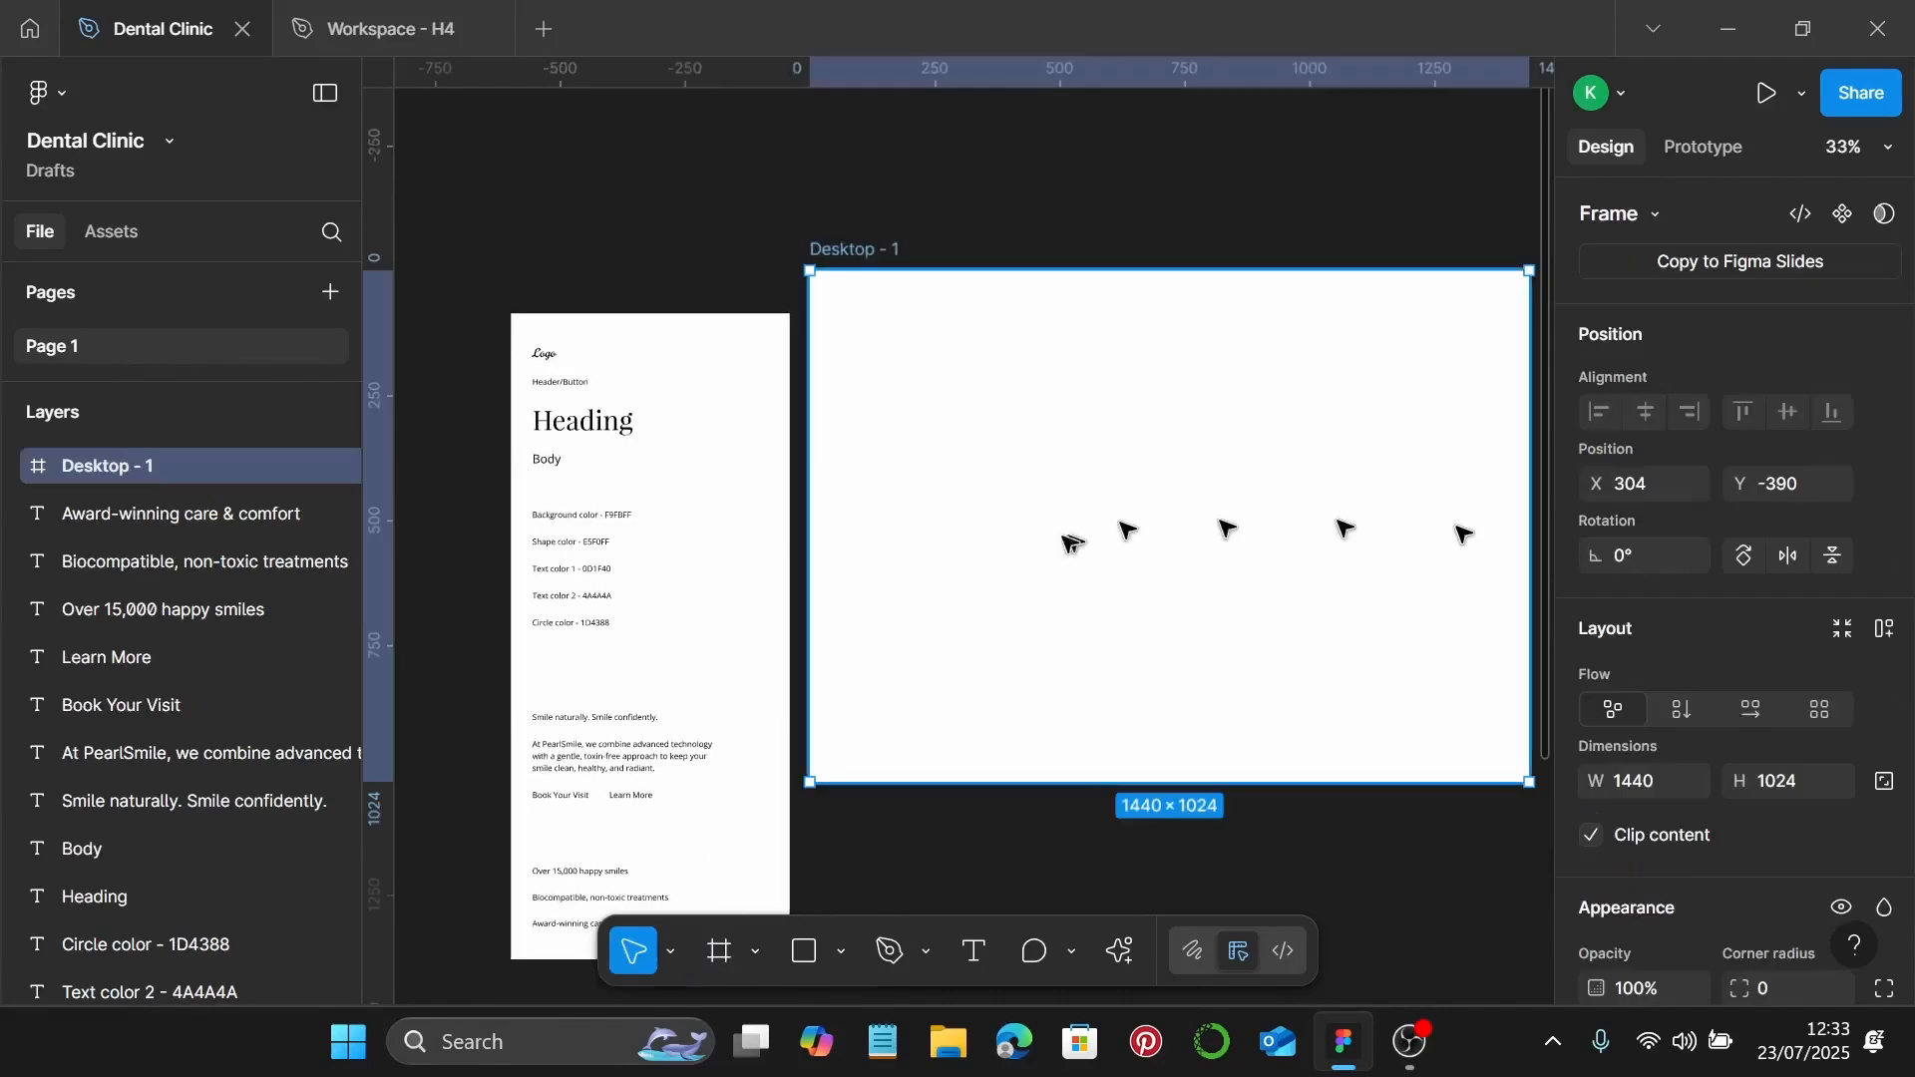
Step: Move the Desktop - 1 frame away from the style sheet to about X 371, Y -299, and set its height to 810
{"action": "left_click_drag", "start_coordinate": [1044, 435], "coordinate": [1090, 472]}
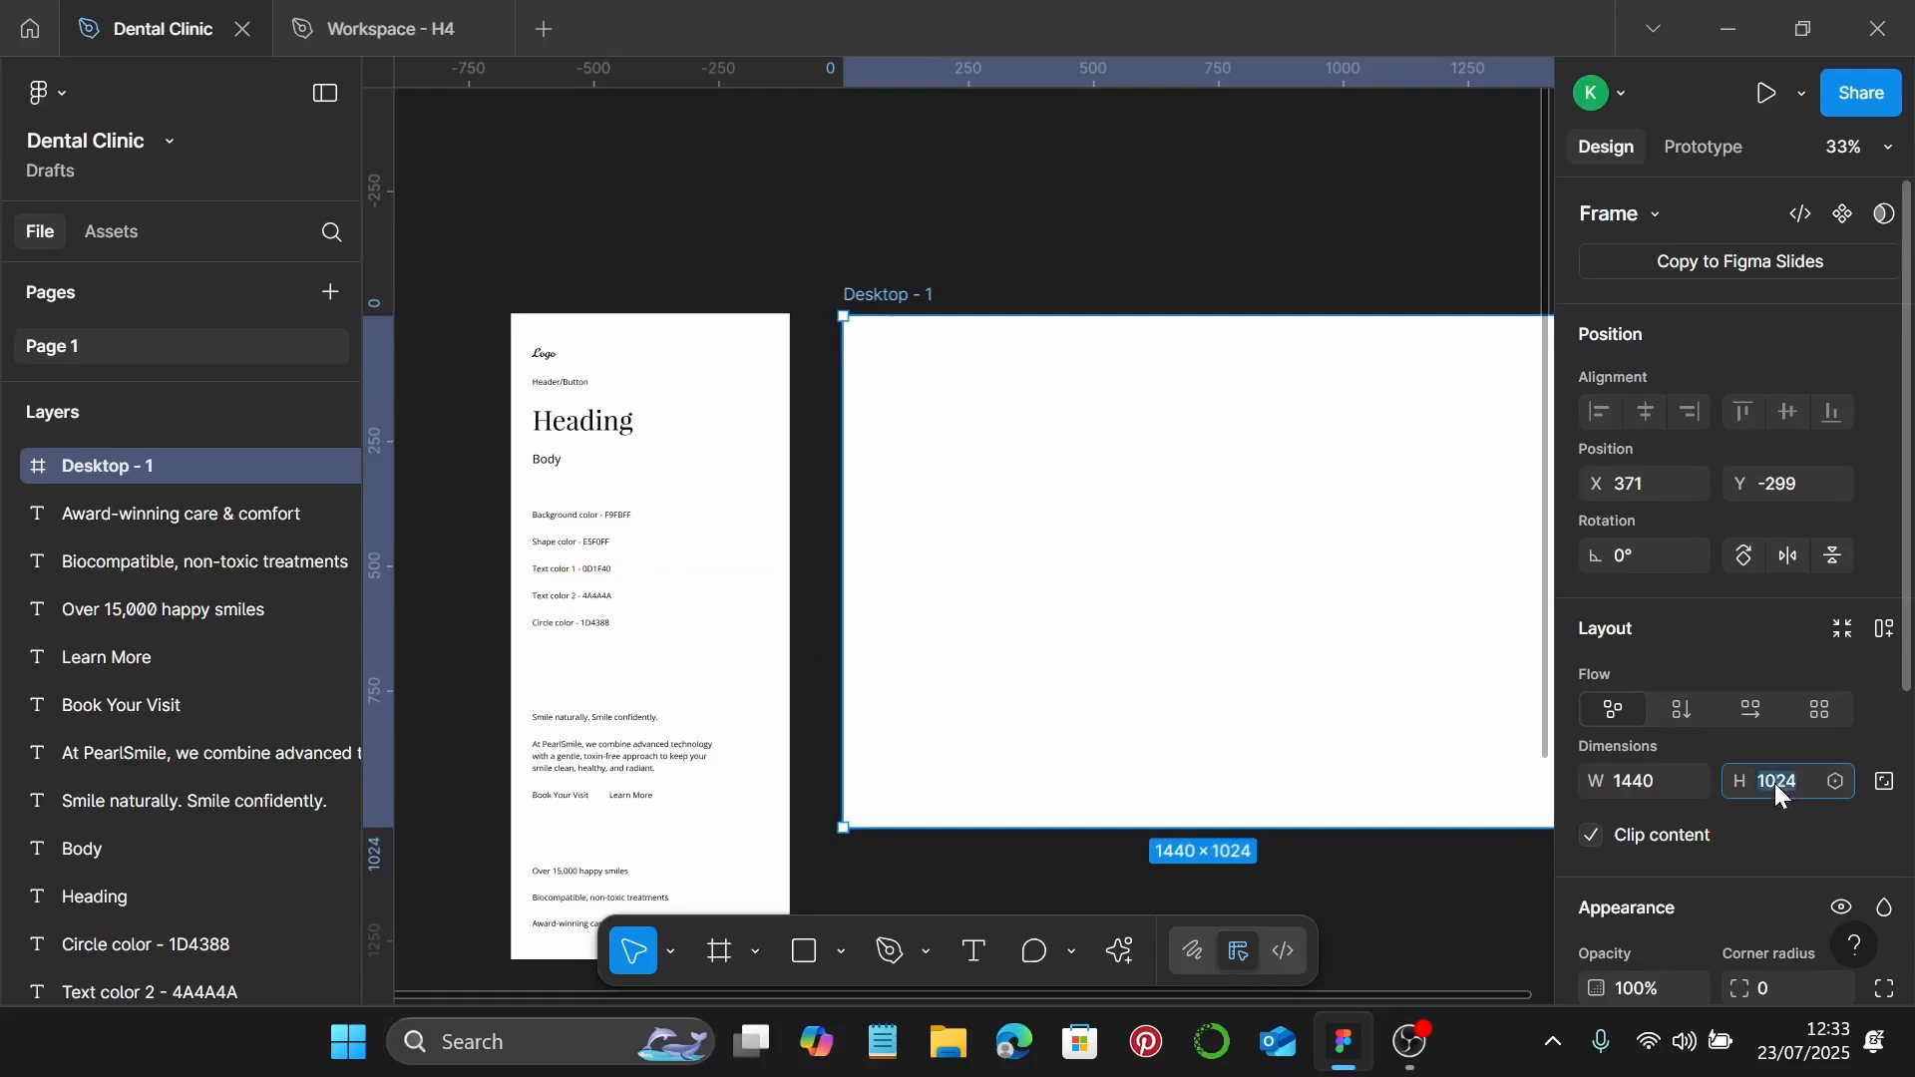
{"action": "key", "text": "Return"}
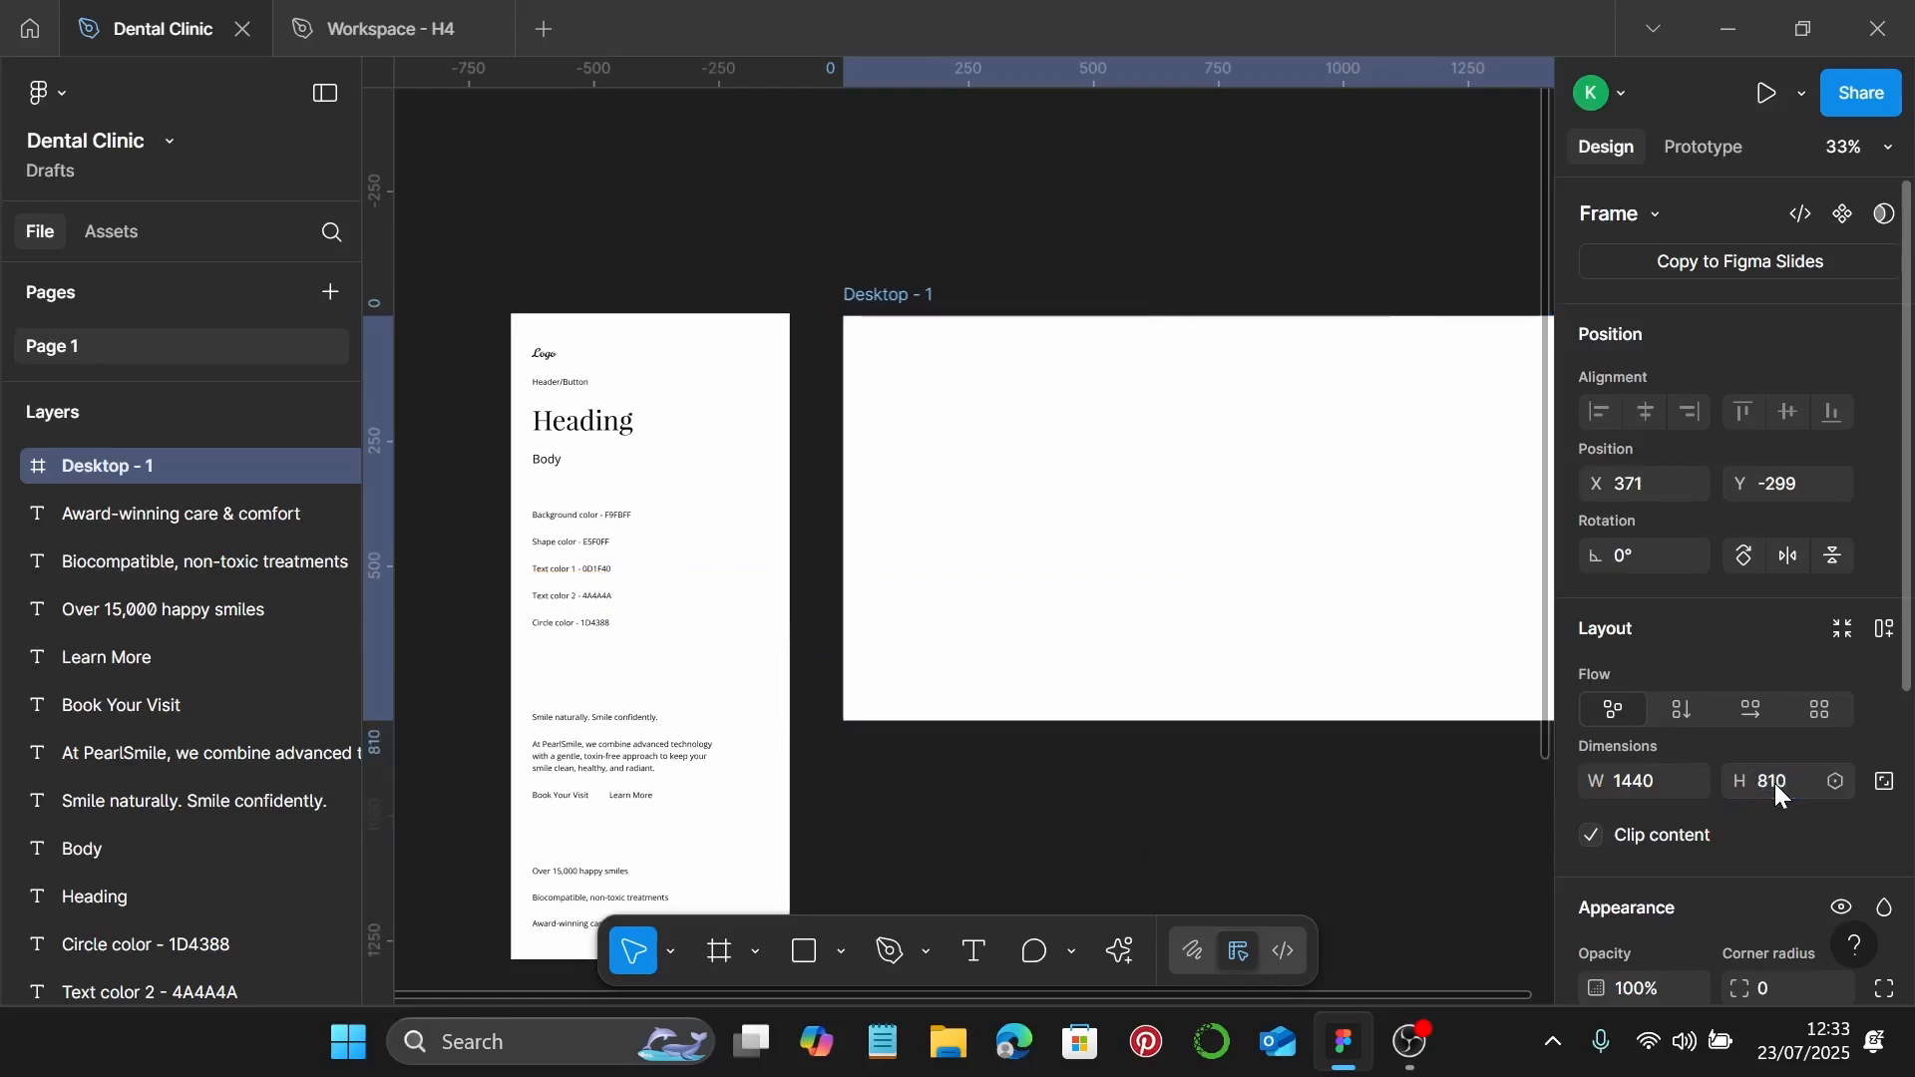
Step: Add a layout guide to the Desktop - 1 frame, set to columns with a count of 12
{"action": "scroll", "coordinate": [1771, 782], "scroll_direction": "down", "scroll_amount": 3}
{"action": "scroll", "coordinate": [1756, 878], "scroll_direction": "down", "scroll_amount": 2}
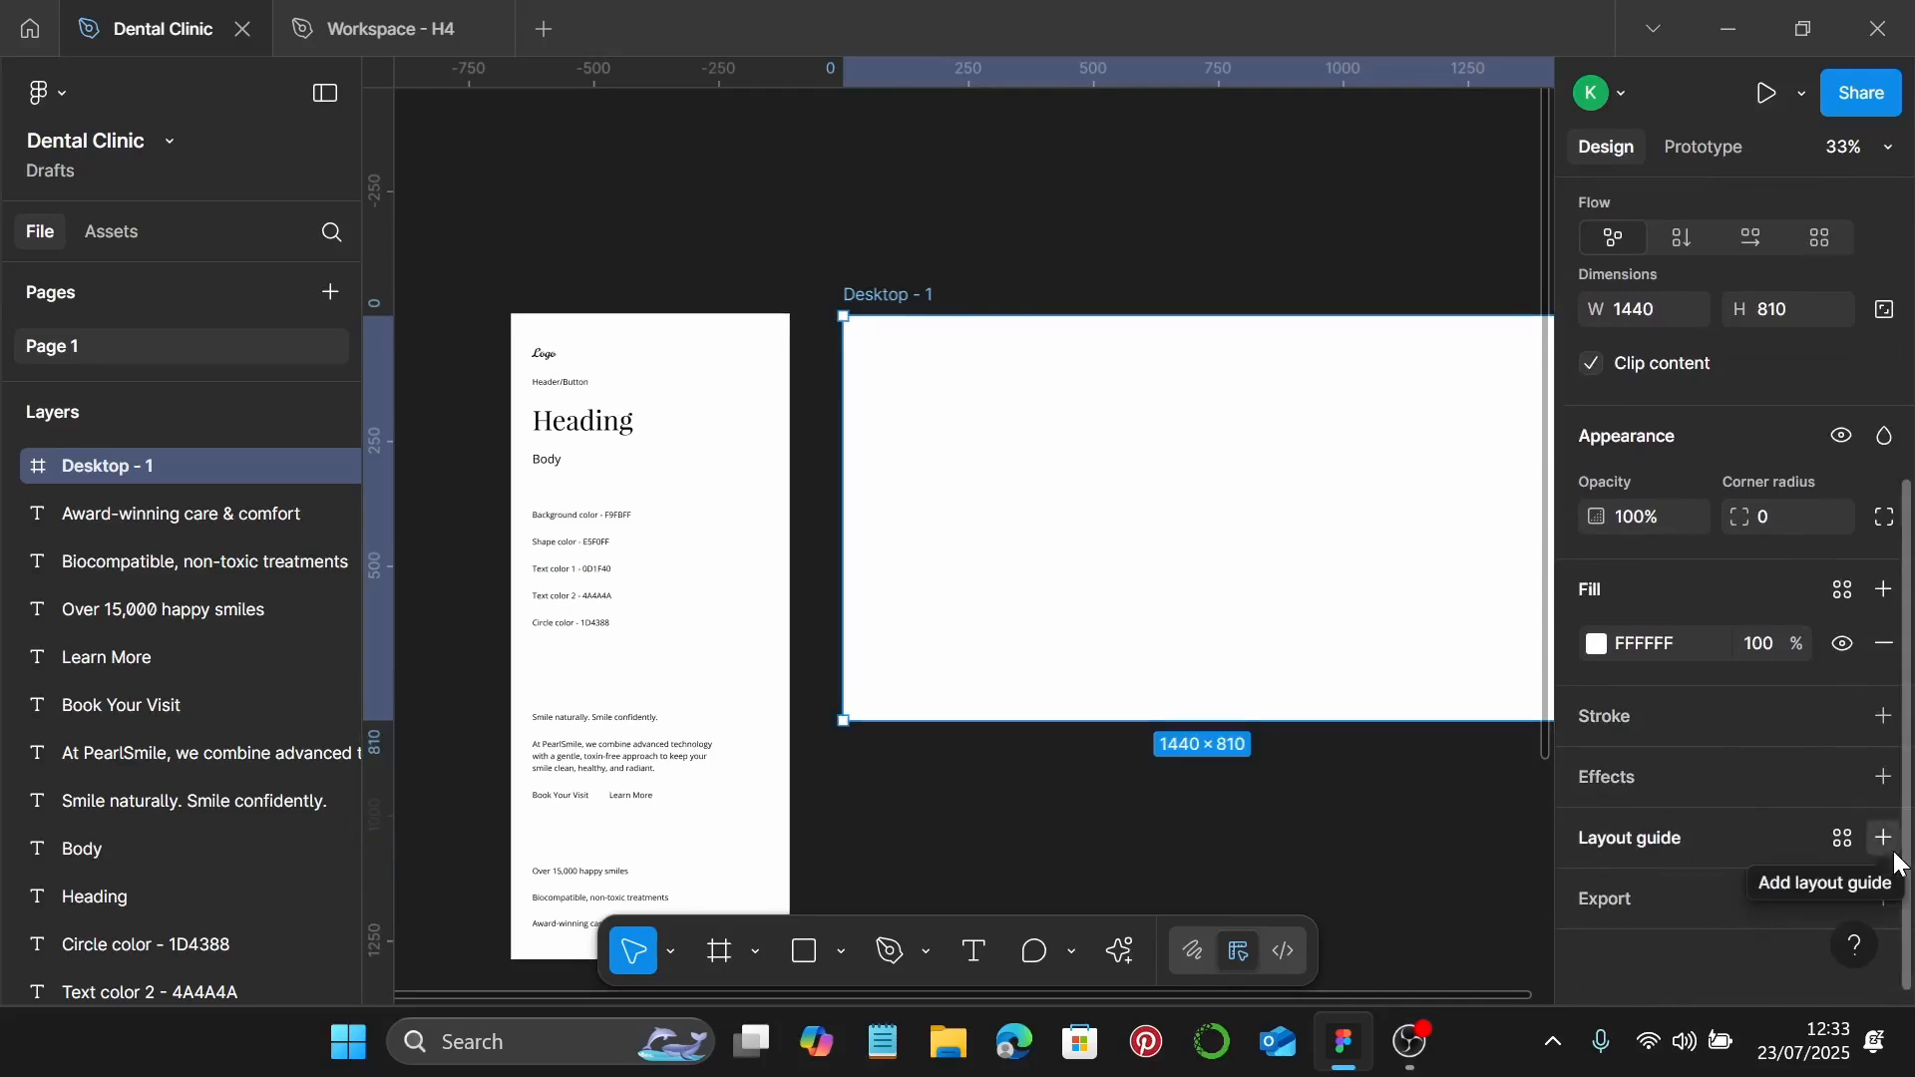
{"action": "left_click", "coordinate": [1885, 838]}
{"action": "left_click", "coordinate": [1738, 889]}
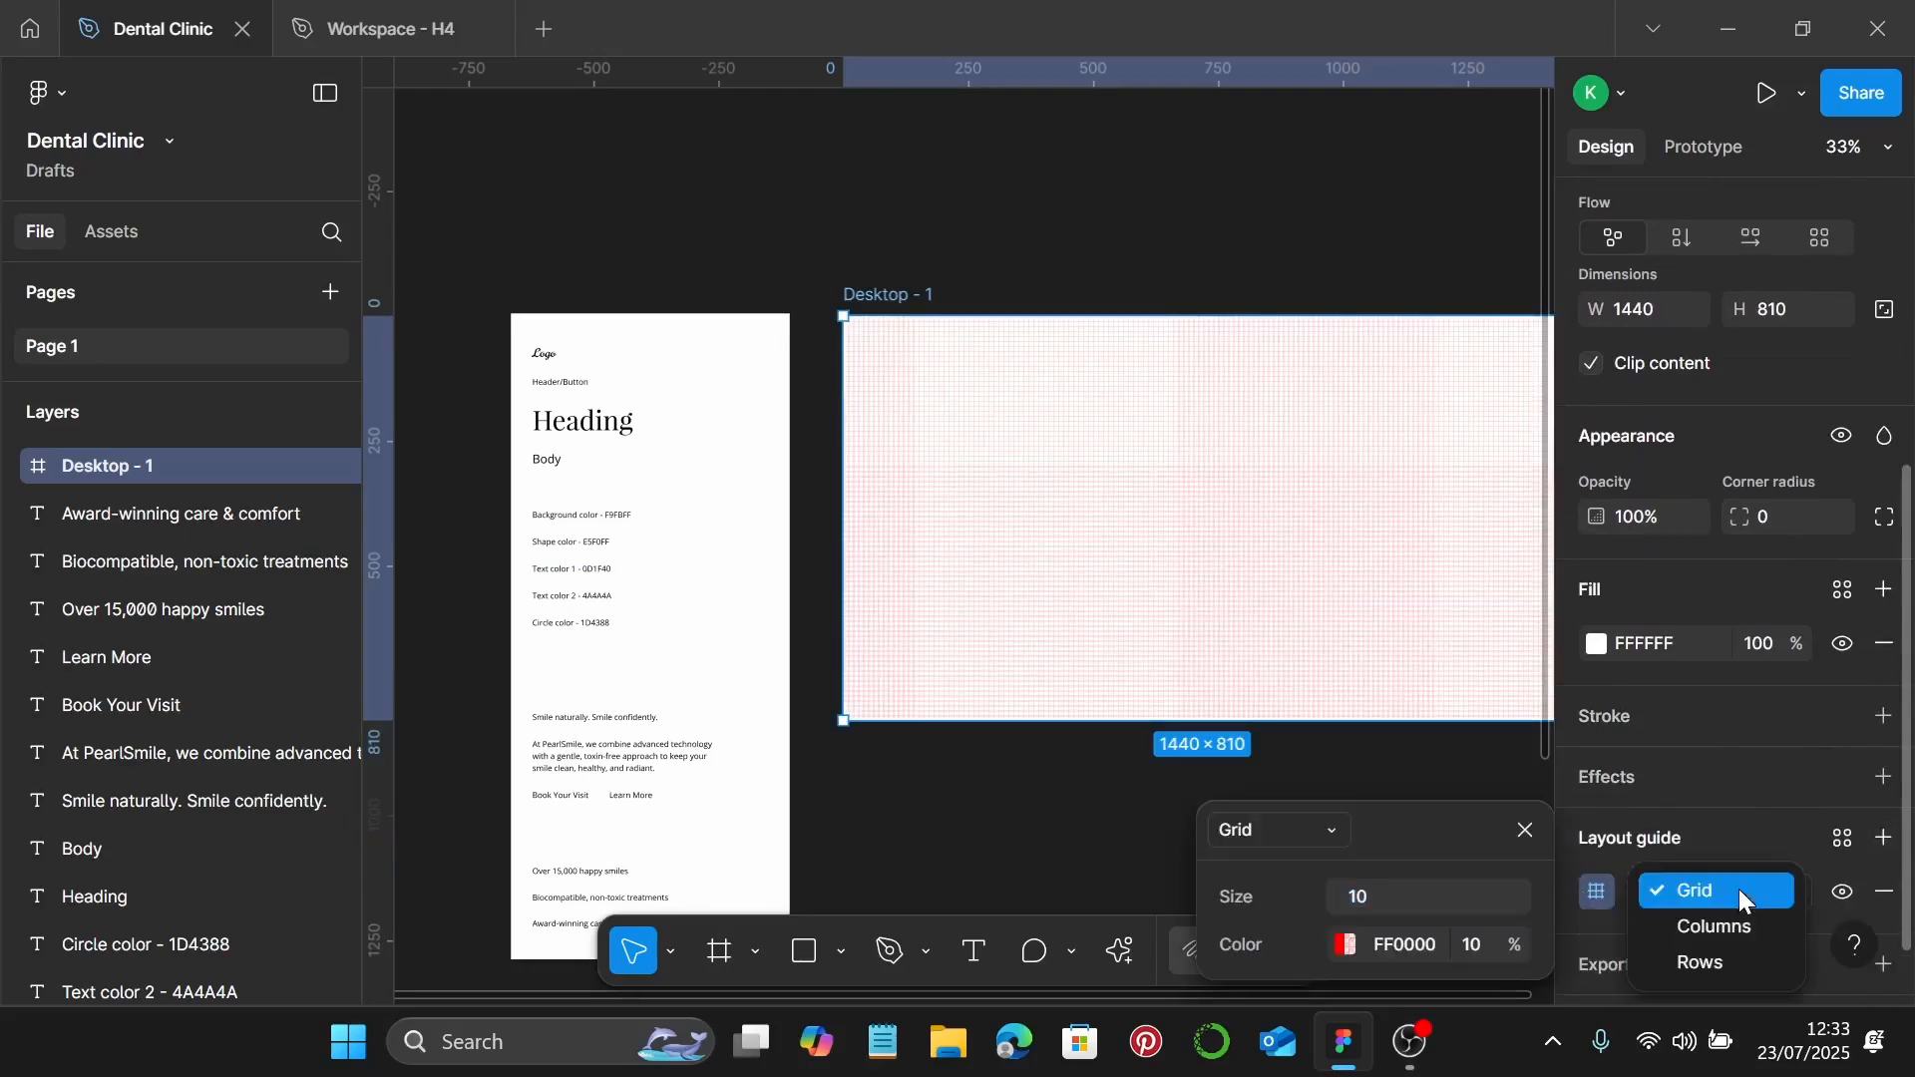
{"action": "left_click", "coordinate": [1734, 927]}
{"action": "left_click_drag", "start_coordinate": [1451, 812], "coordinate": [1428, 582]}
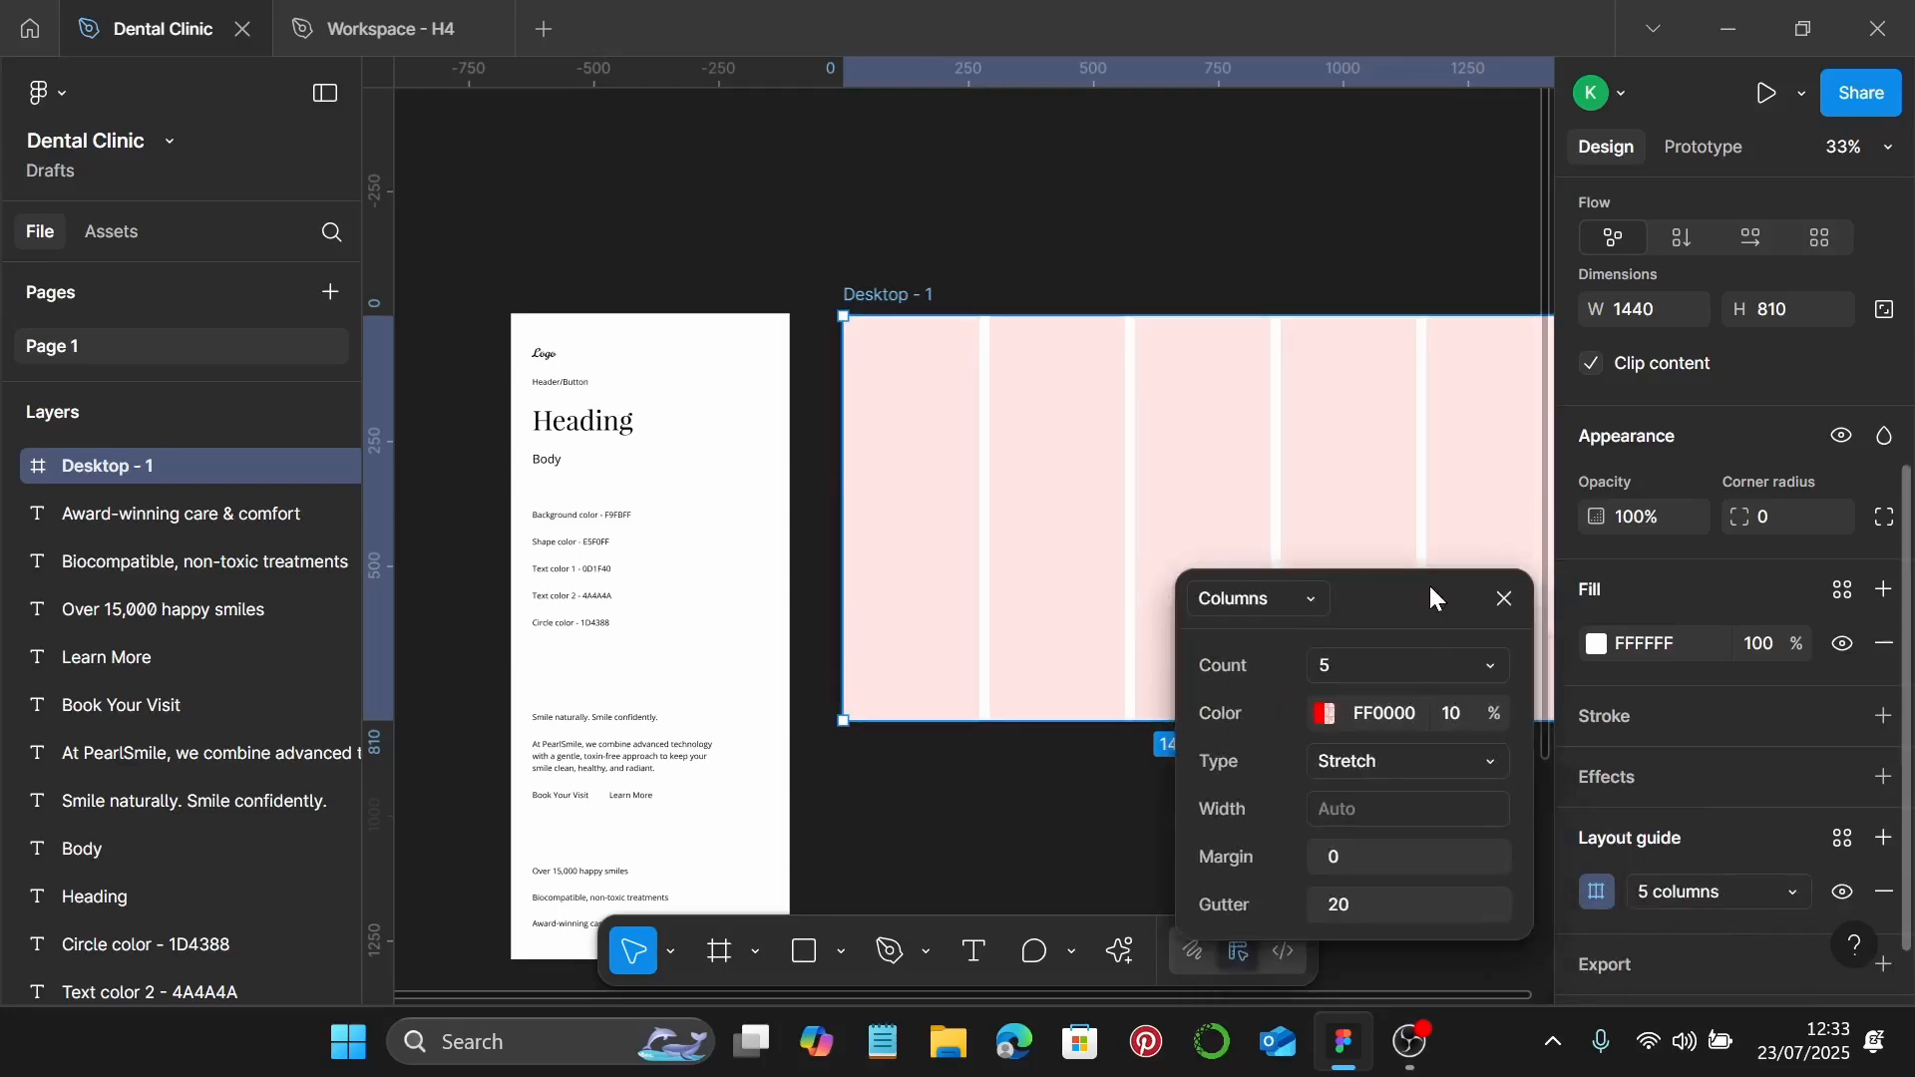
{"action": "type", "text": "12"}
{"action": "key", "text": "Return"}
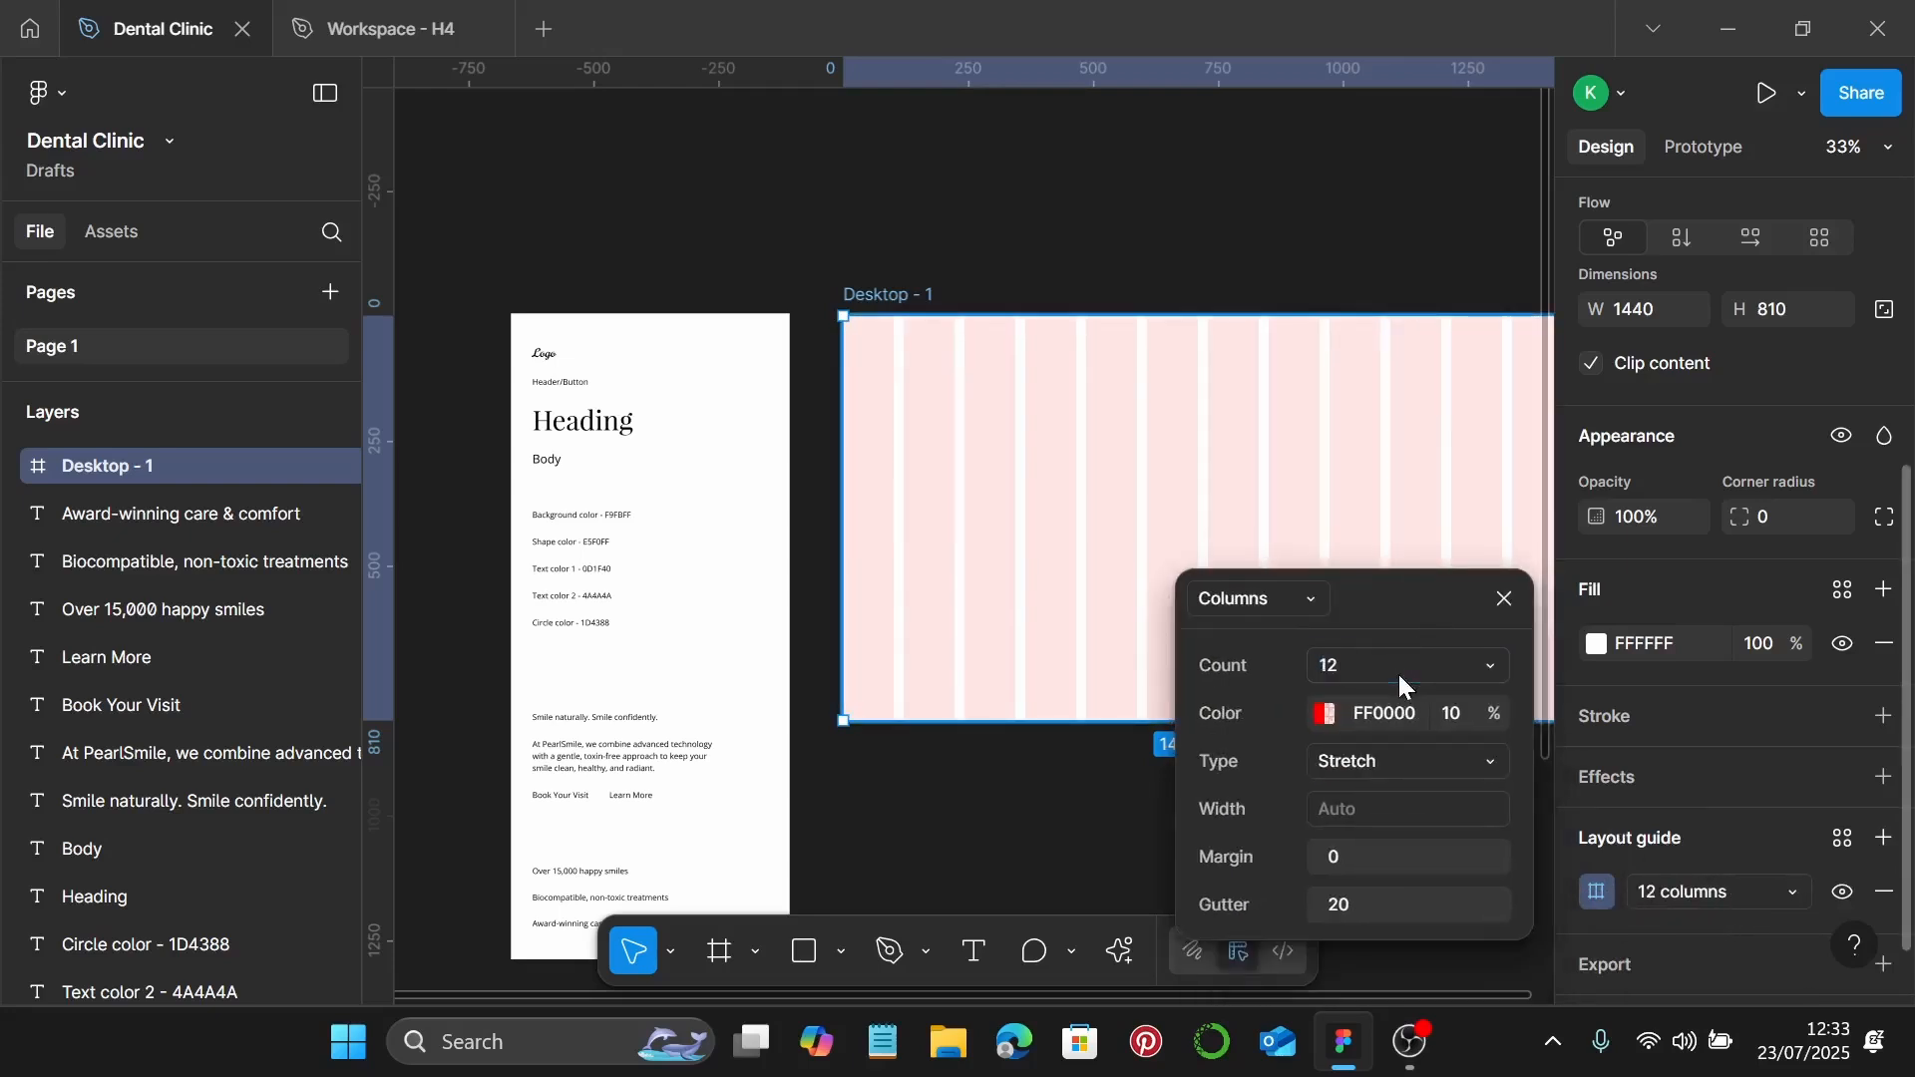
Step: Set the column guide's margin to 150 and close its settings
{"action": "left_click", "coordinate": [1400, 854]}
{"action": "type", "text": "15"}
{"action": "key", "text": "Return"}
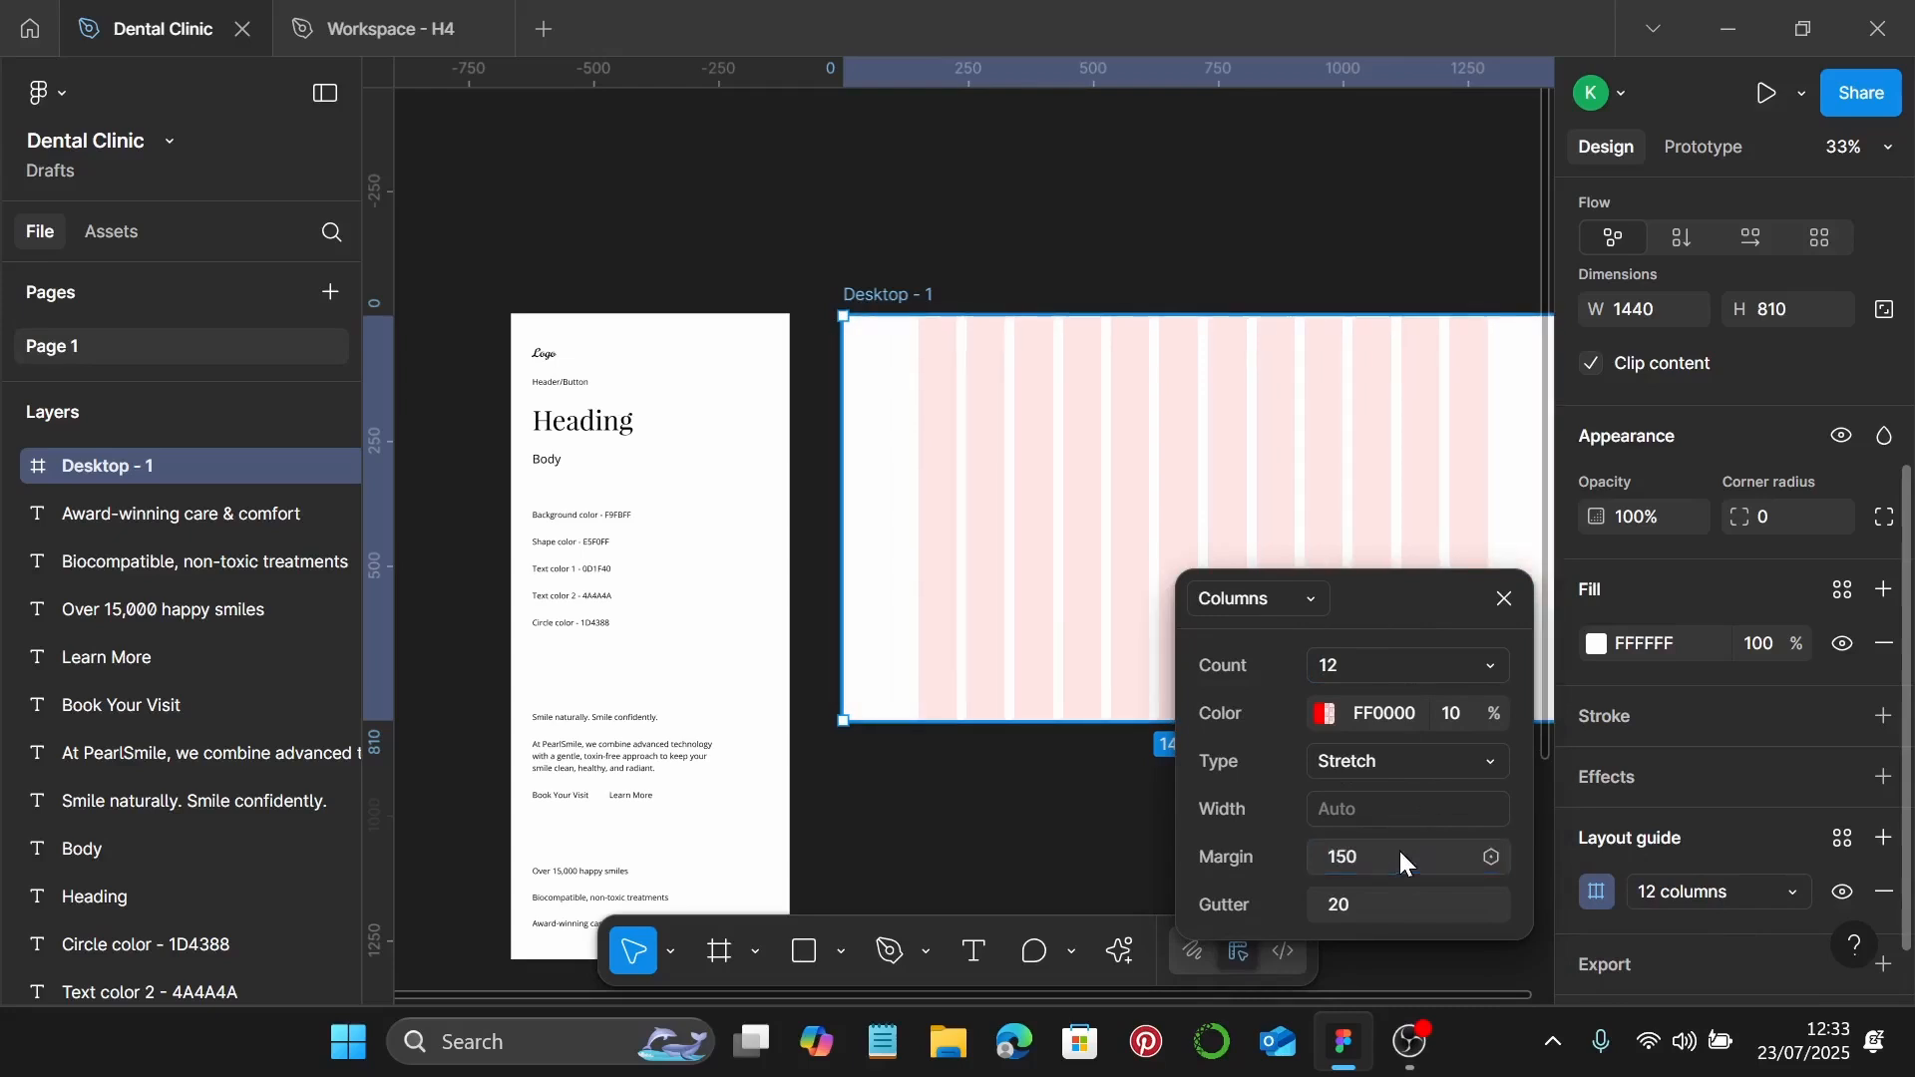
{"action": "left_click", "coordinate": [1503, 599]}
Step: Copy the hex code F9FBFF from the "Background color" line on the style sheet
{"action": "scroll", "coordinate": [1296, 675], "scroll_direction": "down", "scroll_amount": 2}
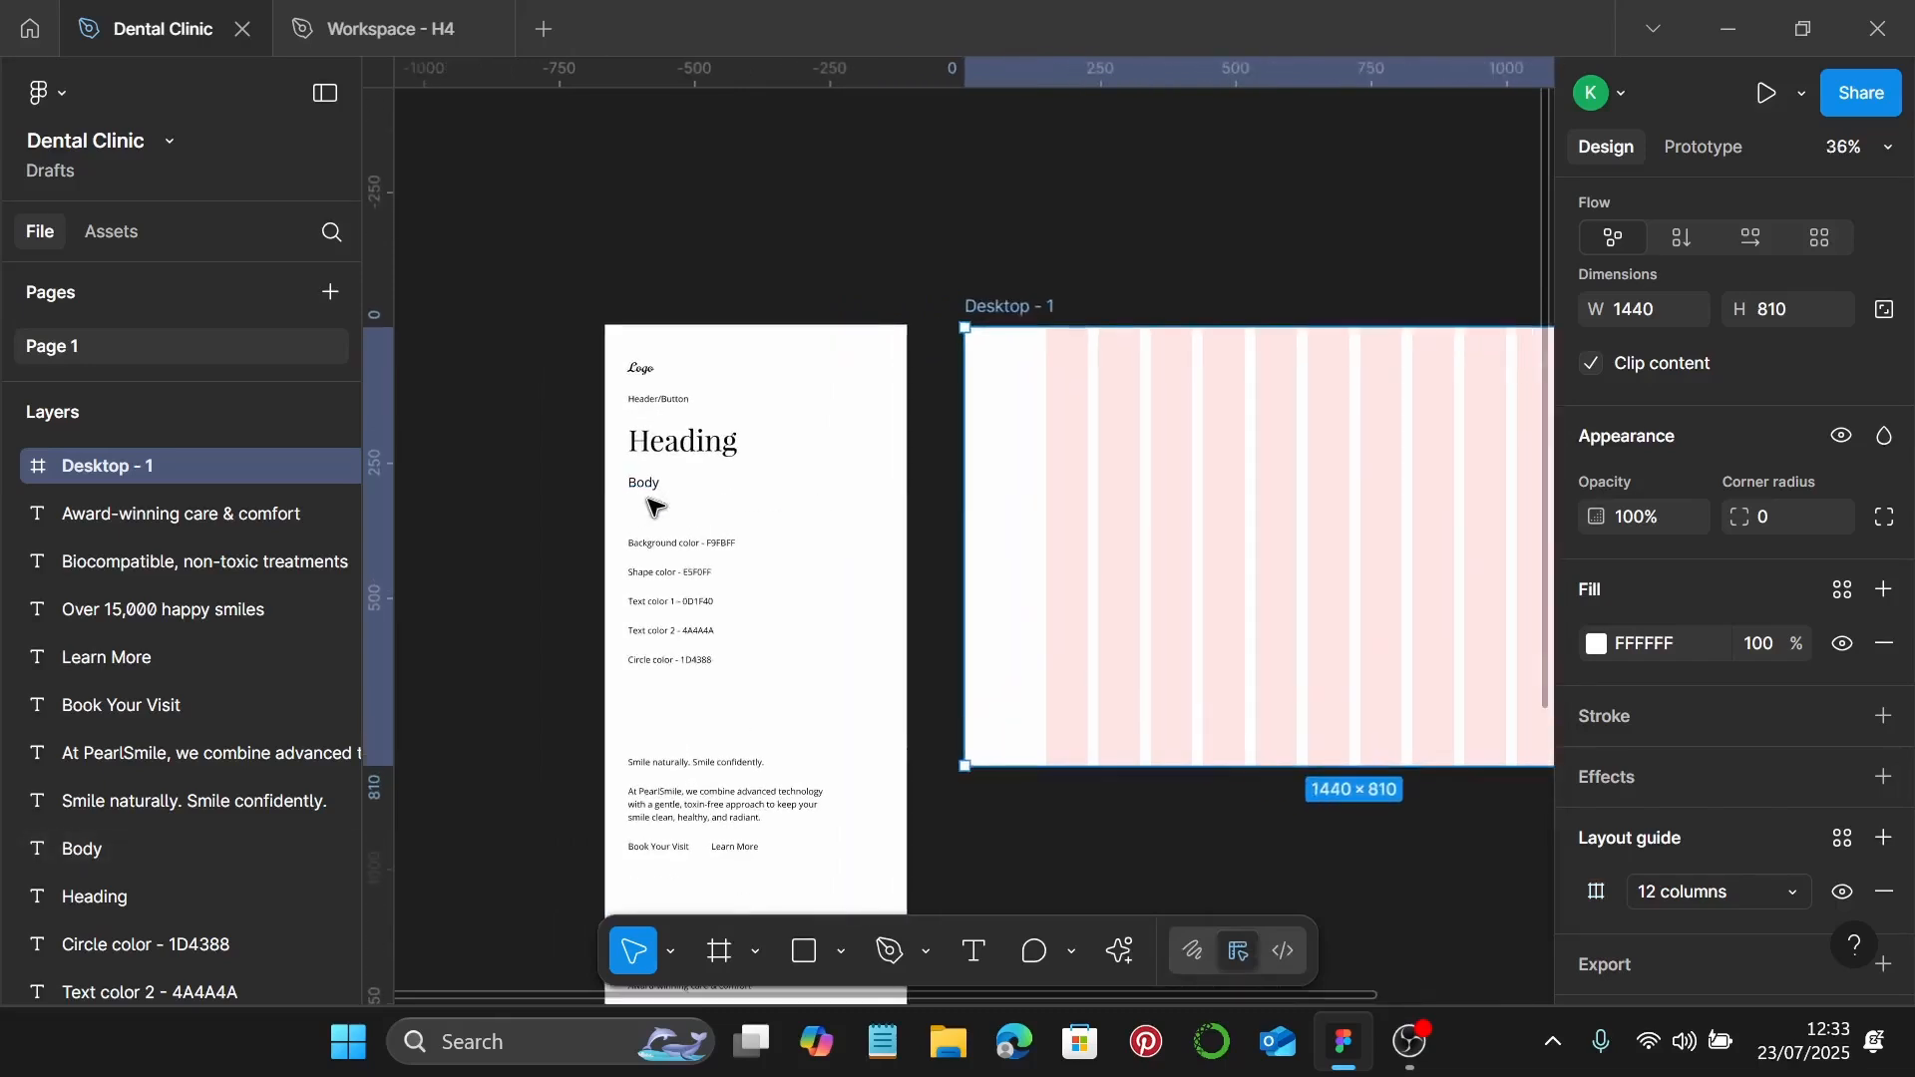
{"action": "scroll", "coordinate": [654, 506], "scroll_direction": "up", "scroll_amount": 2}
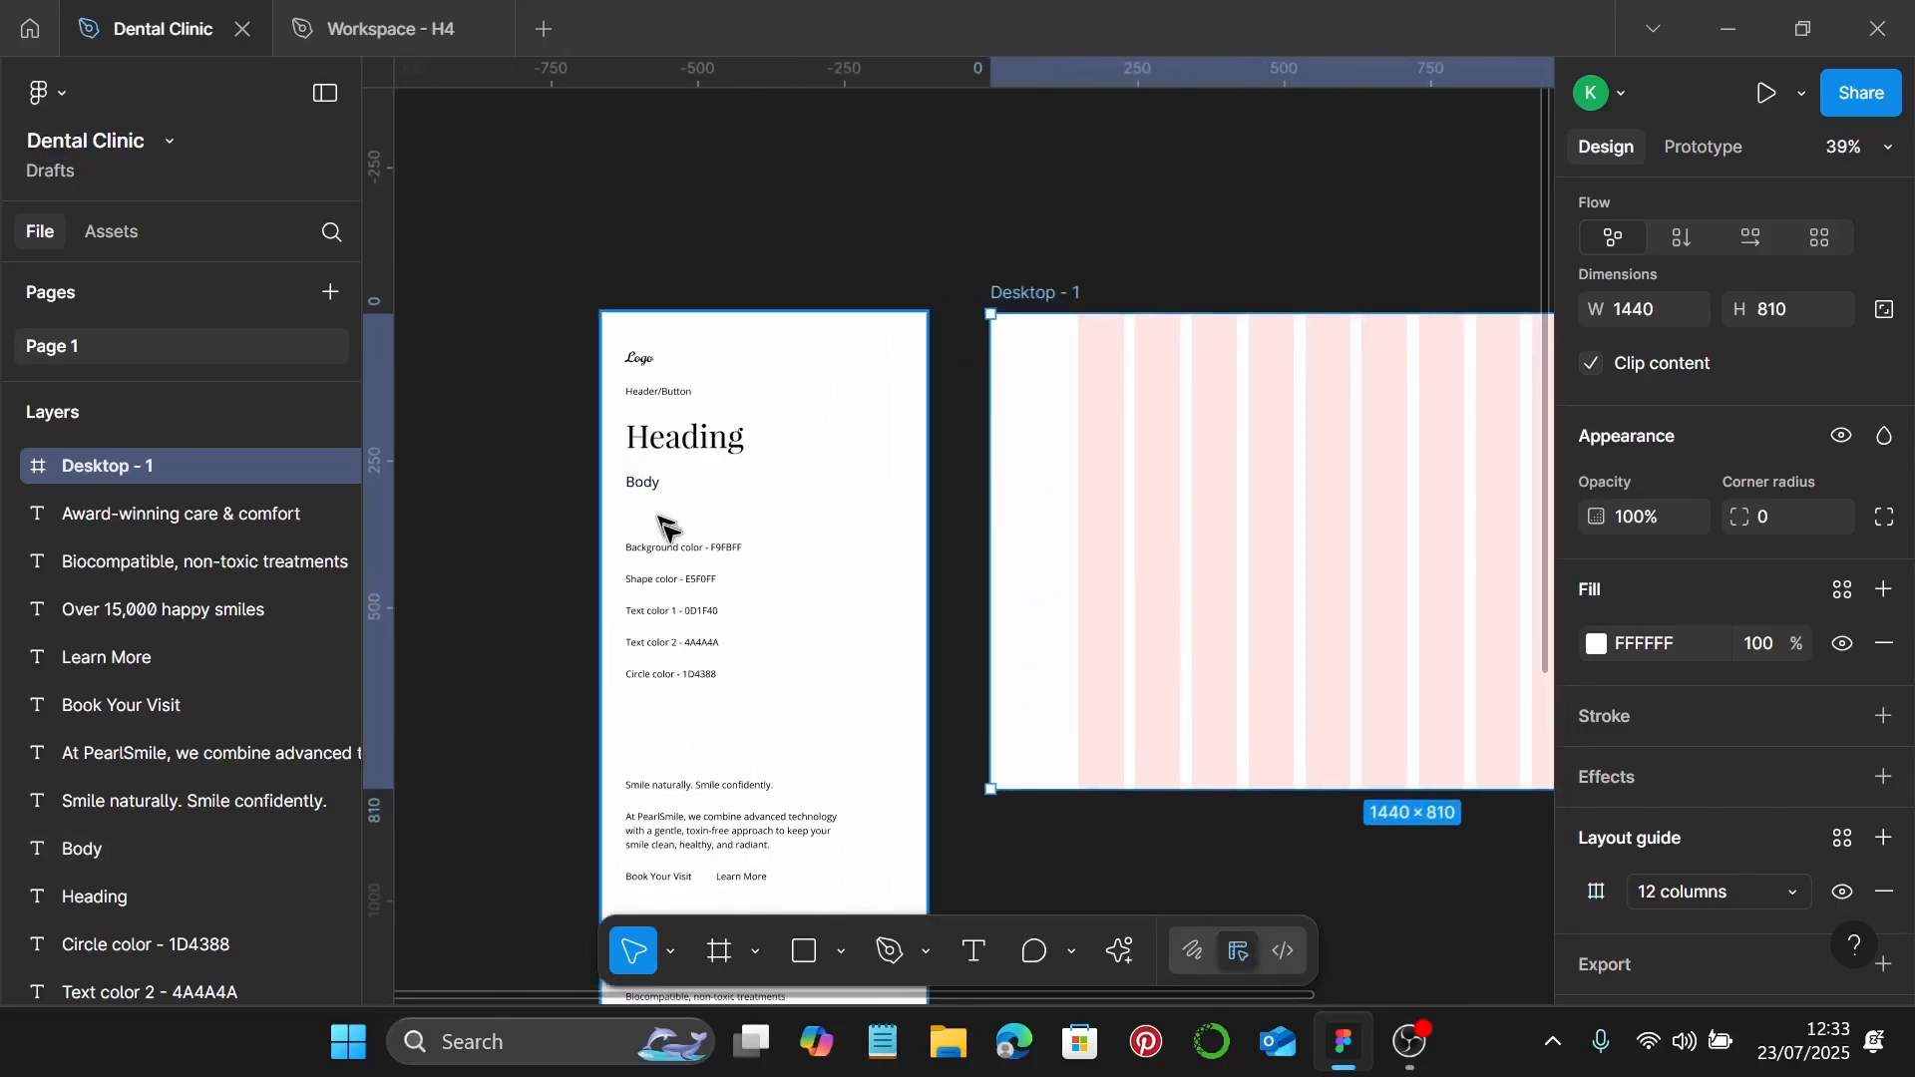
{"action": "scroll", "coordinate": [662, 522], "scroll_direction": "down", "scroll_amount": 1}
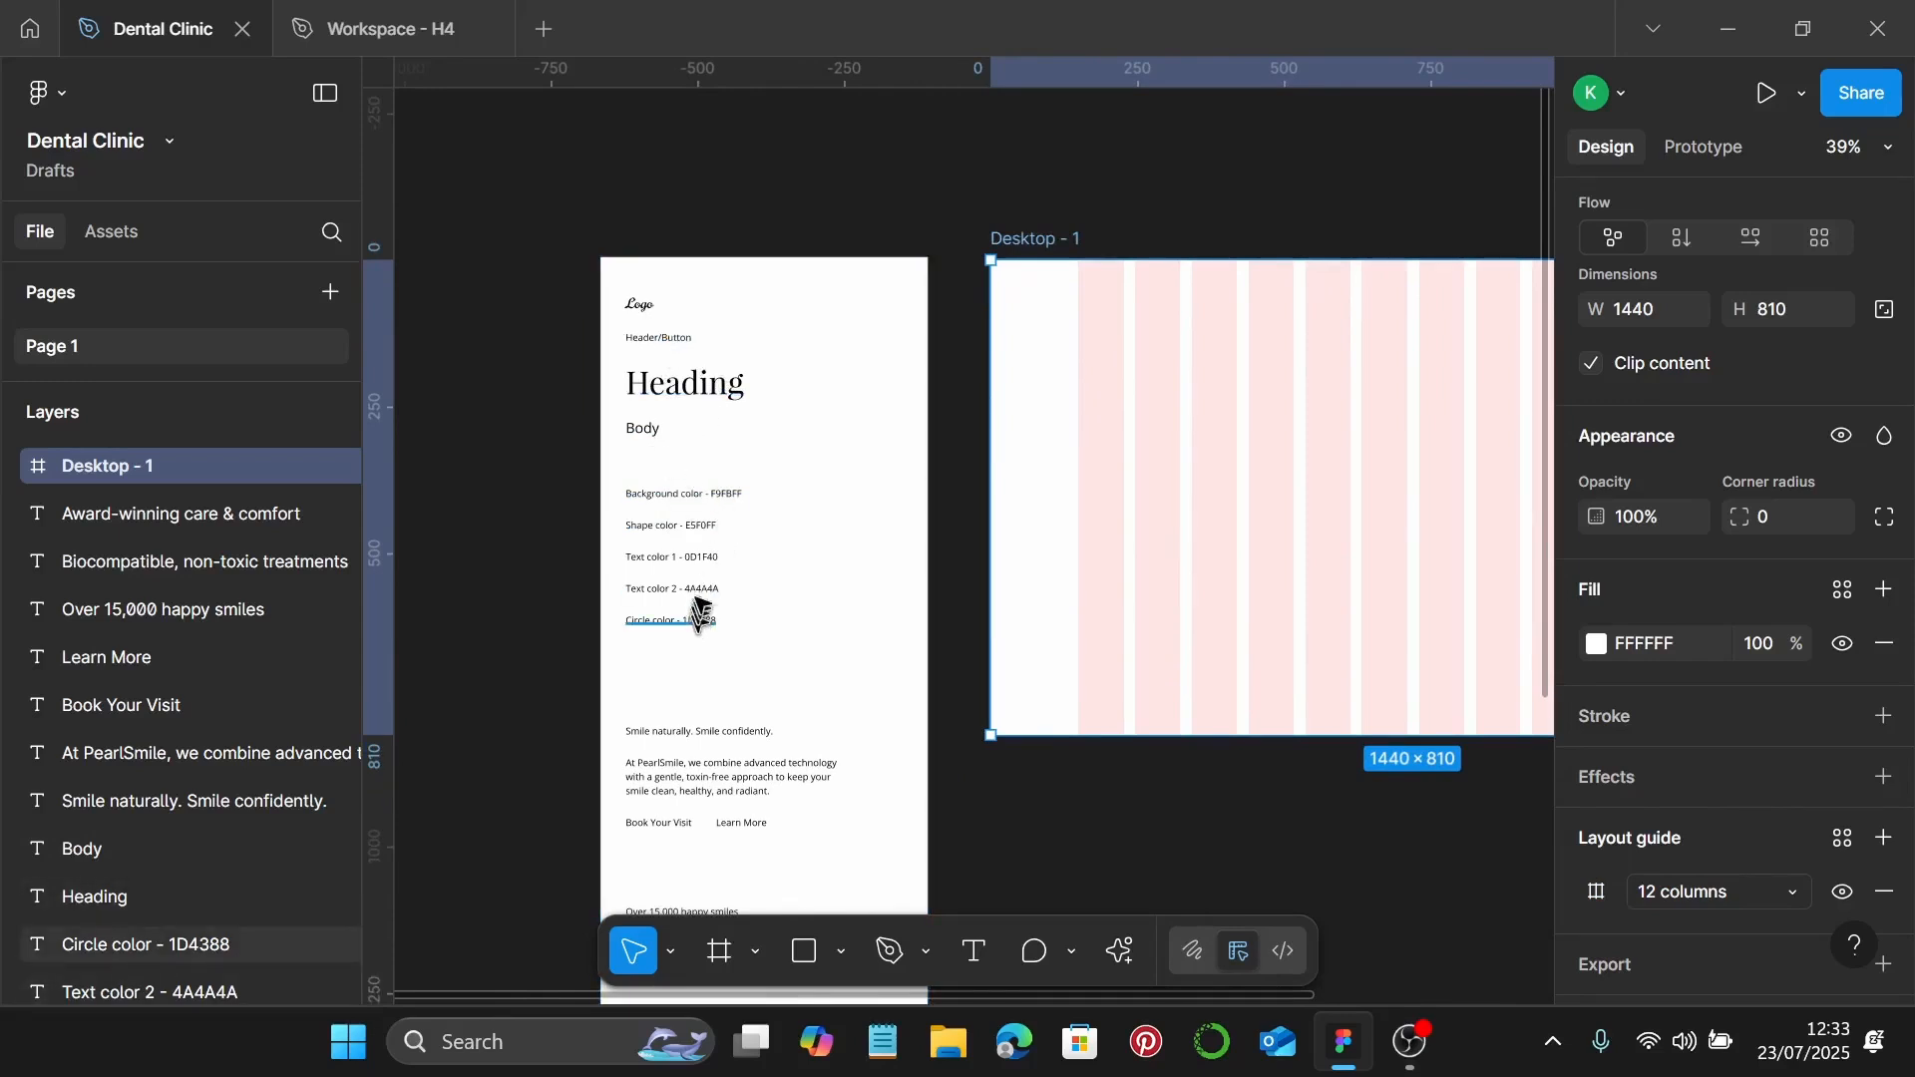
{"action": "scroll", "coordinate": [704, 618], "scroll_direction": "up", "scroll_amount": 2}
{"action": "double_click", "coordinate": [729, 476]}
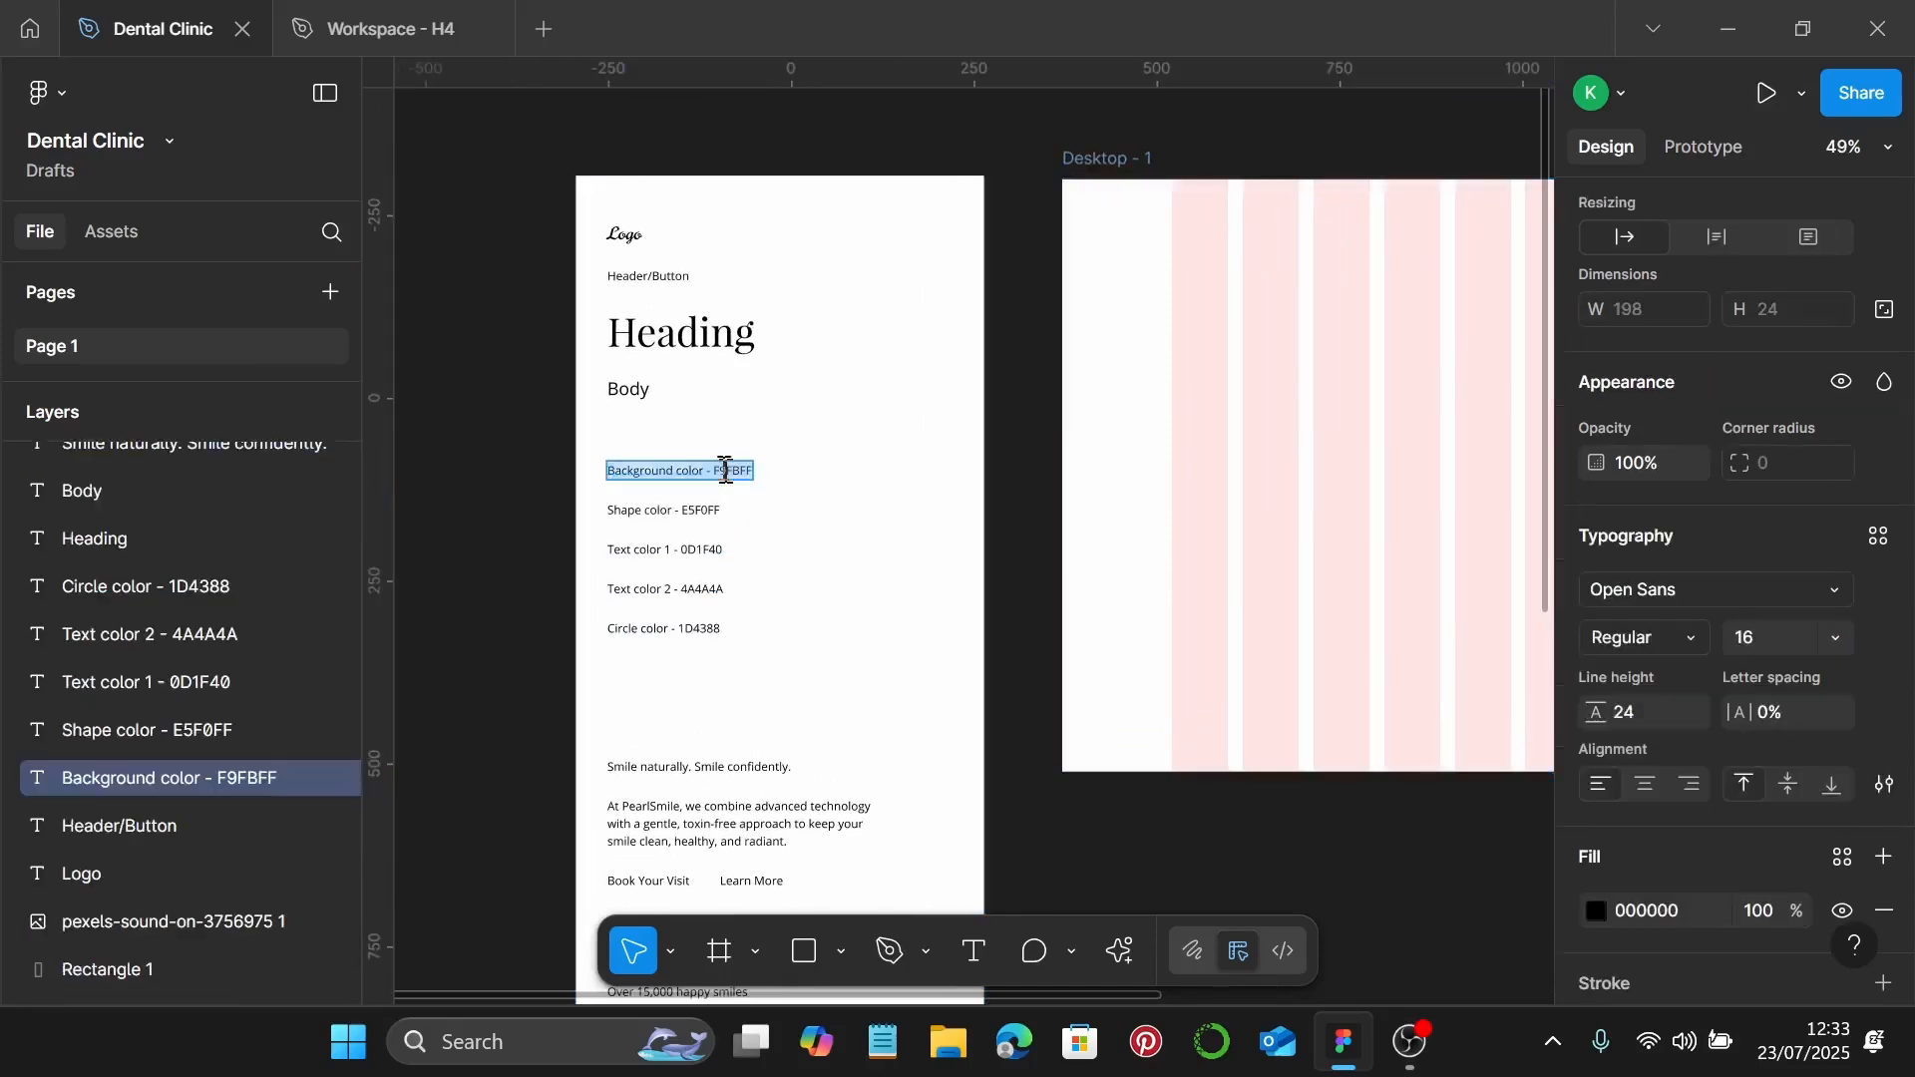
{"action": "scroll", "coordinate": [729, 477], "scroll_direction": "up", "scroll_amount": 5}
{"action": "left_click", "coordinate": [714, 476]}
{"action": "double_click", "coordinate": [715, 476]}
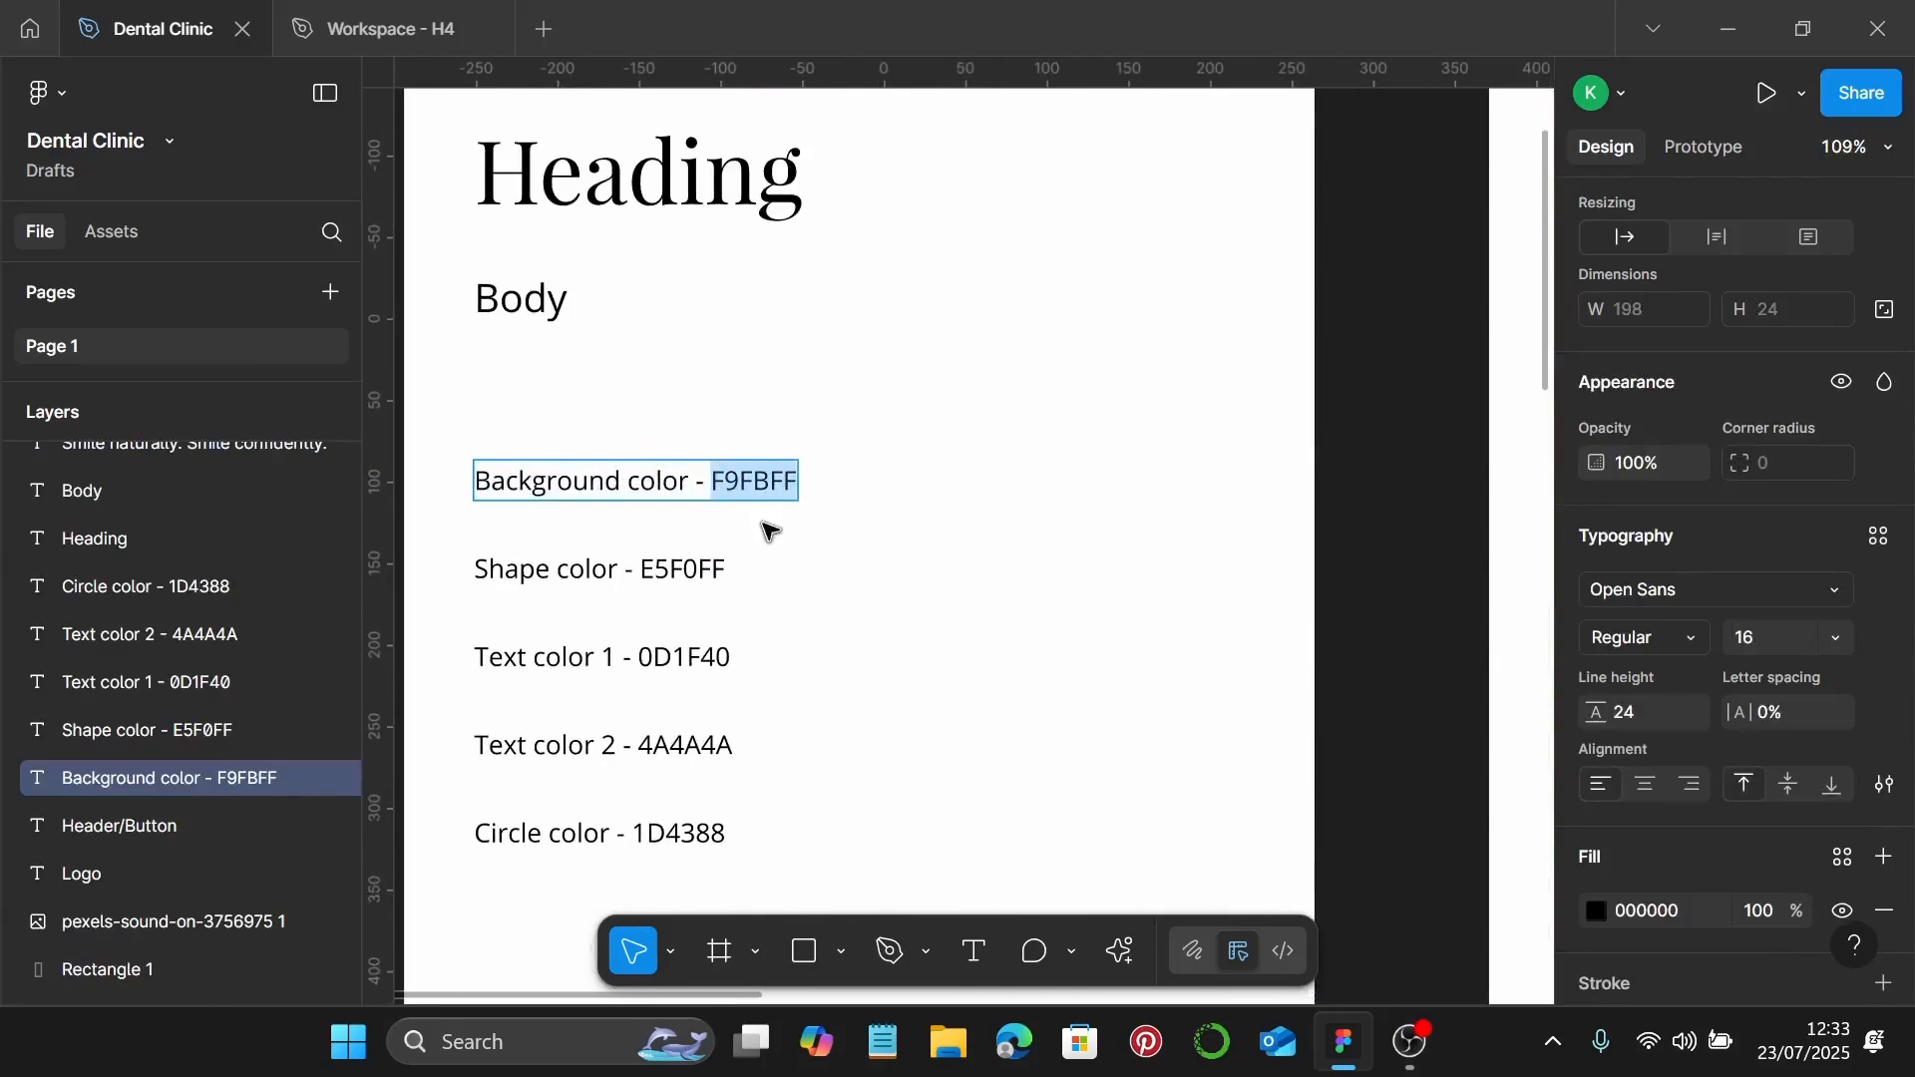
Step: Set the fill of the Desktop - 1 frame to F9FBFF
{"action": "scroll", "coordinate": [766, 530], "scroll_direction": "down", "scroll_amount": 4}
{"action": "scroll", "coordinate": [851, 542], "scroll_direction": "right", "scroll_amount": 5}
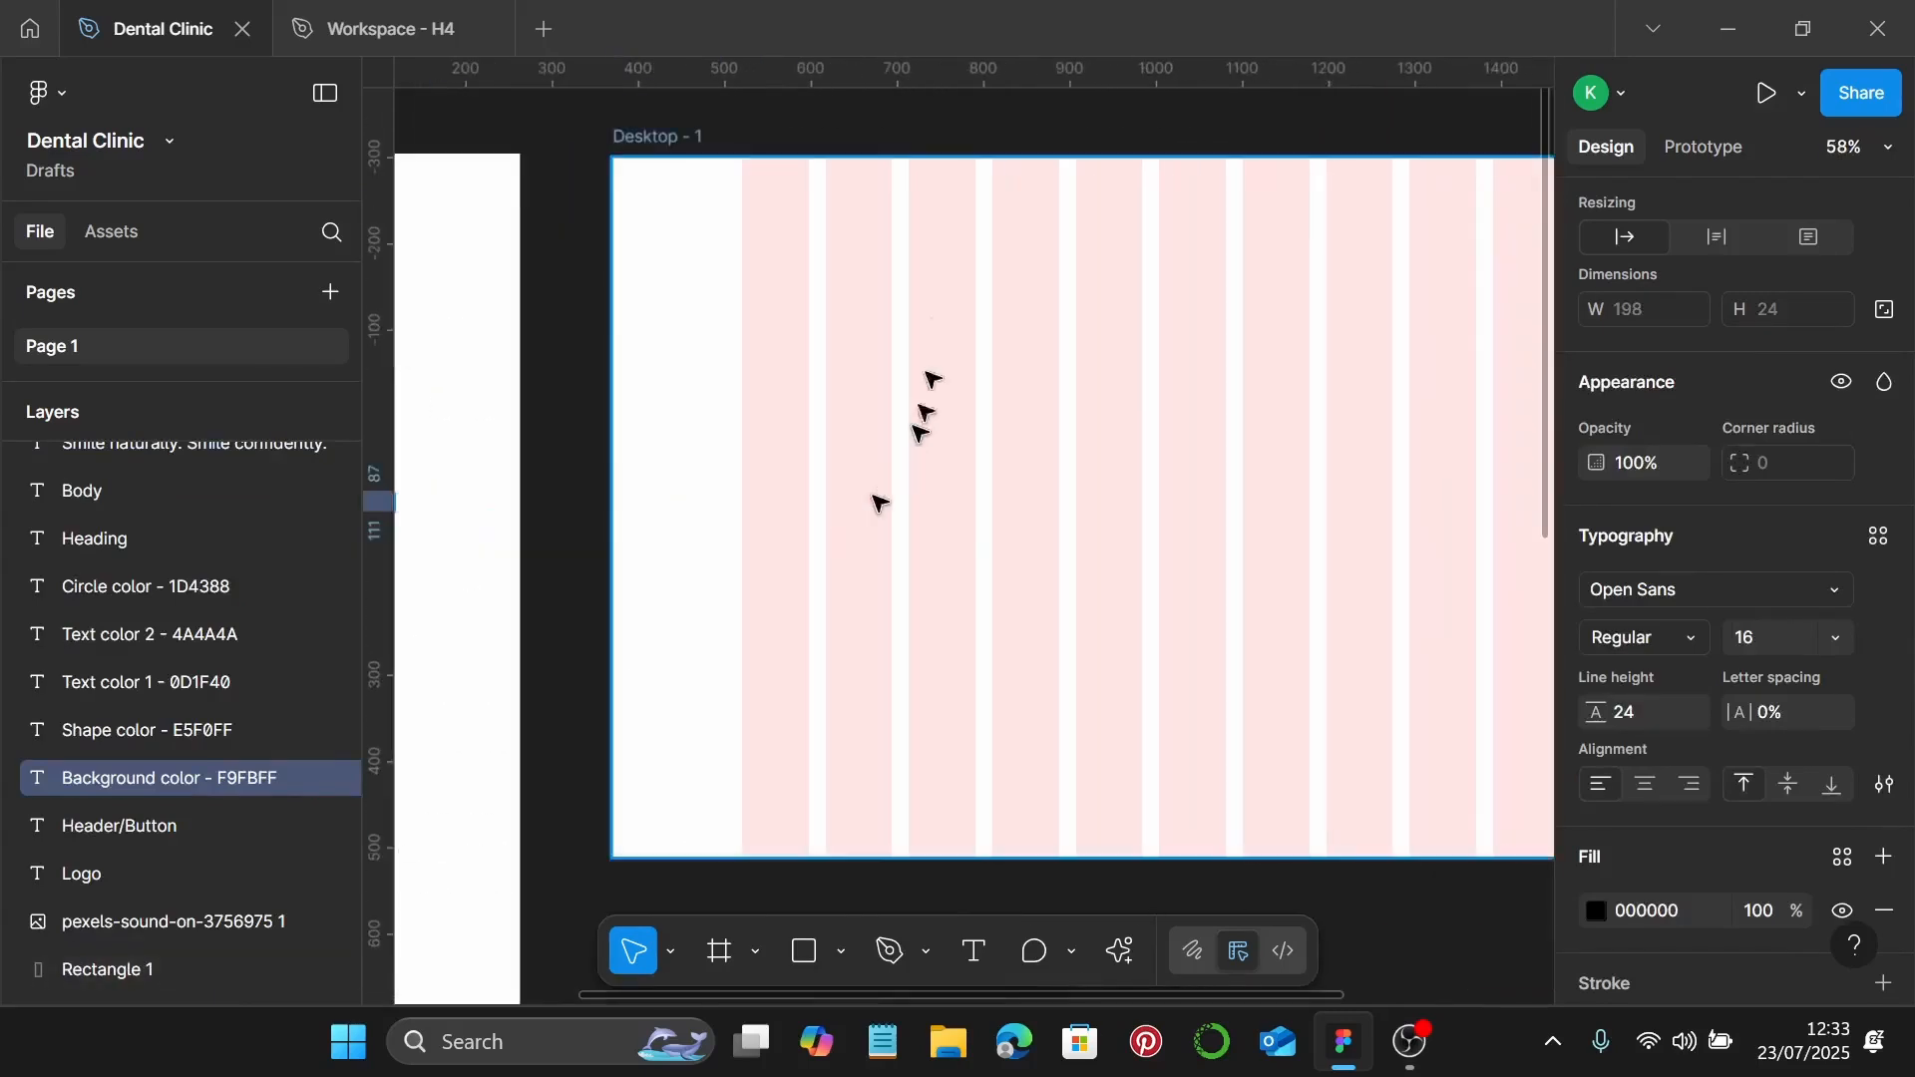
{"action": "left_click", "coordinate": [663, 149]}
{"action": "scroll", "coordinate": [1683, 710], "scroll_direction": "down", "scroll_amount": 2}
{"action": "left_click", "coordinate": [1657, 588]}
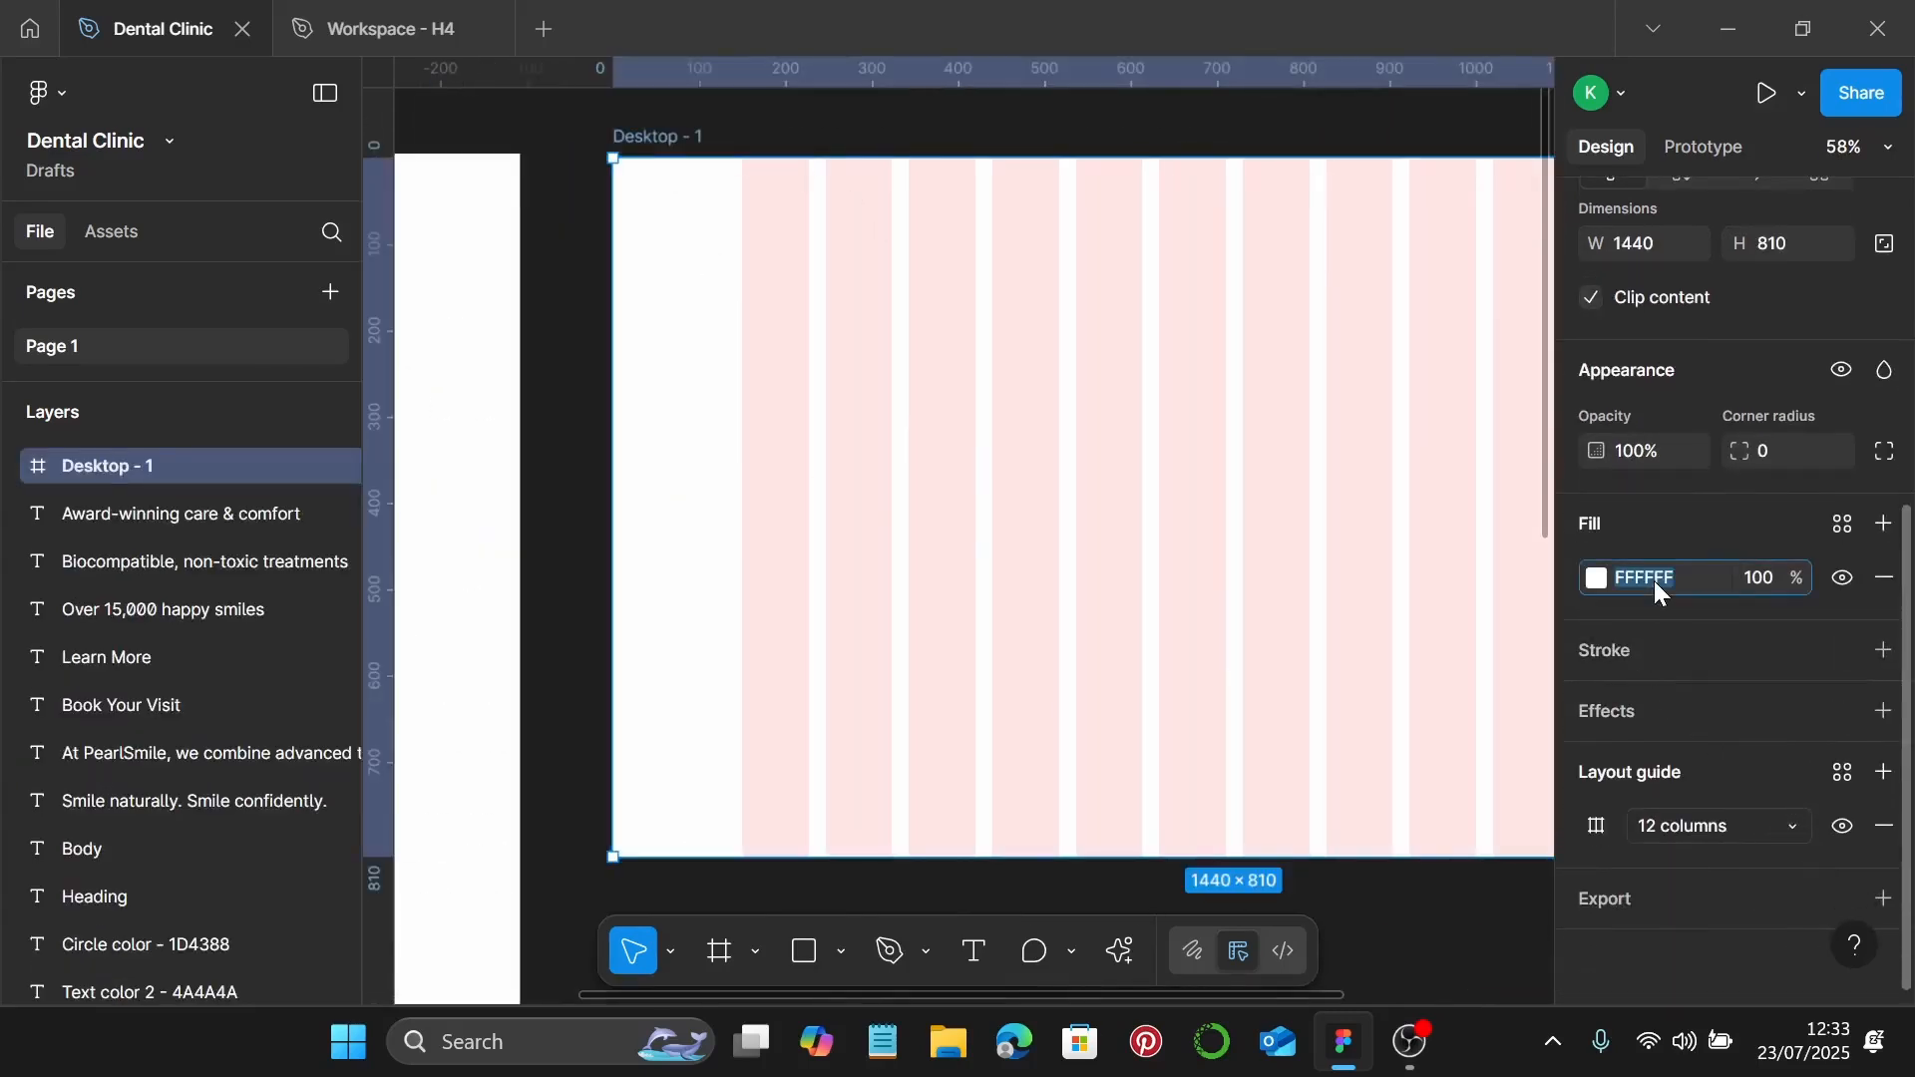
{"action": "key", "text": "Return"}
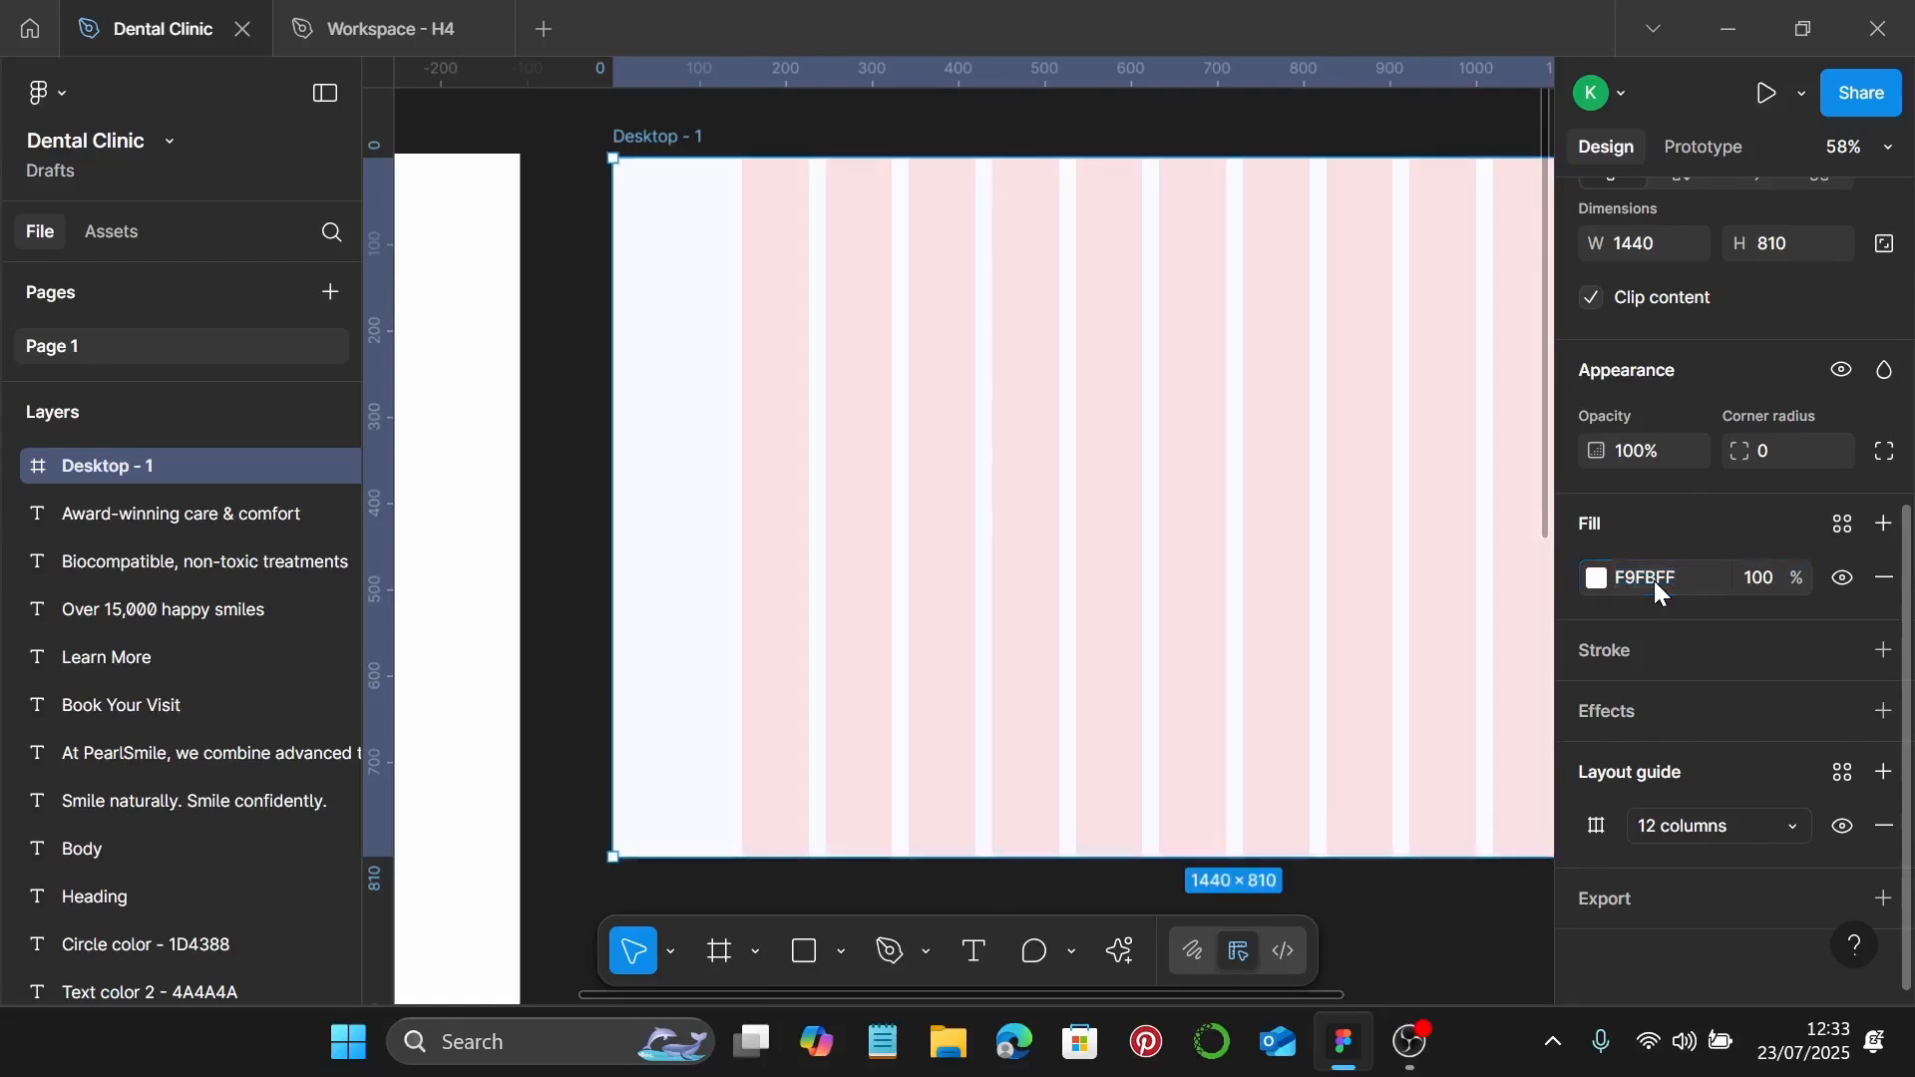
Step: Place a rectangle inside the Desktop - 1 frame and size it to 1355 wide by 675 high
{"action": "scroll", "coordinate": [1294, 594], "scroll_direction": "down", "scroll_amount": 2}
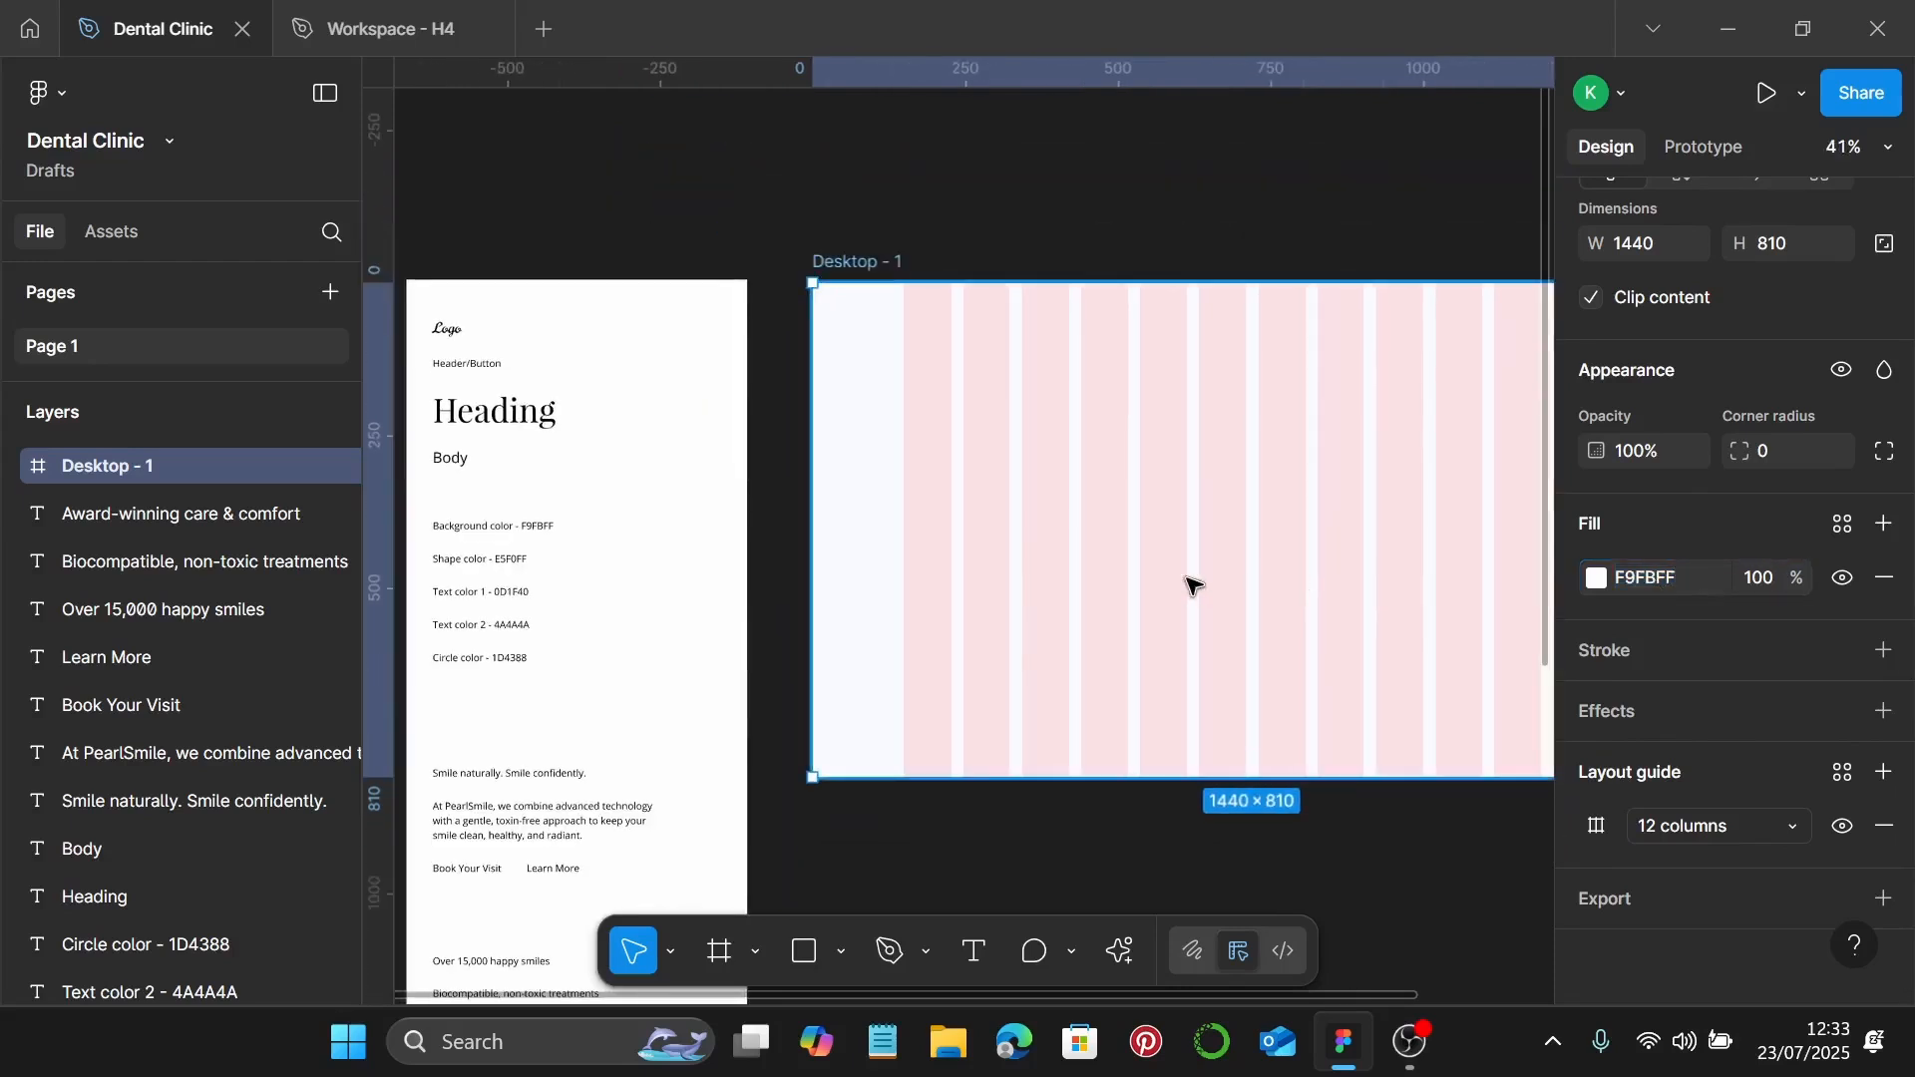
{"action": "key", "text": "r"}
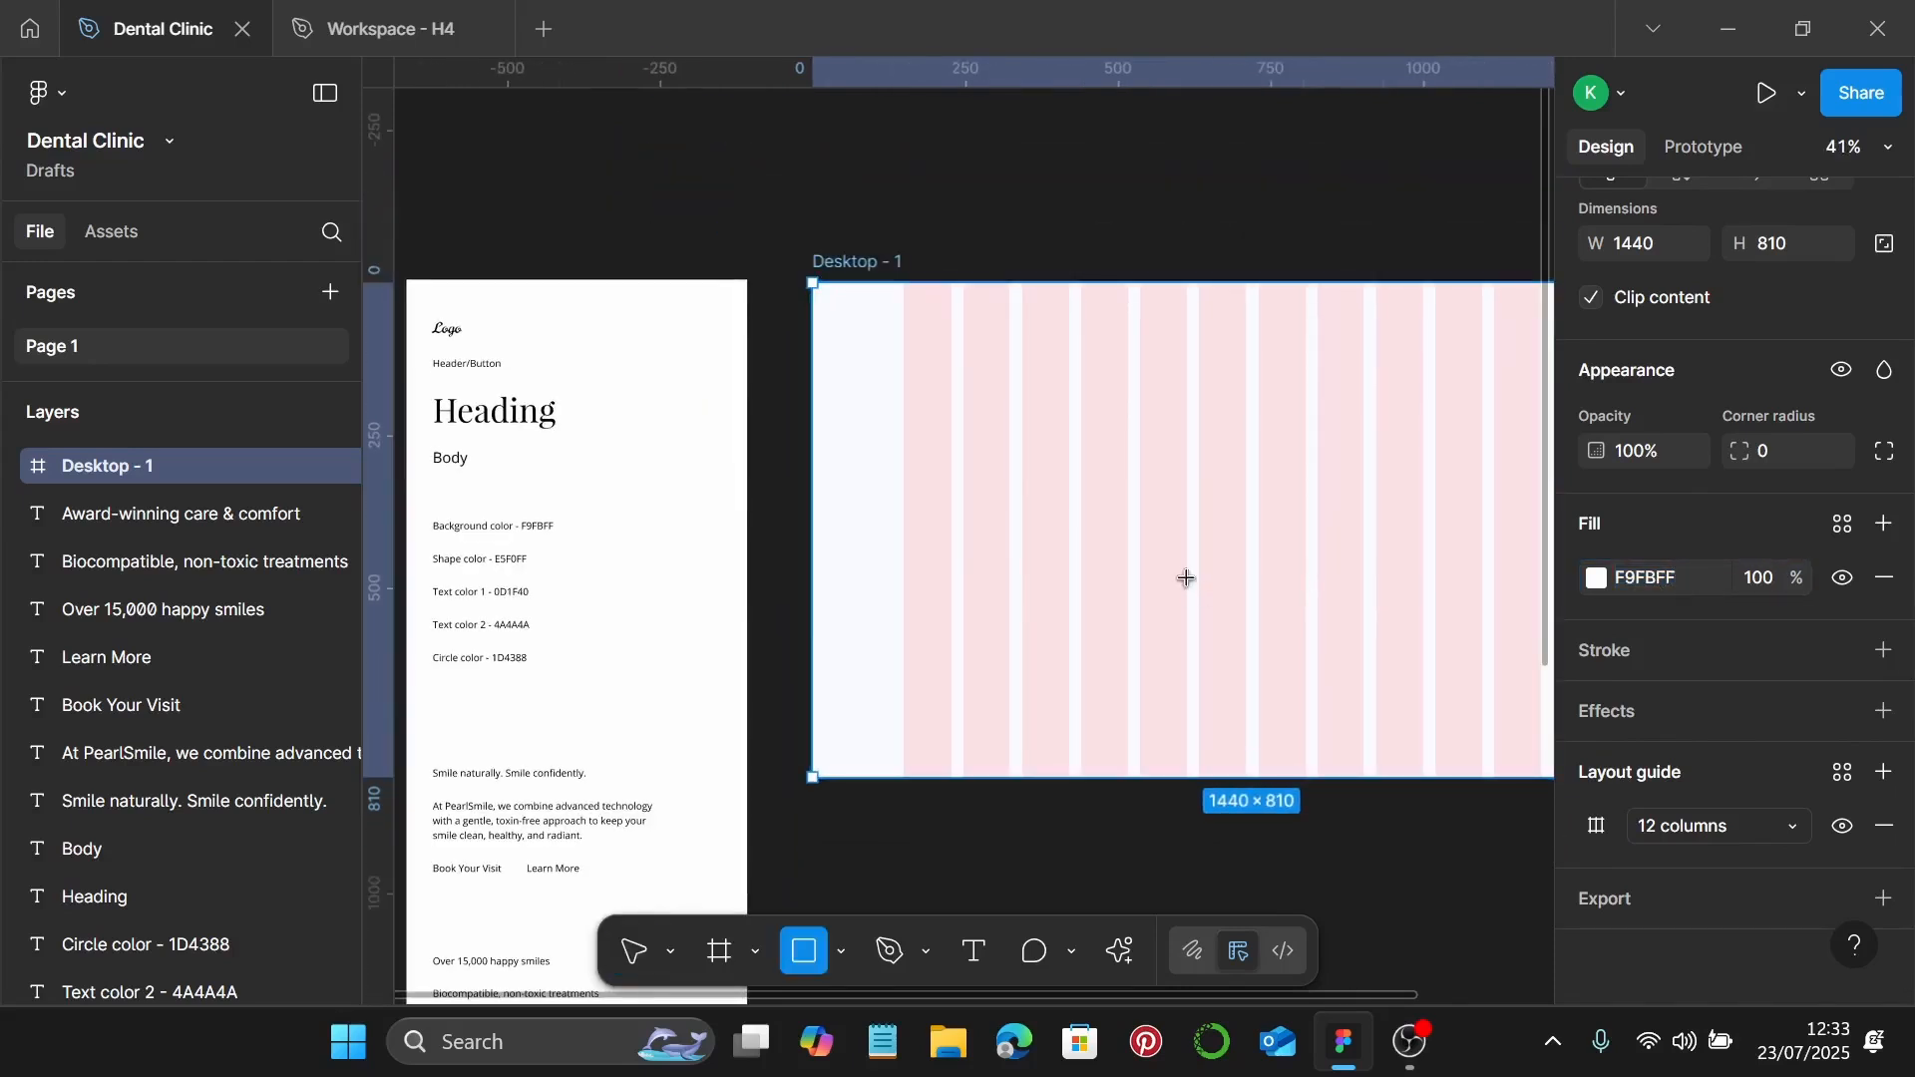
{"action": "left_click", "coordinate": [1058, 433]}
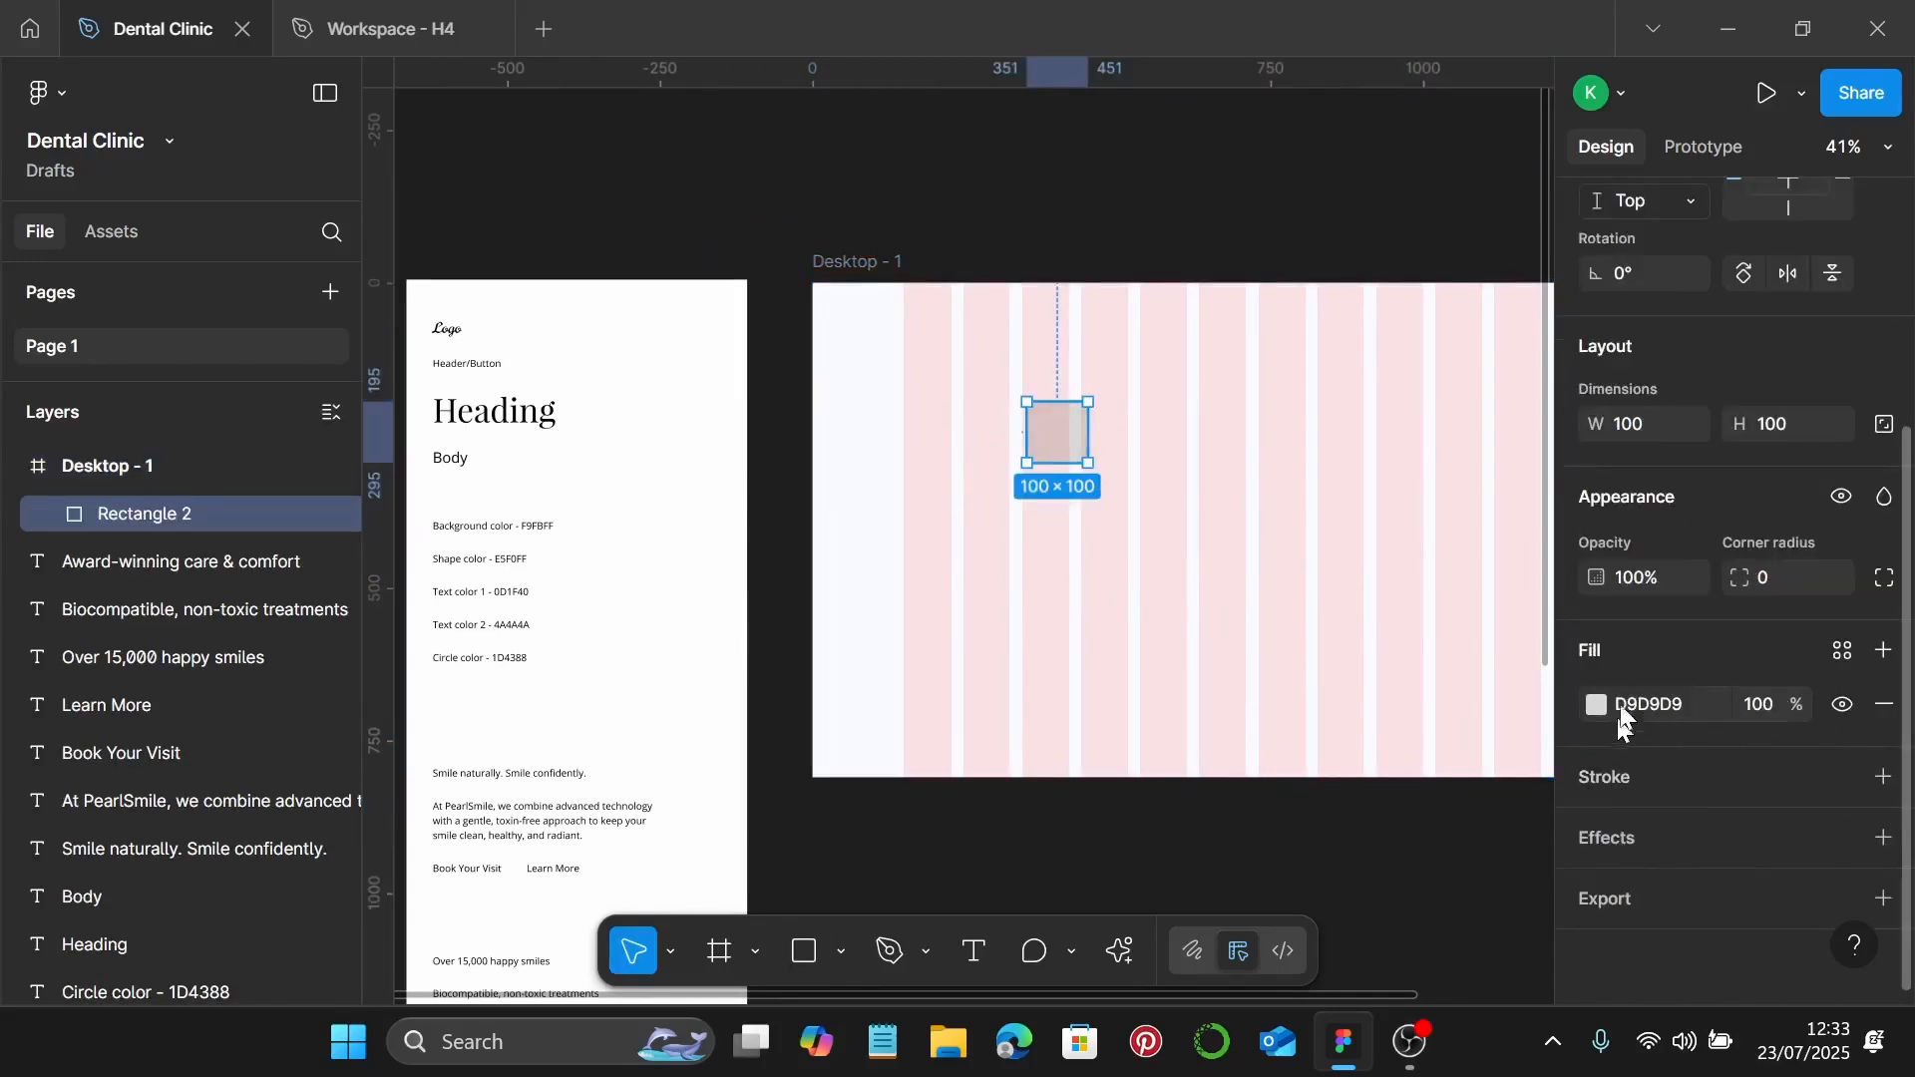
{"action": "left_click", "coordinate": [1658, 436]}
{"action": "type", "text": "1355"}
{"action": "key", "text": "Return"}
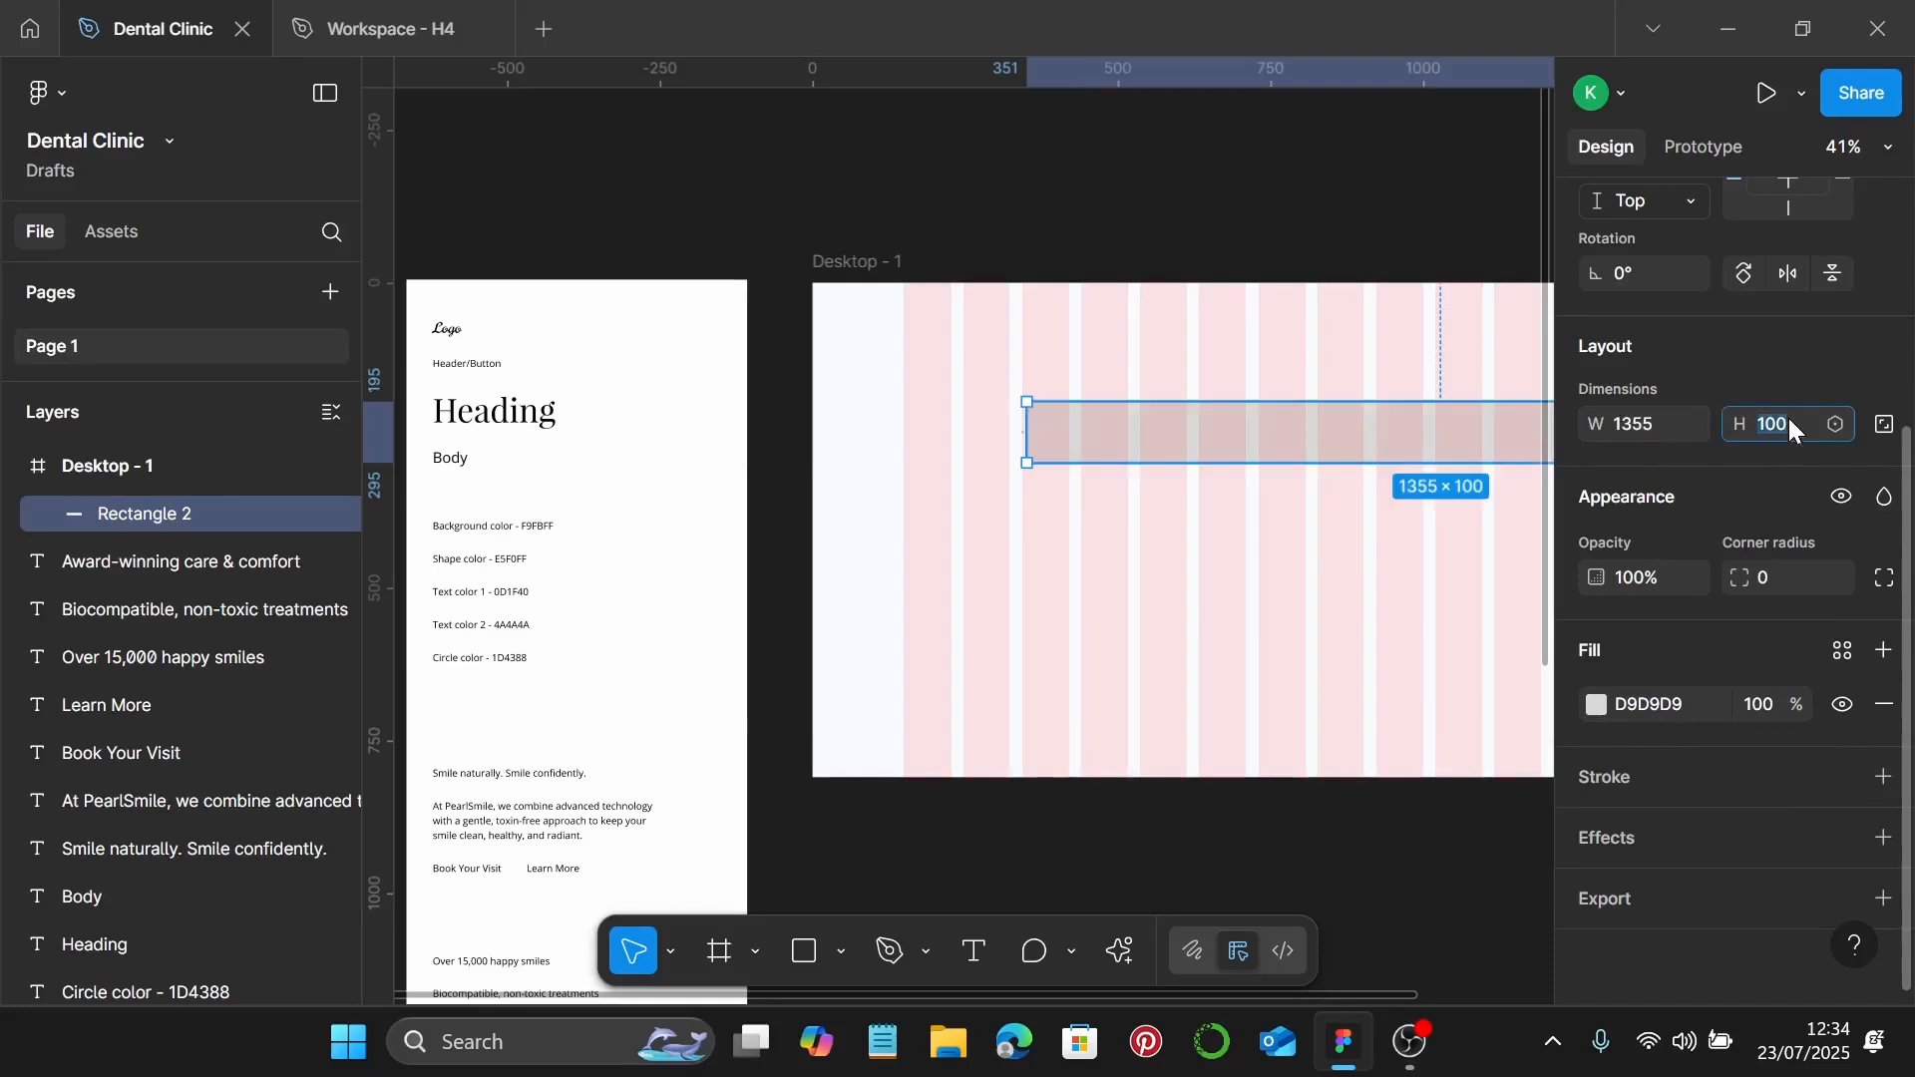
{"action": "left_click", "coordinate": [1790, 423]}
{"action": "type", "text": "675"}
{"action": "key", "text": "Return"}
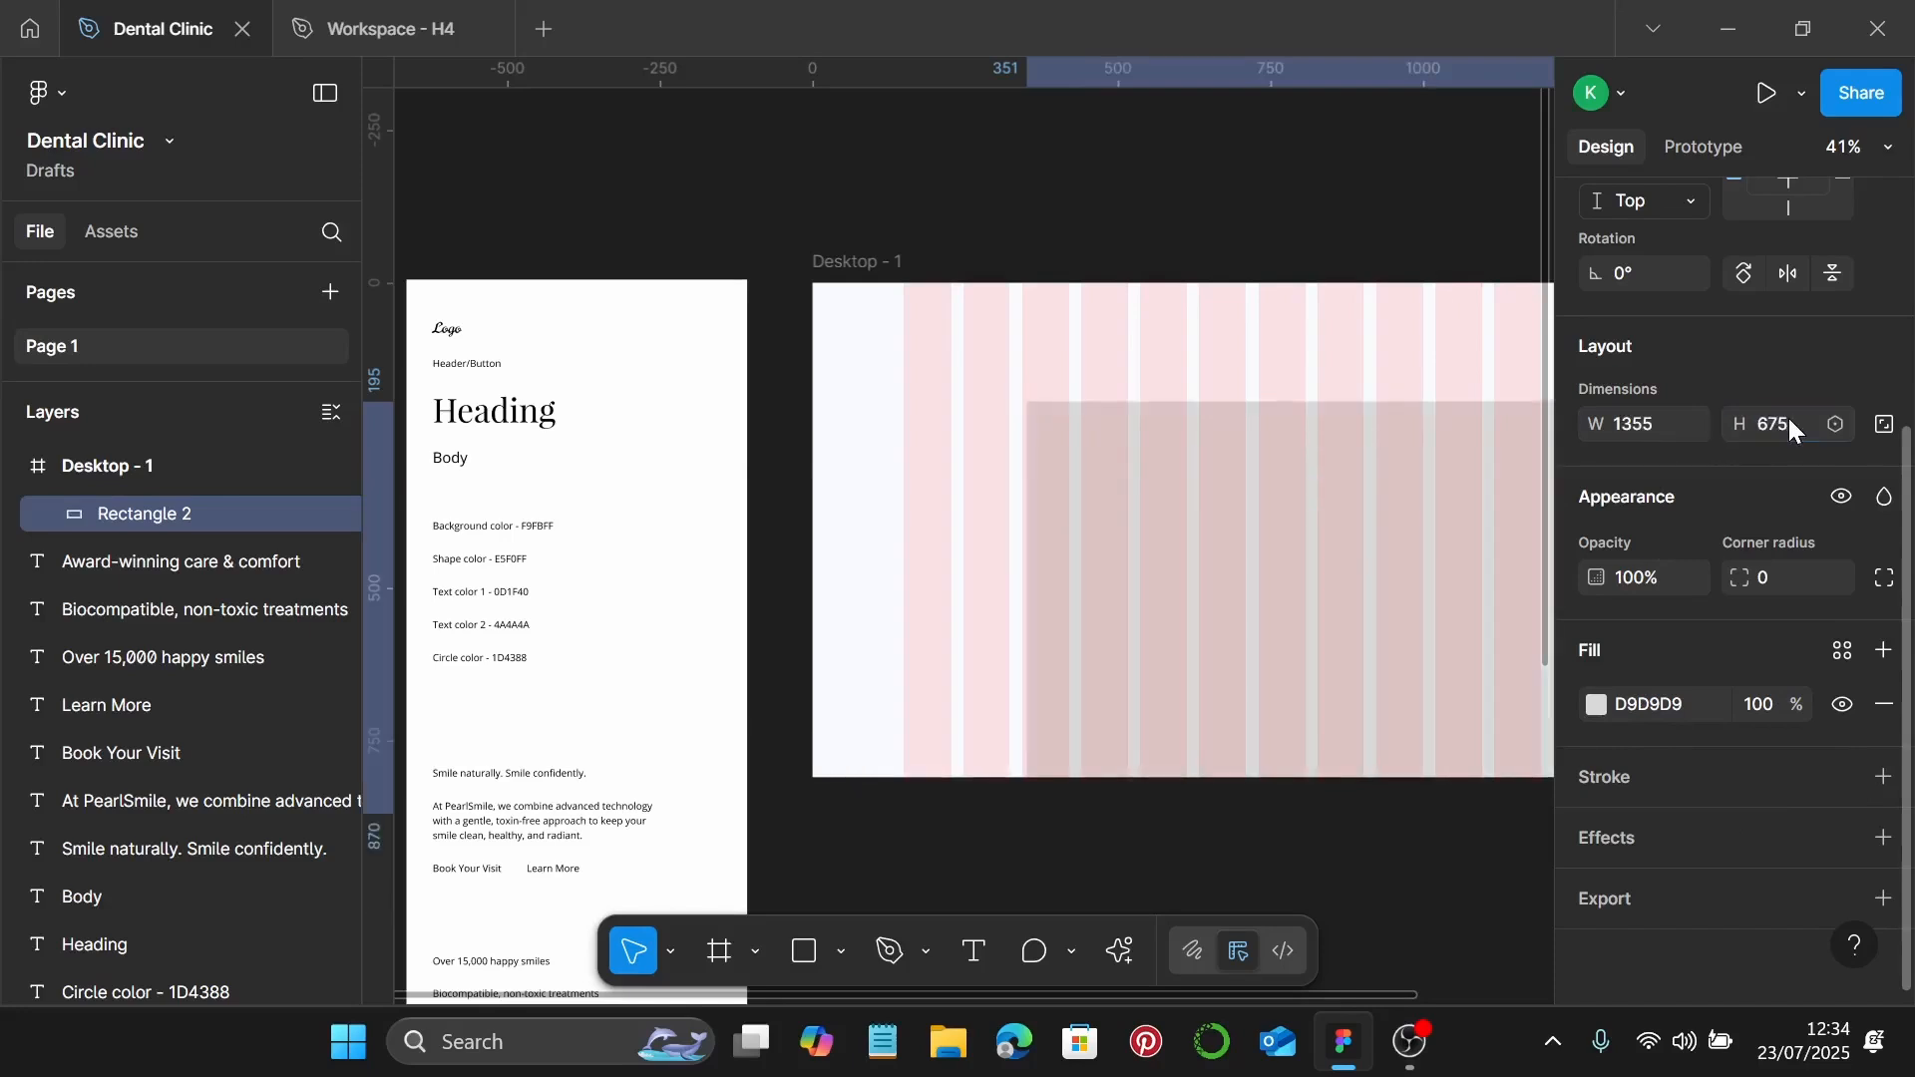
Step: Move the rectangle flush with the top and right edges of the Desktop - 1 frame
{"action": "scroll", "coordinate": [1285, 573], "scroll_direction": "right", "scroll_amount": 4}
{"action": "left_click_drag", "start_coordinate": [1285, 572], "coordinate": [1110, 455]}
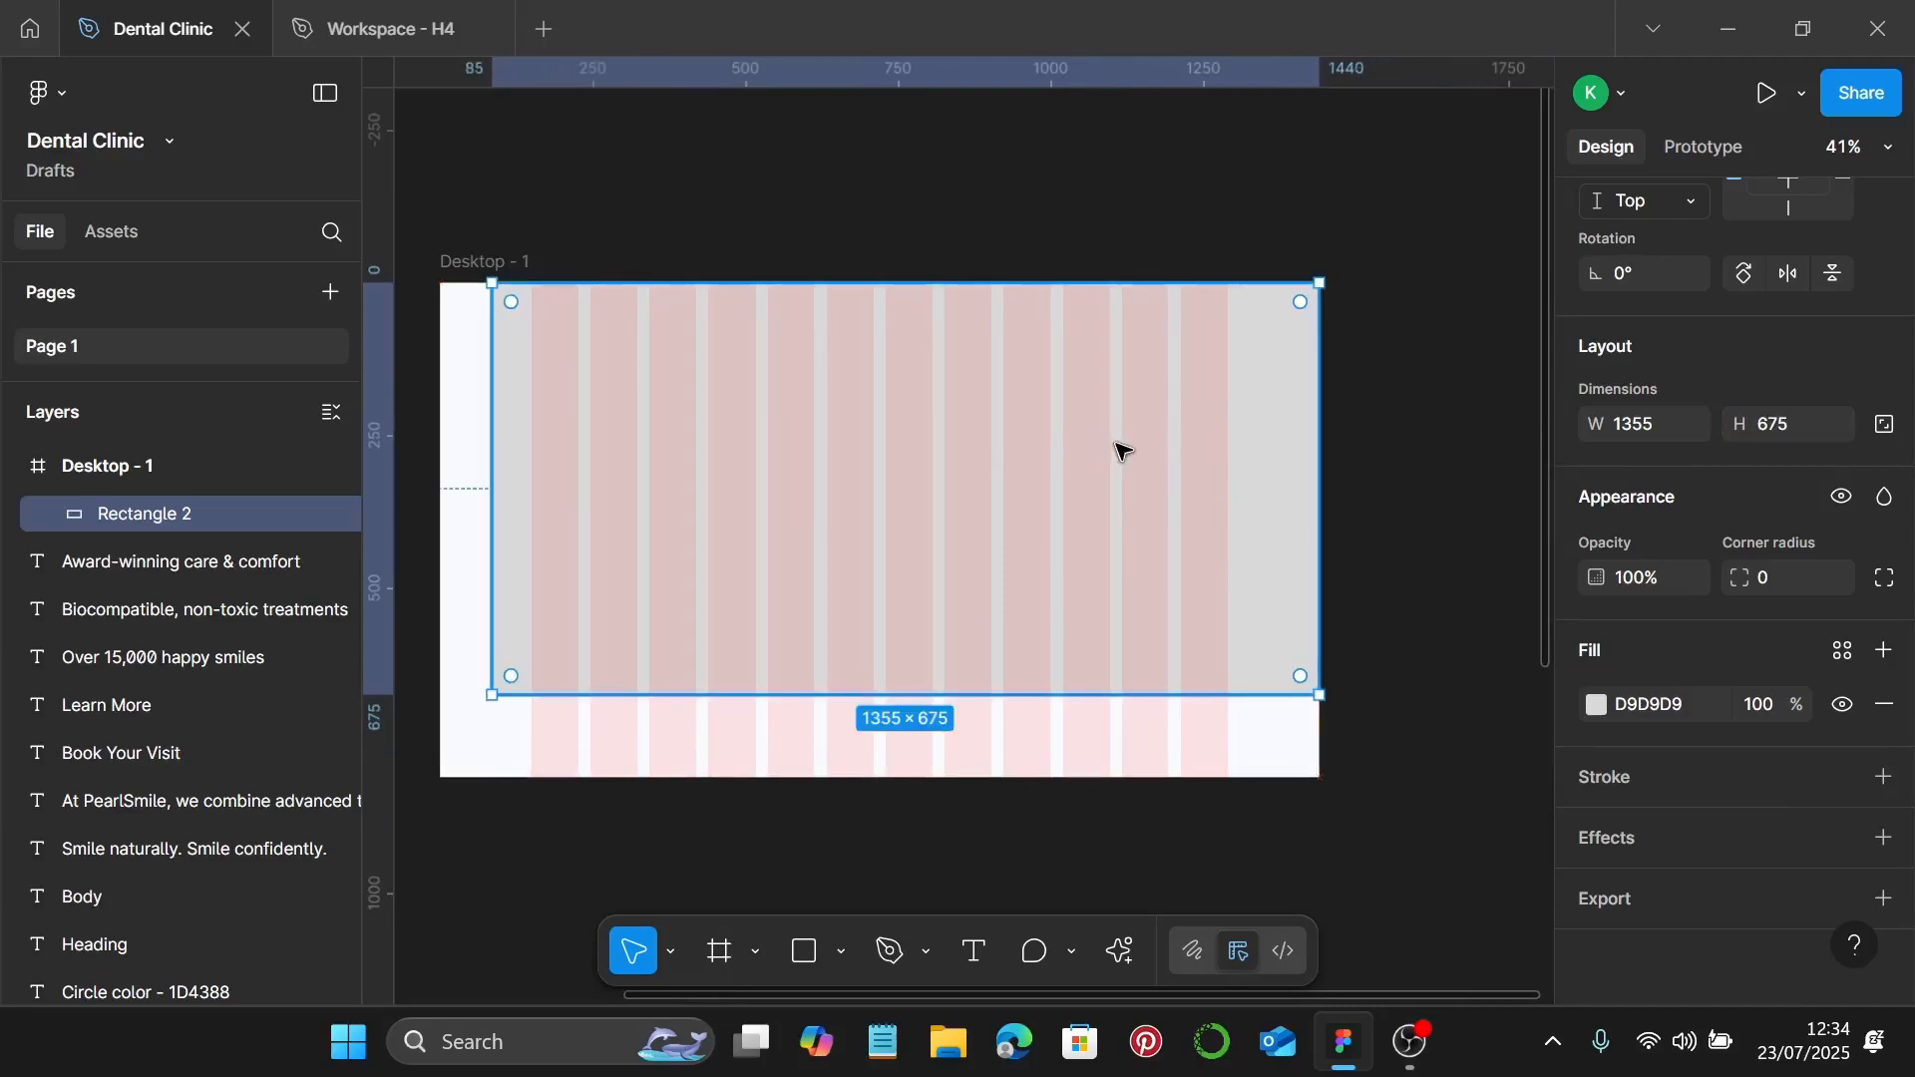
{"action": "scroll", "coordinate": [1123, 451], "scroll_direction": "left", "scroll_amount": 3}
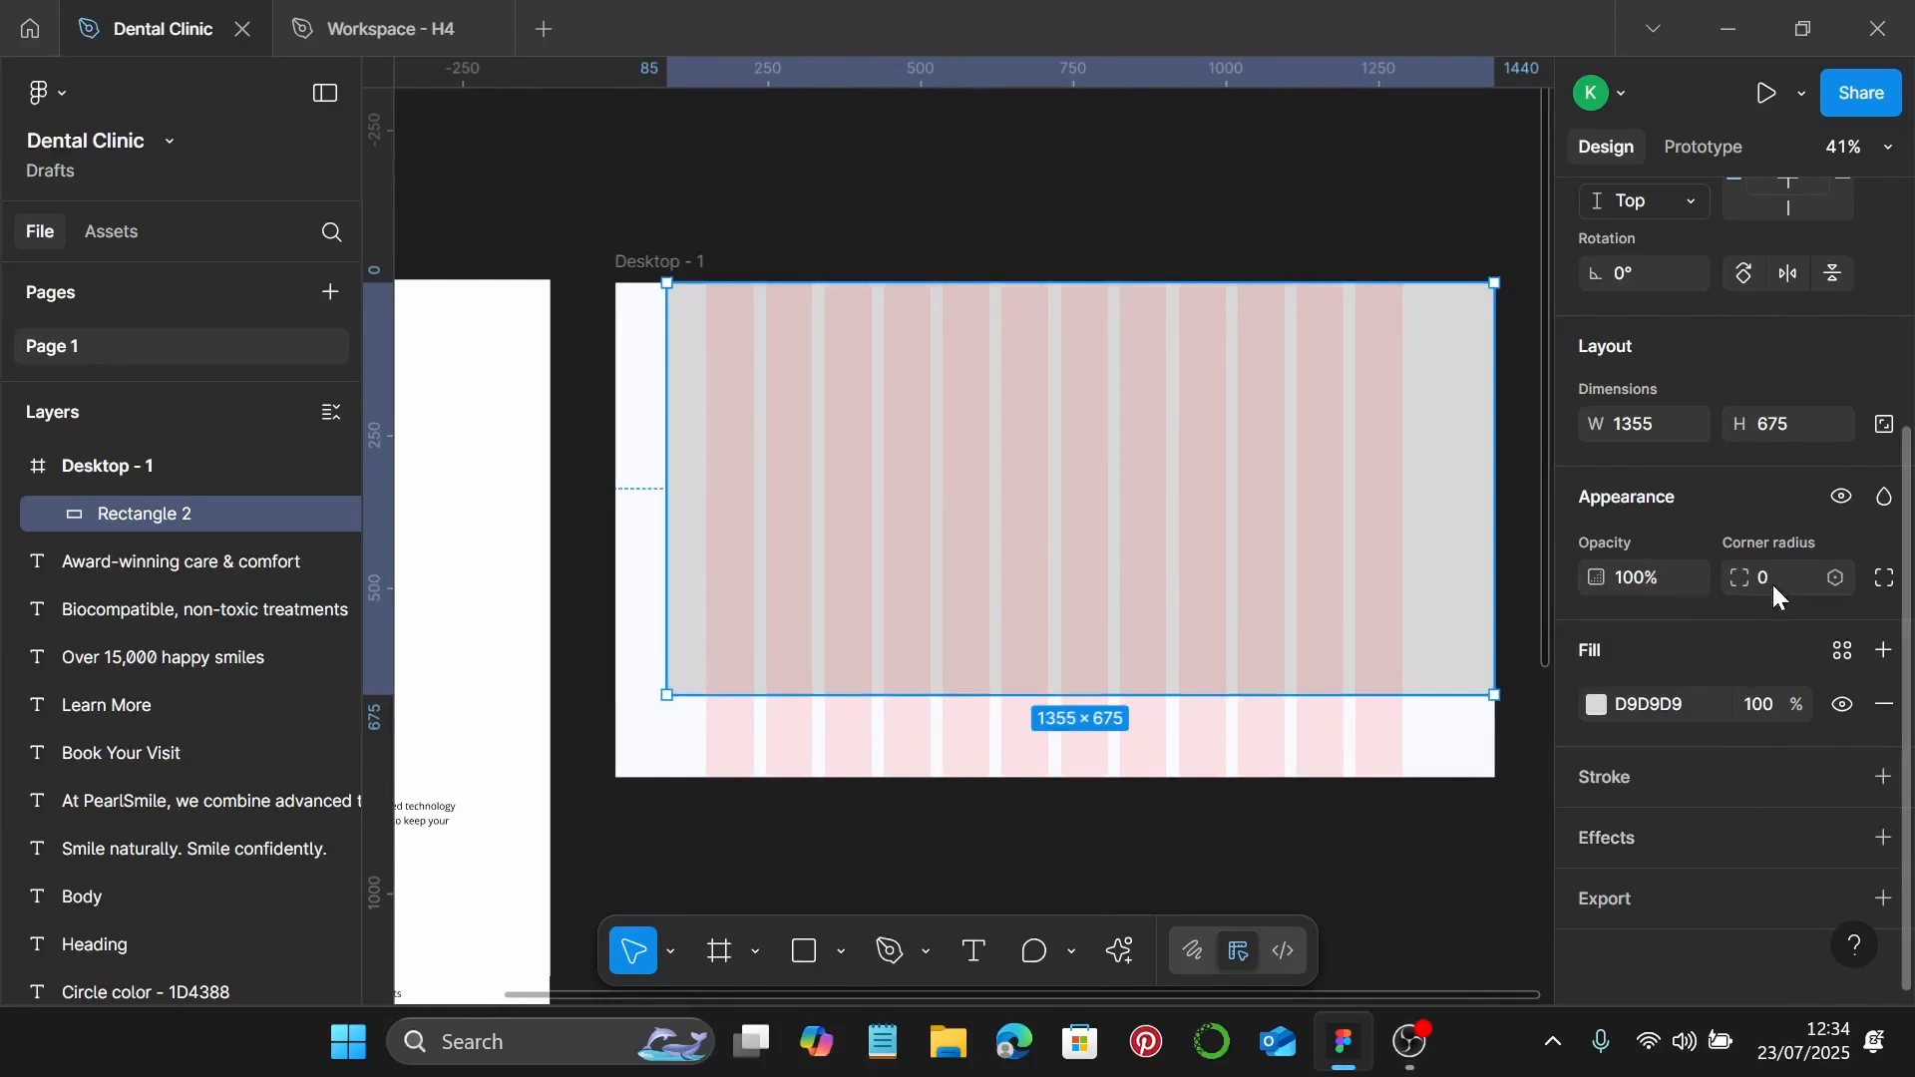
Step: Give only the rectangle's bottom-left corner a radius of 150
{"action": "left_click", "coordinate": [1884, 579]}
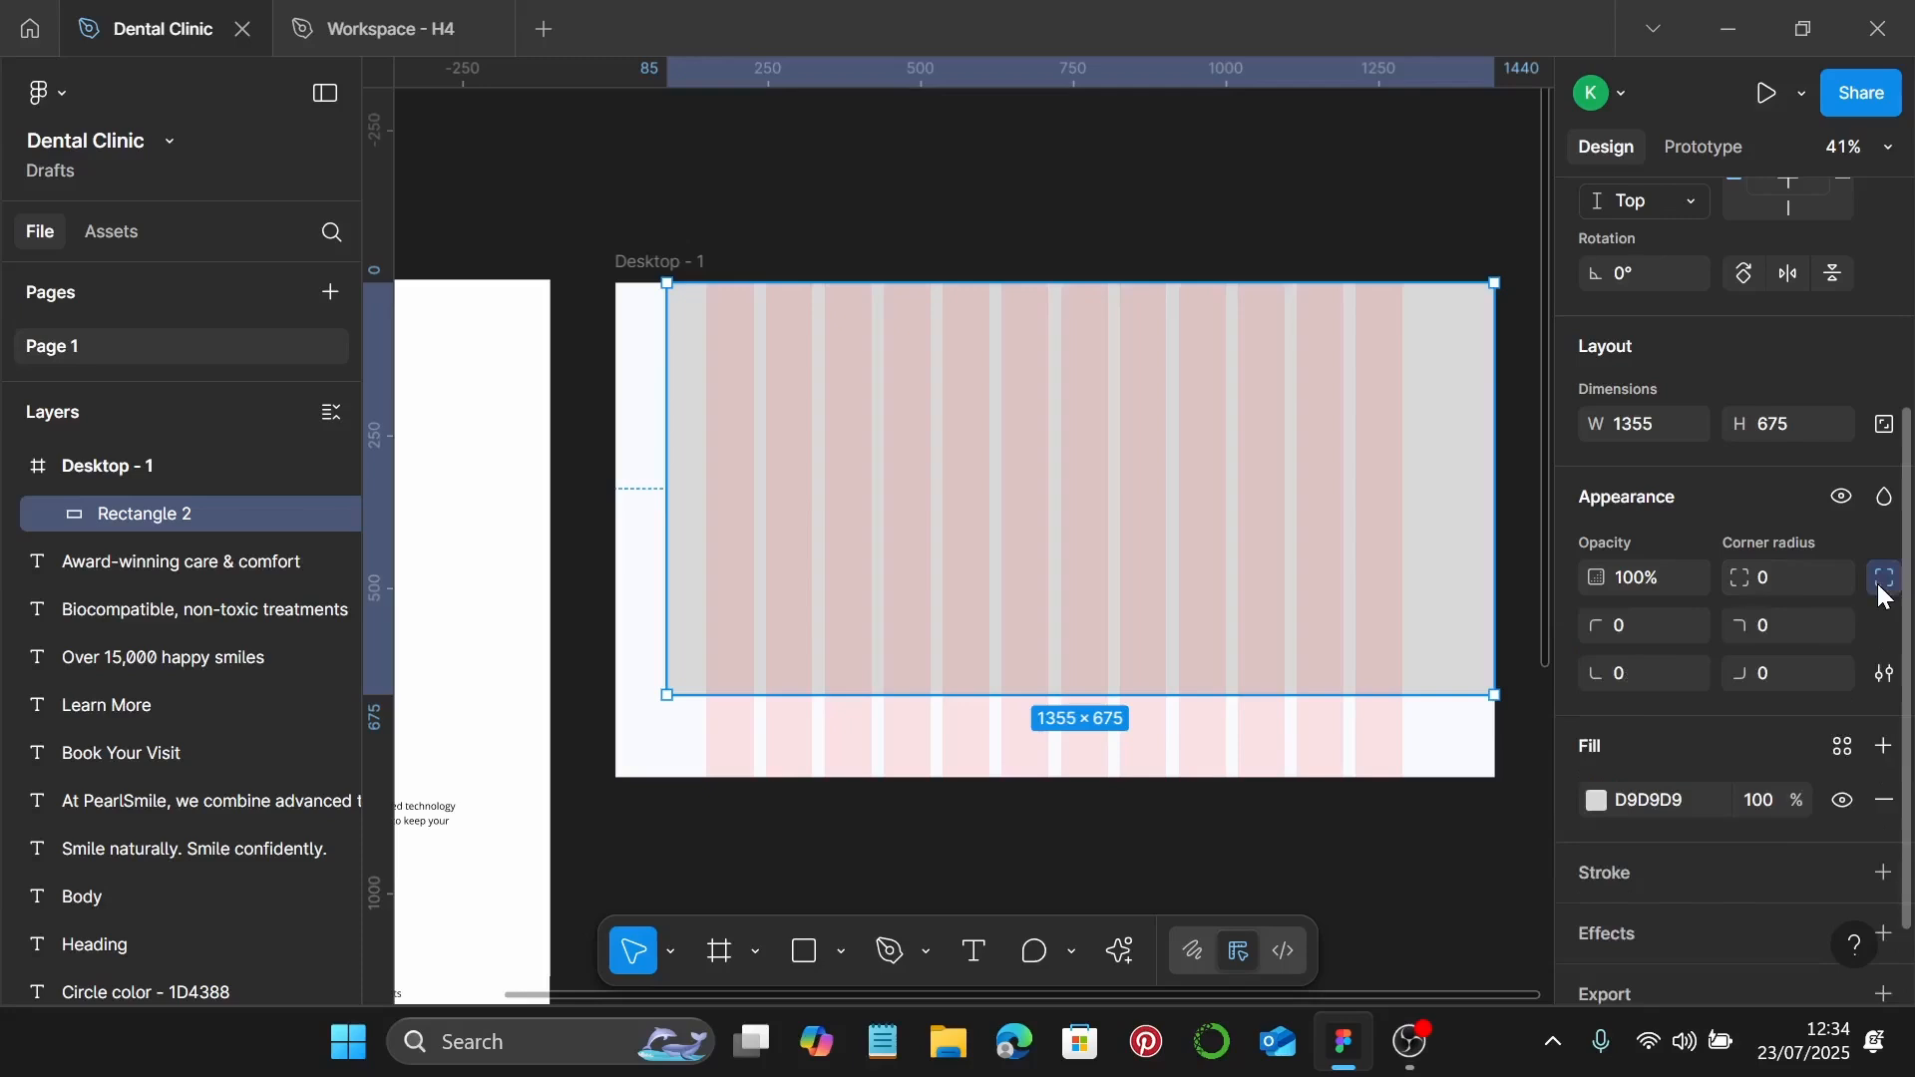
{"action": "left_click", "coordinate": [1636, 674]}
{"action": "type", "text": "150"}
{"action": "key", "text": "Return"}
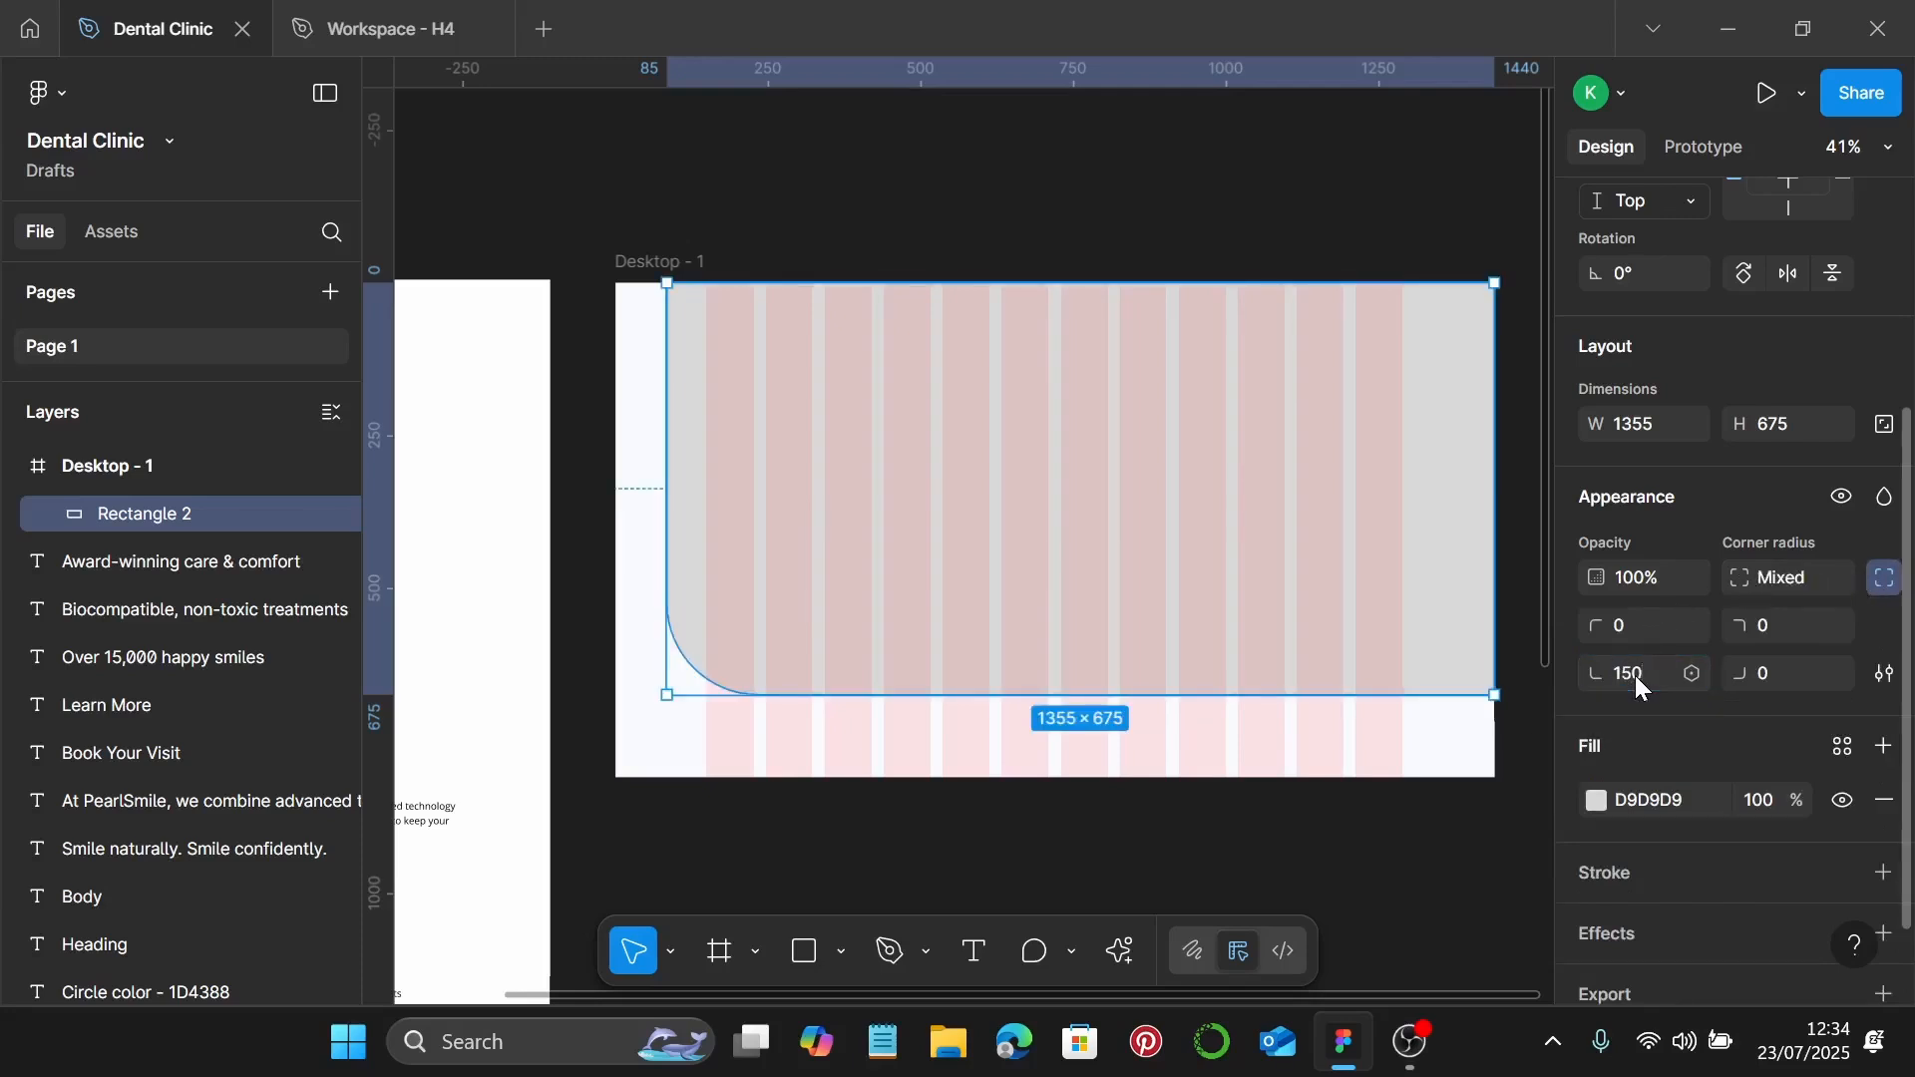
Step: Copy the hex code E5F0FF from the "Shape color" line on the style sheet
{"action": "scroll", "coordinate": [1124, 726], "scroll_direction": "down", "scroll_amount": 2}
{"action": "scroll", "coordinate": [1039, 703], "scroll_direction": "left", "scroll_amount": 1}
{"action": "scroll", "coordinate": [589, 736], "scroll_direction": "up", "scroll_amount": 5}
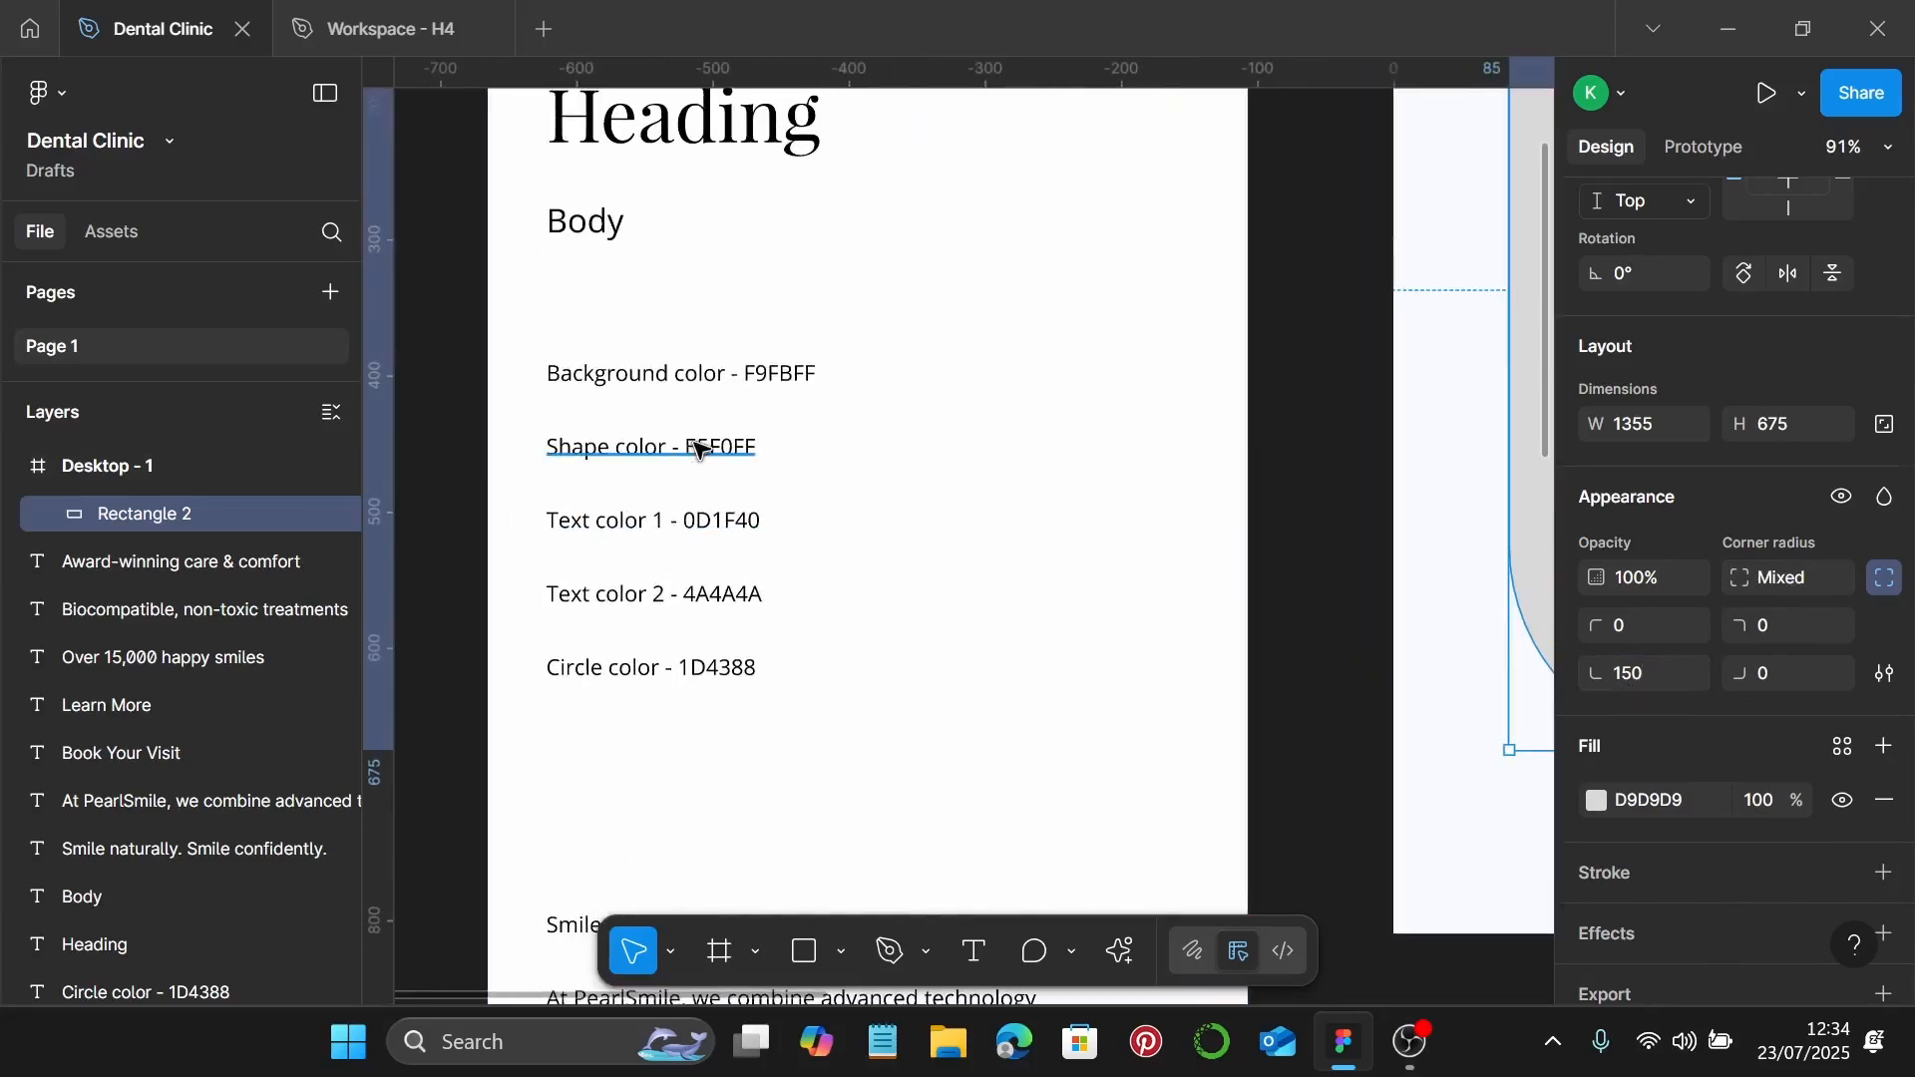
{"action": "double_click", "coordinate": [694, 447]}
{"action": "left_click_drag", "start_coordinate": [689, 447], "coordinate": [766, 451]}
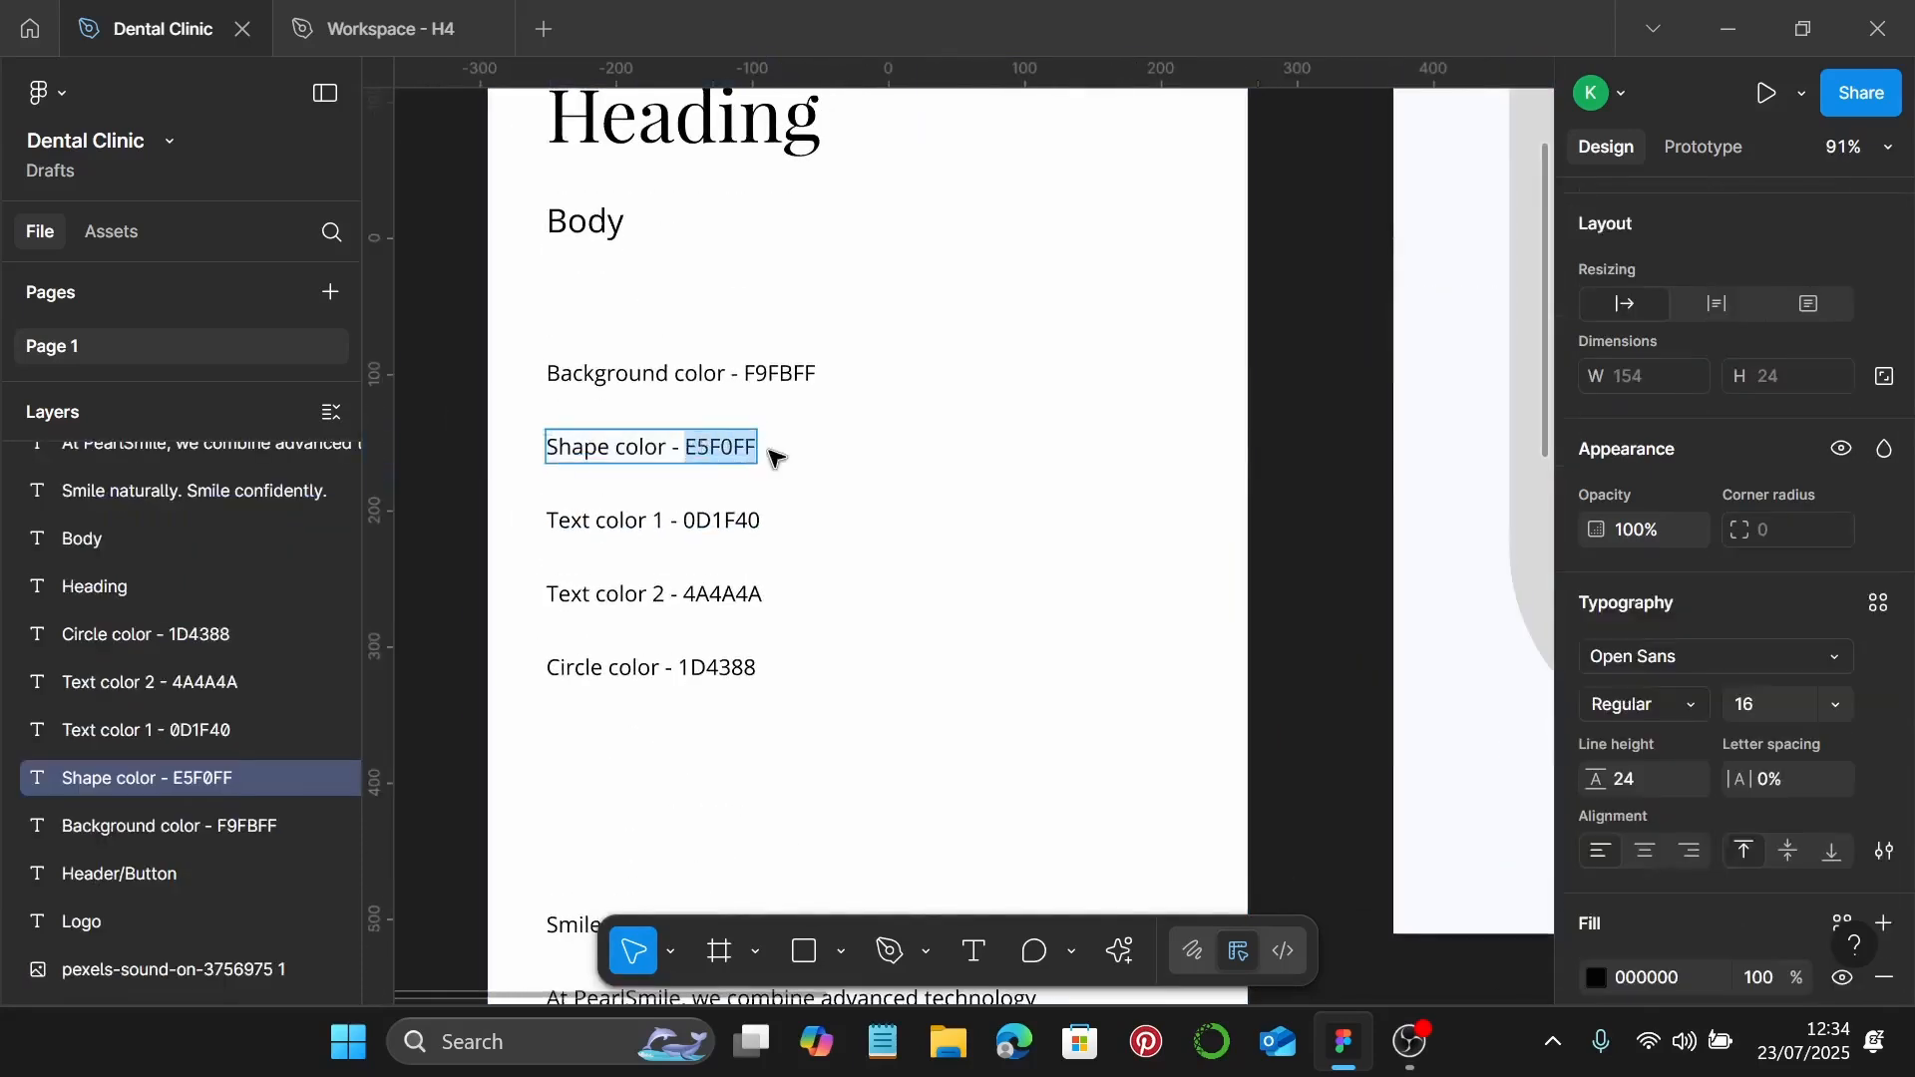
{"action": "scroll", "coordinate": [777, 457], "scroll_direction": "down", "scroll_amount": 4}
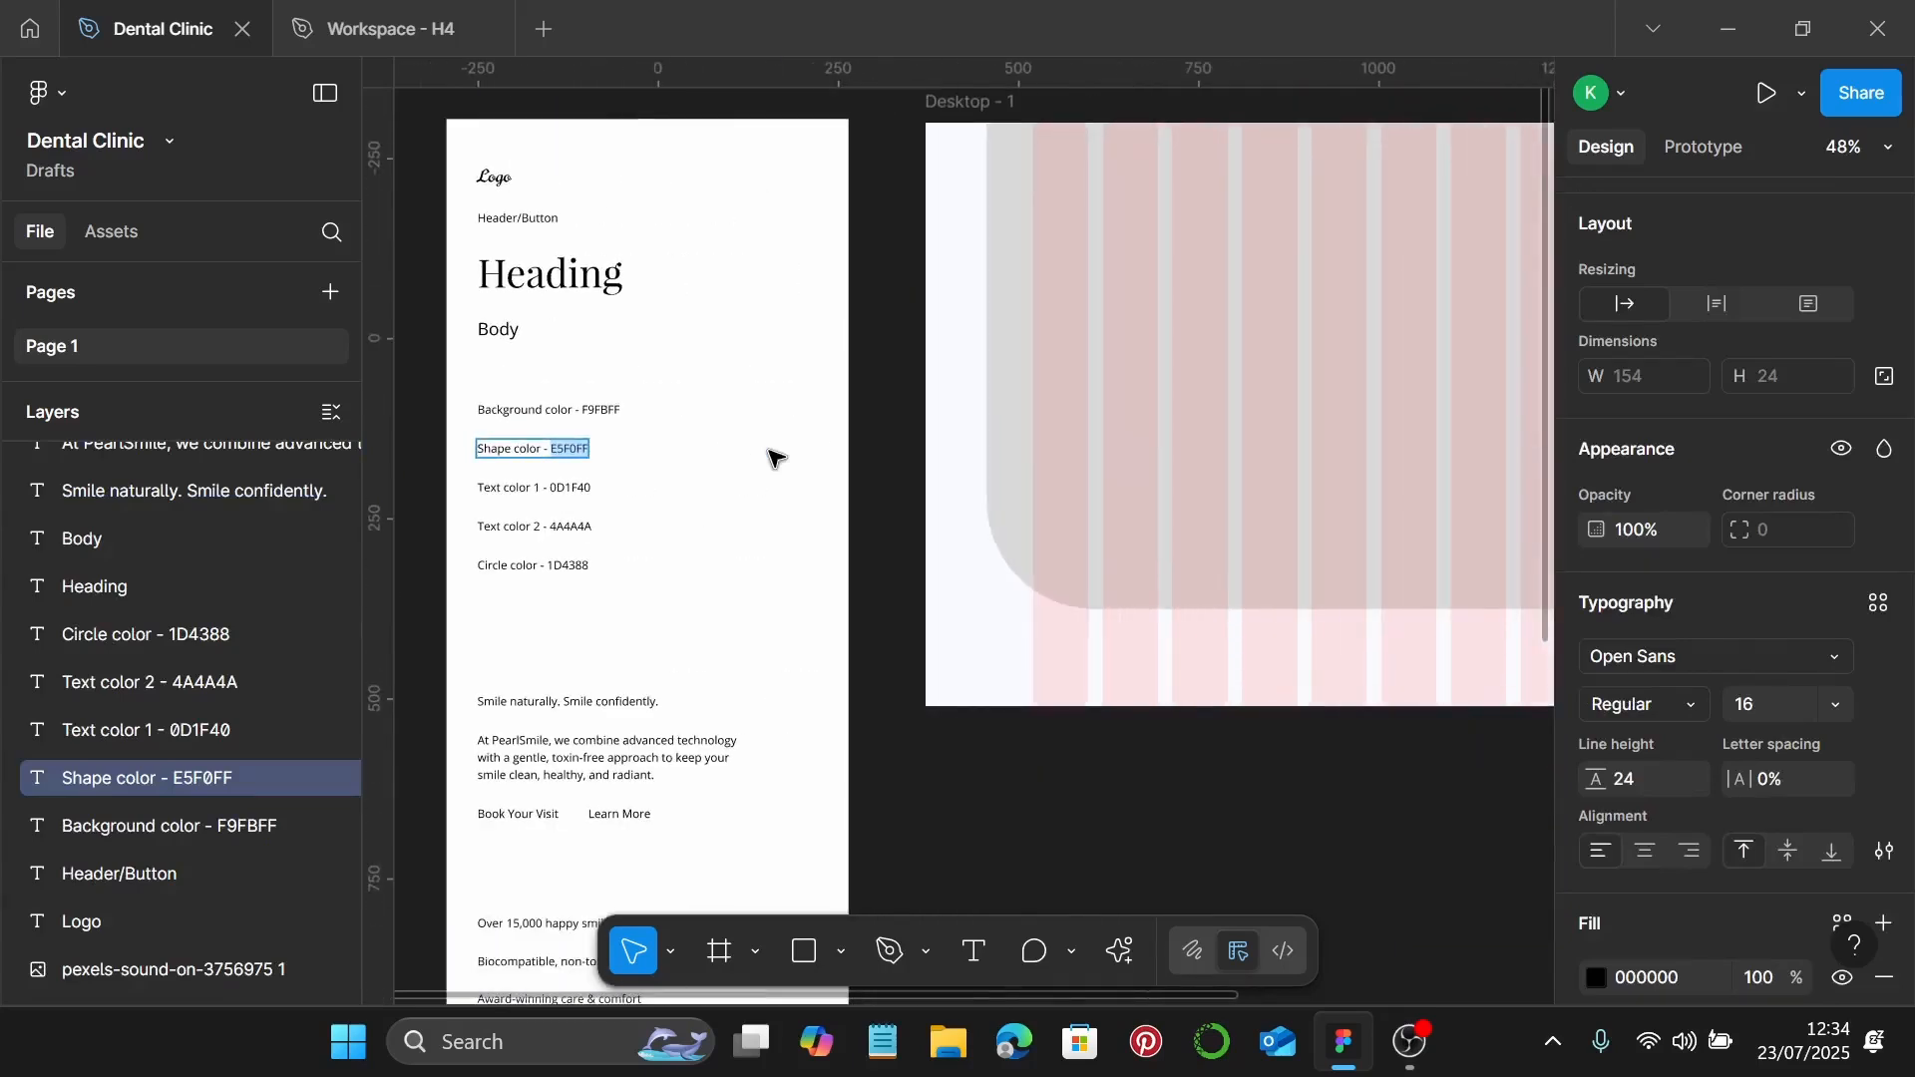
{"action": "key", "text": "Escape"}
Step: Set the fill of the rounded rectangle to E5F0FF and deselect it
{"action": "left_click", "coordinate": [1145, 432]}
{"action": "scroll", "coordinate": [1636, 678], "scroll_direction": "down", "scroll_amount": 1}
{"action": "left_click", "coordinate": [1673, 705]}
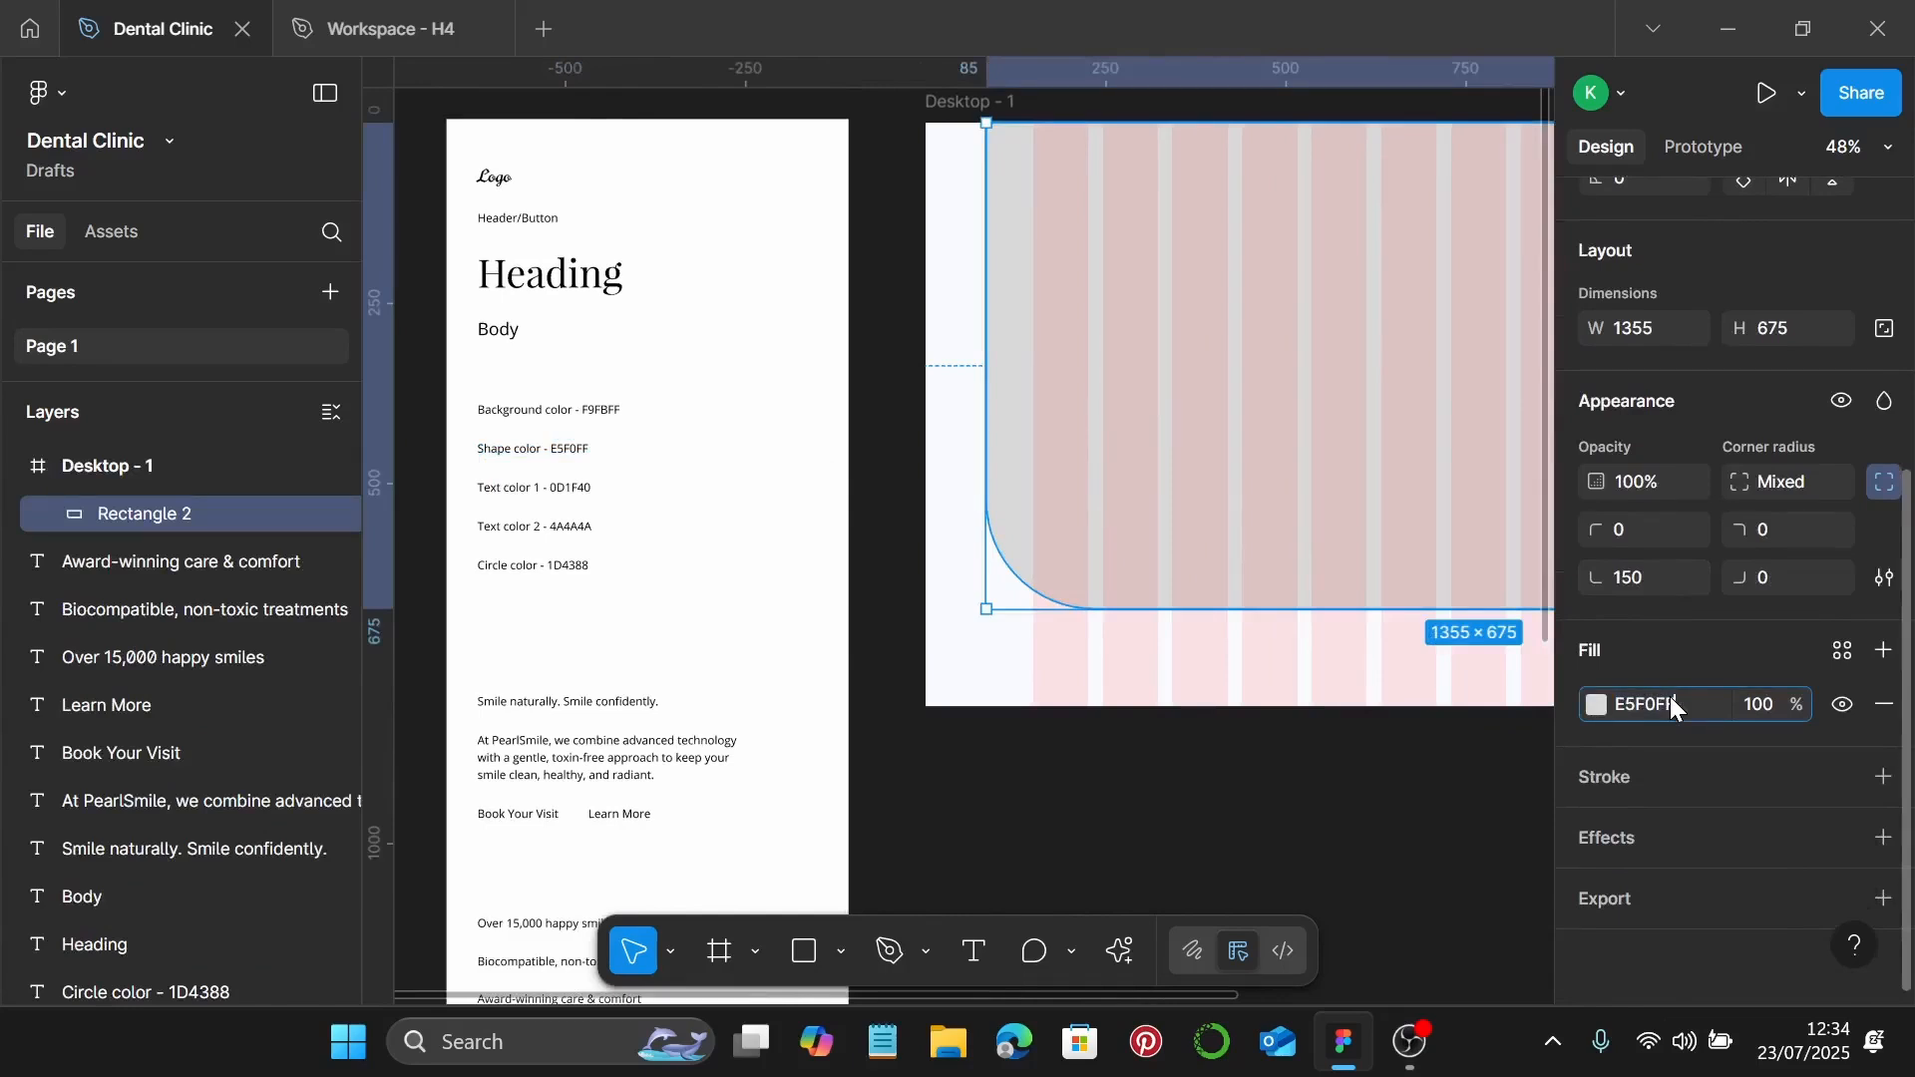
{"action": "key", "text": "Return"}
{"action": "scroll", "coordinate": [1242, 693], "scroll_direction": "right", "scroll_amount": 3}
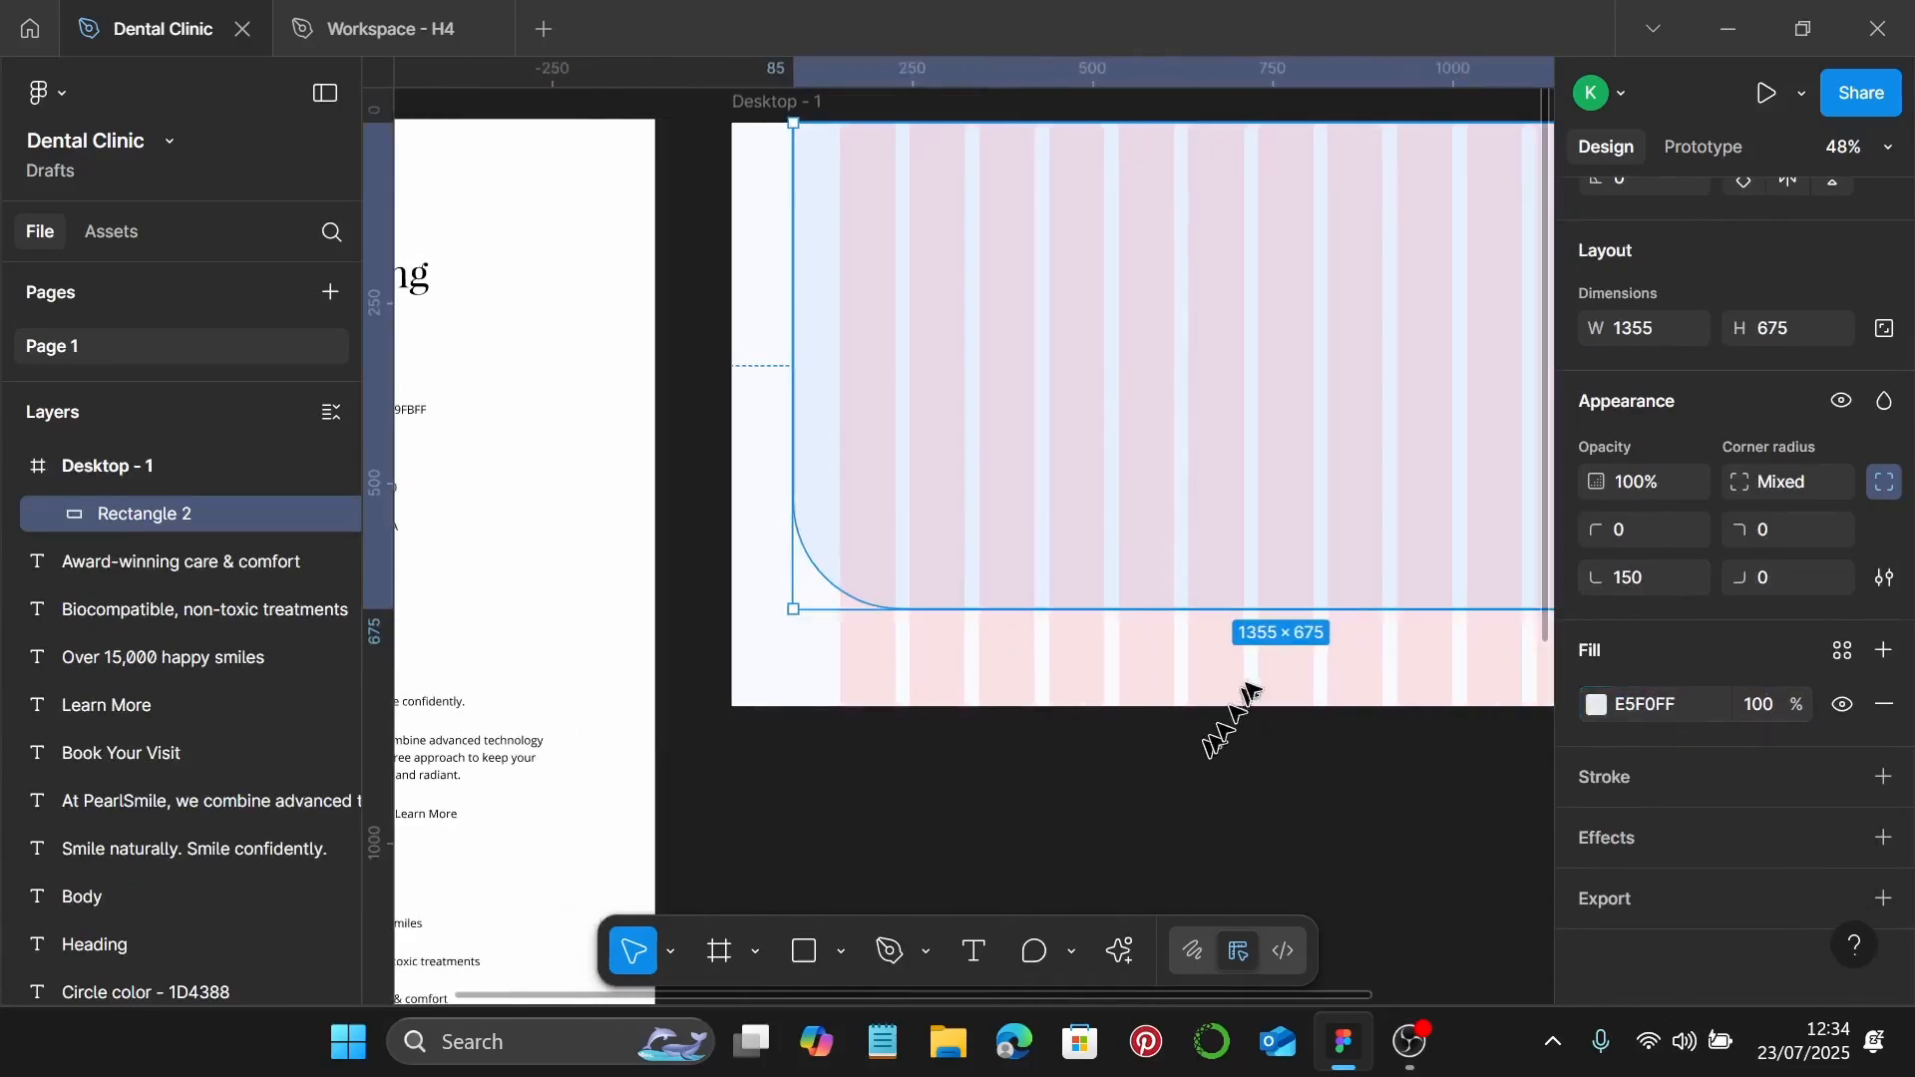
{"action": "left_click", "coordinate": [1263, 675]}
Step: Select the Logo text on the style sheet and examine its typography settings
{"action": "scroll", "coordinate": [1263, 675], "scroll_direction": "right", "scroll_amount": 2}
{"action": "scroll", "coordinate": [1261, 684], "scroll_direction": "up", "scroll_amount": 1}
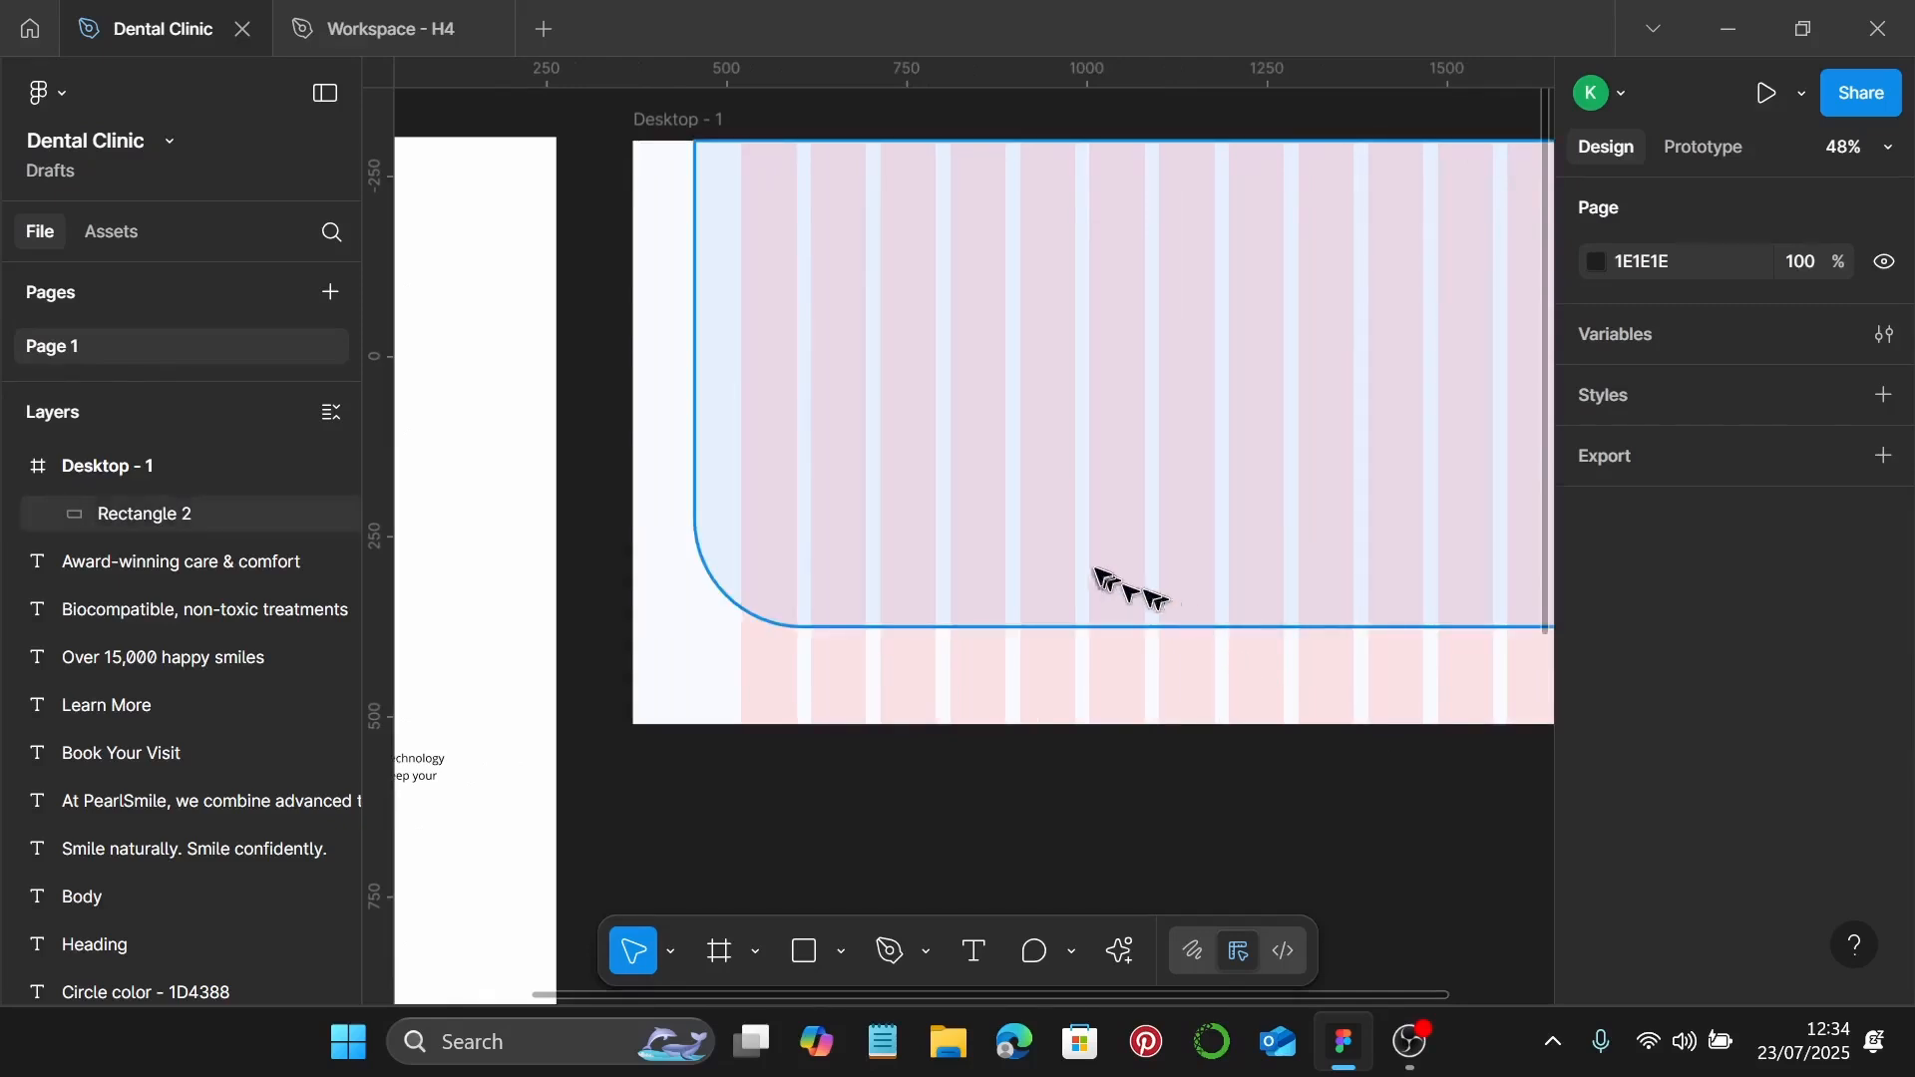
{"action": "scroll", "coordinate": [1103, 566], "scroll_direction": "left", "scroll_amount": 3}
{"action": "scroll", "coordinate": [1101, 548], "scroll_direction": "up", "scroll_amount": 2}
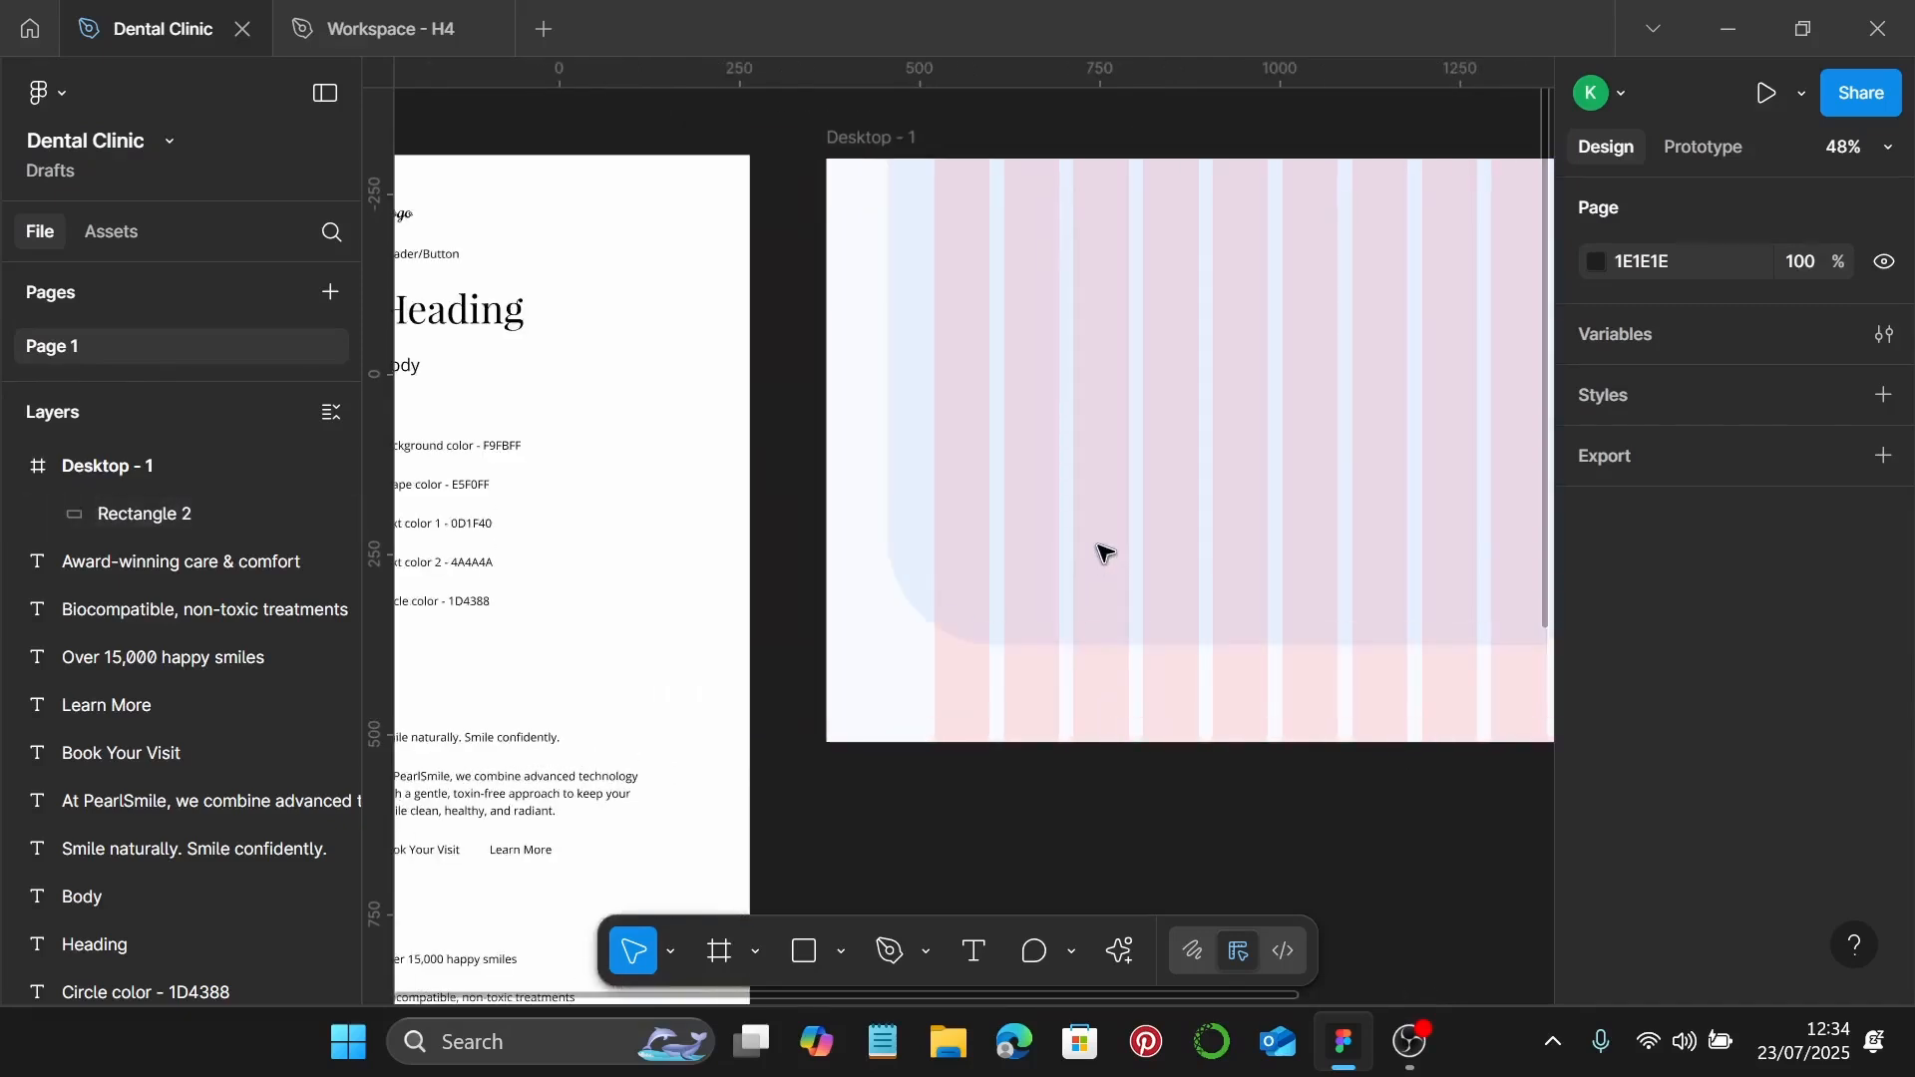
{"action": "scroll", "coordinate": [770, 445], "scroll_direction": "left", "scroll_amount": 3}
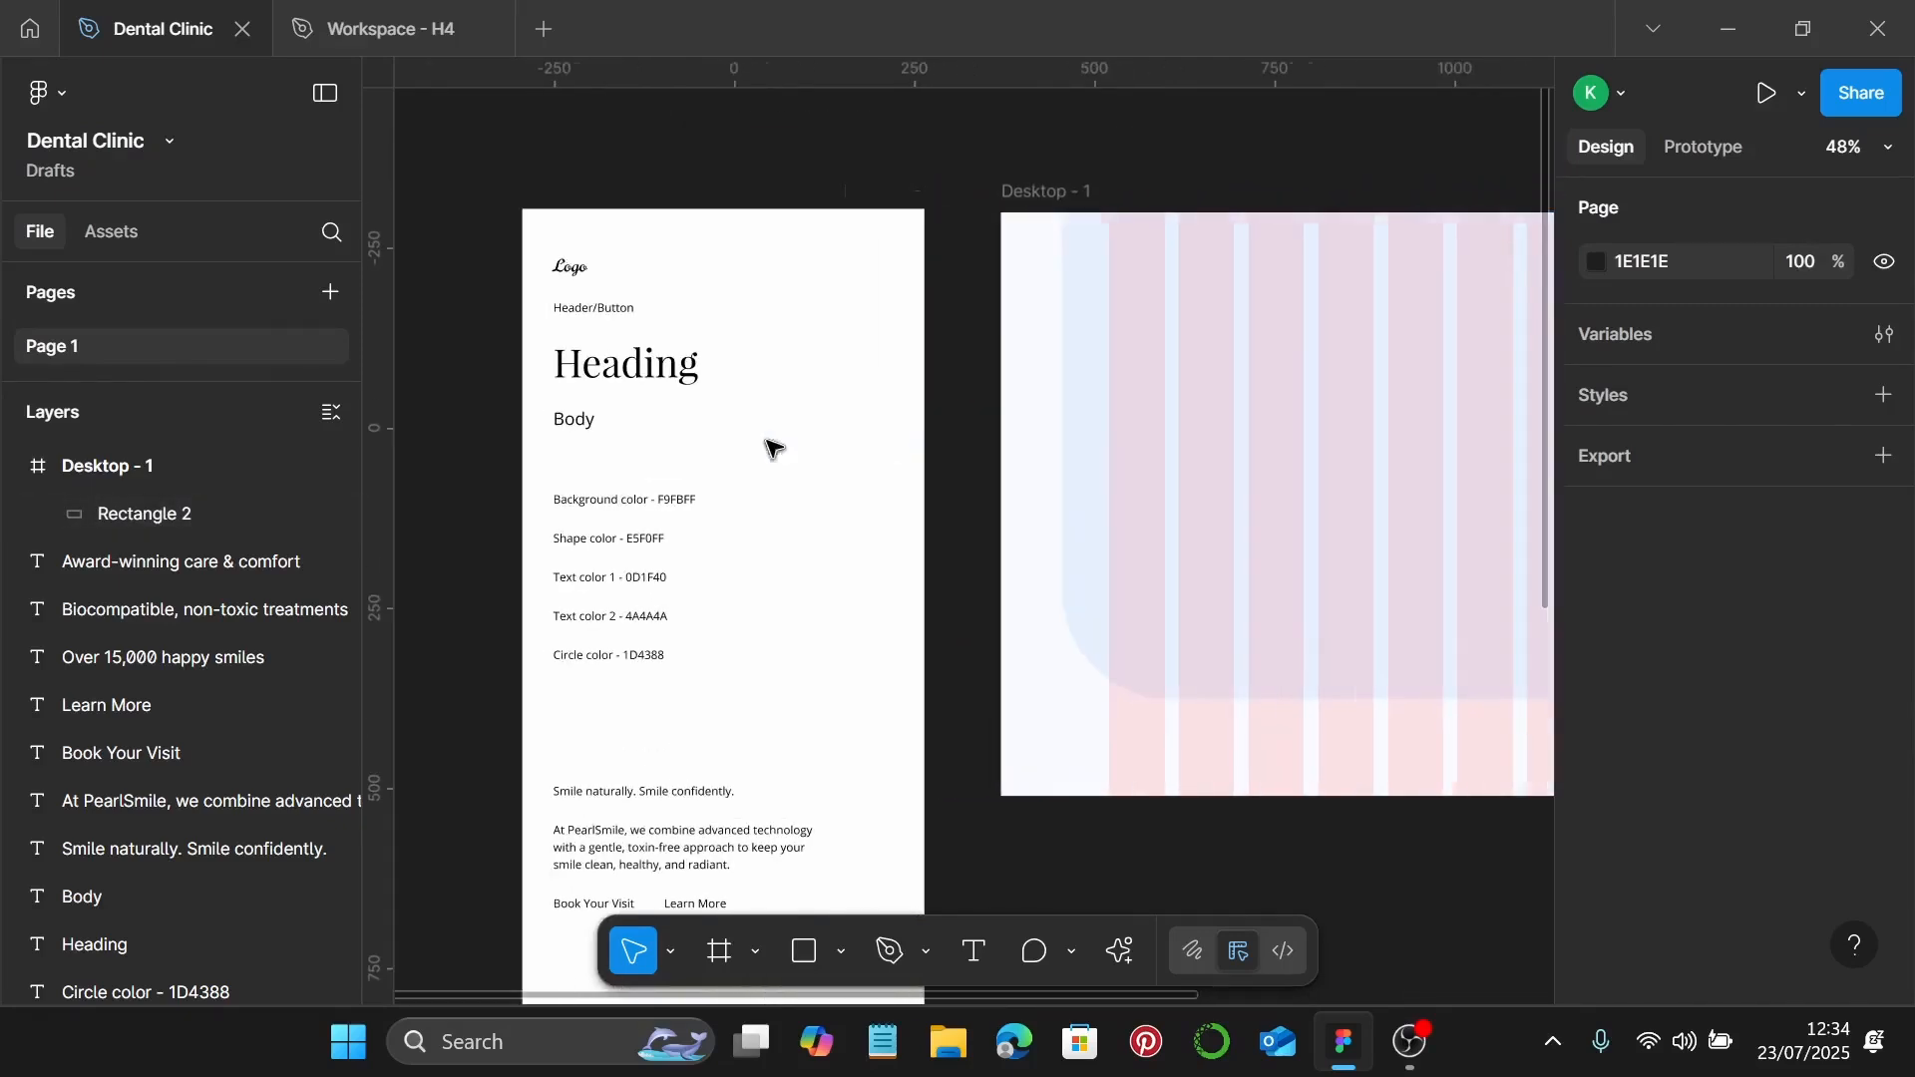
{"action": "left_click", "coordinate": [570, 267]}
{"action": "scroll", "coordinate": [574, 271], "scroll_direction": "up", "scroll_amount": 5}
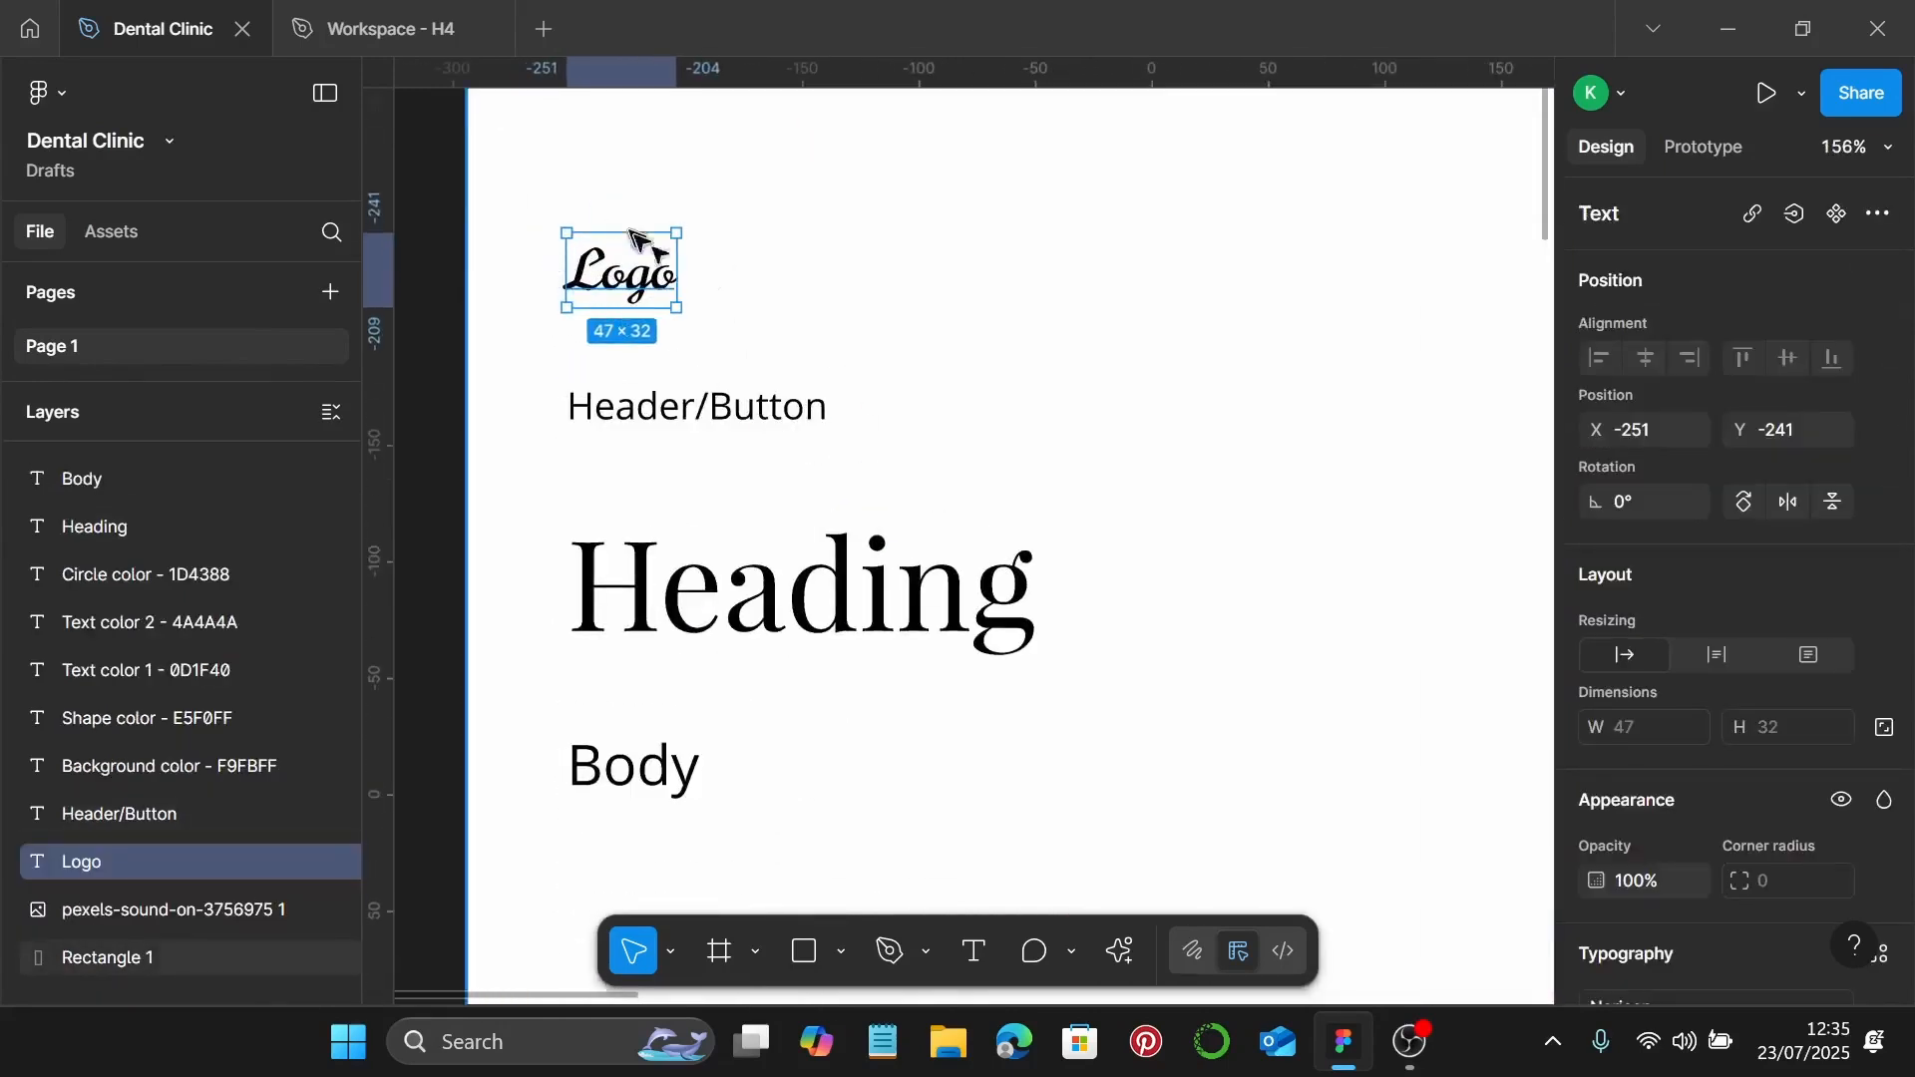
{"action": "scroll", "coordinate": [1746, 648], "scroll_direction": "down", "scroll_amount": 6}
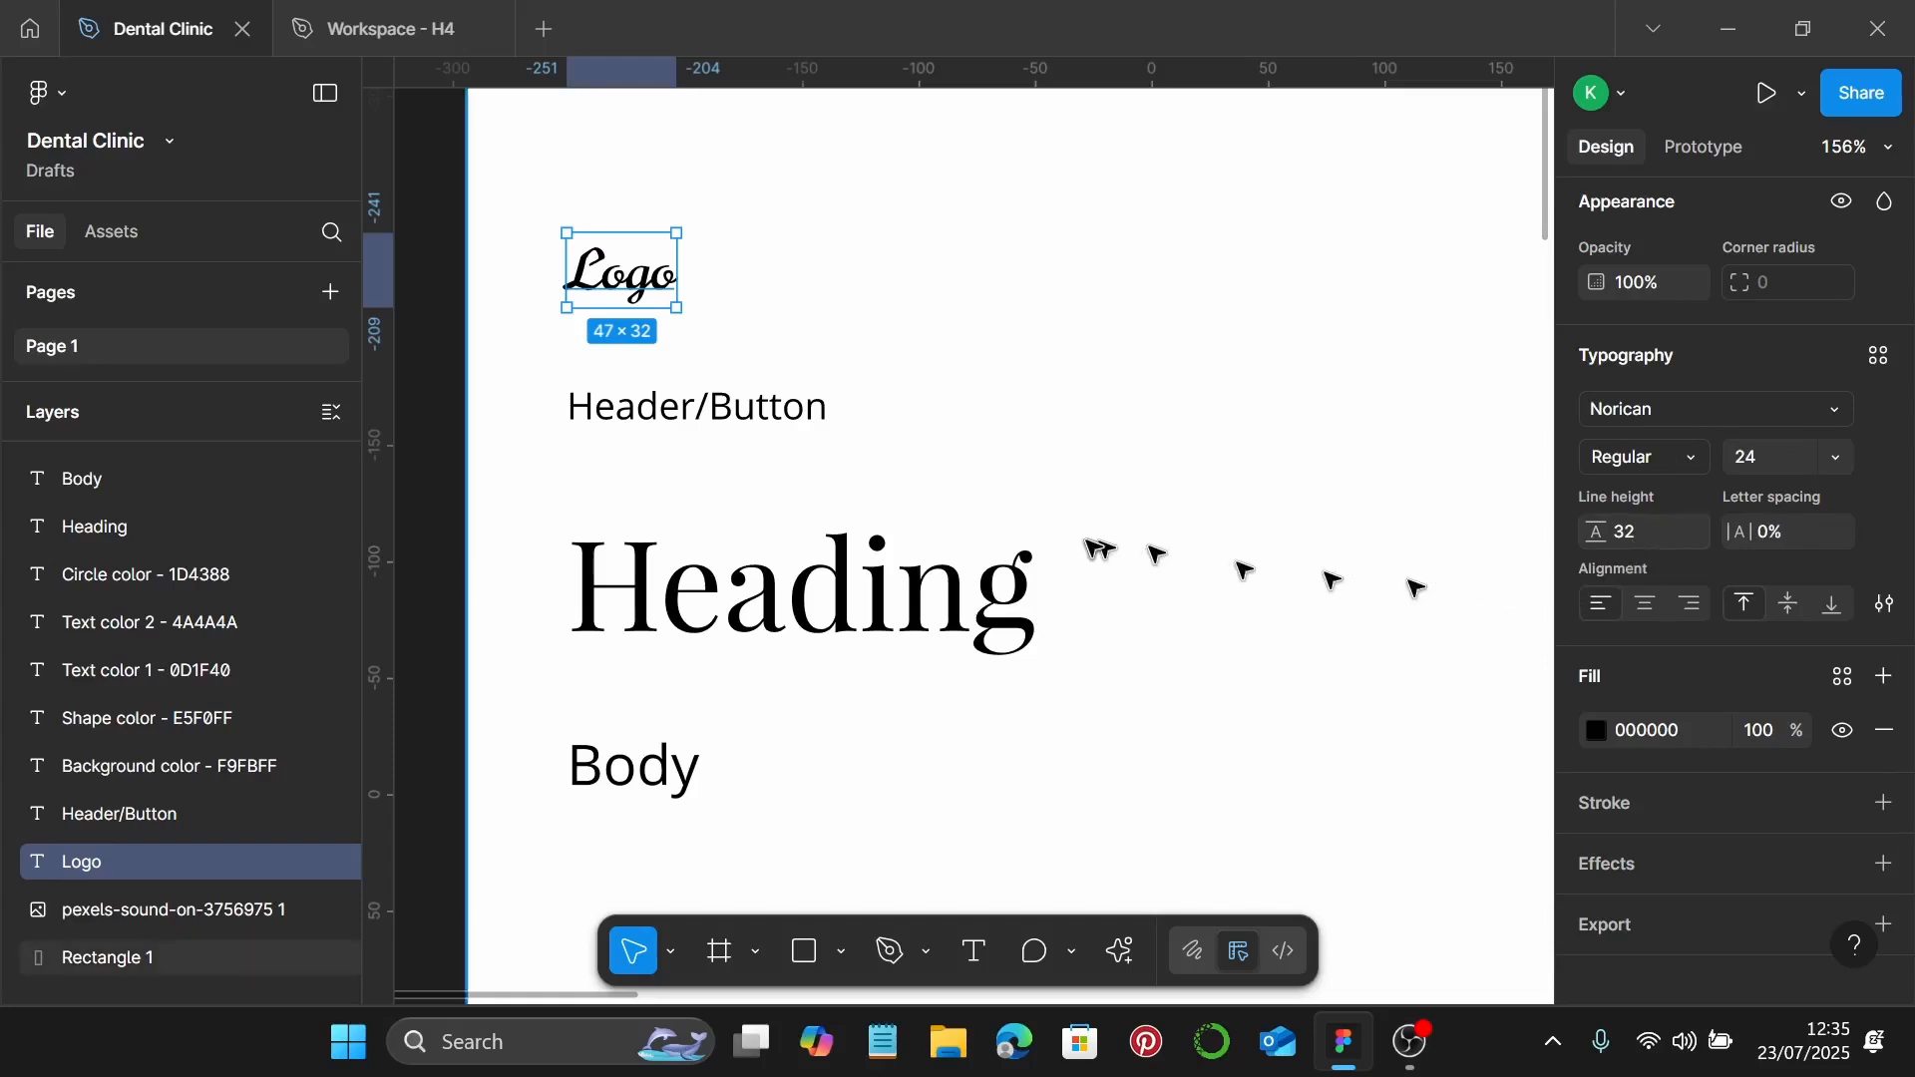
{"action": "scroll", "coordinate": [1090, 546], "scroll_direction": "down", "scroll_amount": 5}
{"action": "scroll", "coordinate": [1090, 547], "scroll_direction": "right", "scroll_amount": 4}
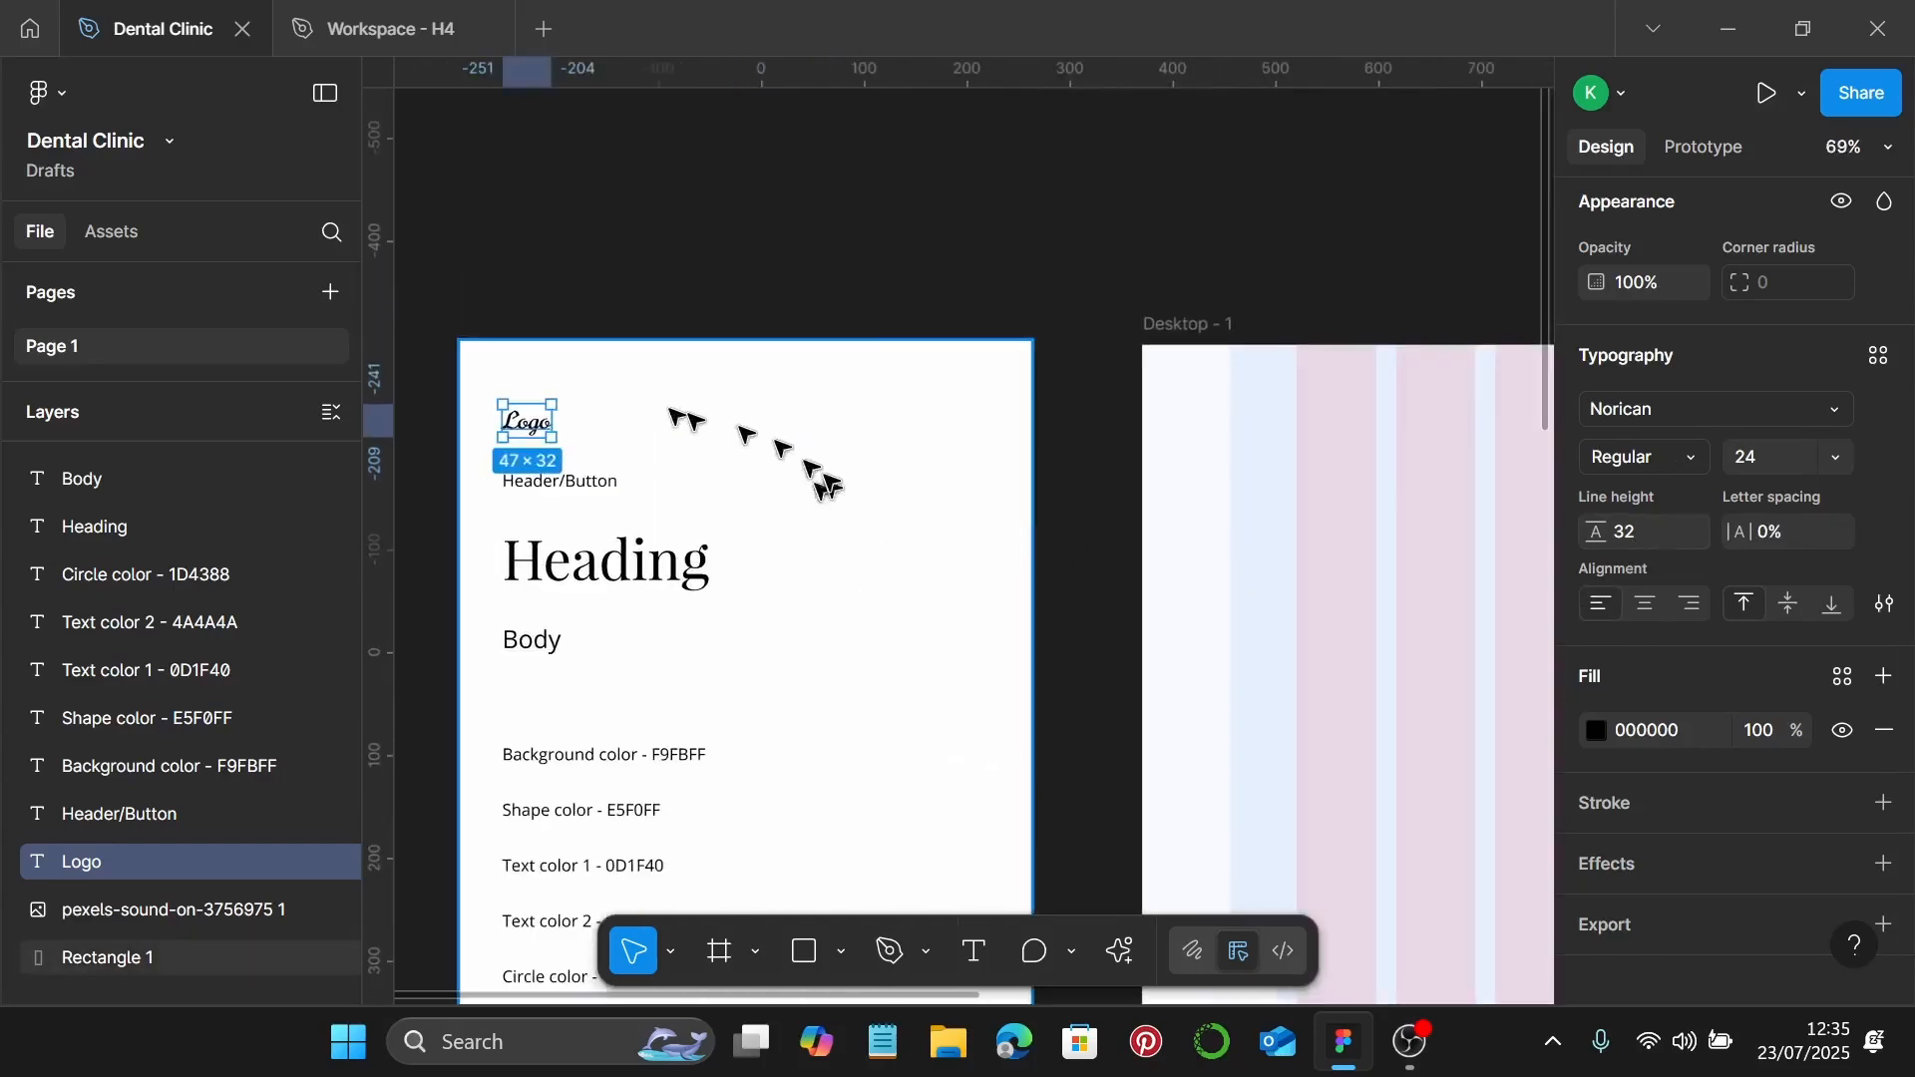
Step: Place a copy of the style sheet's Logo text in the desktop frame at the first grid column and change its wording to PearlSmile
{"action": "left_click_drag", "start_coordinate": [509, 424], "coordinate": [1290, 448]}
{"action": "scroll", "coordinate": [1369, 468], "scroll_direction": "up", "scroll_amount": 3}
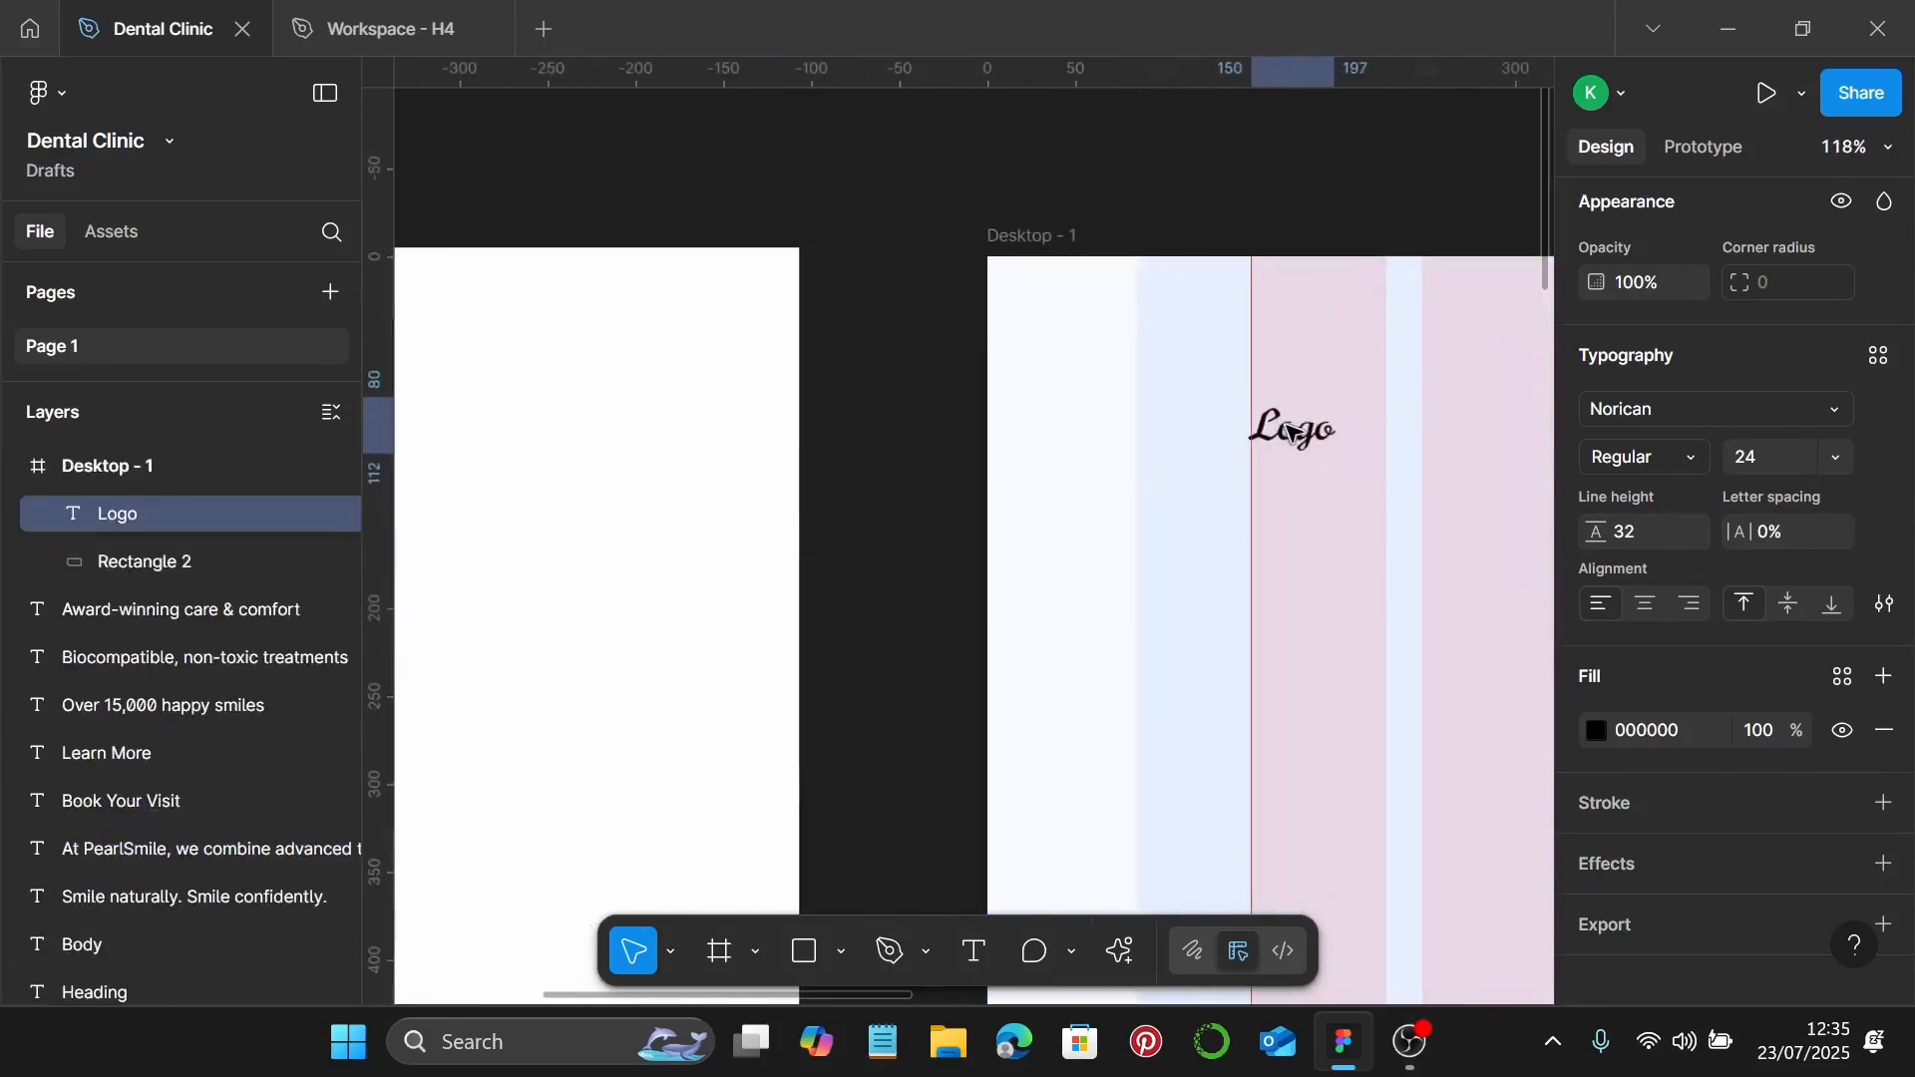
{"action": "double_click", "coordinate": [1291, 431]}
{"action": "type", "text": "P"}
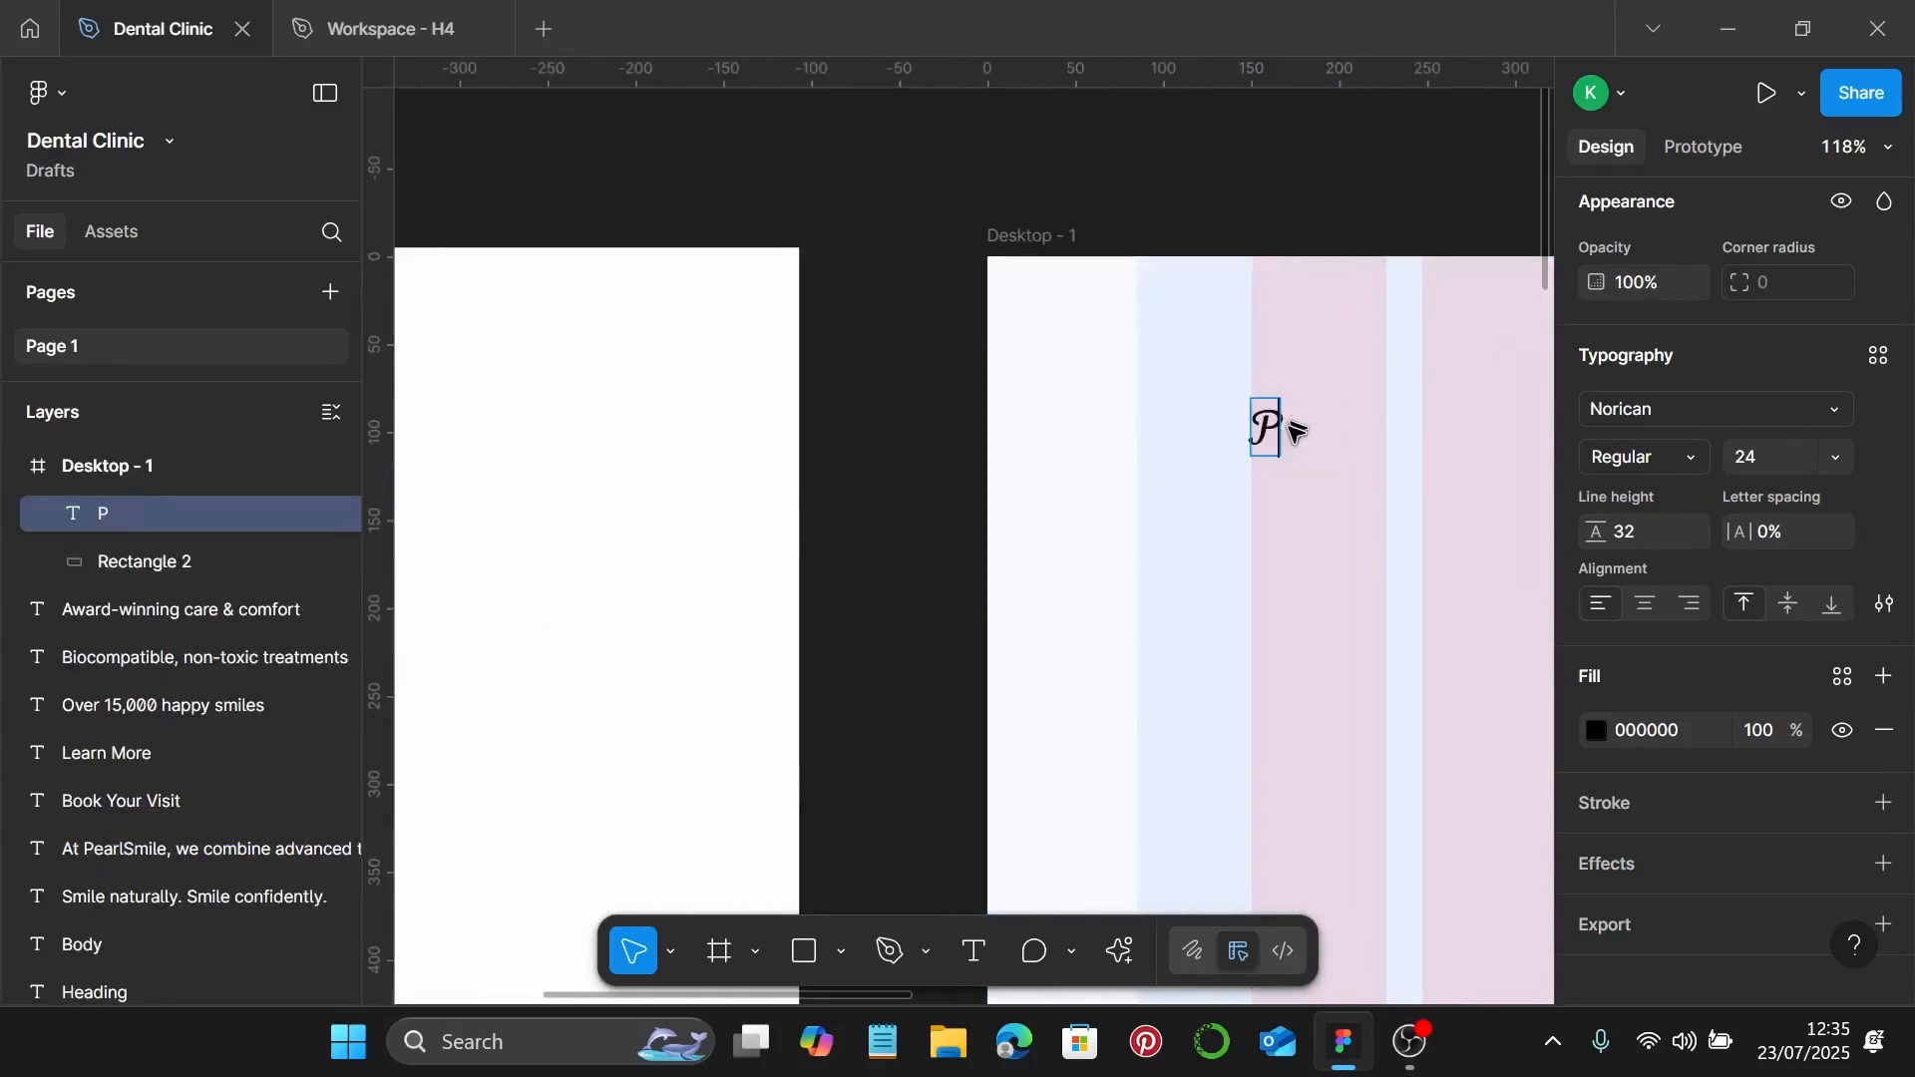
{"action": "type", "text": "earl"}
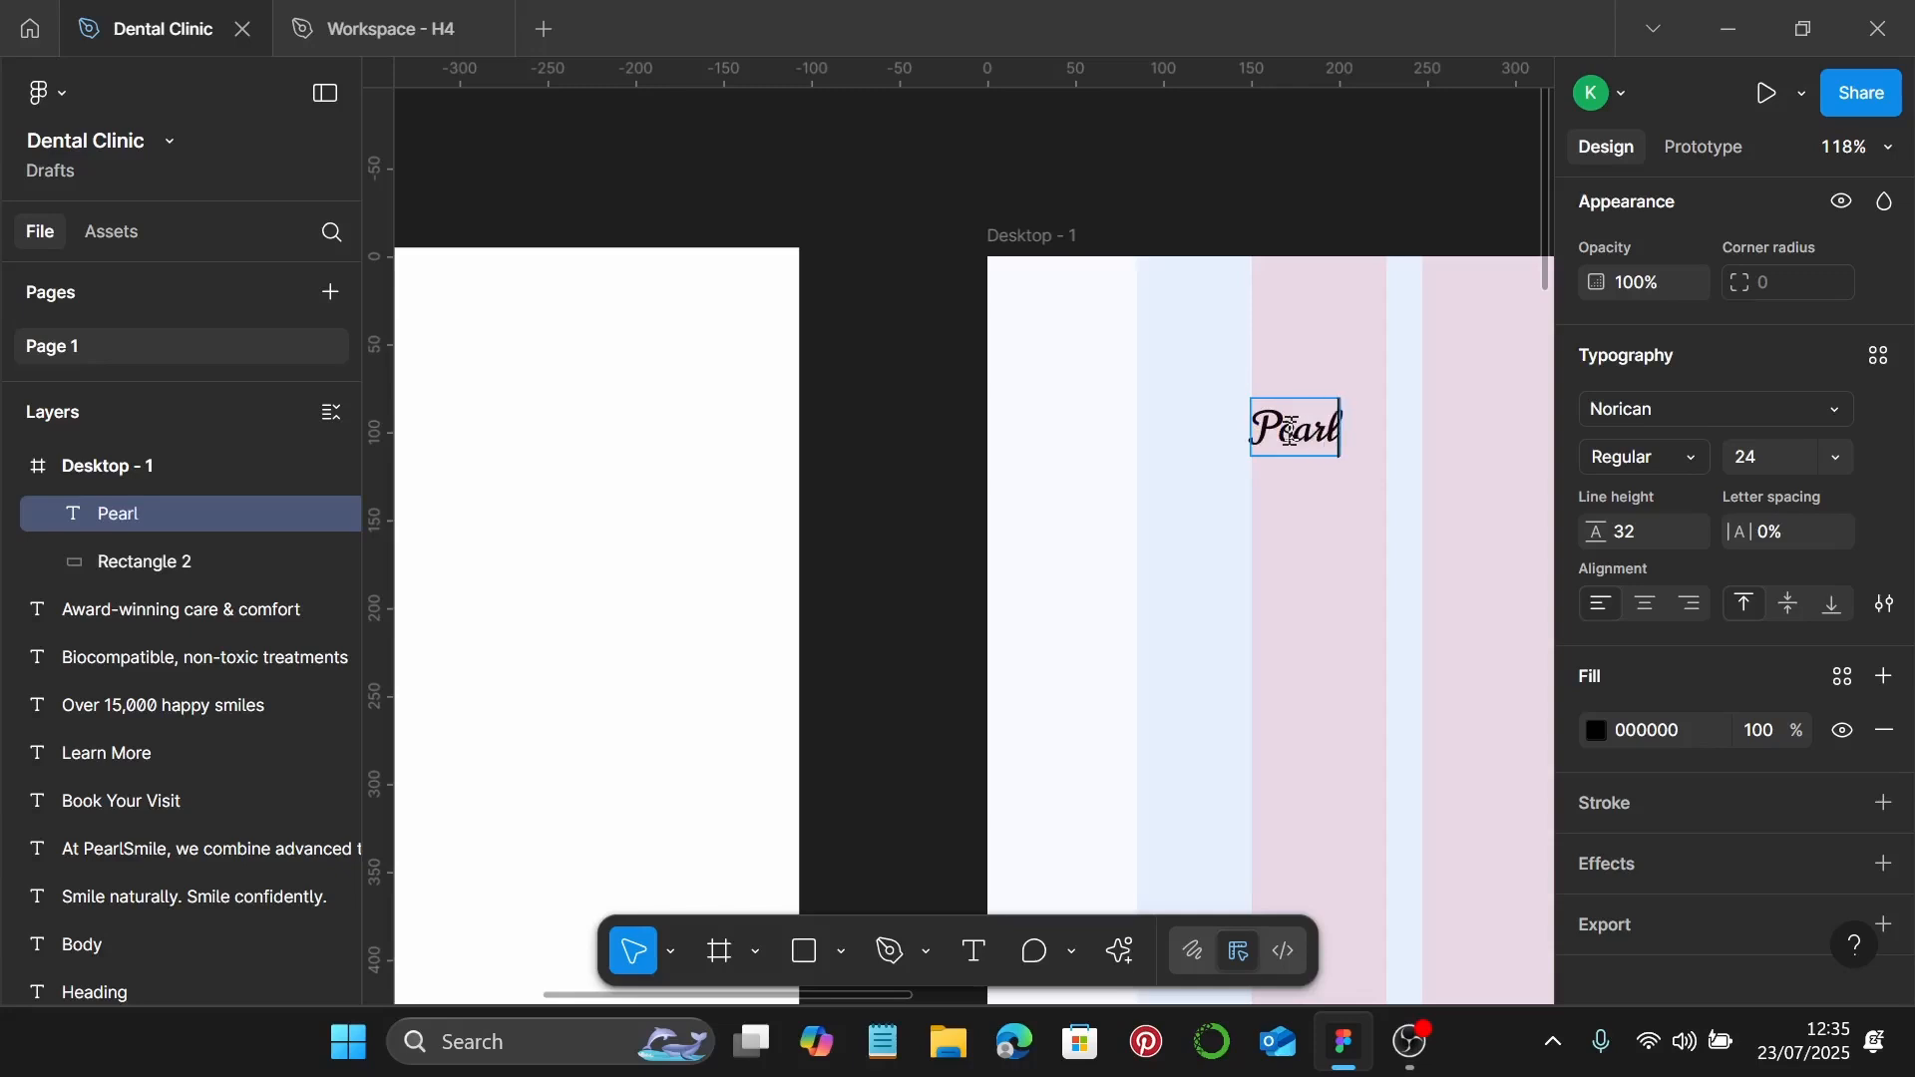
{"action": "type", "text": "S"}
{"action": "type", "text": "mile"}
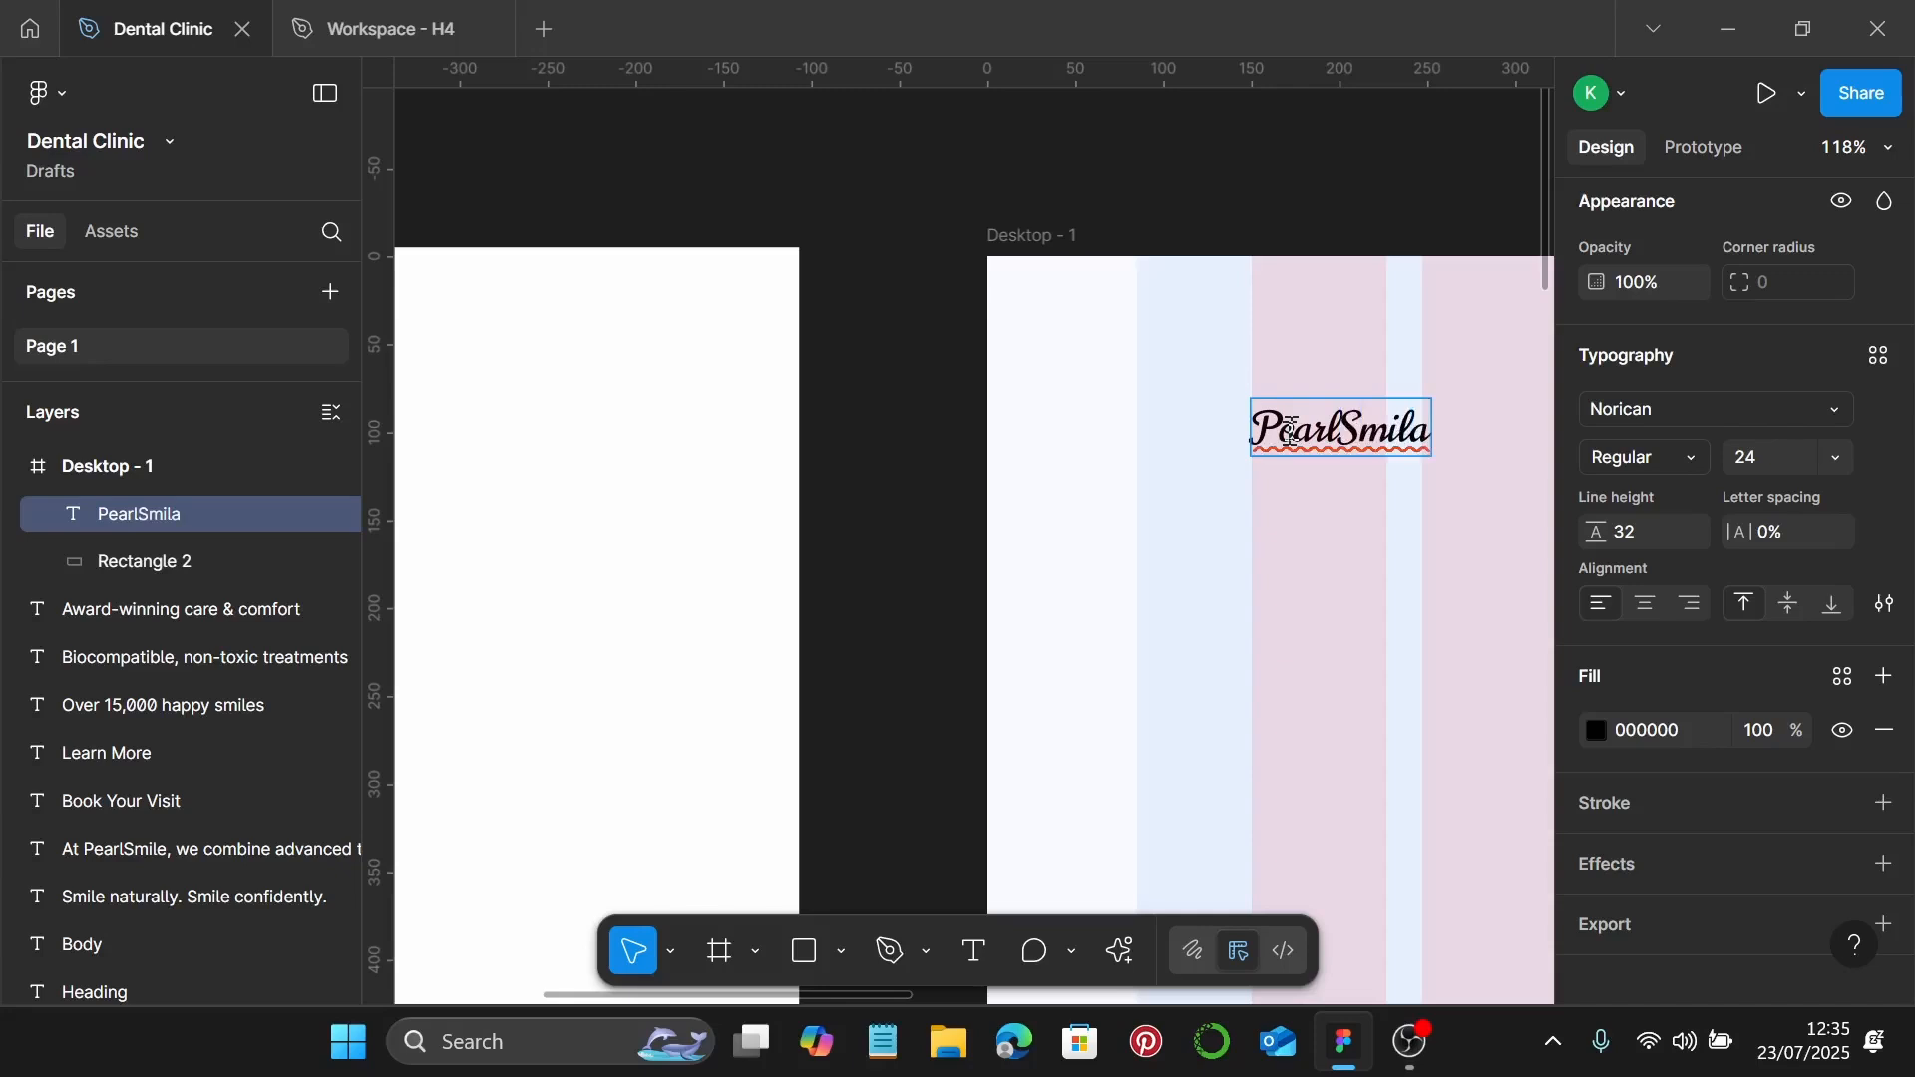
{"action": "left_click", "coordinate": [1340, 431]}
{"action": "key", "text": "Escape"}
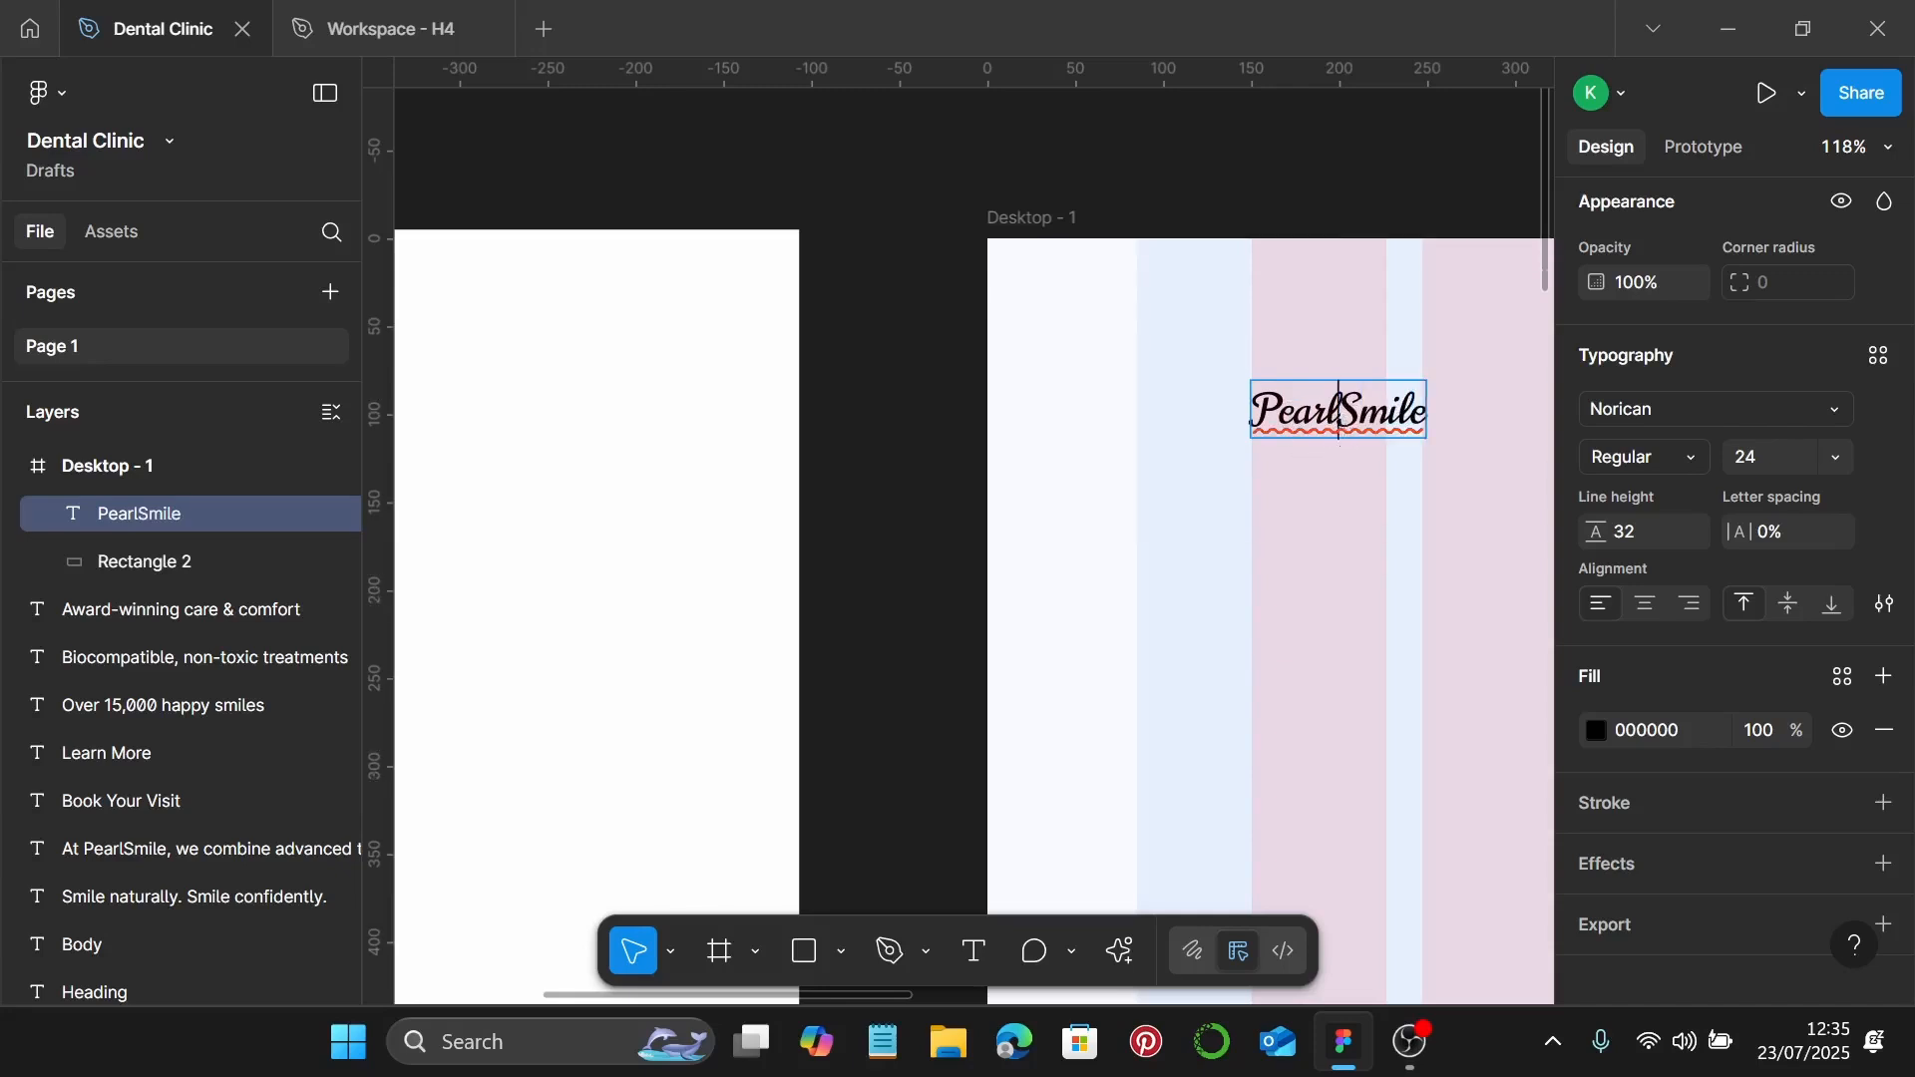
Step: Duplicate the Header/Button text on the style sheet and place the copy on the same line, to the right of the original
{"action": "scroll", "coordinate": [1337, 465], "scroll_direction": "right", "scroll_amount": 5}
{"action": "scroll", "coordinate": [1332, 468], "scroll_direction": "down", "scroll_amount": 2}
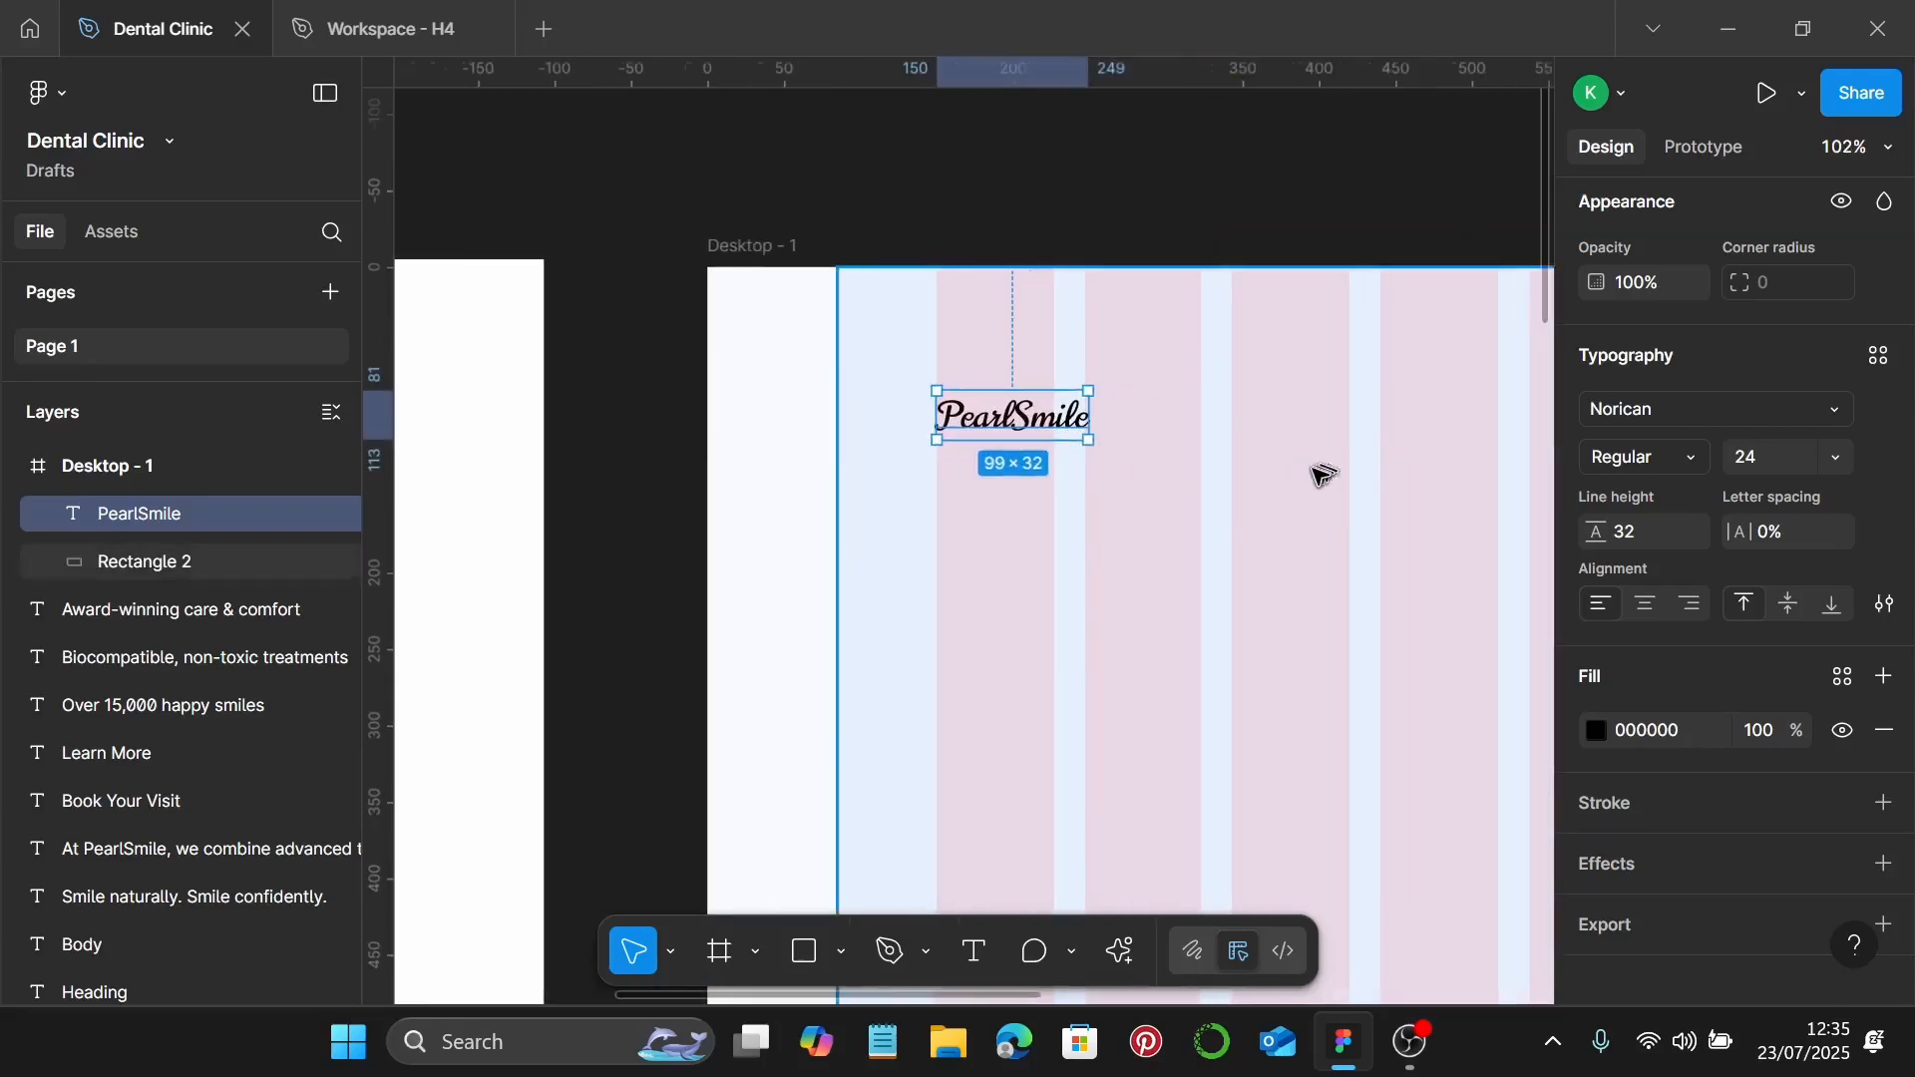
{"action": "scroll", "coordinate": [1317, 470], "scroll_direction": "right", "scroll_amount": 5}
{"action": "scroll", "coordinate": [1297, 470], "scroll_direction": "down", "scroll_amount": 3}
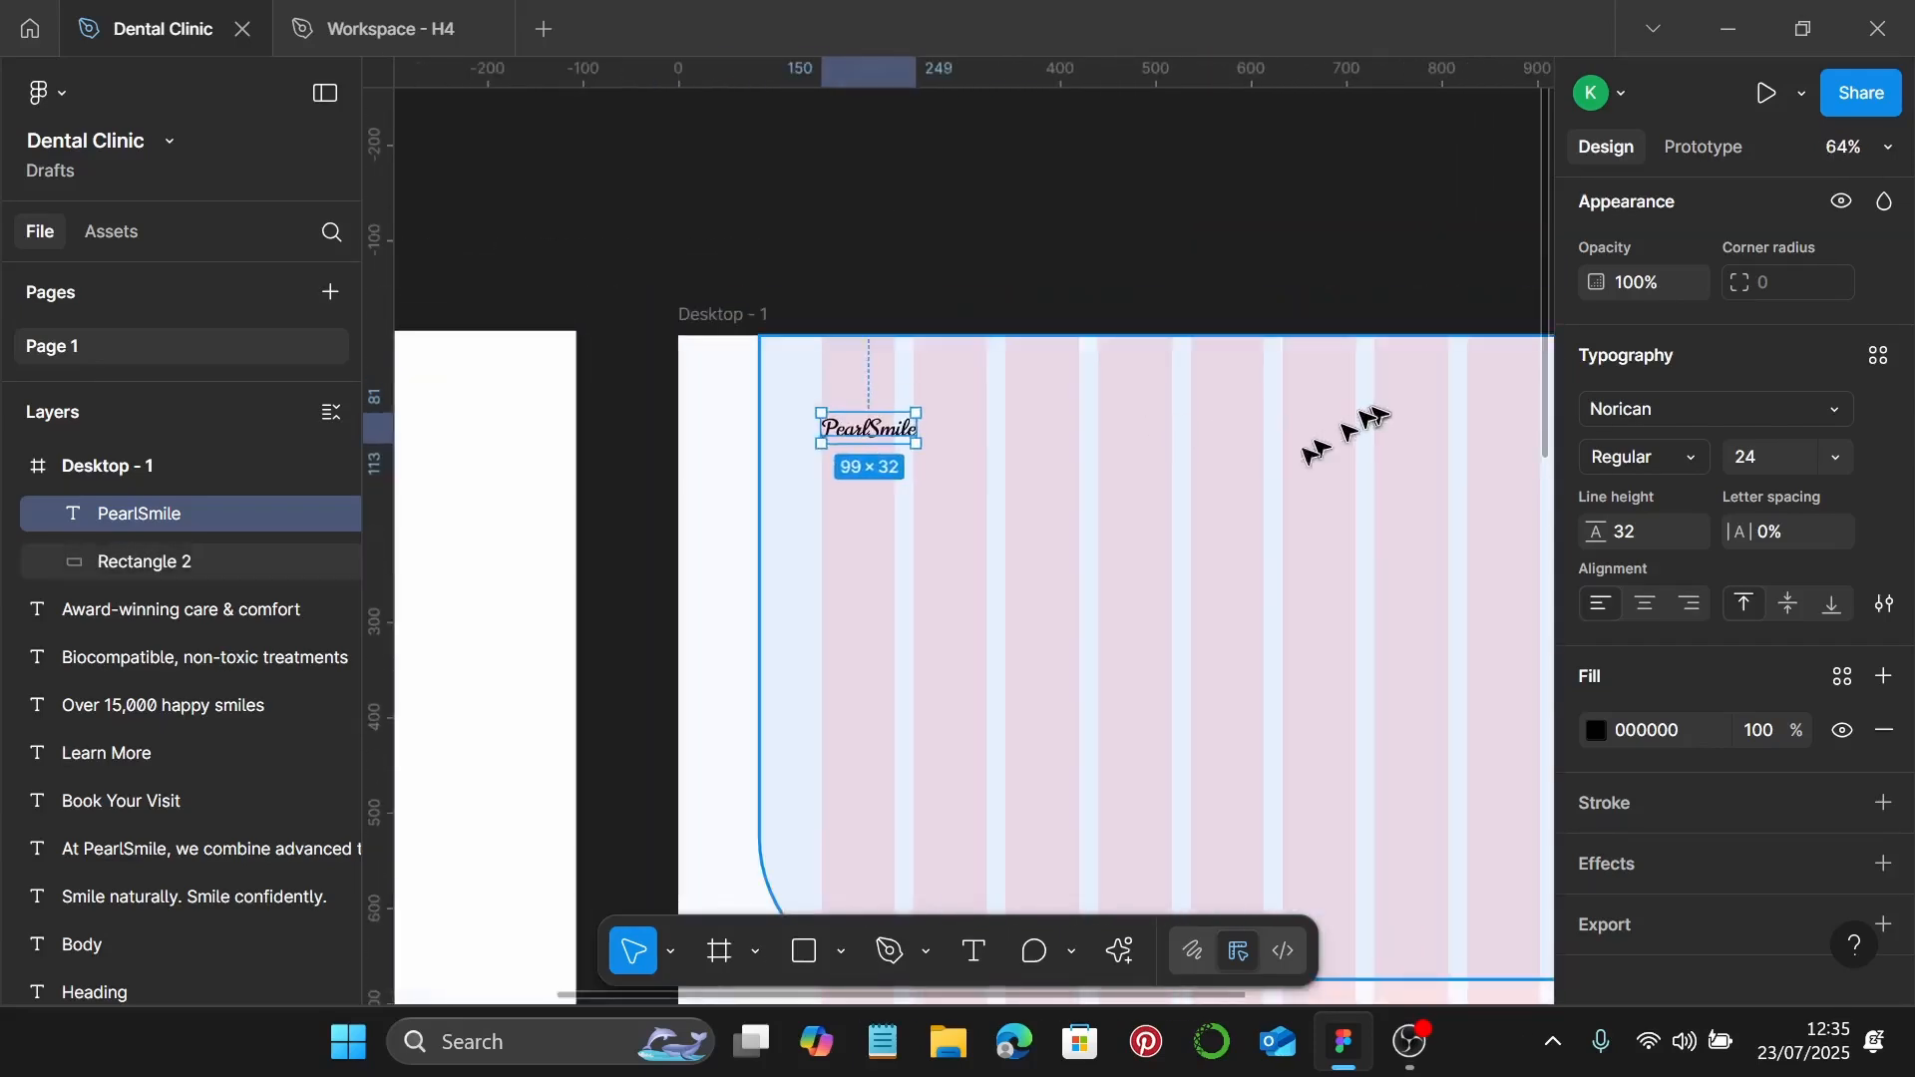
{"action": "scroll", "coordinate": [1219, 488], "scroll_direction": "down", "scroll_amount": 2}
{"action": "scroll", "coordinate": [1197, 483], "scroll_direction": "left", "scroll_amount": 1}
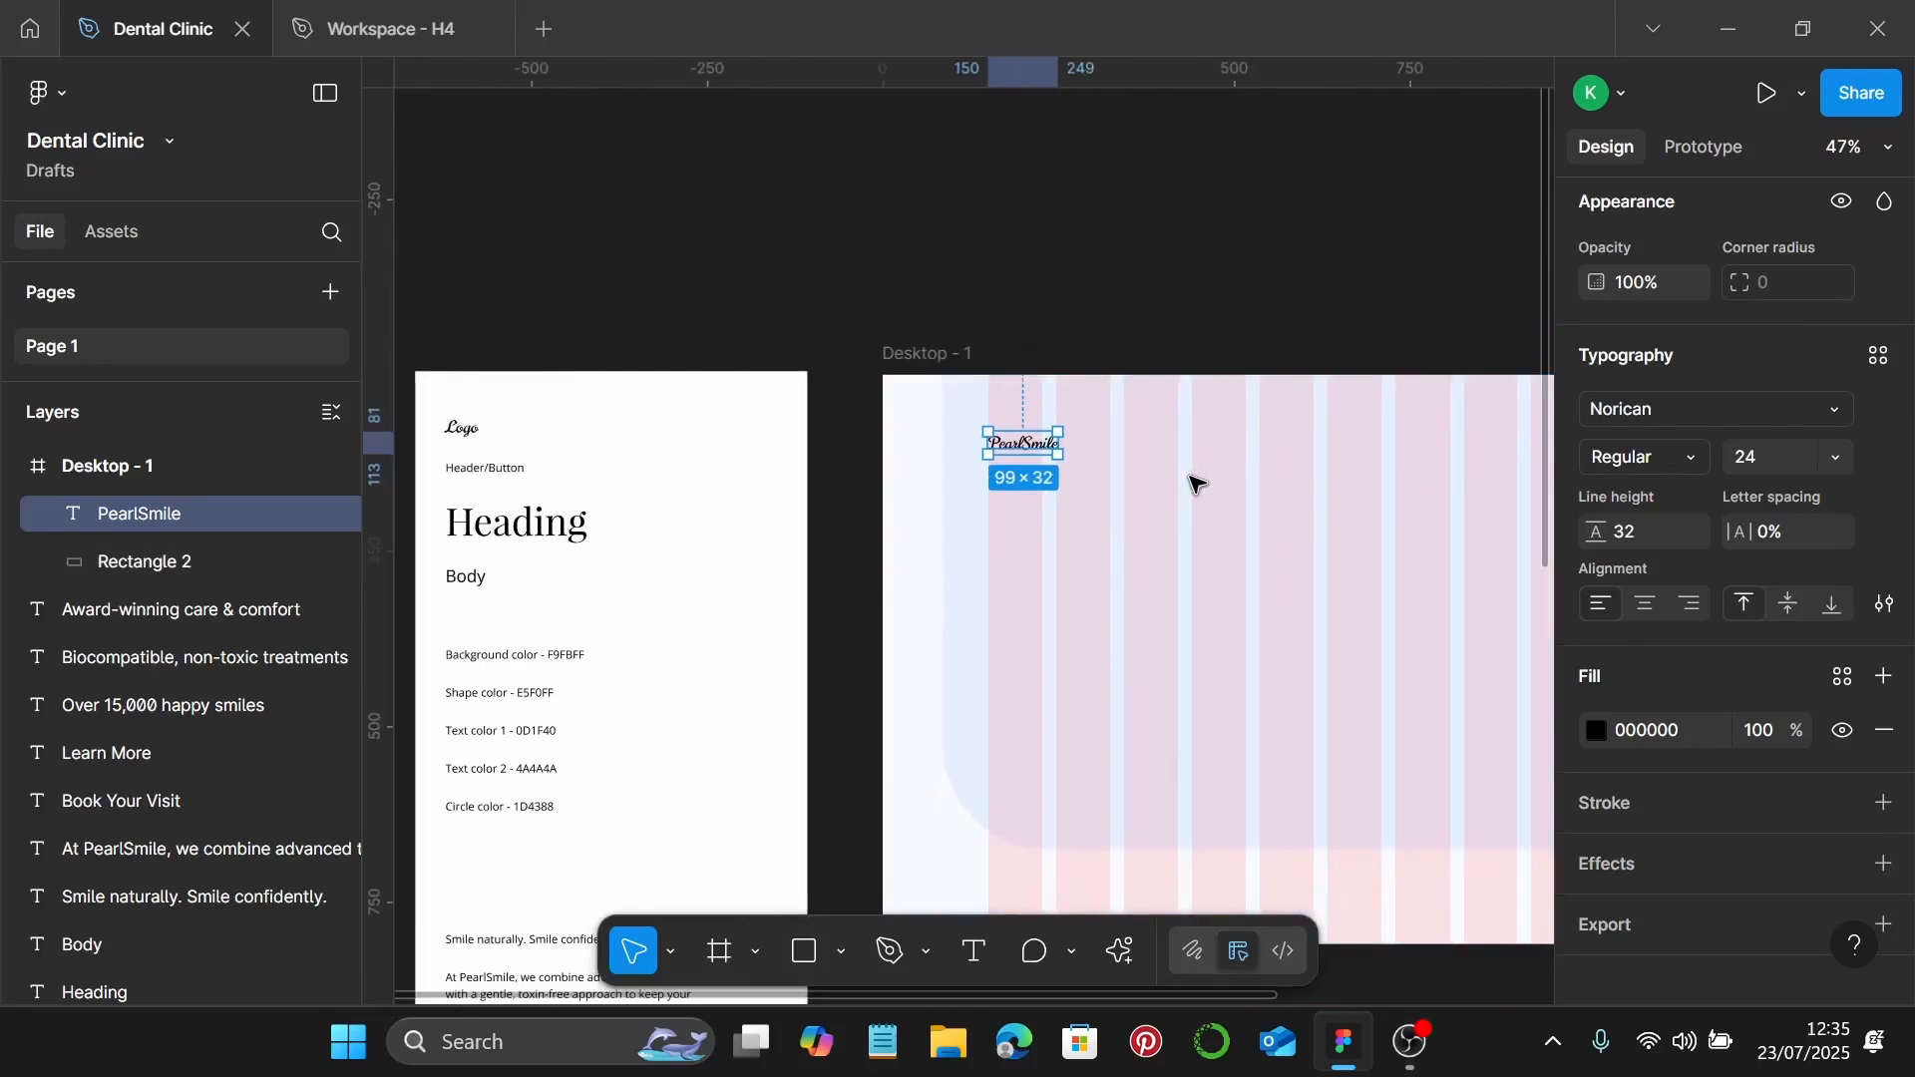
{"action": "scroll", "coordinate": [1047, 459], "scroll_direction": "left", "scroll_amount": 3}
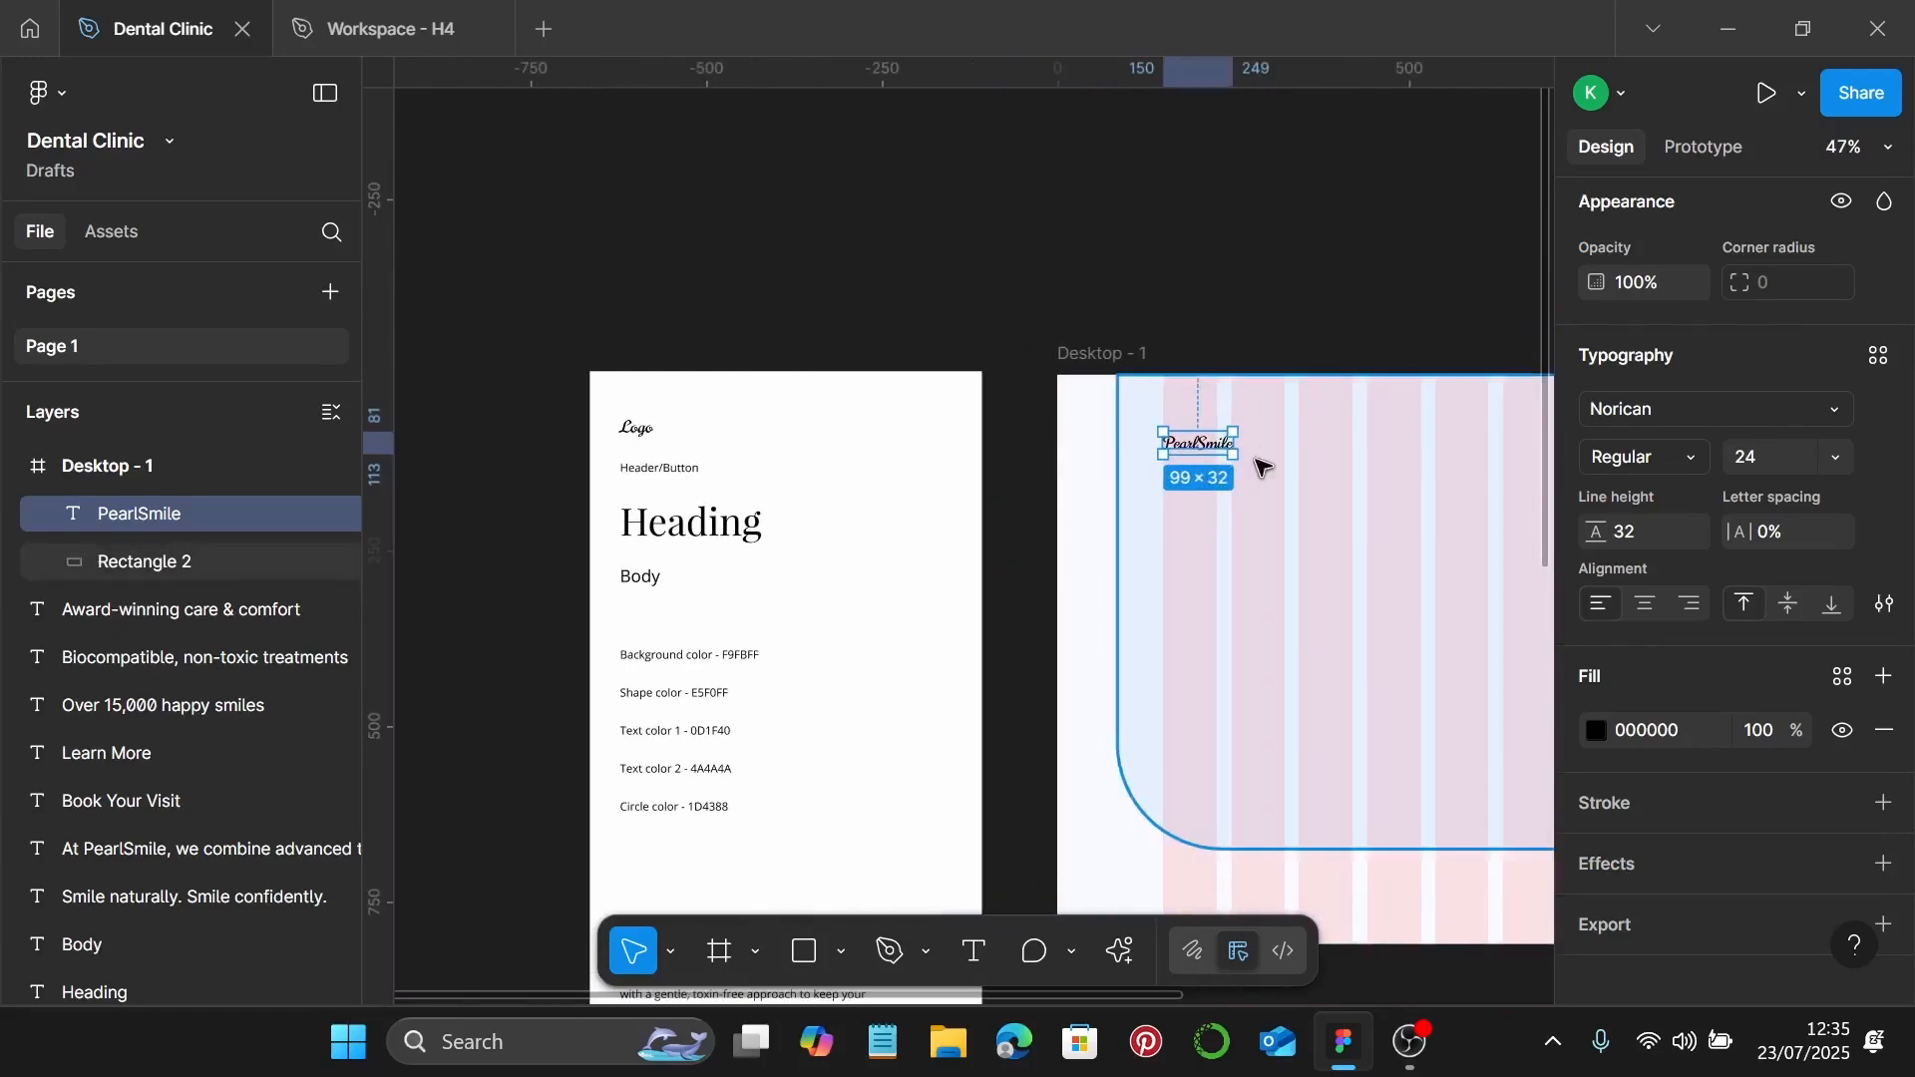
{"action": "scroll", "coordinate": [843, 491], "scroll_direction": "down", "scroll_amount": 1}
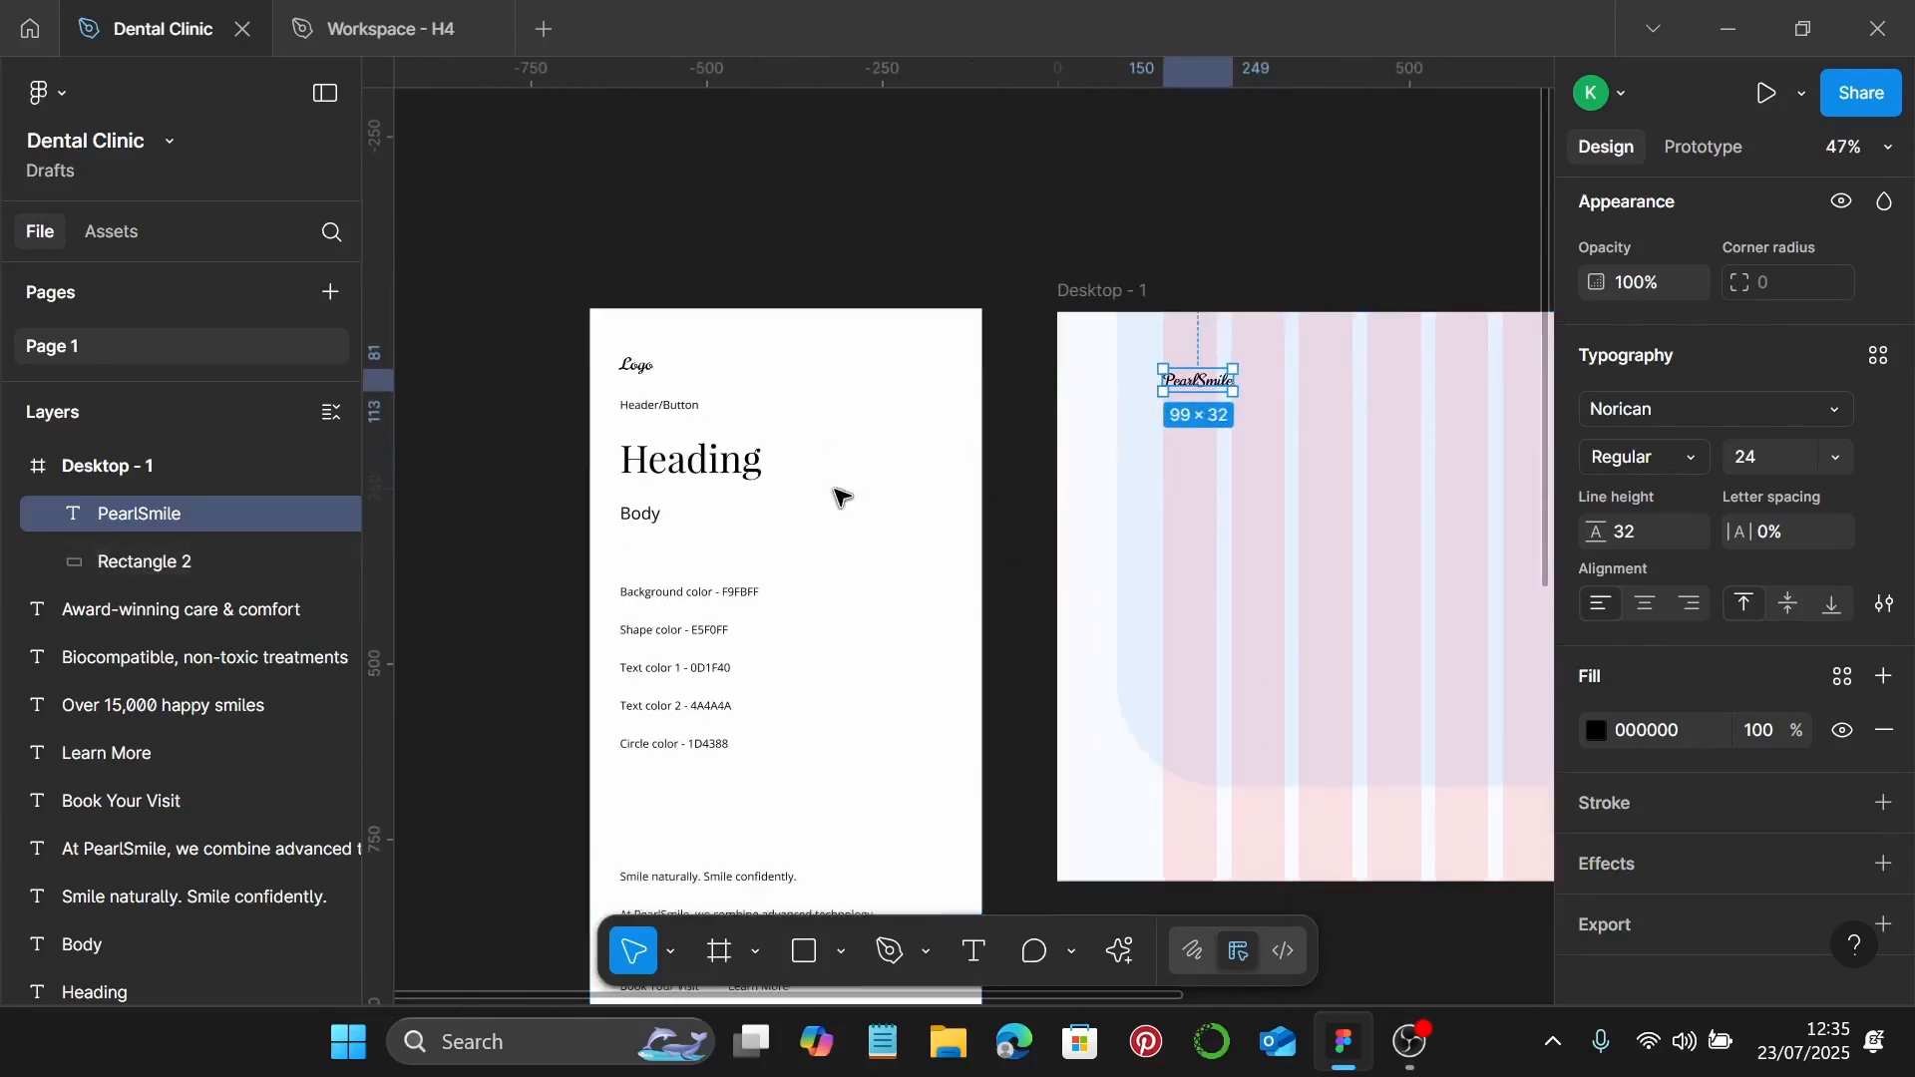
{"action": "left_click", "coordinate": [648, 407]}
{"action": "scroll", "coordinate": [654, 411], "scroll_direction": "up", "scroll_amount": 3}
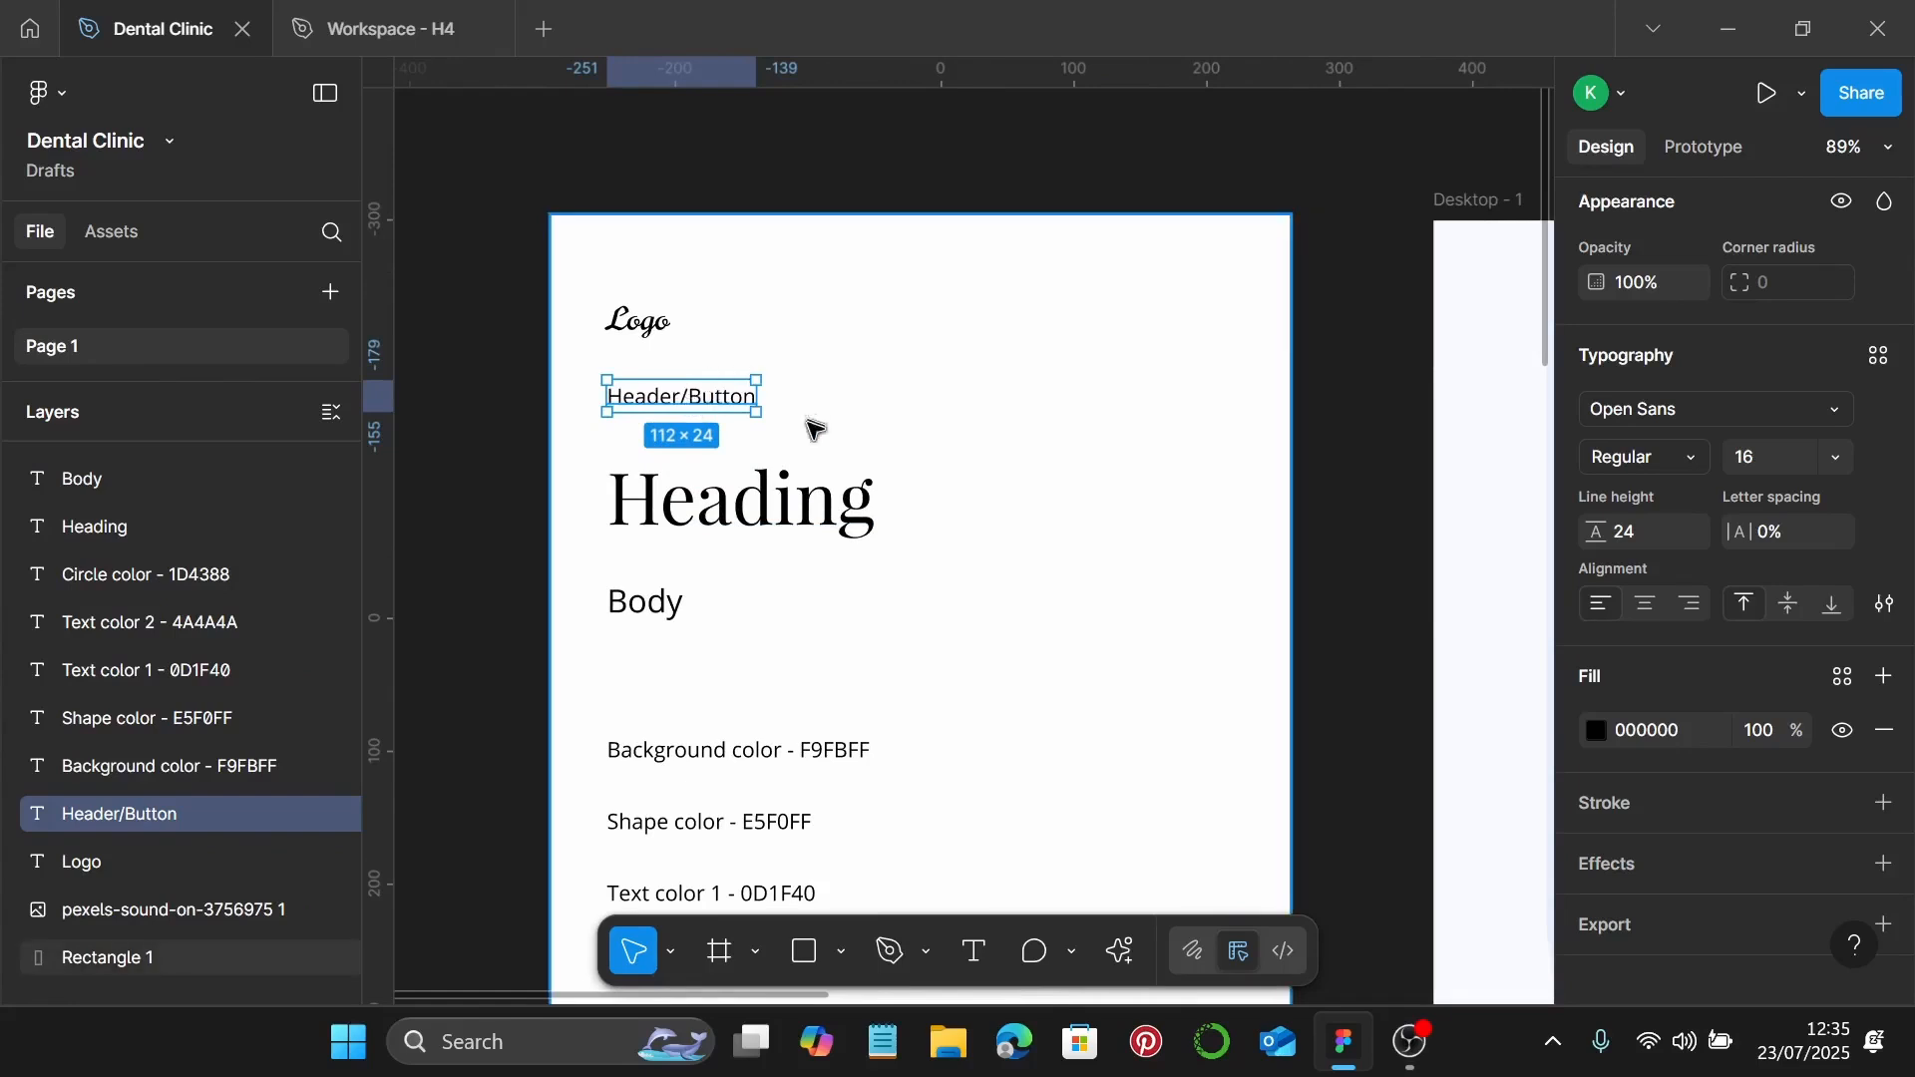
{"action": "left_click_drag", "start_coordinate": [684, 407], "coordinate": [1091, 397]}
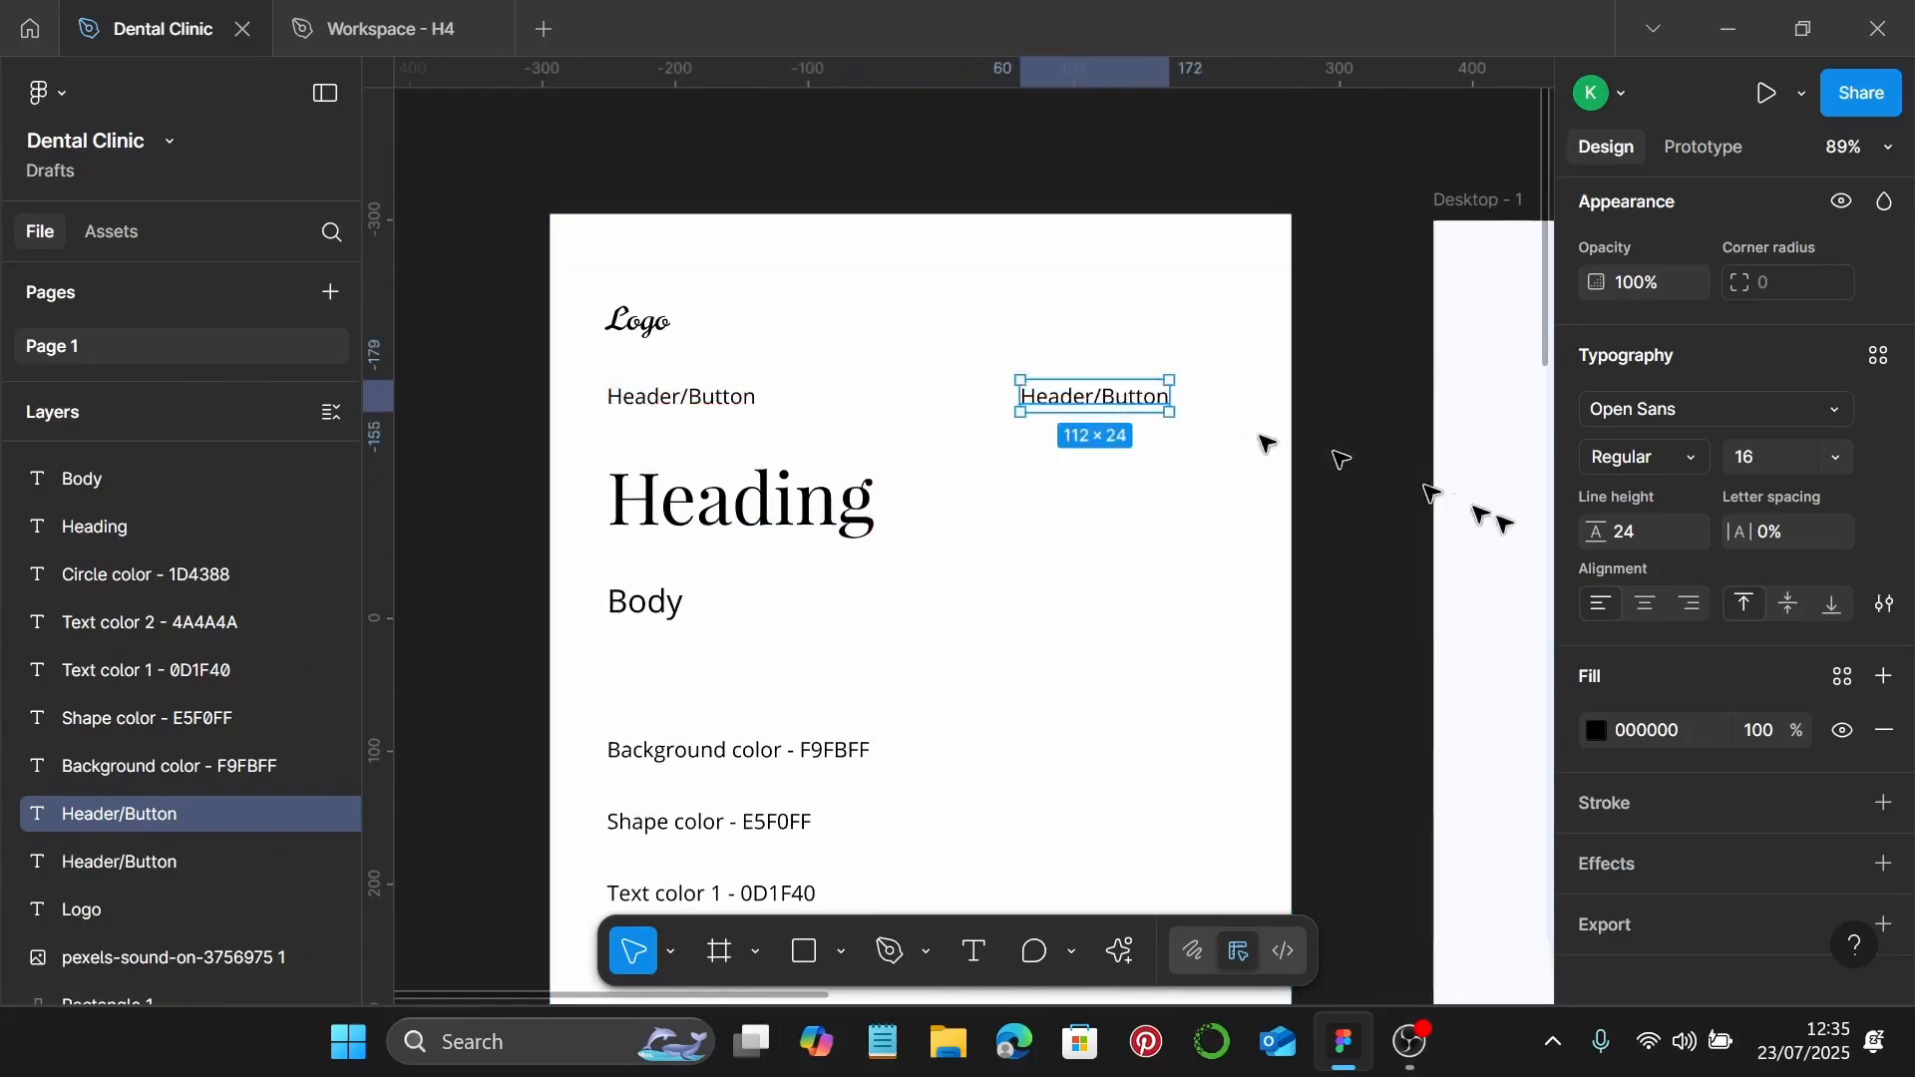
Step: Copy the hex code 0D1F40 from the "Text color 1" line on the style sheet and leave text editing
{"action": "scroll", "coordinate": [1376, 488], "scroll_direction": "right", "scroll_amount": 5}
{"action": "left_click", "coordinate": [1223, 349]}
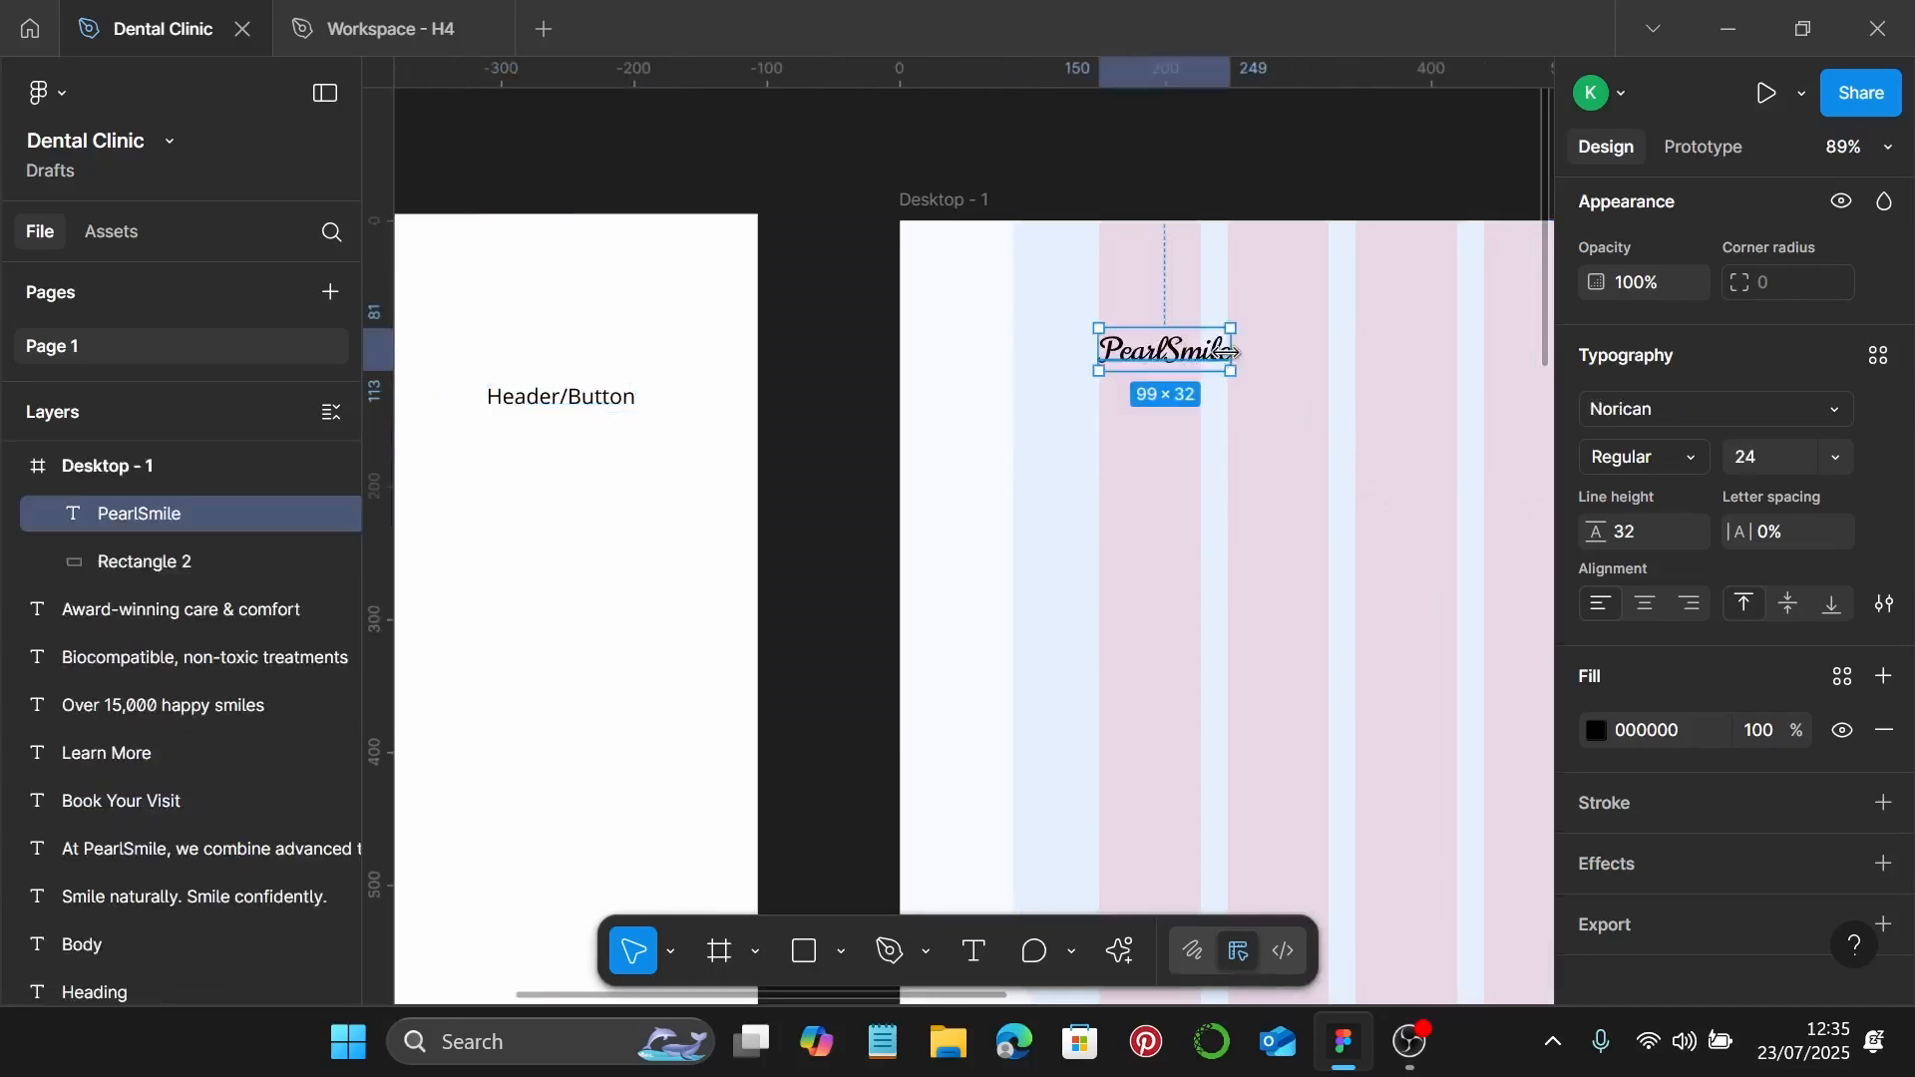
{"action": "scroll", "coordinate": [740, 578], "scroll_direction": "down", "scroll_amount": 4}
{"action": "scroll", "coordinate": [678, 638], "scroll_direction": "left", "scroll_amount": 5}
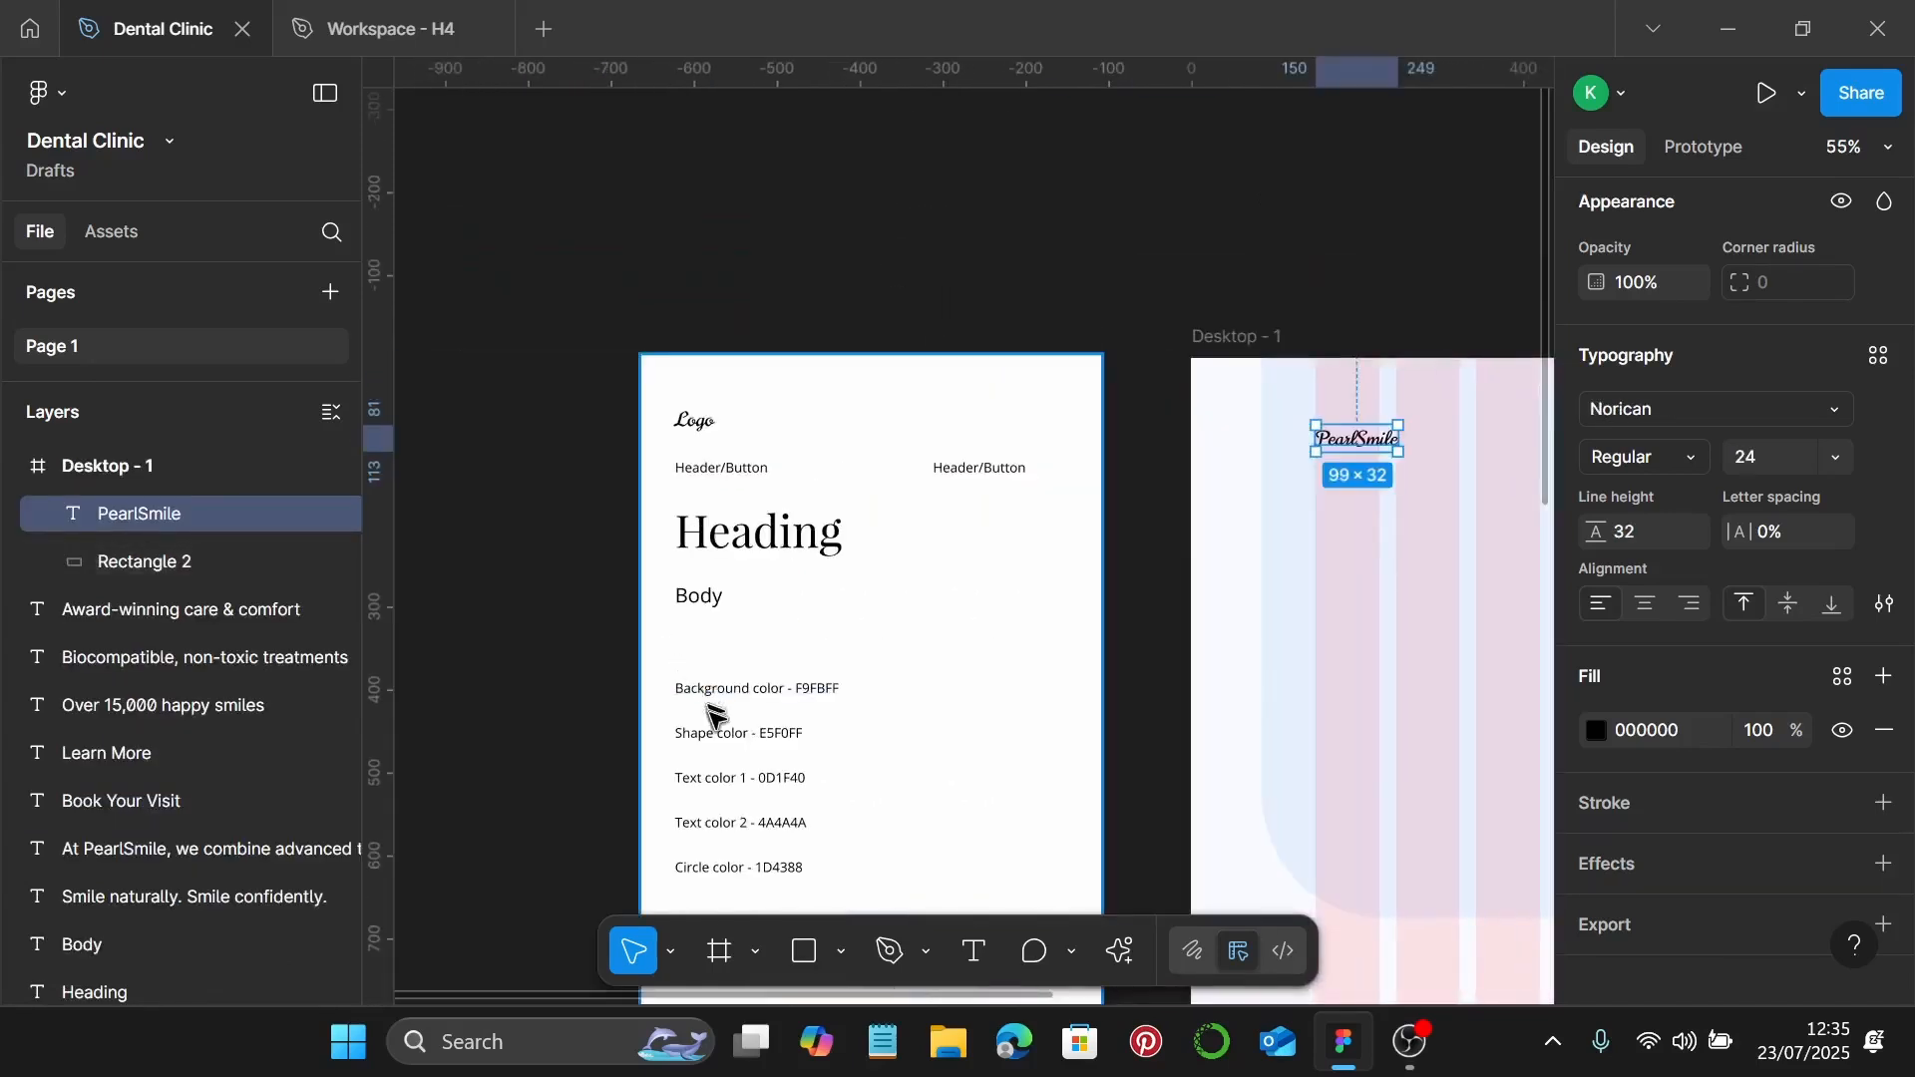
{"action": "scroll", "coordinate": [712, 711], "scroll_direction": "up", "scroll_amount": 3}
{"action": "scroll", "coordinate": [727, 722], "scroll_direction": "down", "scroll_amount": 2}
{"action": "left_click", "coordinate": [842, 633]}
{"action": "double_click", "coordinate": [806, 633]}
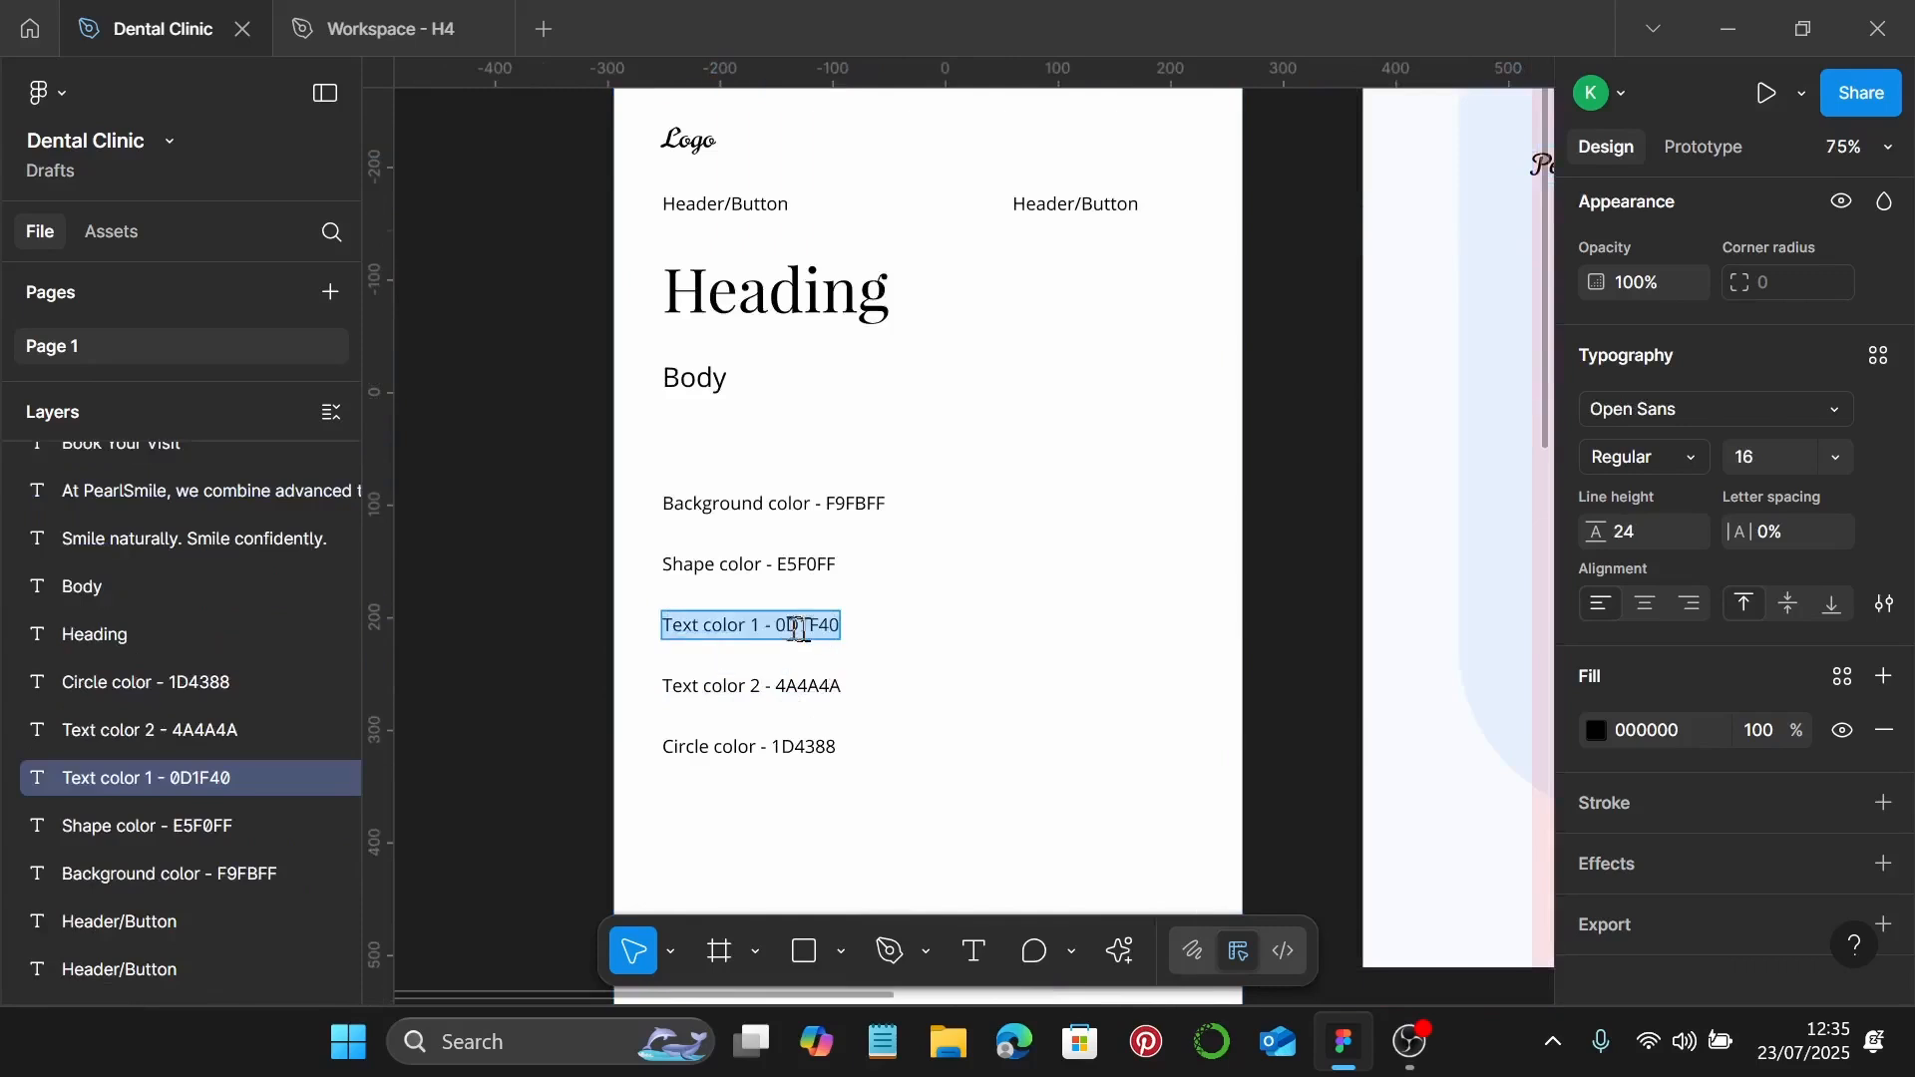
{"action": "left_click_drag", "start_coordinate": [775, 627], "coordinate": [858, 627]}
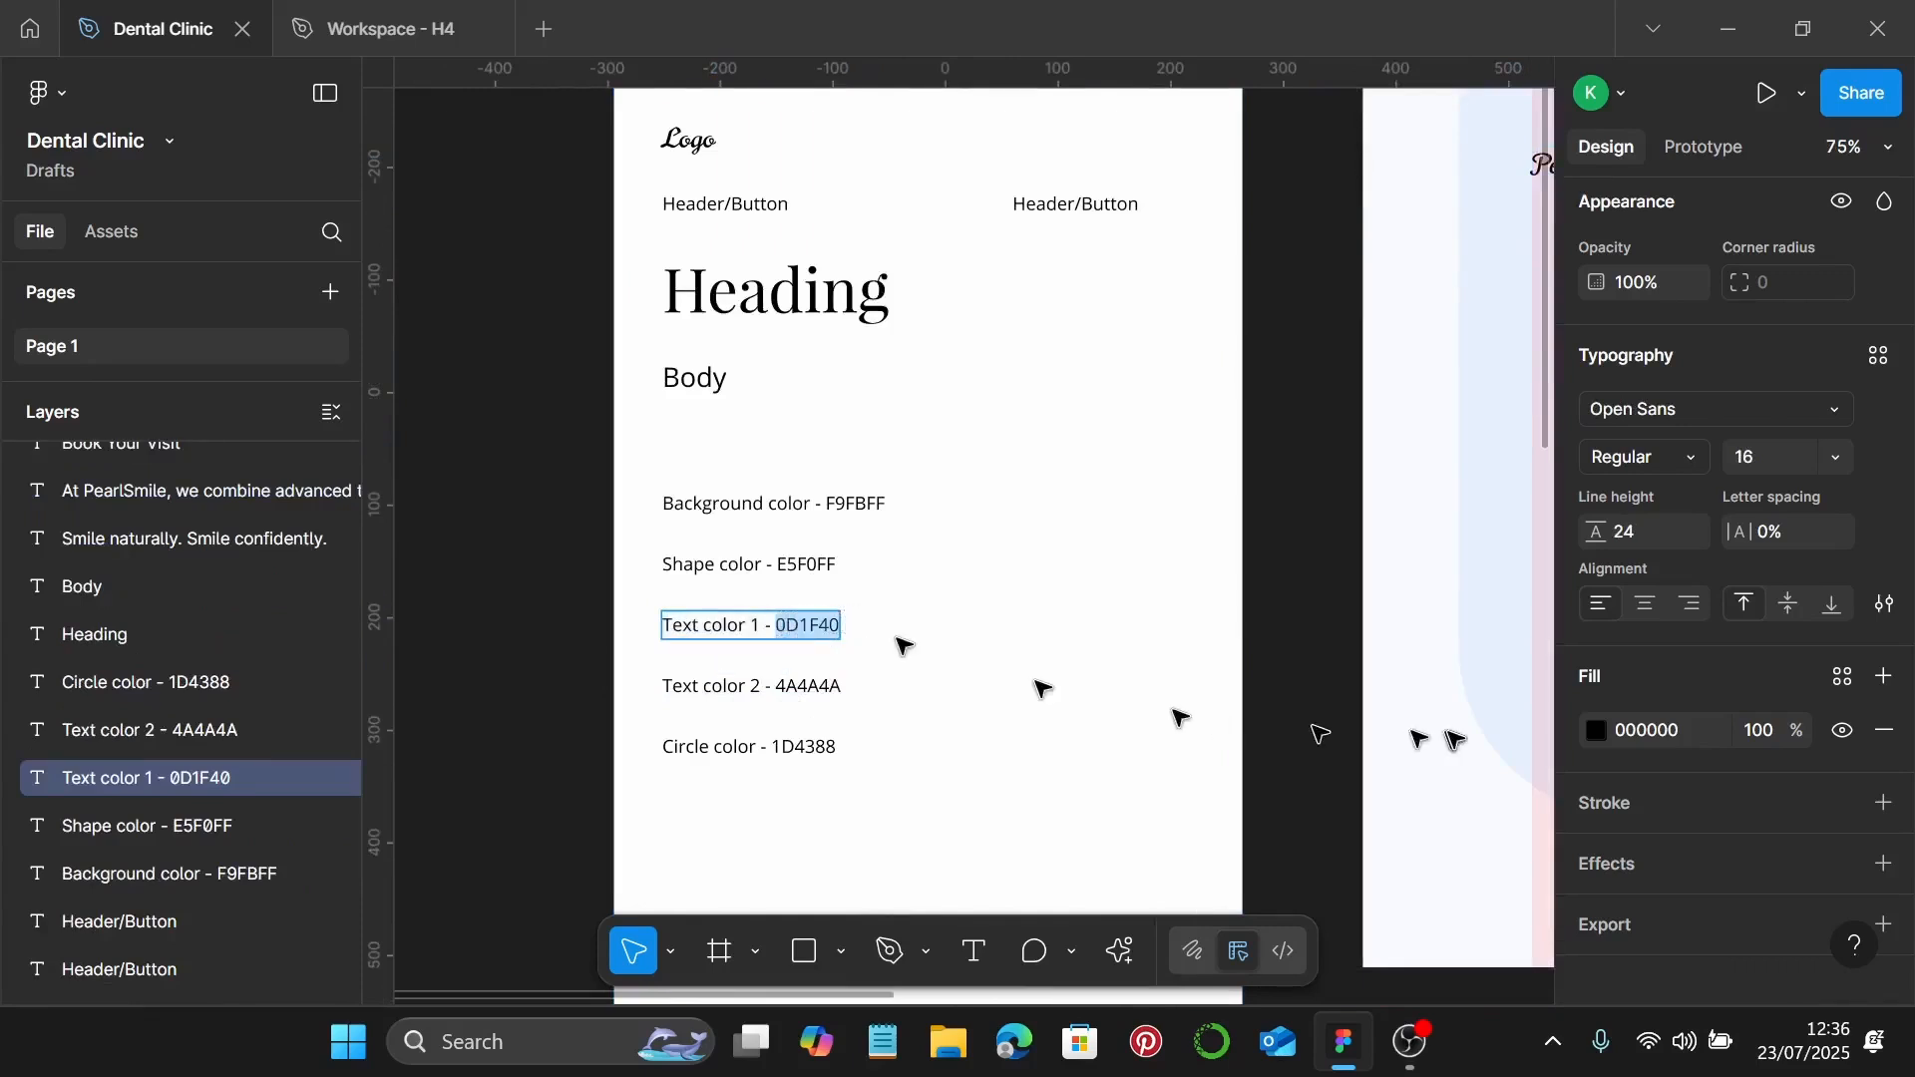
{"action": "left_click", "coordinate": [1655, 732]}
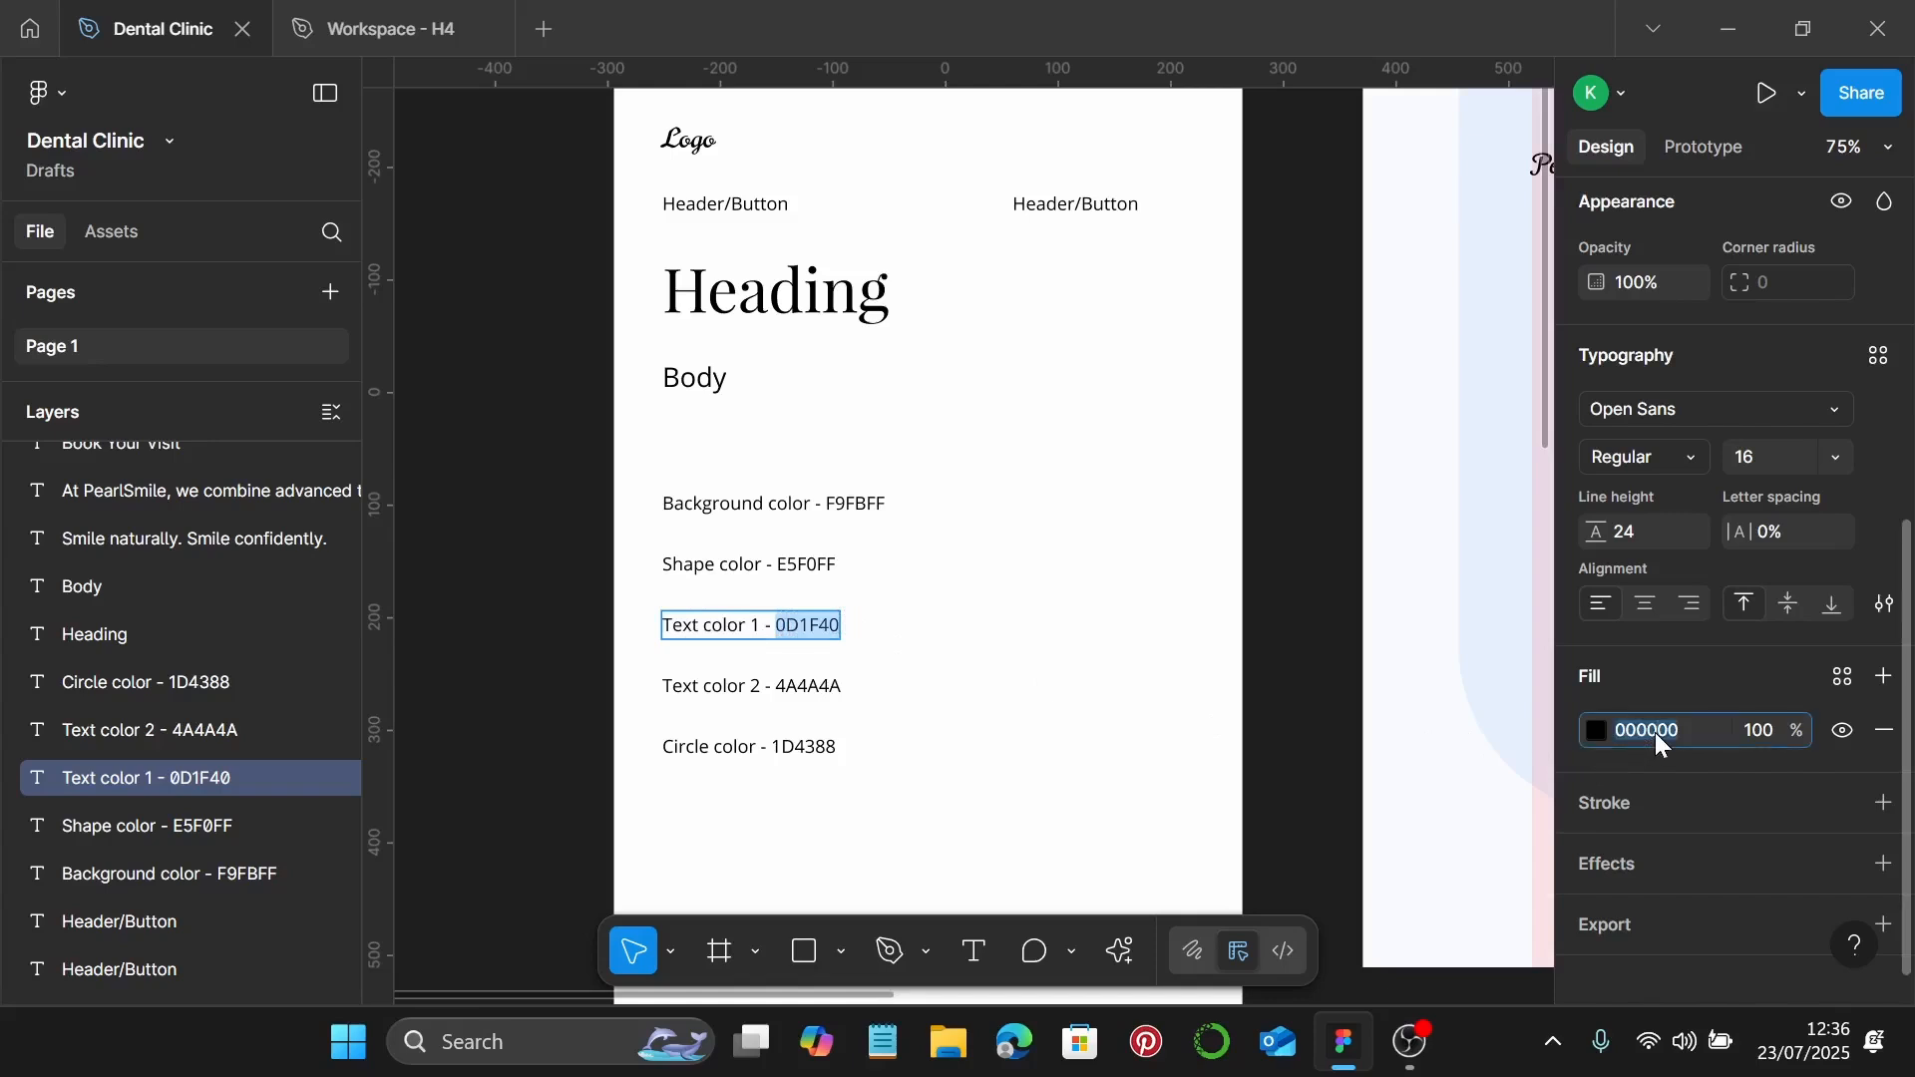
{"action": "key", "text": "Escape"}
{"action": "key", "text": "Escape"}
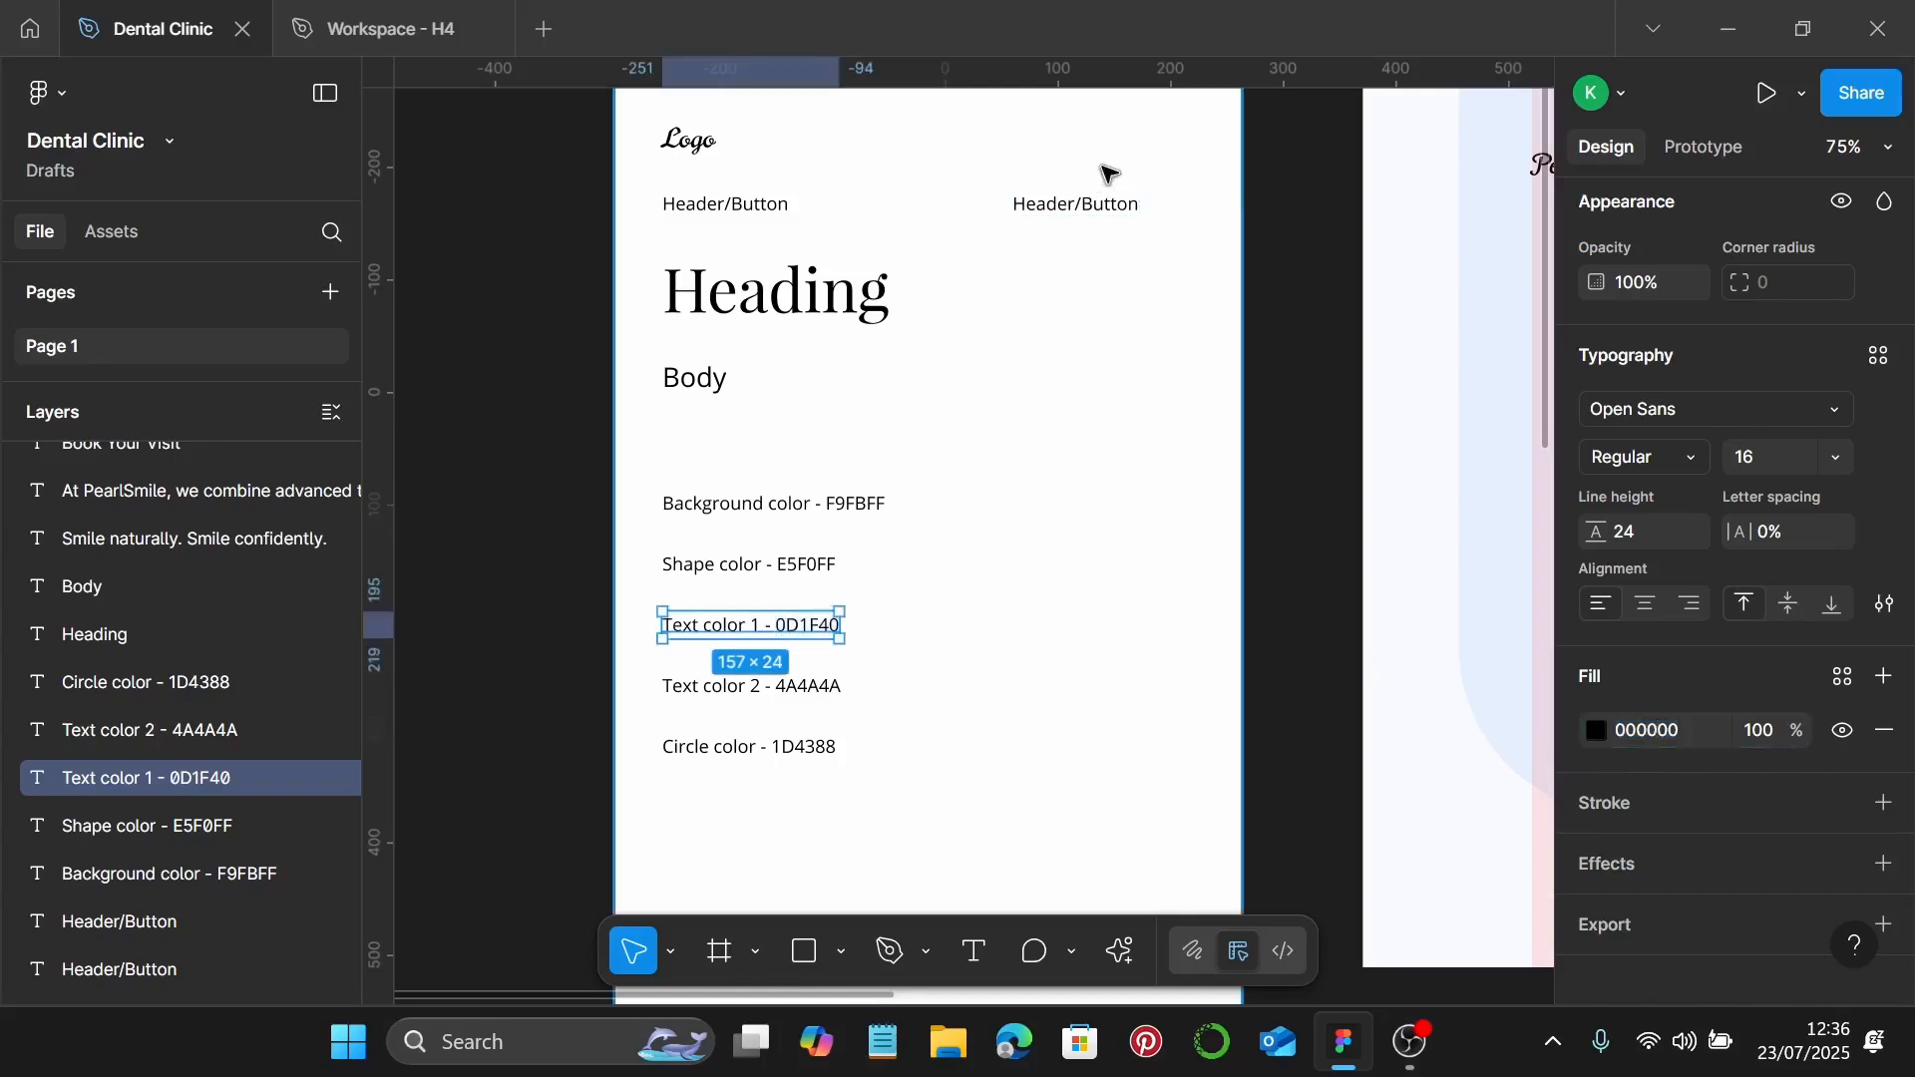
Step: Set the fill of the PearlSmile logo text in the desktop frame to 0D1F40
{"action": "scroll", "coordinate": [1377, 205], "scroll_direction": "right", "scroll_amount": 2}
{"action": "left_click", "coordinate": [1411, 165]}
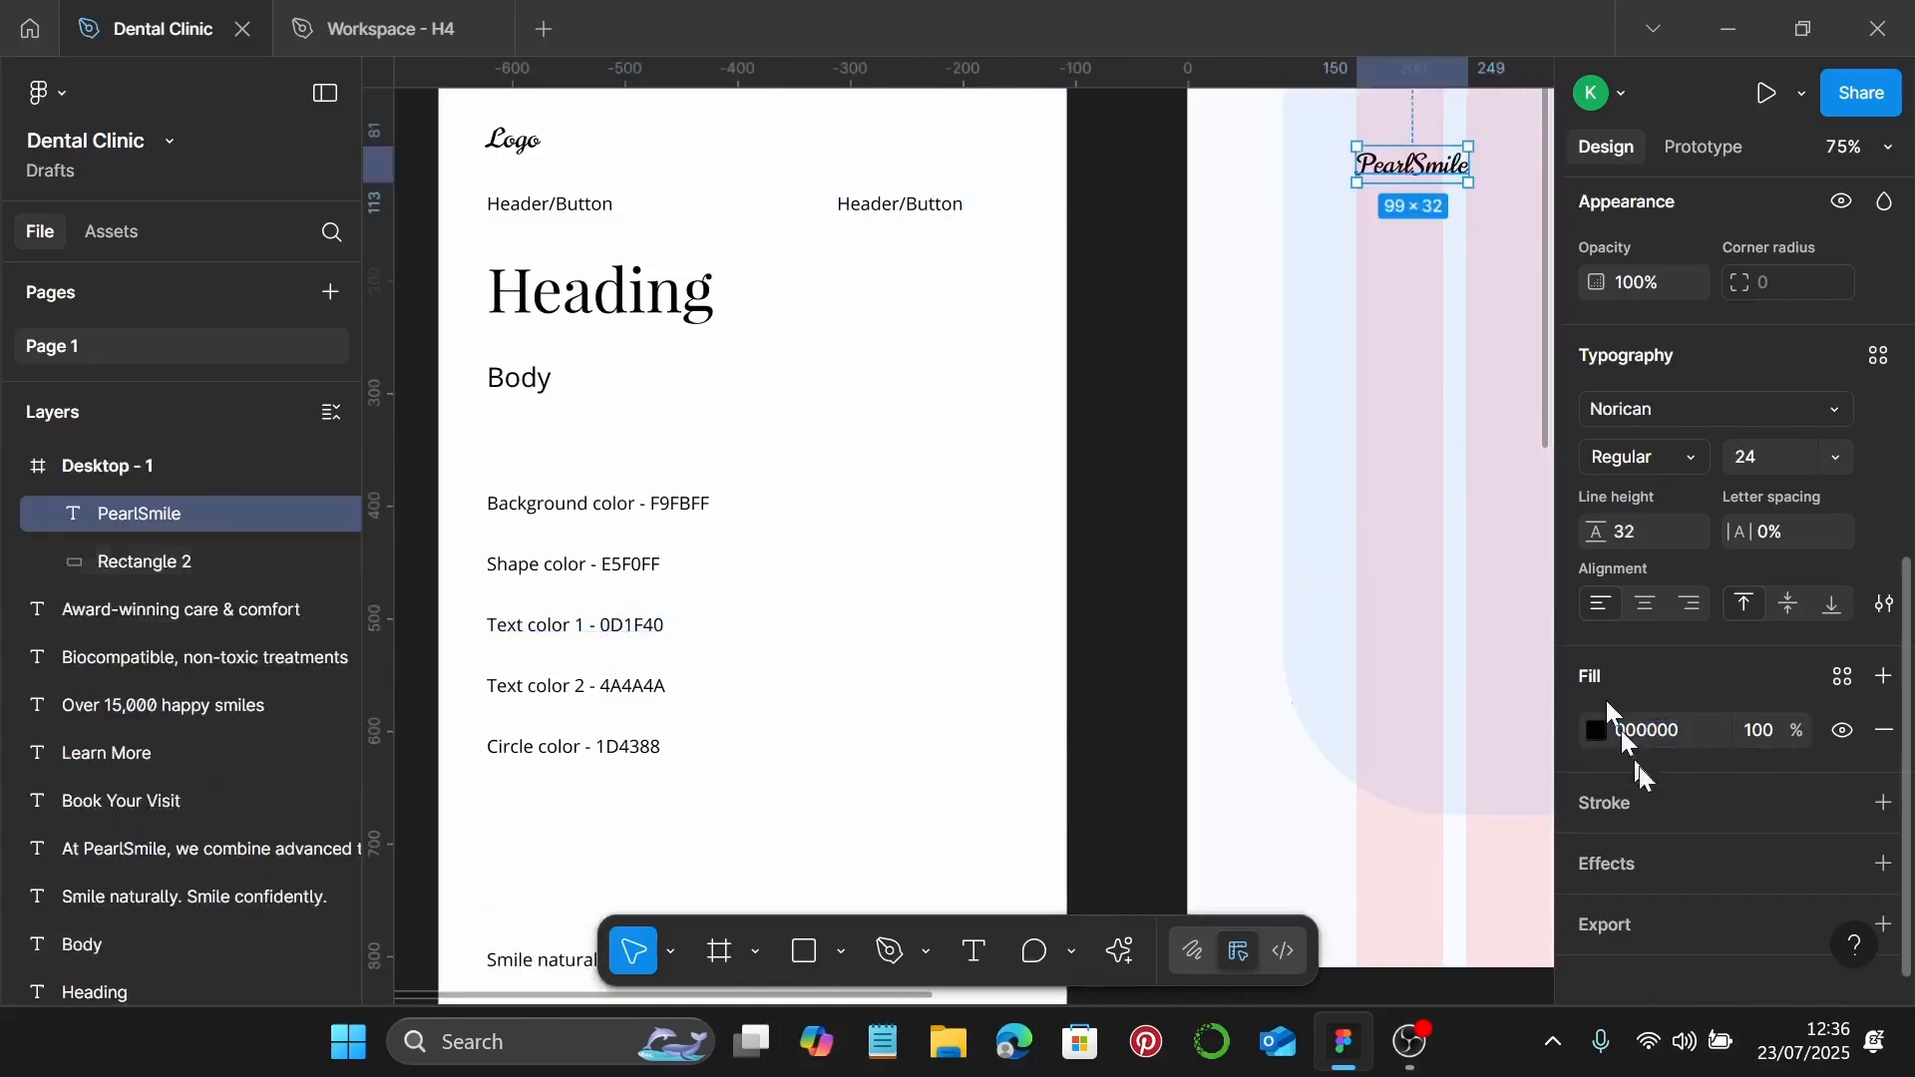
{"action": "left_click", "coordinate": [1672, 736]}
{"action": "type", "text": "0D1F40"}
{"action": "key", "text": "Return"}
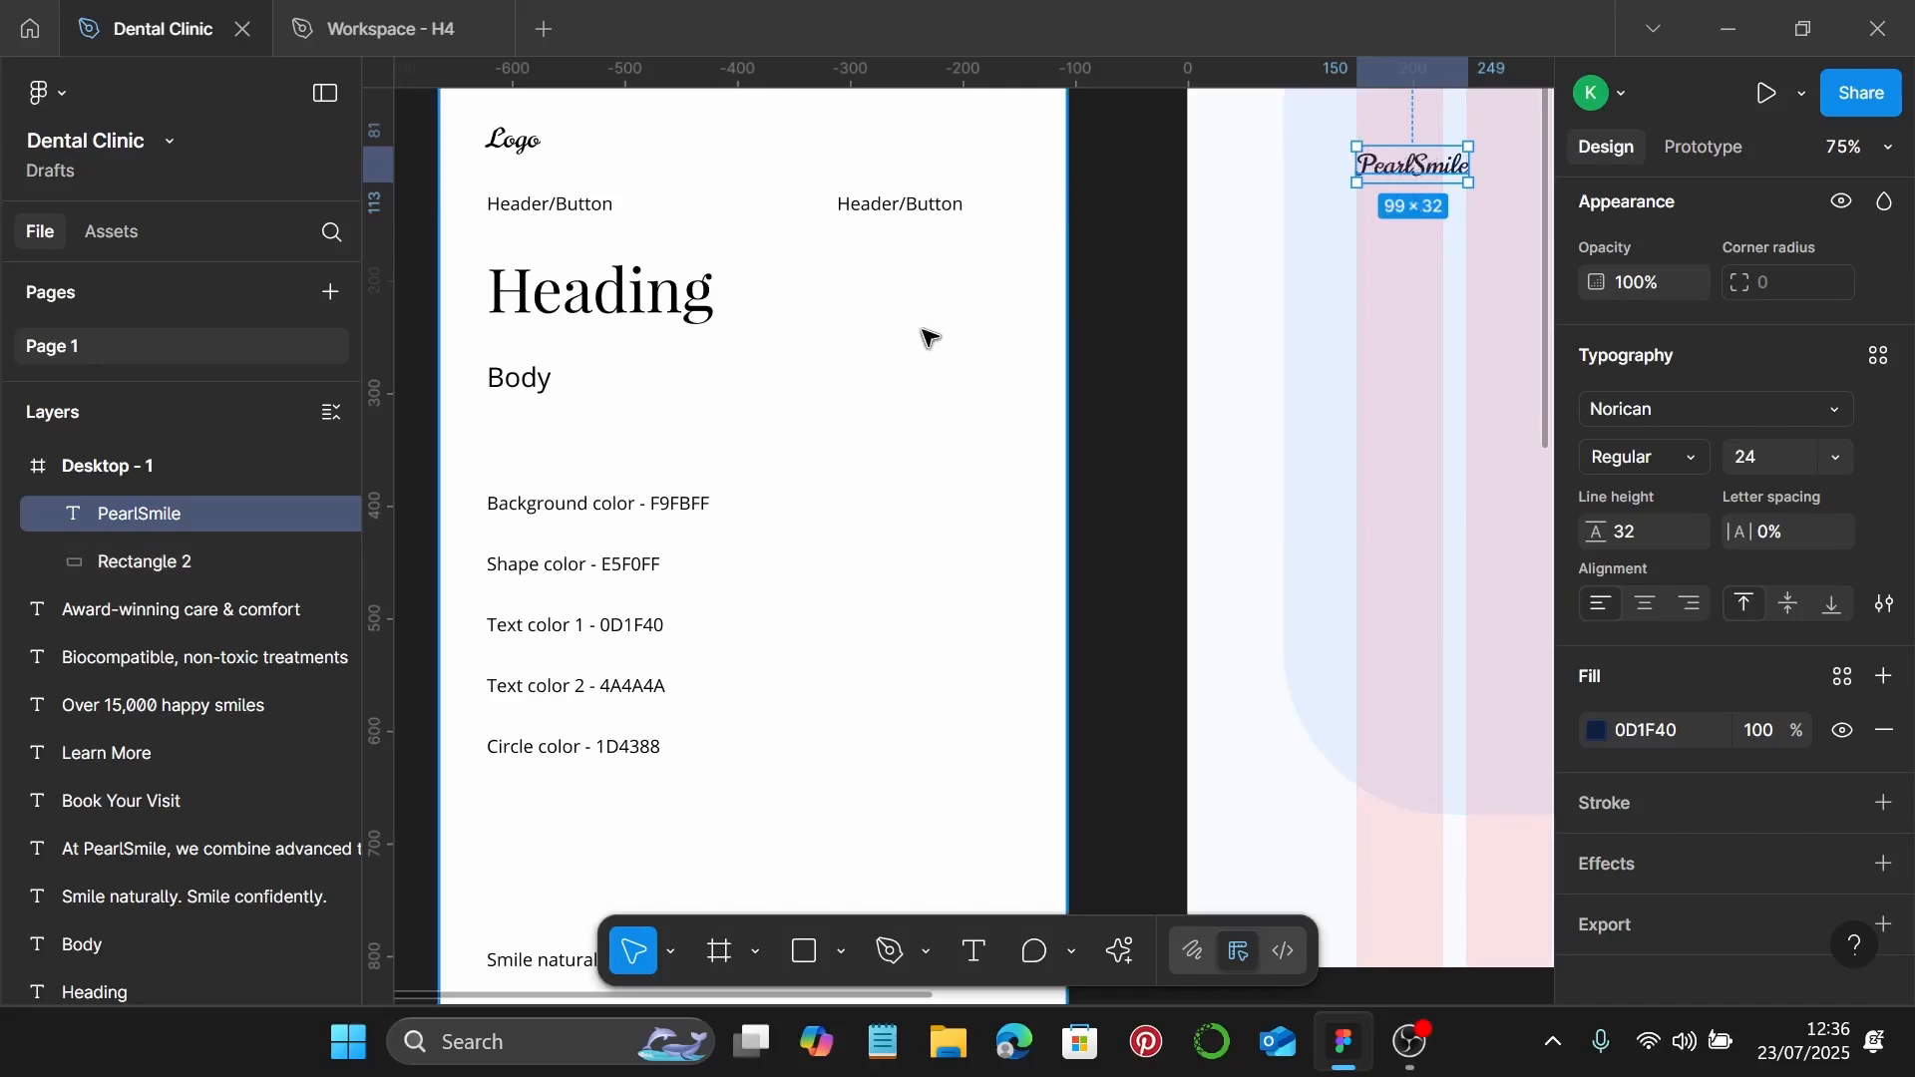
Step: Set the fill of the duplicated Header/Button text to 0D1F40
{"action": "left_click", "coordinate": [904, 204]}
{"action": "left_click", "coordinate": [1654, 734]}
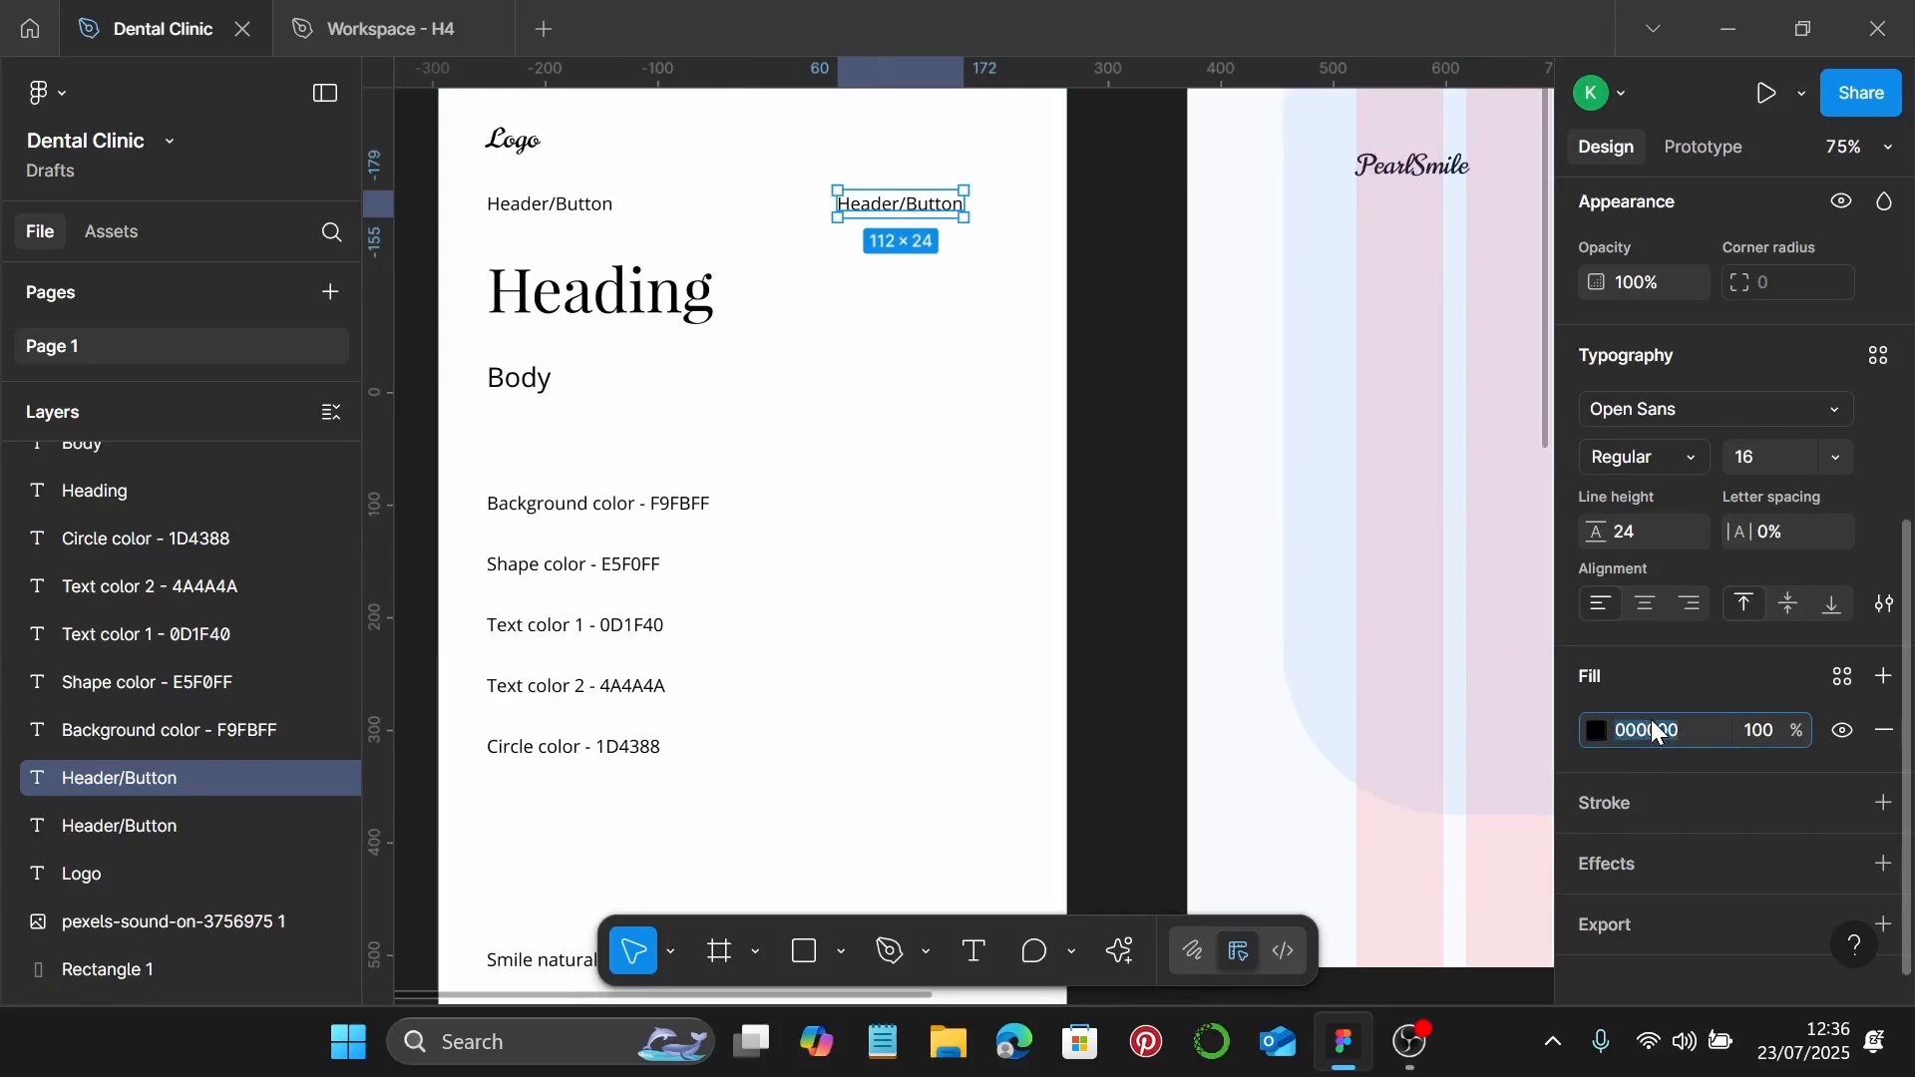
{"action": "type", "text": "0D1F40"}
{"action": "key", "text": "Return"}
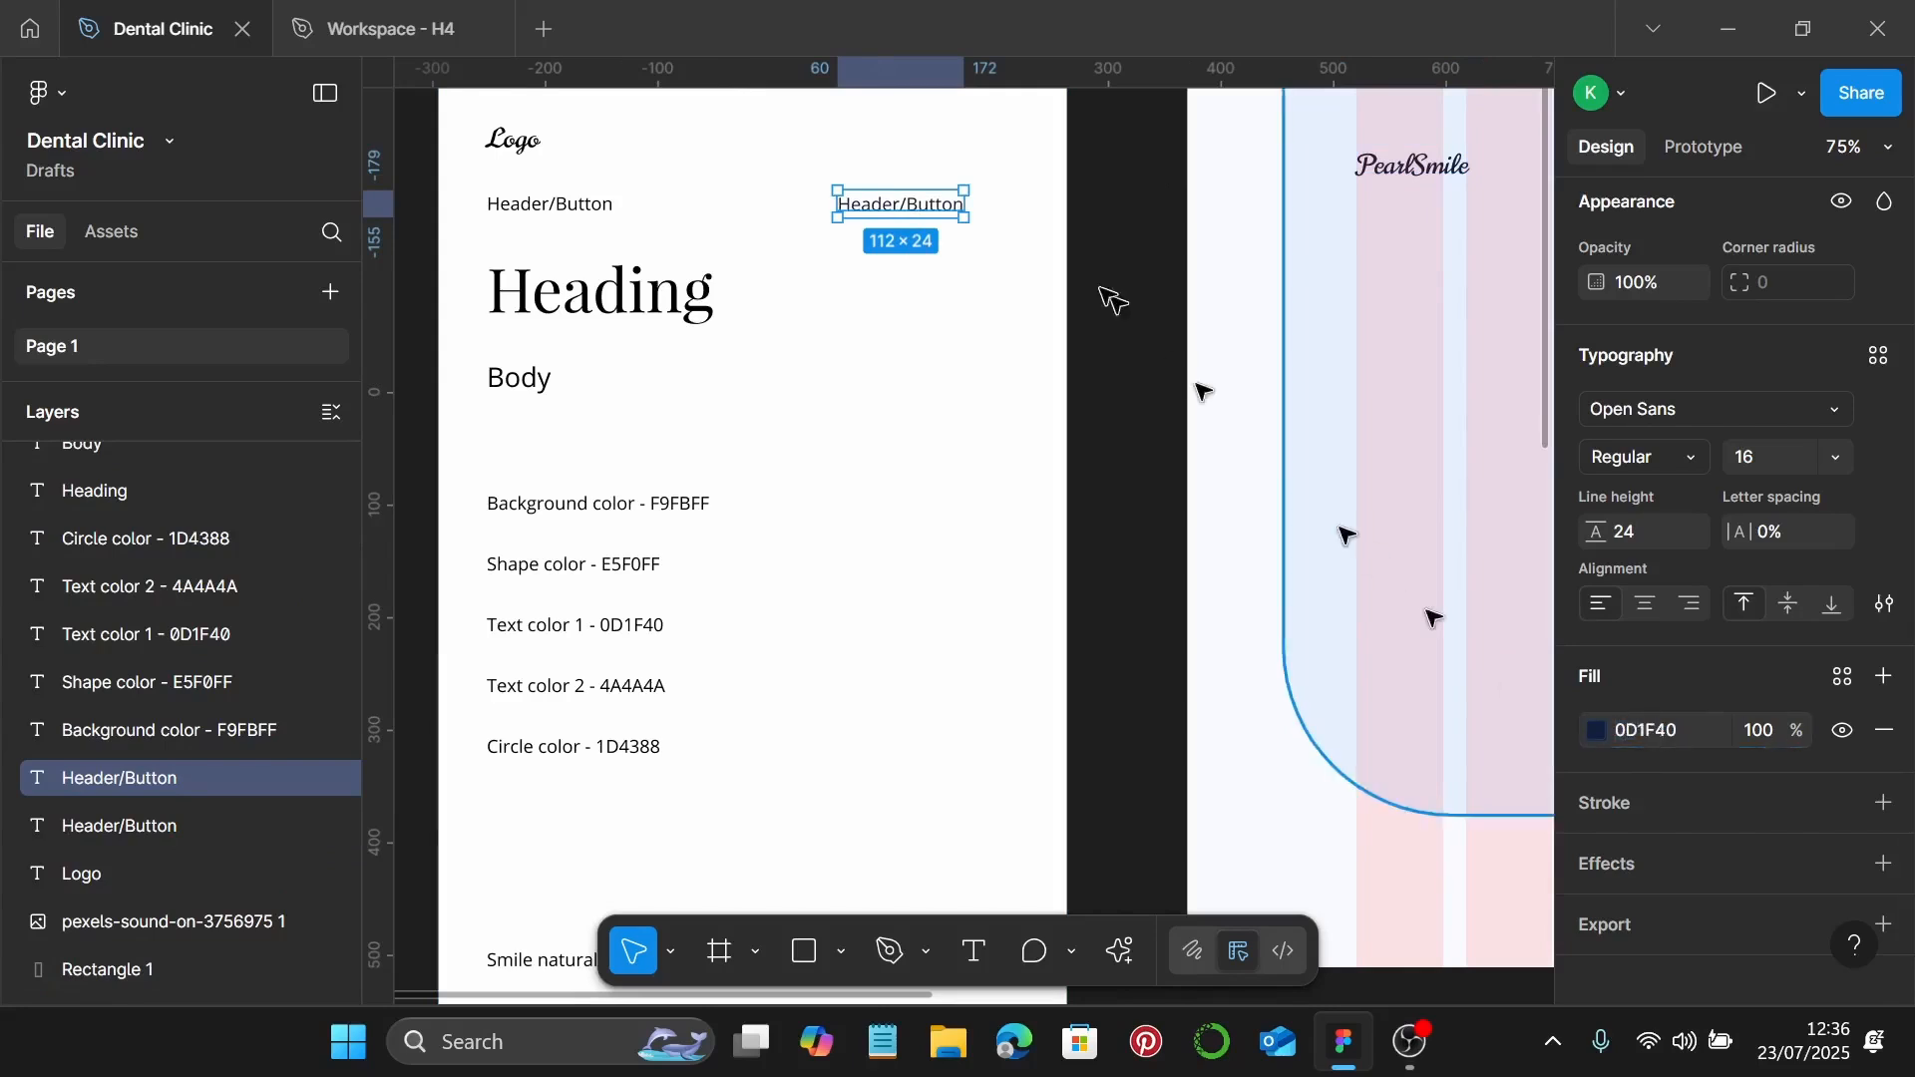
Step: Wrap the duplicated Header/Button text in an auto layout with horizontal padding 20 and vertical padding 7
{"action": "scroll", "coordinate": [971, 282], "scroll_direction": "up", "scroll_amount": 2}
{"action": "scroll", "coordinate": [864, 305], "scroll_direction": "up", "scroll_amount": 3}
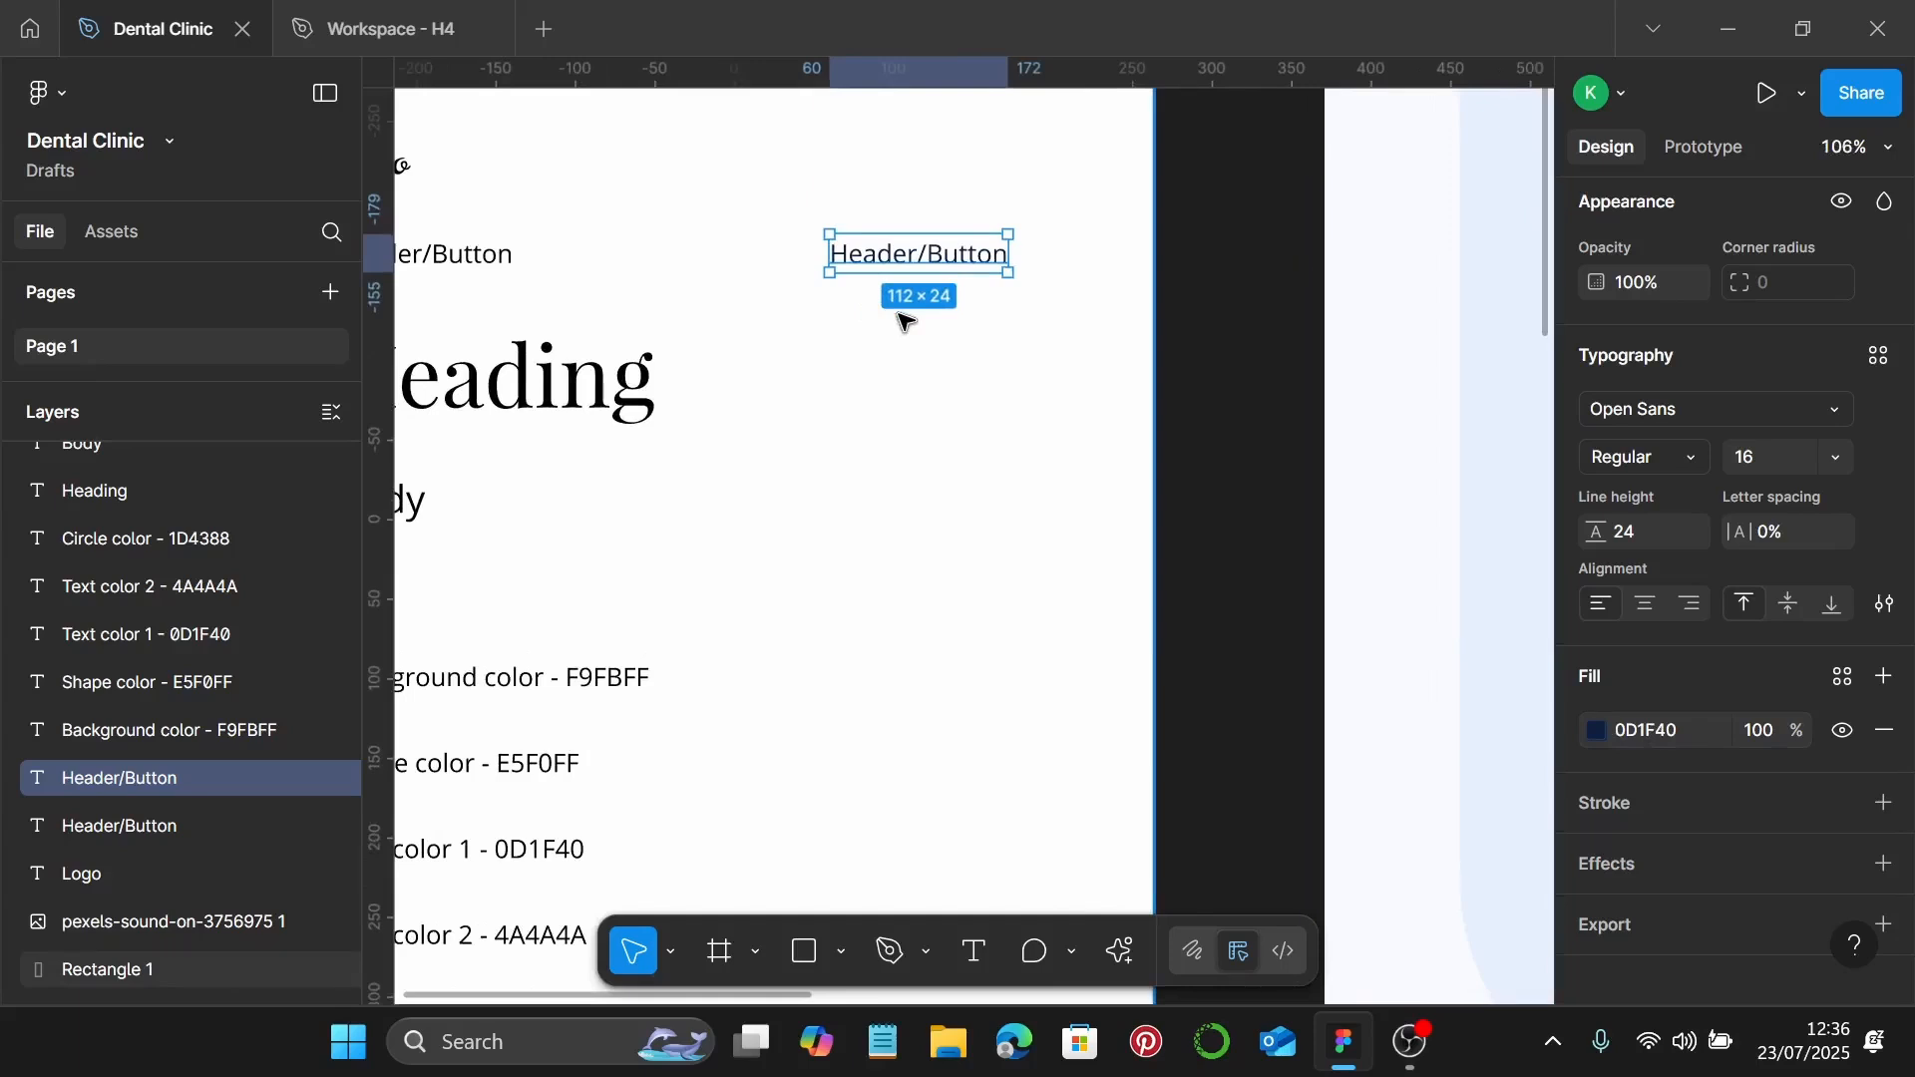
{"action": "left_click", "coordinate": [911, 393]}
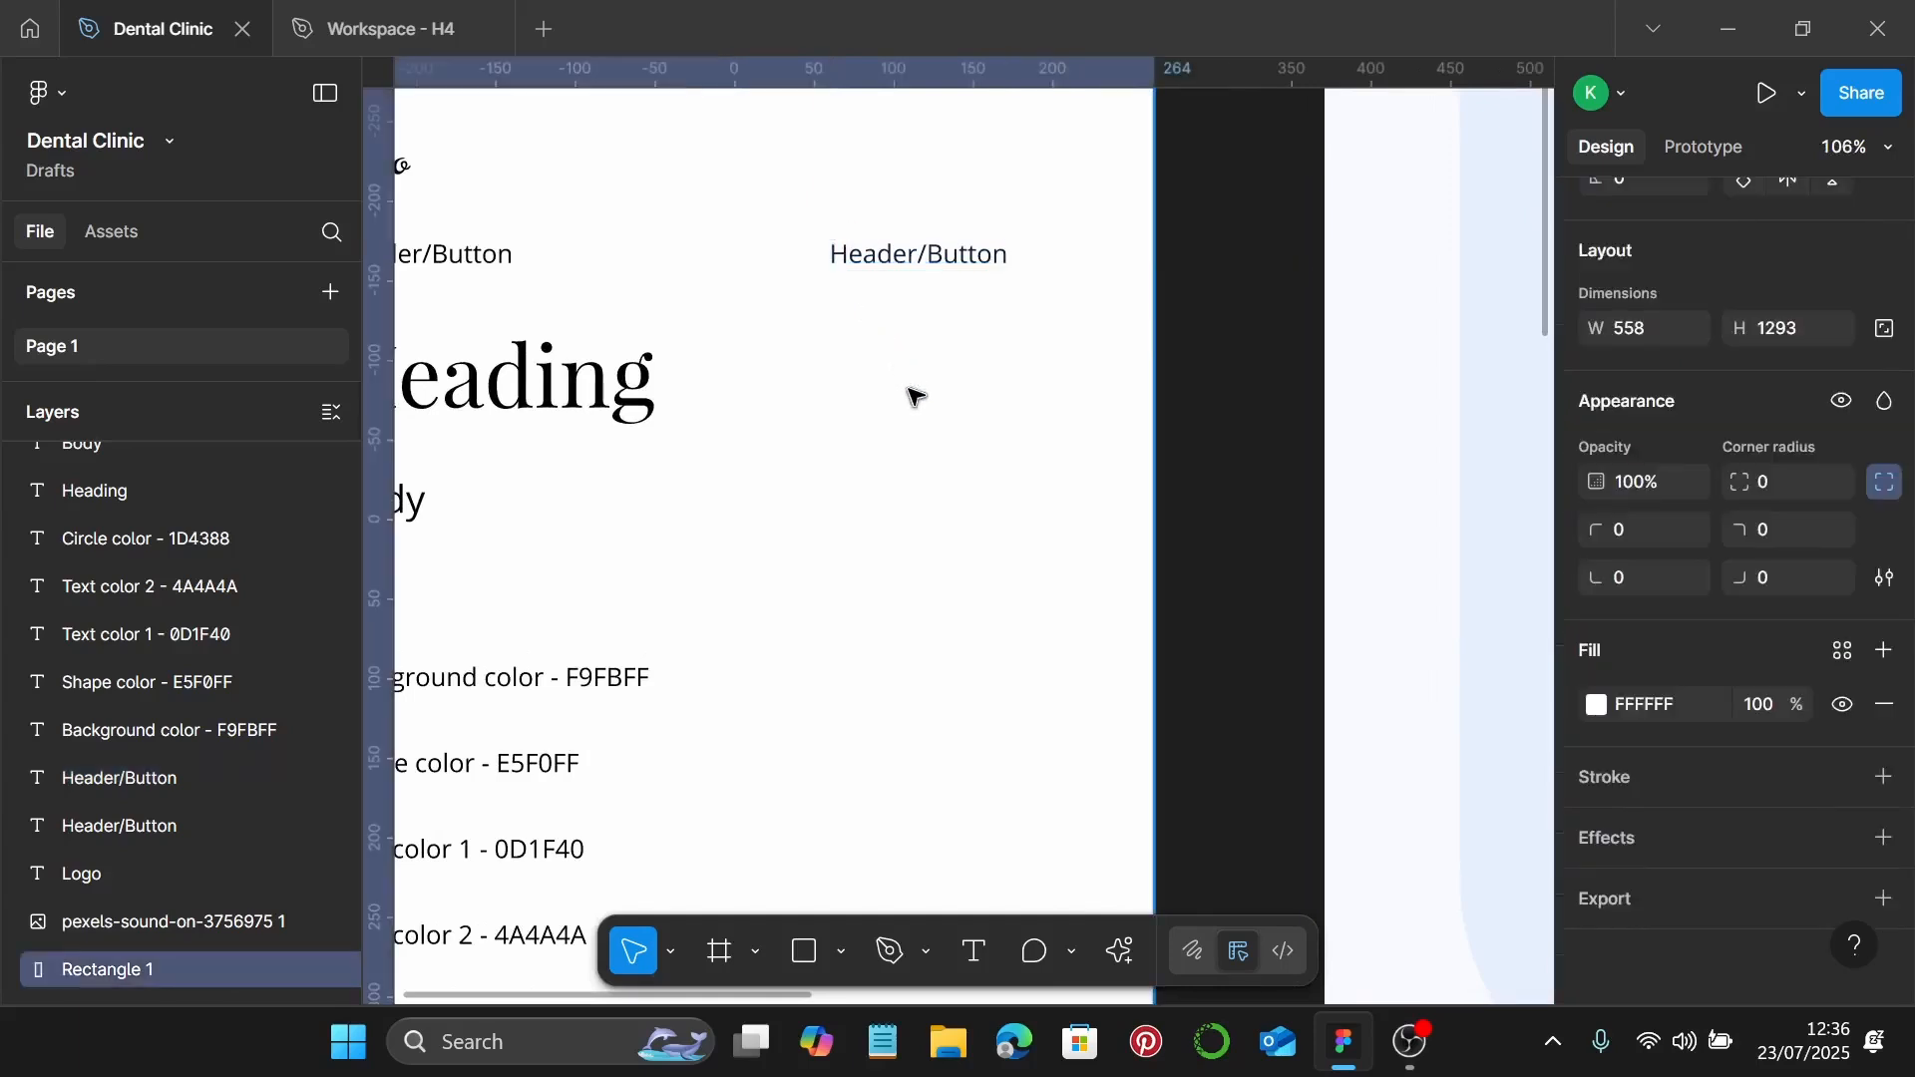
{"action": "left_click", "coordinate": [891, 259]}
{"action": "key", "text": "shift+a"}
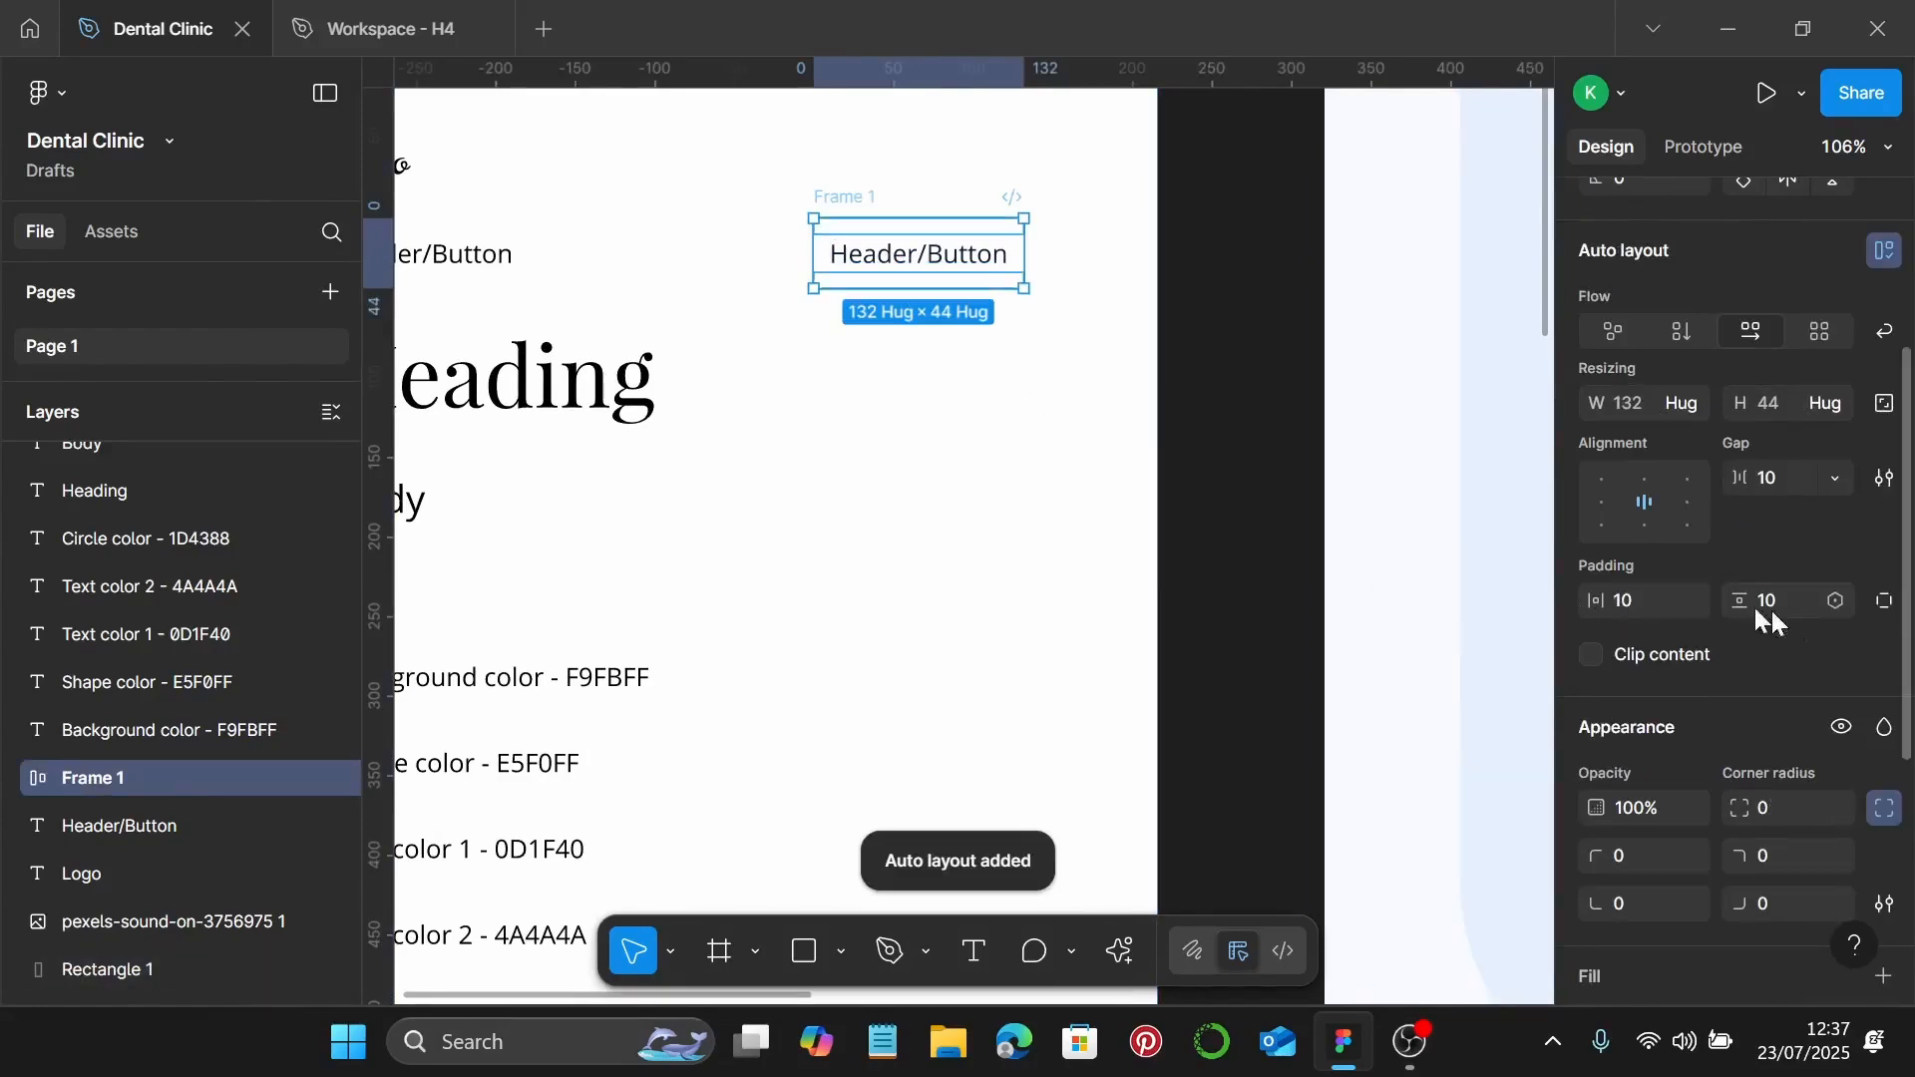
{"action": "left_click", "coordinate": [1645, 603]}
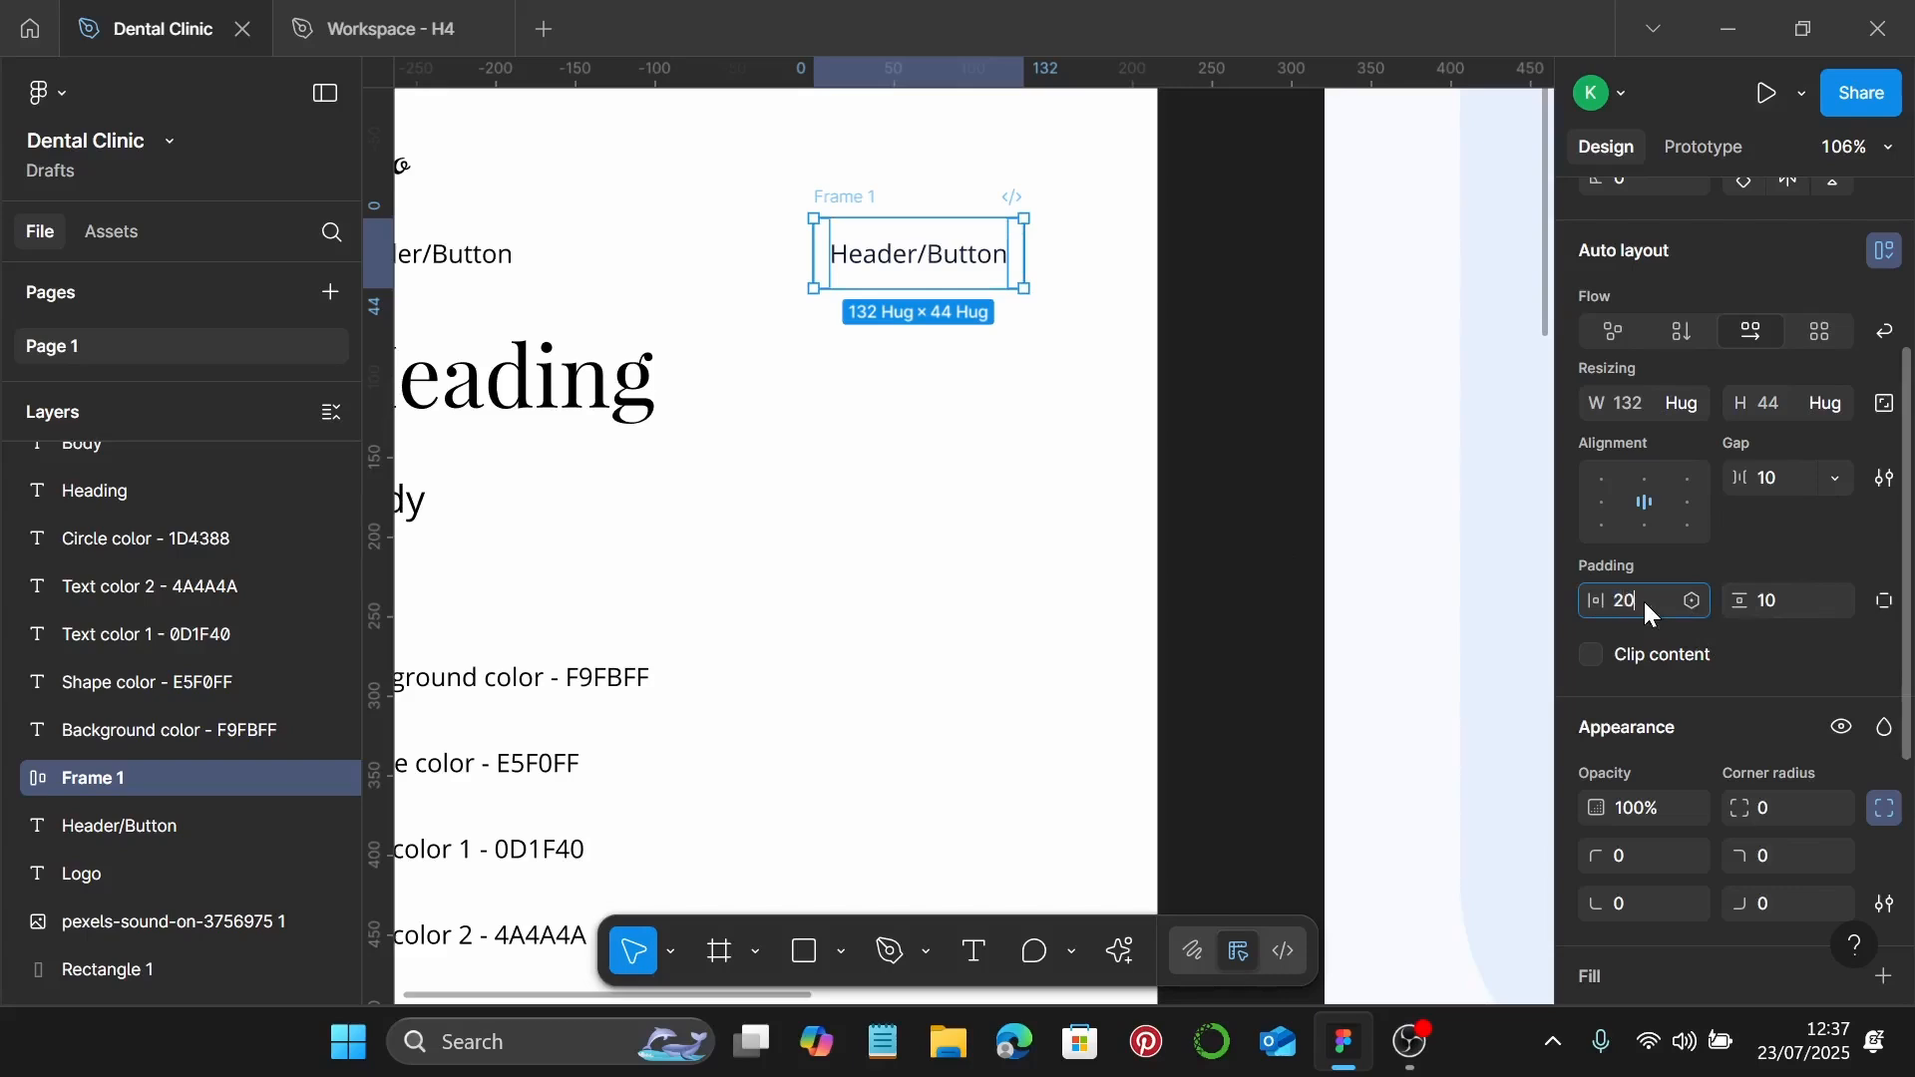
{"action": "key", "text": "Return"}
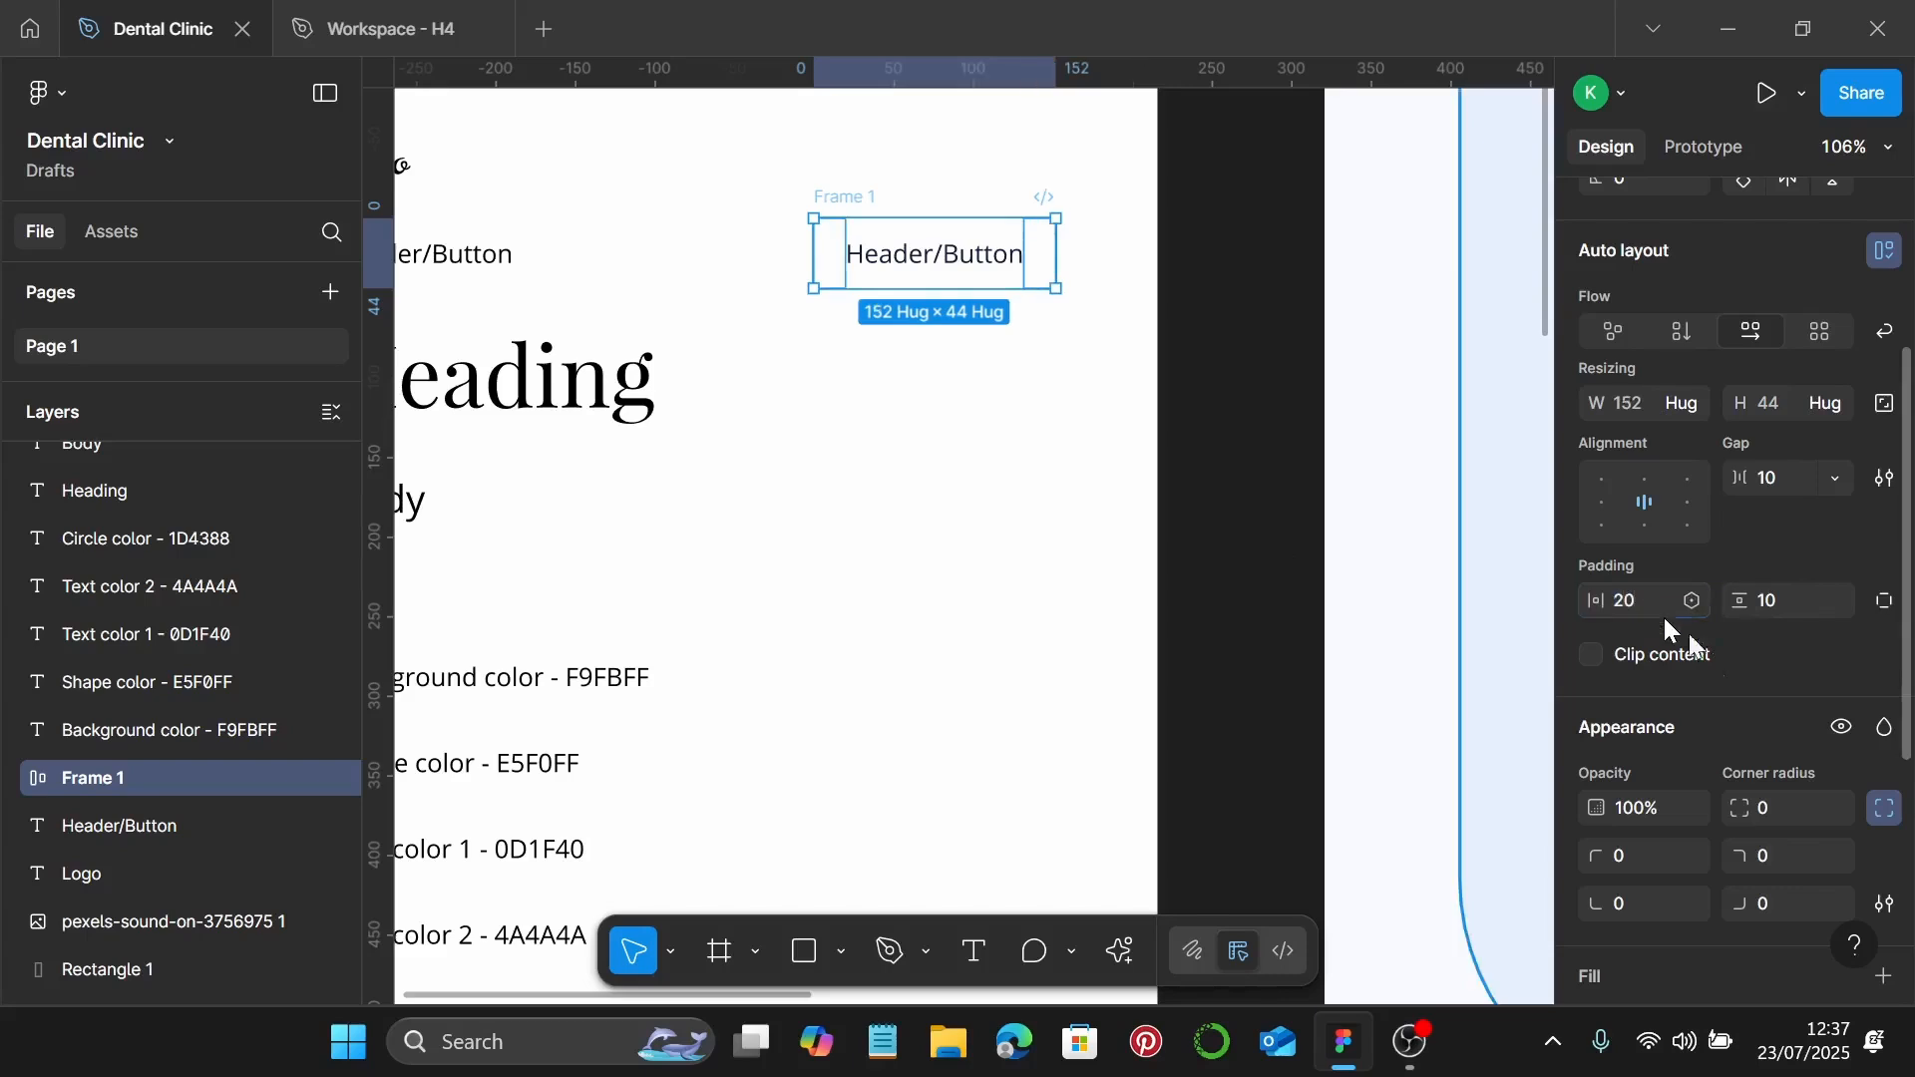
{"action": "left_click", "coordinate": [1808, 611]}
{"action": "type", "text": "7"}
{"action": "key", "text": "Return"}
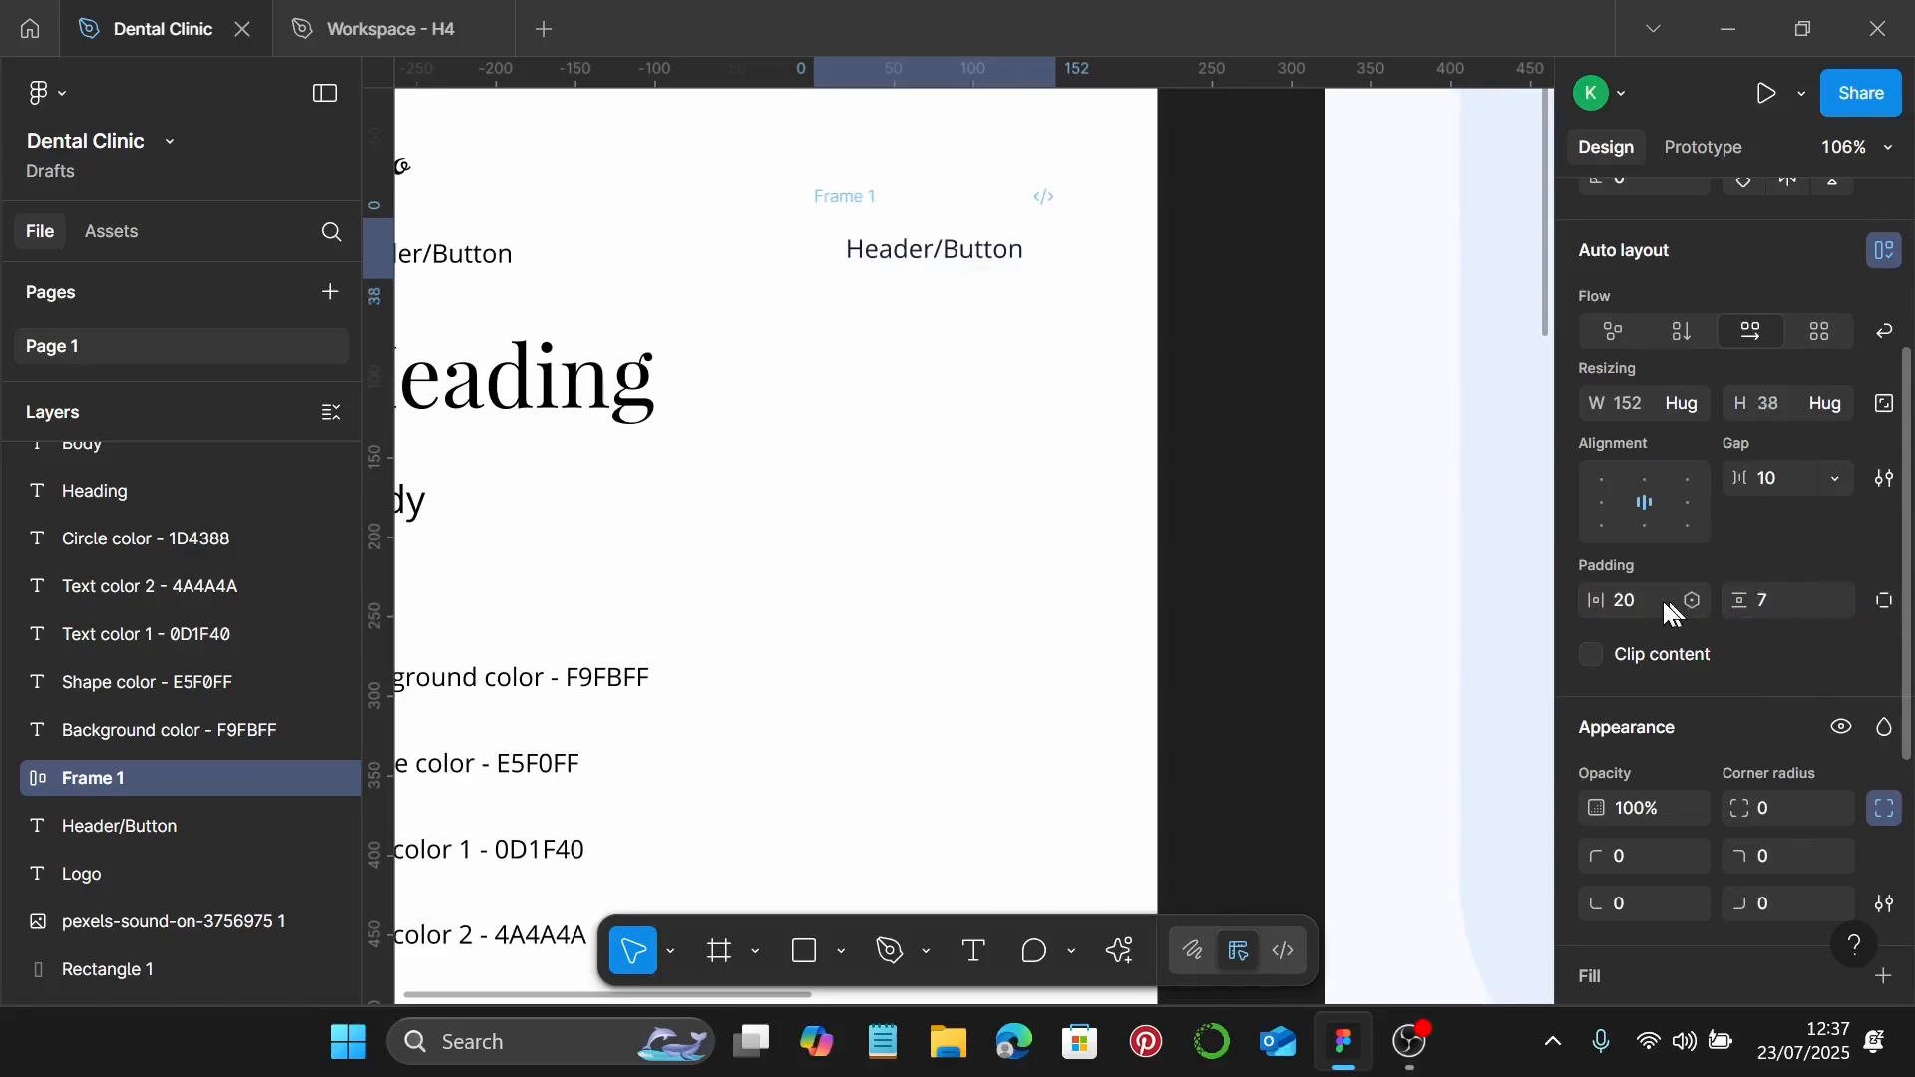
Step: Give the Header/Button auto layout frame a corner radius of 20 and move it slightly higher on the style sheet
{"action": "left_click", "coordinate": [1791, 805]}
{"action": "type", "text": "20"}
{"action": "key", "text": "Return"}
{"action": "scroll", "coordinate": [1013, 324], "scroll_direction": "up", "scroll_amount": 1}
{"action": "scroll", "coordinate": [1013, 324], "scroll_direction": "up", "scroll_amount": 3}
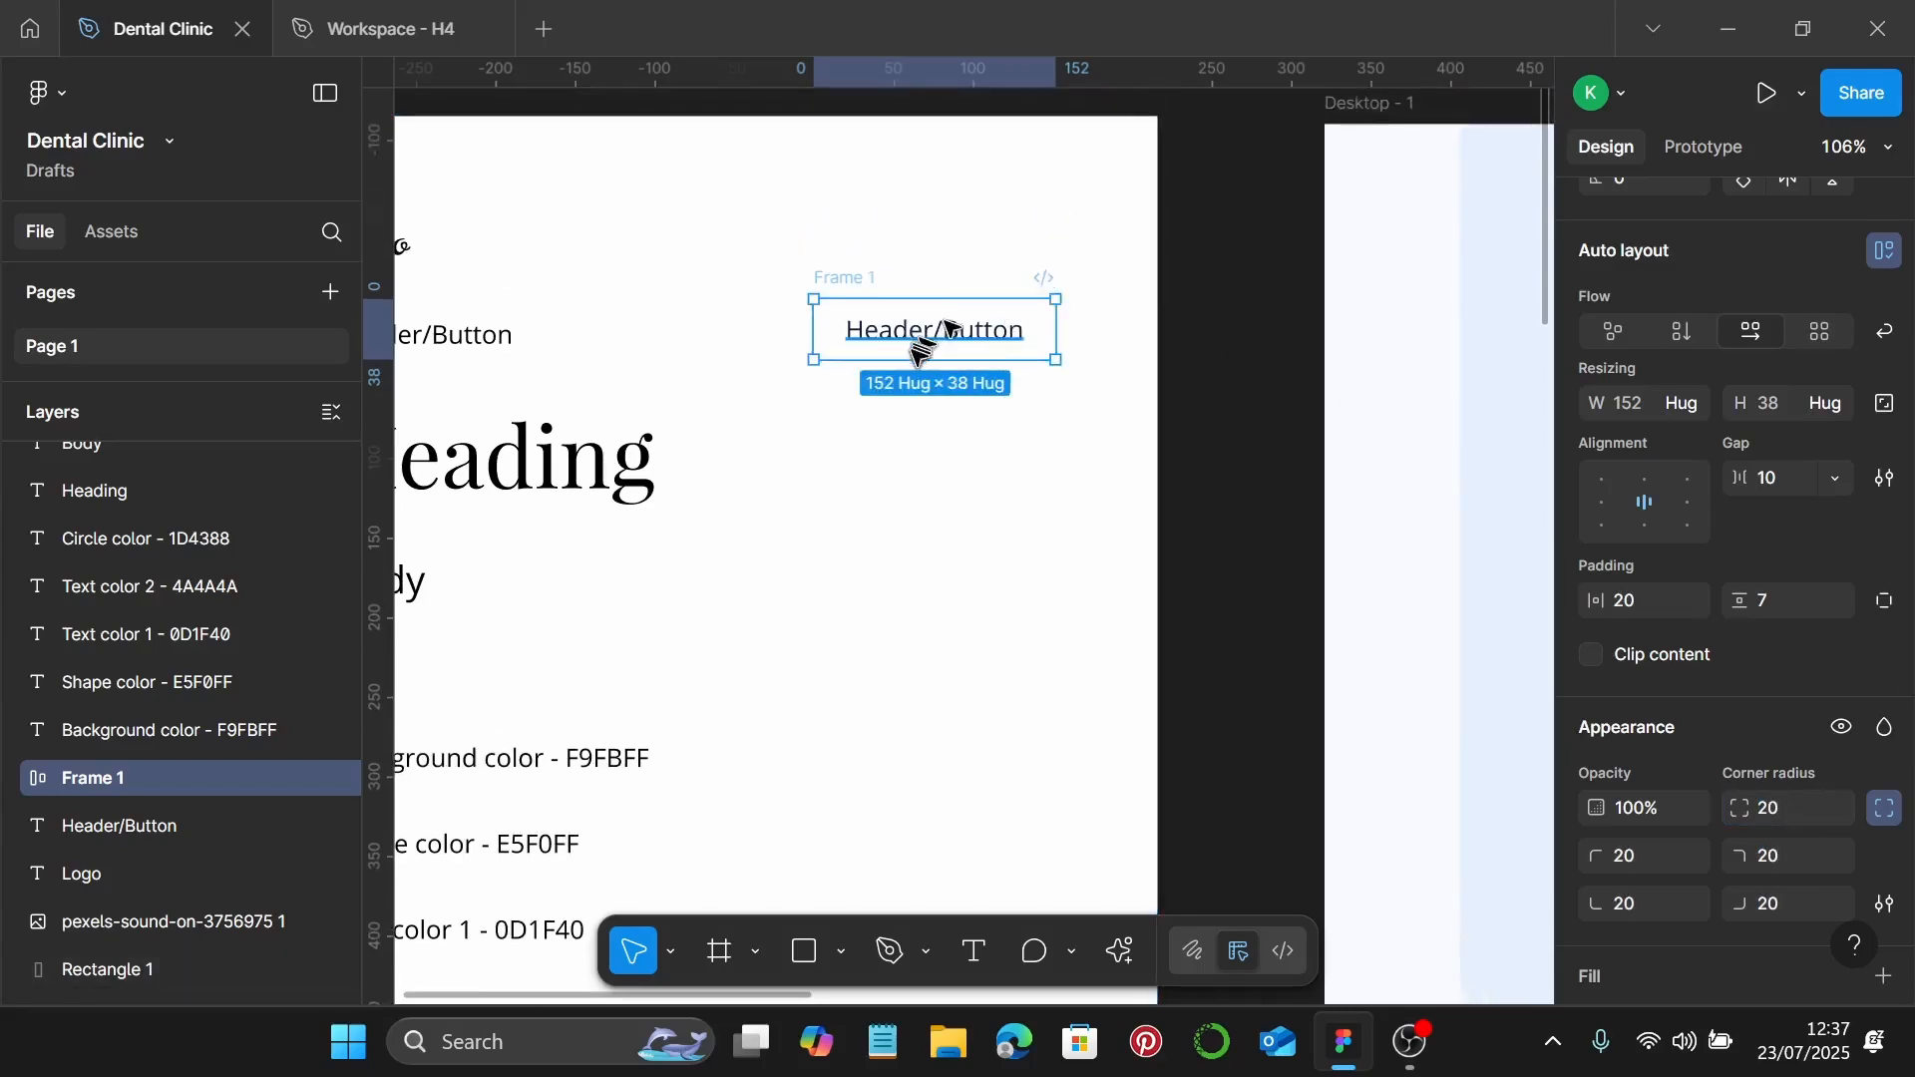
{"action": "left_click_drag", "start_coordinate": [848, 276], "coordinate": [842, 222]}
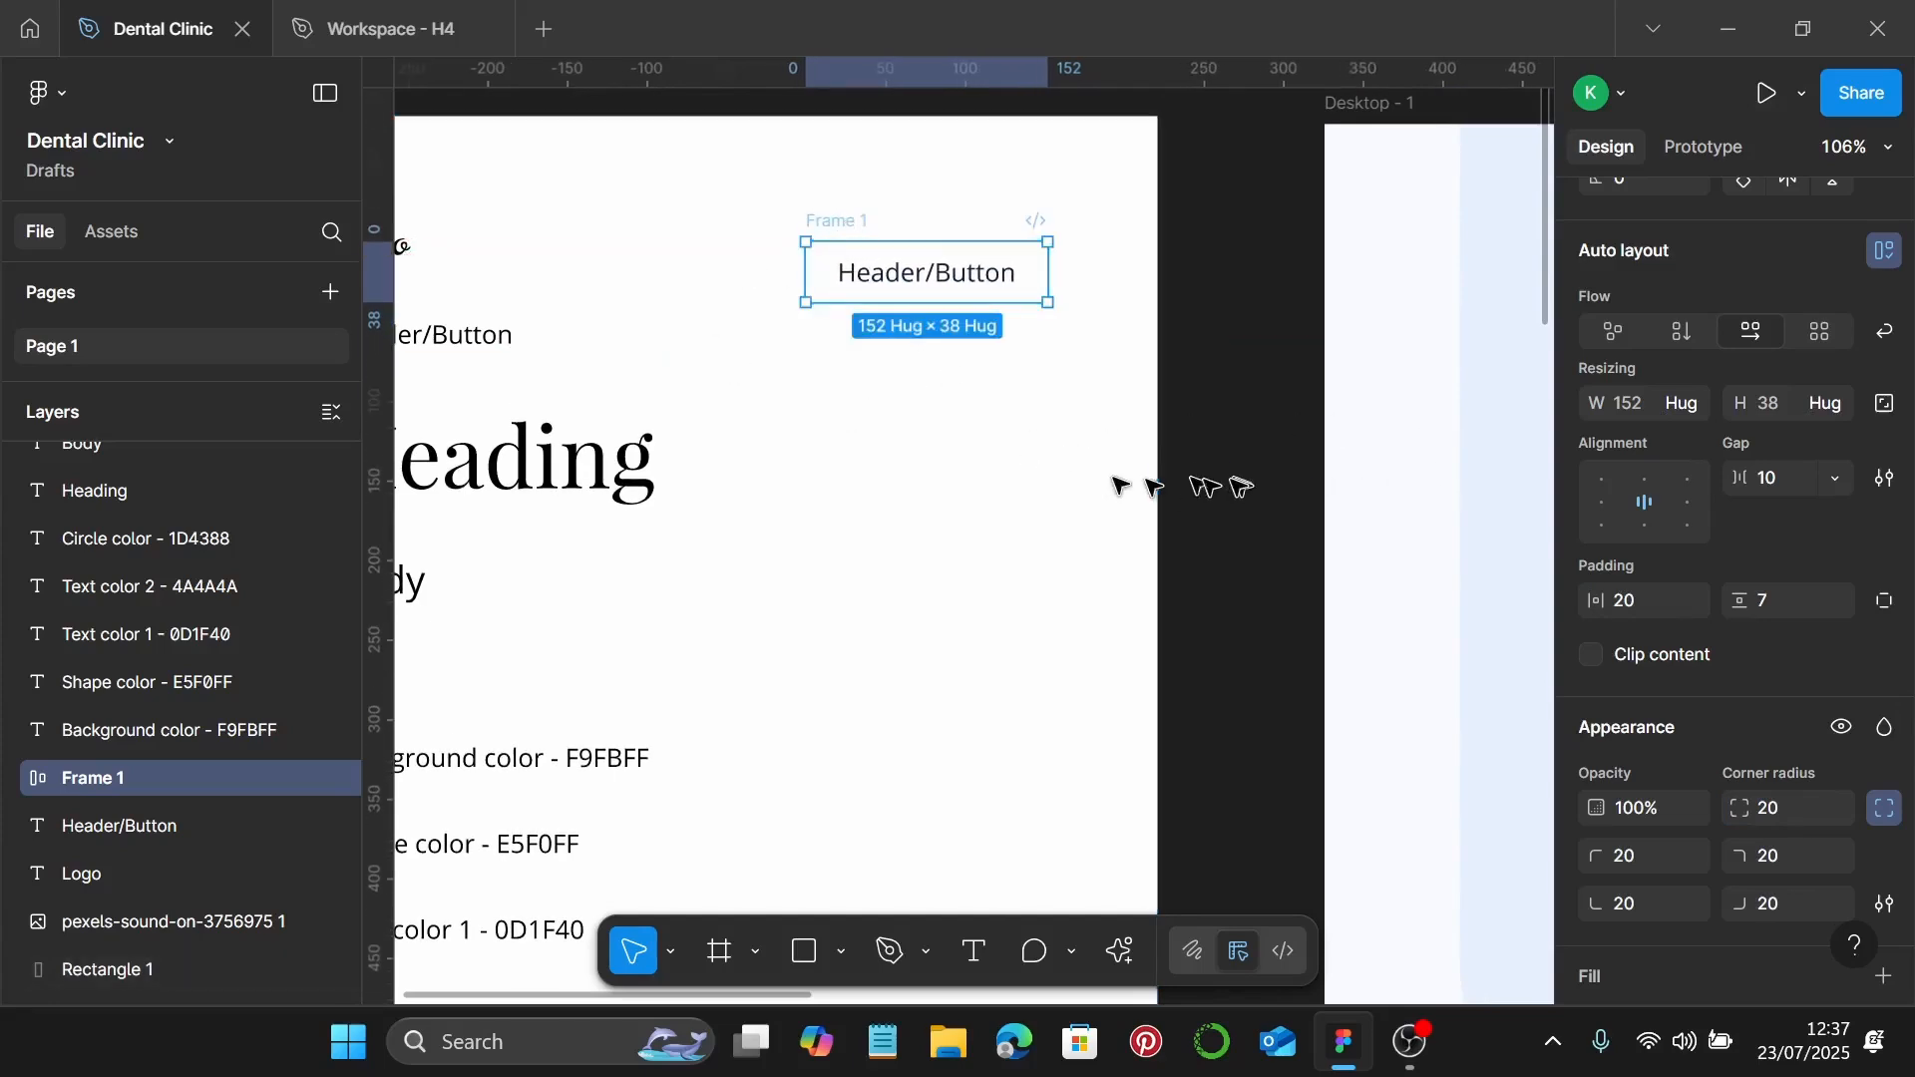
Step: Turn the Header/Button frame into a component and add a second variant to it
{"action": "key", "text": "ctrl+alt+k"}
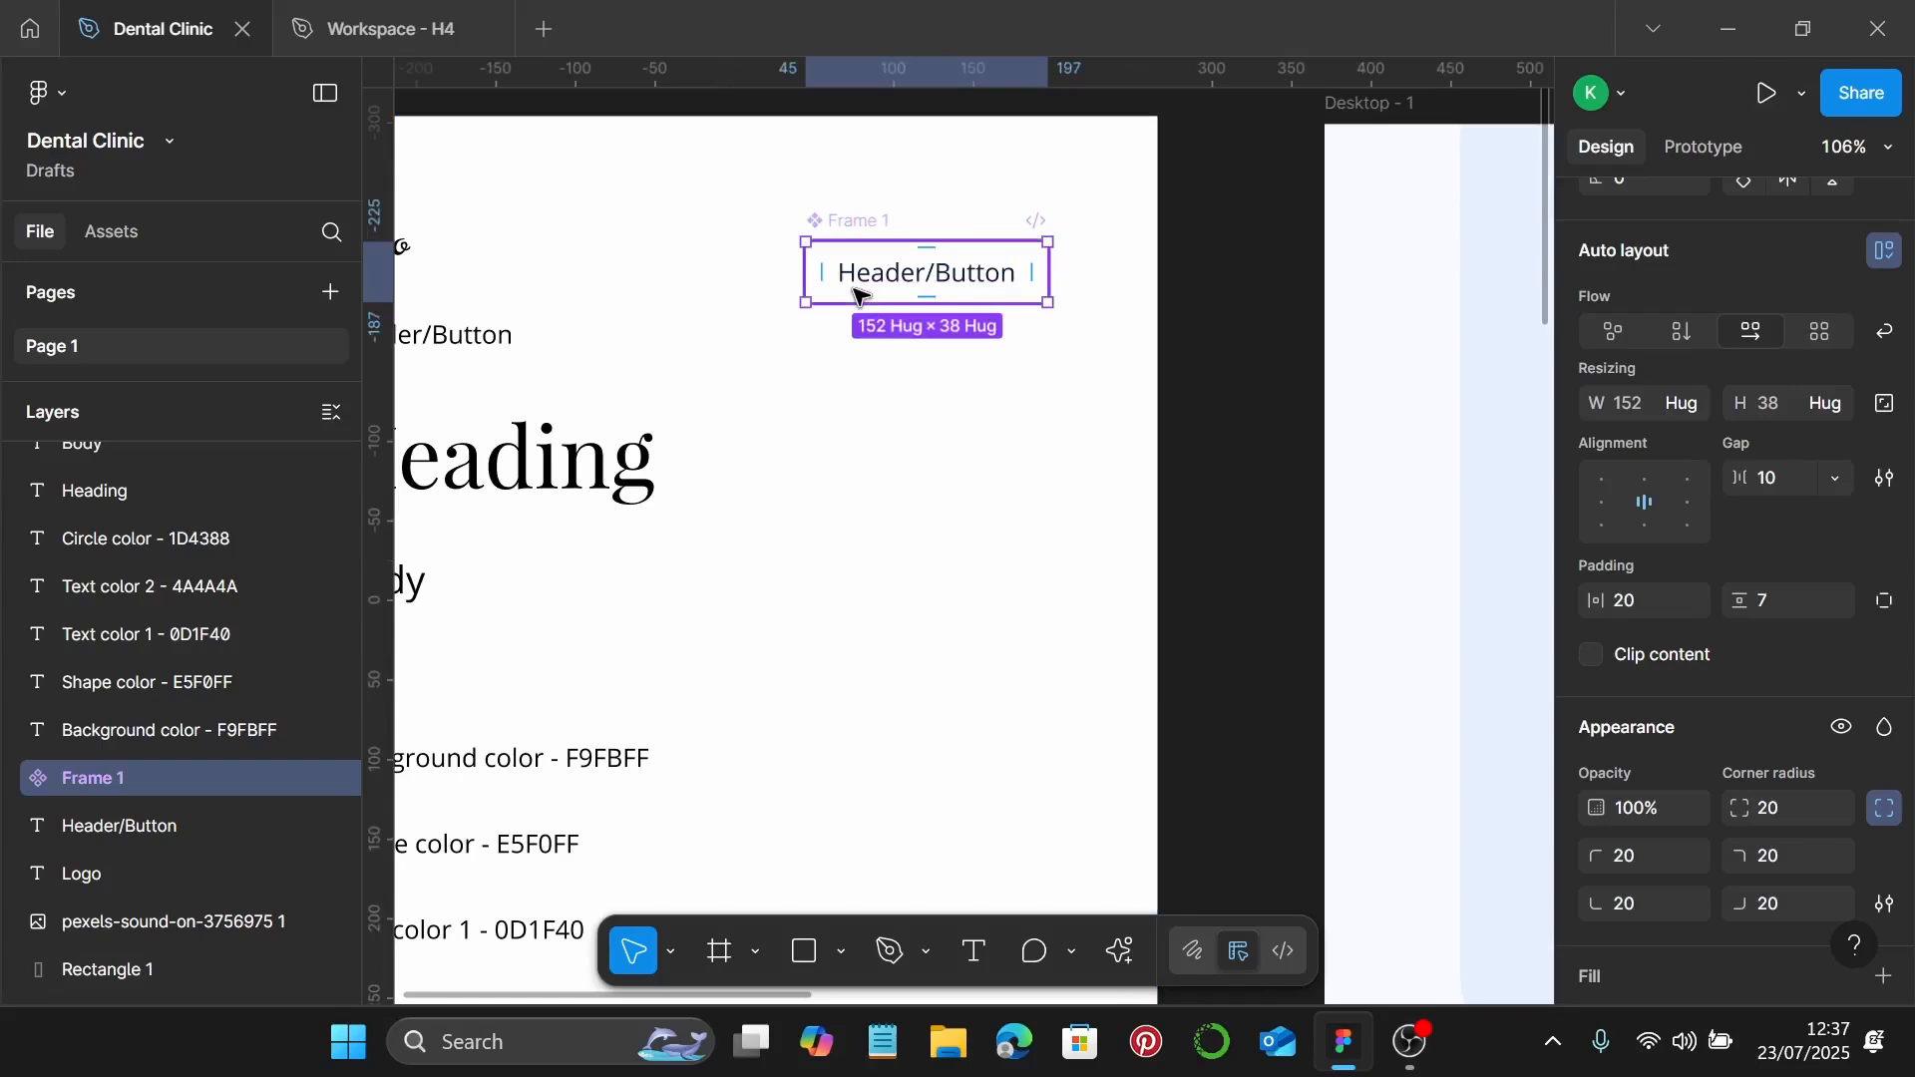
{"action": "scroll", "coordinate": [1855, 429], "scroll_direction": "up", "scroll_amount": 4}
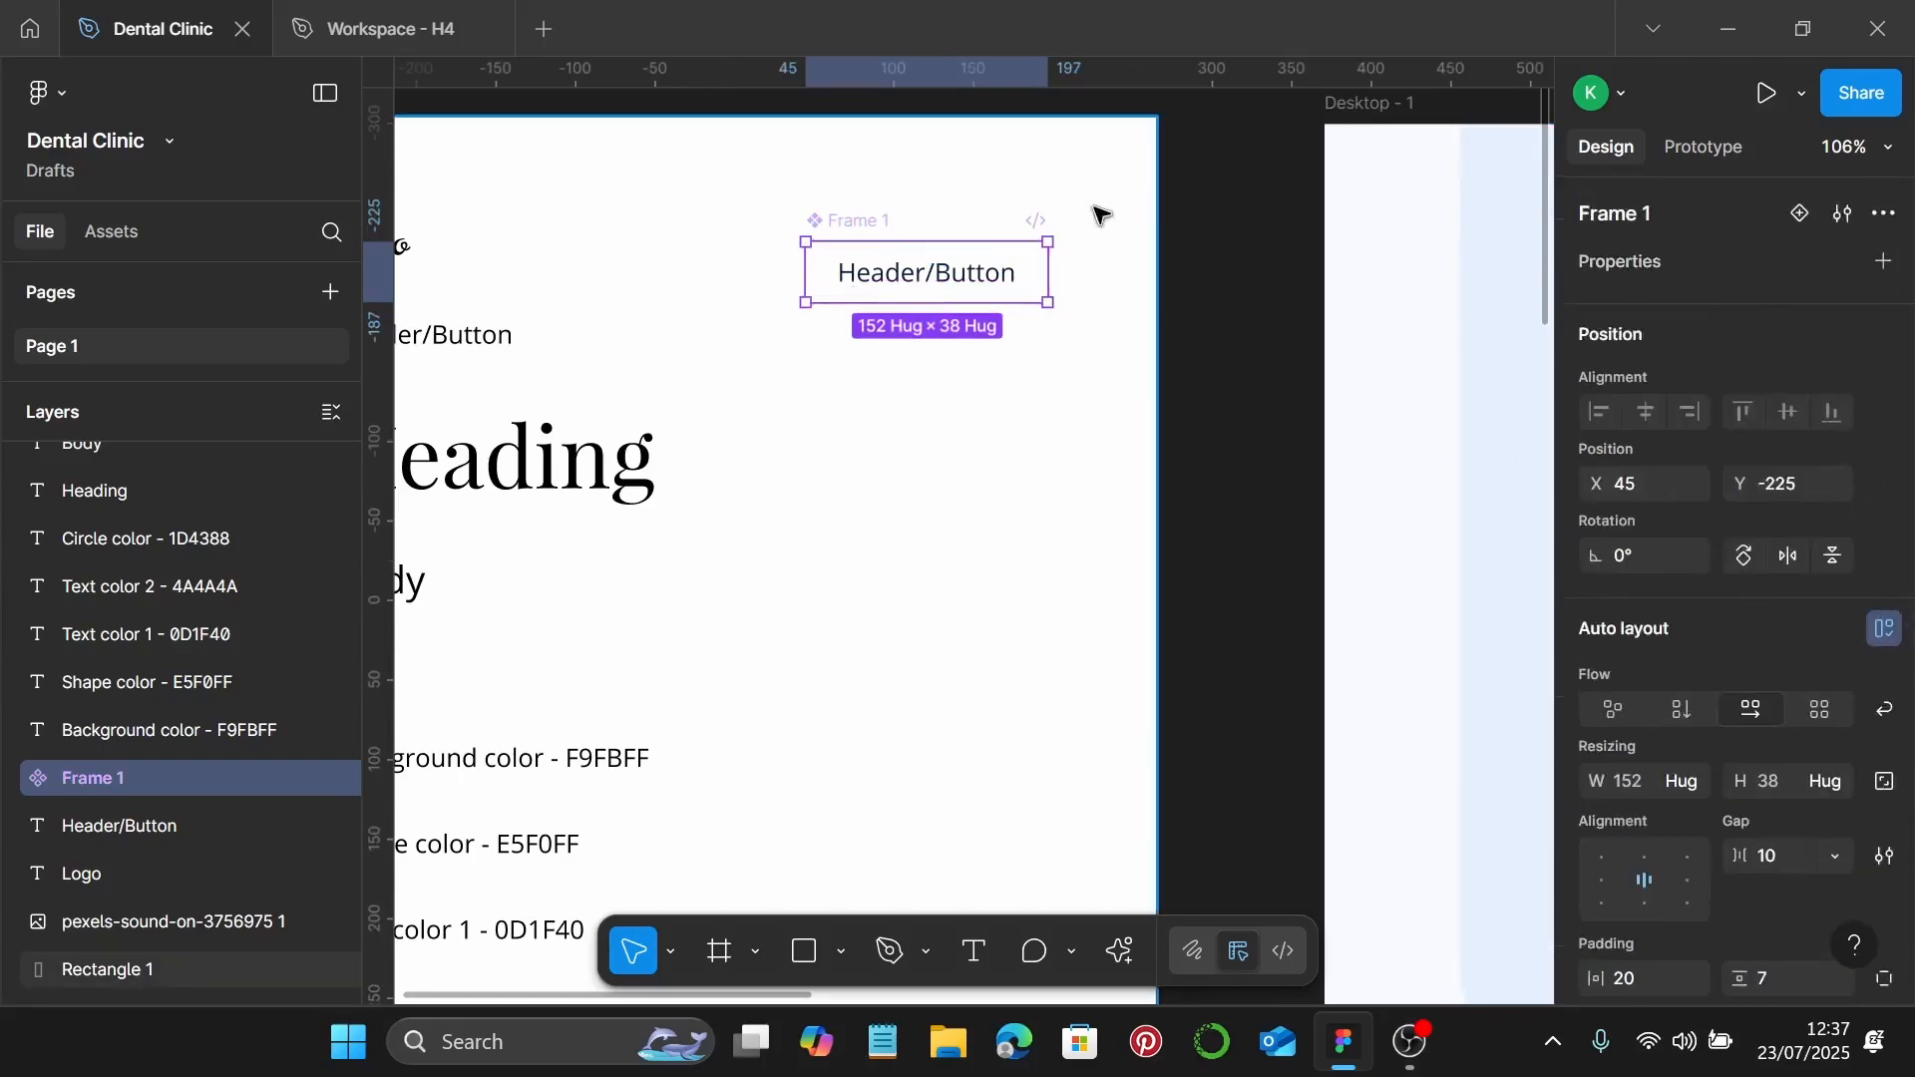
{"action": "left_click", "coordinate": [1813, 221]}
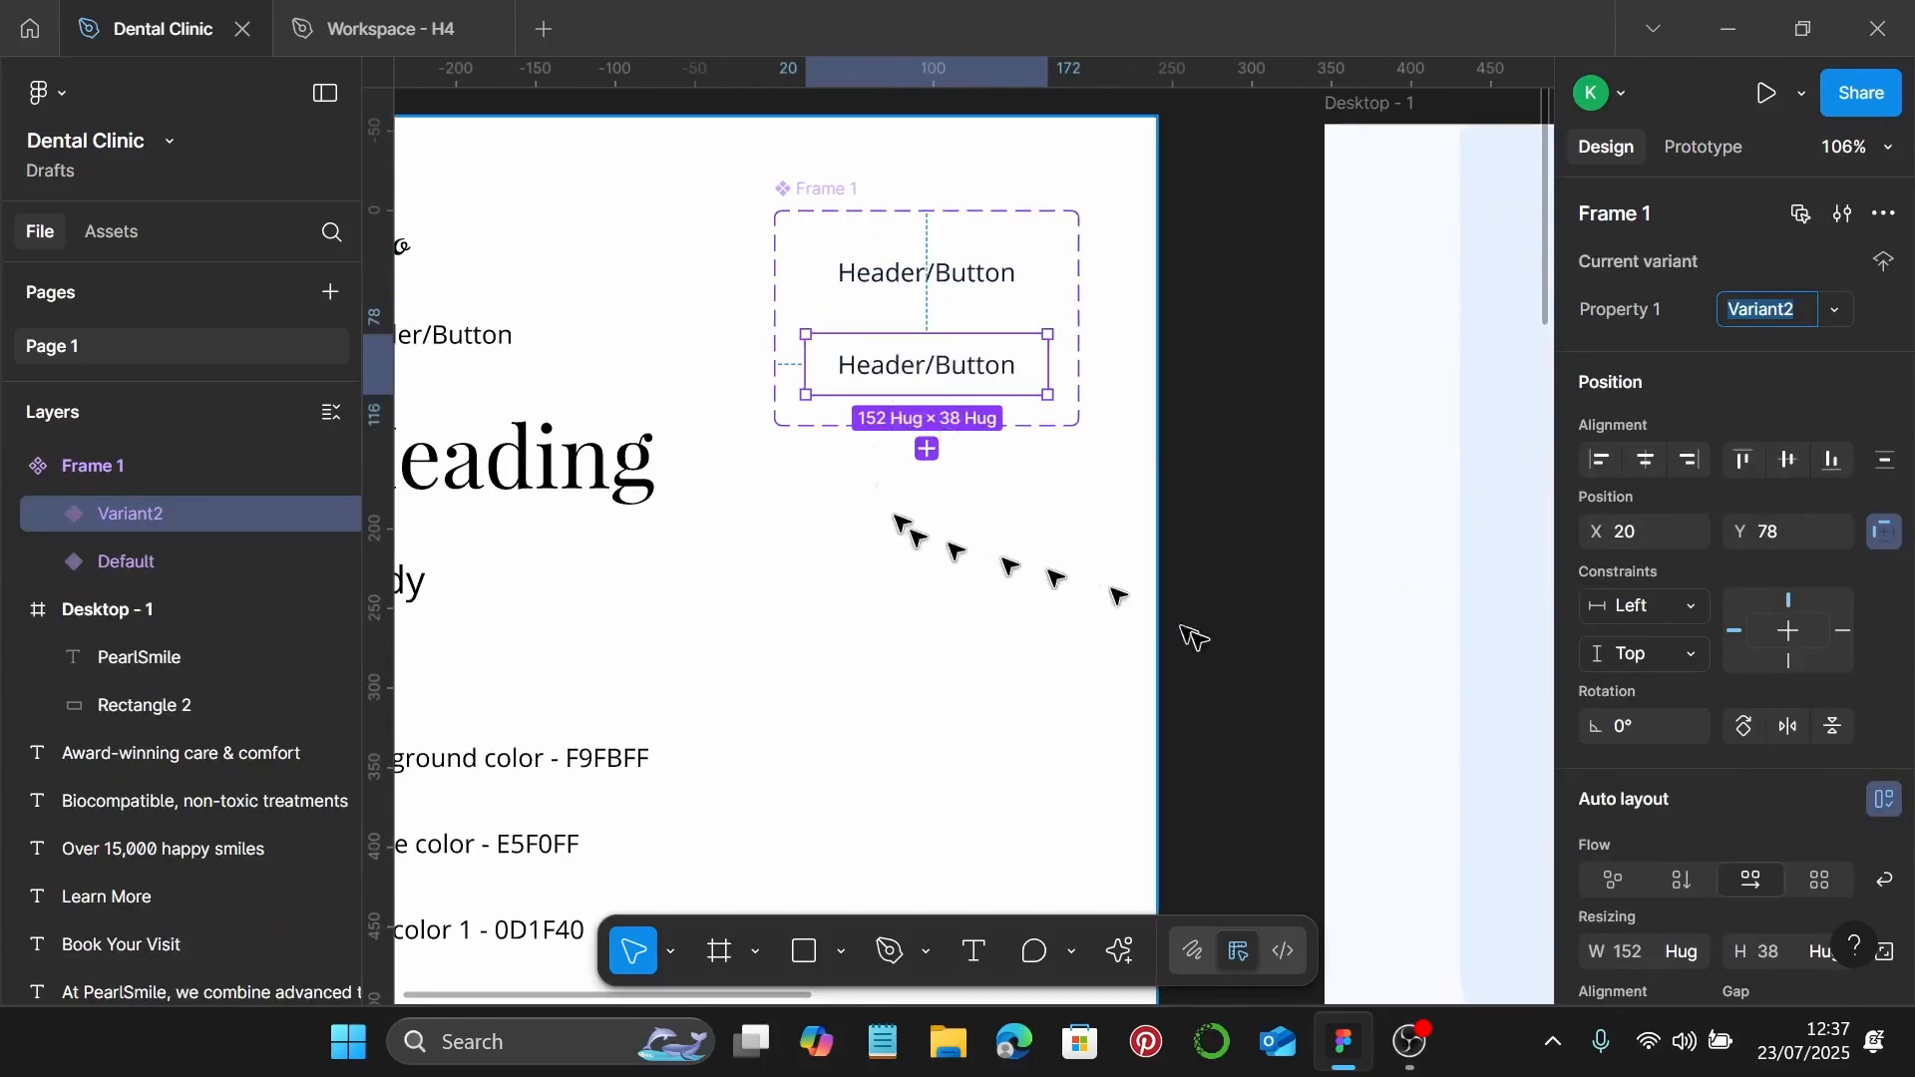
Step: Add an inside stroke with weight 2 to the second Header/Button variant
{"action": "scroll", "coordinate": [1739, 766], "scroll_direction": "down", "scroll_amount": 8}
{"action": "scroll", "coordinate": [1739, 766], "scroll_direction": "down", "scroll_amount": 1}
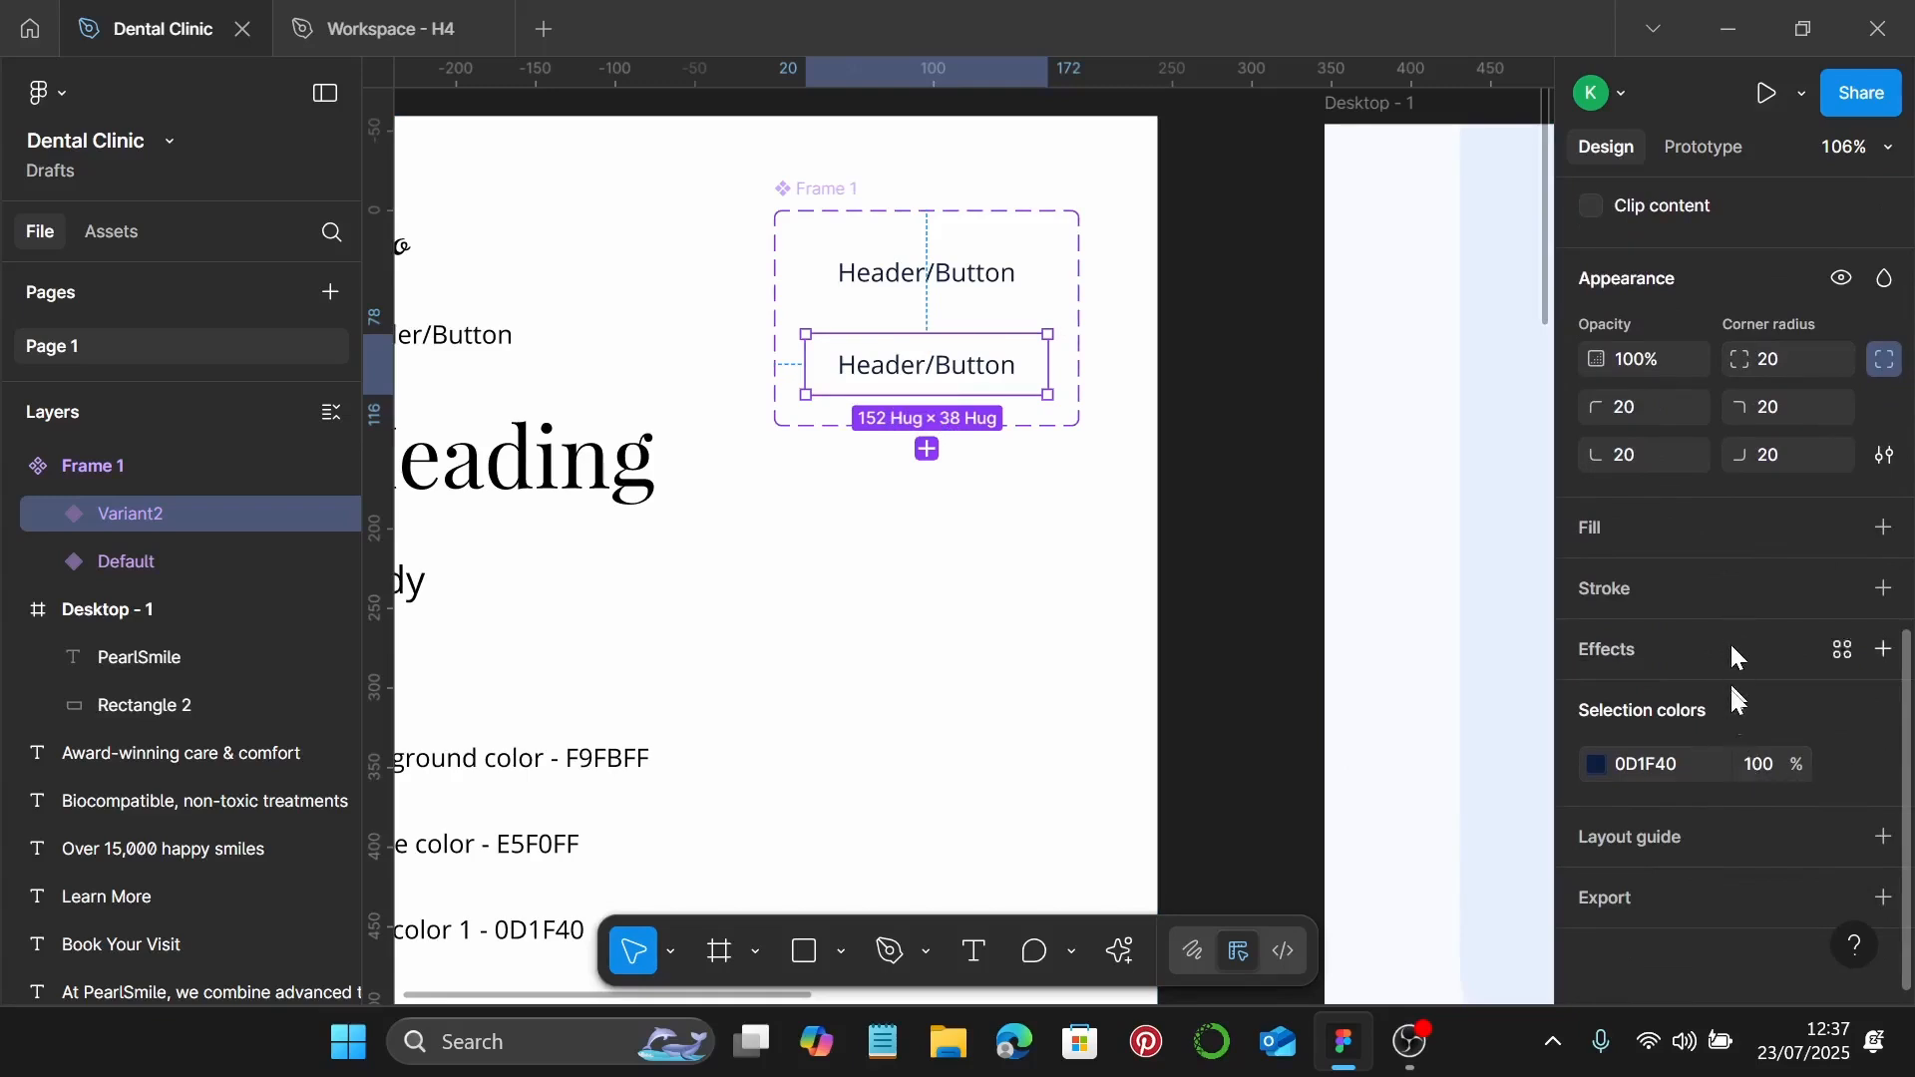
{"action": "scroll", "coordinate": [1903, 596], "scroll_direction": "up", "scroll_amount": 5}
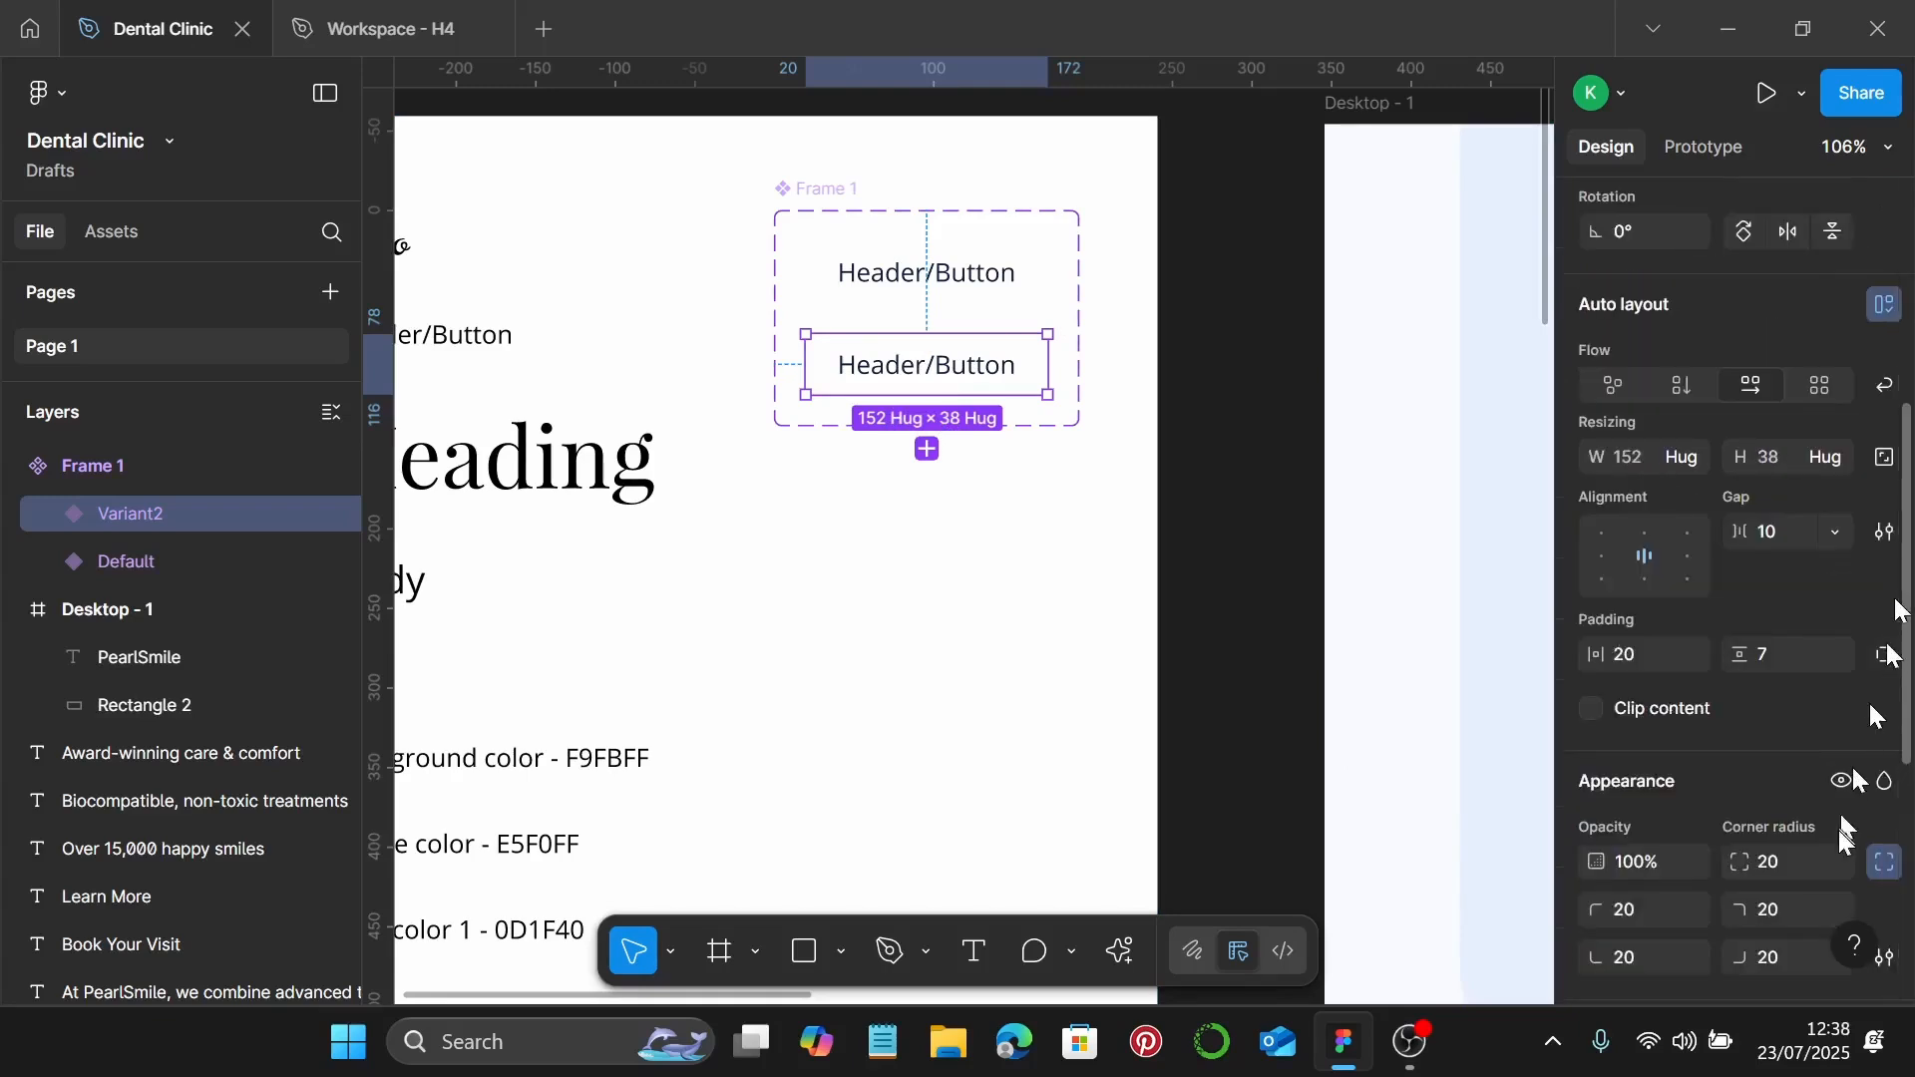
{"action": "scroll", "coordinate": [1838, 812], "scroll_direction": "down", "scroll_amount": 5}
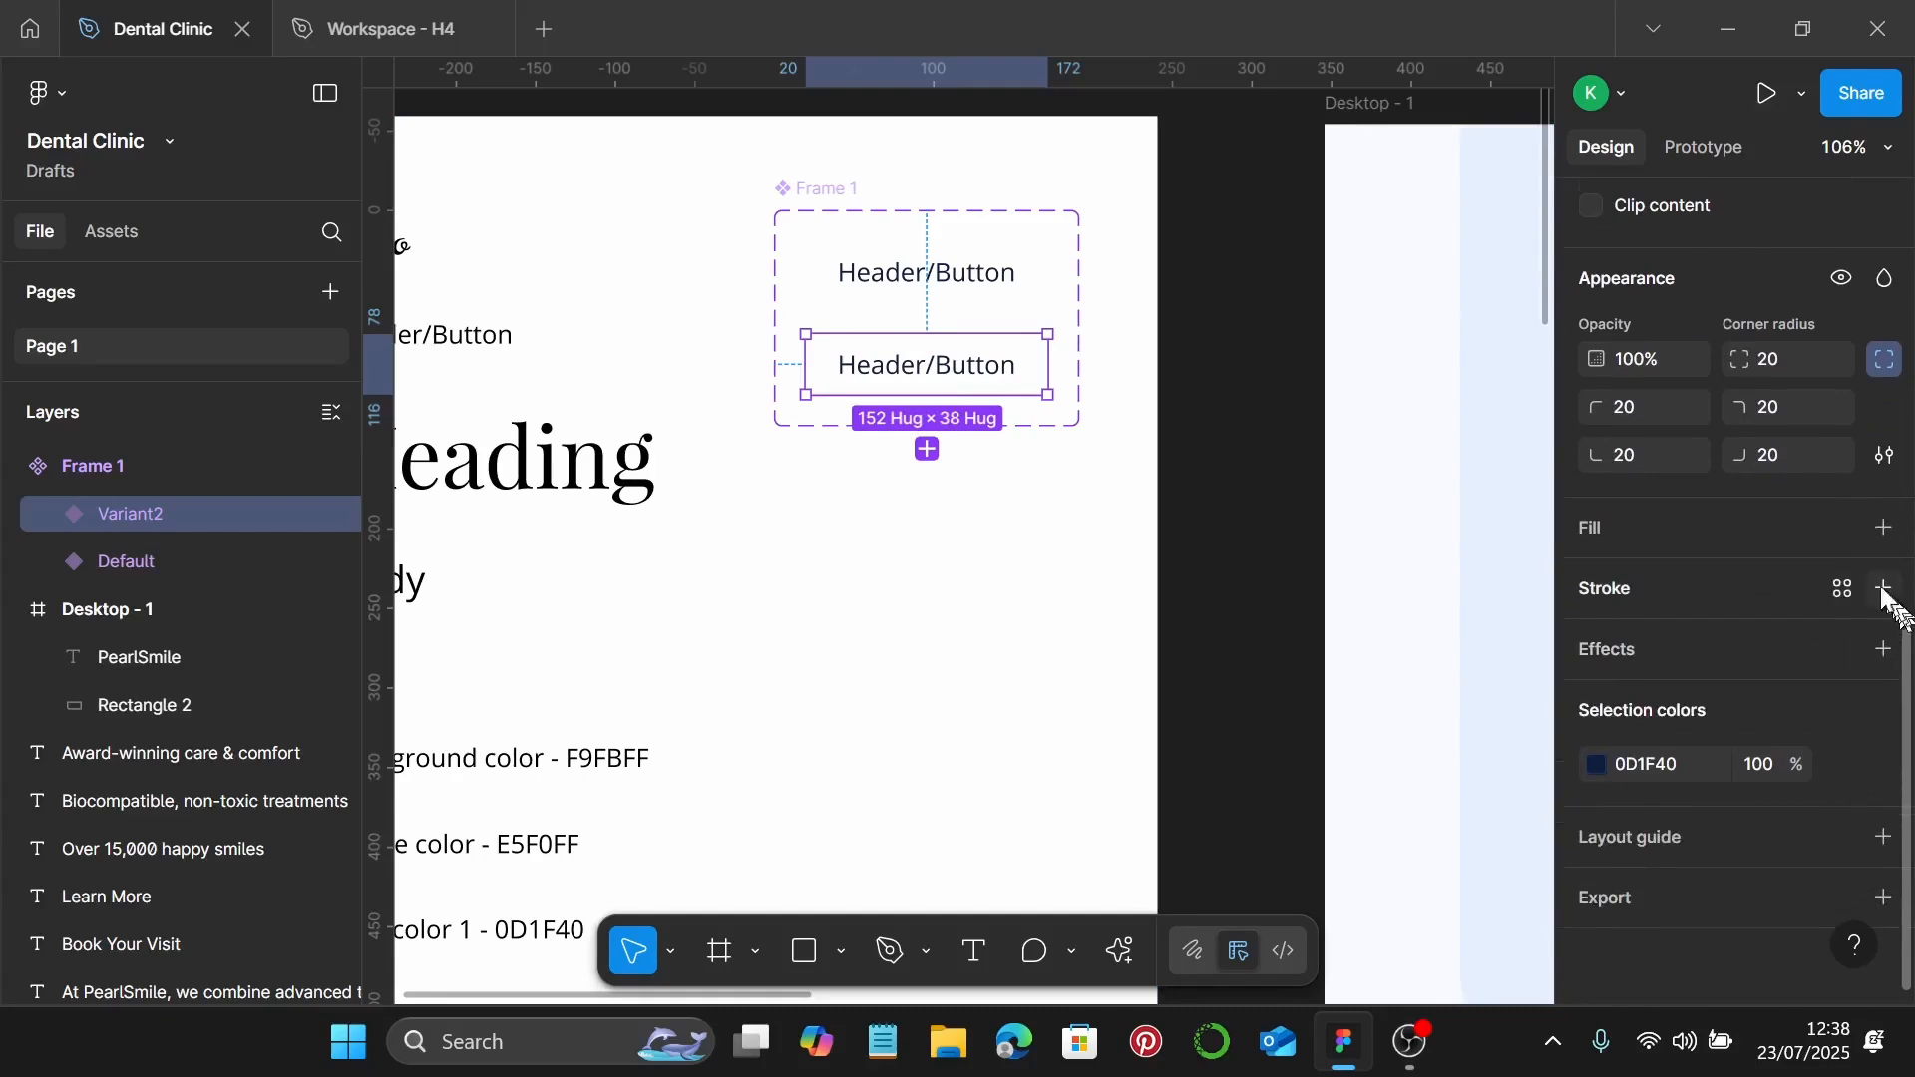
{"action": "left_click", "coordinate": [1887, 592]}
{"action": "scroll", "coordinate": [1719, 752], "scroll_direction": "down", "scroll_amount": 3}
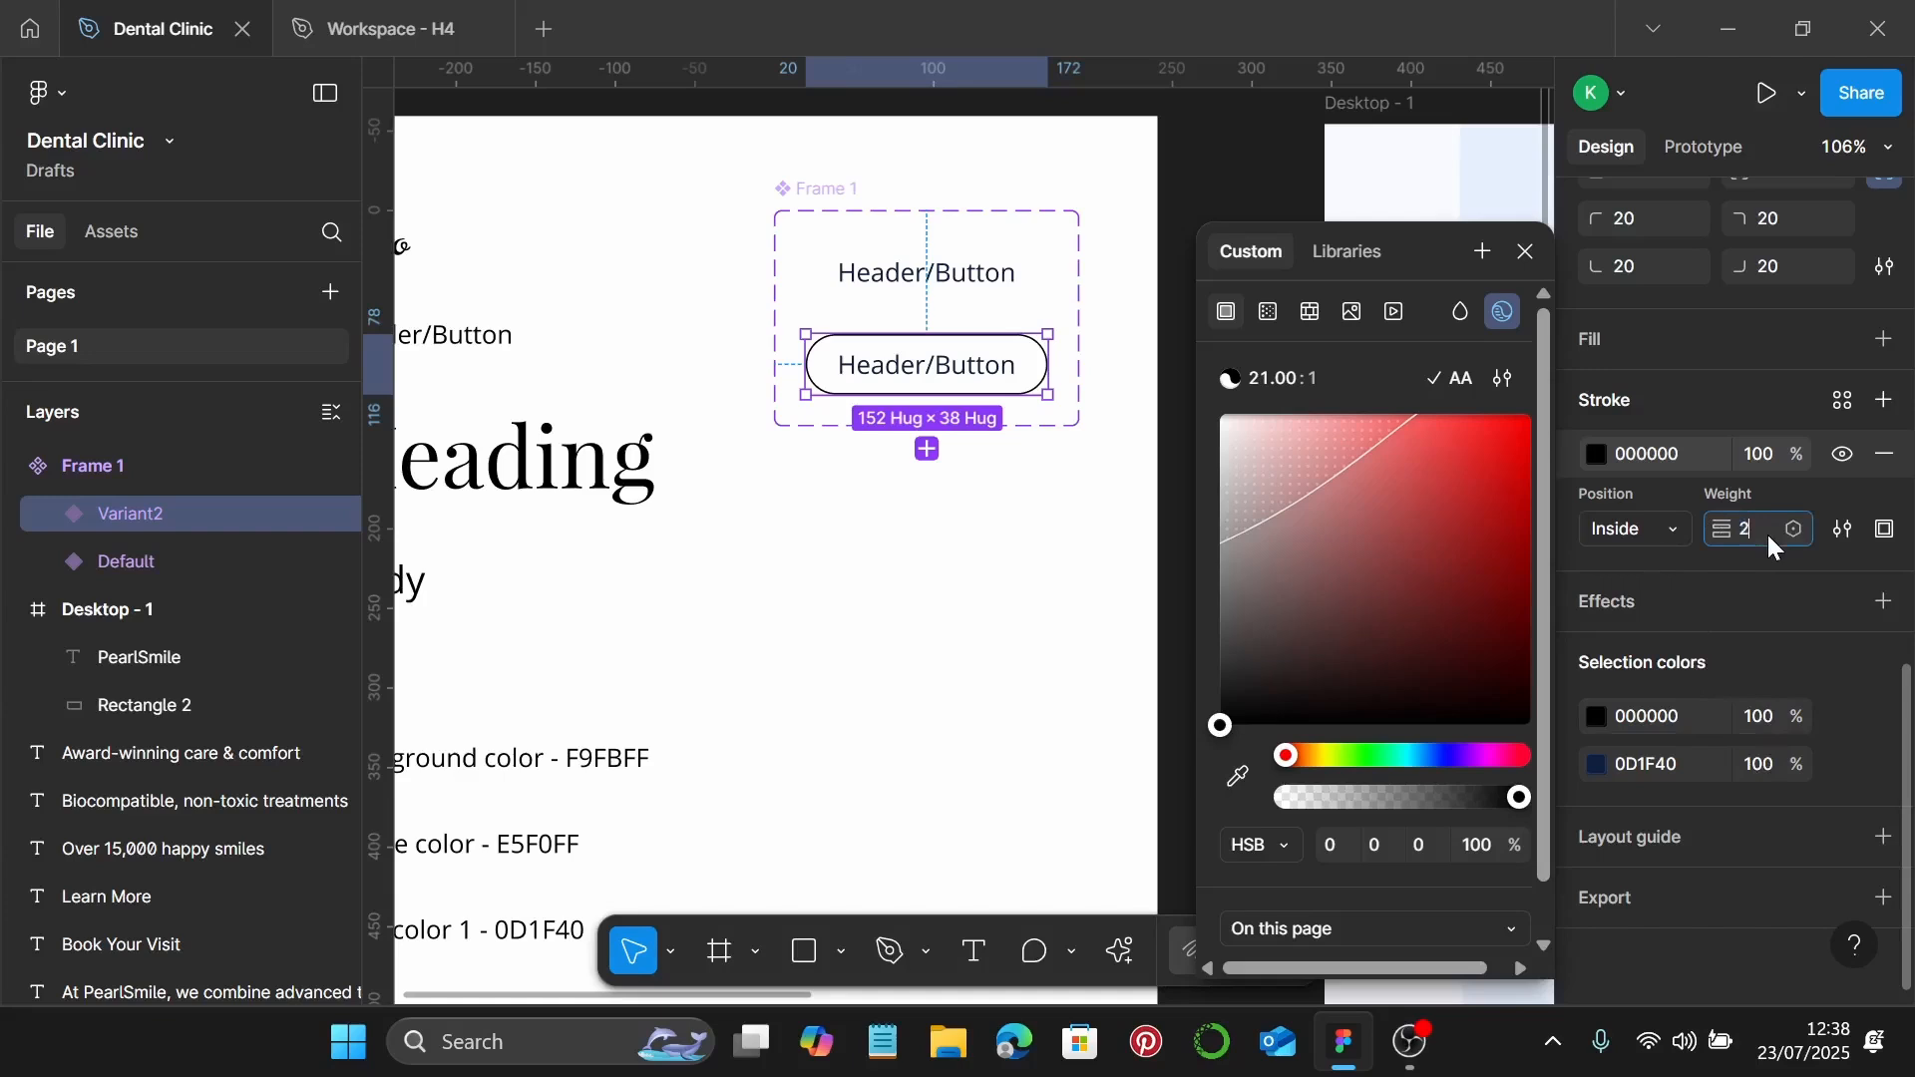
{"action": "type", "text": "2"}
{"action": "key", "text": "Return"}
{"action": "left_click", "coordinate": [1533, 252]}
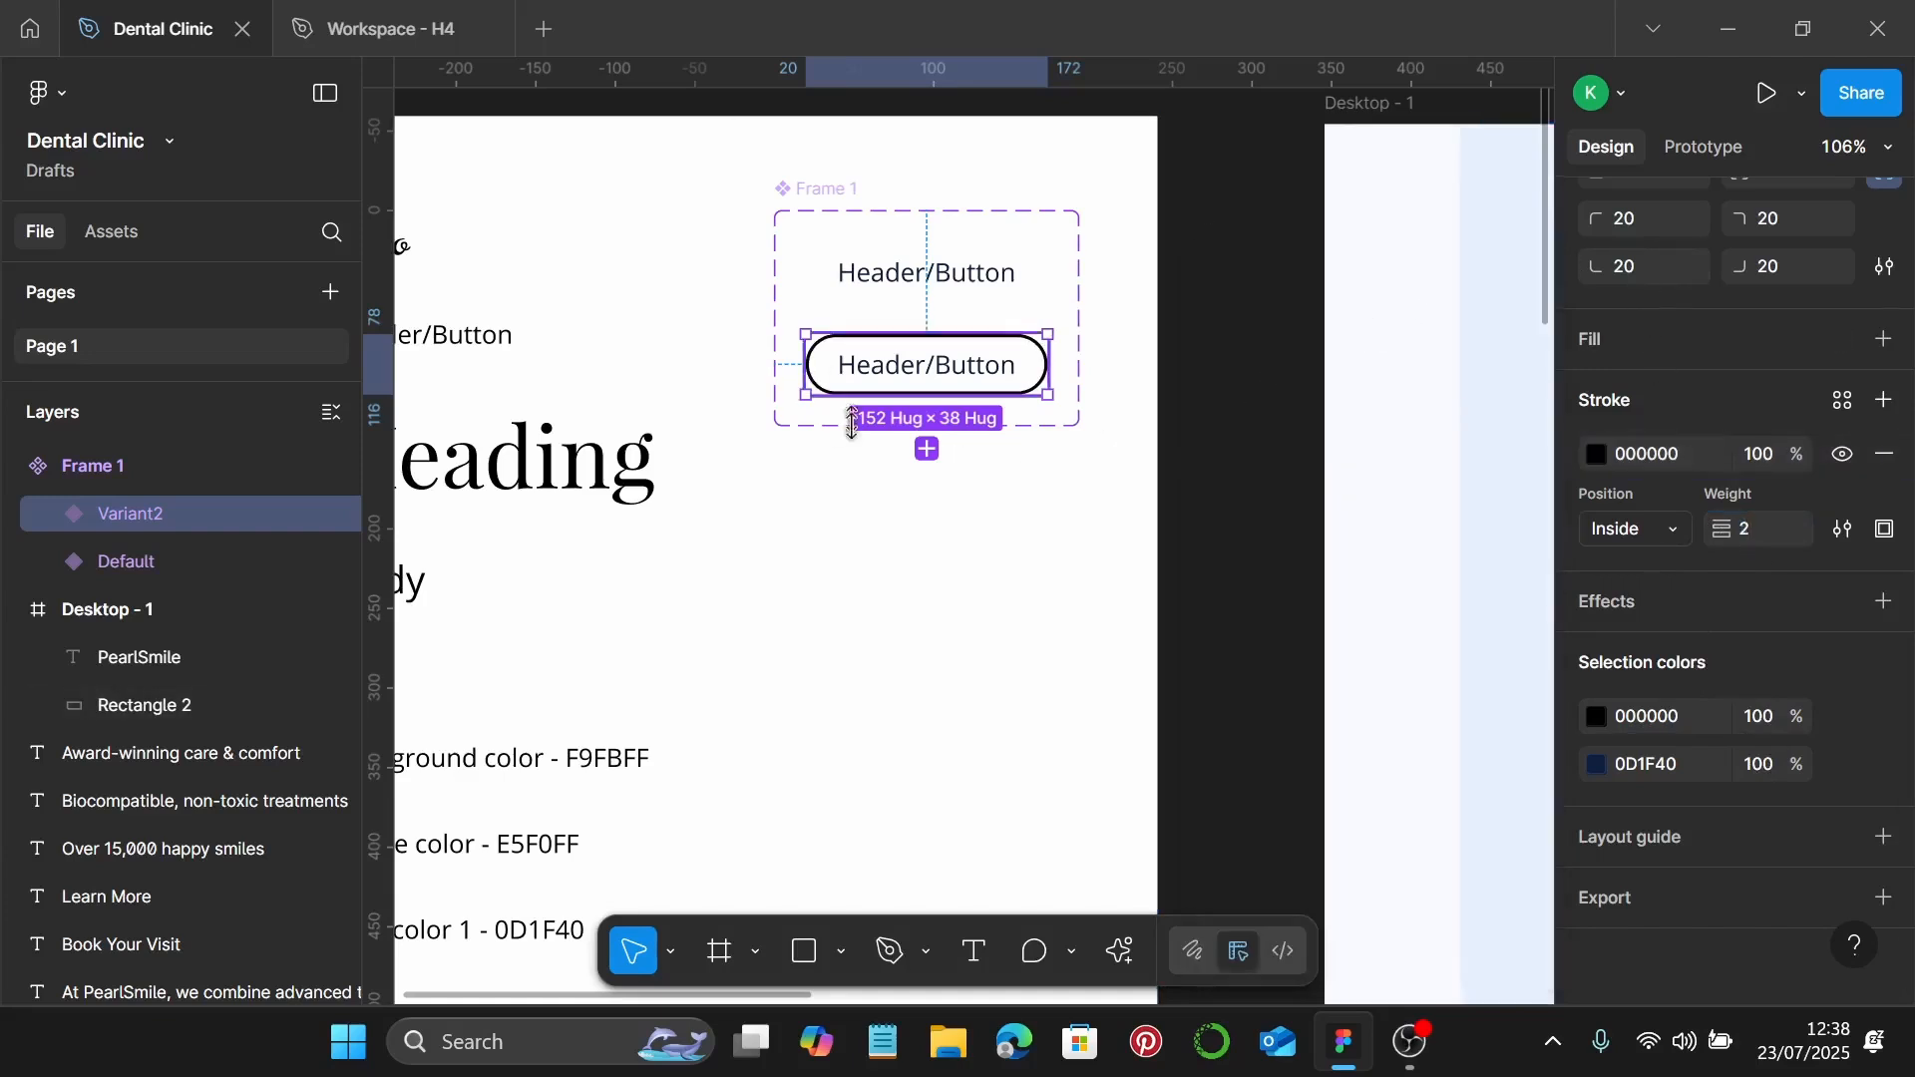
Step: Change the second variant's stroke color to 0D1F40, matching its text
{"action": "left_click", "coordinate": [856, 496]}
{"action": "left_click", "coordinate": [975, 361]}
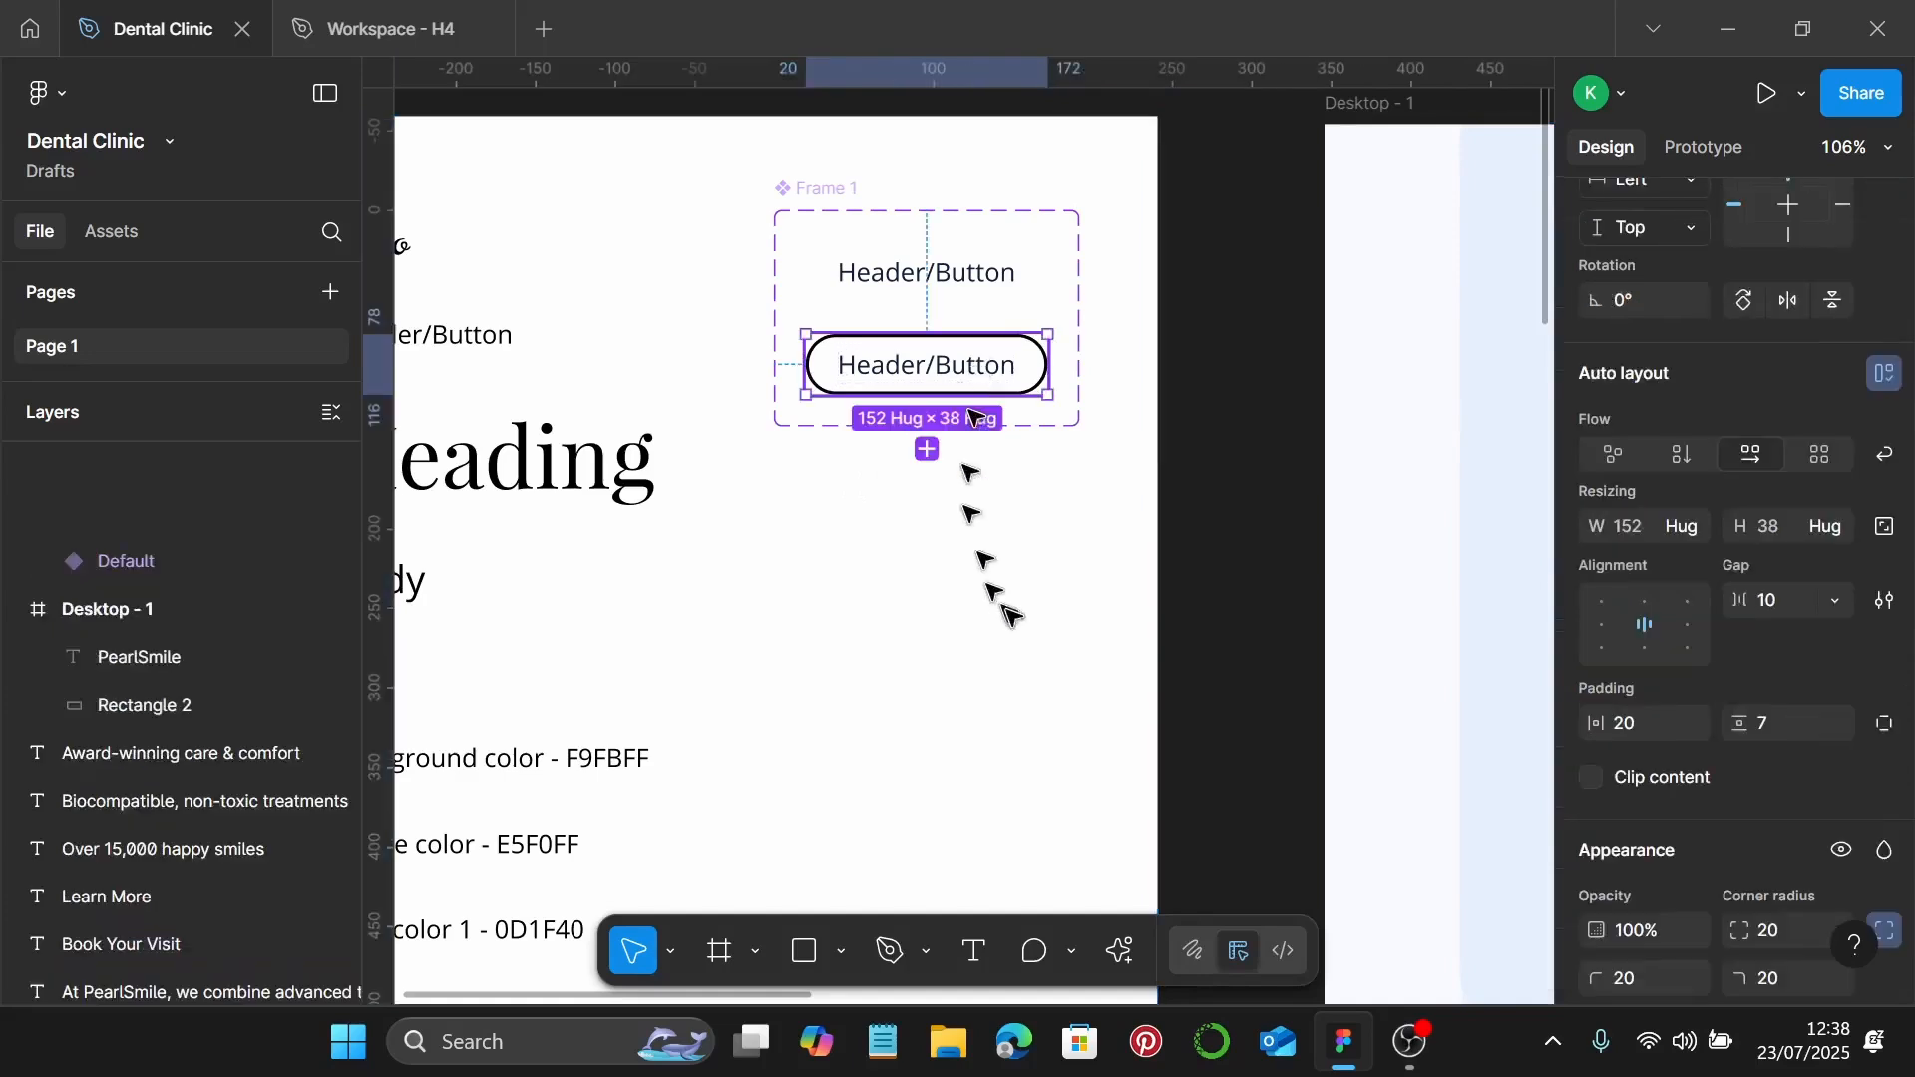
{"action": "scroll", "coordinate": [1673, 704], "scroll_direction": "down", "scroll_amount": 5}
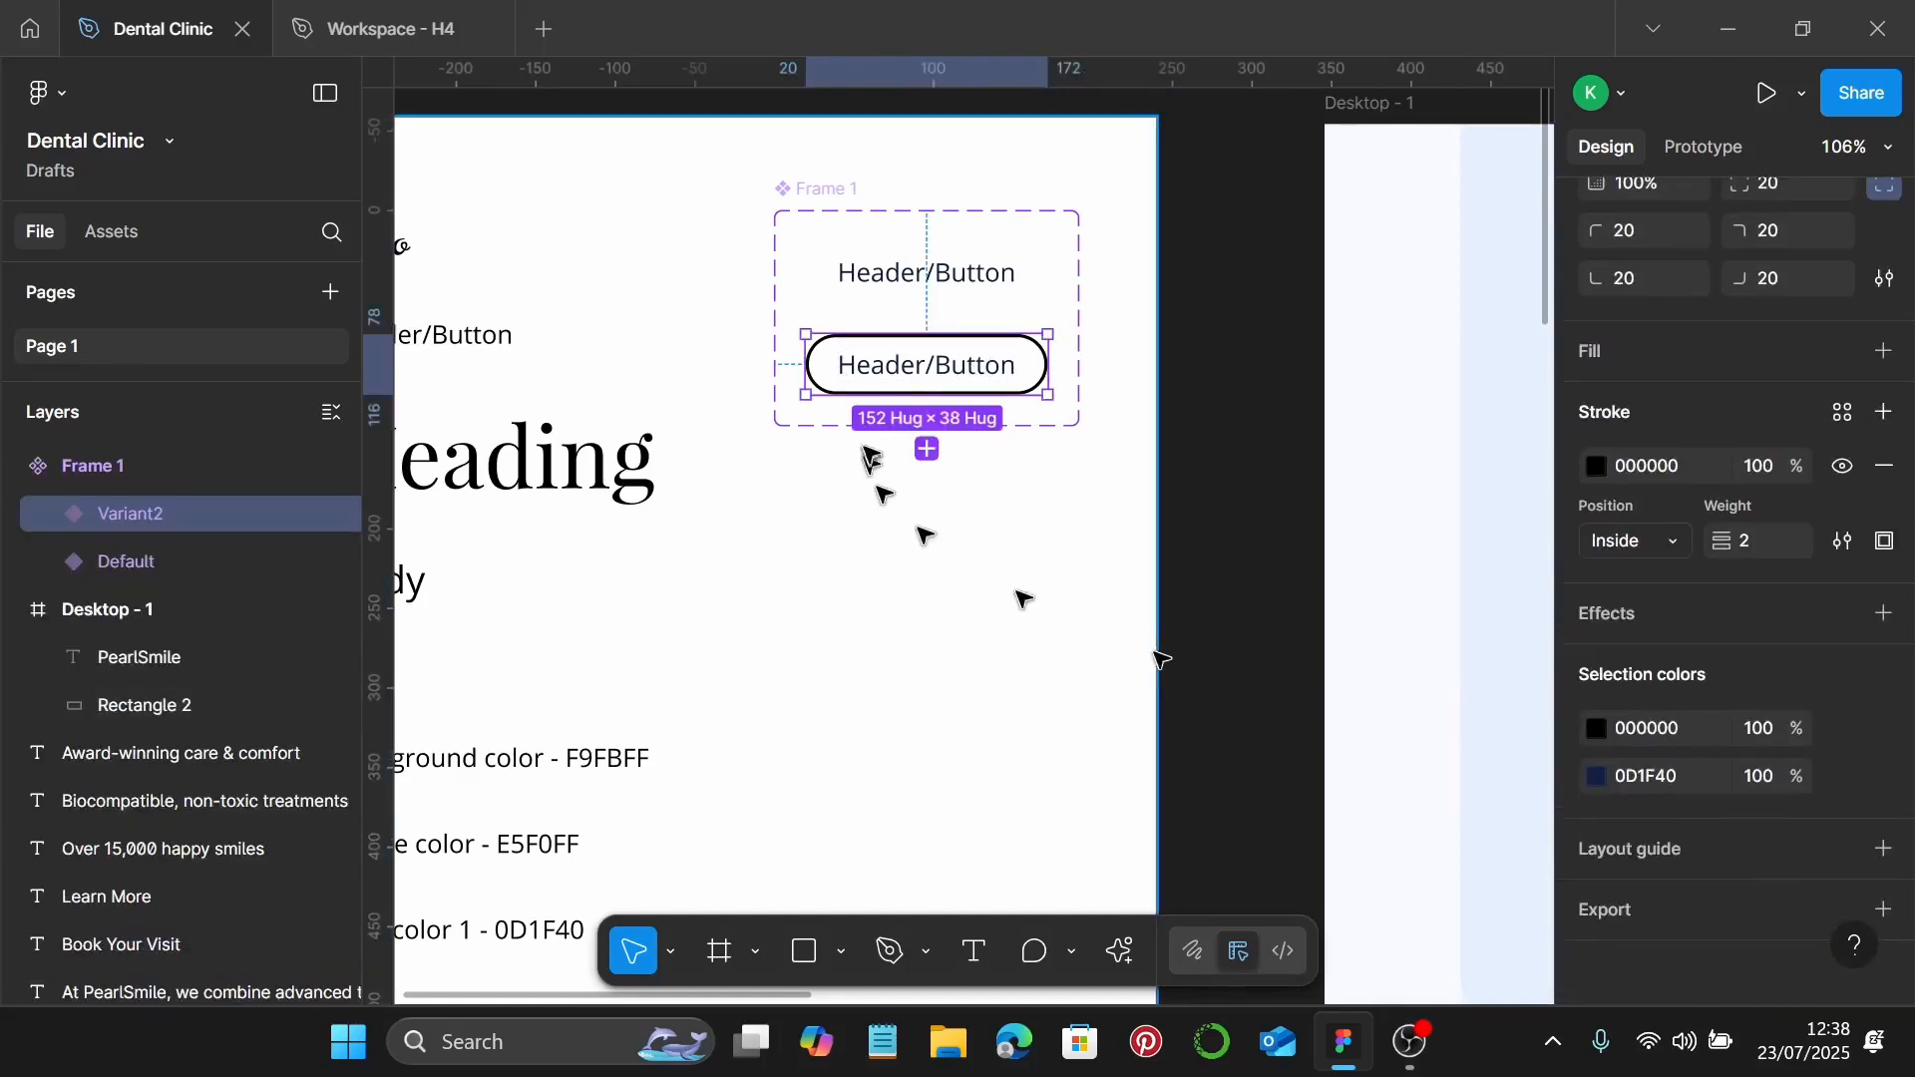
{"action": "left_click", "coordinate": [1646, 779]}
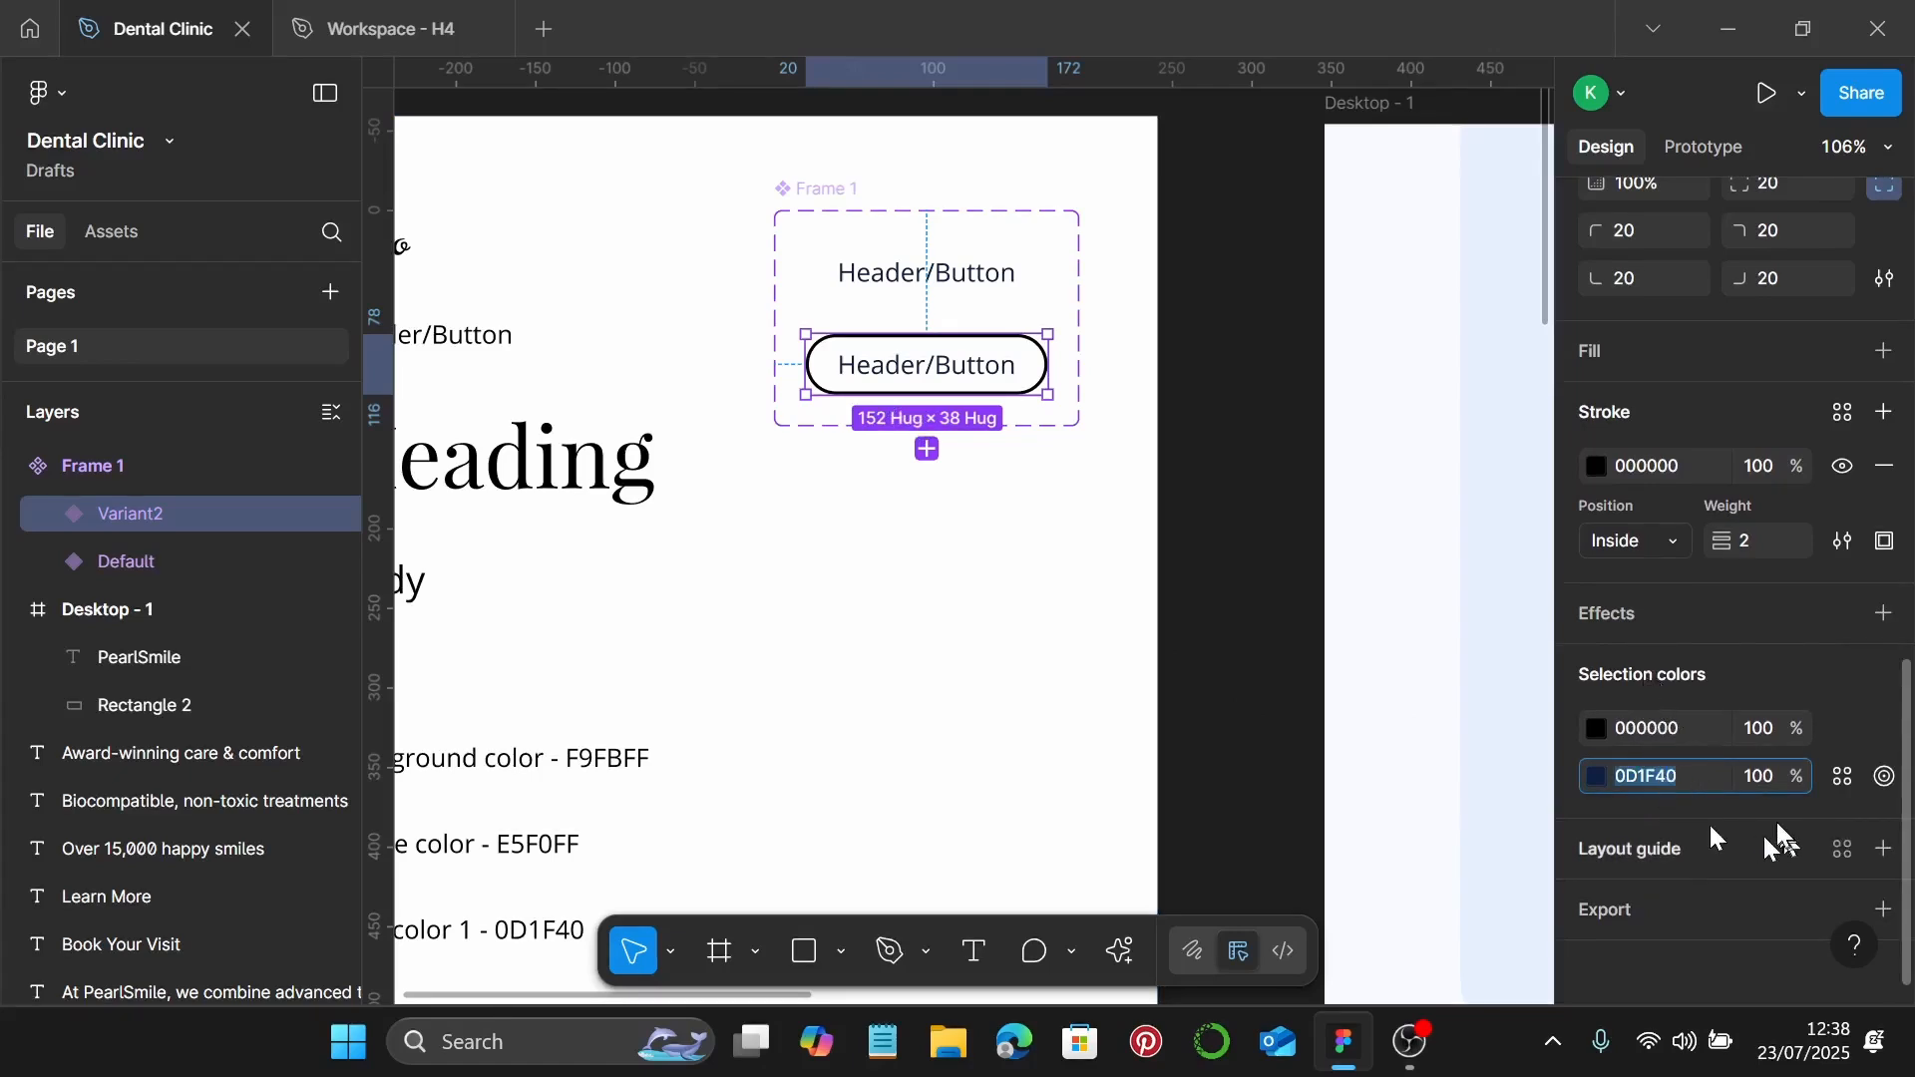
{"action": "left_click", "coordinate": [1679, 730]}
{"action": "type", "text": "0D1F40"}
{"action": "key", "text": "Return"}
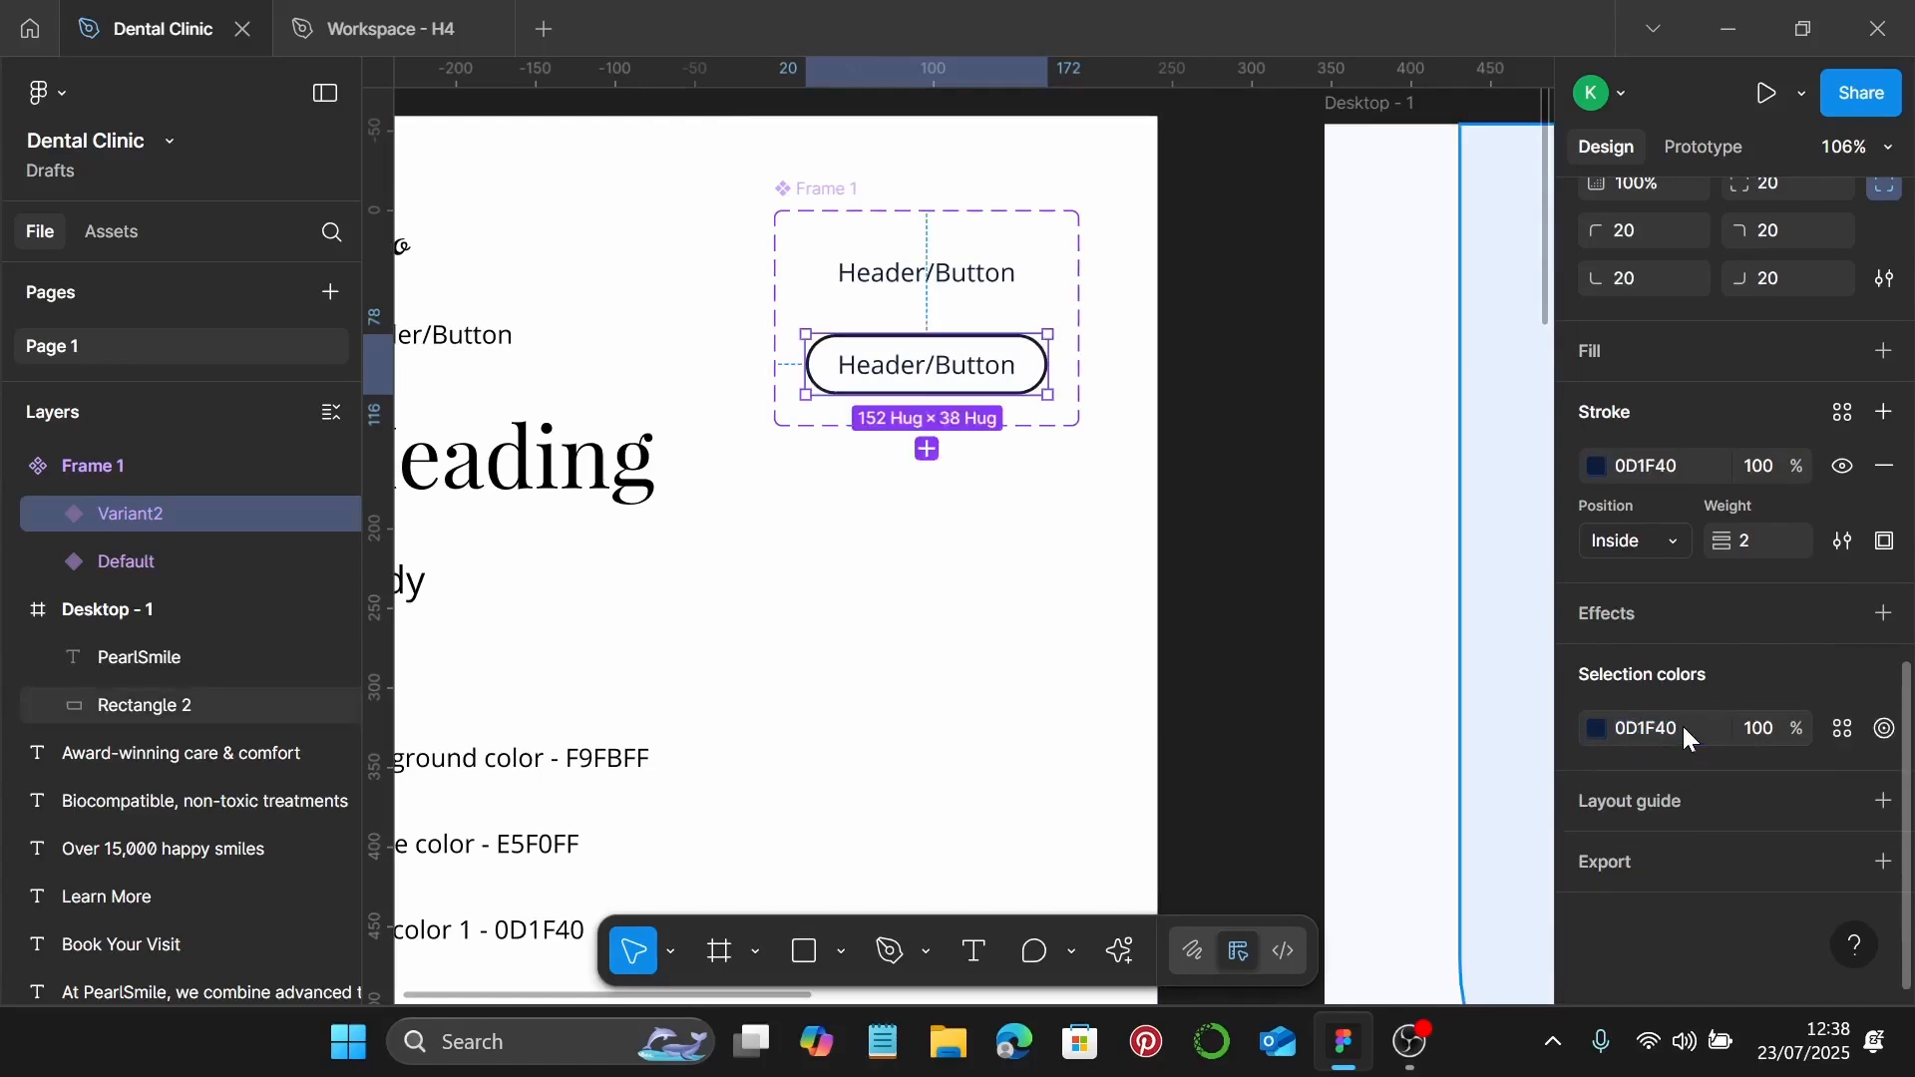
Step: Add a third variant to the Header/Button component and remove its stroke
{"action": "left_click", "coordinate": [924, 477]}
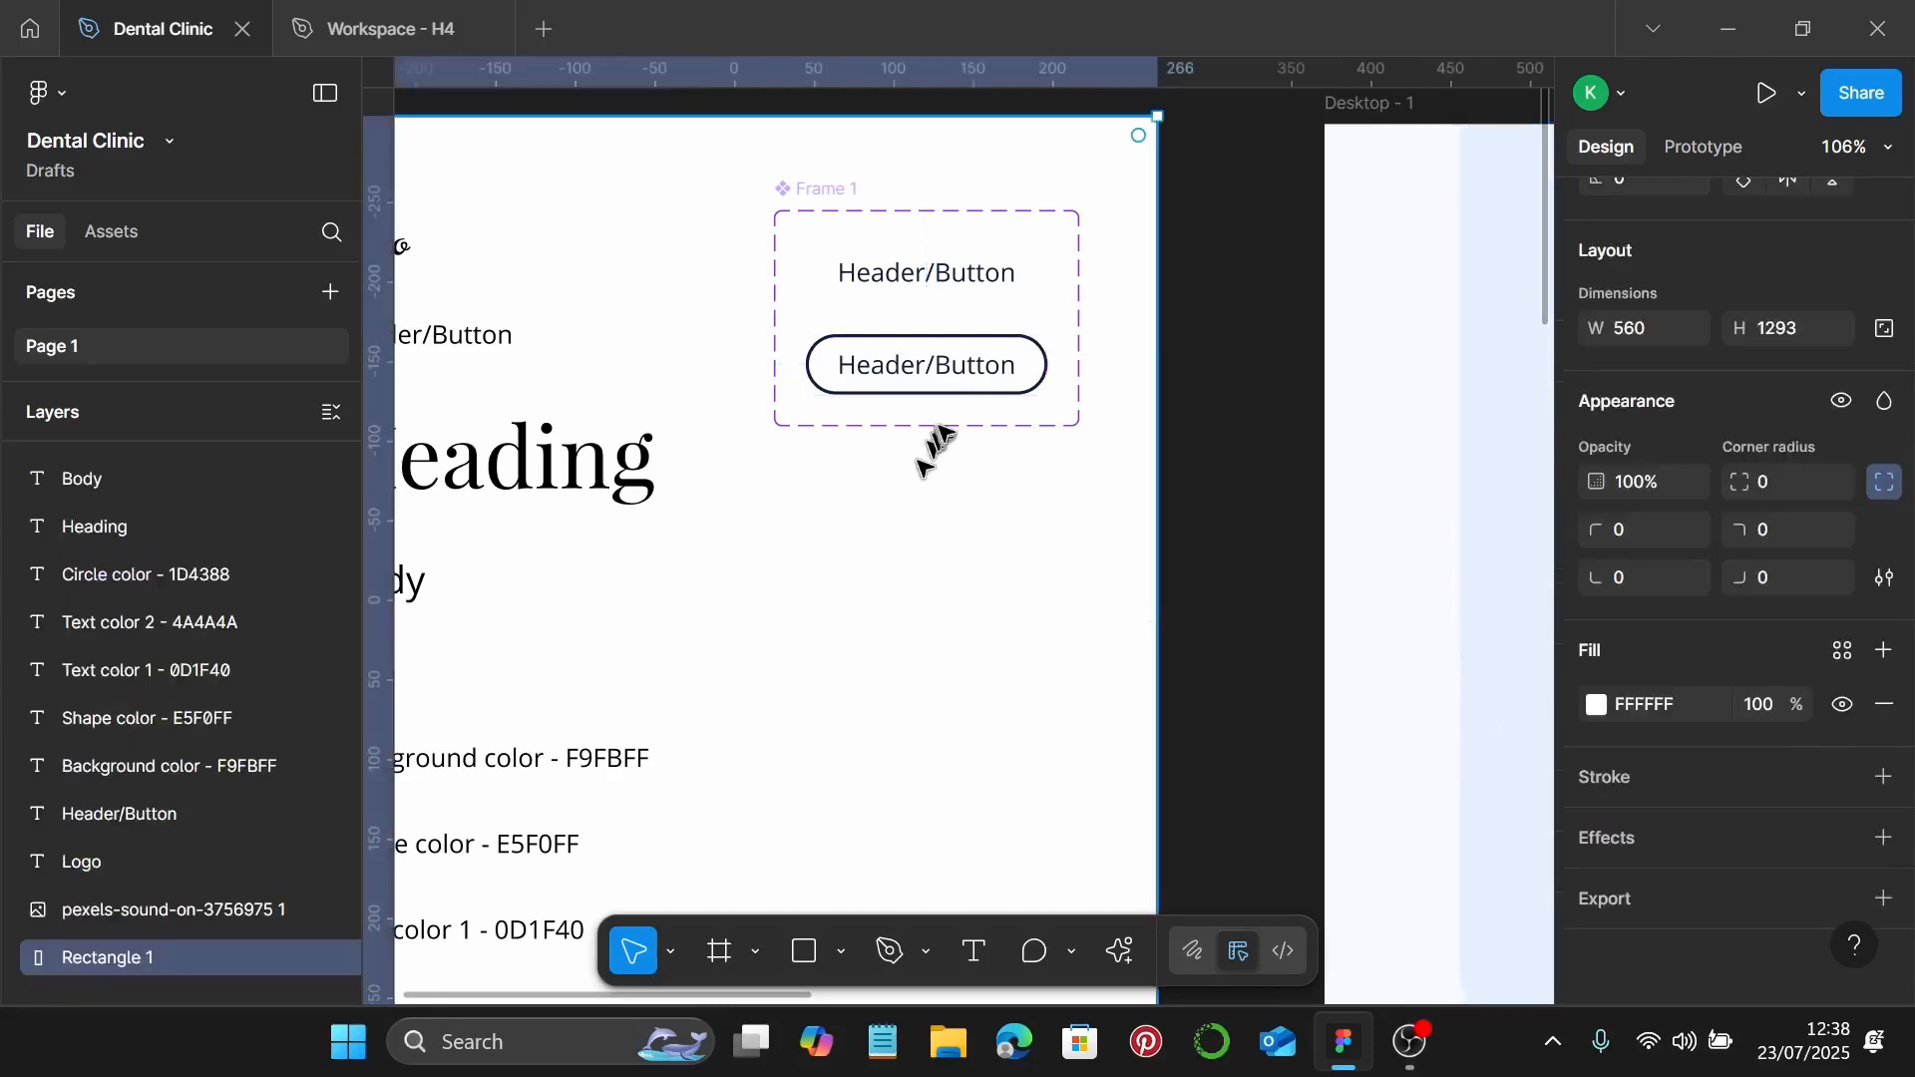
{"action": "left_click", "coordinate": [938, 394]}
{"action": "left_click", "coordinate": [926, 451]}
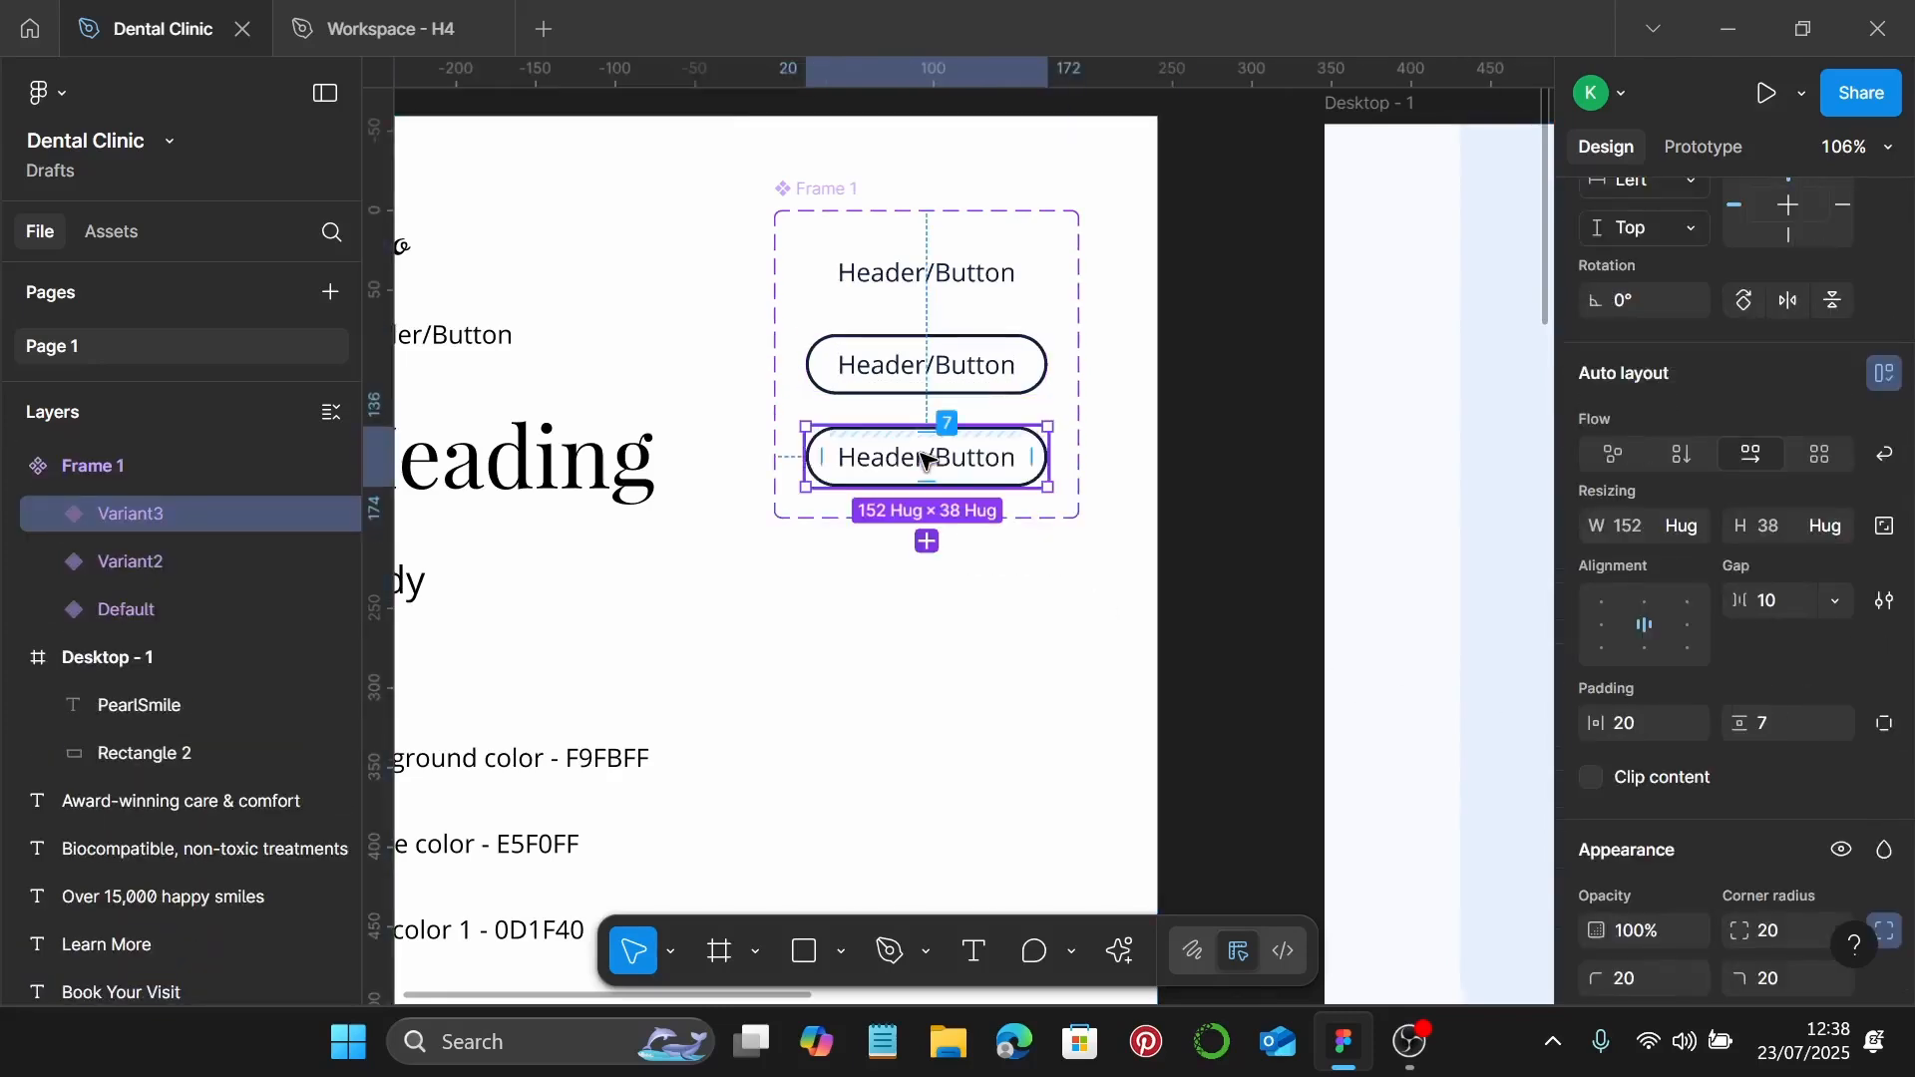
{"action": "scroll", "coordinate": [1696, 778], "scroll_direction": "down", "scroll_amount": 7}
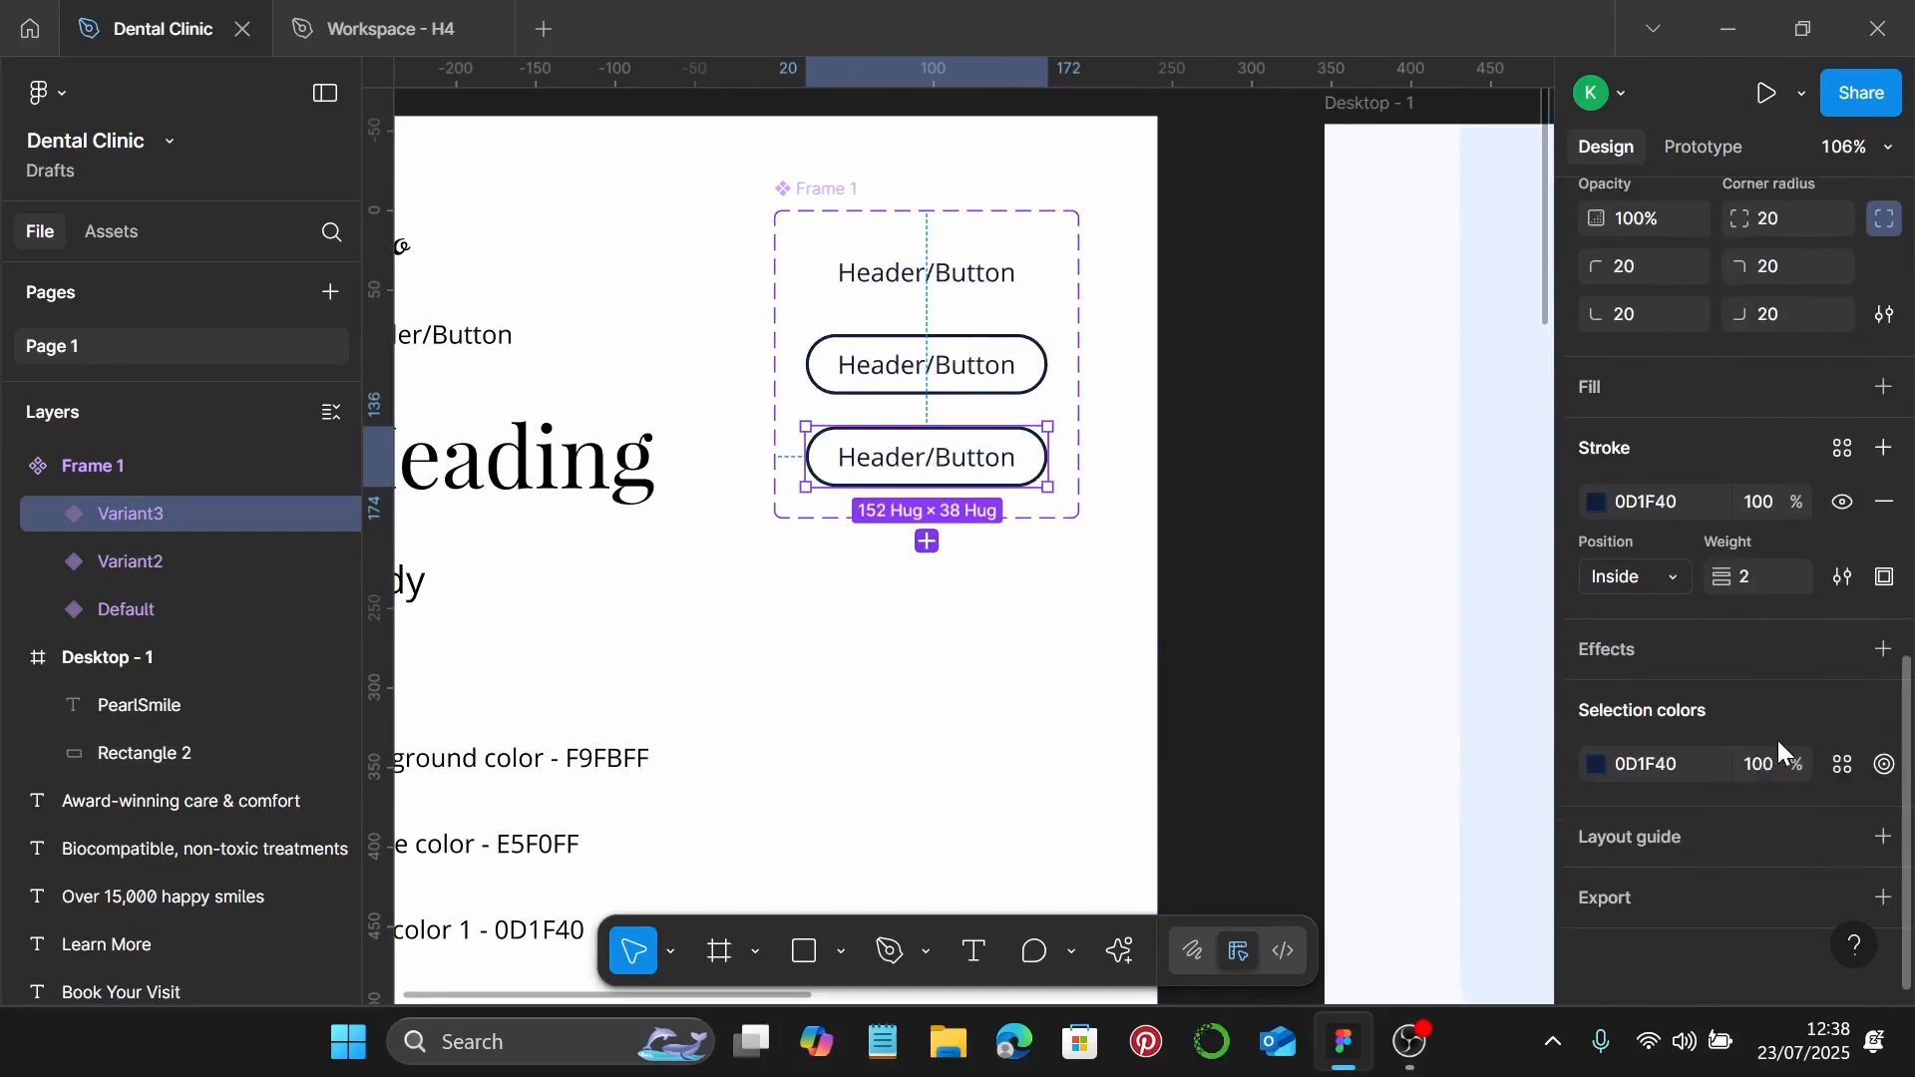
{"action": "left_click", "coordinate": [1885, 502]}
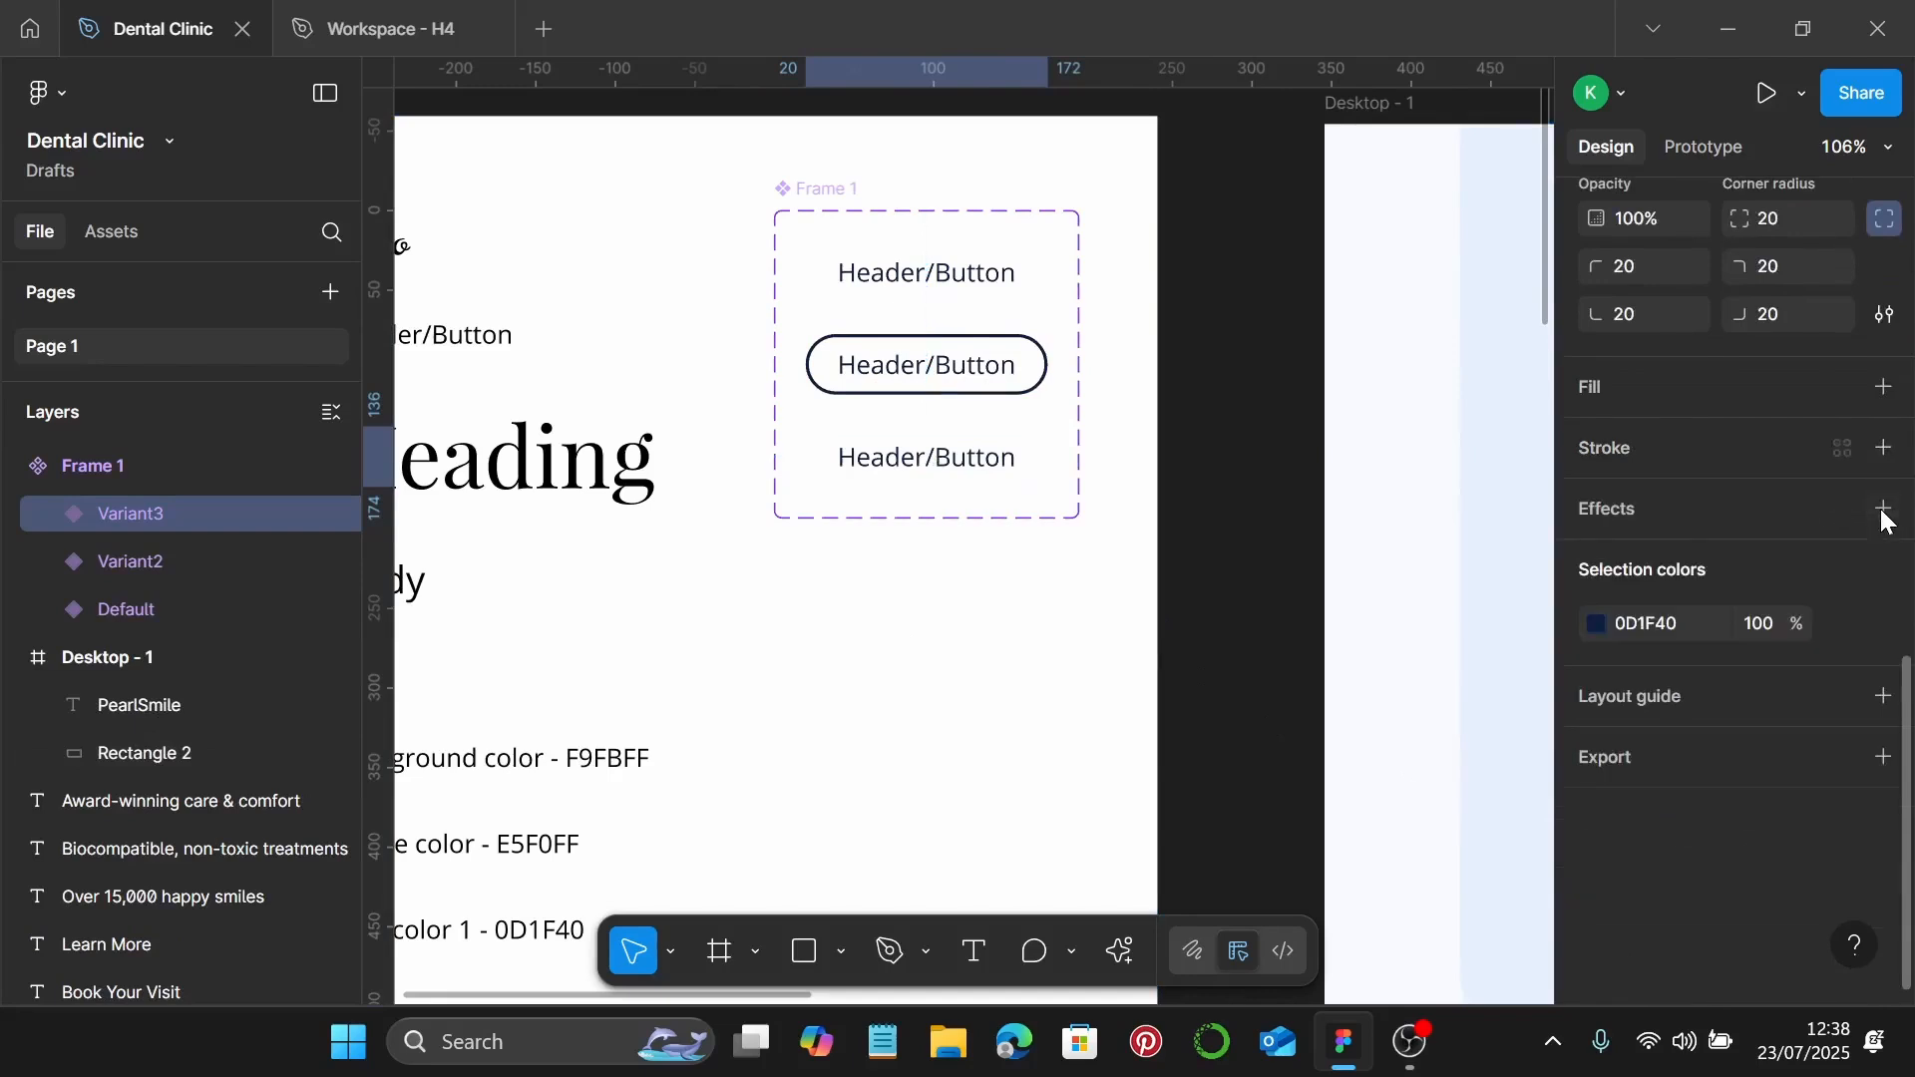
Step: Give the third Header/Button variant a background fill of 0D1F40
{"action": "left_click", "coordinate": [1885, 387]}
{"action": "left_click", "coordinate": [1672, 451]}
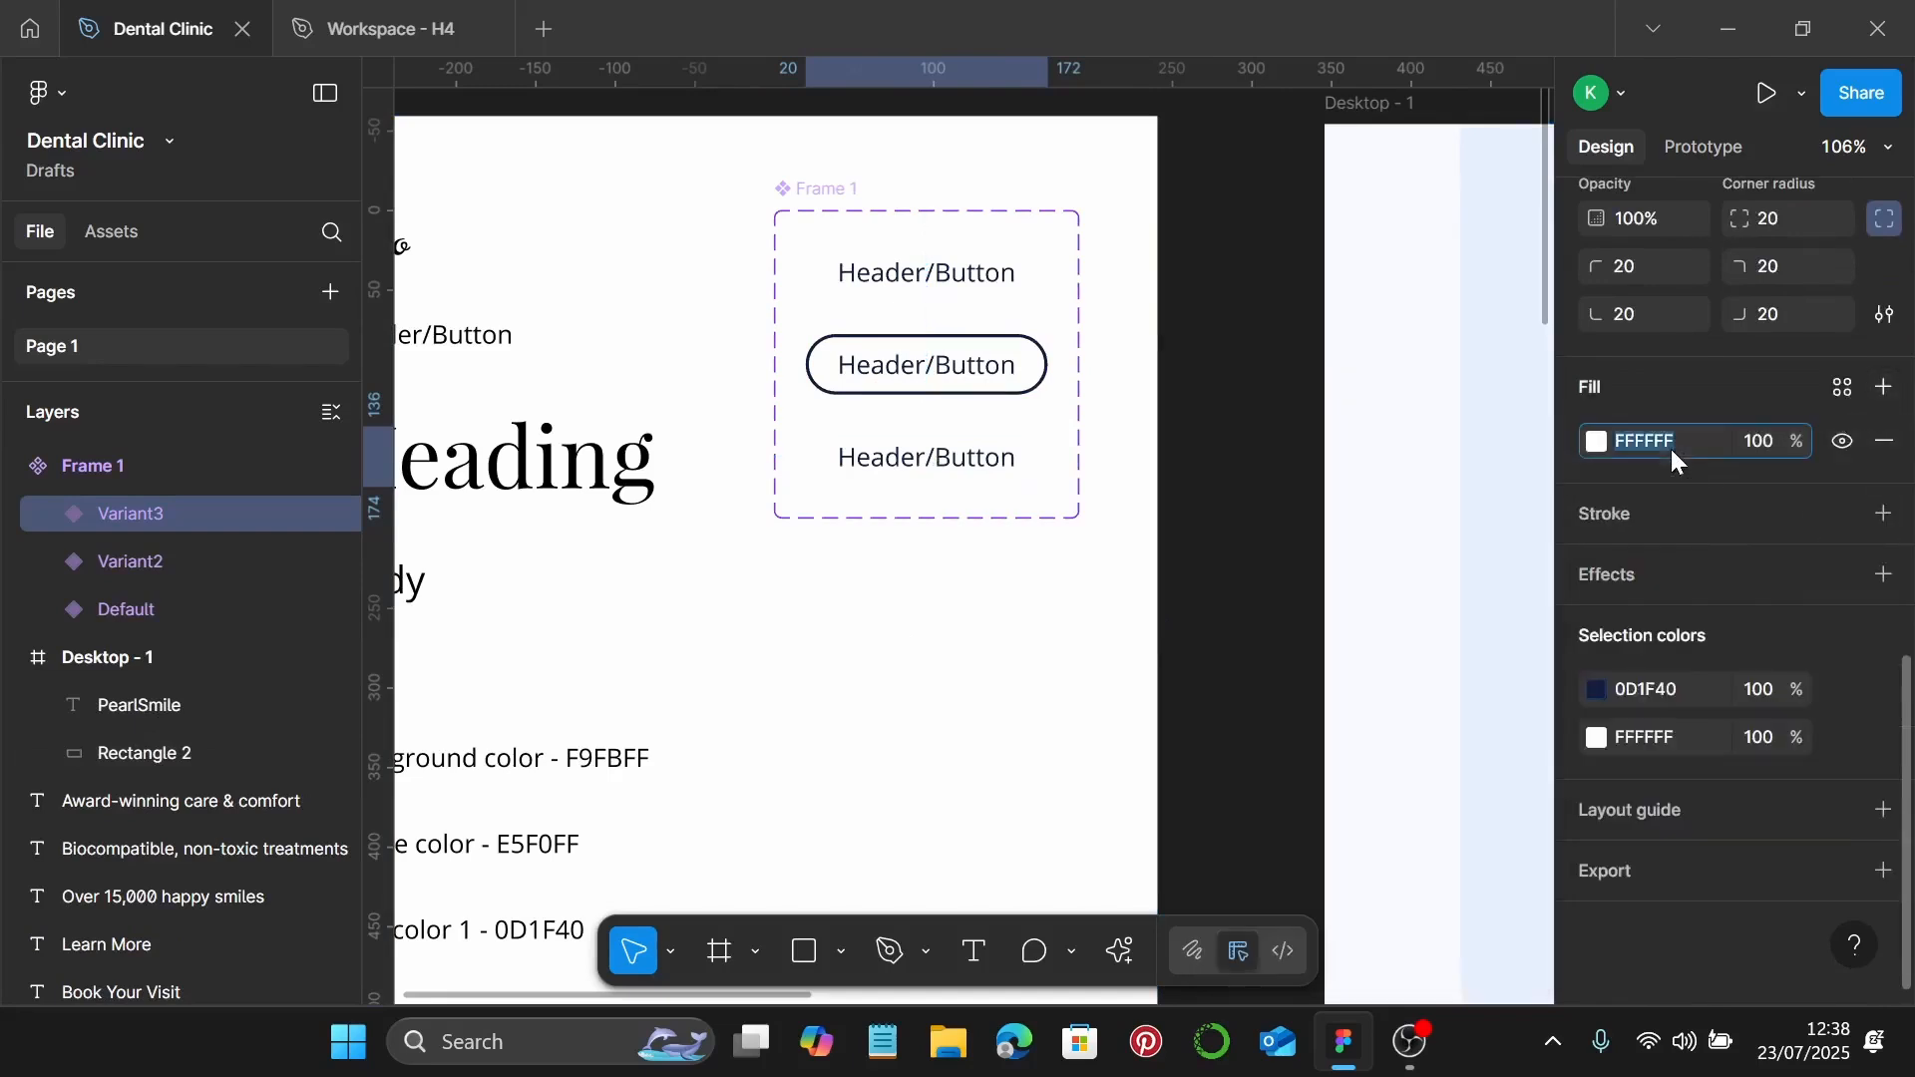
{"action": "type", "text": "0D1F40"}
{"action": "key", "text": "Return"}
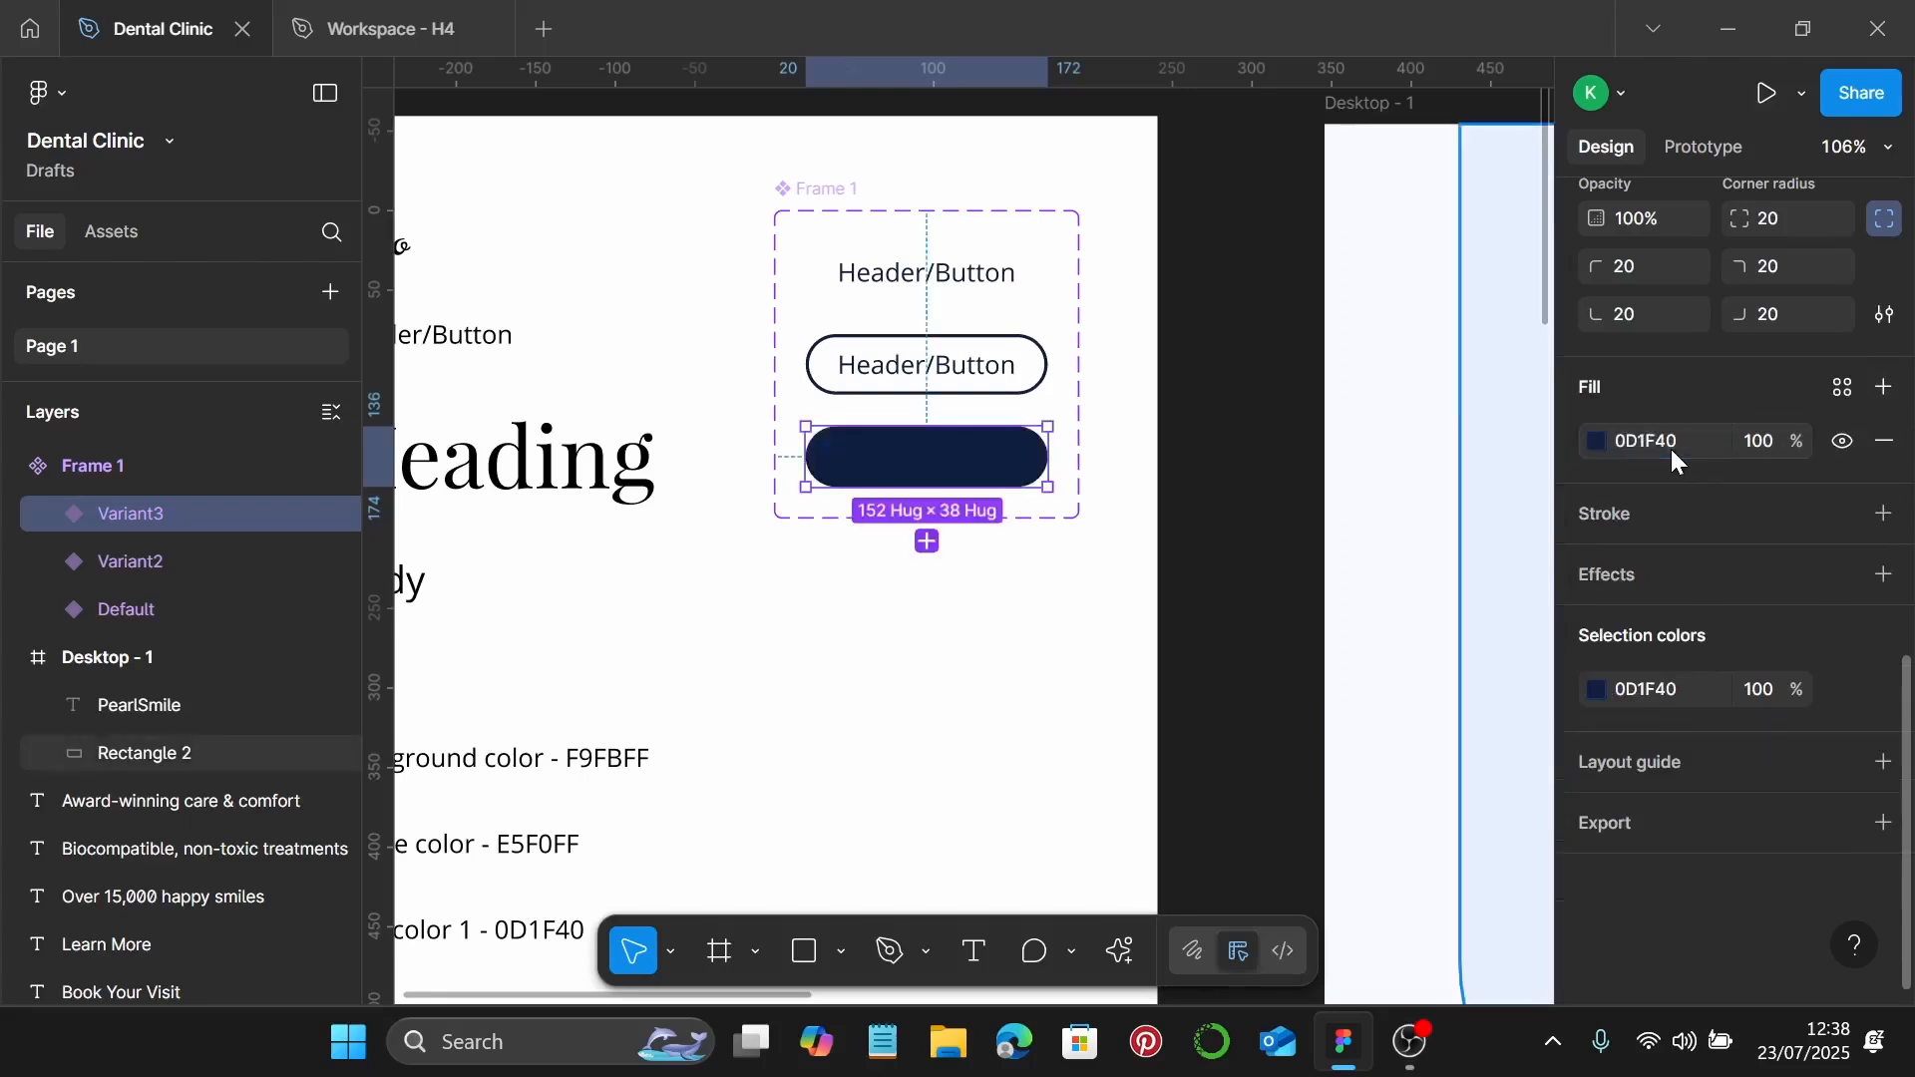
Step: Copy the background color code F9FBFF from the style sheet and apply it as the third variant's text fill
{"action": "scroll", "coordinate": [872, 564], "scroll_direction": "left", "scroll_amount": 2}
{"action": "scroll", "coordinate": [872, 565], "scroll_direction": "down", "scroll_amount": 3}
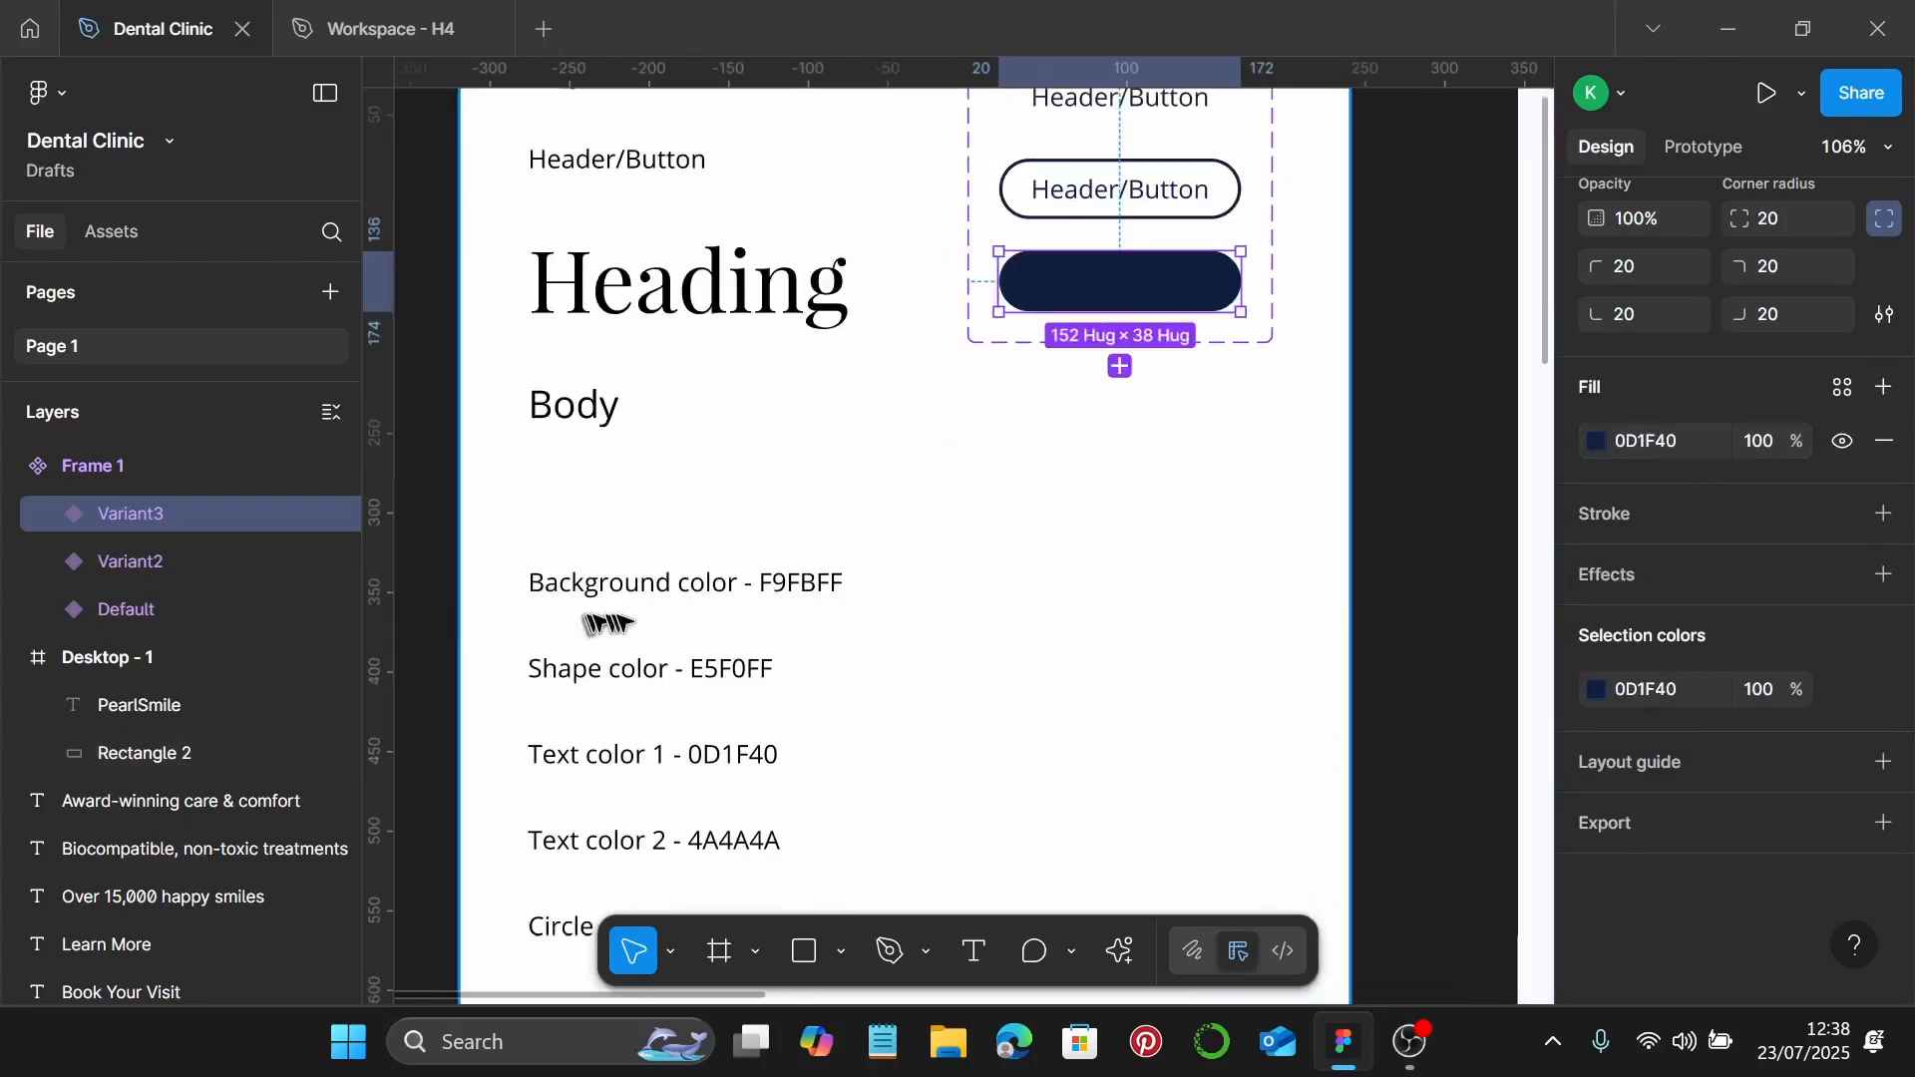
{"action": "left_click", "coordinate": [798, 500]}
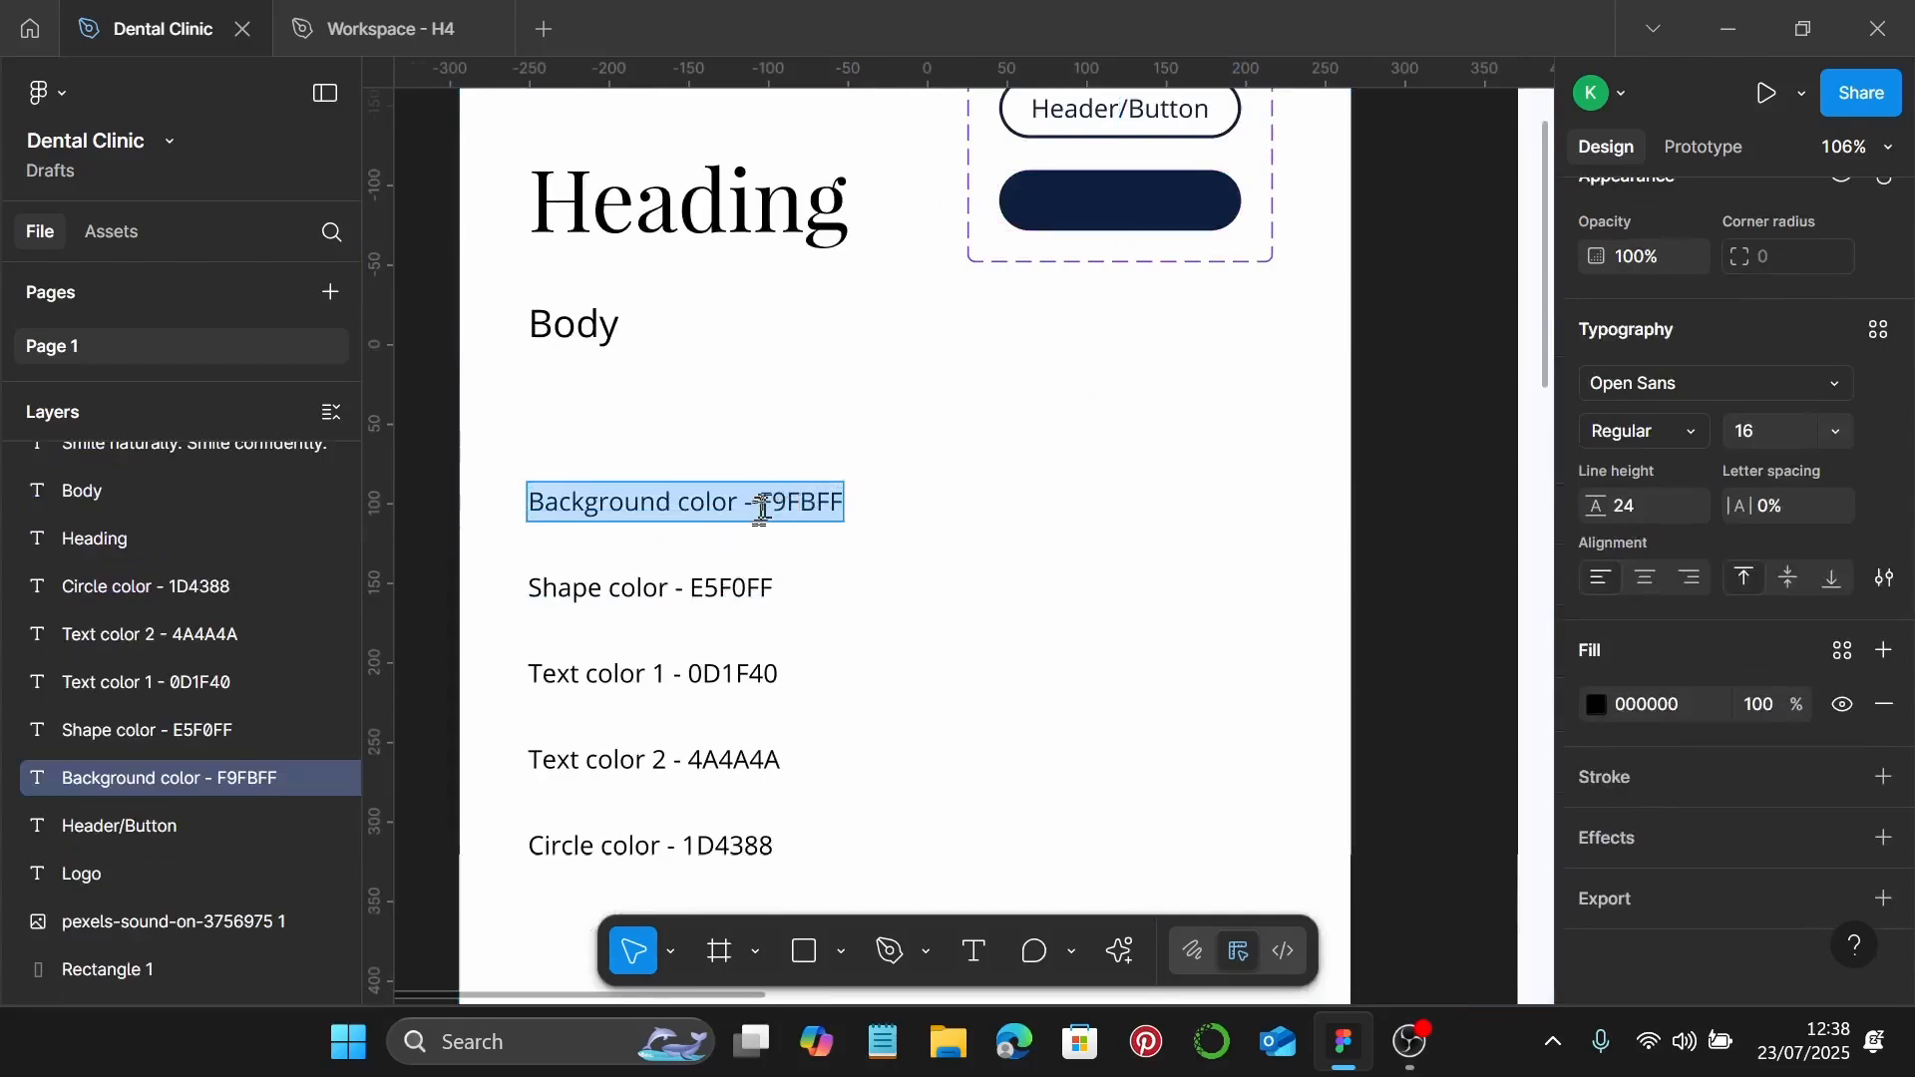
{"action": "left_click_drag", "start_coordinate": [760, 502], "coordinate": [859, 500]}
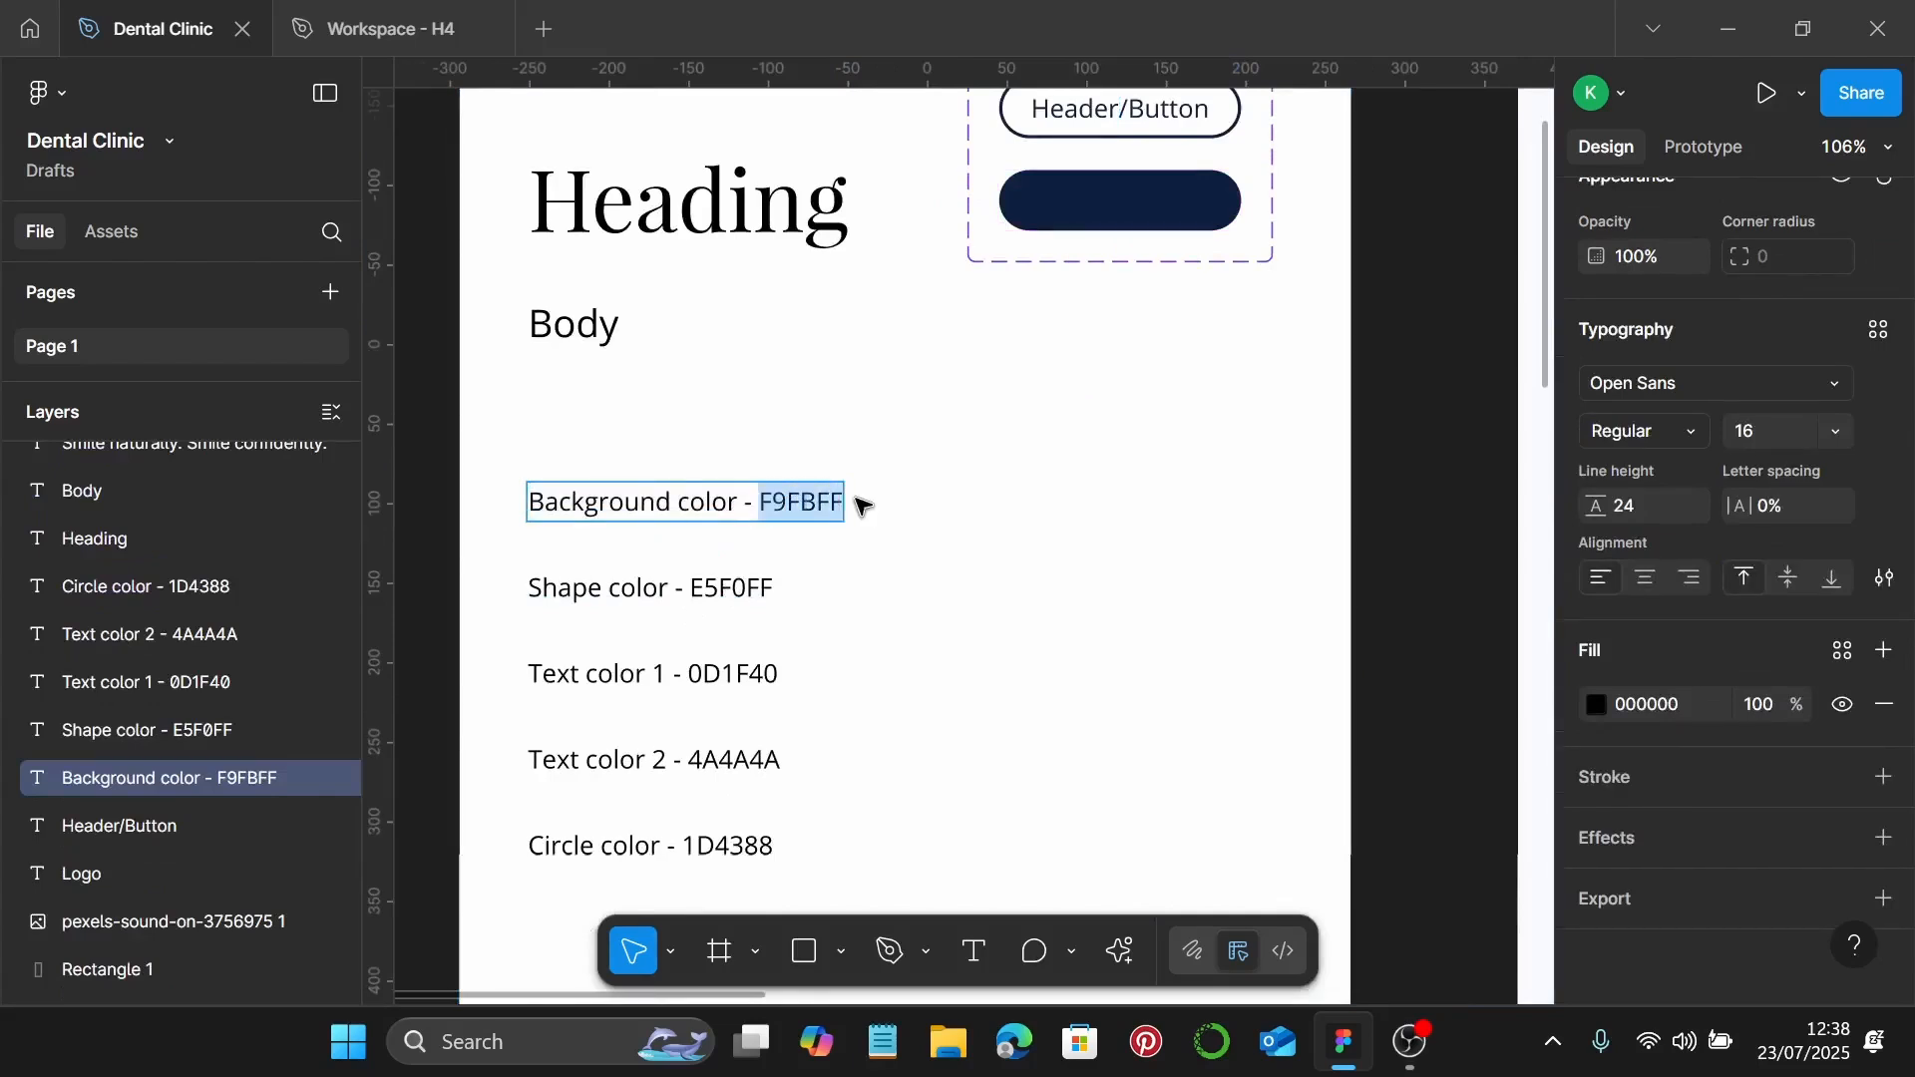
{"action": "left_click", "coordinate": [1141, 192]}
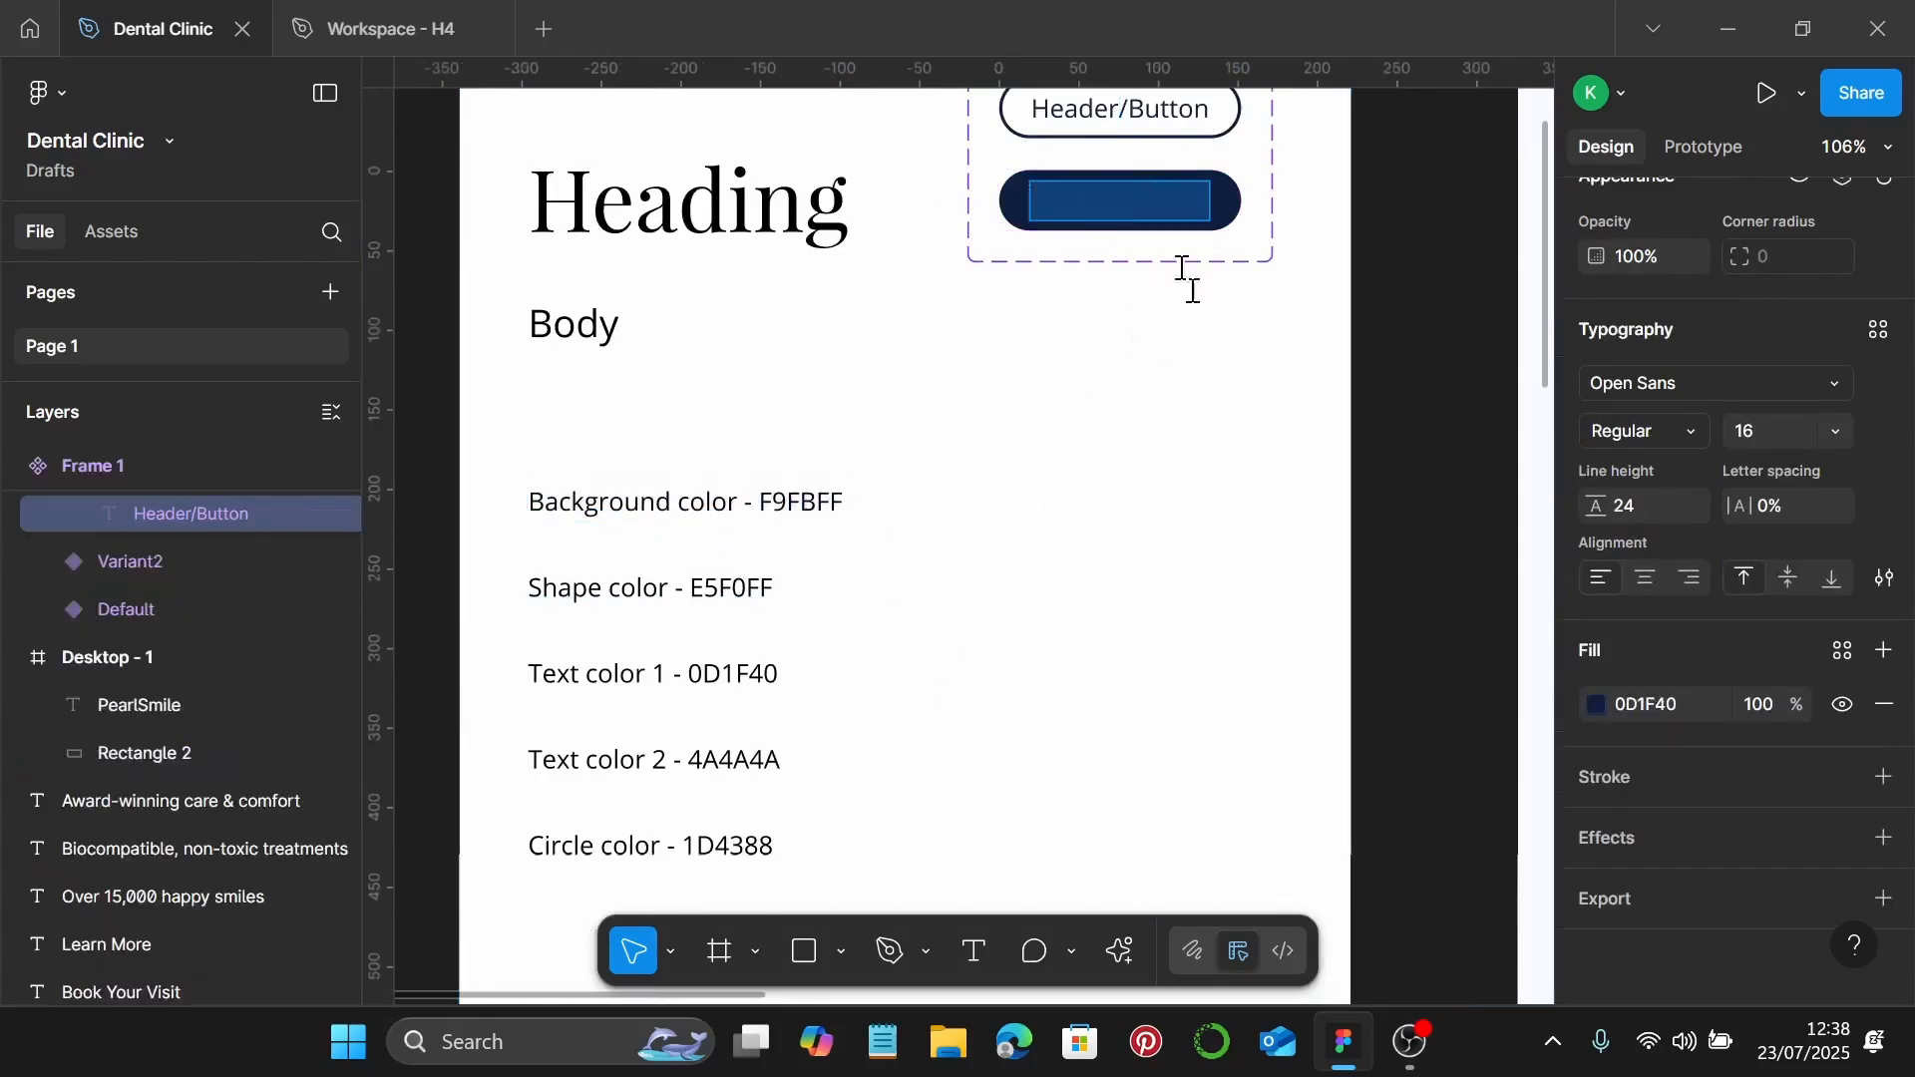
{"action": "left_click", "coordinate": [1682, 705]}
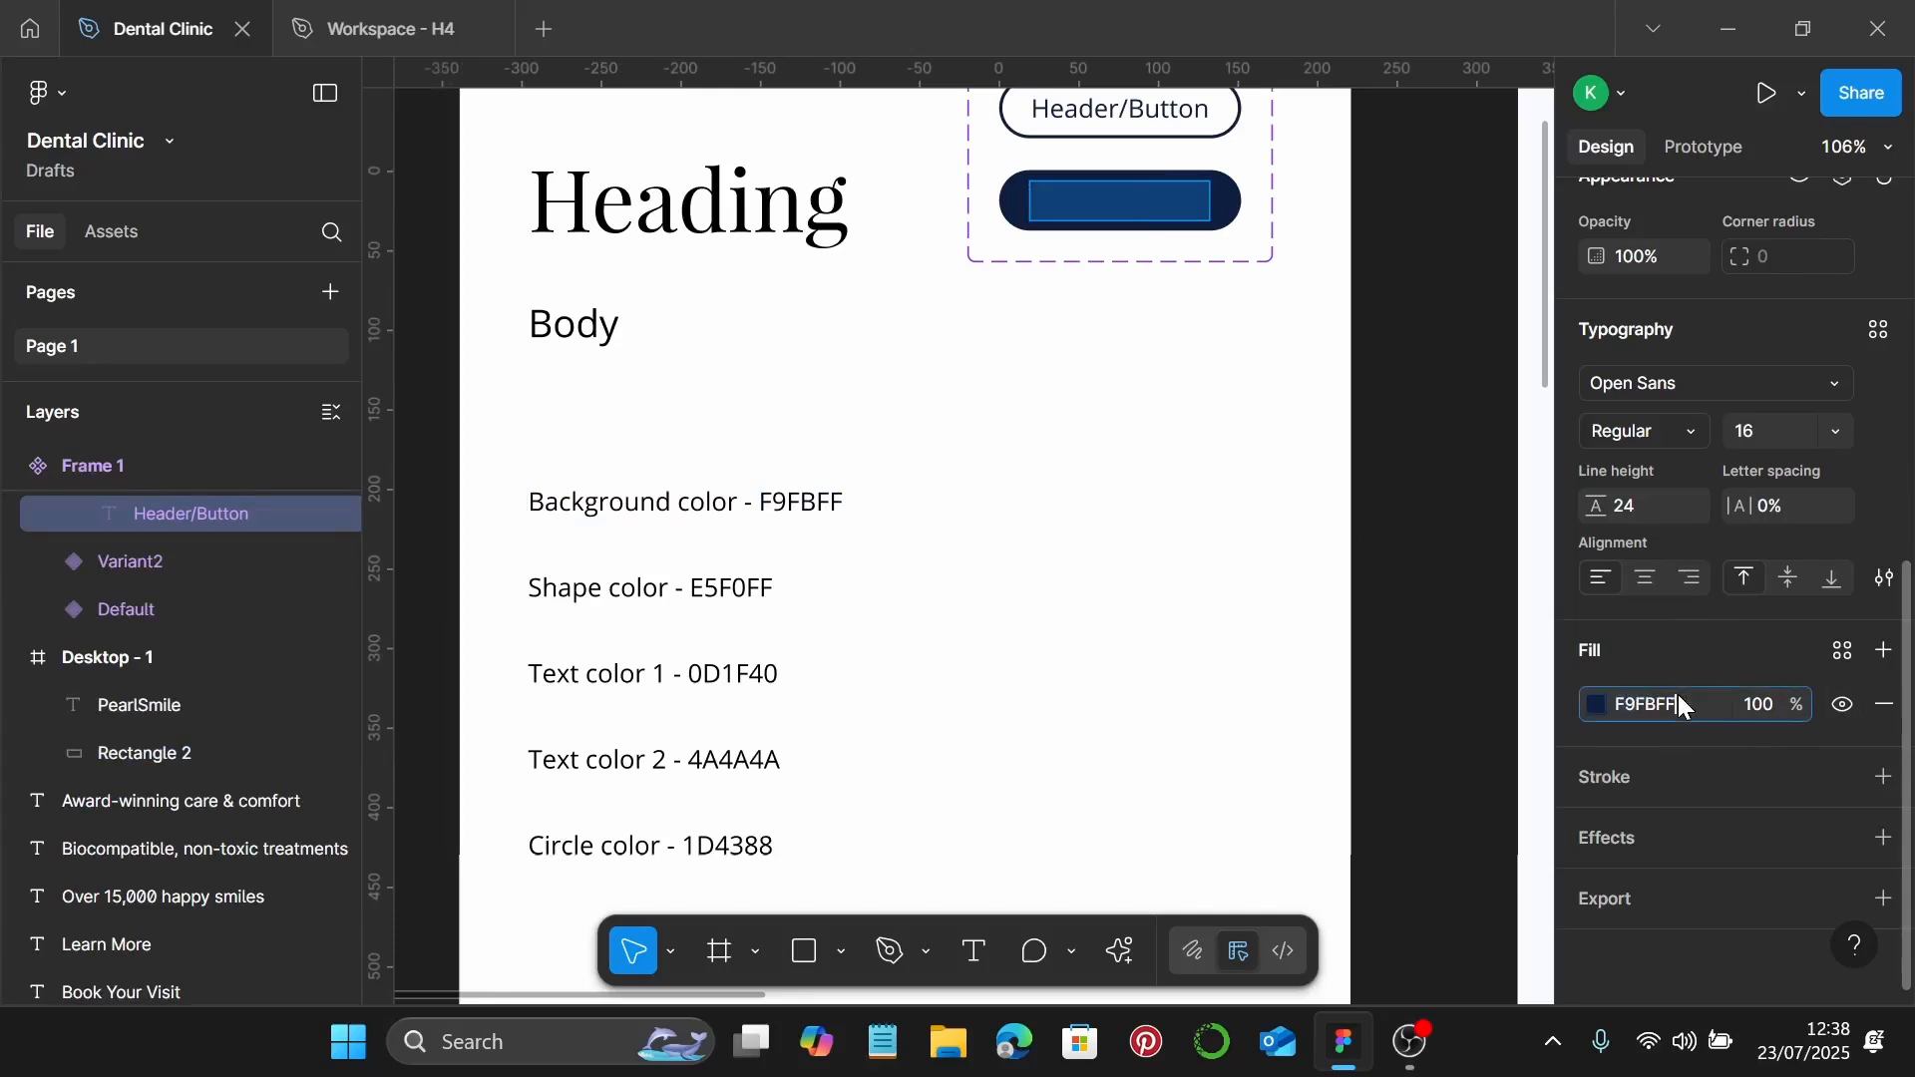
{"action": "key", "text": "Return"}
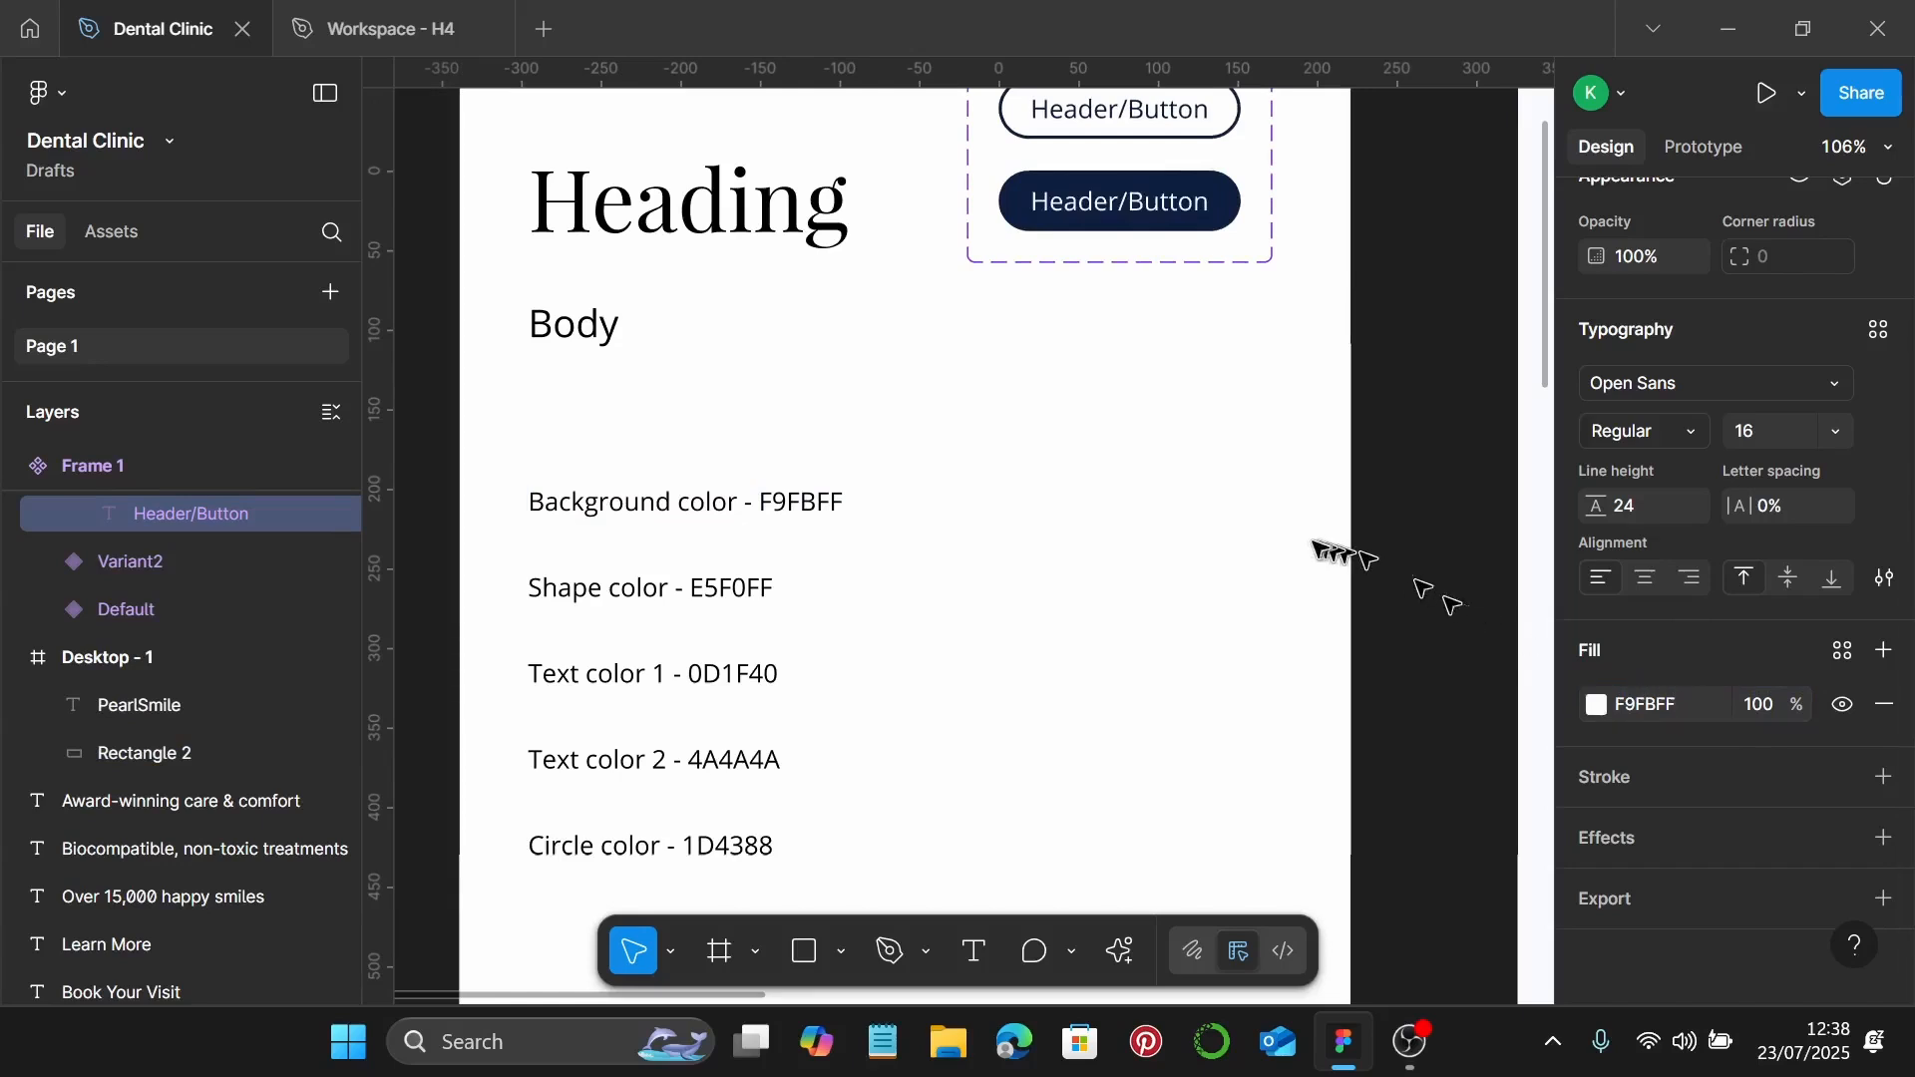
Step: Connect the Default variant to Variant2 with a prototype interaction
{"action": "scroll", "coordinate": [1312, 550], "scroll_direction": "up", "scroll_amount": 3}
{"action": "left_click", "coordinate": [1169, 589]}
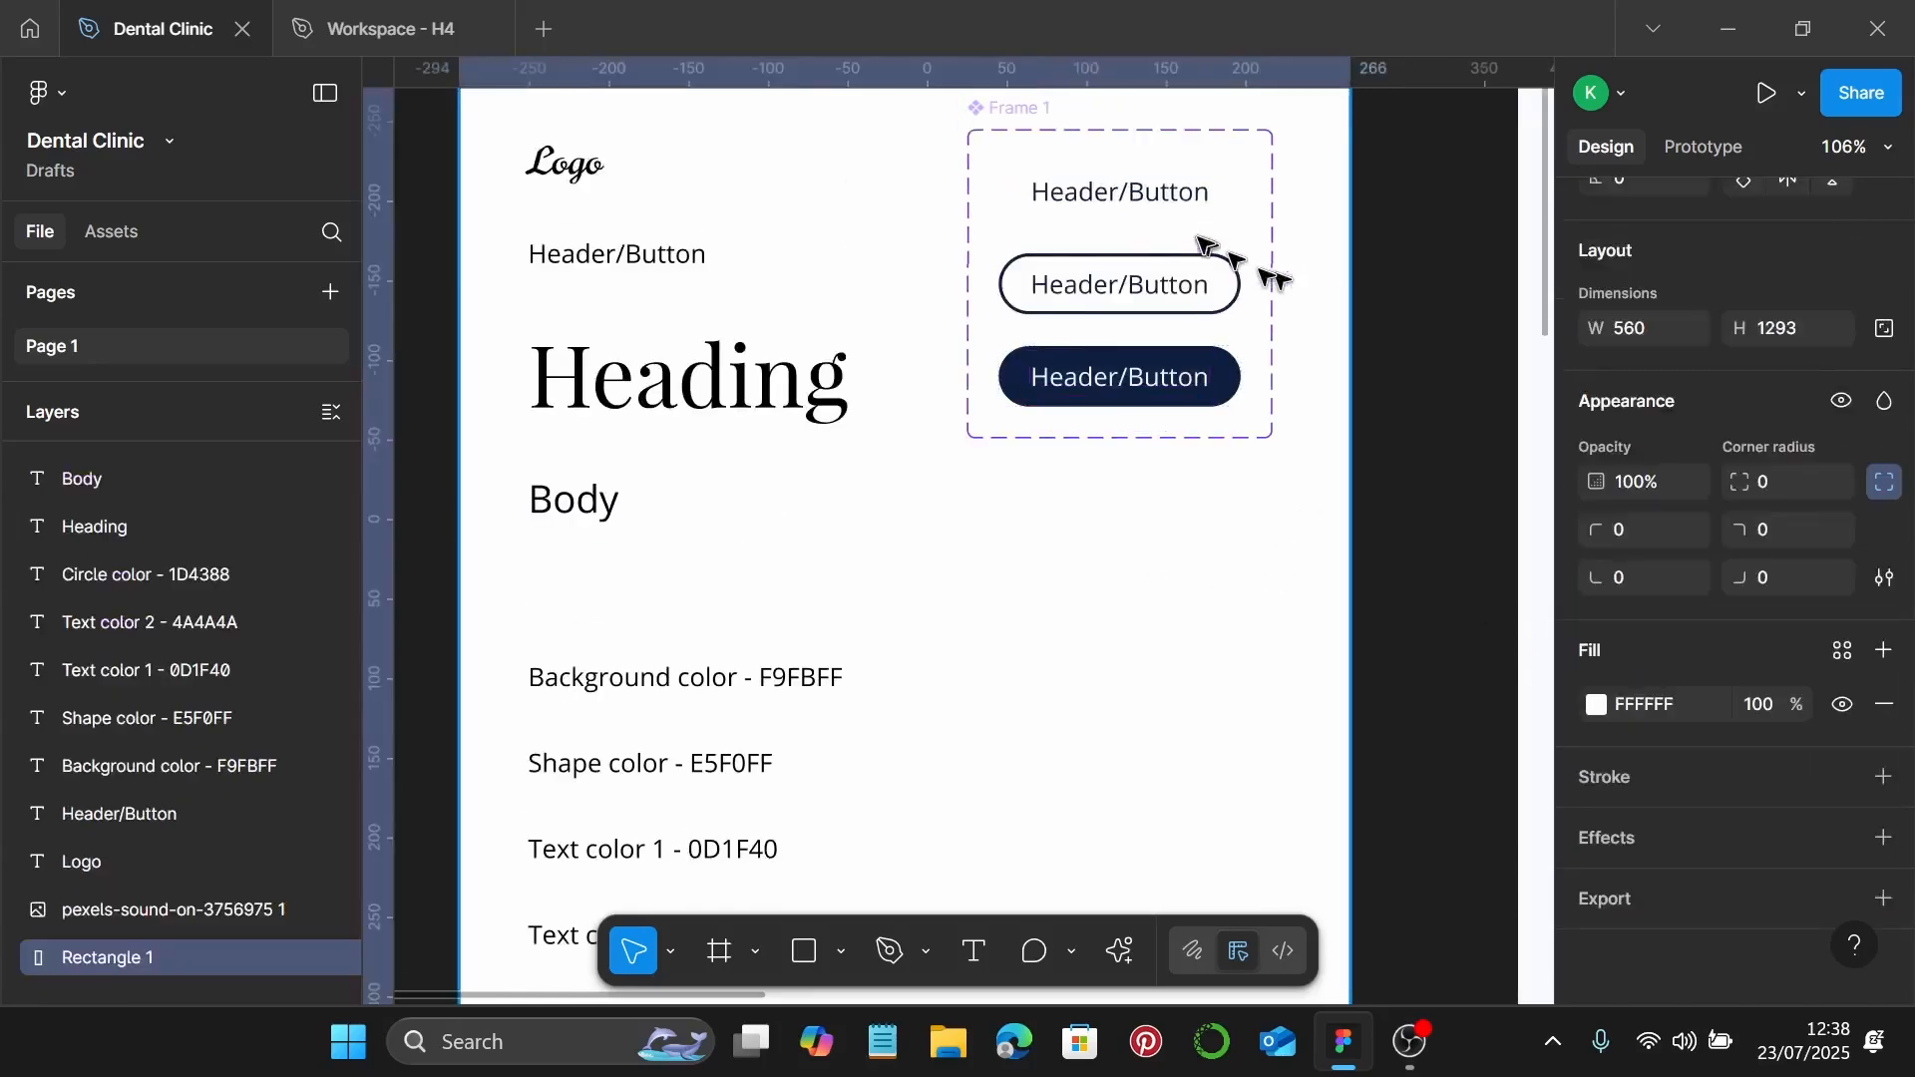
{"action": "left_click", "coordinate": [1152, 207]}
{"action": "left_click", "coordinate": [1676, 152]}
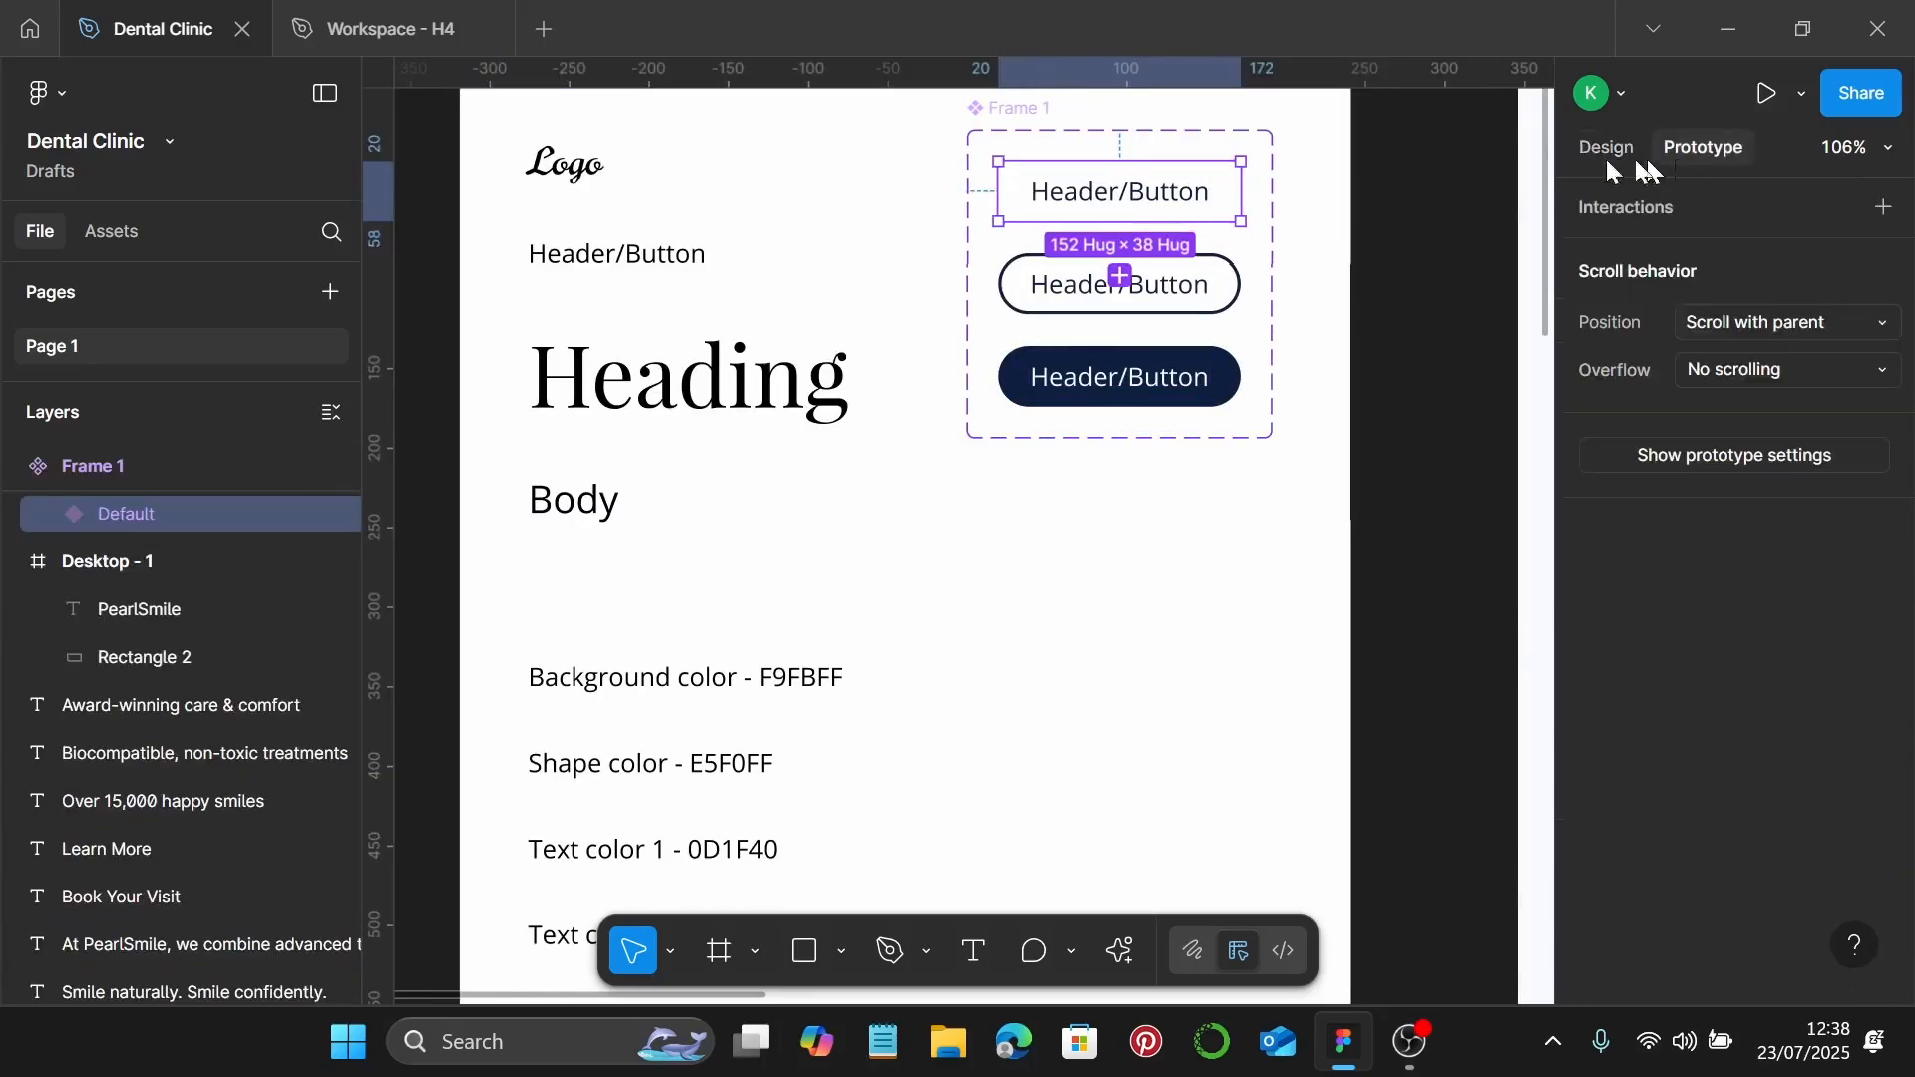
{"action": "scroll", "coordinate": [1301, 237], "scroll_direction": "up", "scroll_amount": 5}
{"action": "scroll", "coordinate": [952, 212], "scroll_direction": "up", "scroll_amount": 3}
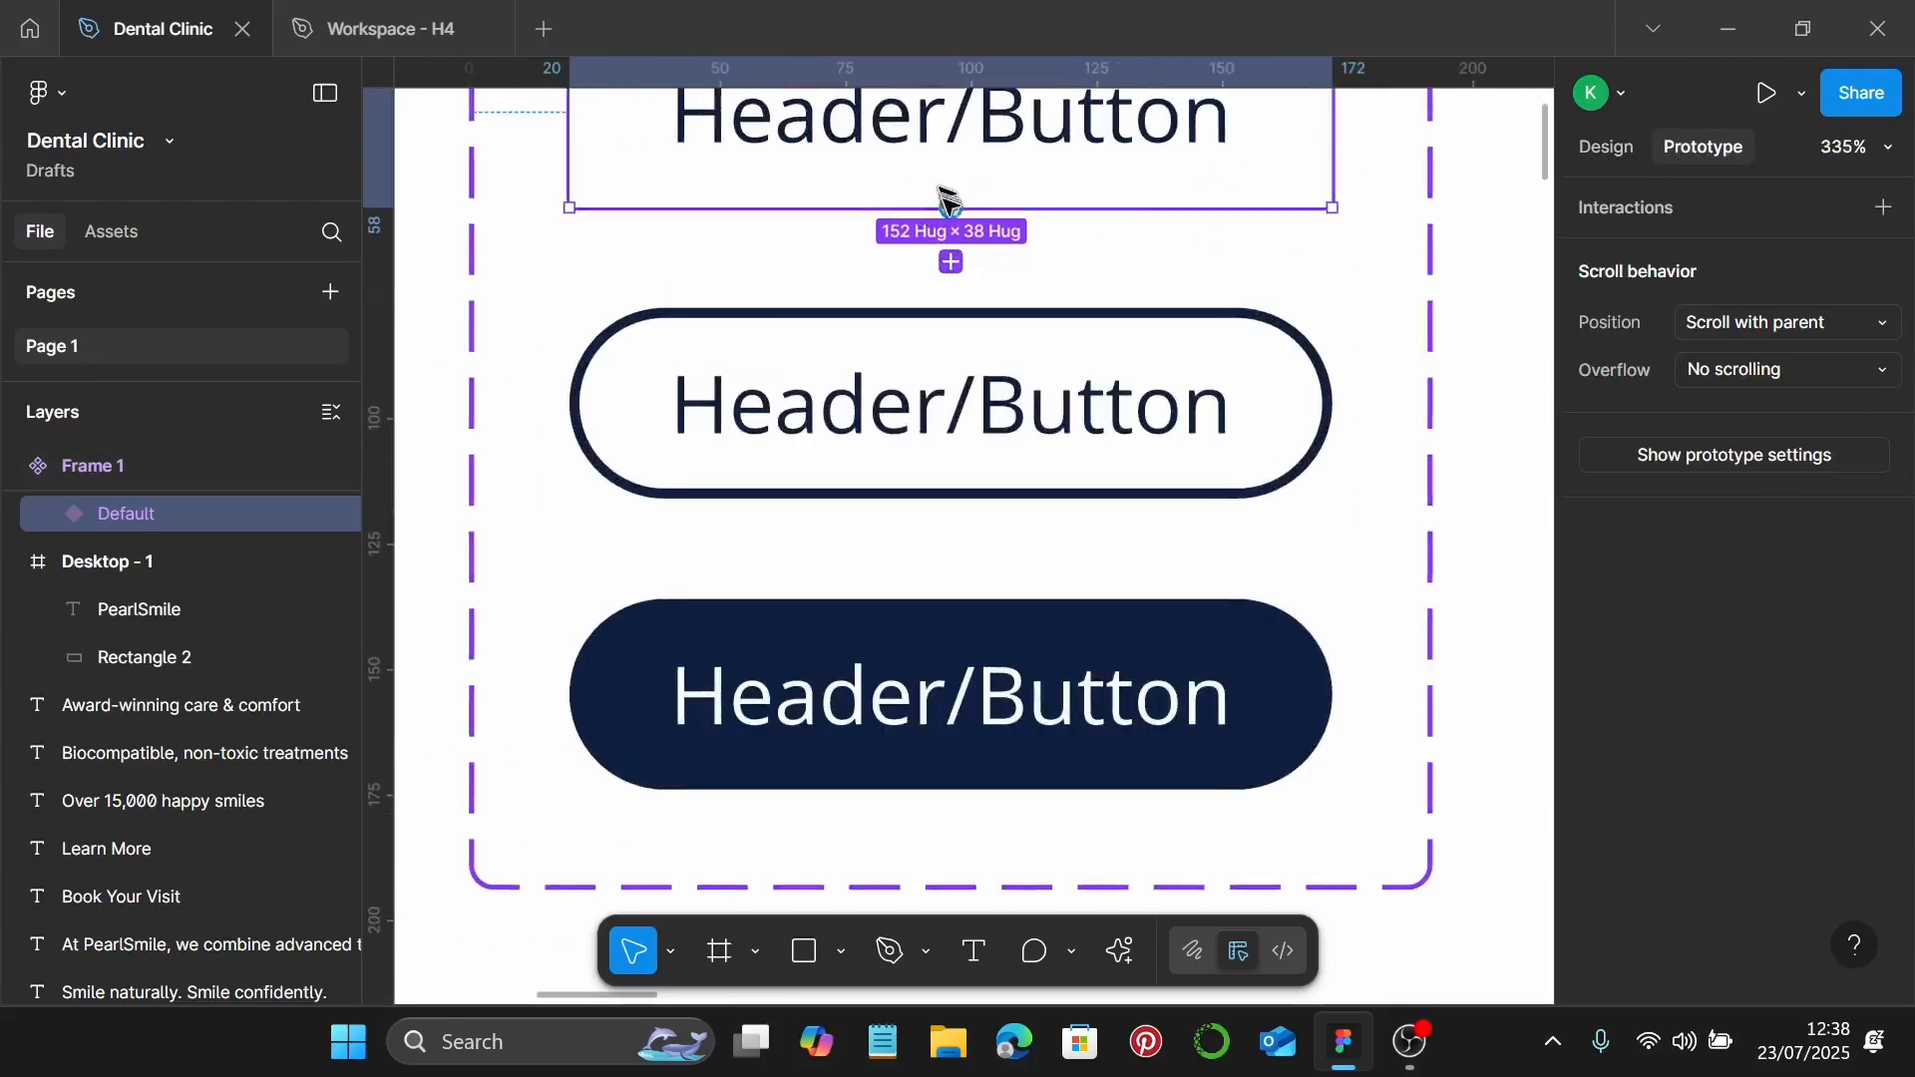
{"action": "left_click_drag", "start_coordinate": [953, 210], "coordinate": [955, 351]}
{"action": "left_click", "coordinate": [1023, 431]}
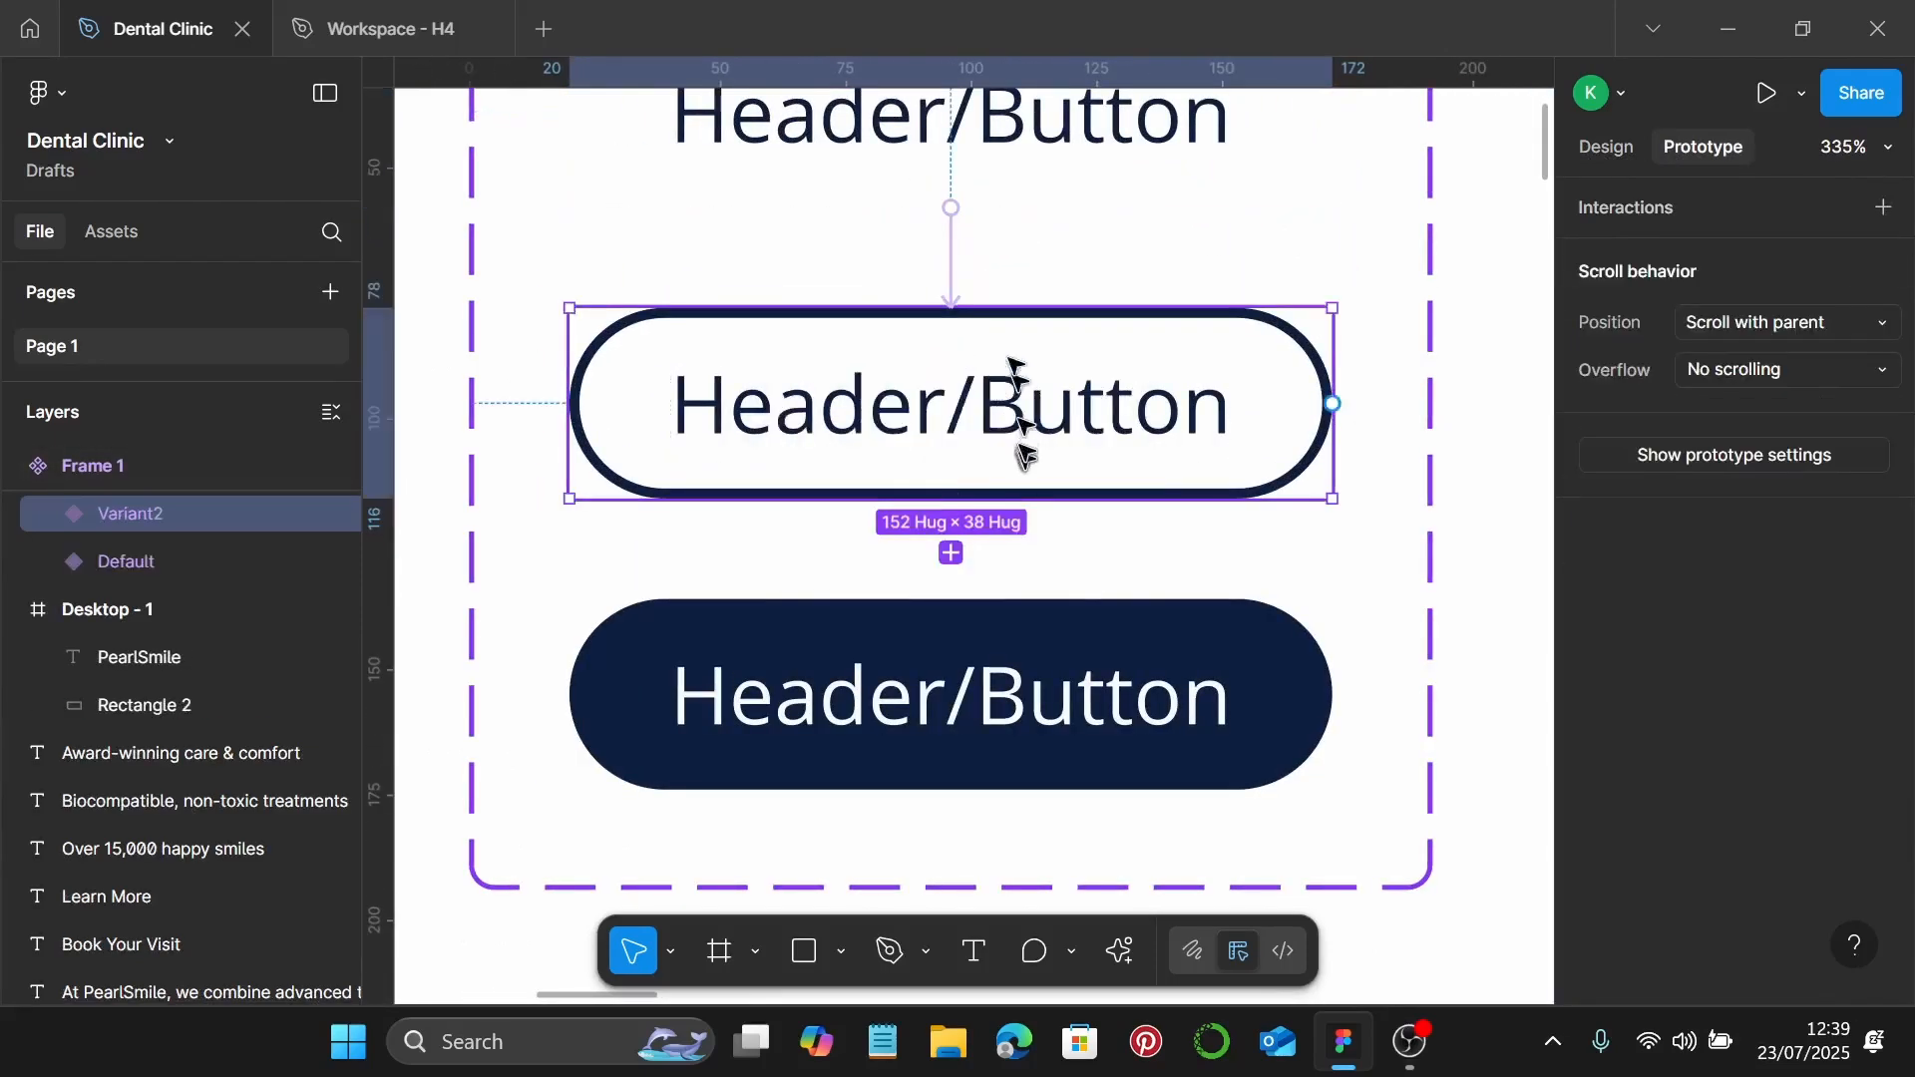
Step: Set the Default-to-Variant2 interaction to trigger While hovering, with Smart animate and an Ease in and out curve
{"action": "left_click", "coordinate": [950, 264]}
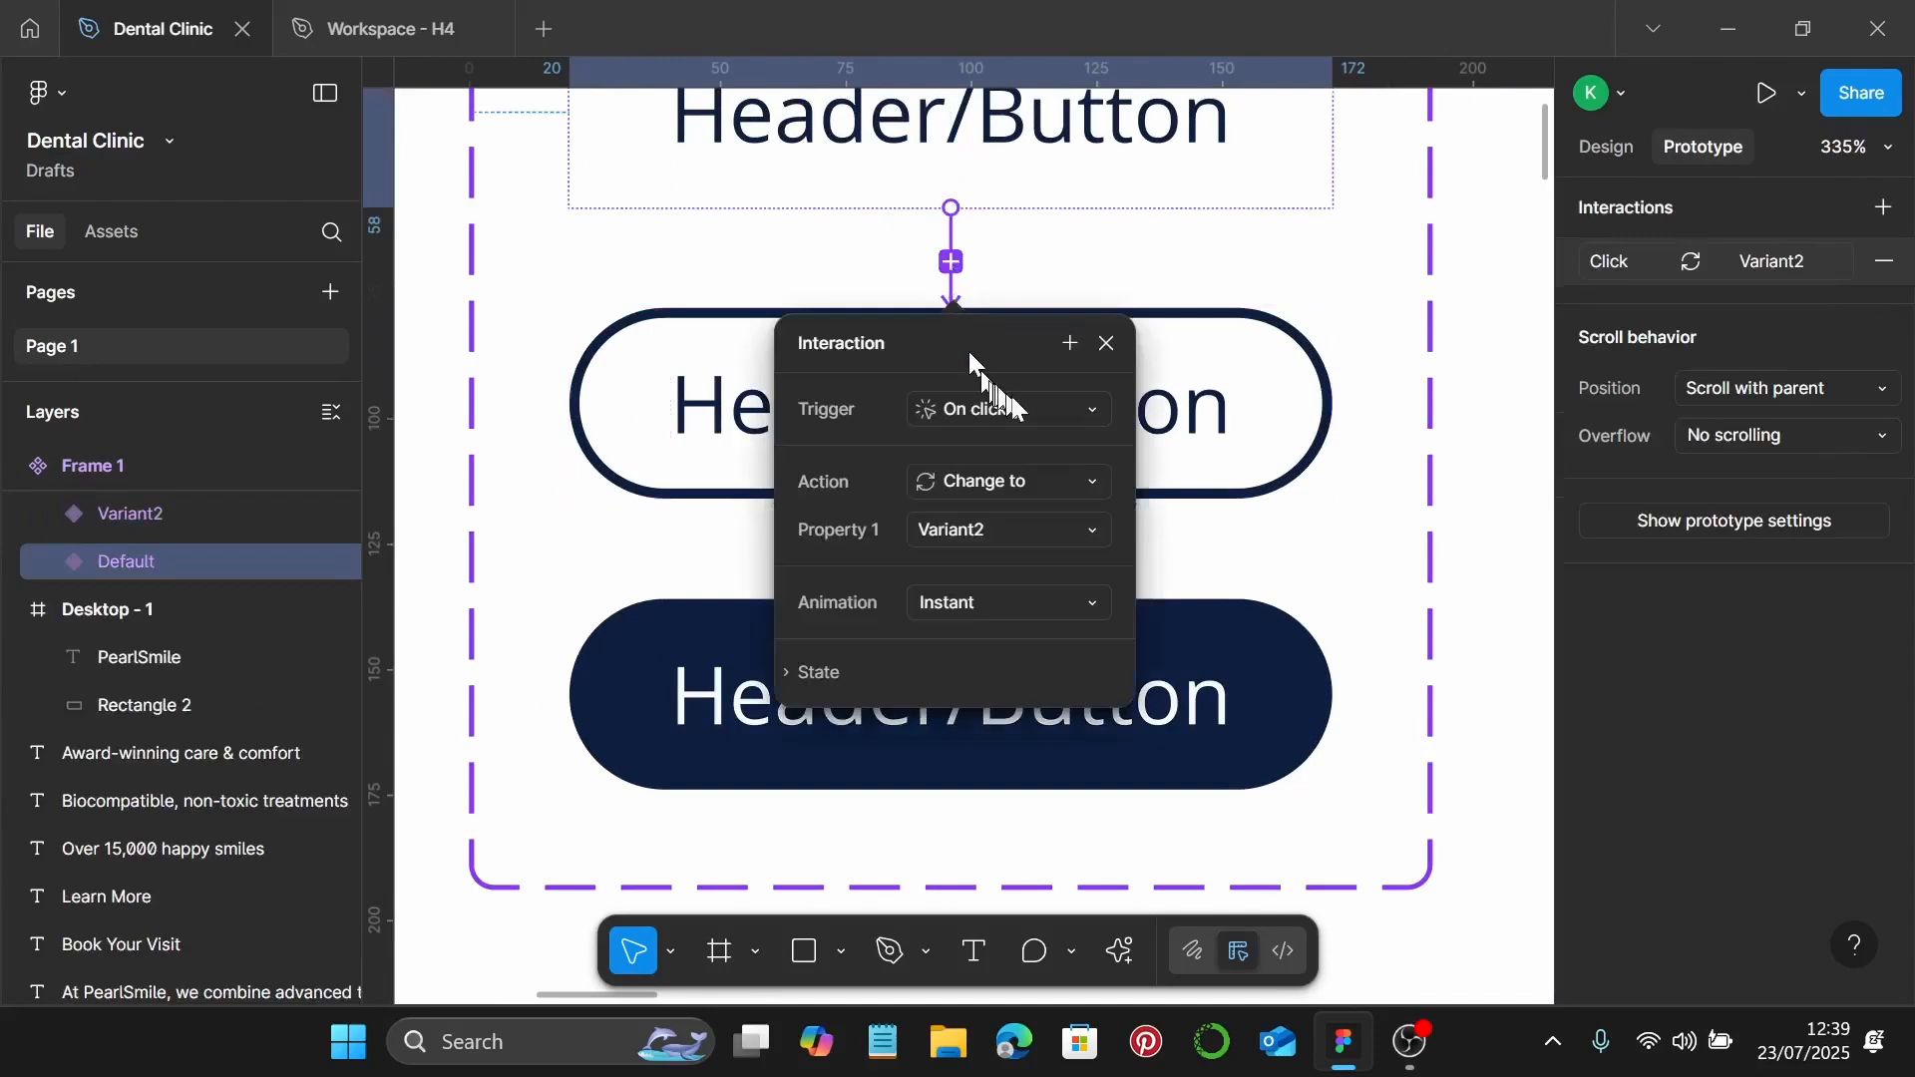
{"action": "left_click", "coordinate": [1015, 407]}
{"action": "left_click", "coordinate": [1019, 482]}
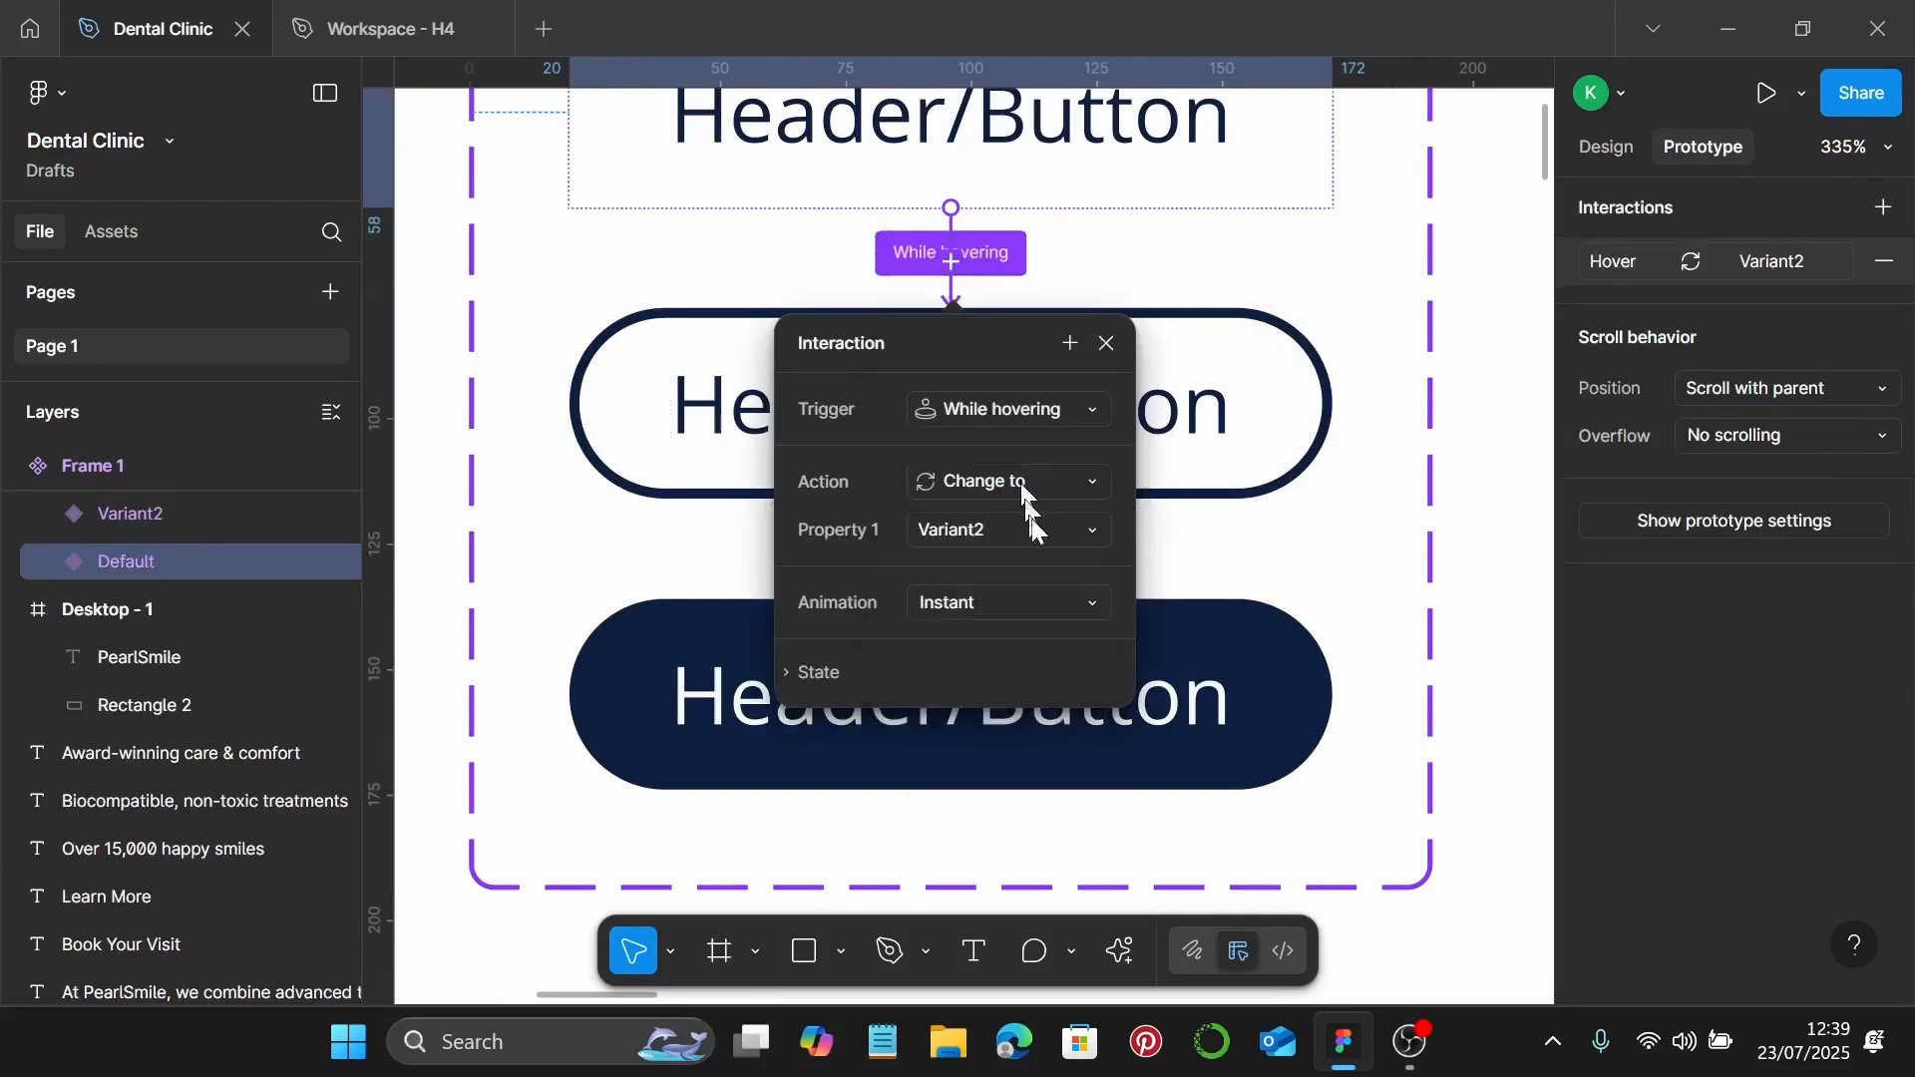
{"action": "left_click", "coordinate": [1058, 609]}
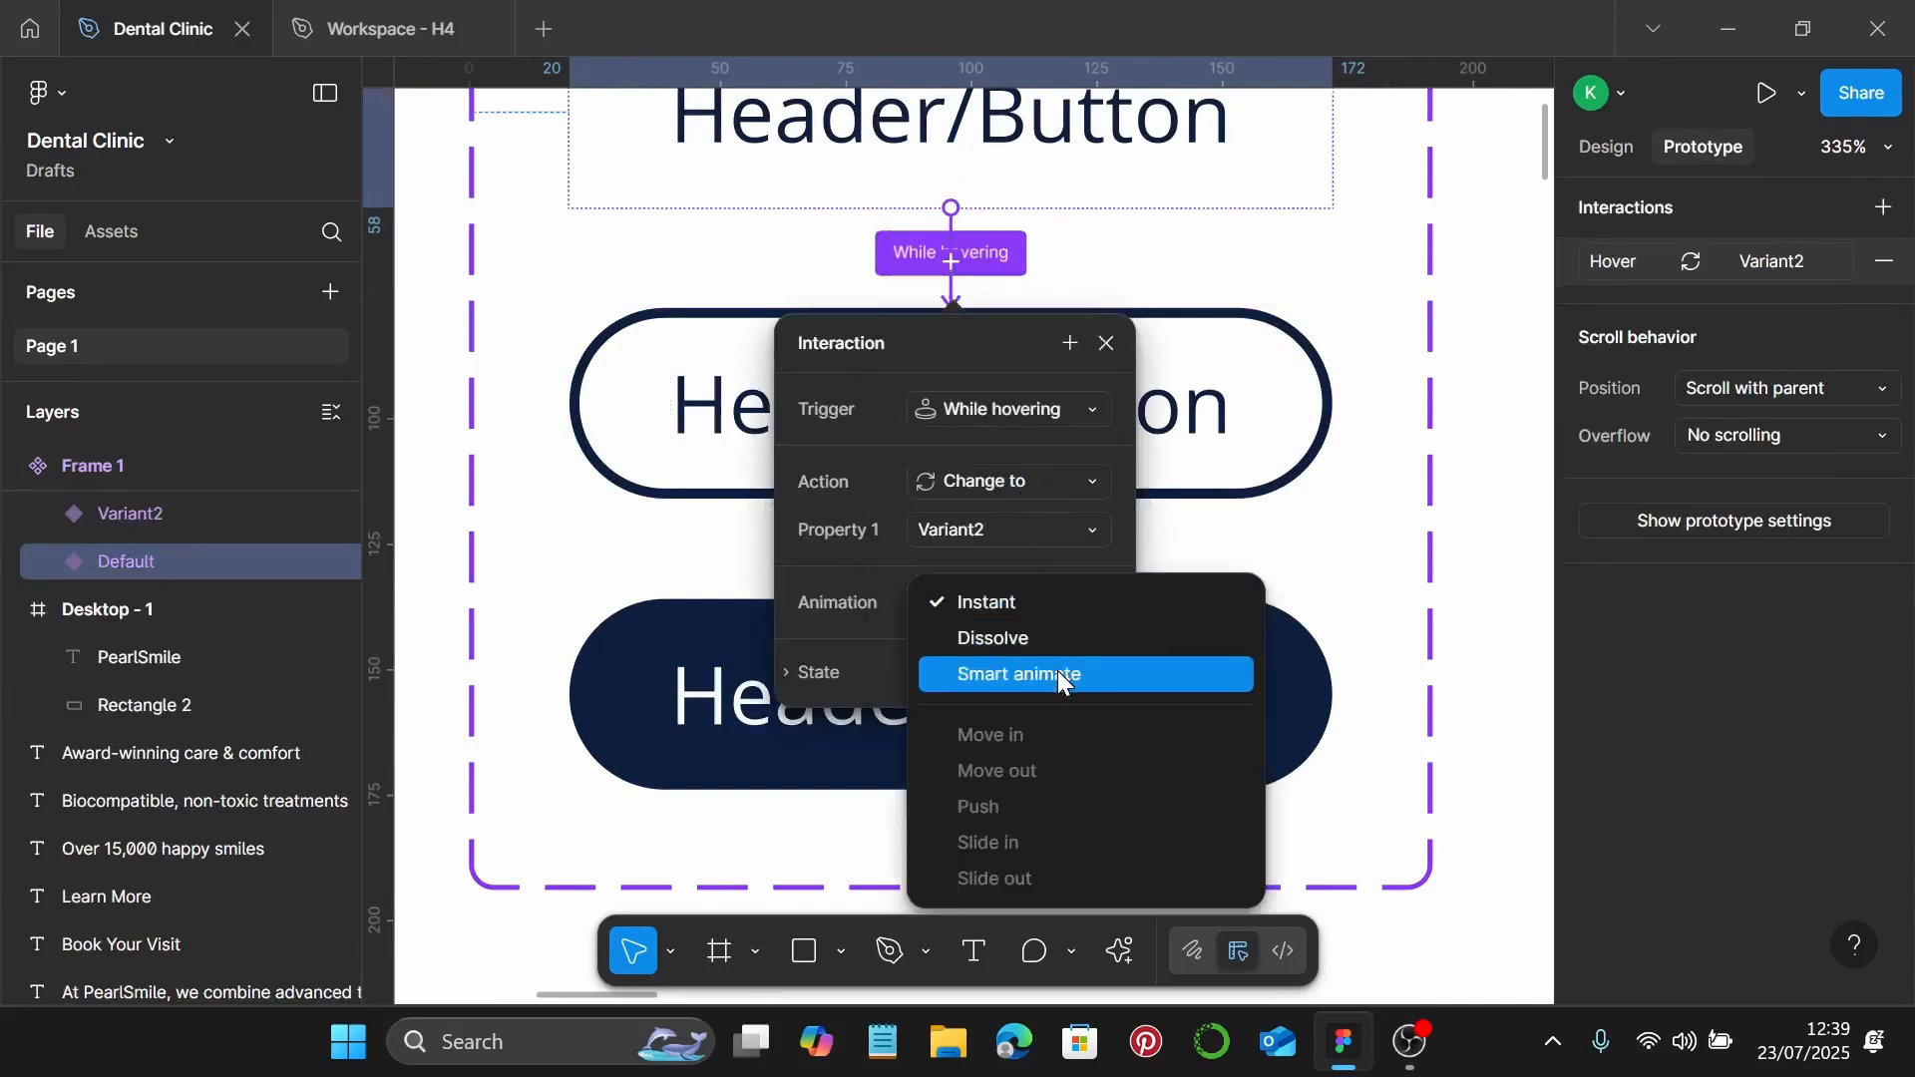
{"action": "left_click", "coordinate": [1059, 675]}
{"action": "left_click", "coordinate": [1044, 654]}
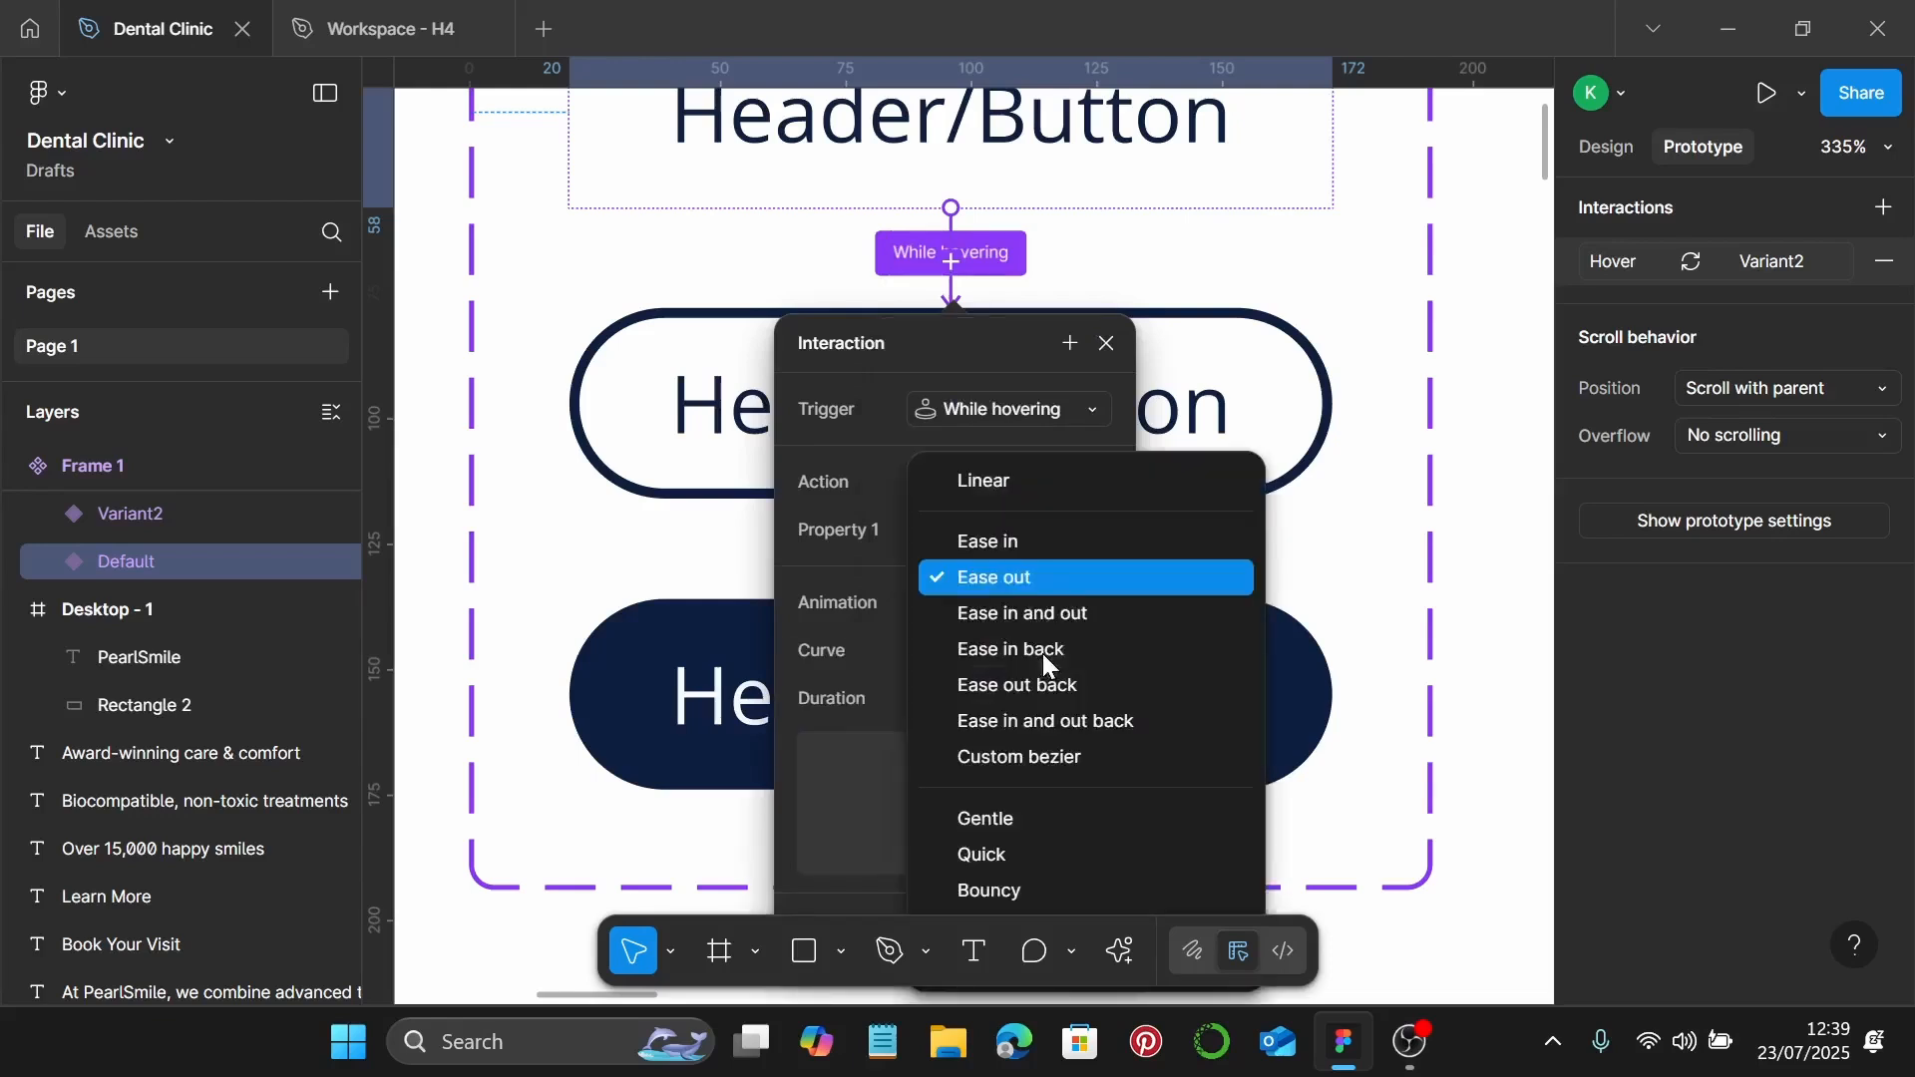
{"action": "left_click", "coordinate": [1097, 615]}
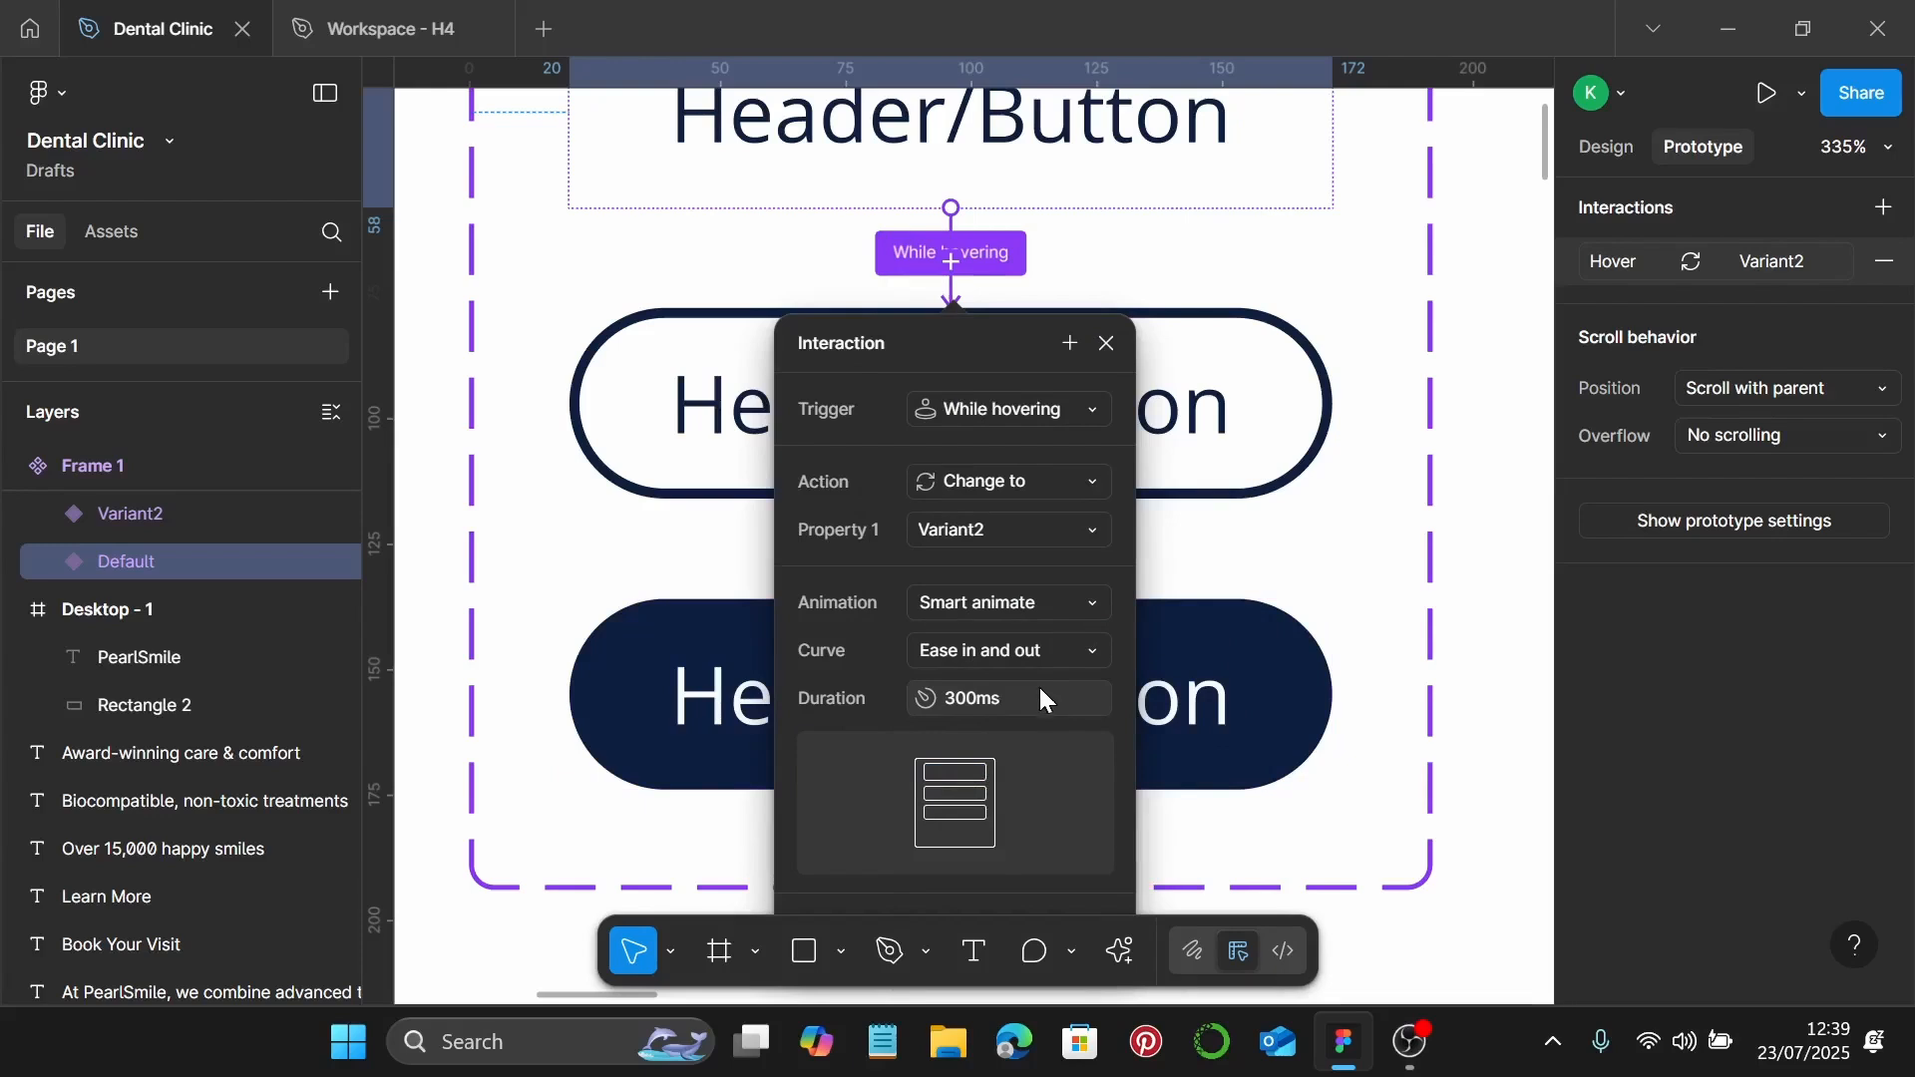
Step: Connect Variant2 to Variant3 with a prototype interaction
{"action": "left_click", "coordinate": [1017, 440]}
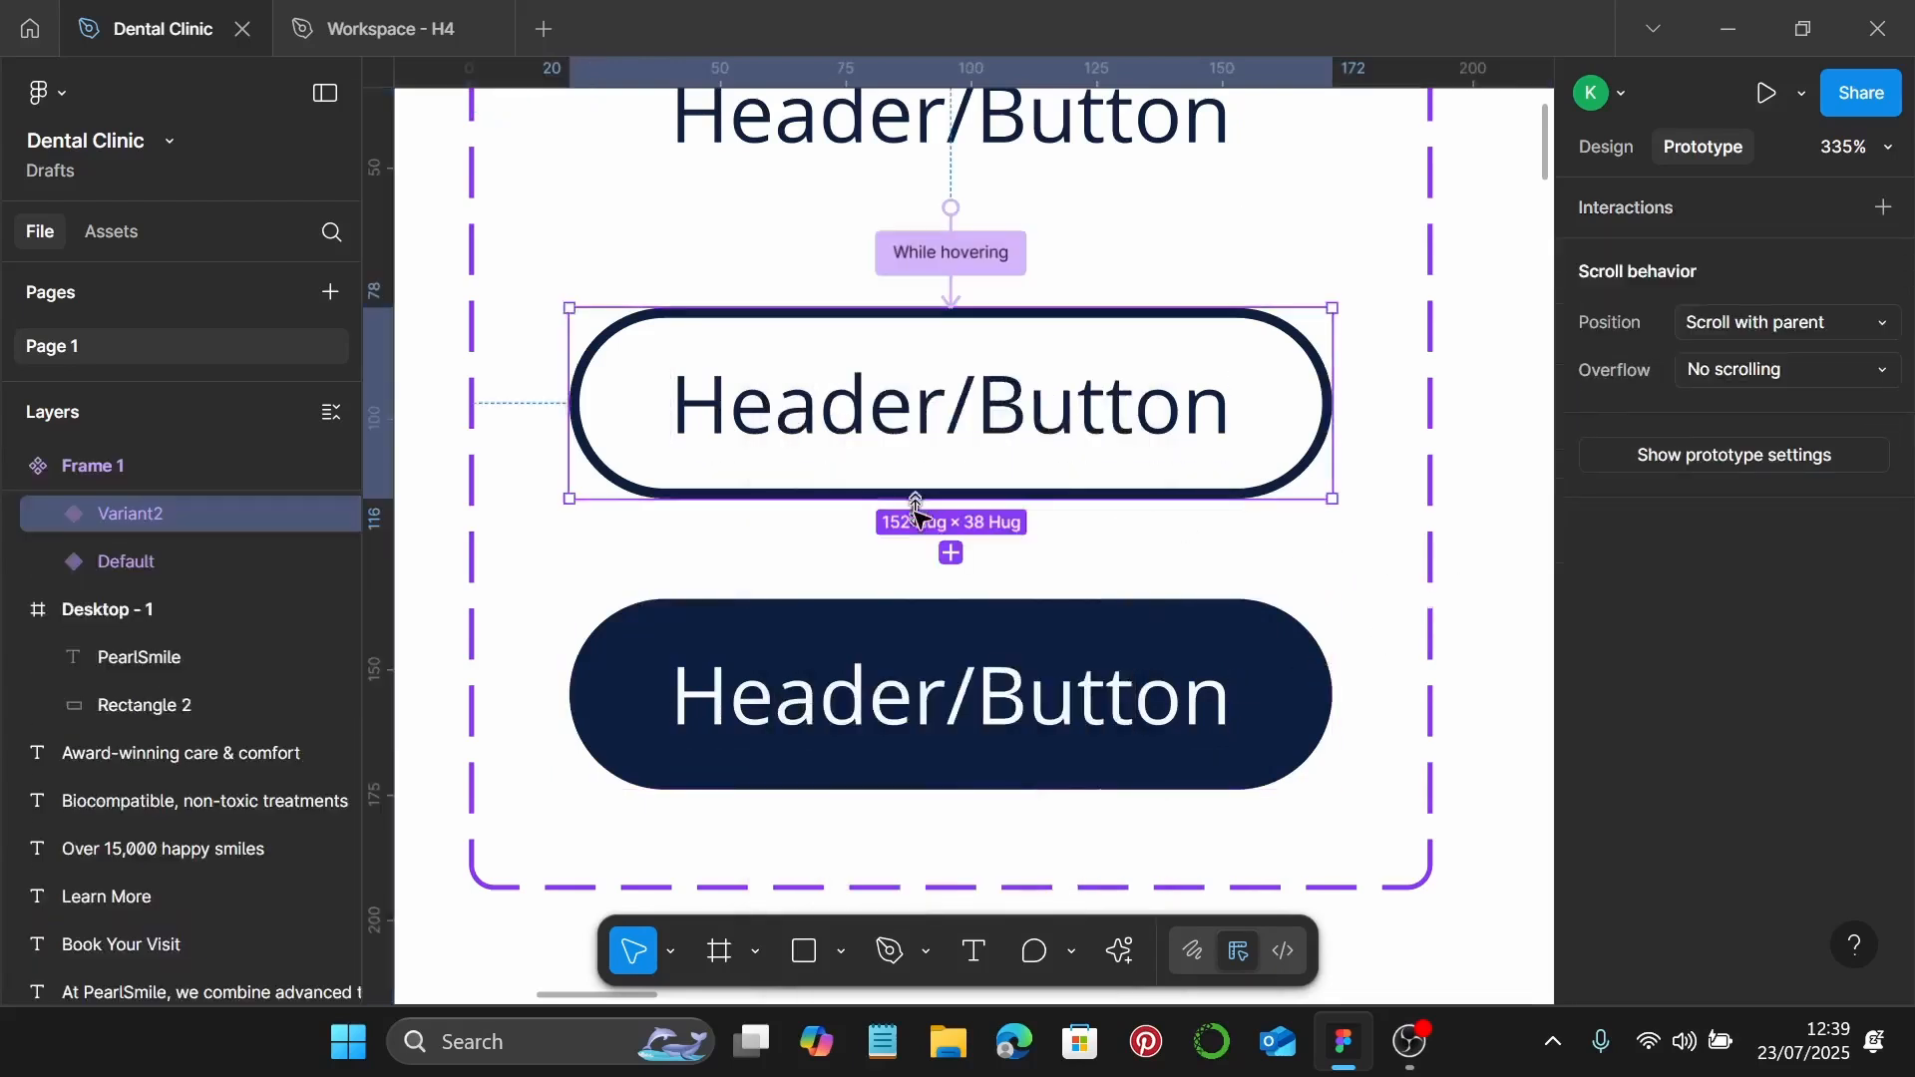
{"action": "left_click_drag", "start_coordinate": [950, 553], "coordinate": [969, 652]}
{"action": "scroll", "coordinate": [1172, 626], "scroll_direction": "down", "scroll_amount": 1}
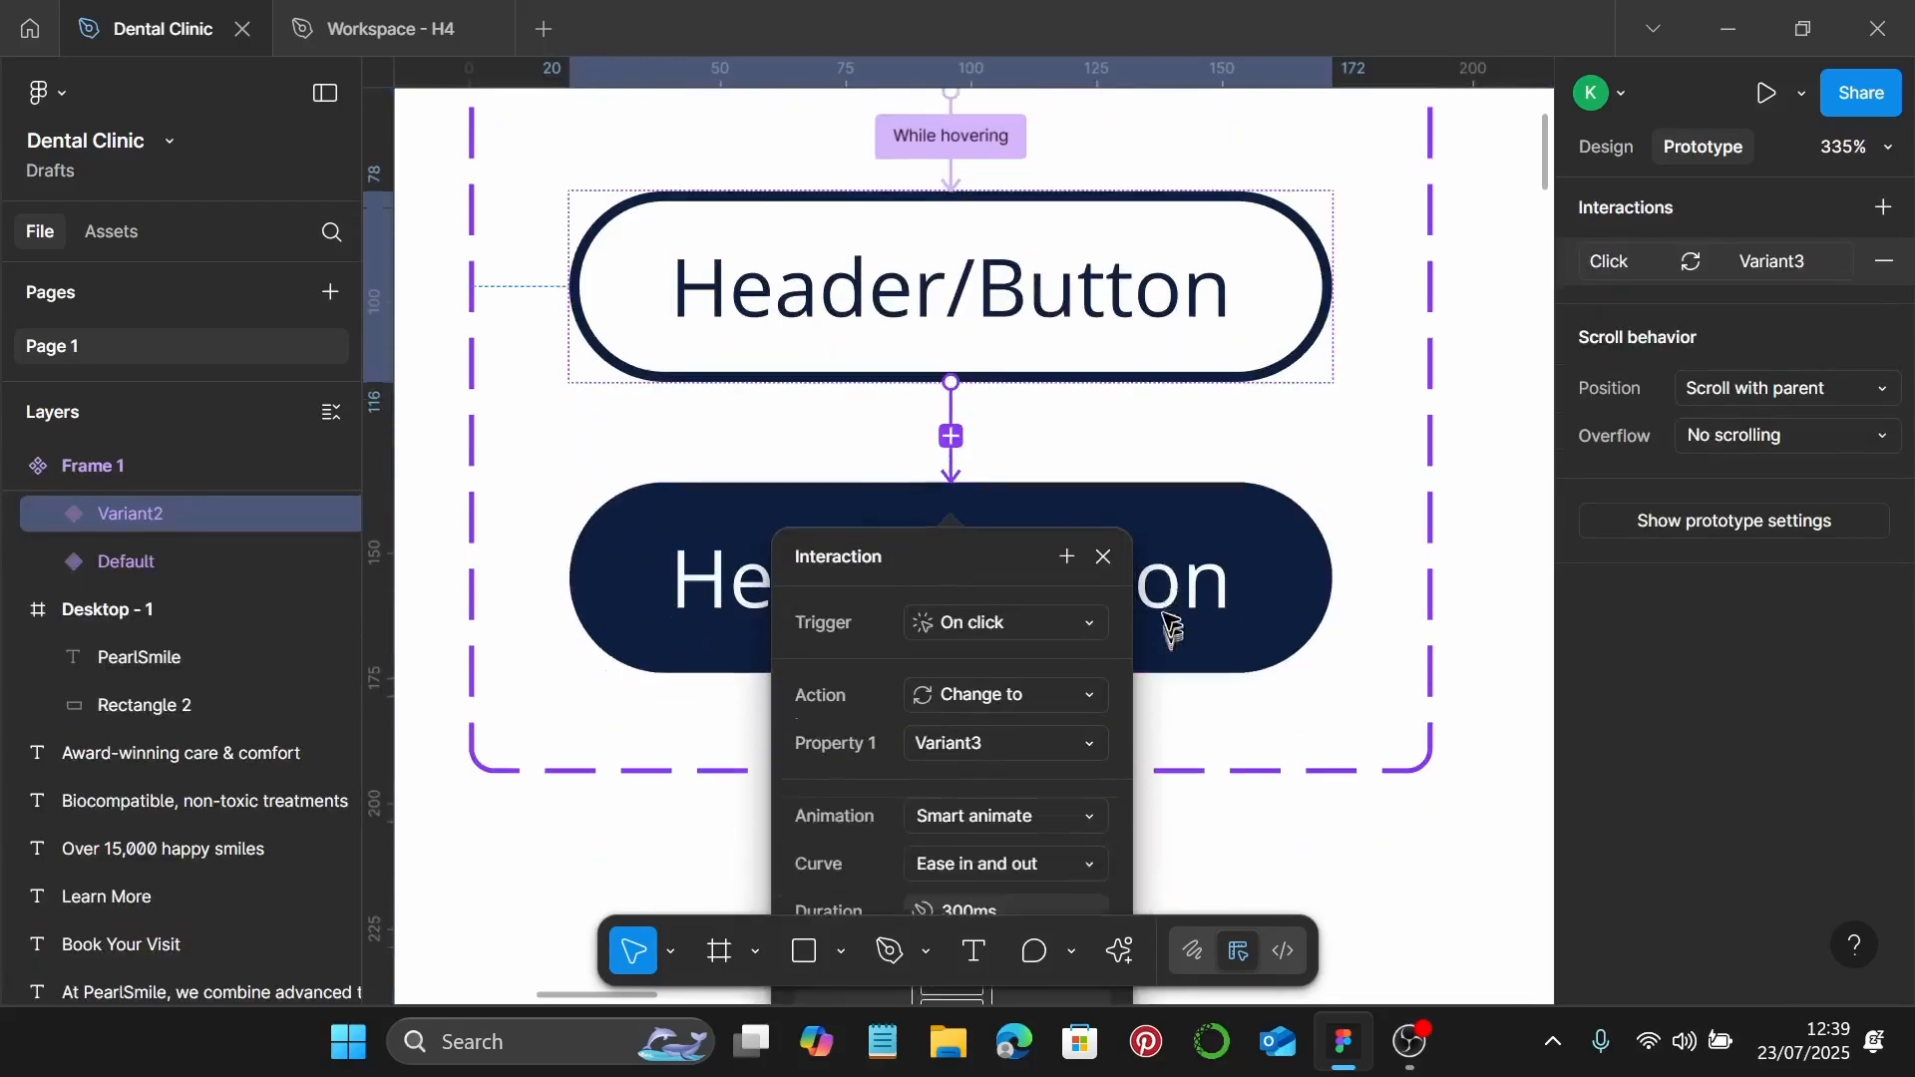
Step: Set the trigger of the Variant2-to-Variant3 interaction to While pressing and close its settings
{"action": "left_click", "coordinate": [1018, 633]}
{"action": "scroll", "coordinate": [1068, 609], "scroll_direction": "down", "scroll_amount": 2}
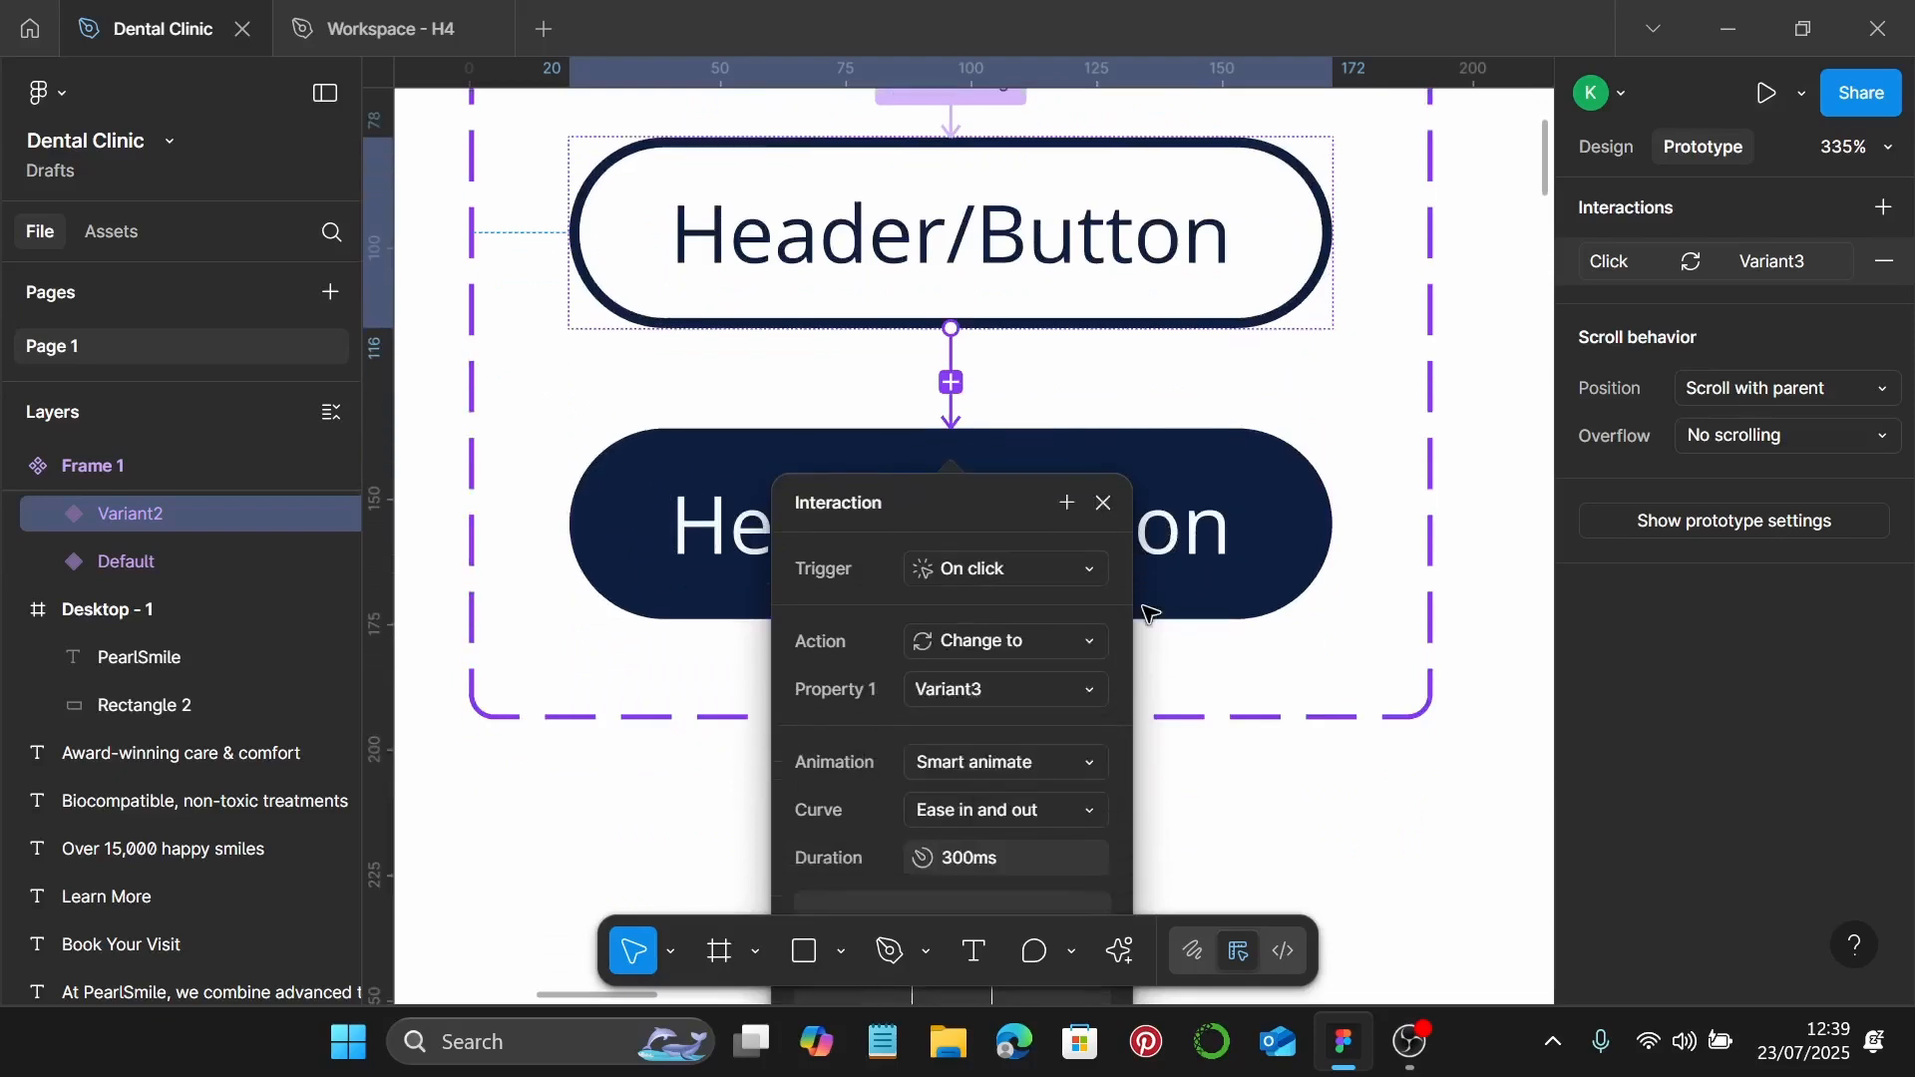
{"action": "left_click", "coordinate": [1051, 576]}
{"action": "left_click", "coordinate": [1033, 680]}
{"action": "scroll", "coordinate": [1033, 682], "scroll_direction": "down", "scroll_amount": 1}
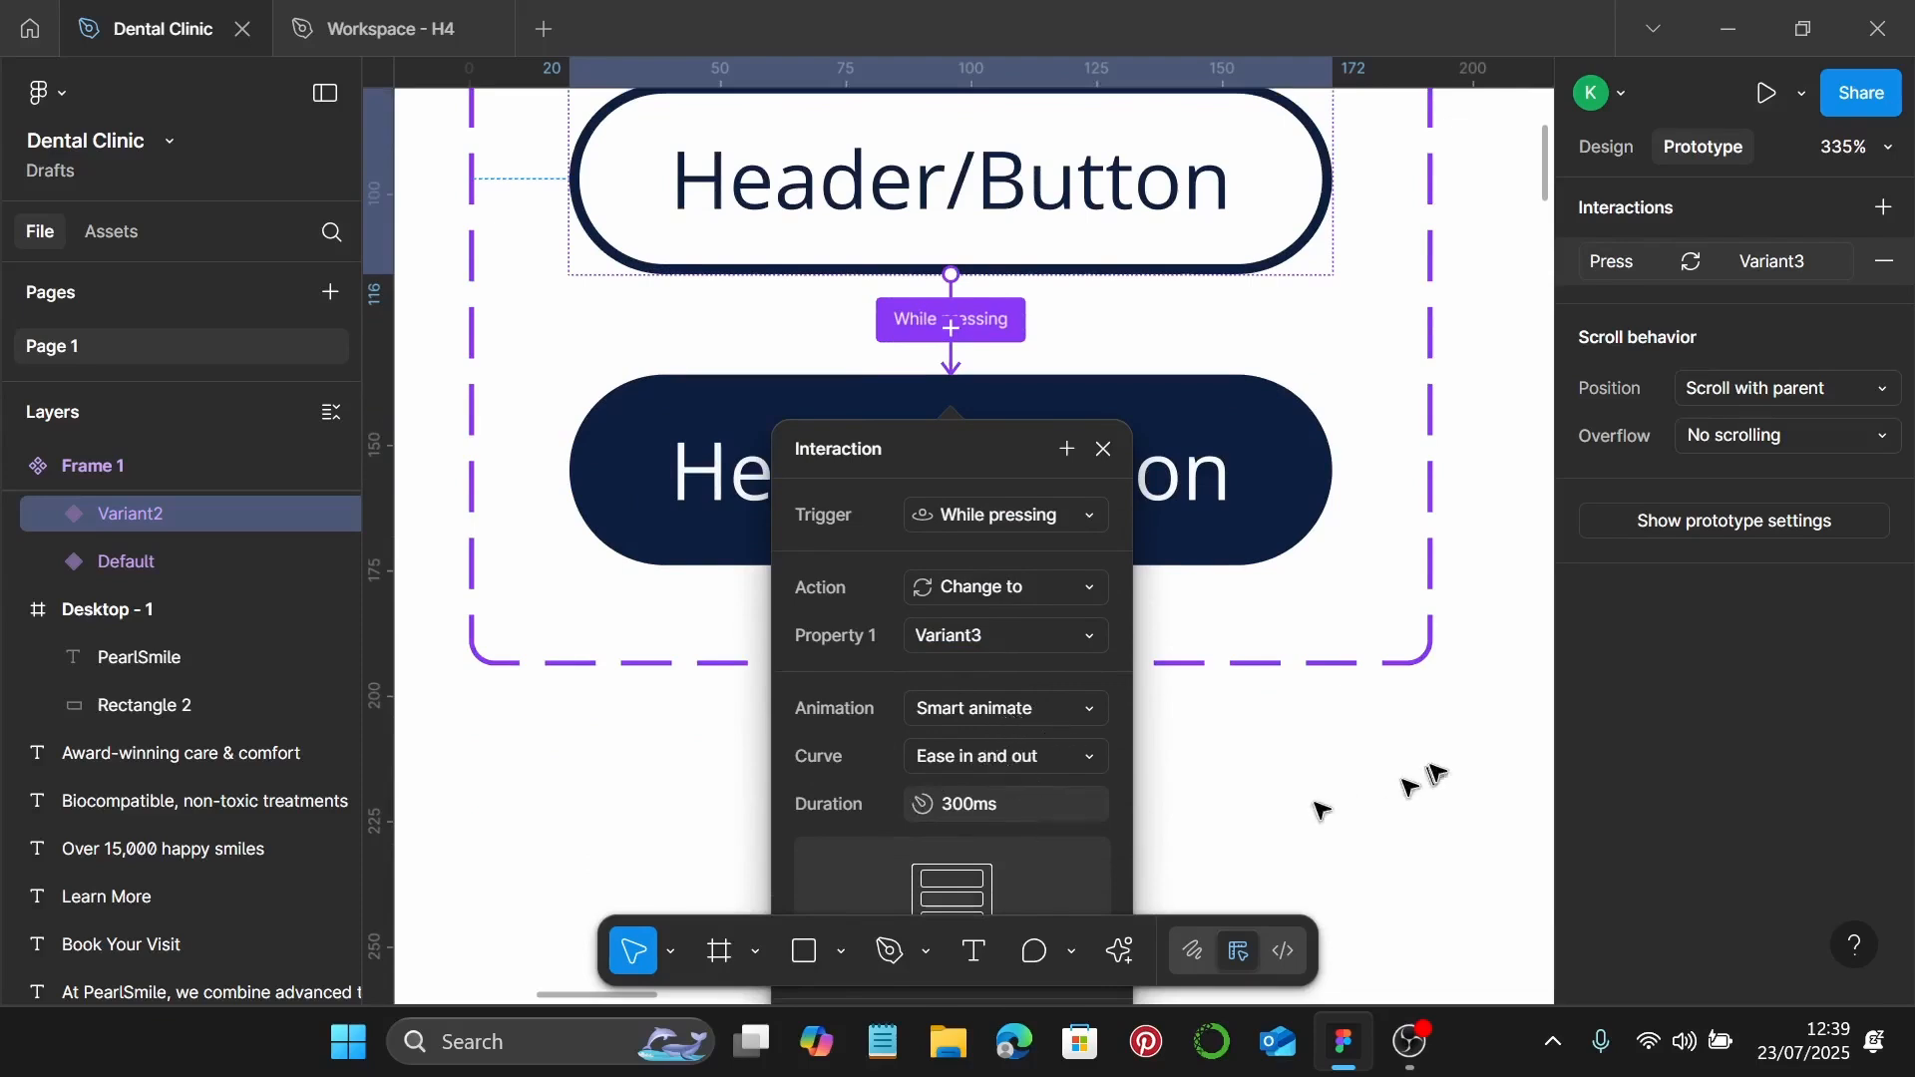
{"action": "scroll", "coordinate": [1373, 804], "scroll_direction": "down", "scroll_amount": 3}
{"action": "left_click", "coordinate": [1373, 808]}
{"action": "scroll", "coordinate": [1374, 808], "scroll_direction": "down", "scroll_amount": 3}
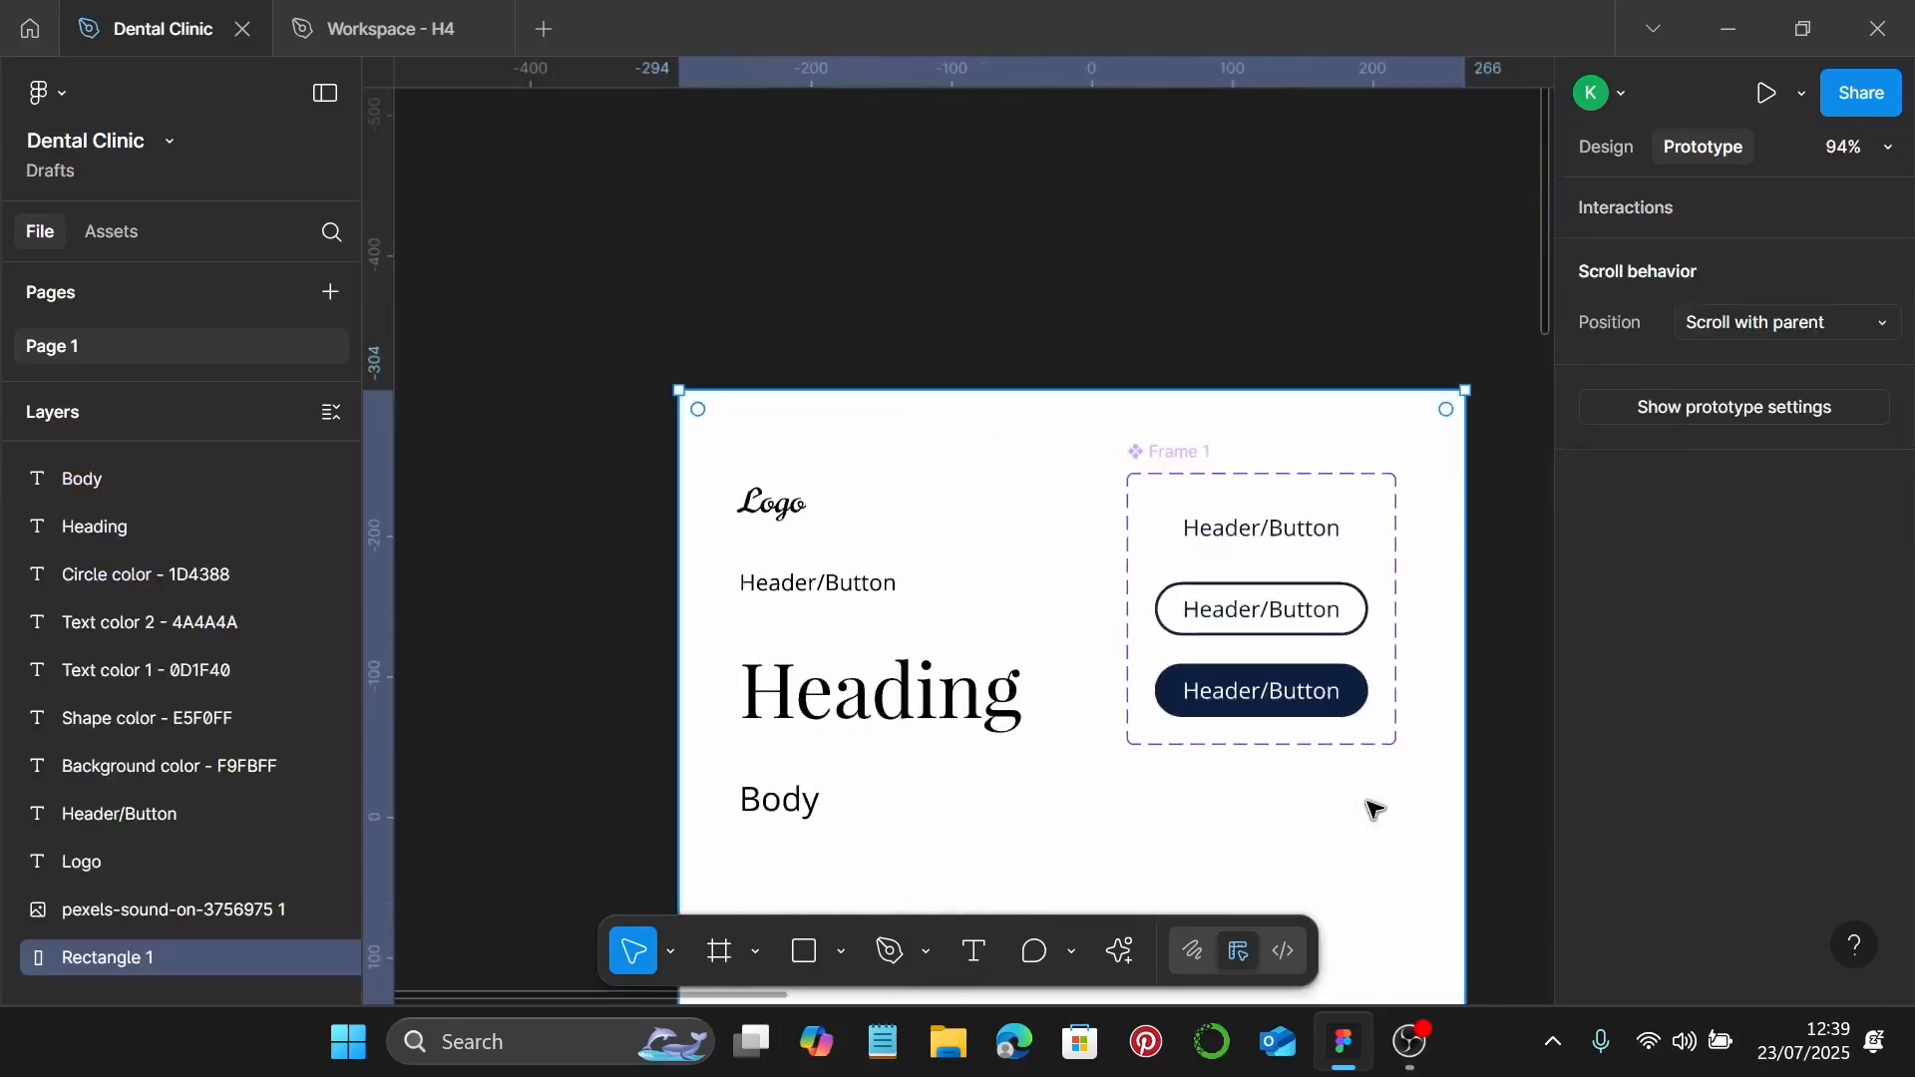
Step: Place an instance of the Default header button variant in the Desktop - 1 frame at X 633, Y 86, level with the logo
{"action": "scroll", "coordinate": [1283, 808], "scroll_direction": "right", "scroll_amount": 2}
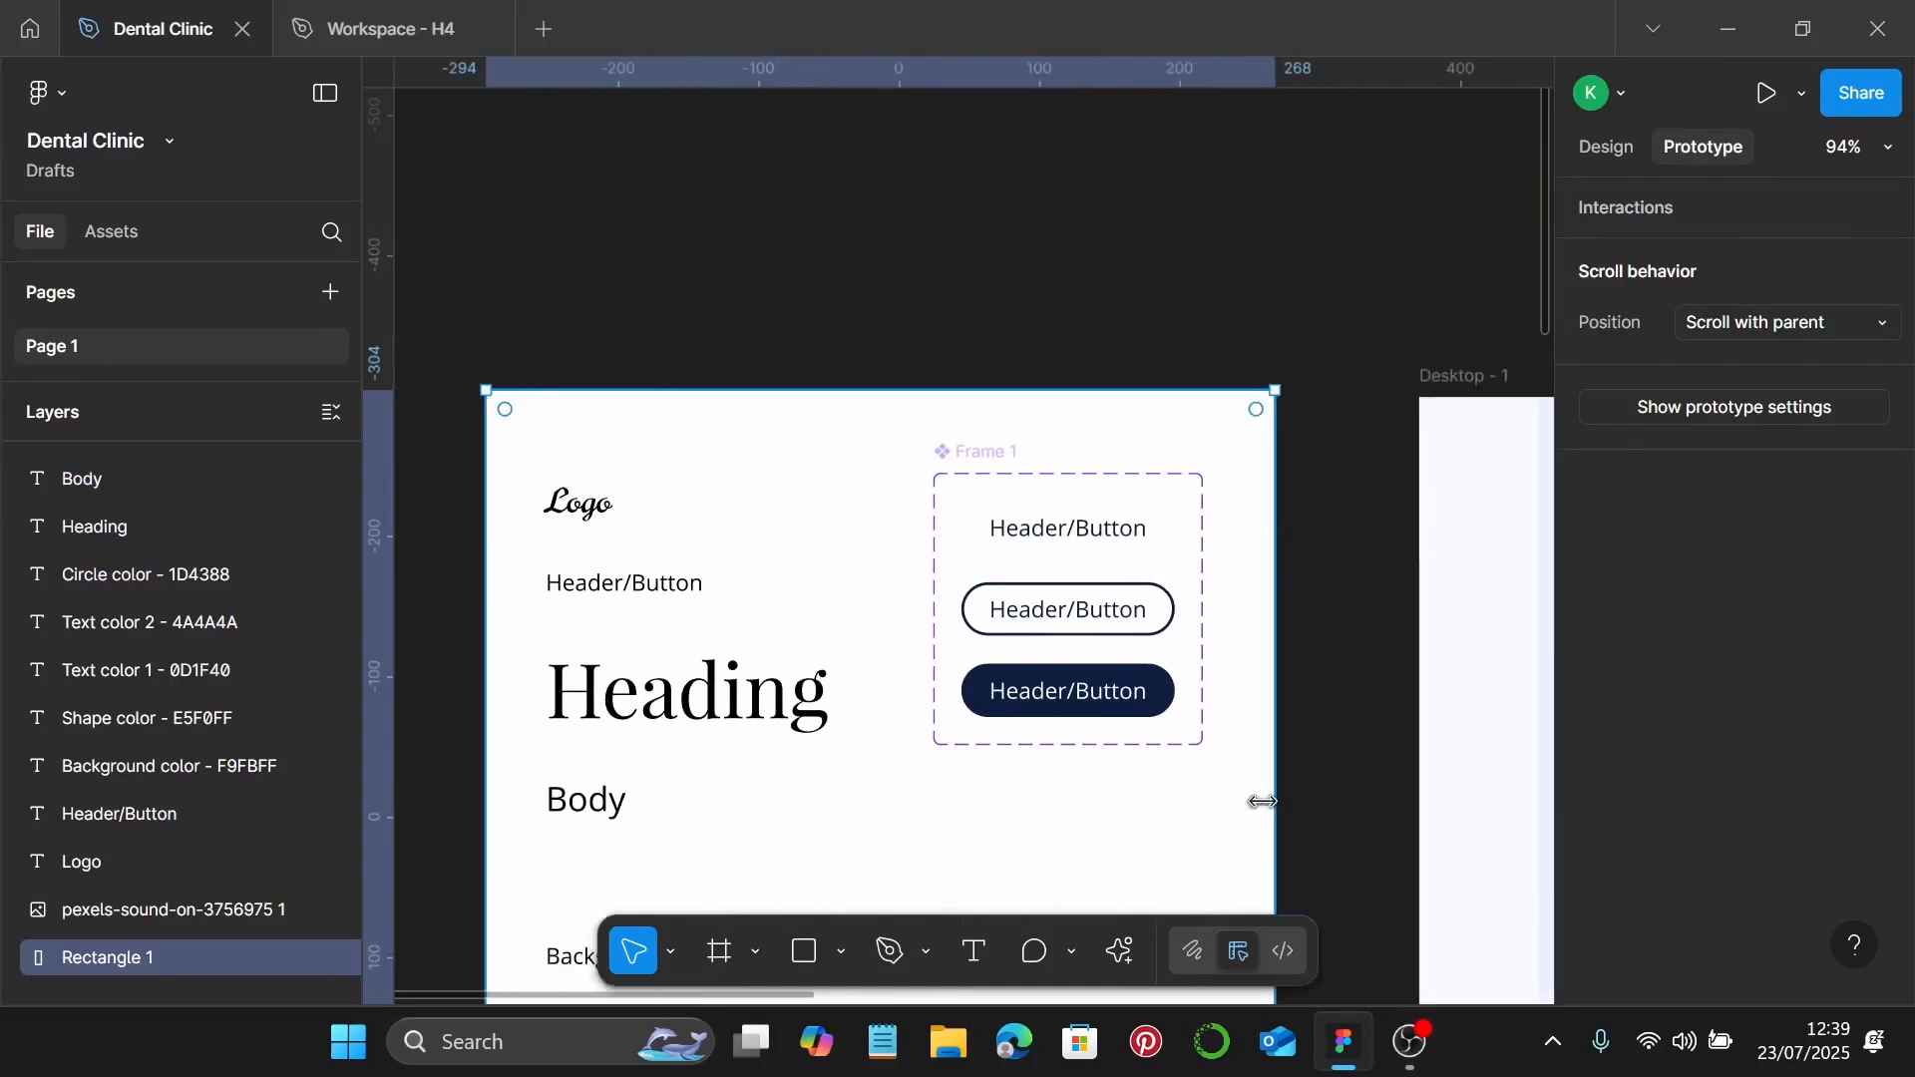
{"action": "scroll", "coordinate": [1265, 804], "scroll_direction": "down", "scroll_amount": 3}
{"action": "scroll", "coordinate": [1222, 795], "scroll_direction": "right", "scroll_amount": 3}
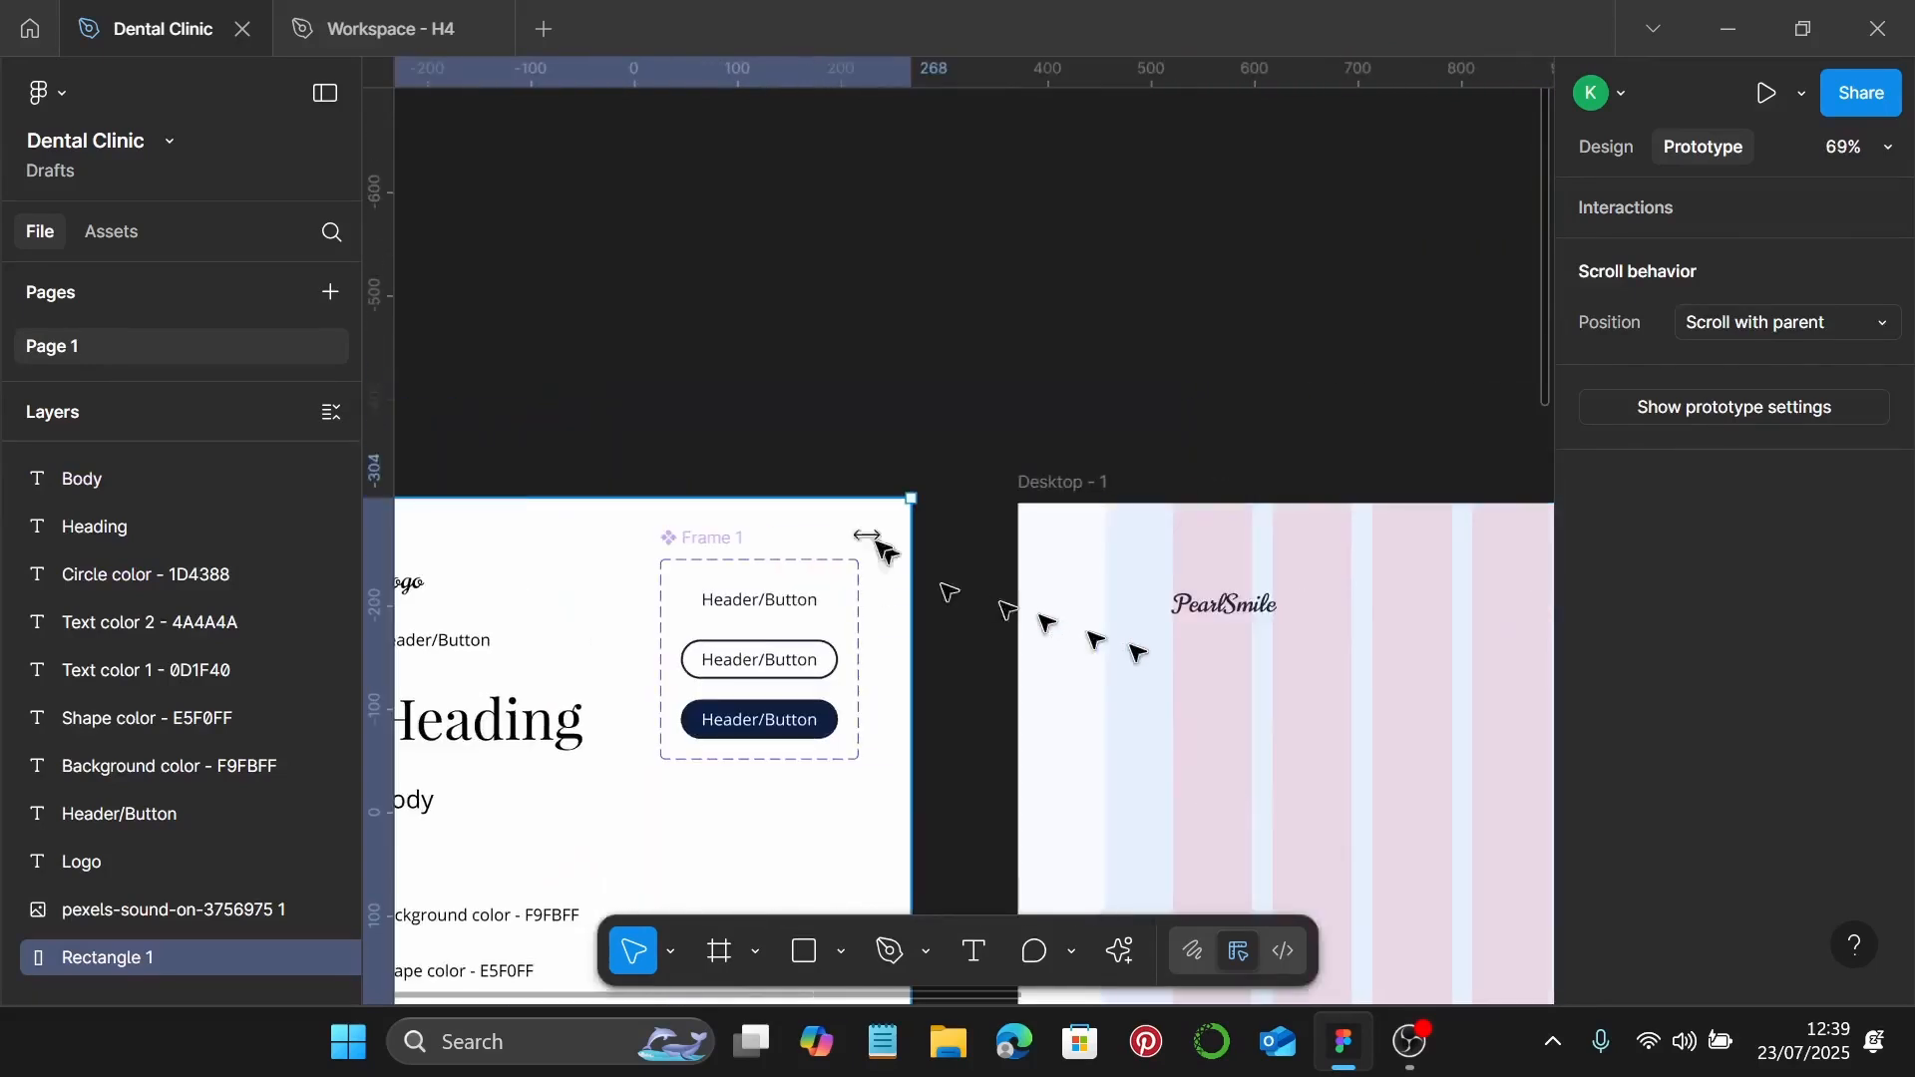
{"action": "left_click", "coordinate": [773, 603]}
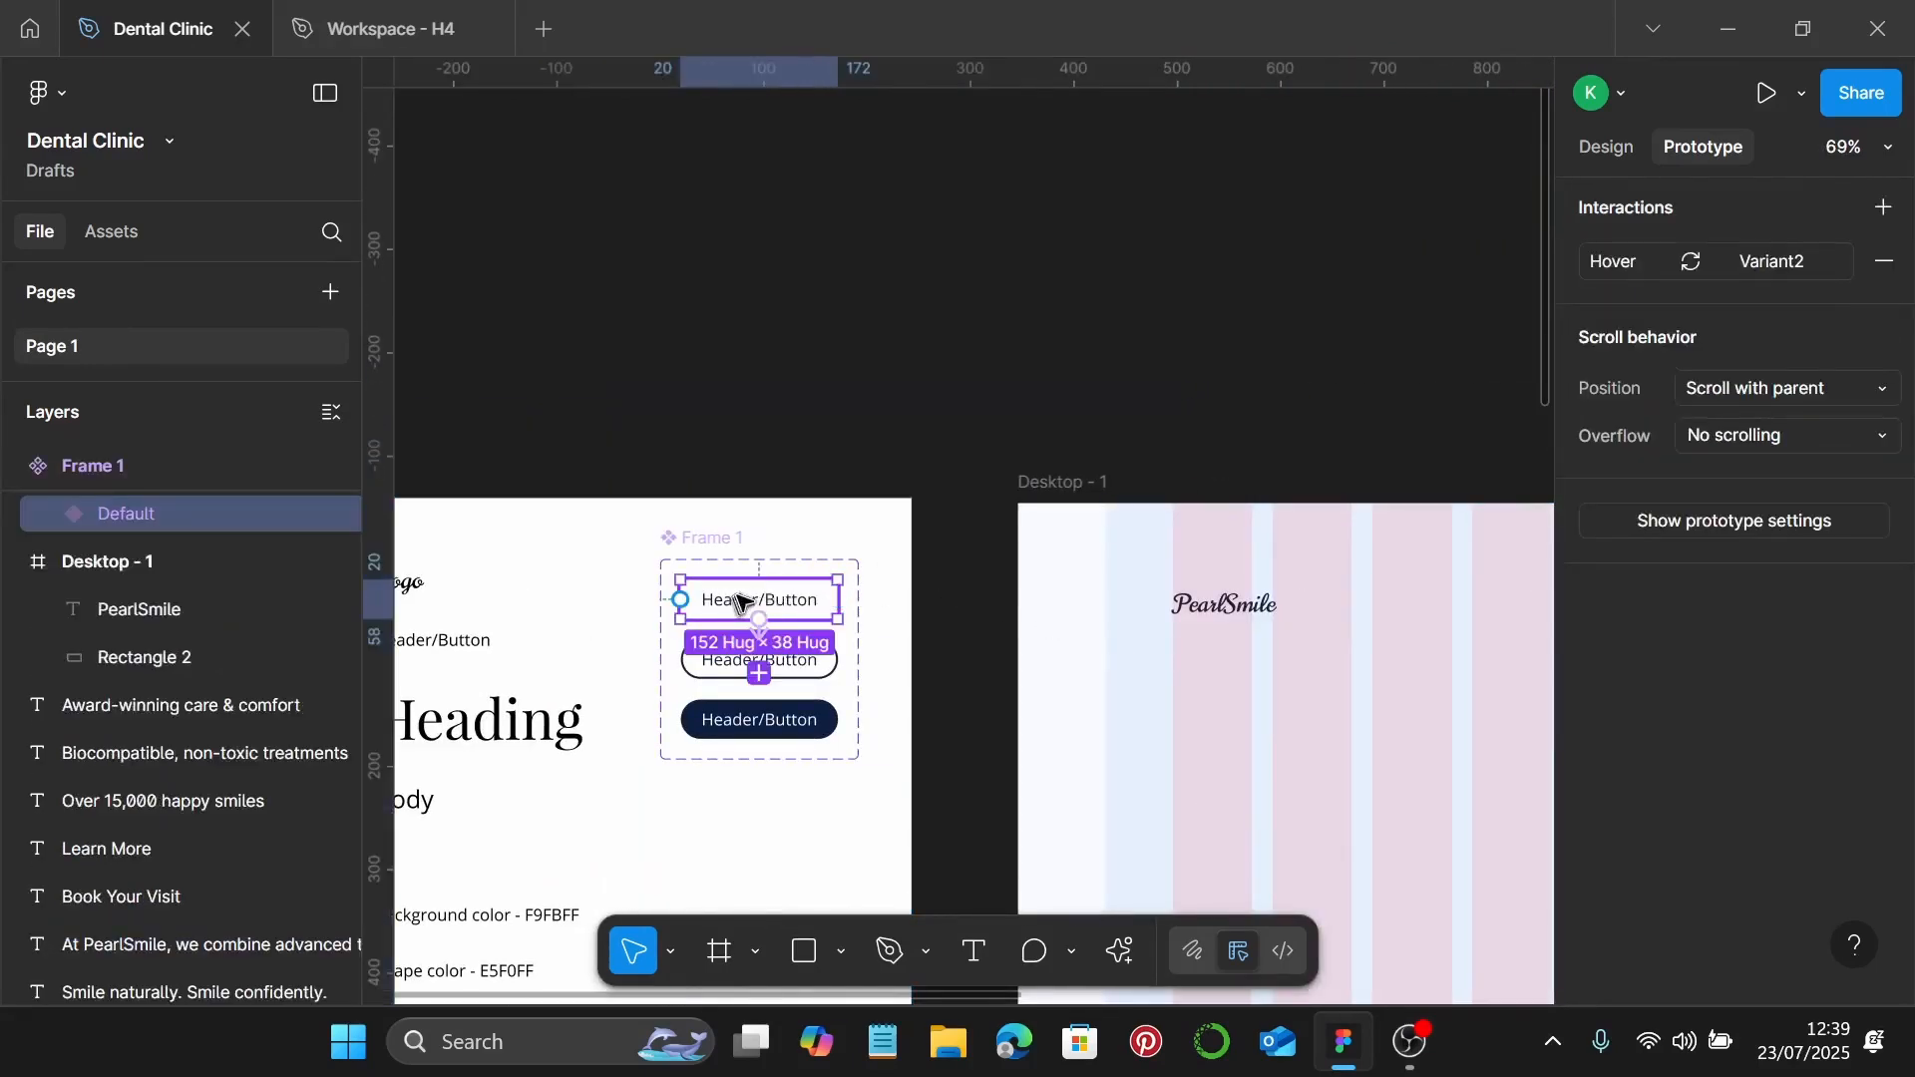
{"action": "left_click", "coordinate": [1603, 151]}
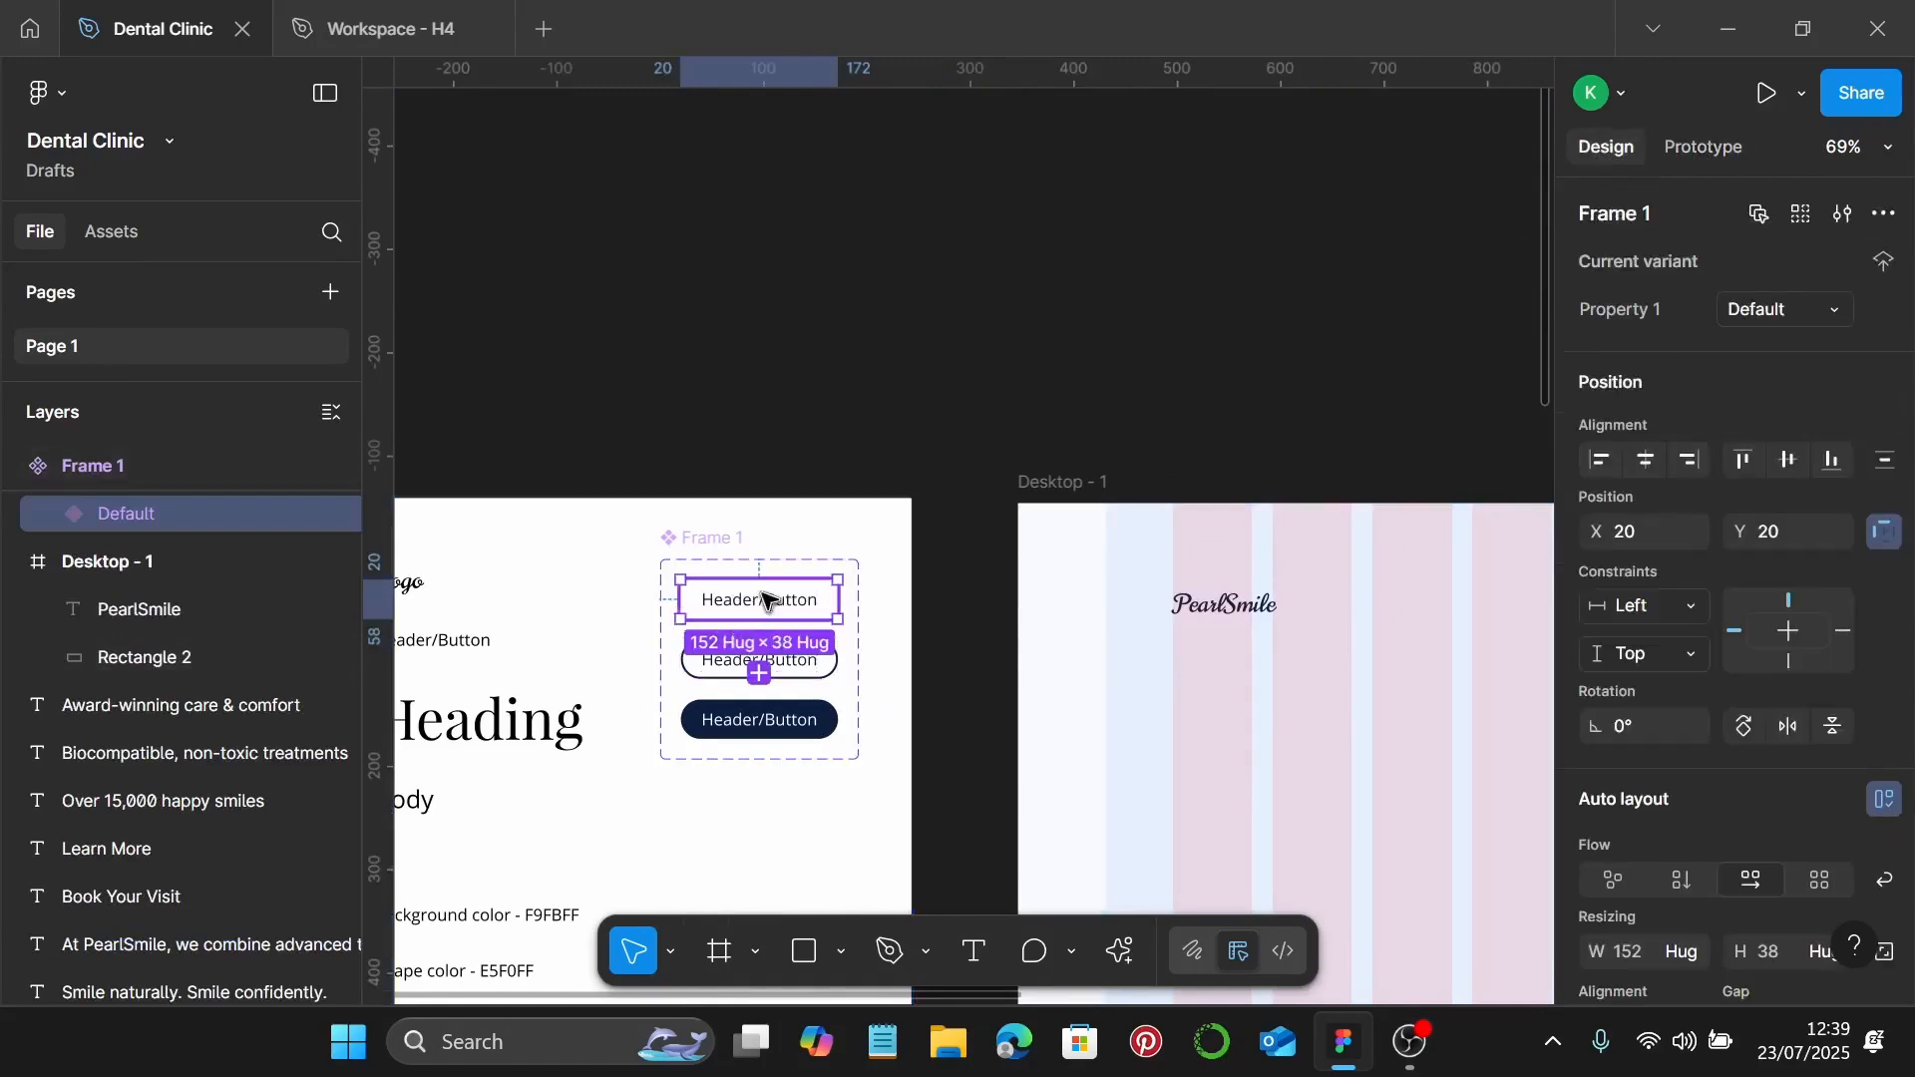
{"action": "left_click_drag", "start_coordinate": [755, 603], "coordinate": [1417, 617]}
{"action": "scroll", "coordinate": [1396, 614], "scroll_direction": "right", "scroll_amount": 5}
{"action": "left_click_drag", "start_coordinate": [877, 617], "coordinate": [1207, 614]}
{"action": "scroll", "coordinate": [966, 624], "scroll_direction": "down", "scroll_amount": 1}
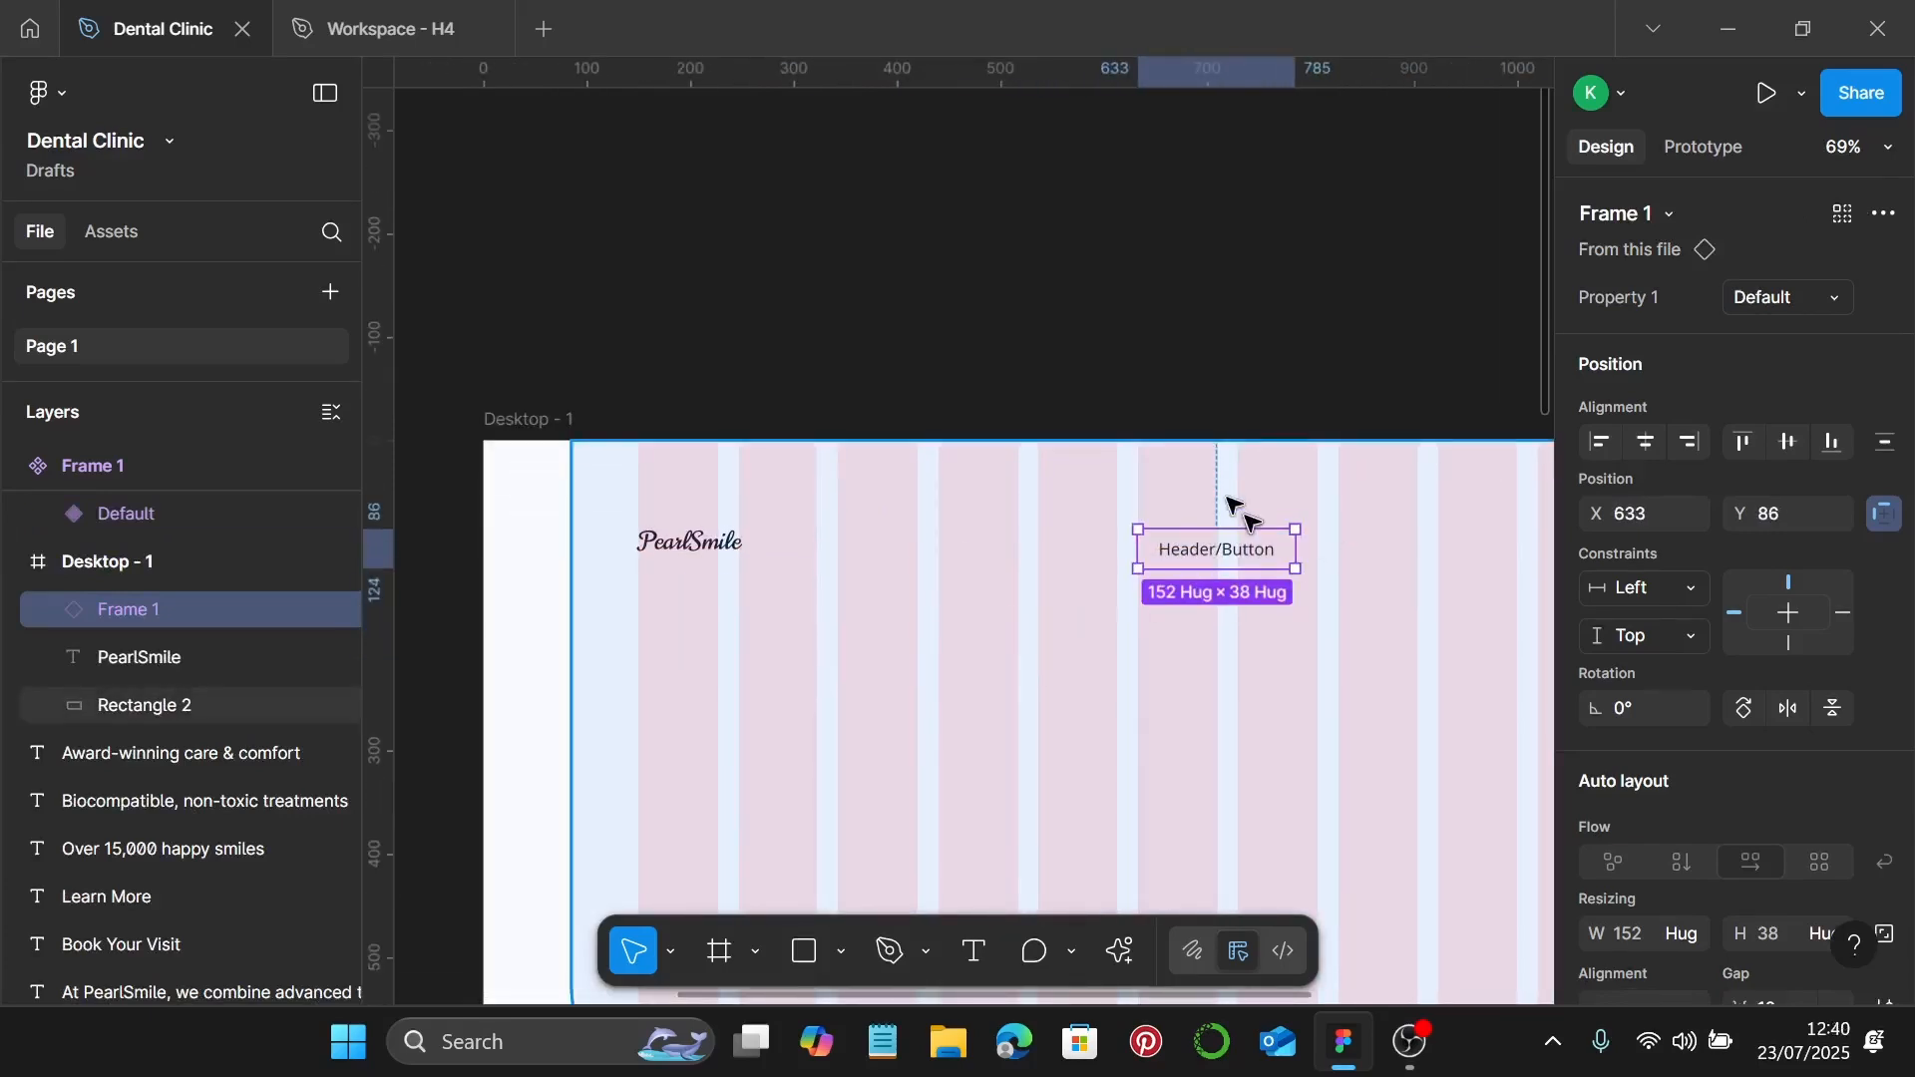
Step: Duplicate the header button instance four times in a row along the header of the desktop frame
{"action": "scroll", "coordinate": [1250, 520], "scroll_direction": "up", "scroll_amount": 1}
{"action": "scroll", "coordinate": [1227, 589], "scroll_direction": "down", "scroll_amount": 2}
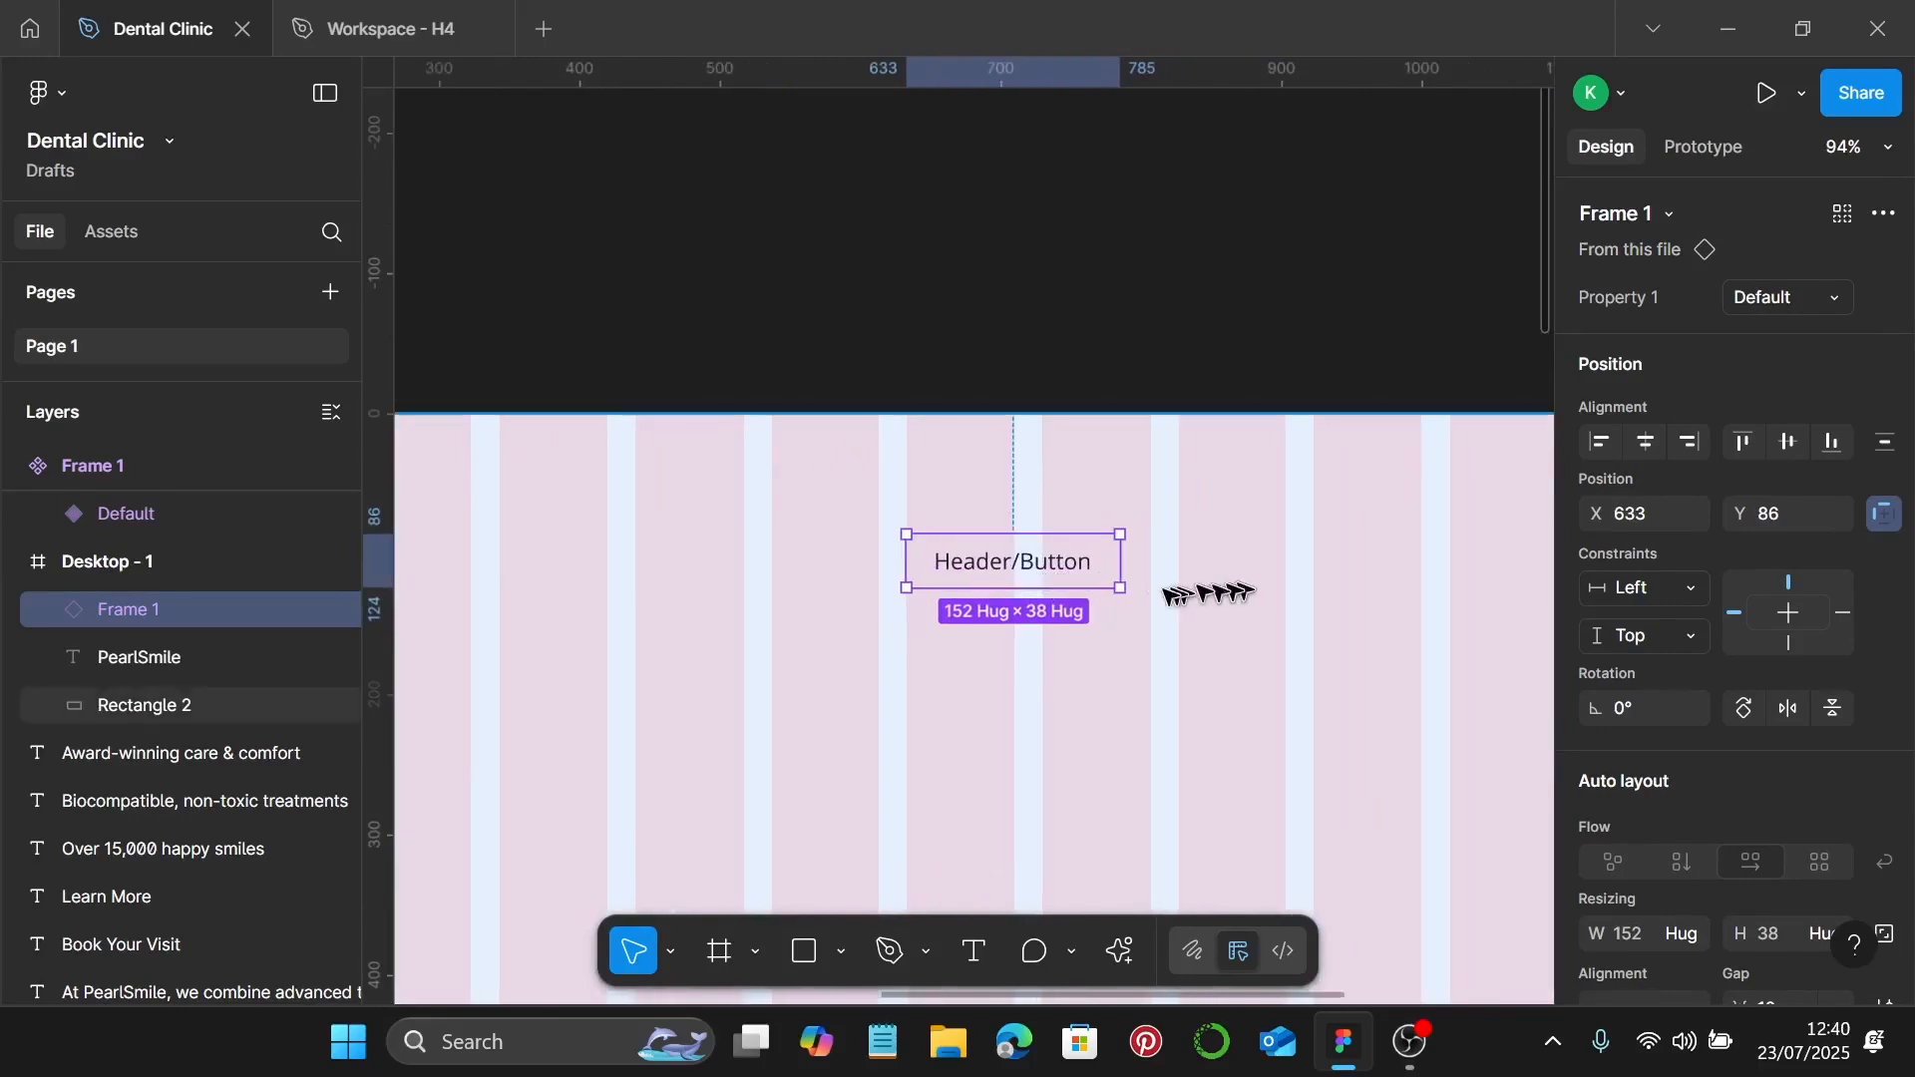
{"action": "scroll", "coordinate": [1106, 587], "scroll_direction": "right", "scroll_amount": 2}
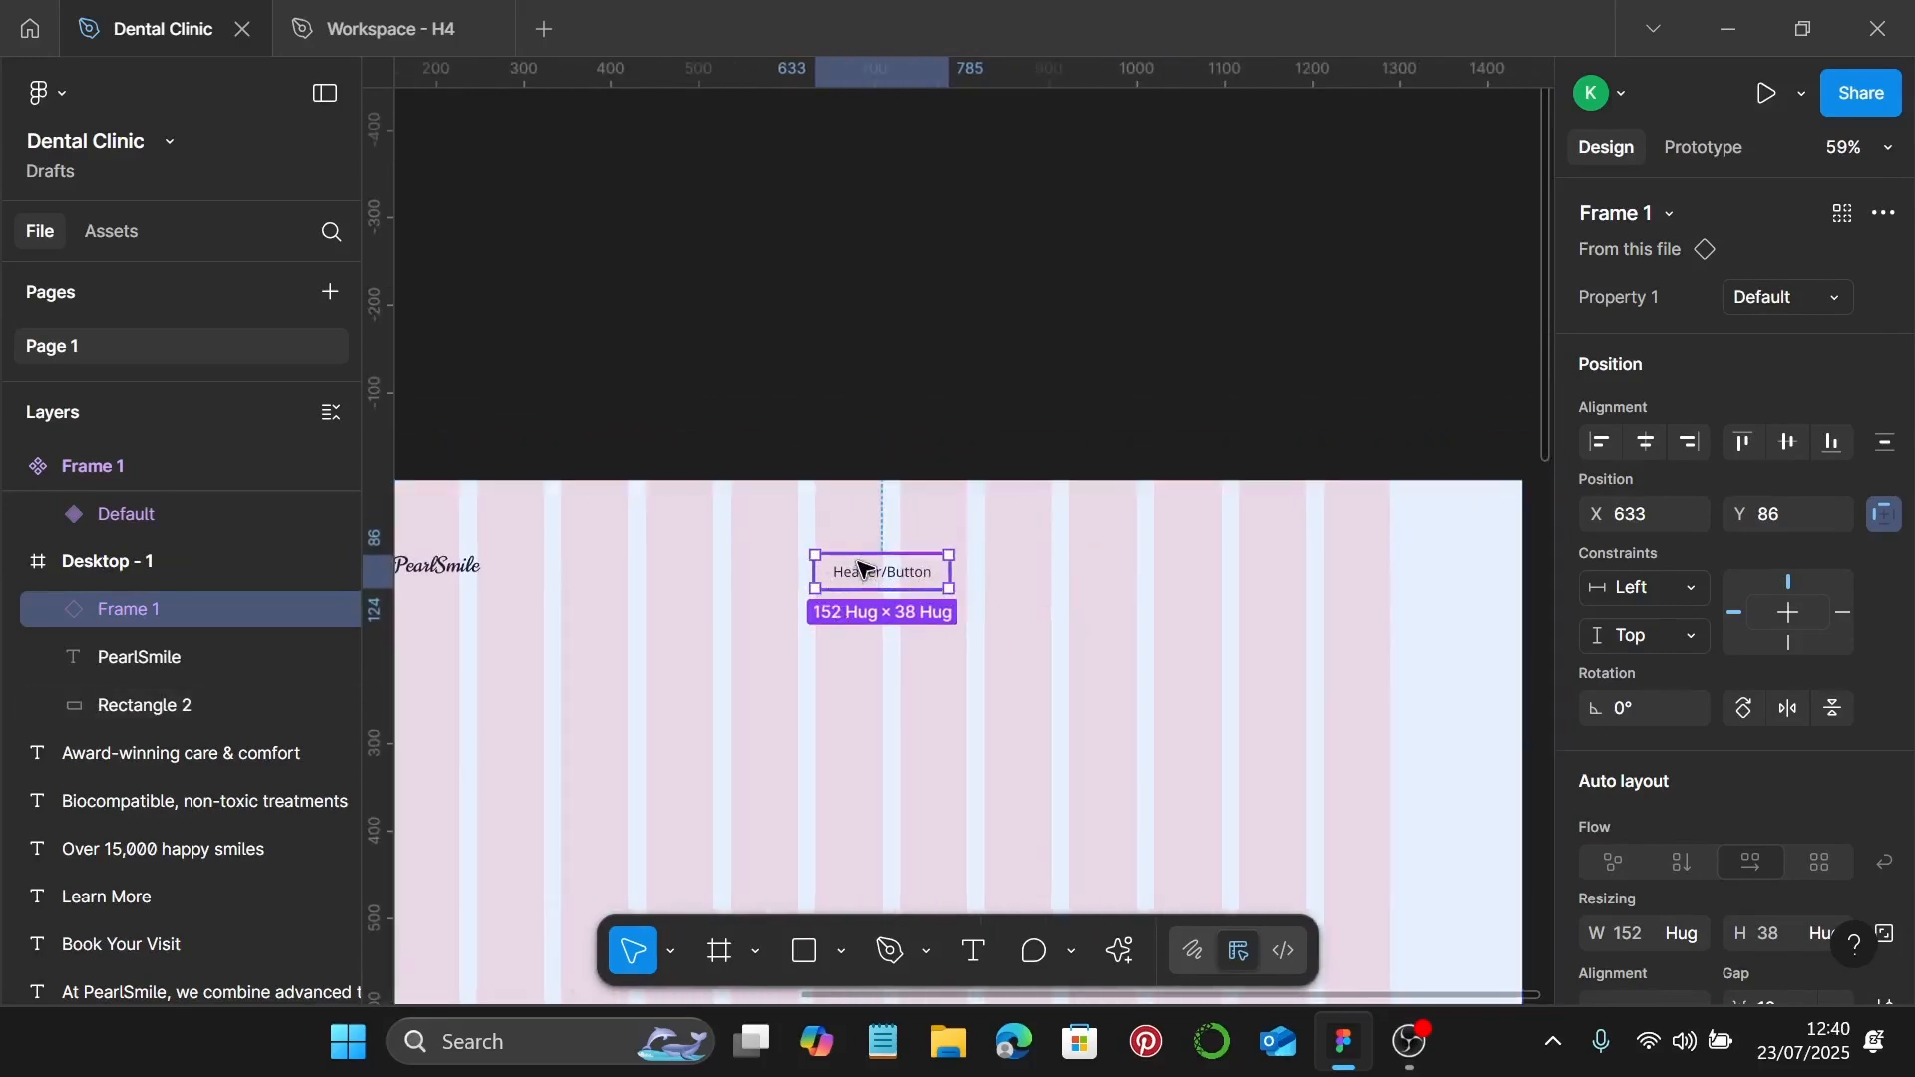
{"action": "left_click_drag", "start_coordinate": [913, 576], "coordinate": [1202, 581]}
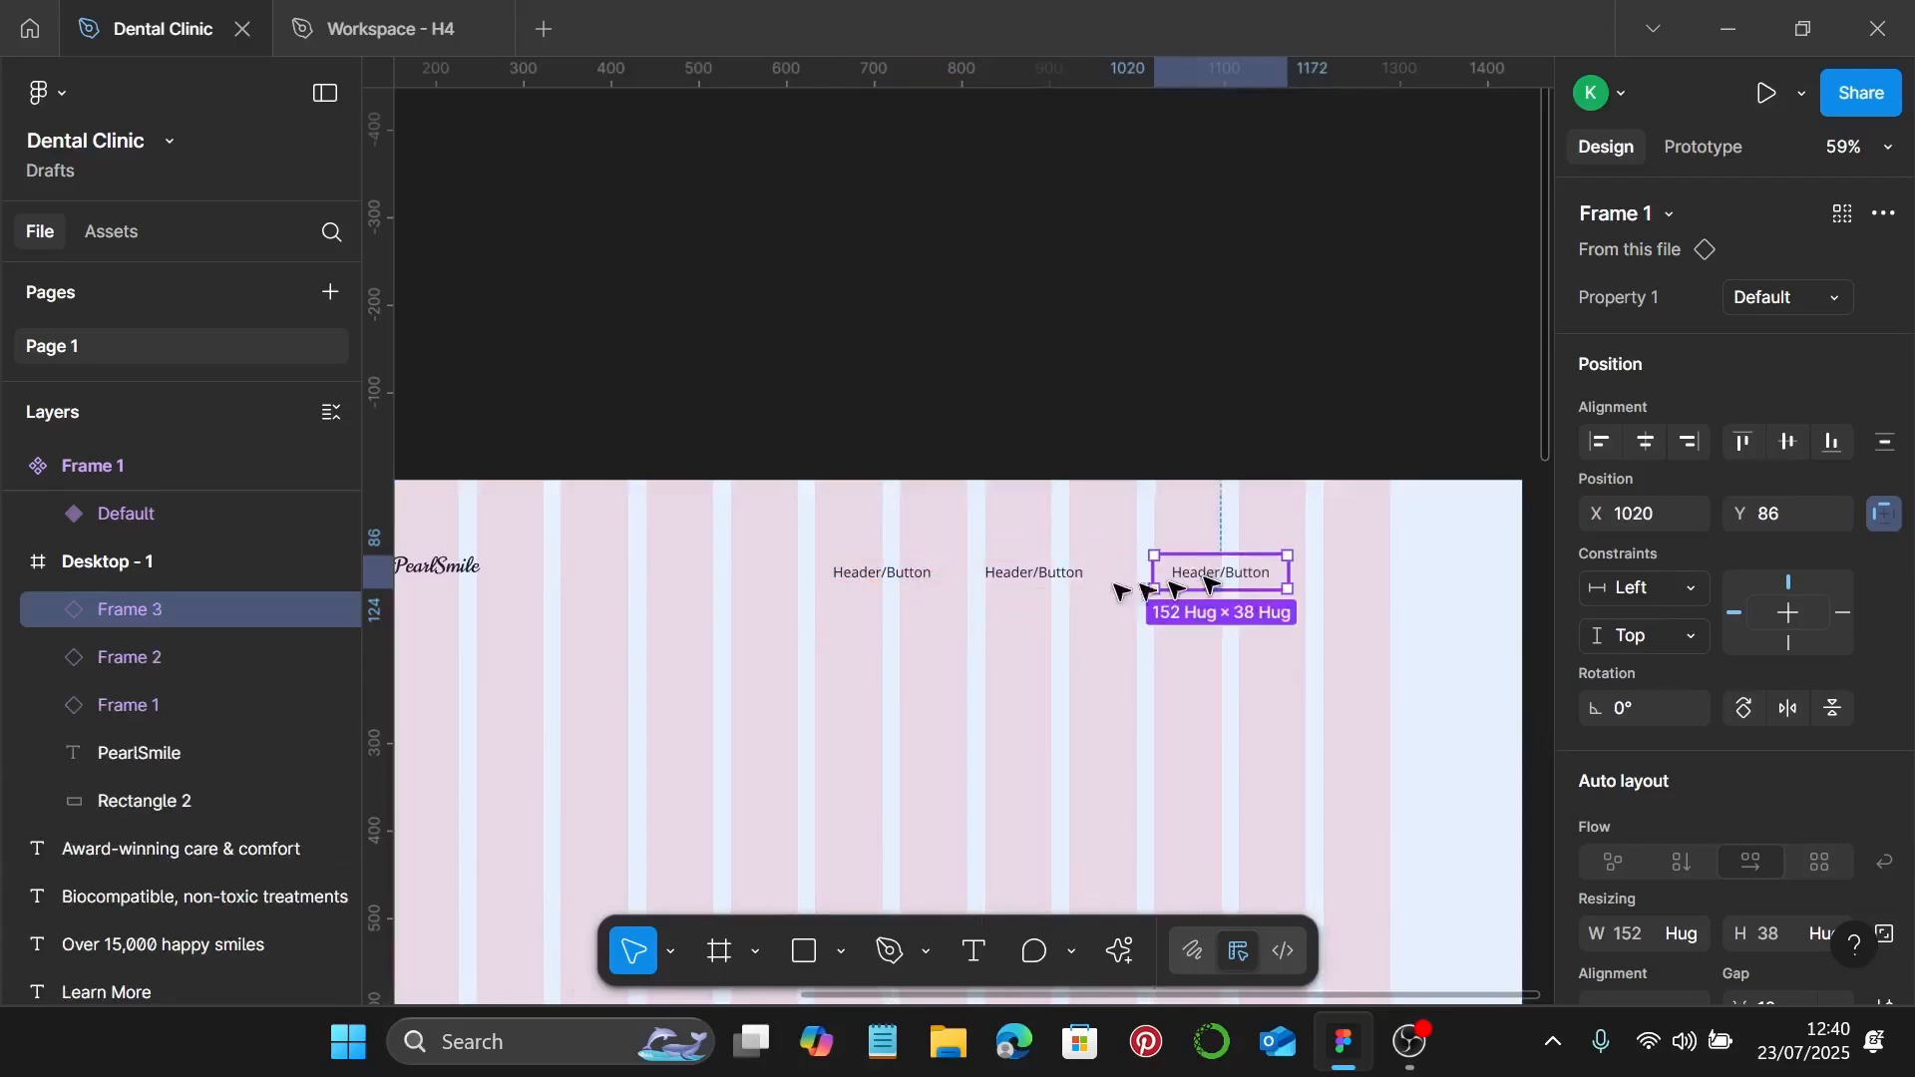
{"action": "left_click", "coordinate": [911, 576]}
{"action": "left_click_drag", "start_coordinate": [892, 581], "coordinate": [856, 595]}
{"action": "left_click", "coordinate": [1215, 589]}
{"action": "left_click_drag", "start_coordinate": [1219, 578], "coordinate": [1367, 586]}
{"action": "scroll", "coordinate": [580, 569], "scroll_direction": "up", "scroll_amount": 3}
{"action": "scroll", "coordinate": [579, 568], "scroll_direction": "up", "scroll_amount": 3}
Step: Change the text of the first two header buttons to "Home" and "About"
{"action": "left_click", "coordinate": [643, 578]}
{"action": "double_click", "coordinate": [654, 582]}
{"action": "double_click", "coordinate": [685, 579]}
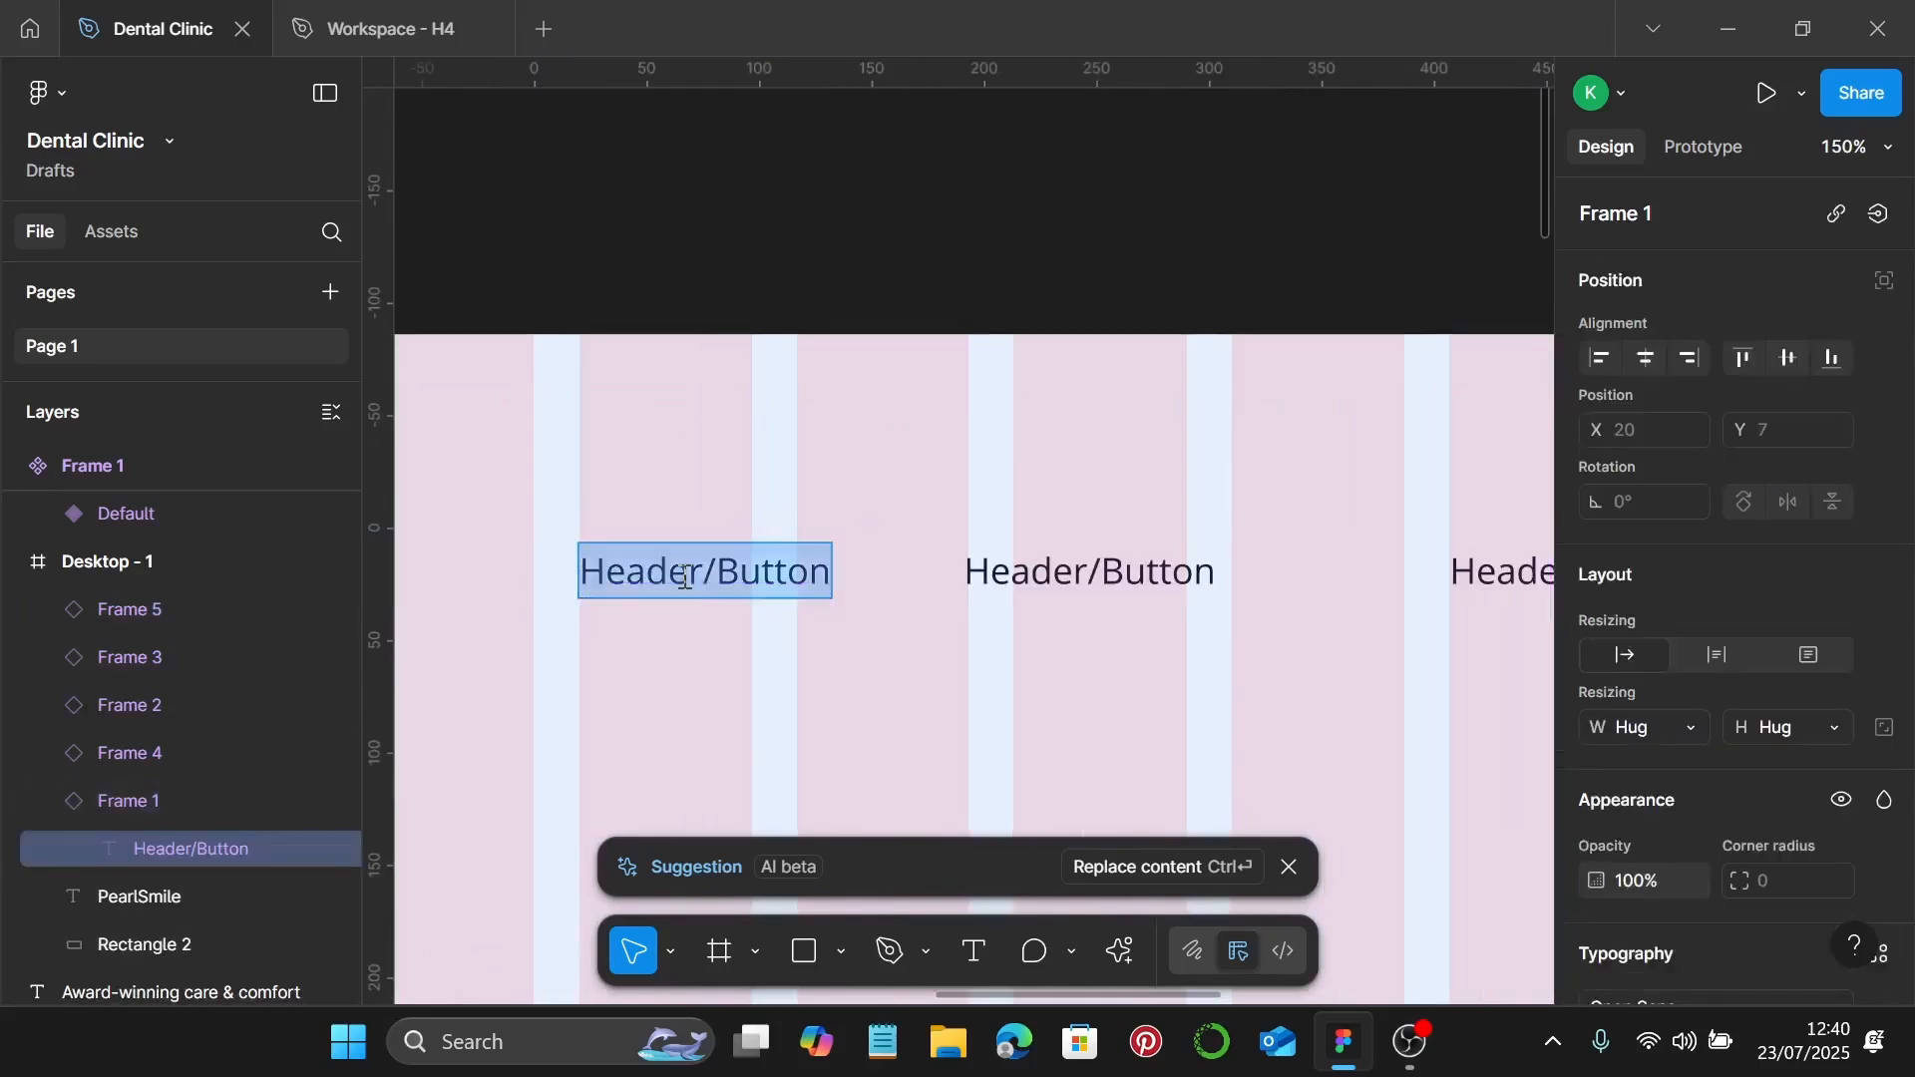
{"action": "type", "text": "Home"}
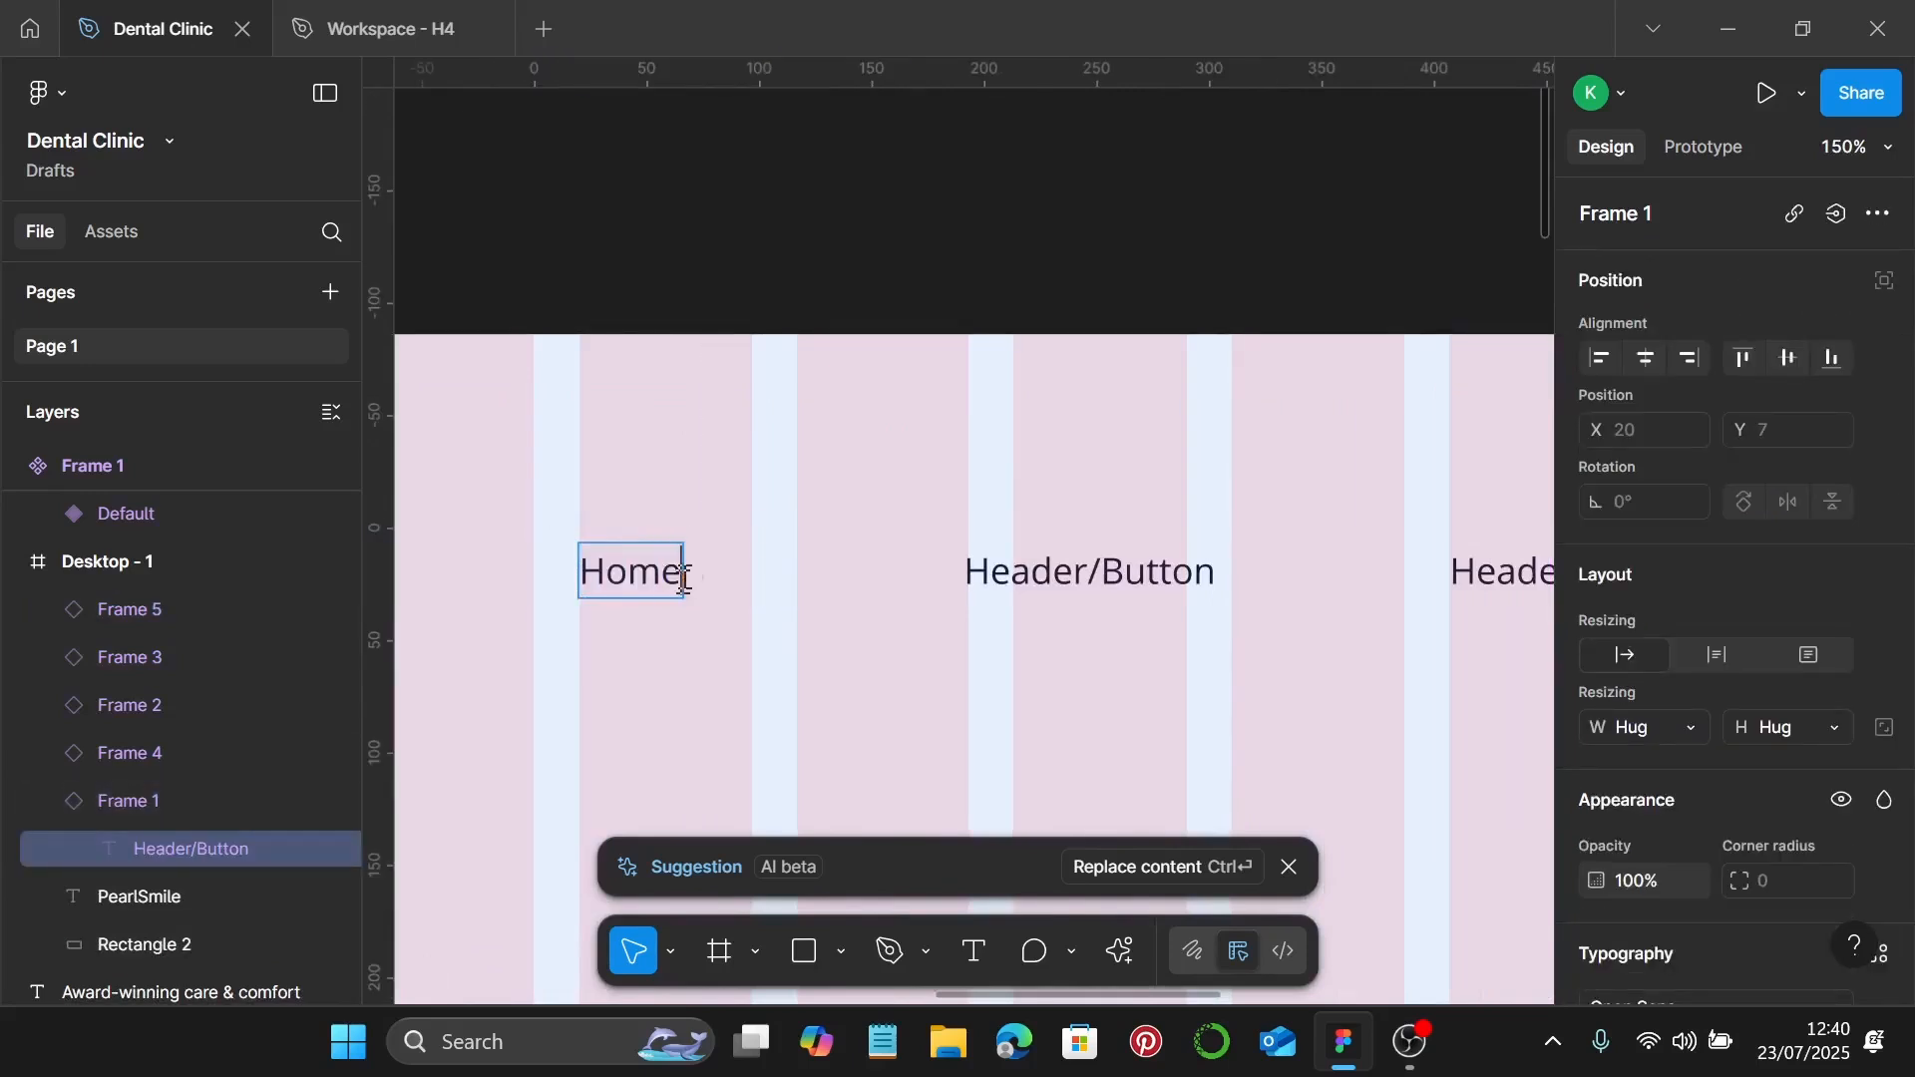
{"action": "double_click", "coordinate": [1018, 575]}
{"action": "key", "text": "ctrl+a"}
{"action": "type", "text": "A"}
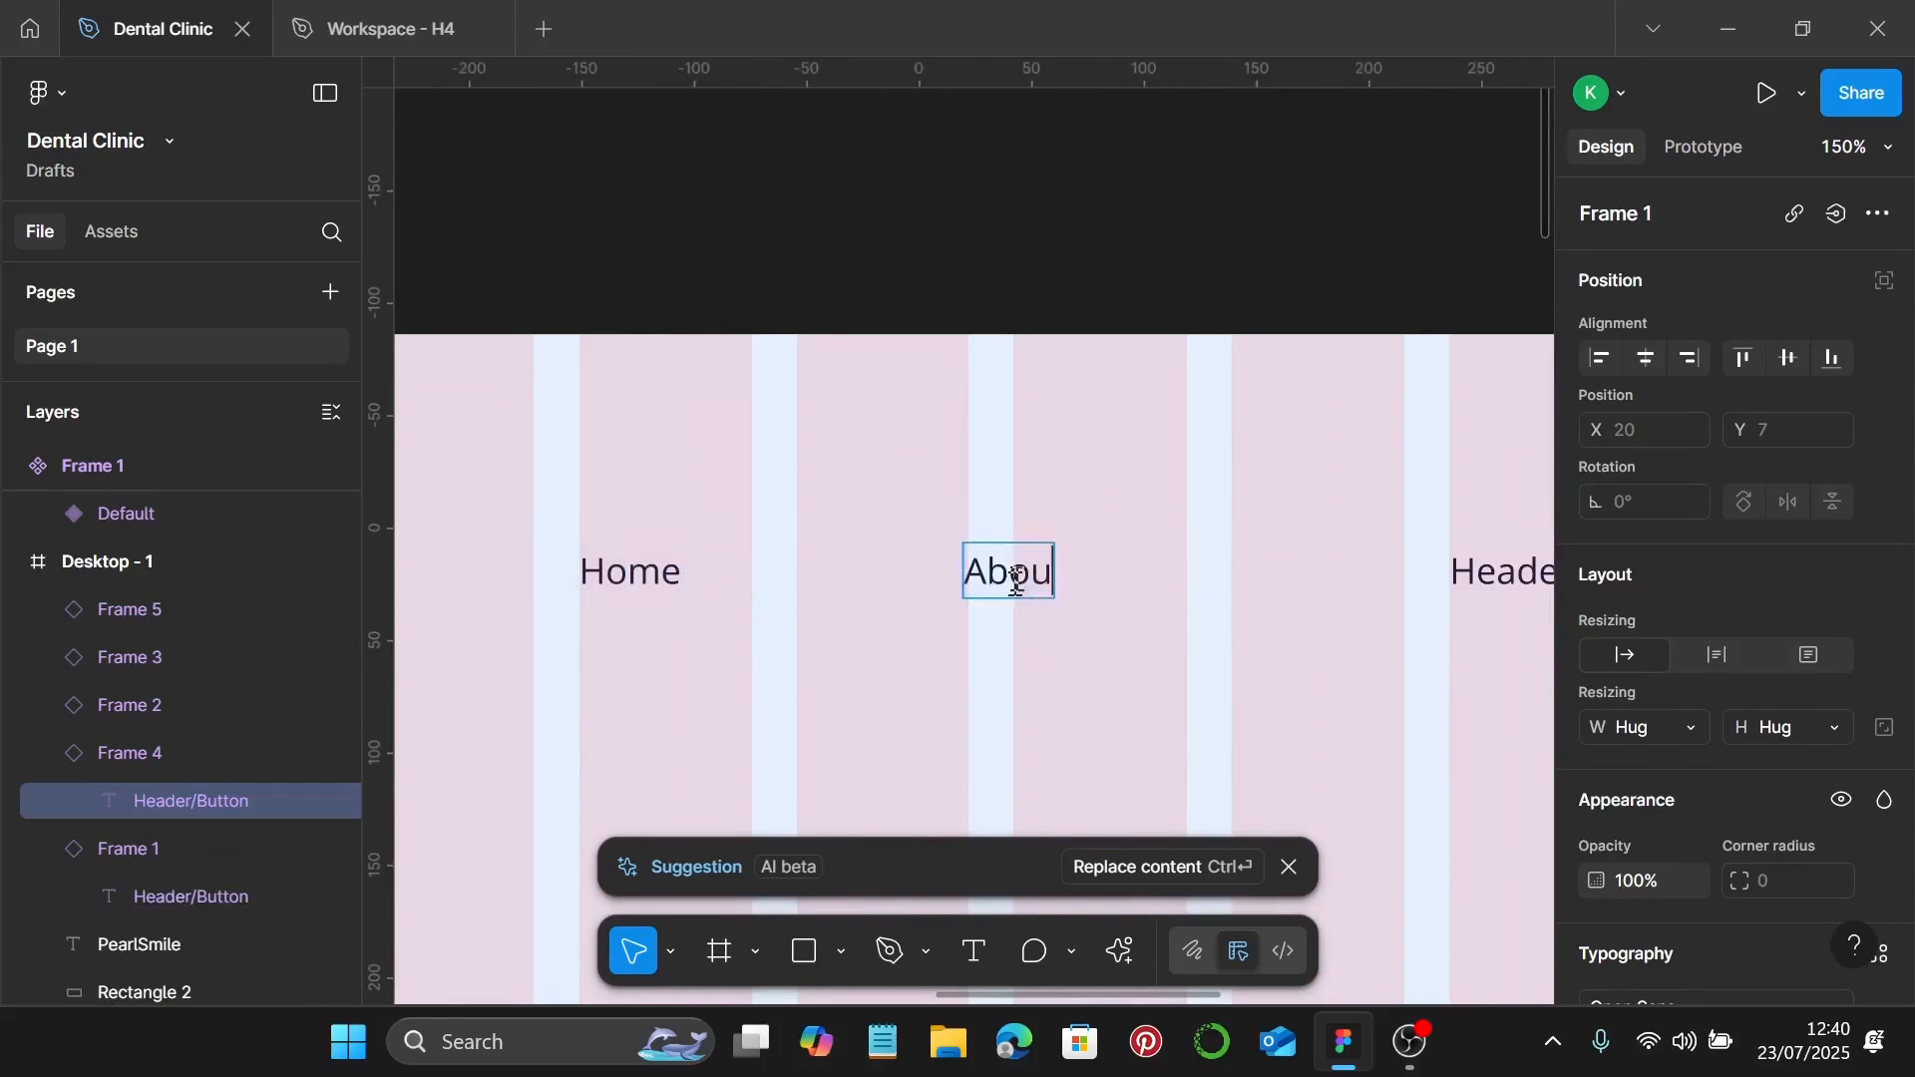
{"action": "type", "text": "bout"}
Step: Change the text of the third header button to "Services"
{"action": "scroll", "coordinate": [1018, 577], "scroll_direction": "right", "scroll_amount": 5}
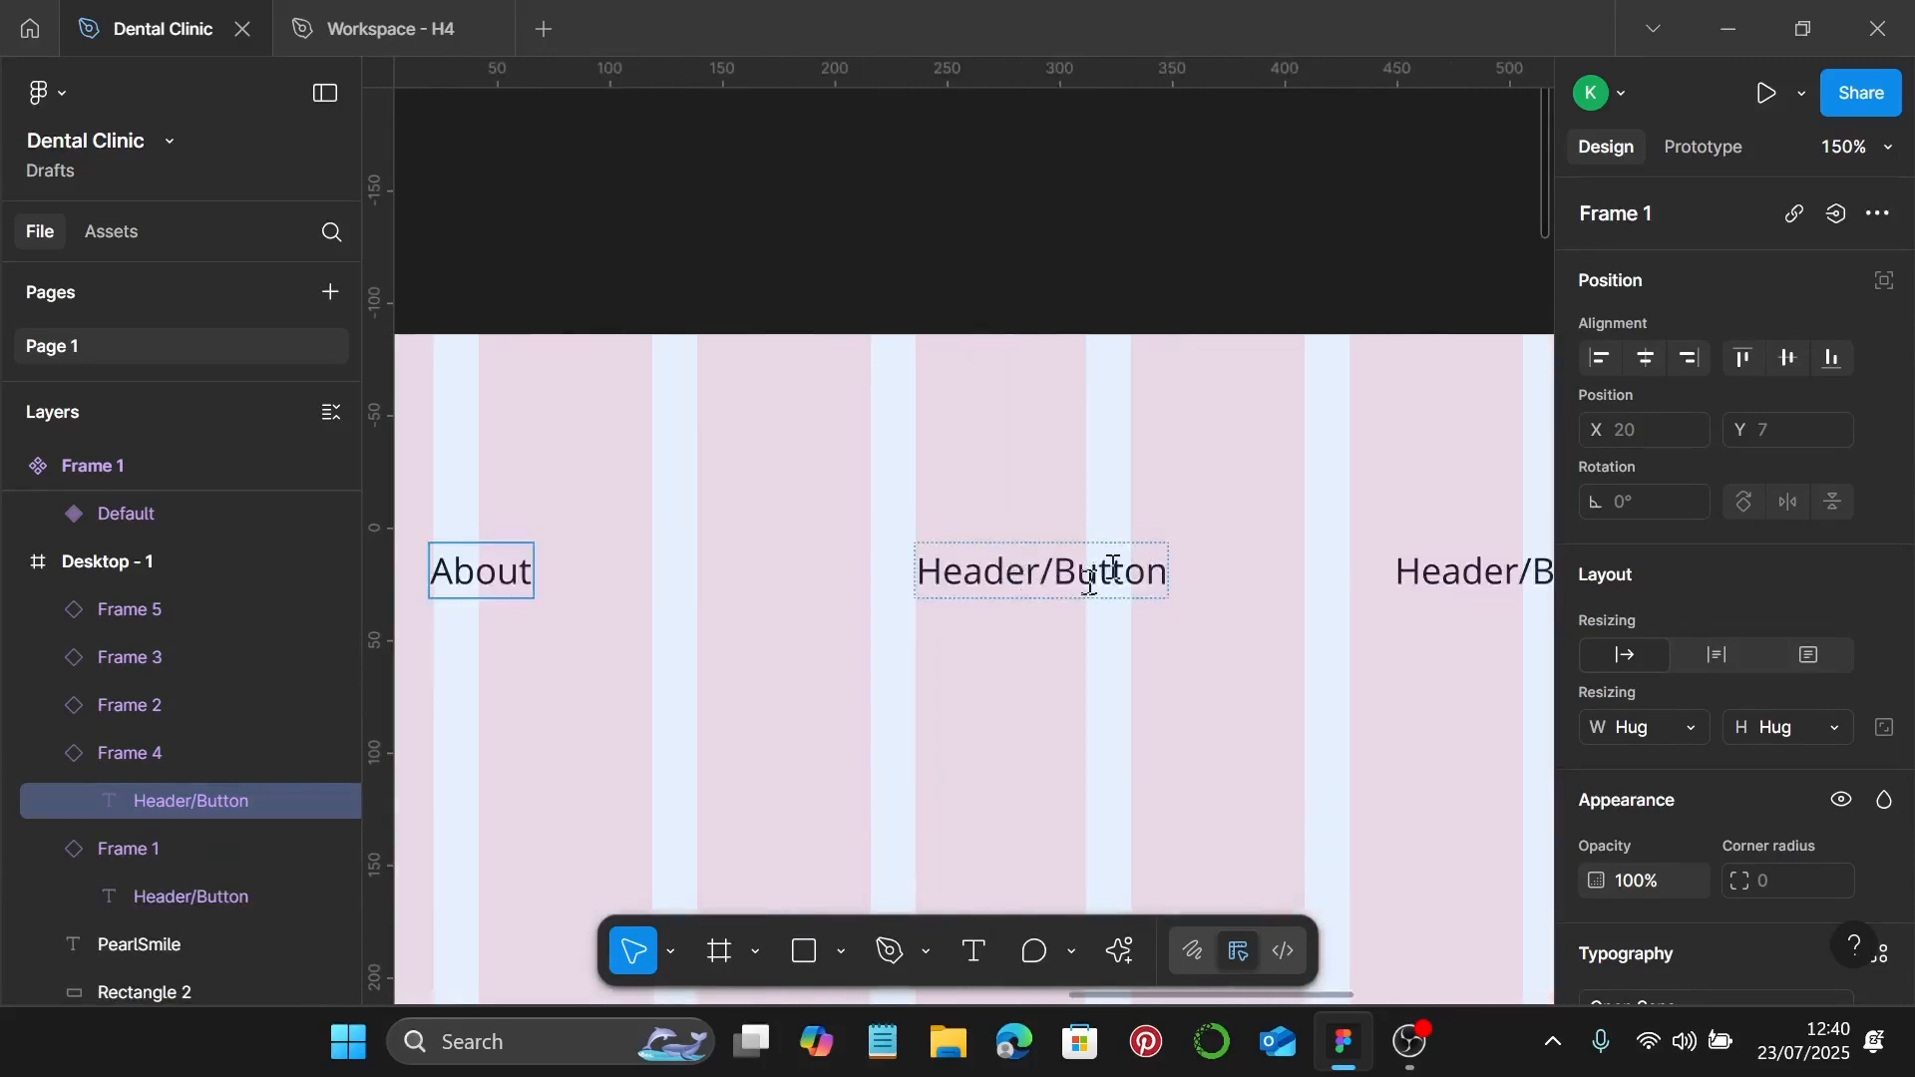
{"action": "double_click", "coordinate": [1090, 576]}
{"action": "key", "text": "ctrl+a"}
{"action": "type", "text": "S"}
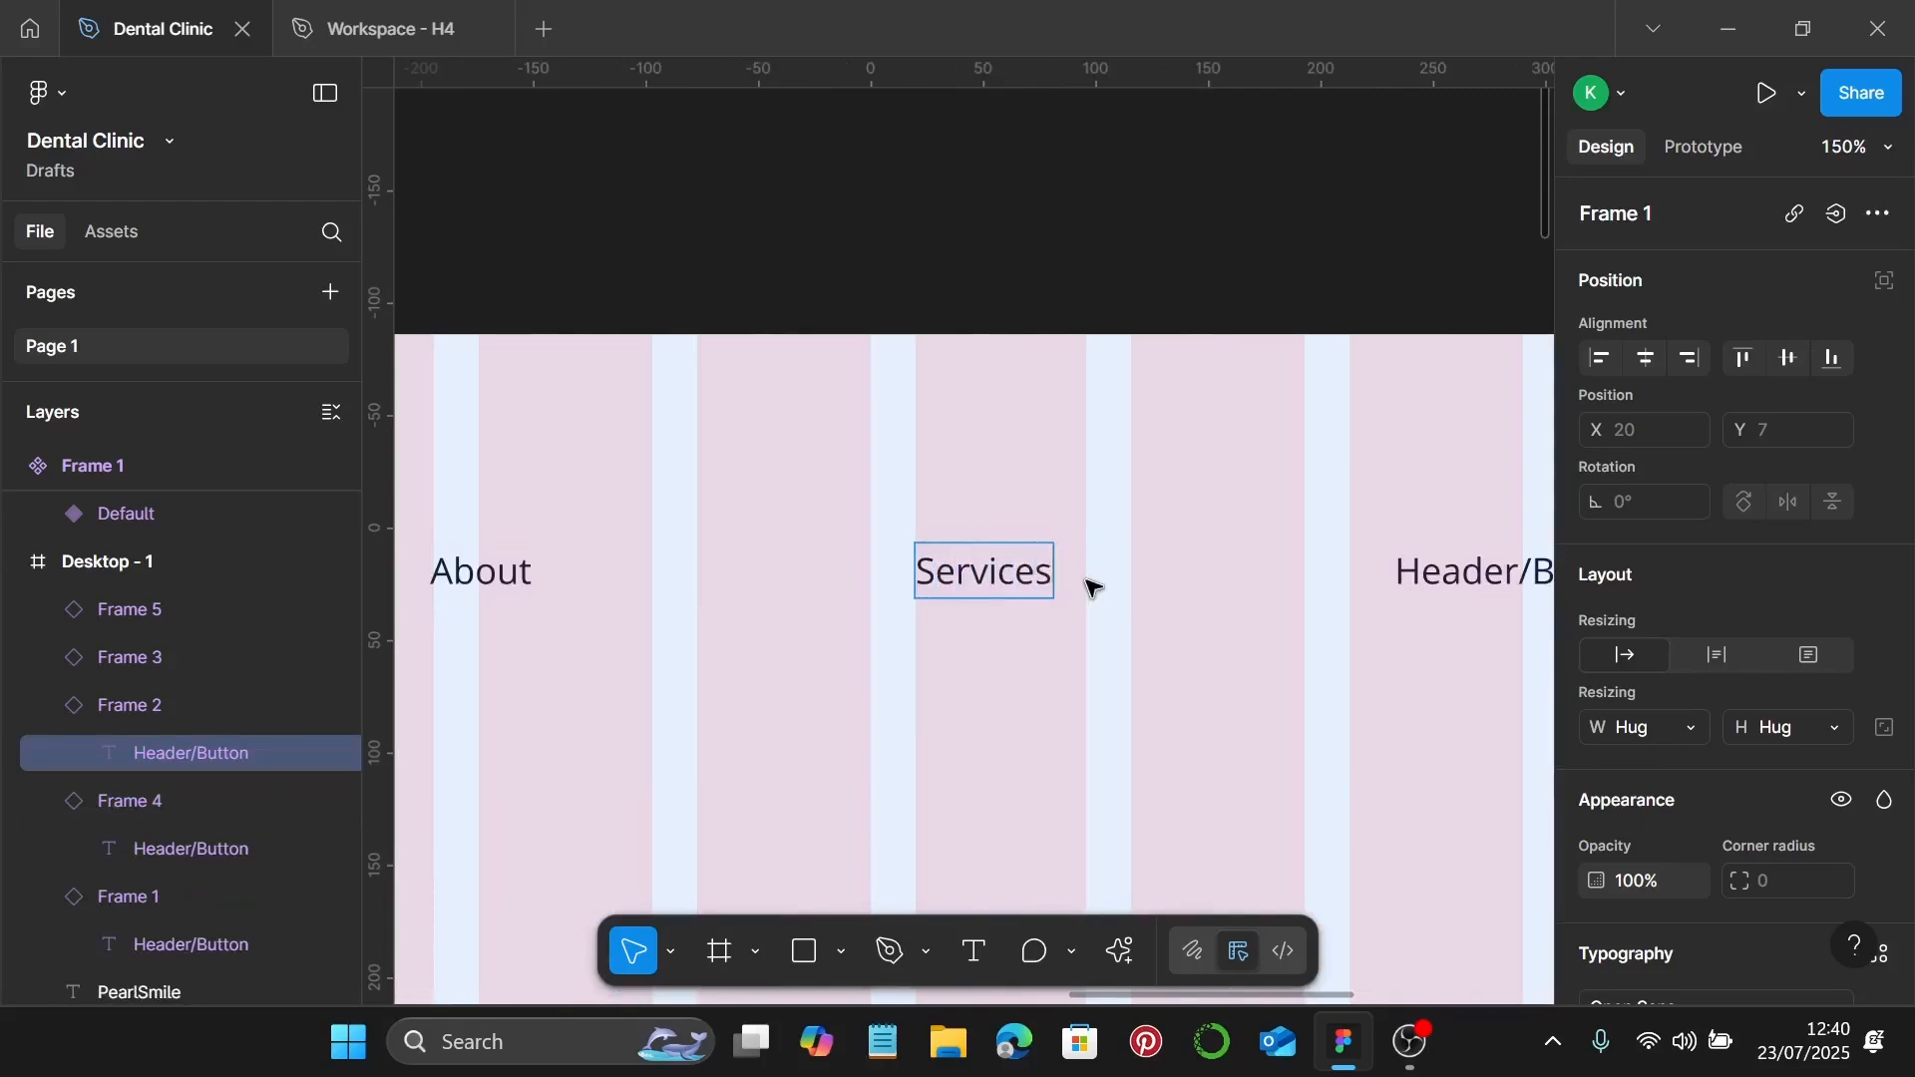
Step: Change the text of the fourth header button to "Our Approach"
{"action": "scroll", "coordinate": [1092, 586], "scroll_direction": "right", "scroll_amount": 3}
{"action": "double_click", "coordinate": [1107, 576]}
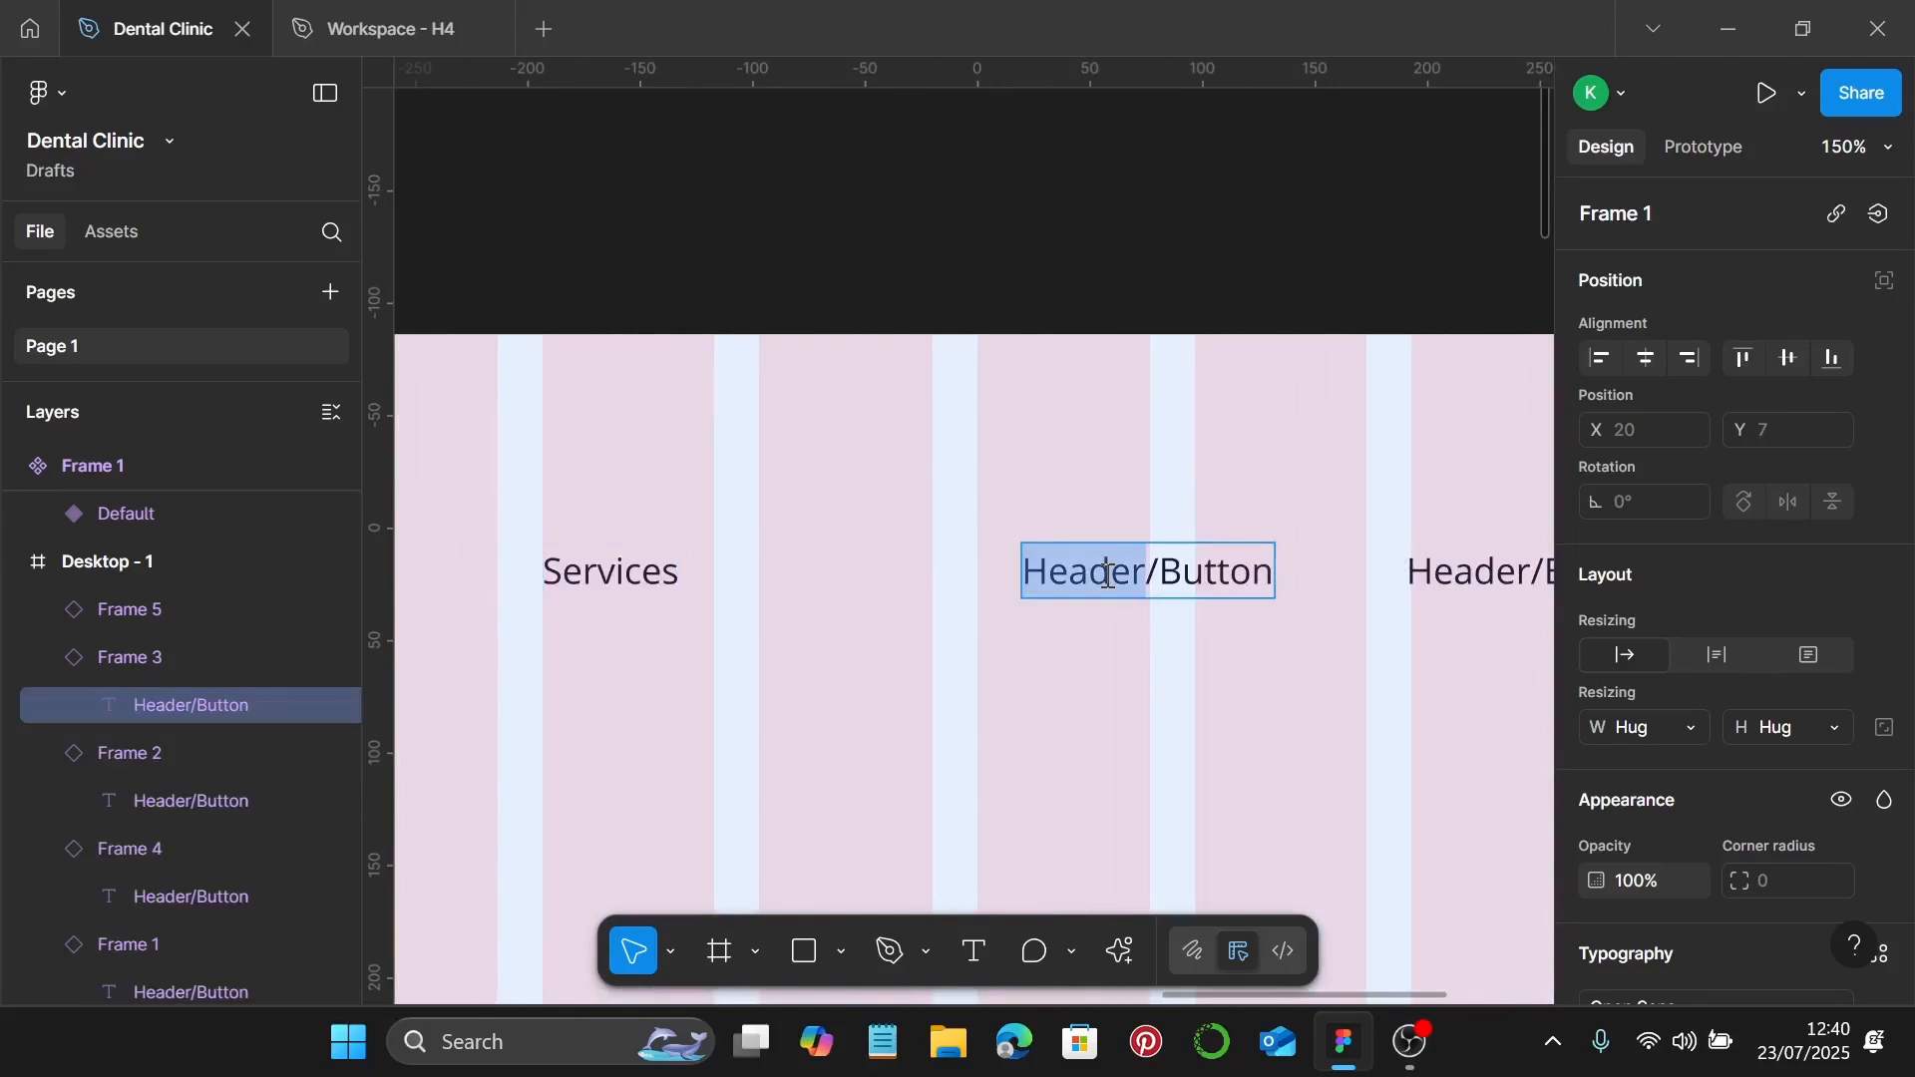
{"action": "triple_click", "coordinate": [1107, 576]}
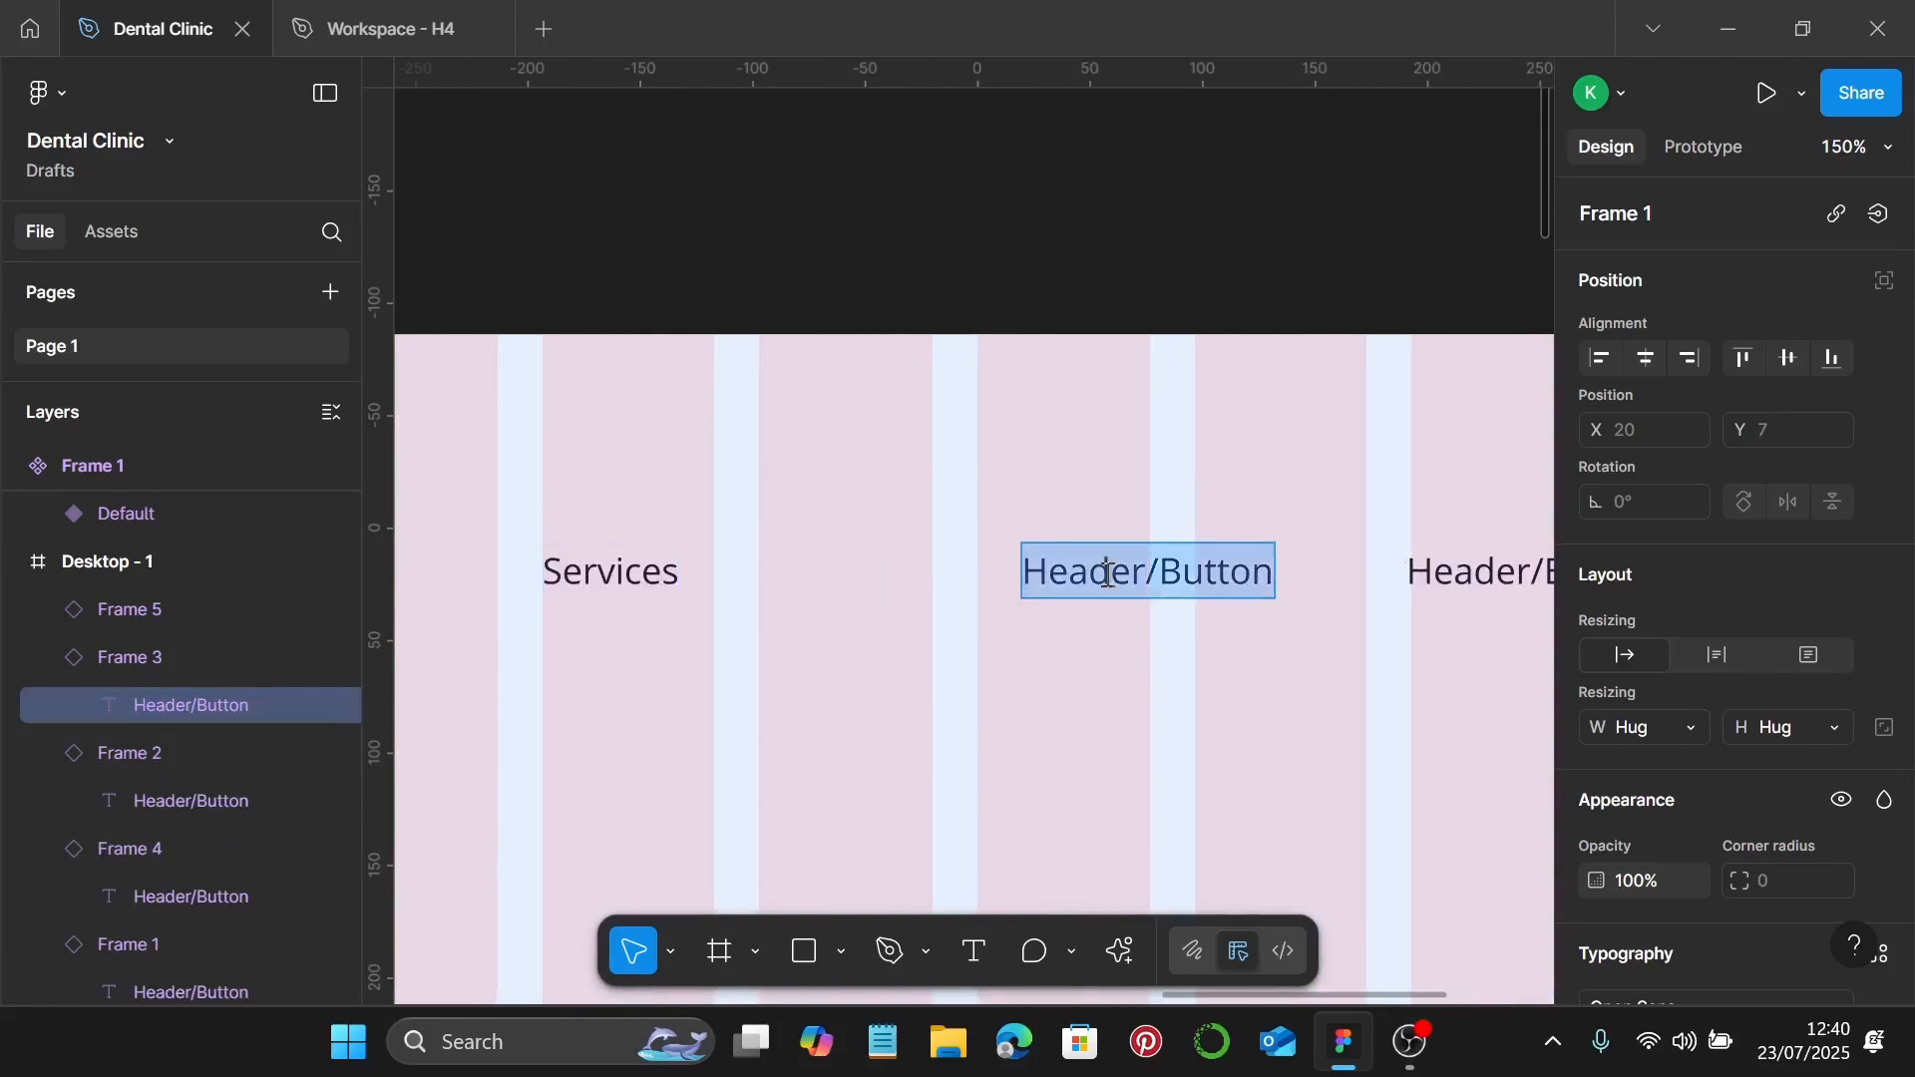
{"action": "type", "text": "Our"}
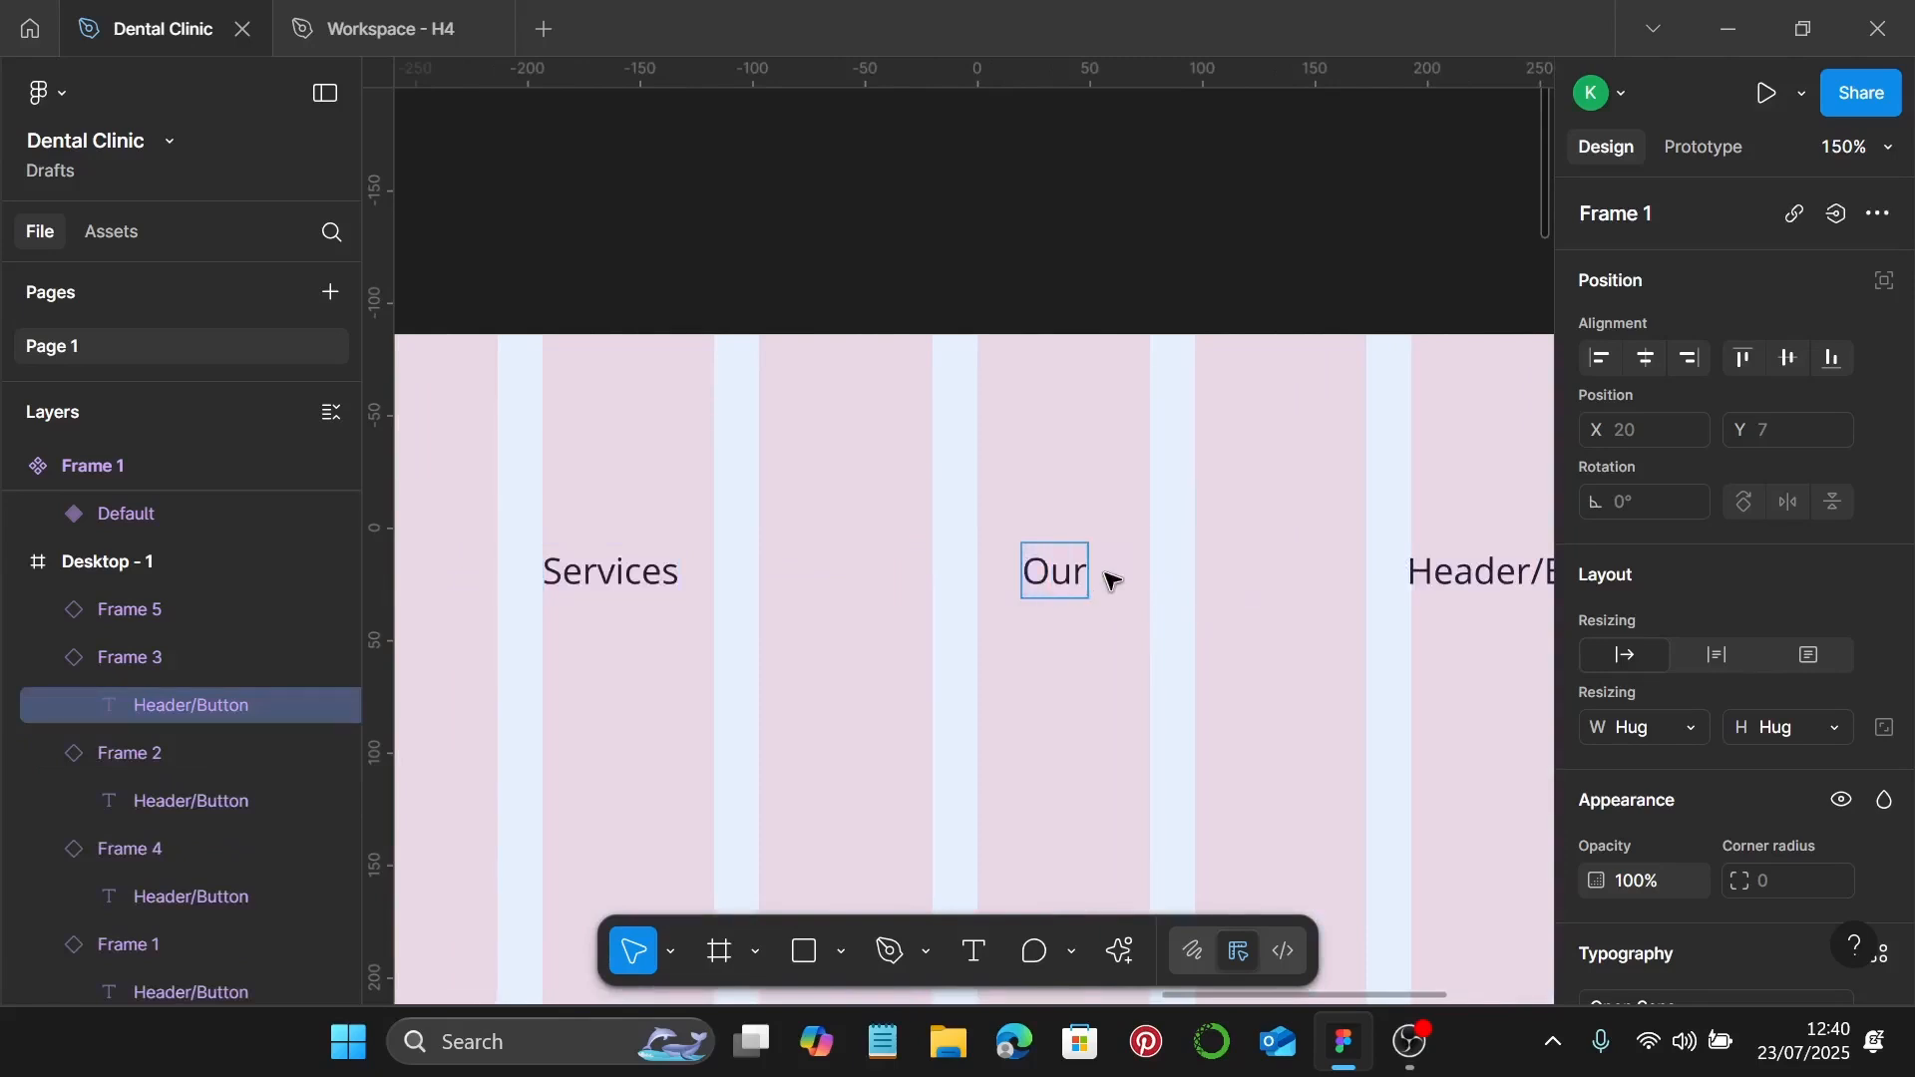
{"action": "right_click", "coordinate": [1106, 573]}
{"action": "left_click", "coordinate": [1106, 575]}
{"action": "type", "text": "ur Approach"}
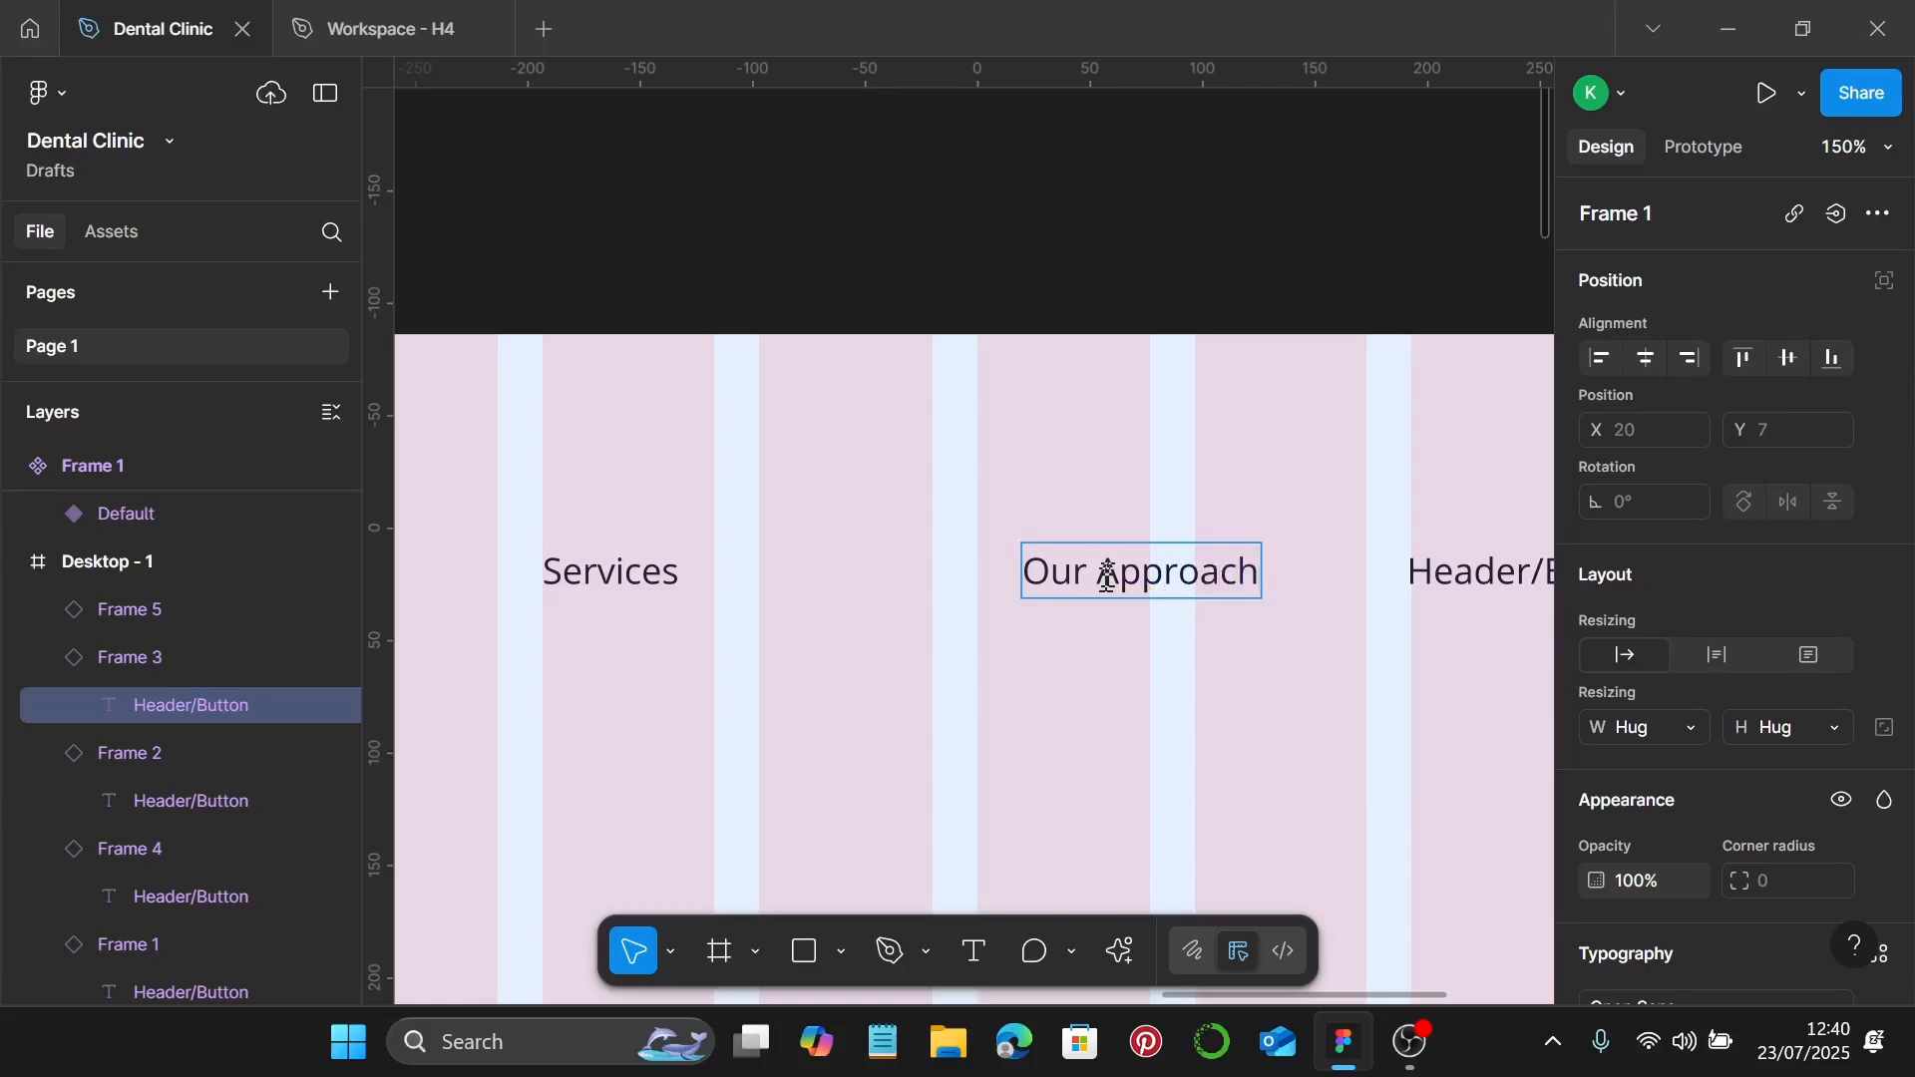
Step: Change the text of the last header button to "Contact" and finish editing it
{"action": "scroll", "coordinate": [1105, 576], "scroll_direction": "right", "scroll_amount": 3}
{"action": "double_click", "coordinate": [1321, 571]}
{"action": "left_click", "coordinate": [1334, 571]}
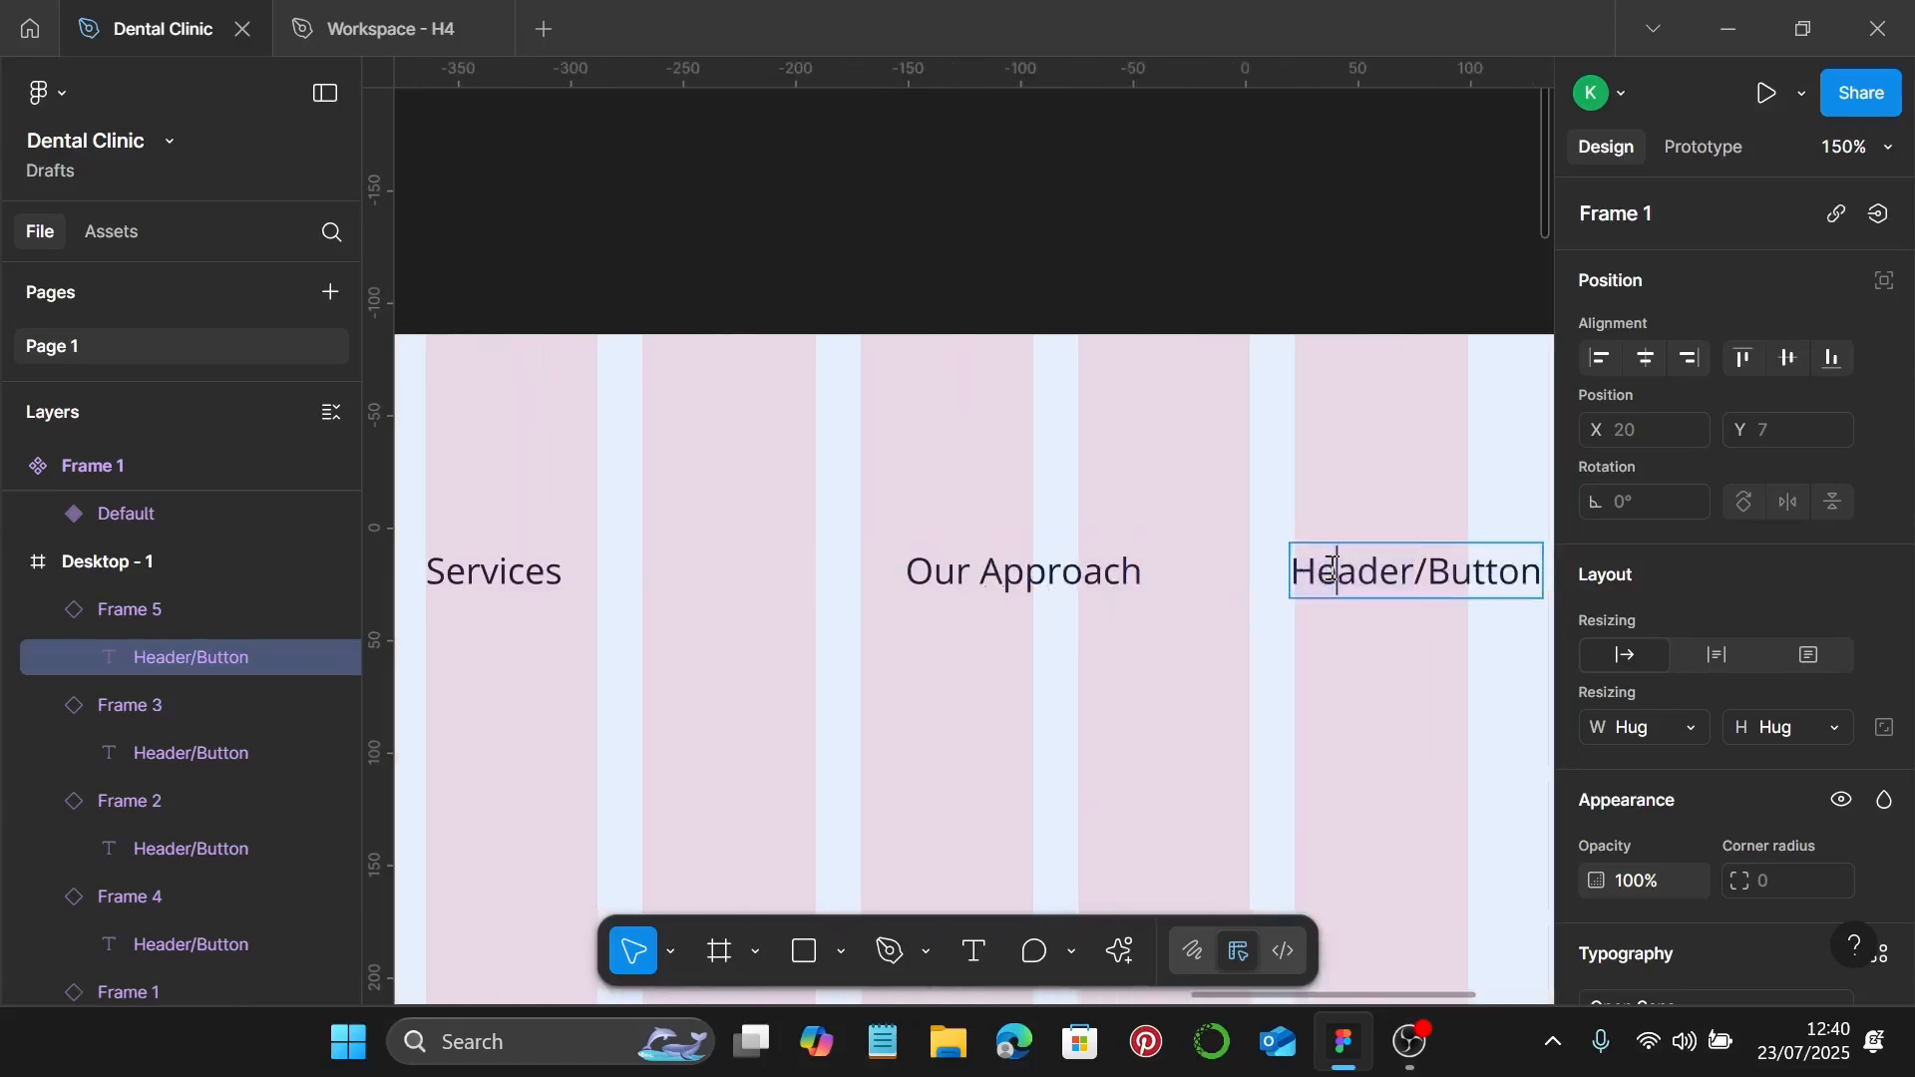
{"action": "triple_click", "coordinate": [1334, 571]}
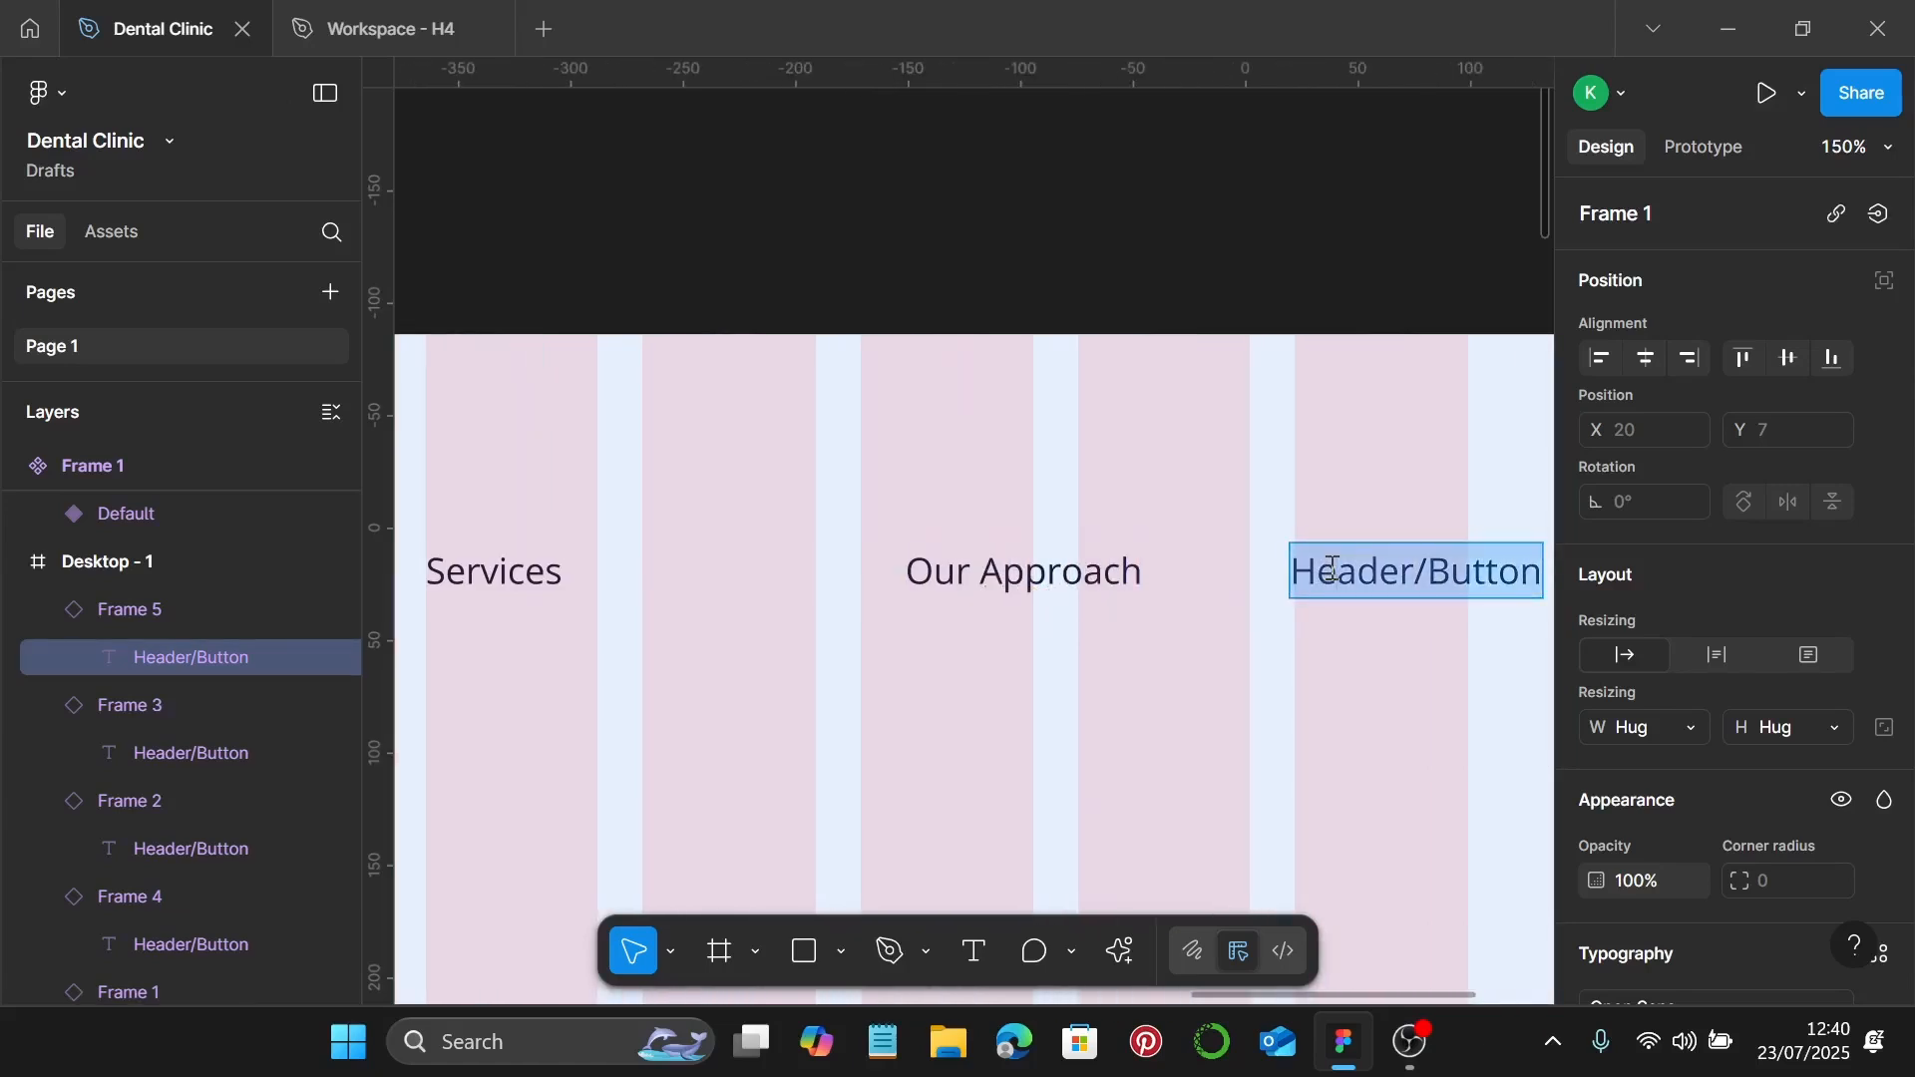
{"action": "type", "text": "Contact"}
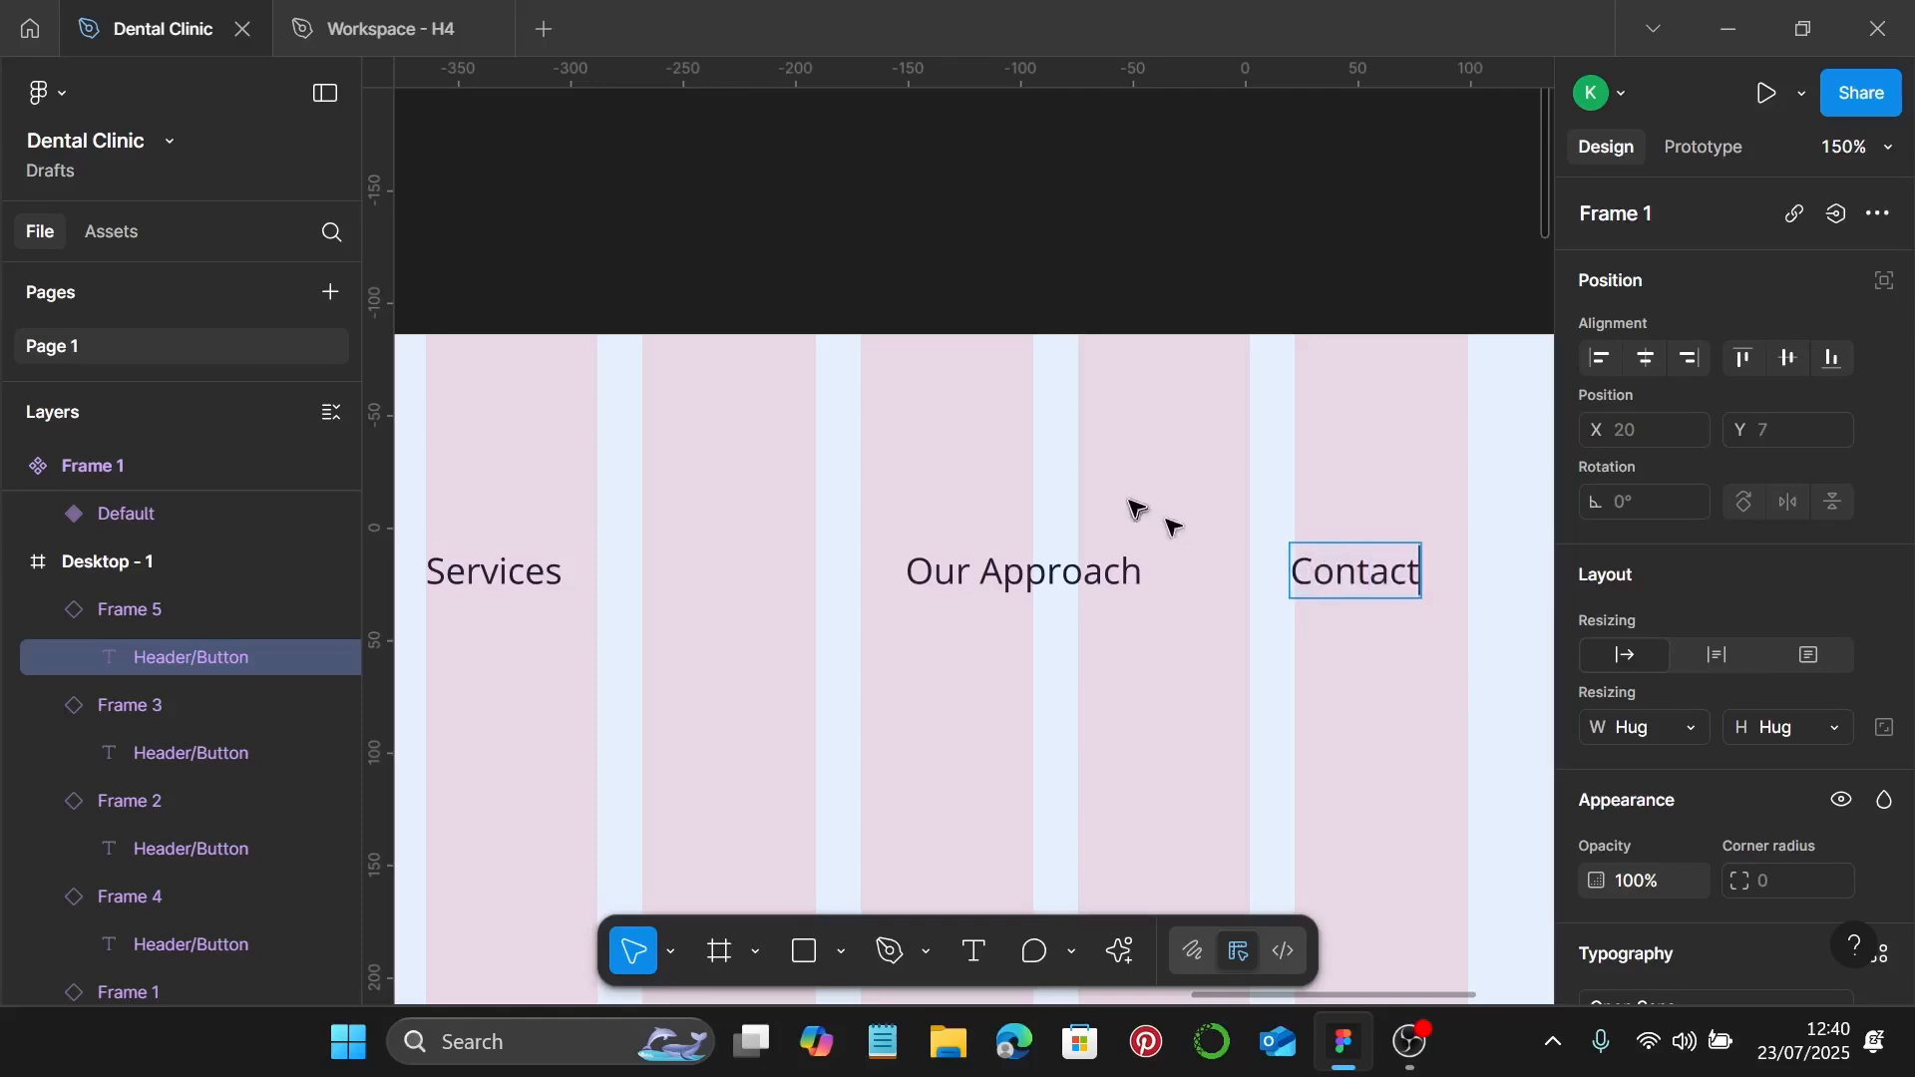
{"action": "key", "text": "Escape"}
Step: Wrap the Home, About, Services, Our Approach and Contact buttons together in an auto layout frame
{"action": "scroll", "coordinate": [1167, 548], "scroll_direction": "down", "scroll_amount": 4}
{"action": "left_click", "coordinate": [1228, 651]}
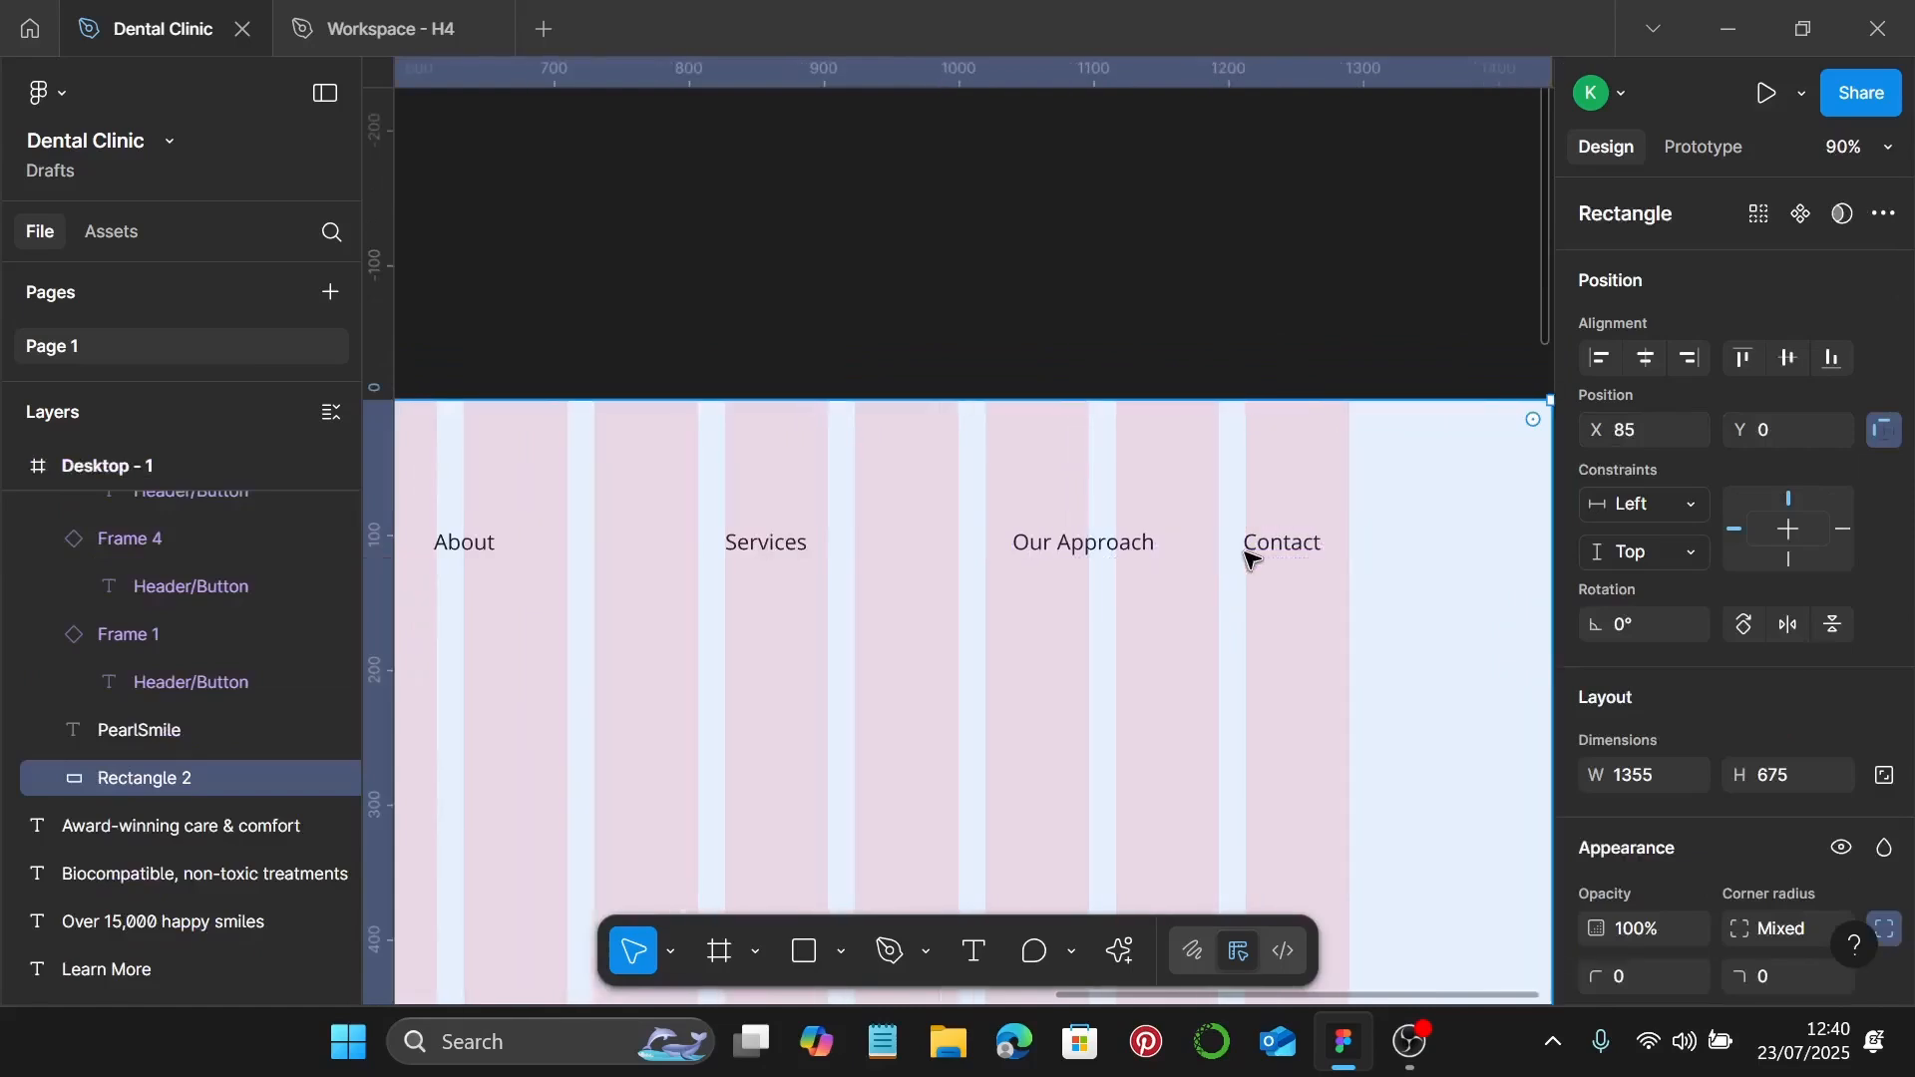
{"action": "scroll", "coordinate": [1252, 559], "scroll_direction": "down", "scroll_amount": 3}
{"action": "left_click", "coordinate": [1236, 551]}
{"action": "left_click", "coordinate": [1128, 548], "text": "shift"}
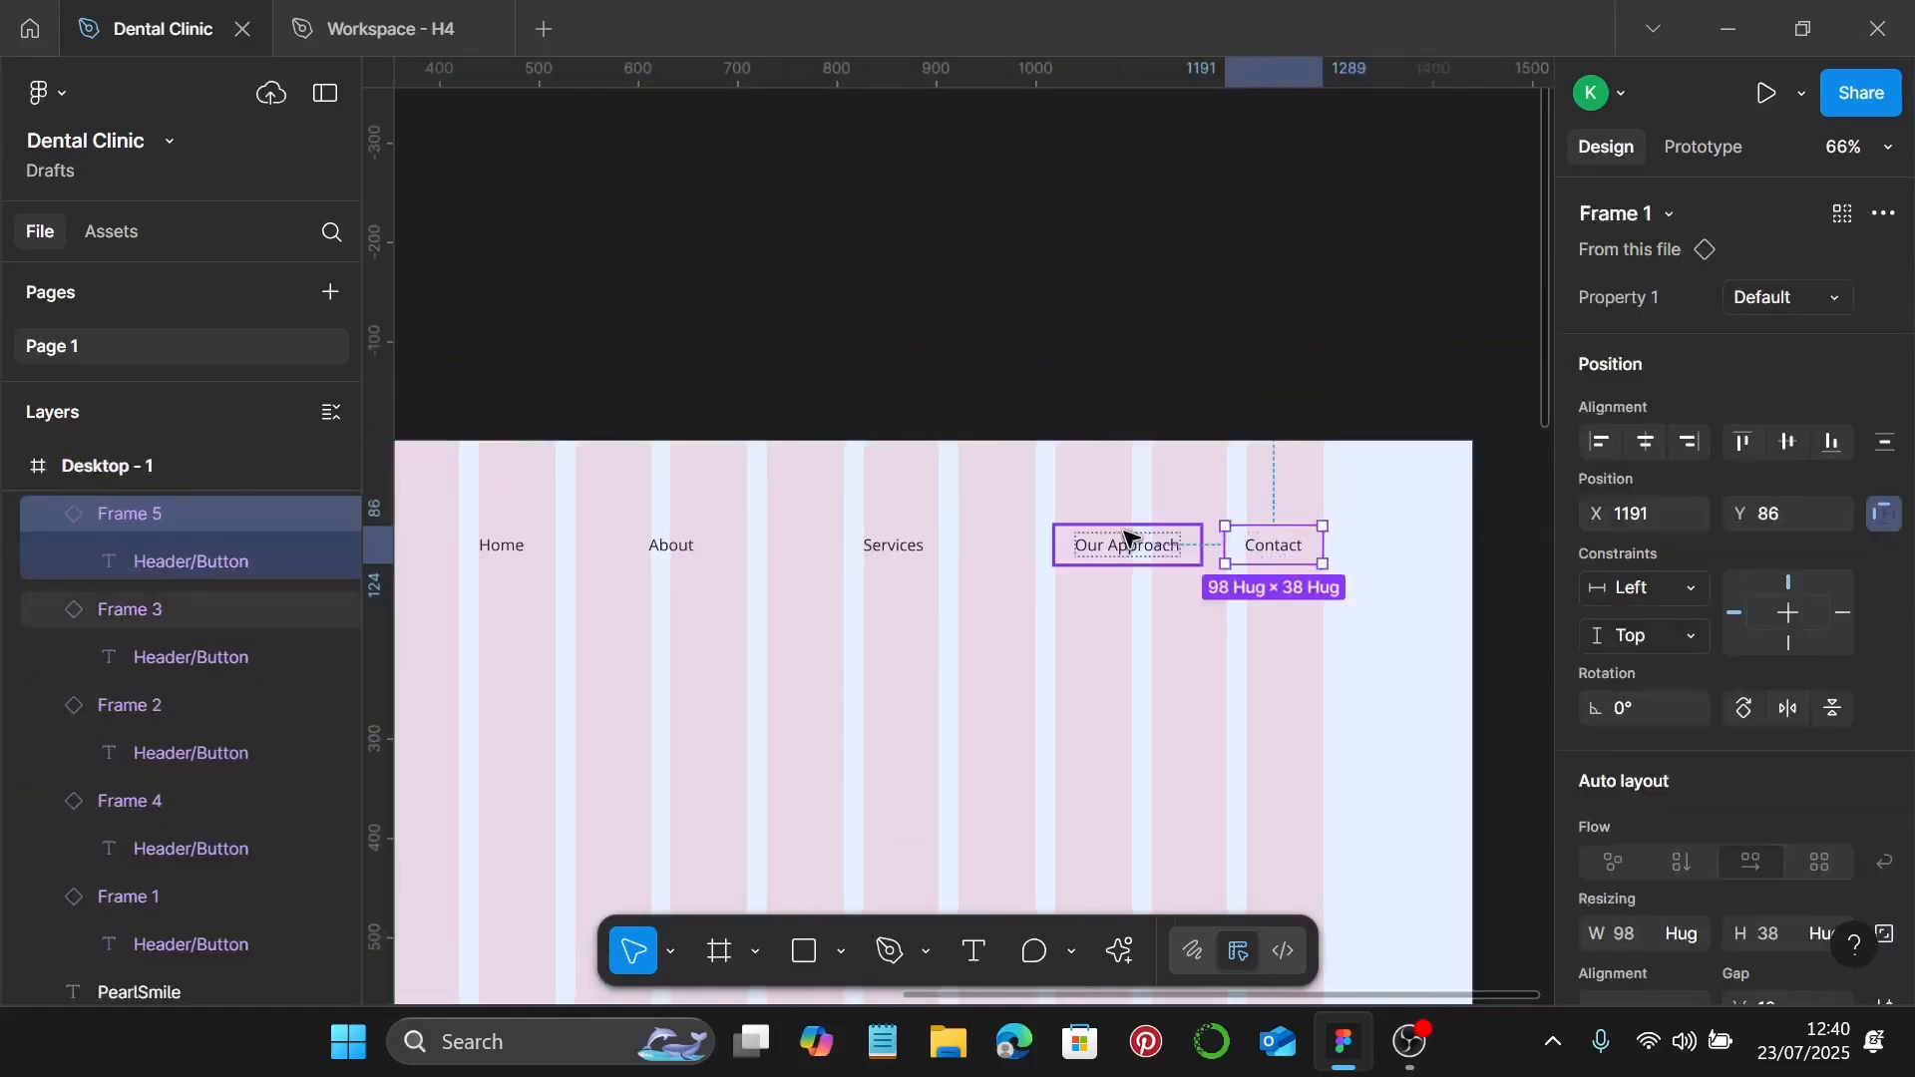
{"action": "left_click", "coordinate": [885, 547], "text": "shift"}
{"action": "left_click", "coordinate": [671, 546], "text": "shift"}
{"action": "left_click", "coordinate": [538, 549], "text": "shift"}
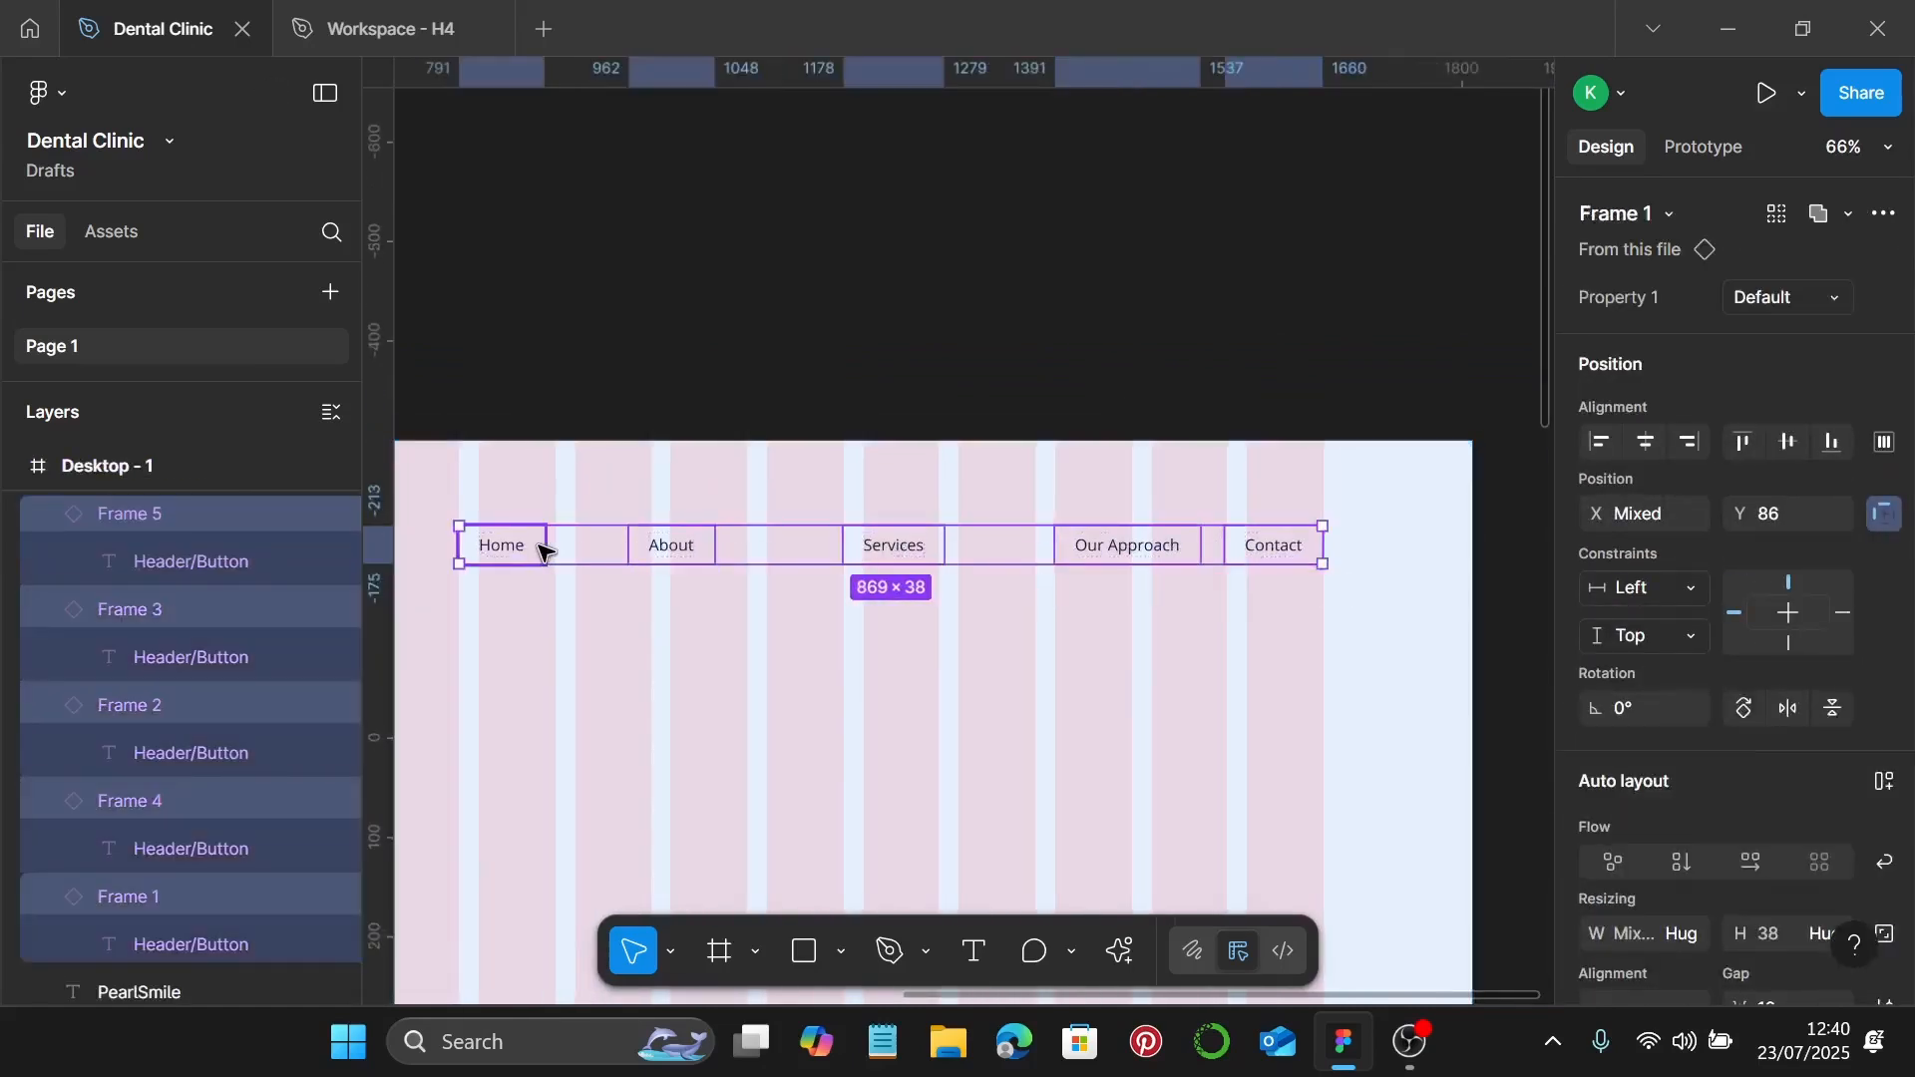
{"action": "key", "text": "shift+a"}
Step: Set the gap of the navigation row's auto layout to 0 and deselect it
{"action": "scroll", "coordinate": [1598, 824], "scroll_direction": "down", "scroll_amount": 4}
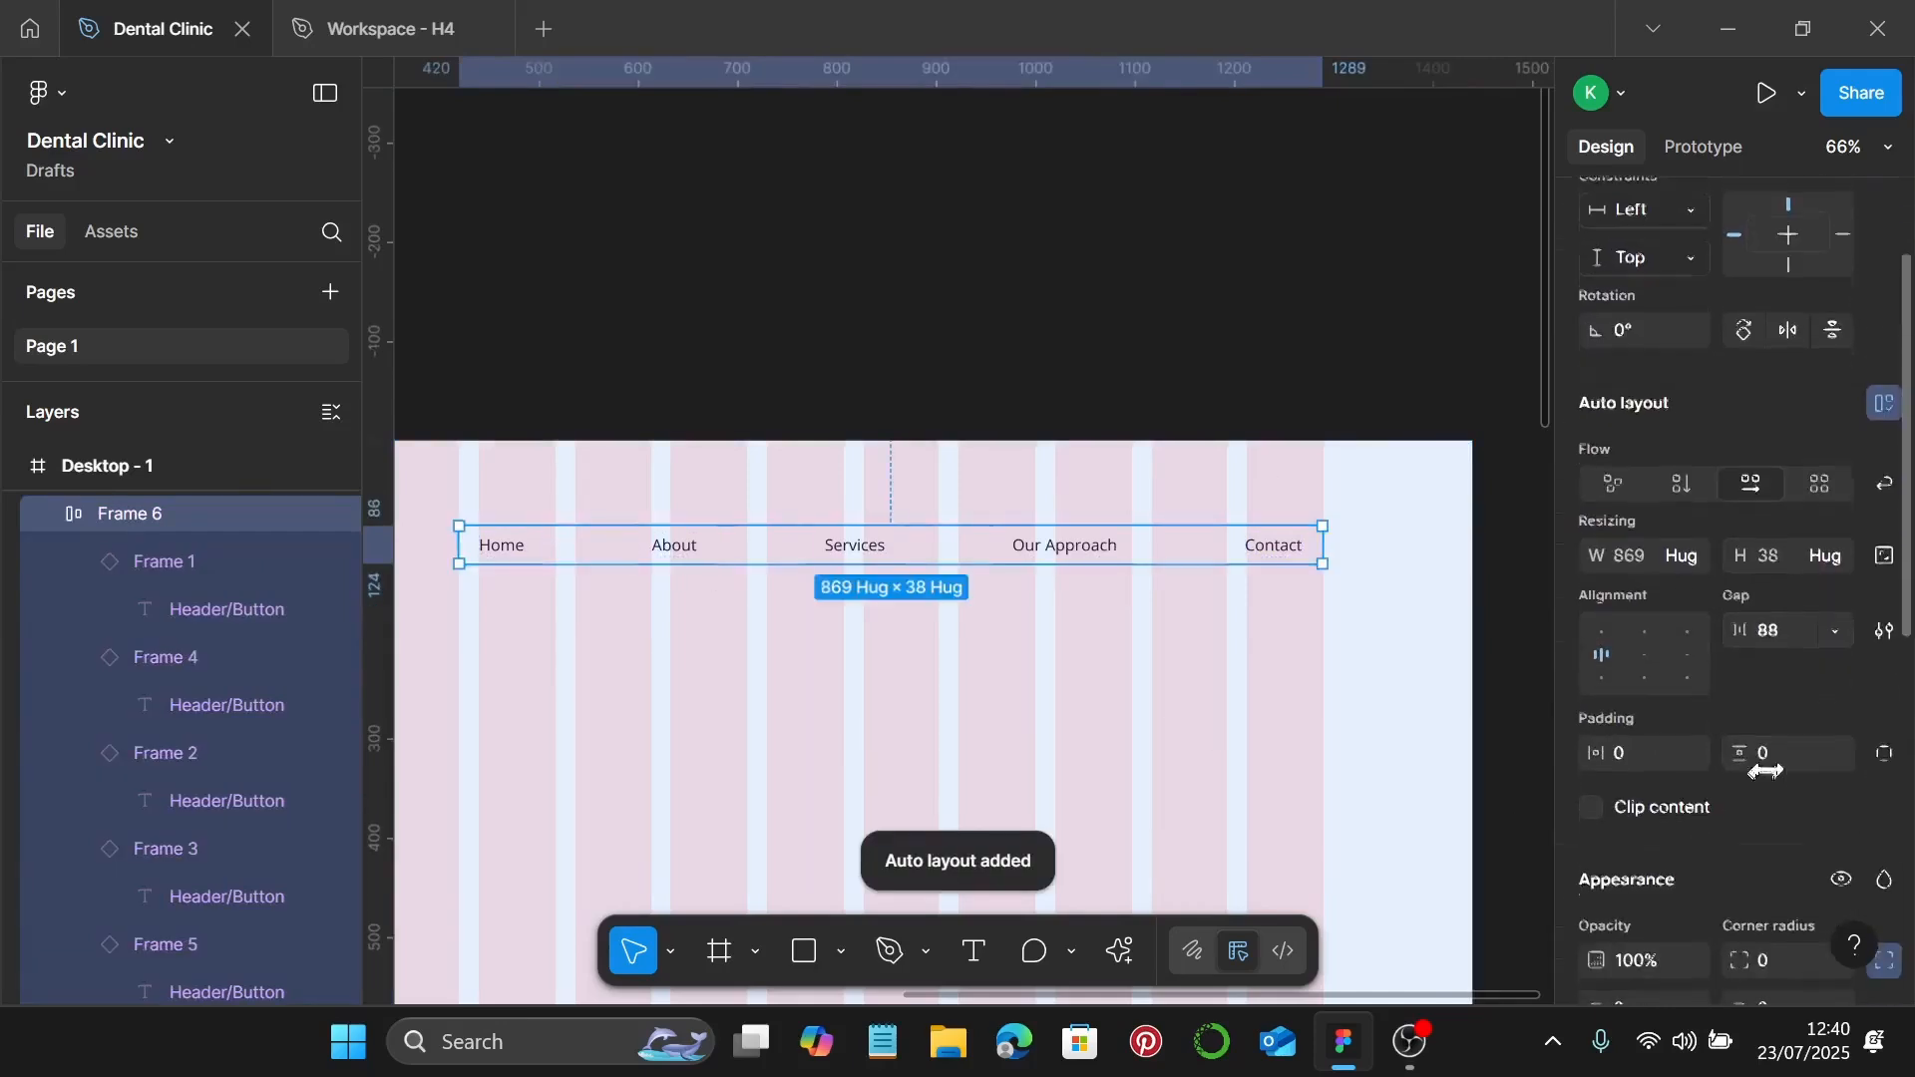
{"action": "type", "text": "0"}
{"action": "key", "text": "Return"}
{"action": "scroll", "coordinate": [966, 564], "scroll_direction": "left", "scroll_amount": 1}
{"action": "scroll", "coordinate": [966, 564], "scroll_direction": "left", "scroll_amount": 3}
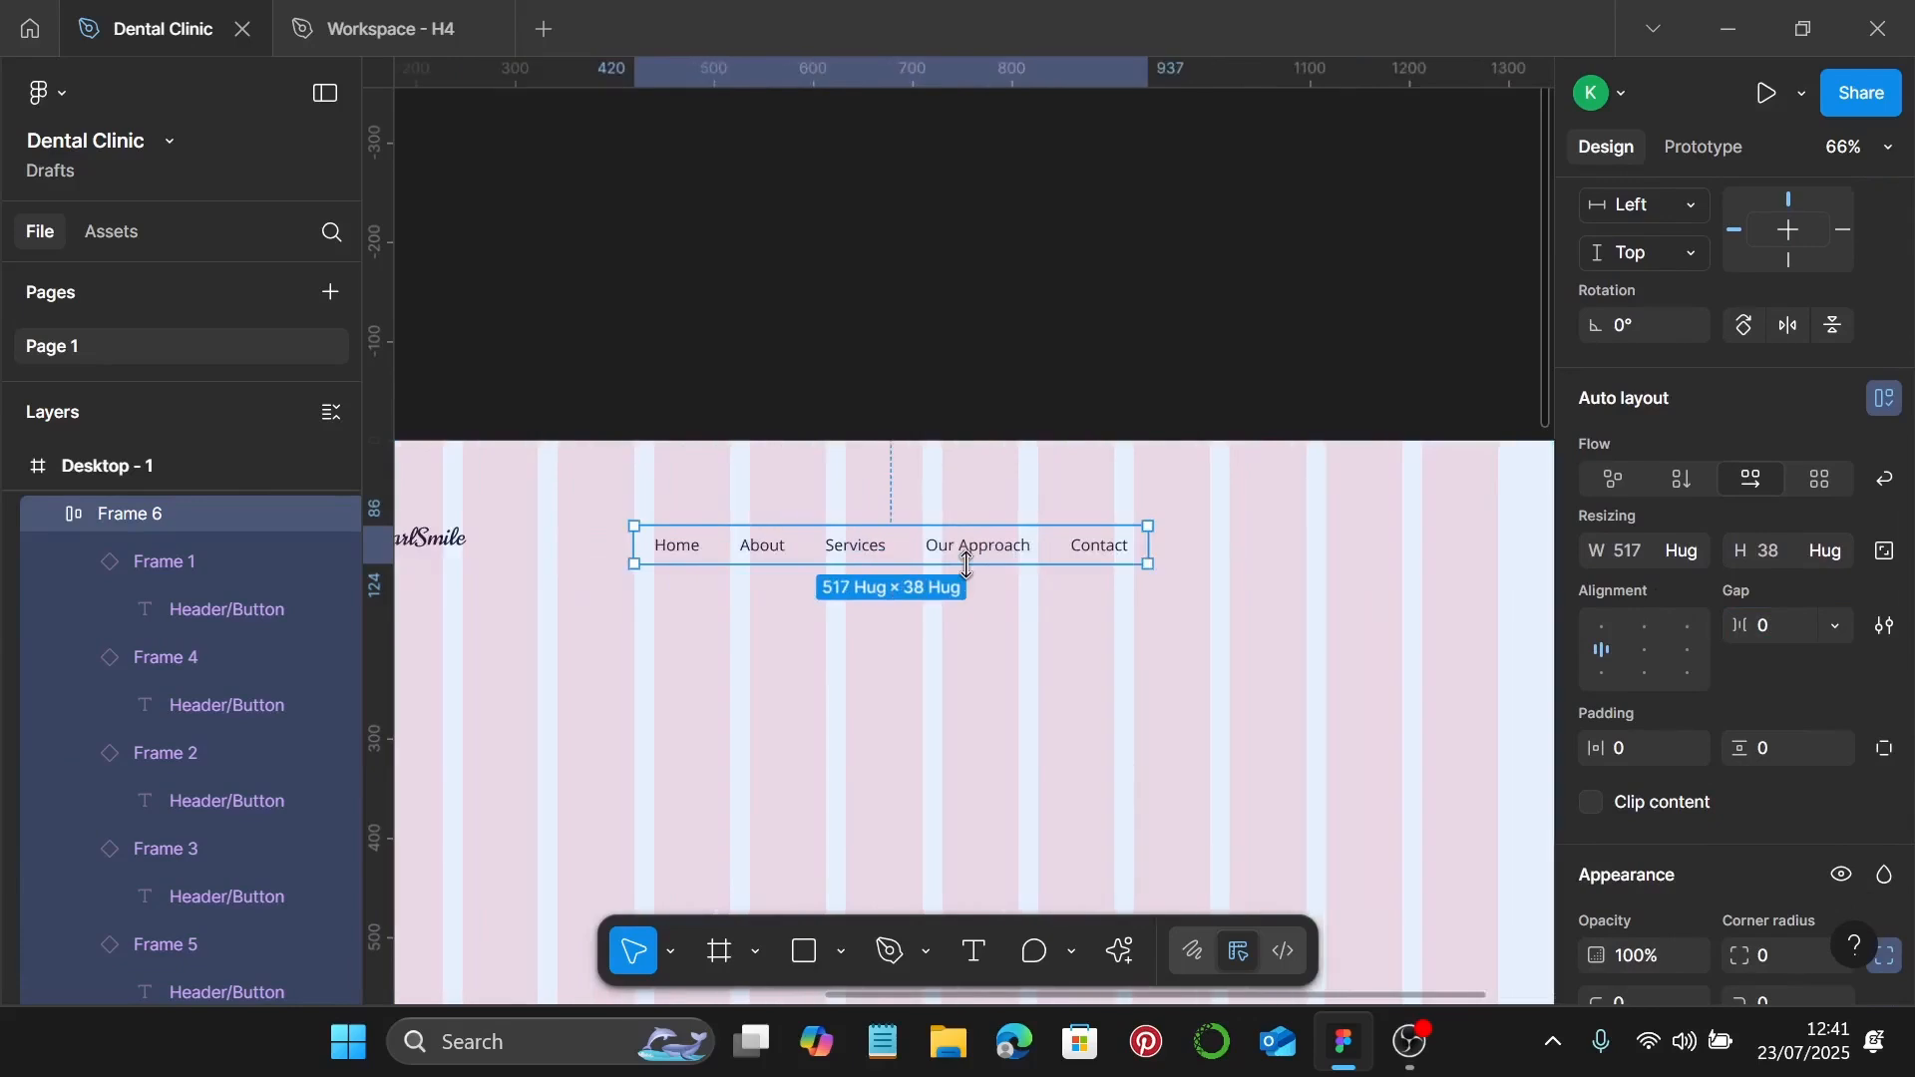
{"action": "left_click", "coordinate": [927, 342]}
Step: Move the navigation row horizontally to X 483, keeping it at the same height
{"action": "scroll", "coordinate": [962, 385], "scroll_direction": "left", "scroll_amount": 2}
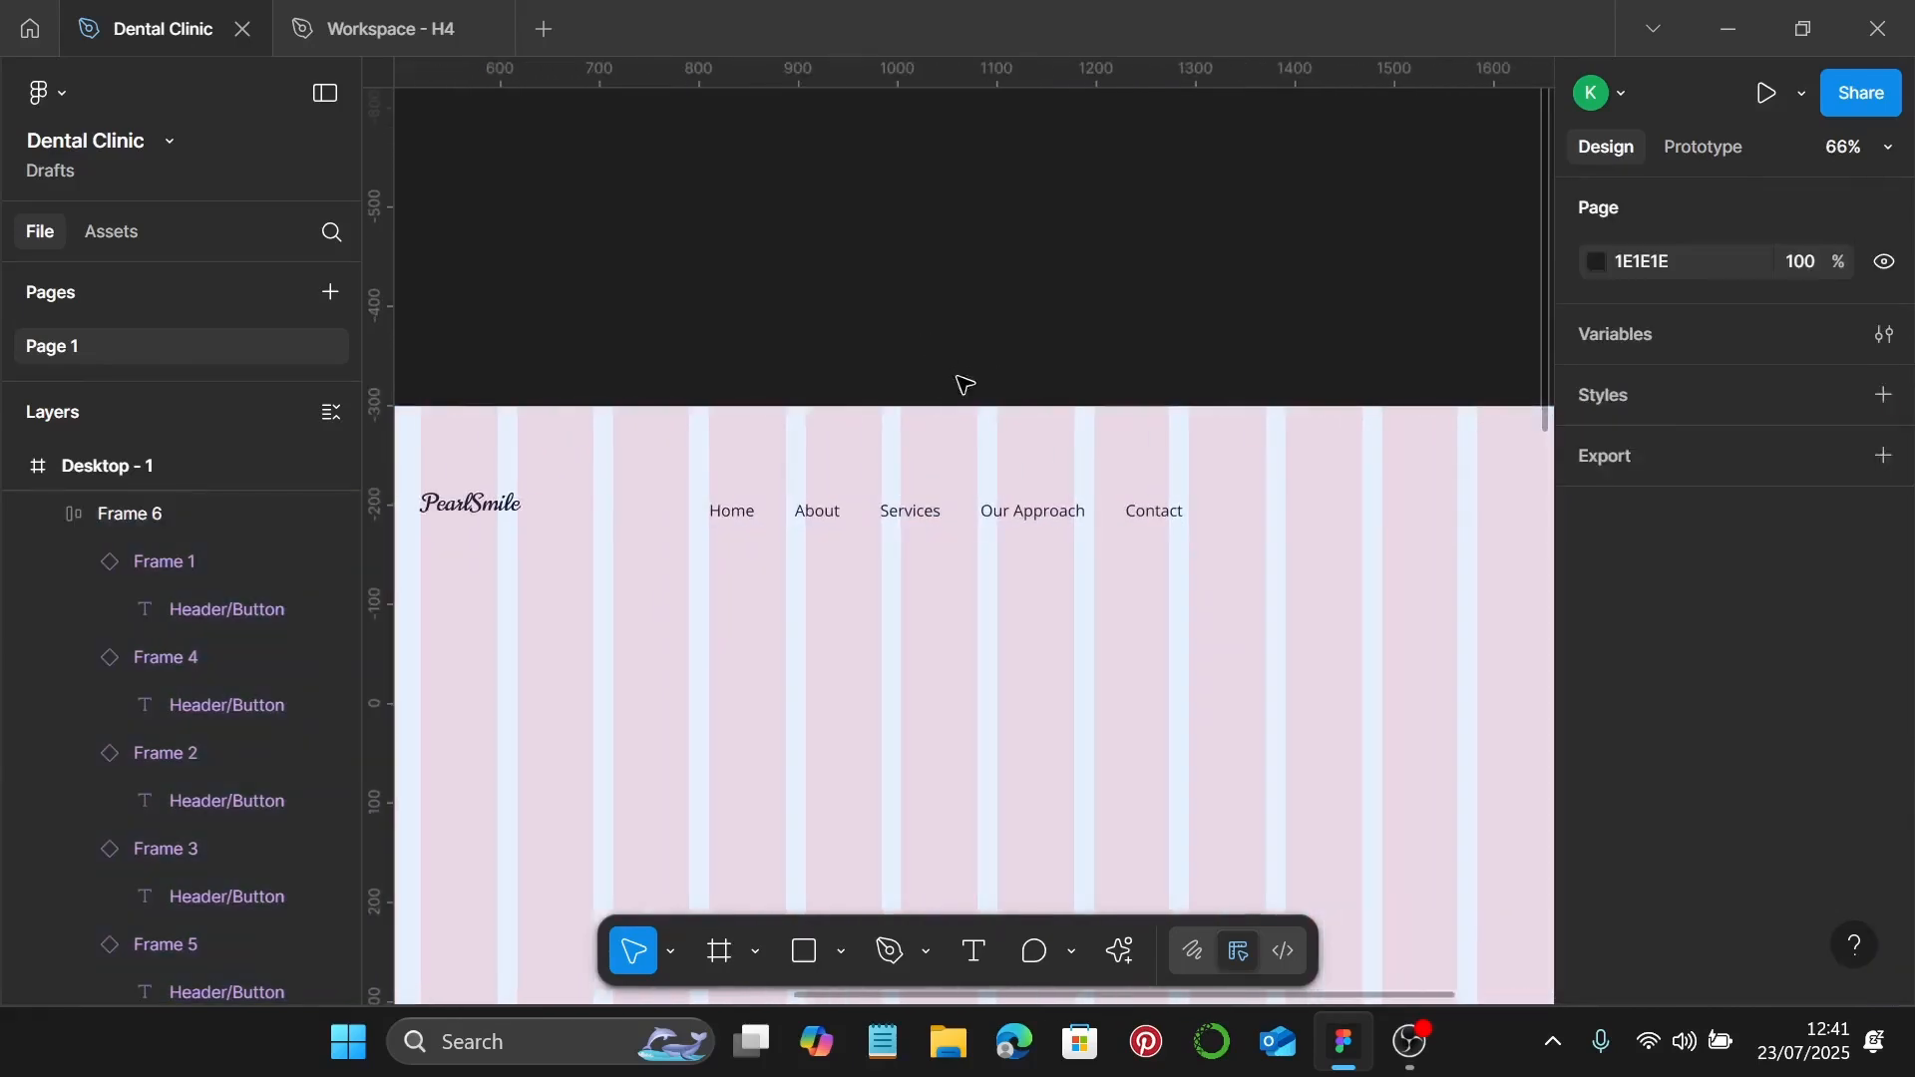
{"action": "left_click", "coordinate": [1087, 514]}
{"action": "scroll", "coordinate": [1086, 517], "scroll_direction": "down", "scroll_amount": 2}
{"action": "scroll", "coordinate": [1072, 479], "scroll_direction": "down", "scroll_amount": 1}
{"action": "scroll", "coordinate": [1072, 479], "scroll_direction": "down", "scroll_amount": 1}
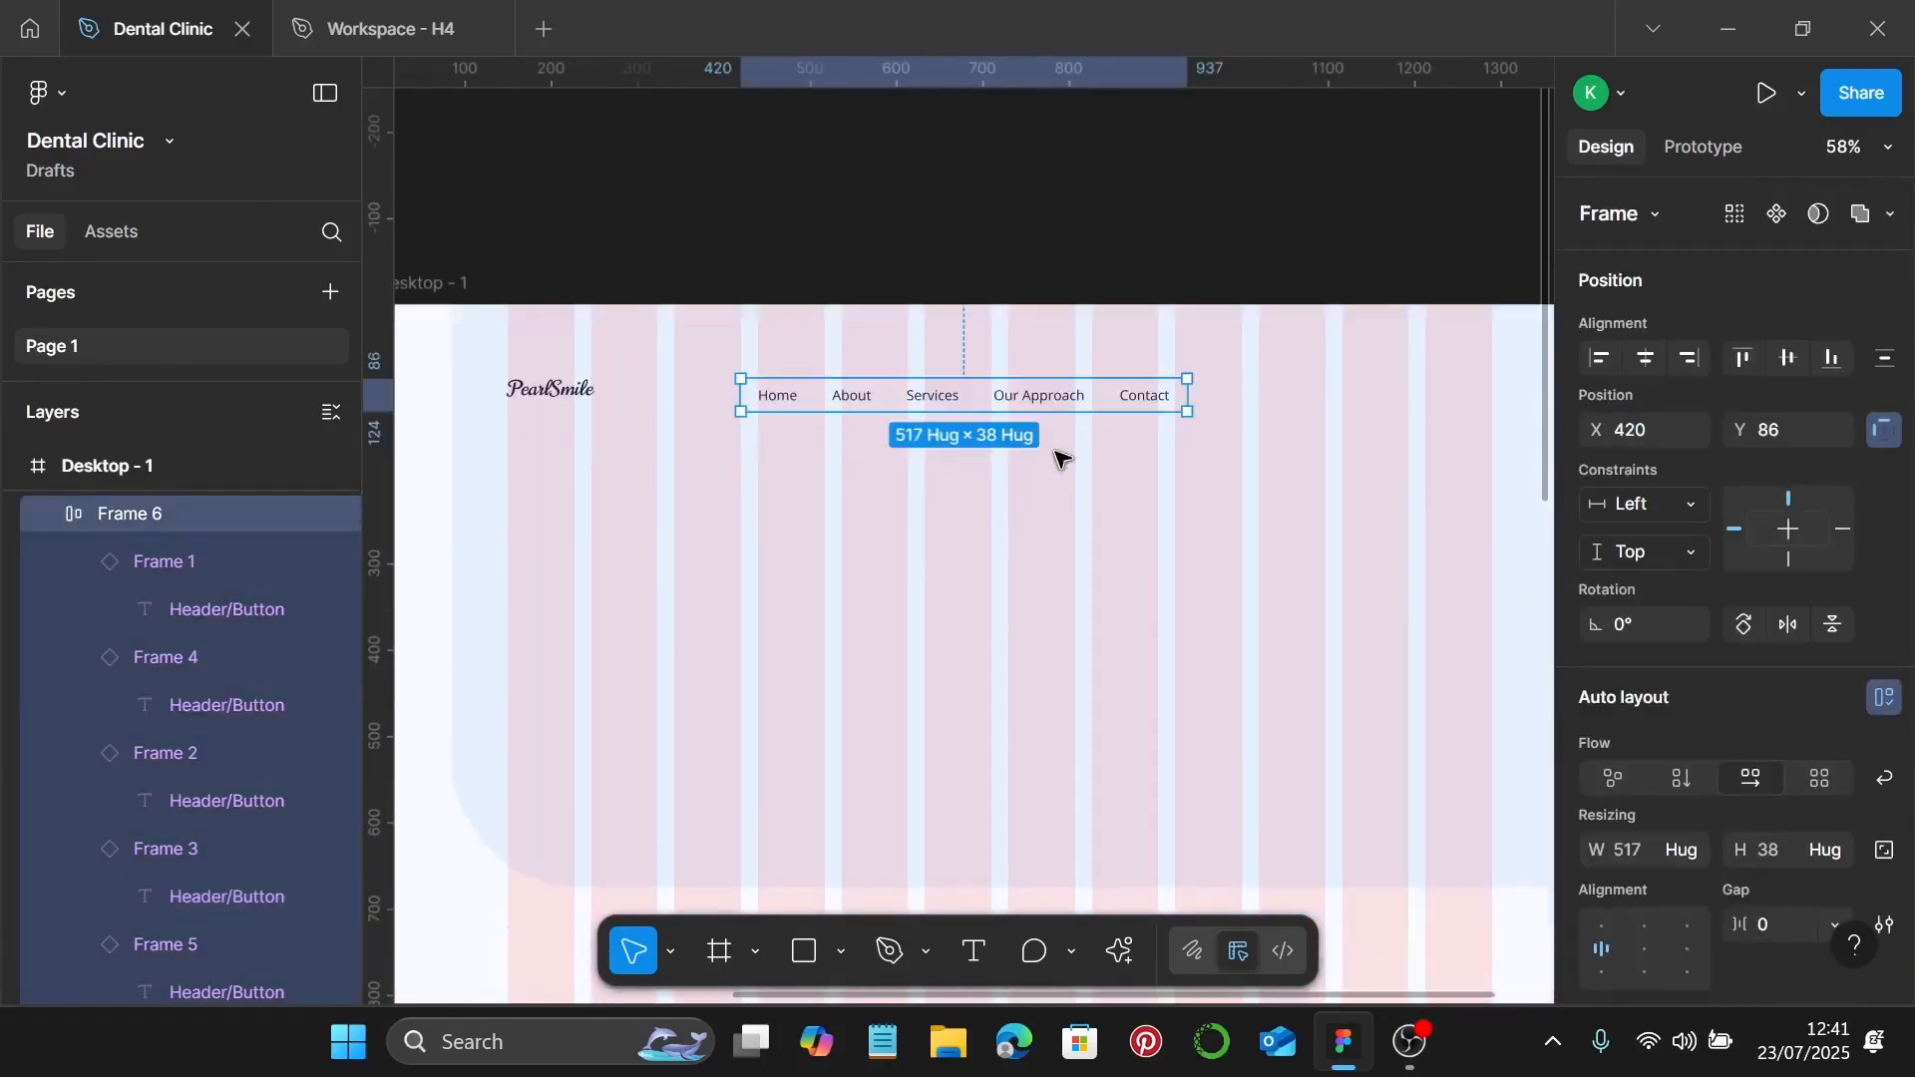
{"action": "left_click_drag", "start_coordinate": [1041, 397], "coordinate": [1093, 402]}
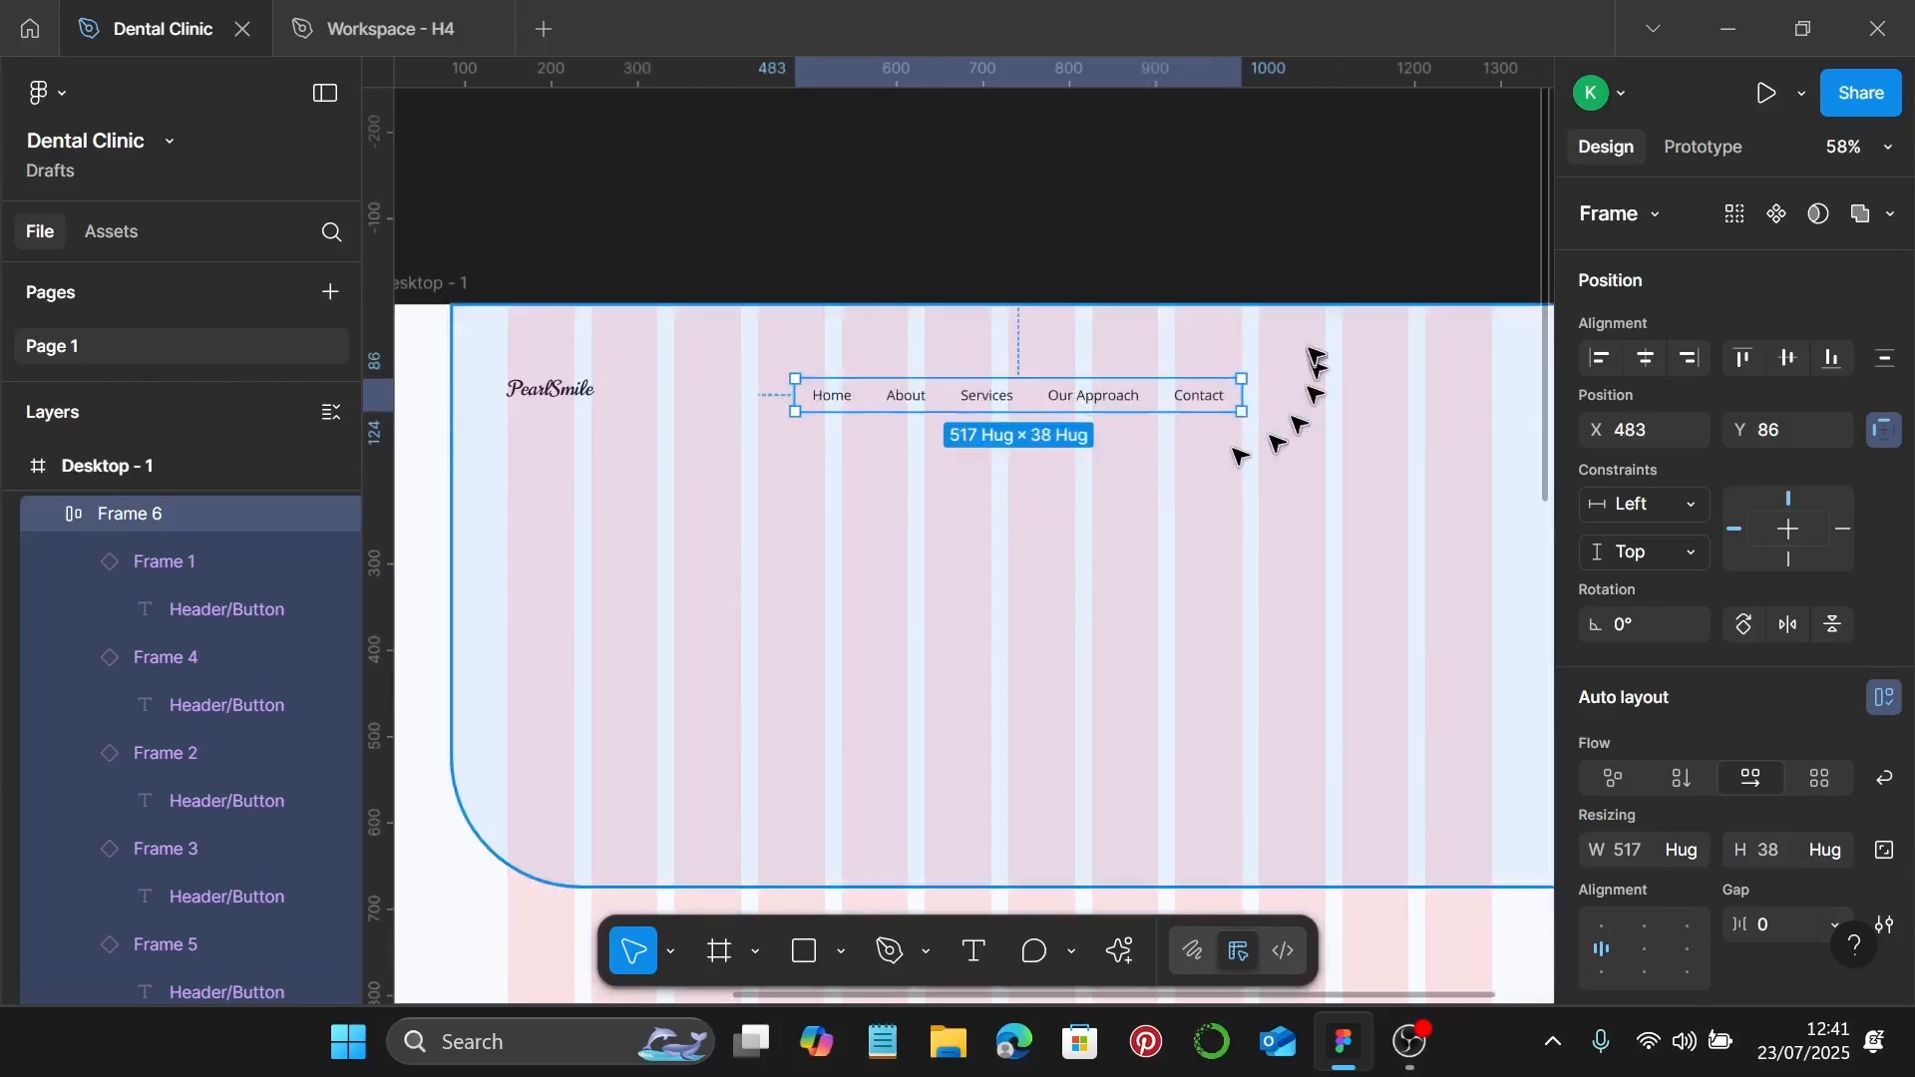
Step: Wrap the PearlSmile logo and the navigation row in one auto layout frame with a gap of 234
{"action": "left_click", "coordinate": [574, 400], "text": "shift"}
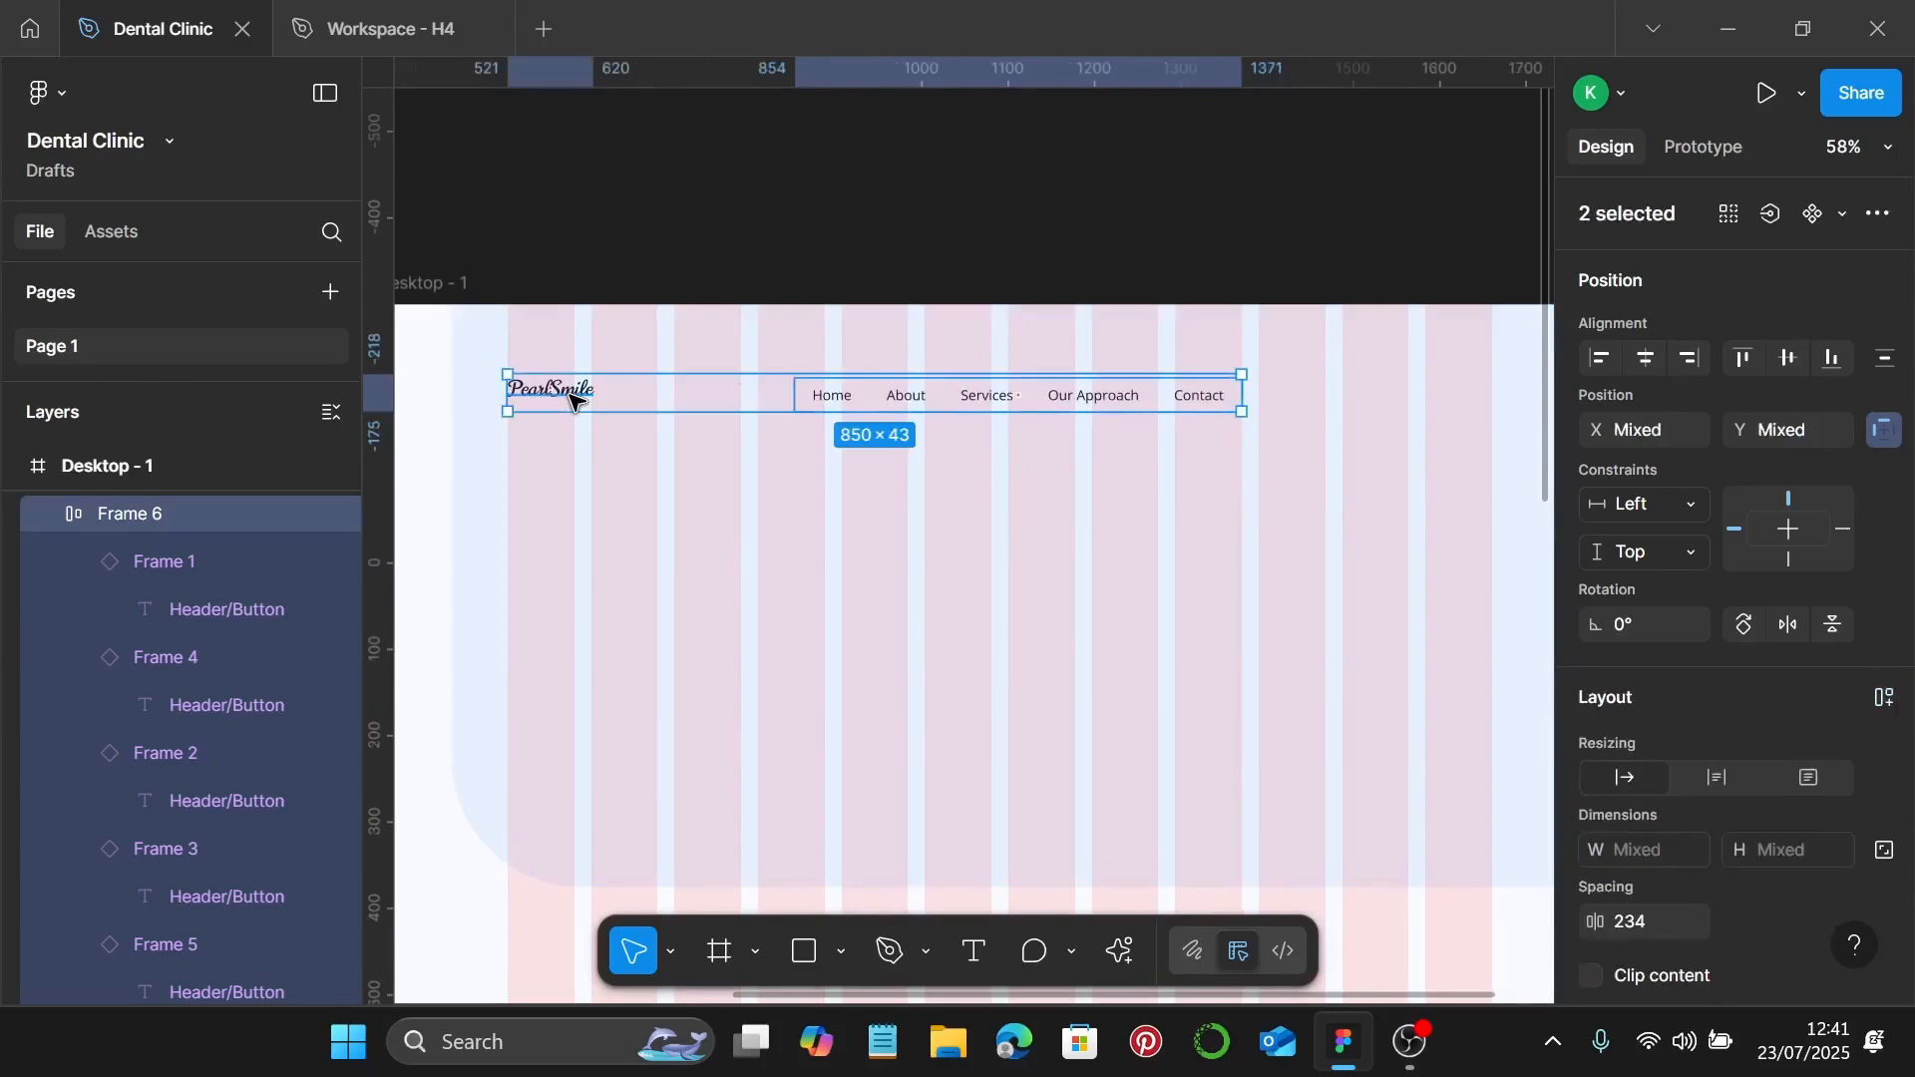
{"action": "key", "text": "shift+a"}
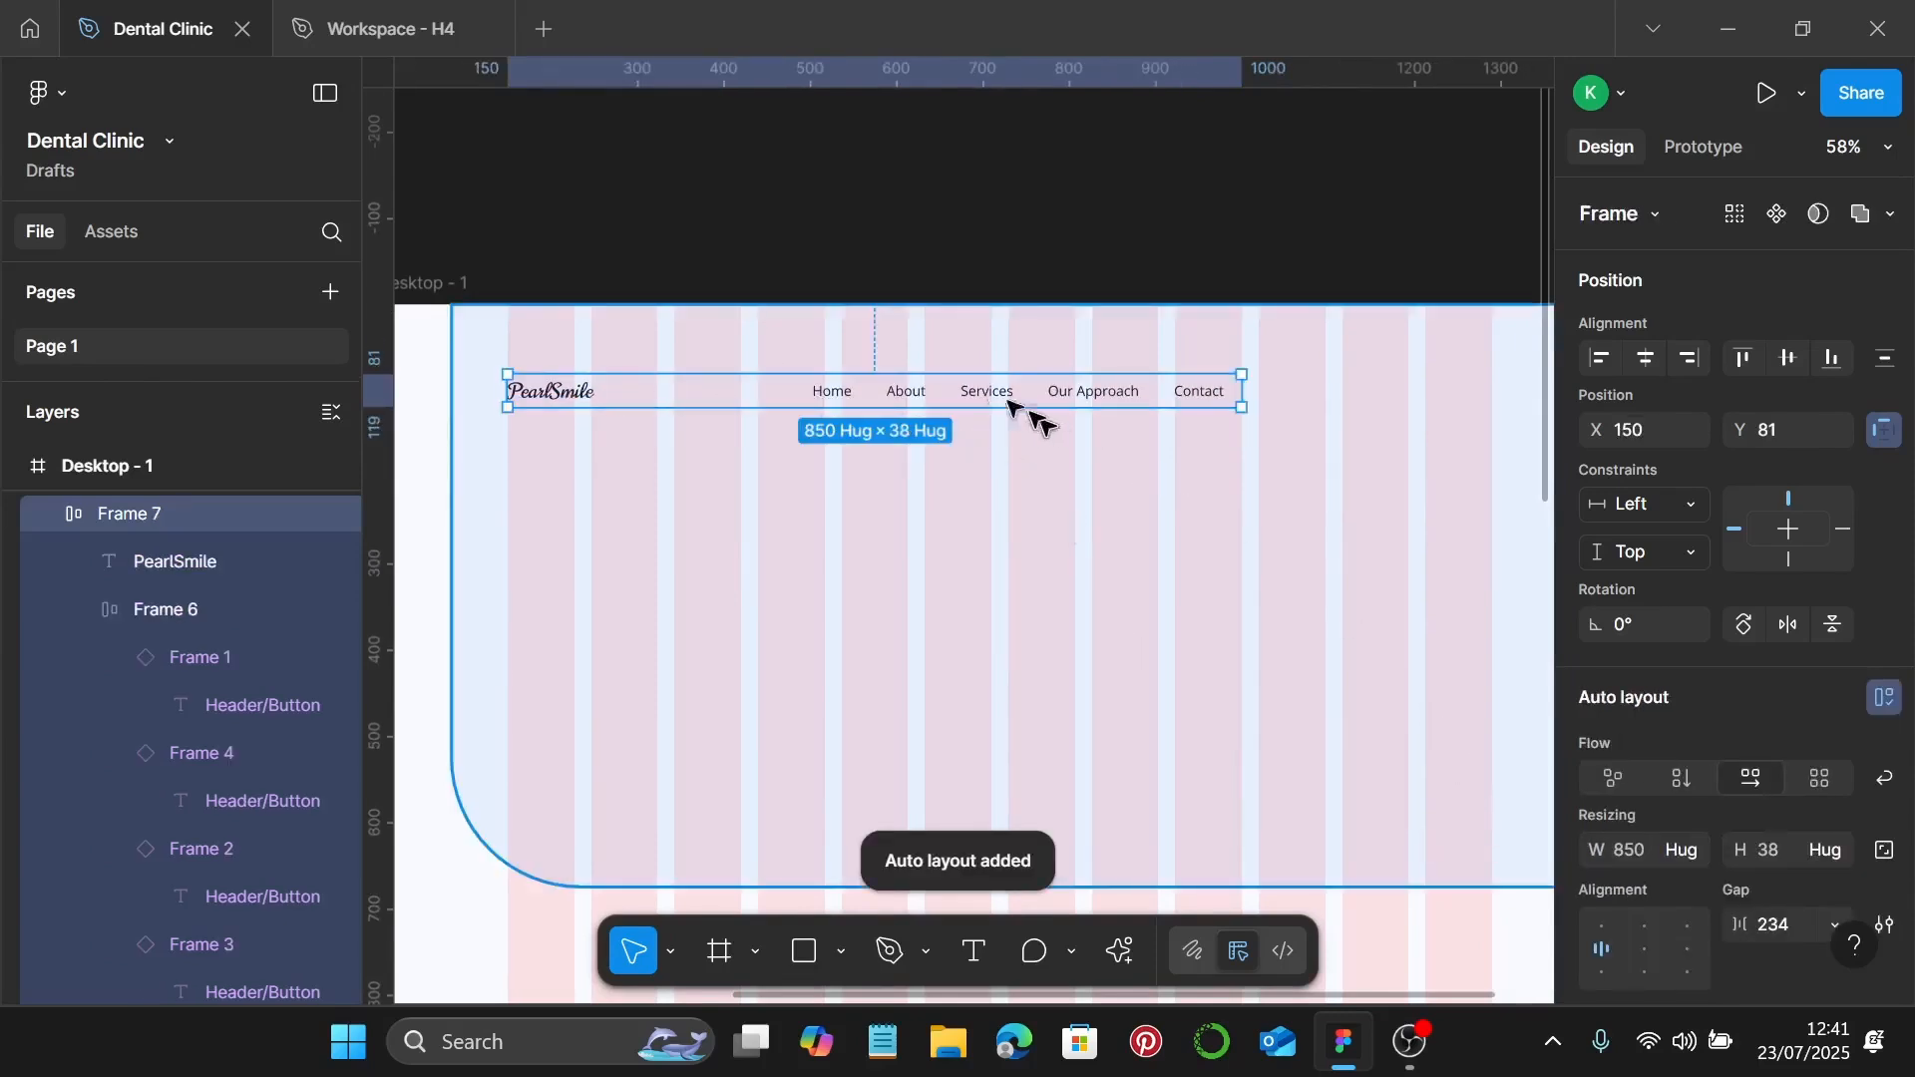
{"action": "scroll", "coordinate": [884, 389], "scroll_direction": "up", "scroll_amount": 5}
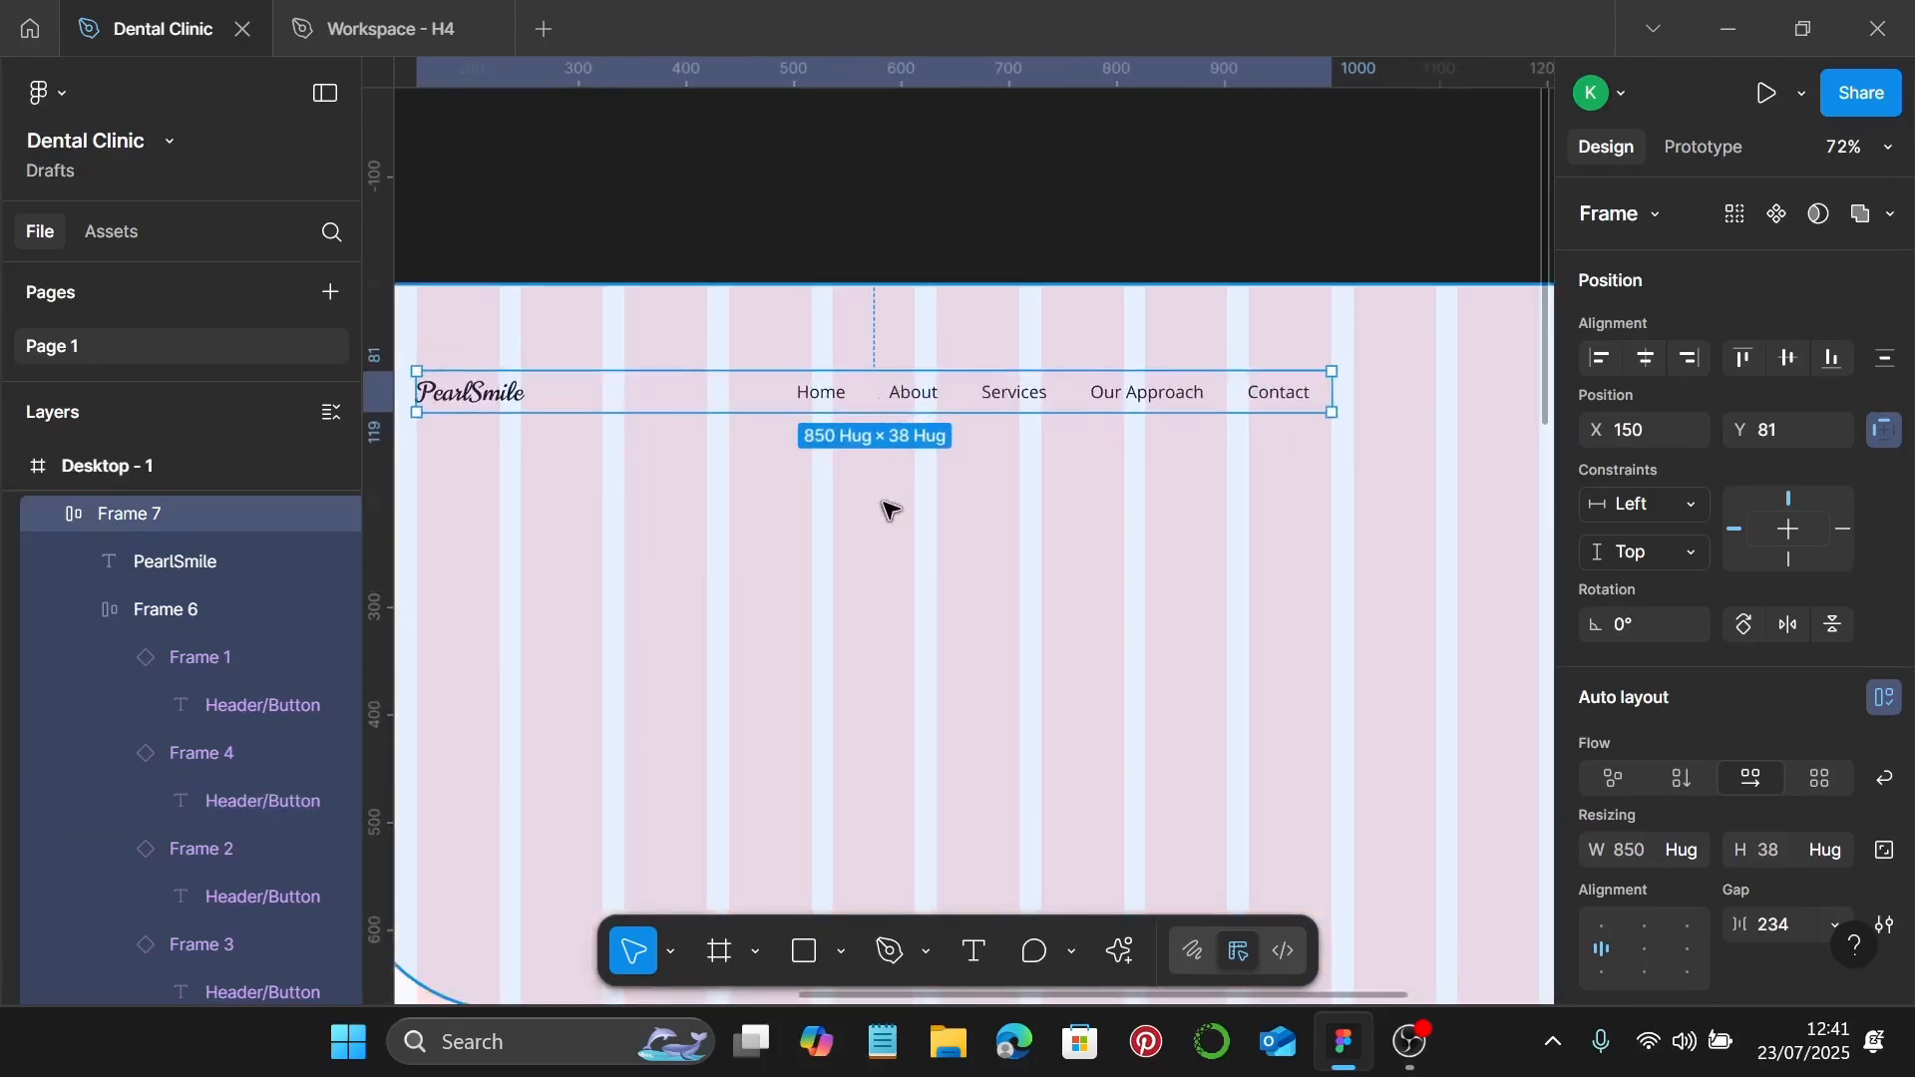
{"action": "left_click", "coordinate": [838, 490]}
{"action": "scroll", "coordinate": [891, 469], "scroll_direction": "down", "scroll_amount": 5}
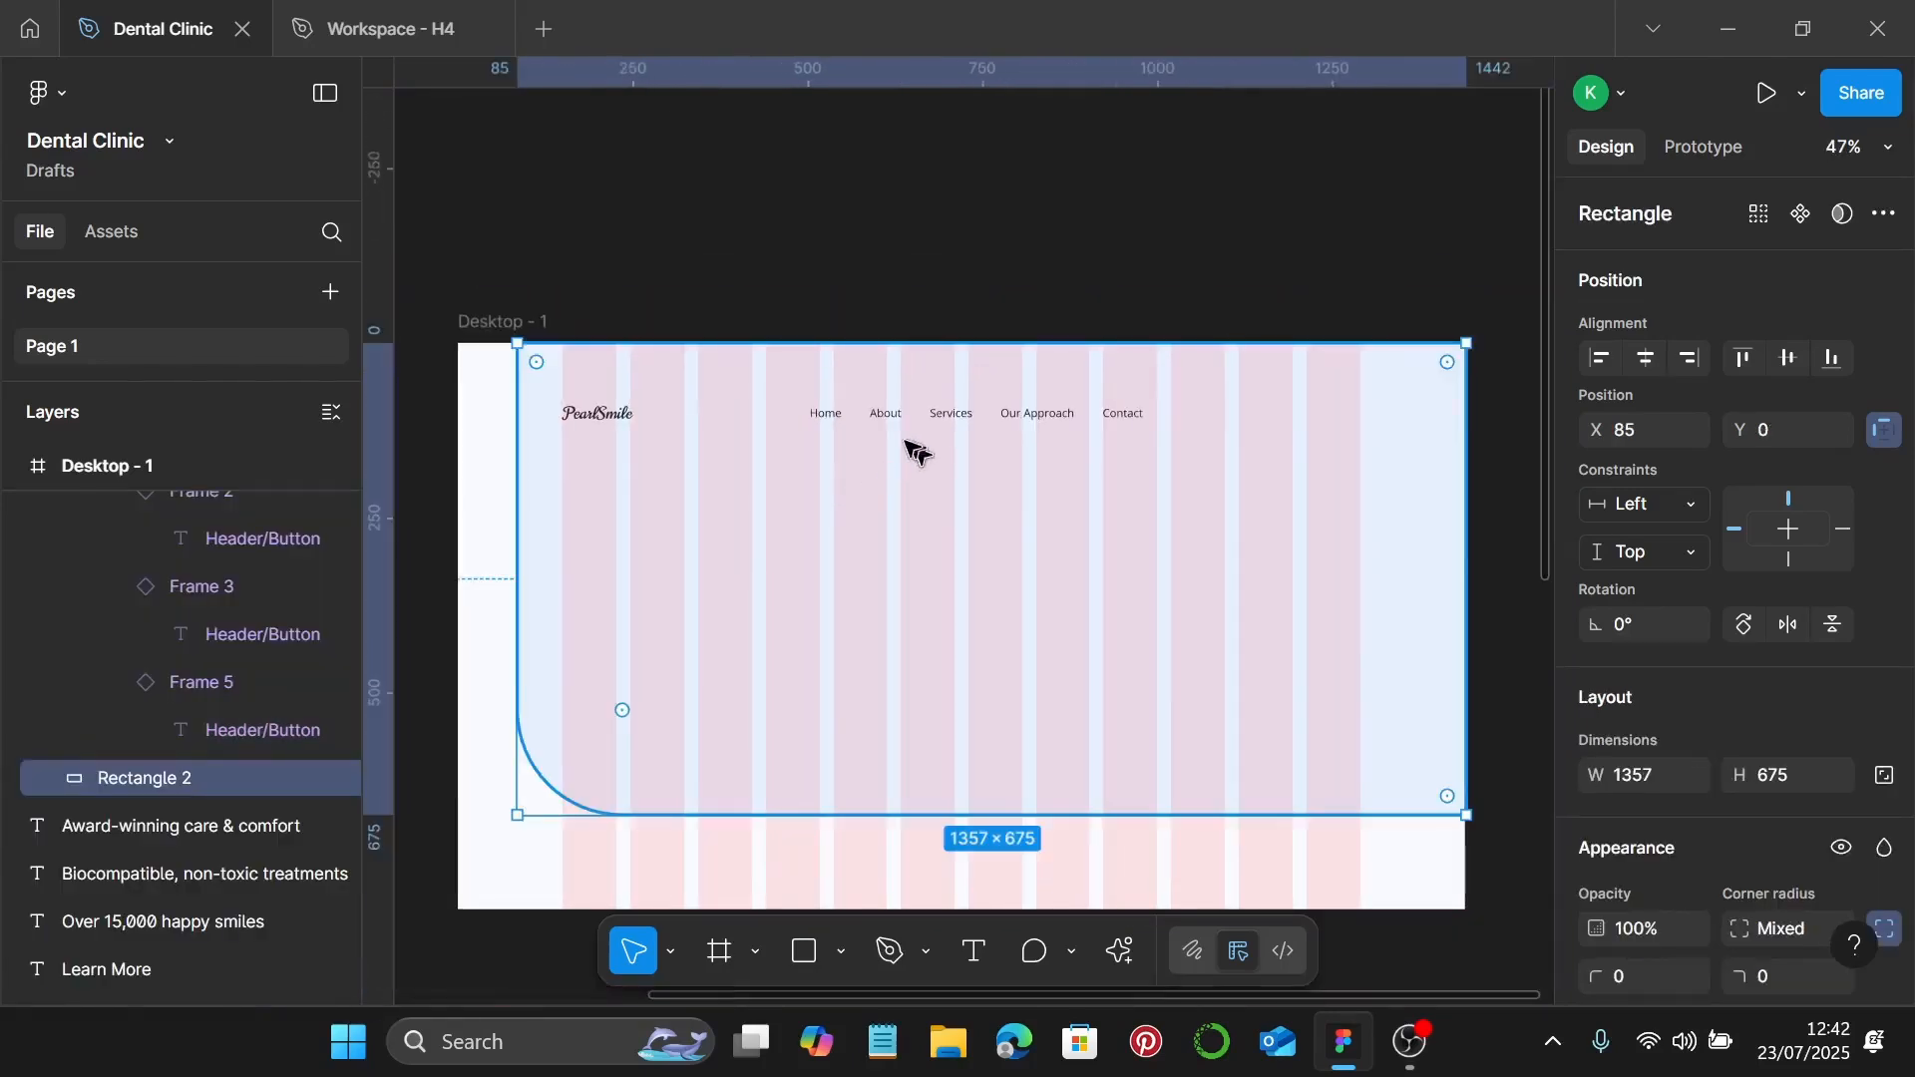
Step: Nudge the header frame with the logo and navigation up to Y 60
{"action": "scroll", "coordinate": [709, 397], "scroll_direction": "up", "scroll_amount": 2}
{"action": "left_click", "coordinate": [541, 415]}
{"action": "scroll", "coordinate": [526, 420], "scroll_direction": "up", "scroll_amount": 8}
{"action": "scroll", "coordinate": [526, 420], "scroll_direction": "up", "scroll_amount": 3}
{"action": "scroll", "coordinate": [526, 420], "scroll_direction": "down", "scroll_amount": 10}
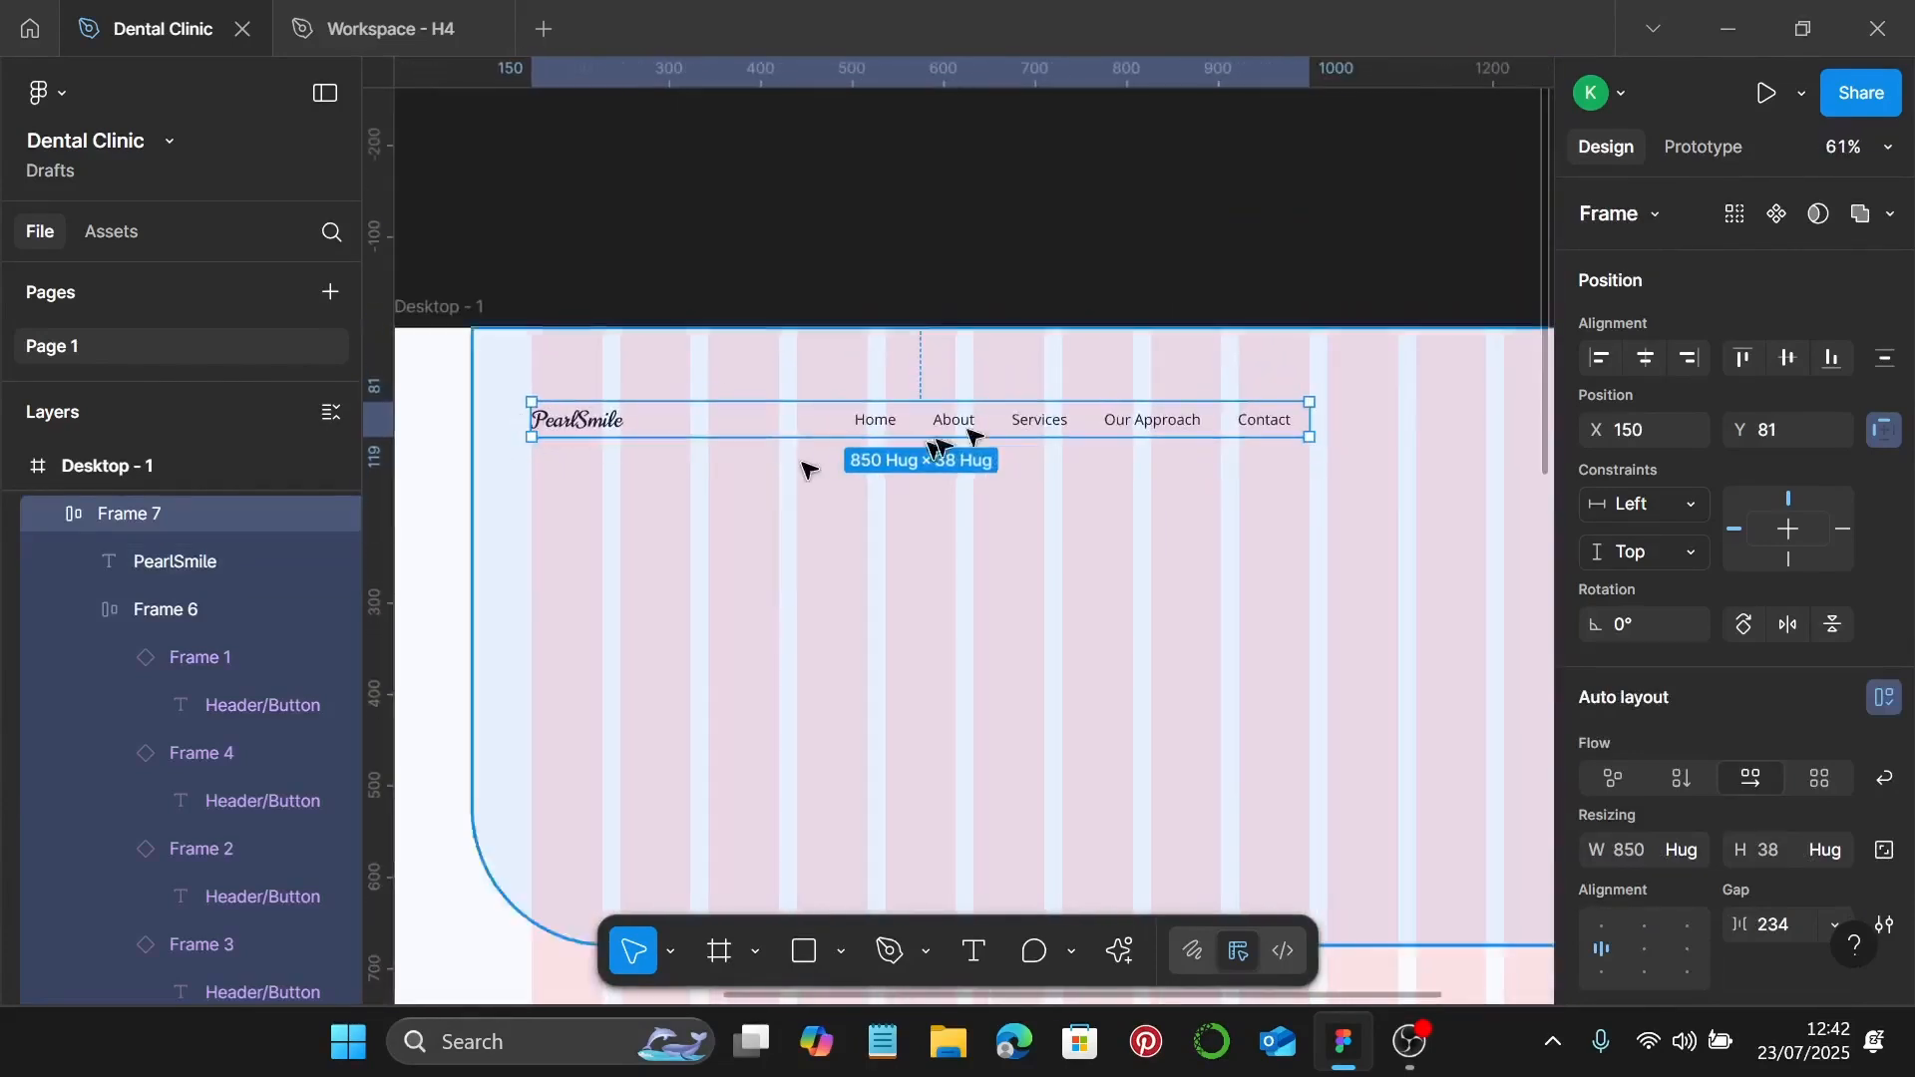
{"action": "key", "text": "Up"}
{"action": "key", "text": "Up"}
{"action": "key", "text": "Up"}
{"action": "key", "text": "Up"}
{"action": "key", "text": "Up"}
{"action": "key", "text": "Up"}
{"action": "key", "text": "Up"}
{"action": "key", "text": "Up"}
{"action": "key", "text": "Up"}
{"action": "key", "text": "Up"}
{"action": "key", "text": "Up"}
{"action": "key", "text": "Up"}
{"action": "key", "text": "Up"}
{"action": "key", "text": "Up"}
{"action": "key", "text": "Up"}
{"action": "key", "text": "Up"}
{"action": "key", "text": "Up"}
{"action": "key", "text": "Up"}
{"action": "key", "text": "Up"}
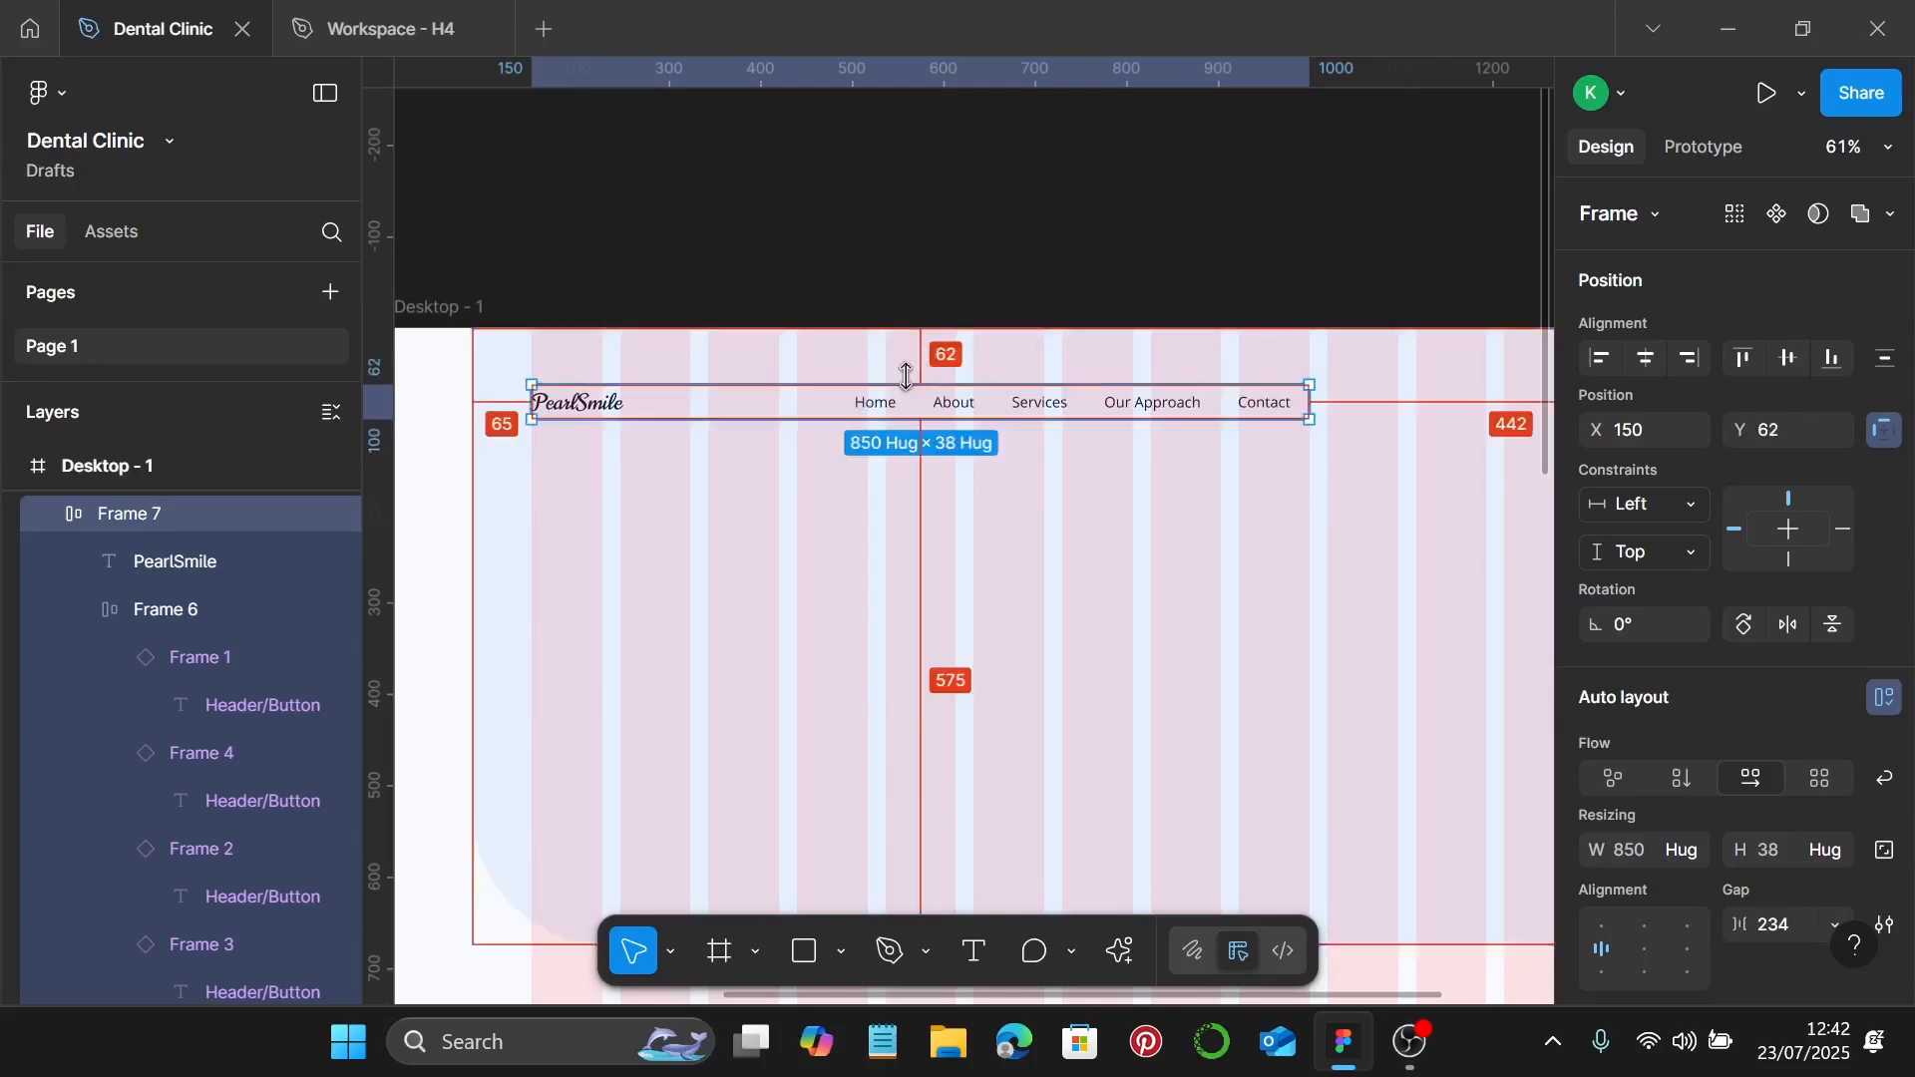
{"action": "key", "text": "Up"}
{"action": "key", "text": "Up"}
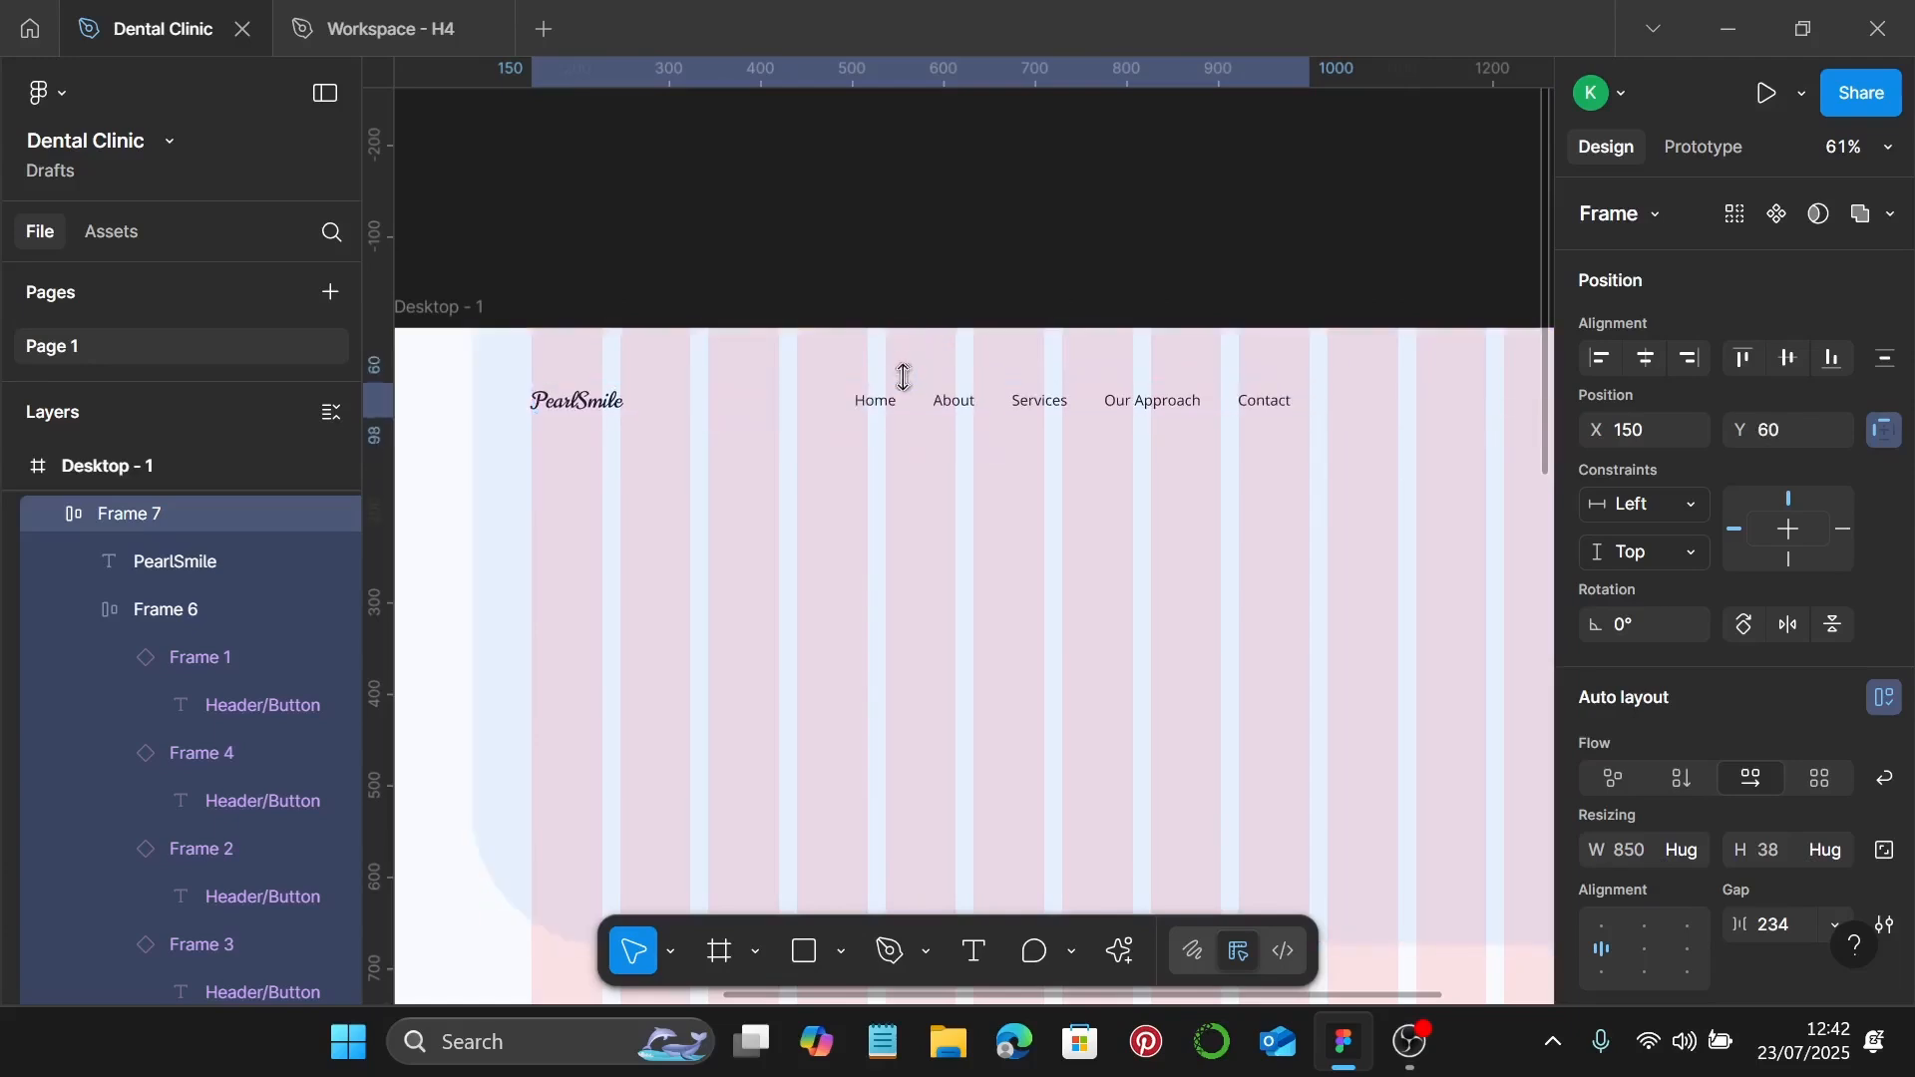
Step: Place a copy of the style guide's Heading sample in the Desktop - 1 frame below the logo, at about X 150, Y 199
{"action": "key", "text": "alt"}
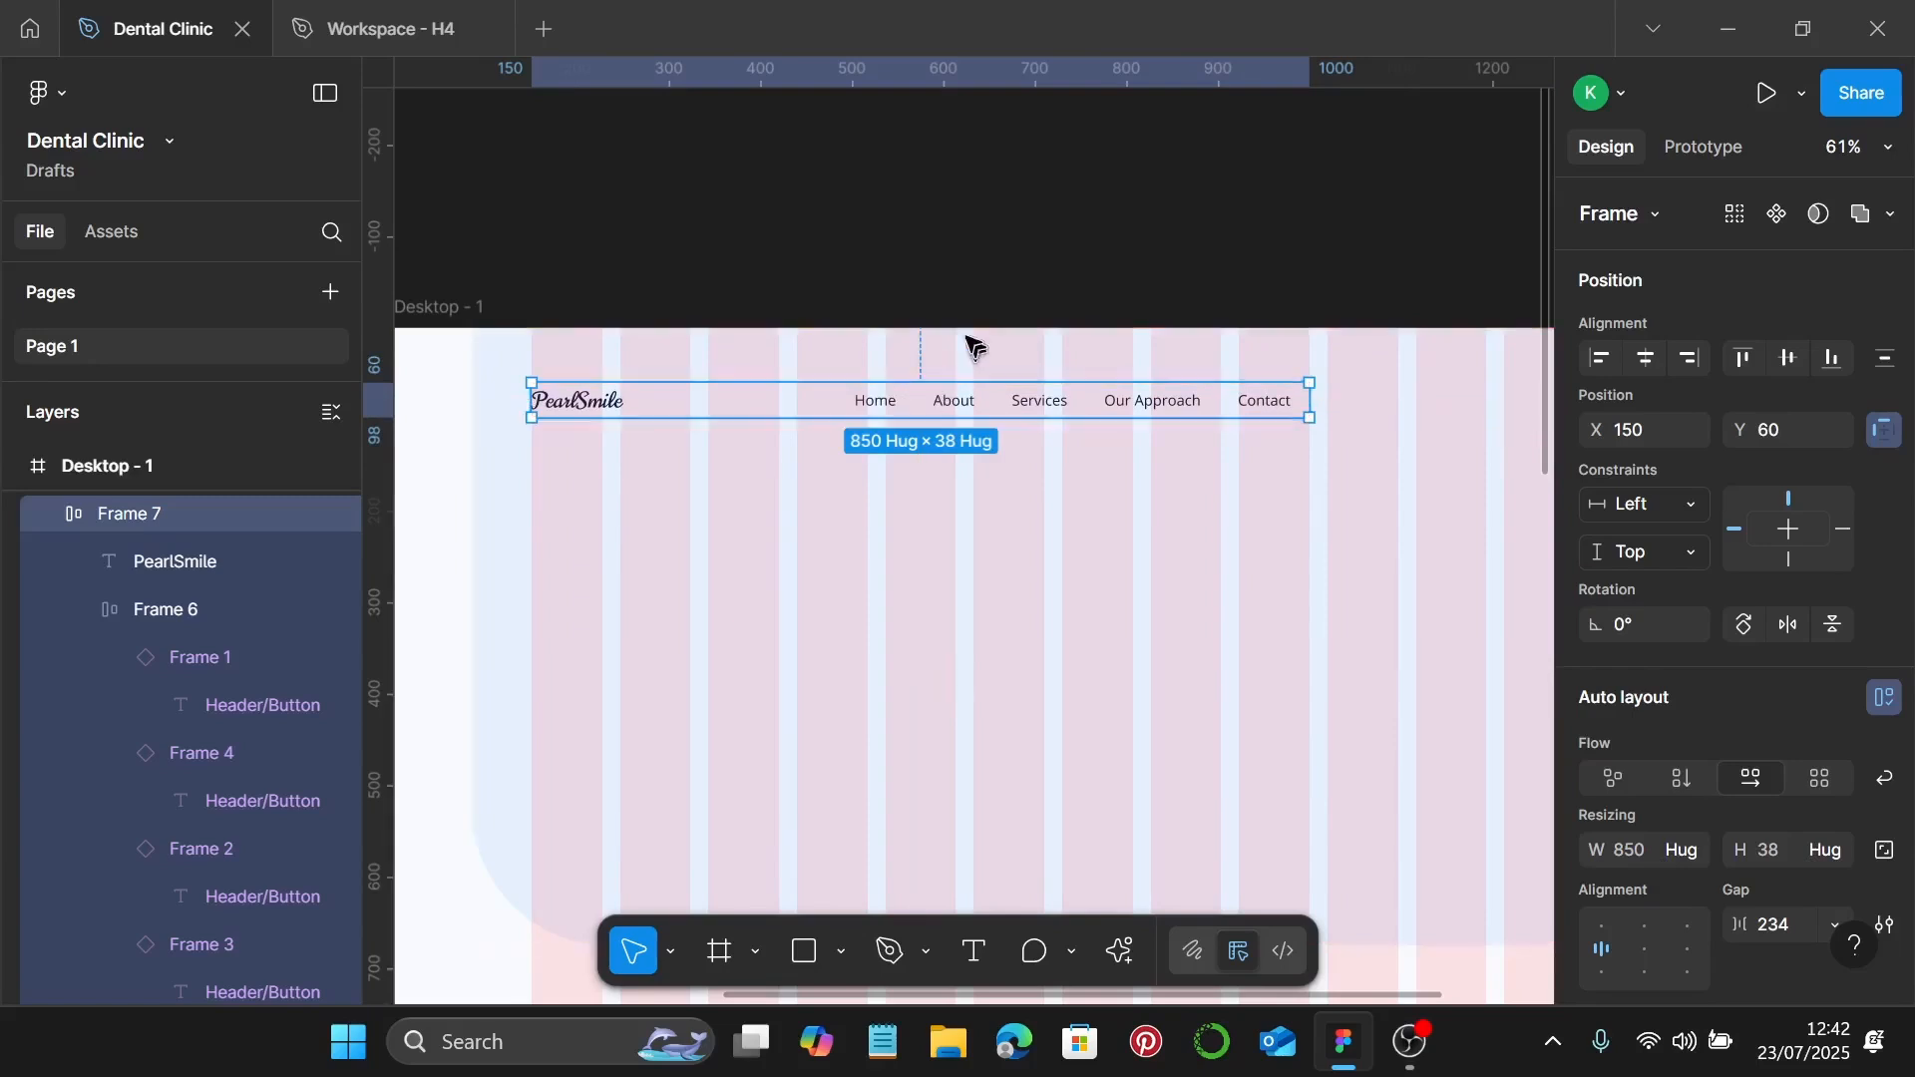
{"action": "scroll", "coordinate": [897, 339], "scroll_direction": "down", "scroll_amount": 3}
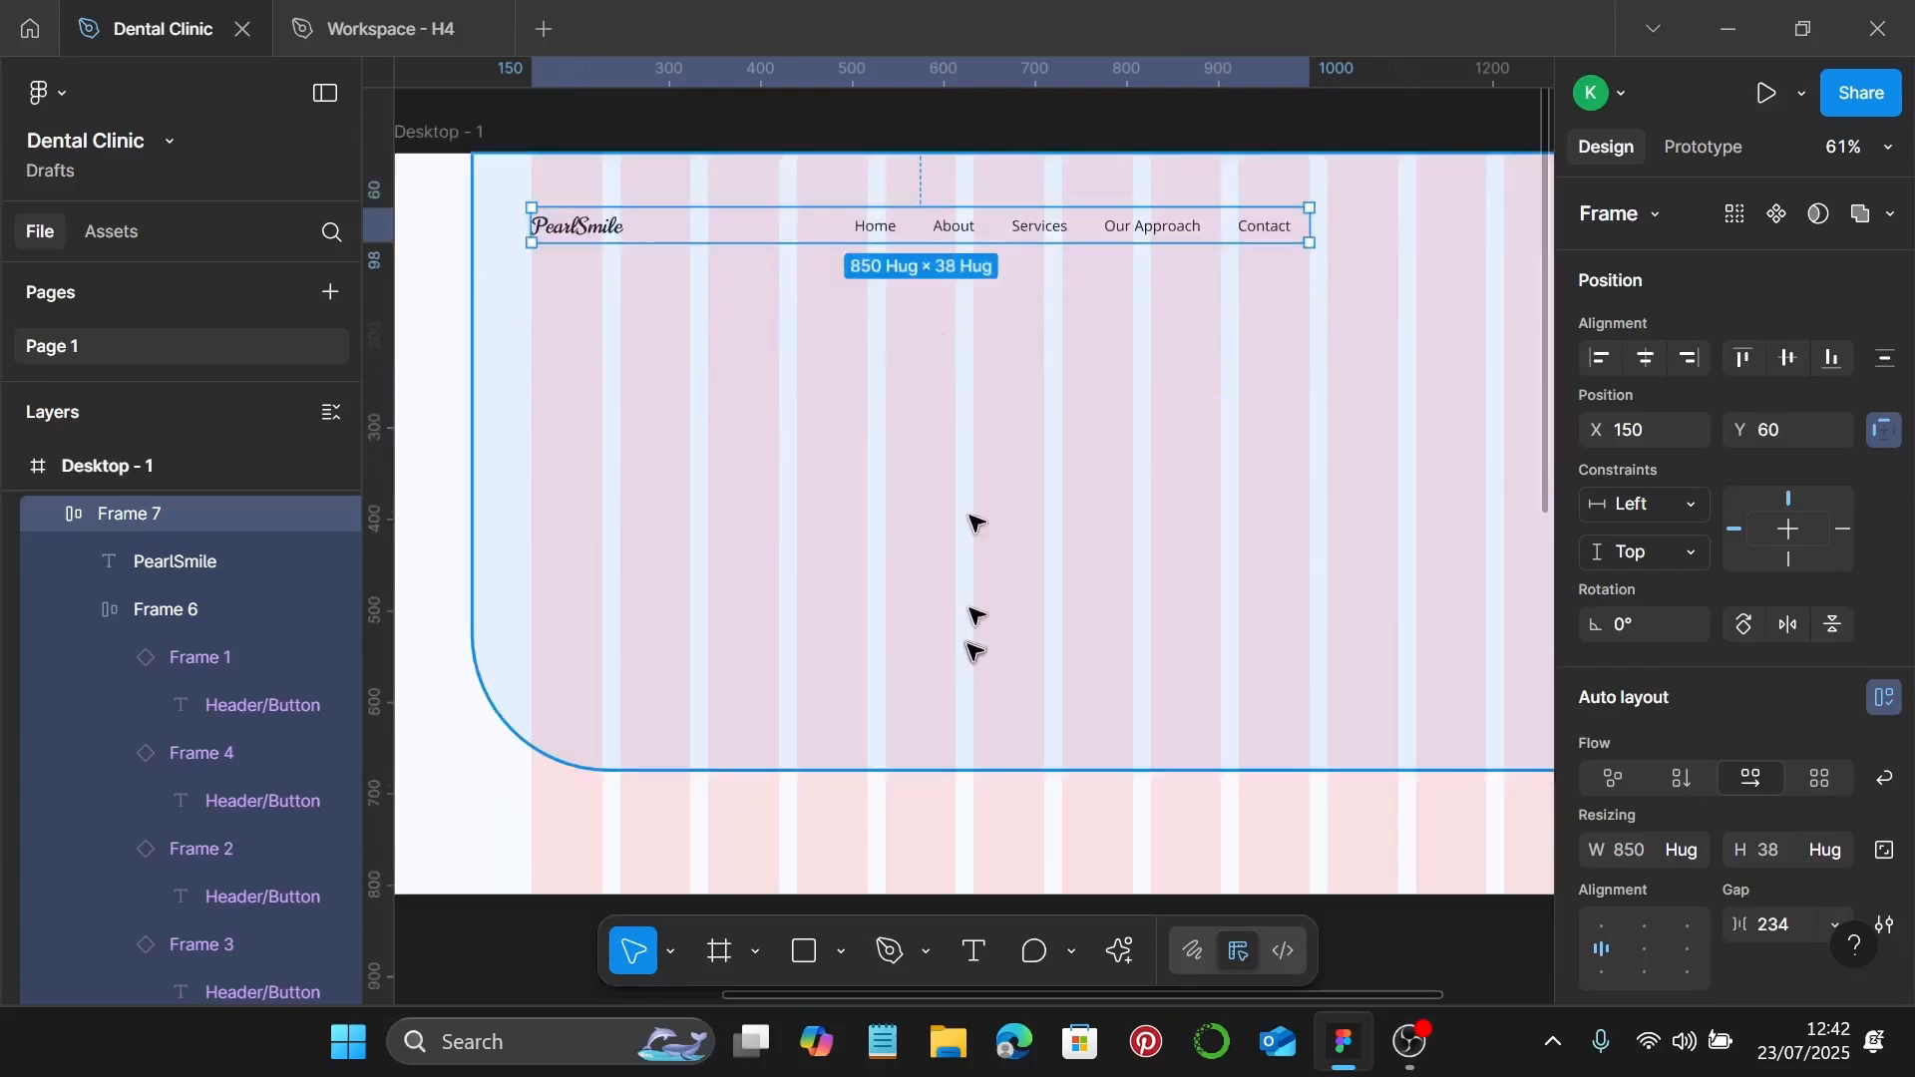
{"action": "scroll", "coordinate": [817, 590], "scroll_direction": "down", "scroll_amount": 3}
{"action": "scroll", "coordinate": [817, 590], "scroll_direction": "left", "scroll_amount": 5}
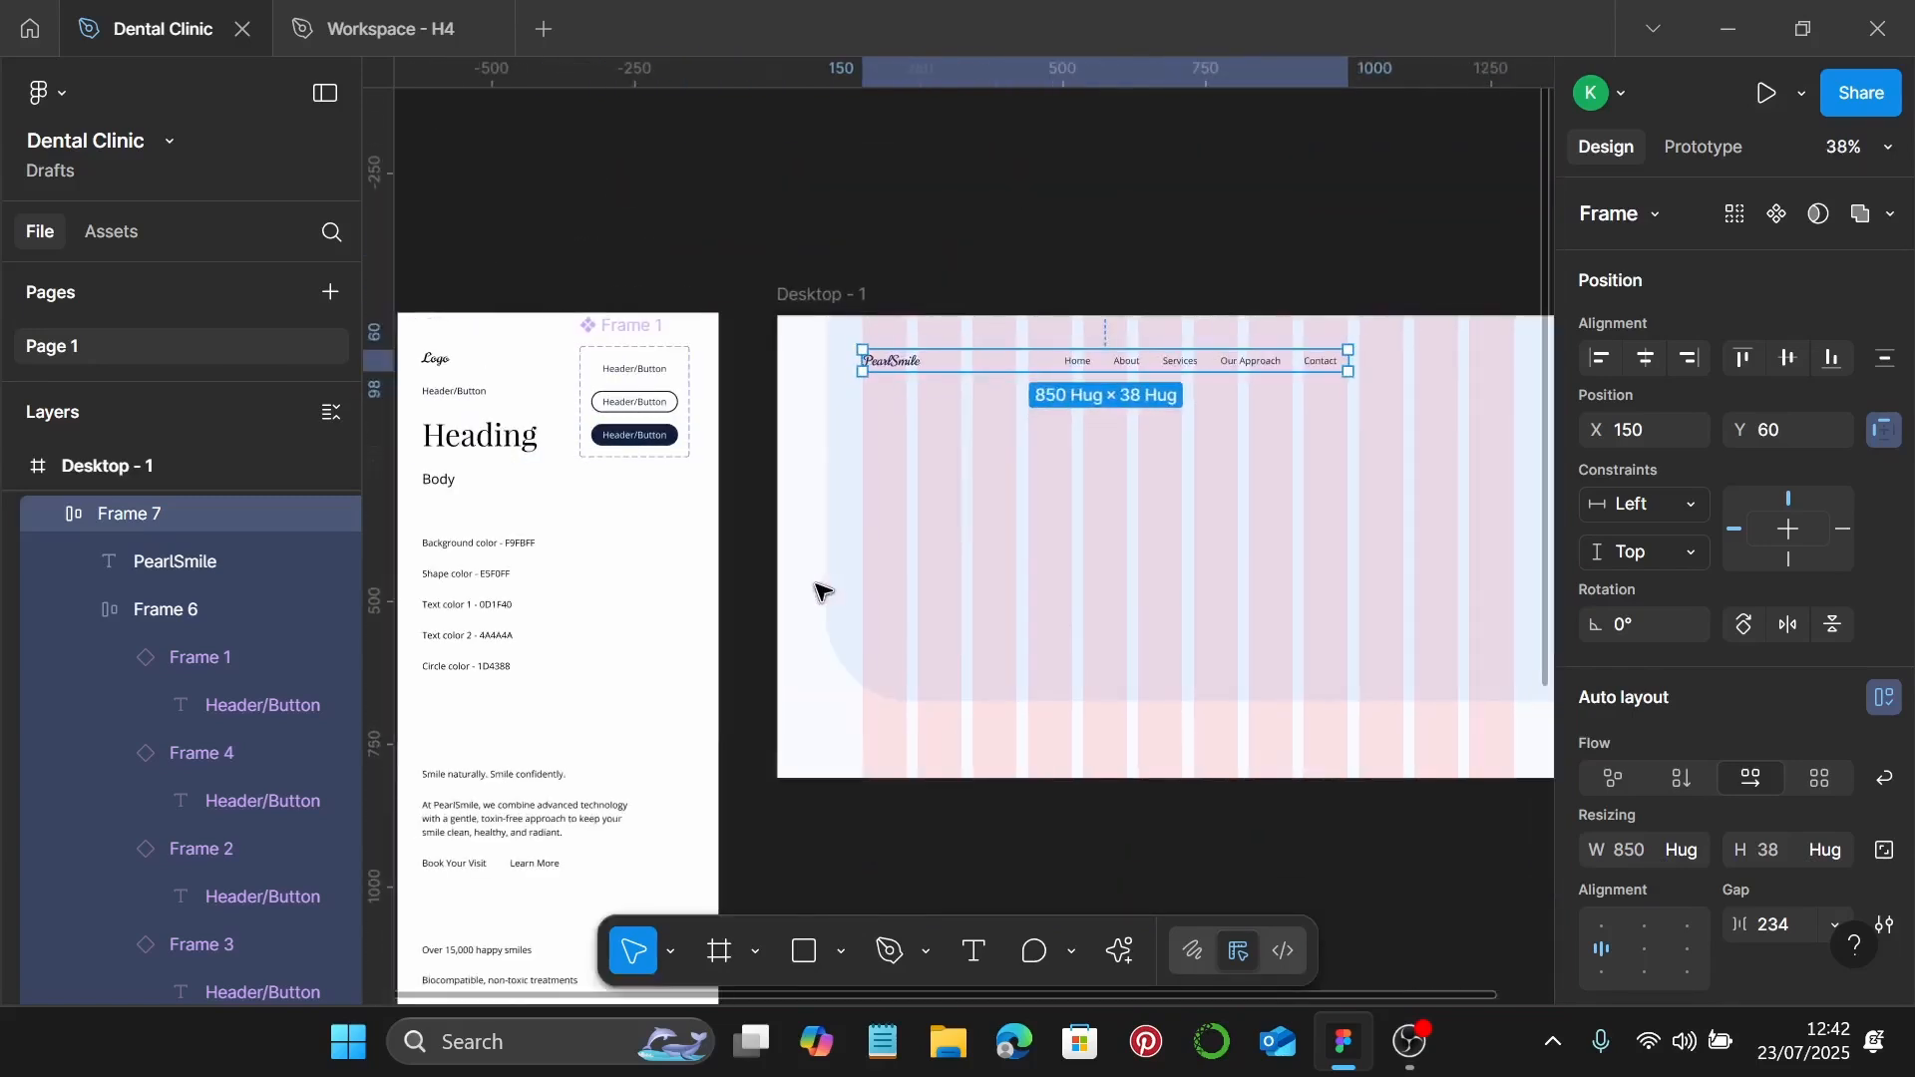
{"action": "left_click", "coordinate": [559, 443]}
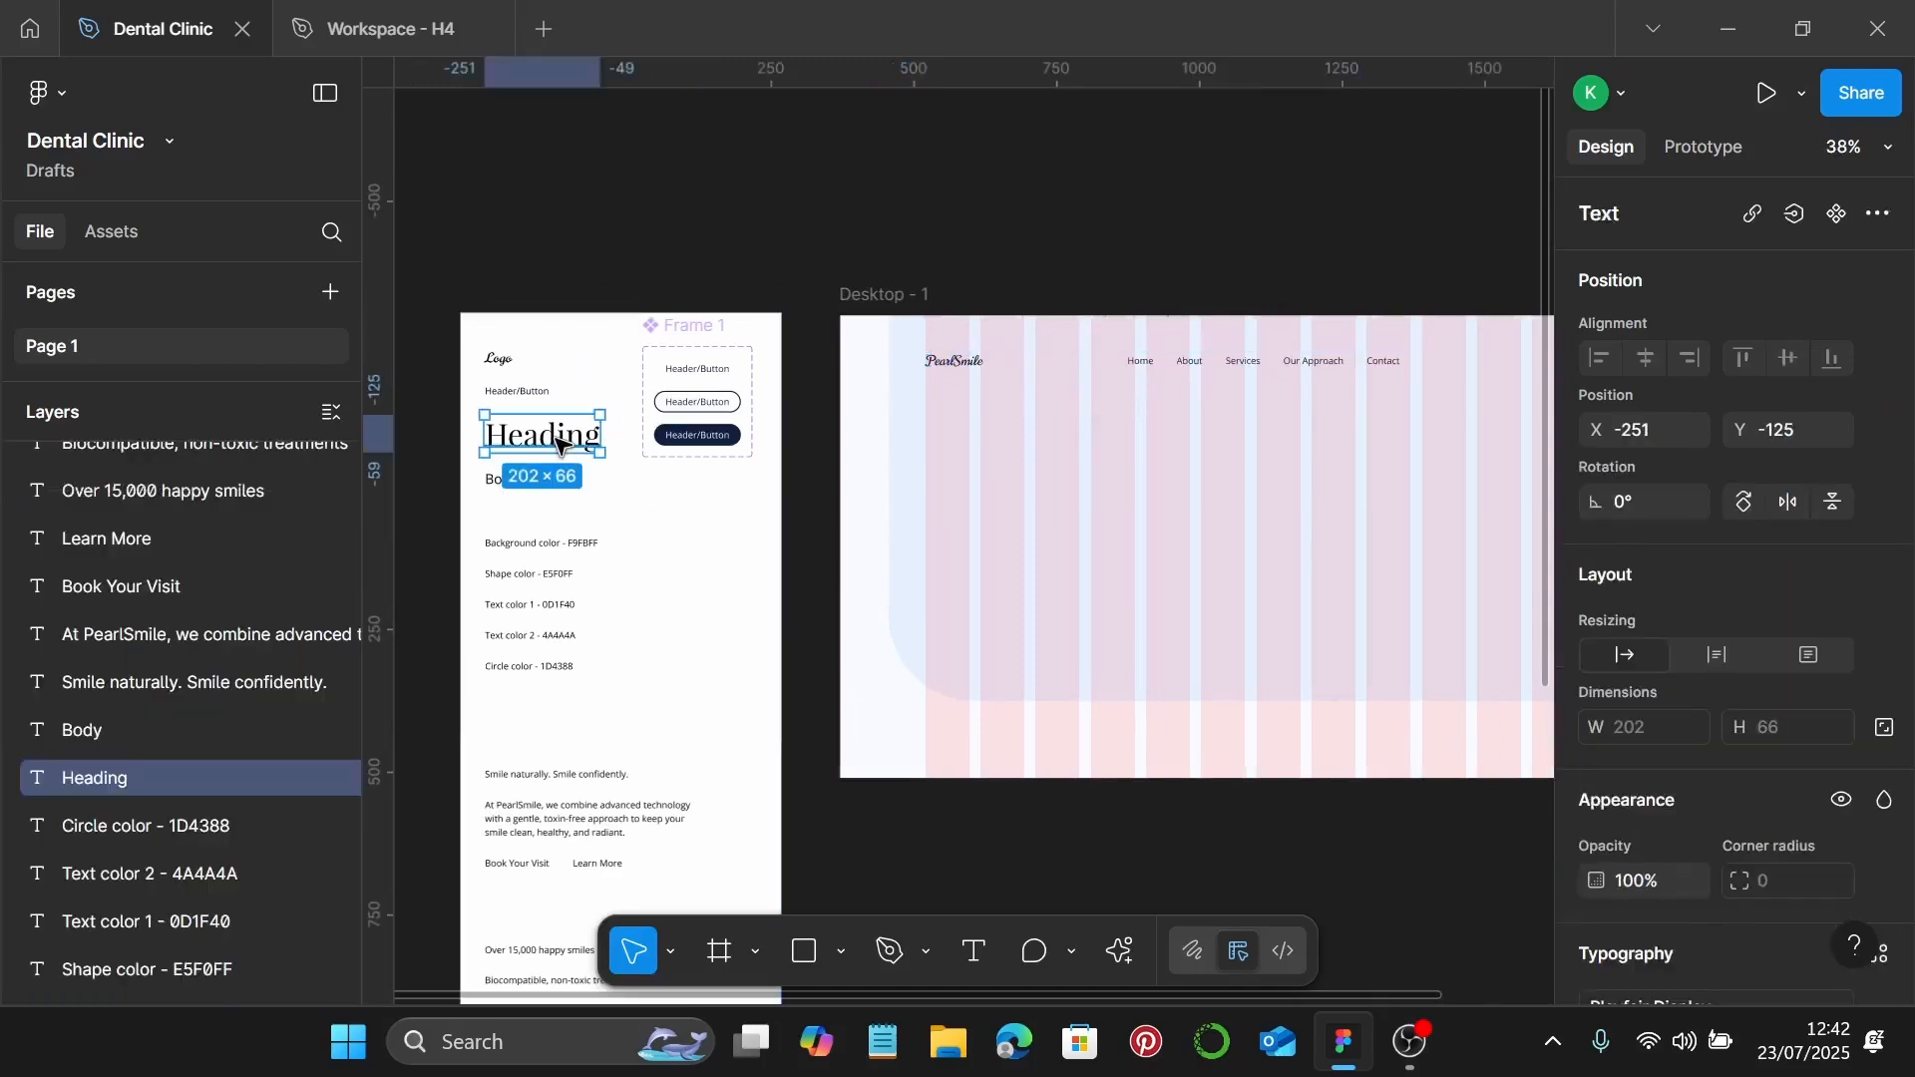
{"action": "scroll", "coordinate": [1811, 735], "scroll_direction": "down", "scroll_amount": 5}
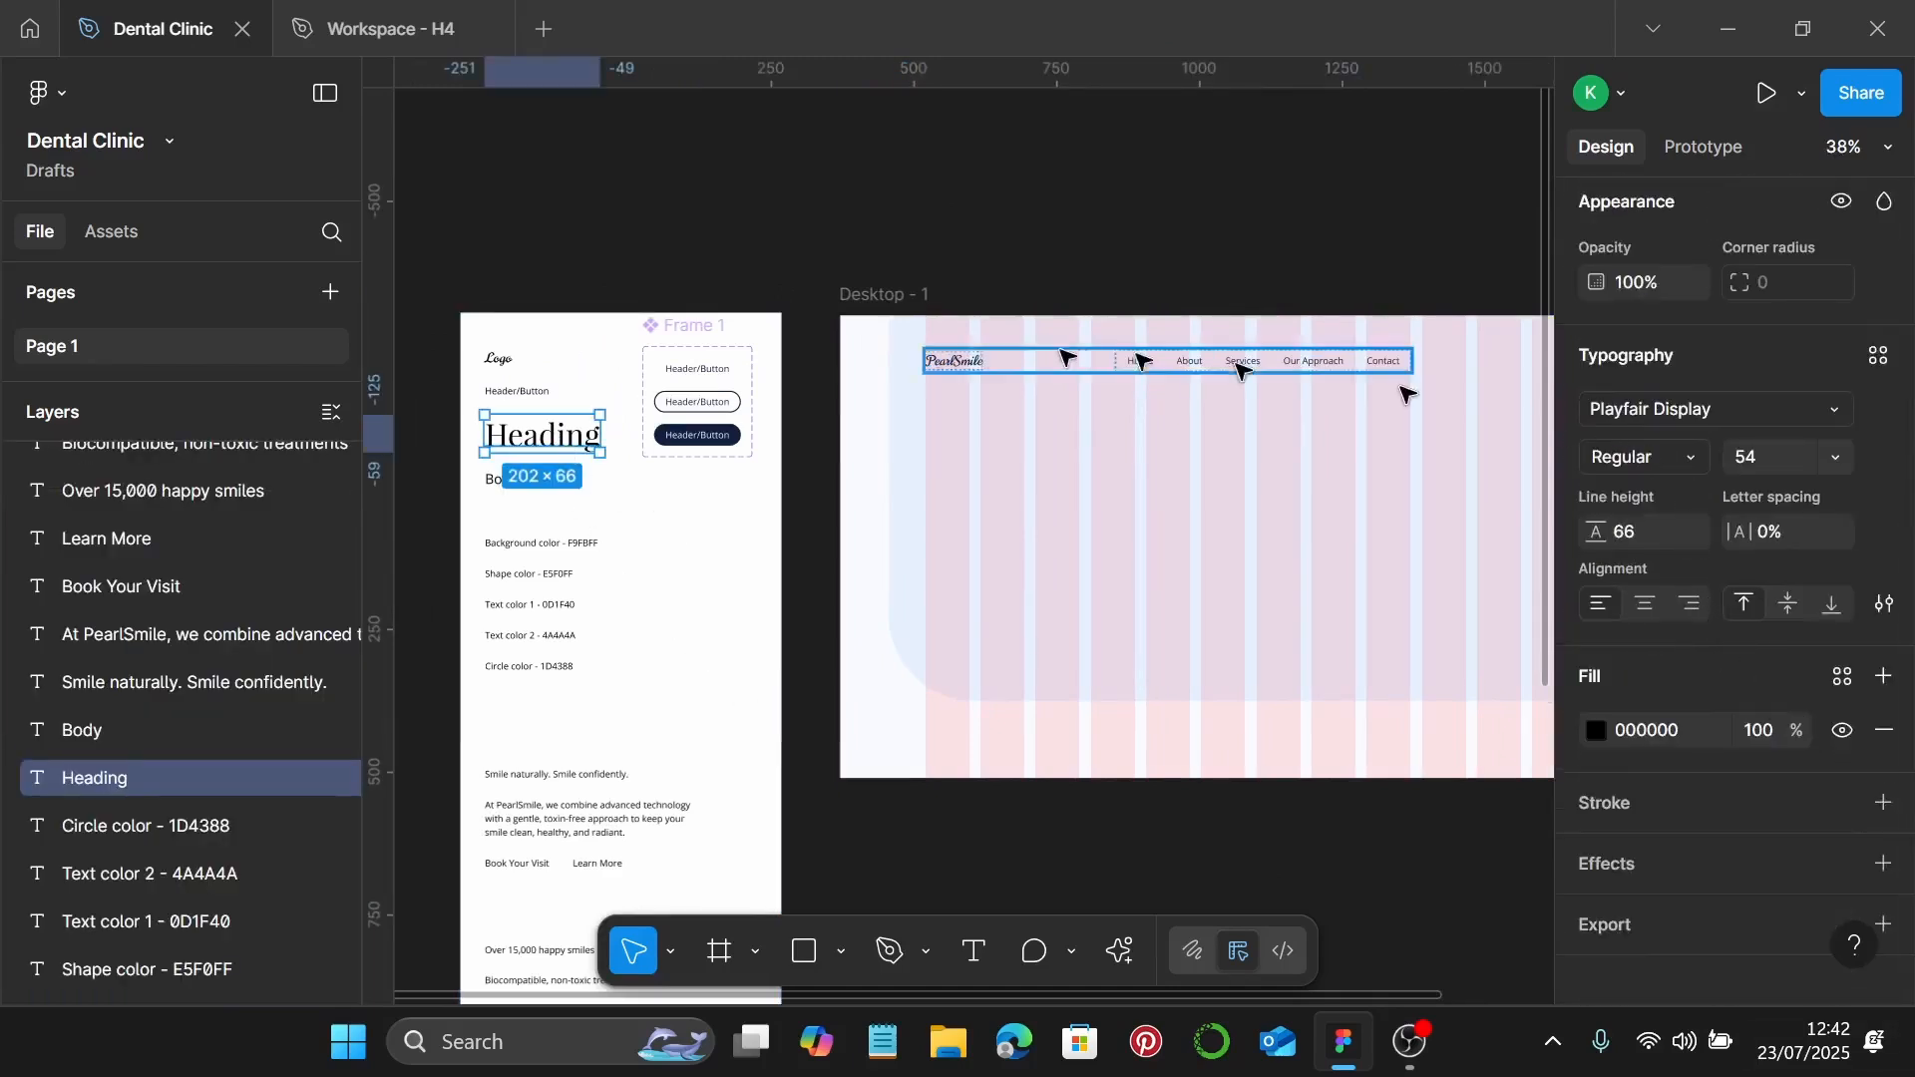
{"action": "scroll", "coordinate": [558, 479], "scroll_direction": "up", "scroll_amount": 4}
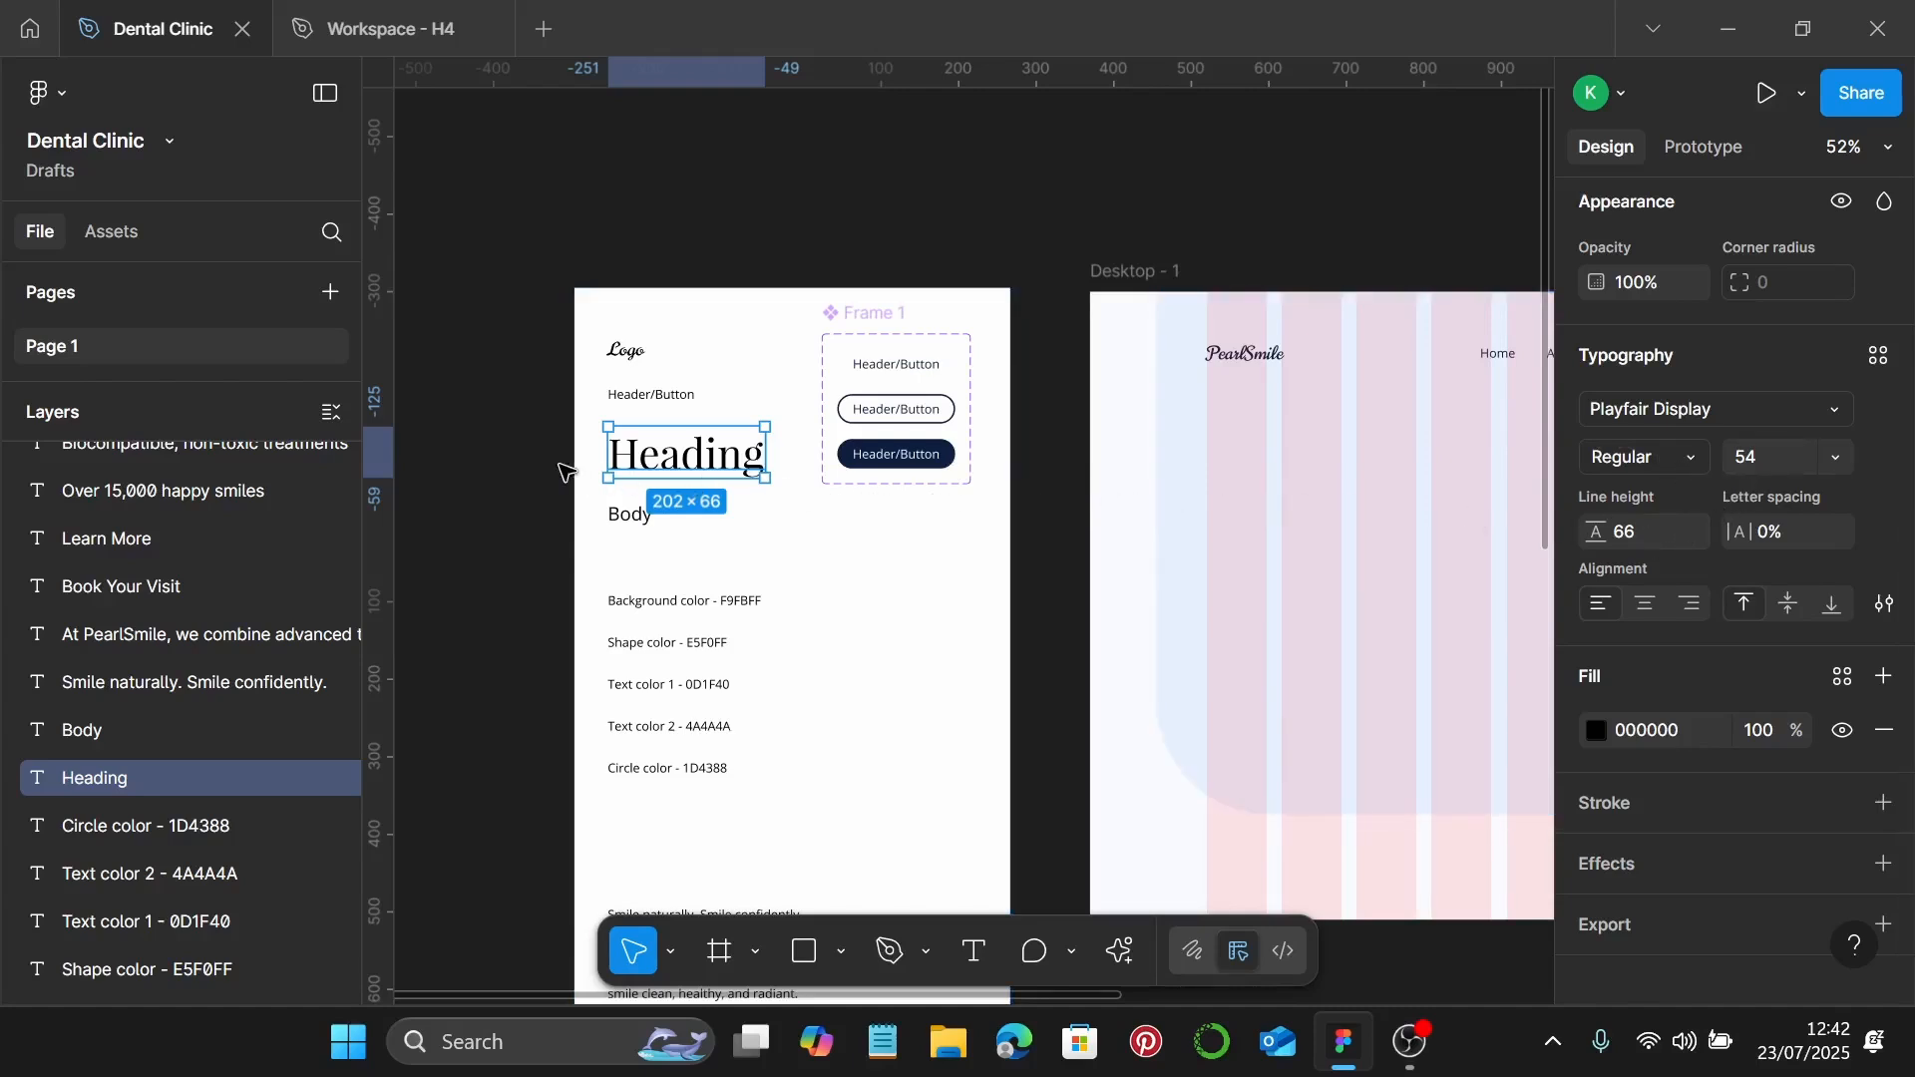
{"action": "left_click_drag", "start_coordinate": [673, 458], "coordinate": [1277, 479]}
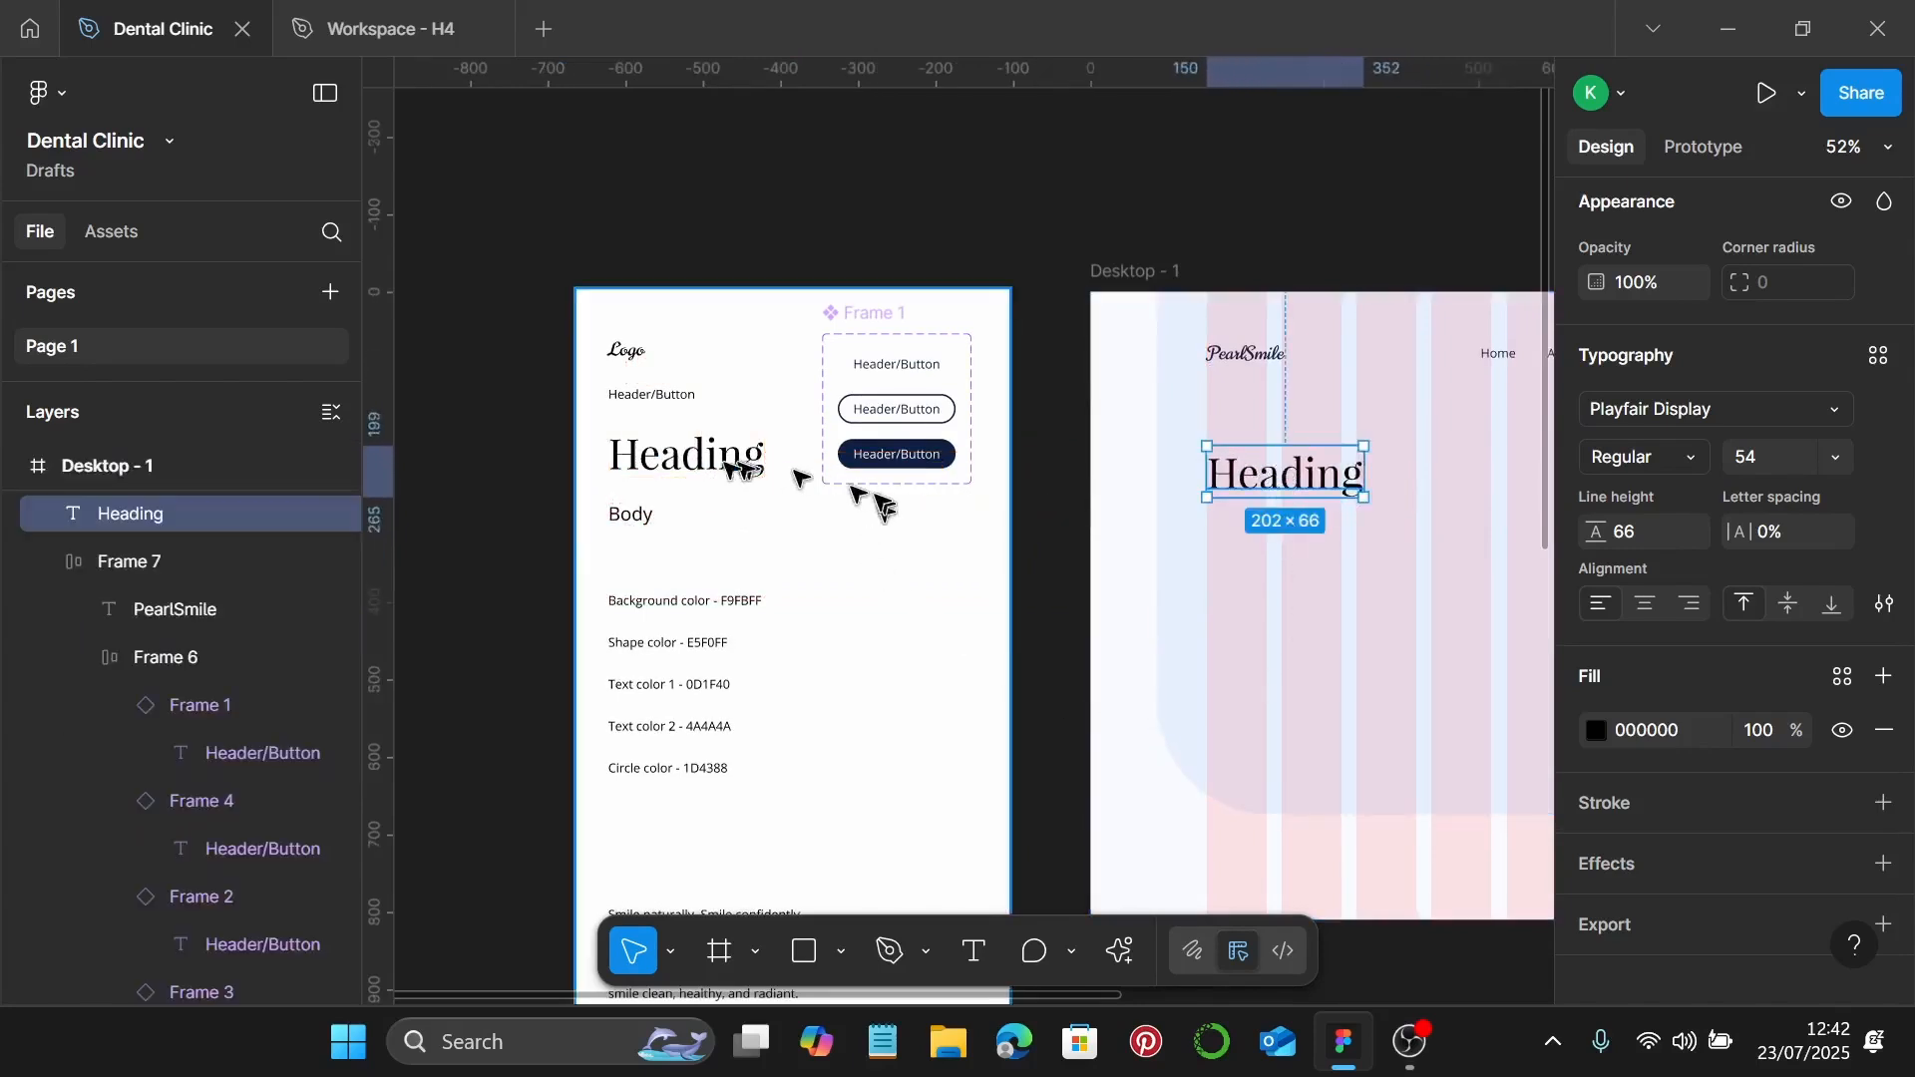
Step: Copy the Text color 1 code from the style guide and apply 0D1F40 as the fill of the heading in Desktop - 1
{"action": "scroll", "coordinate": [698, 666], "scroll_direction": "down", "scroll_amount": 1}
{"action": "scroll", "coordinate": [696, 666], "scroll_direction": "up", "scroll_amount": 3}
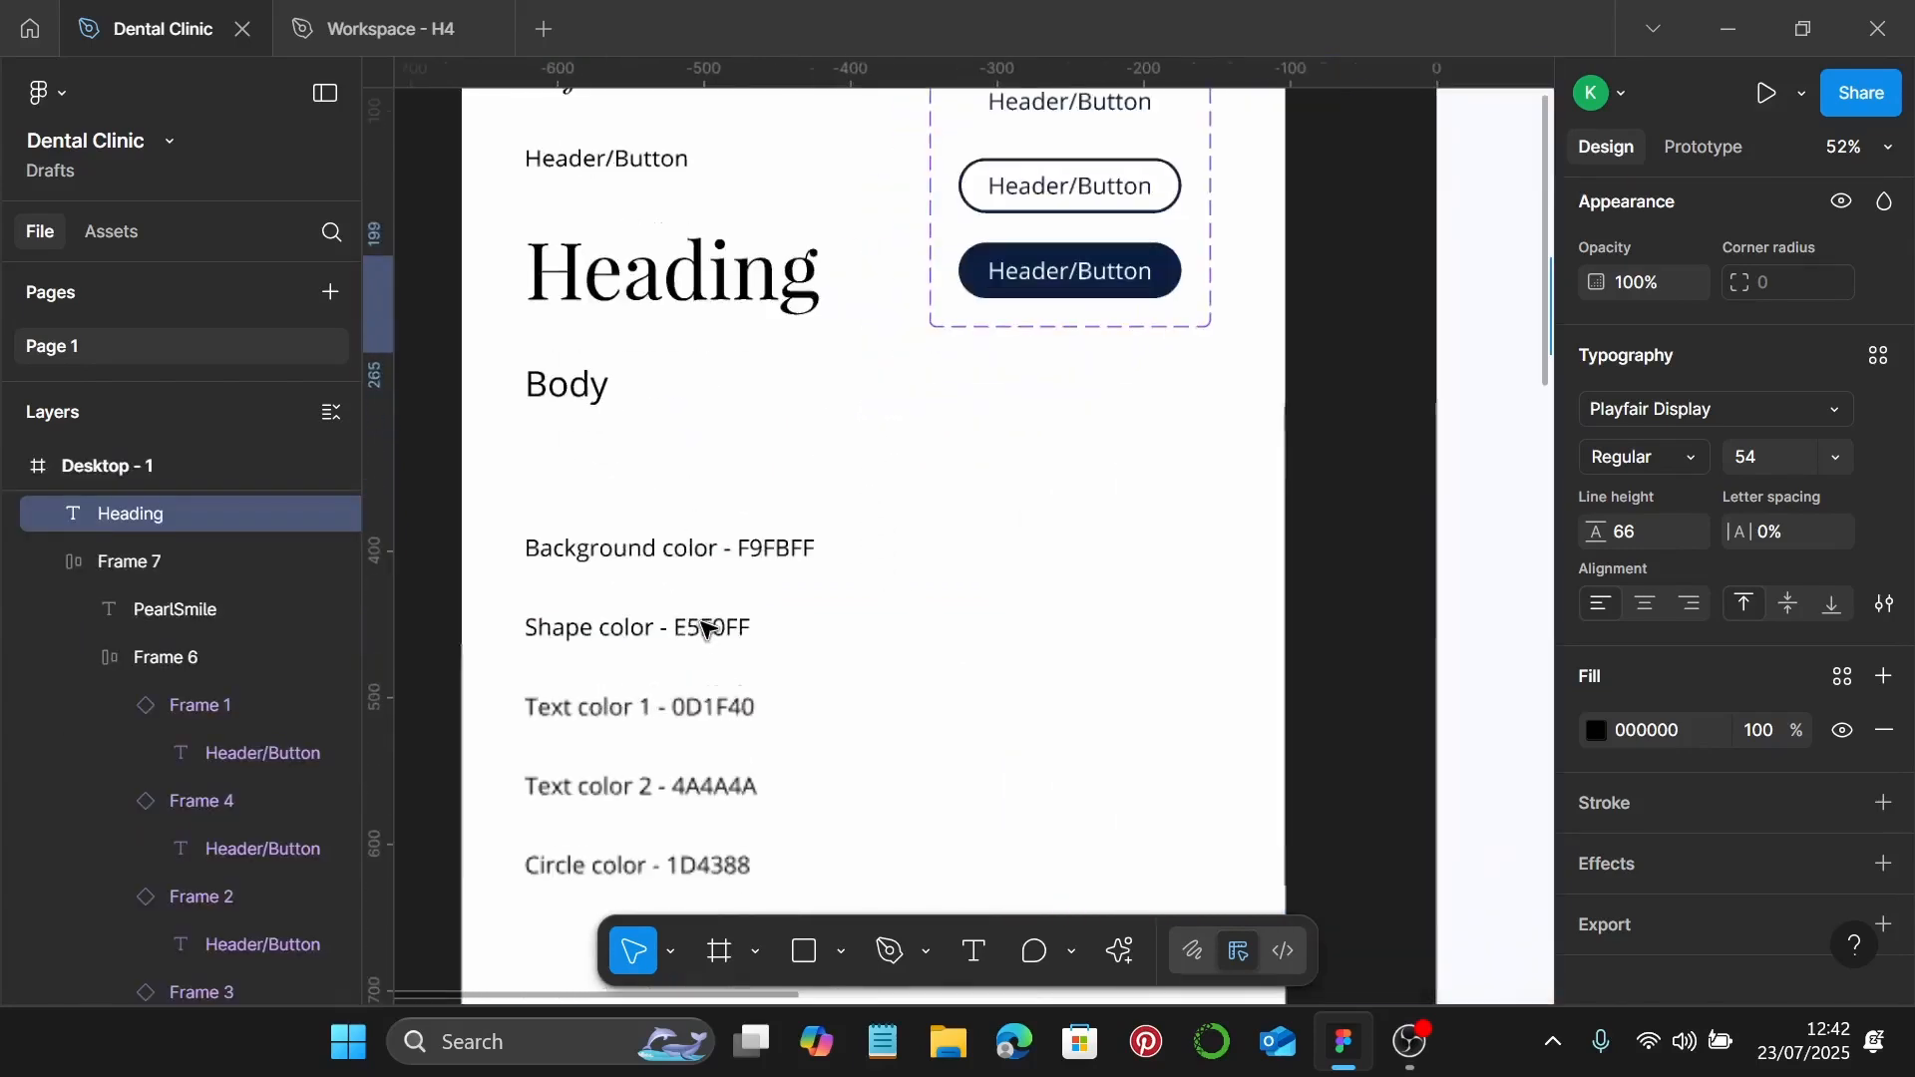
{"action": "double_click", "coordinate": [777, 550]}
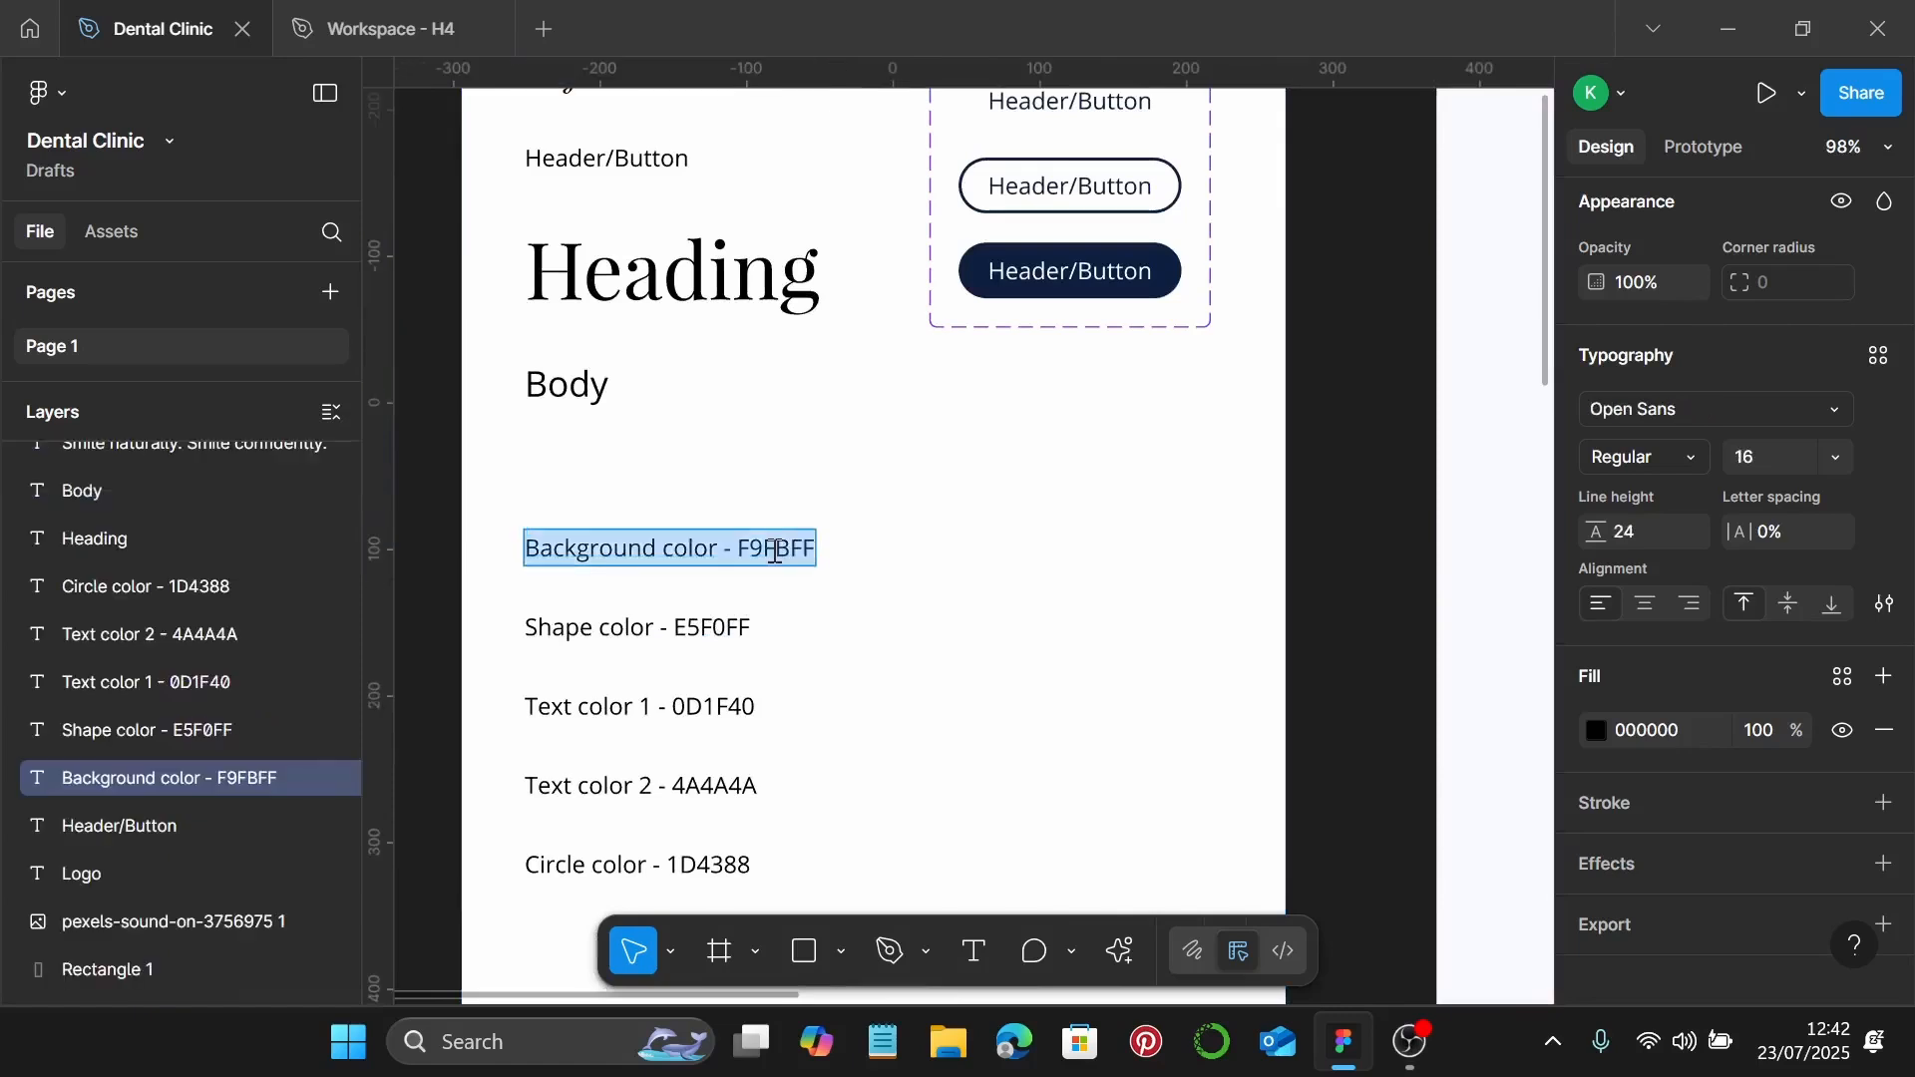
{"action": "left_click", "coordinate": [673, 712]}
{"action": "left_click_drag", "start_coordinate": [676, 708], "coordinate": [755, 707]}
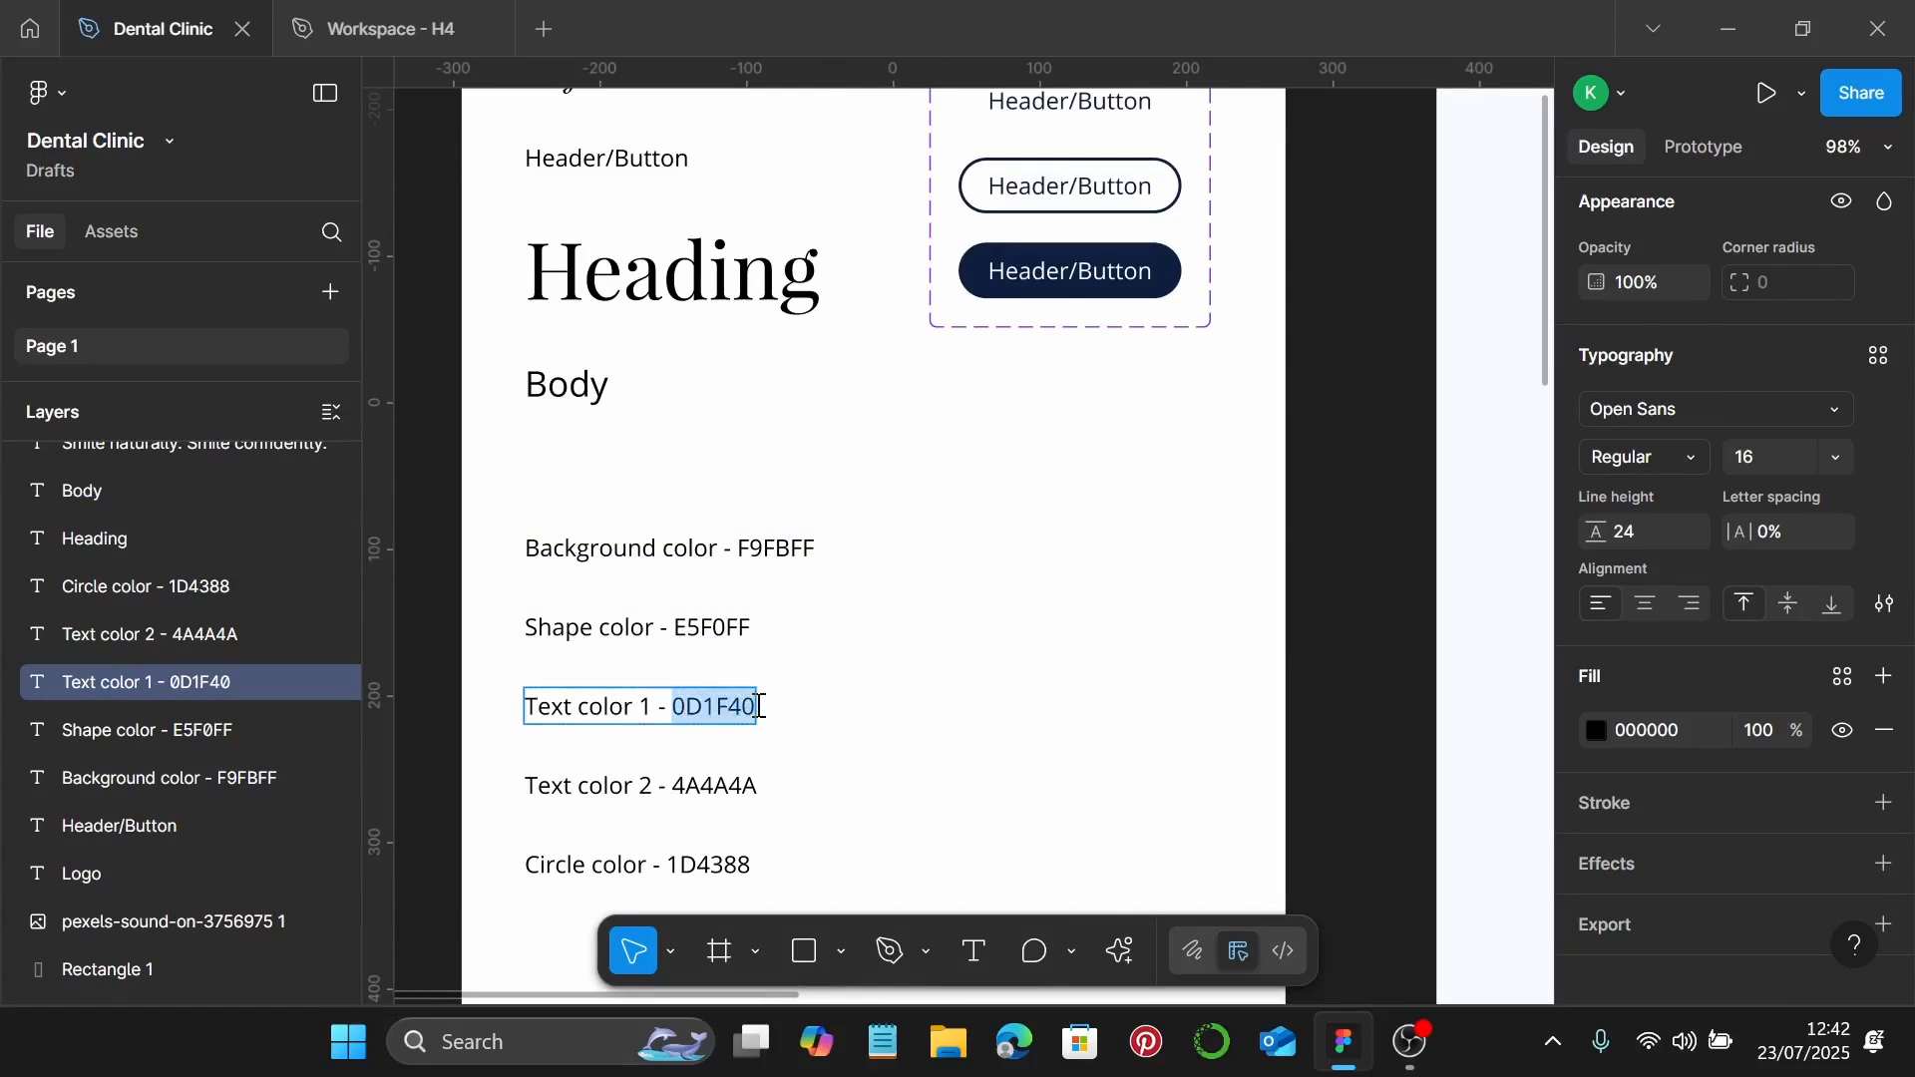
{"action": "scroll", "coordinate": [848, 673], "scroll_direction": "down", "scroll_amount": 3}
{"action": "scroll", "coordinate": [962, 685], "scroll_direction": "right", "scroll_amount": 10}
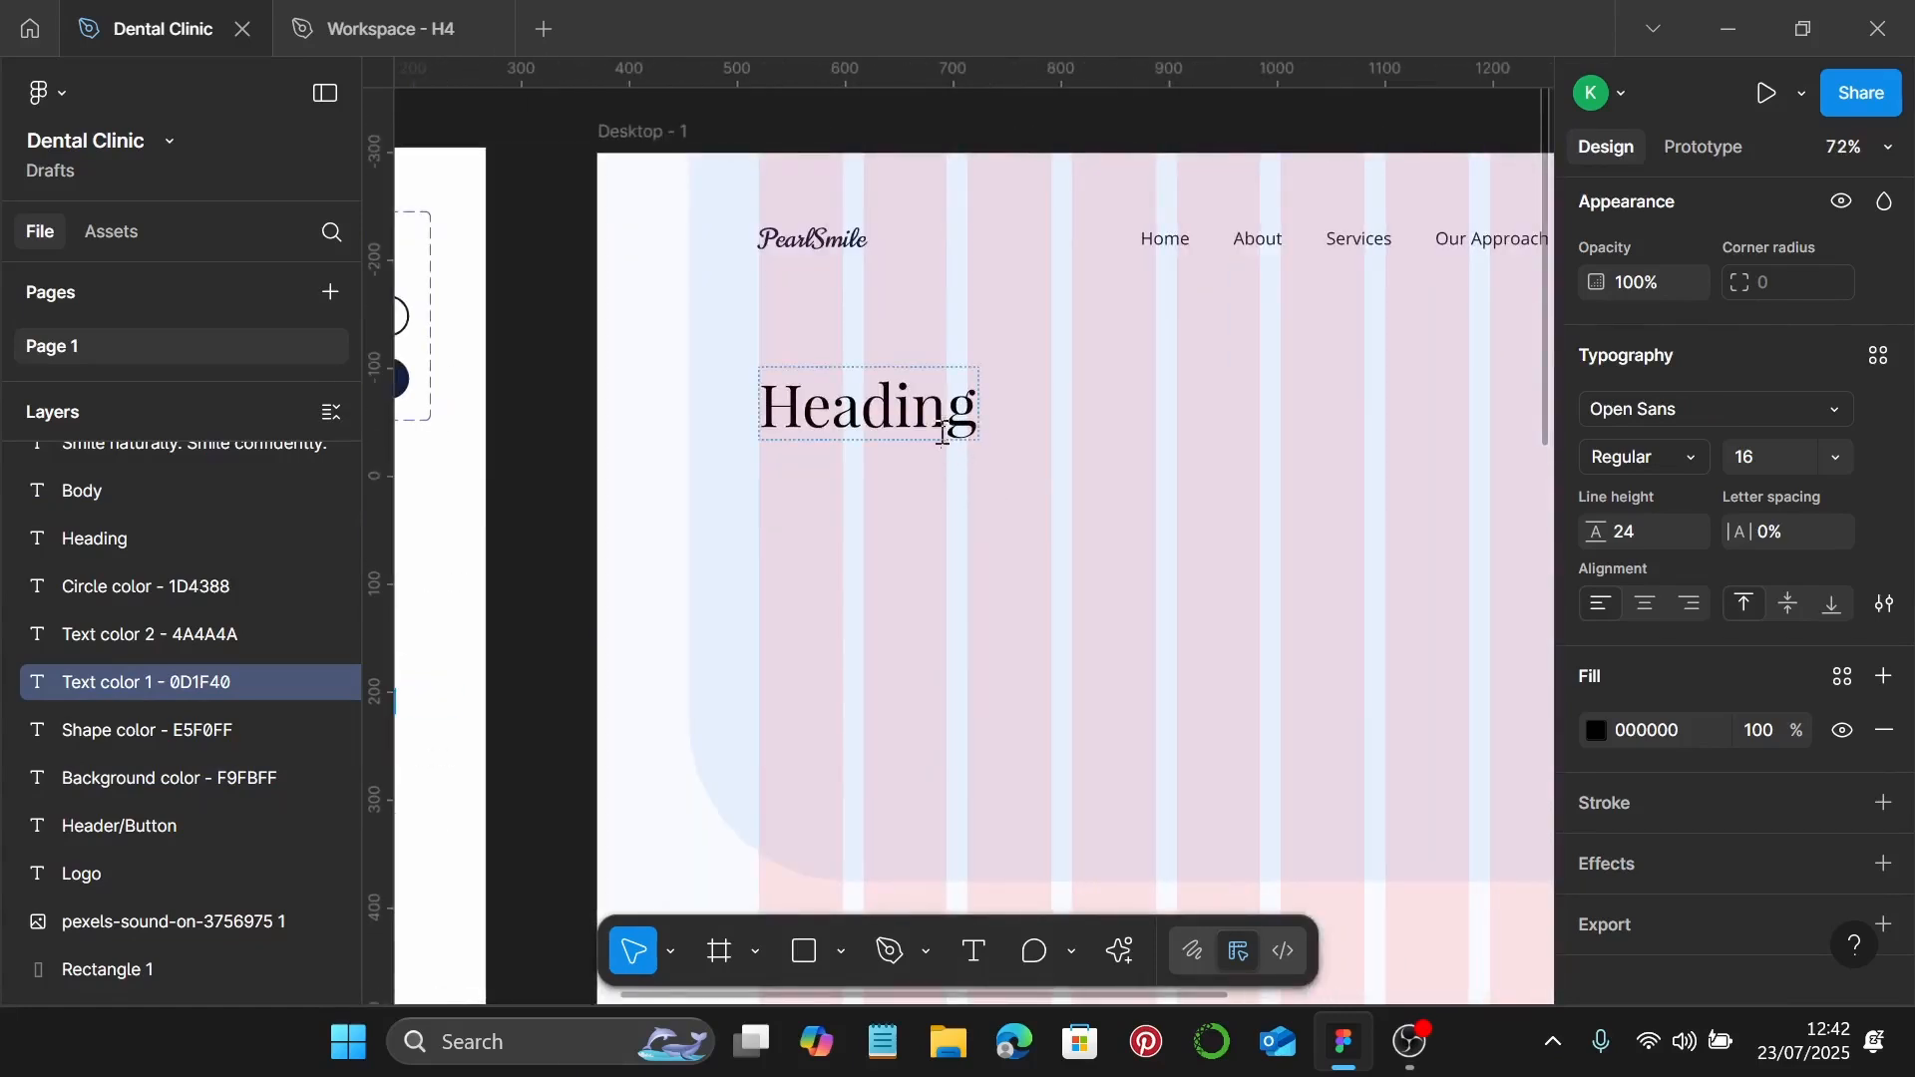
{"action": "left_click", "coordinate": [946, 434]}
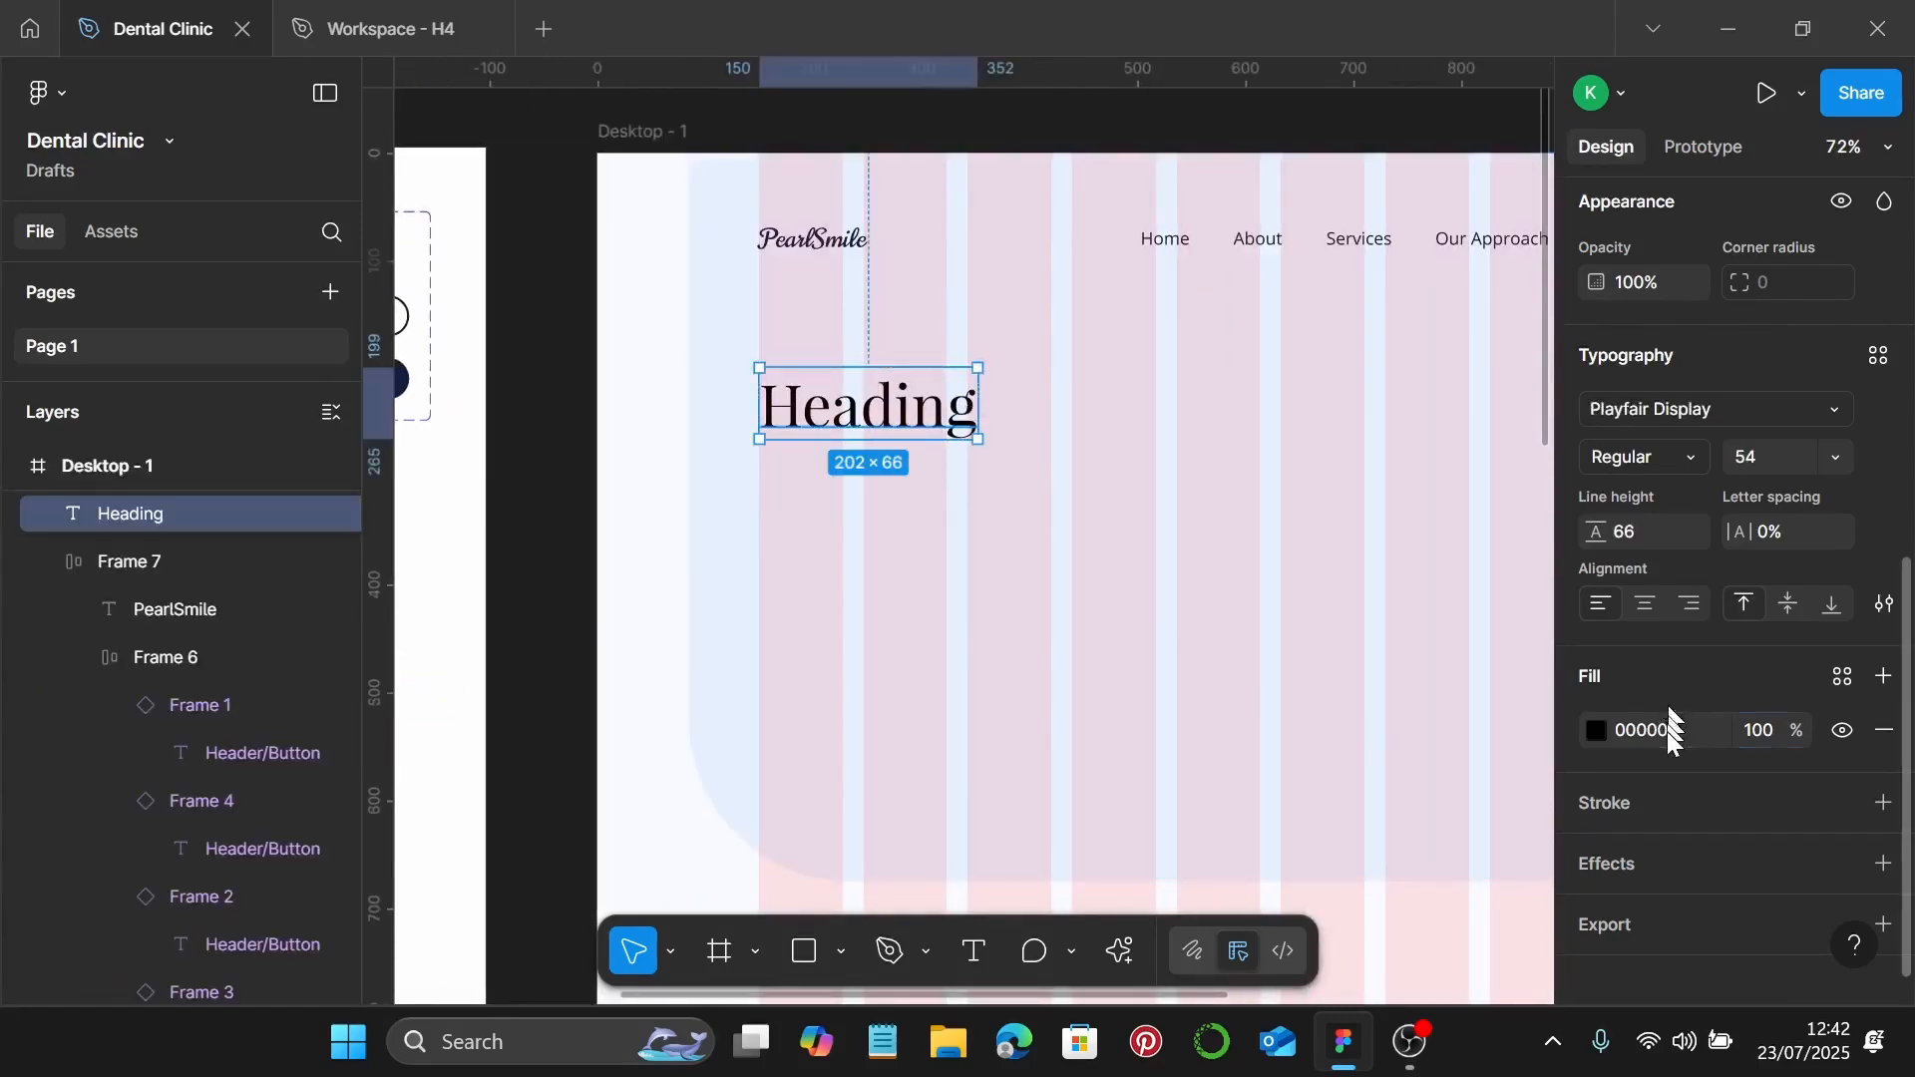
{"action": "key", "text": "Return"}
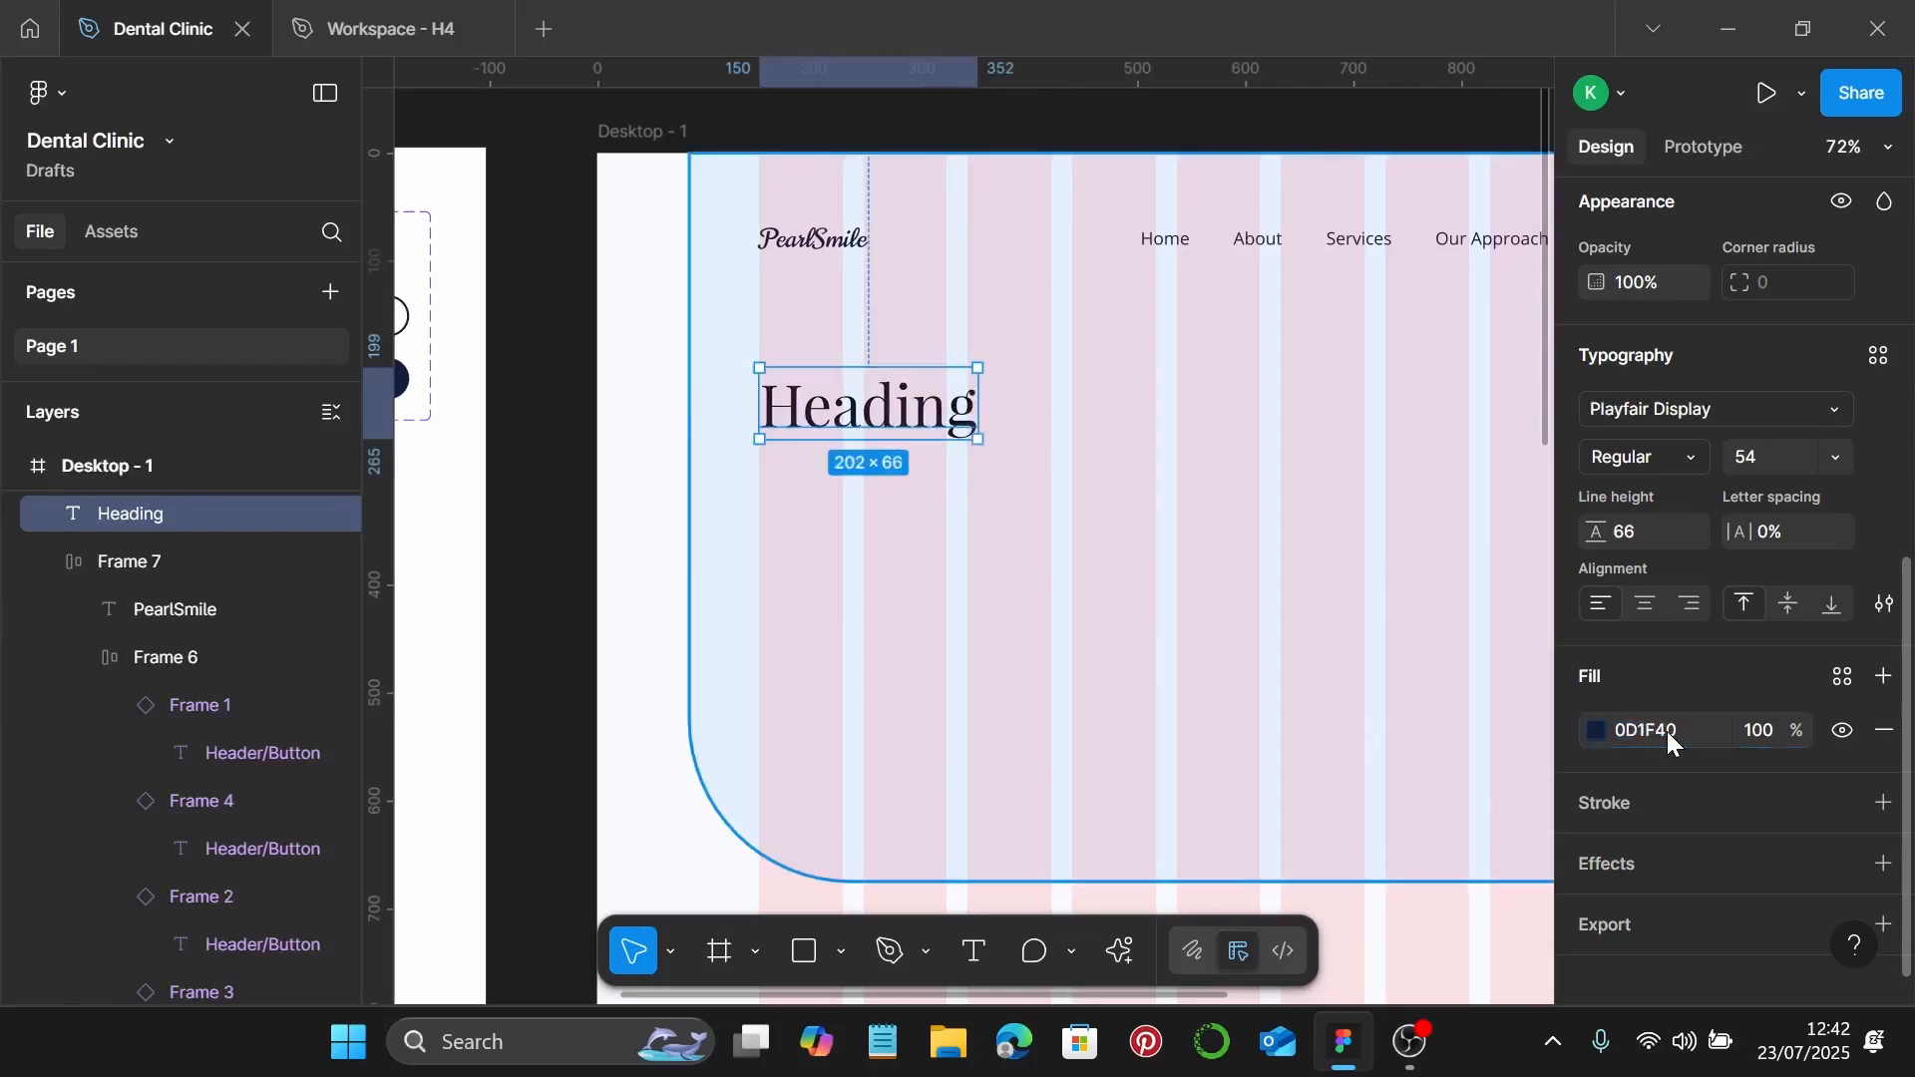
Step: Replace the heading's text in Desktop - 1 with the copied line "Smile naturally. Smile confidently."
{"action": "scroll", "coordinate": [1090, 598], "scroll_direction": "down", "scroll_amount": 3}
{"action": "scroll", "coordinate": [1090, 599], "scroll_direction": "left", "scroll_amount": 4}
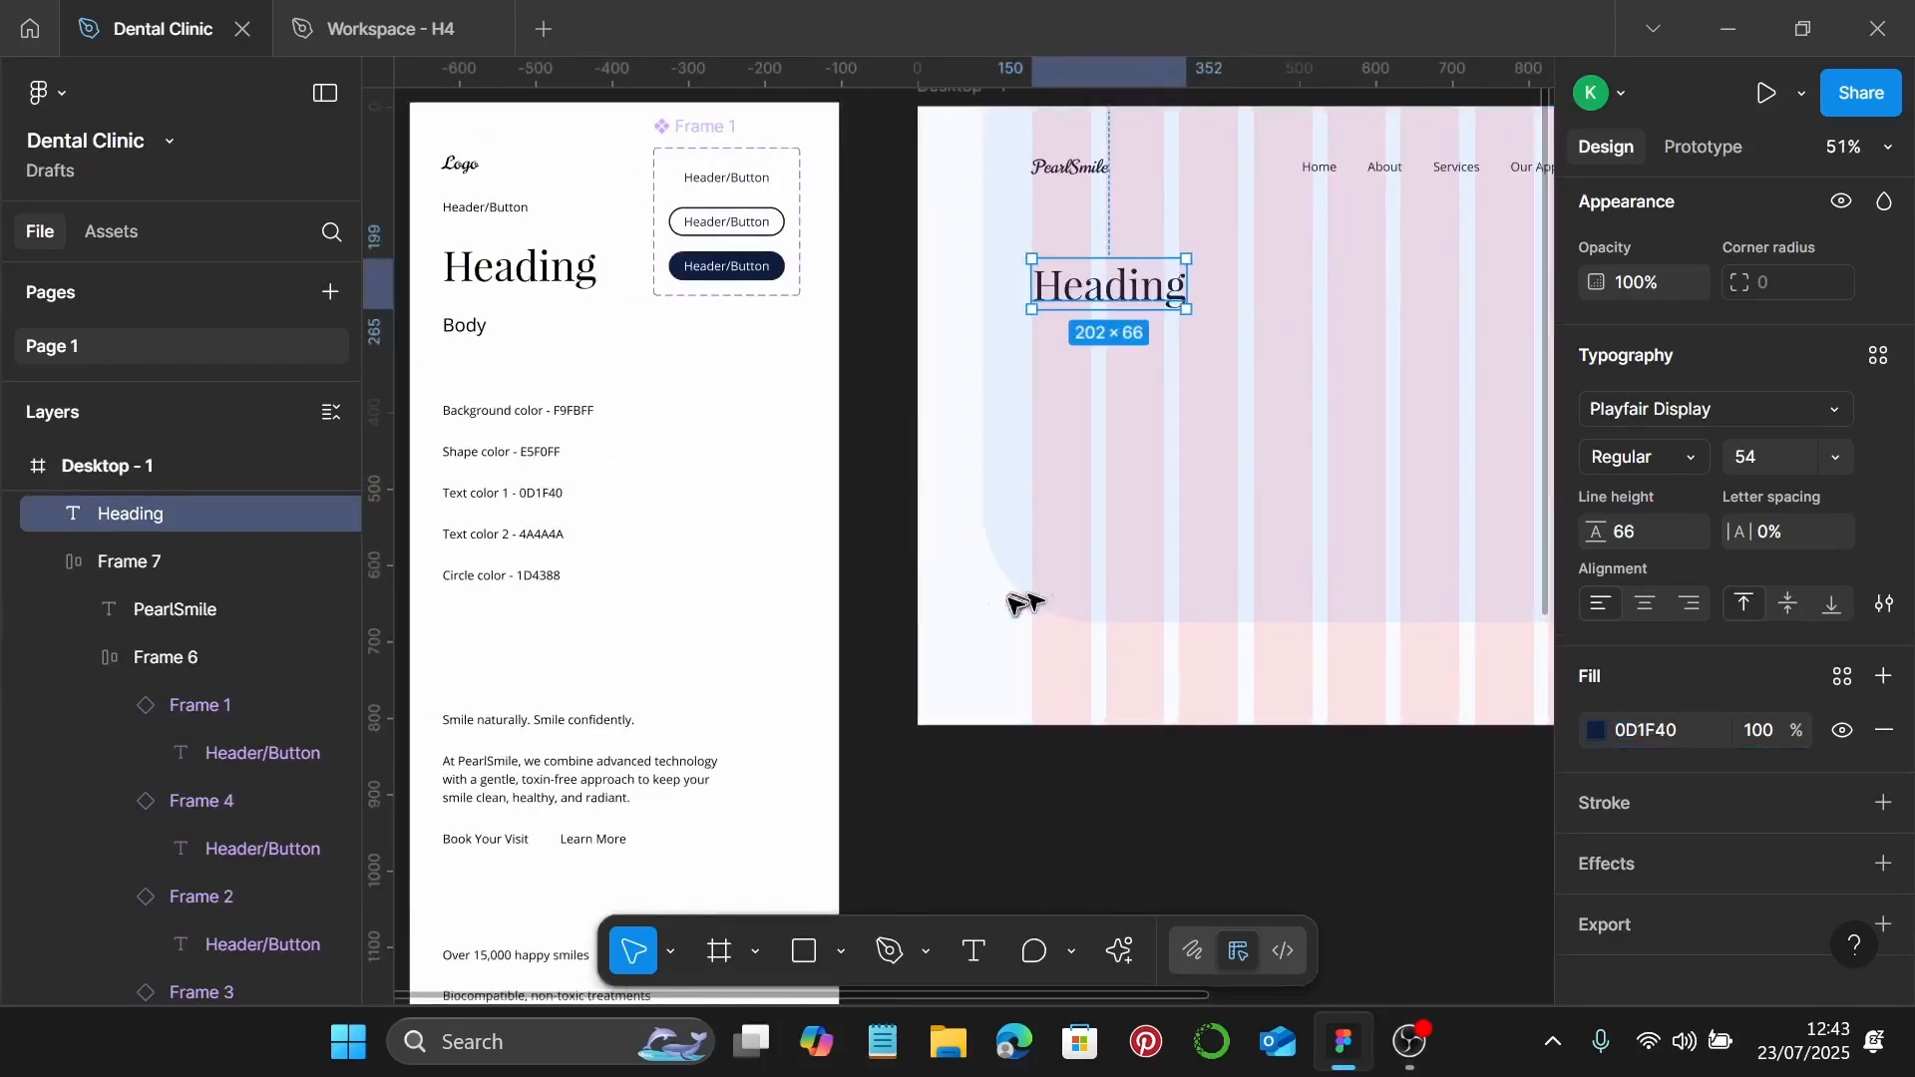
{"action": "double_click", "coordinate": [572, 721]}
{"action": "key", "text": "ctrl+c"}
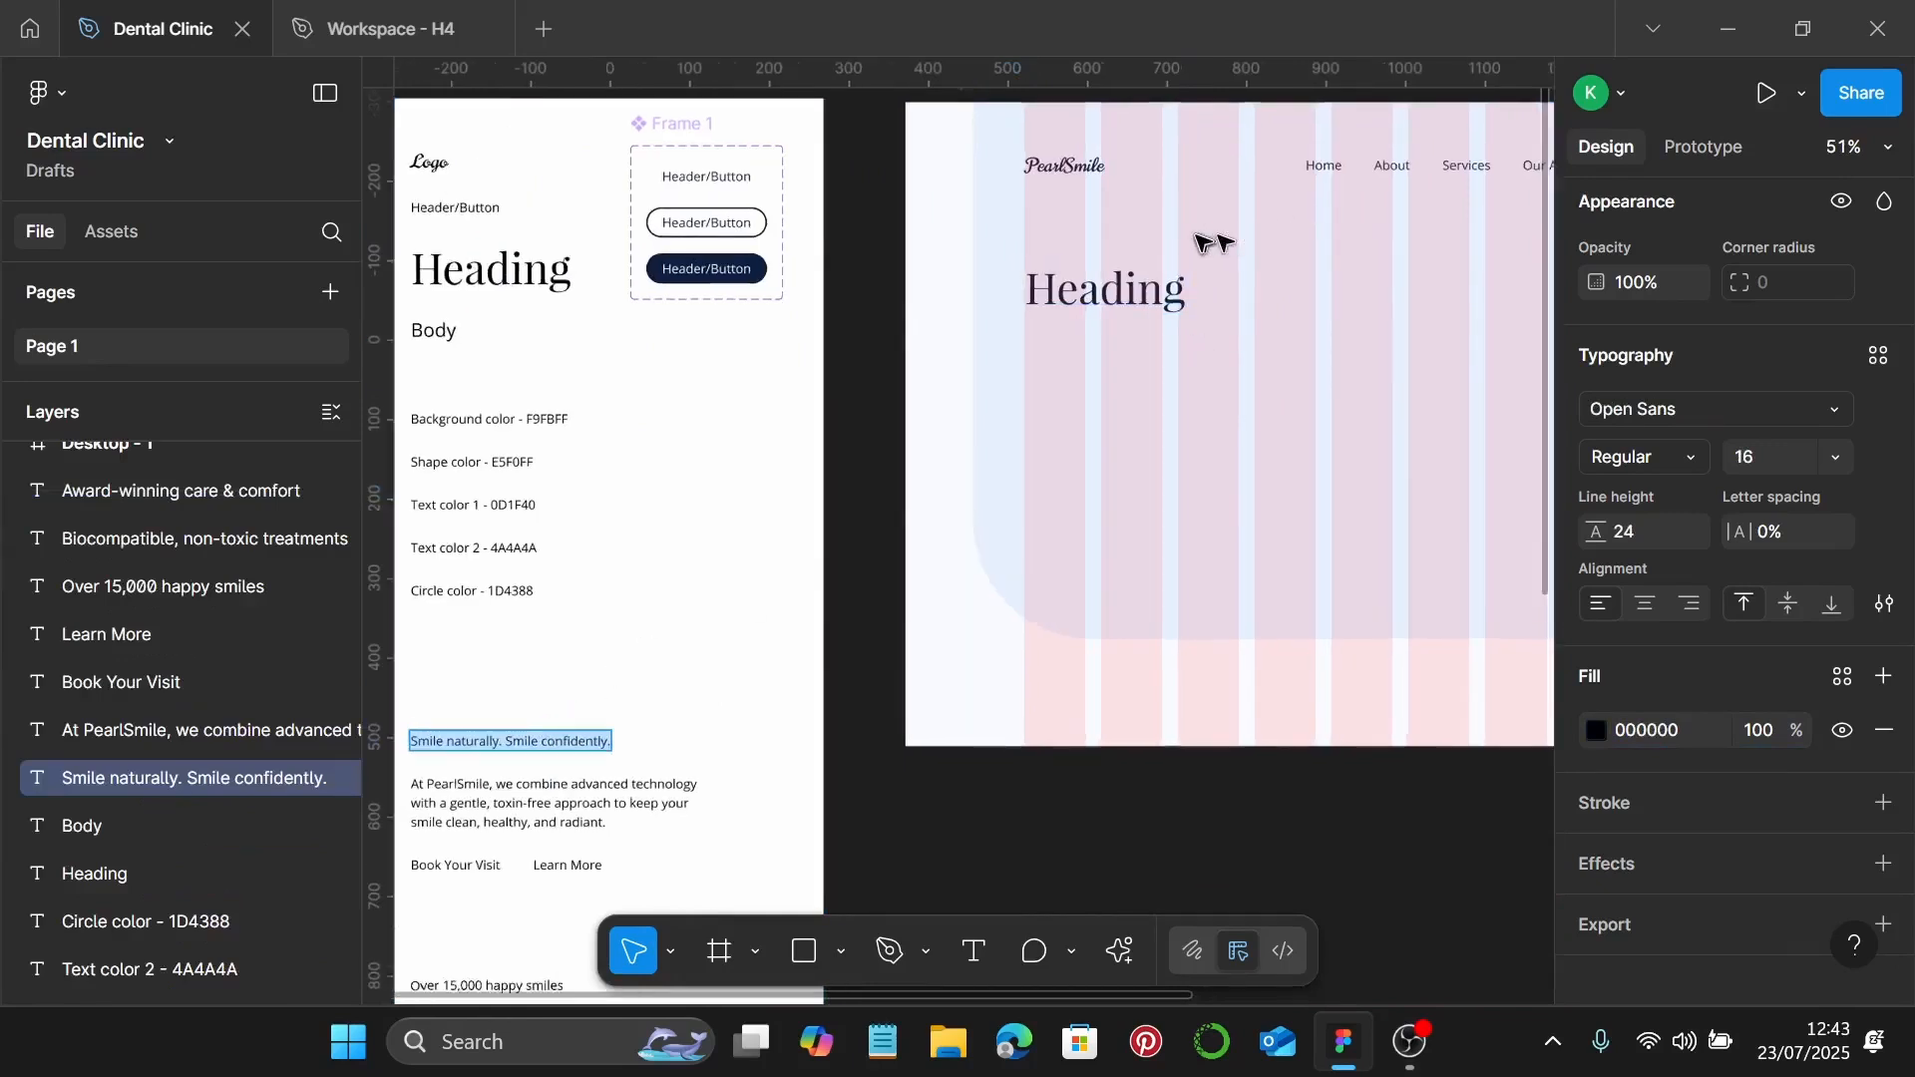
{"action": "scroll", "coordinate": [1202, 239], "scroll_direction": "up", "scroll_amount": 2}
{"action": "double_click", "coordinate": [1092, 309]}
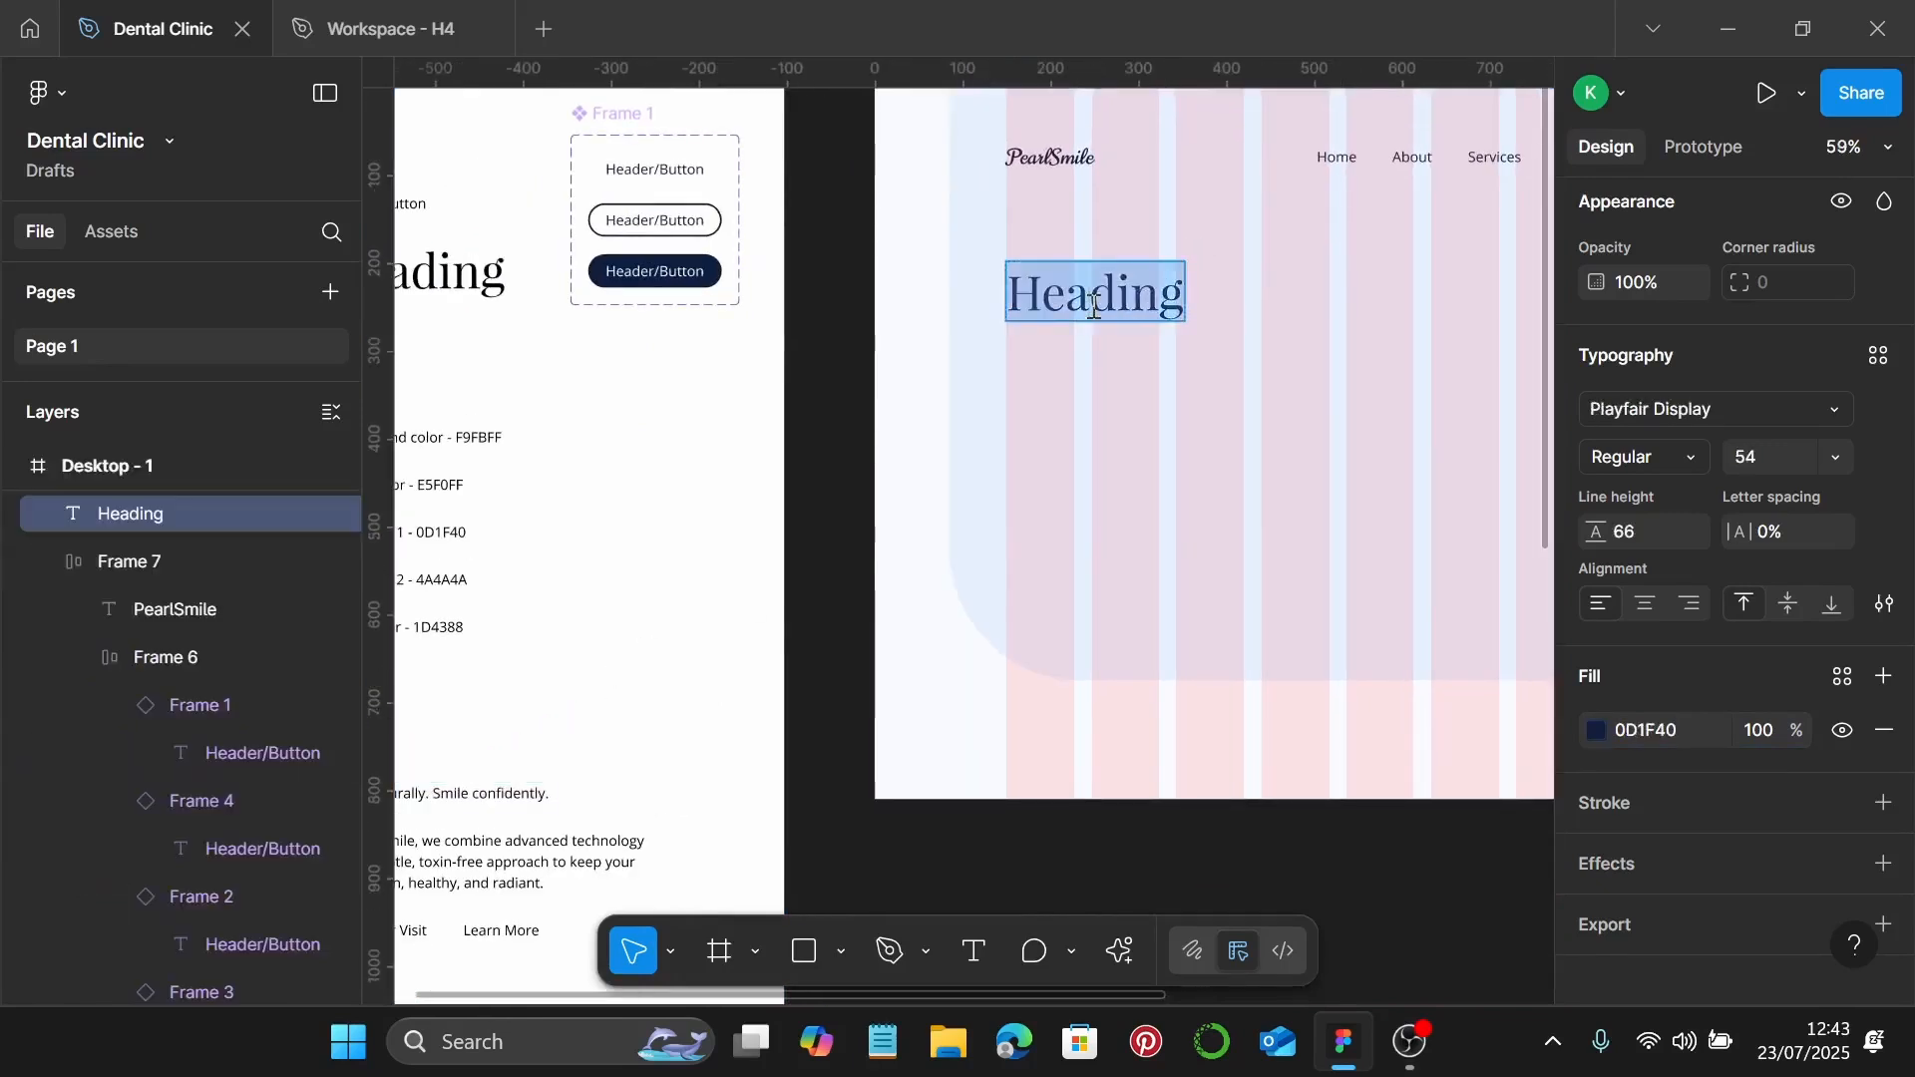
{"action": "key", "text": "ctrl+v"}
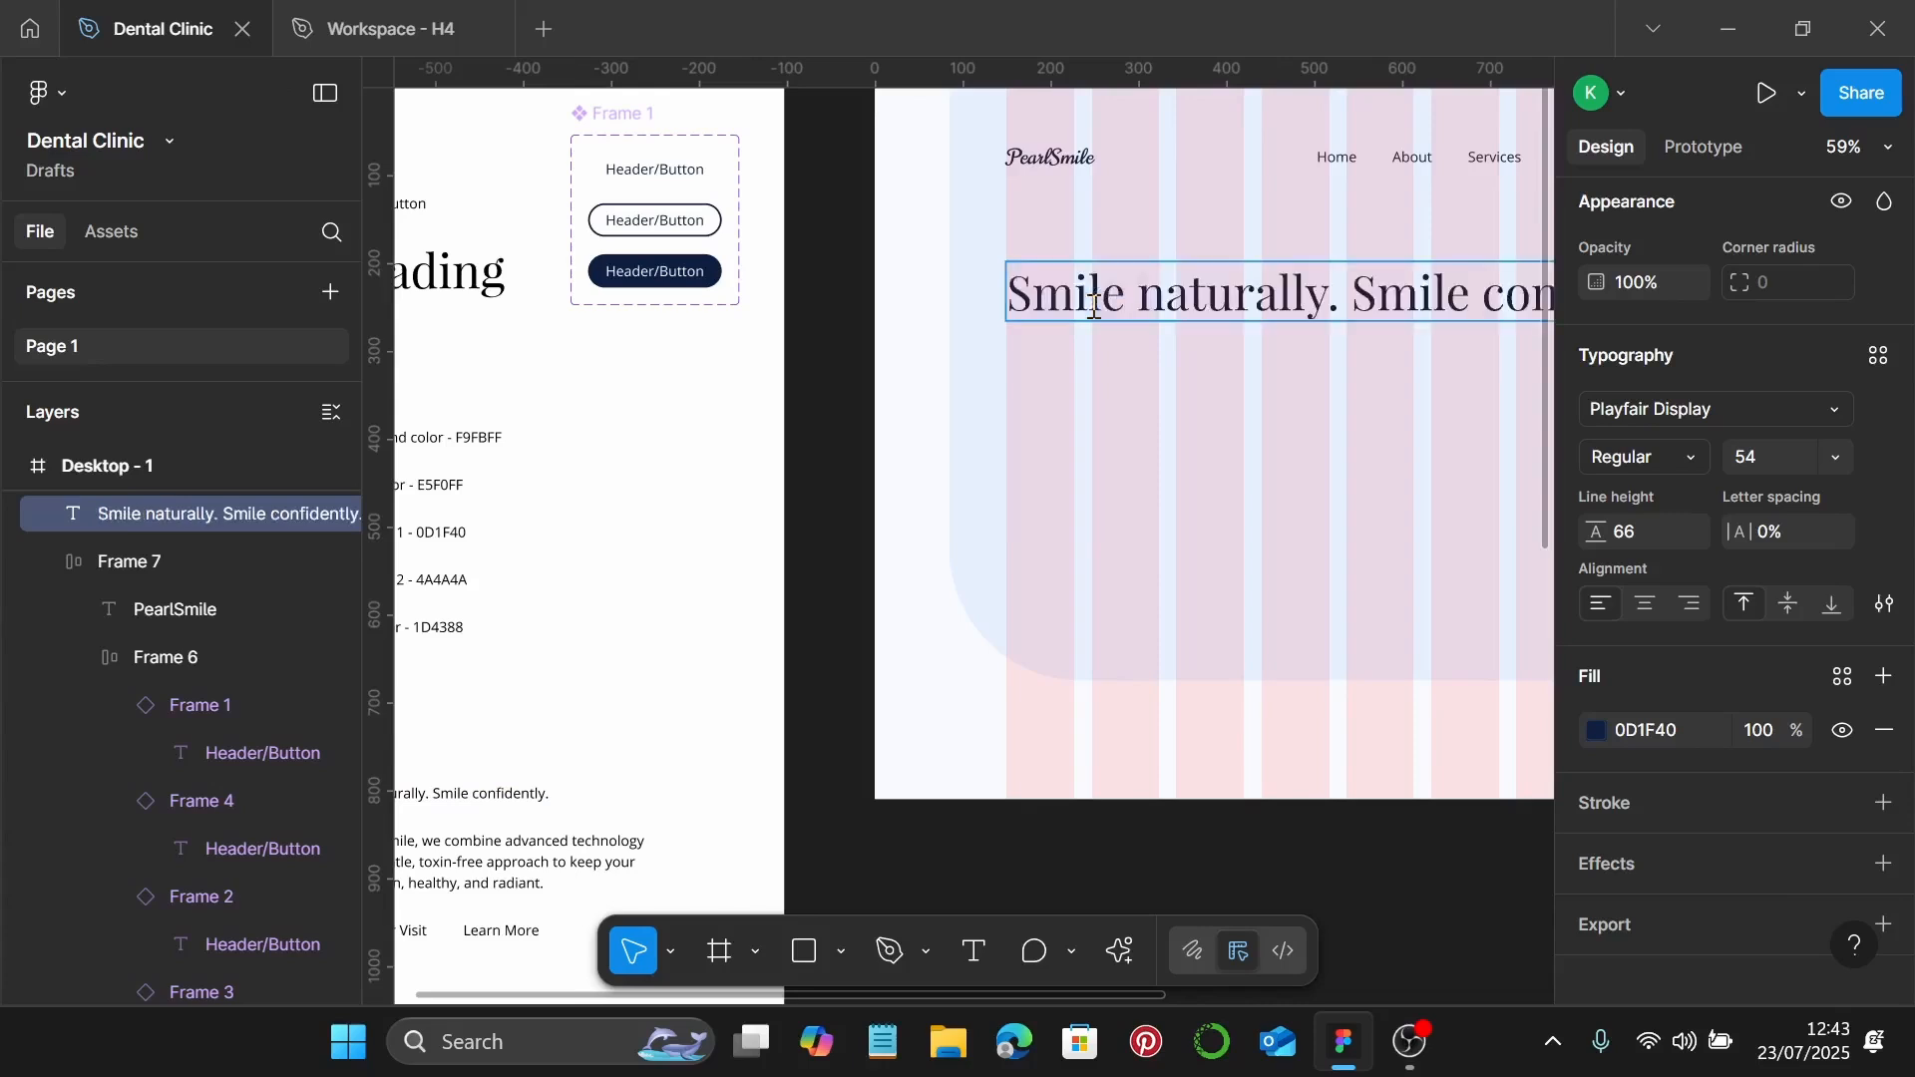
{"action": "scroll", "coordinate": [1094, 305], "scroll_direction": "down", "scroll_amount": 1}
{"action": "key", "text": "Escape"}
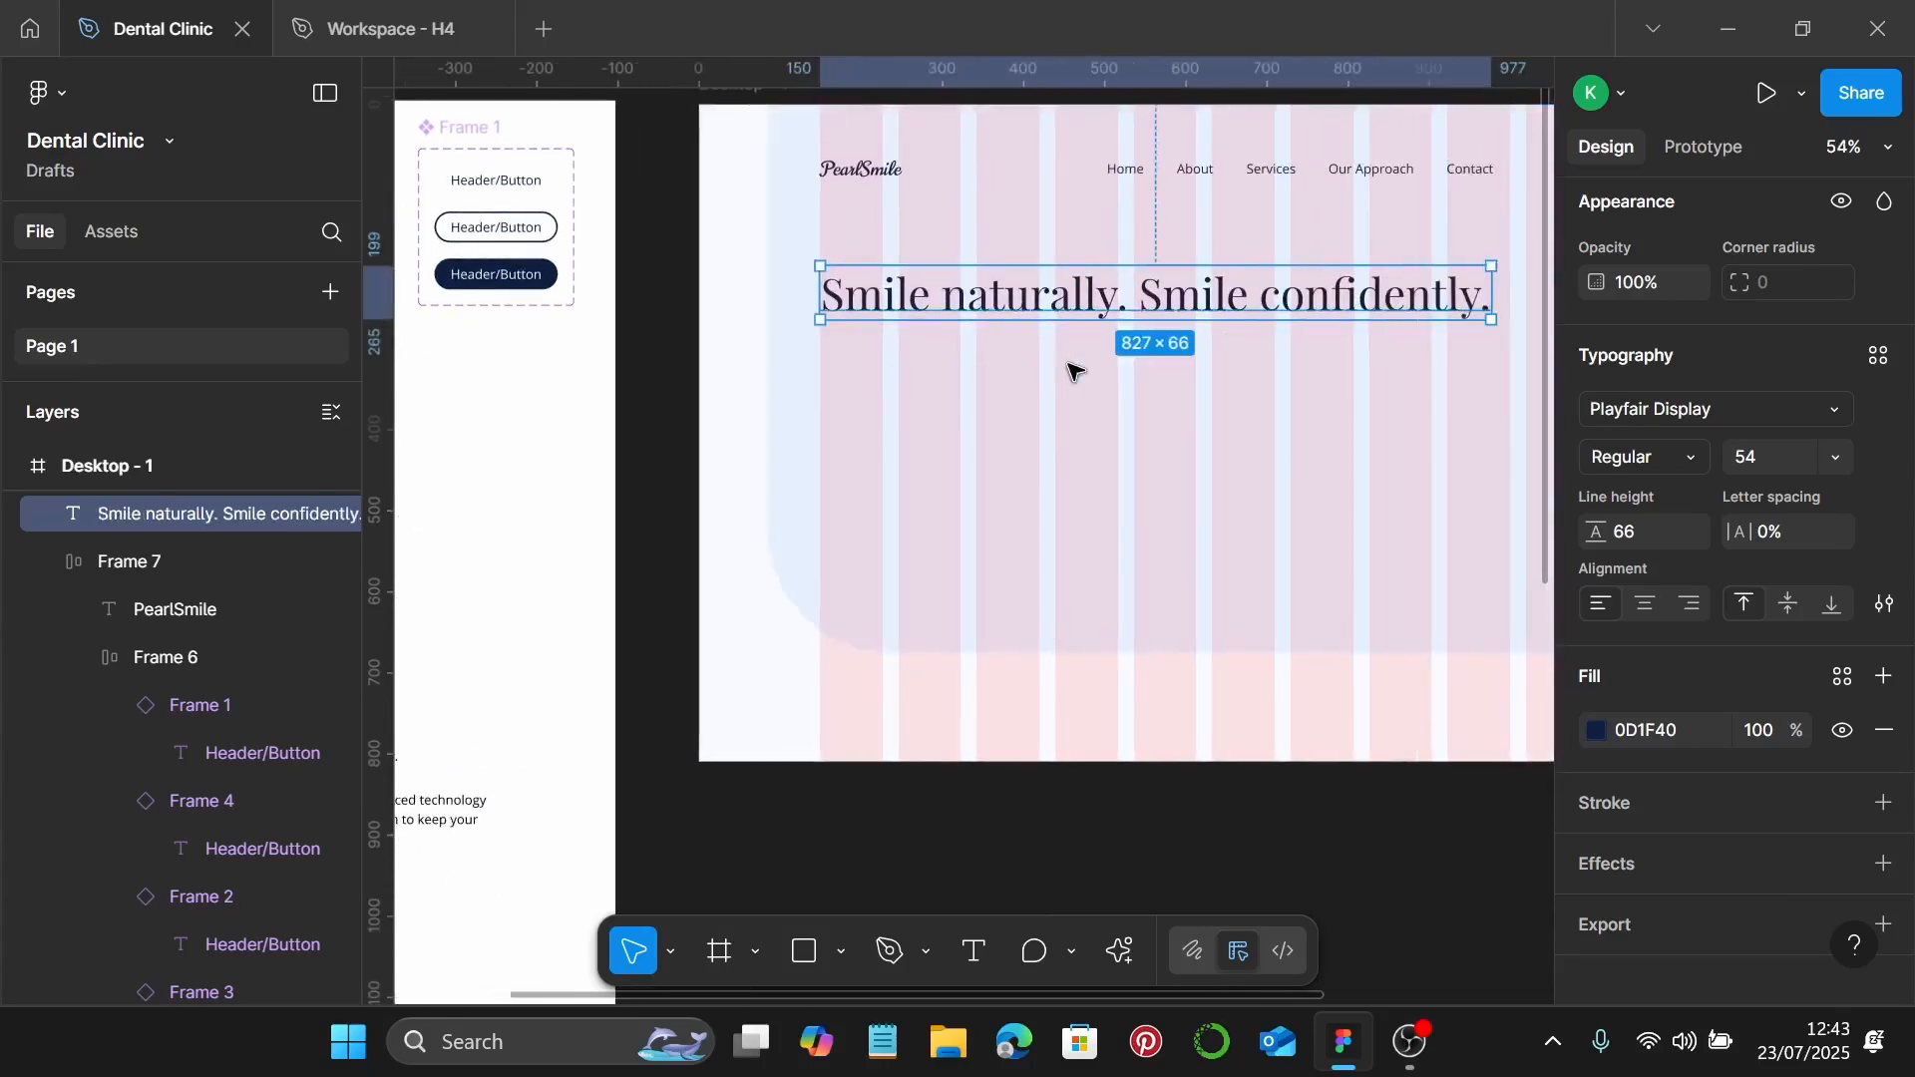
Step: Narrow the heading's text box to about 463 wide, aligned to a grid column edge, so it wraps into two lines
{"action": "scroll", "coordinate": [1497, 295], "scroll_direction": "right", "scroll_amount": 1}
{"action": "left_click_drag", "start_coordinate": [1476, 299], "coordinate": [1179, 323]}
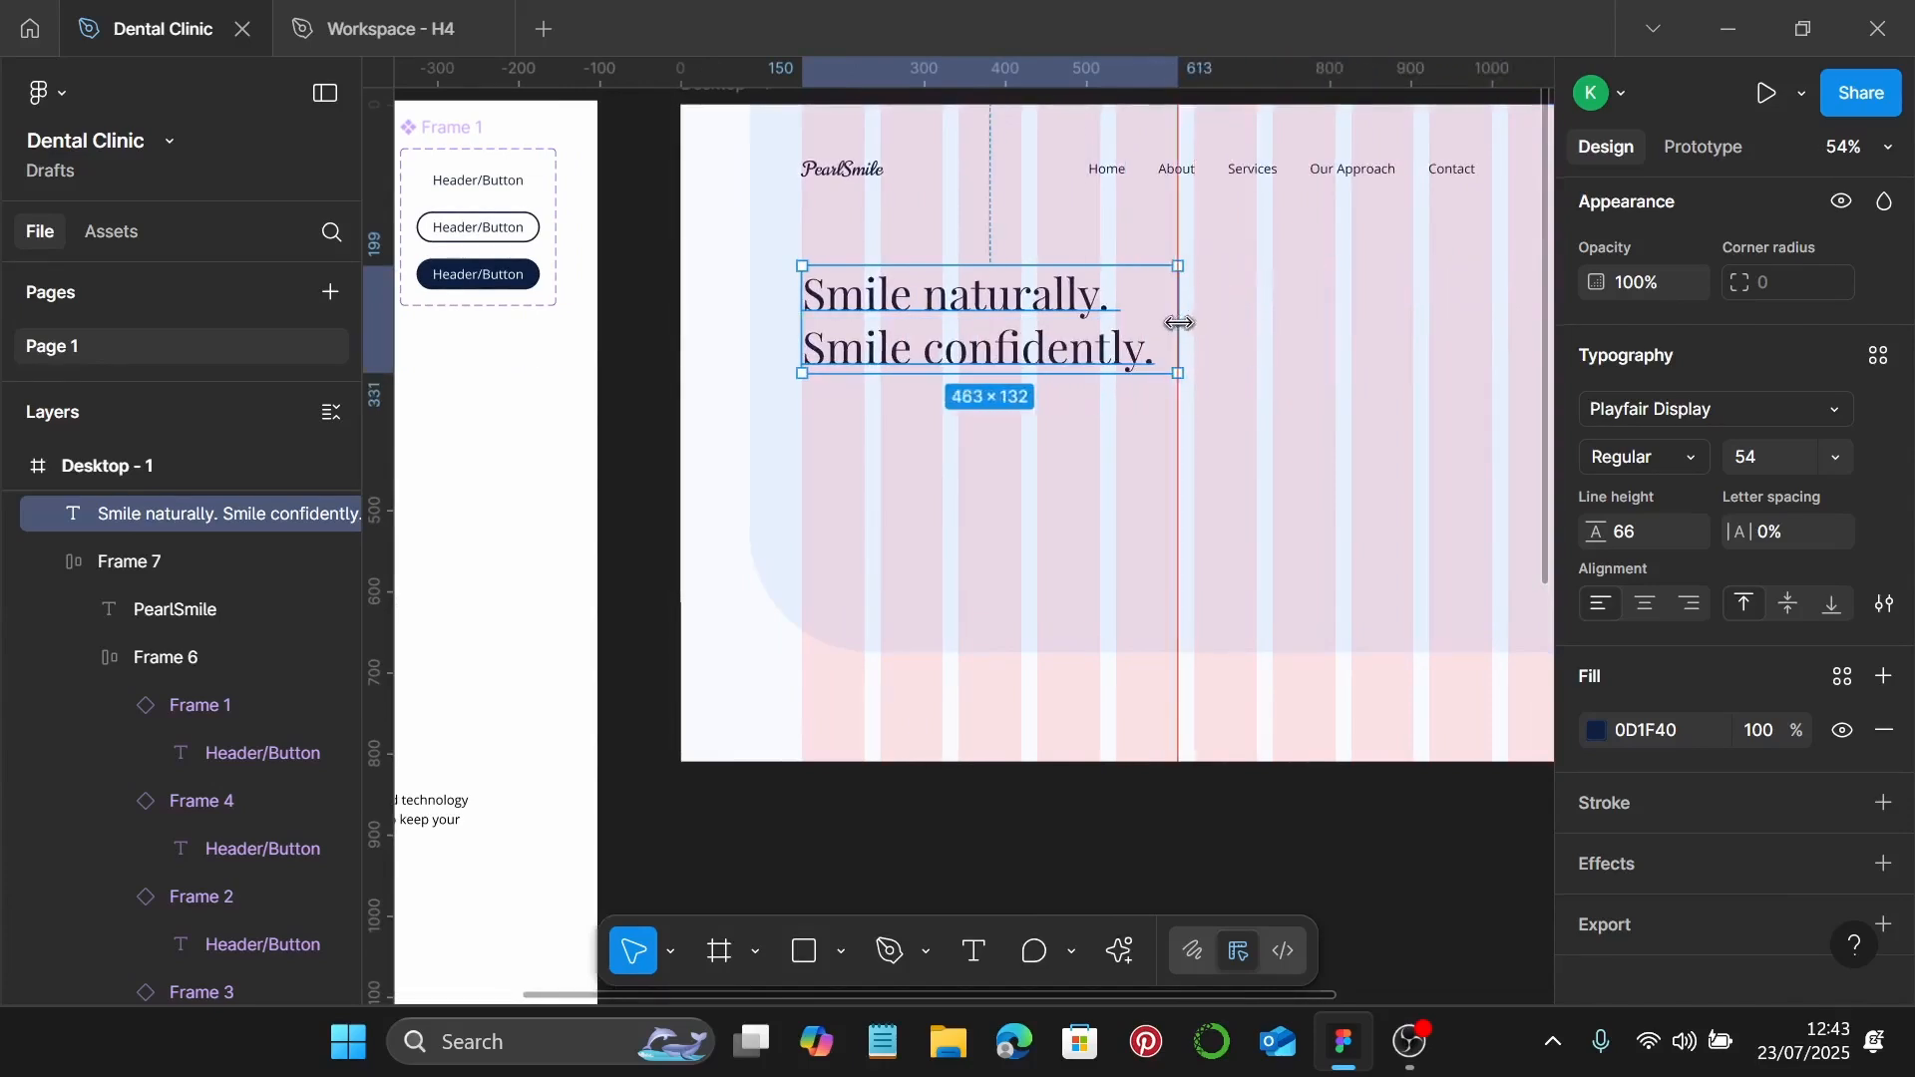
{"action": "scroll", "coordinate": [1178, 317], "scroll_direction": "up", "scroll_amount": 6}
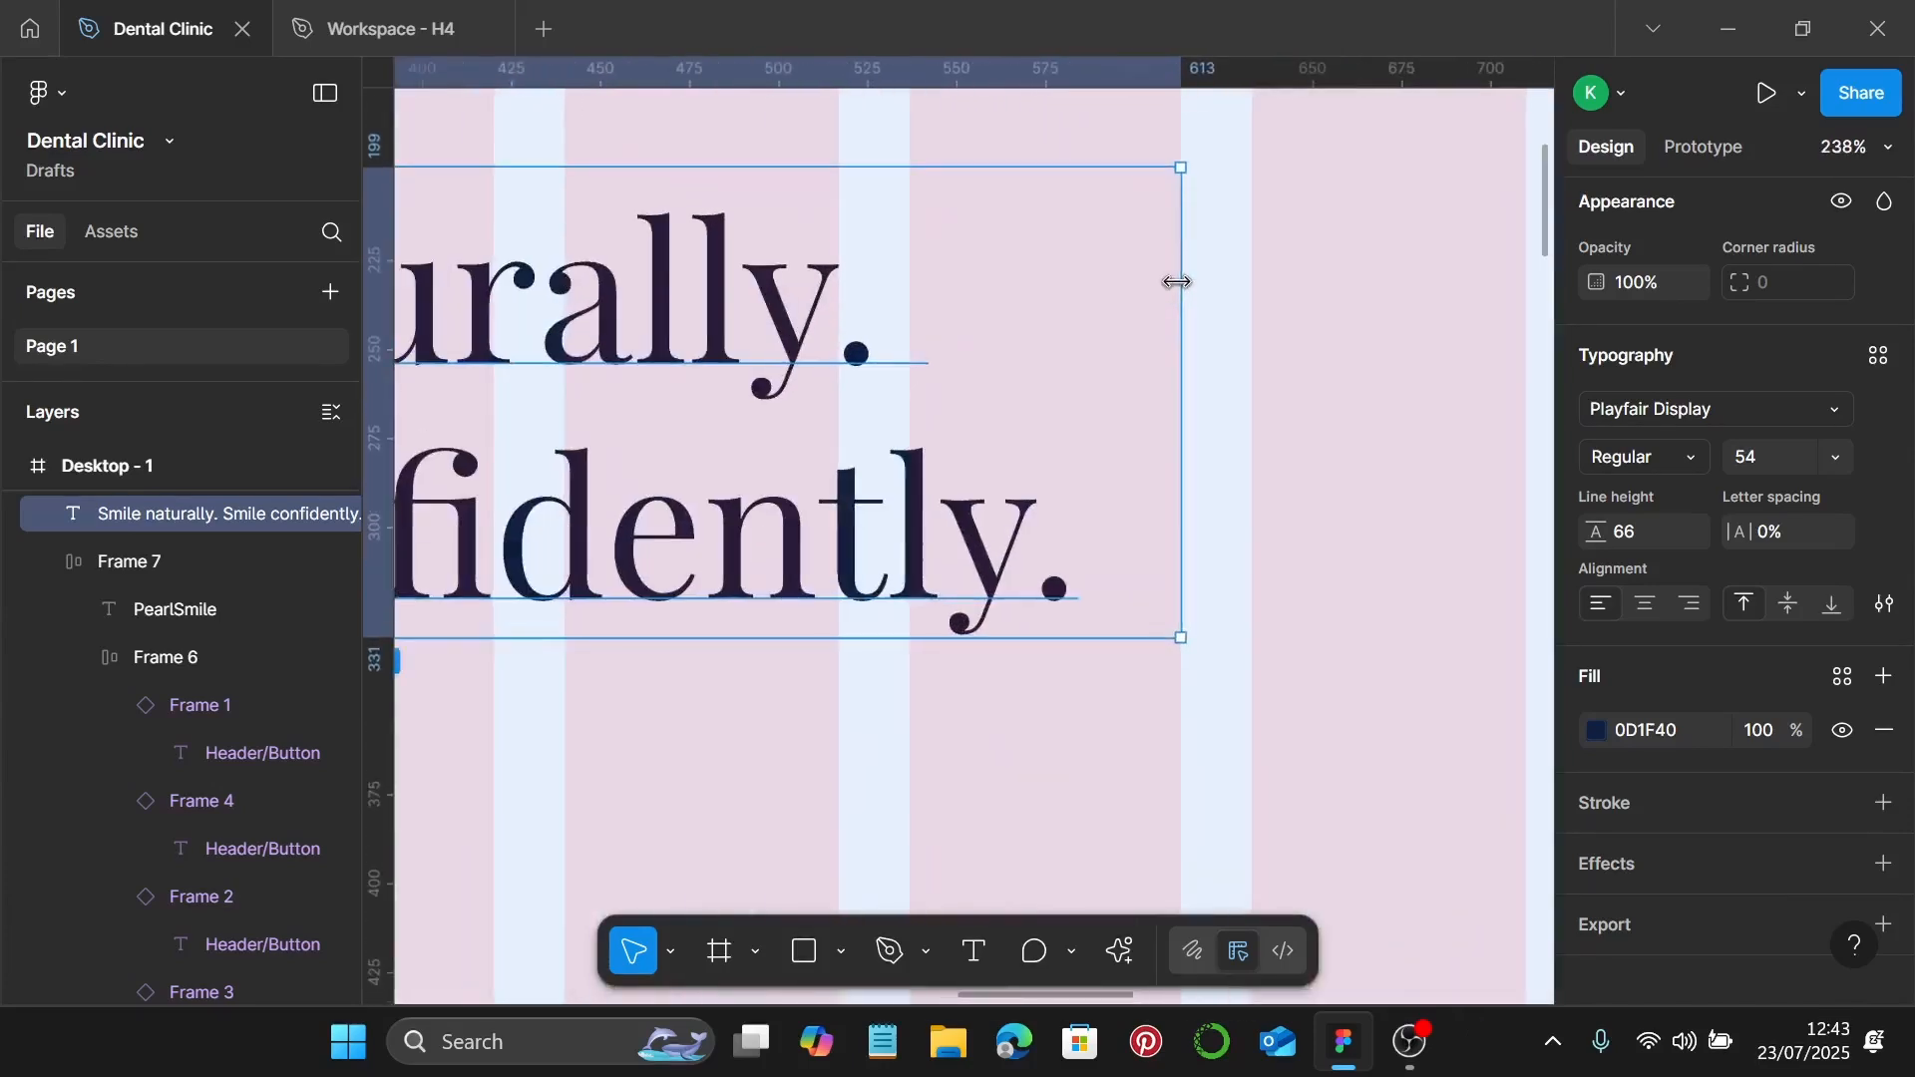
{"action": "scroll", "coordinate": [997, 334], "scroll_direction": "down", "scroll_amount": 3}
{"action": "scroll", "coordinate": [982, 350], "scroll_direction": "left", "scroll_amount": 6}
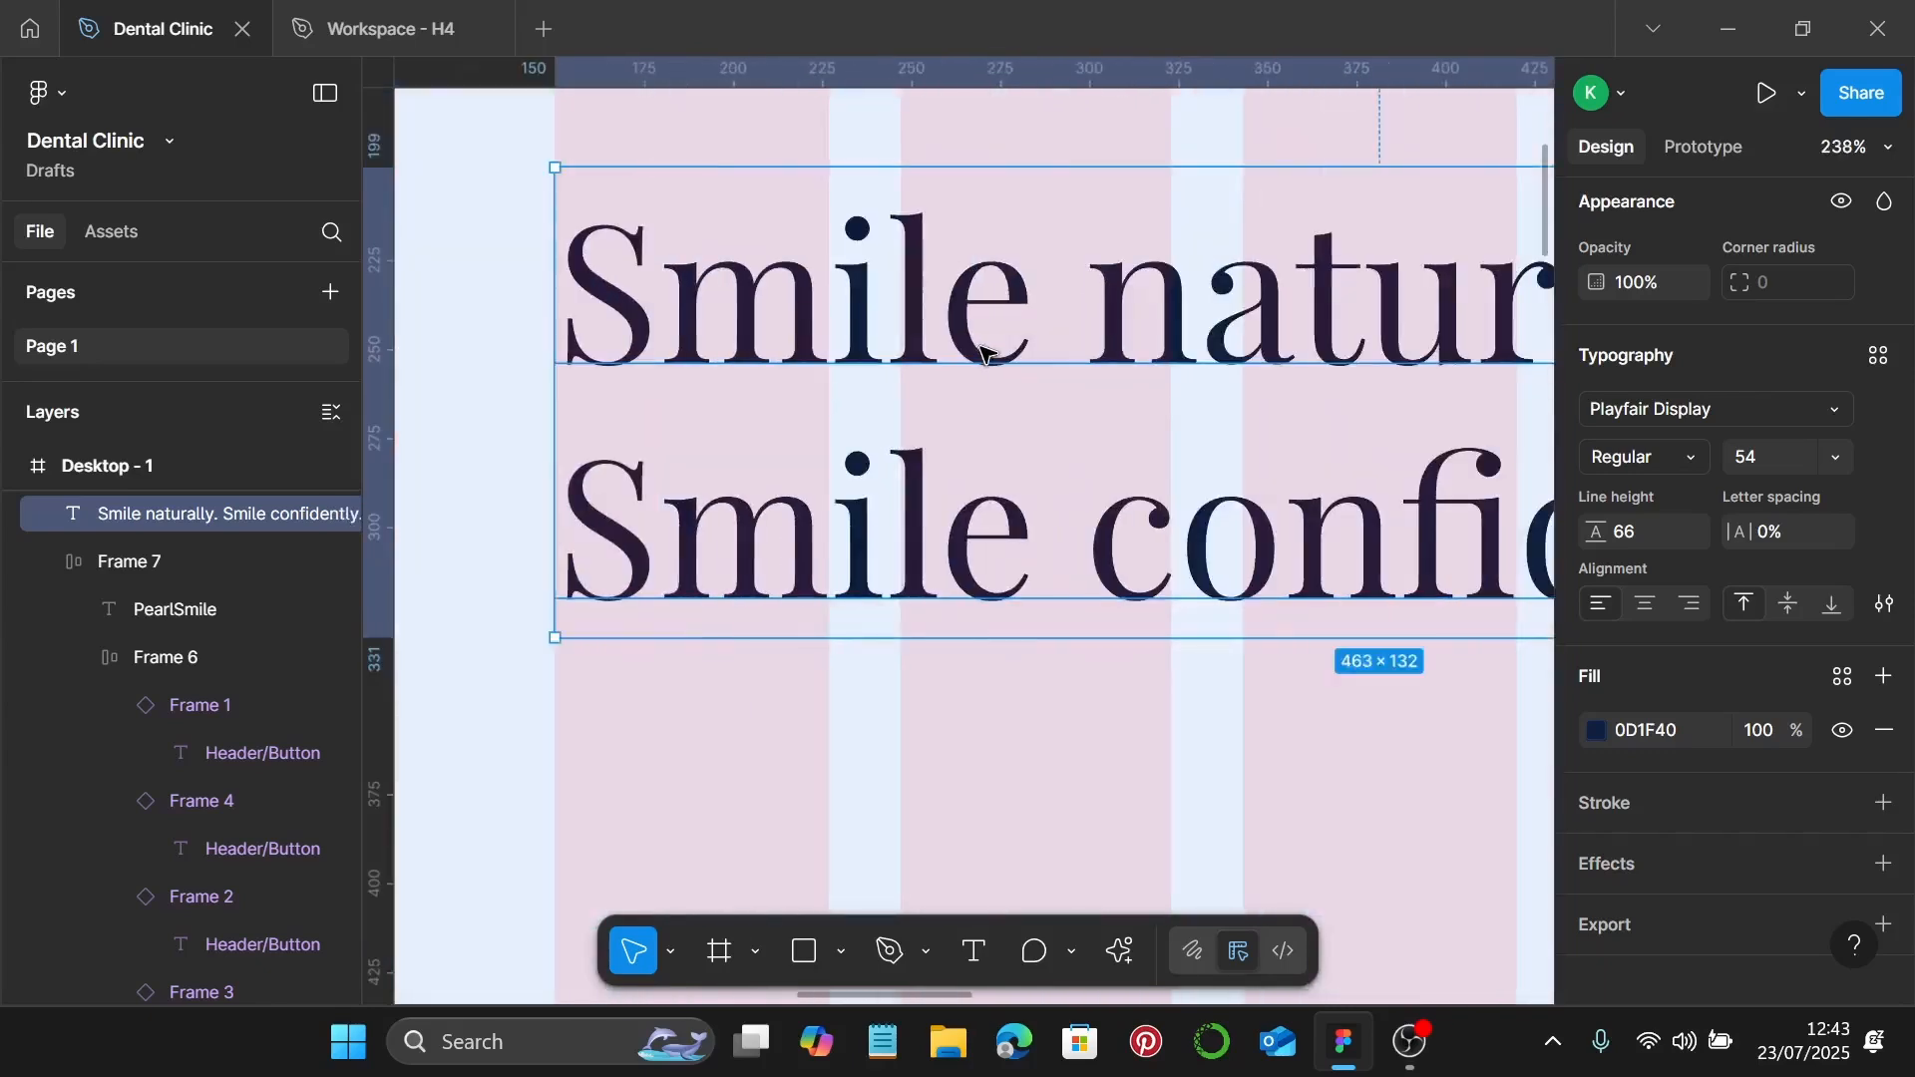
{"action": "scroll", "coordinate": [983, 349], "scroll_direction": "down", "scroll_amount": 3}
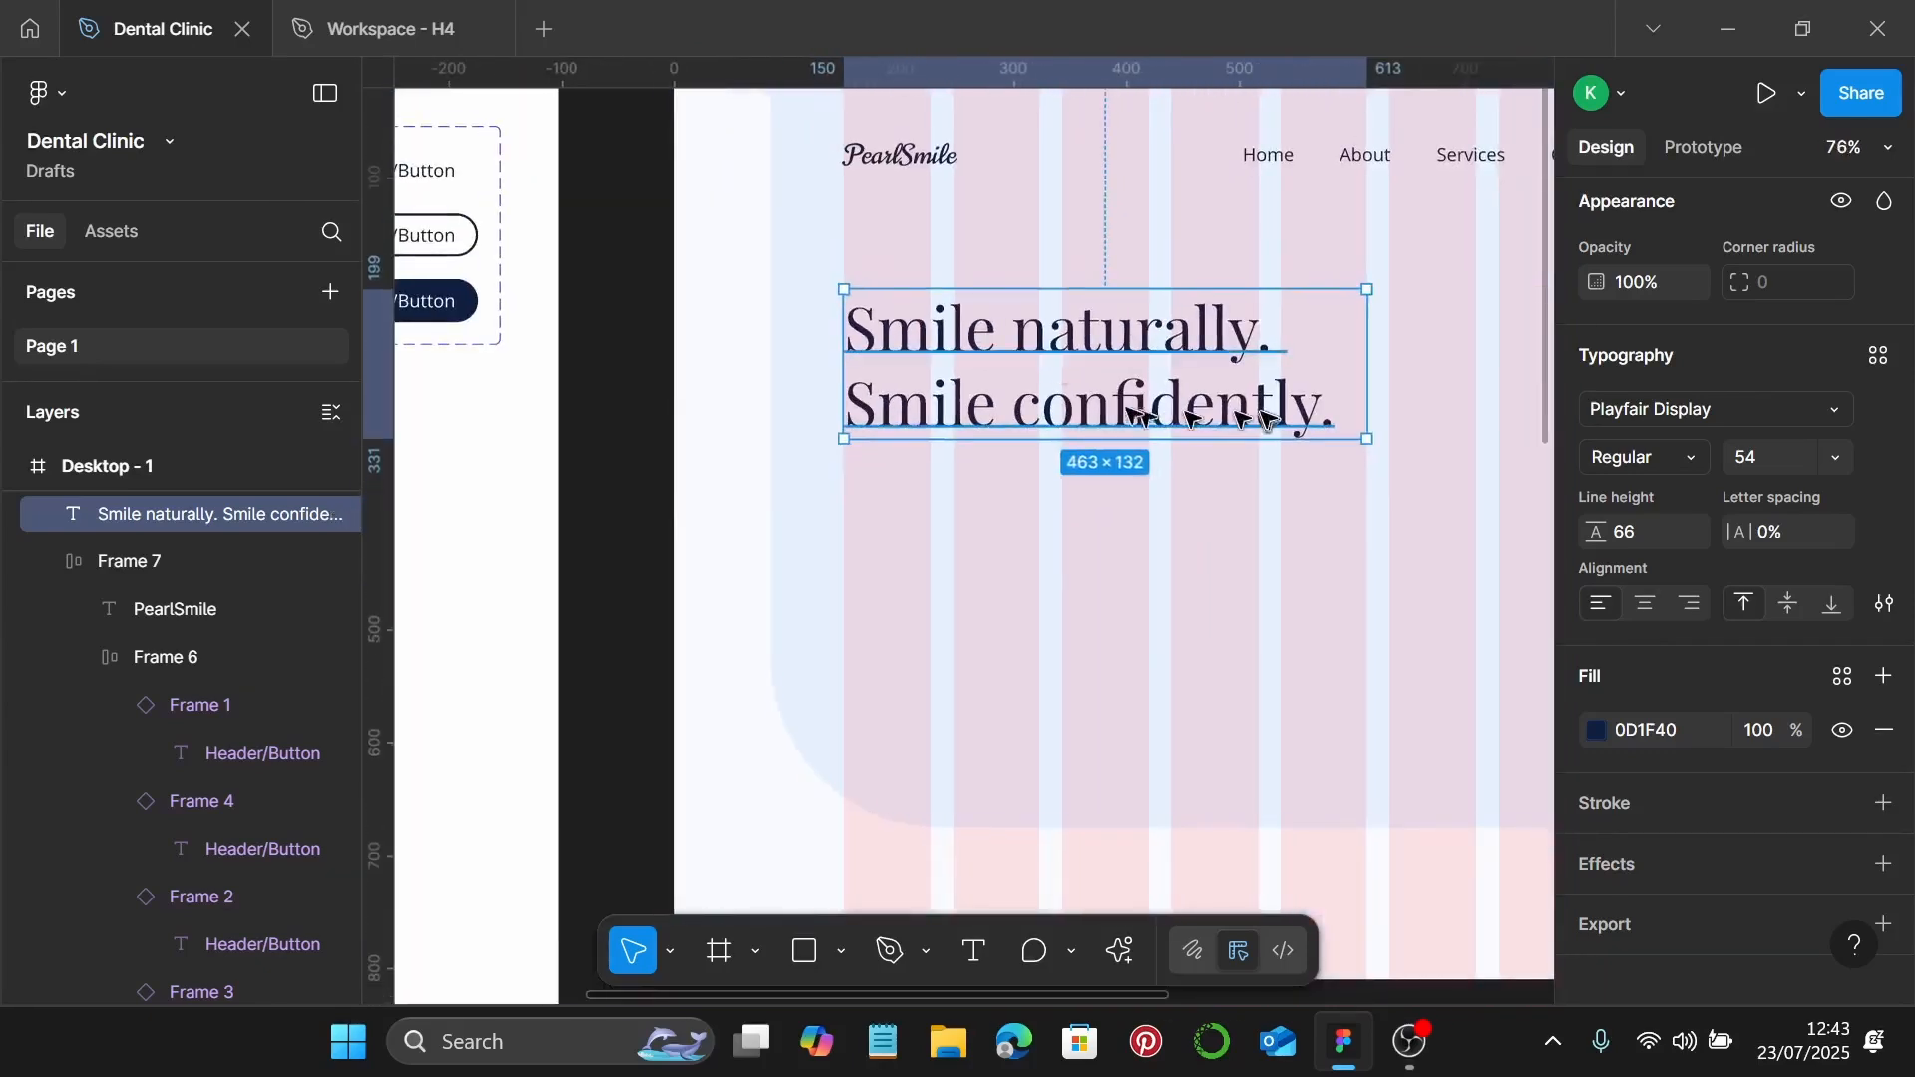
{"action": "scroll", "coordinate": [1122, 329], "scroll_direction": "down", "scroll_amount": 3}
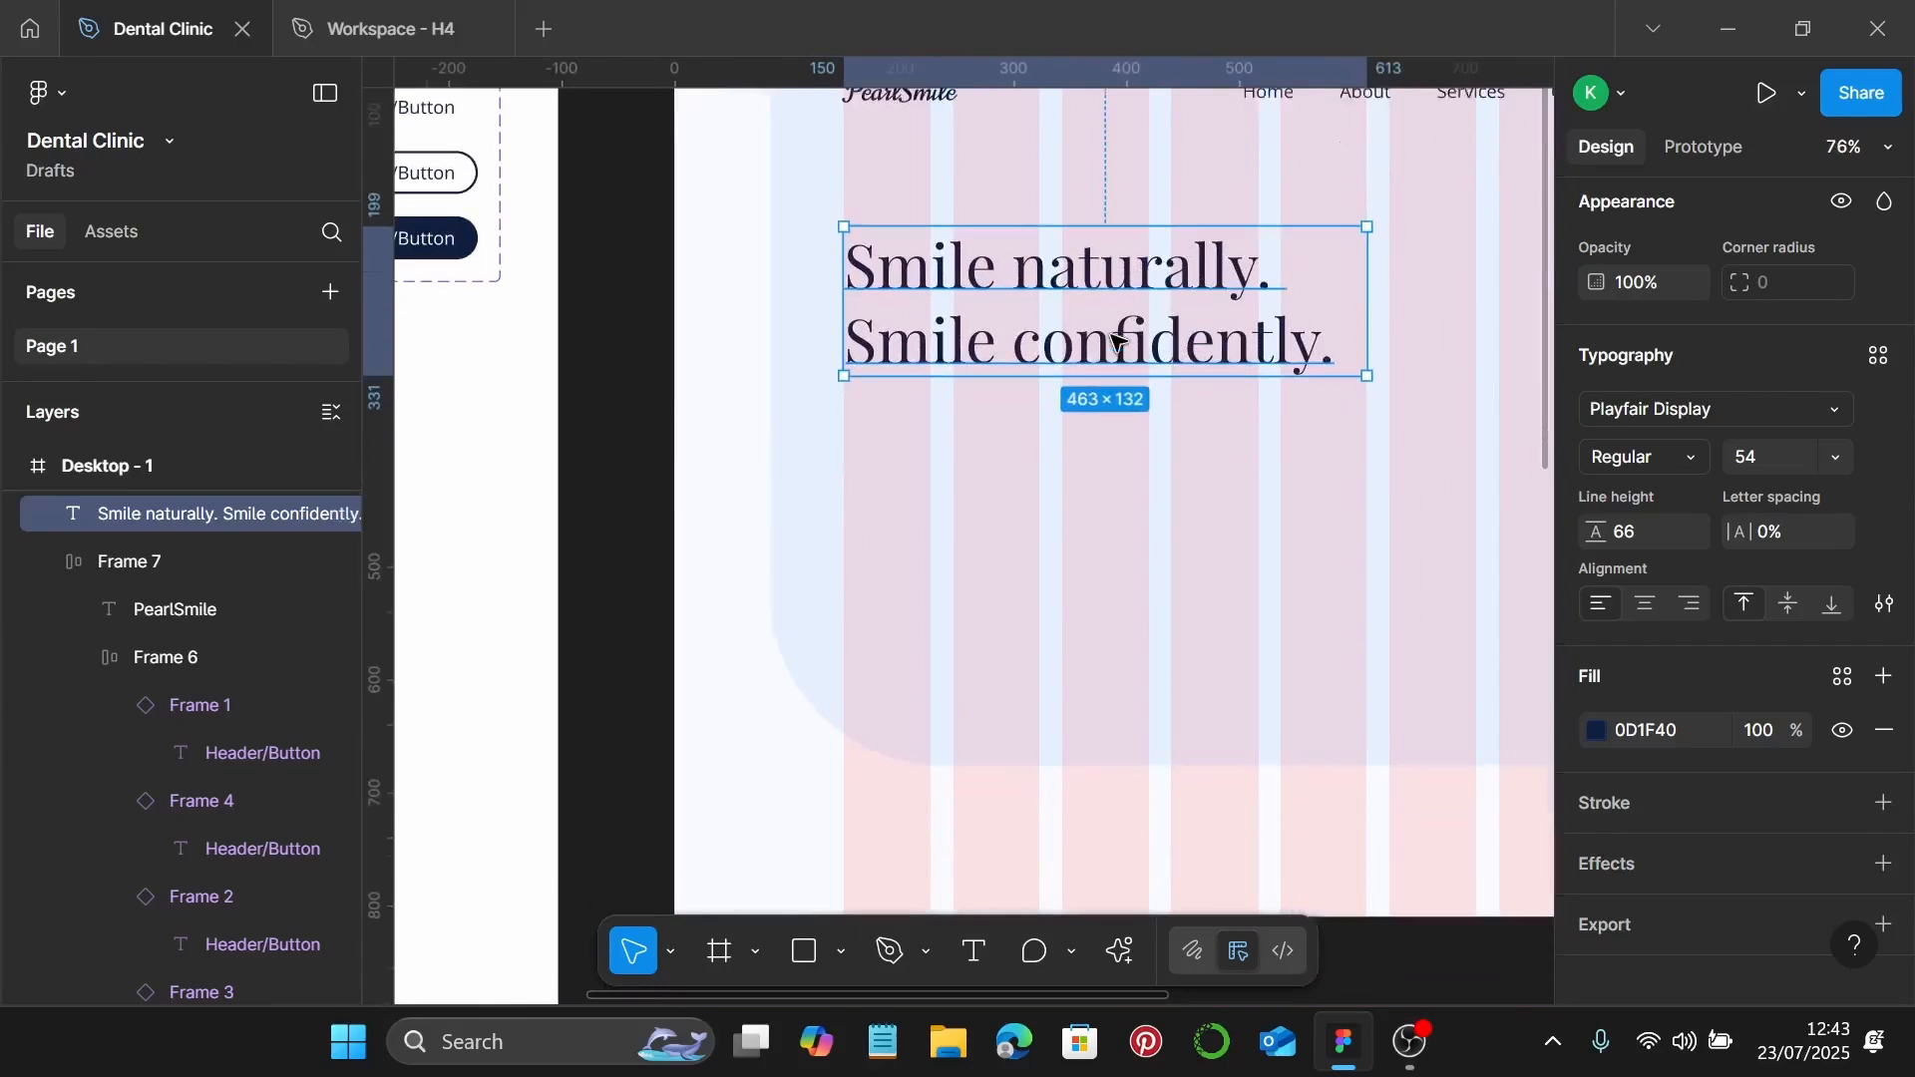
Step: Place a copy of the style guide's Body sample below the hero heading, at about X 147, Y 389
{"action": "scroll", "coordinate": [1107, 359], "scroll_direction": "down", "scroll_amount": 2}
{"action": "scroll", "coordinate": [1093, 468], "scroll_direction": "left", "scroll_amount": 3}
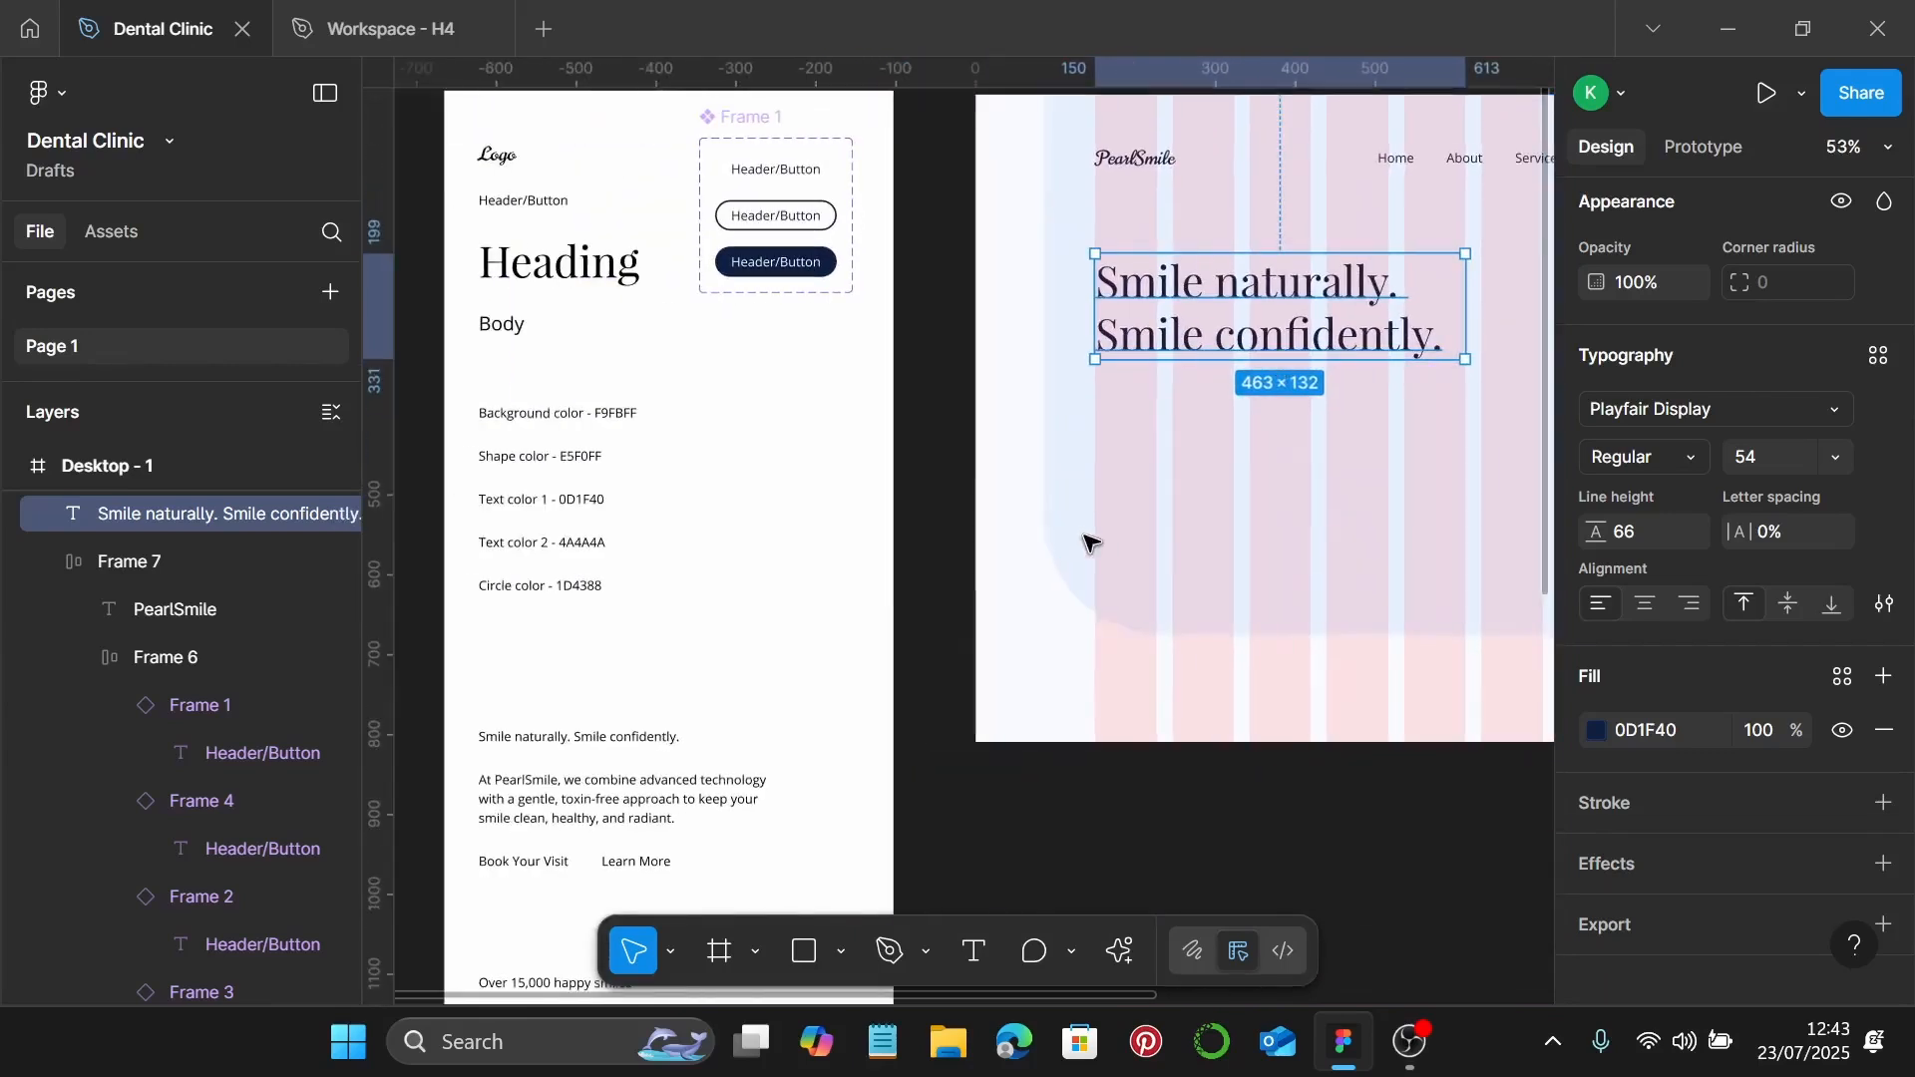
{"action": "left_click", "coordinate": [496, 327]}
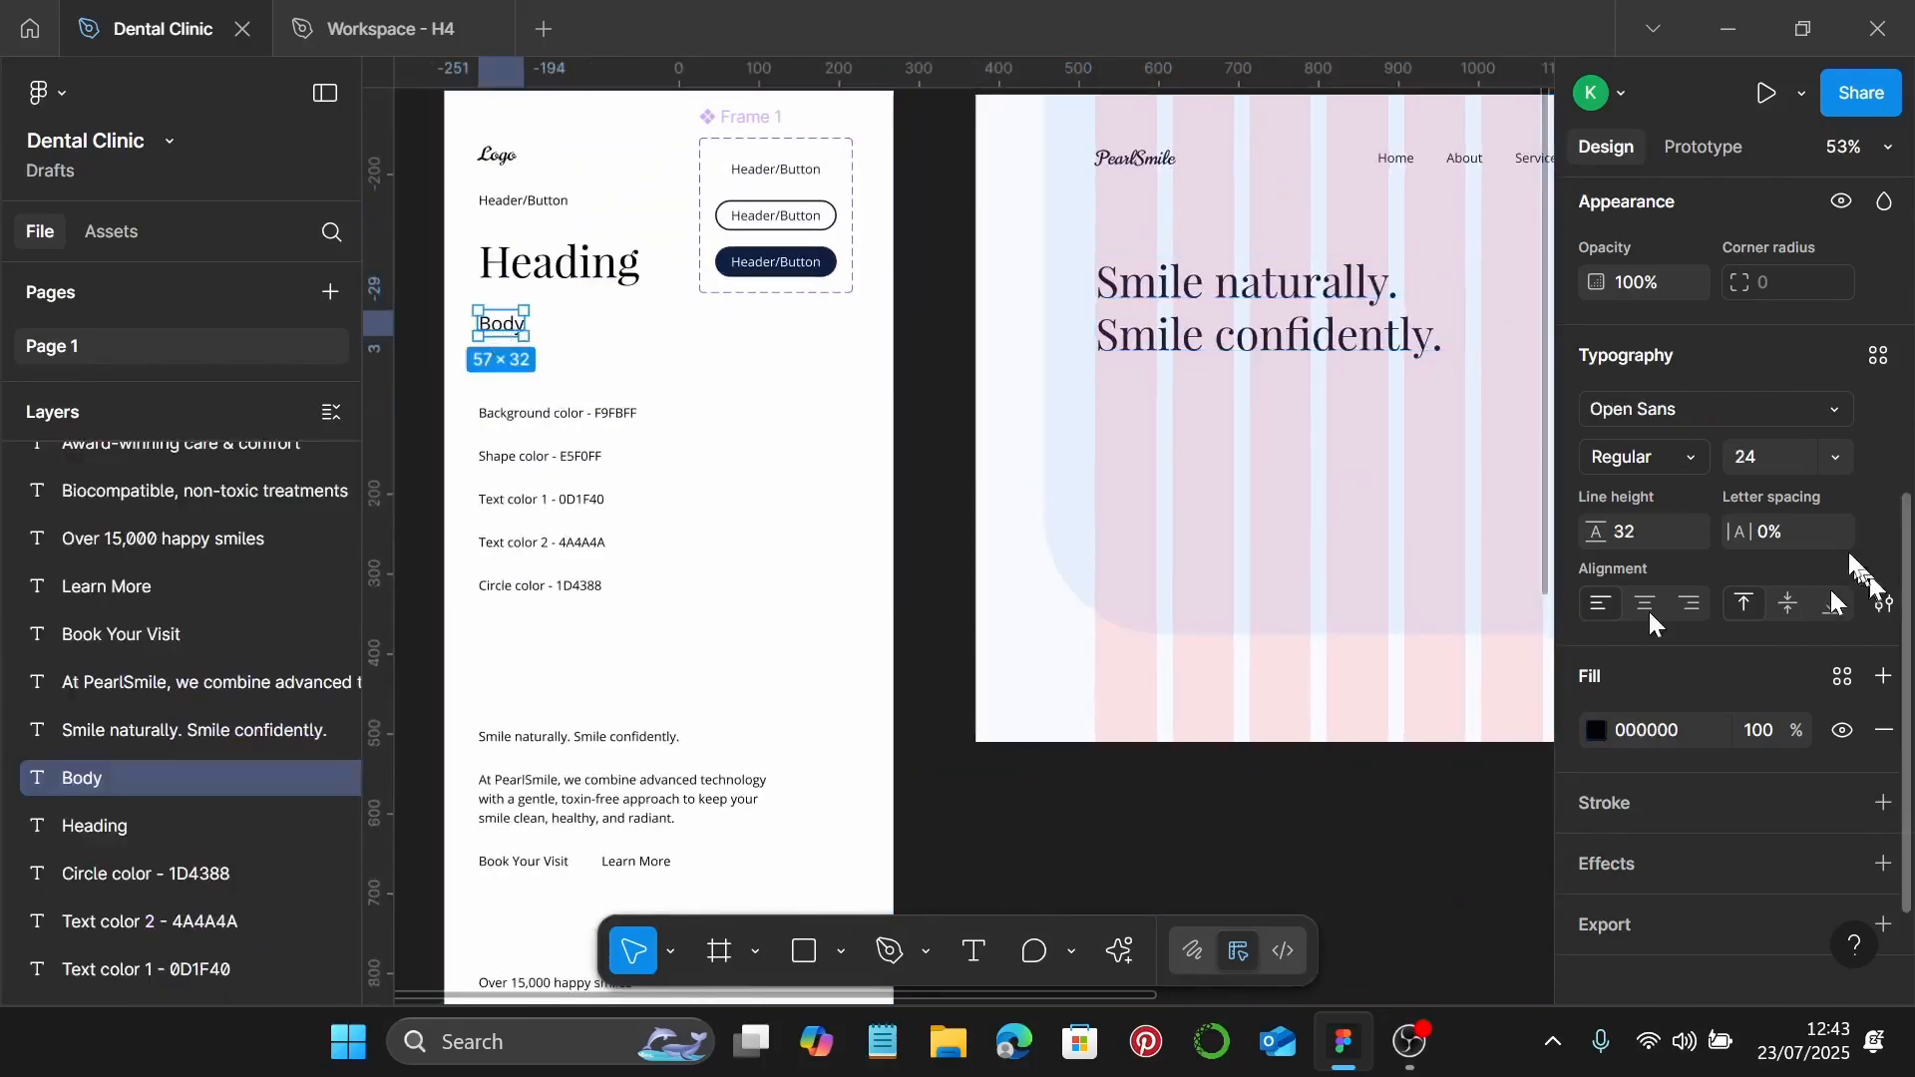
{"action": "scroll", "coordinate": [1698, 517], "scroll_direction": "down", "scroll_amount": 1}
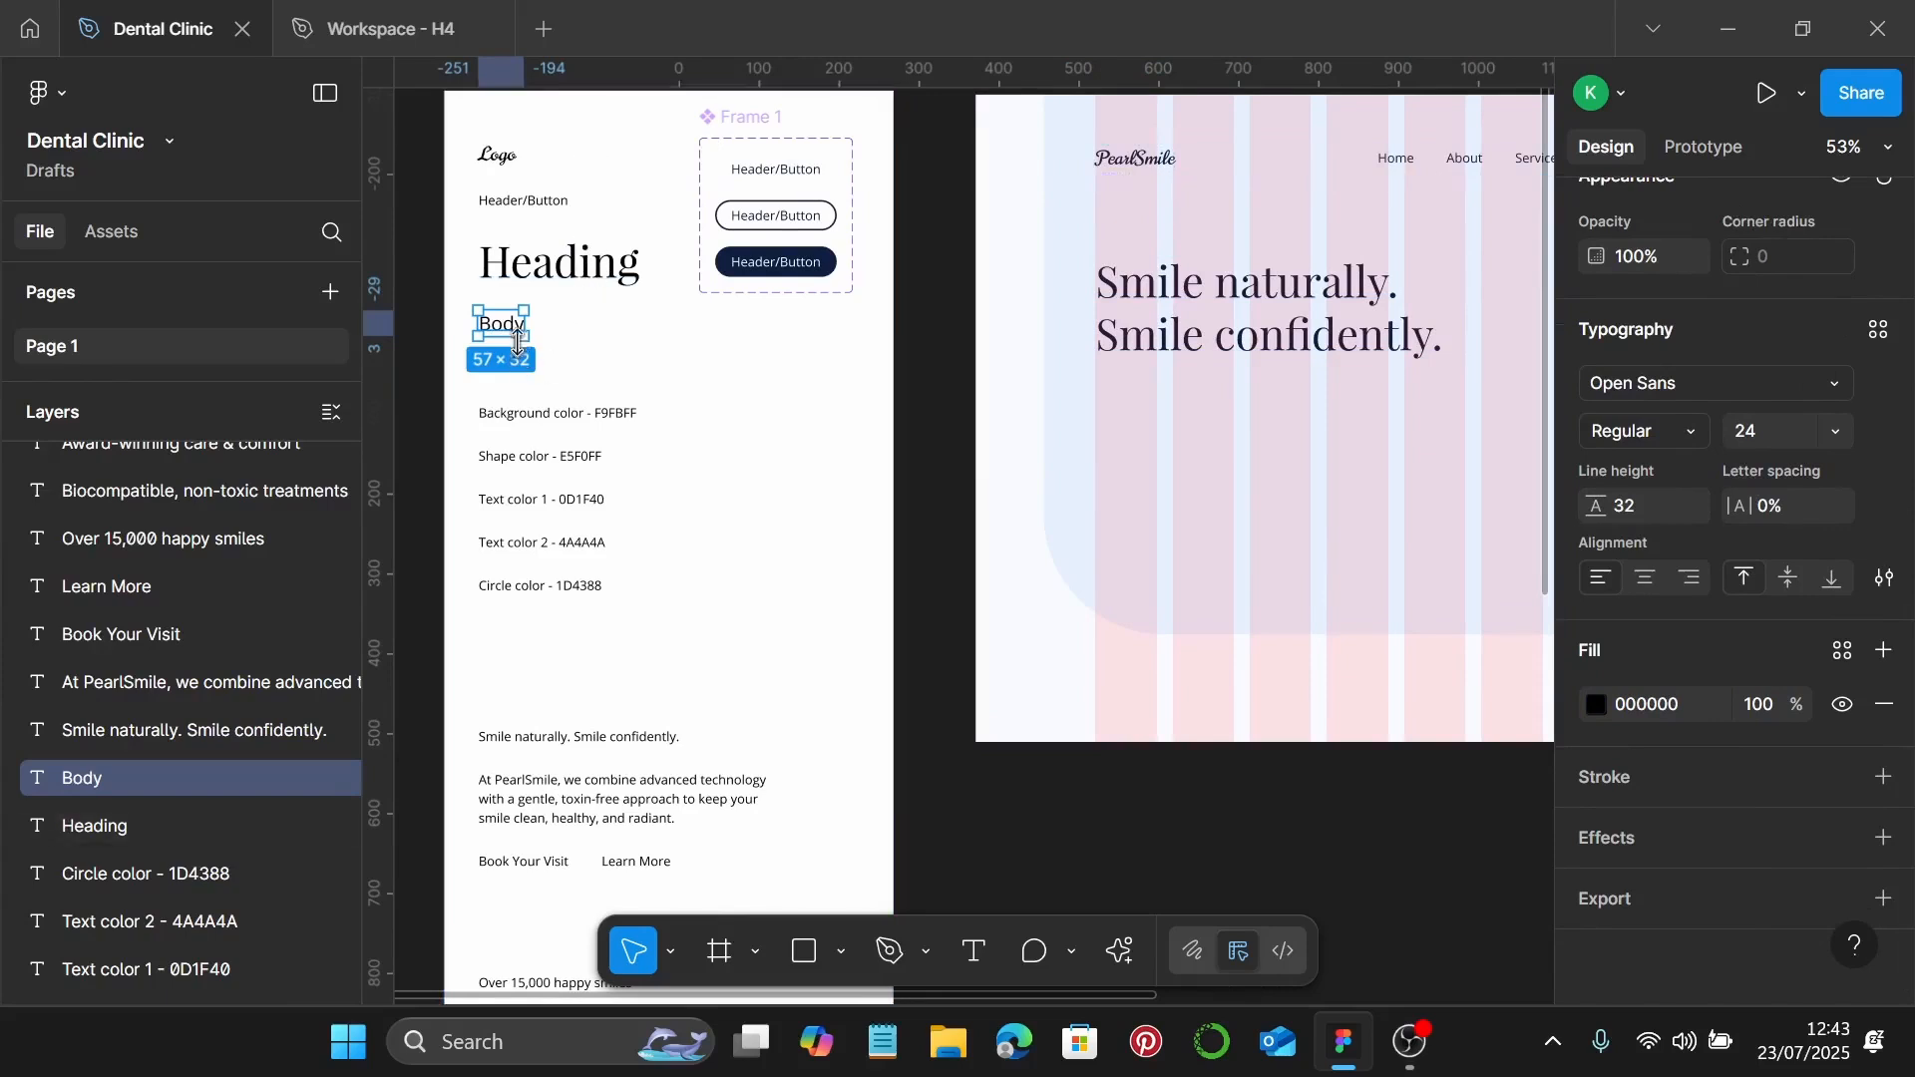
{"action": "left_click_drag", "start_coordinate": [513, 334], "coordinate": [1118, 419]}
Step: Copy the Text color 2 code from the style guide and apply 4A4A4A as the fill of the body text in Desktop - 1
{"action": "scroll", "coordinate": [468, 507], "scroll_direction": "up", "scroll_amount": 3}
{"action": "left_click", "coordinate": [557, 557]}
{"action": "double_click", "coordinate": [565, 558]}
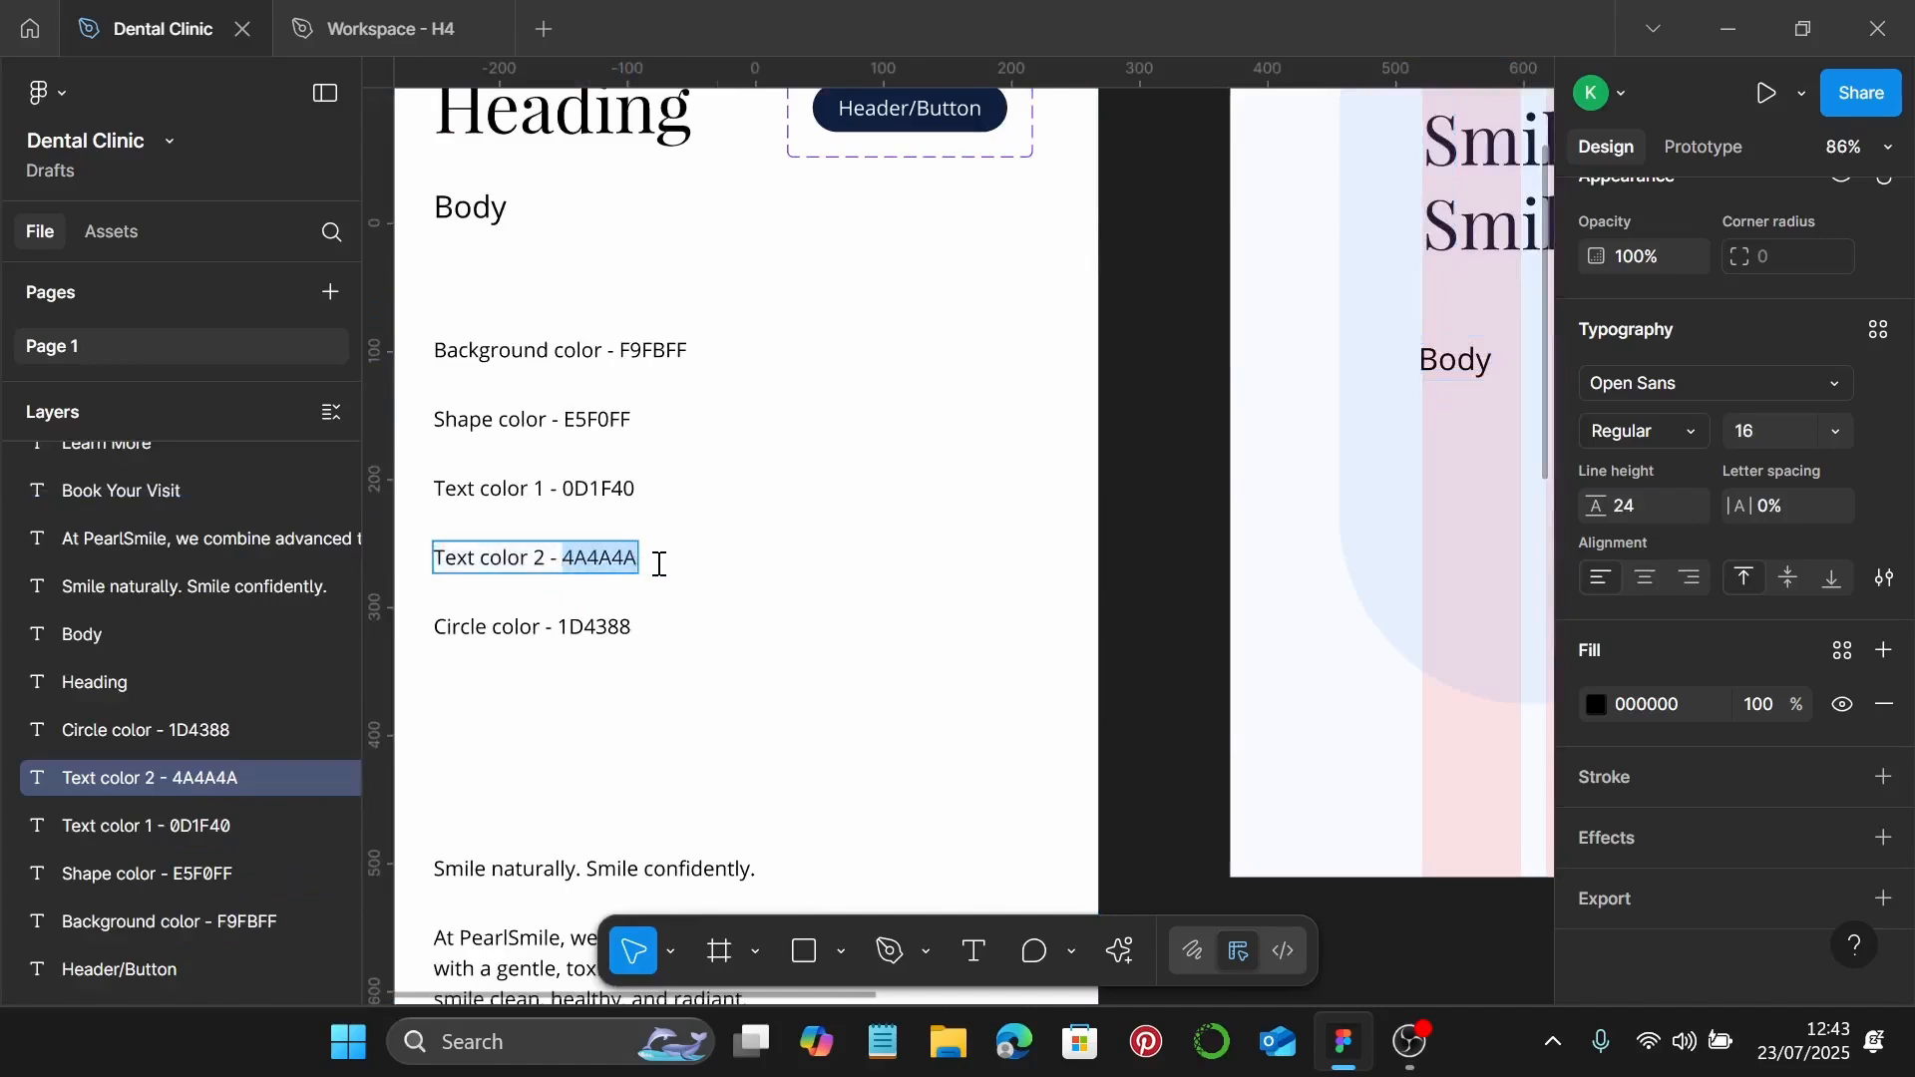
{"action": "scroll", "coordinate": [723, 552], "scroll_direction": "down", "scroll_amount": 3}
{"action": "scroll", "coordinate": [940, 435], "scroll_direction": "right", "scroll_amount": 5}
{"action": "double_click", "coordinate": [915, 410]}
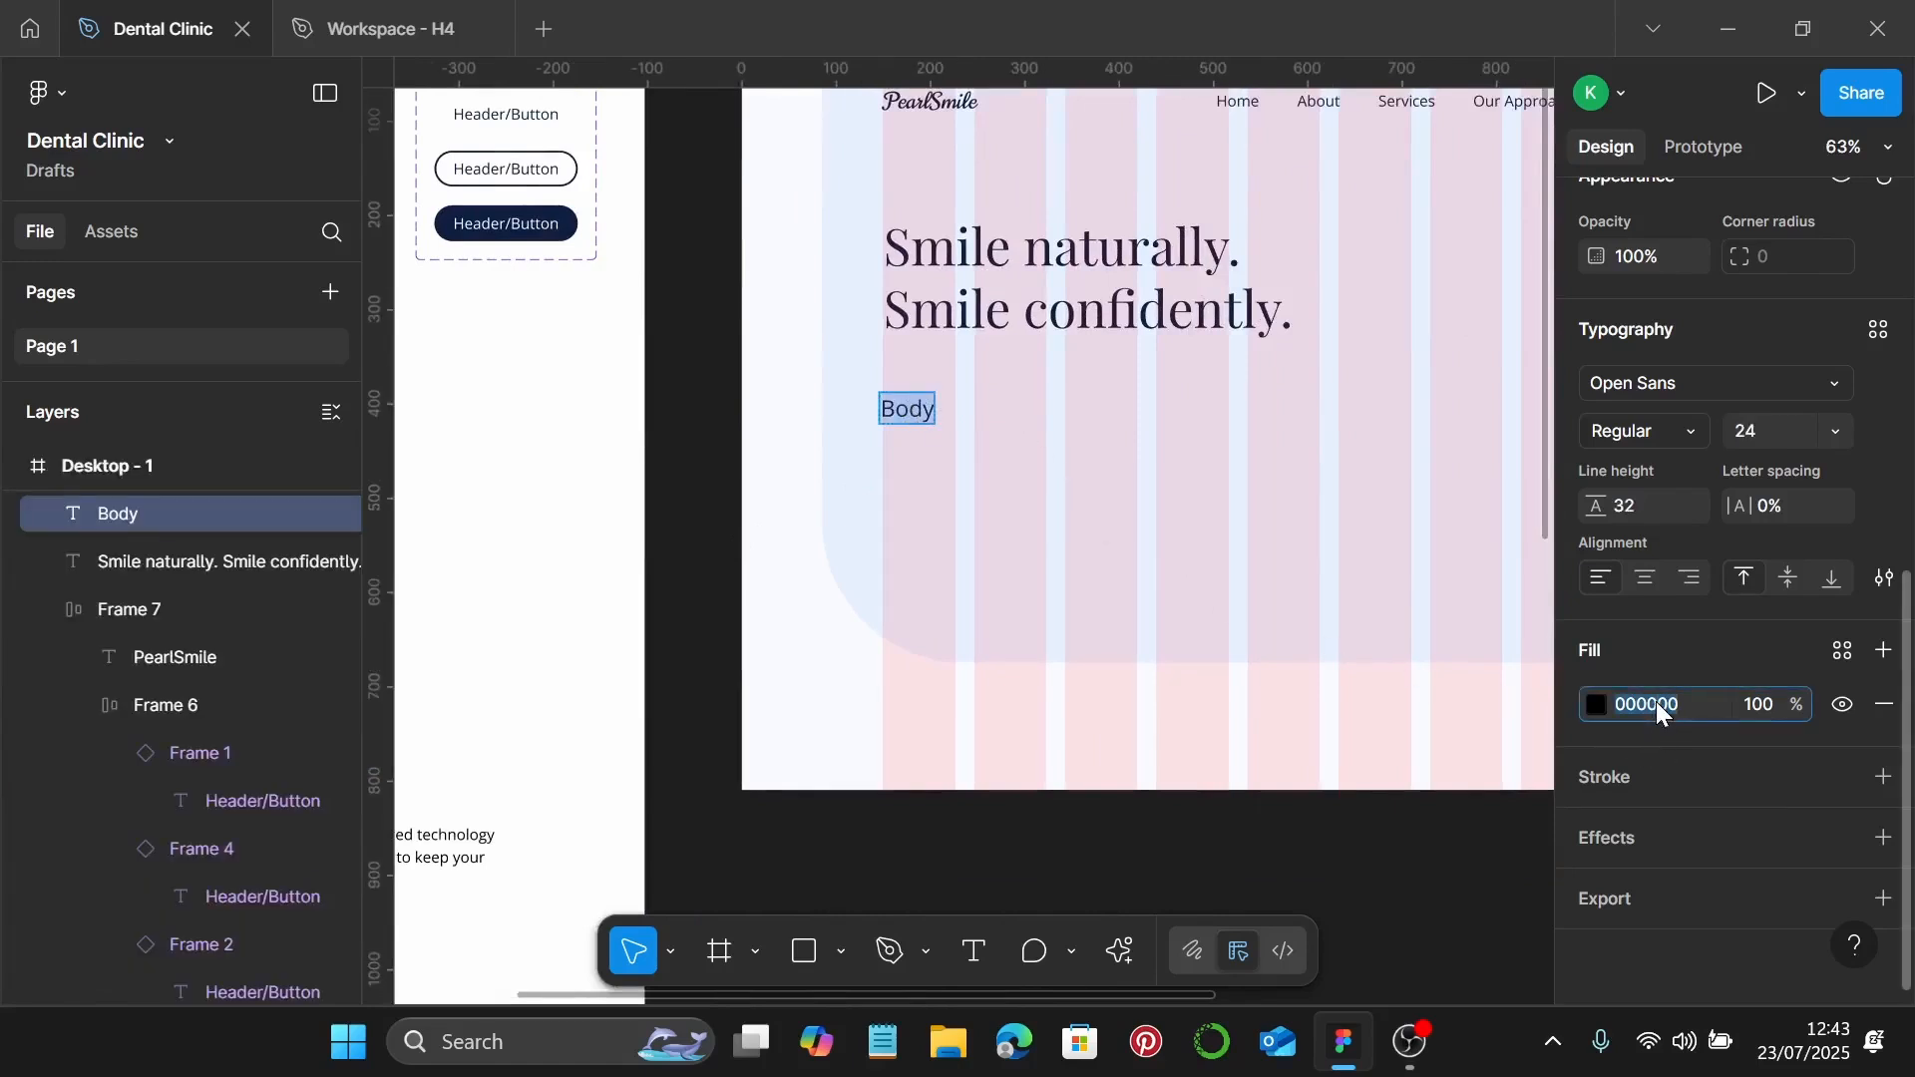
{"action": "key", "text": "Return"}
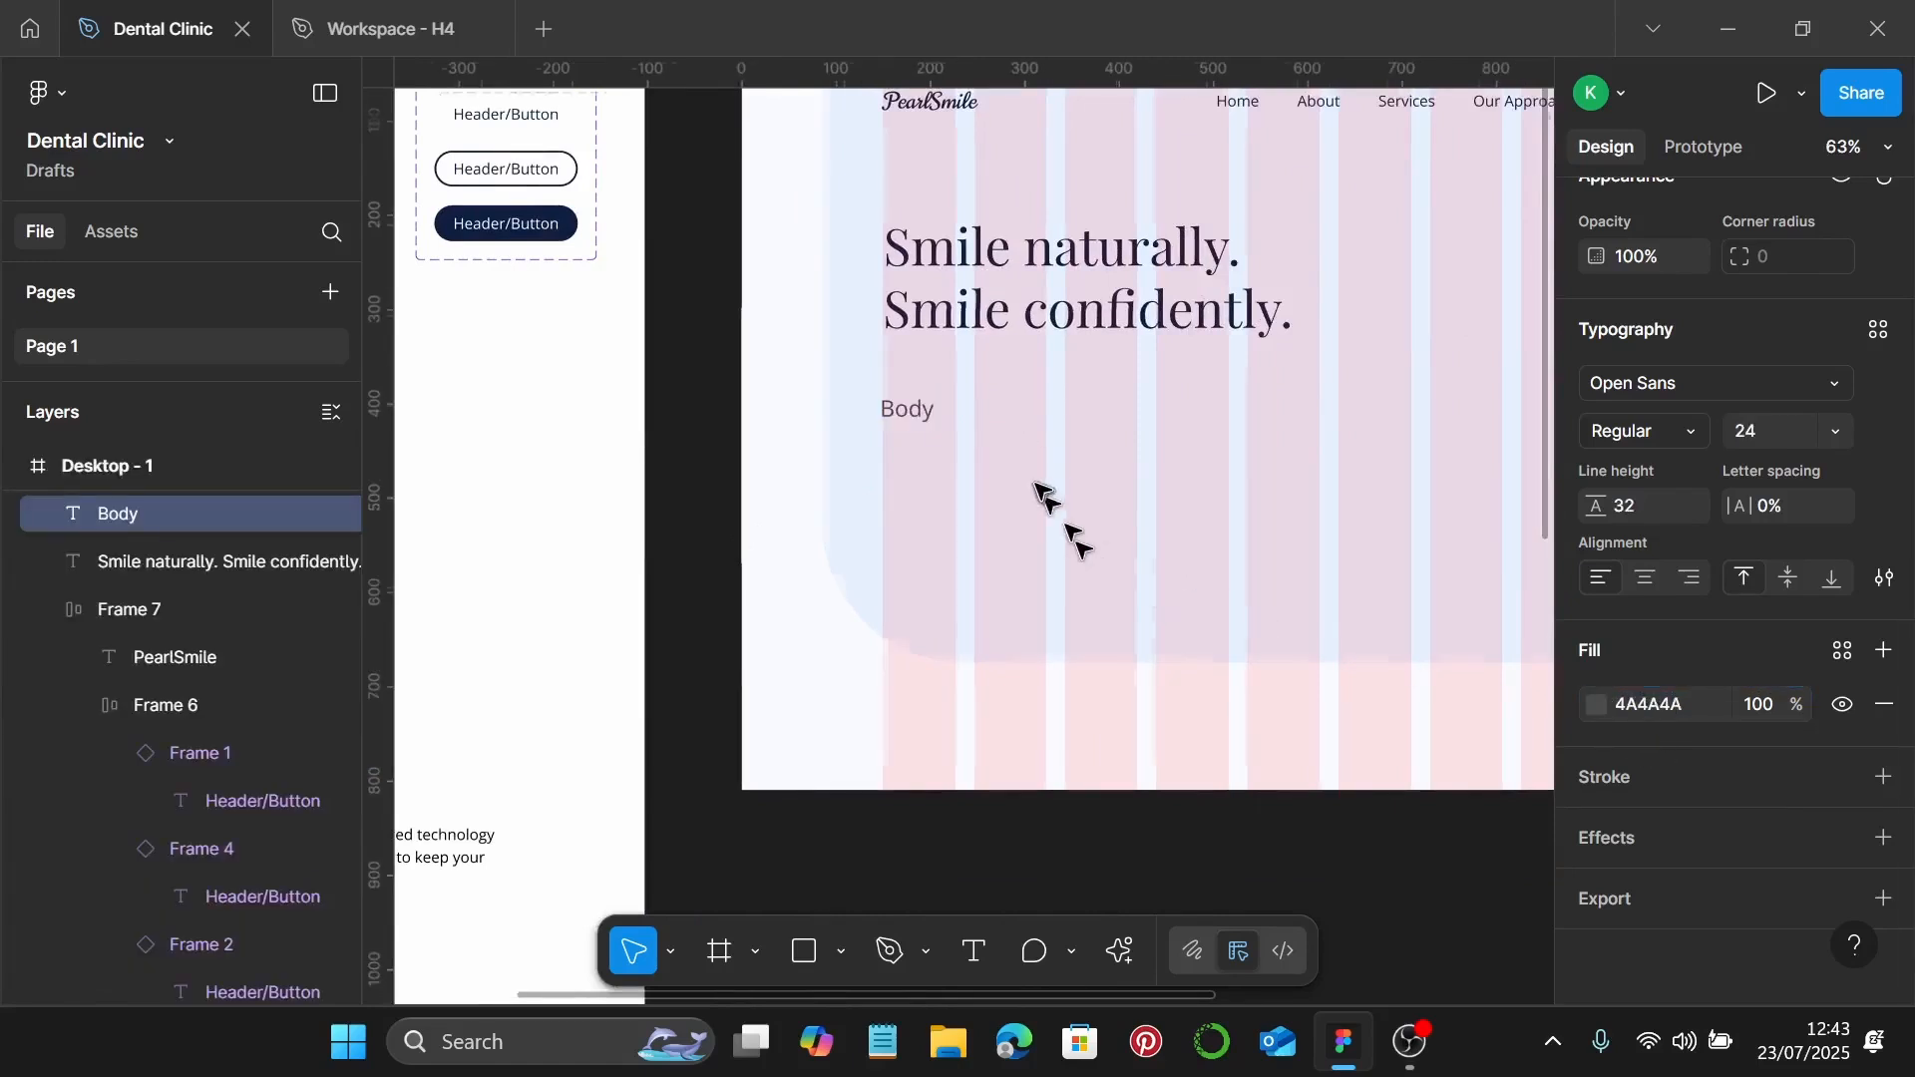
Step: Replace the body text below the heading with the copied paragraph starting "At PearlSmile, we combine advanced technology"
{"action": "scroll", "coordinate": [1041, 489], "scroll_direction": "down", "scroll_amount": 3}
{"action": "scroll", "coordinate": [822, 654], "scroll_direction": "down", "scroll_amount": 1}
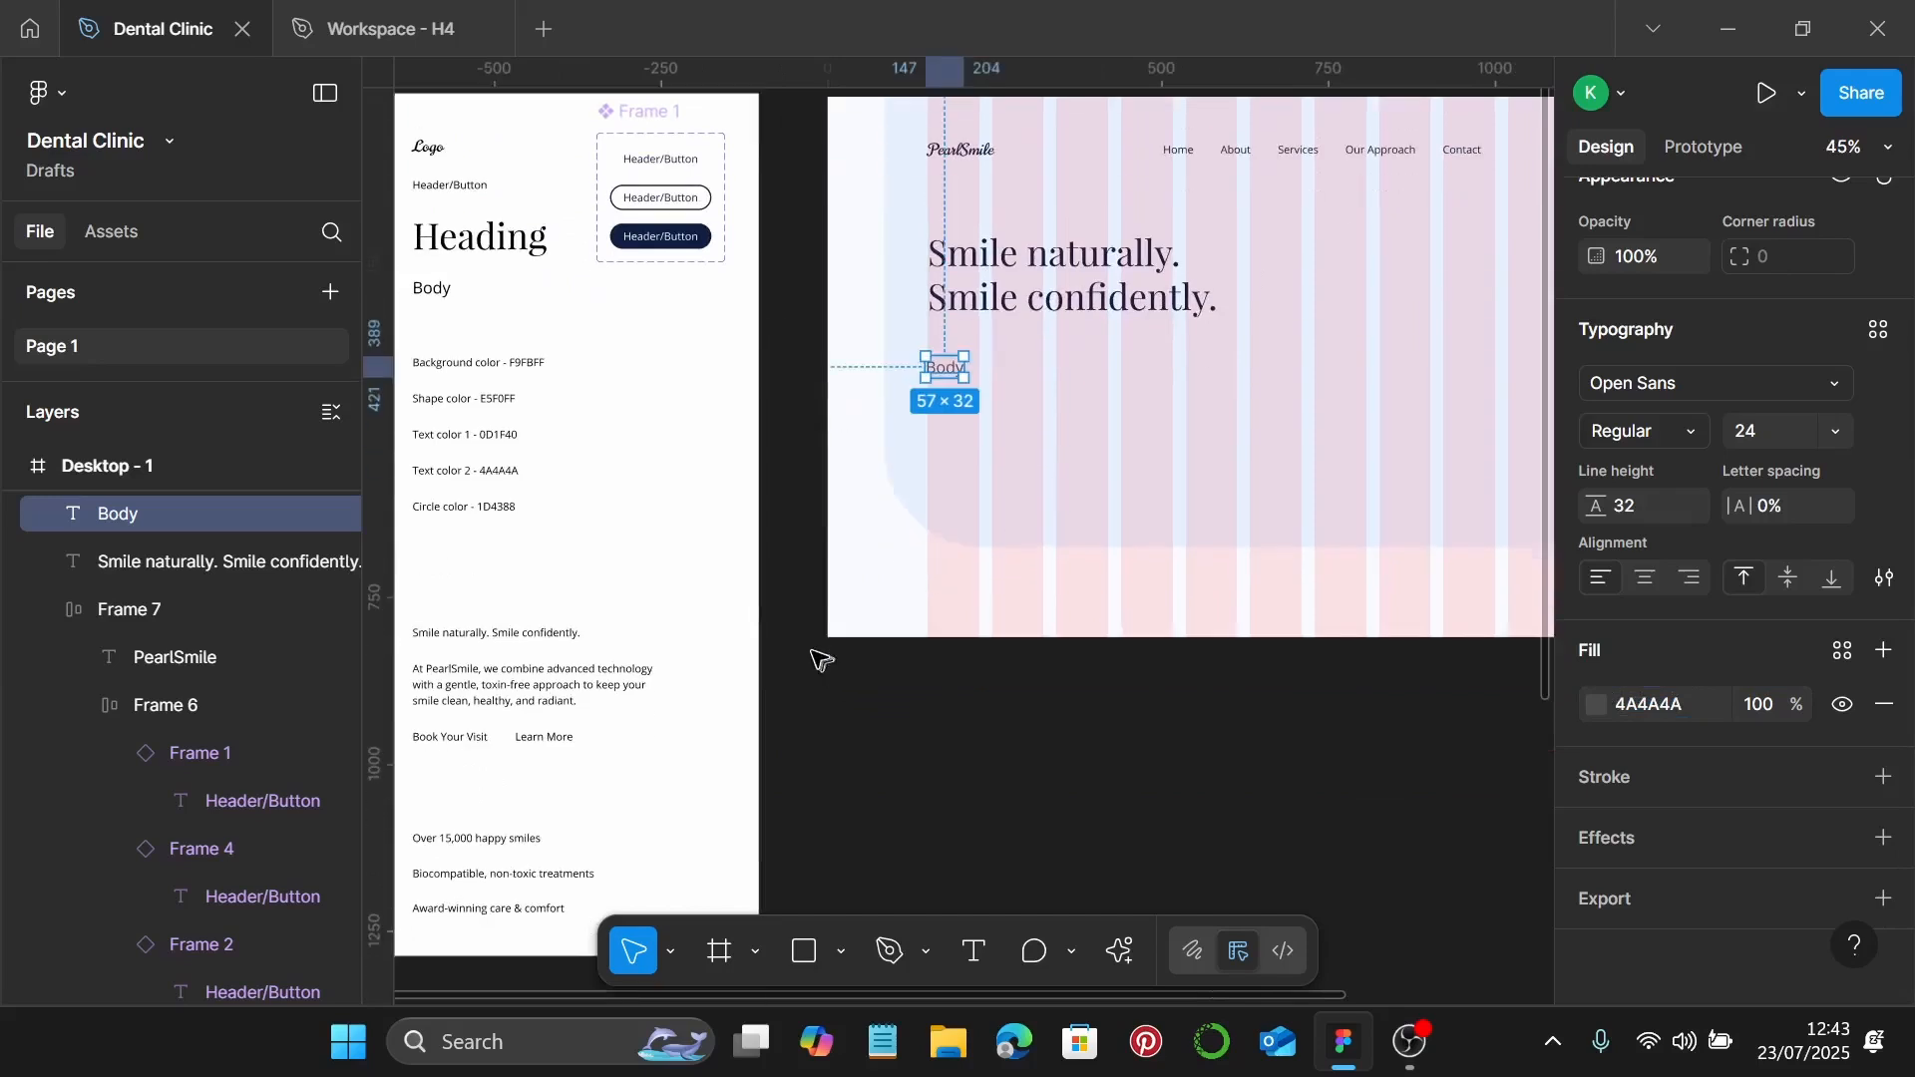
{"action": "left_click", "coordinate": [510, 692]}
{"action": "double_click", "coordinate": [512, 691]}
{"action": "key", "text": "ctrl+c"}
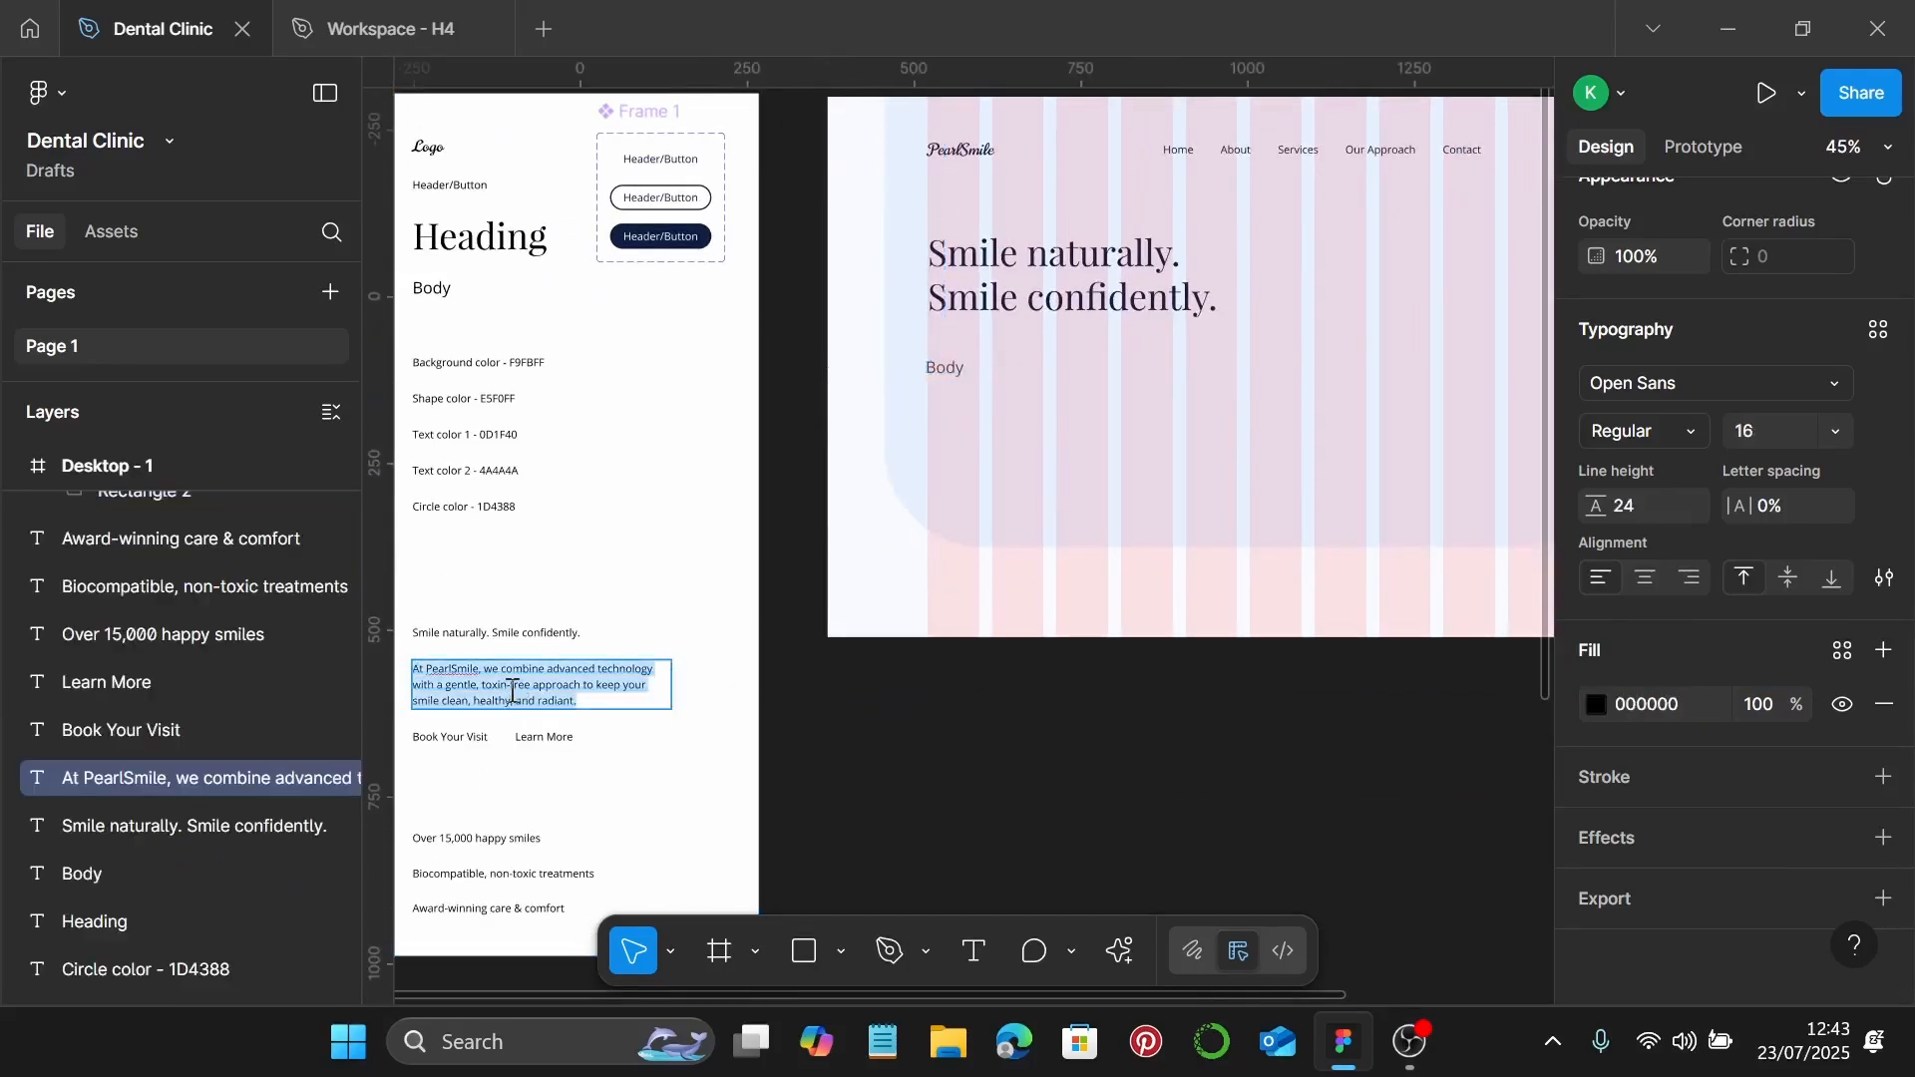
{"action": "left_click", "coordinate": [948, 369]}
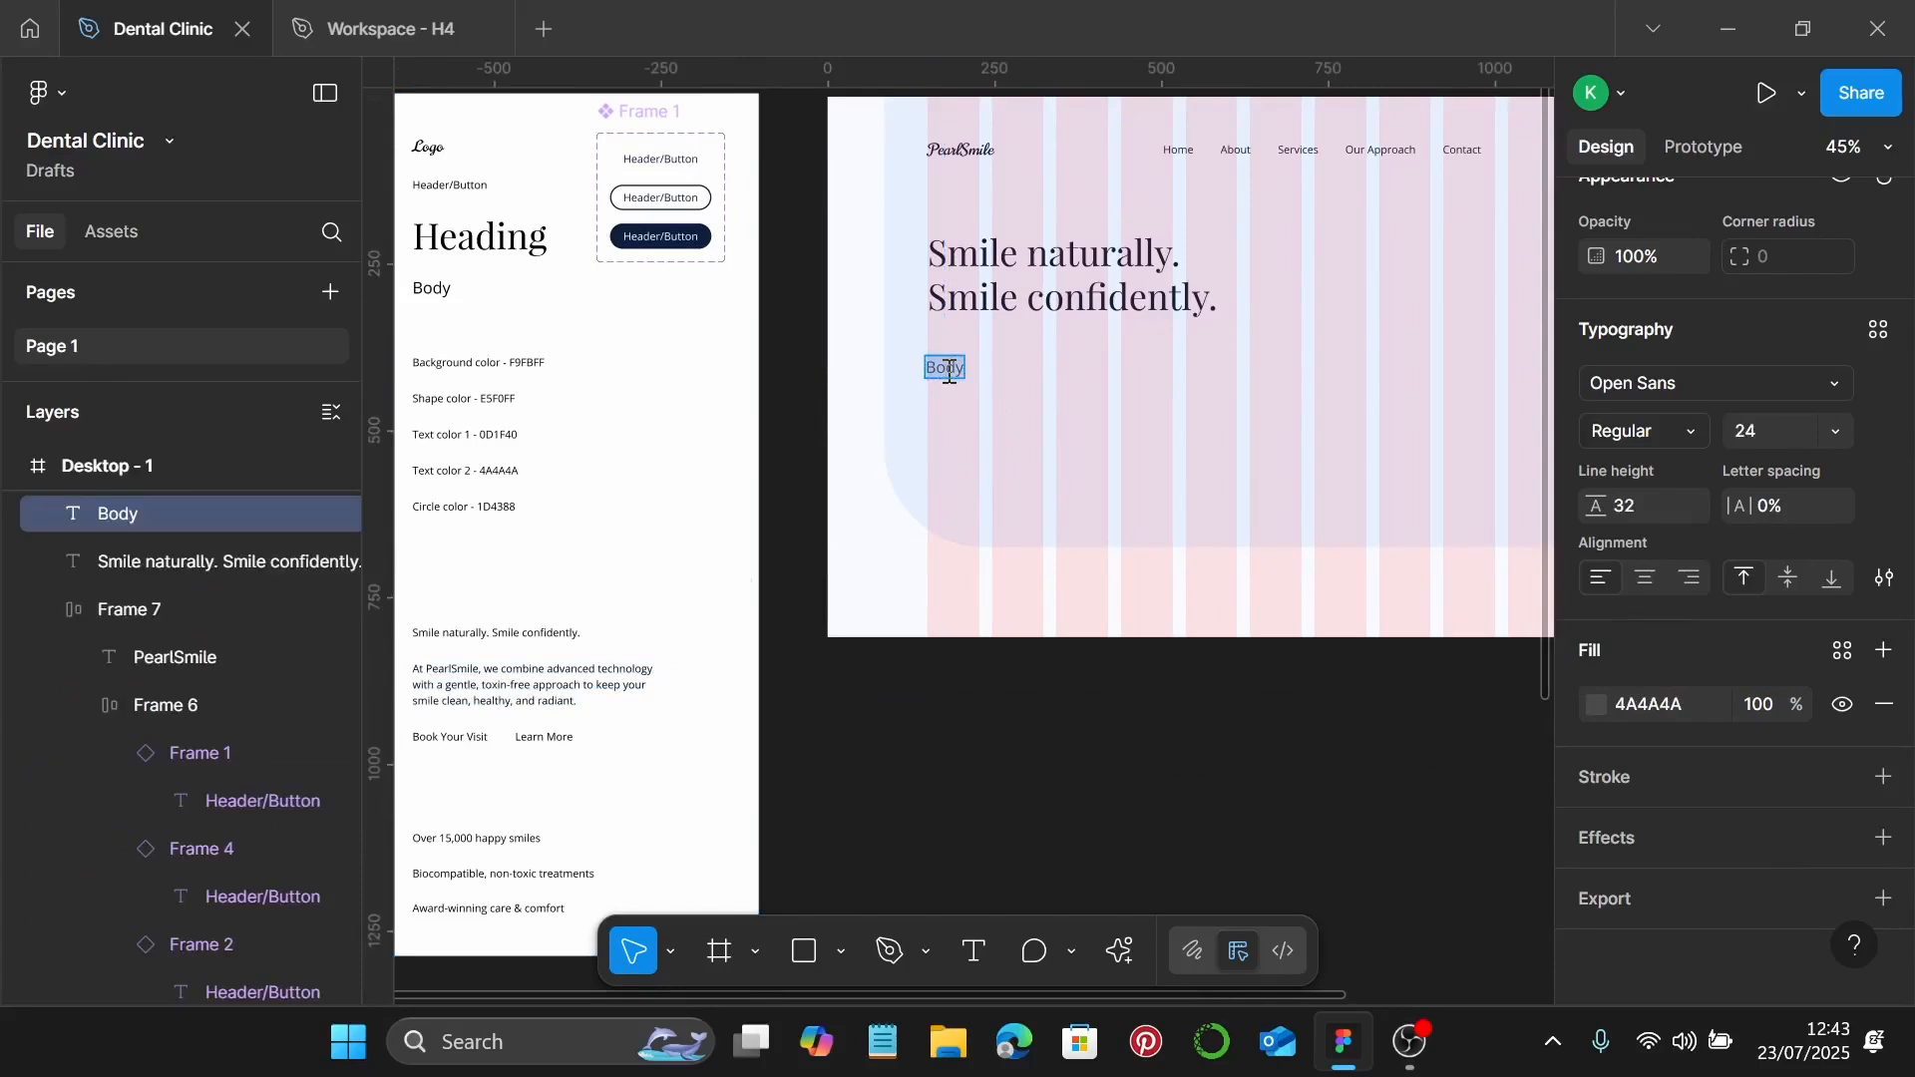
{"action": "key", "text": "ctrl+v"}
Step: Narrow the body paragraph's text box to about 508 wide so it wraps below the heading
{"action": "scroll", "coordinate": [949, 372], "scroll_direction": "down", "scroll_amount": 3, "text": "ctrl"}
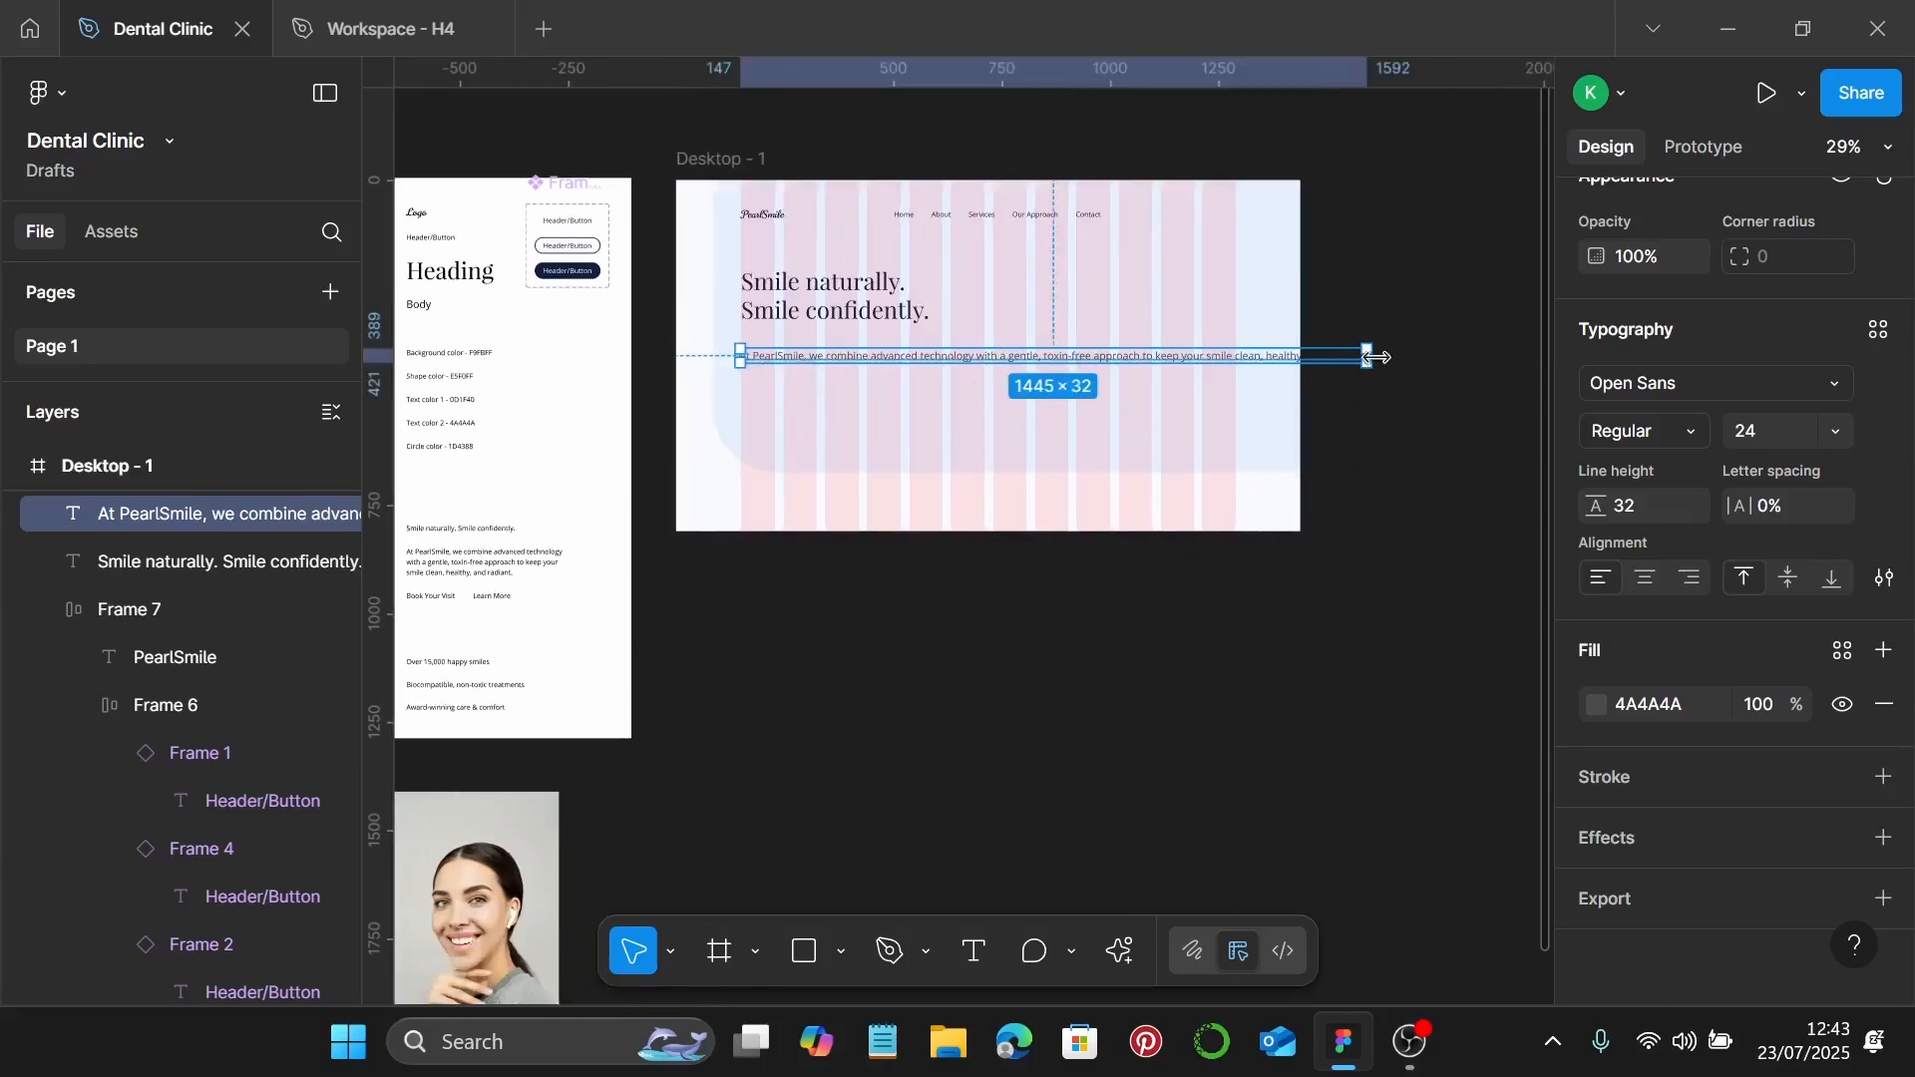
{"action": "left_click_drag", "start_coordinate": [1367, 356], "coordinate": [961, 367]}
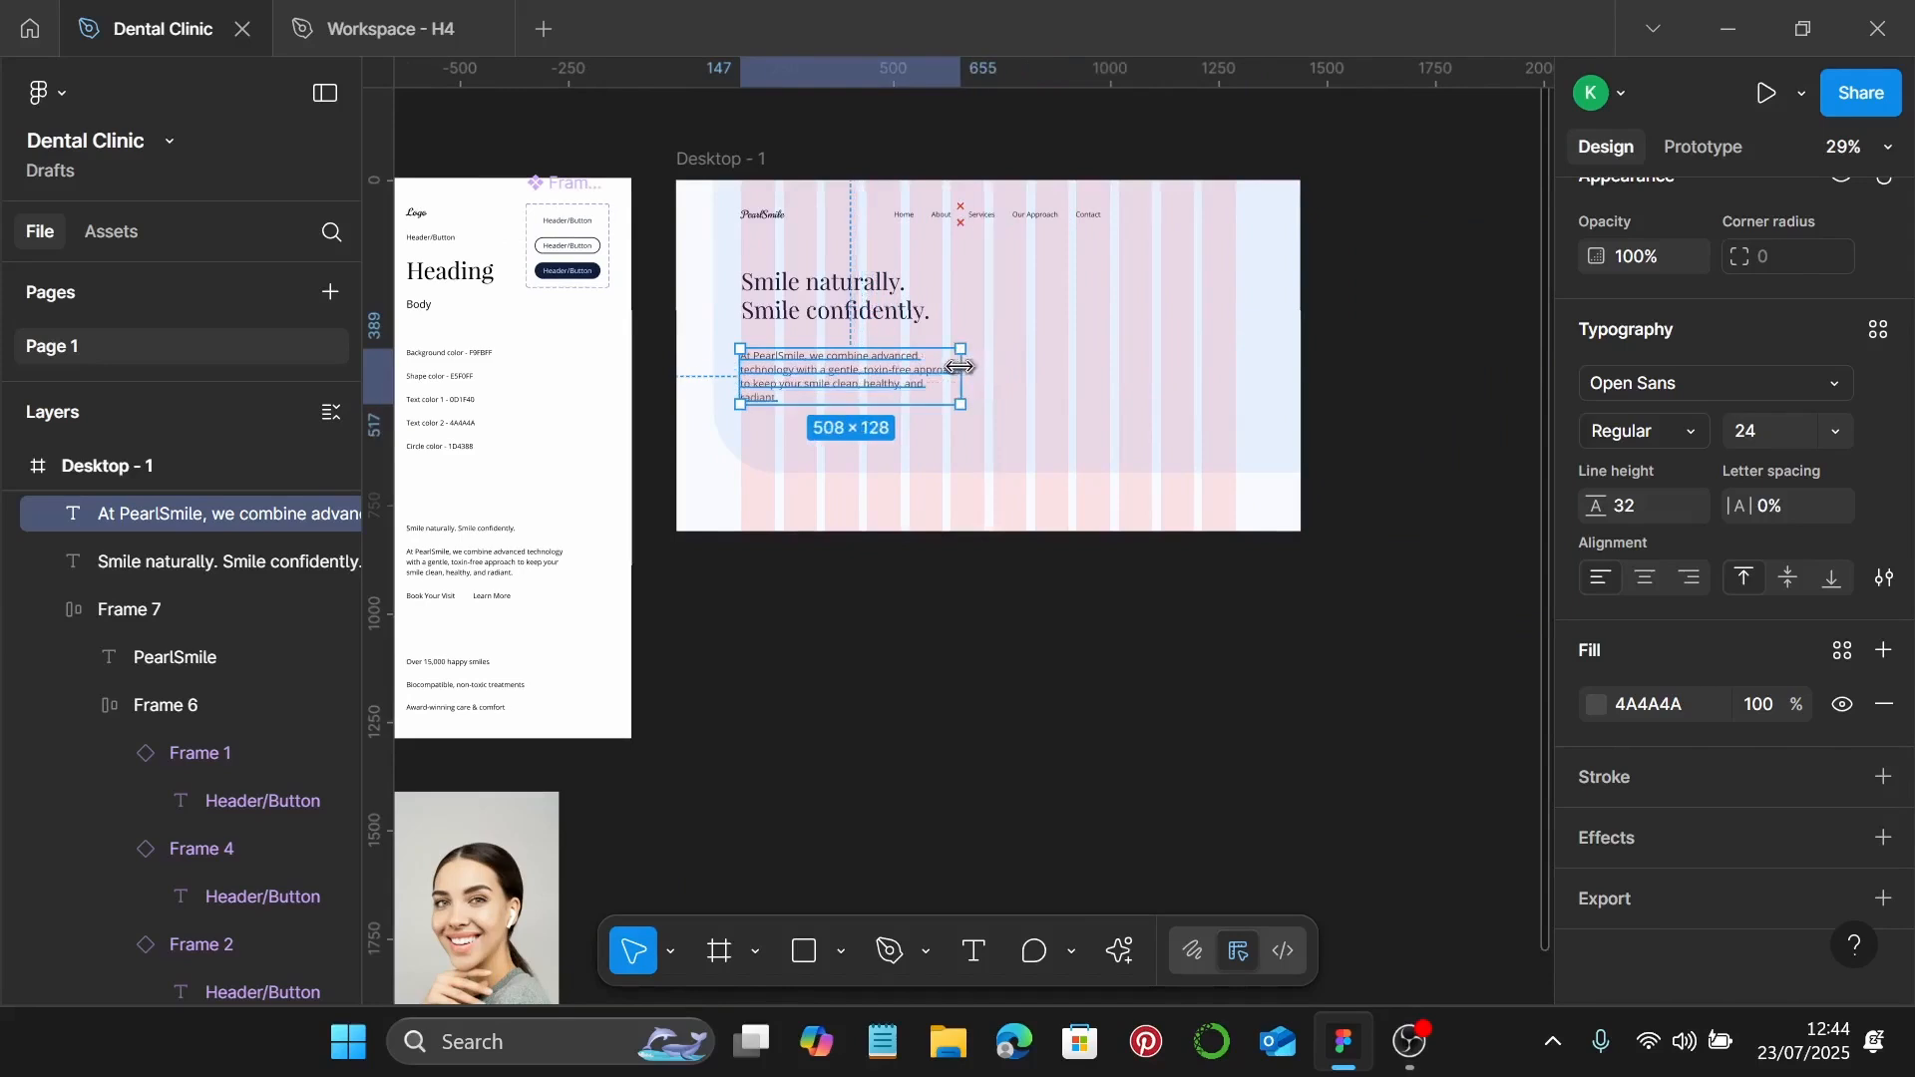
{"action": "scroll", "coordinate": [967, 375], "scroll_direction": "left", "scroll_amount": 3}
{"action": "scroll", "coordinate": [1041, 383], "scroll_direction": "up", "scroll_amount": 5}
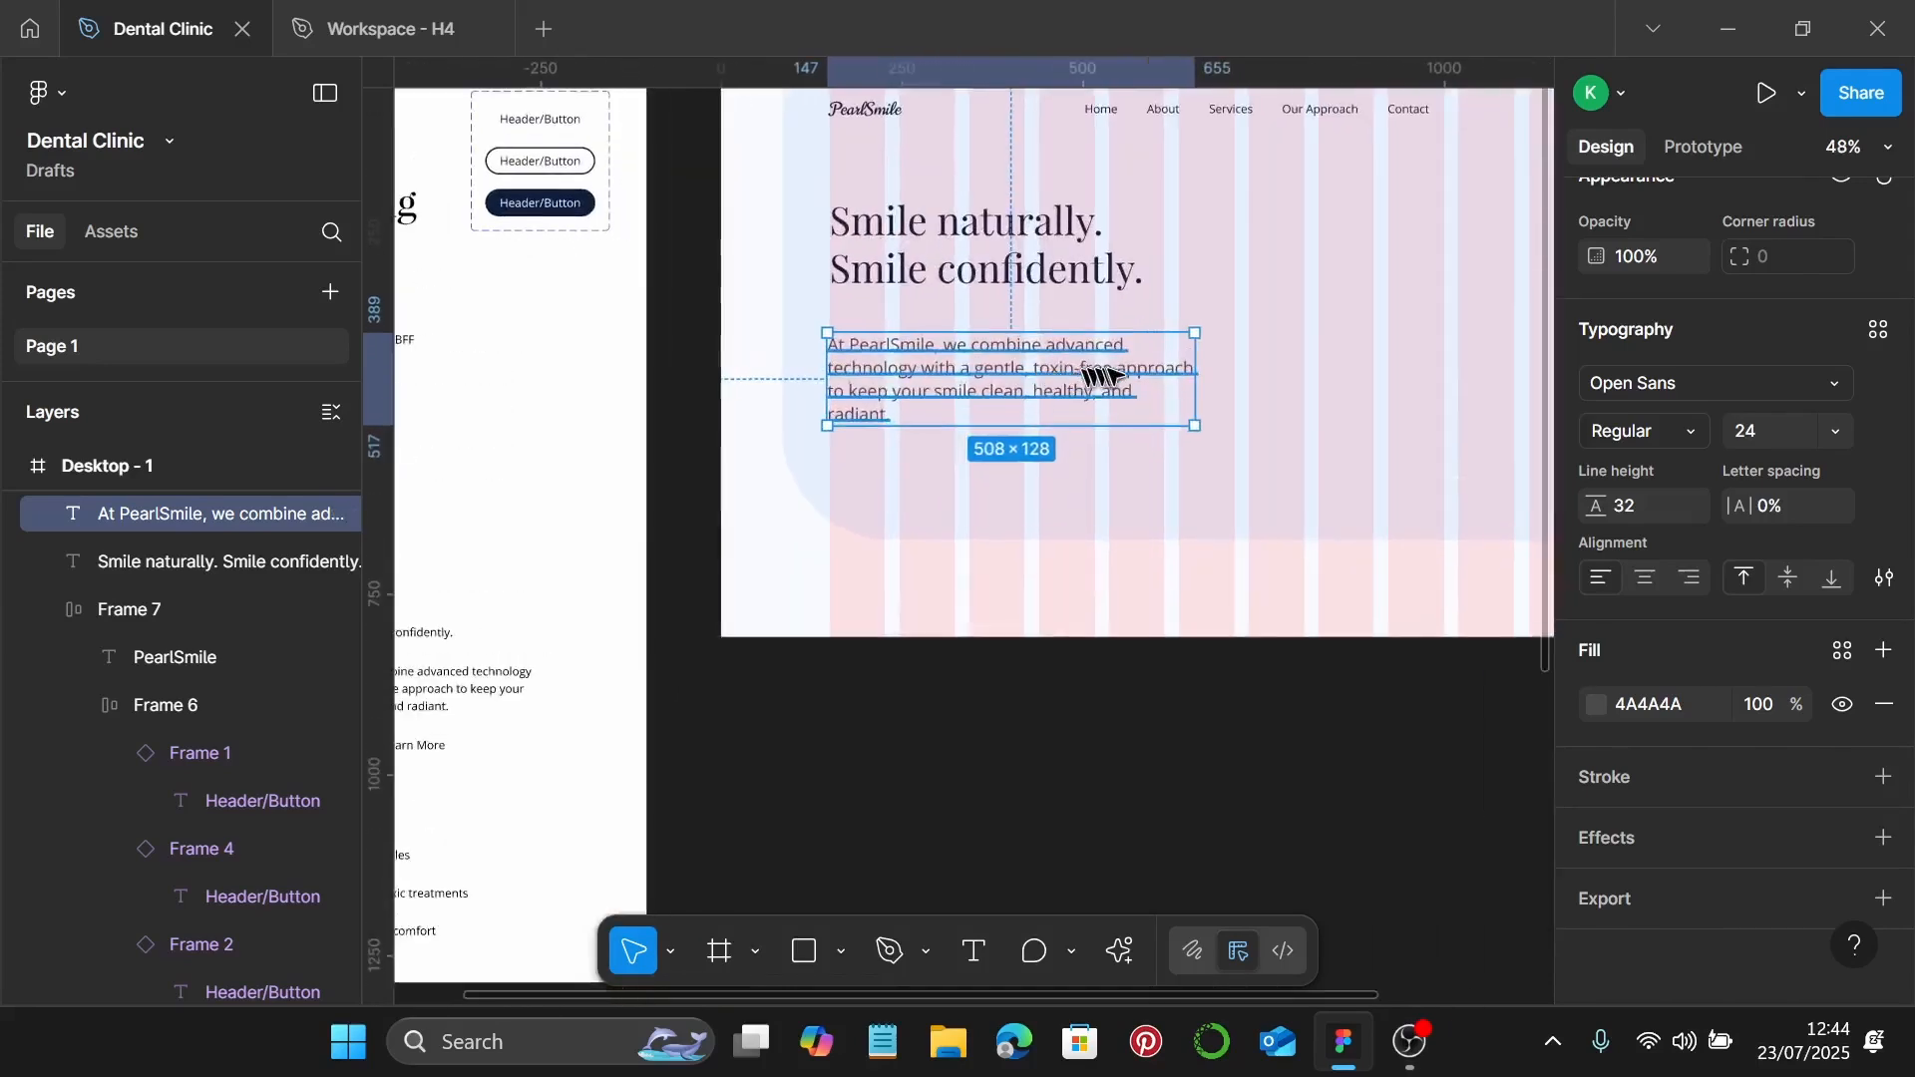
Step: Widen the body paragraph's text box to 518 and move it closer to the heading, at X 150, Y 357
{"action": "left_click_drag", "start_coordinate": [1250, 409], "coordinate": [1260, 409]}
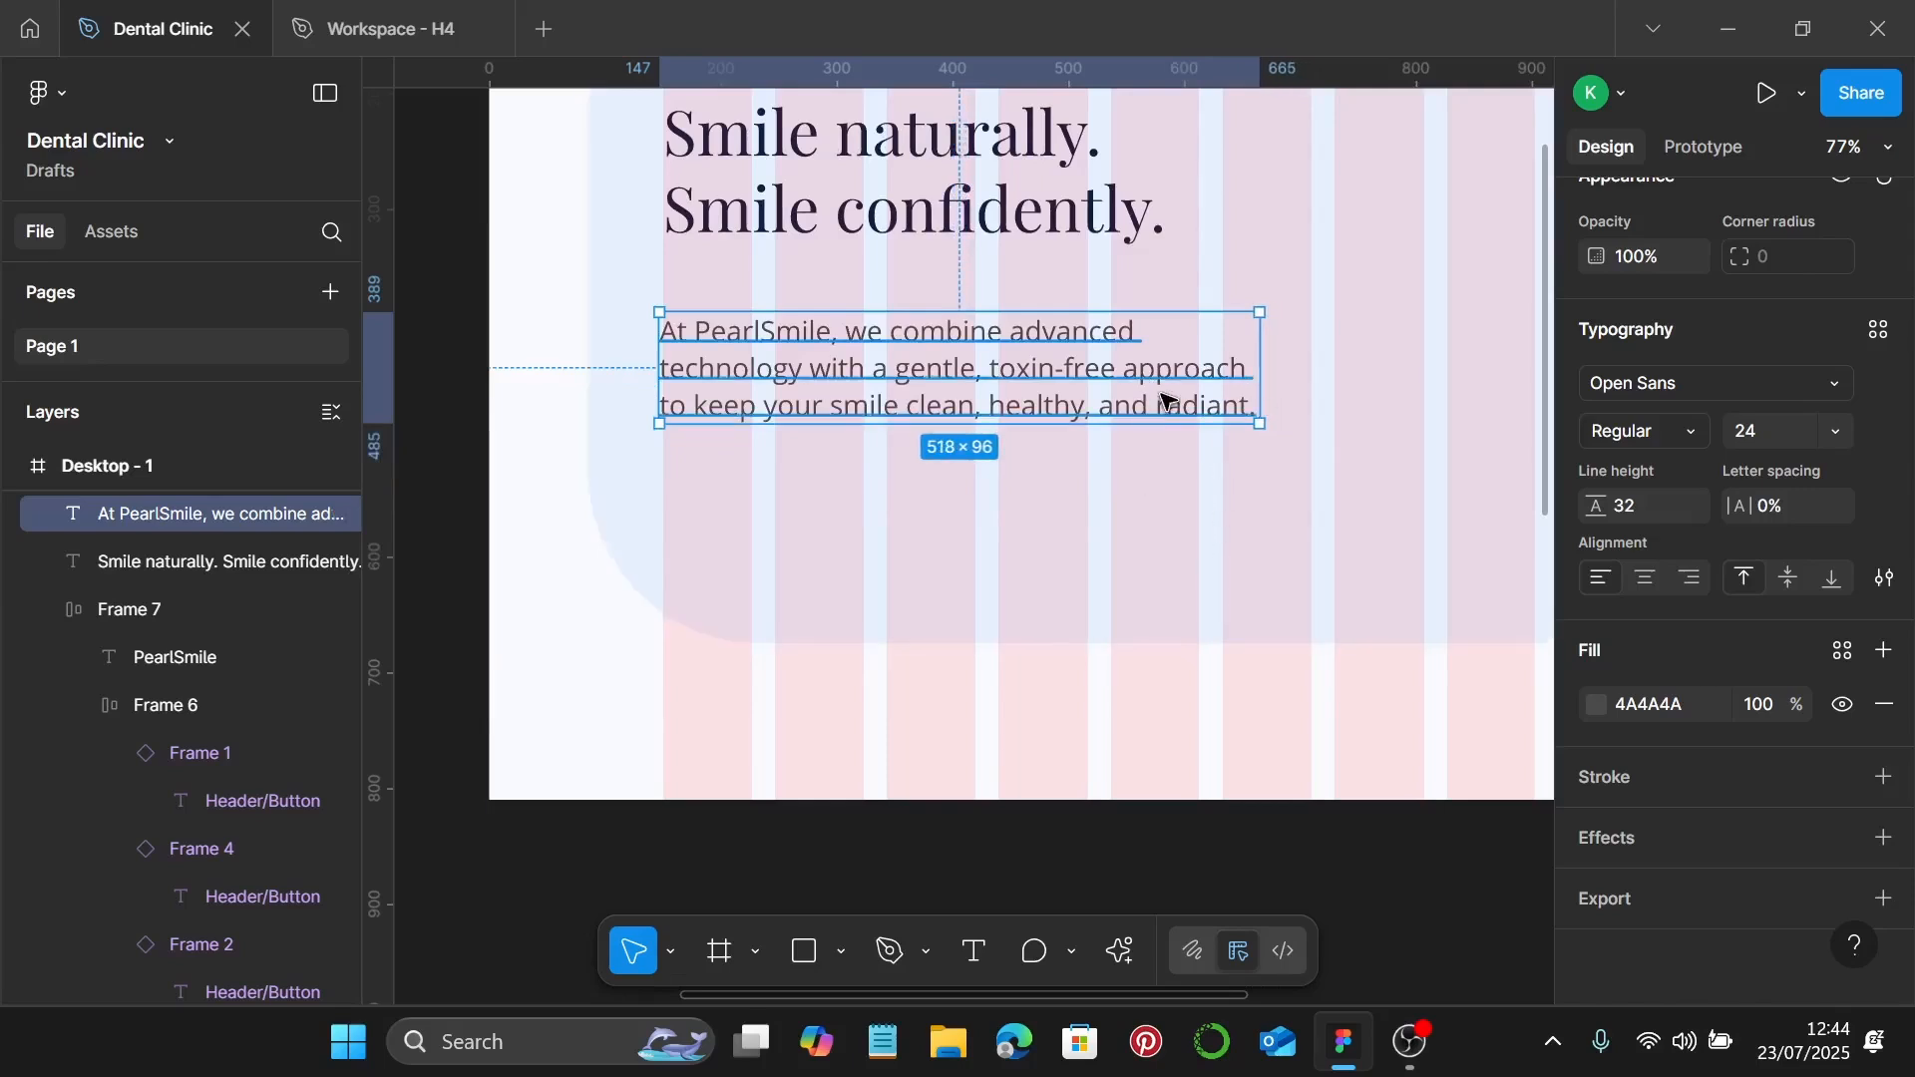
{"action": "scroll", "coordinate": [1145, 480], "scroll_direction": "down", "scroll_amount": 2}
{"action": "left_click_drag", "start_coordinate": [891, 390], "coordinate": [894, 356]}
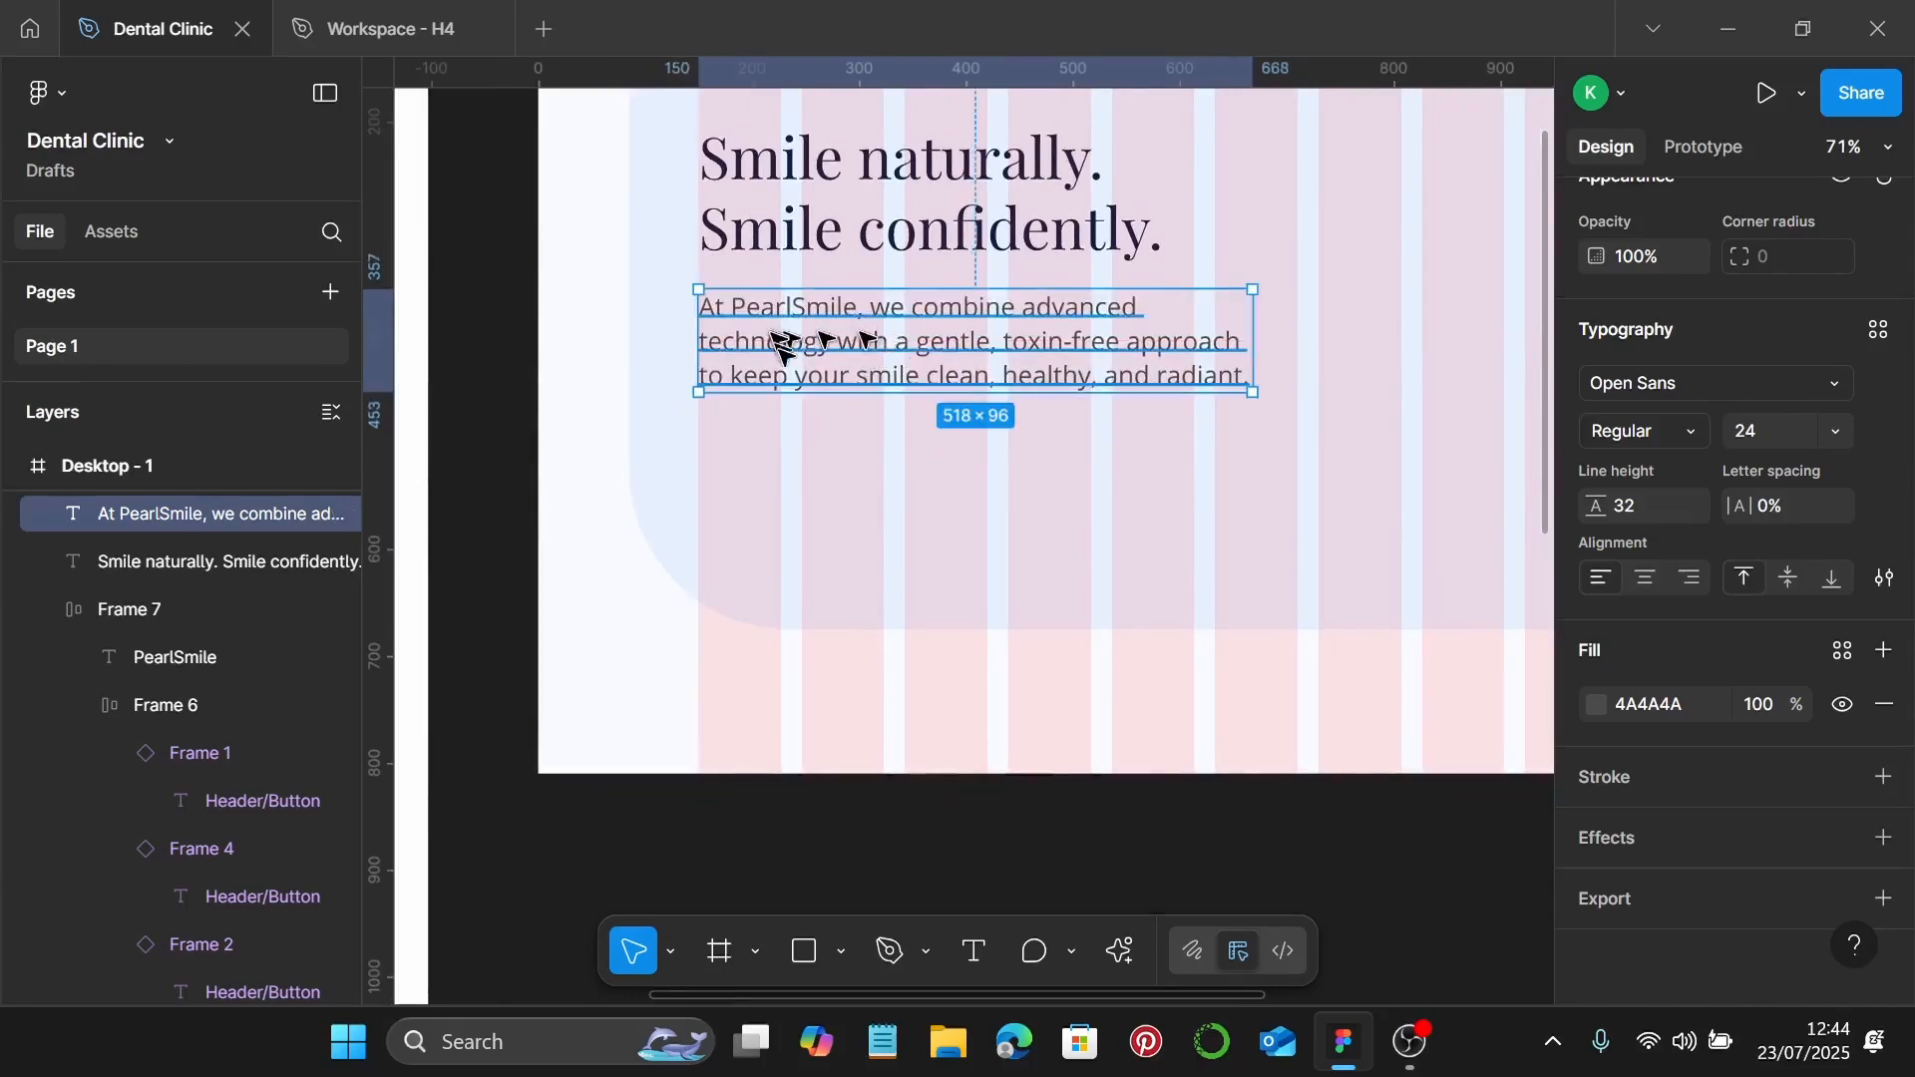
Step: Place a copy of the style guide's "Book Your Visit" text below the body paragraph, at about X 177, Y 524
{"action": "scroll", "coordinate": [824, 341], "scroll_direction": "down", "scroll_amount": 5}
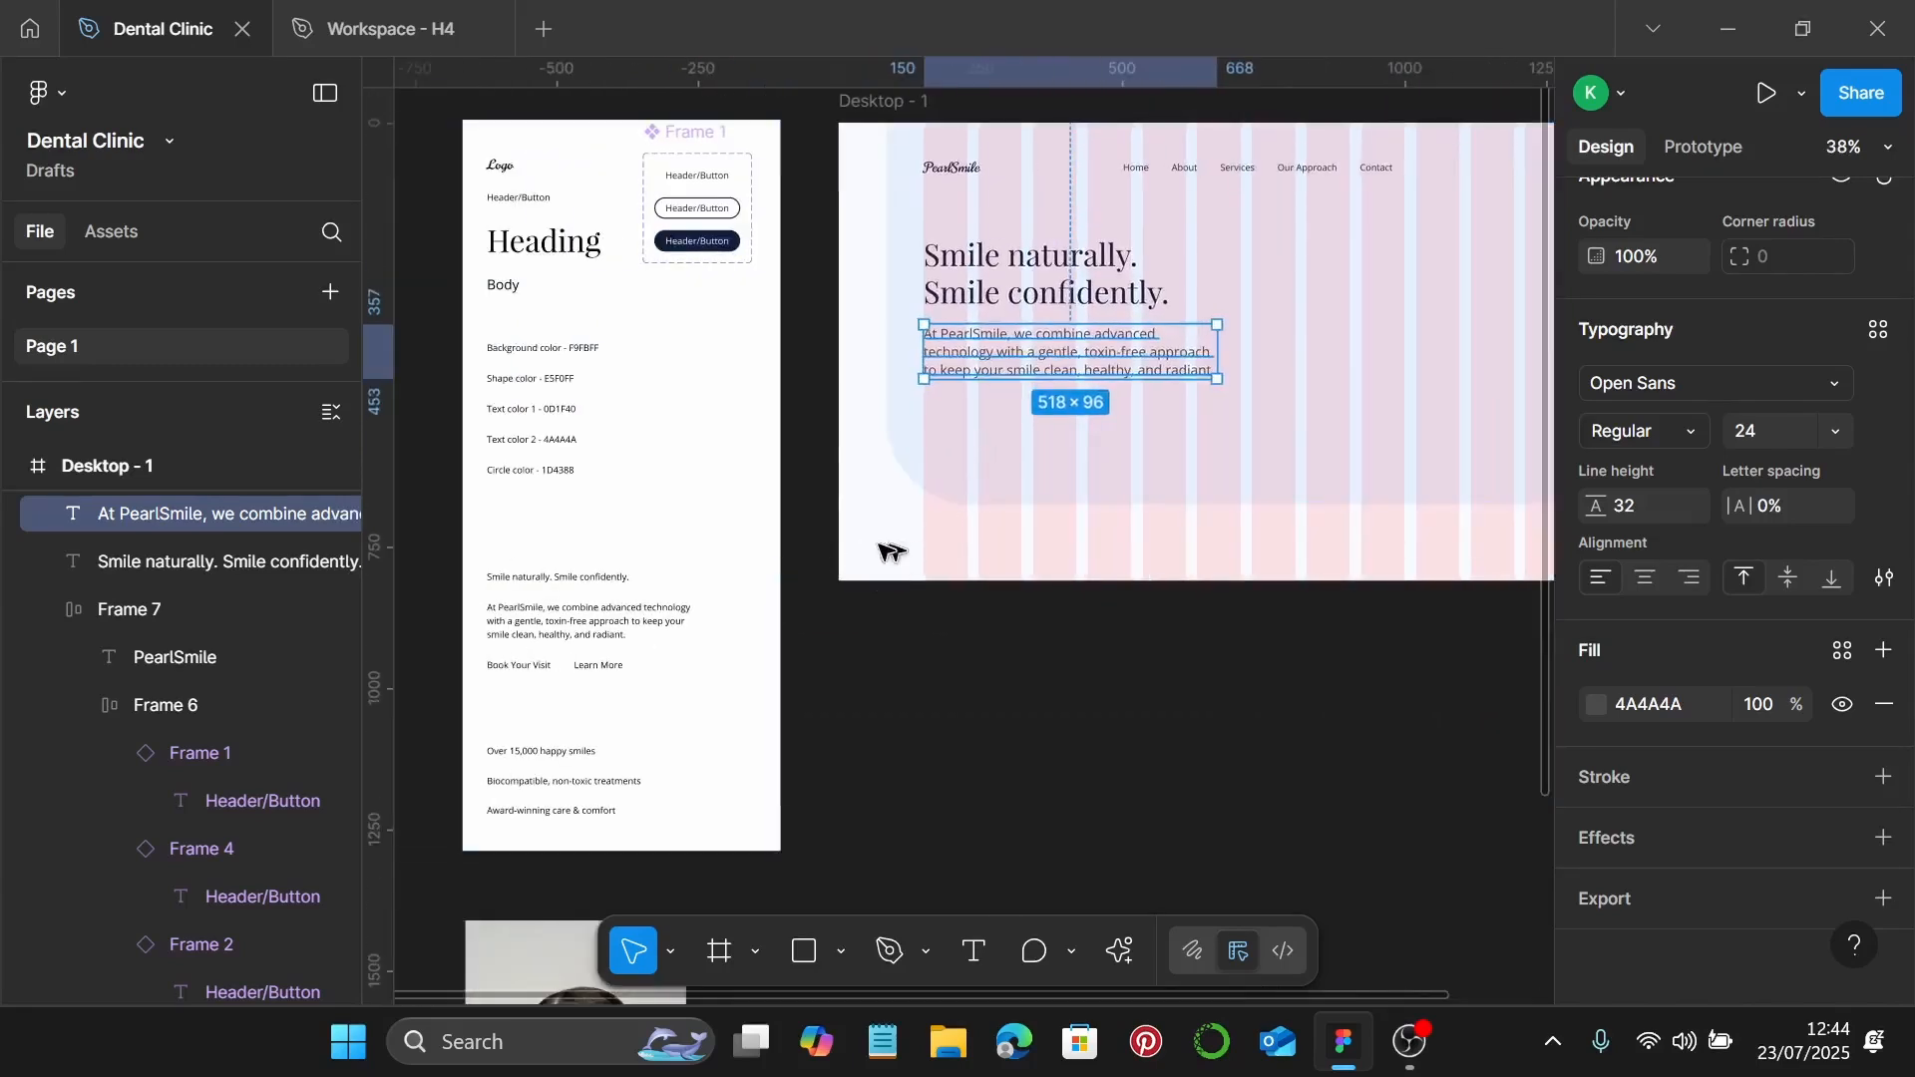
{"action": "left_click", "coordinate": [512, 666]}
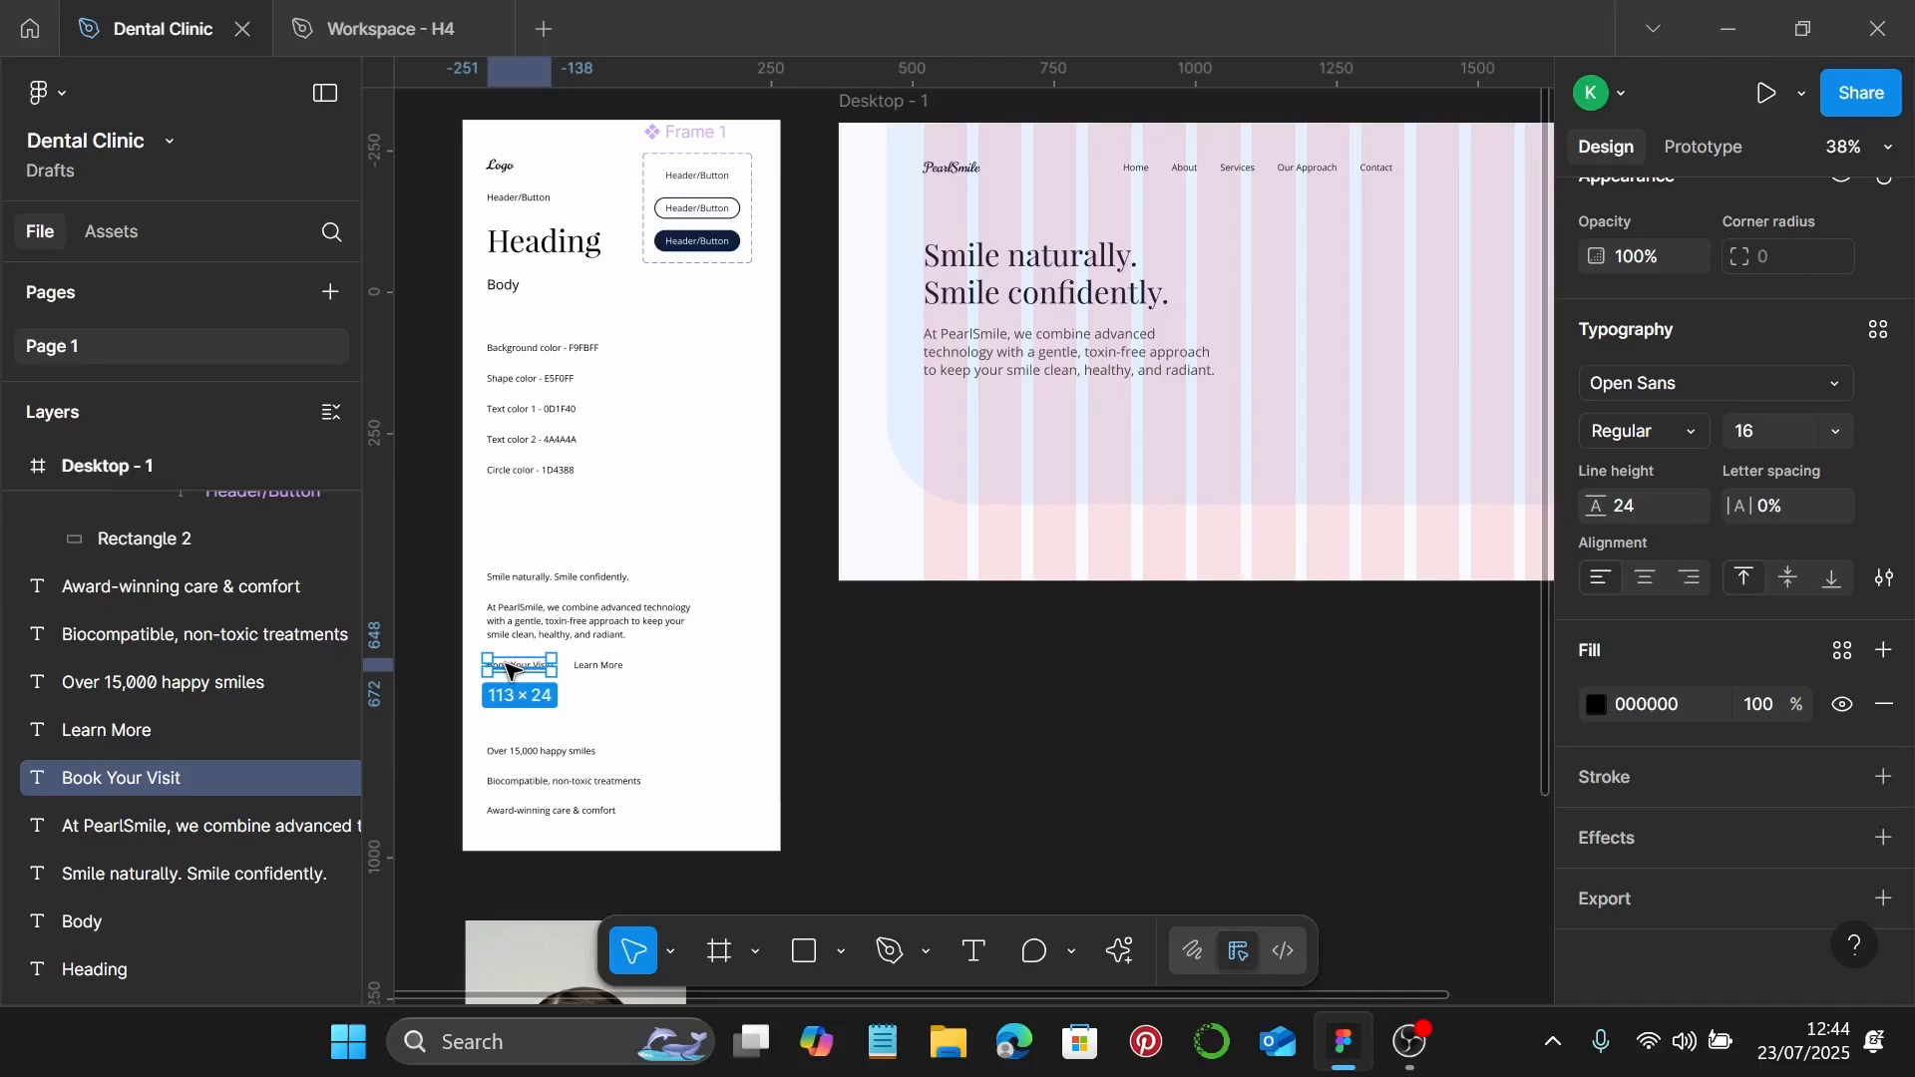
{"action": "left_click_drag", "start_coordinate": [511, 670], "coordinate": [964, 434]}
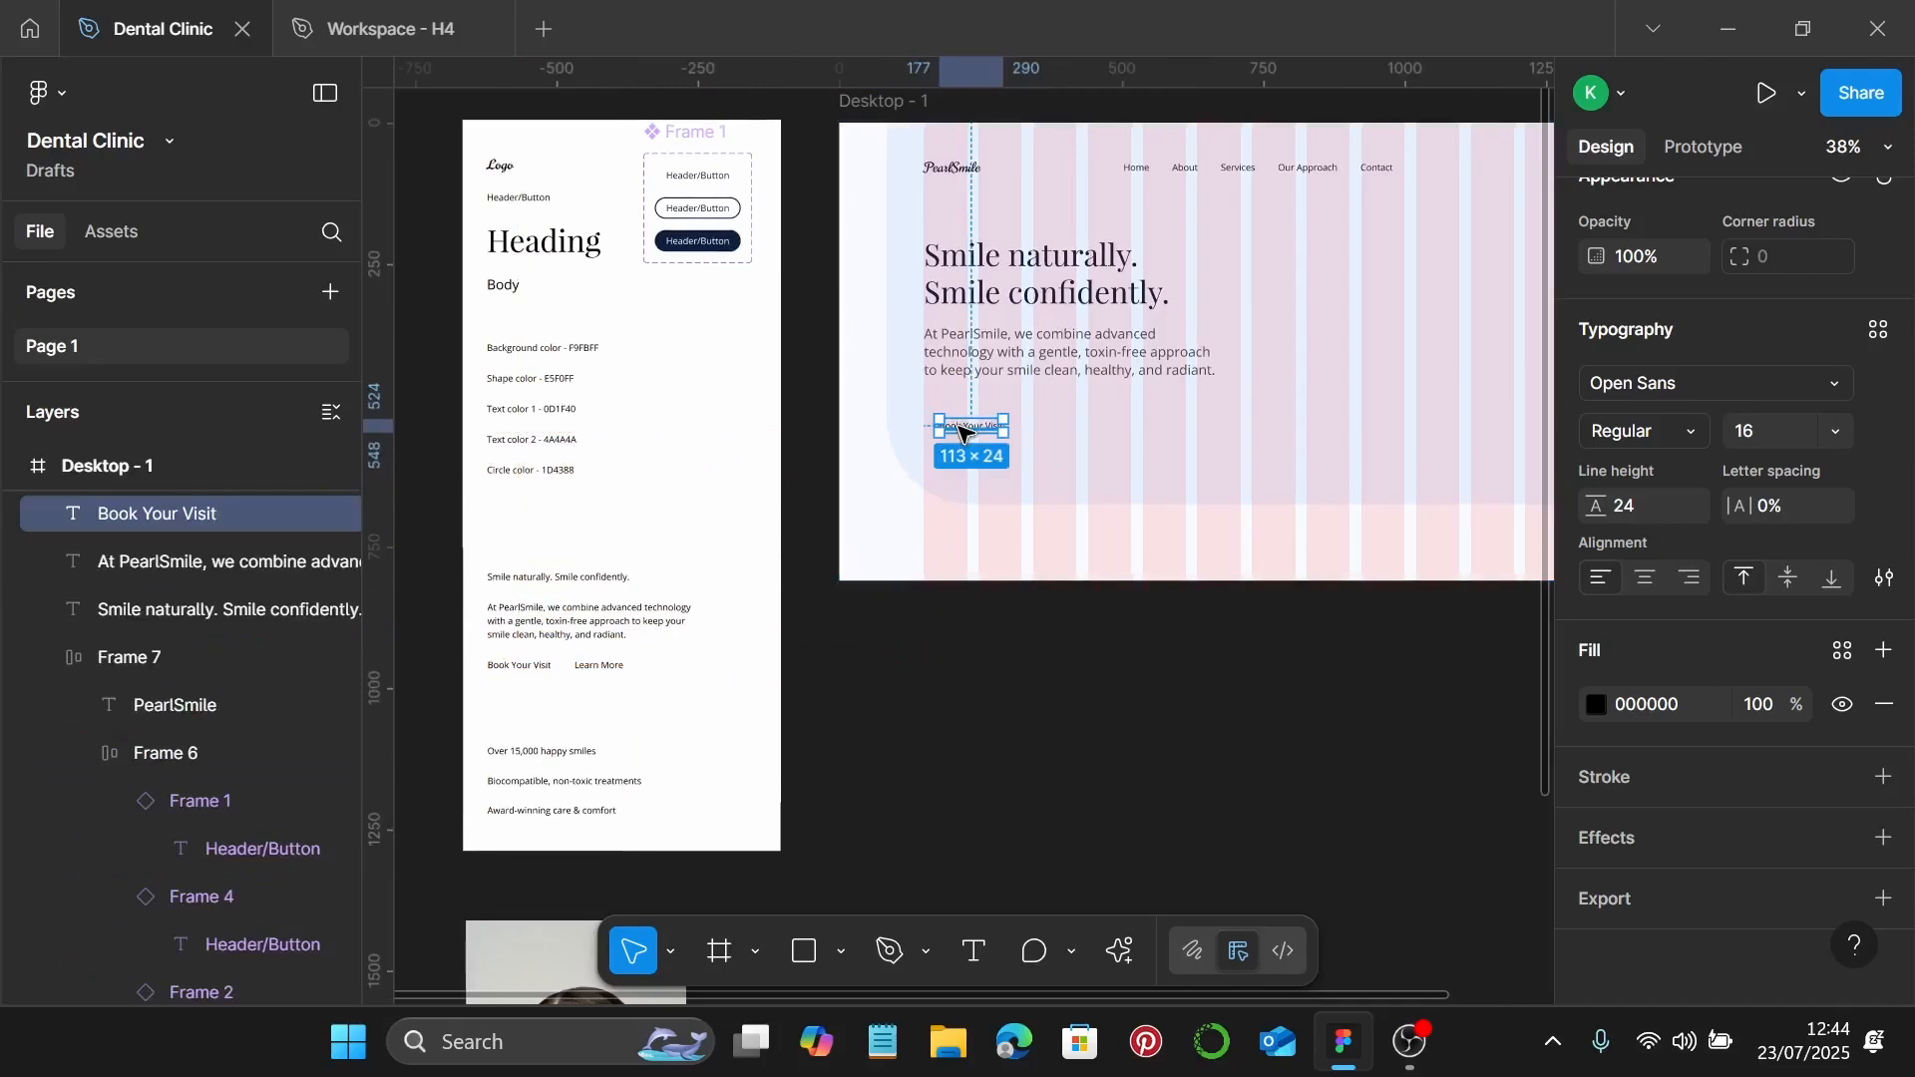
Step: Wrap the "Book Your Visit" text in an auto layout frame and move it to about X 190, Y 510
{"action": "scroll", "coordinate": [963, 431], "scroll_direction": "up", "scroll_amount": 3}
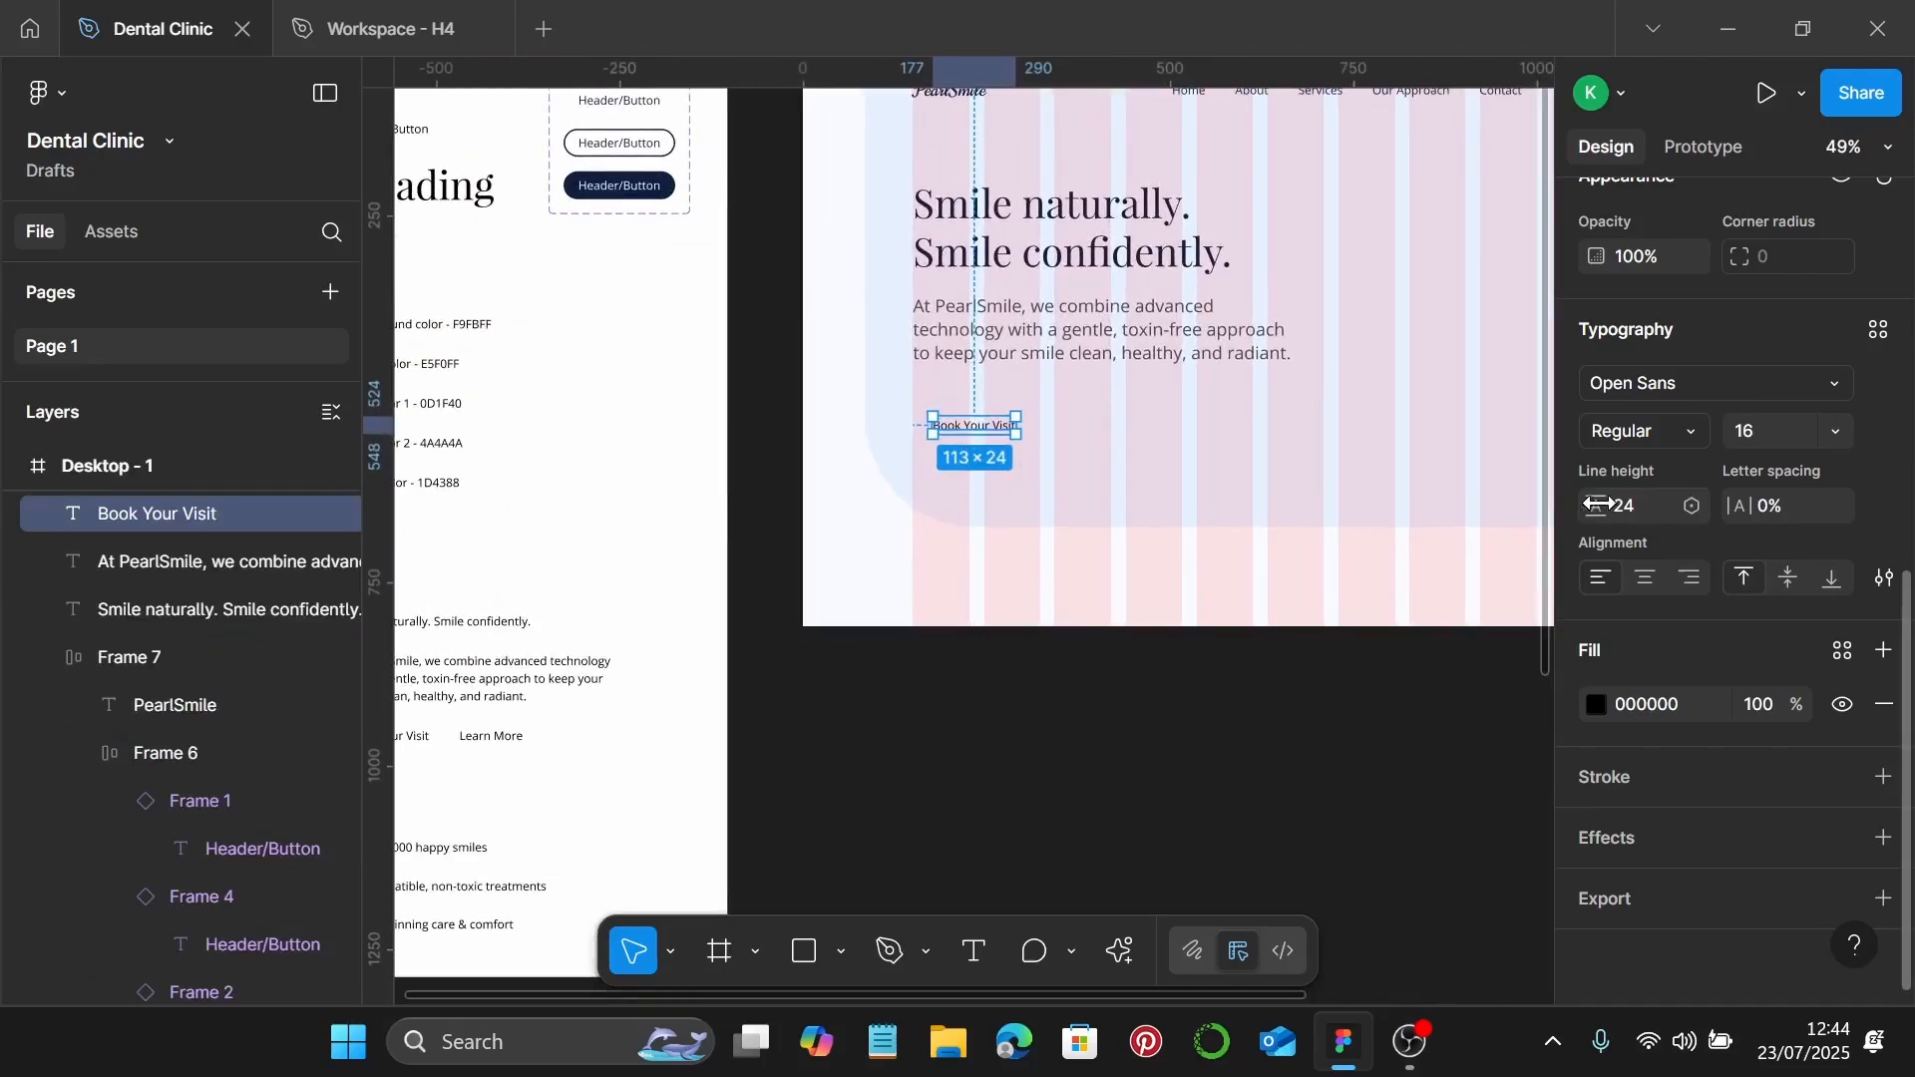
{"action": "scroll", "coordinate": [641, 773], "scroll_direction": "up", "scroll_amount": 2}
{"action": "scroll", "coordinate": [640, 773], "scroll_direction": "left", "scroll_amount": 2}
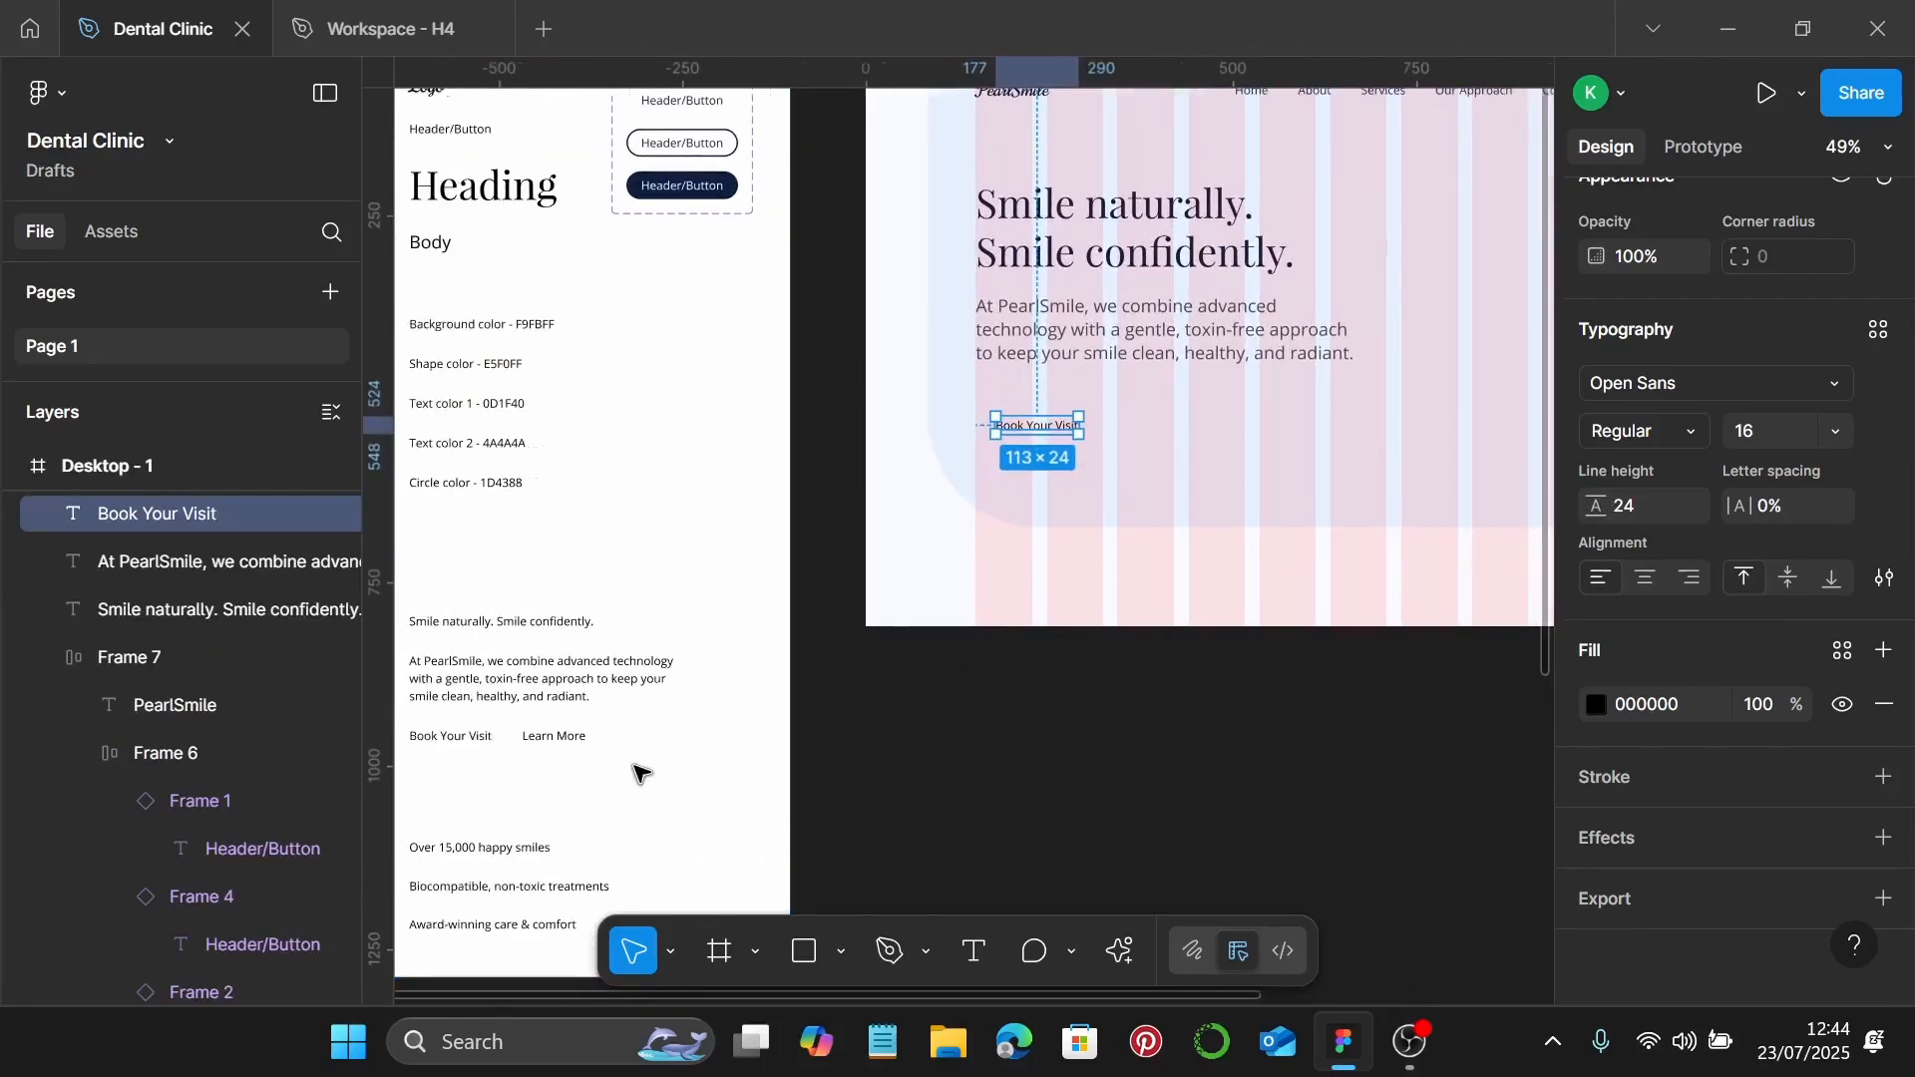
{"action": "left_click", "coordinate": [484, 213]}
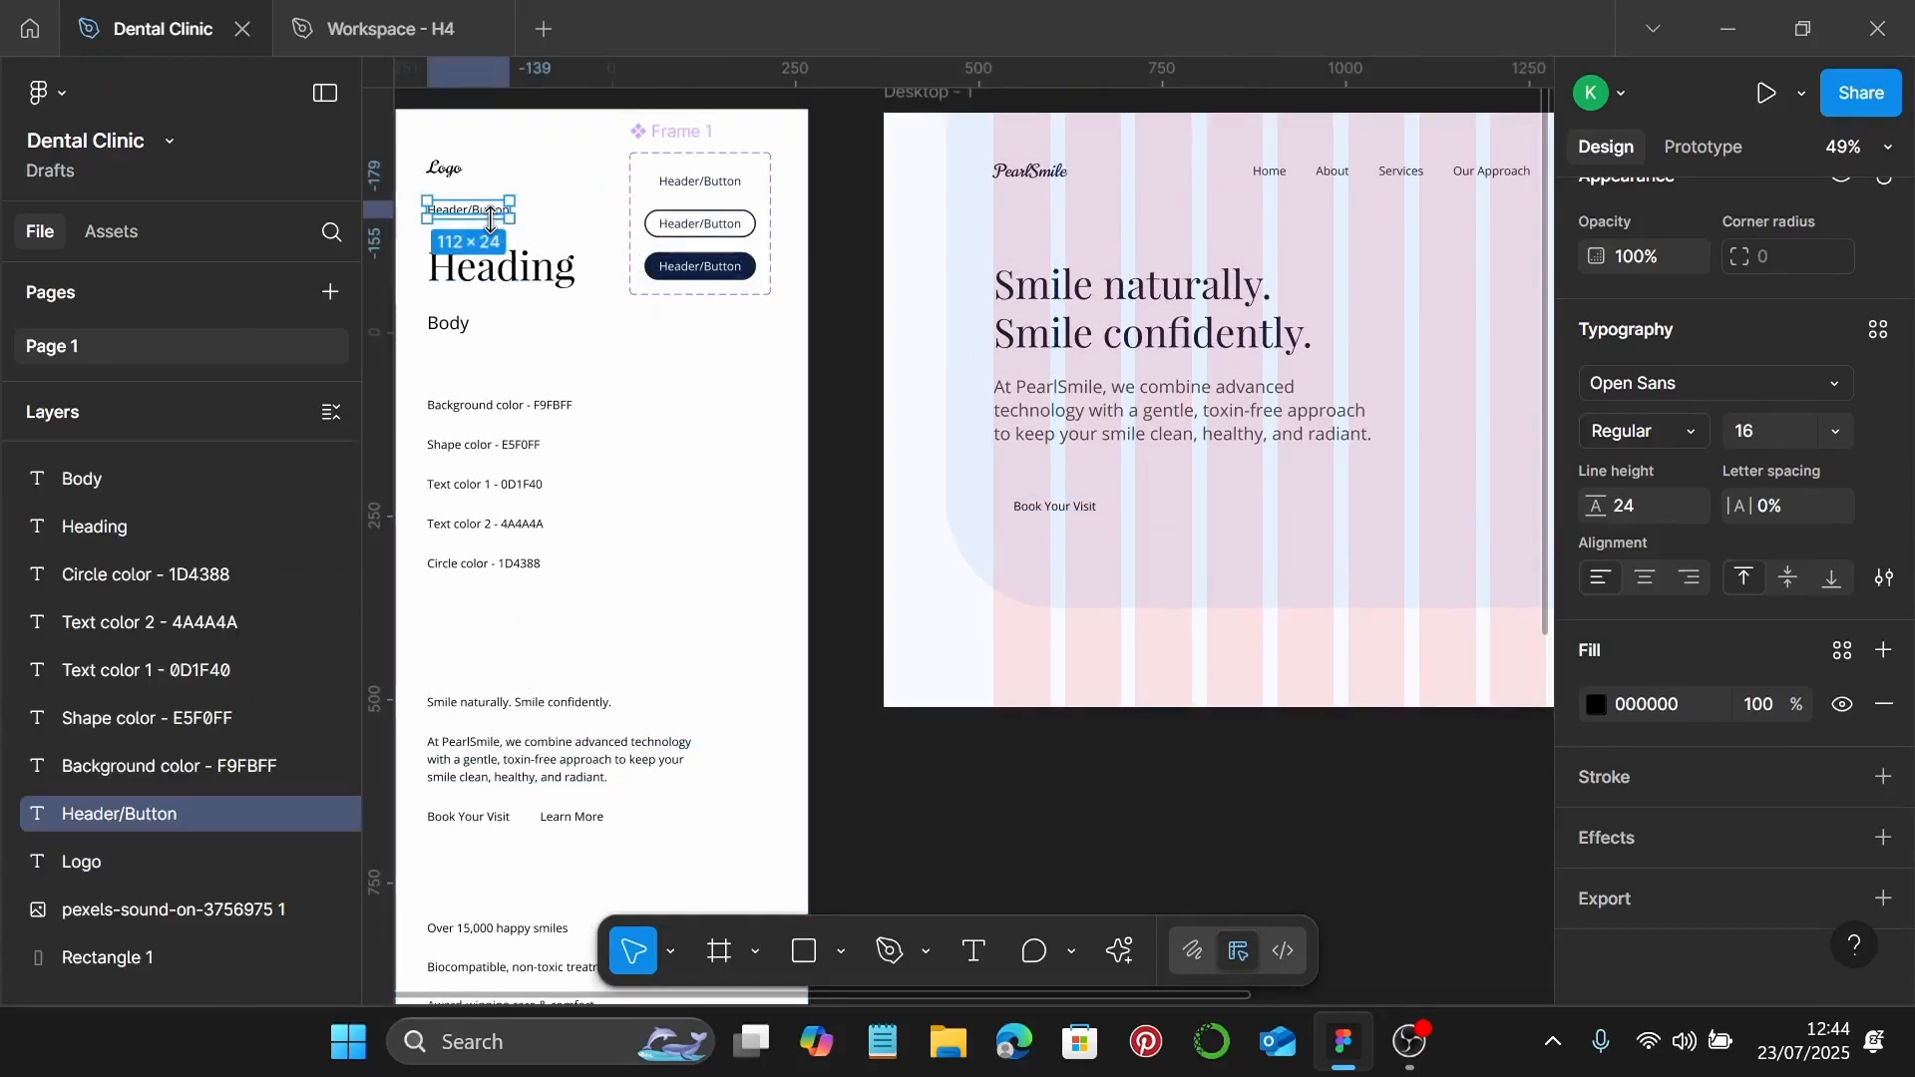
{"action": "left_click", "coordinate": [1046, 508]}
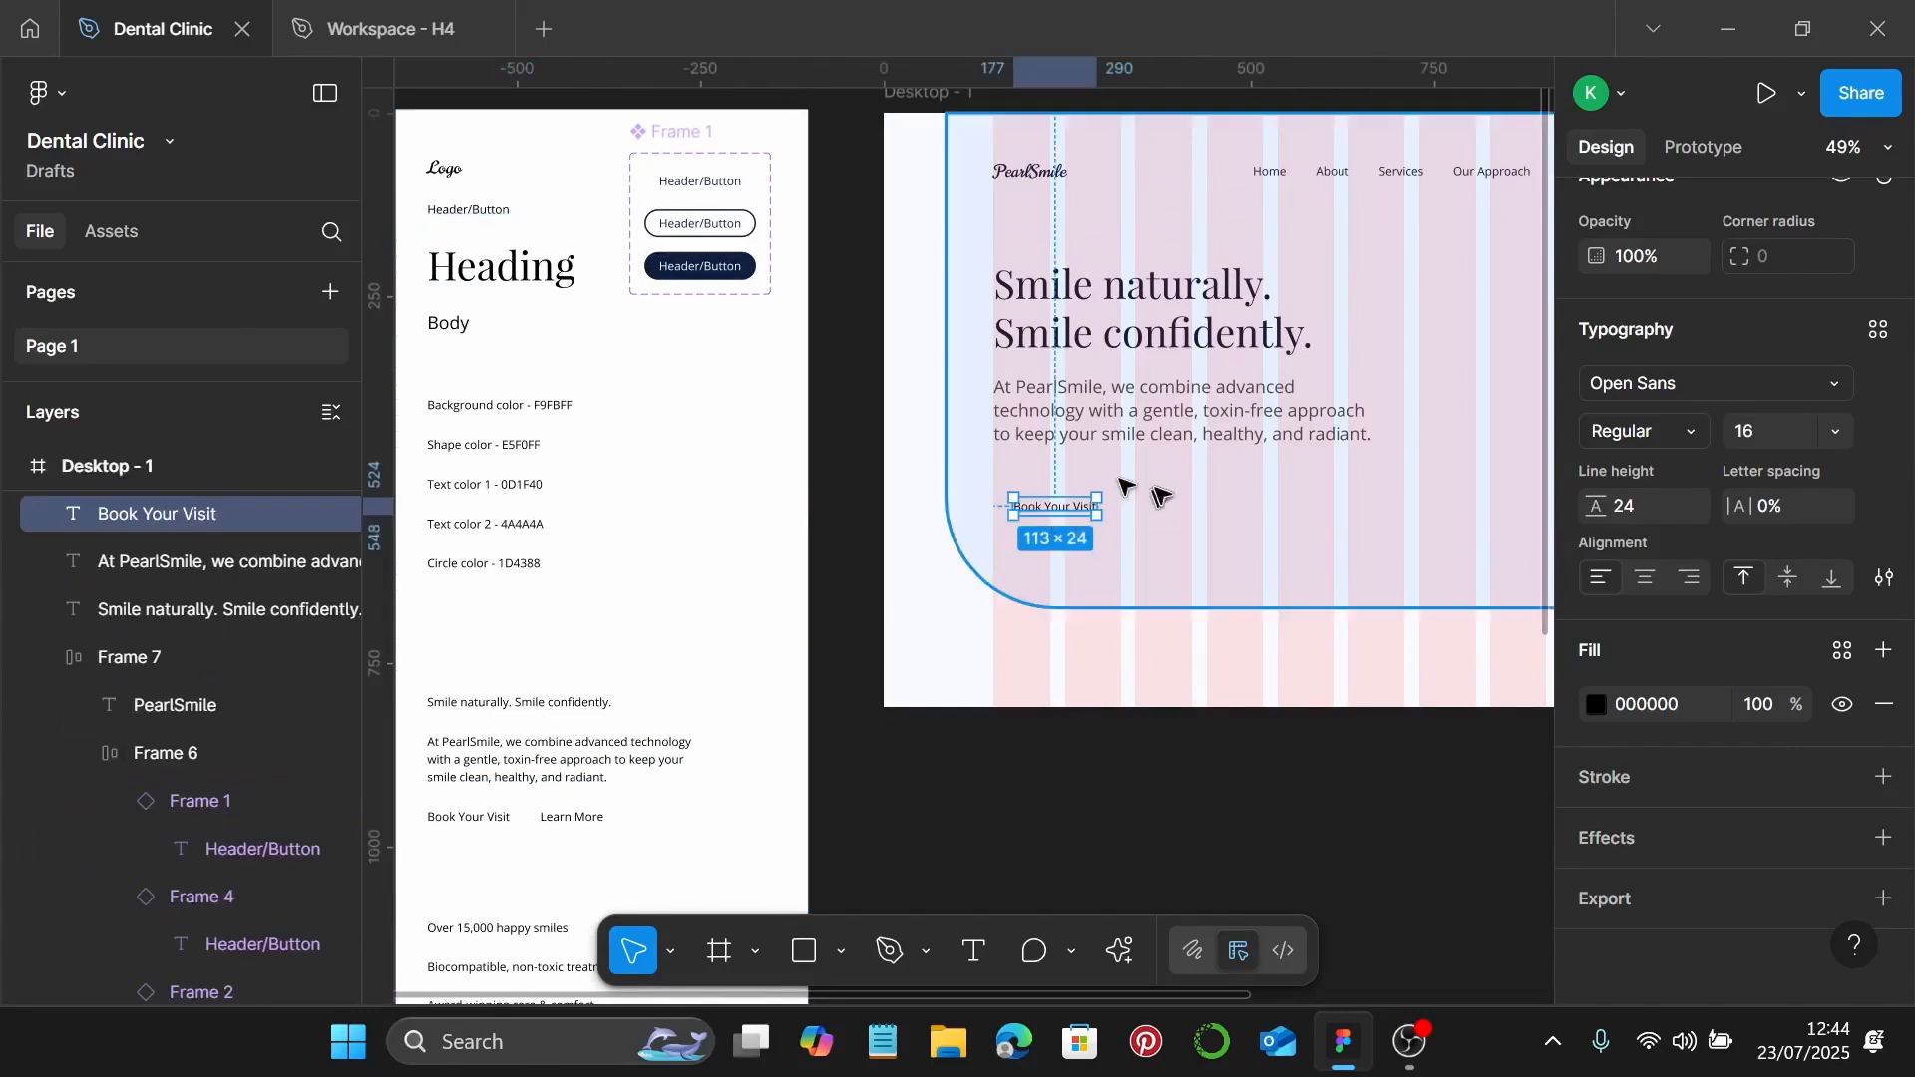
{"action": "scroll", "coordinate": [1148, 499], "scroll_direction": "up", "scroll_amount": 5}
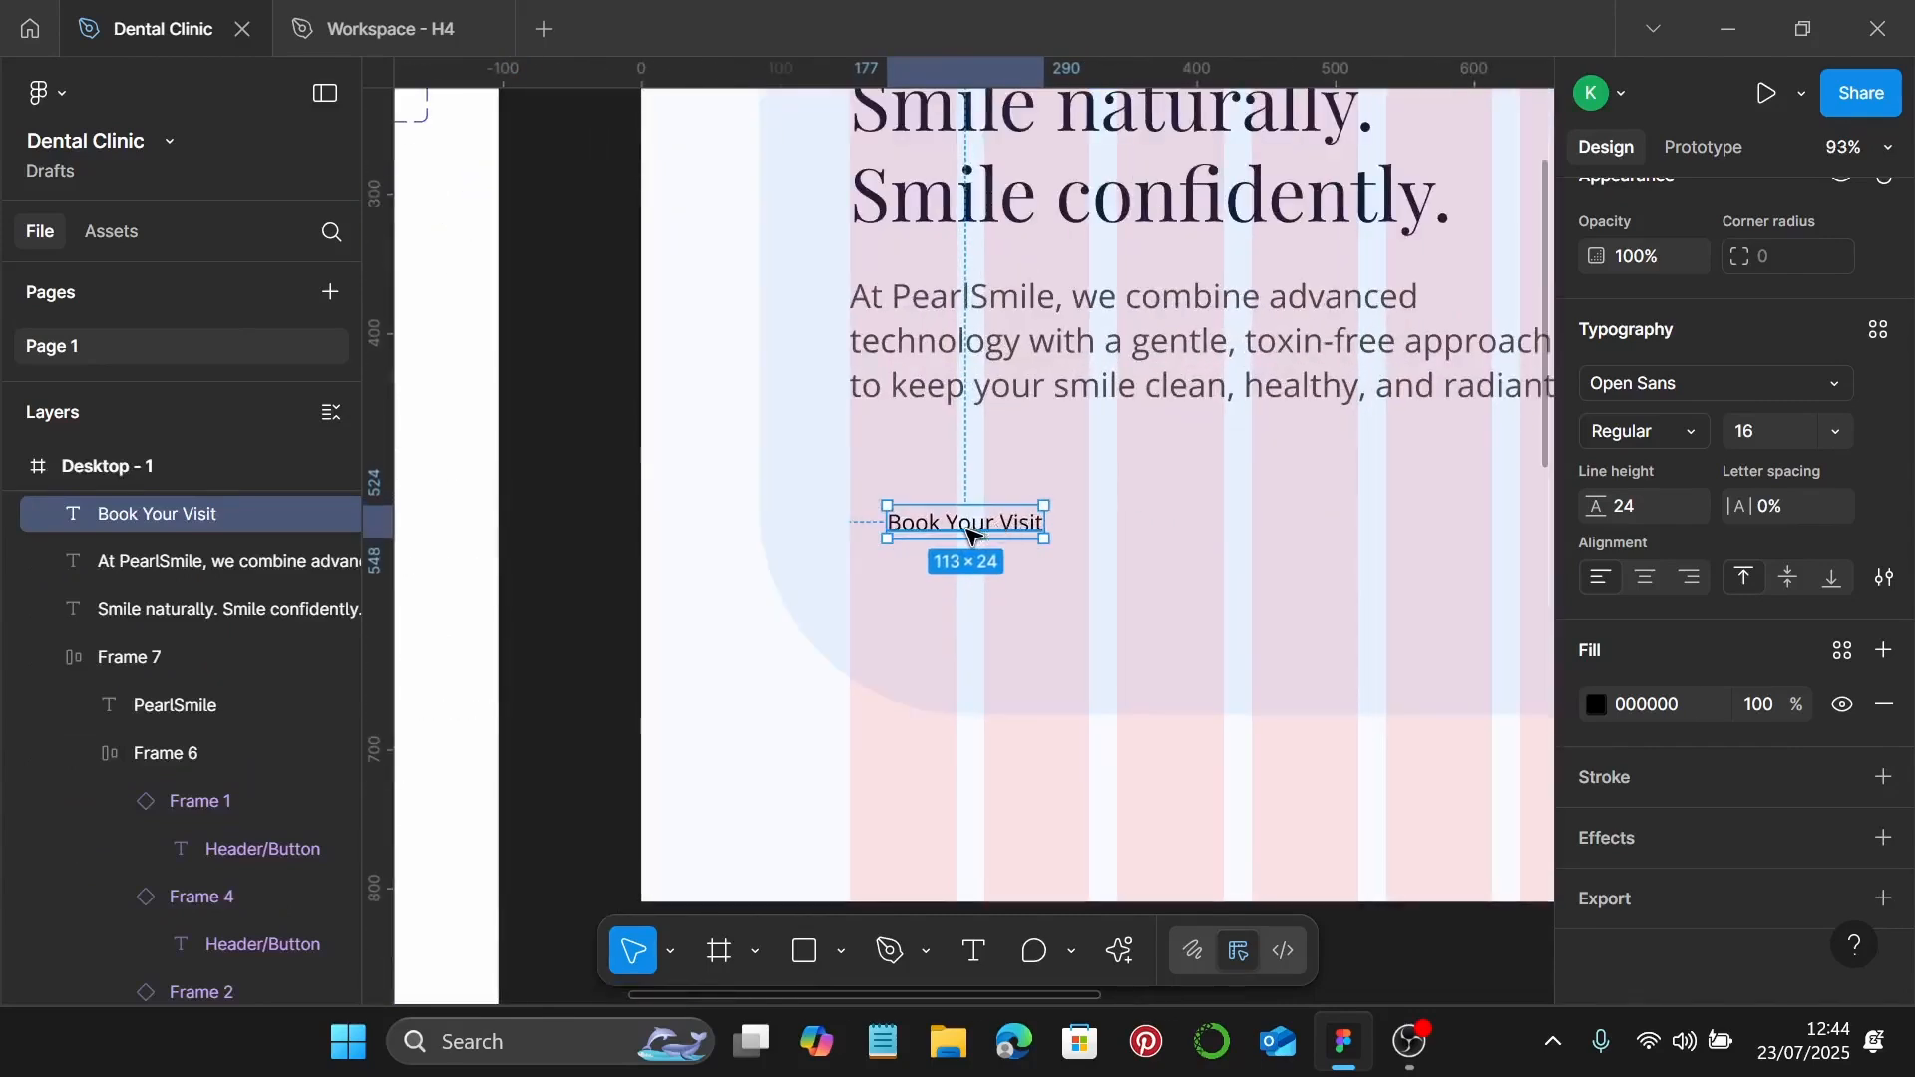
{"action": "key", "text": "shift+a"}
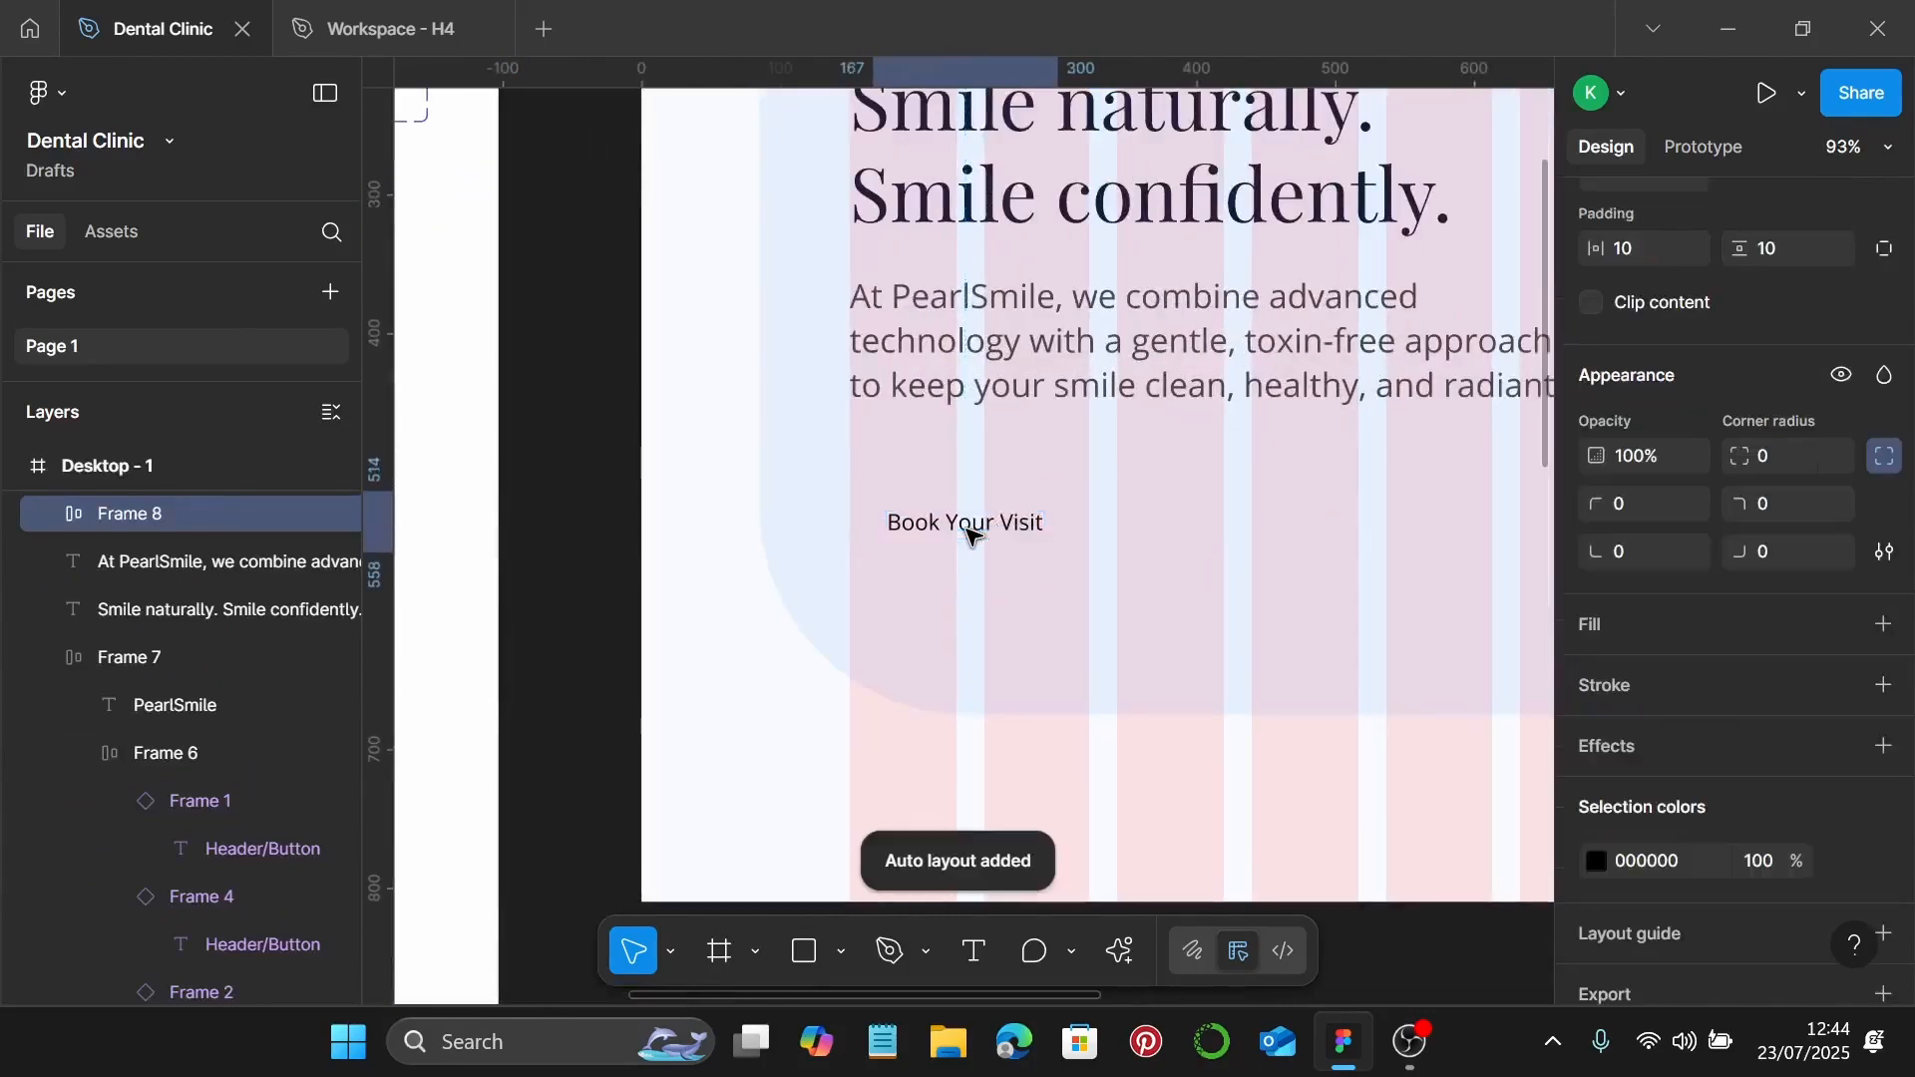
{"action": "mouse_move", "coordinate": [973, 535]}
{"action": "left_mouse_down"}
{"action": "mouse_move", "coordinate": [950, 516]}
{"action": "mouse_move", "coordinate": [990, 522]}
{"action": "left_mouse_up"}
Step: Set the "Book Your Visit" frame's padding to 20 horizontal and 7 vertical, with a corner radius of 20
{"action": "scroll", "coordinate": [1761, 646], "scroll_direction": "down", "scroll_amount": 1}
{"action": "scroll", "coordinate": [1708, 648], "scroll_direction": "up", "scroll_amount": 3}
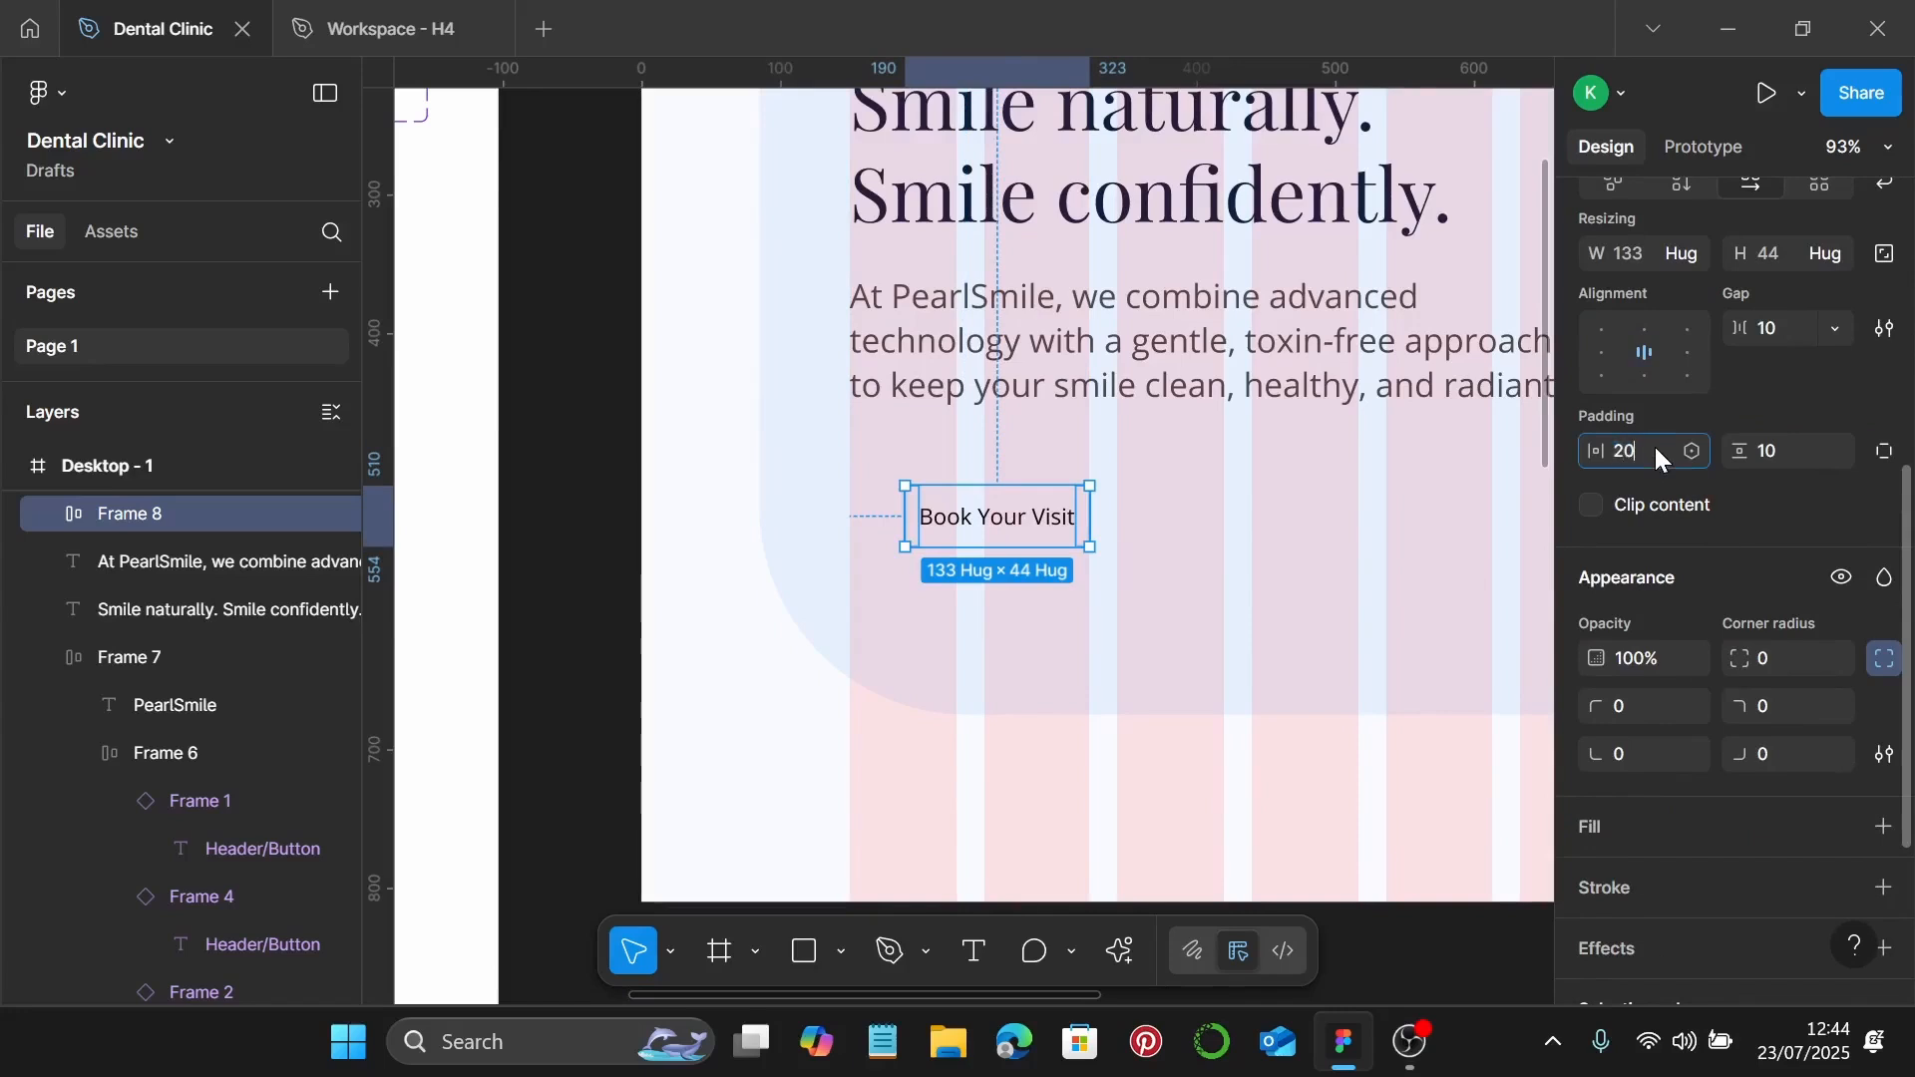
{"action": "key", "text": "Return"}
{"action": "left_click", "coordinate": [1806, 457]}
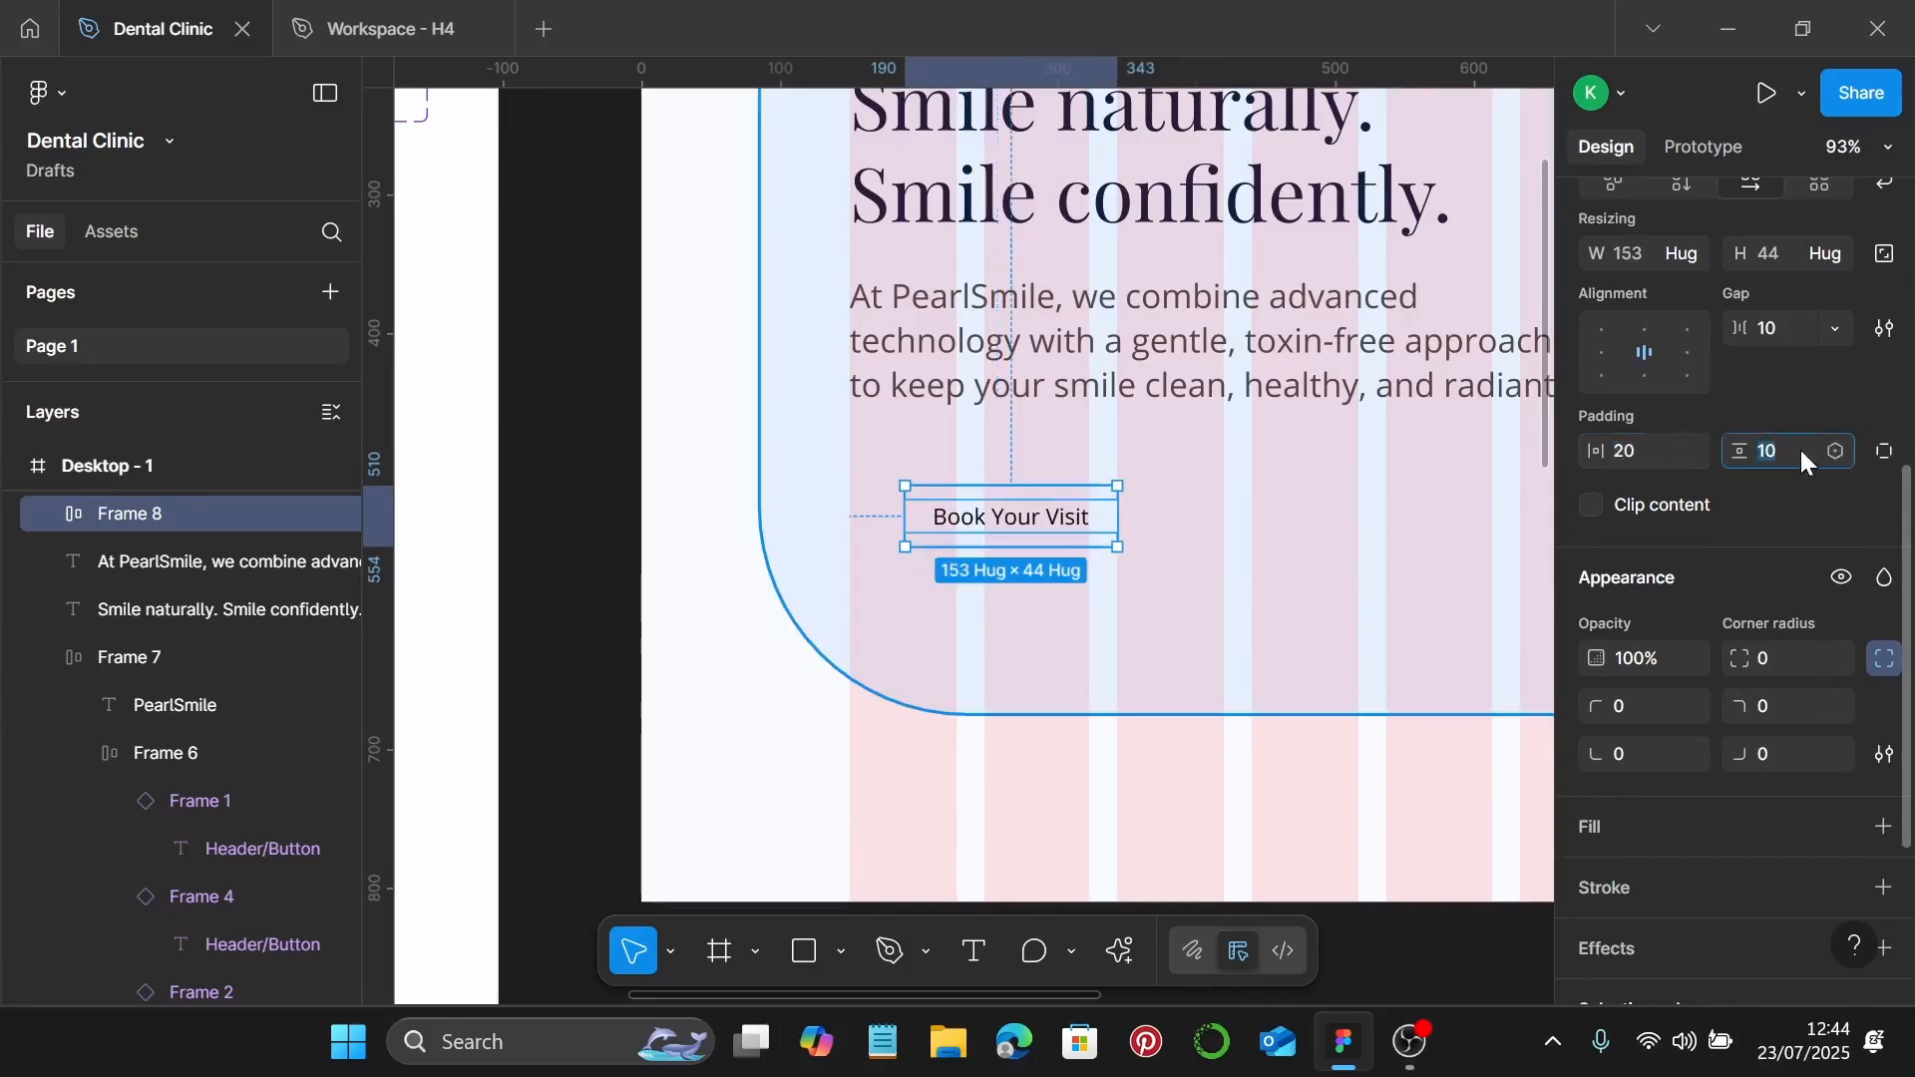
{"action": "type", "text": "7"}
{"action": "key", "text": "Return"}
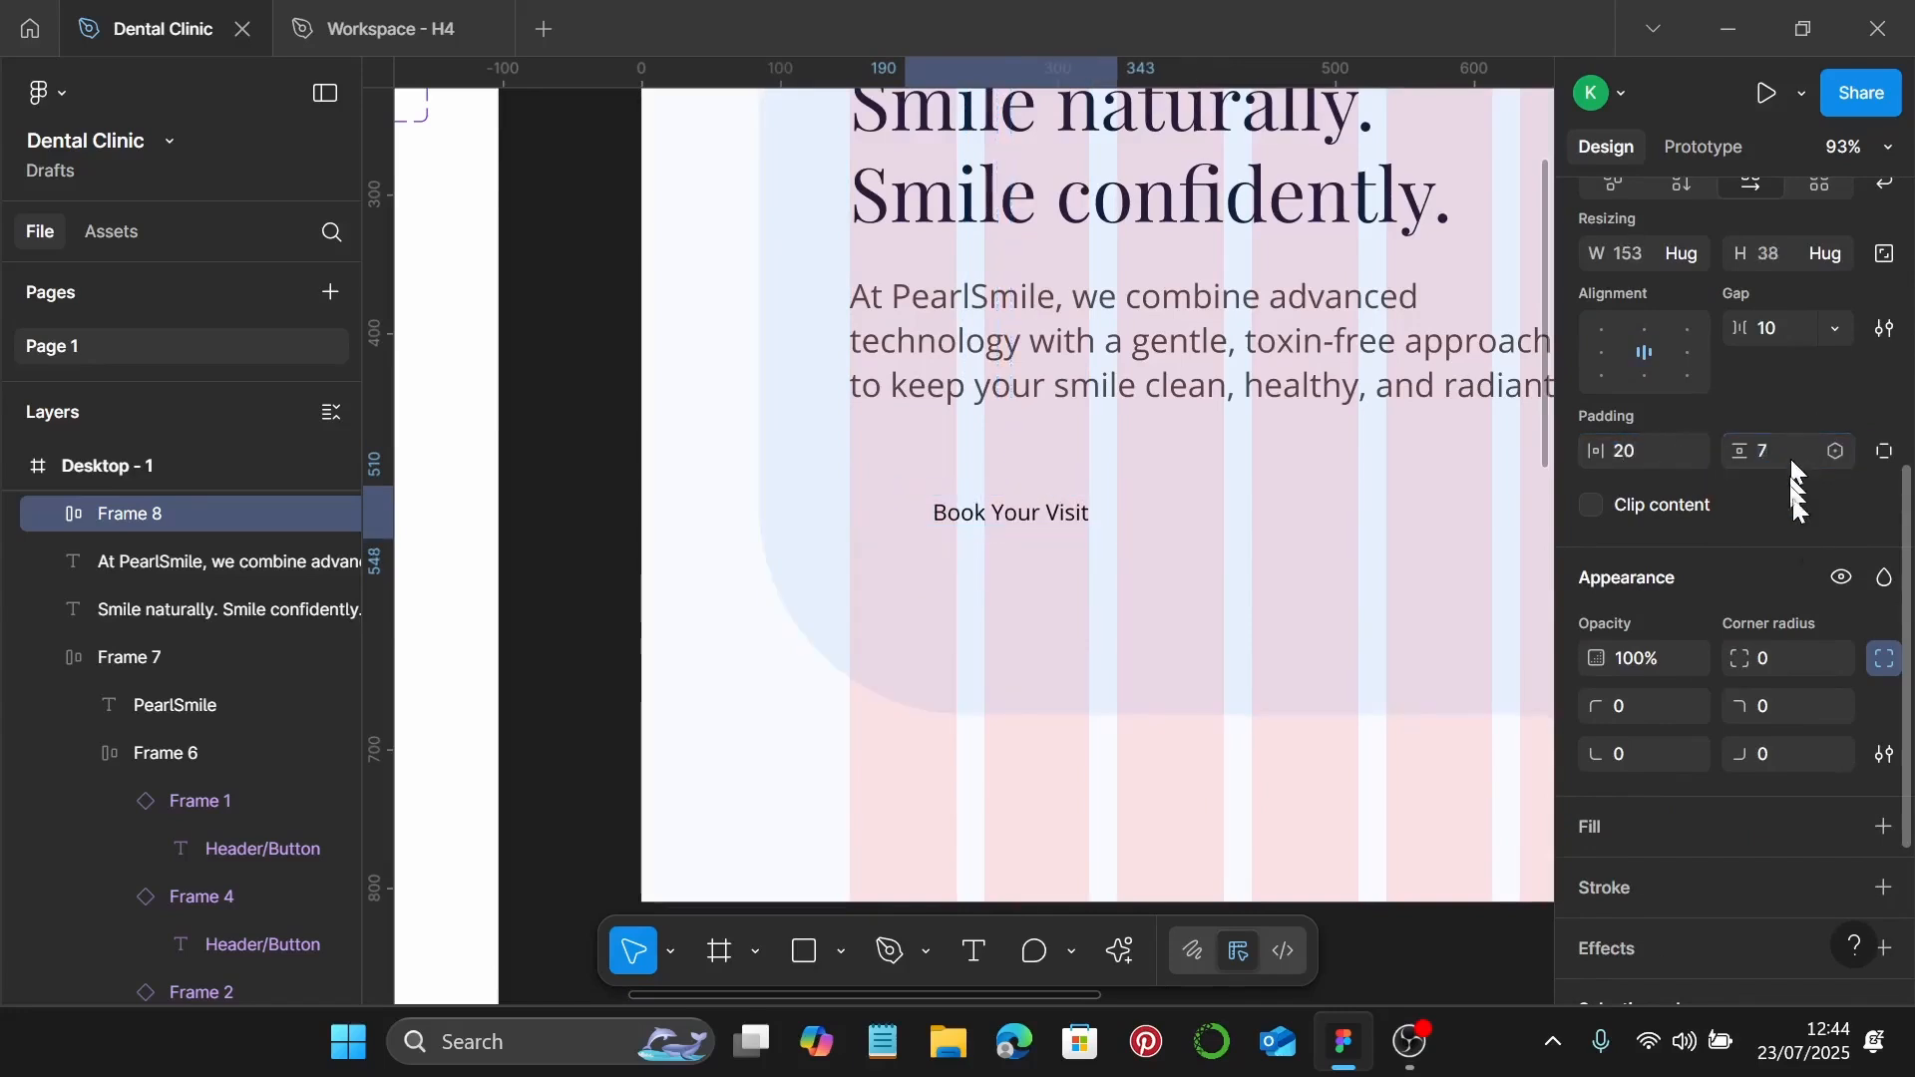
{"action": "left_click", "coordinate": [1794, 663]}
{"action": "type", "text": "20"}
{"action": "key", "text": "Return"}
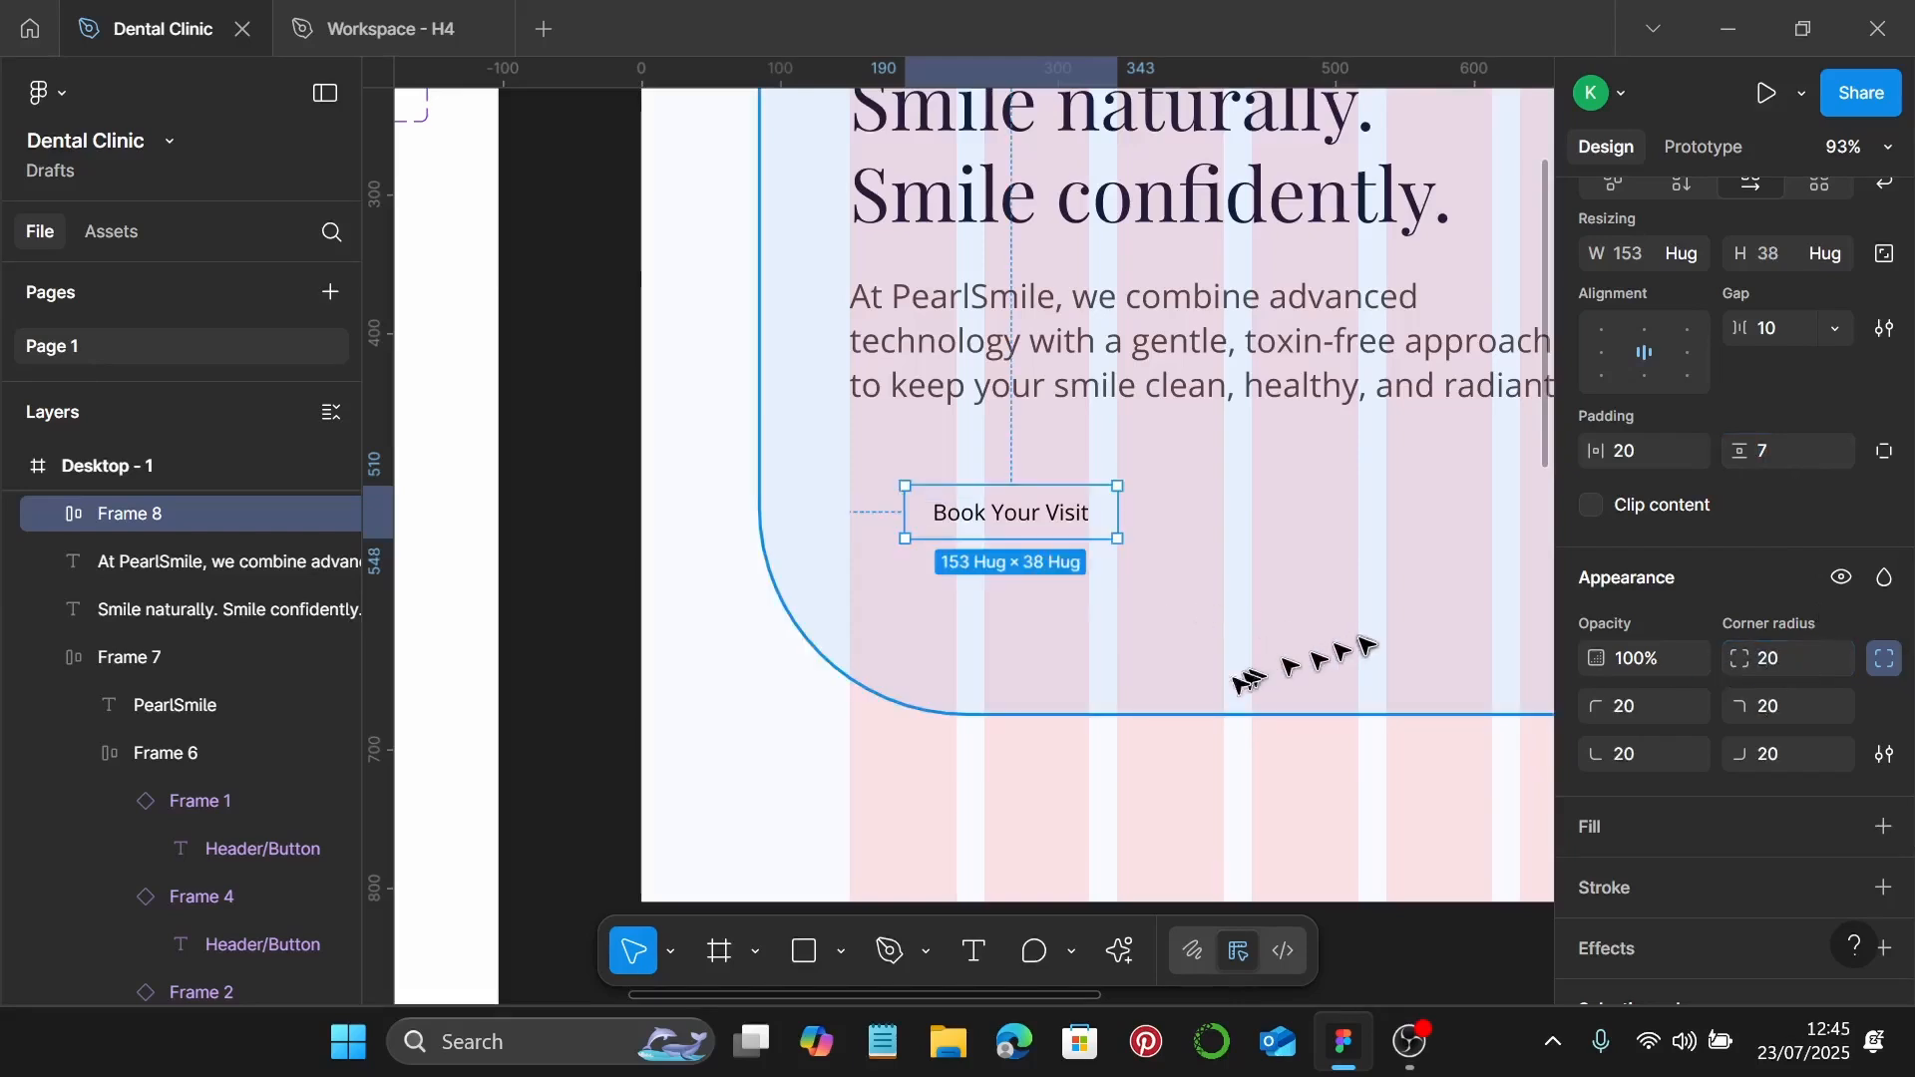
Step: Copy the Text color 1 code 0D1F40 from the style guide
{"action": "scroll", "coordinate": [1127, 663], "scroll_direction": "up", "scroll_amount": 2}
{"action": "scroll", "coordinate": [1112, 634], "scroll_direction": "left", "scroll_amount": 5}
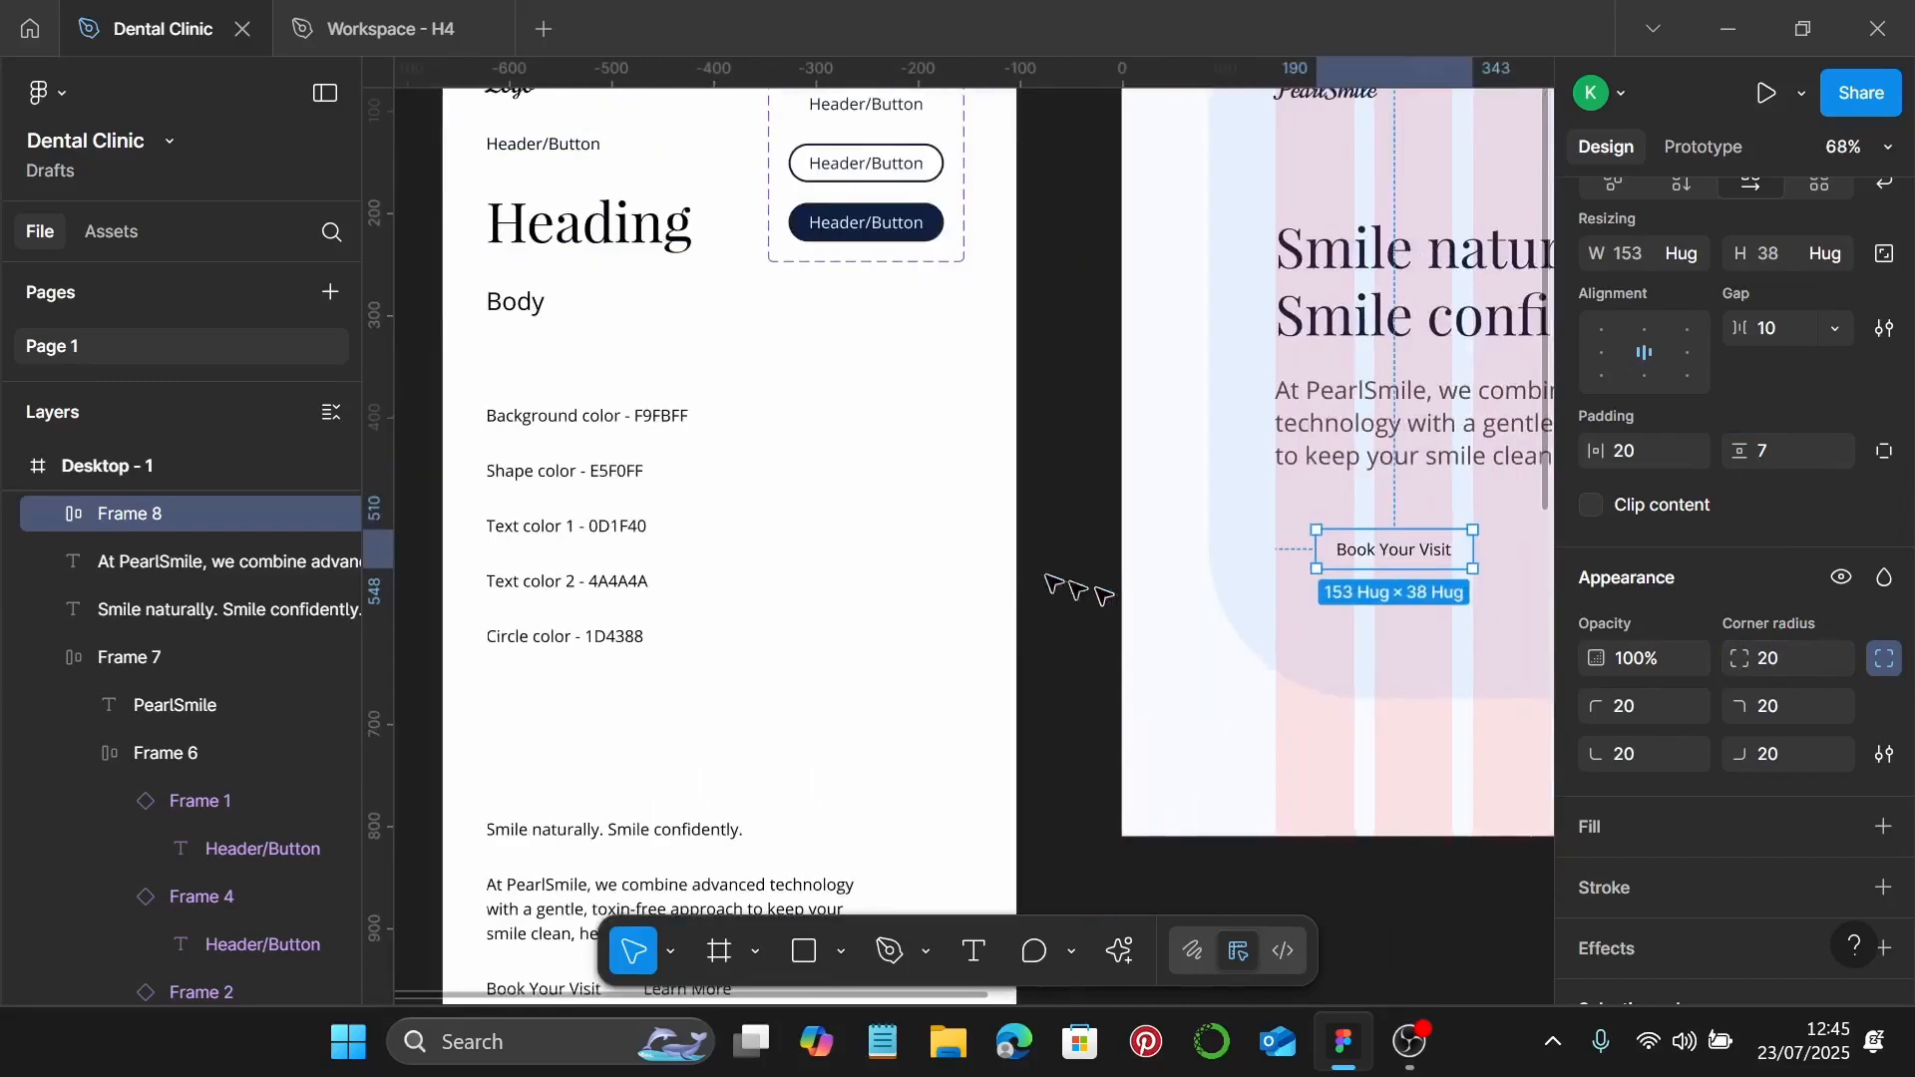
{"action": "scroll", "coordinate": [618, 525], "scroll_direction": "down", "scroll_amount": 1}
{"action": "scroll", "coordinate": [546, 501], "scroll_direction": "left", "scroll_amount": 2}
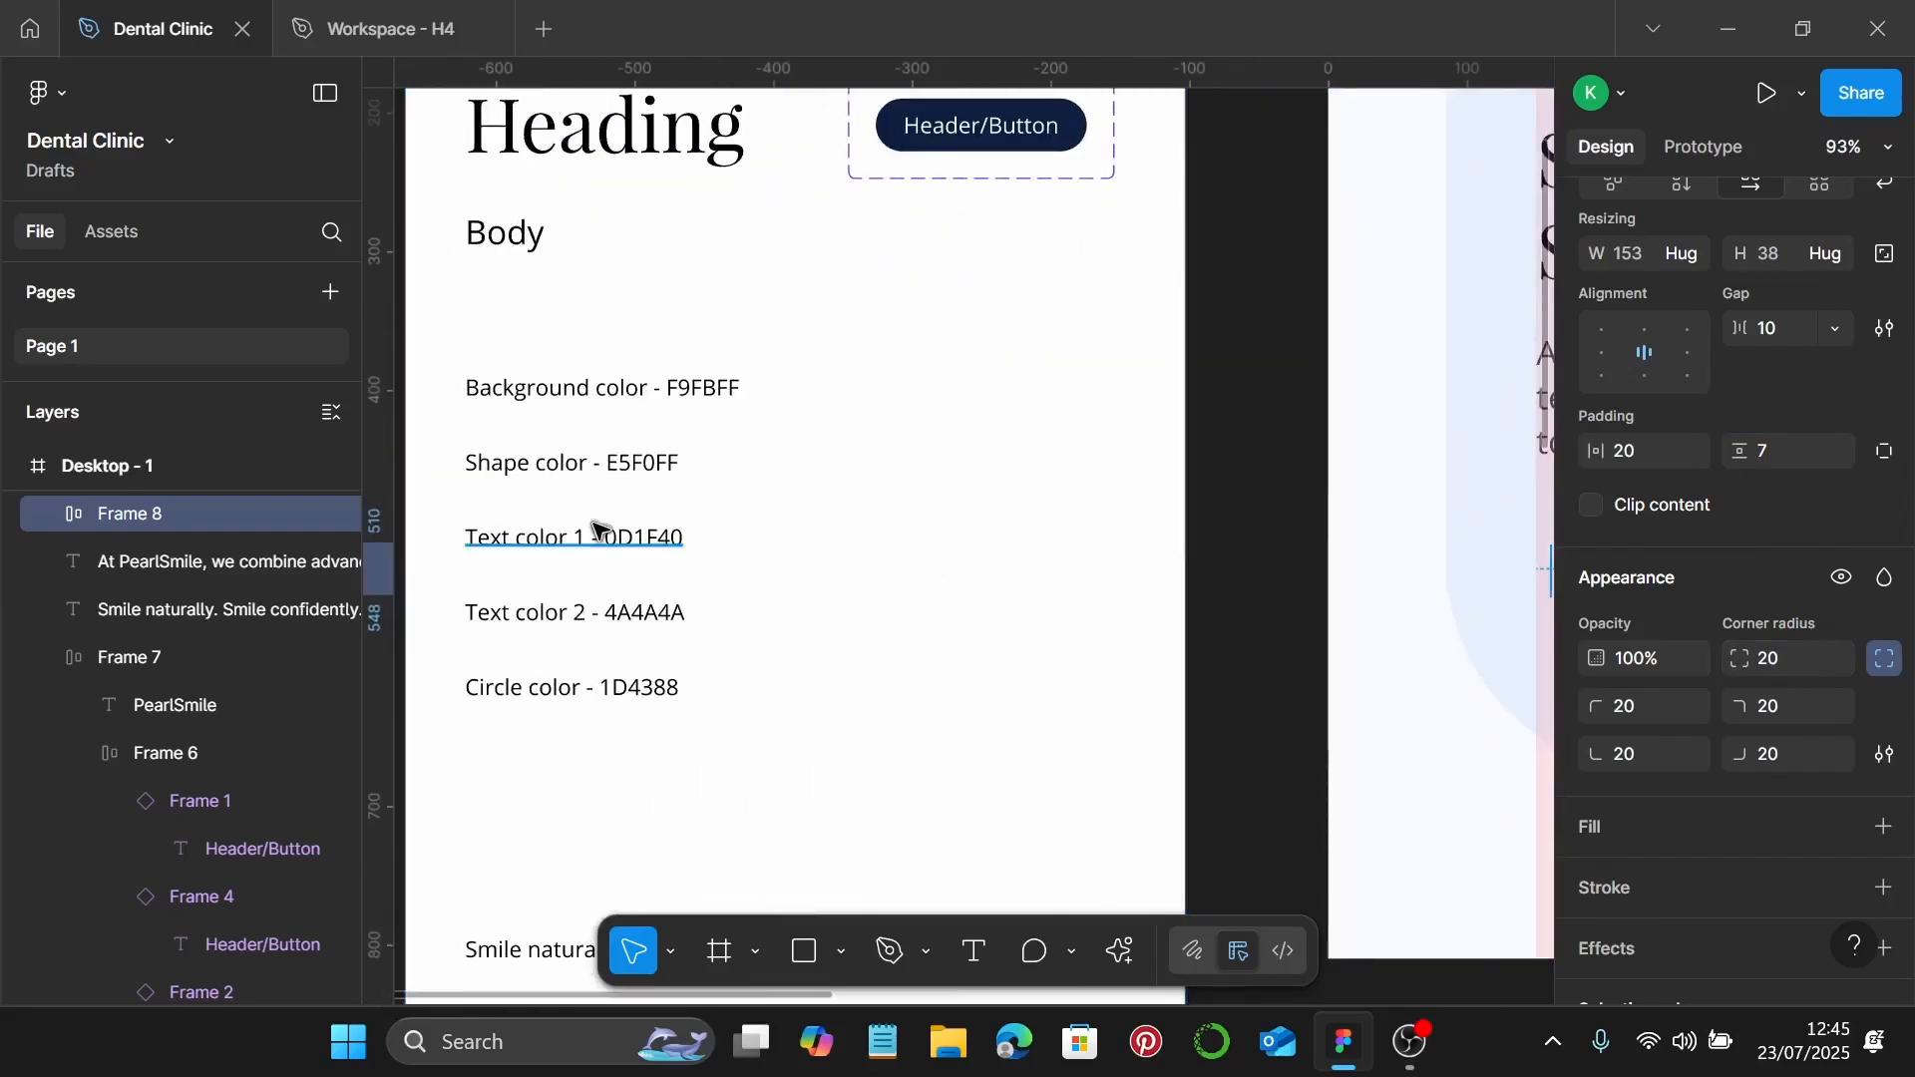
{"action": "scroll", "coordinate": [591, 522], "scroll_direction": "up", "scroll_amount": 2}
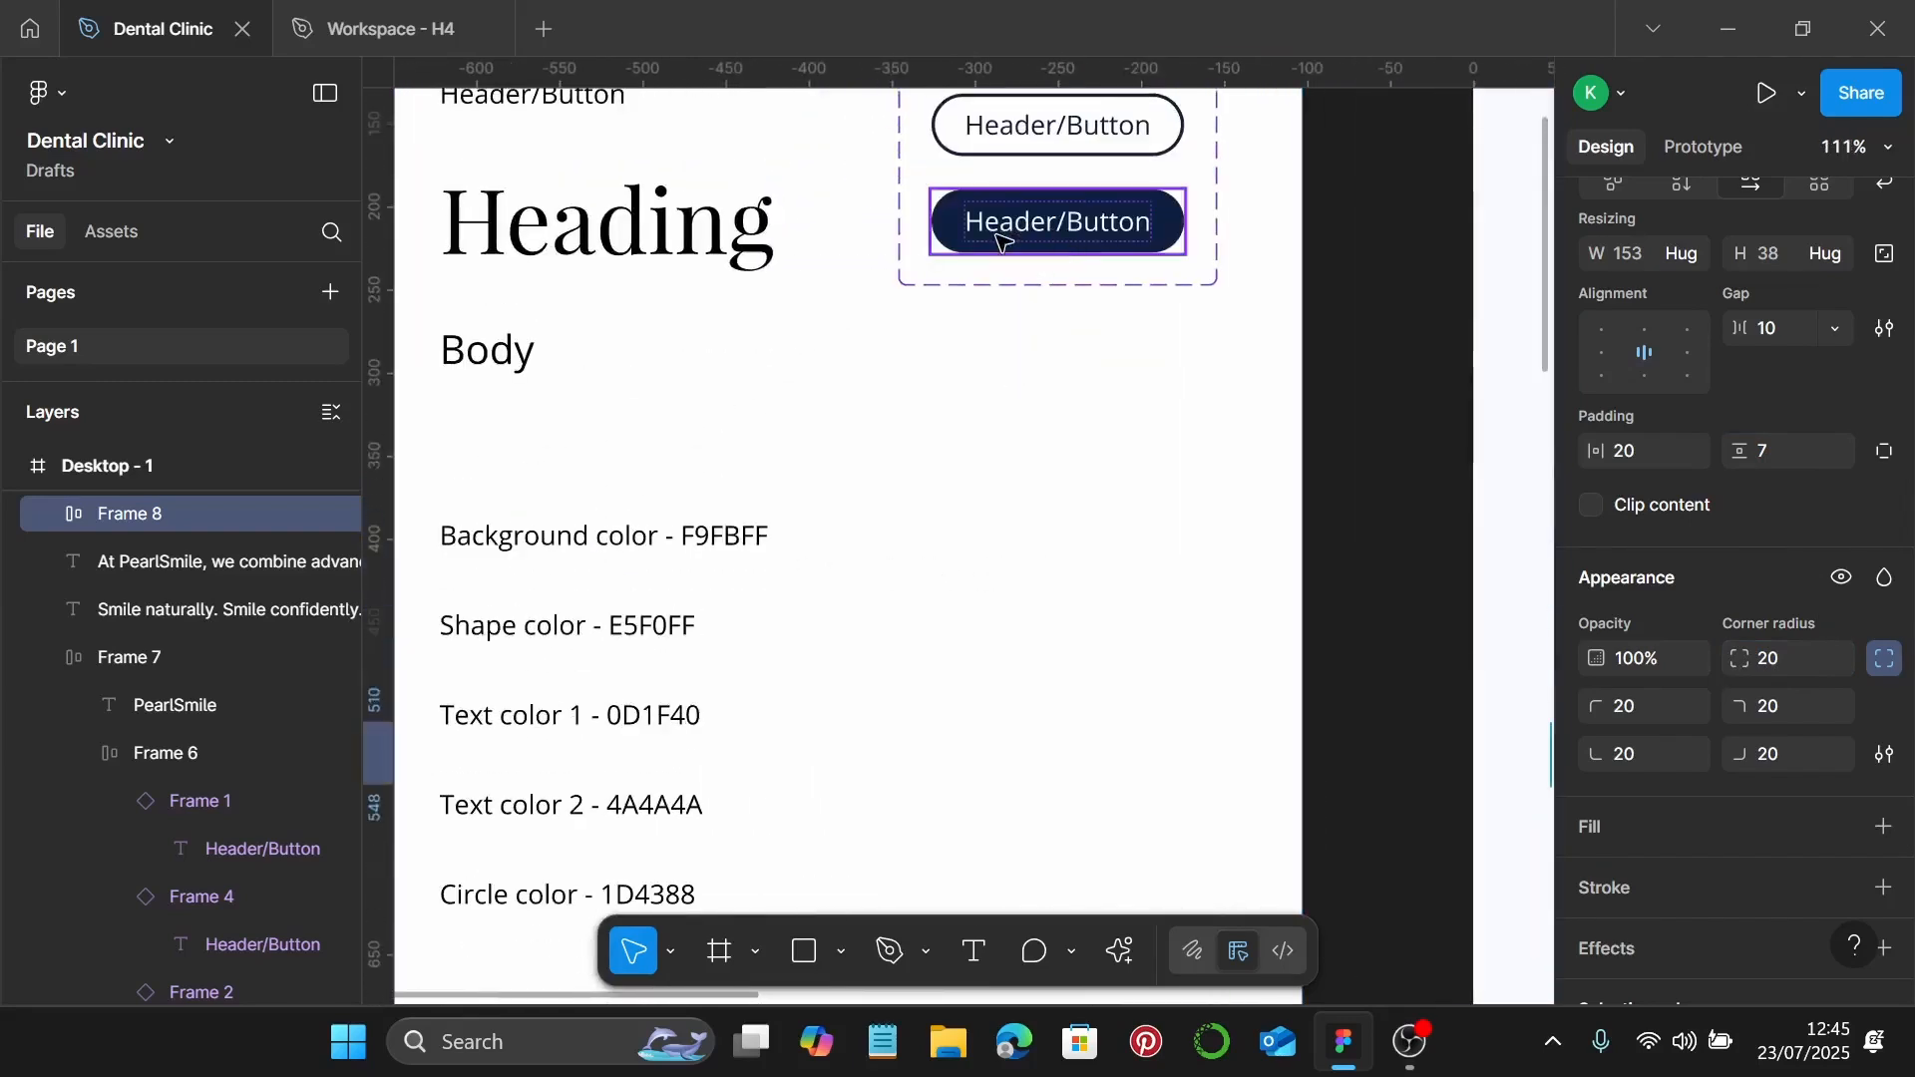
{"action": "scroll", "coordinate": [662, 619], "scroll_direction": "down", "scroll_amount": 1}
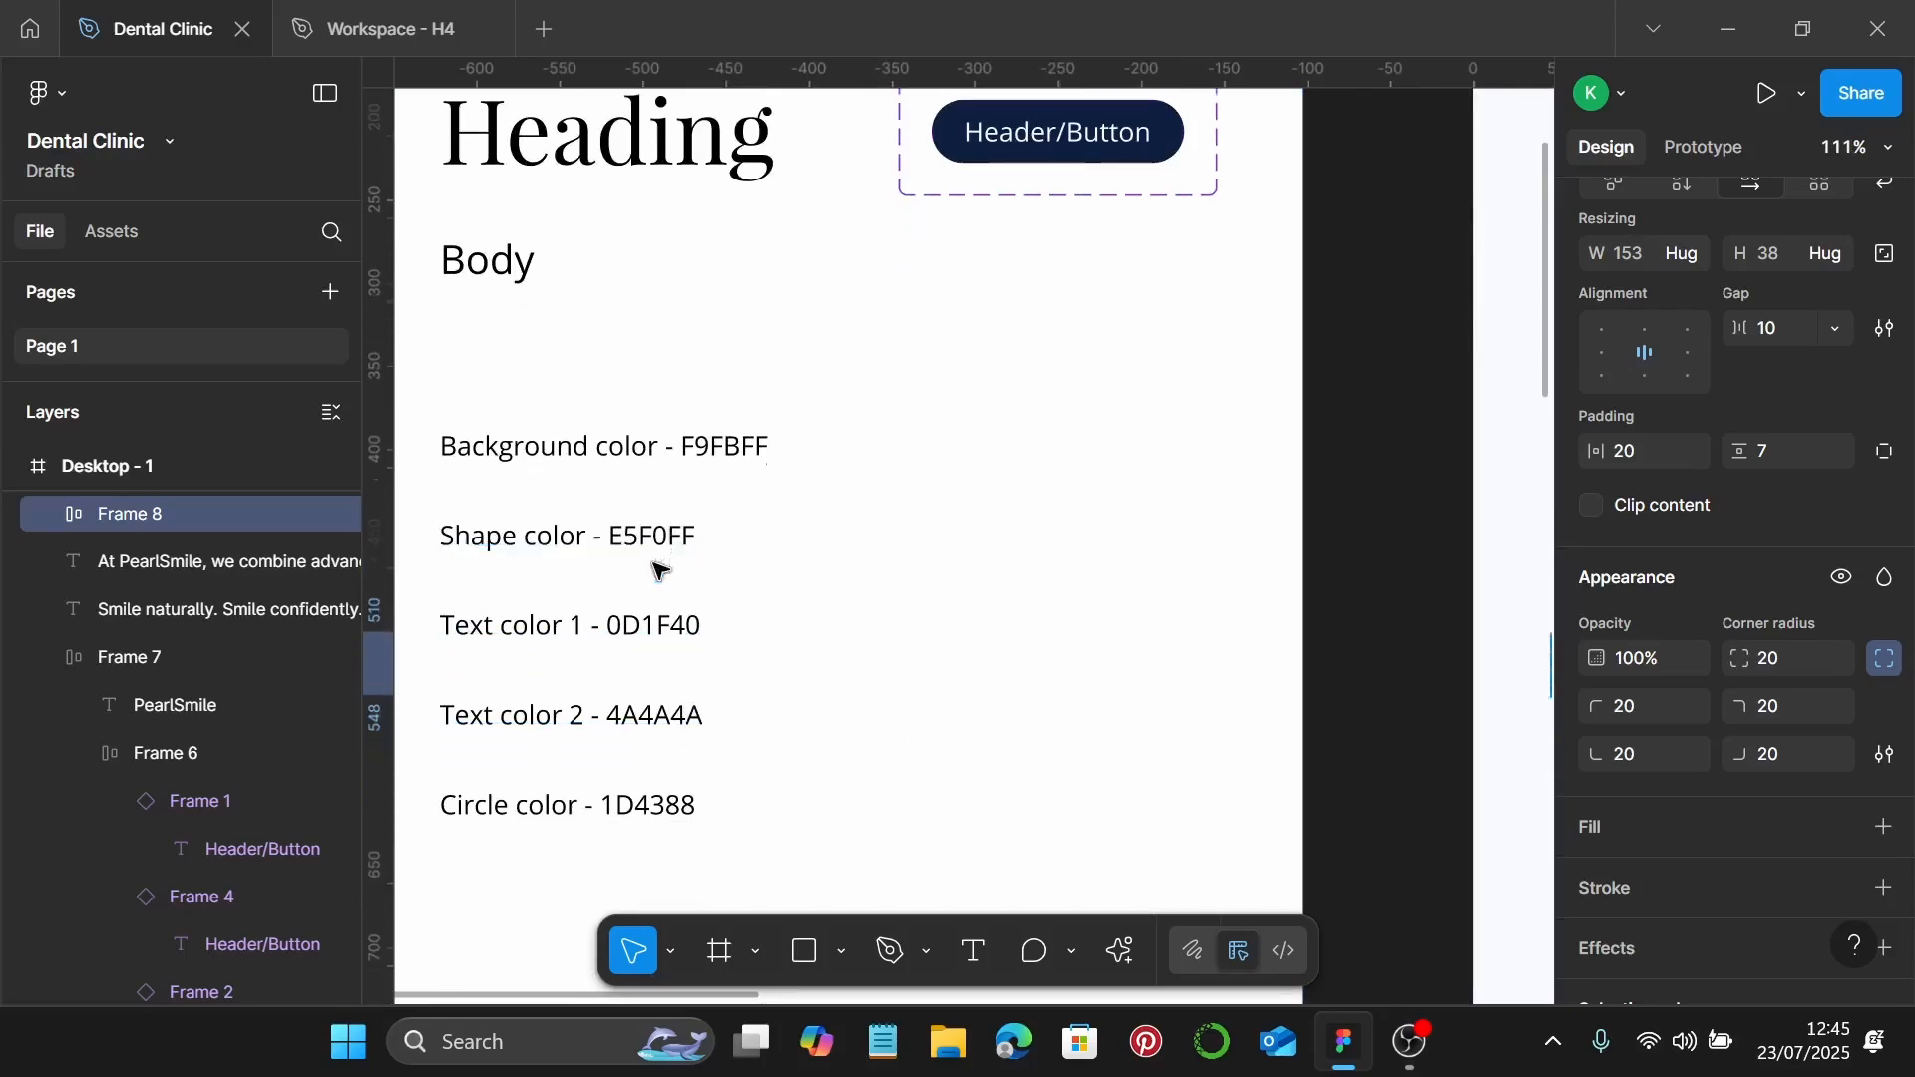
{"action": "double_click", "coordinate": [619, 629]}
{"action": "left_click_drag", "start_coordinate": [617, 631], "coordinate": [671, 627]}
{"action": "left_click", "coordinate": [622, 627]}
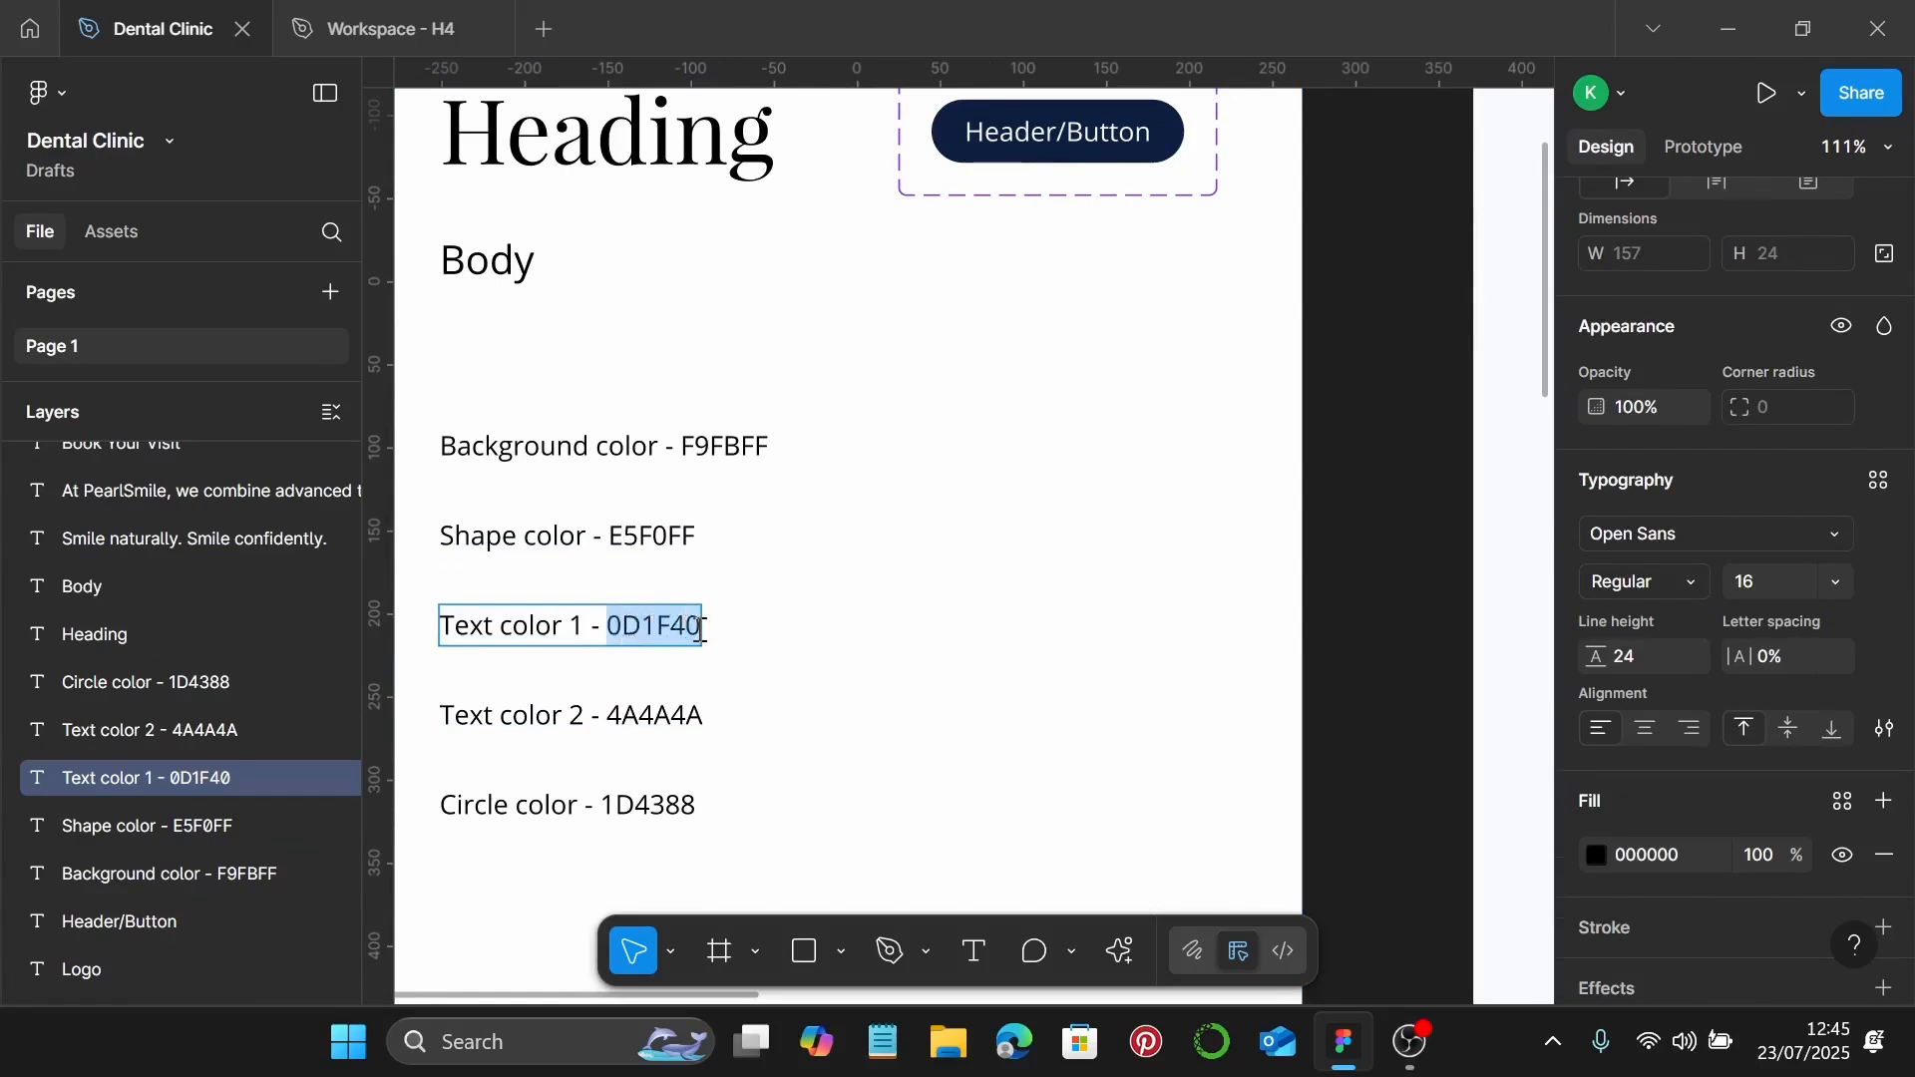
Step: Add a fill to the "Book Your Visit" button frame and set it to 0D1F40
{"action": "scroll", "coordinate": [699, 628], "scroll_direction": "down", "scroll_amount": 5}
{"action": "scroll", "coordinate": [880, 675], "scroll_direction": "right", "scroll_amount": 3}
{"action": "scroll", "coordinate": [888, 679], "scroll_direction": "up", "scroll_amount": 5}
{"action": "left_click", "coordinate": [919, 592]}
{"action": "scroll", "coordinate": [1823, 726], "scroll_direction": "down", "scroll_amount": 3}
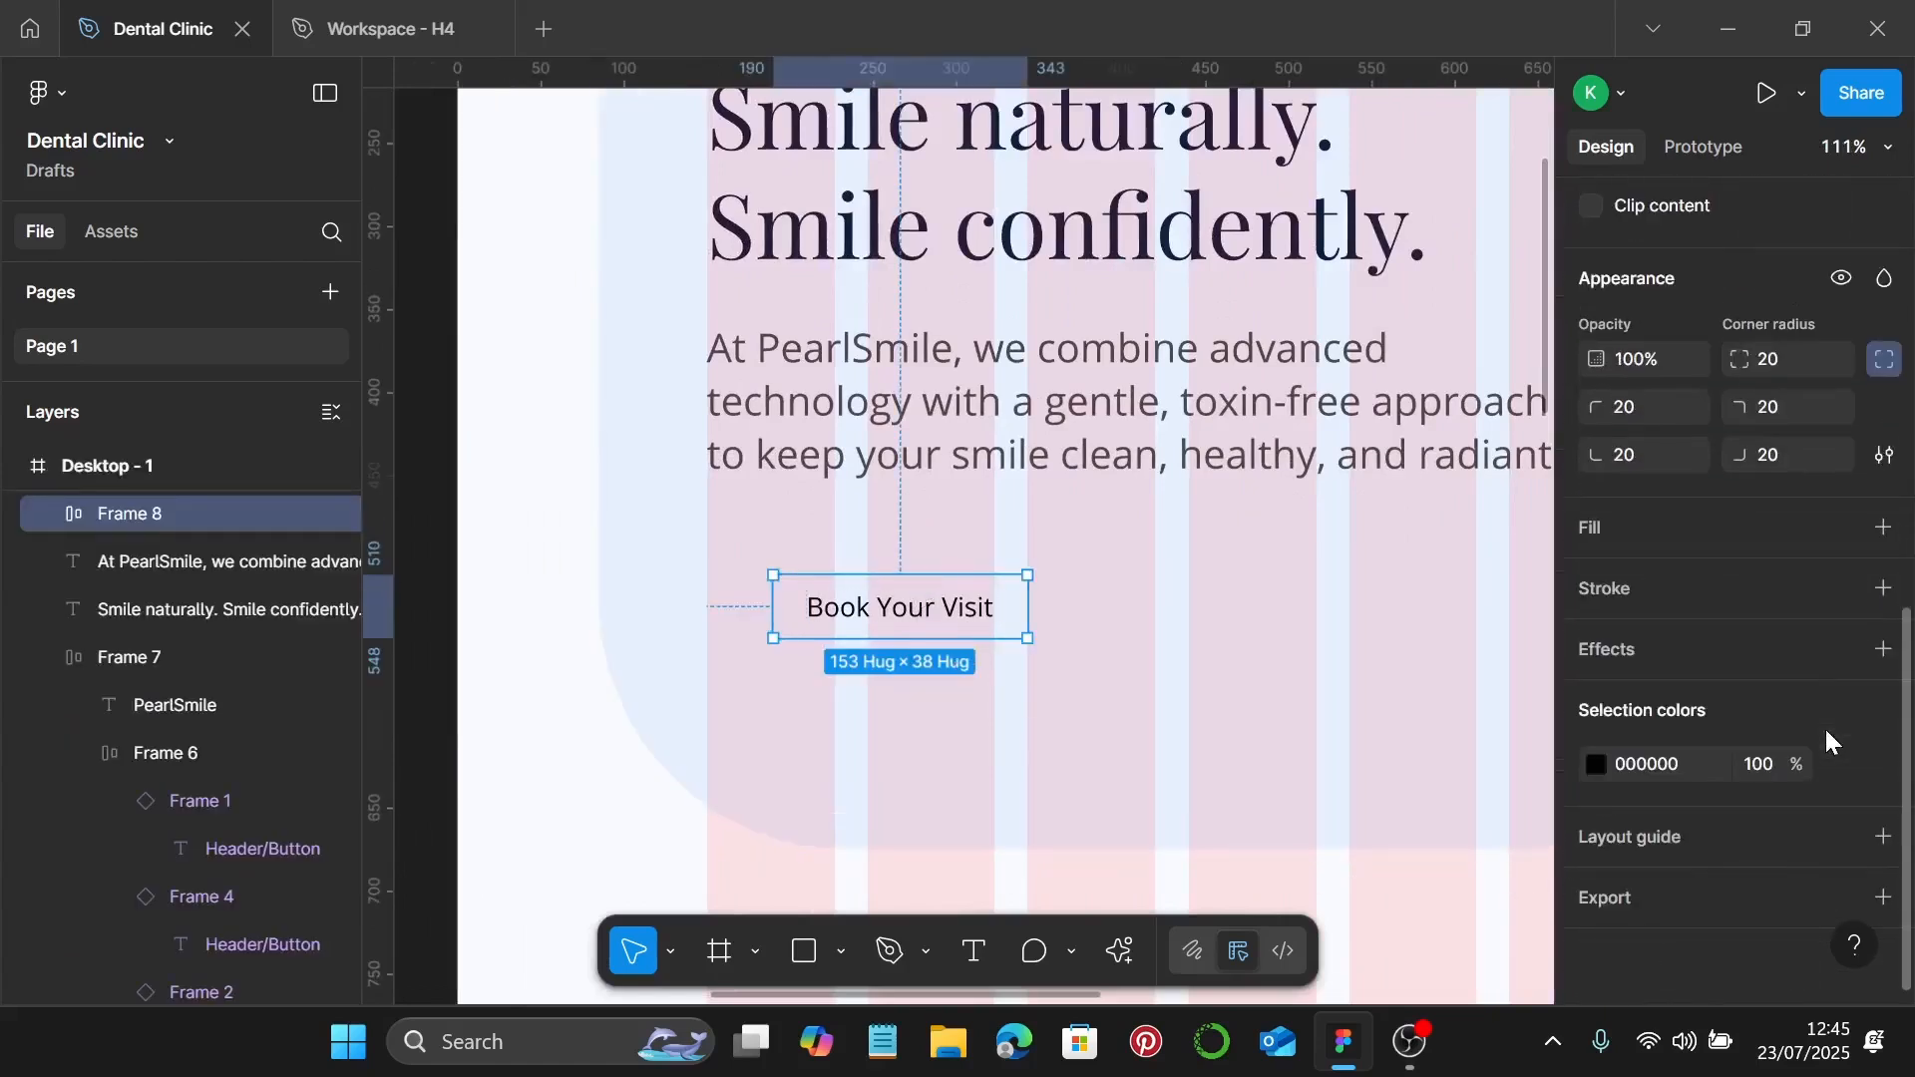
{"action": "left_click", "coordinate": [1883, 528]}
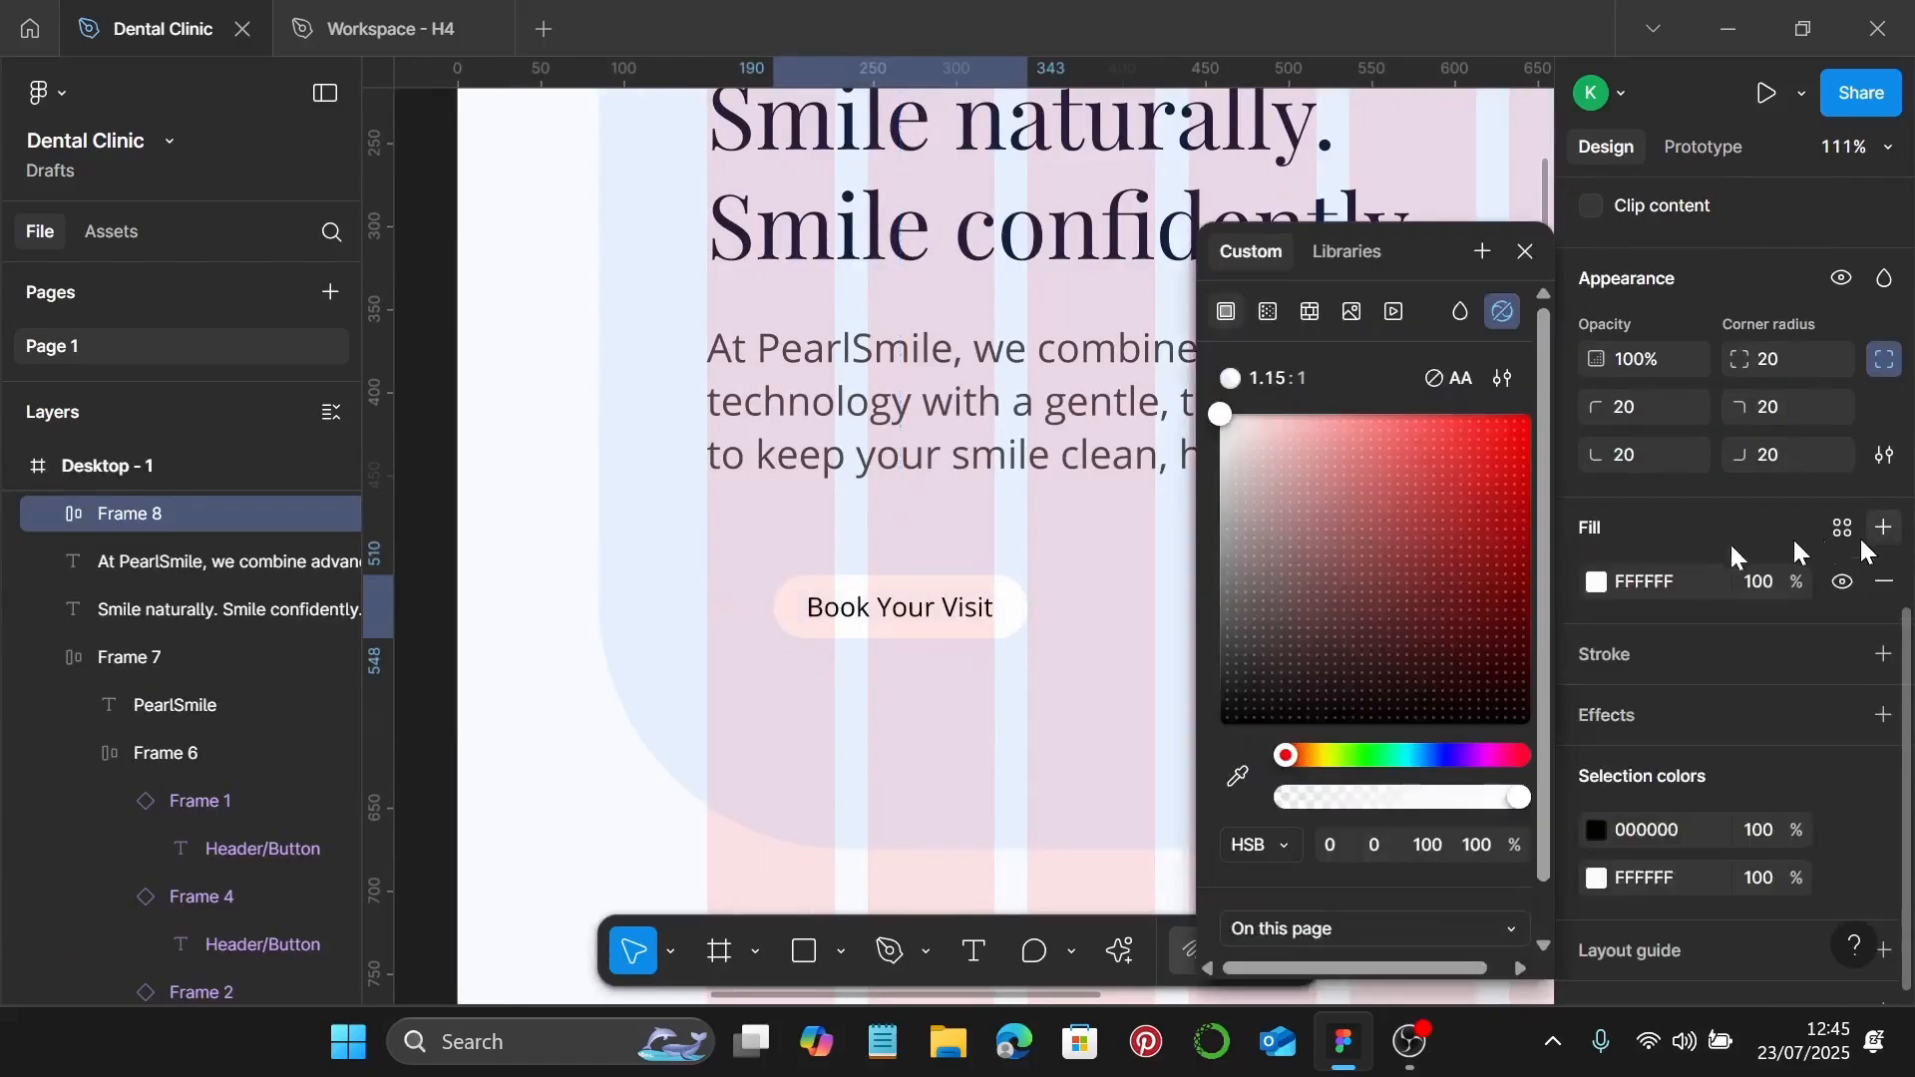
{"action": "left_click", "coordinate": [1636, 586]}
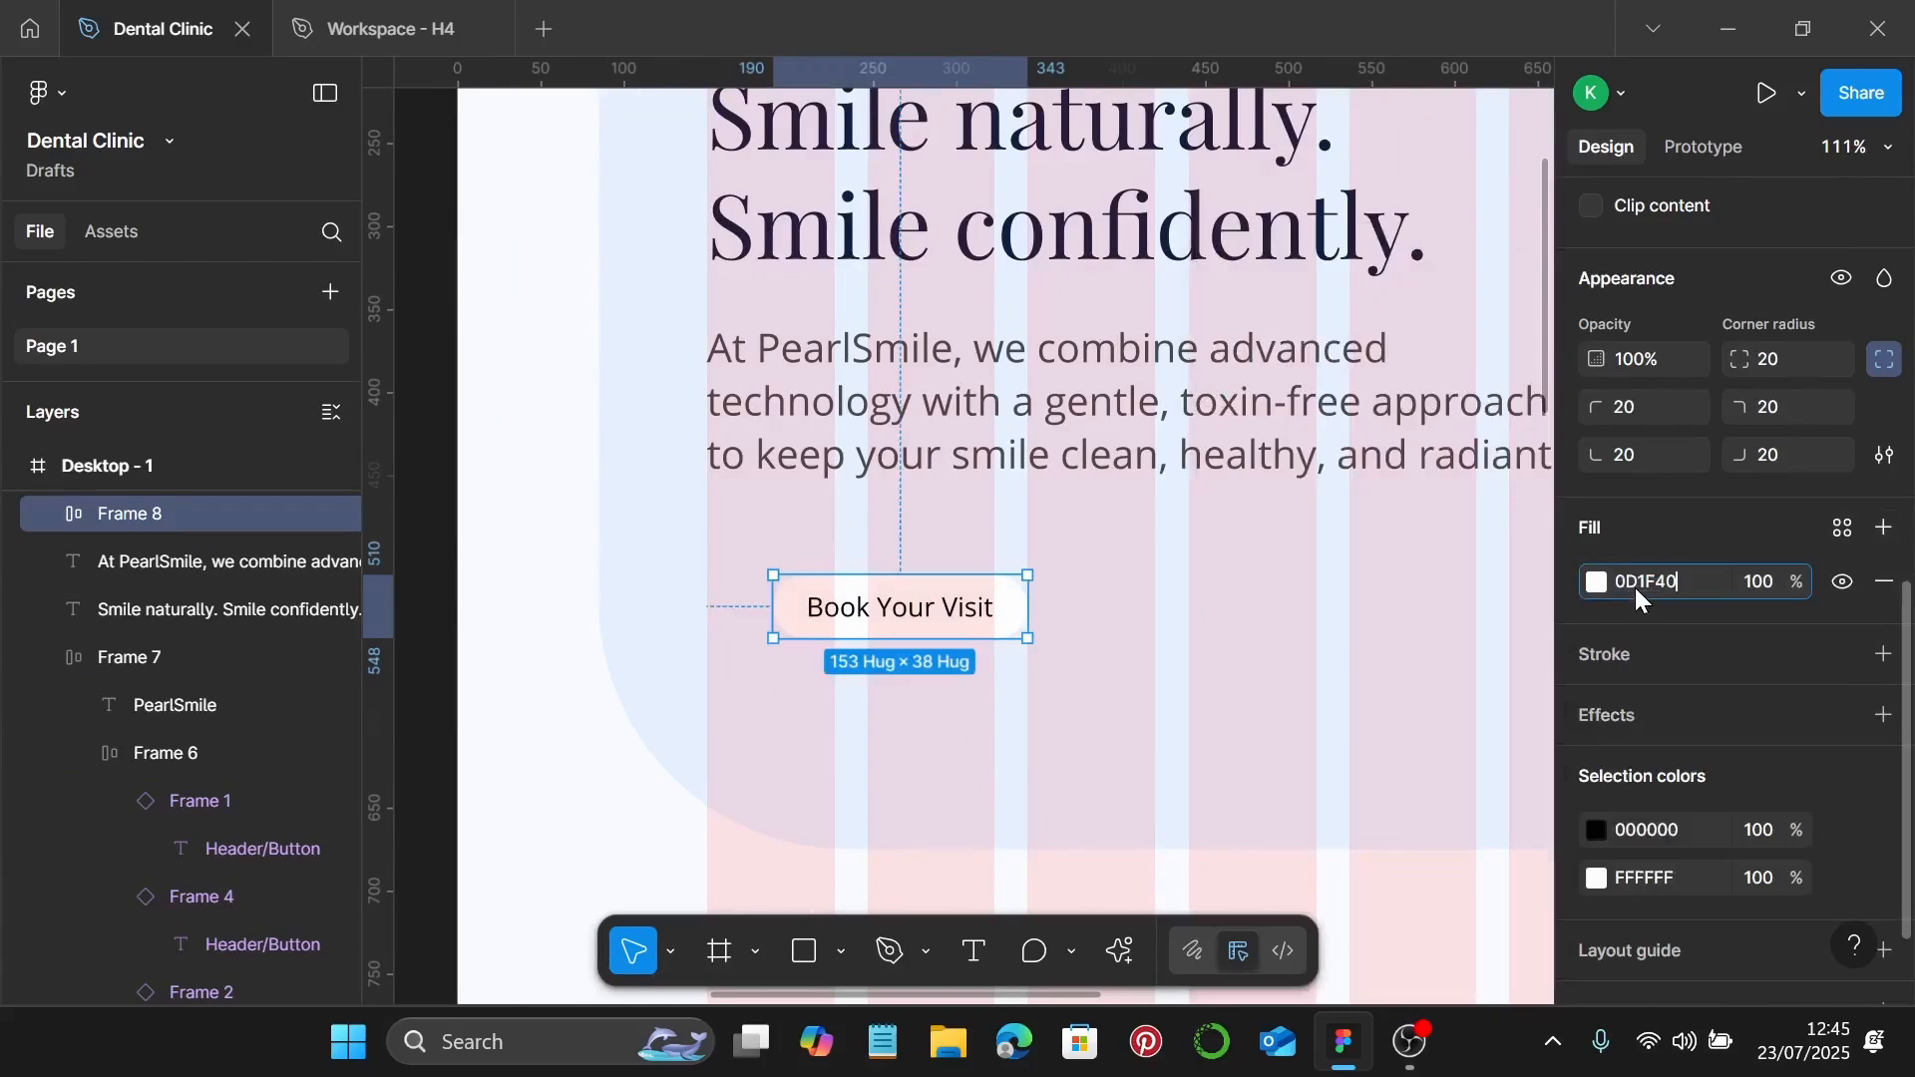
{"action": "key", "text": "Return"}
Step: Copy the Background color code F9FBFF from the style guide
{"action": "scroll", "coordinate": [1099, 714], "scroll_direction": "down", "scroll_amount": 5}
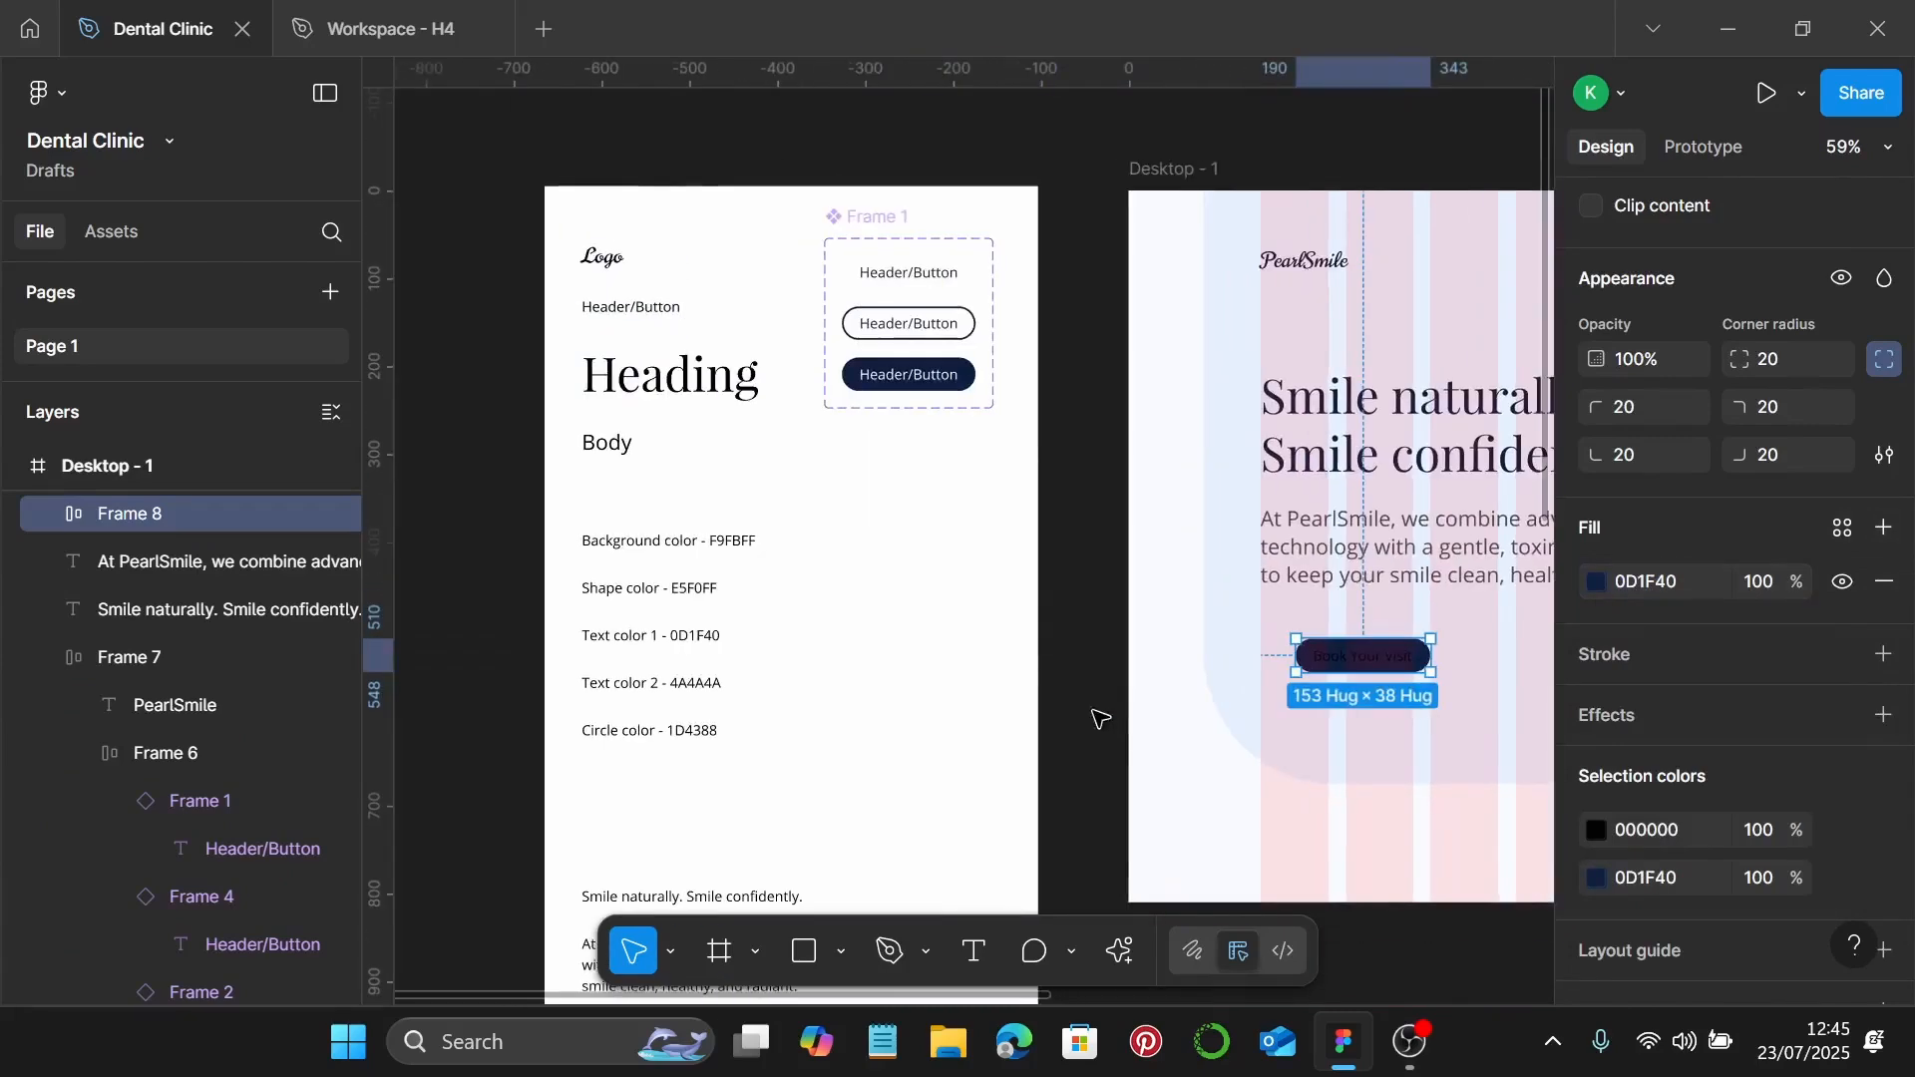
{"action": "scroll", "coordinate": [649, 479], "scroll_direction": "up", "scroll_amount": 5}
{"action": "left_click", "coordinate": [803, 598]}
{"action": "double_click", "coordinate": [788, 589]}
{"action": "left_click_drag", "start_coordinate": [788, 589], "coordinate": [911, 597]}
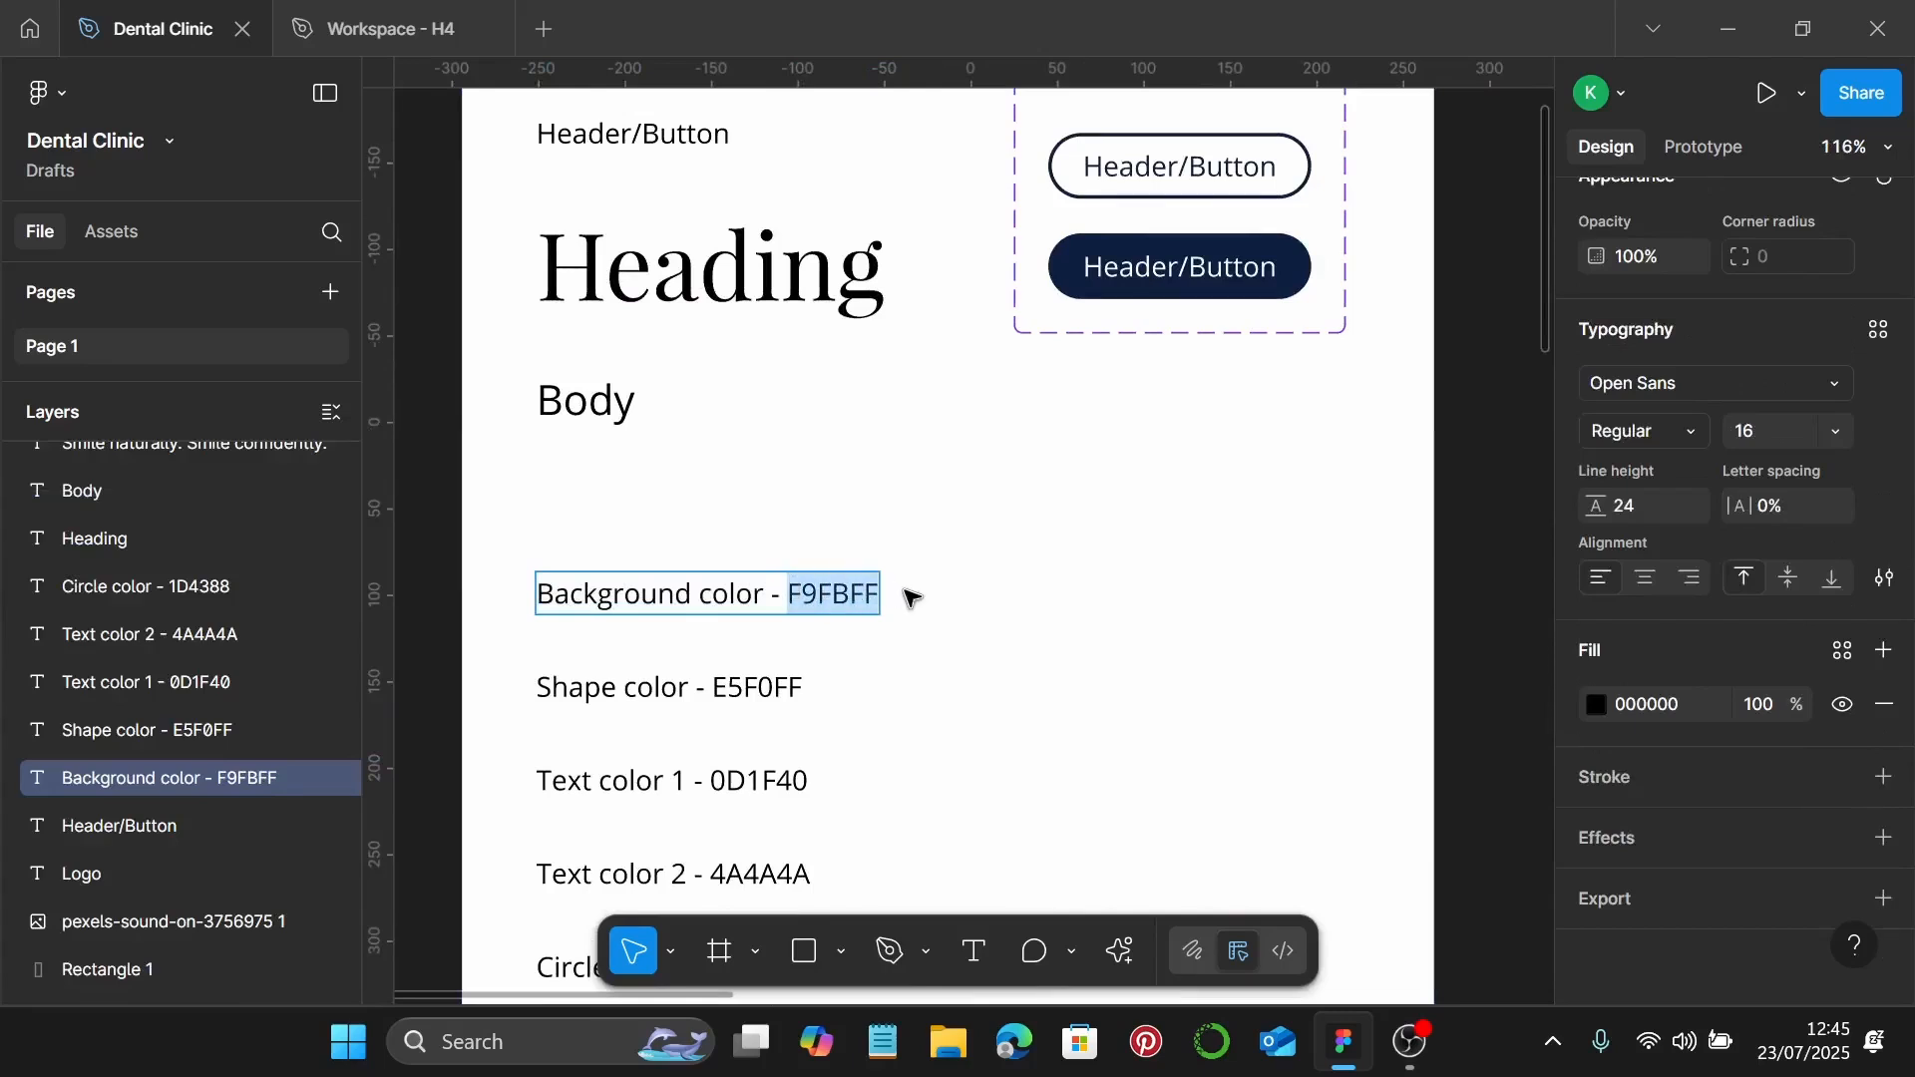
Step: Apply F9FBFF as the fill of the "Book Your Visit" button text
{"action": "scroll", "coordinate": [916, 598], "scroll_direction": "down", "scroll_amount": 3}
{"action": "scroll", "coordinate": [915, 599], "scroll_direction": "right", "scroll_amount": 5}
{"action": "scroll", "coordinate": [916, 599], "scroll_direction": "up", "scroll_amount": 5}
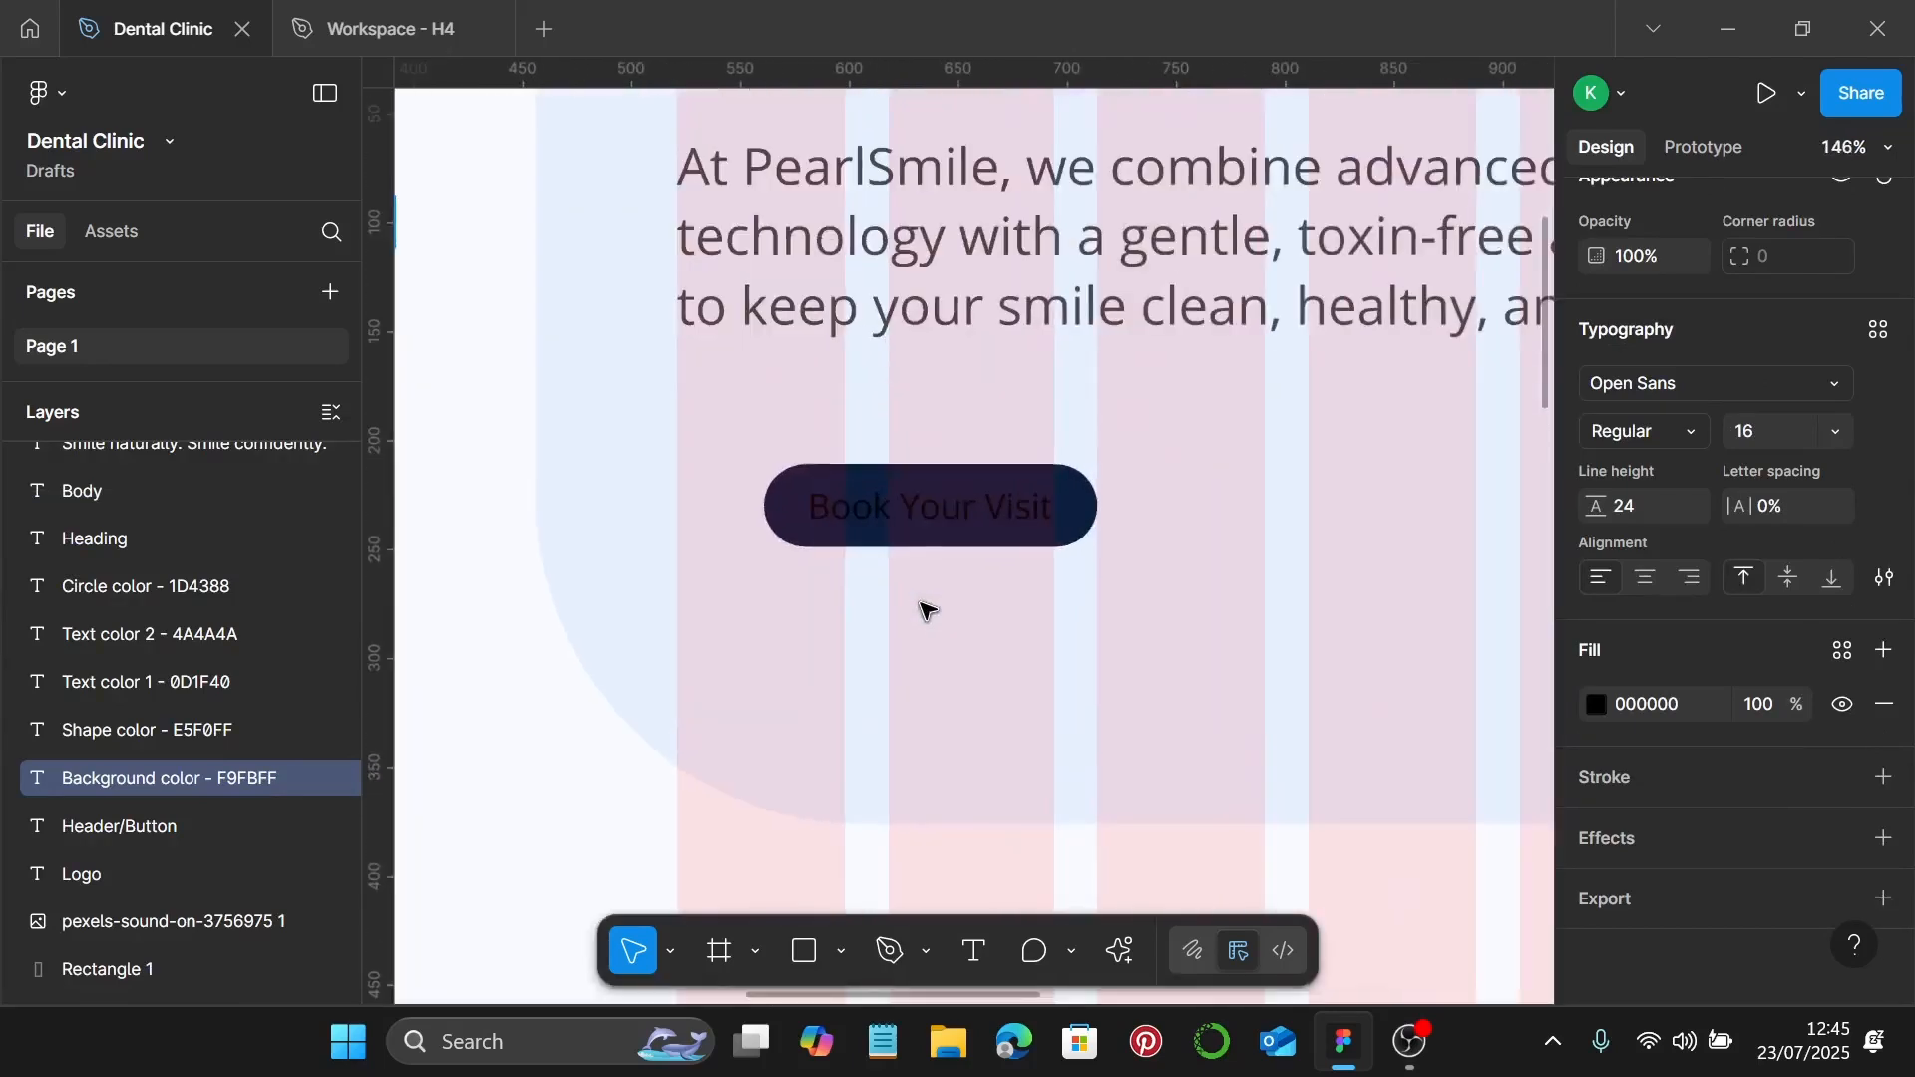
{"action": "left_click", "coordinate": [964, 506]}
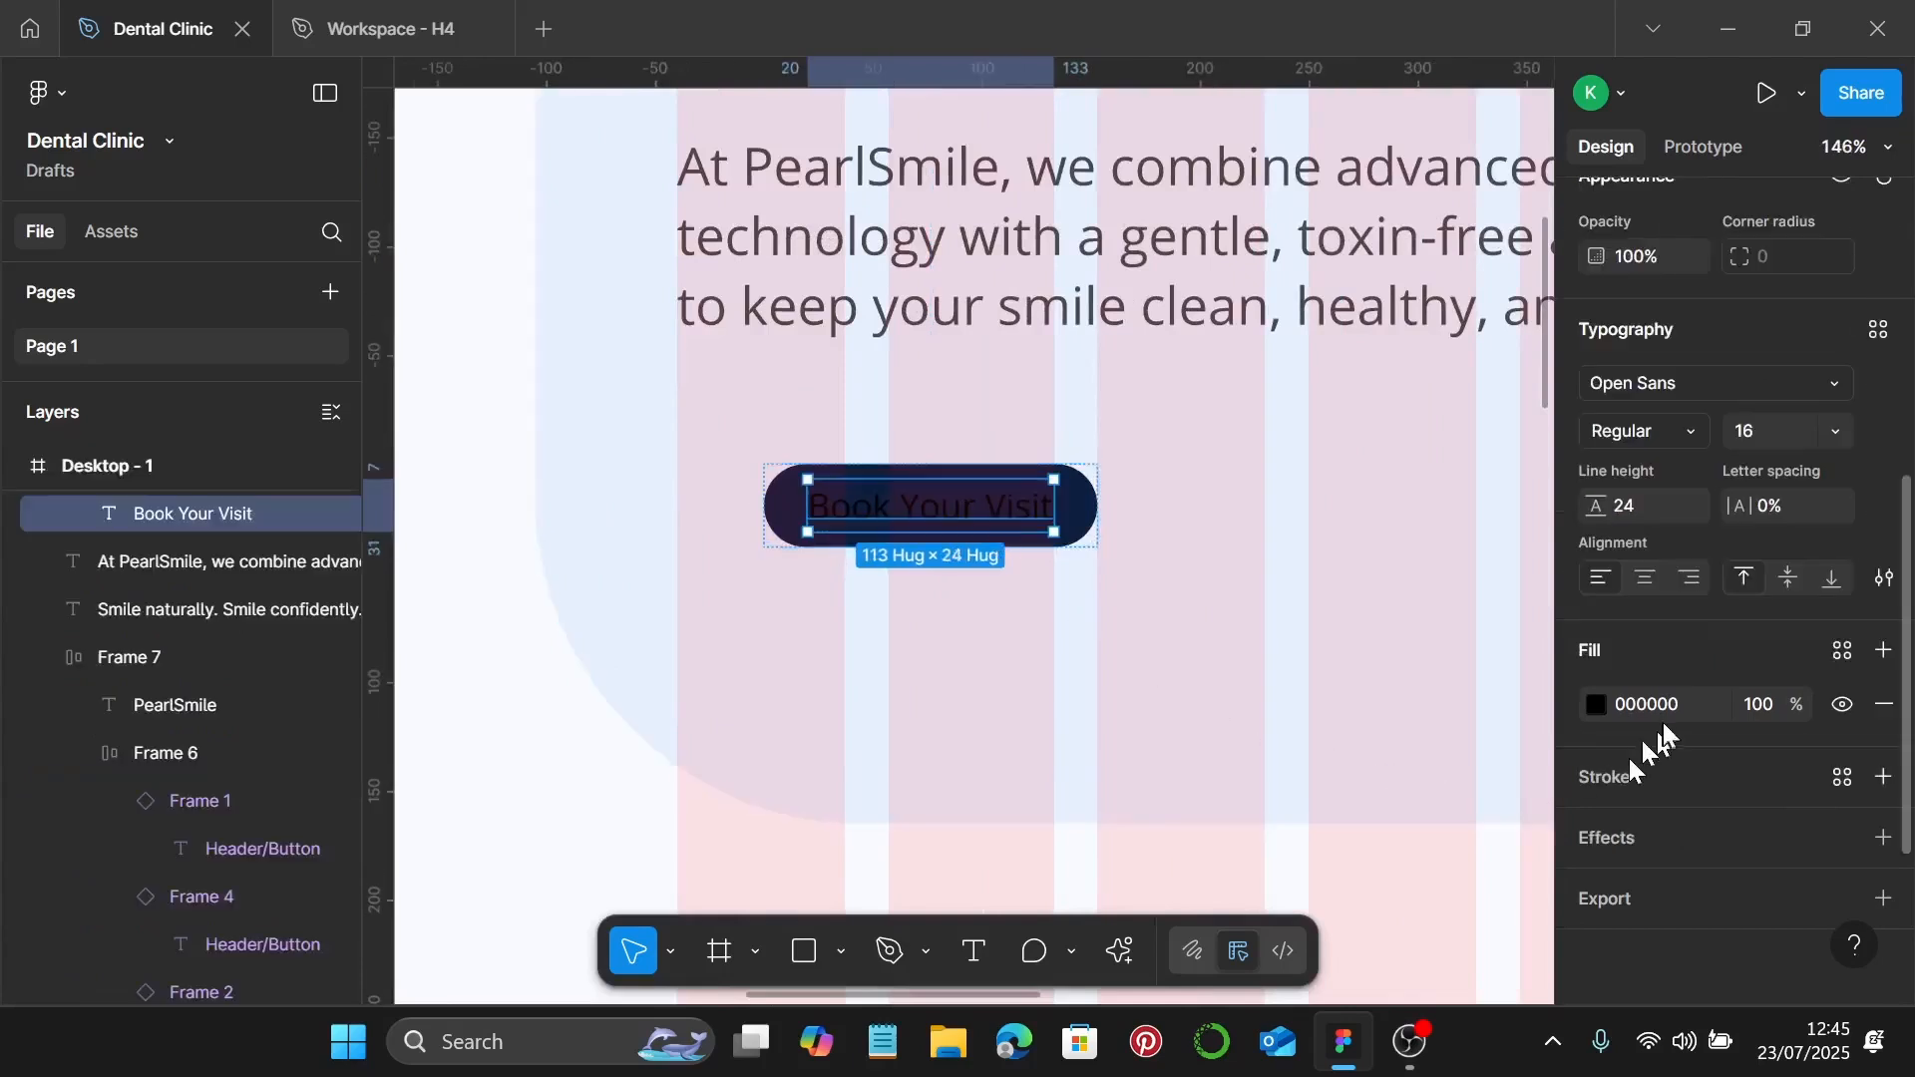
{"action": "left_click", "coordinate": [1670, 706]}
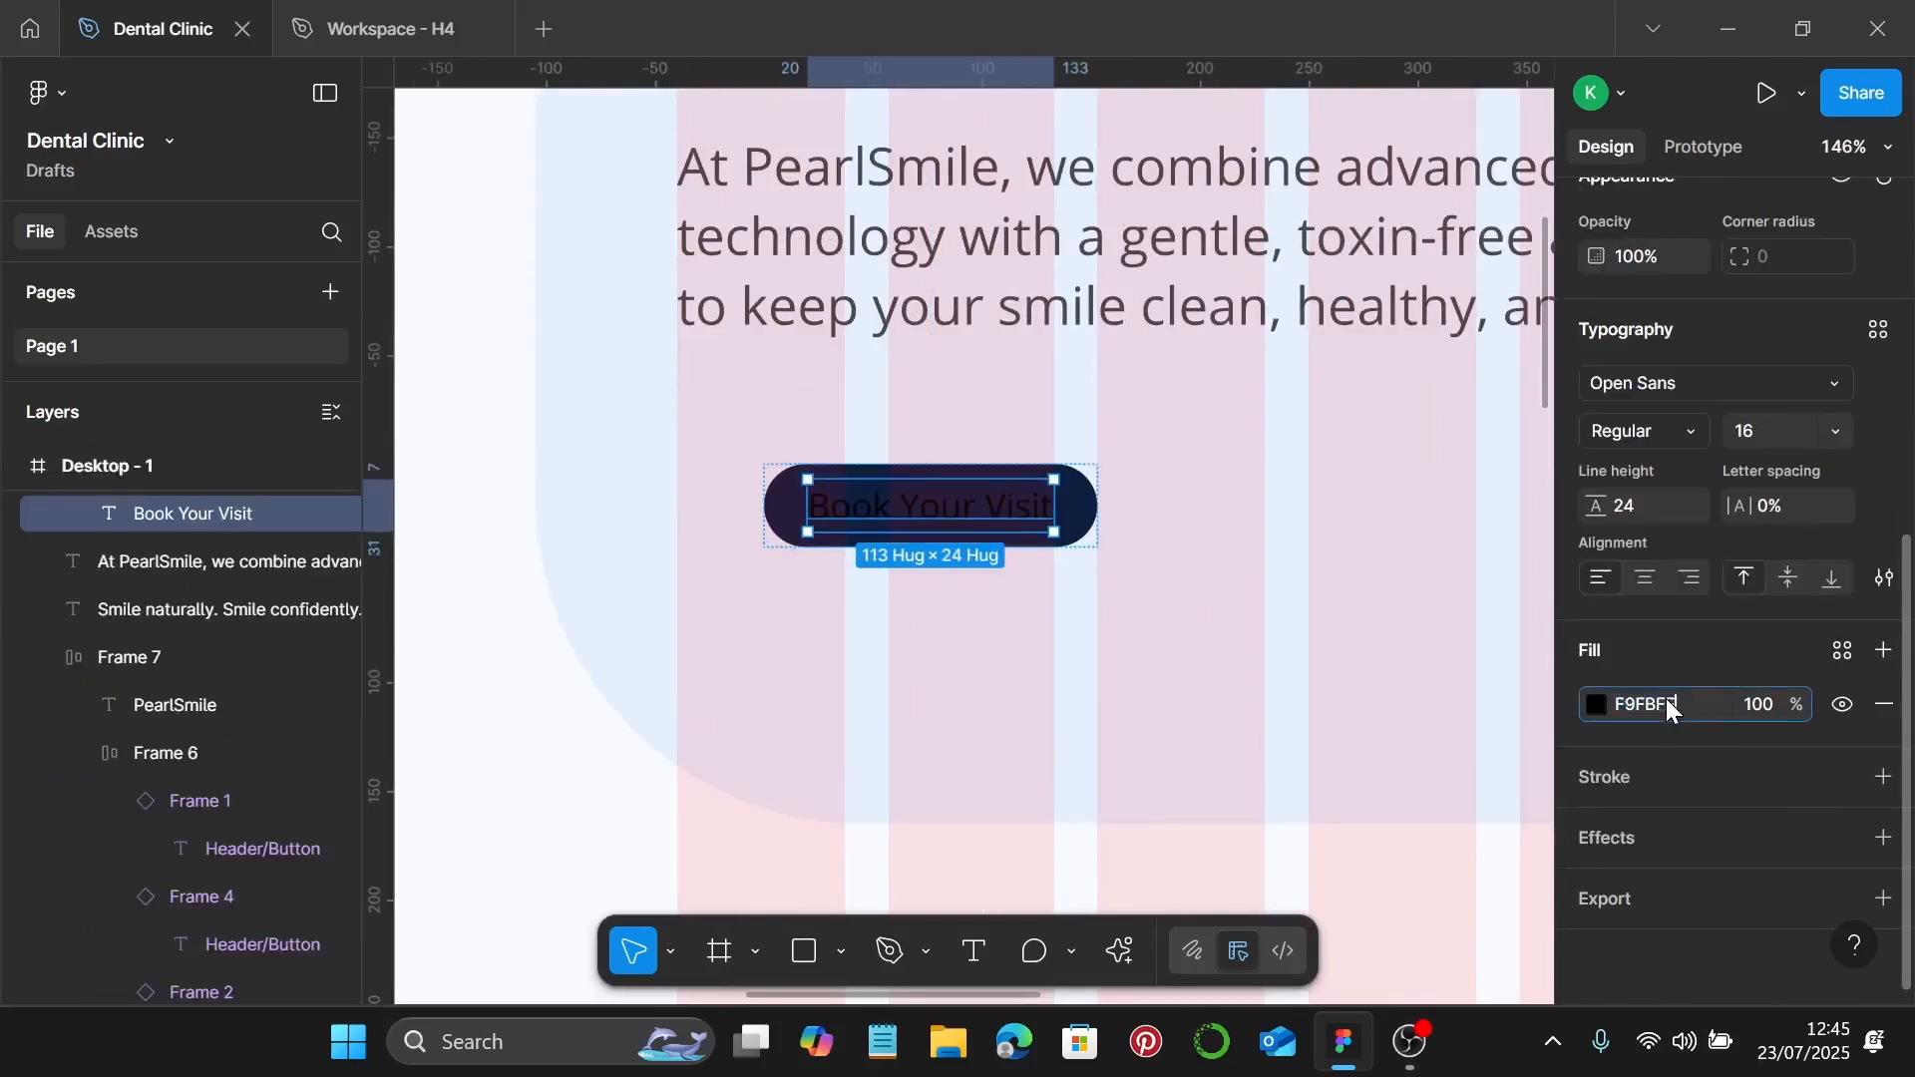
{"action": "key", "text": "Return"}
{"action": "left_click", "coordinate": [1147, 691]}
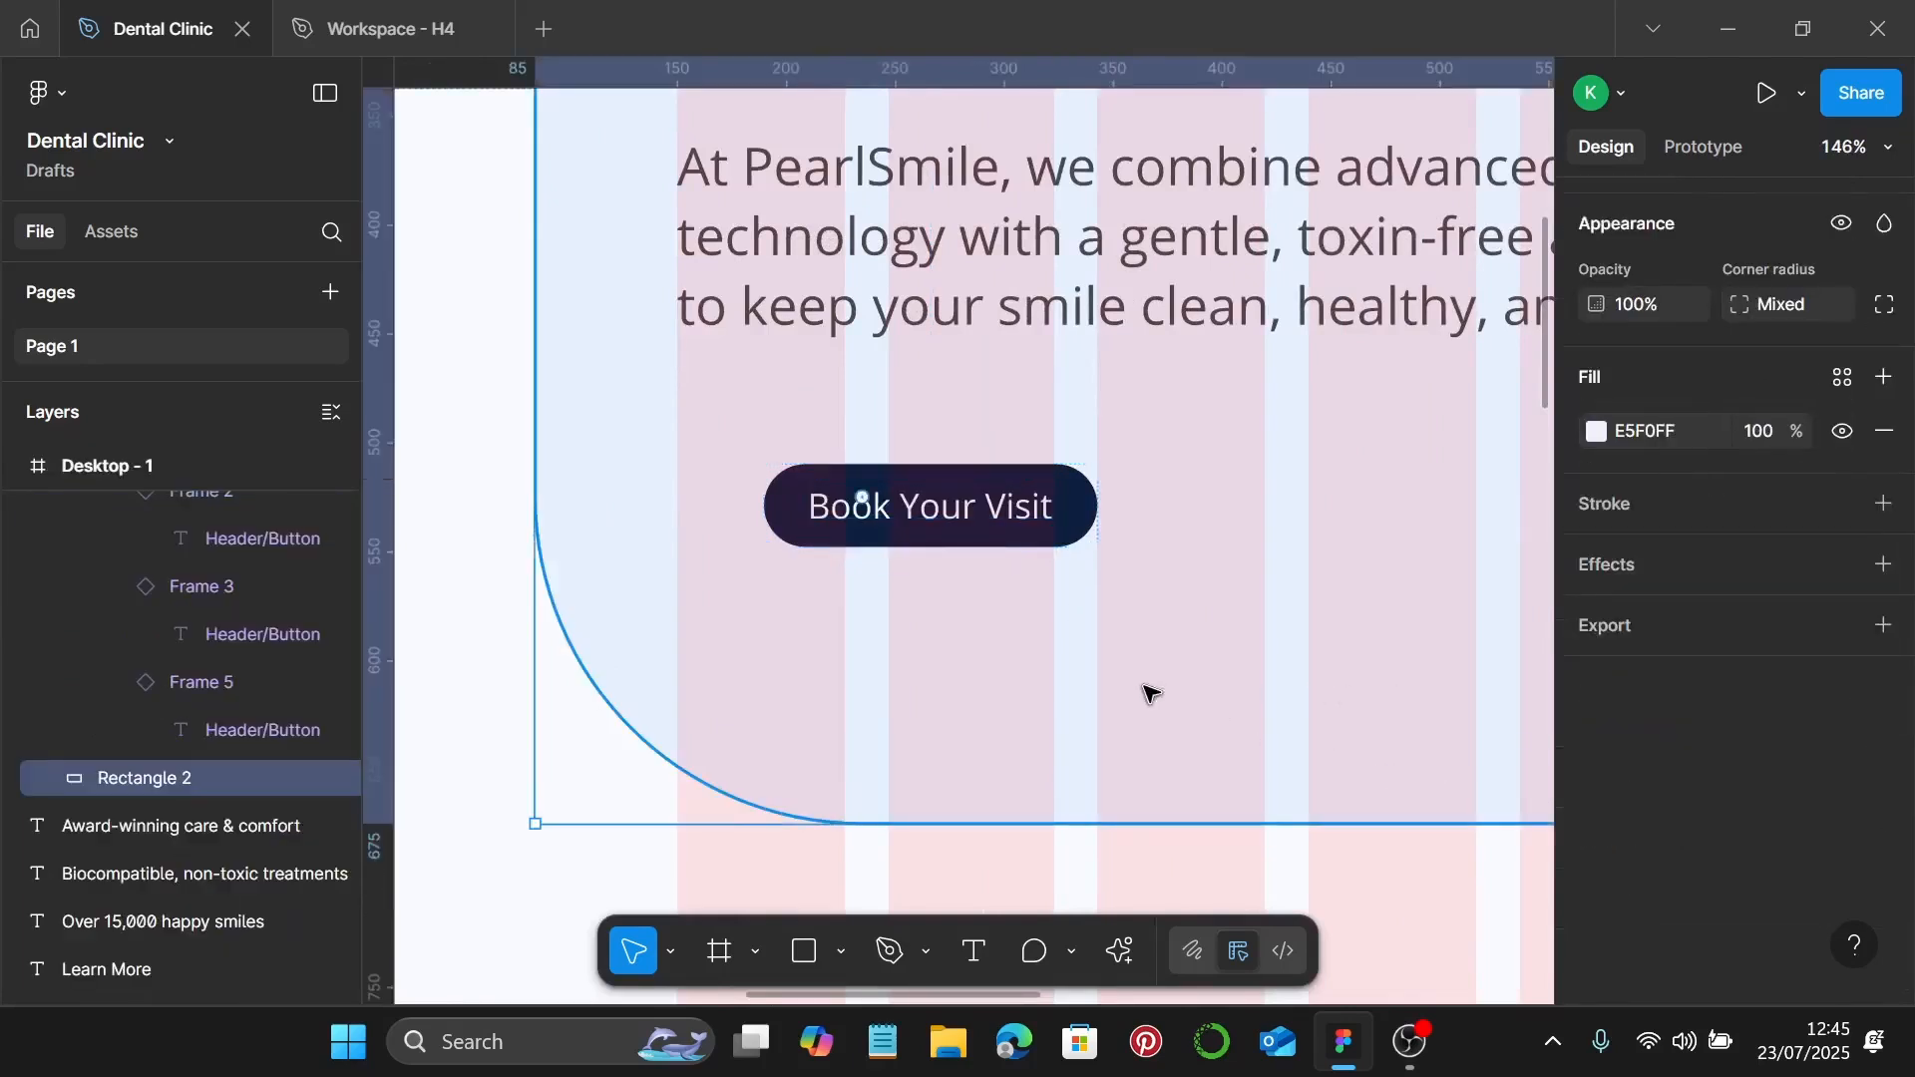
Step: Place a copy of the plain Header/Button variant beside the "Book Your Visit" button, at about X 374, Y 510
{"action": "scroll", "coordinate": [1152, 694], "scroll_direction": "down", "scroll_amount": 3}
{"action": "scroll", "coordinate": [1152, 693], "scroll_direction": "down", "scroll_amount": 2}
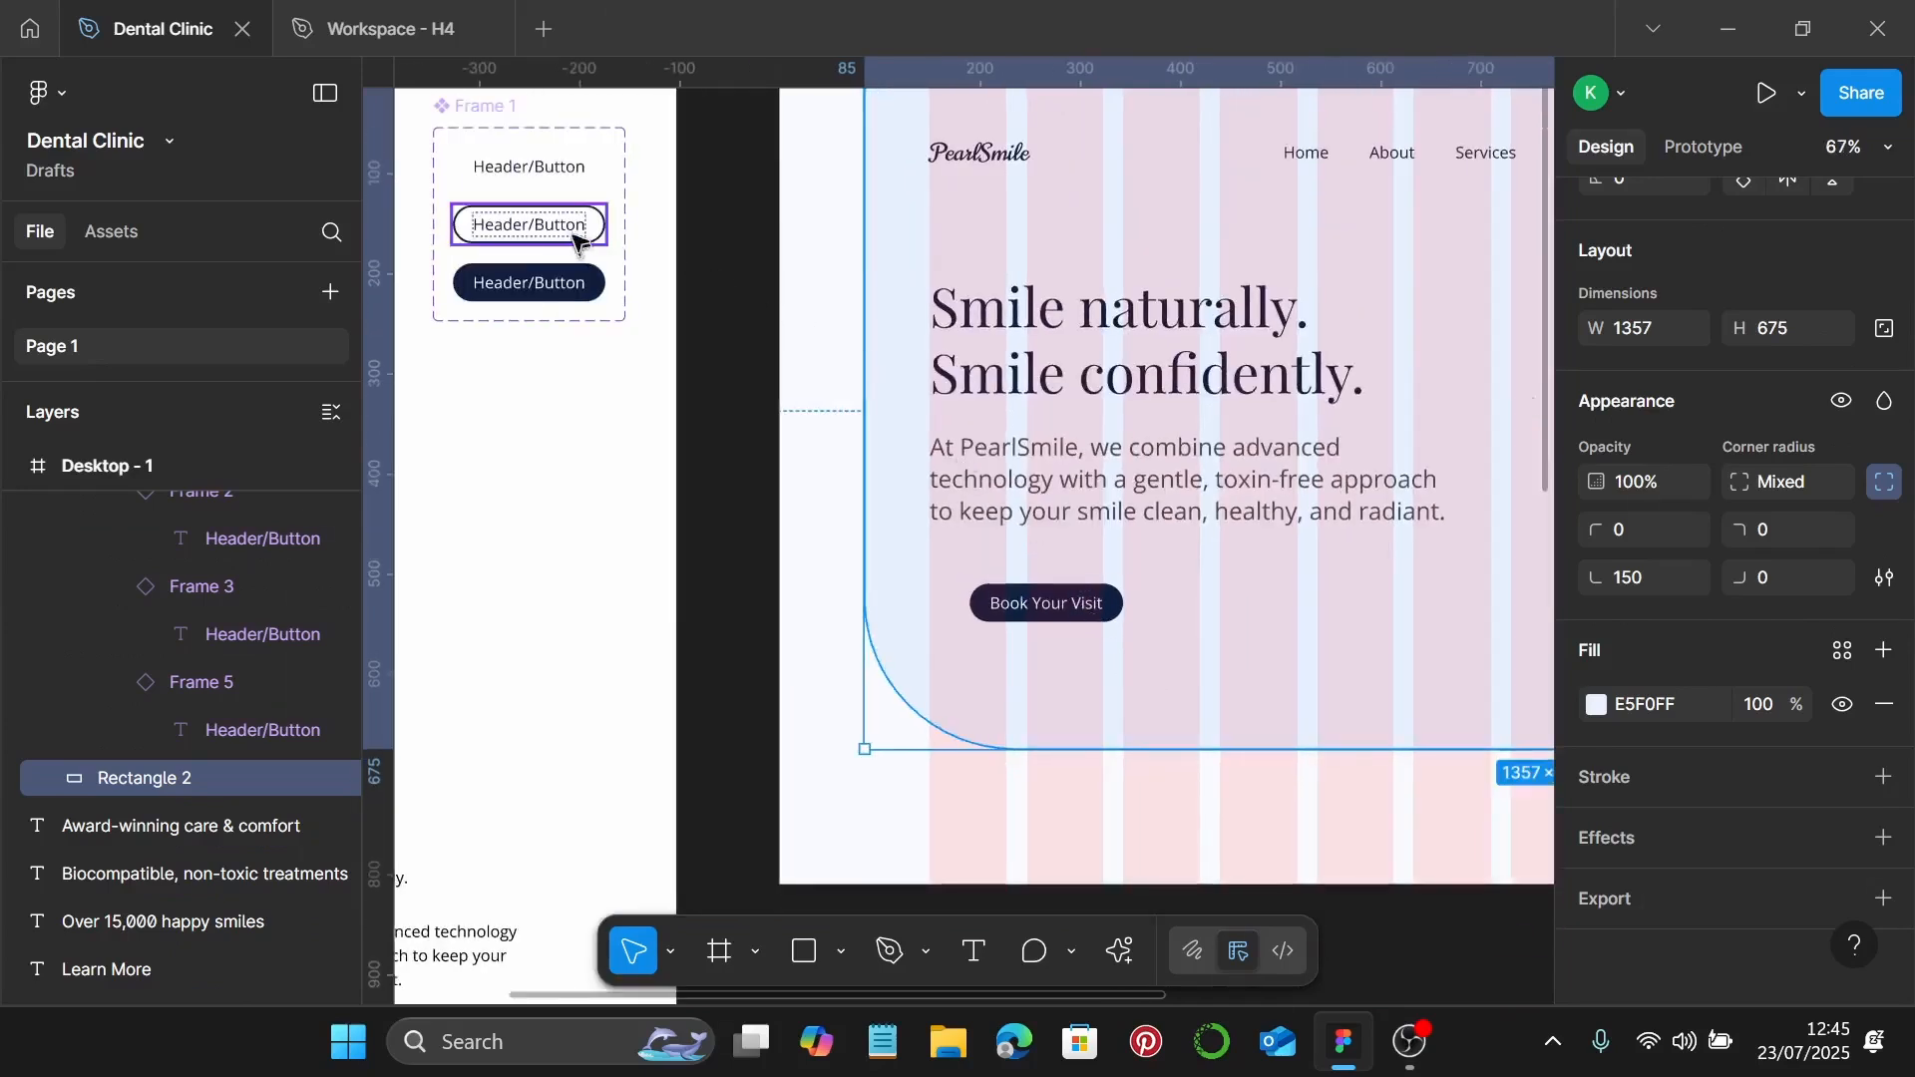
{"action": "left_click", "coordinate": [547, 185]}
{"action": "left_click_drag", "start_coordinate": [529, 166], "coordinate": [1227, 605]}
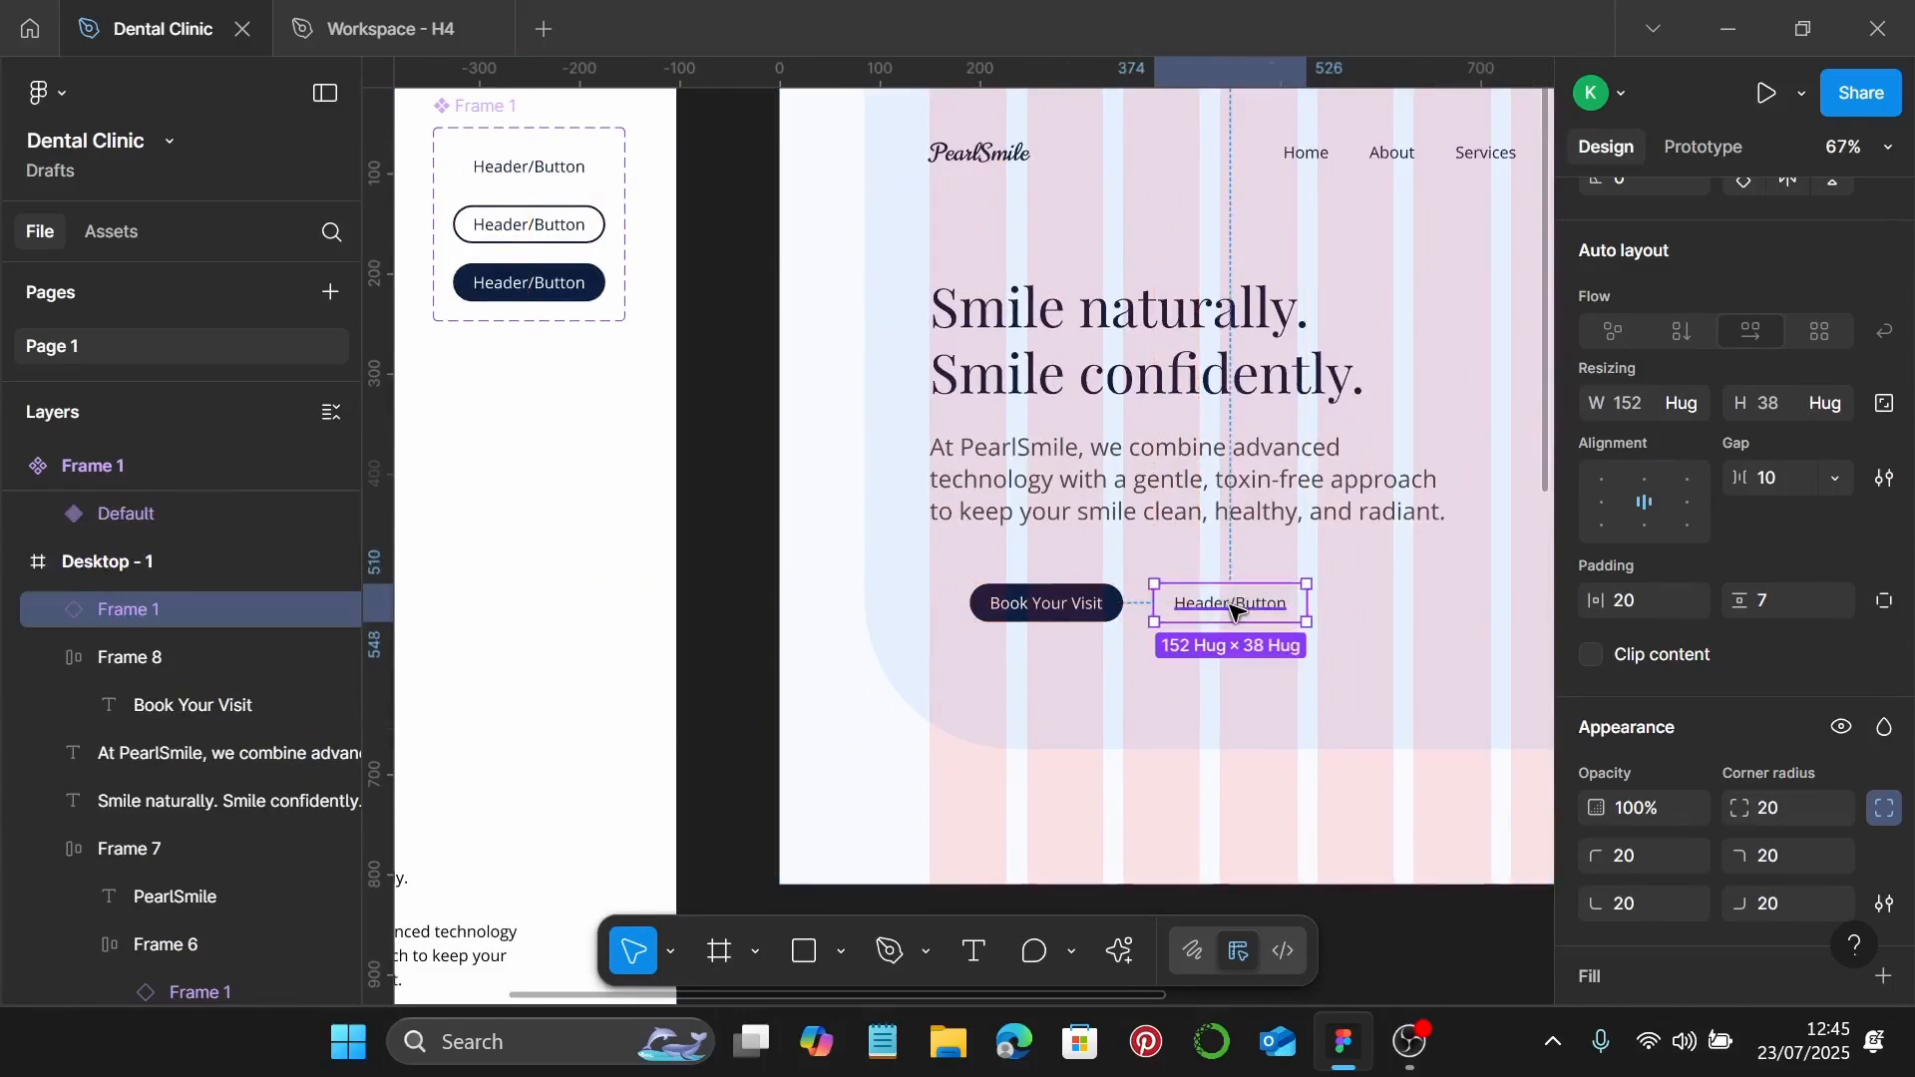
Step: Change the label of the copied Header/Button beside "Book Your Visit" to "Learn More"
{"action": "scroll", "coordinate": [1229, 605], "scroll_direction": "up", "scroll_amount": 3}
{"action": "left_click", "coordinate": [1233, 606]}
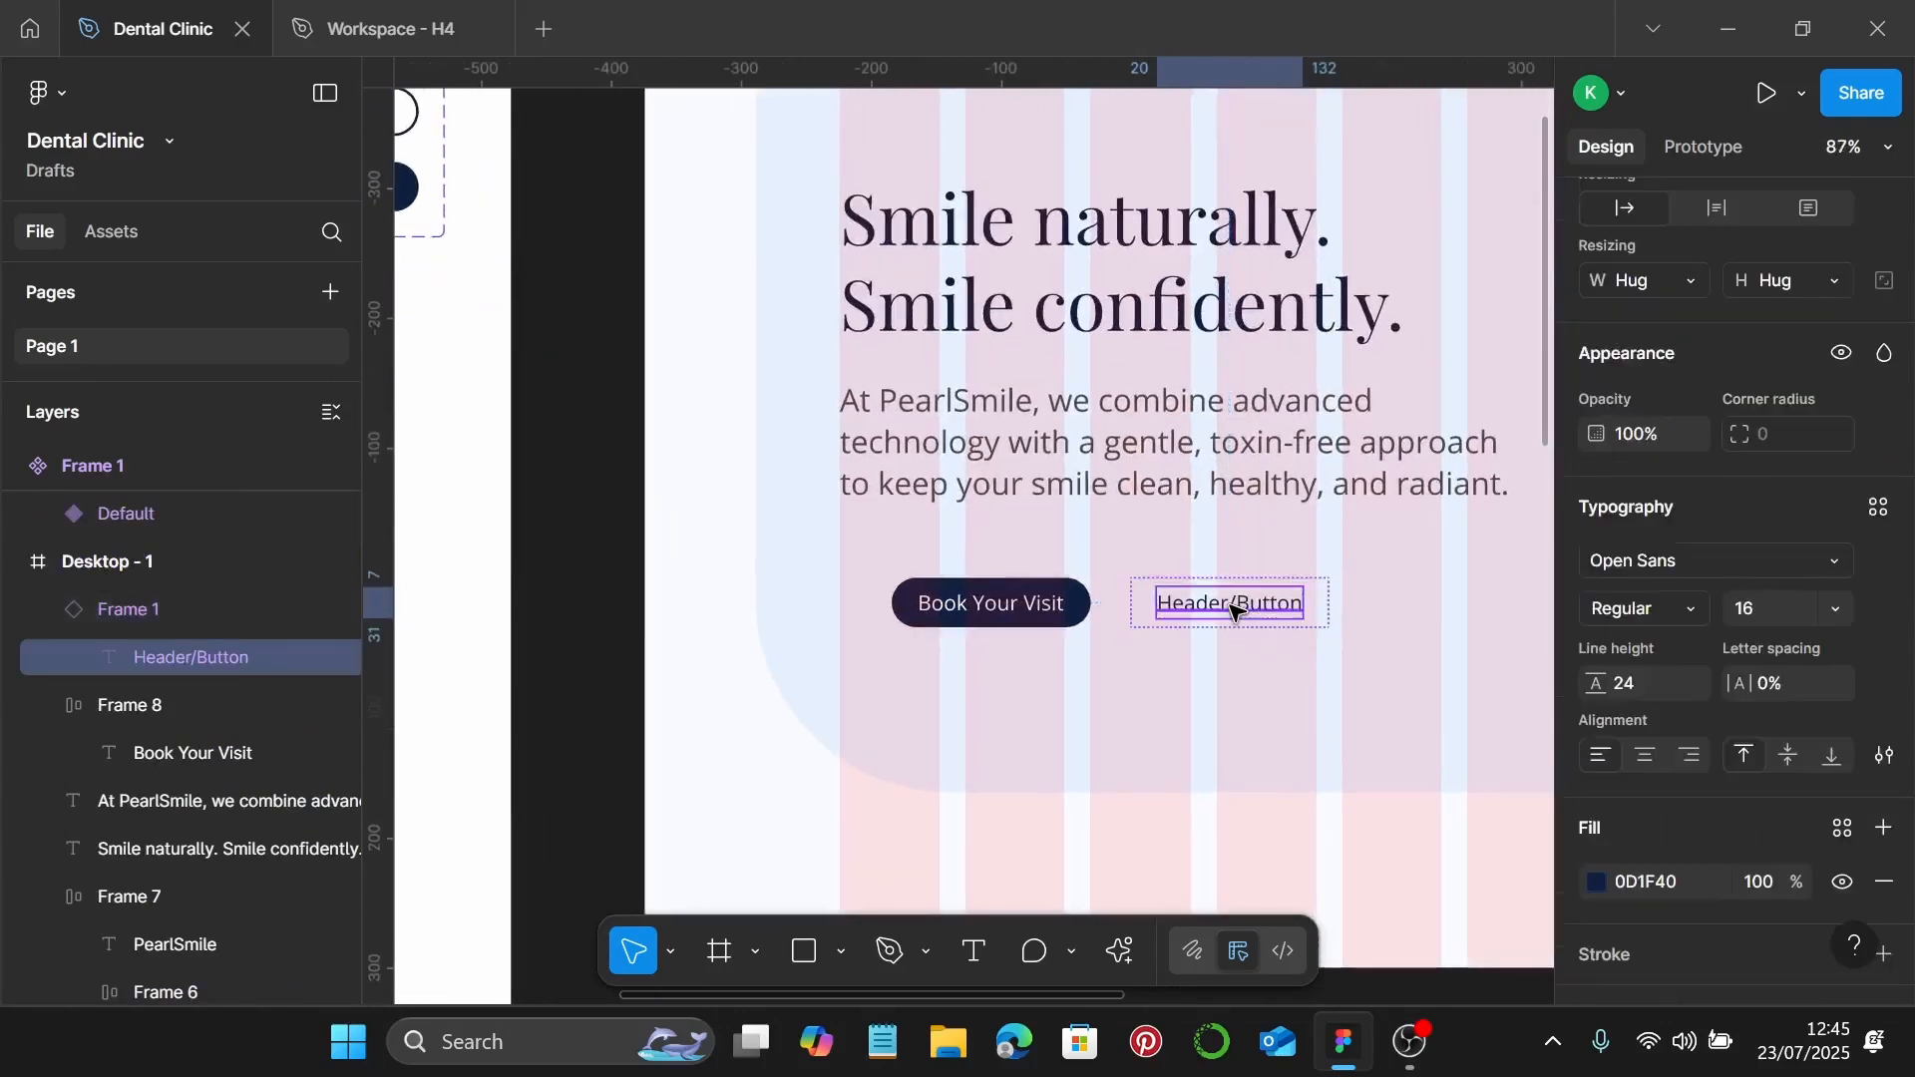
{"action": "double_click", "coordinate": [1233, 607]}
{"action": "type", "text": "Learn More"}
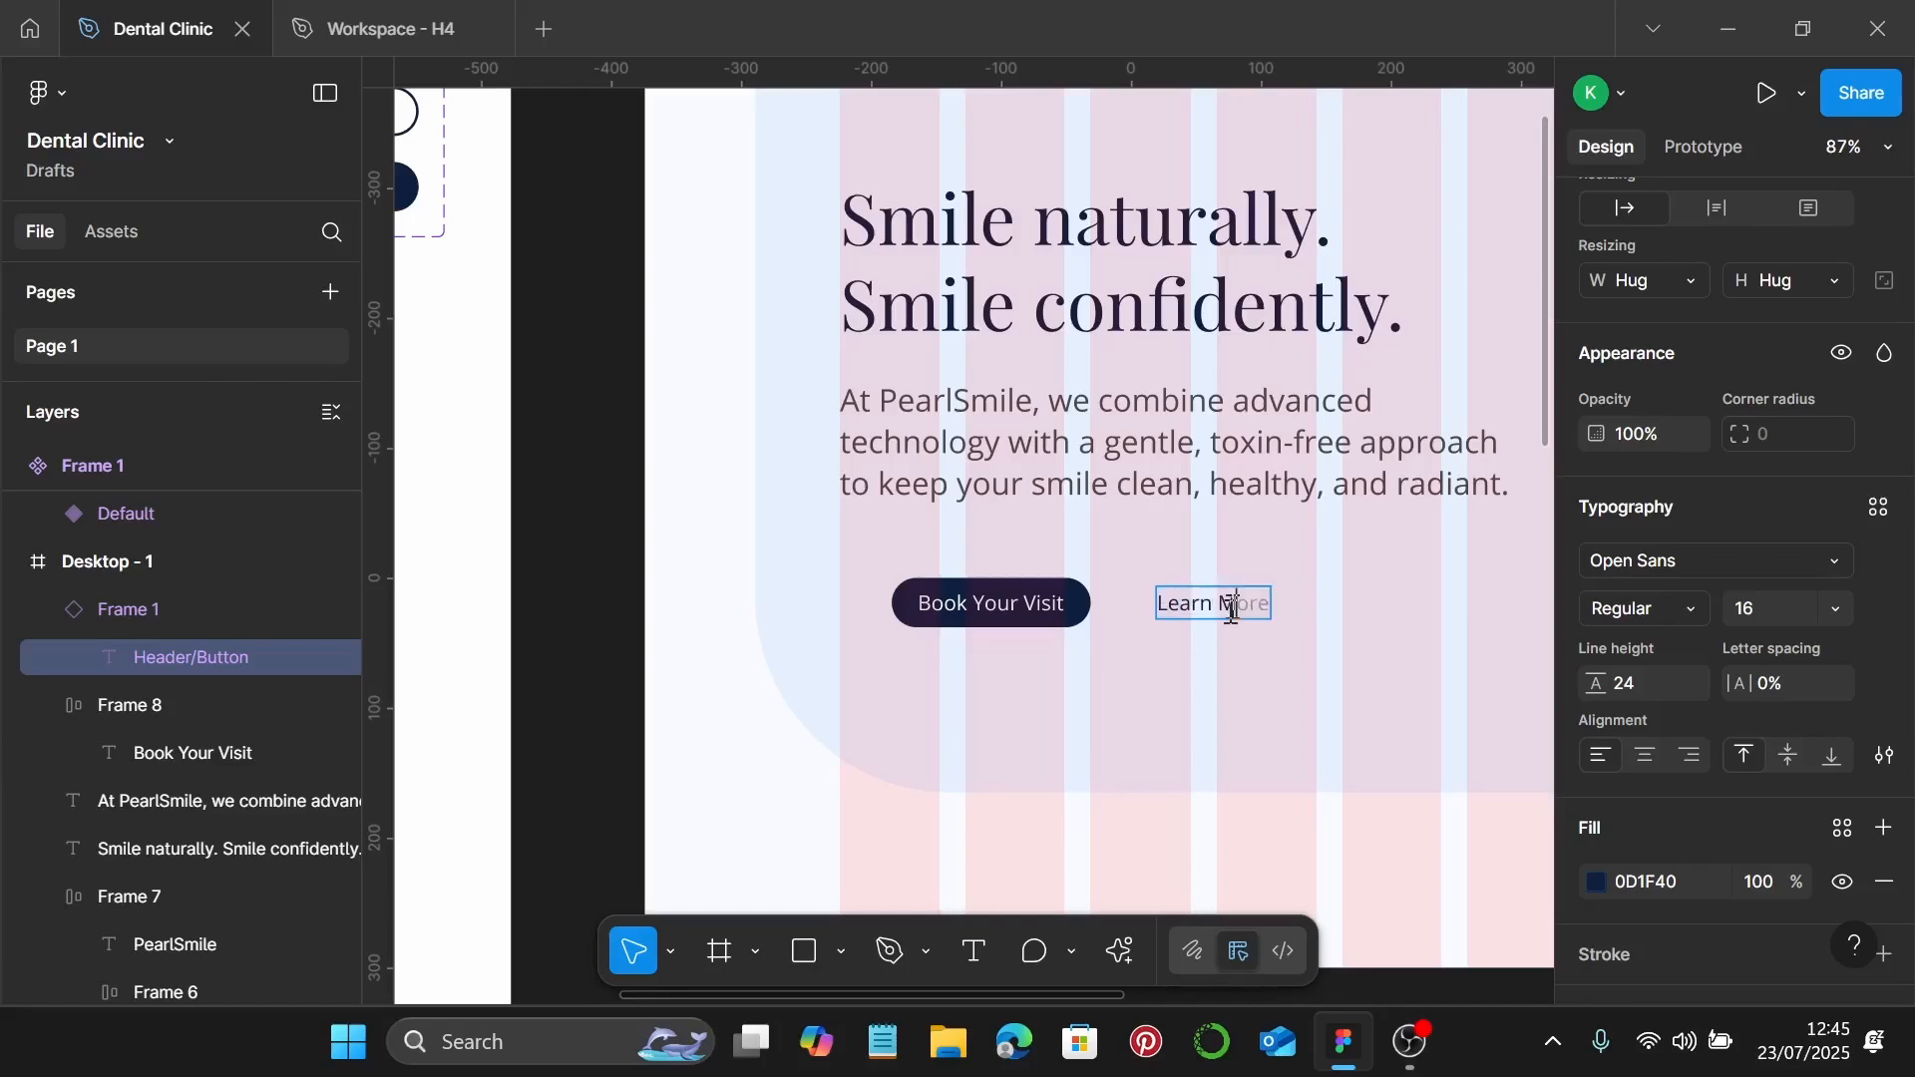
{"action": "left_click", "coordinate": [1125, 674]}
Step: Move the "Learn More" button to about X 365, Y 503 and combine it with "Book Your Visit" in one auto layout frame
{"action": "left_click_drag", "start_coordinate": [1185, 607], "coordinate": [1185, 604]}
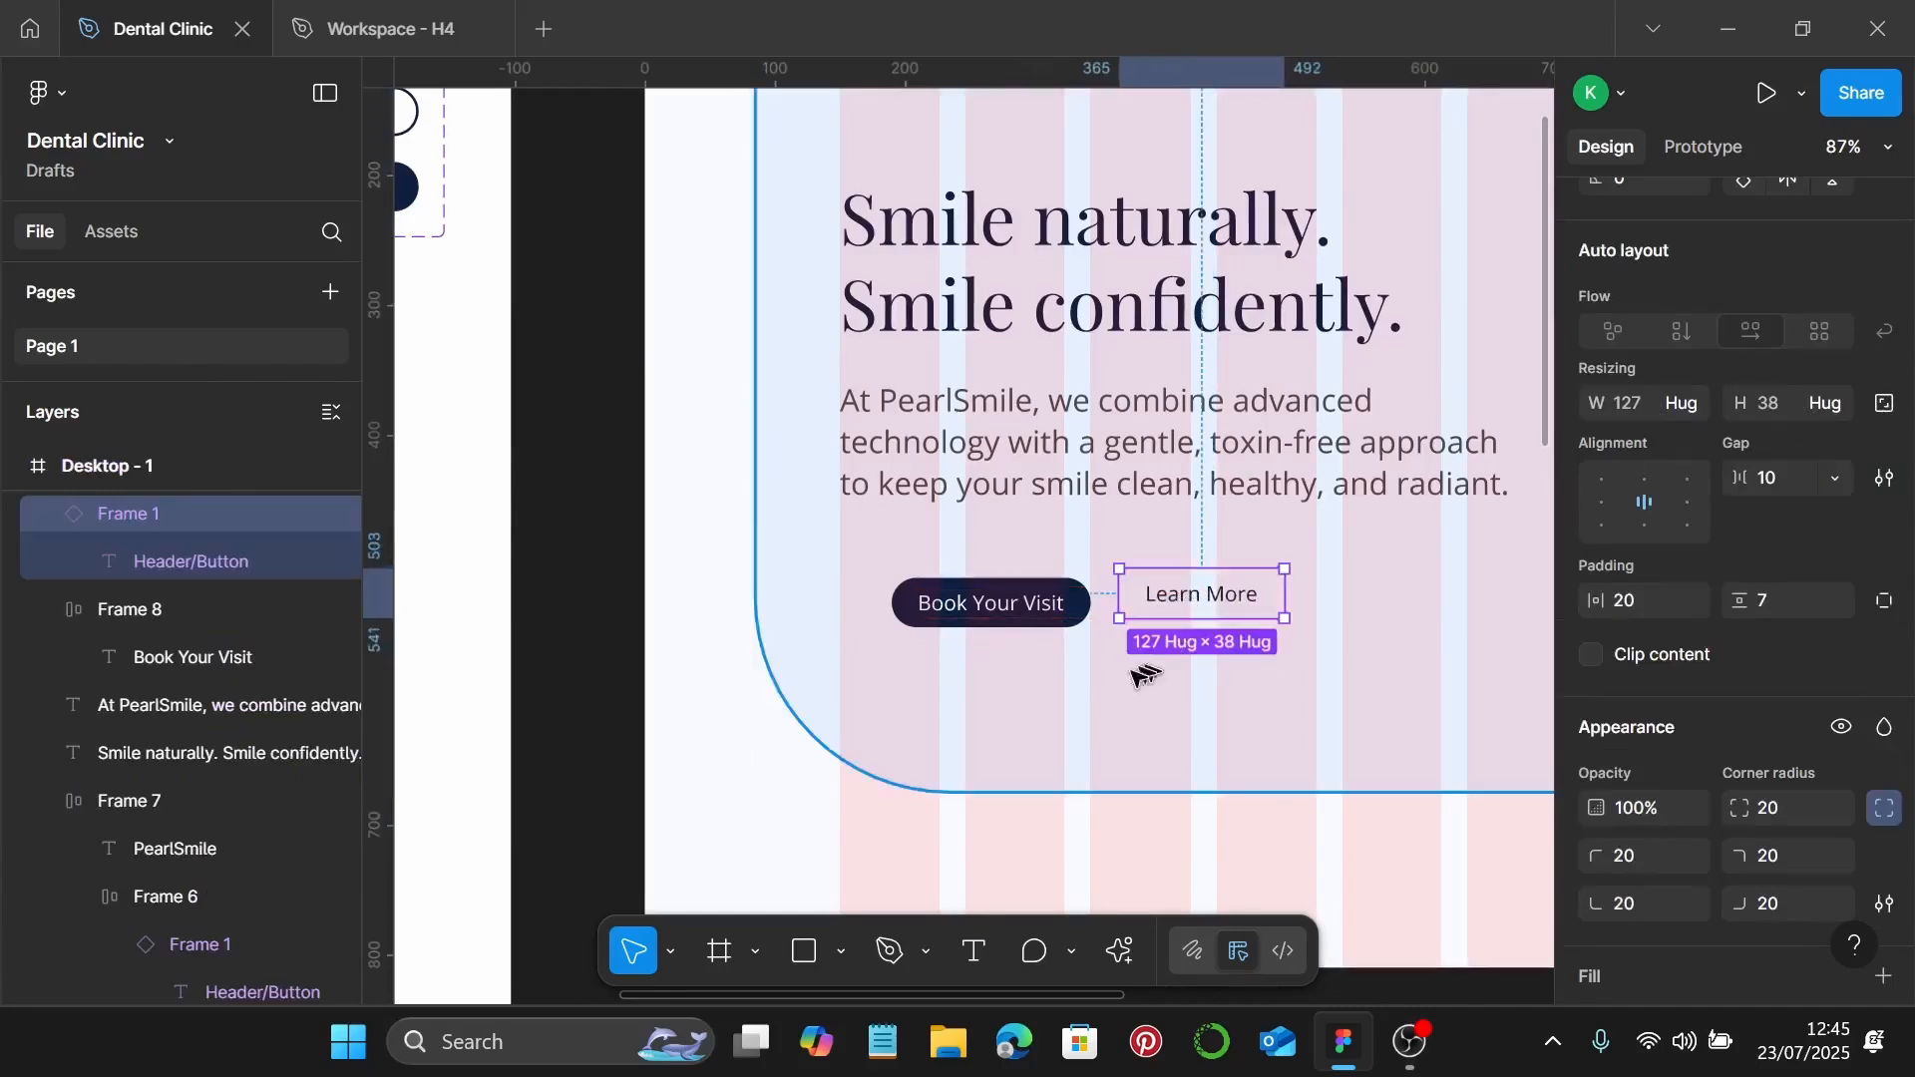
{"action": "left_click", "coordinate": [1026, 602], "text": "shift"}
{"action": "key", "text": "shift+a"}
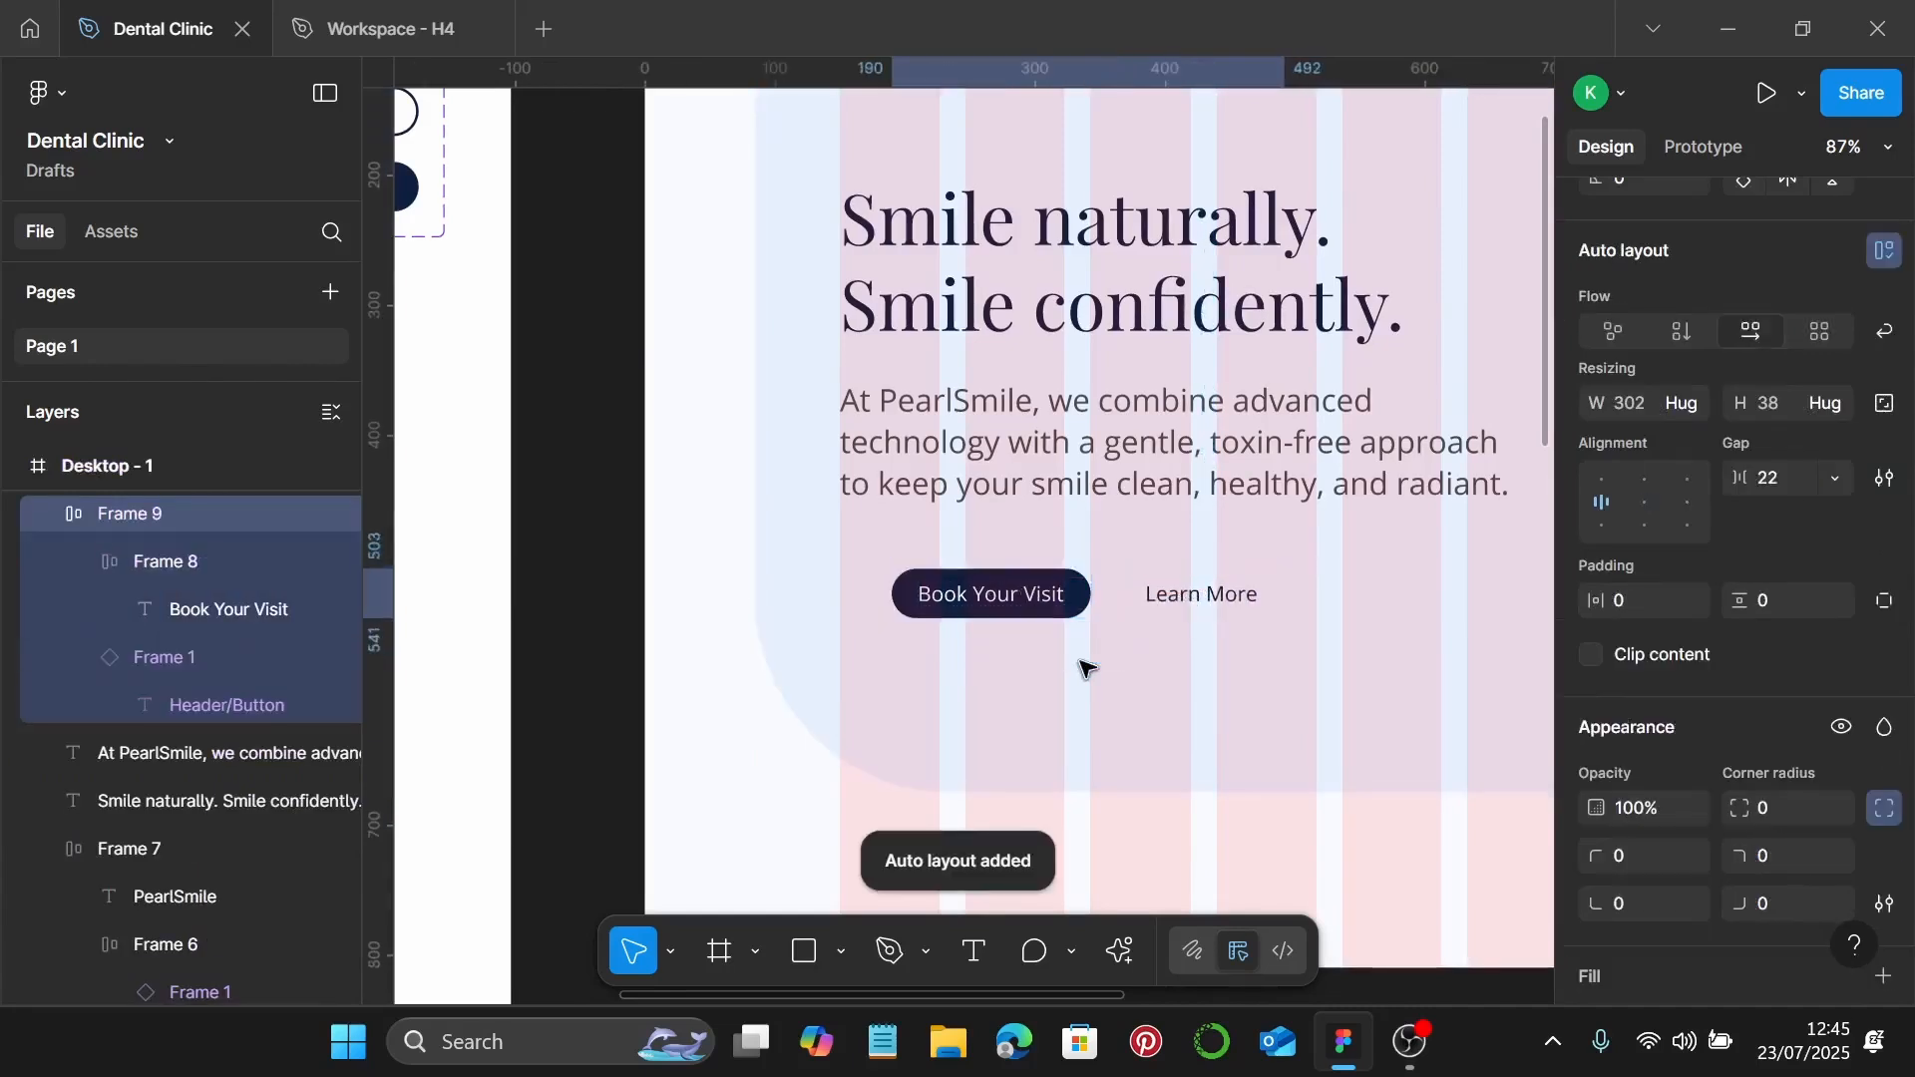
Step: Set the gap between the two buttons to 20 and align the button row with the paragraph's left edge at X 150
{"action": "left_click", "coordinate": [1784, 483]}
{"action": "type", "text": "20"}
{"action": "key", "text": "Return"}
{"action": "scroll", "coordinate": [1496, 512], "scroll_direction": "down", "scroll_amount": 1}
{"action": "scroll", "coordinate": [1411, 496], "scroll_direction": "down", "scroll_amount": 5}
{"action": "left_click", "coordinate": [1324, 408]}
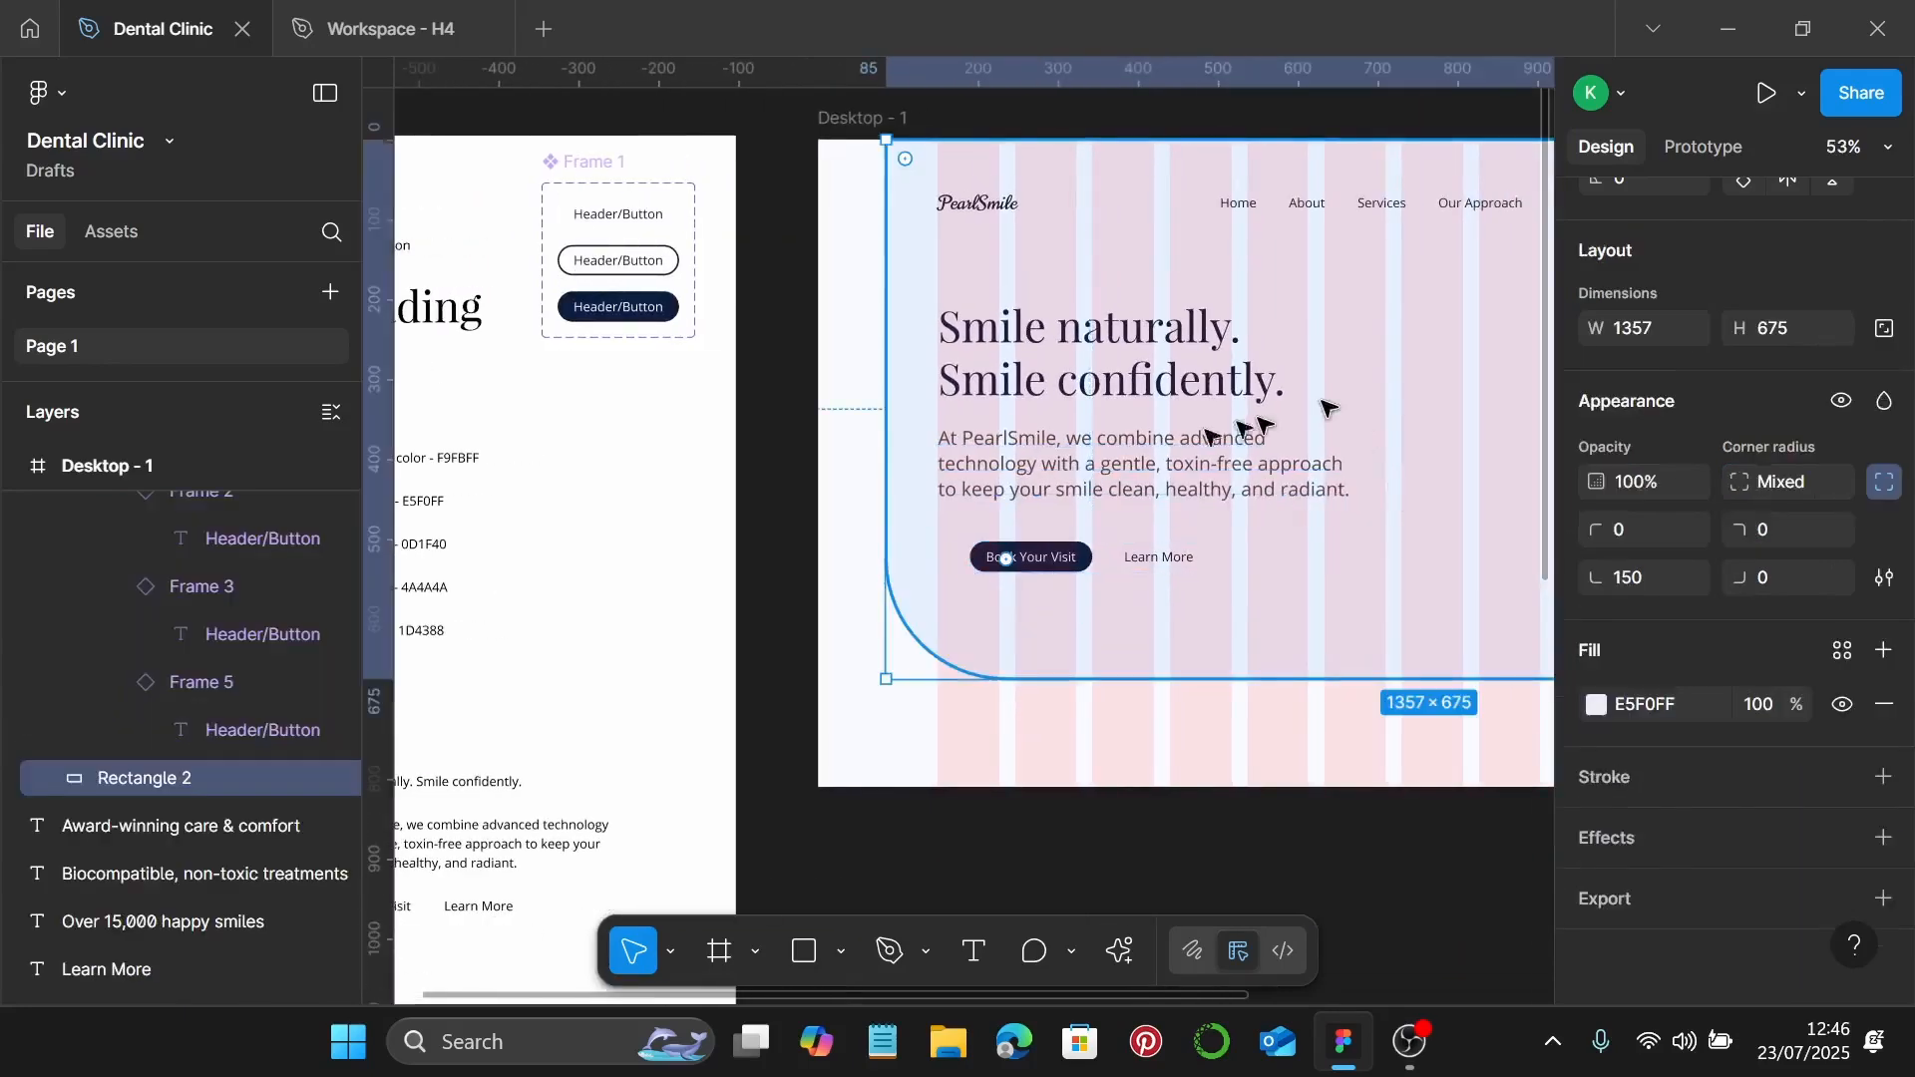
{"action": "left_click", "coordinate": [1023, 552]}
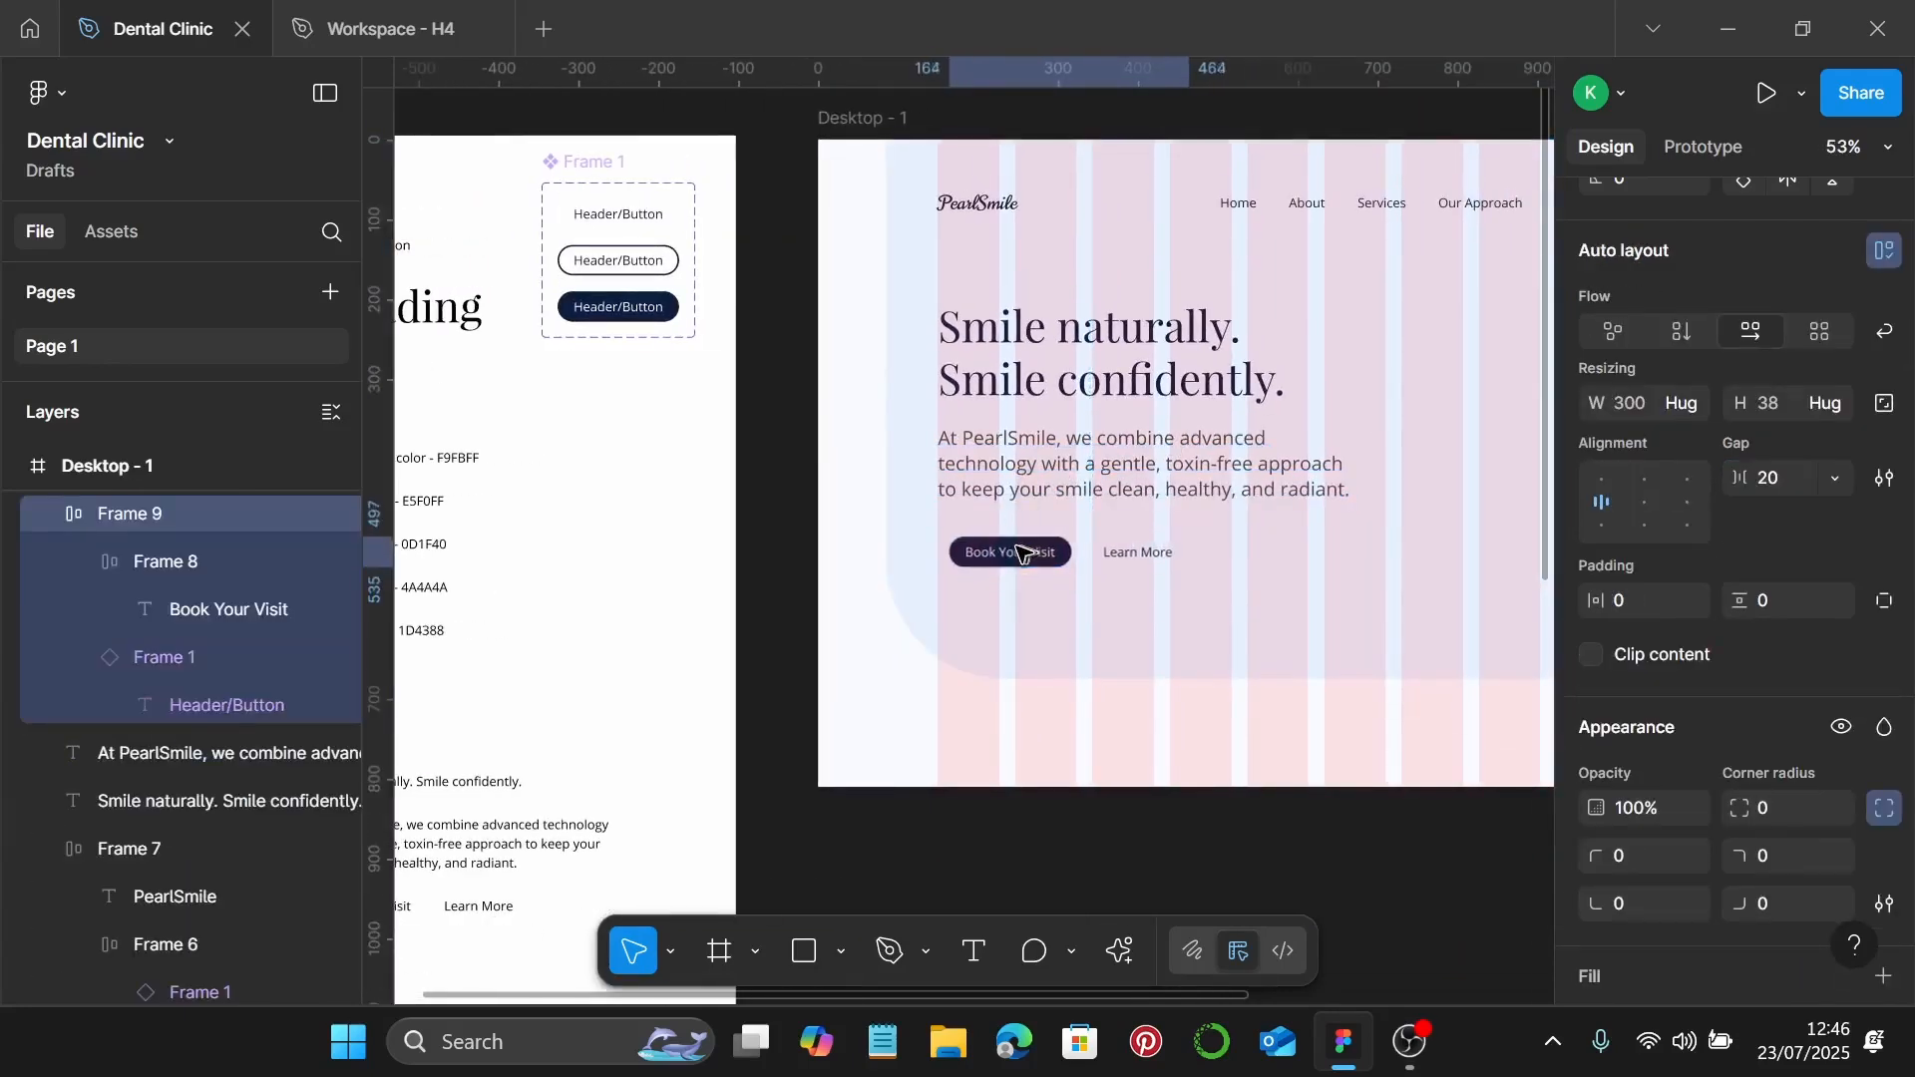
Step: Combine the heading, body paragraph and button row in one vertical auto layout frame with a gap of 20
{"action": "left_click", "coordinate": [1051, 479], "text": "shift"}
{"action": "left_click", "coordinate": [1072, 375], "text": "shift"}
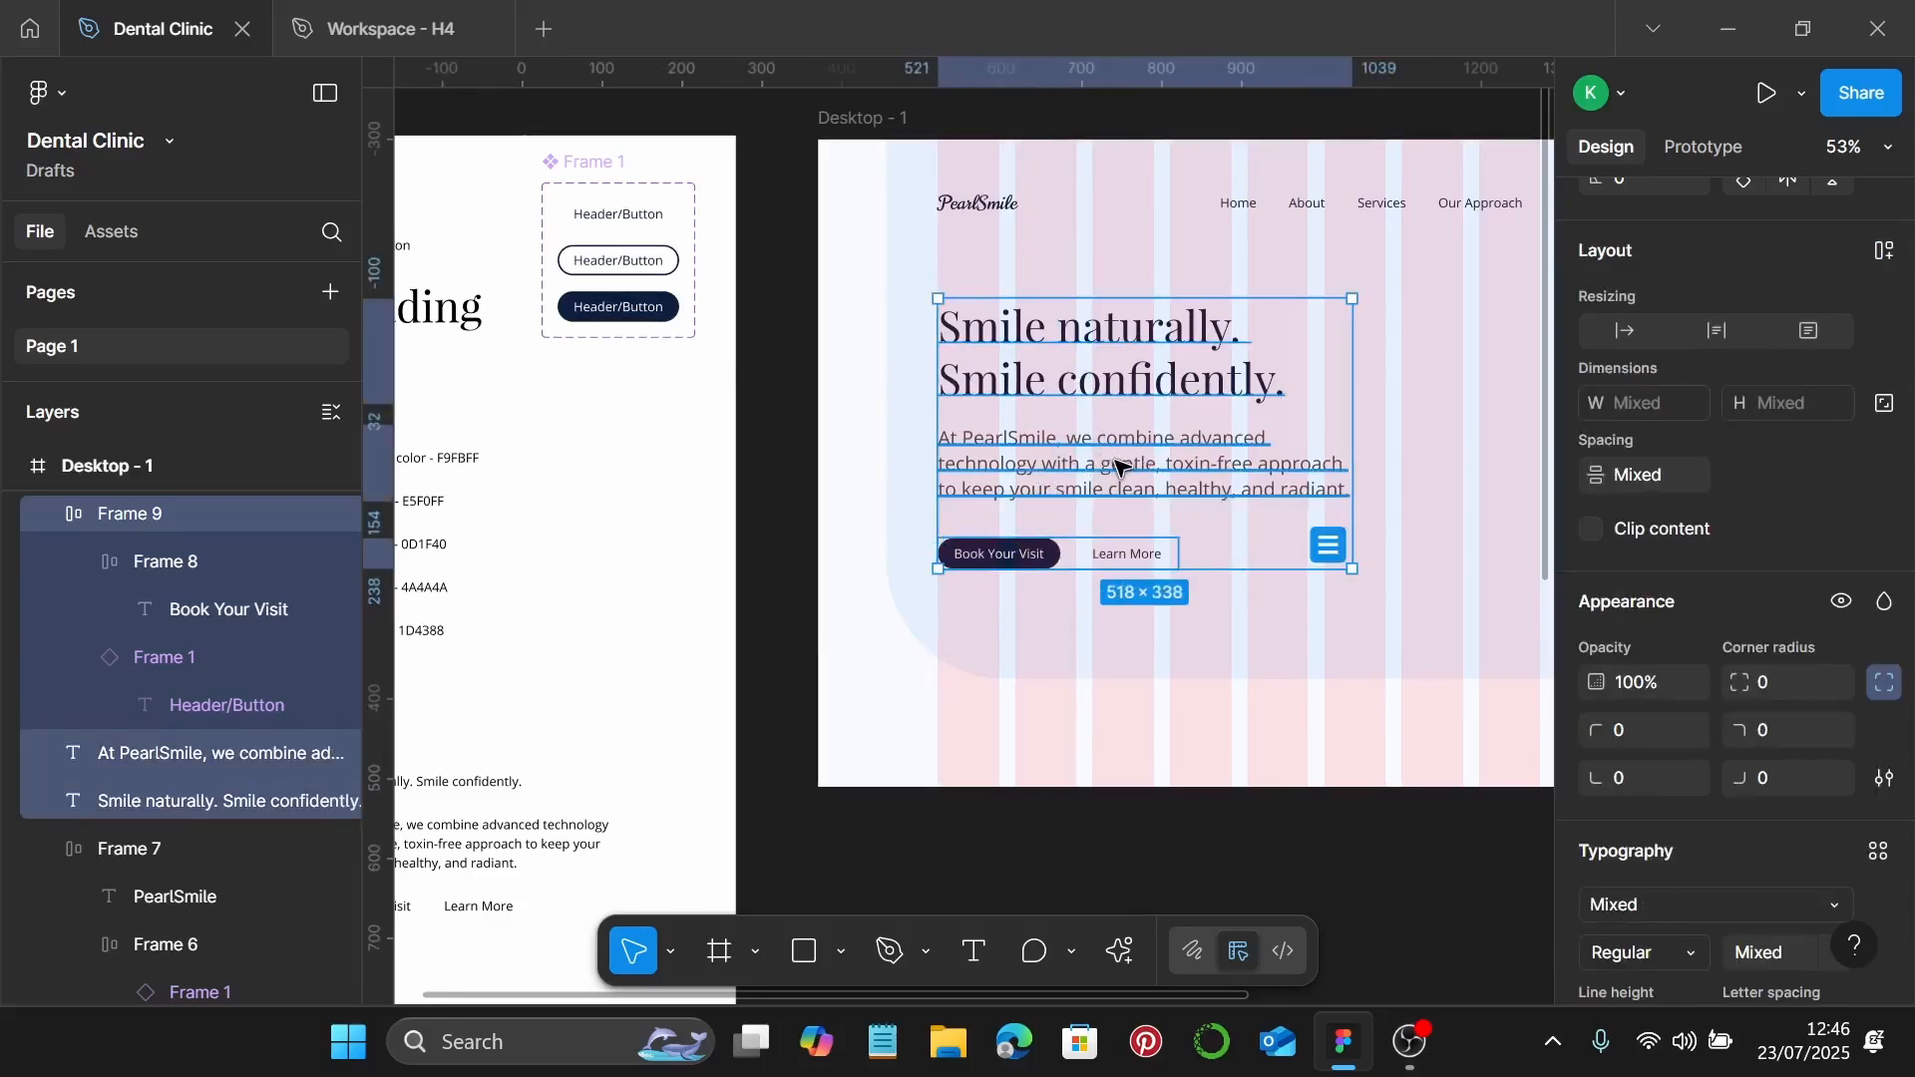
{"action": "key", "text": "shift+a"}
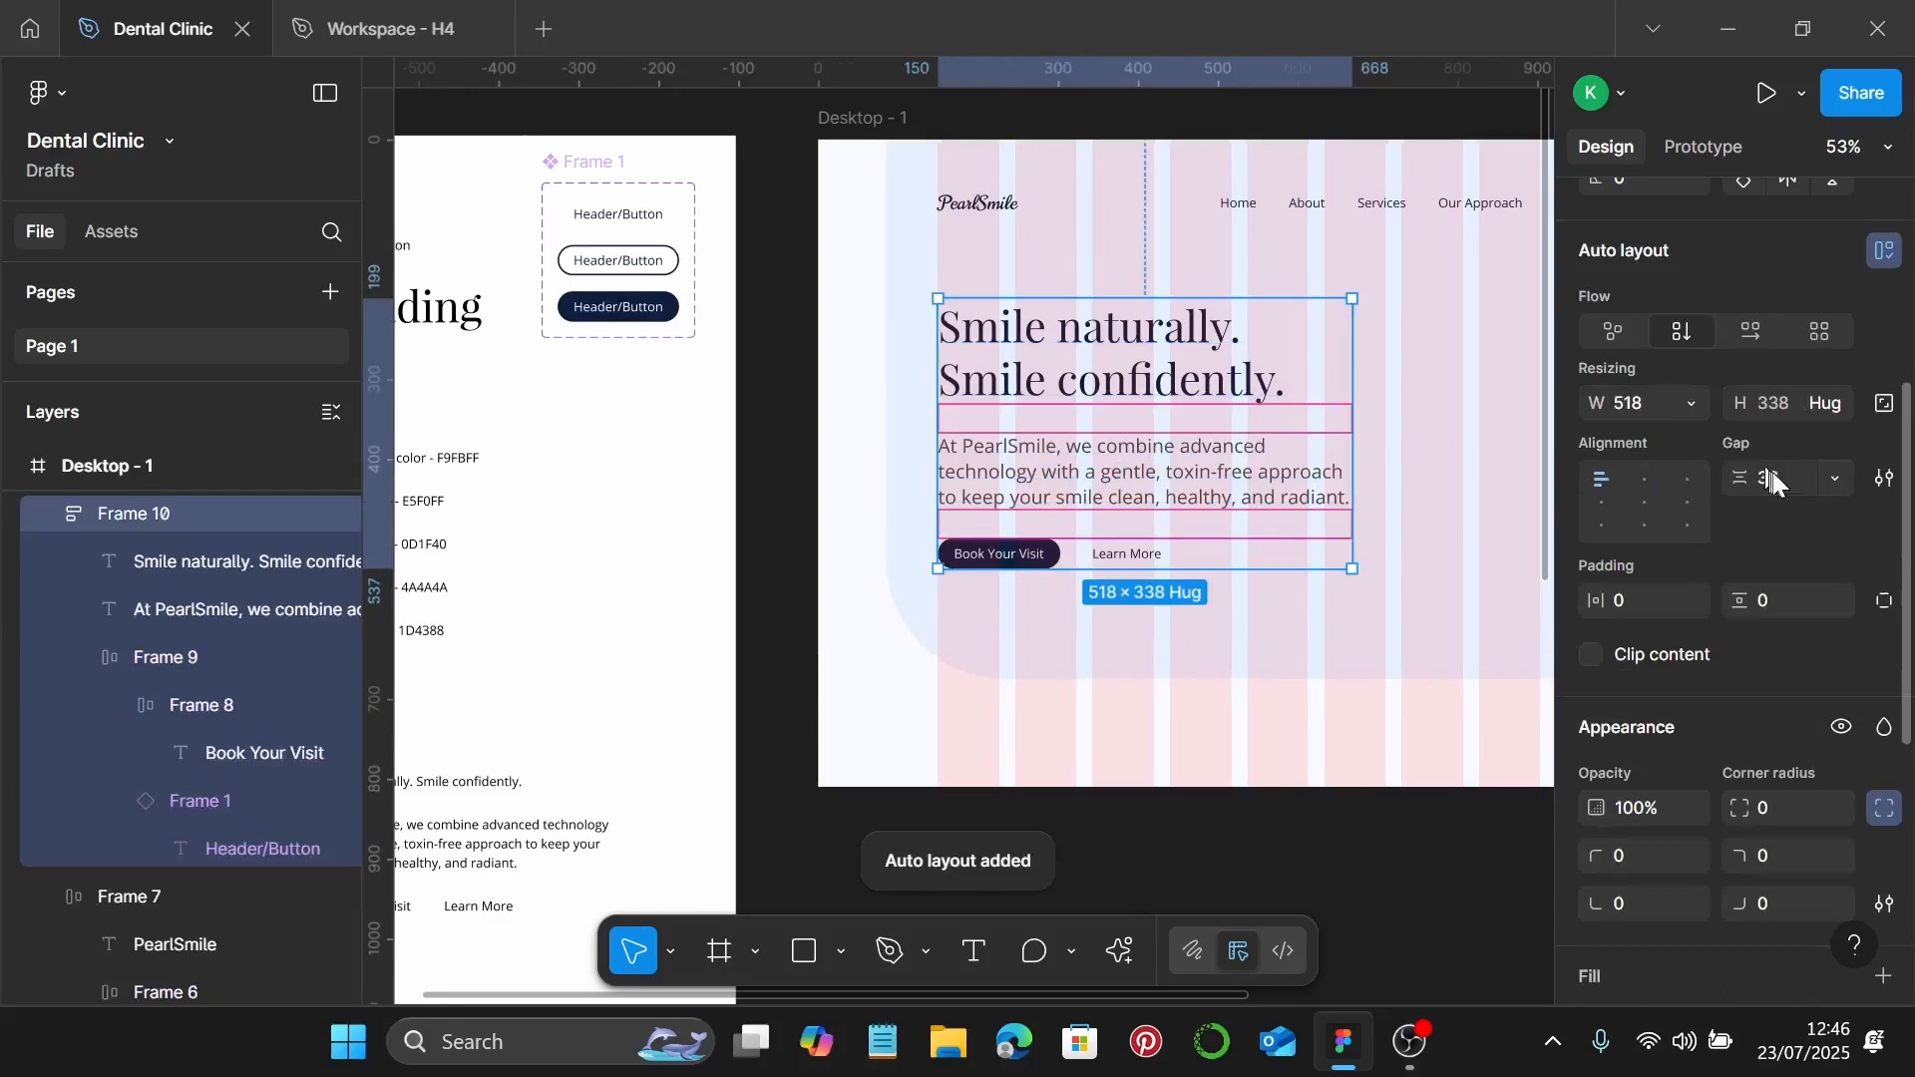
{"action": "type", "text": "20"}
{"action": "key", "text": "Return"}
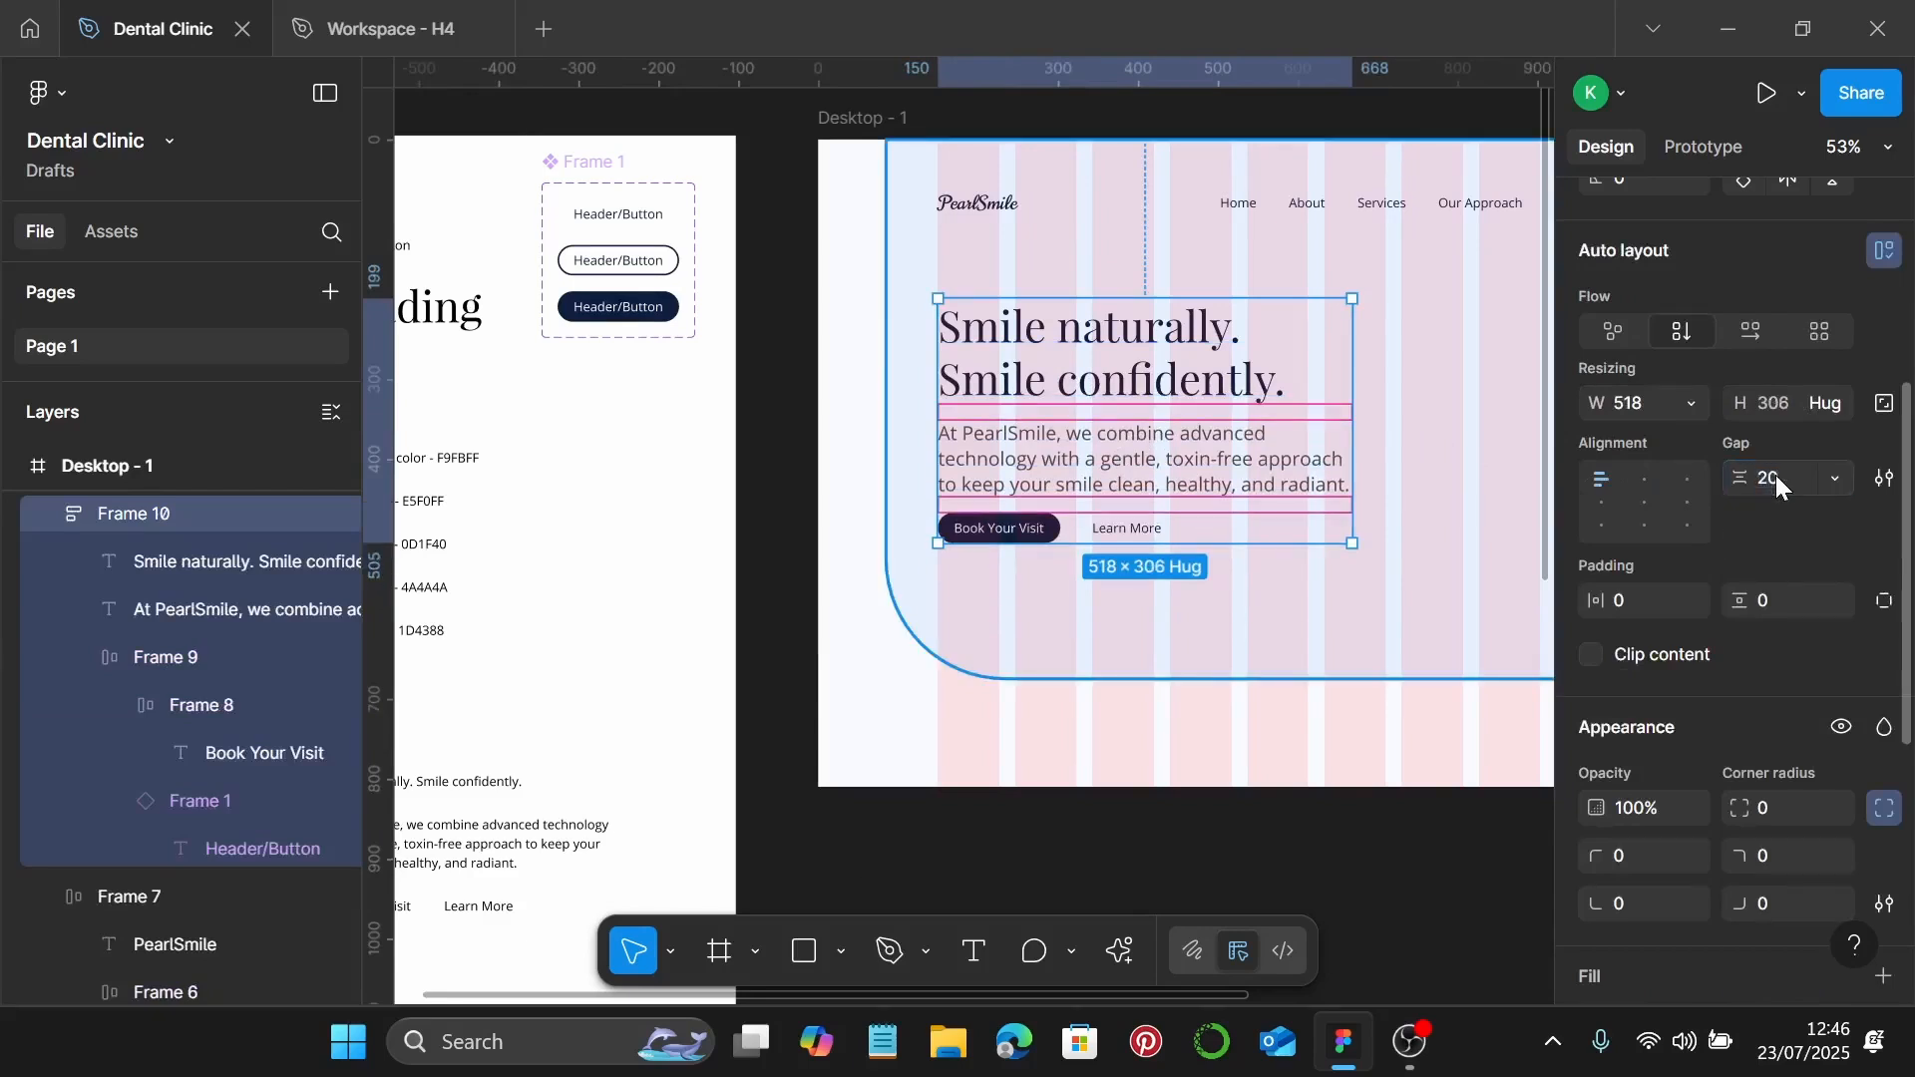
Step: Set the vertical spacing between the PearlSmile navigation header and the hero text block to 130
{"action": "scroll", "coordinate": [1132, 437], "scroll_direction": "up", "scroll_amount": 2, "text": "ctrl"}
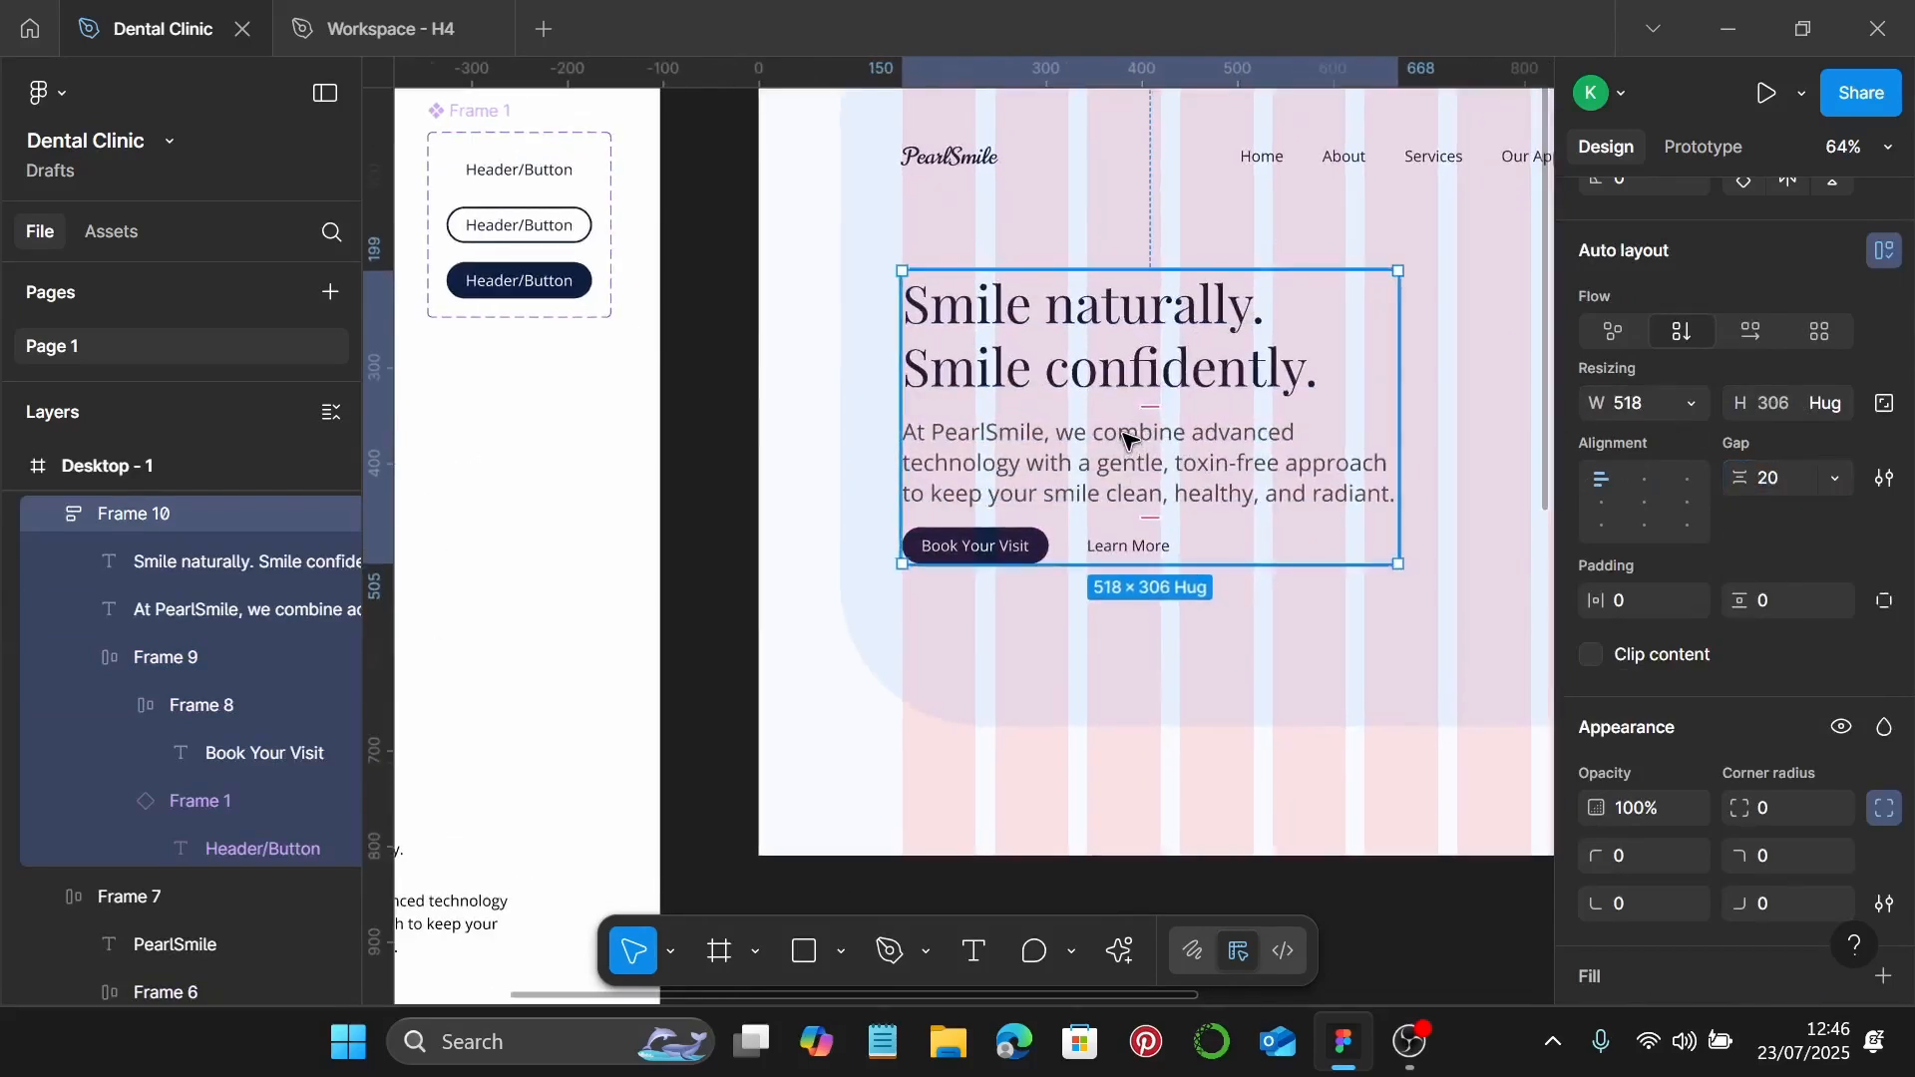
{"action": "scroll", "coordinate": [998, 300], "scroll_direction": "up", "scroll_amount": 1}
{"action": "left_click", "coordinate": [998, 223]}
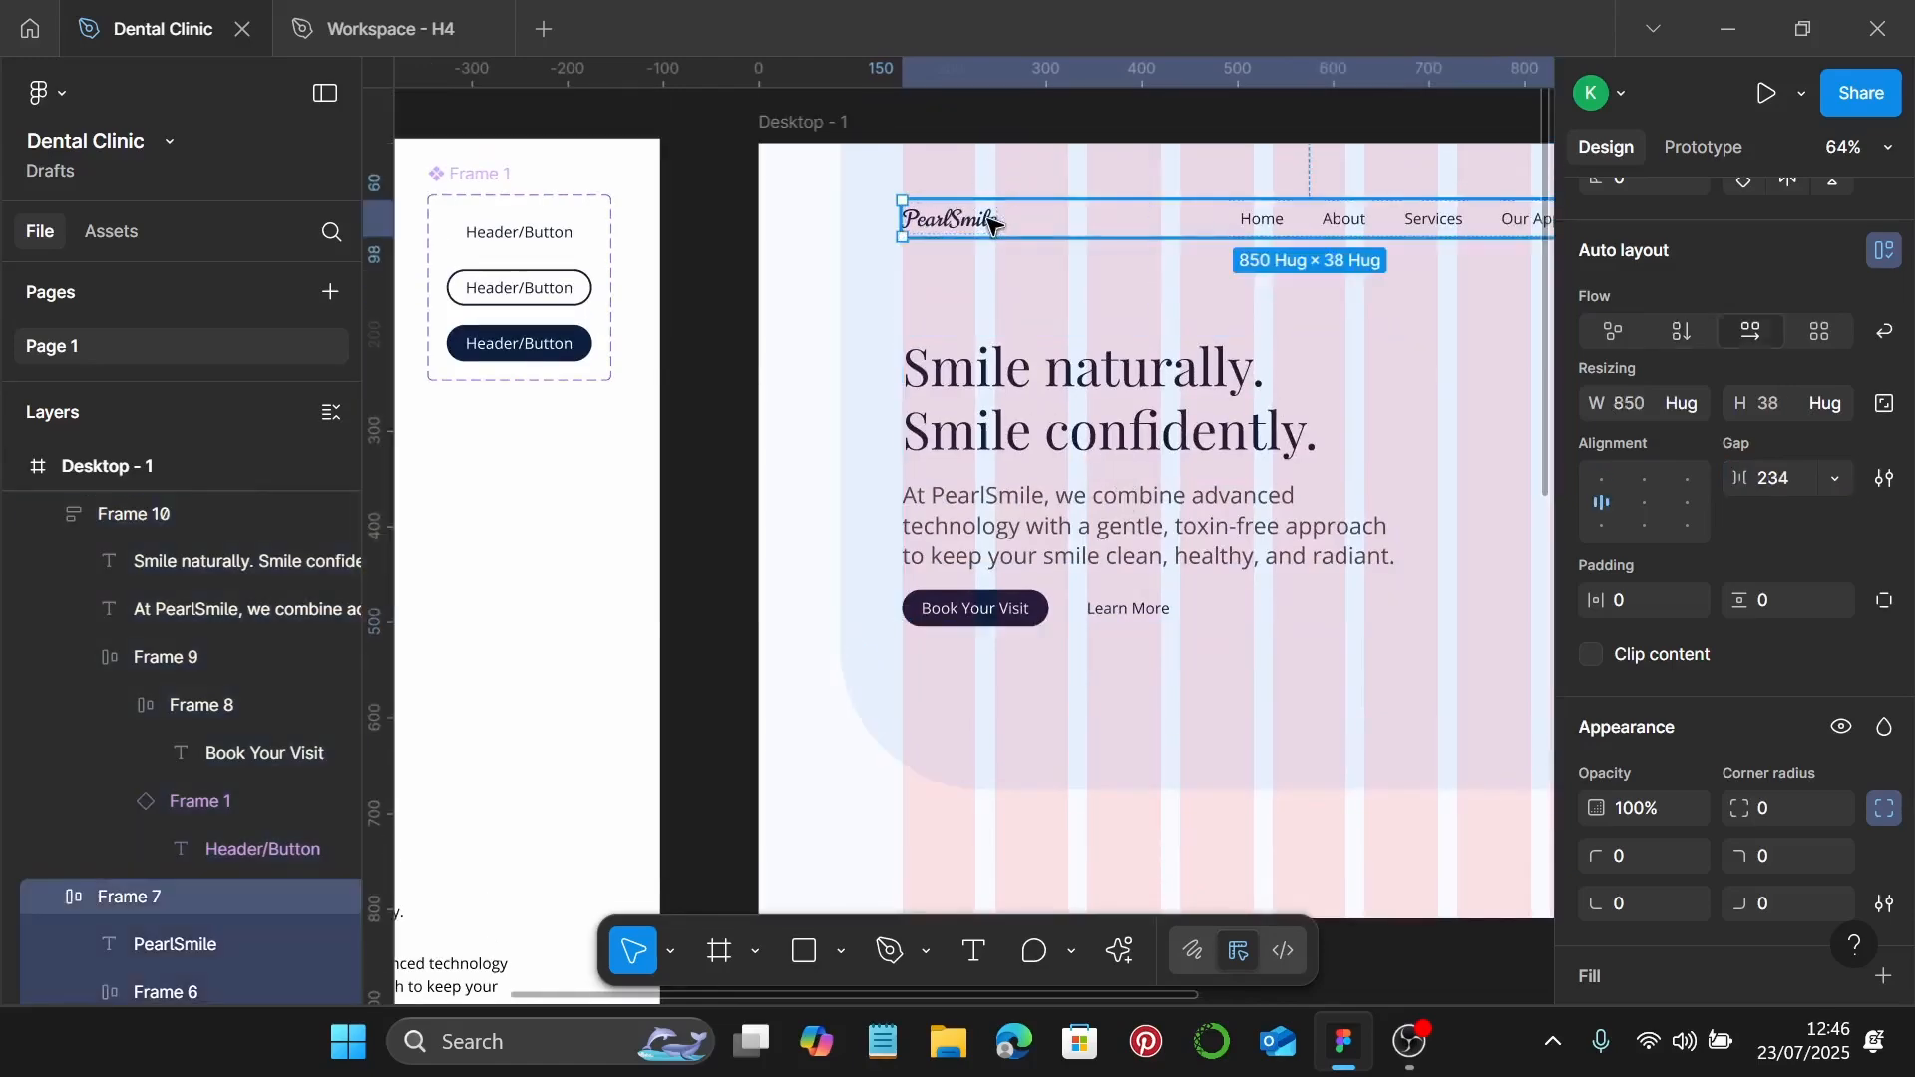
{"action": "left_click", "coordinate": [960, 386], "text": "shift"}
{"action": "scroll", "coordinate": [938, 399], "scroll_direction": "up", "scroll_amount": 4, "text": "ctrl"}
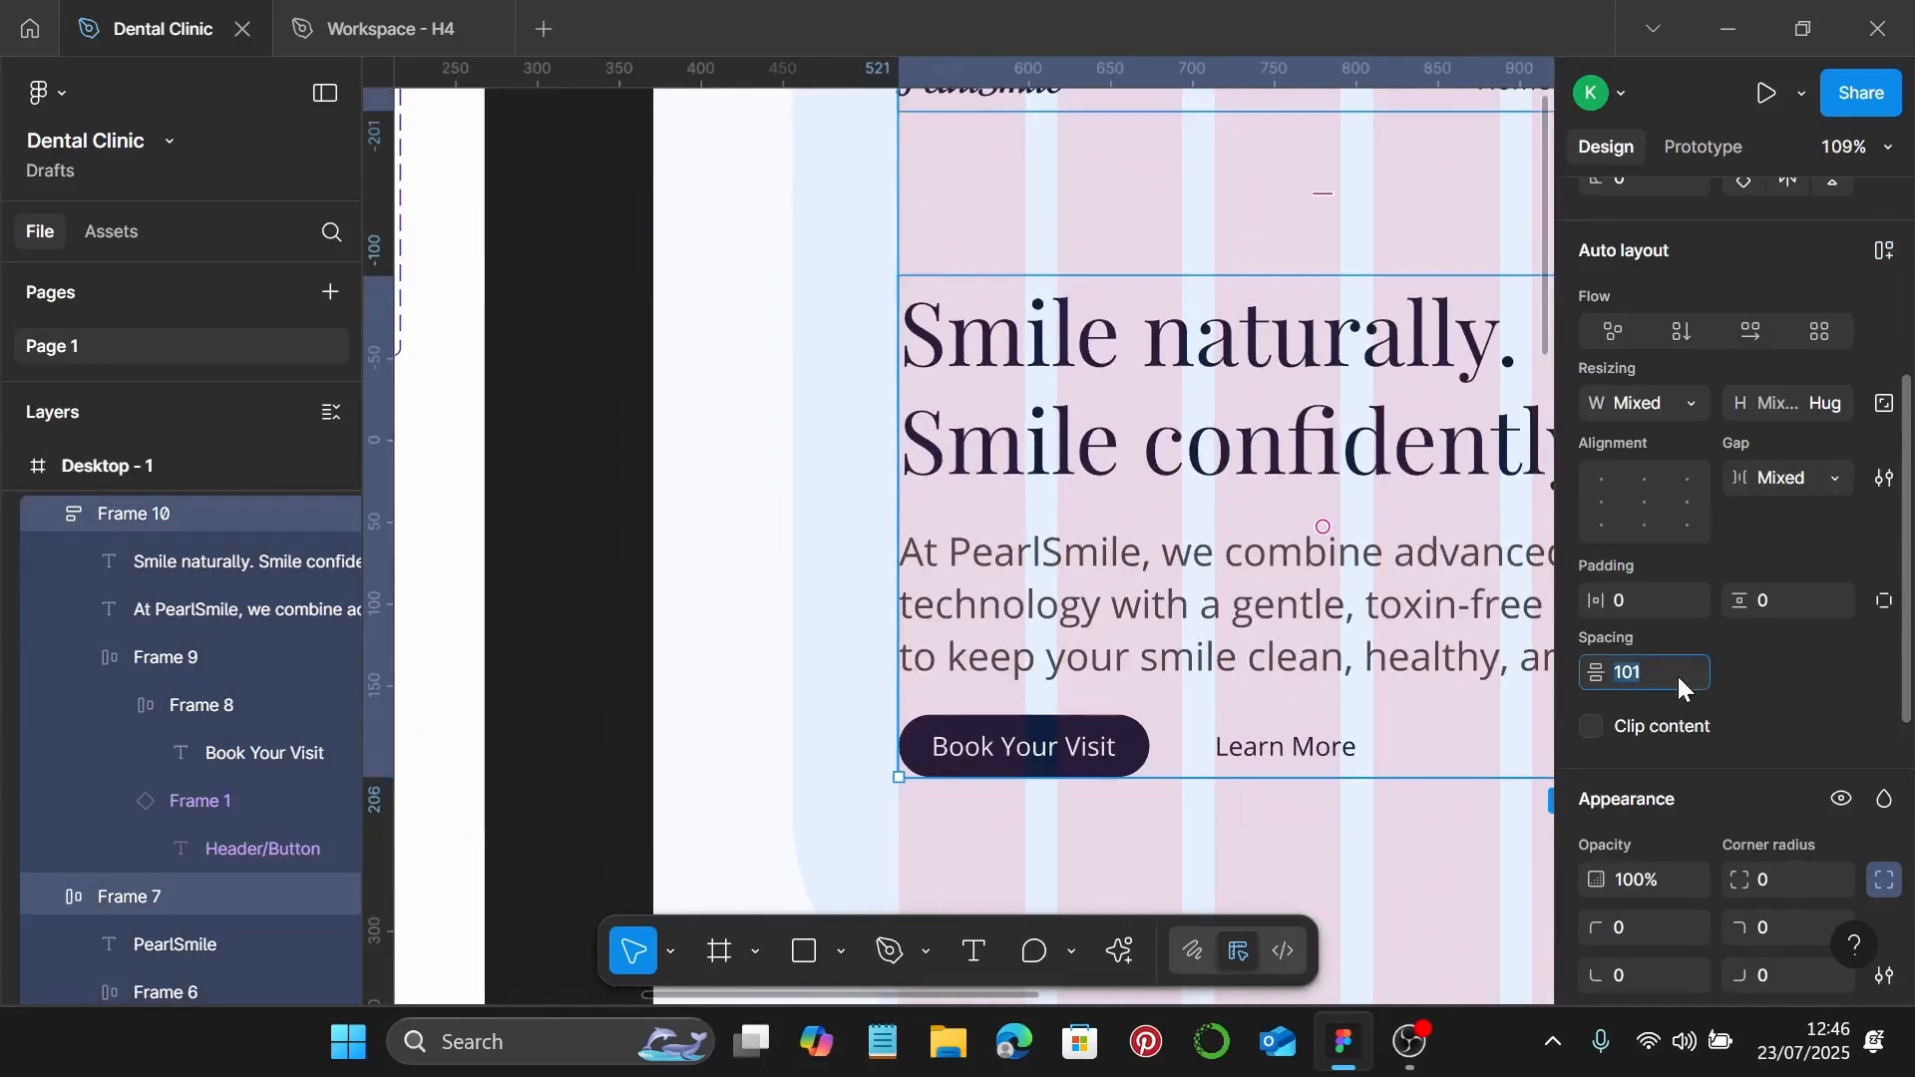
{"action": "left_click", "coordinate": [1678, 676]}
{"action": "type", "text": "130"}
{"action": "key", "text": "Return"}
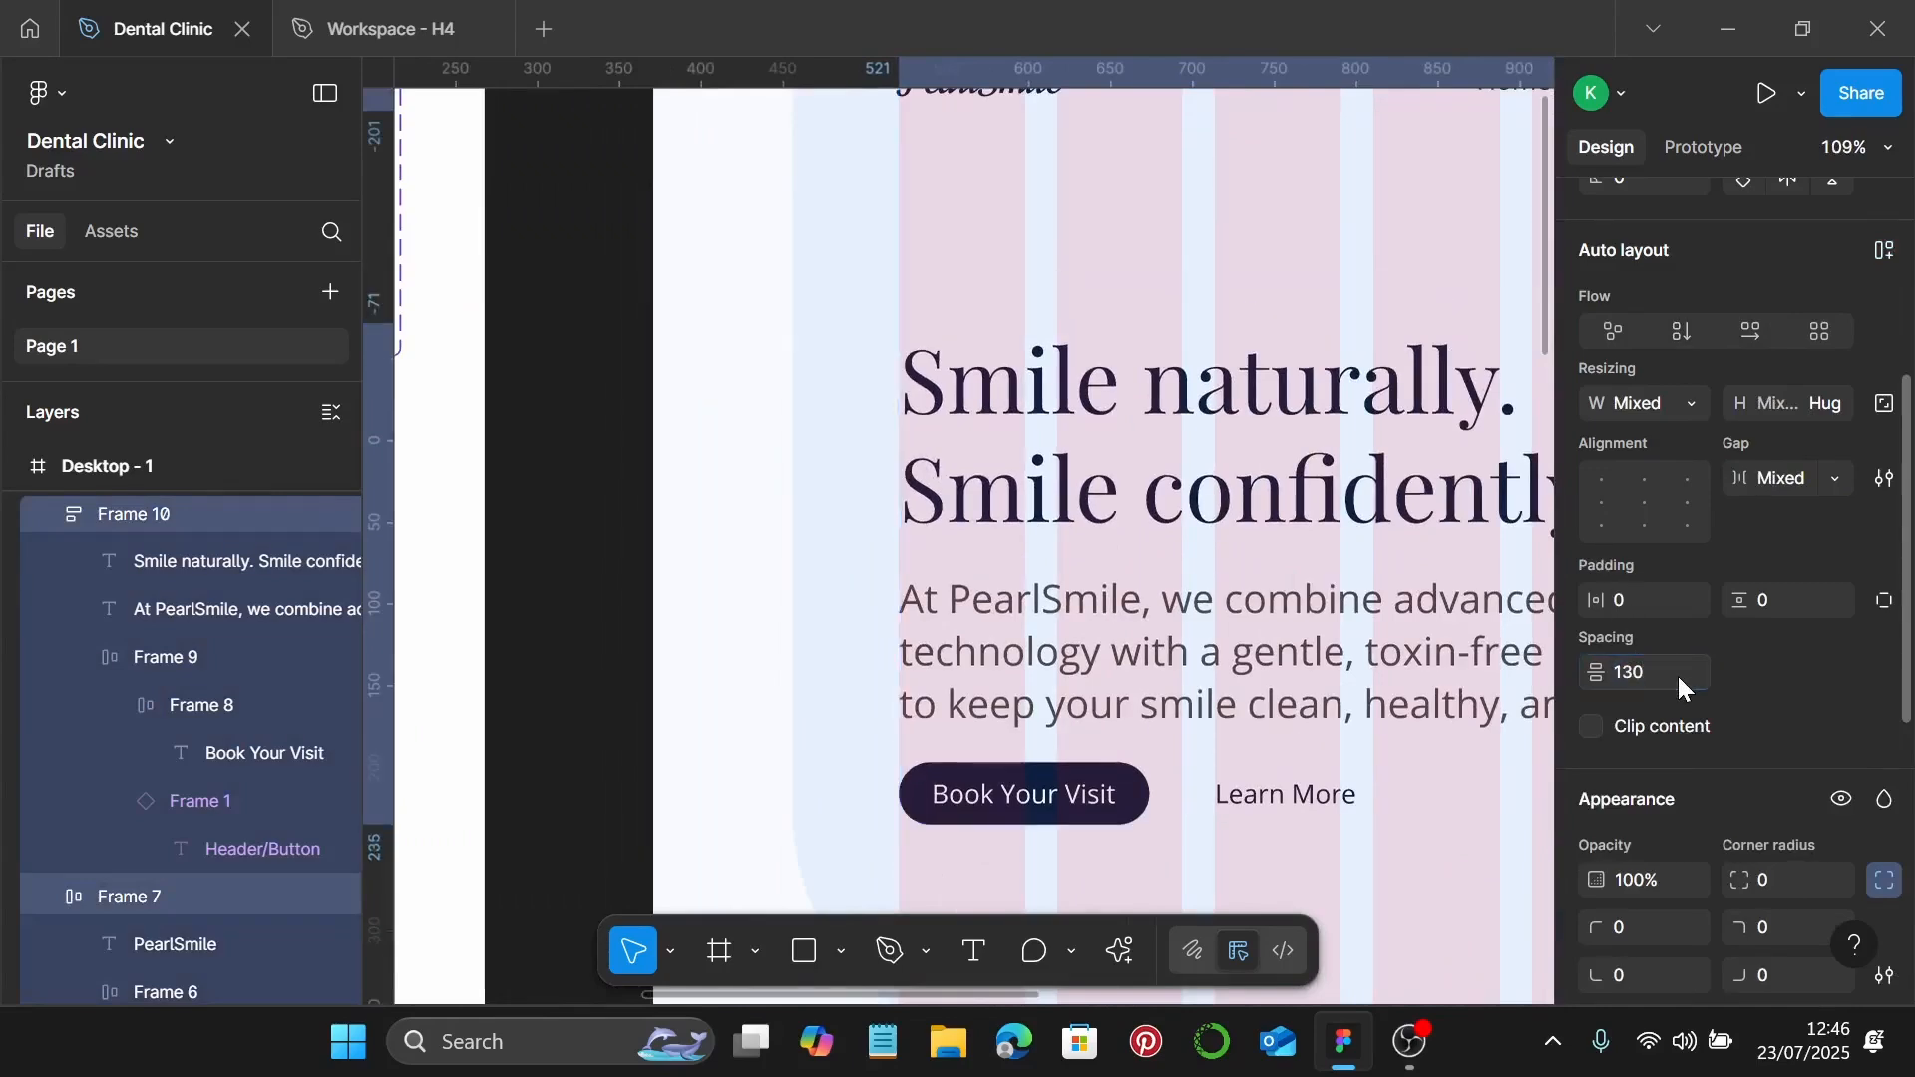
Step: Preview the Desktop - 1 frame as a prototype to examine the hero layout without the column grid
{"action": "scroll", "coordinate": [1314, 675], "scroll_direction": "down", "scroll_amount": 3}
{"action": "scroll", "coordinate": [1296, 673], "scroll_direction": "down", "scroll_amount": 3, "text": "ctrl"}
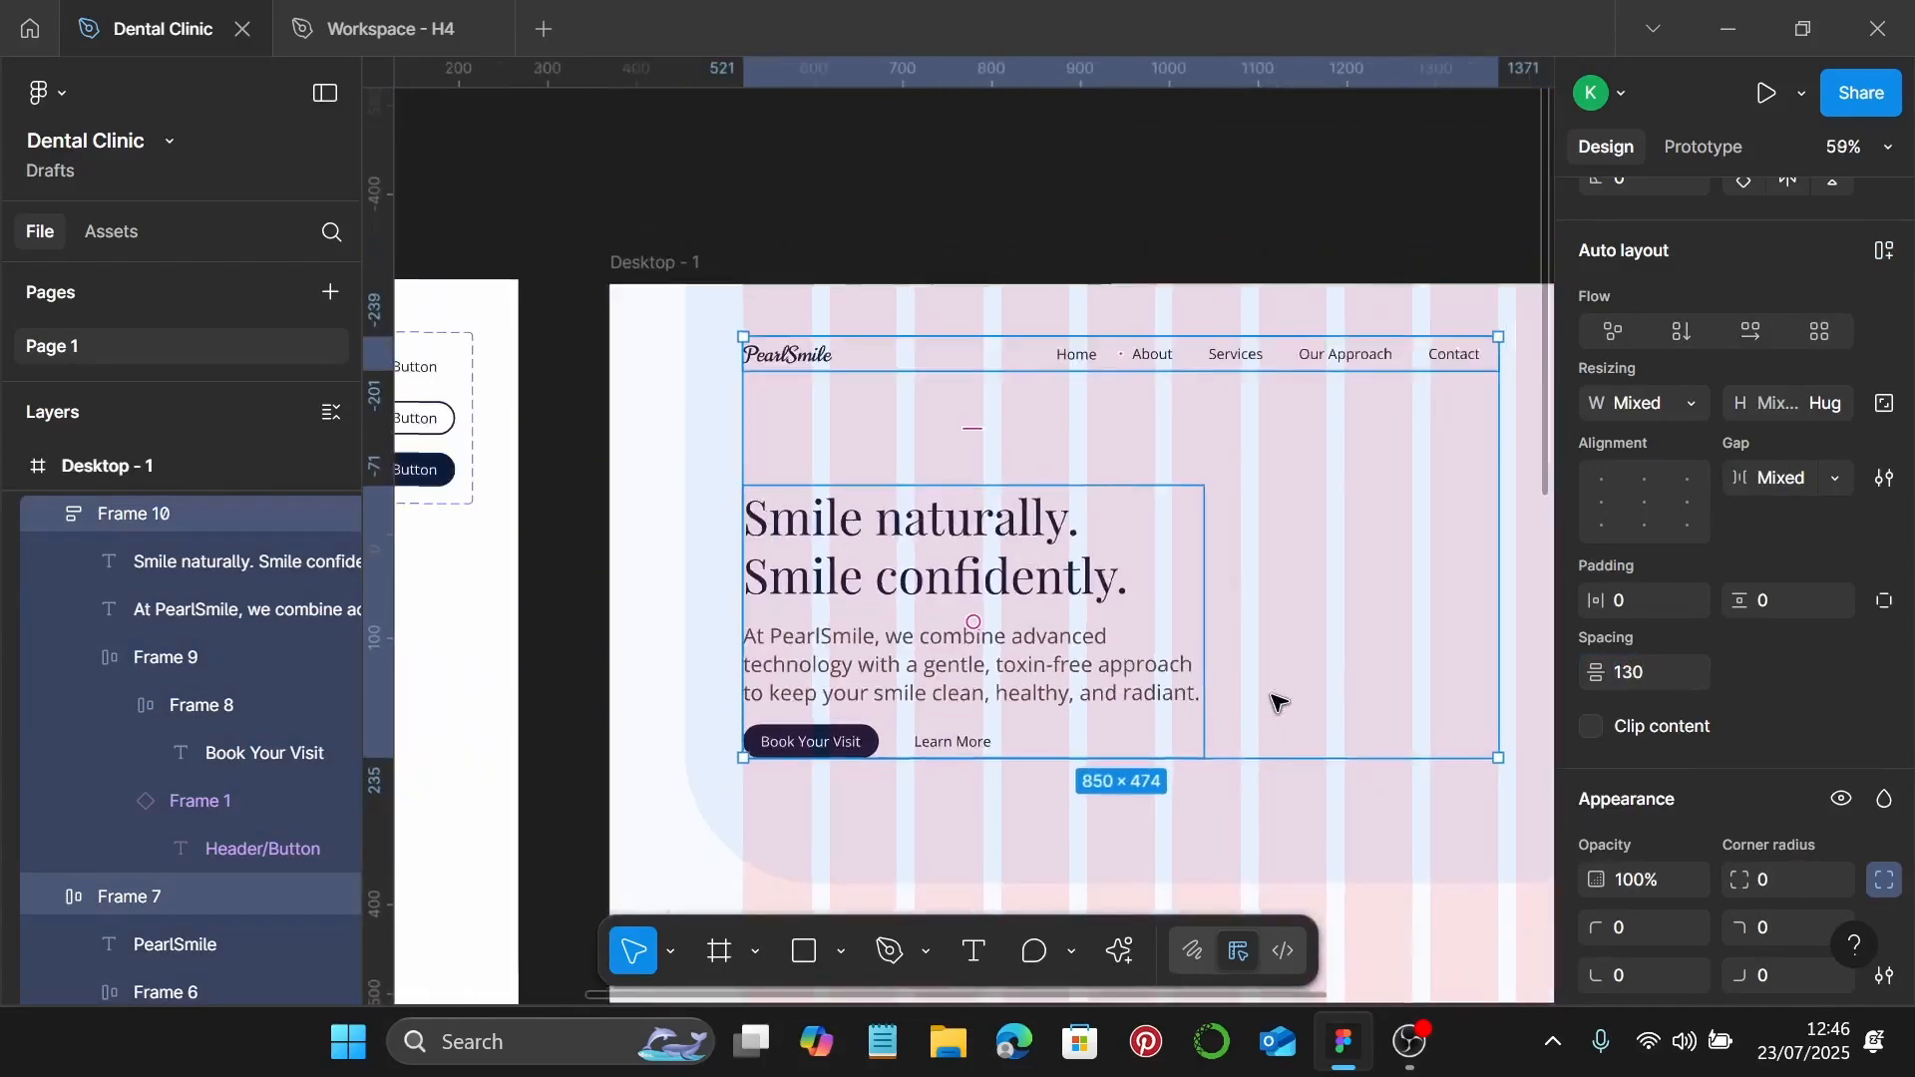
{"action": "left_click", "coordinate": [1219, 844]}
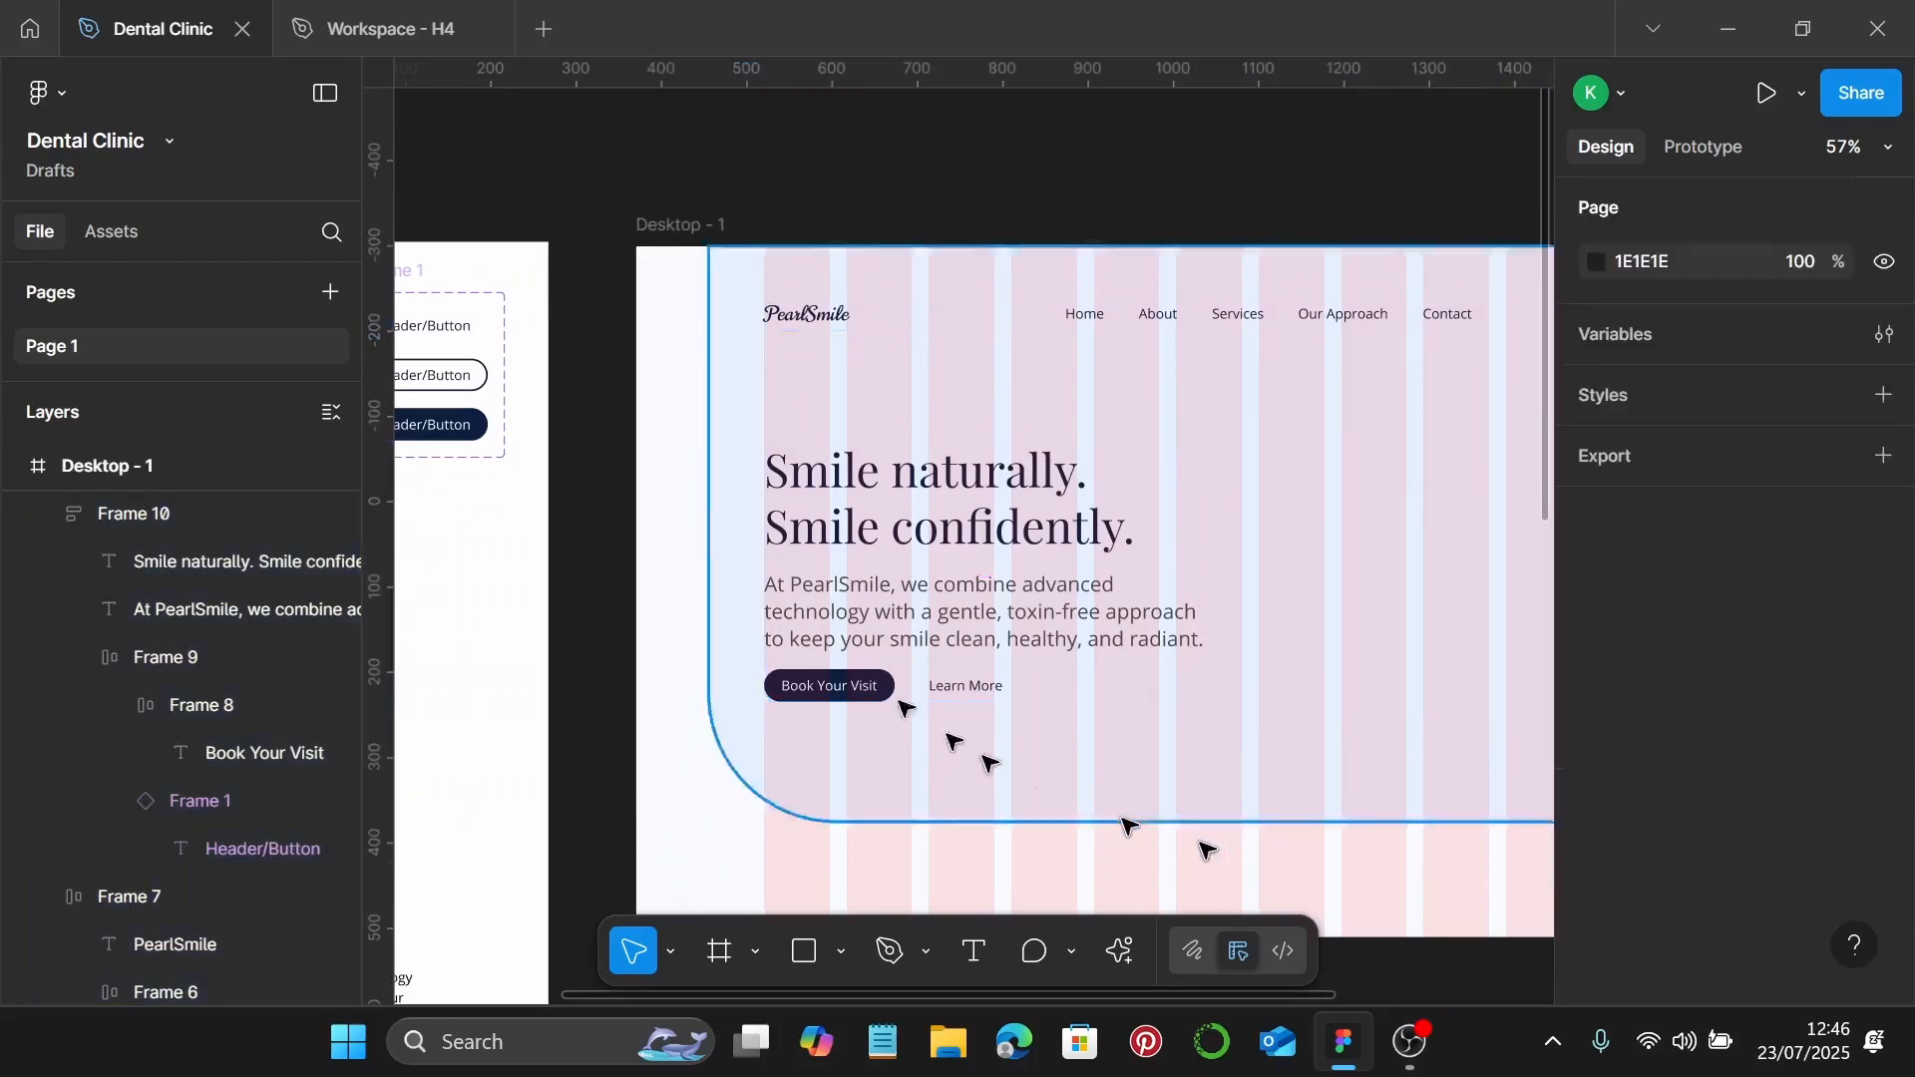
{"action": "left_click", "coordinate": [678, 226]}
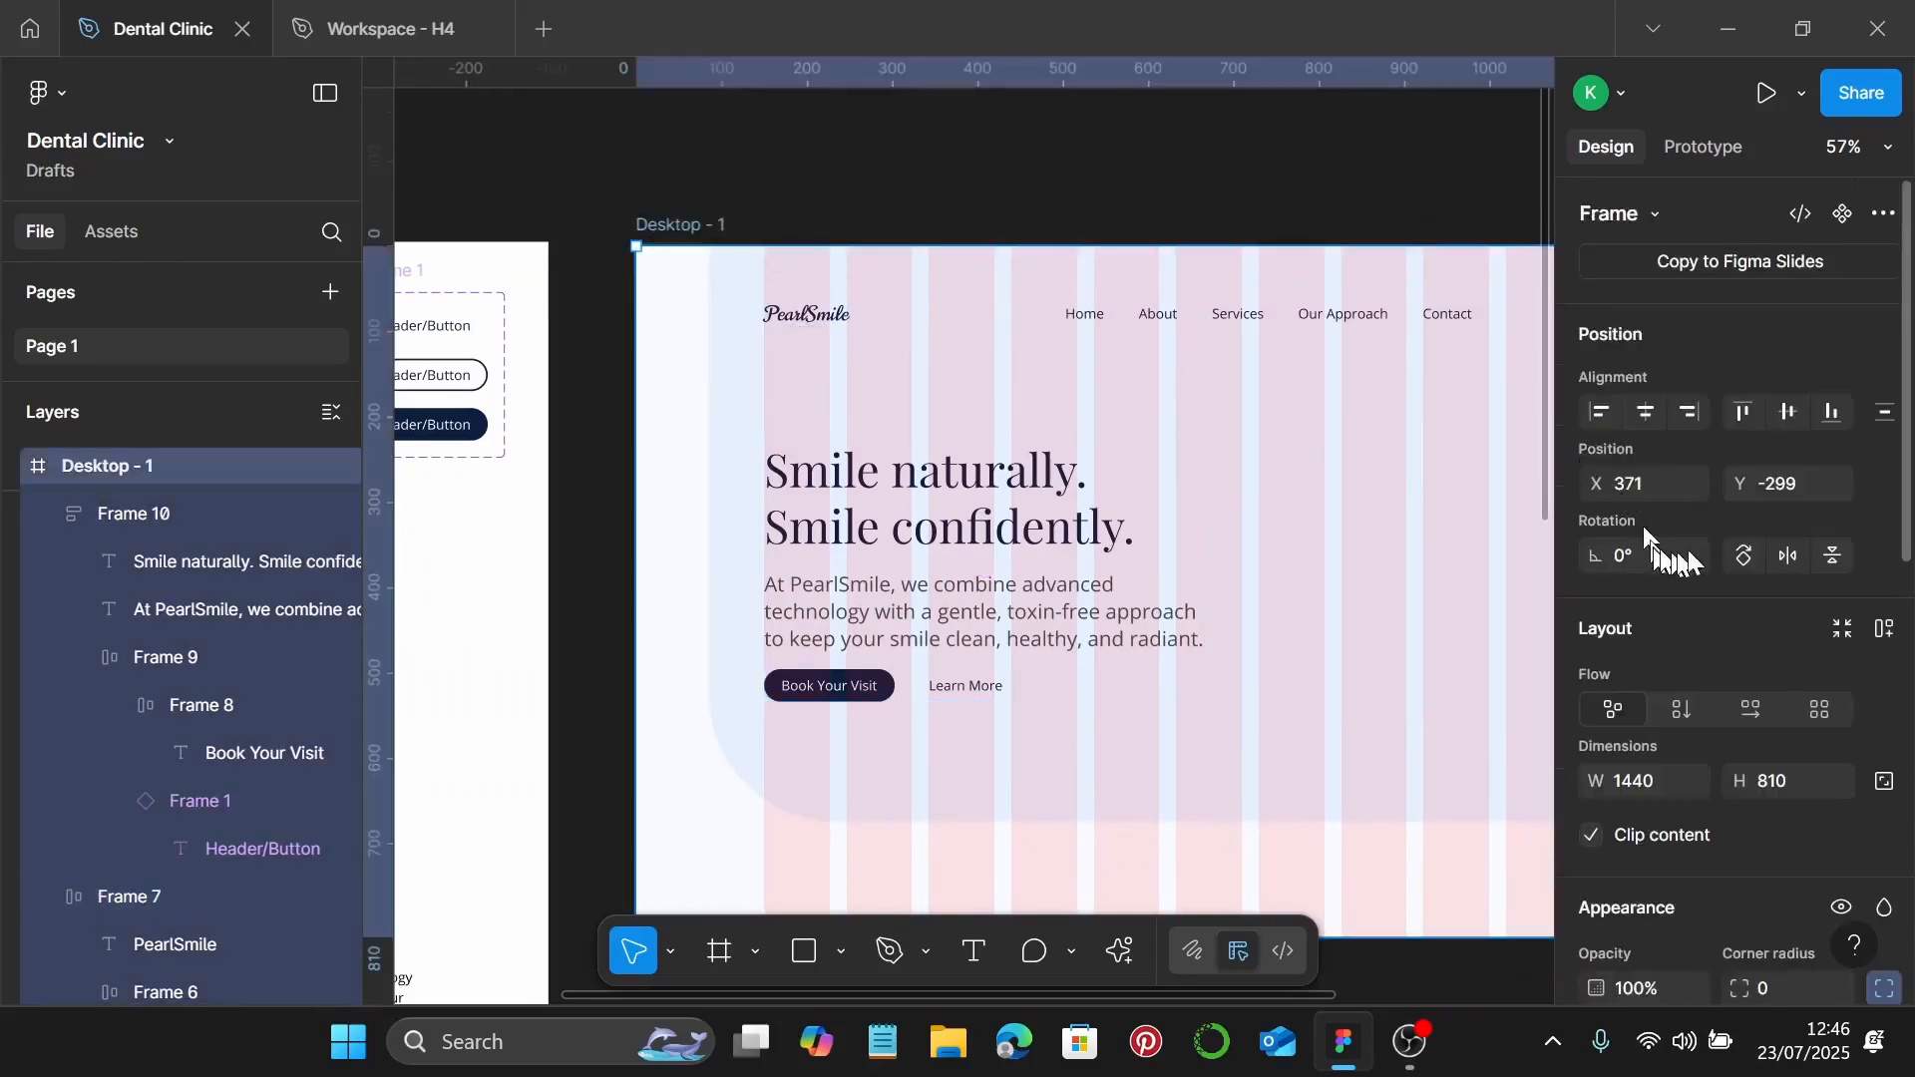
{"action": "left_click", "coordinate": [1767, 93]}
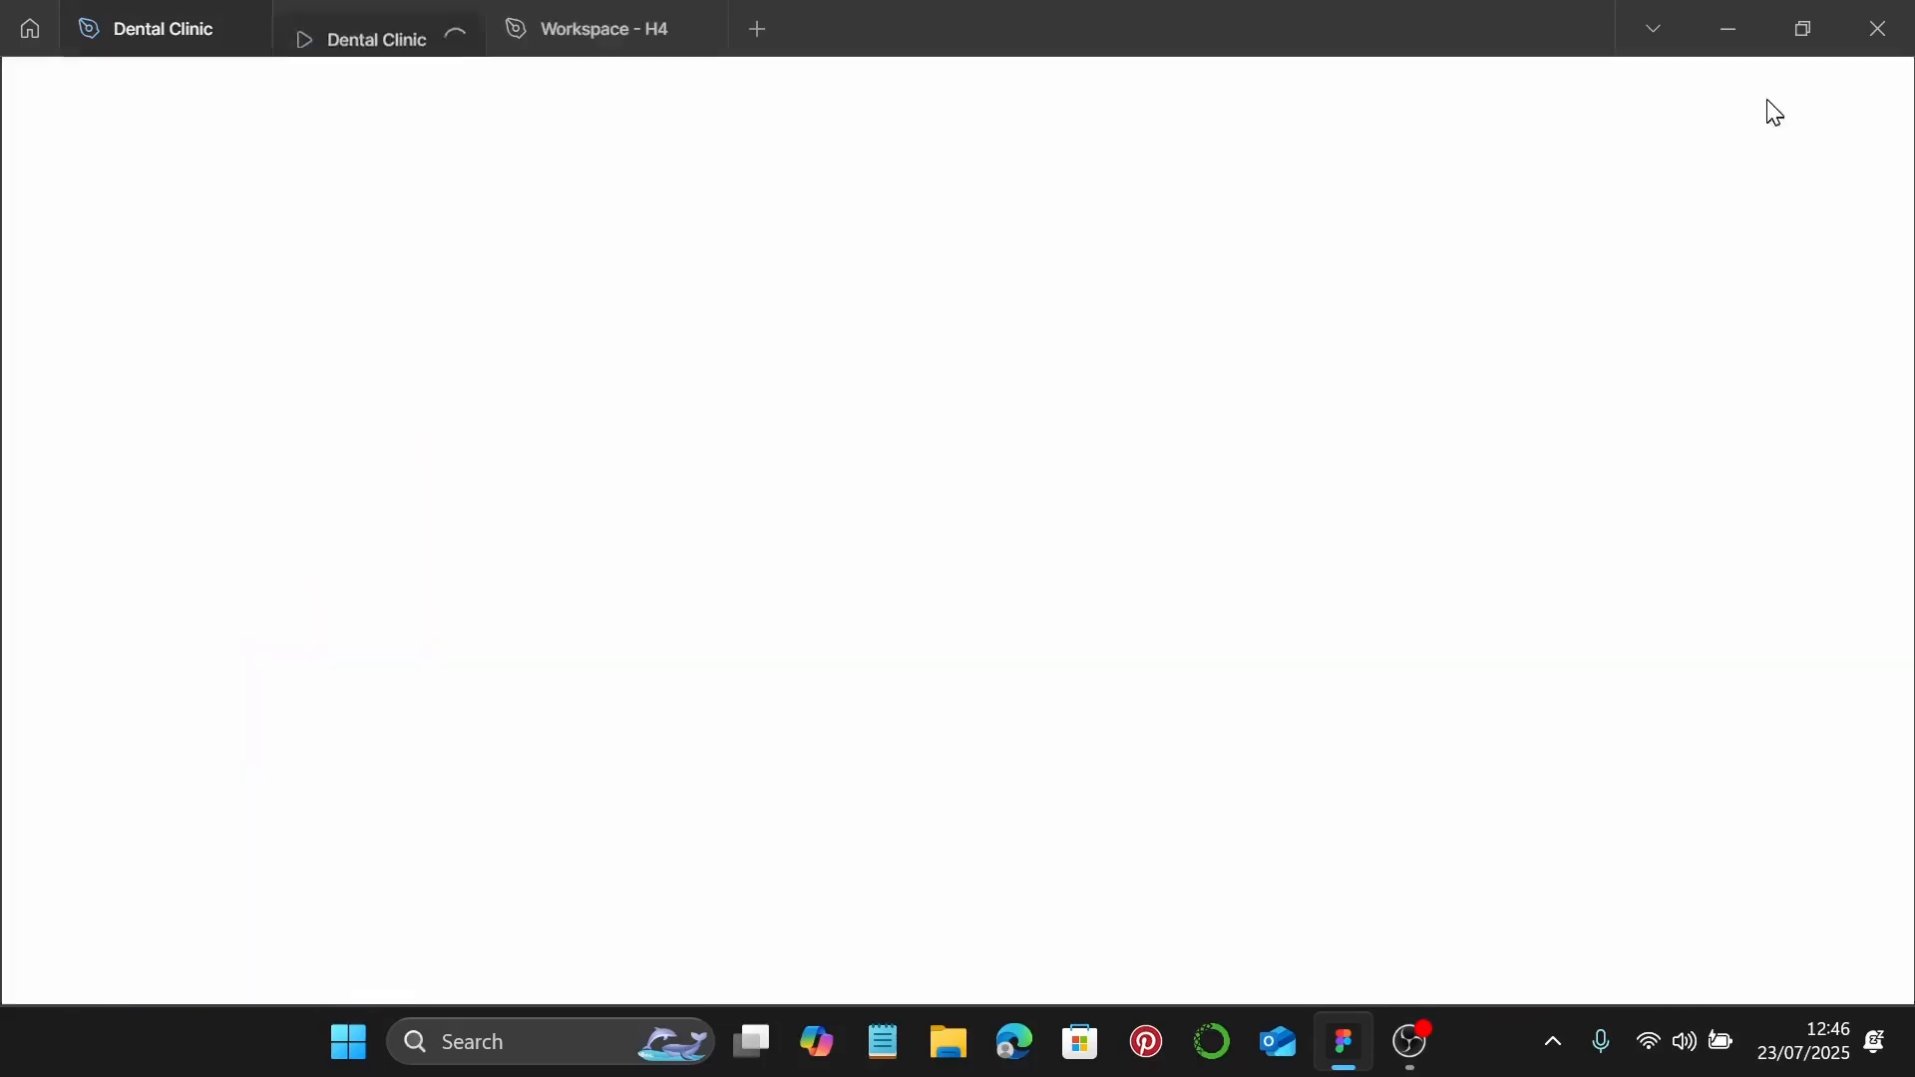
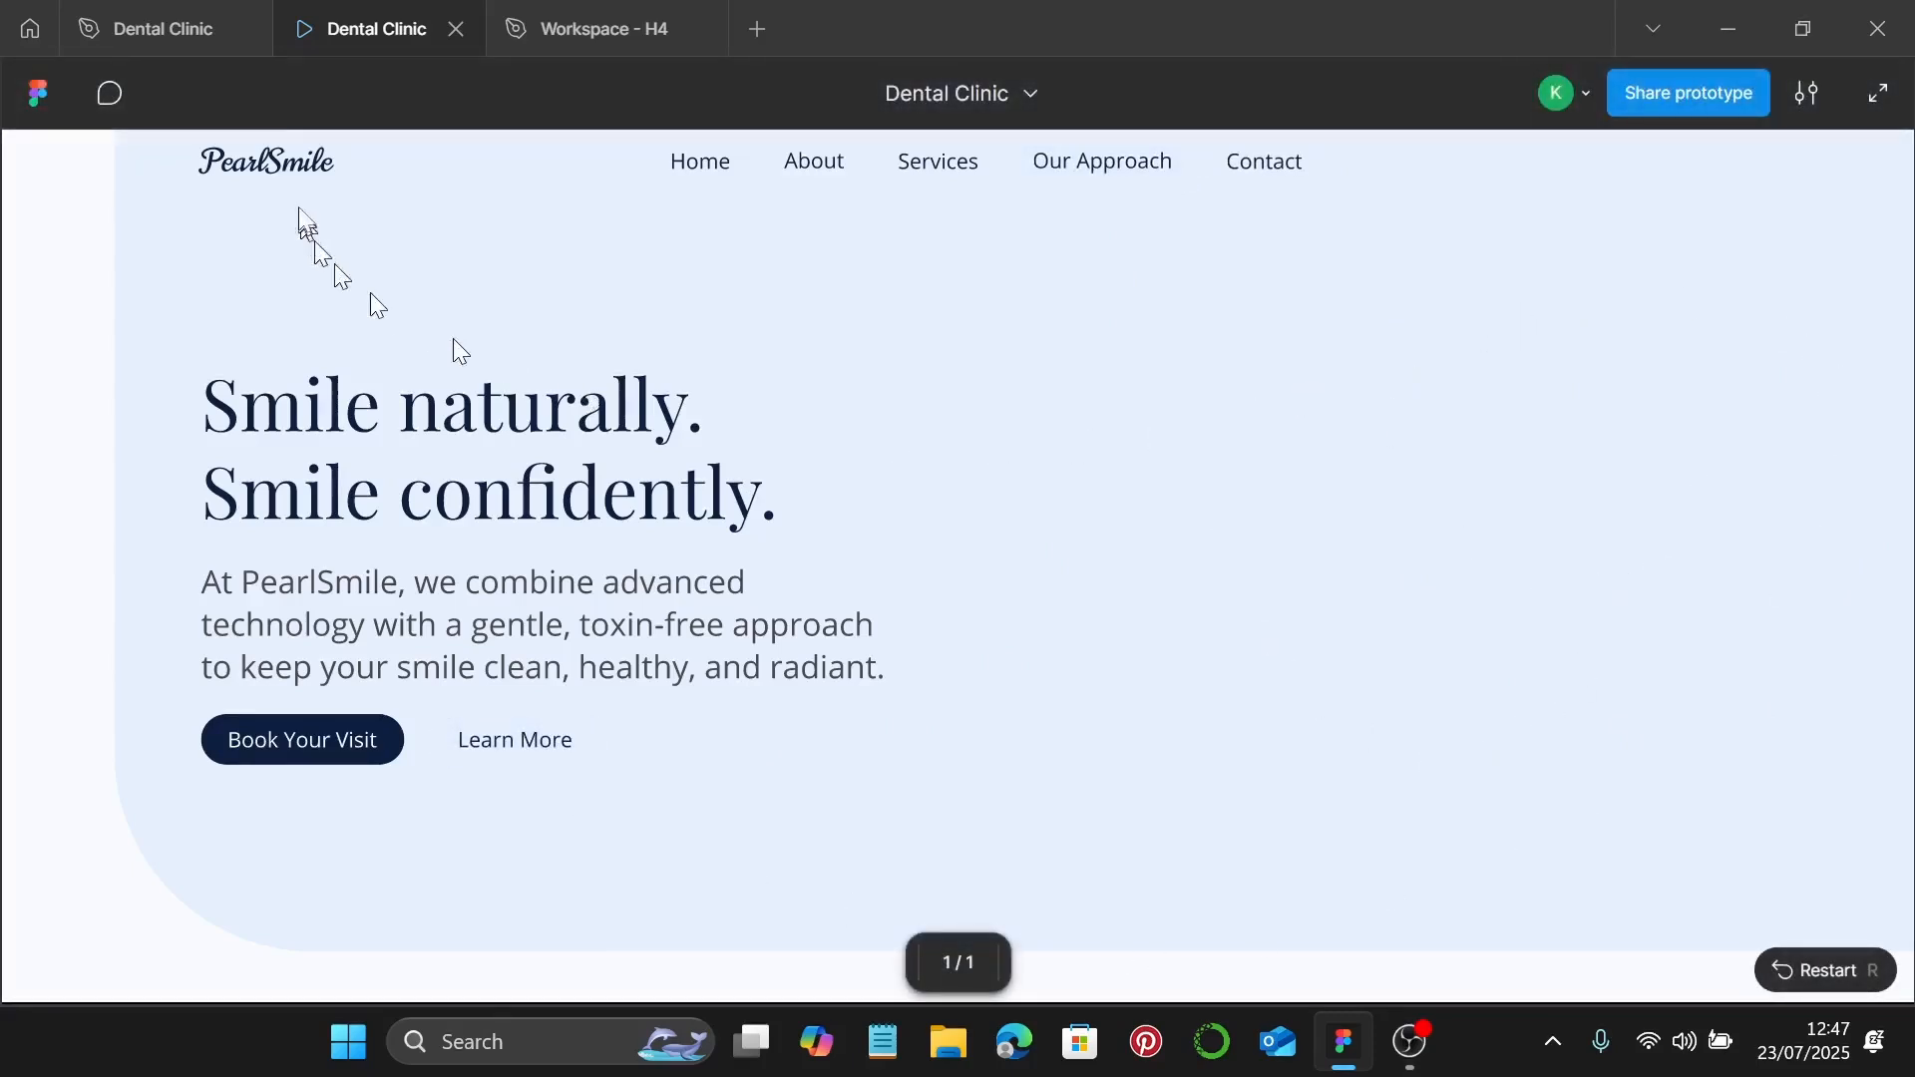
Step: Return to the Dental Clinic design file and set the portrait photo's width to 460 with its proportions locked
{"action": "left_click", "coordinate": [179, 29]}
{"action": "scroll", "coordinate": [1523, 834], "scroll_direction": "down", "scroll_amount": 5}
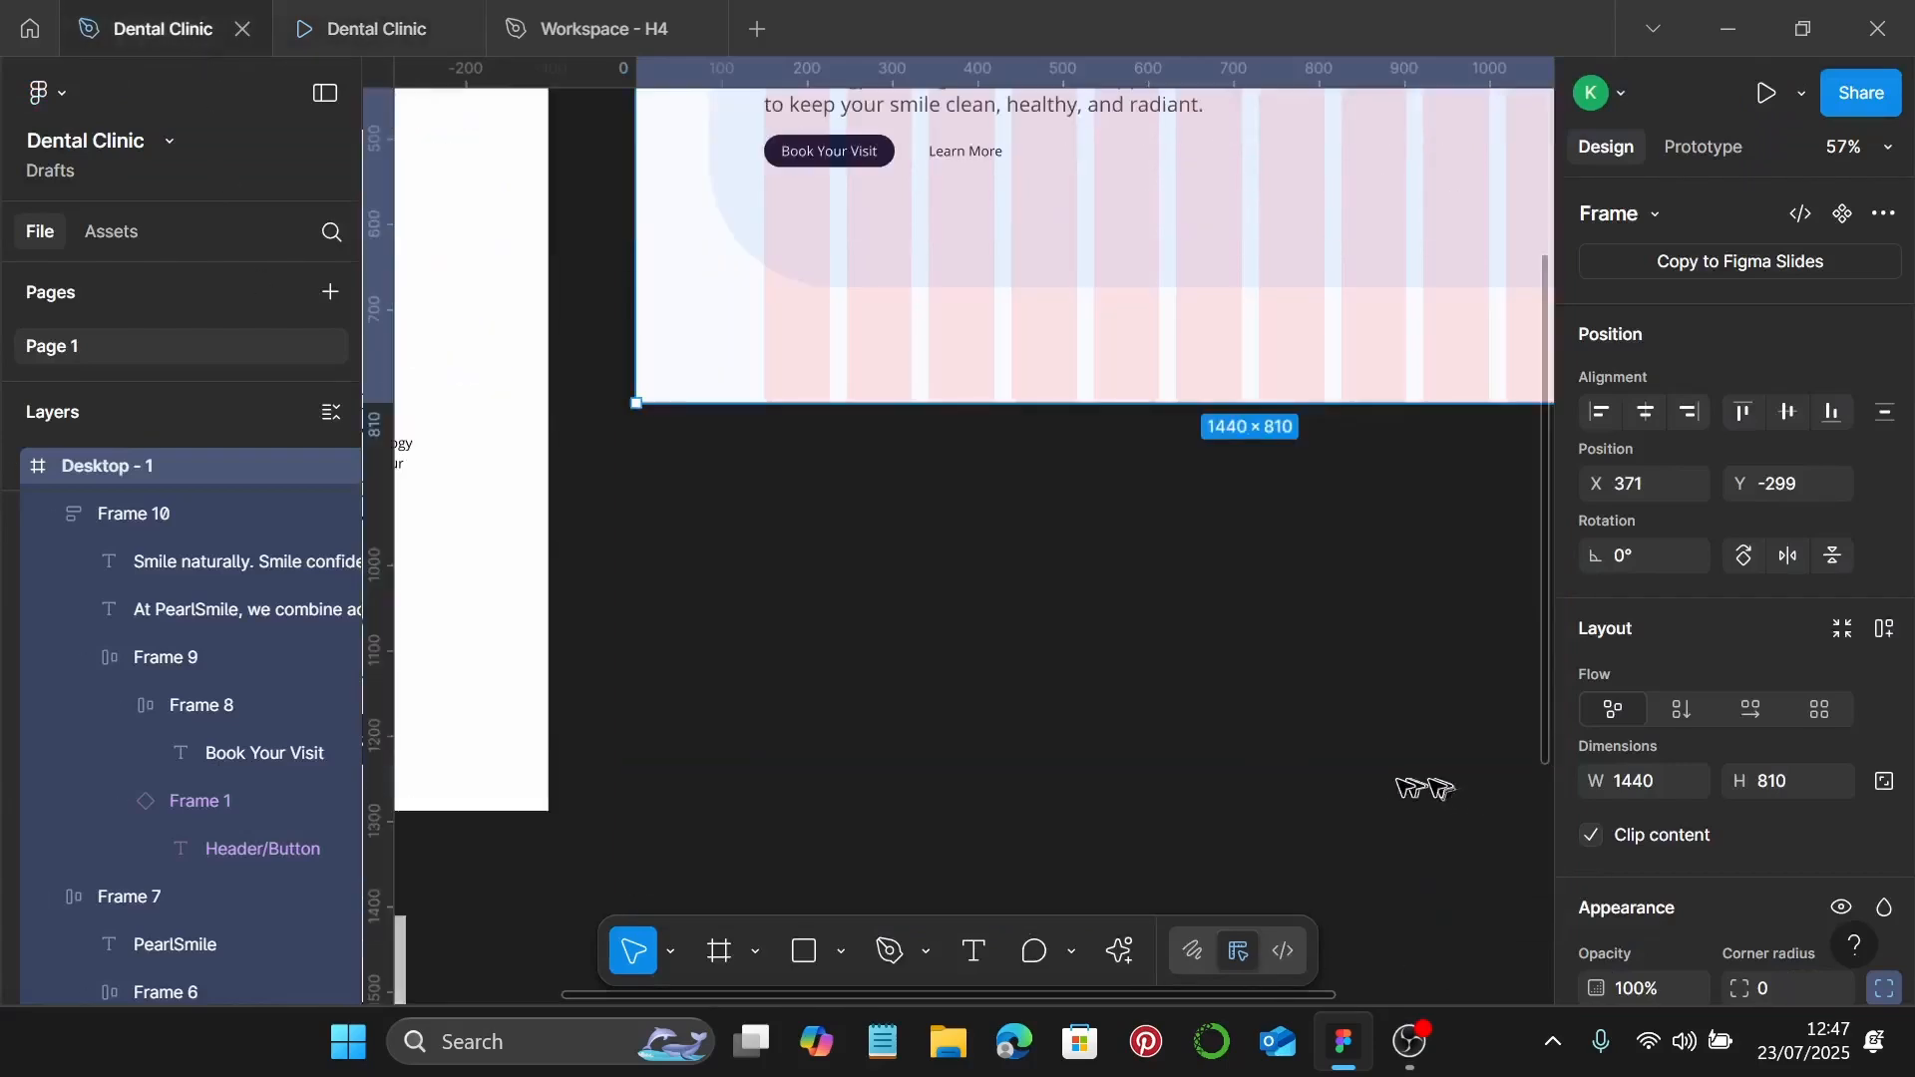
{"action": "scroll", "coordinate": [1433, 782], "scroll_direction": "down", "scroll_amount": 3}
{"action": "scroll", "coordinate": [1386, 782], "scroll_direction": "down", "scroll_amount": 6}
{"action": "scroll", "coordinate": [1118, 708], "scroll_direction": "down", "scroll_amount": 1}
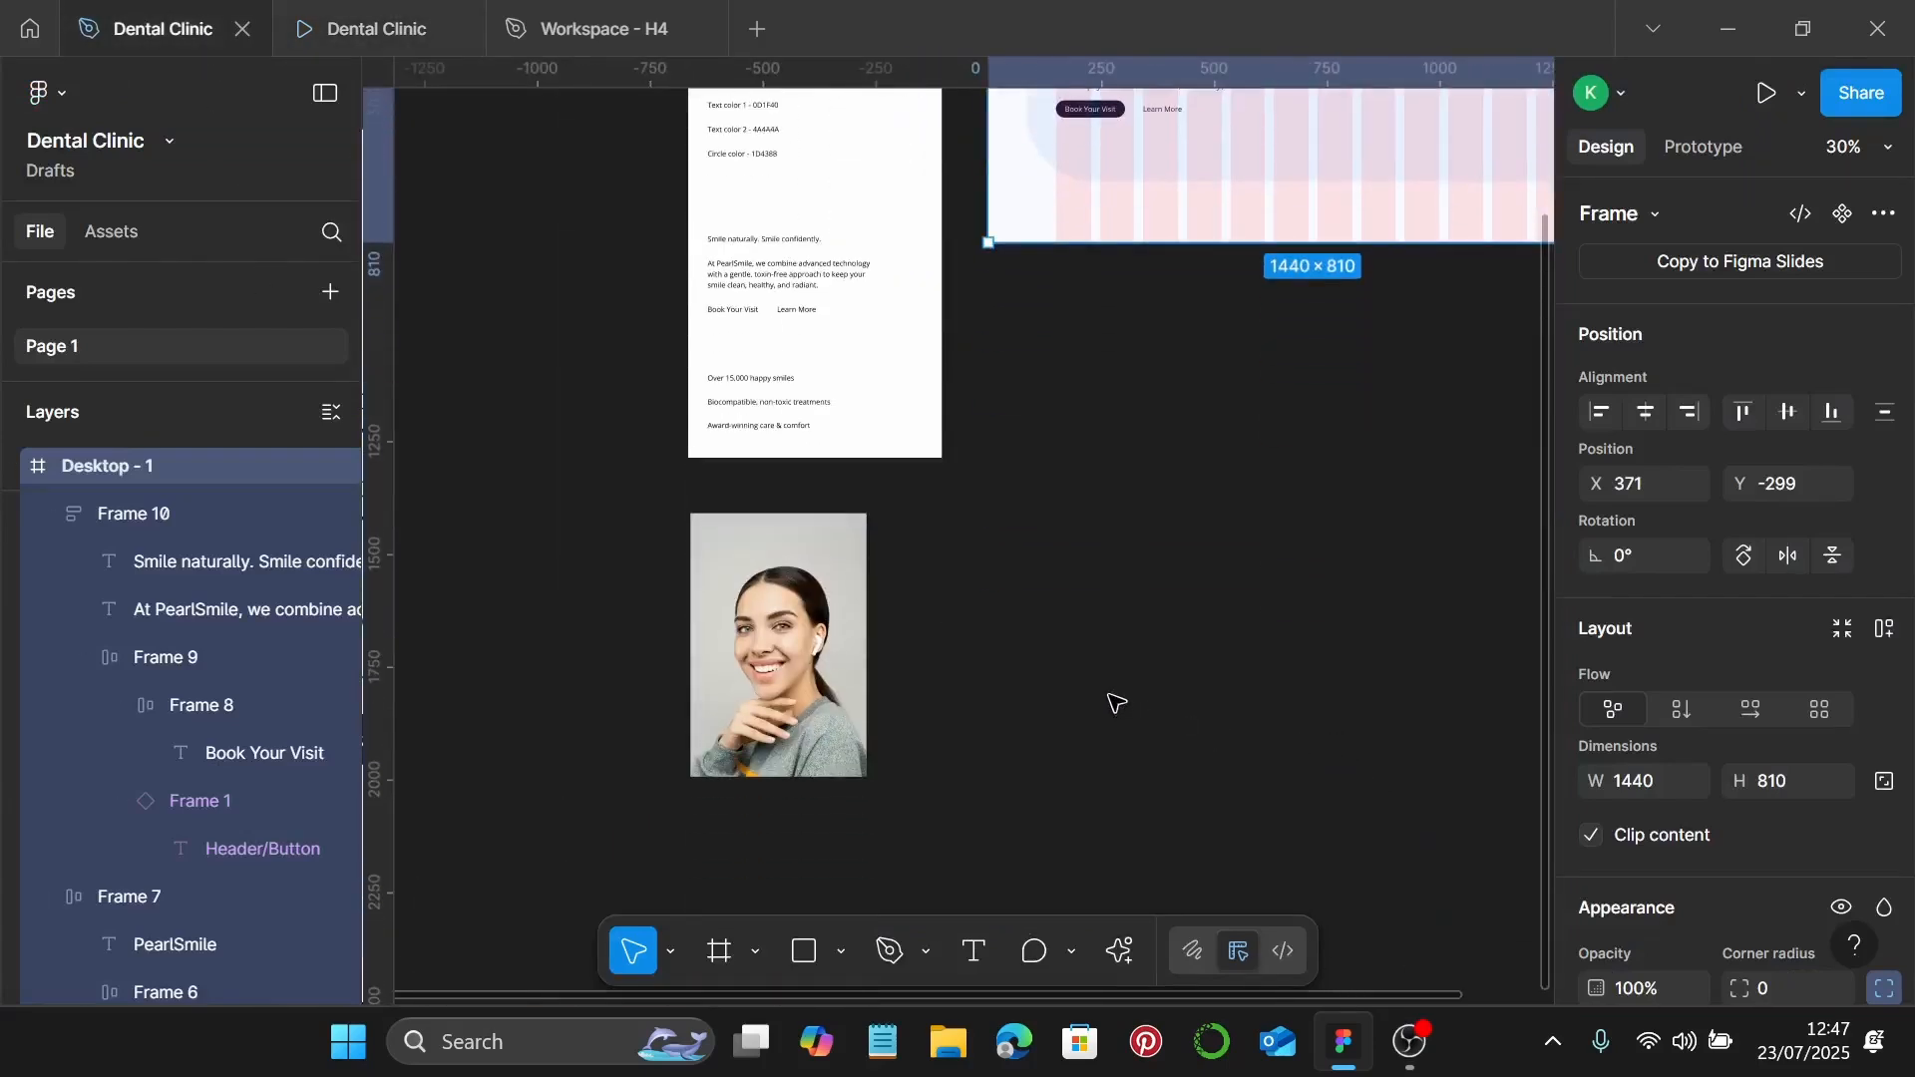
{"action": "scroll", "coordinate": [906, 675], "scroll_direction": "up", "scroll_amount": 1}
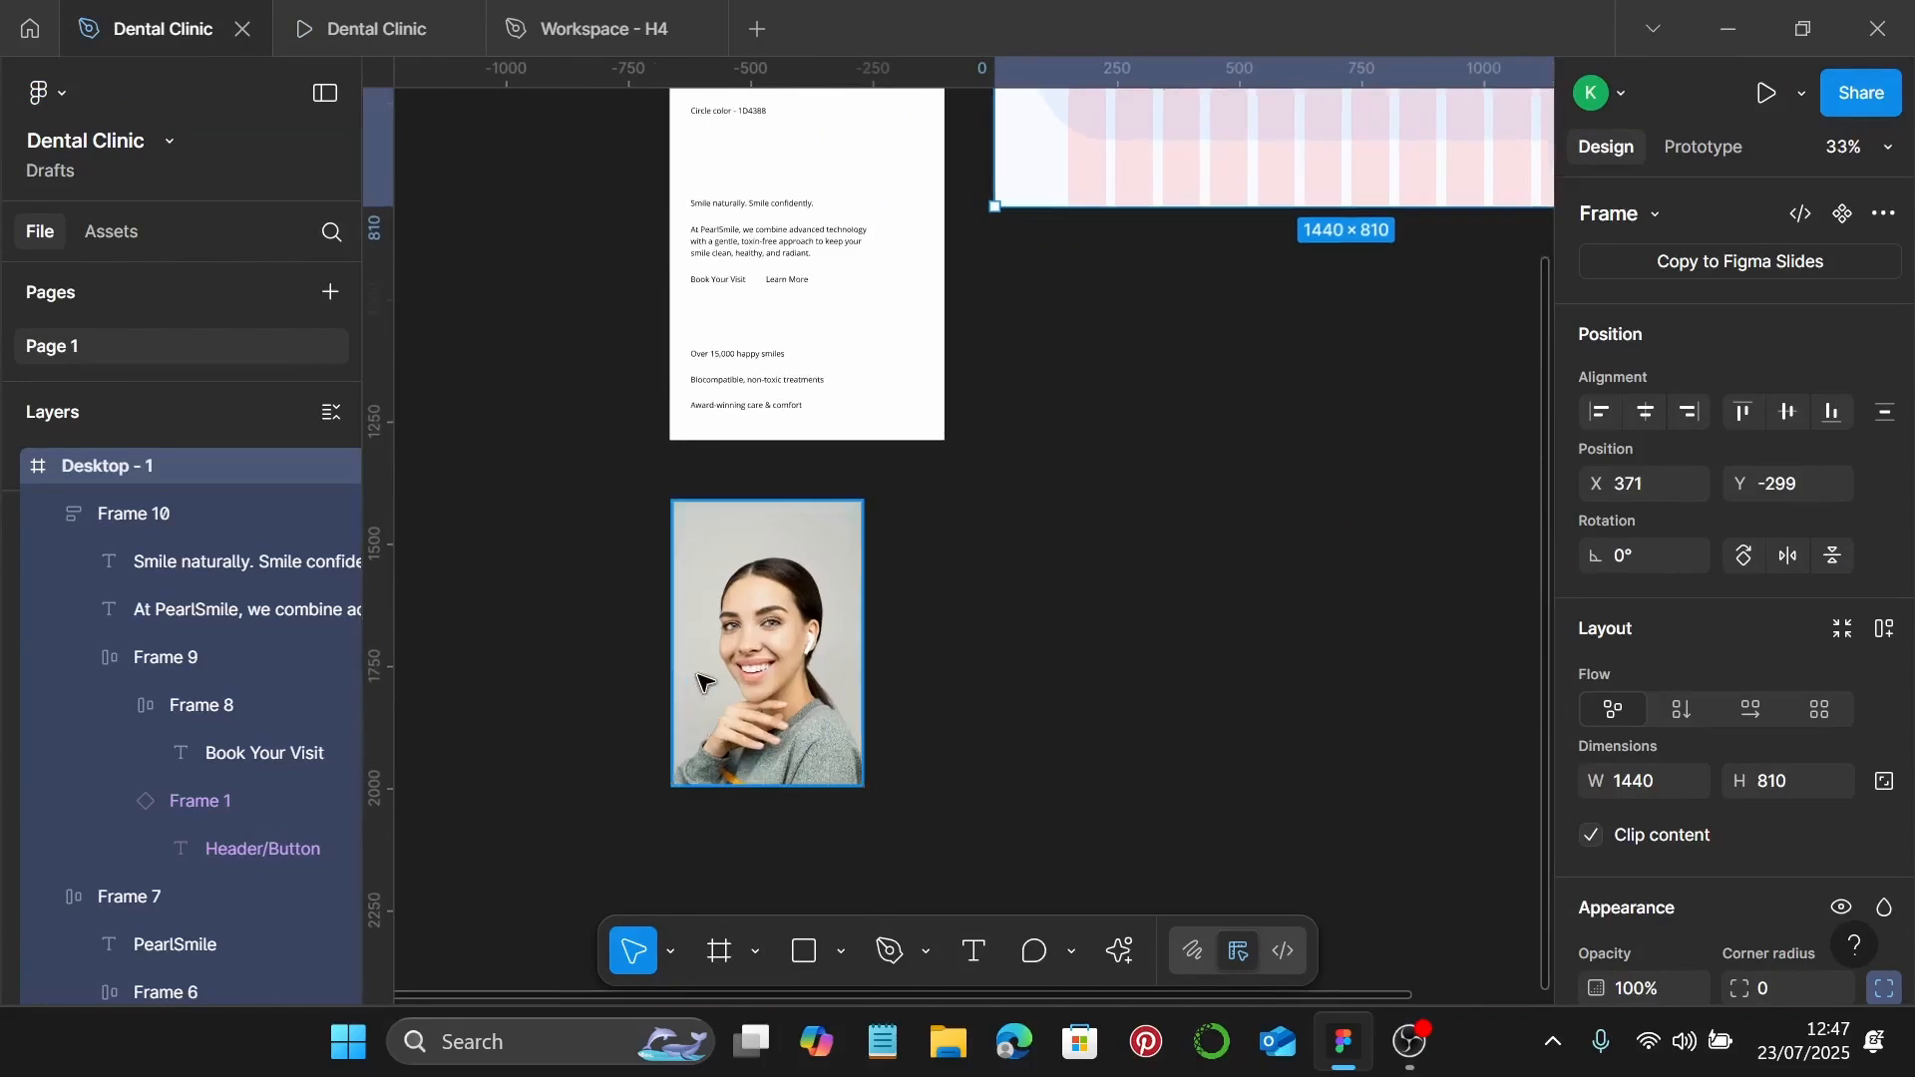
{"action": "left_click", "coordinate": [937, 688]}
{"action": "left_click", "coordinate": [768, 648]}
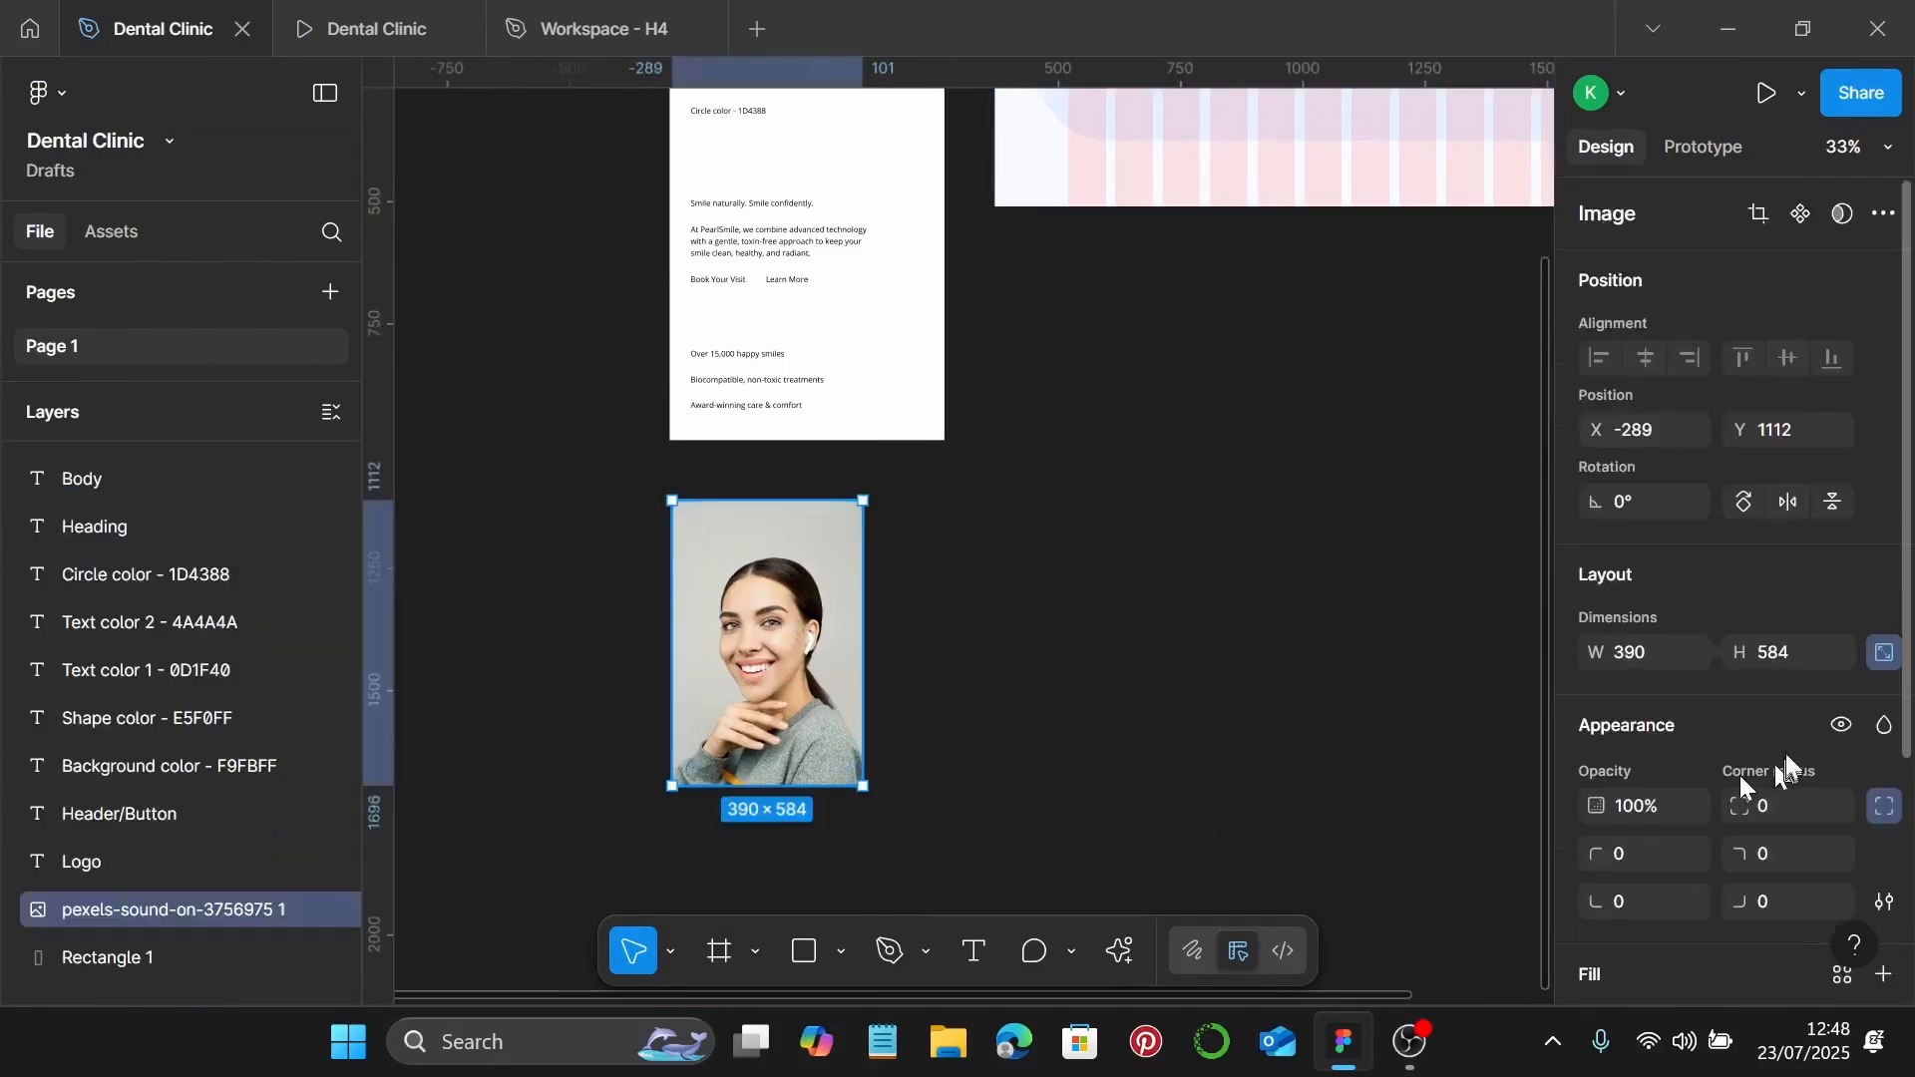
{"action": "left_click", "coordinate": [1651, 653]}
{"action": "type", "text": "460"}
{"action": "key", "text": "Return"}
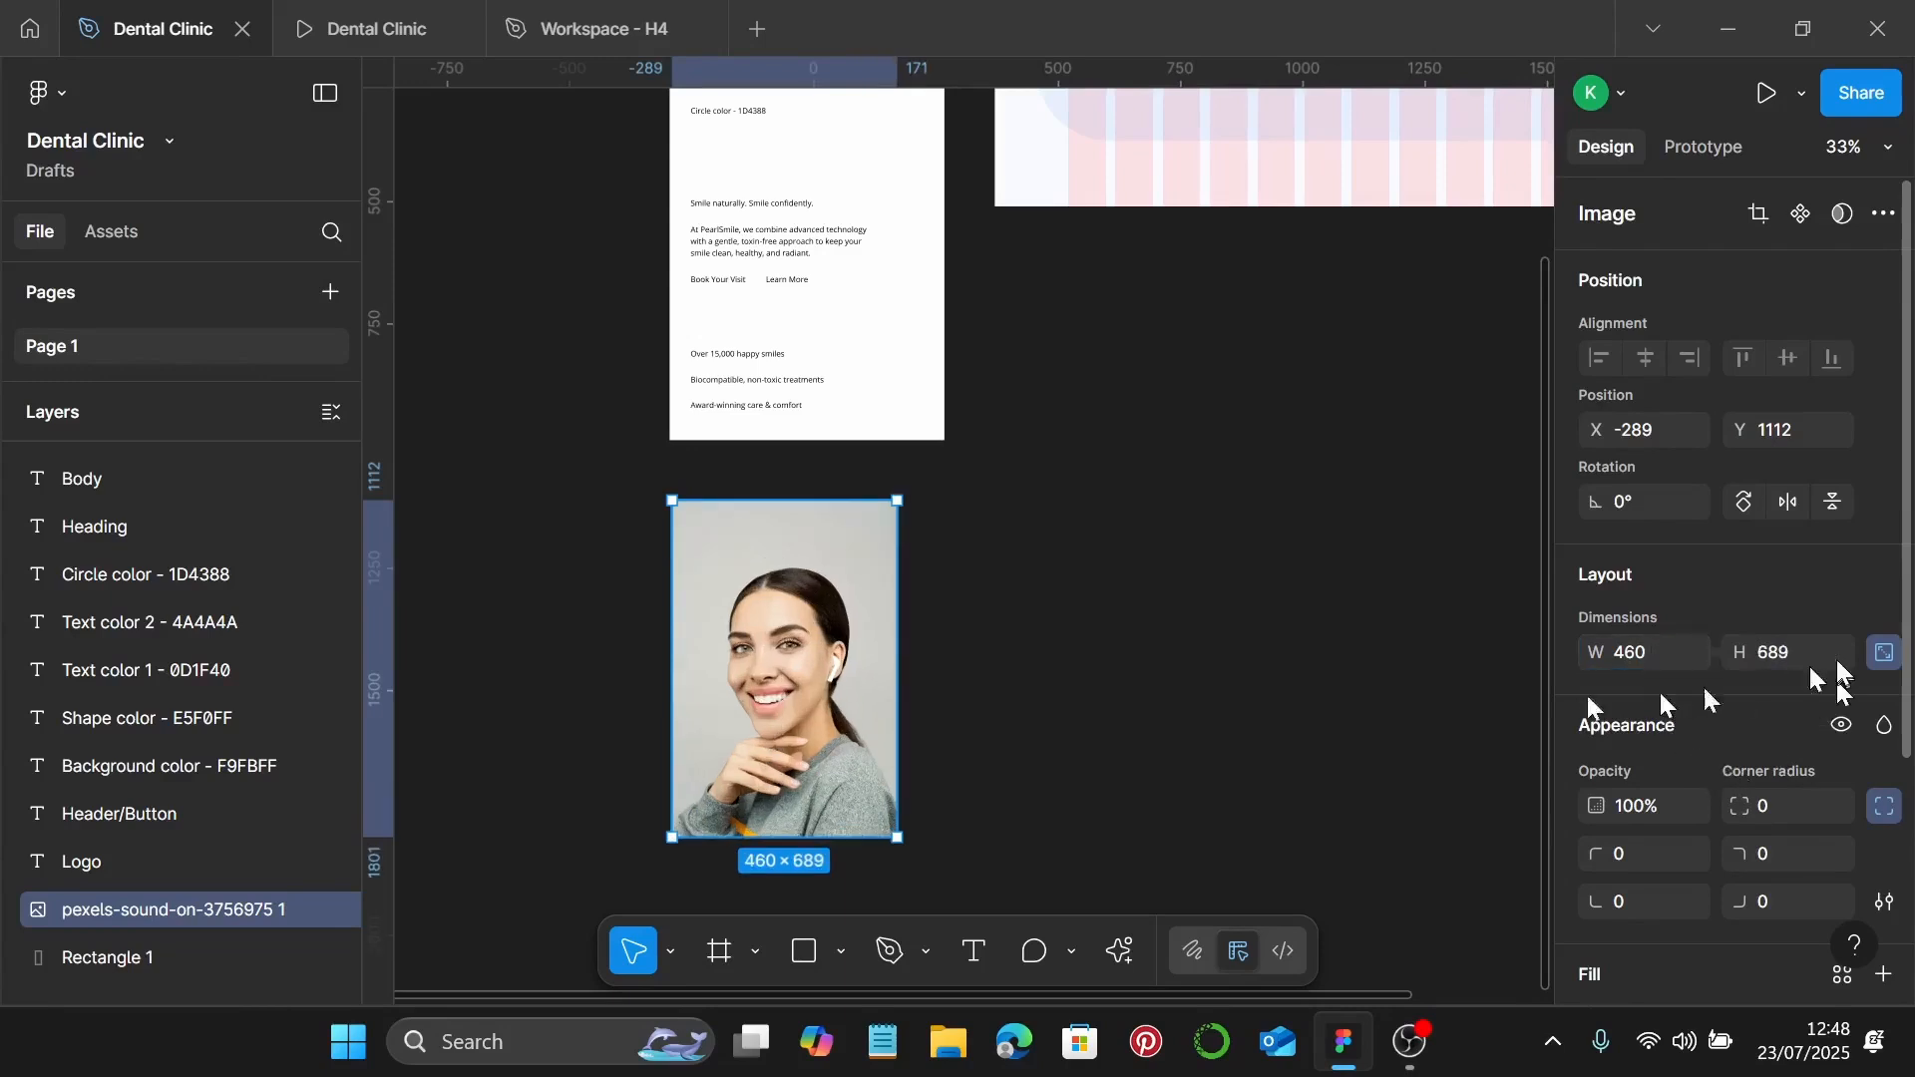
Step: Switch the portrait photo's image fill to Crop and trim its bottom edge to a height of 640
{"action": "double_click", "coordinate": [798, 738]}
{"action": "left_click", "coordinate": [1266, 369]}
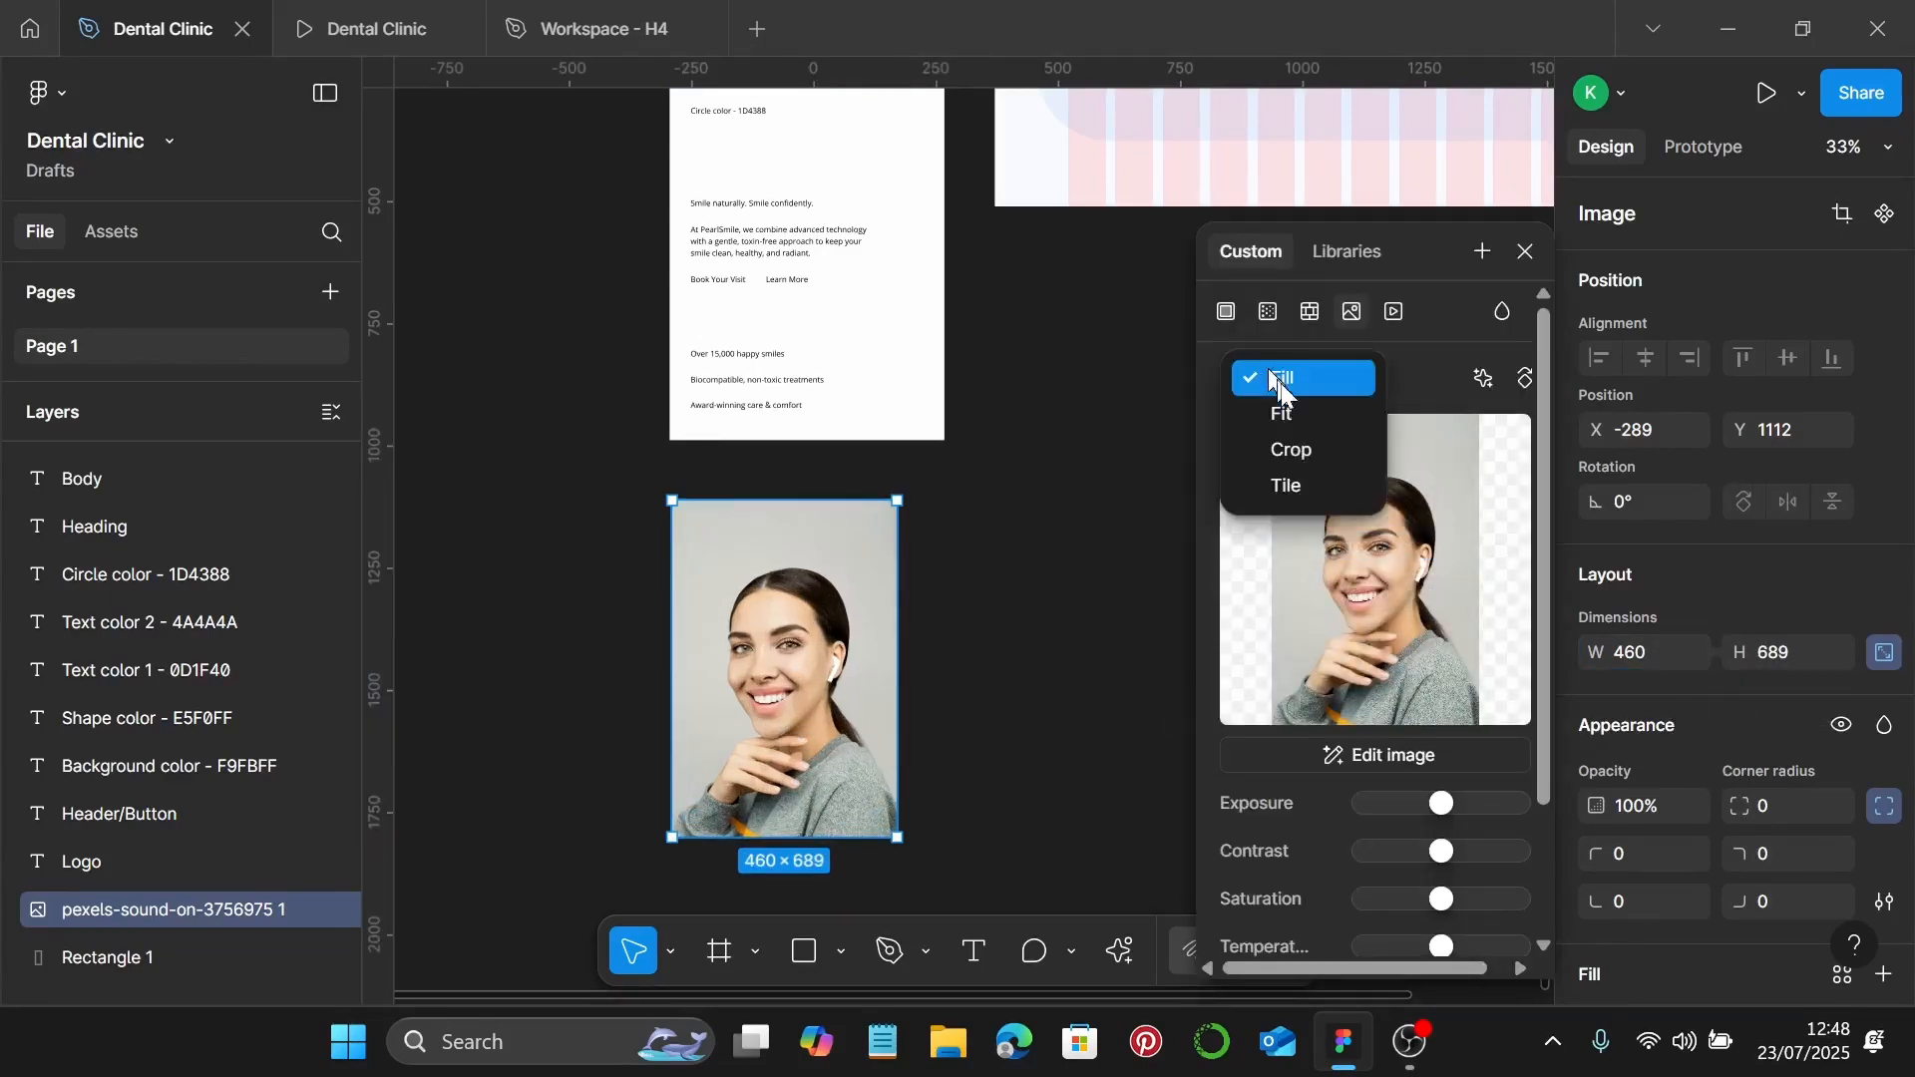
{"action": "left_click", "coordinate": [1295, 448]}
{"action": "scroll", "coordinate": [791, 855], "scroll_direction": "up", "scroll_amount": 10}
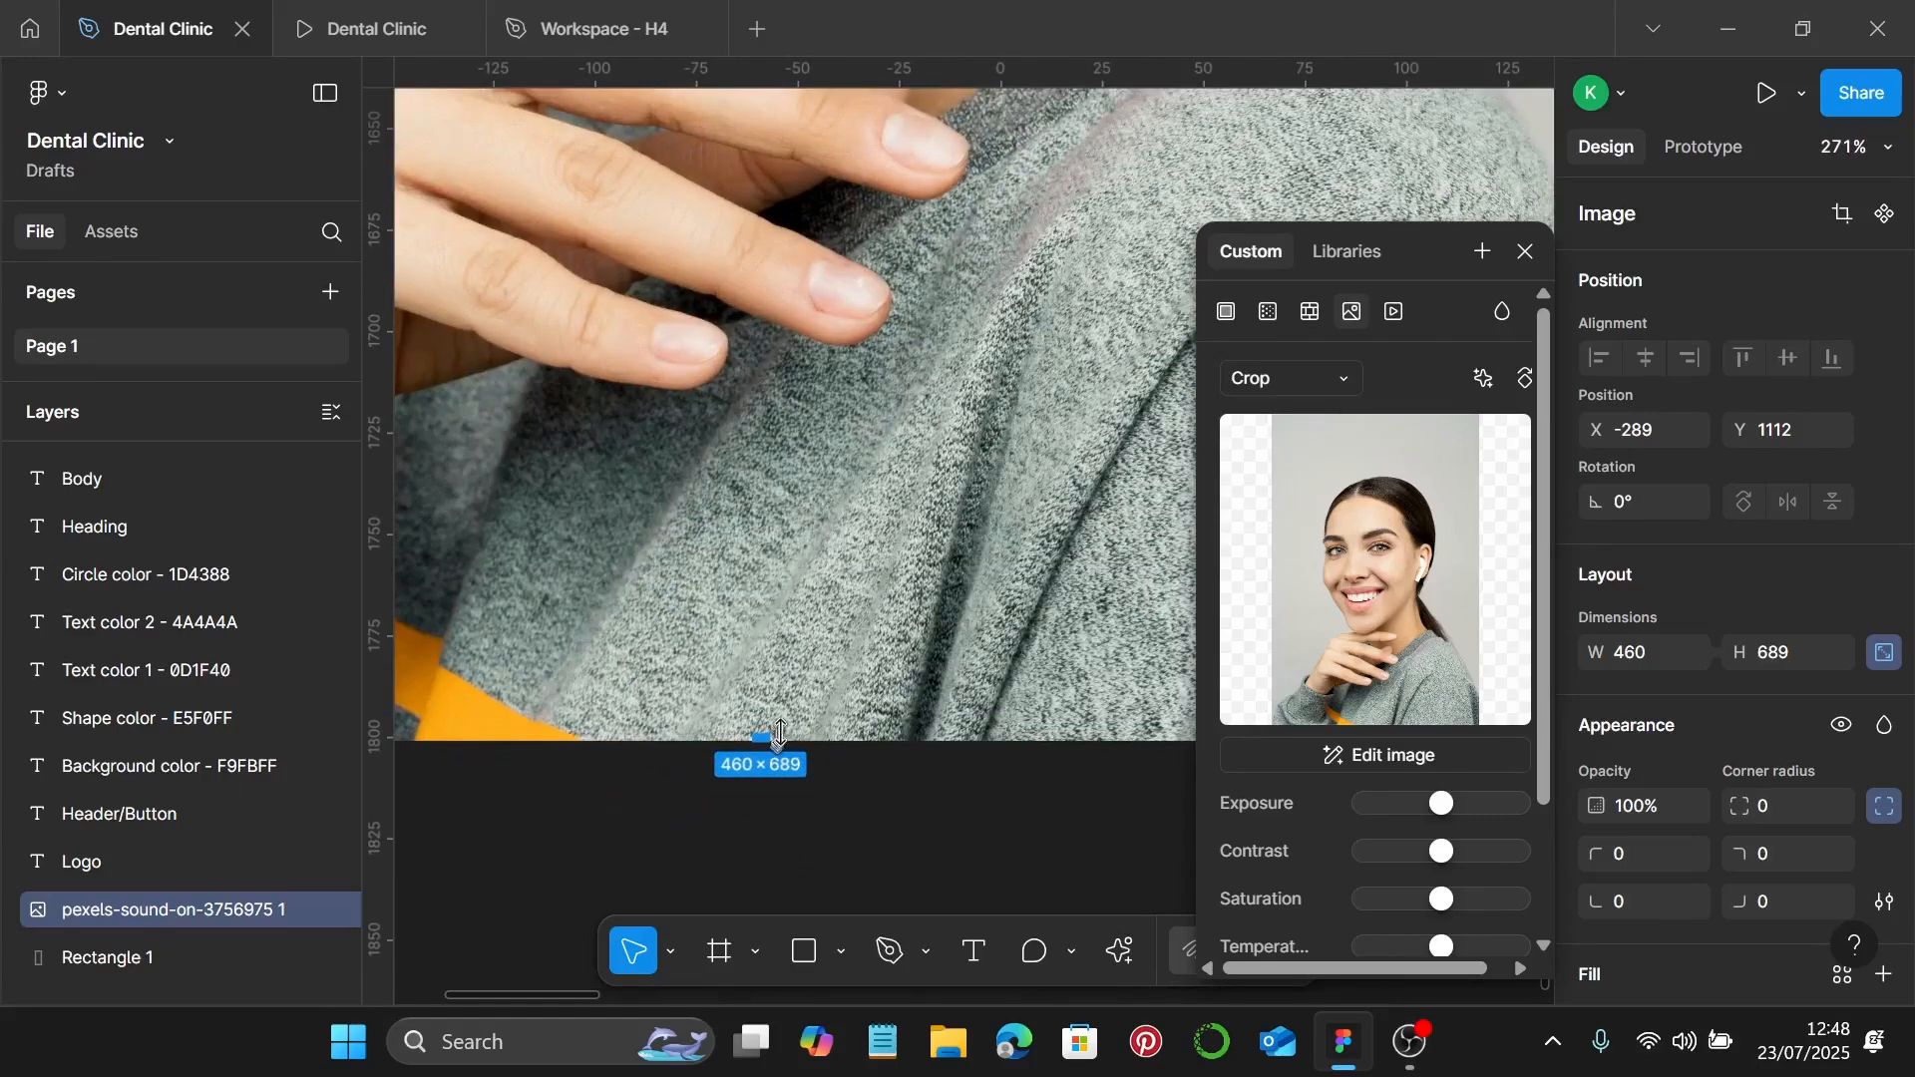
{"action": "left_click_drag", "start_coordinate": [783, 728], "coordinate": [773, 499]}
{"action": "scroll", "coordinate": [785, 558], "scroll_direction": "up", "scroll_amount": 6}
{"action": "scroll", "coordinate": [776, 489], "scroll_direction": "down", "scroll_amount": 4}
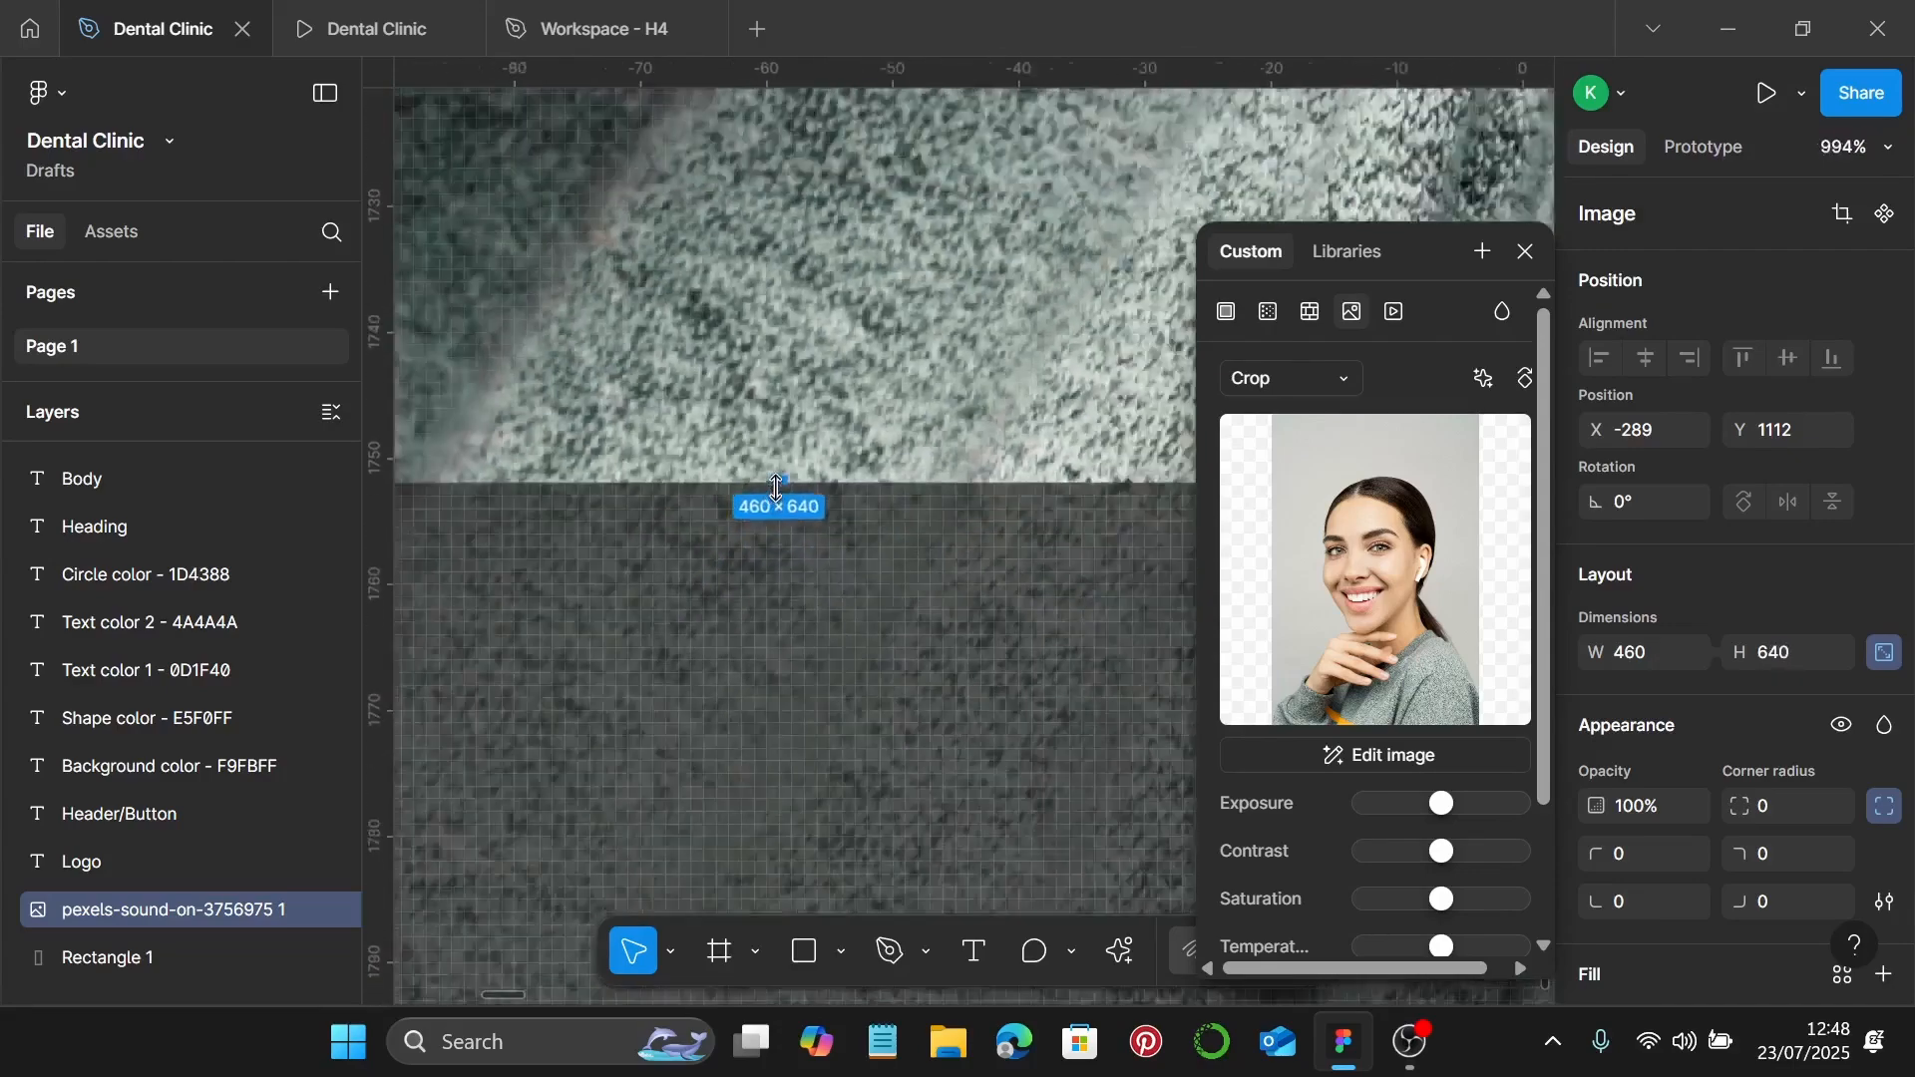
Step: Enlarge and reposition the photo inside its 460 × 640 crop so the woman's face fills it, and apply the crop
{"action": "scroll", "coordinate": [776, 488], "scroll_direction": "down", "scroll_amount": 6}
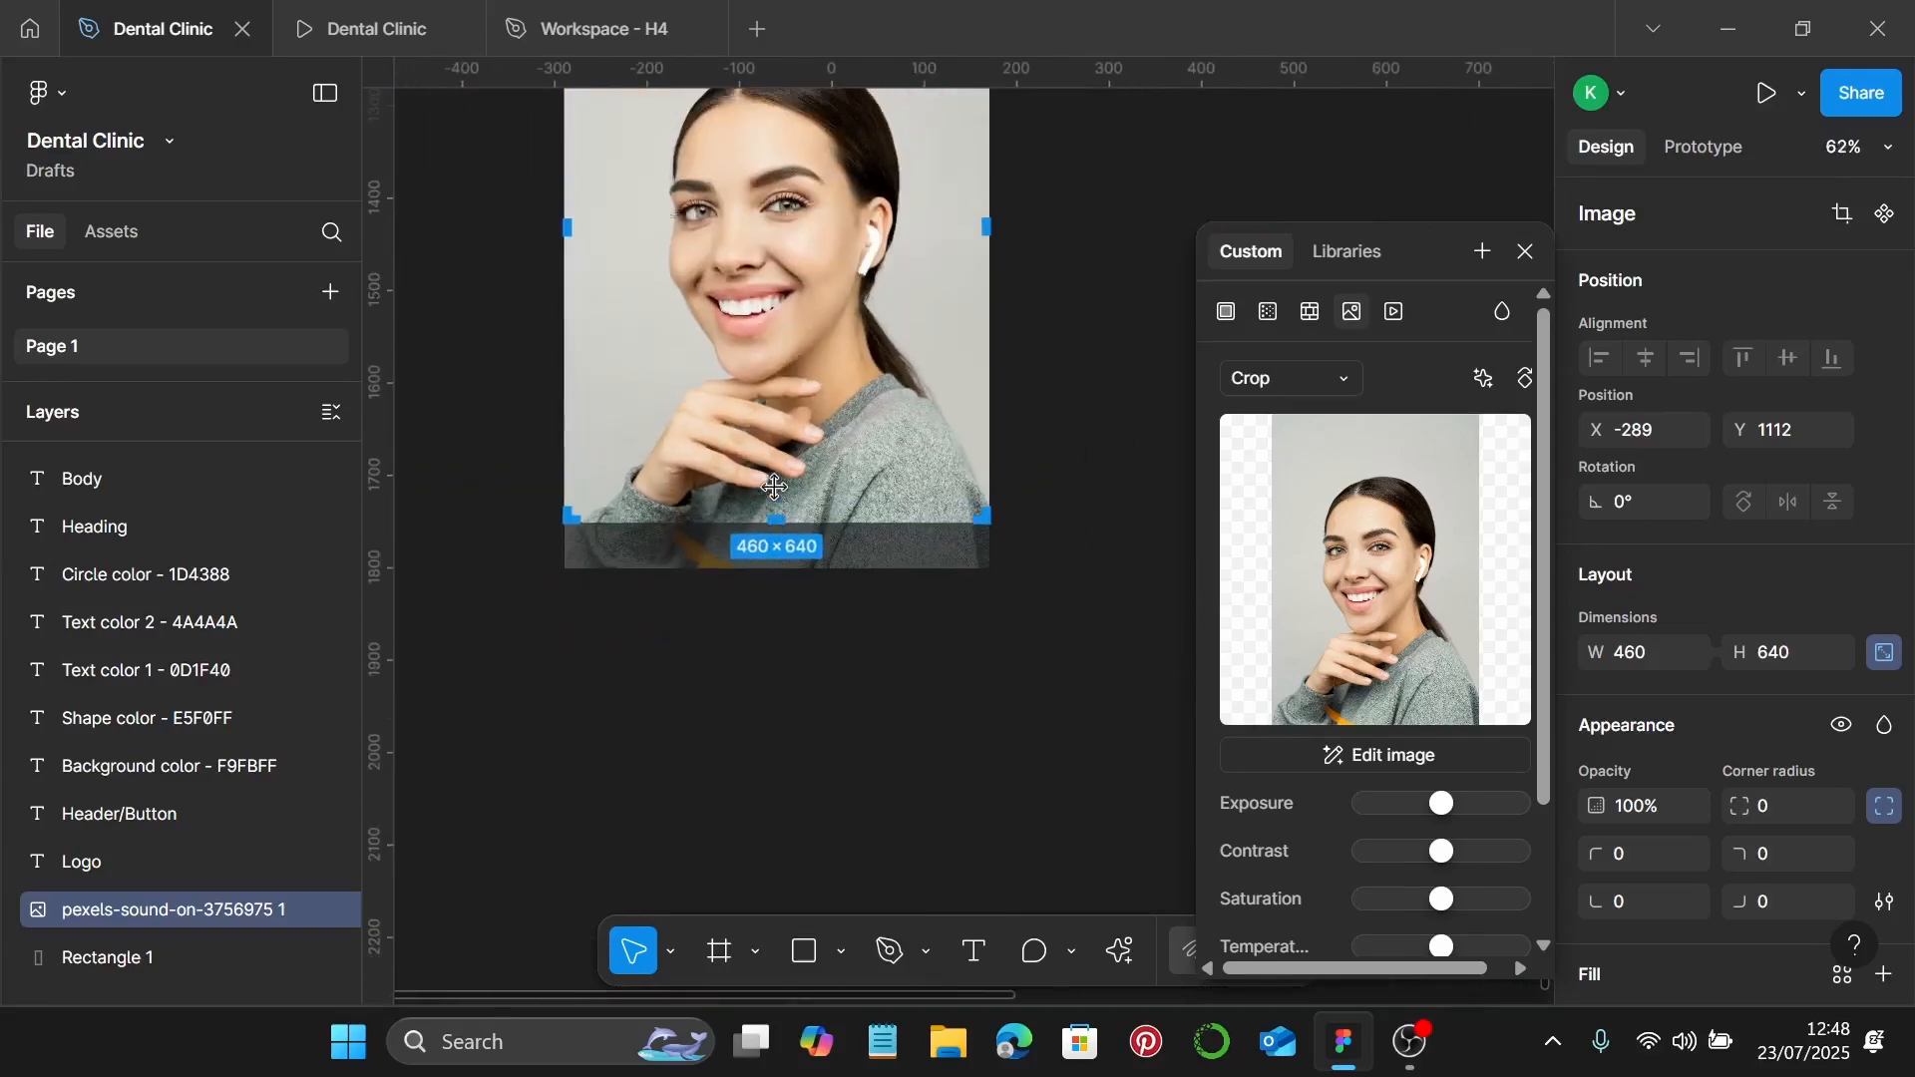
{"action": "scroll", "coordinate": [775, 488], "scroll_direction": "up", "scroll_amount": 5}
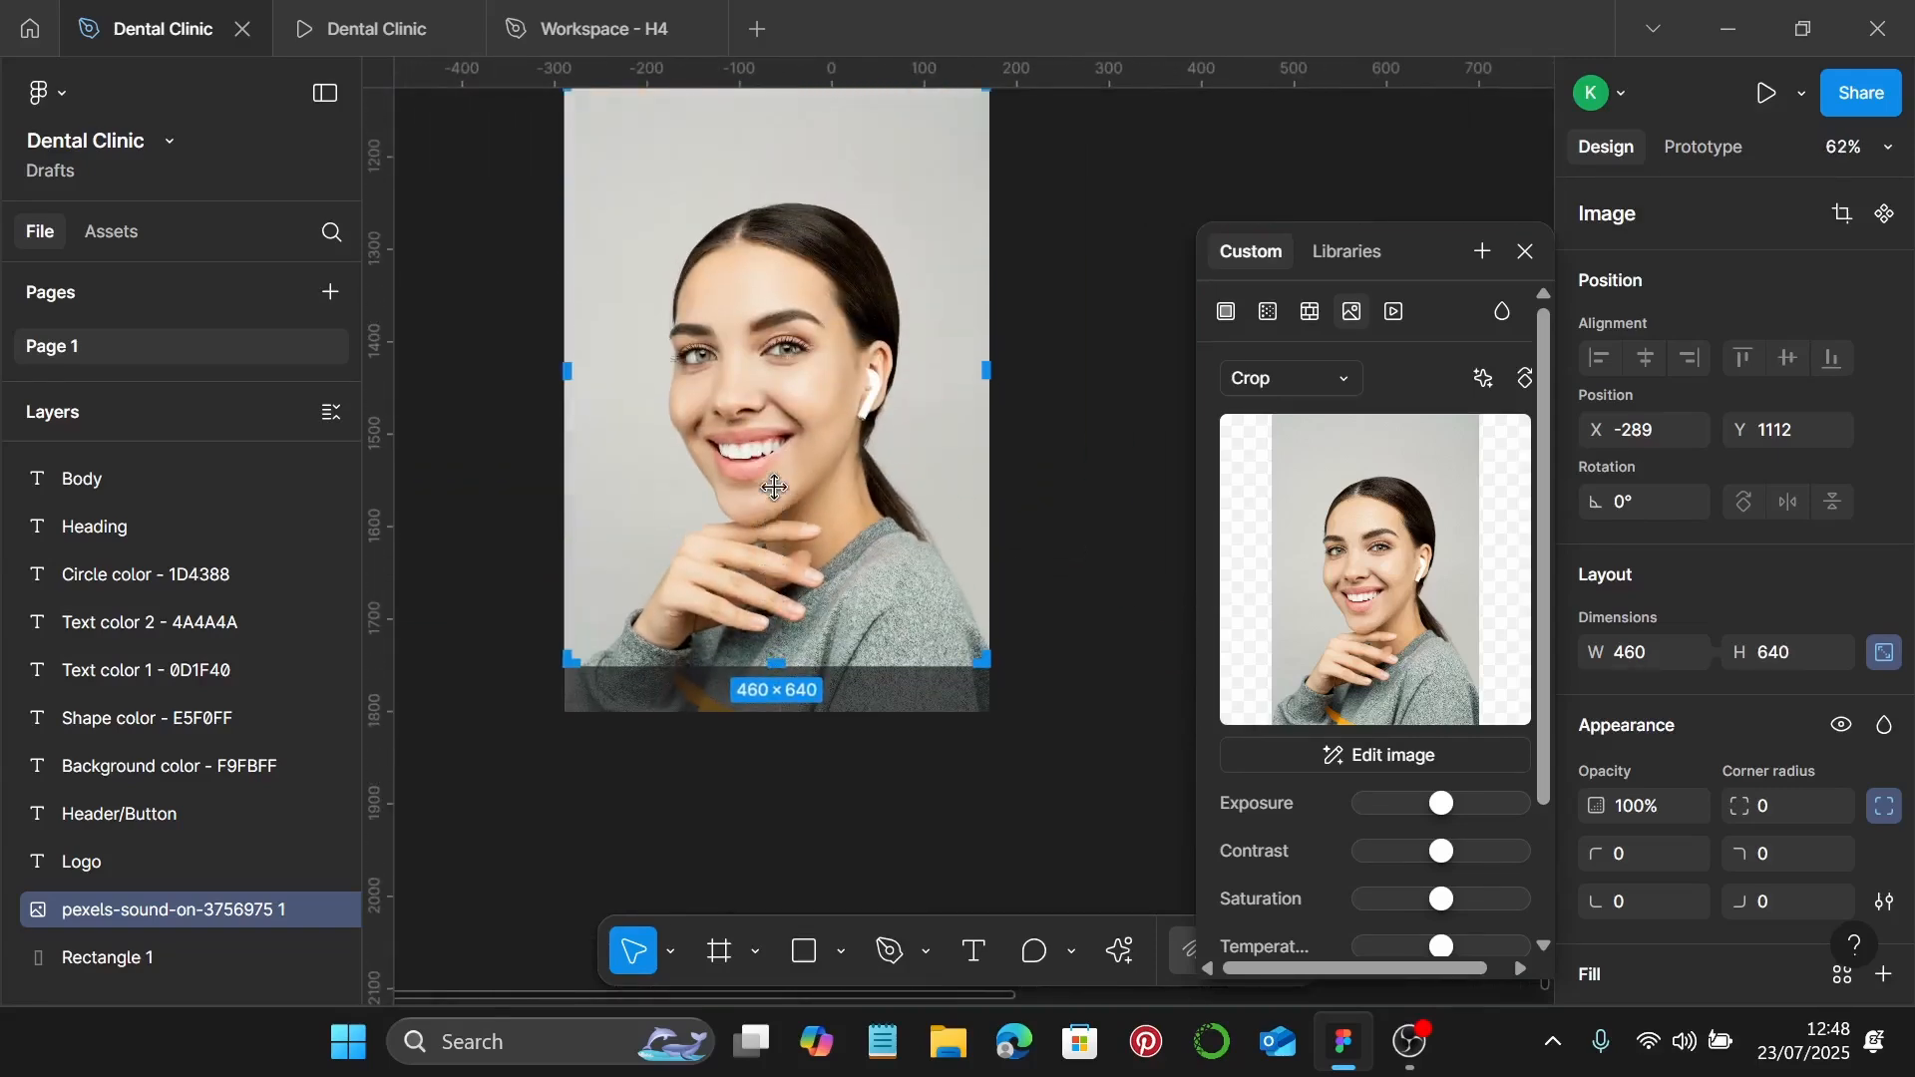
{"action": "scroll", "coordinate": [775, 487], "scroll_direction": "up", "scroll_amount": 4}
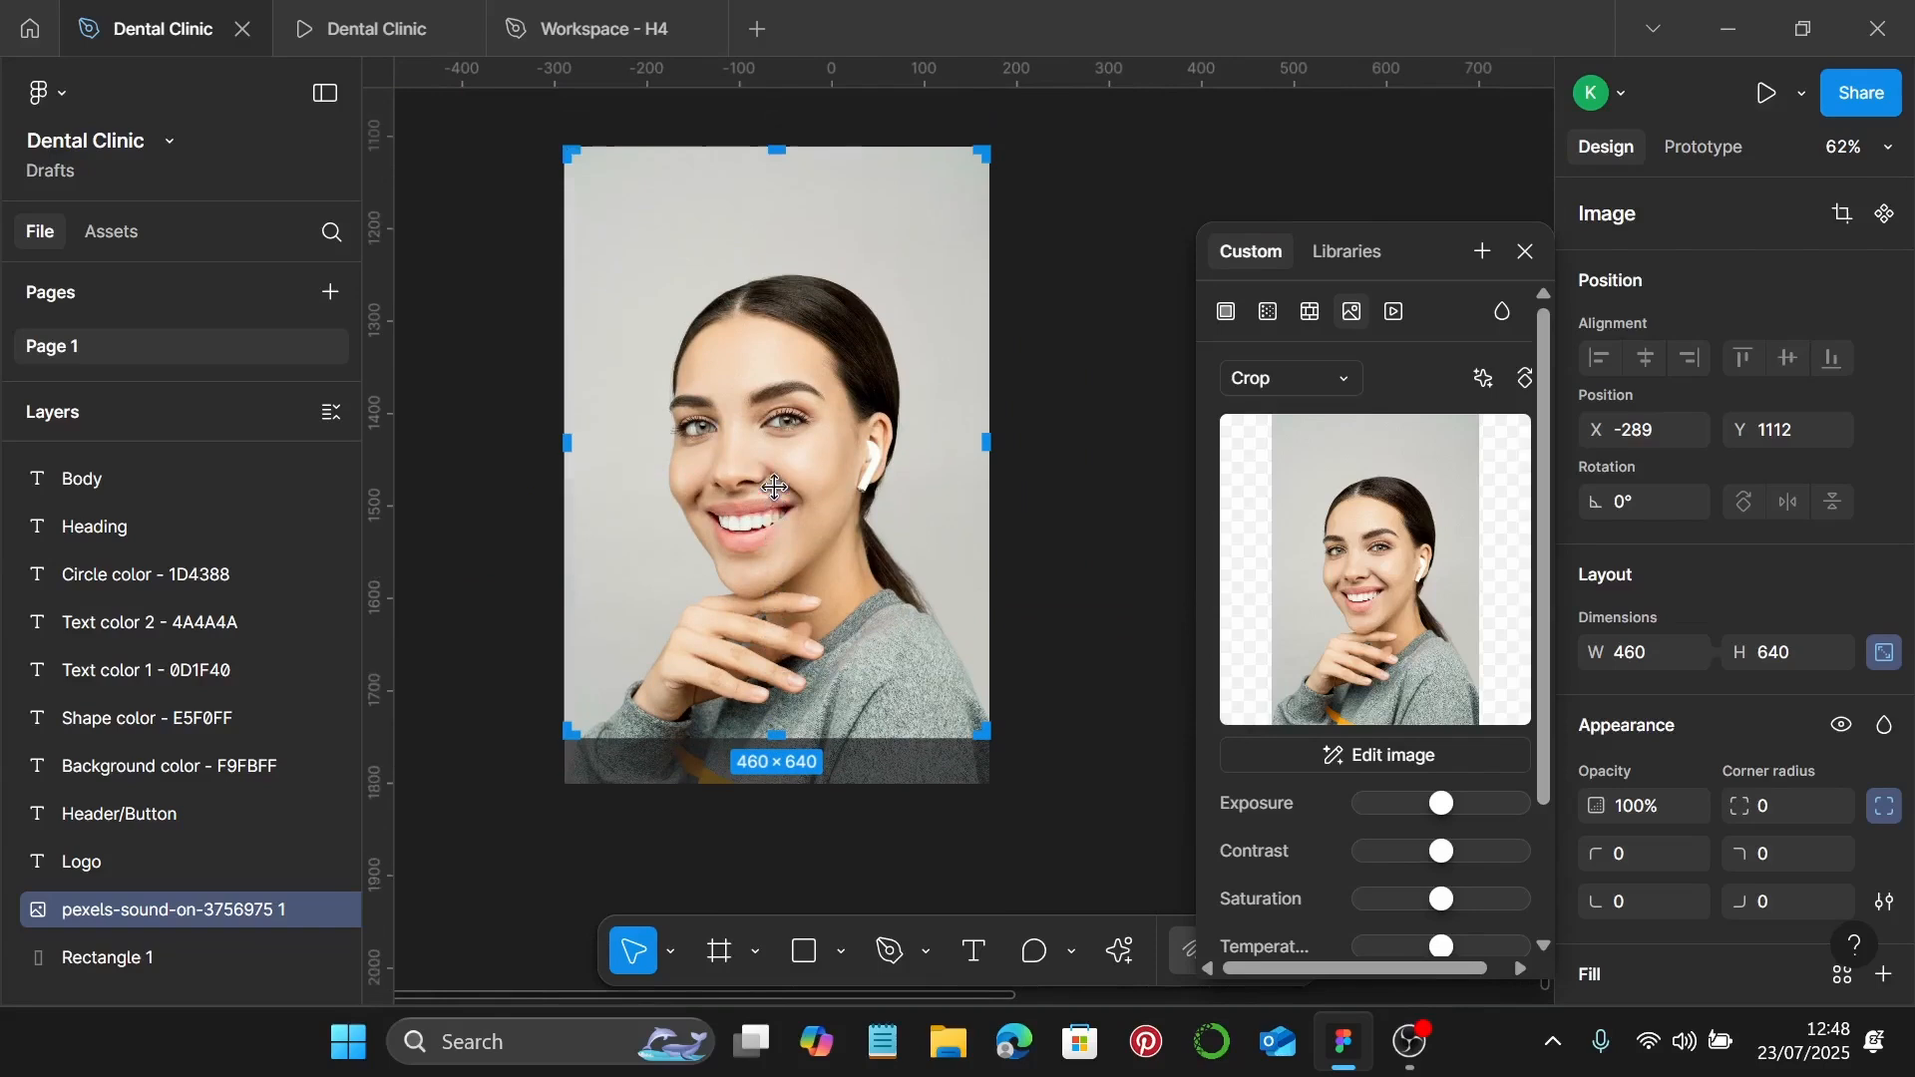
{"action": "left_click_drag", "start_coordinate": [801, 791], "coordinate": [828, 886]}
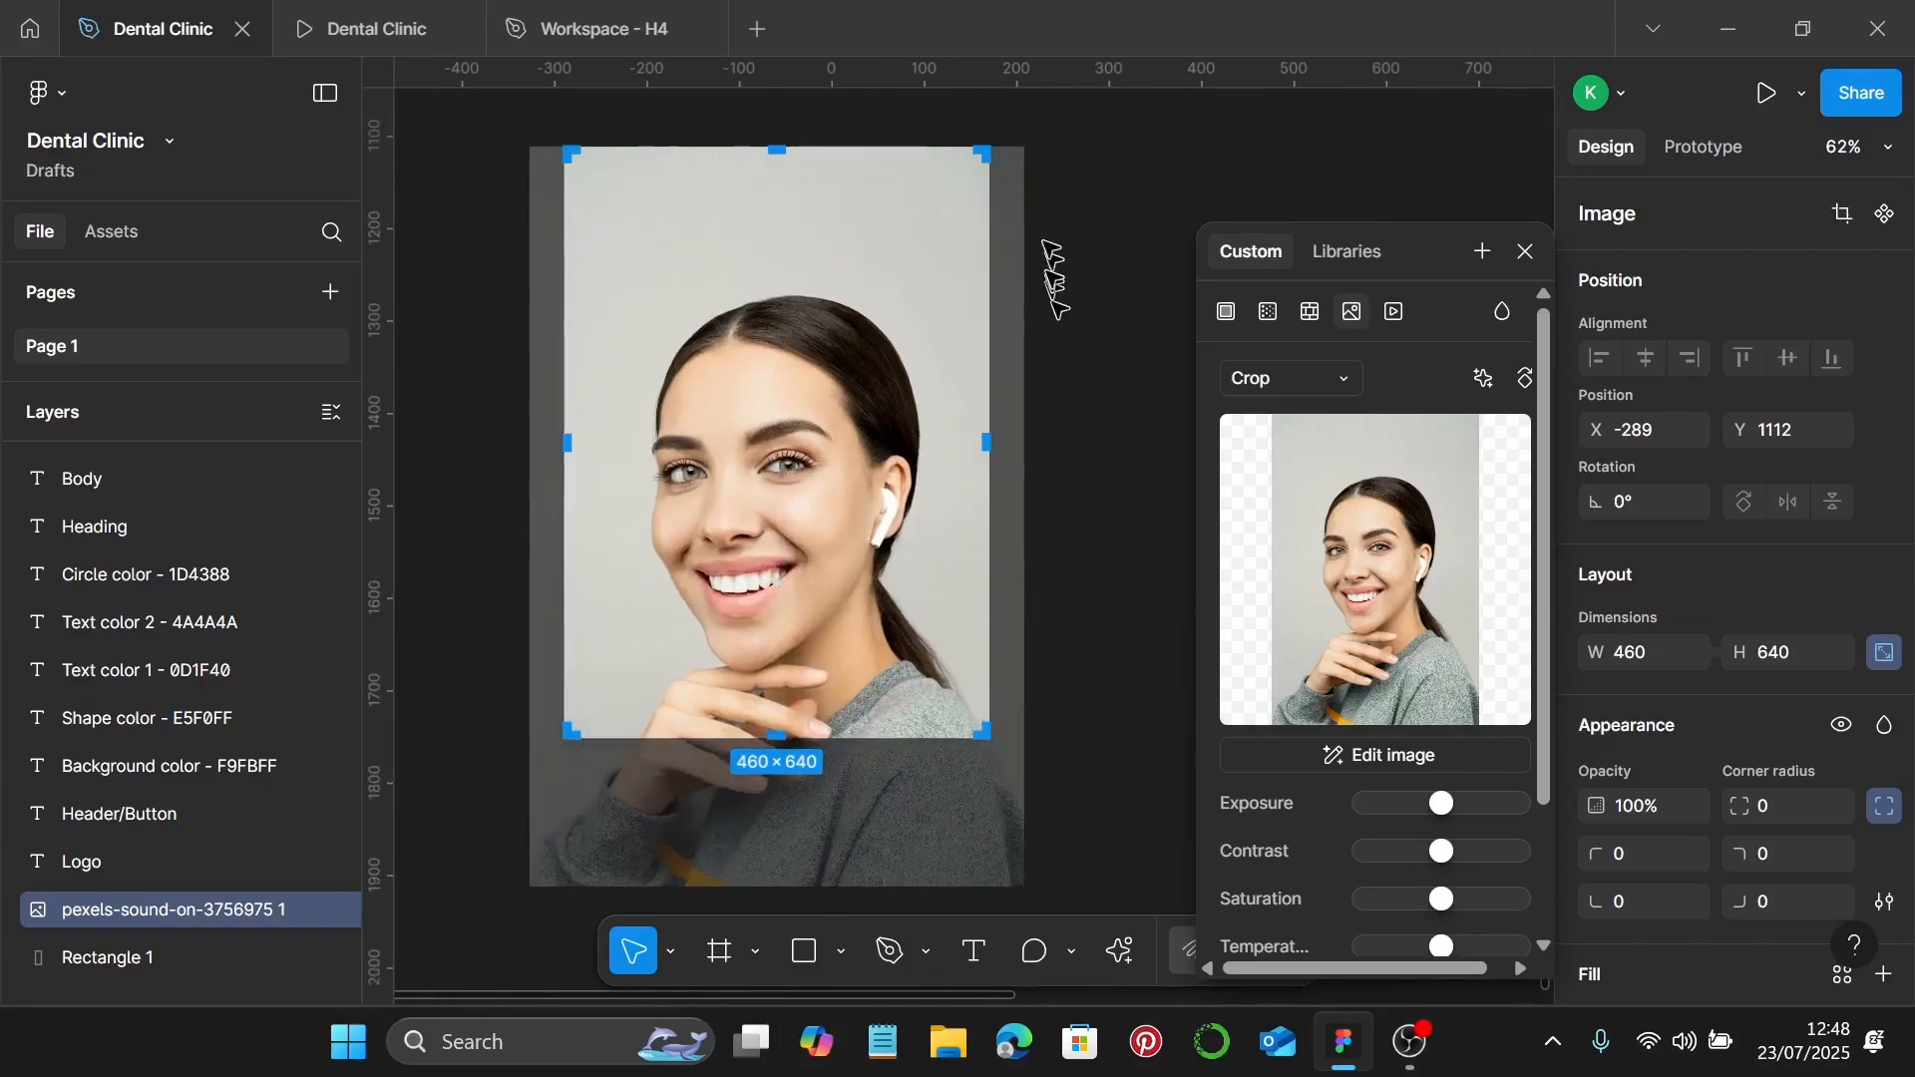
{"action": "scroll", "coordinate": [1024, 184], "scroll_direction": "down", "scroll_amount": 3, "text": "ctrl"}
{"action": "scroll", "coordinate": [1005, 320], "scroll_direction": "up", "scroll_amount": 7}
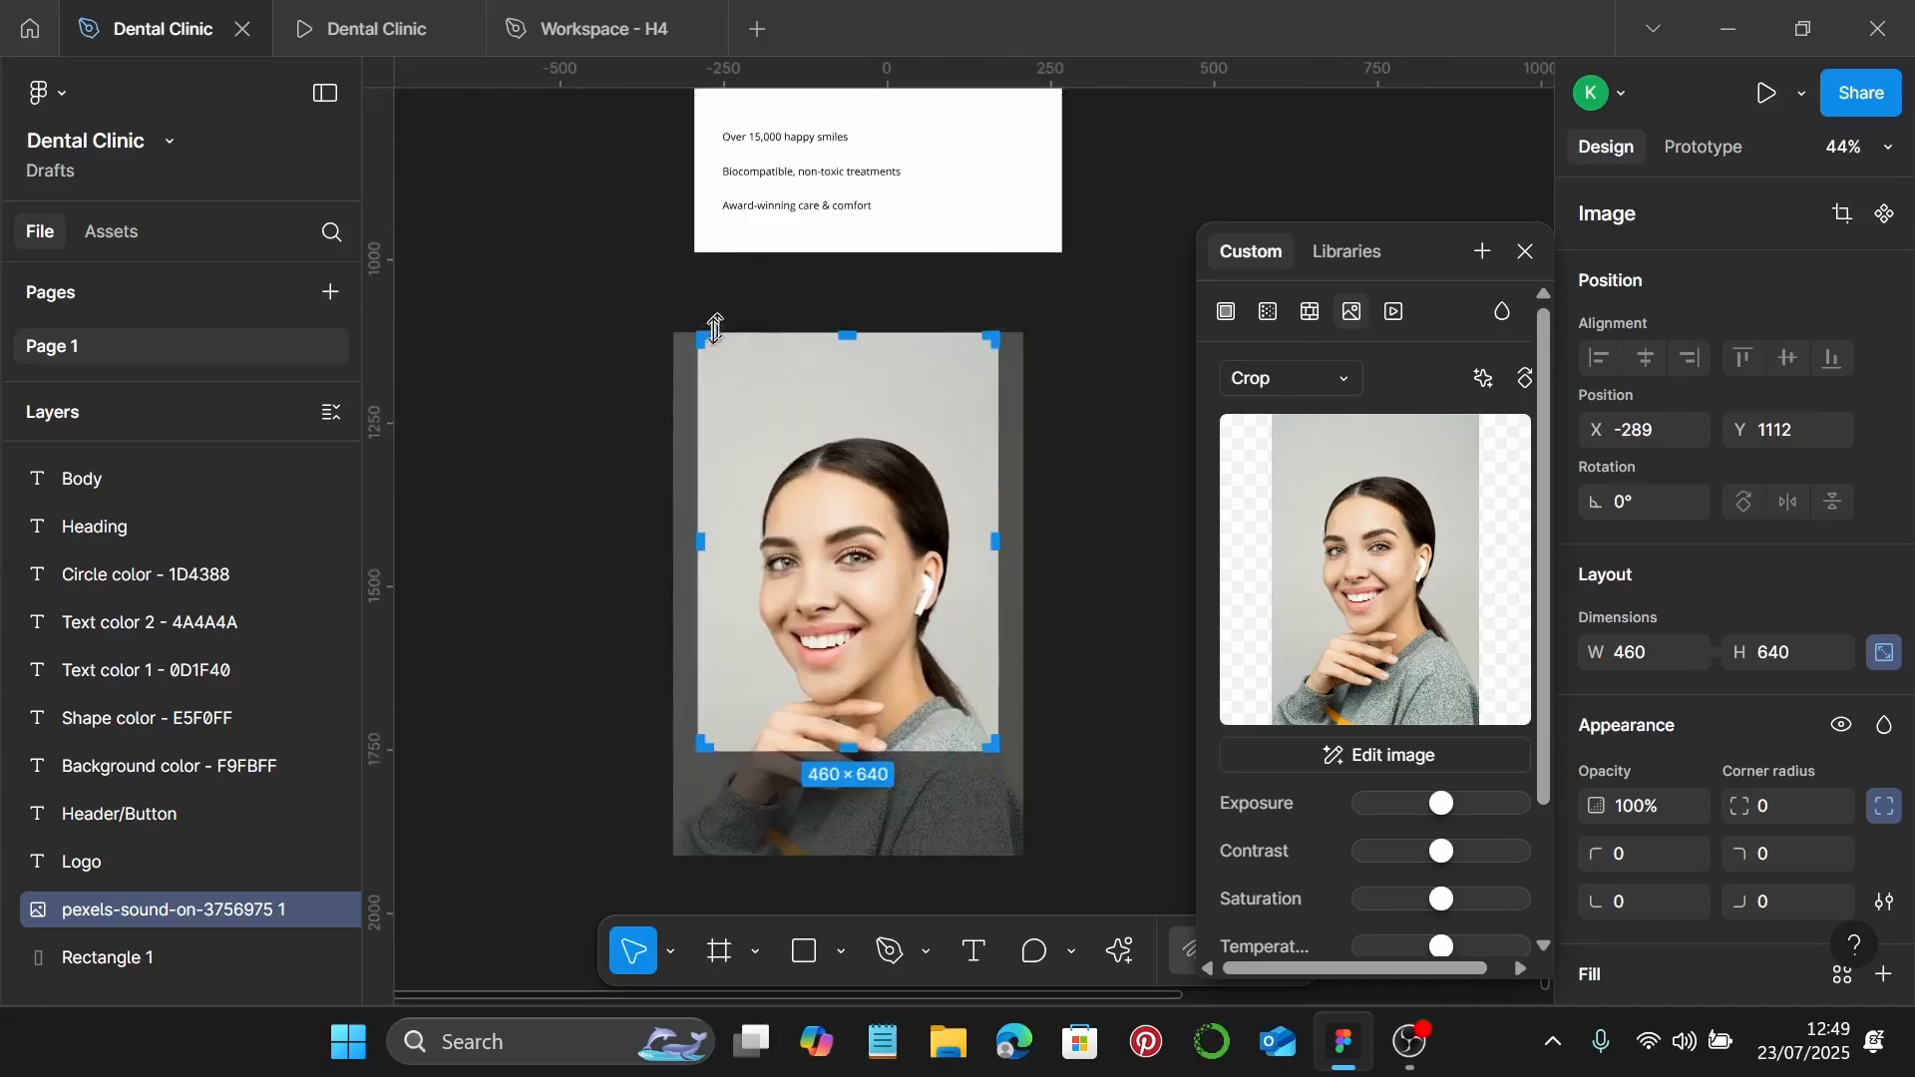
{"action": "left_click_drag", "start_coordinate": [659, 355], "coordinate": [590, 314]}
{"action": "mouse_move", "coordinate": [903, 574]}
{"action": "left_mouse_down"}
{"action": "mouse_move", "coordinate": [864, 597]}
{"action": "mouse_move", "coordinate": [900, 566]}
{"action": "left_mouse_up"}
{"action": "key", "text": "Return"}
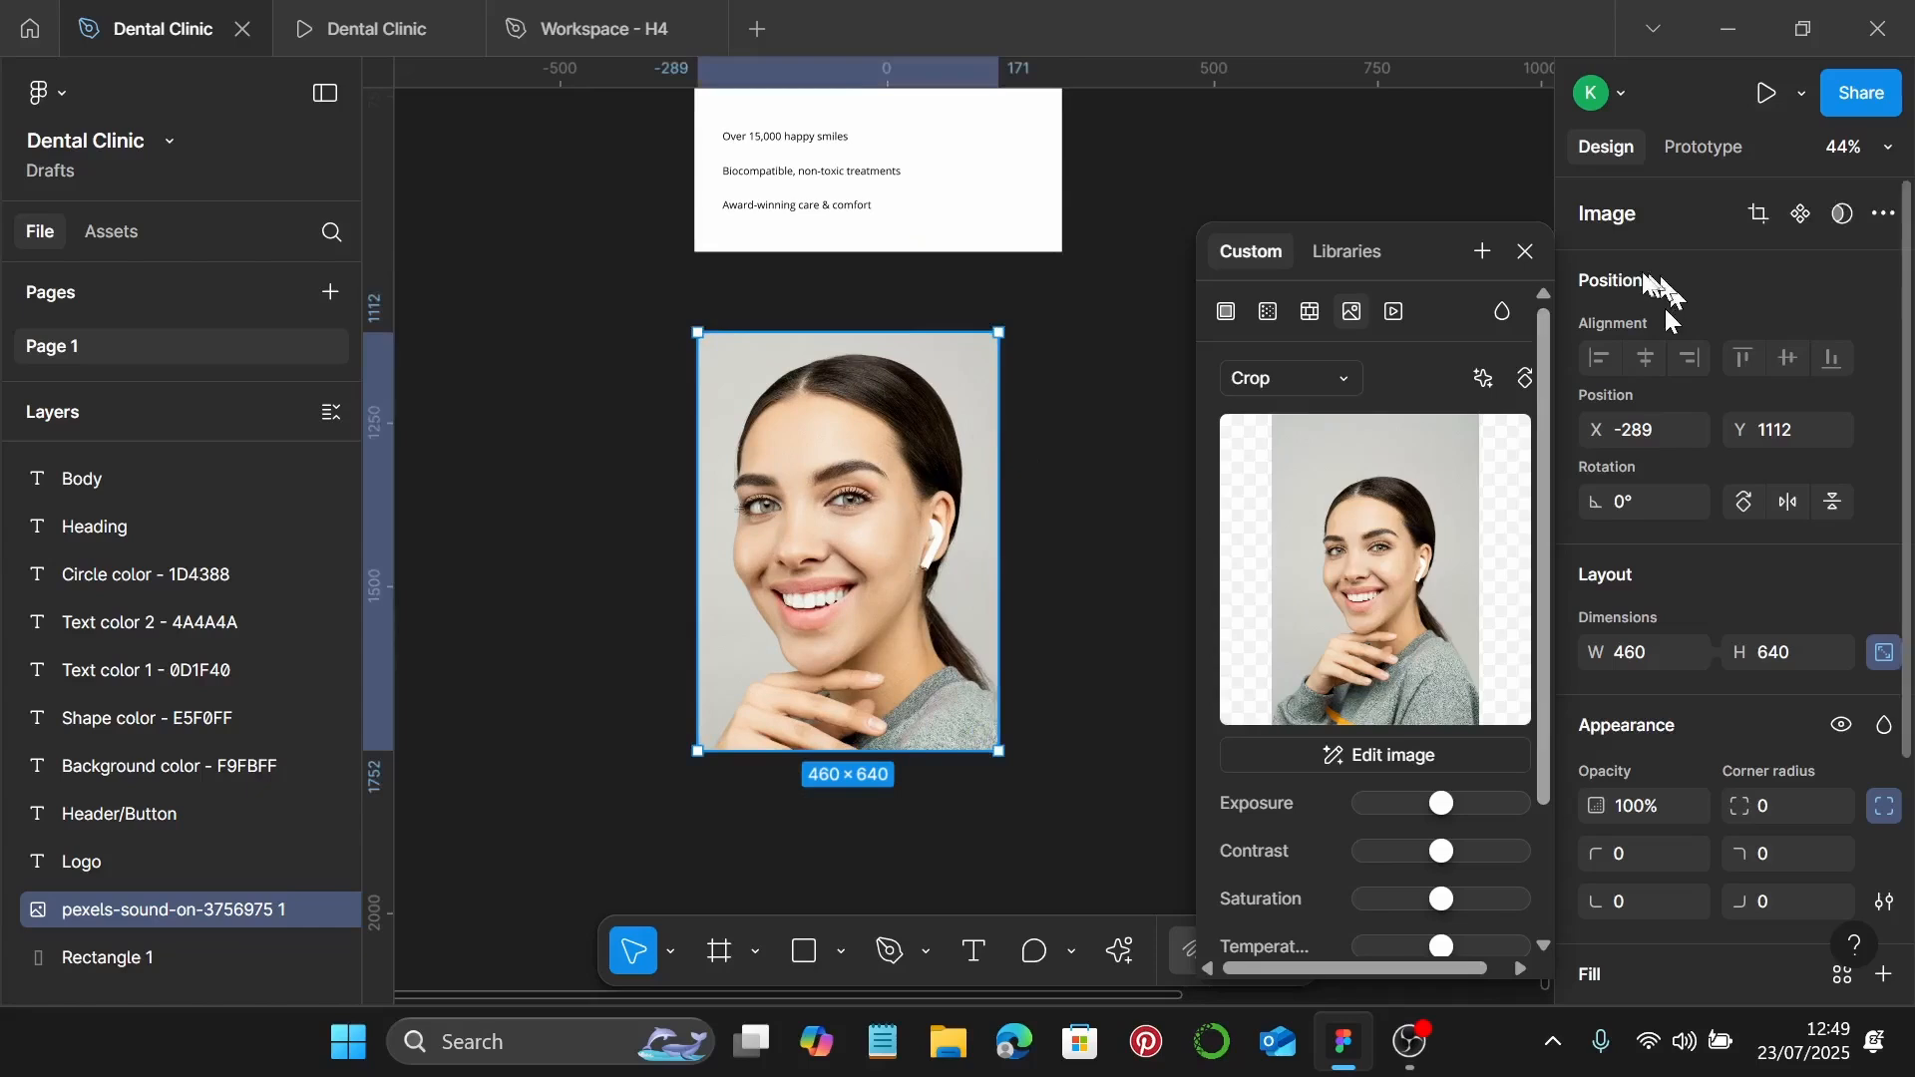
{"action": "left_click", "coordinate": [1527, 251]}
Step: Round the portrait photo's top-left, bottom-left and bottom-right corners with a radius of 220 each
{"action": "scroll", "coordinate": [1746, 610], "scroll_direction": "down", "scroll_amount": 3}
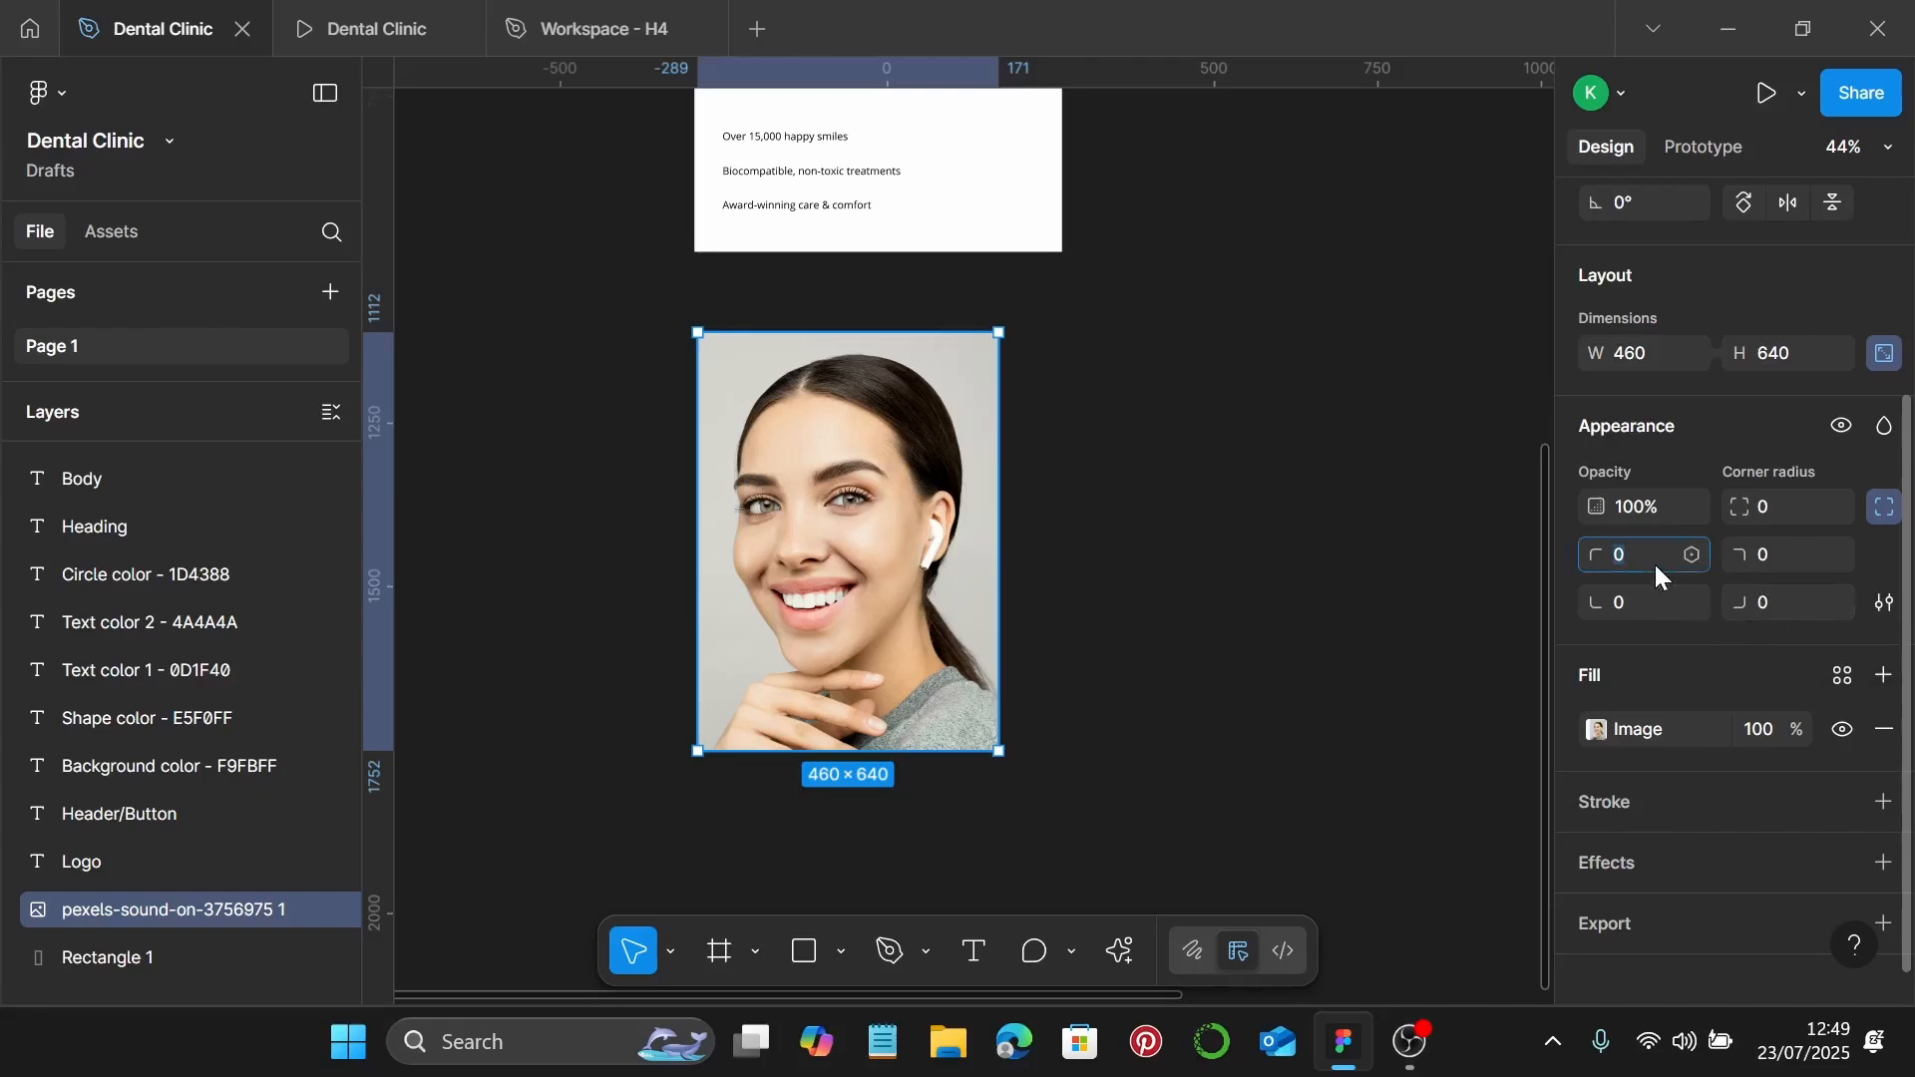
{"action": "type", "text": "220"}
{"action": "key", "text": "Return"}
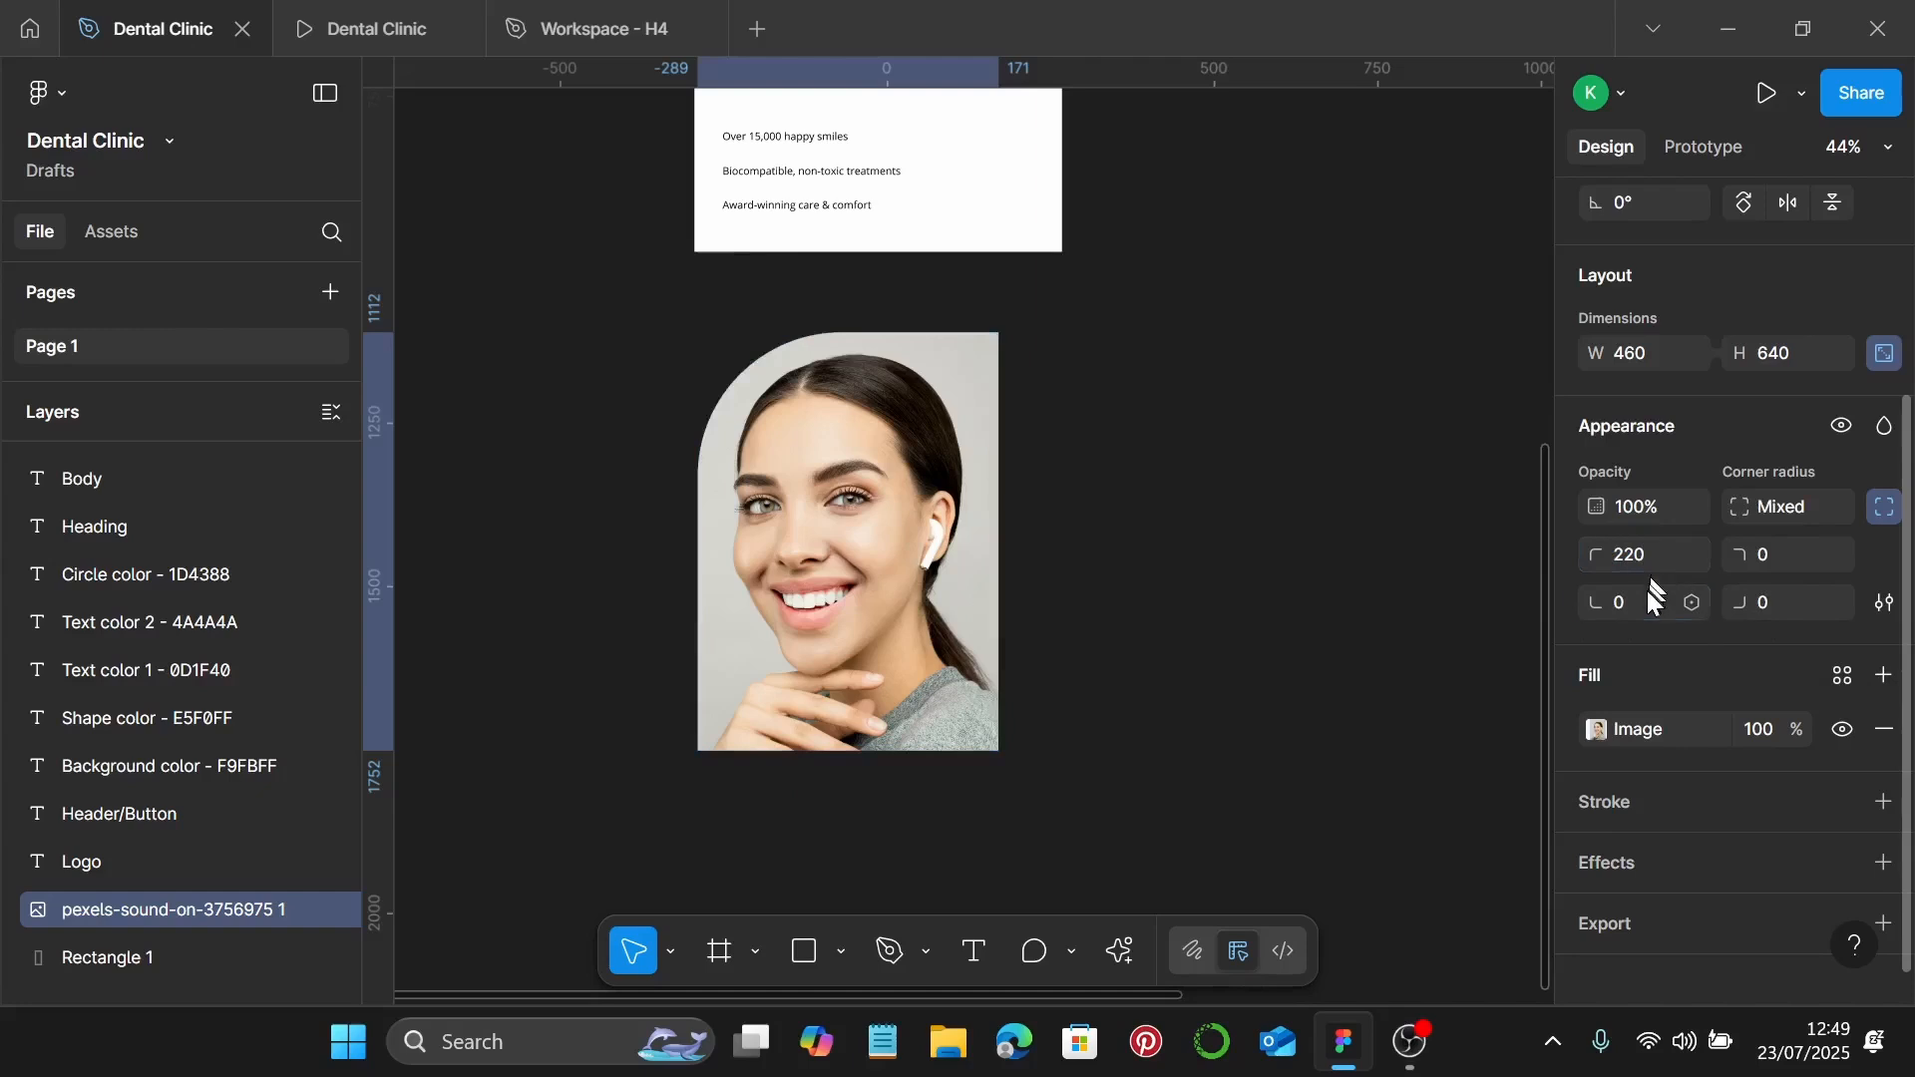
{"action": "left_click", "coordinate": [1648, 591]}
{"action": "type", "text": "220"}
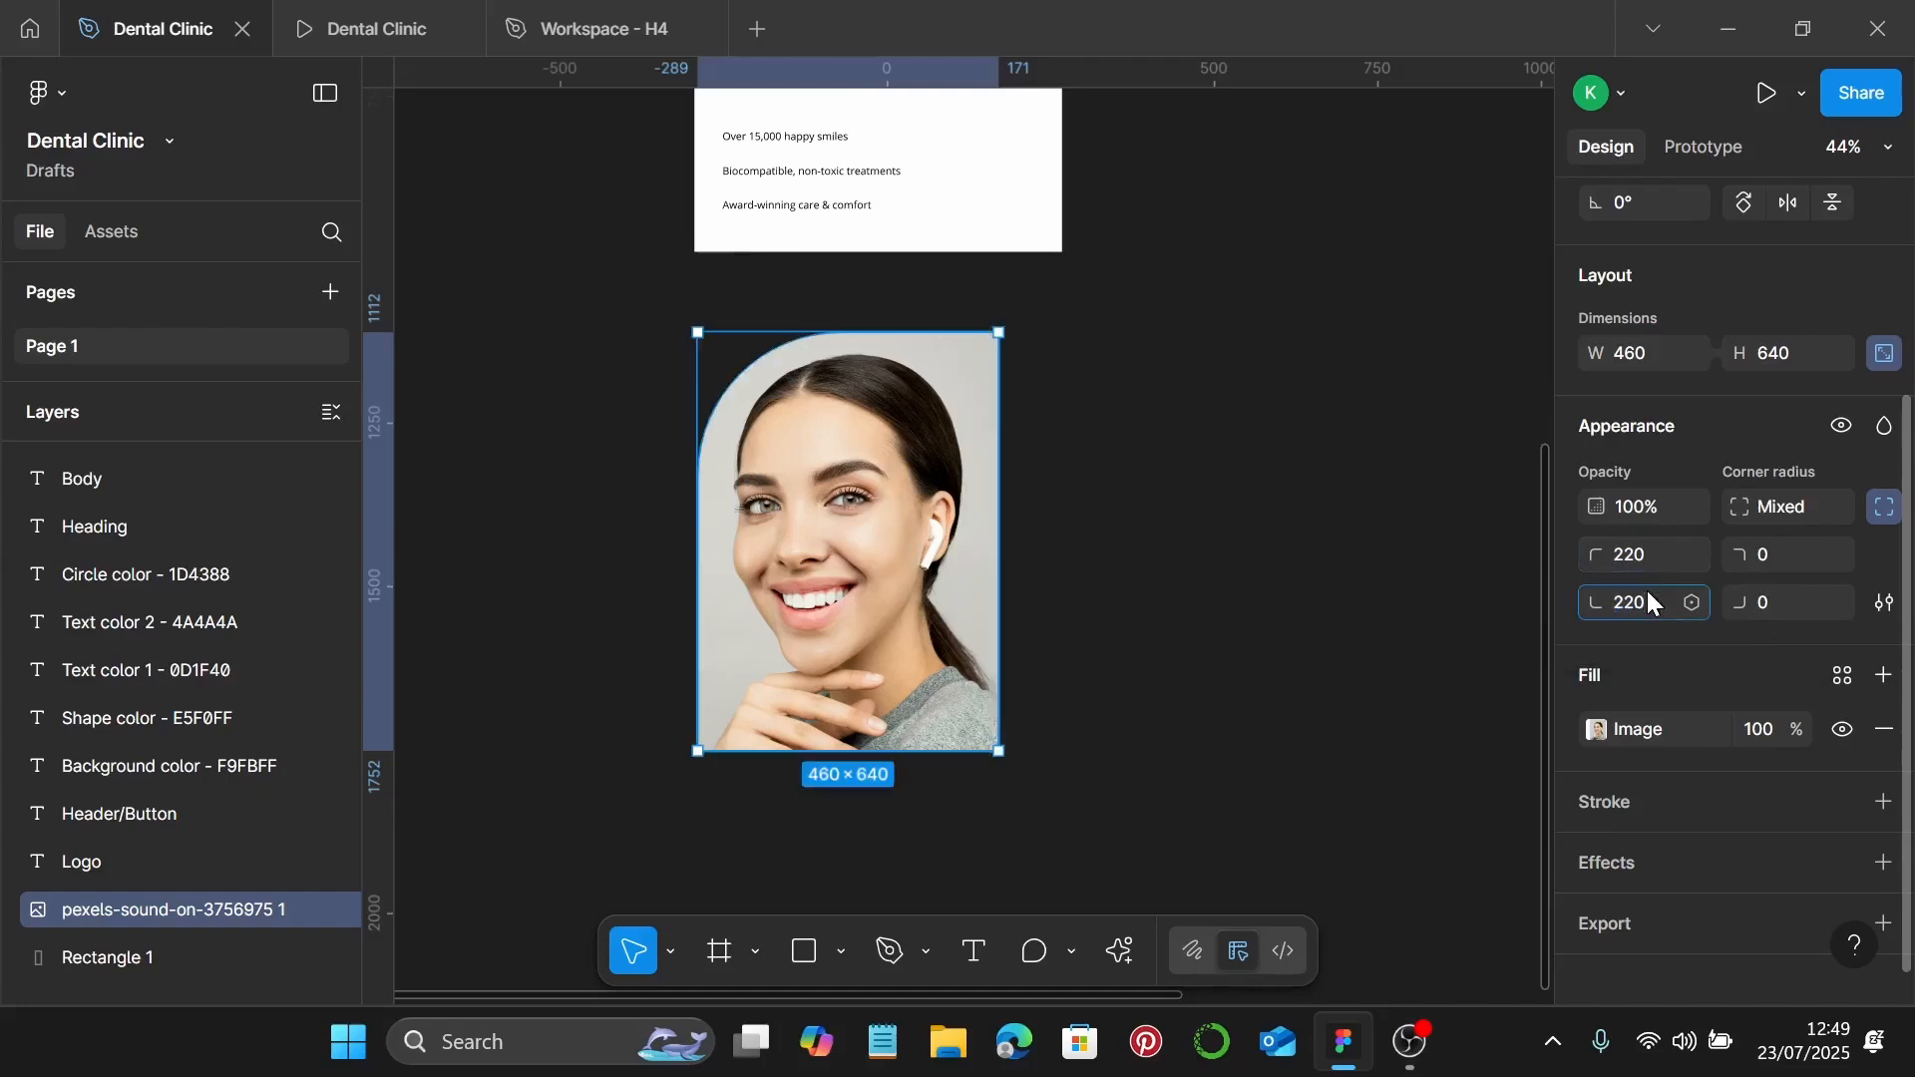
{"action": "key", "text": "Return"}
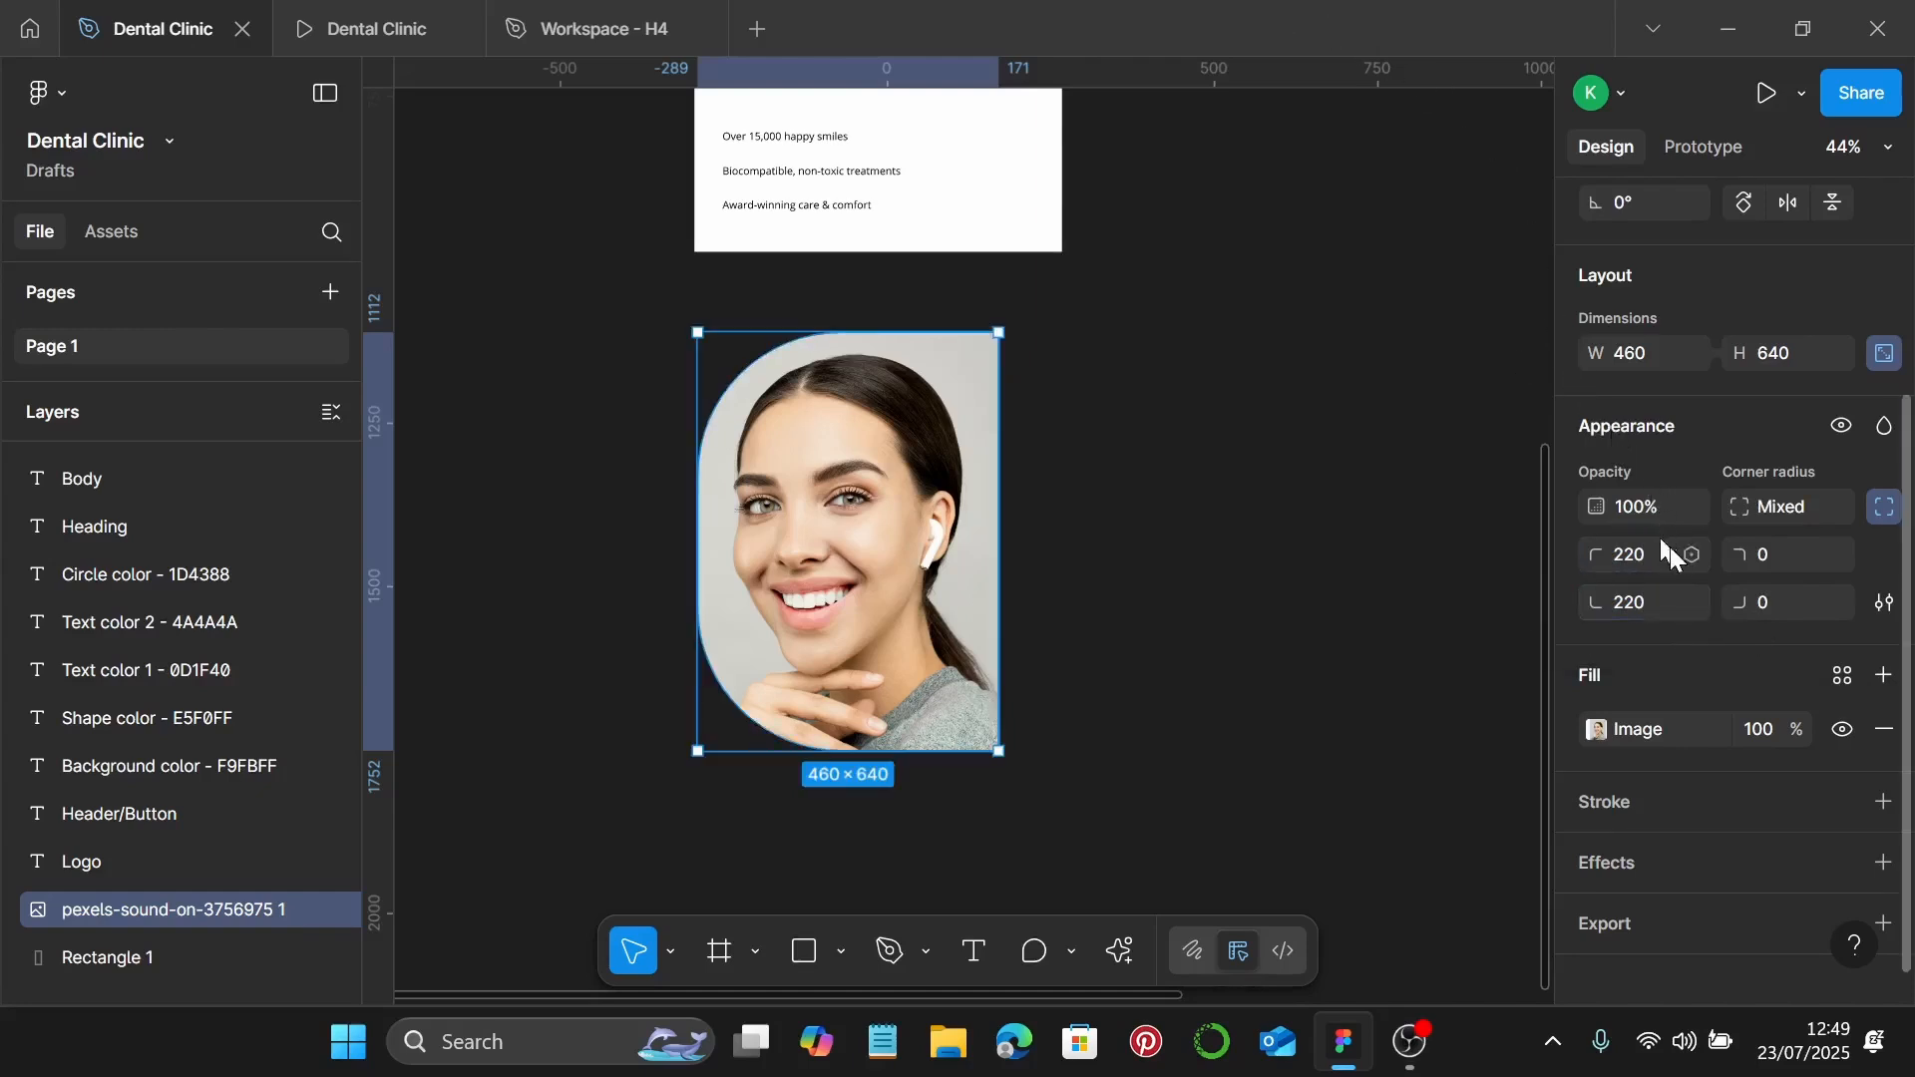
{"action": "left_click", "coordinate": [1777, 603]}
{"action": "type", "text": "220"}
{"action": "key", "text": "Return"}
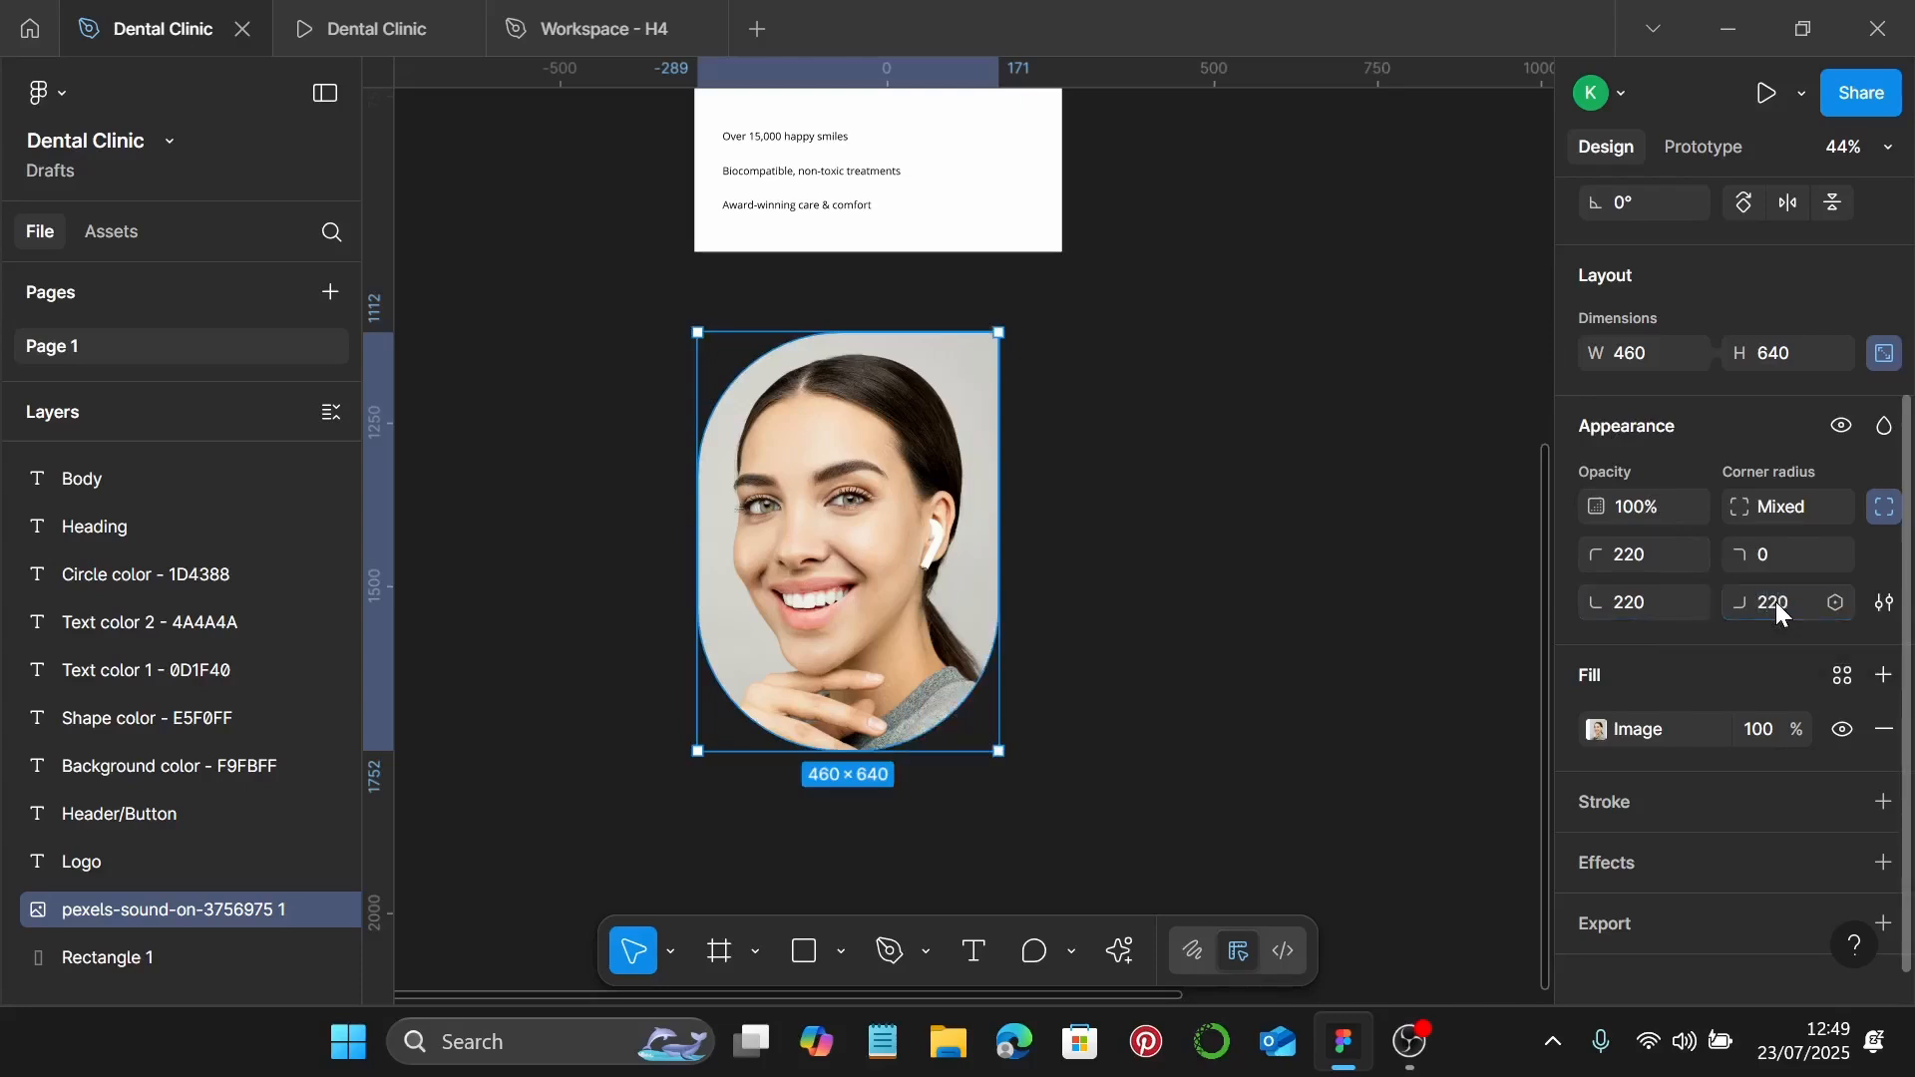
Step: Move the rounded portrait photo into the Desktop - 1 frame beside the hero text, at about X 829, Y 170
{"action": "scroll", "coordinate": [1522, 548], "scroll_direction": "down", "scroll_amount": 3}
{"action": "scroll", "coordinate": [1447, 544], "scroll_direction": "right", "scroll_amount": 5}
{"action": "scroll", "coordinate": [1197, 549], "scroll_direction": "right", "scroll_amount": 3}
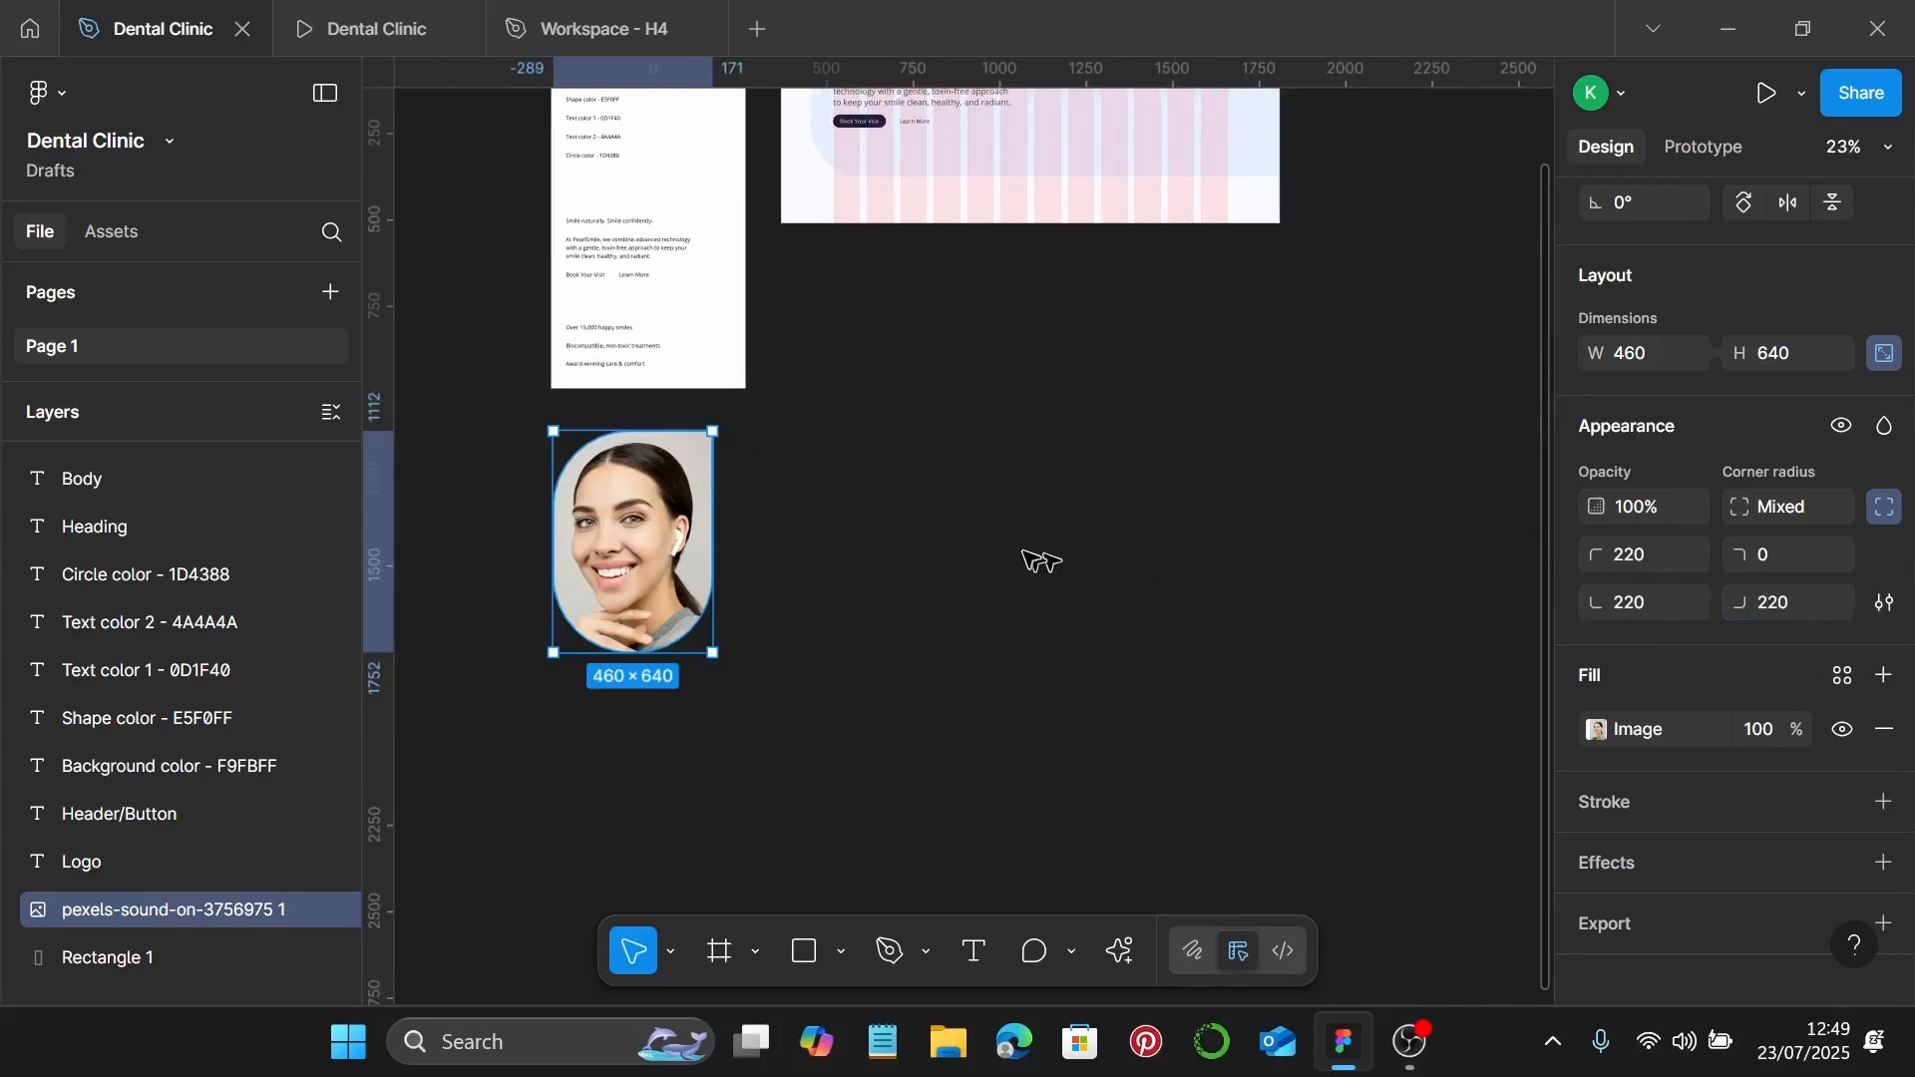
{"action": "left_click", "coordinate": [887, 534]}
{"action": "scroll", "coordinate": [778, 598], "scroll_direction": "up", "scroll_amount": 3}
{"action": "left_click", "coordinate": [632, 720]}
{"action": "left_click_drag", "start_coordinate": [649, 732], "coordinate": [1137, 349]}
{"action": "scroll", "coordinate": [1138, 349], "scroll_direction": "up", "scroll_amount": 3}
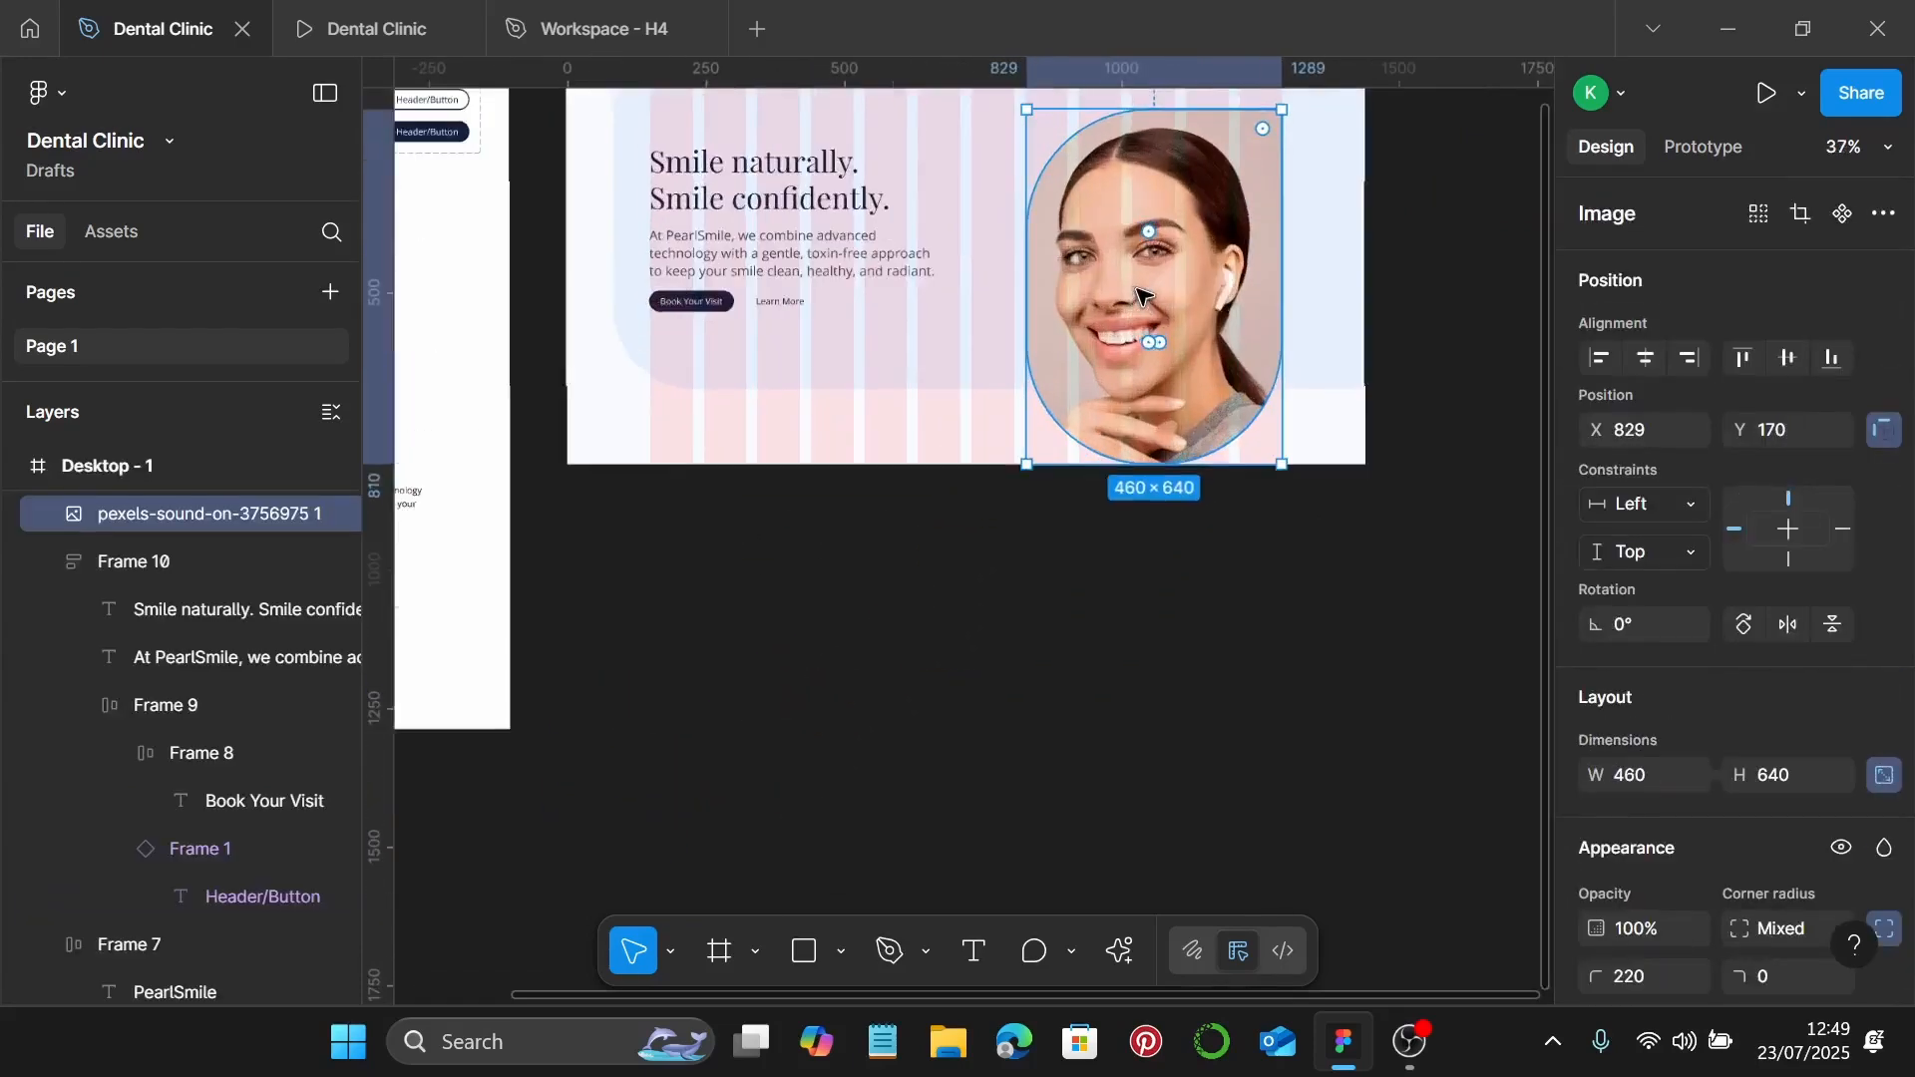
Step: Move the portrait photo to the upper-right corner of the Desktop - 1 frame, at X 980, Y 0
{"action": "scroll", "coordinate": [1177, 419], "scroll_direction": "up", "scroll_amount": 5}
{"action": "scroll", "coordinate": [1237, 638], "scroll_direction": "up", "scroll_amount": 3}
{"action": "left_click_drag", "start_coordinate": [1167, 613], "coordinate": [1322, 434]}
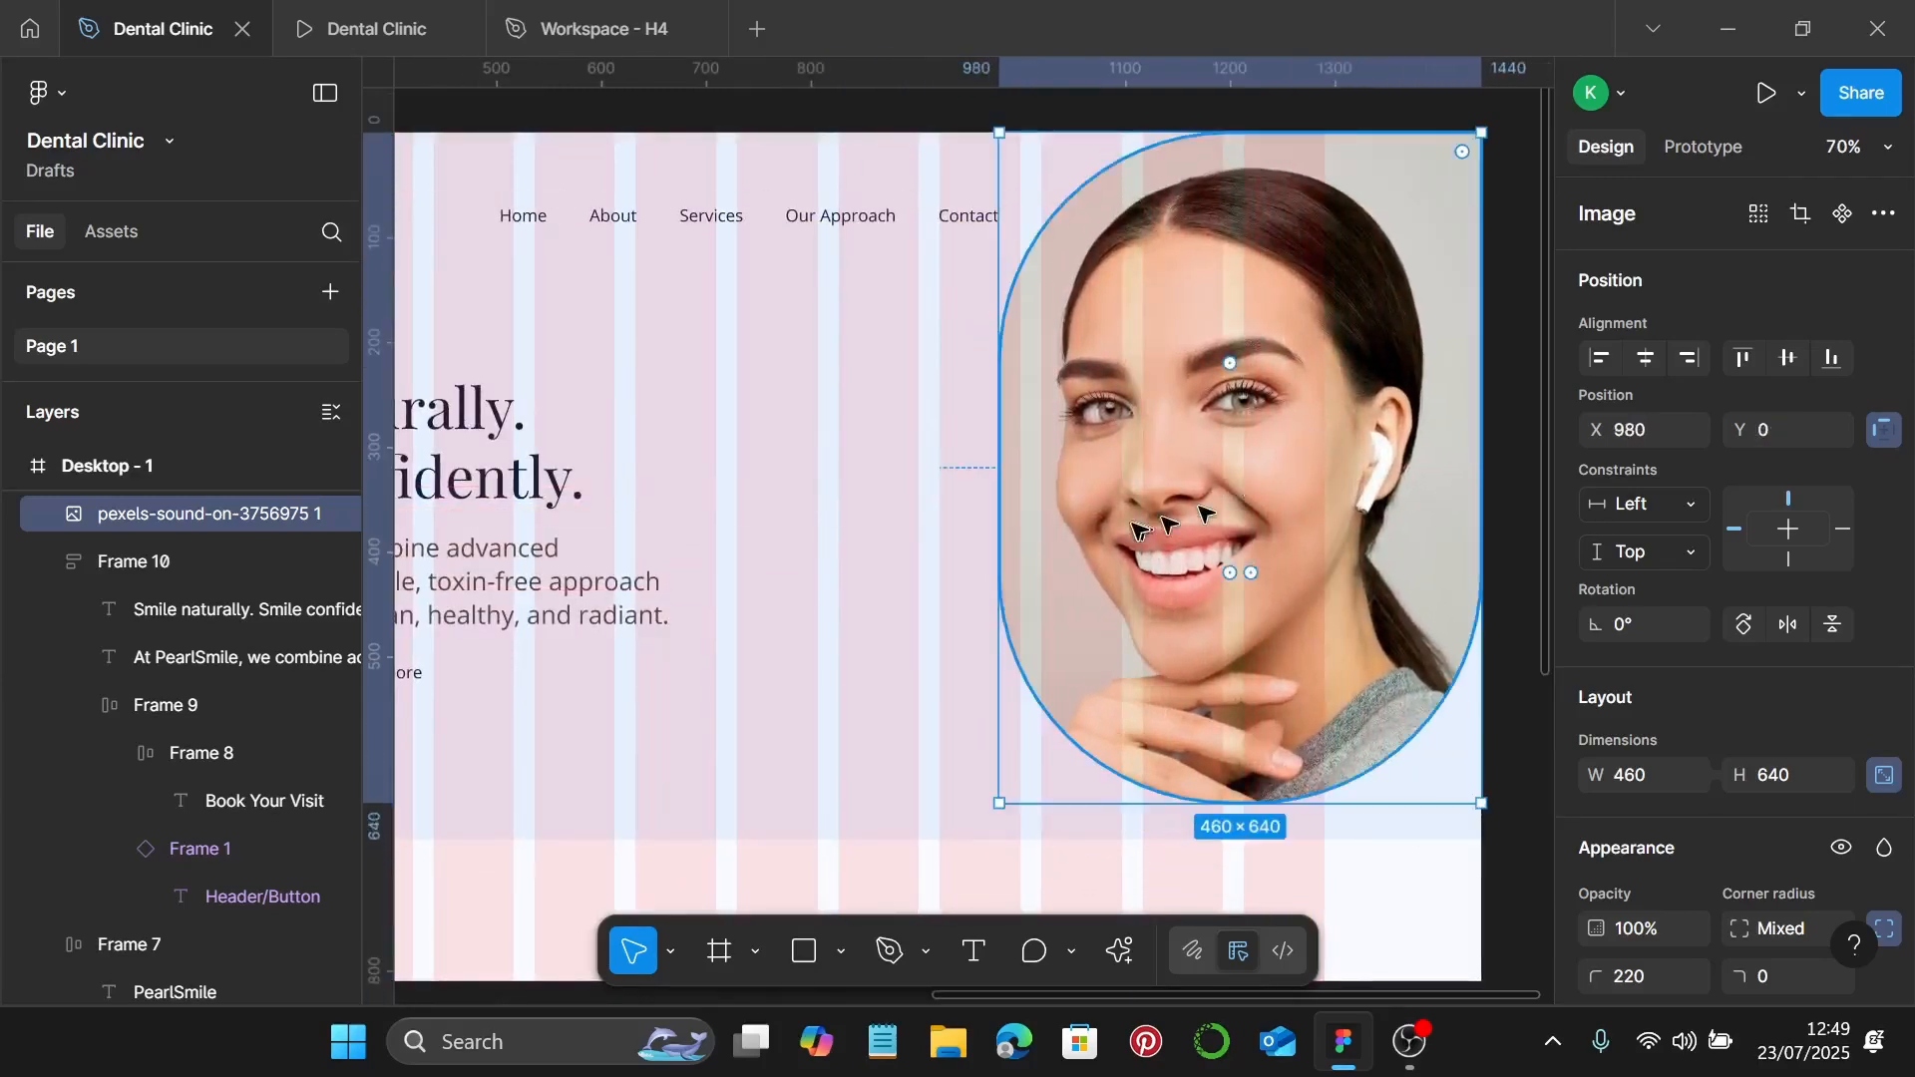
{"action": "scroll", "coordinate": [1227, 419], "scroll_direction": "down", "scroll_amount": 3}
{"action": "scroll", "coordinate": [948, 399], "scroll_direction": "up", "scroll_amount": 1}
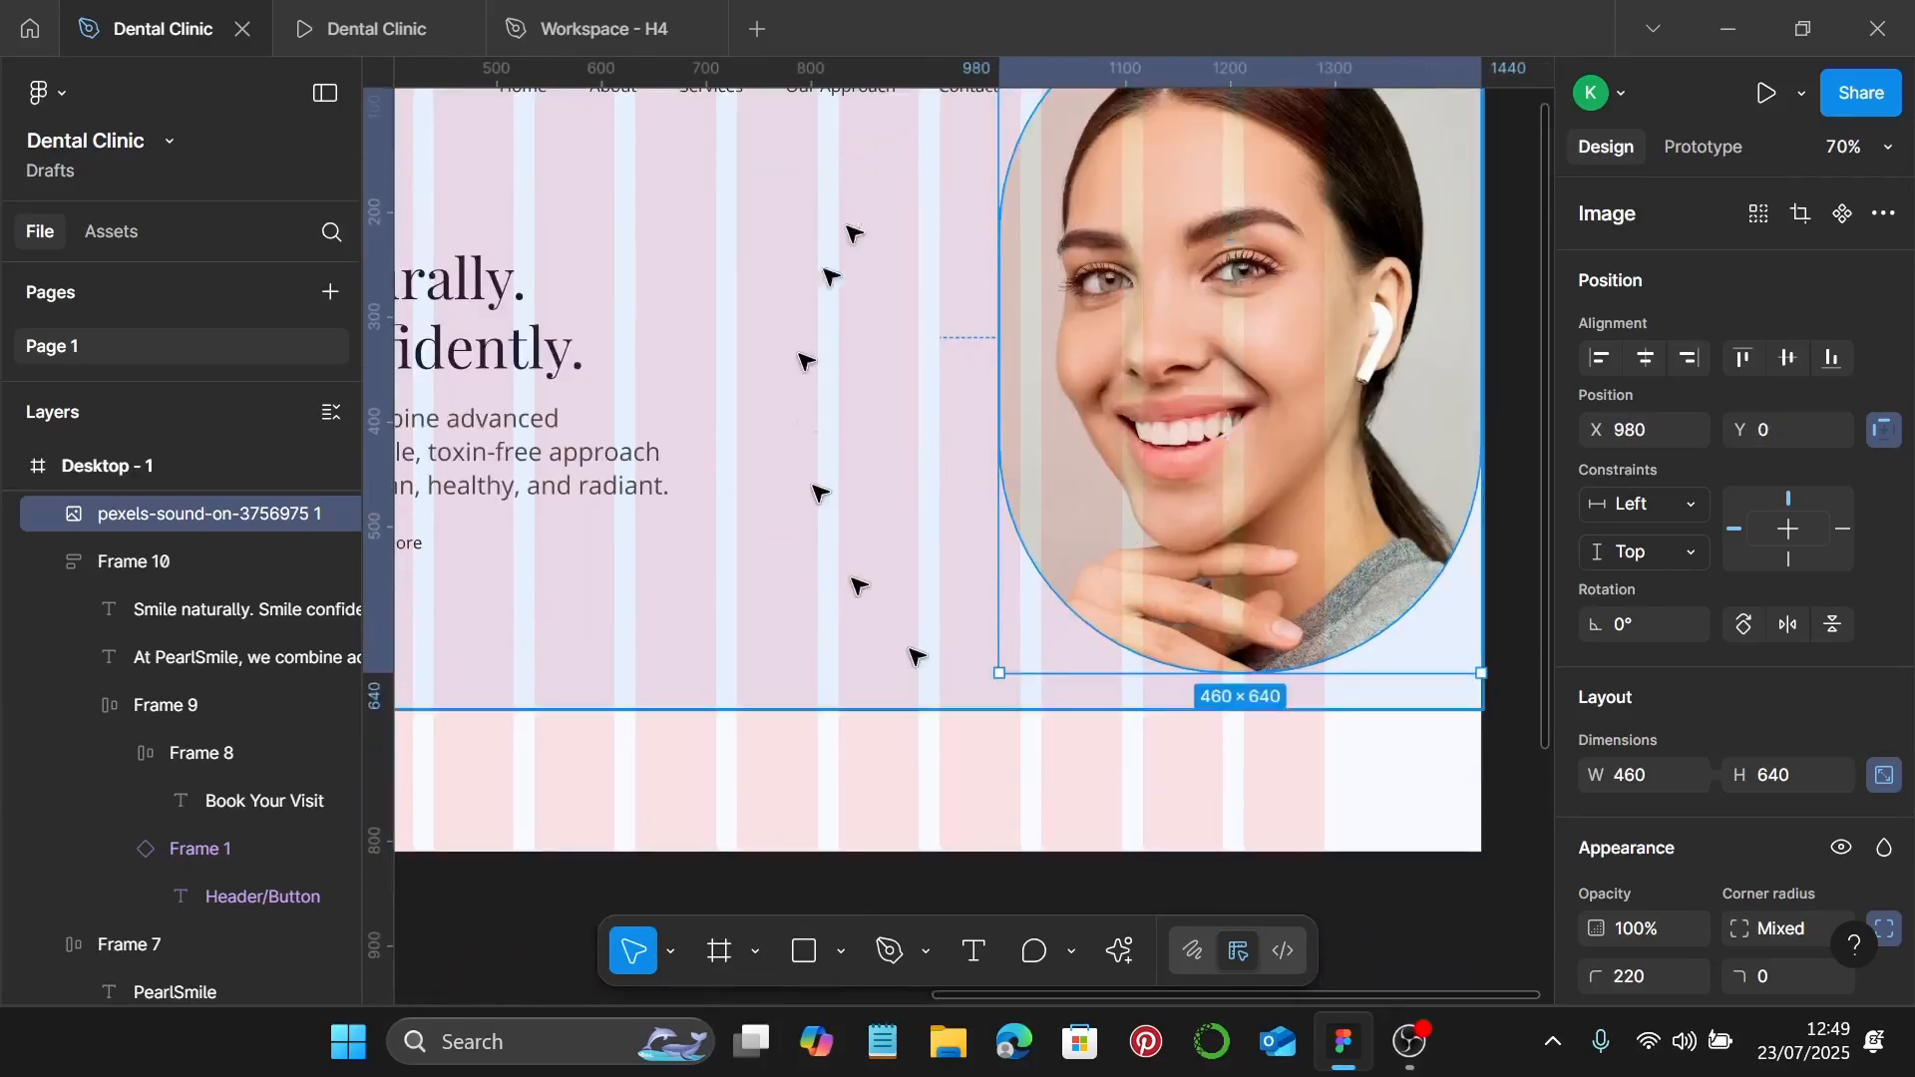
{"action": "left_click", "coordinate": [911, 808]}
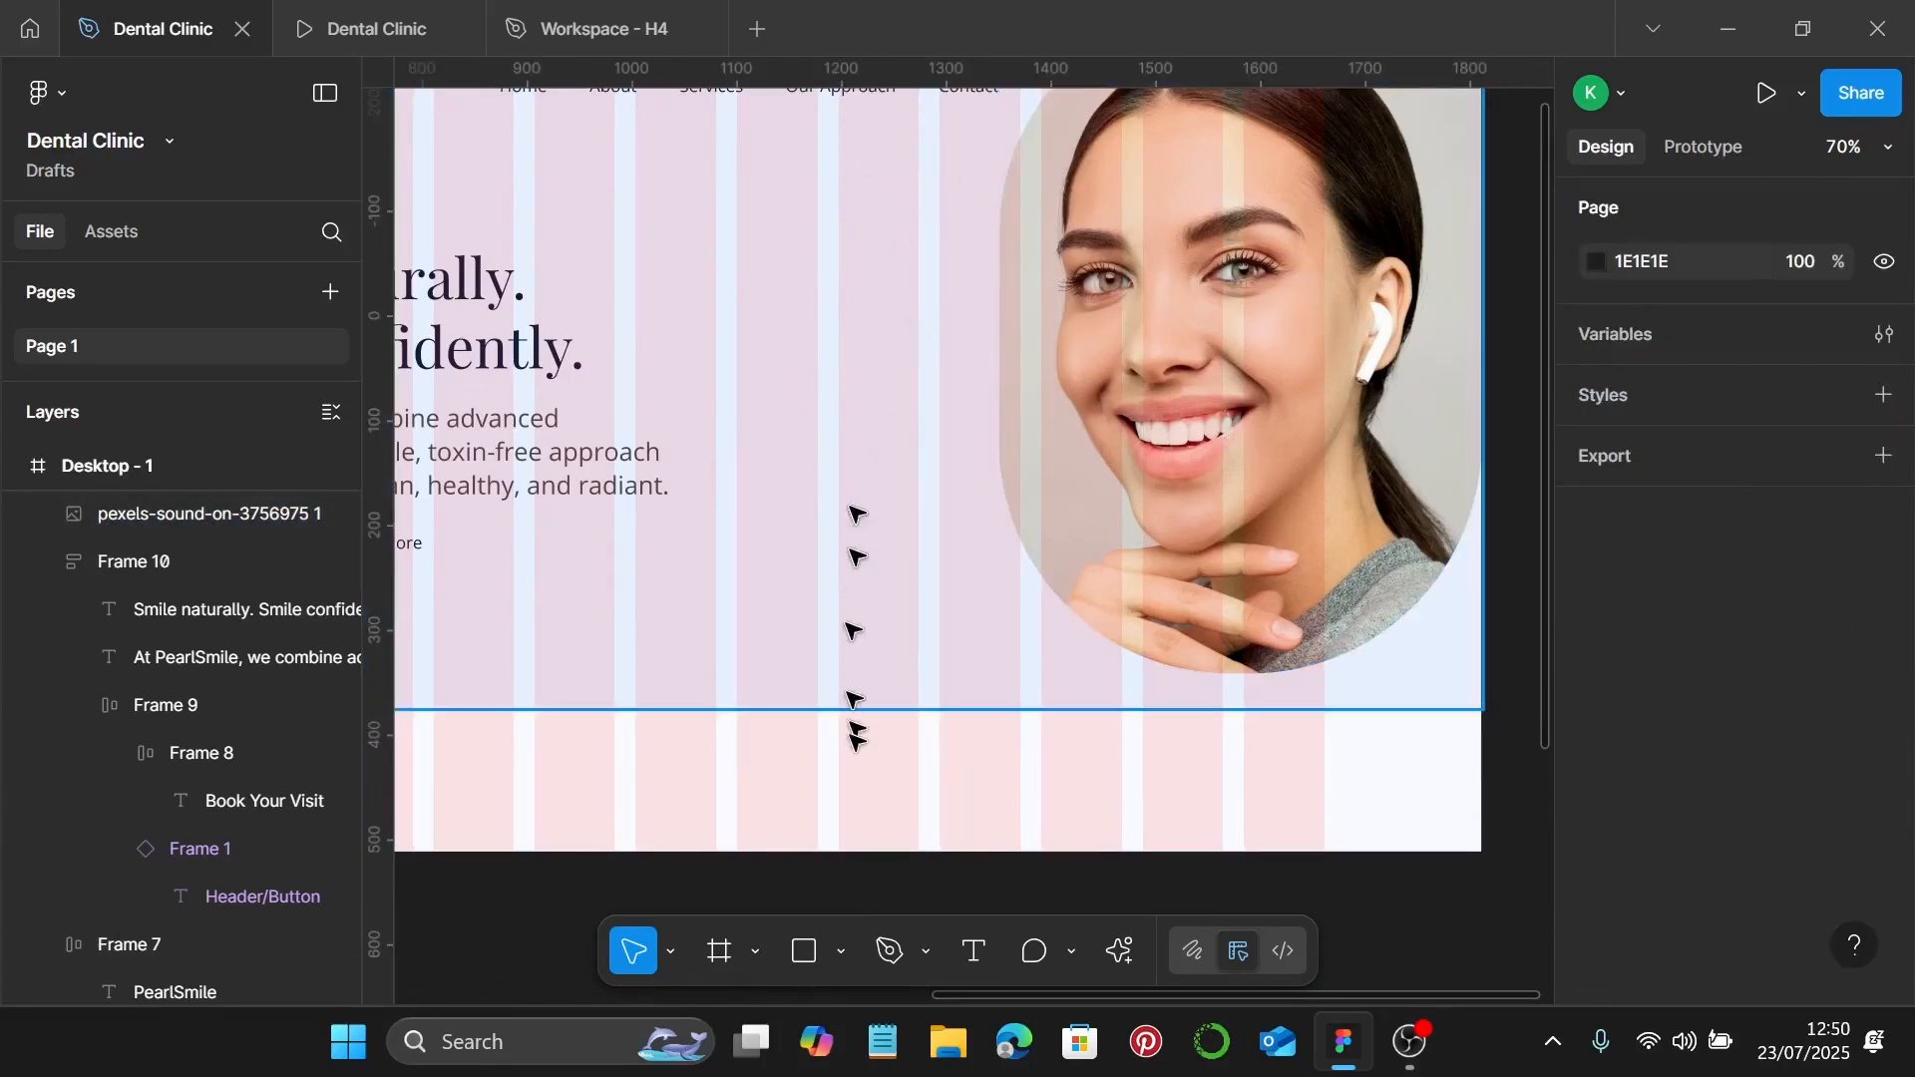
Step: Run the Iconify plugin on the Desktop - 1 frame and search its icons for "check"
{"action": "right_click", "coordinate": [870, 783]}
{"action": "scroll", "coordinate": [1008, 798], "scroll_direction": "down", "scroll_amount": 3}
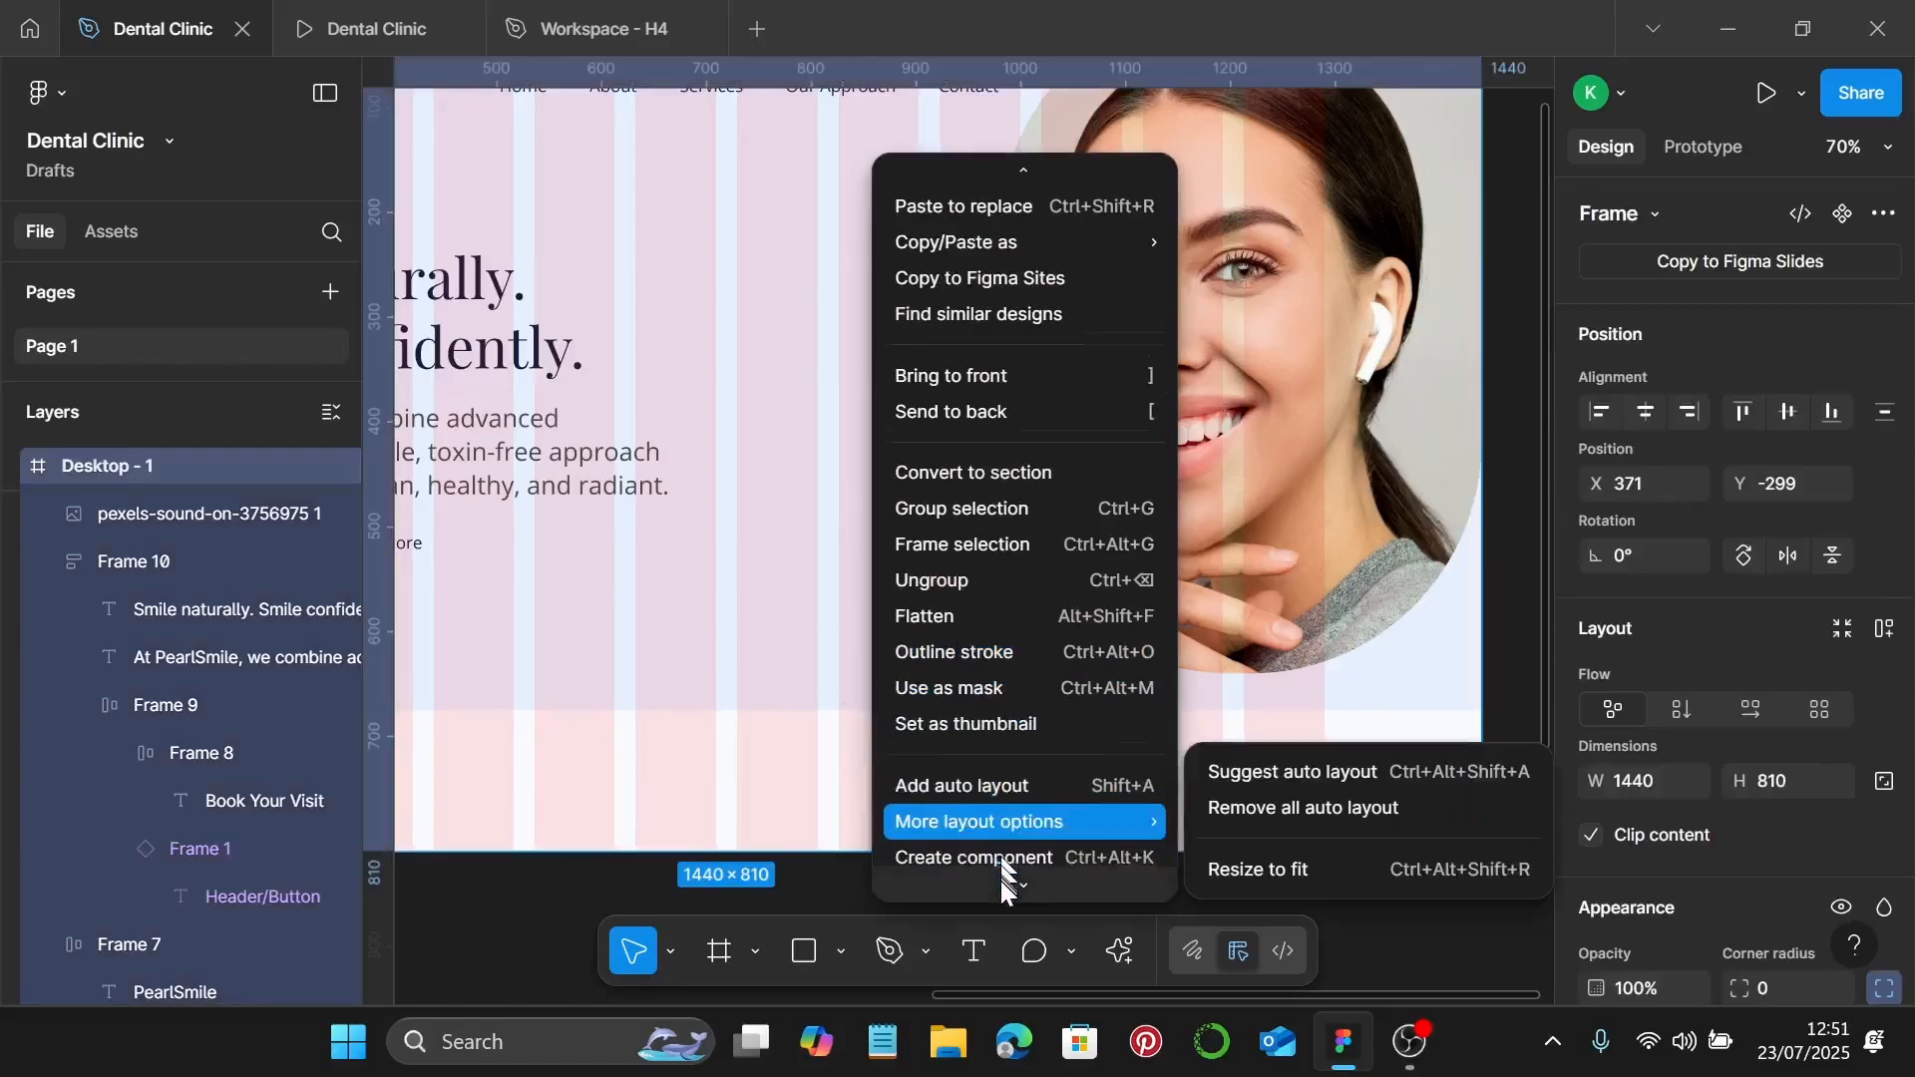
{"action": "mouse_move", "coordinate": [1132, 666]}
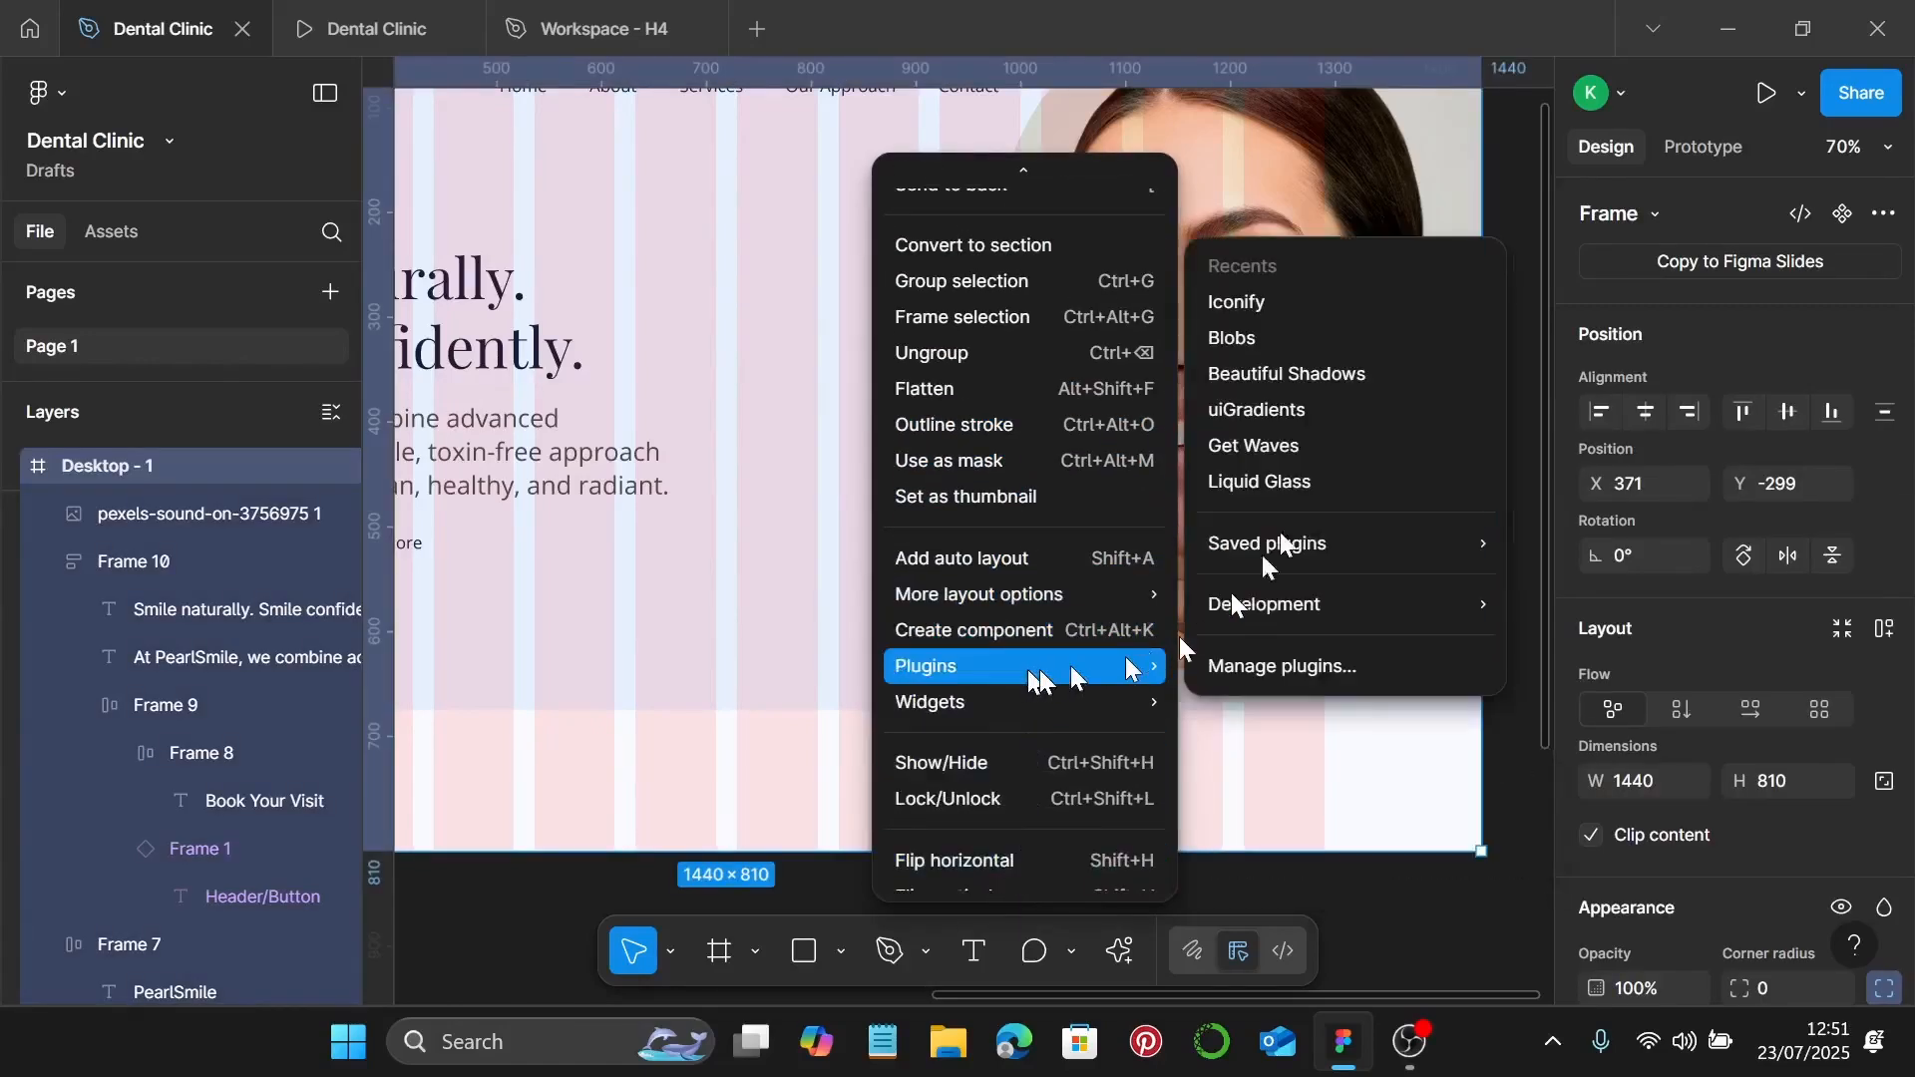
{"action": "left_click", "coordinate": [1351, 305]}
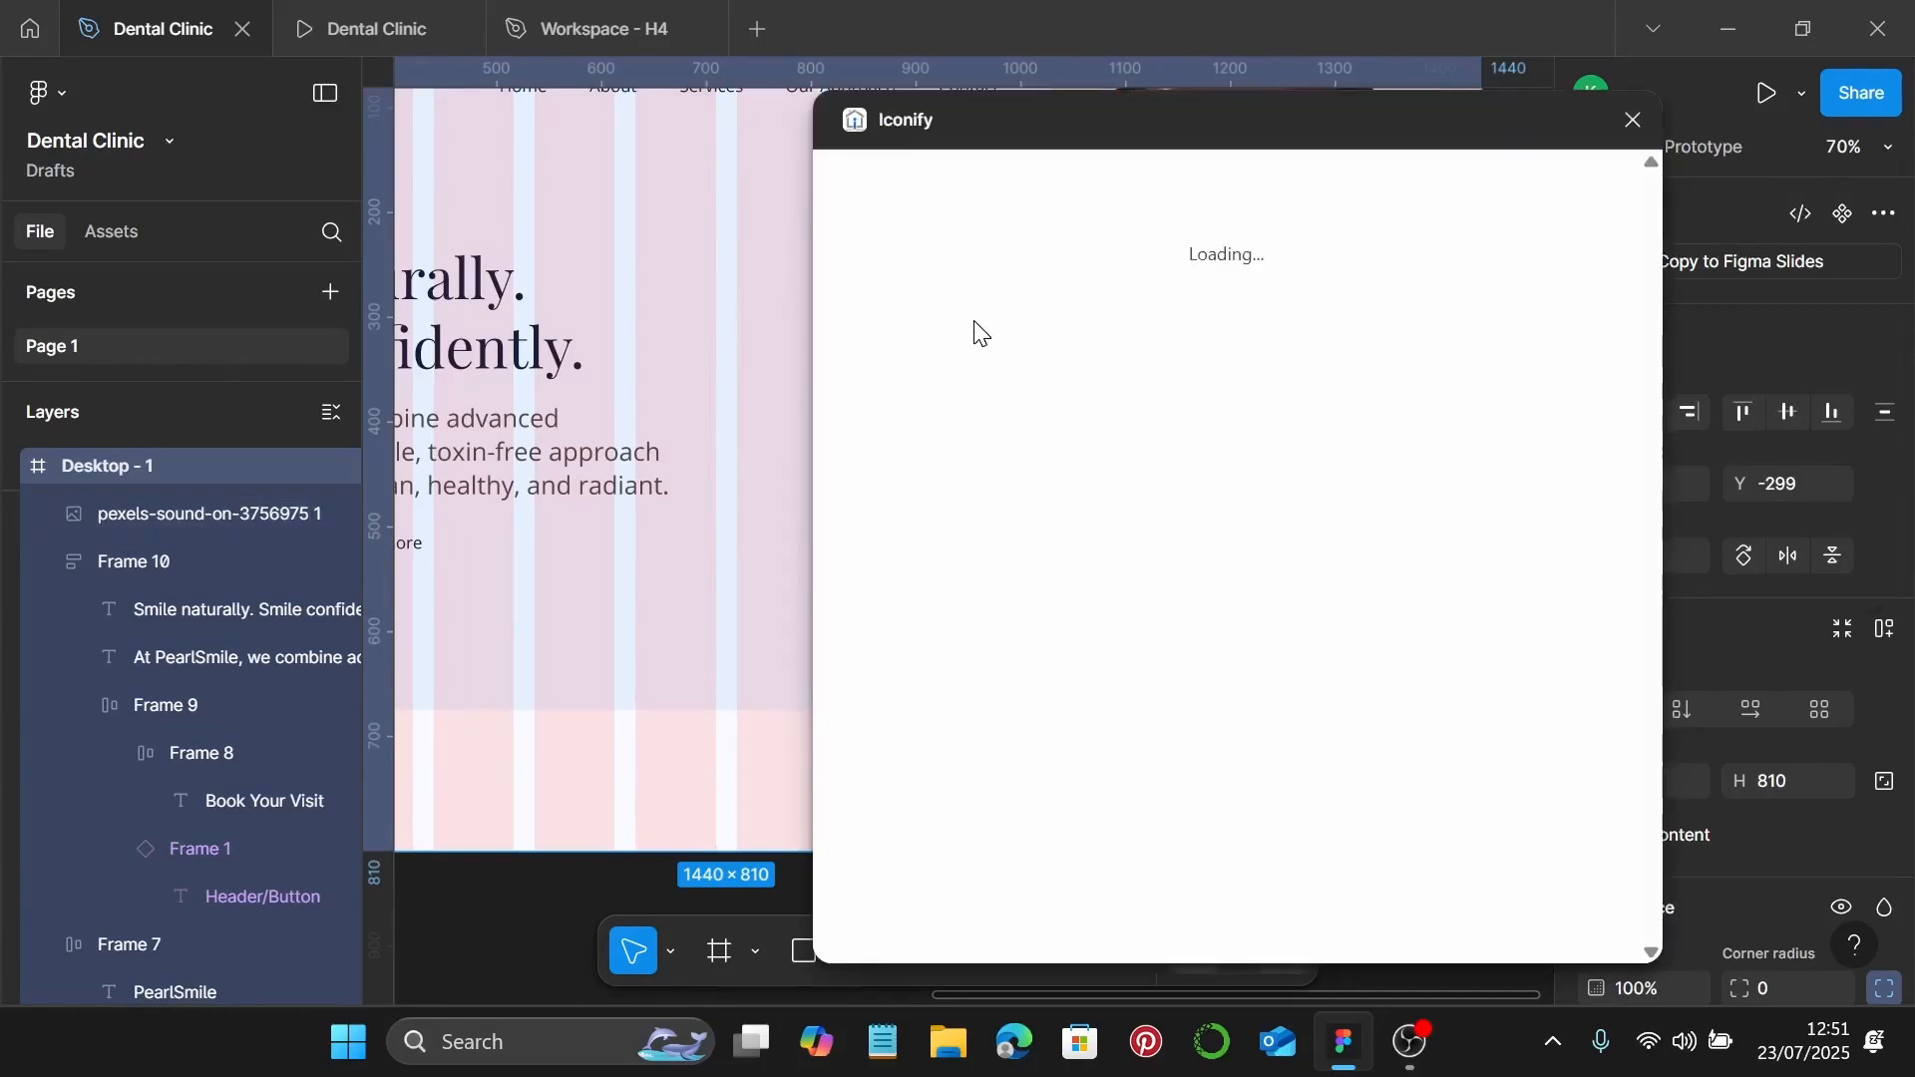
{"action": "left_click", "coordinate": [1025, 252]}
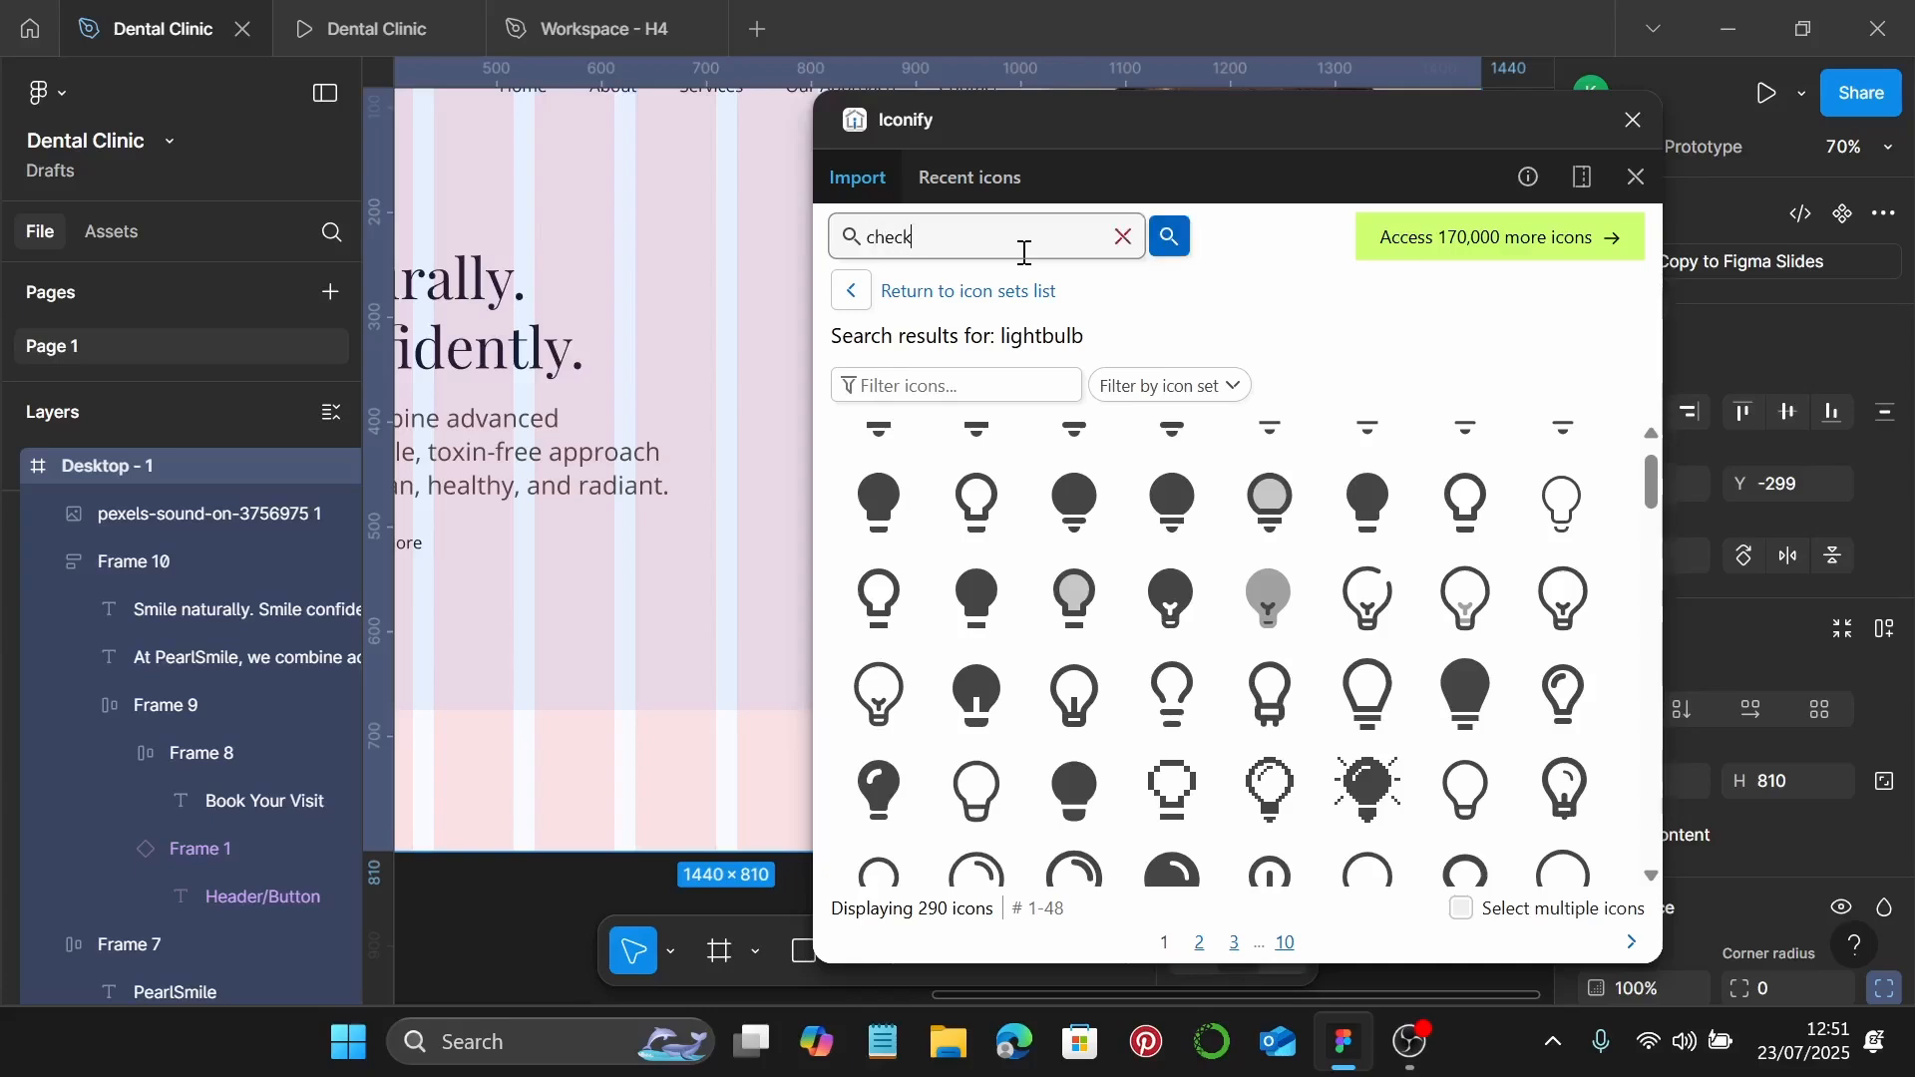
{"action": "key", "text": "Return"}
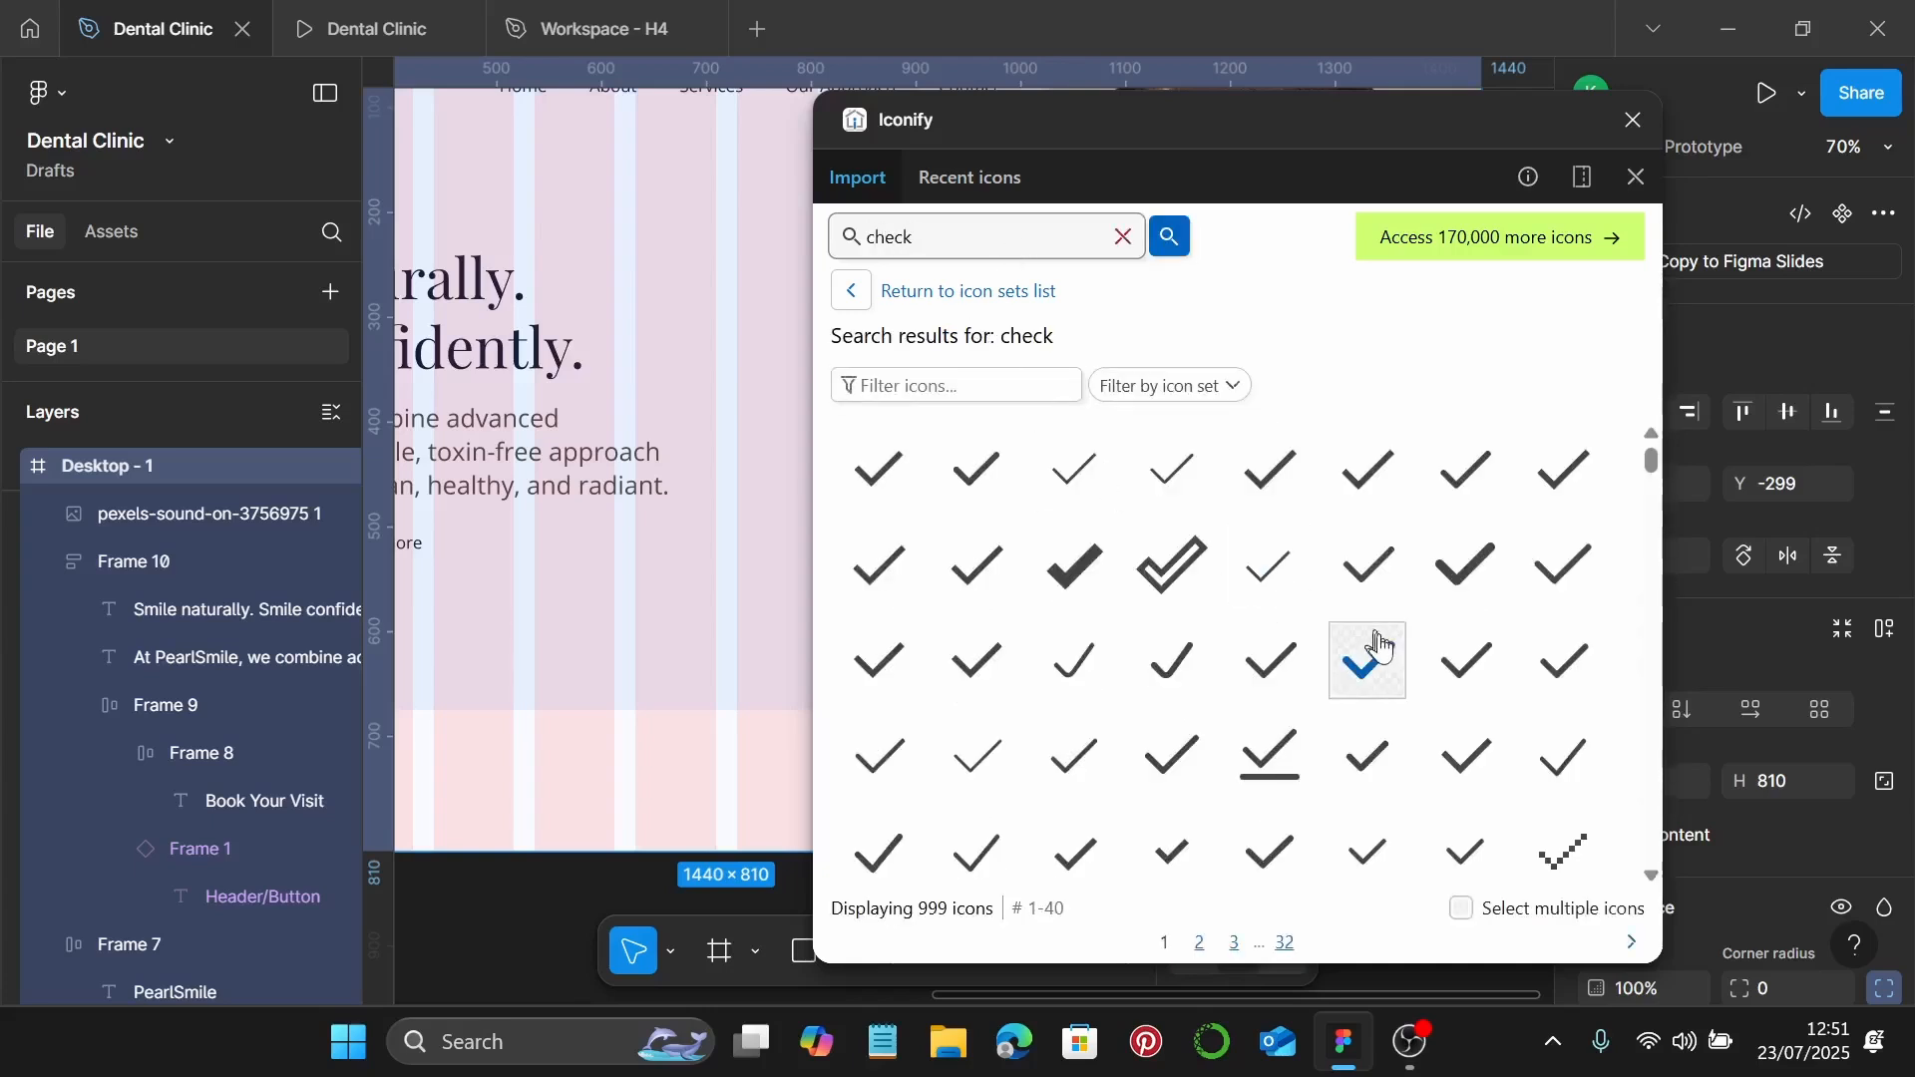
Step: Import the material-symbols:check icon at size 16 into the Desktop - 1 frame between the hero text and photo, and close Iconify
{"action": "left_click", "coordinate": [900, 484]}
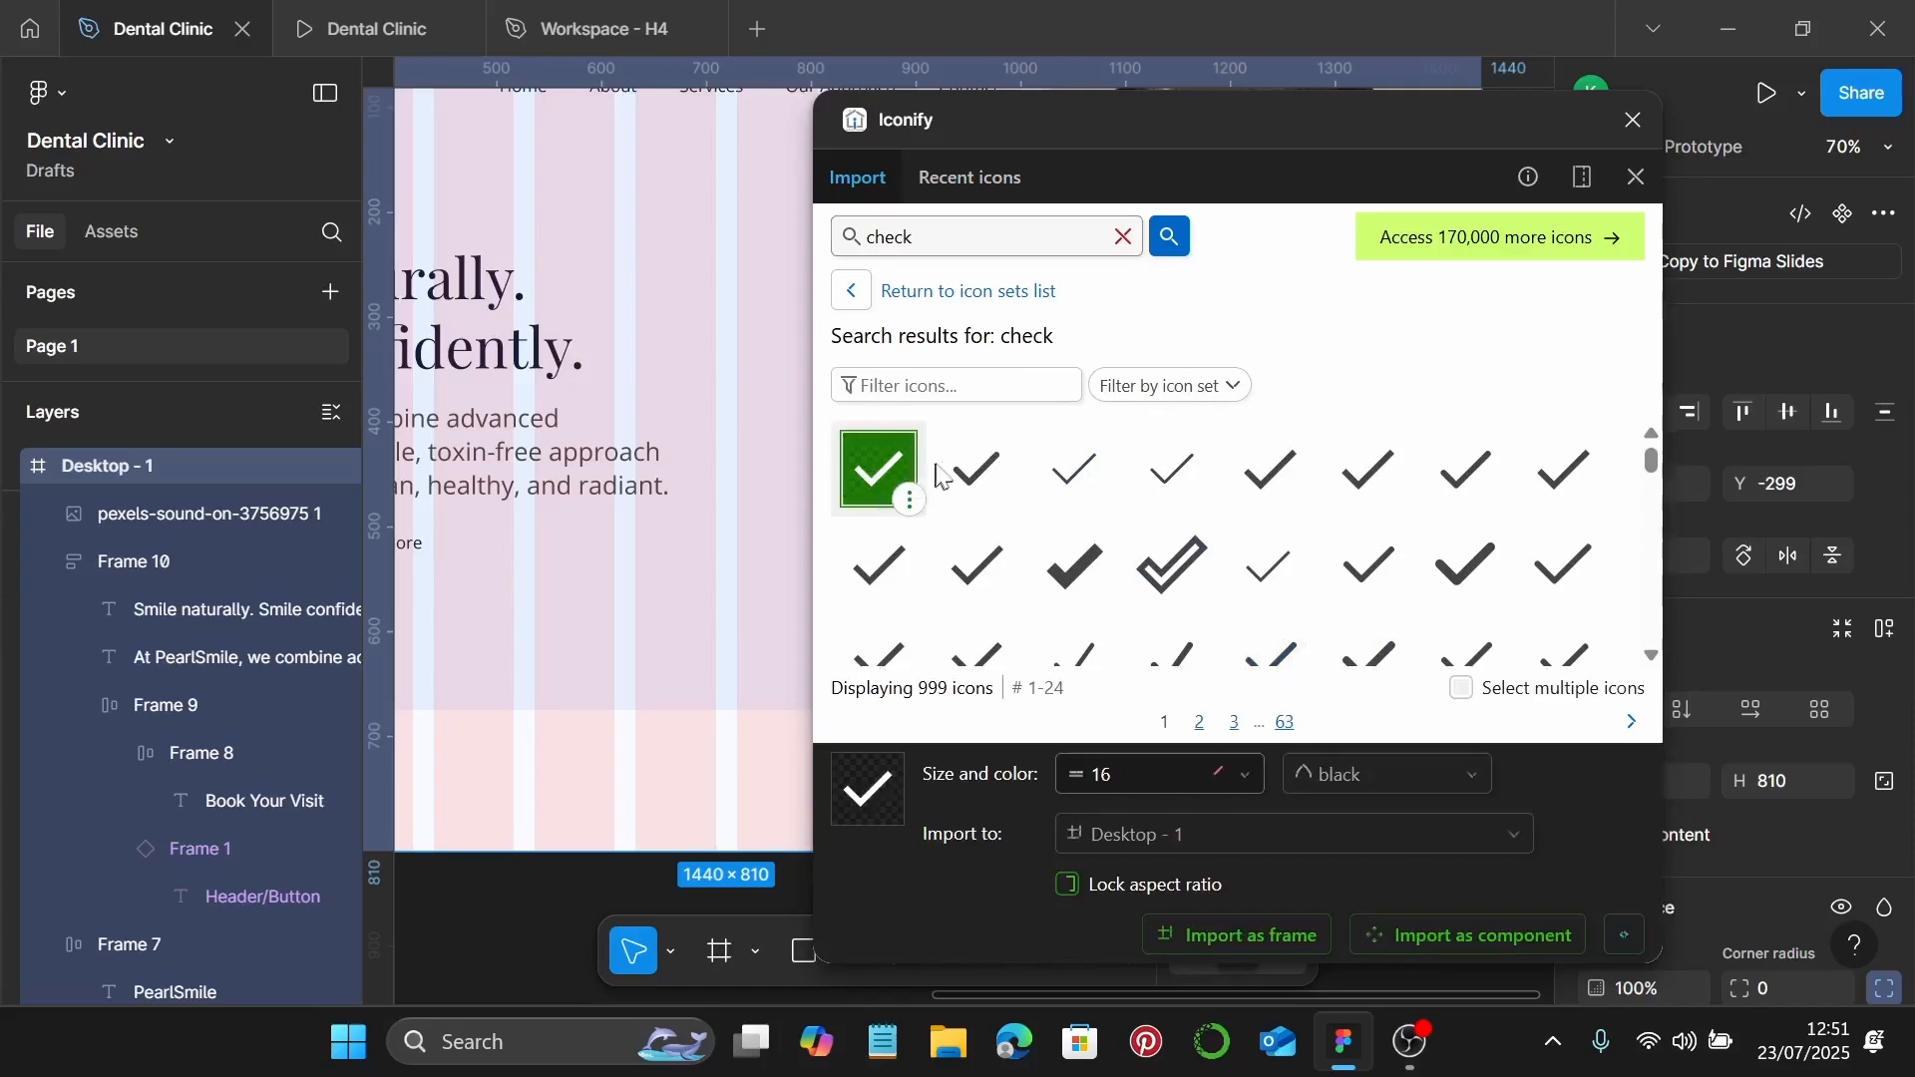
{"action": "left_click_drag", "start_coordinate": [889, 482], "coordinate": [782, 538]}
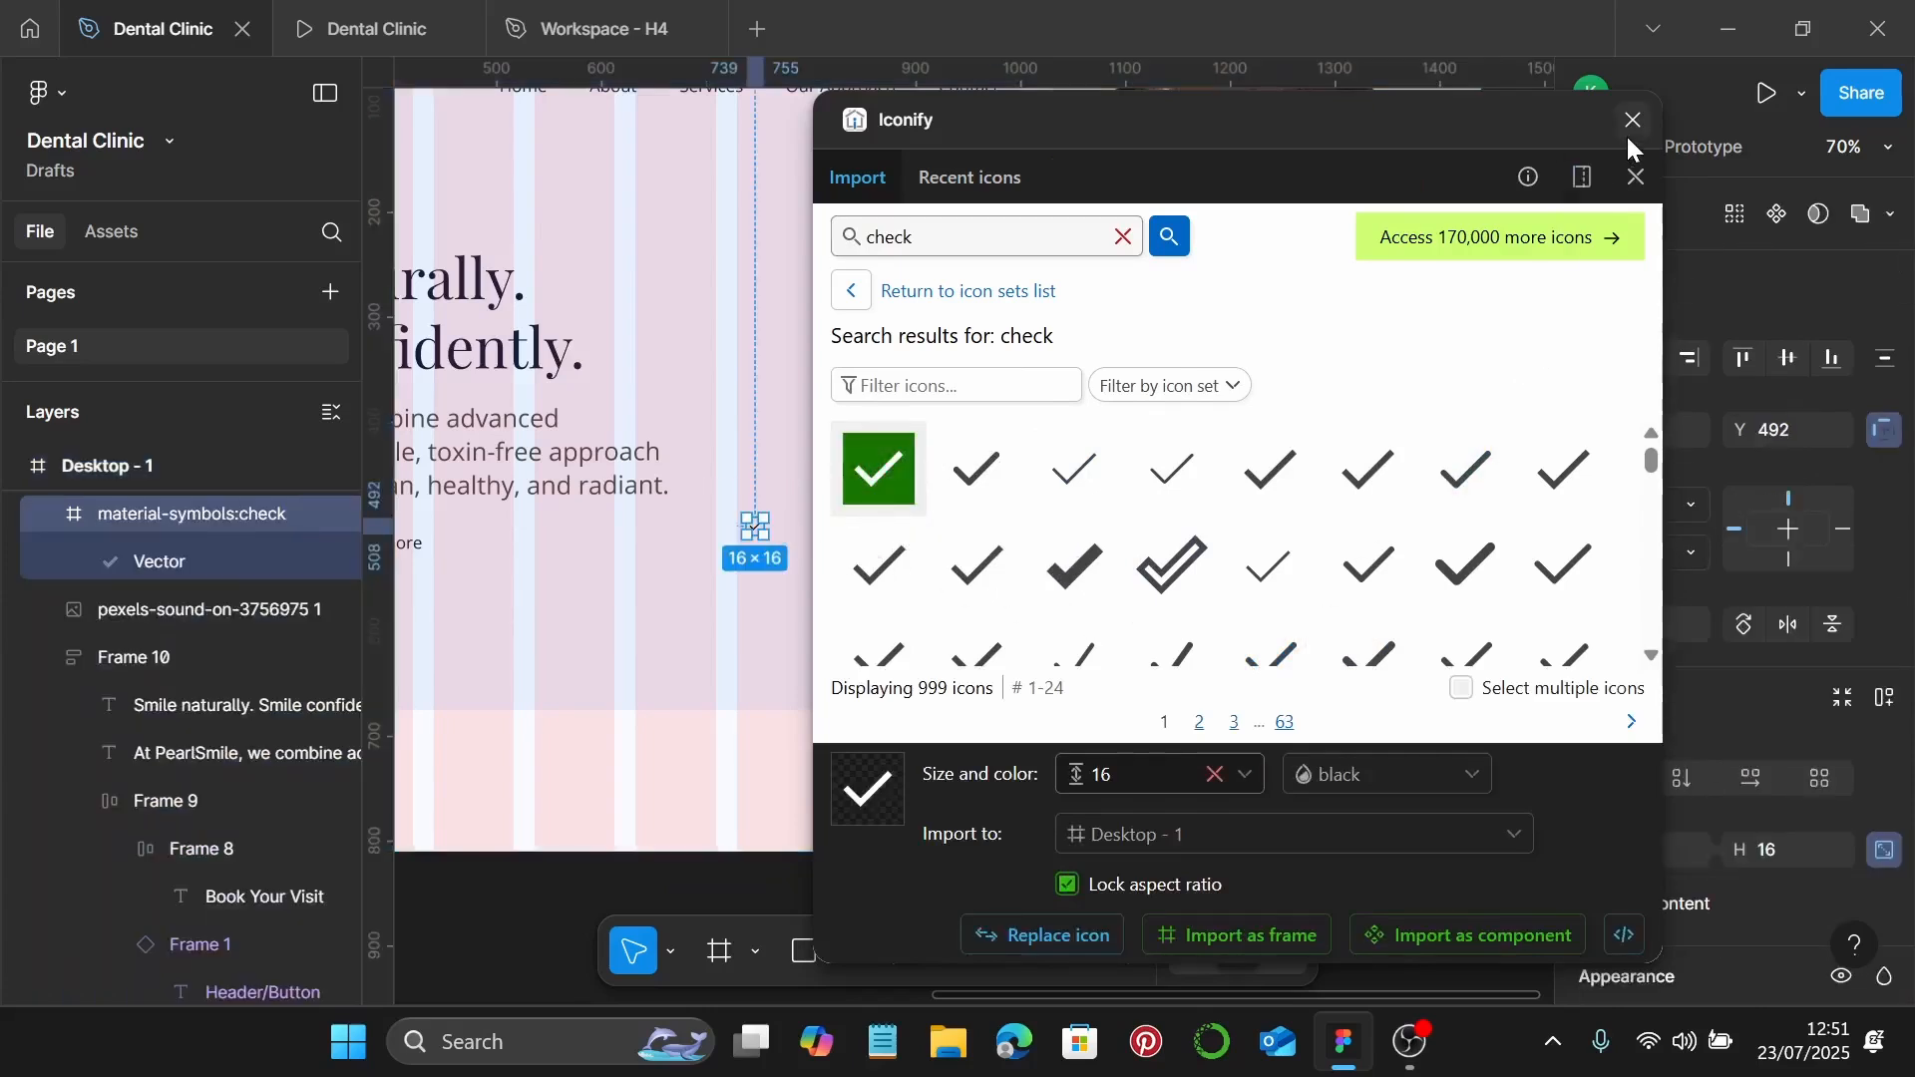
{"action": "left_click", "coordinate": [1633, 119]}
Step: Resize the imported check icon to 35 × 35
{"action": "left_click", "coordinate": [911, 569]}
{"action": "scroll", "coordinate": [752, 530], "scroll_direction": "up", "scroll_amount": 5}
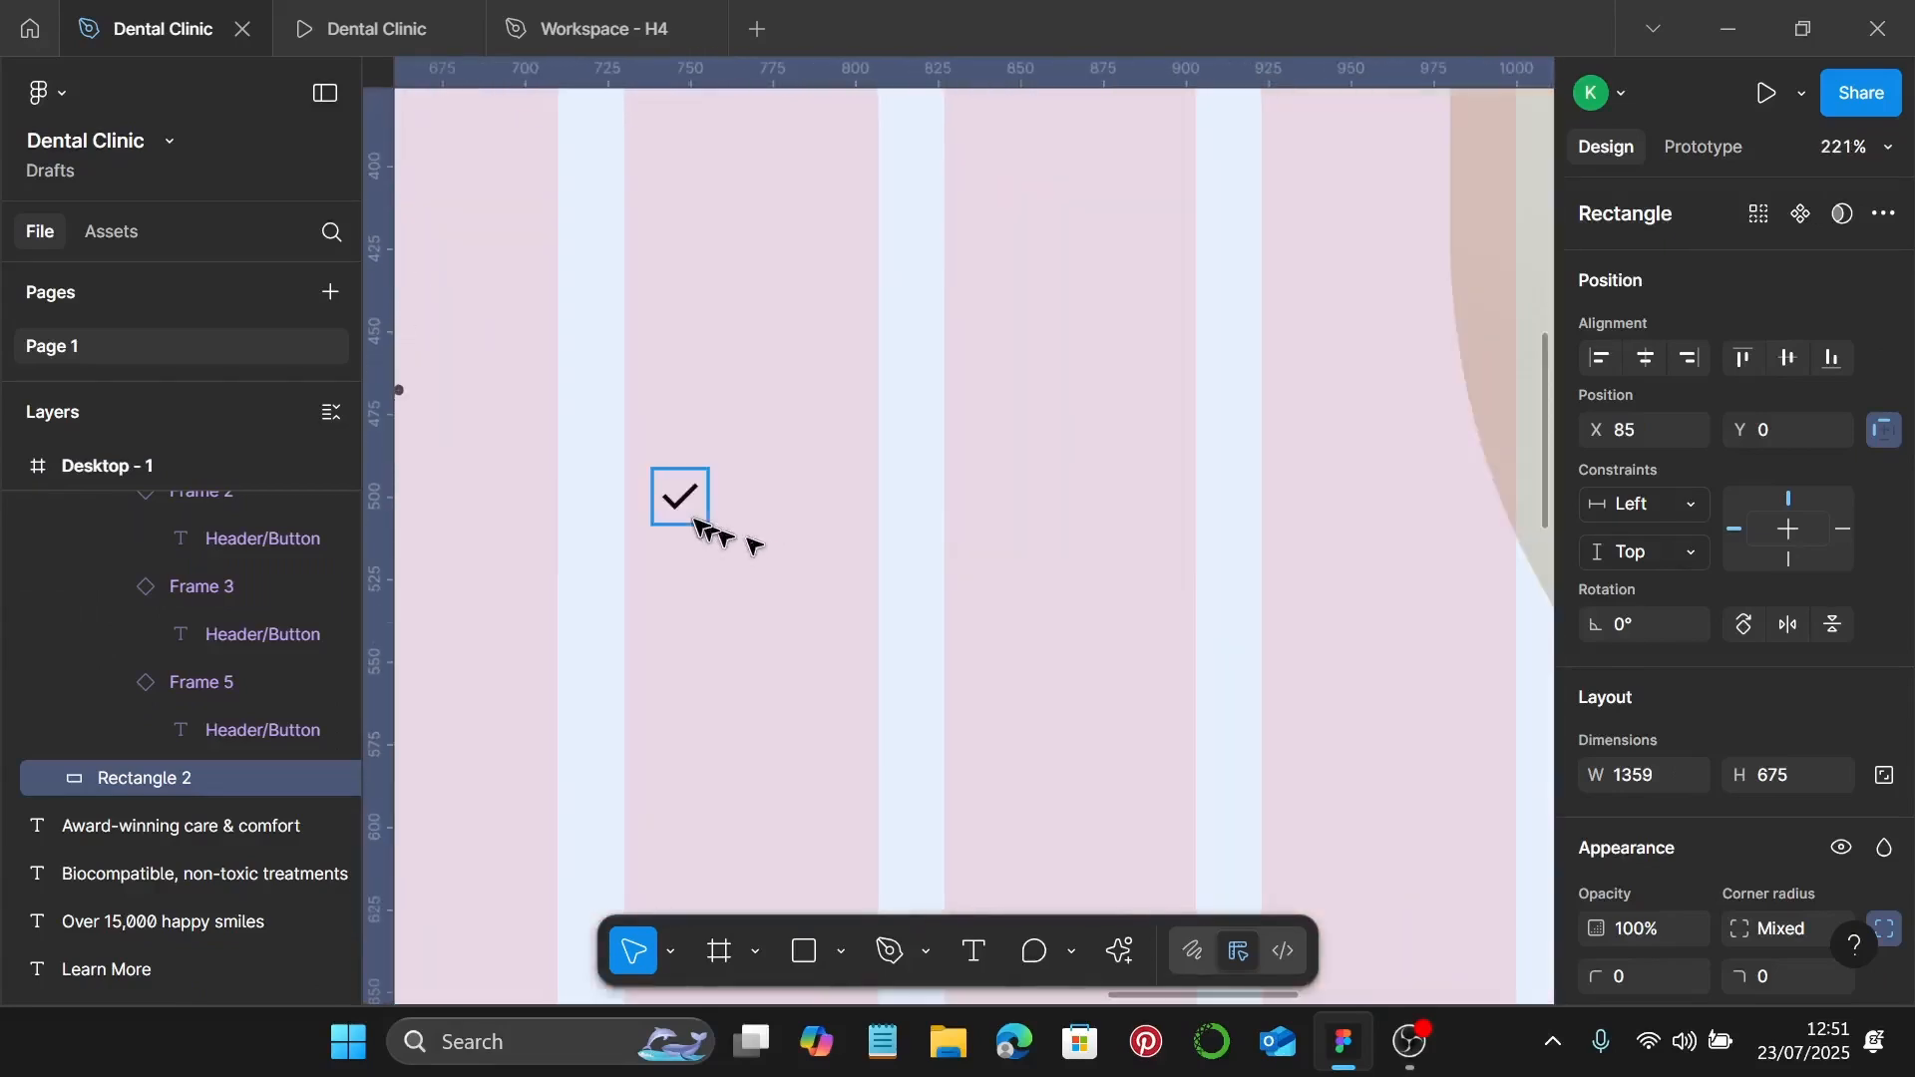
{"action": "left_click", "coordinate": [695, 526]}
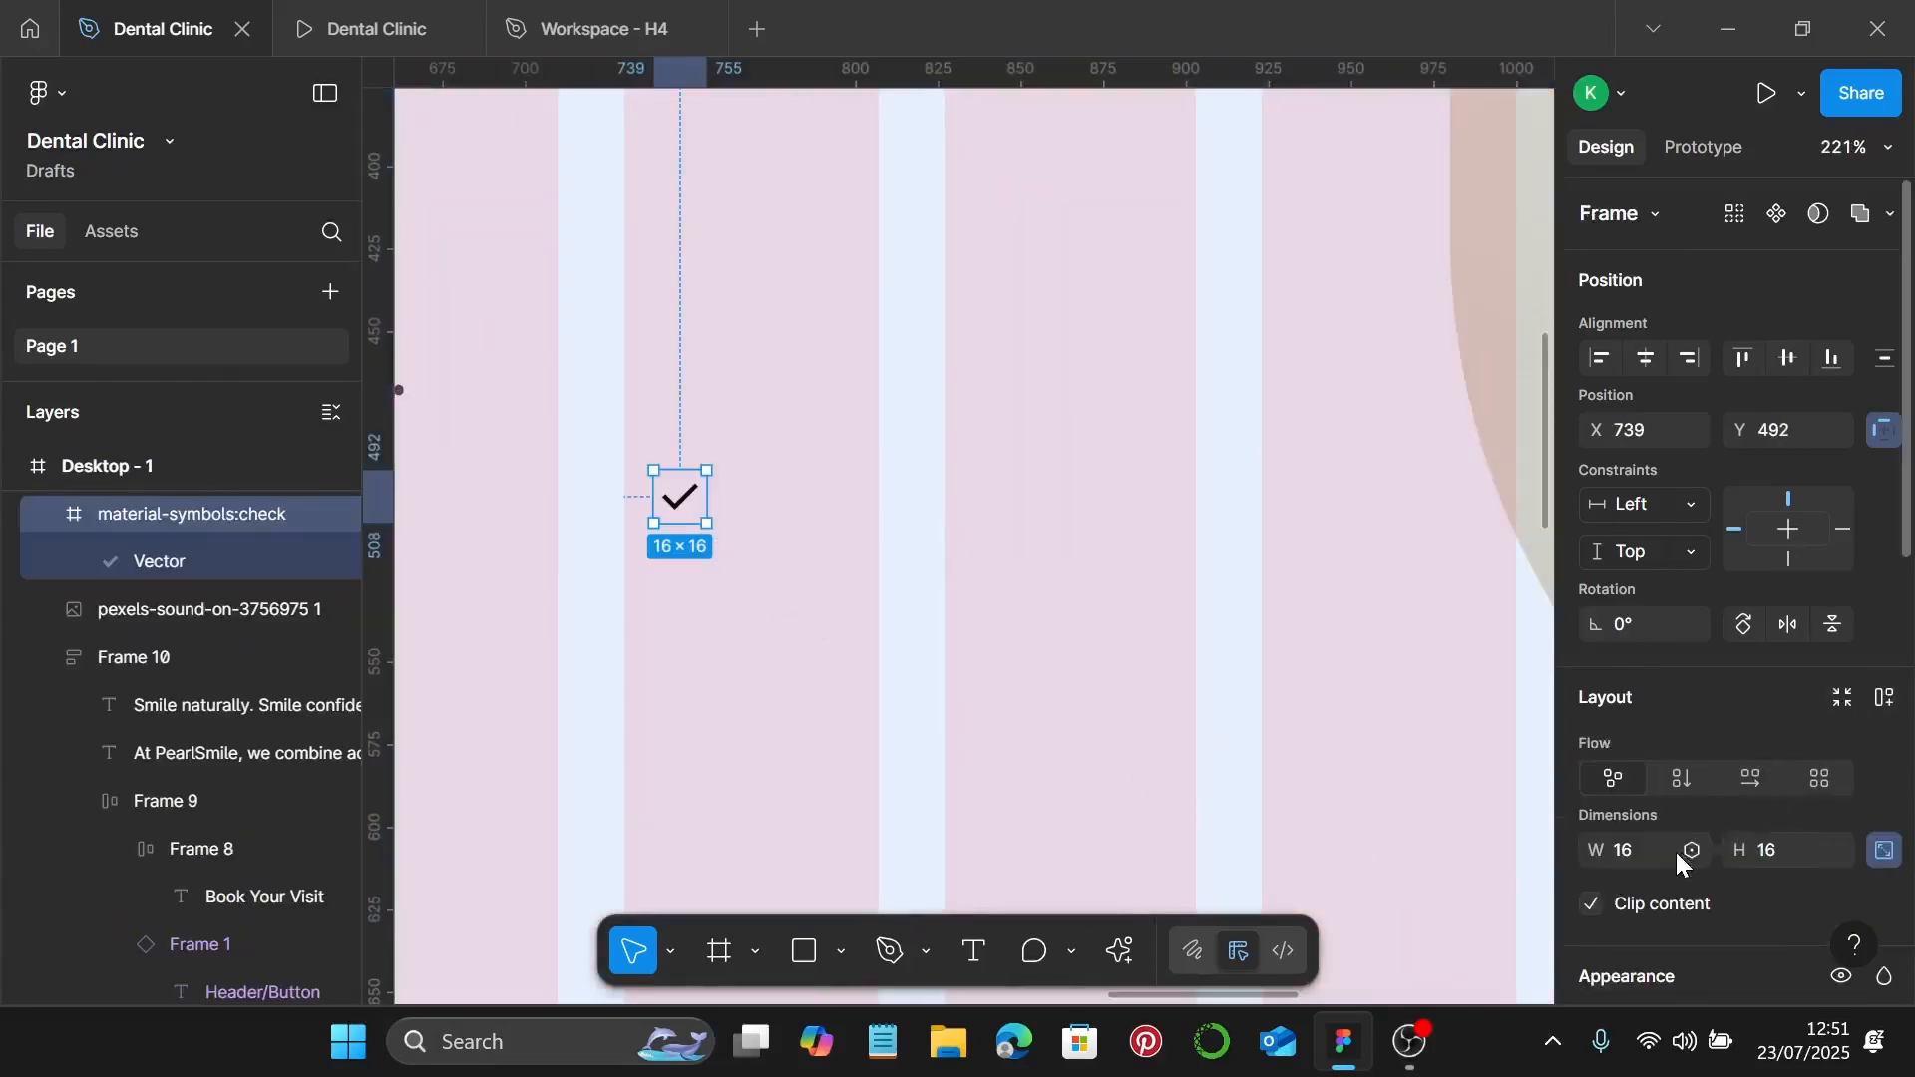
{"action": "left_click", "coordinate": [1693, 850]}
{"action": "key", "text": "Escape"}
{"action": "key", "text": "Return"}
{"action": "scroll", "coordinate": [863, 750], "scroll_direction": "left", "scroll_amount": 3}
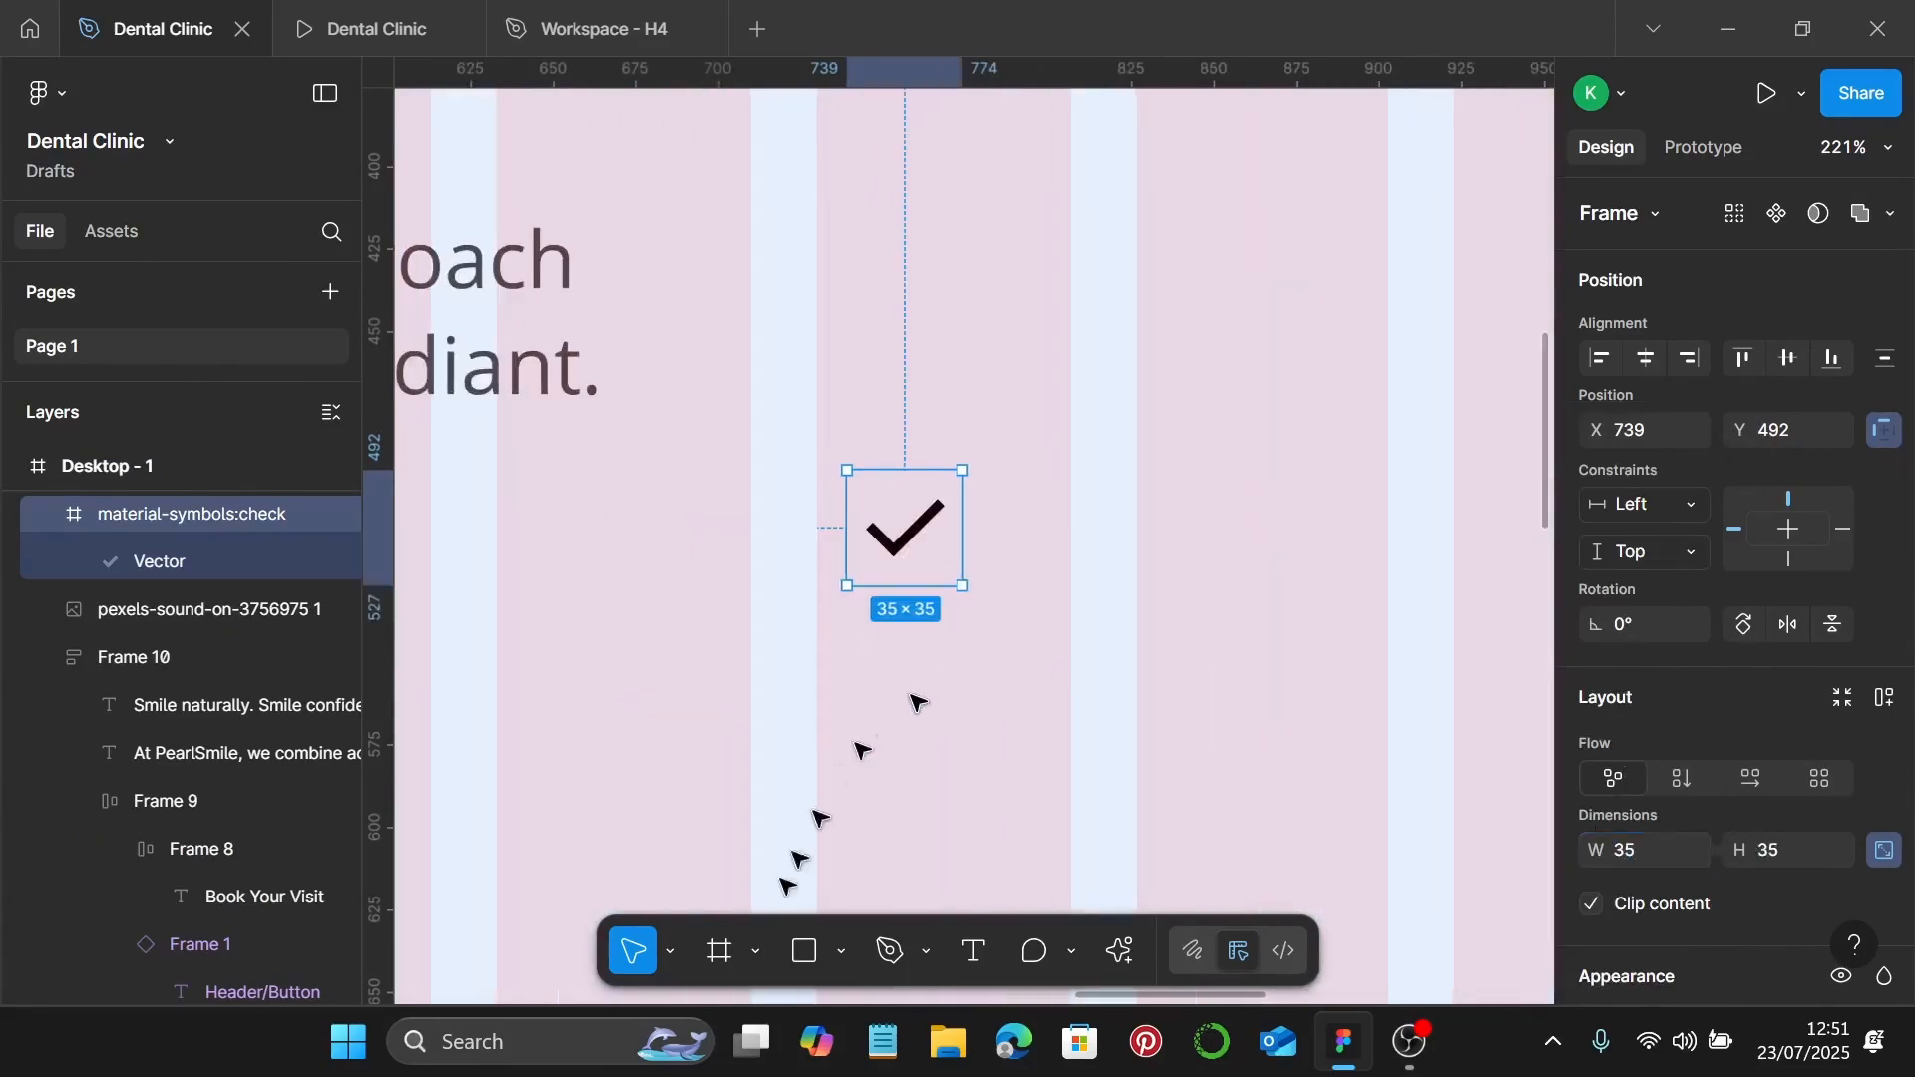
Step: Add an ellipse beside the check icon and set its dimensions to 45 × 45
{"action": "left_click", "coordinate": [846, 952]}
{"action": "left_click", "coordinate": [903, 783]}
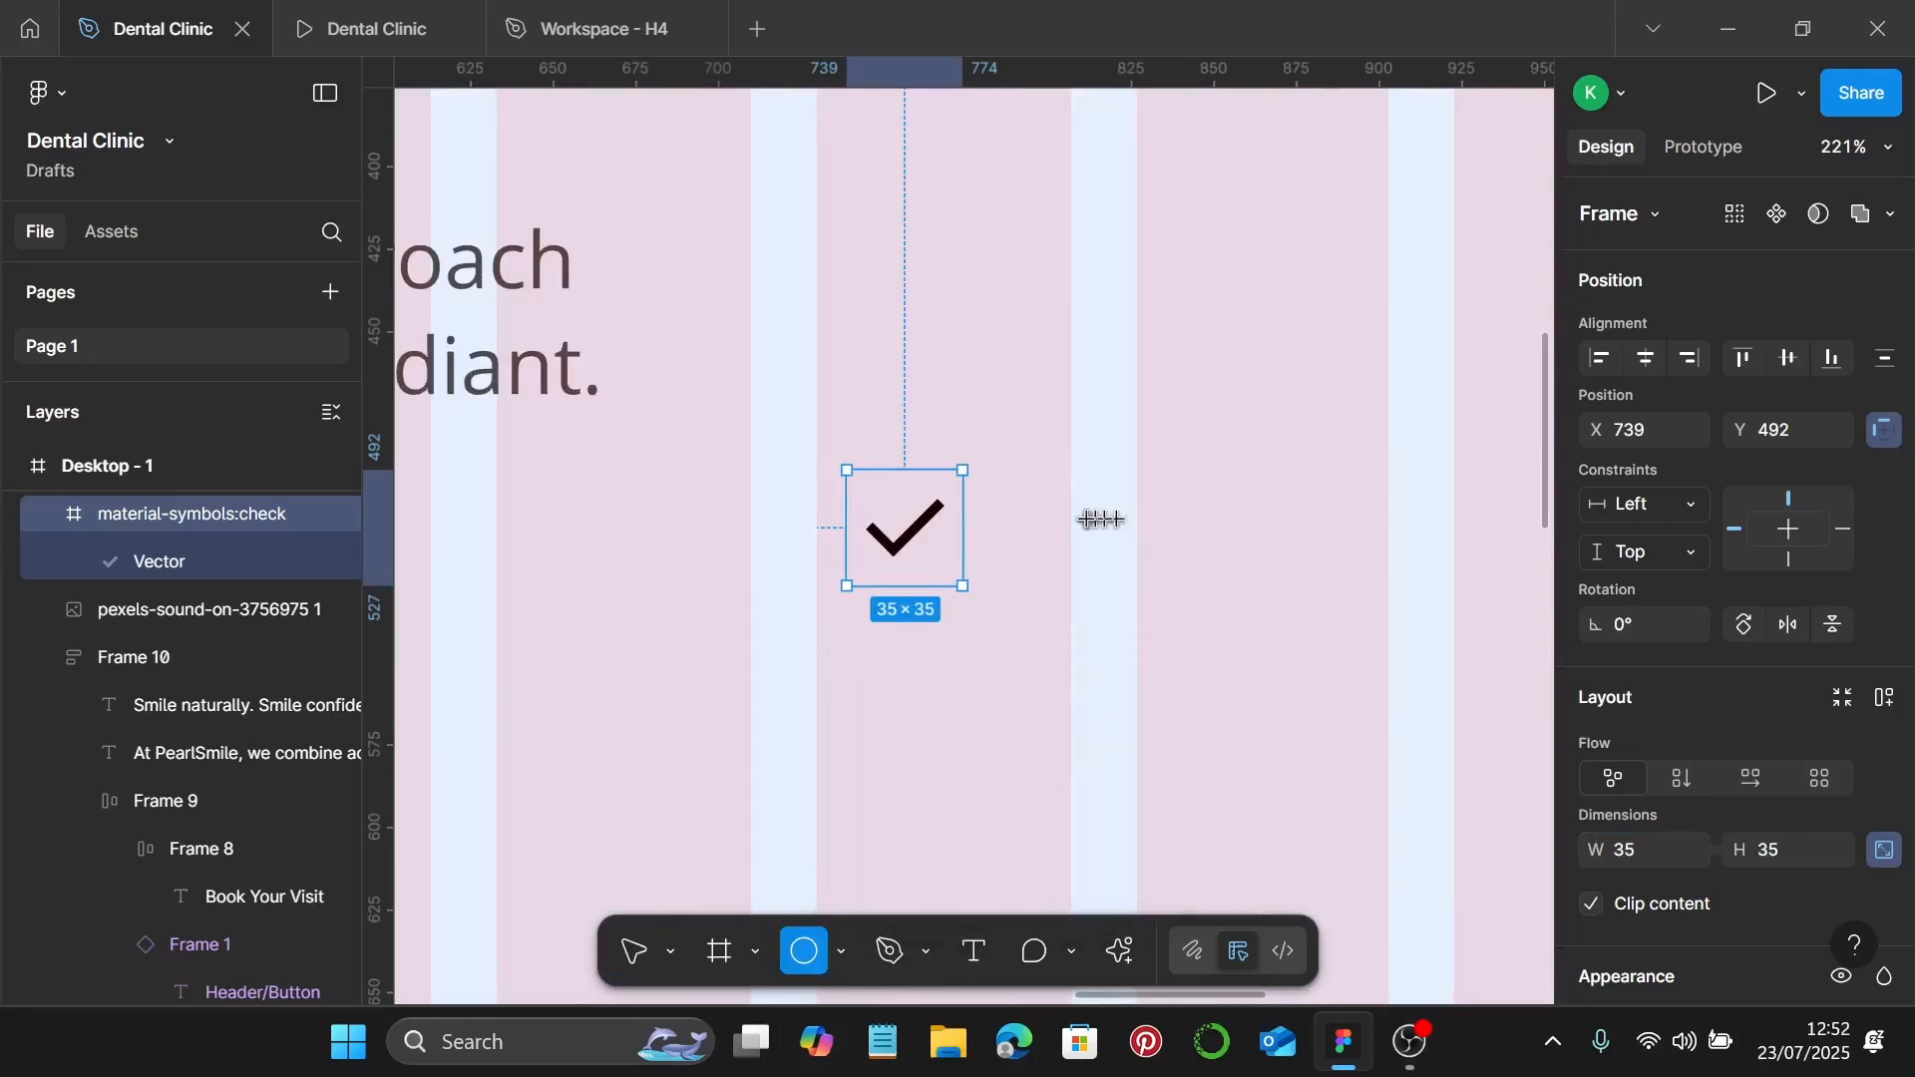
{"action": "left_click", "coordinate": [1092, 519]}
{"action": "left_click_drag", "start_coordinate": [1120, 547], "coordinate": [1243, 570]}
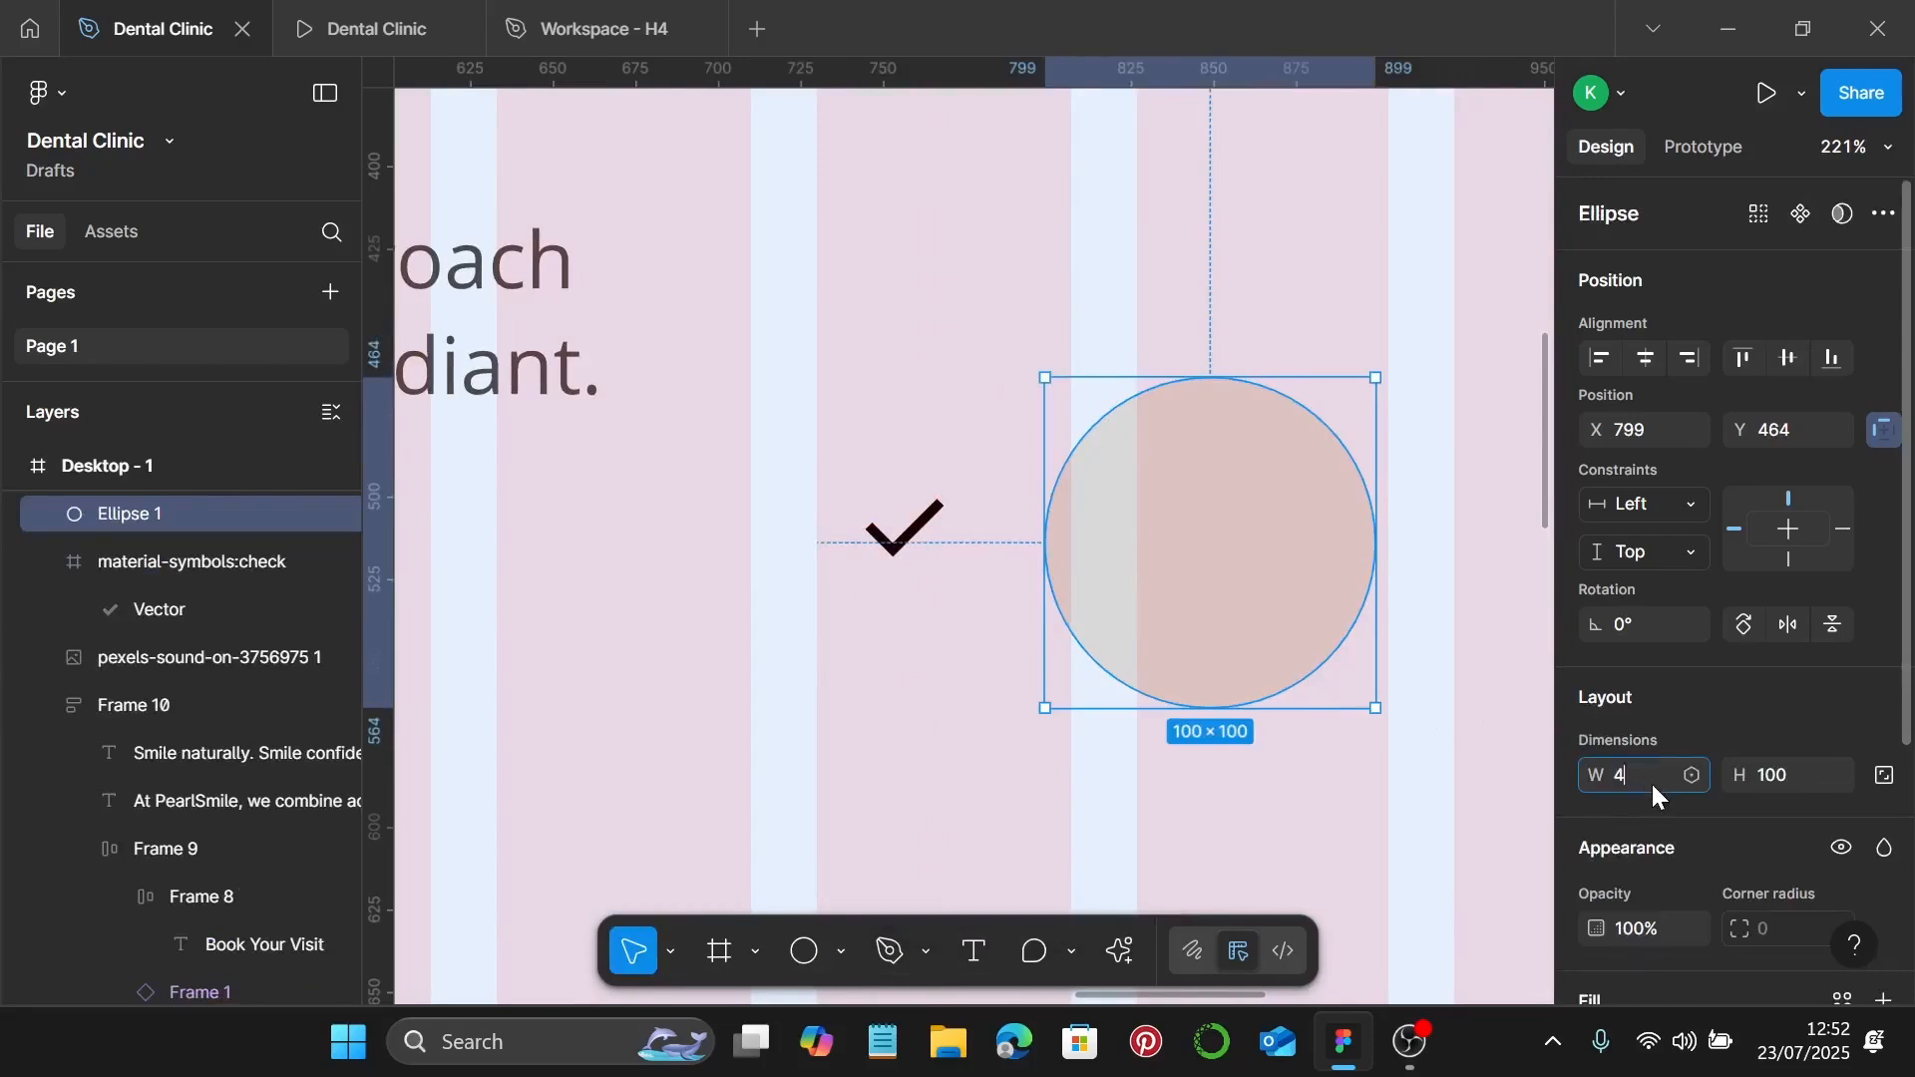
{"action": "type", "text": "45"}
{"action": "key", "text": "Return"}
{"action": "left_click", "coordinate": [1802, 777]}
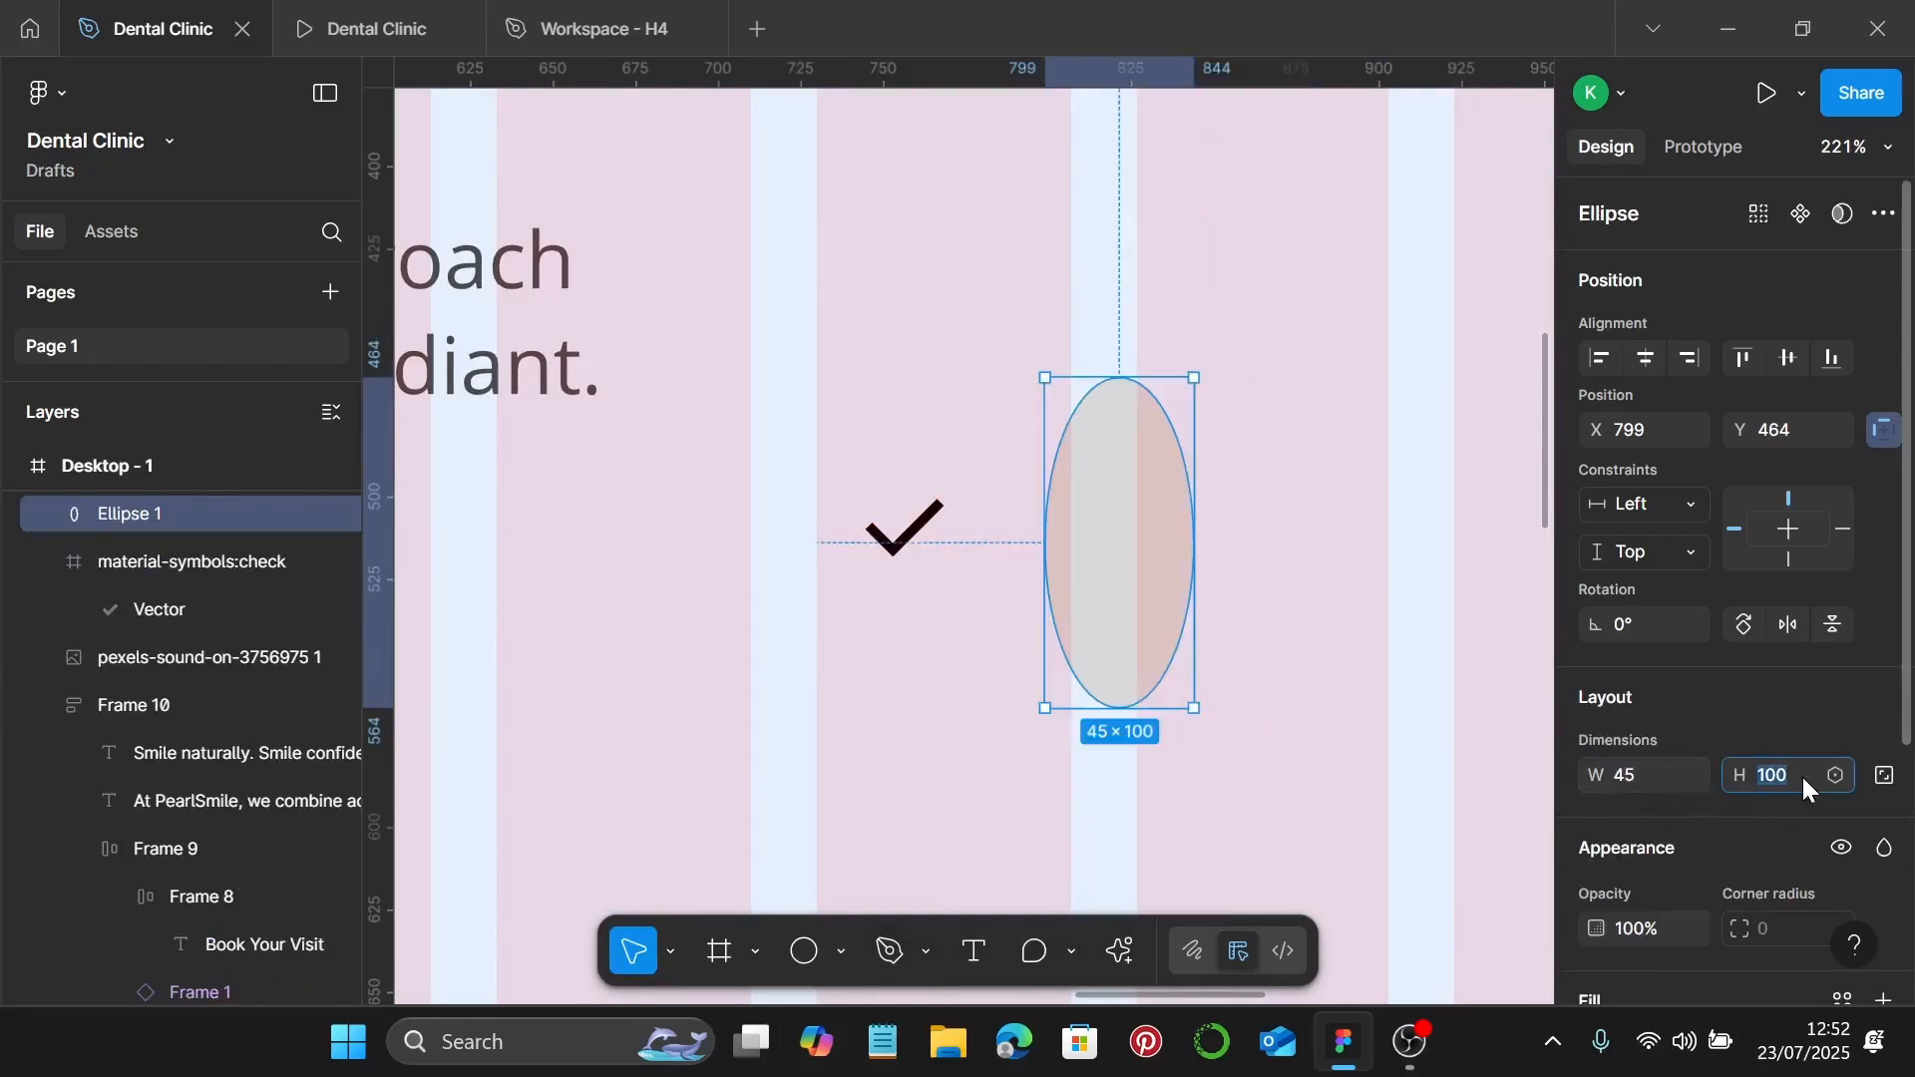
{"action": "type", "text": "45"}
{"action": "key", "text": "Return"}
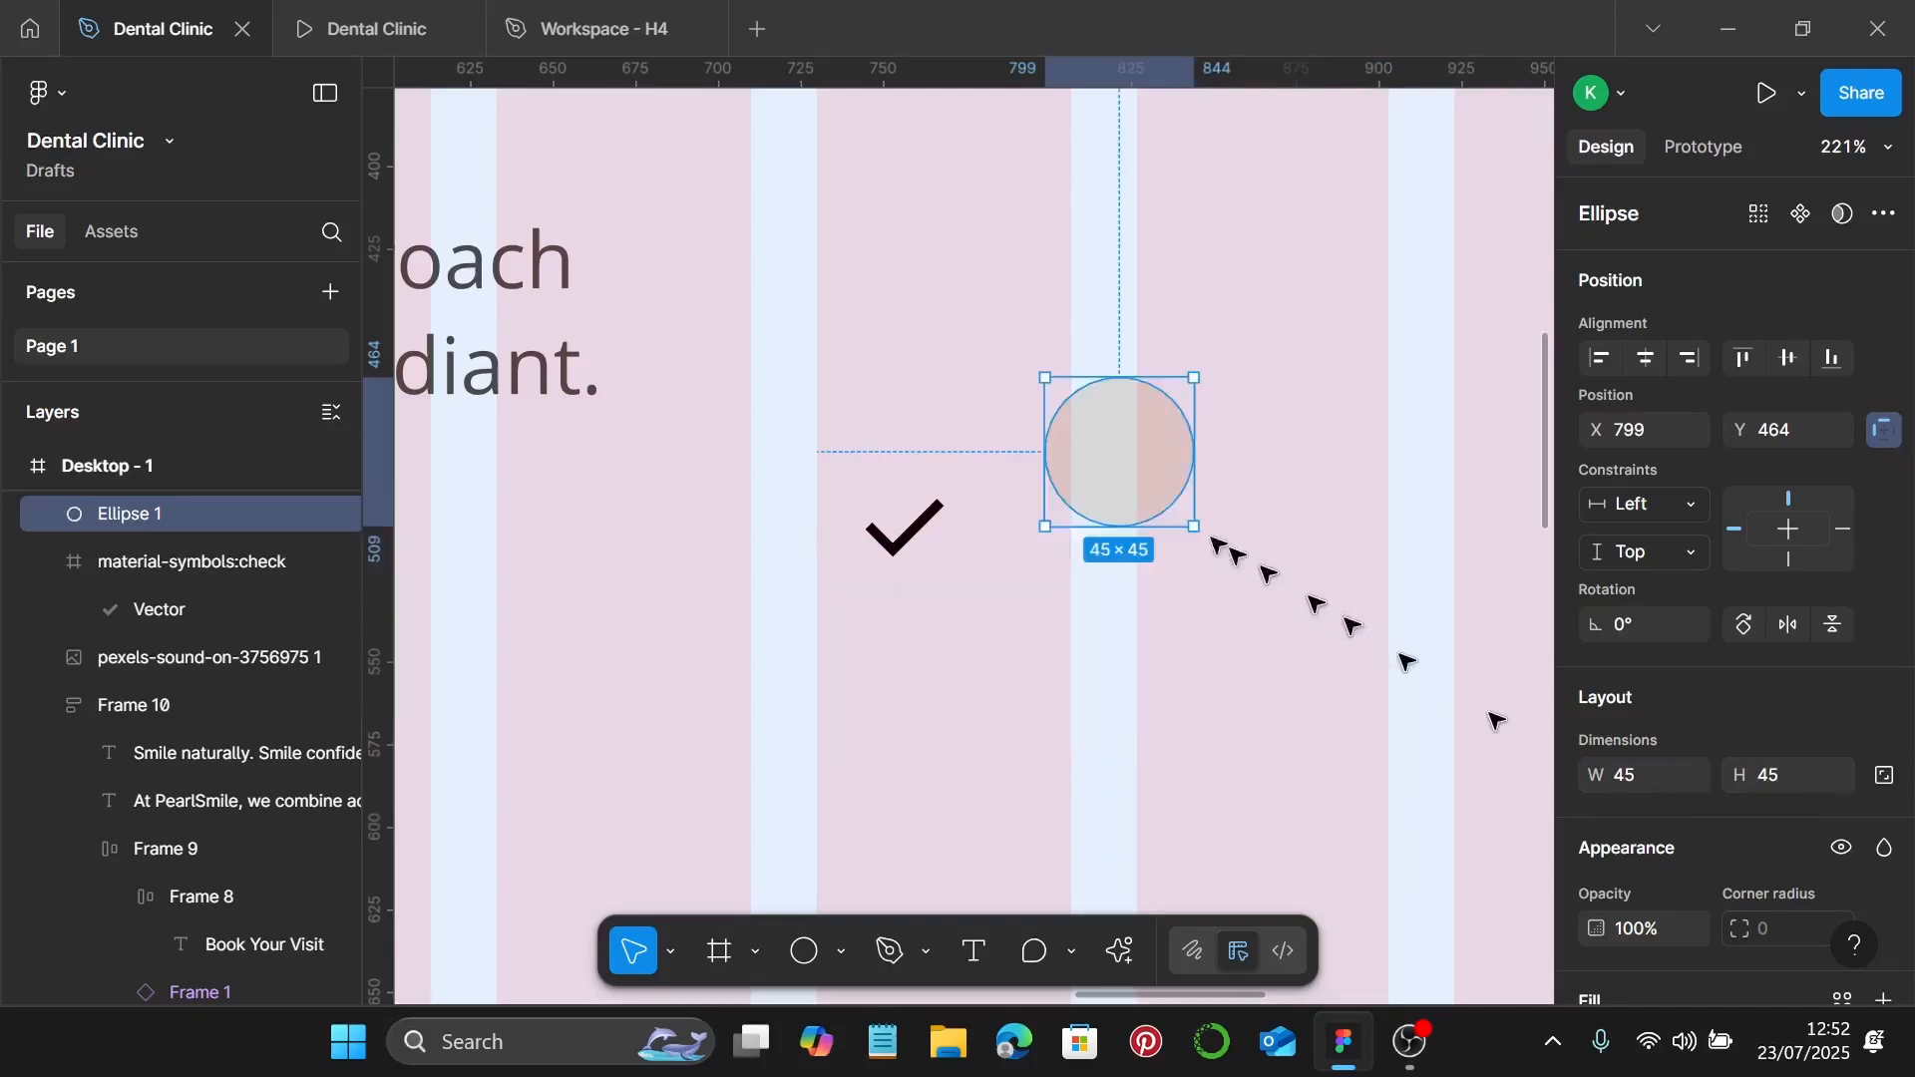
Step: Move the check icon onto the circle, bring it in front, and centre it there at X 804, Y 469
{"action": "scroll", "coordinate": [925, 536], "scroll_direction": "up", "scroll_amount": 4}
{"action": "left_click_drag", "start_coordinate": [838, 556], "coordinate": [1140, 437]}
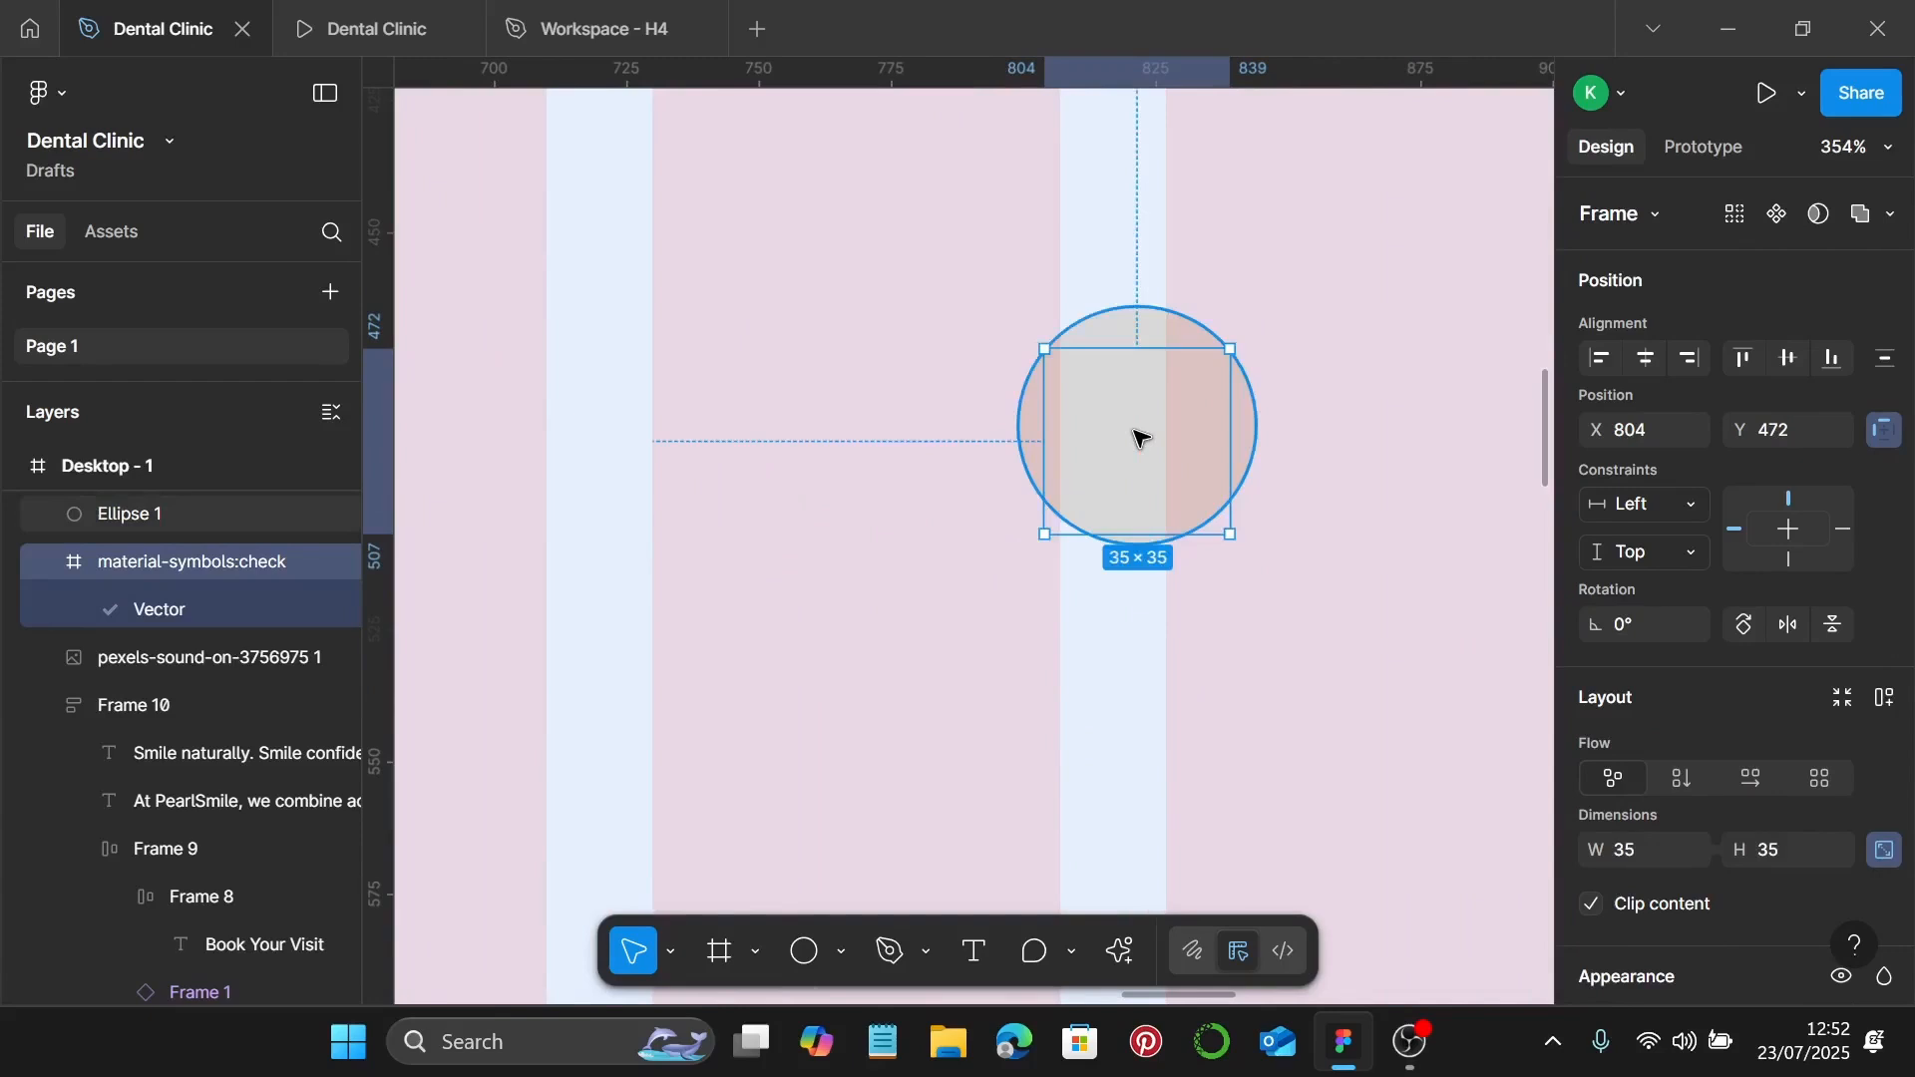
{"action": "key", "text": "ctrl+]"}
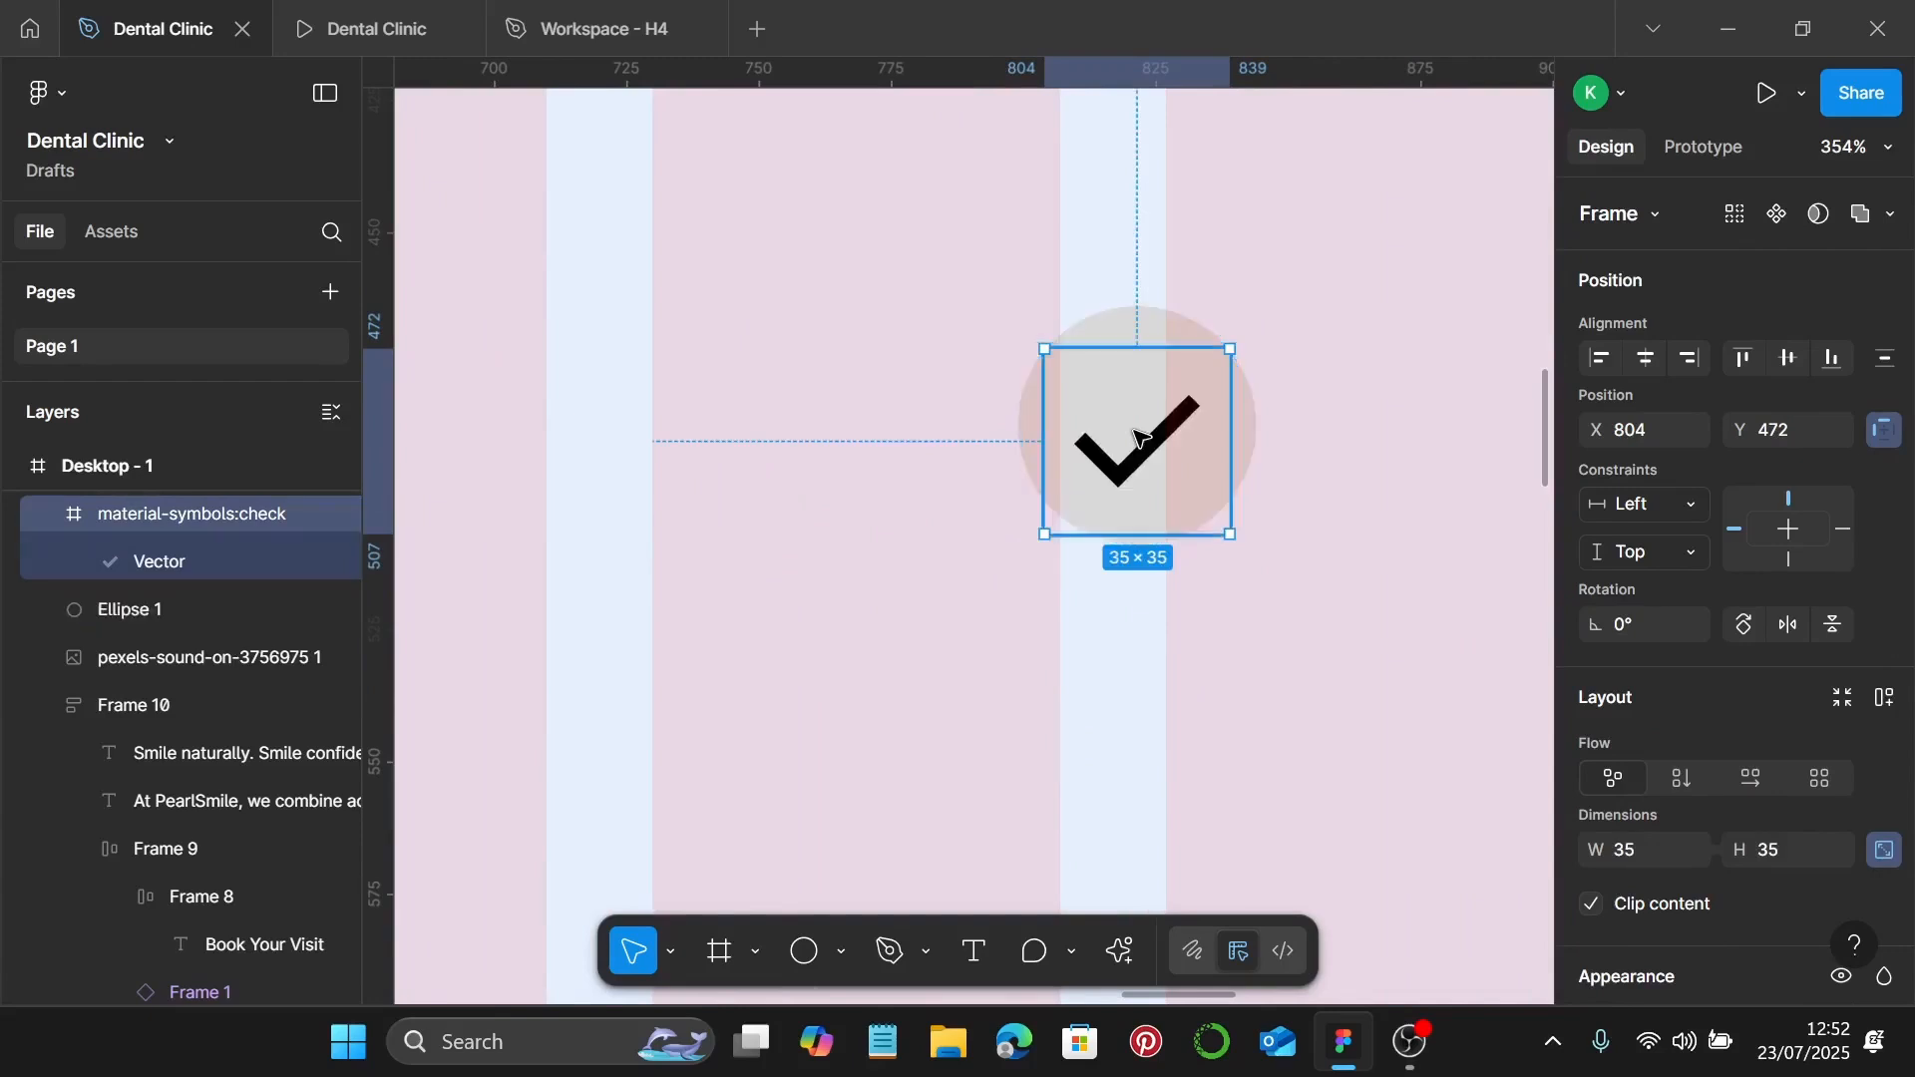
{"action": "scroll", "coordinate": [1140, 437], "scroll_direction": "up", "scroll_amount": 2}
{"action": "left_click_drag", "start_coordinate": [1137, 479], "coordinate": [1137, 485]}
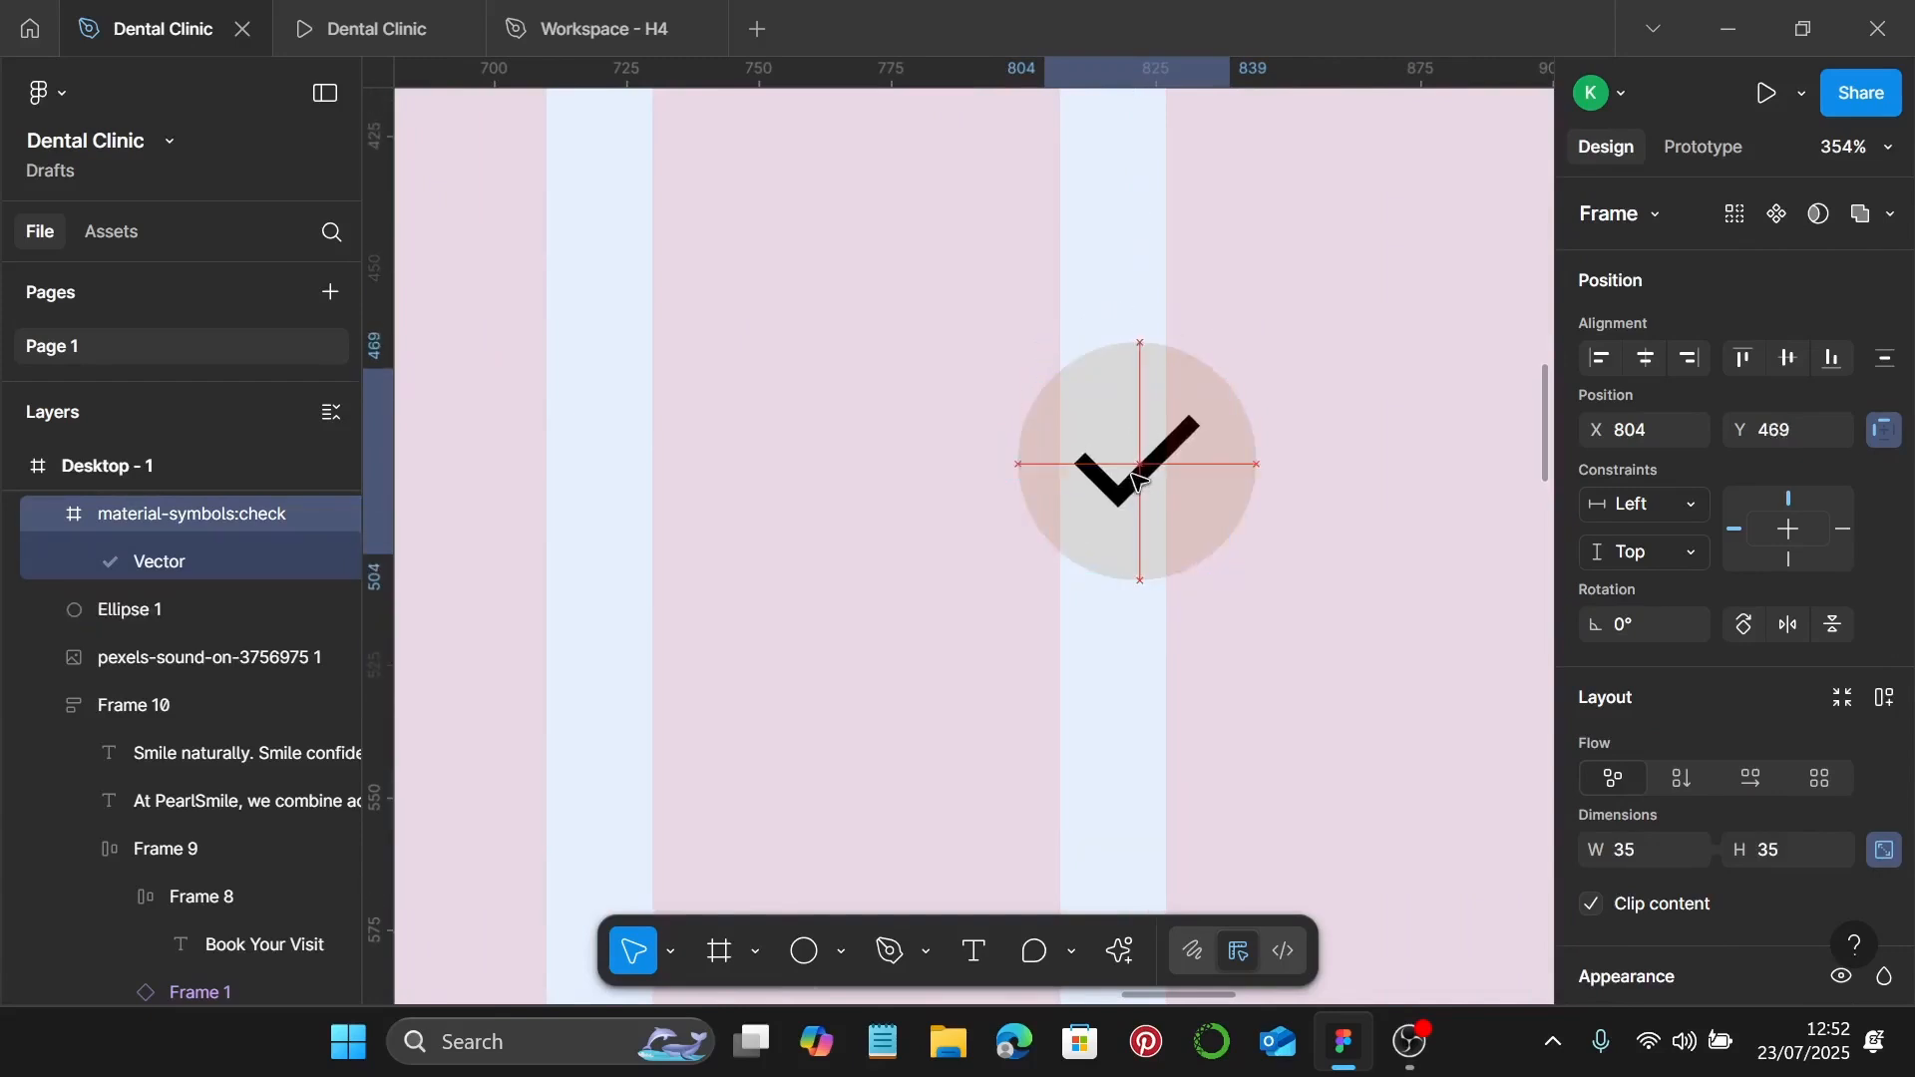
Step: Copy the circle color code 1D4388 from the style guide text
{"action": "scroll", "coordinate": [1133, 479], "scroll_direction": "down", "scroll_amount": 4}
{"action": "scroll", "coordinate": [993, 491], "scroll_direction": "left", "scroll_amount": 4}
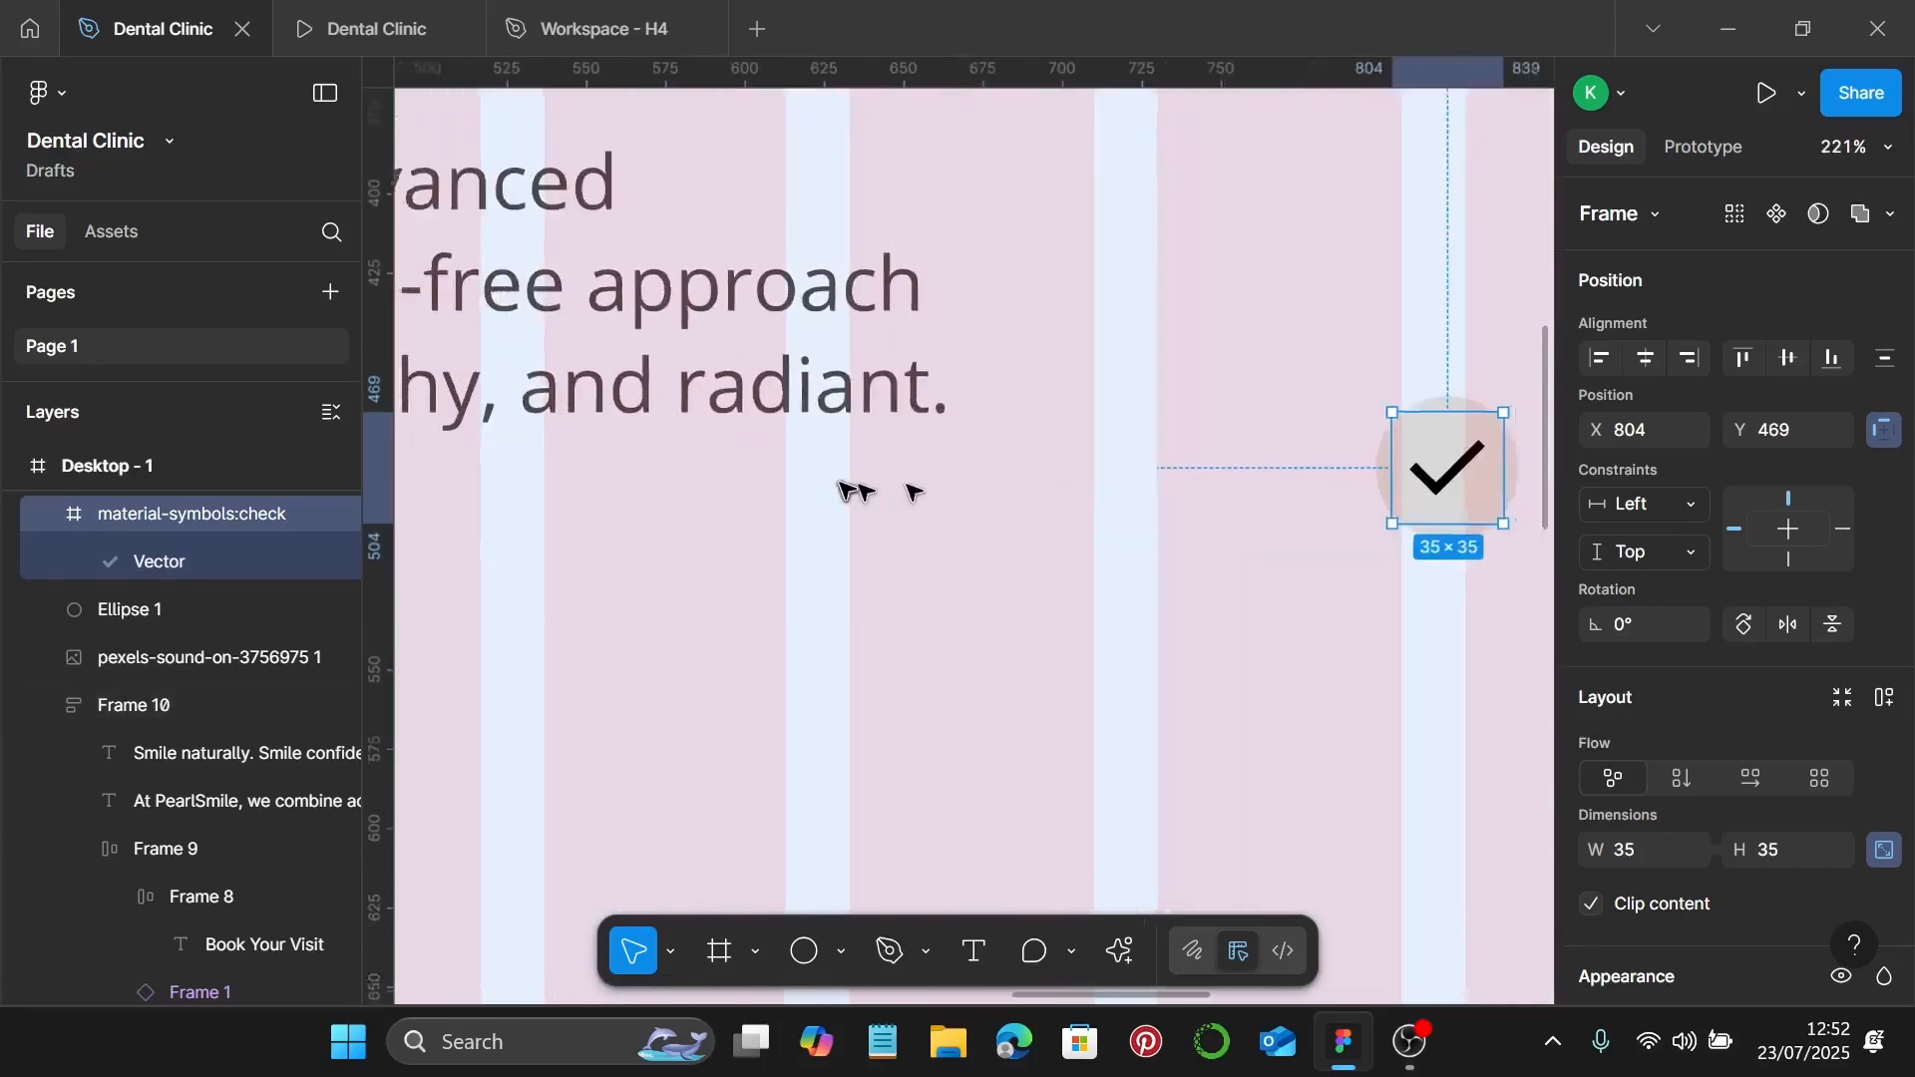
{"action": "scroll", "coordinate": [842, 487], "scroll_direction": "down", "scroll_amount": 3}
{"action": "scroll", "coordinate": [928, 564], "scroll_direction": "down", "scroll_amount": 4}
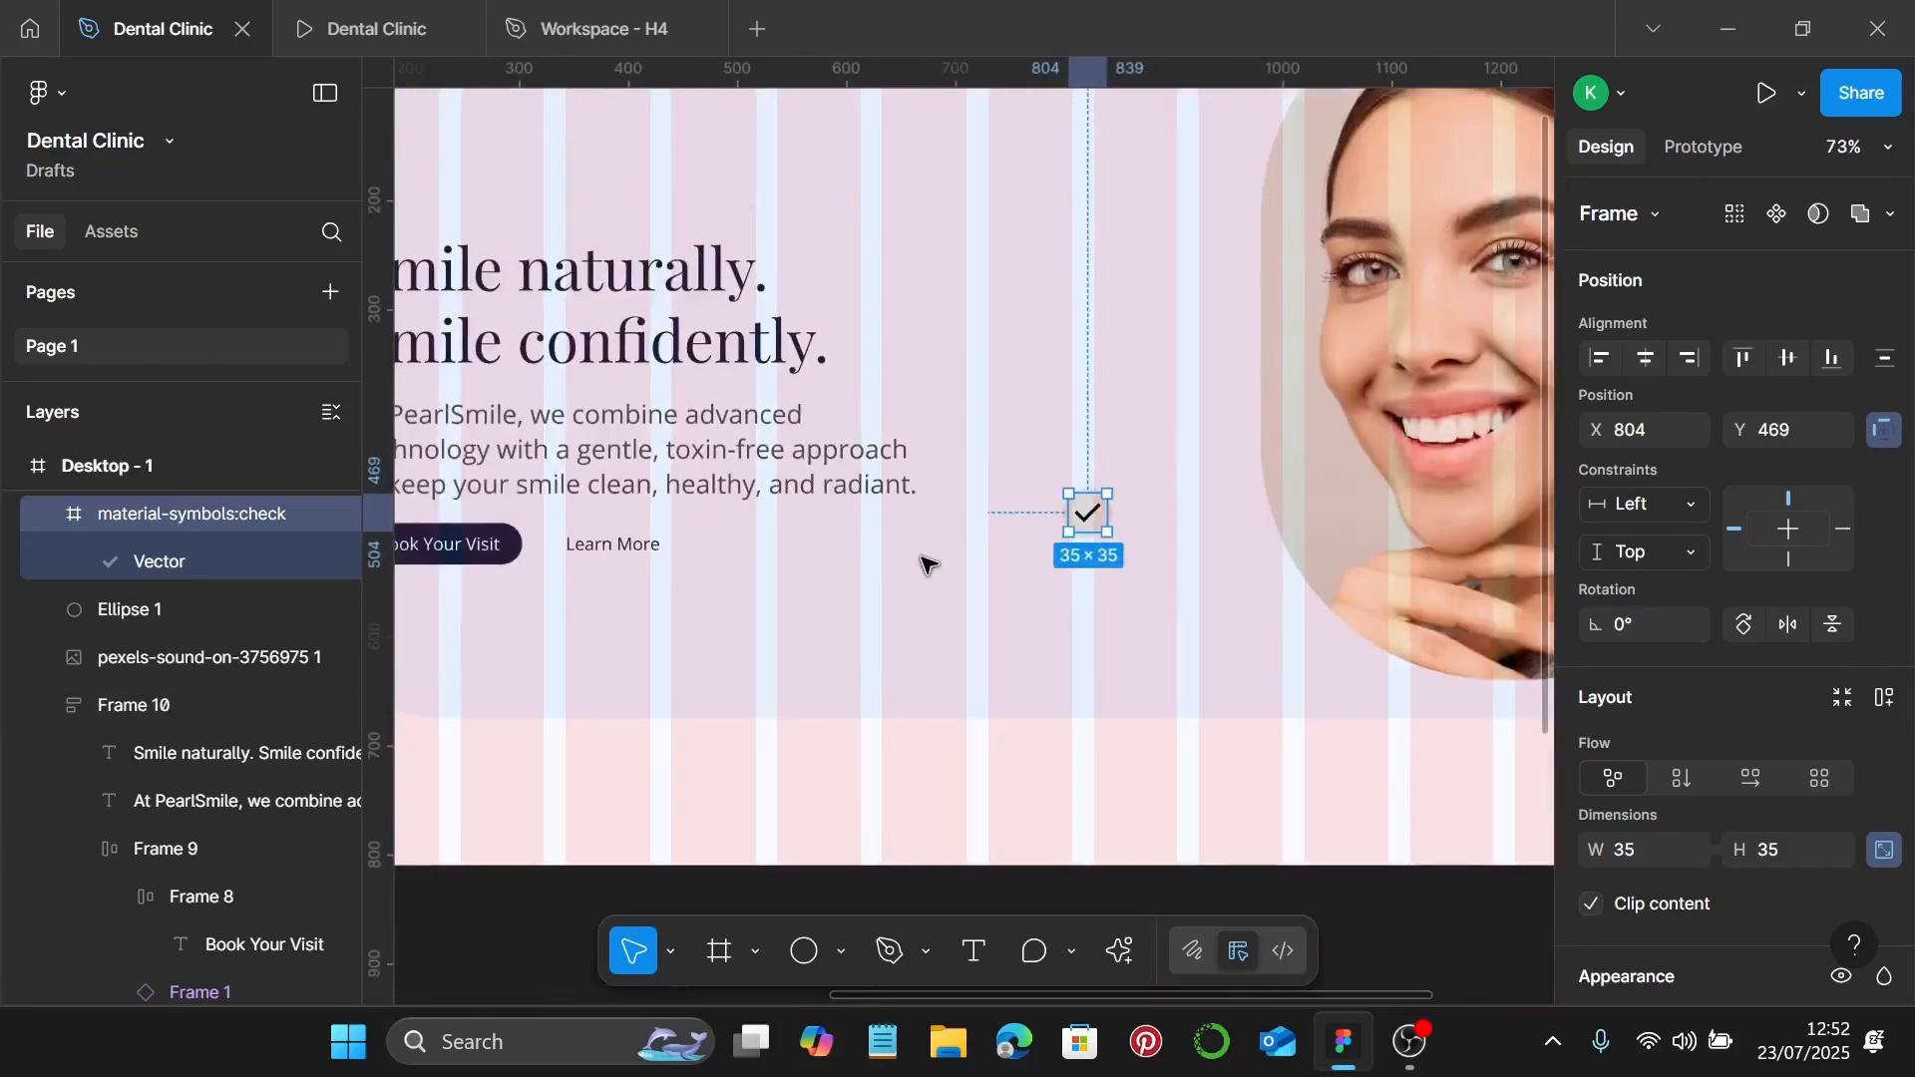
{"action": "scroll", "coordinate": [927, 564], "scroll_direction": "left", "scroll_amount": 10}
{"action": "scroll", "coordinate": [698, 654], "scroll_direction": "up", "scroll_amount": 3}
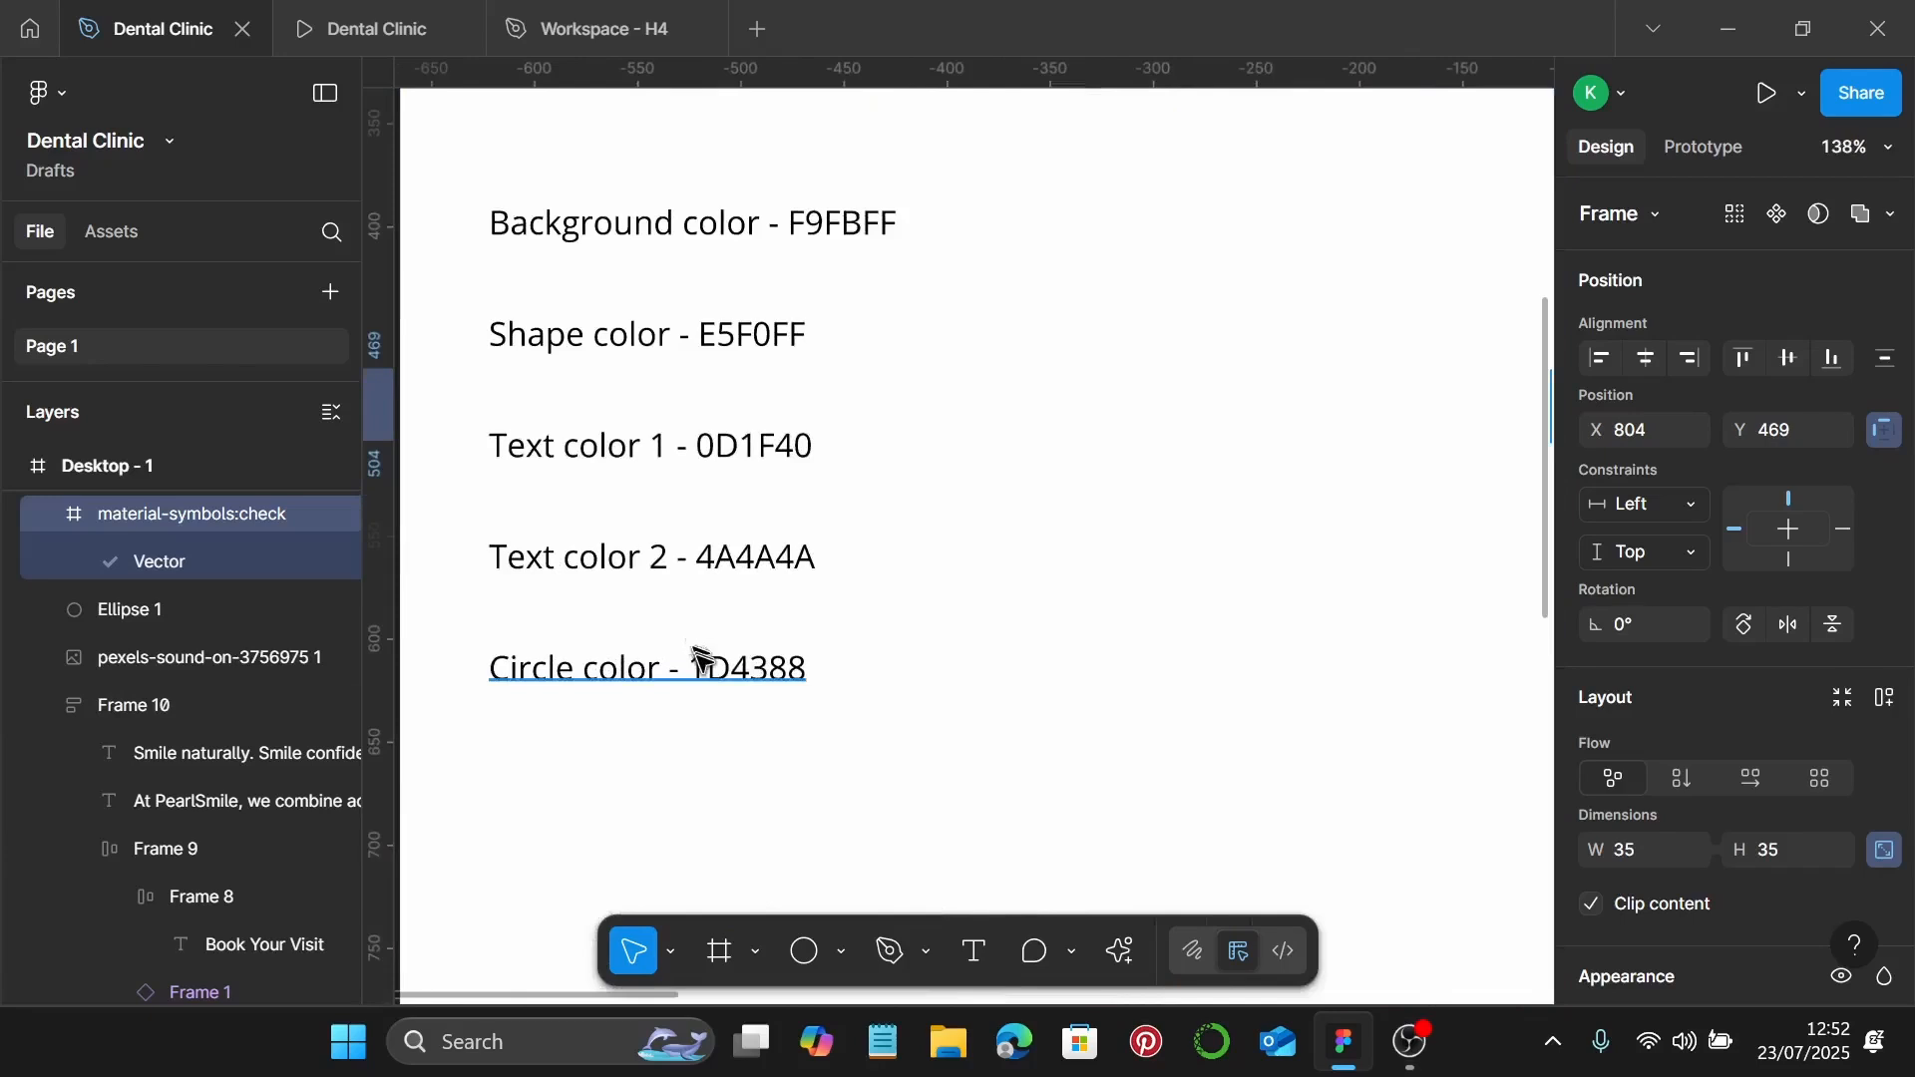
{"action": "double_click", "coordinate": [698, 654]}
{"action": "left_click_drag", "start_coordinate": [690, 666], "coordinate": [826, 665]}
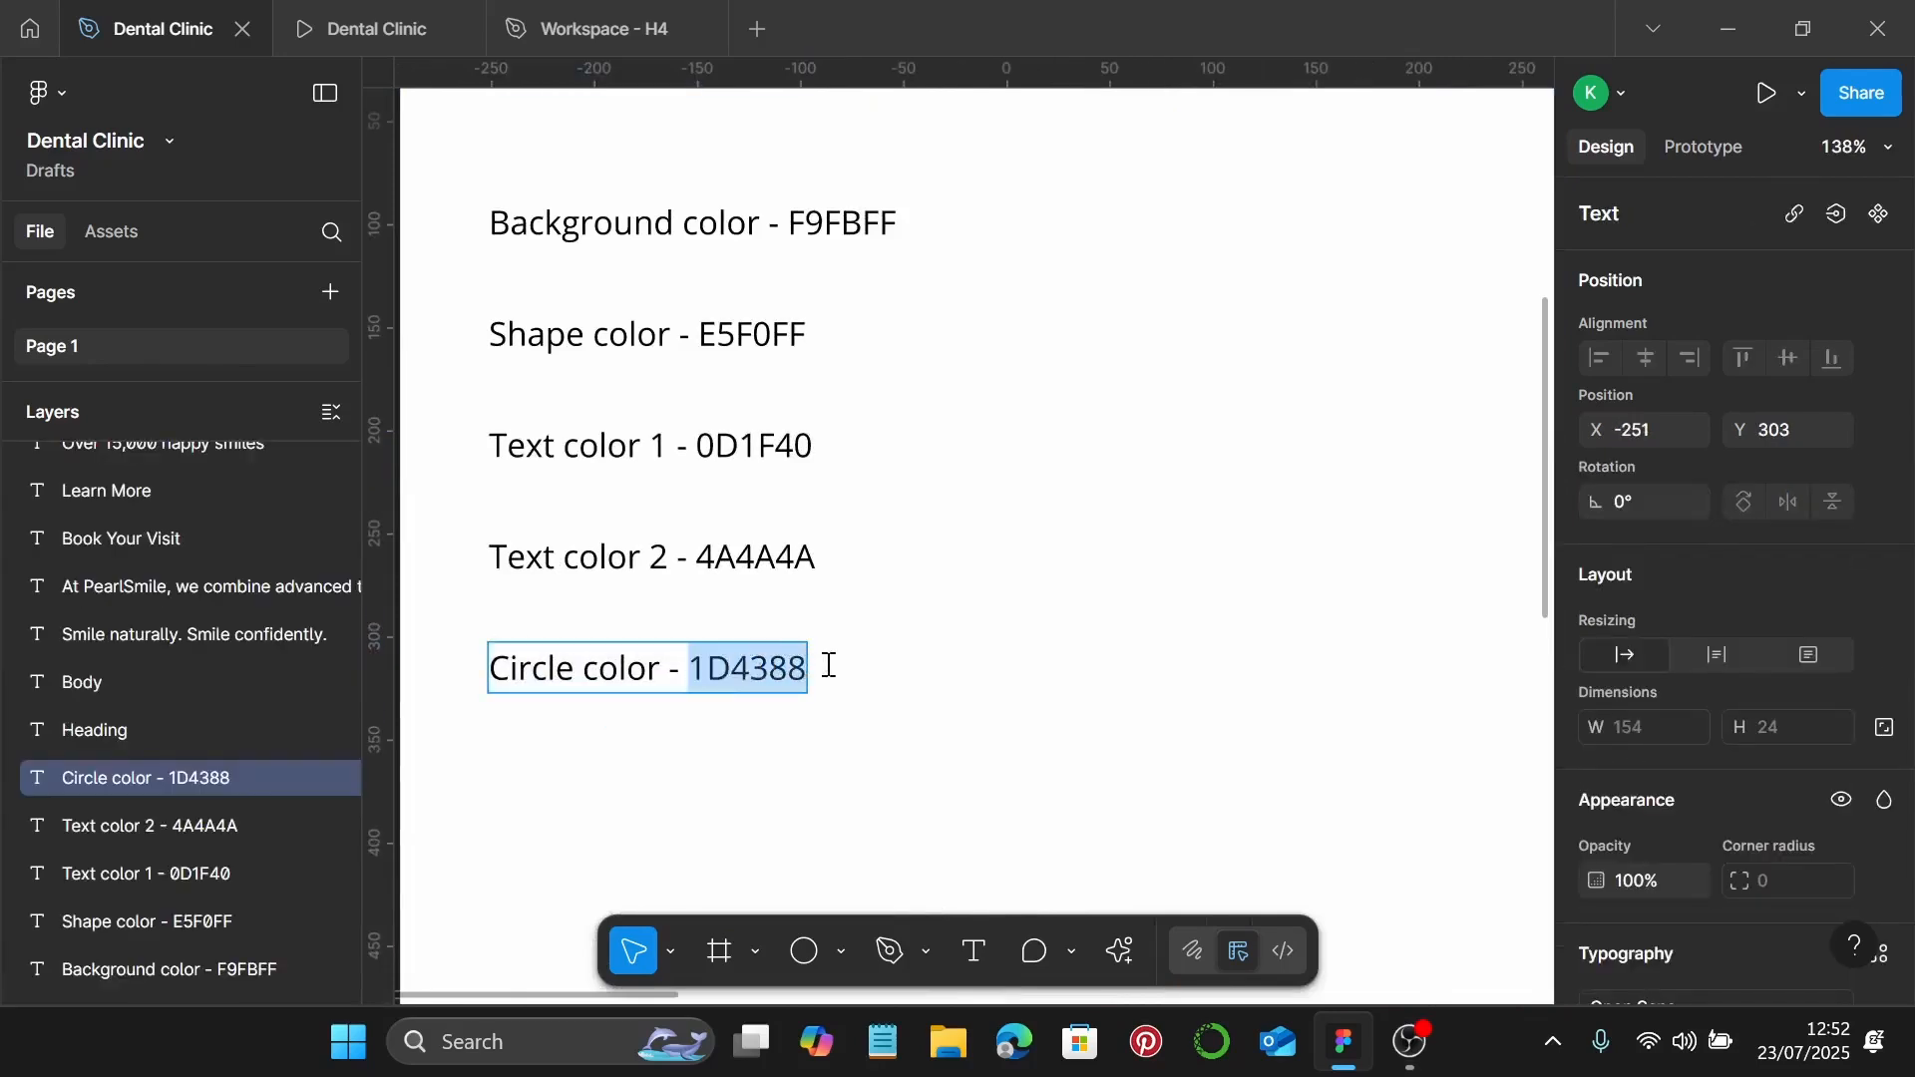
Step: Set the fill of the circle behind the check icon to 1D4388
{"action": "scroll", "coordinate": [833, 671], "scroll_direction": "down", "scroll_amount": 4}
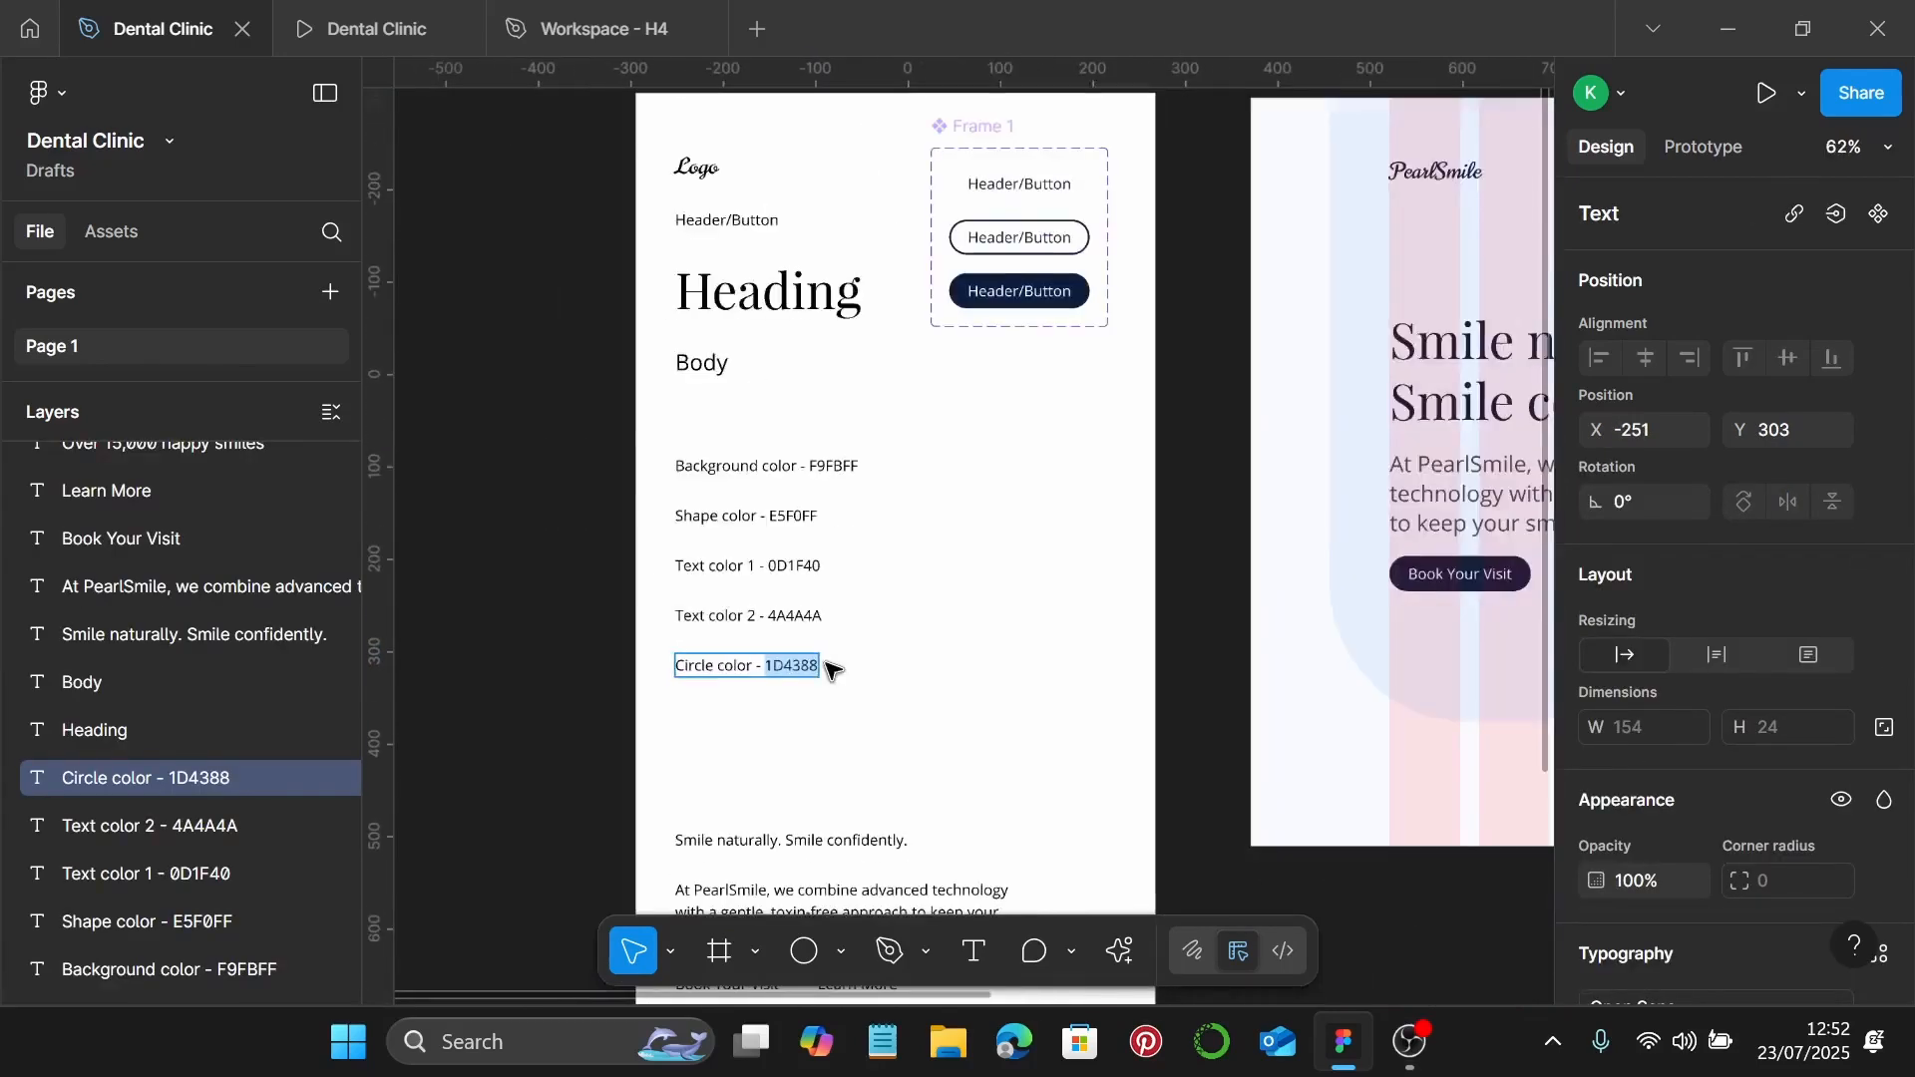
{"action": "scroll", "coordinate": [828, 668], "scroll_direction": "right", "scroll_amount": 10}
{"action": "scroll", "coordinate": [878, 658], "scroll_direction": "up", "scroll_amount": 4}
{"action": "scroll", "coordinate": [923, 647], "scroll_direction": "up", "scroll_amount": 5}
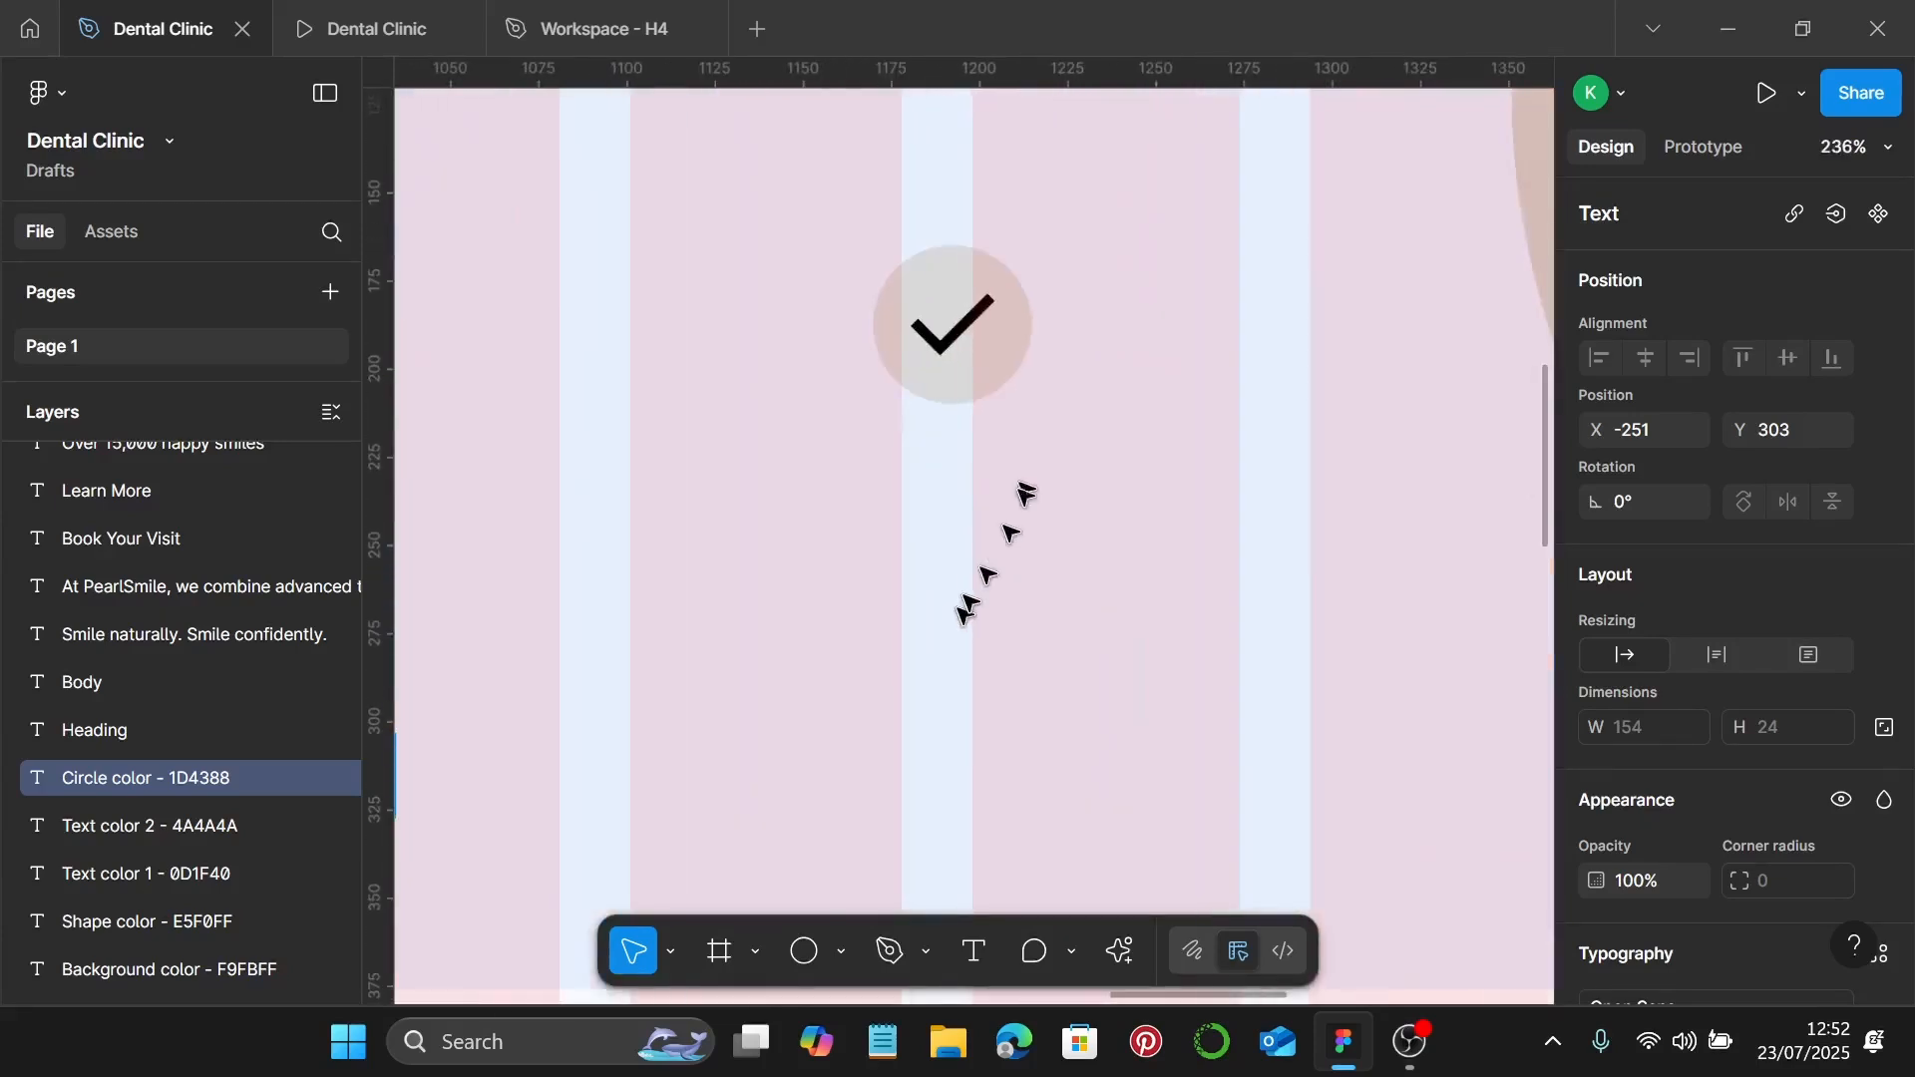
{"action": "scroll", "coordinate": [955, 404], "scroll_direction": "up", "scroll_amount": 4}
{"action": "left_click", "coordinate": [950, 397]}
{"action": "scroll", "coordinate": [1755, 763], "scroll_direction": "down", "scroll_amount": 3}
{"action": "left_click", "coordinate": [1678, 708]}
{"action": "key", "text": "Return"}
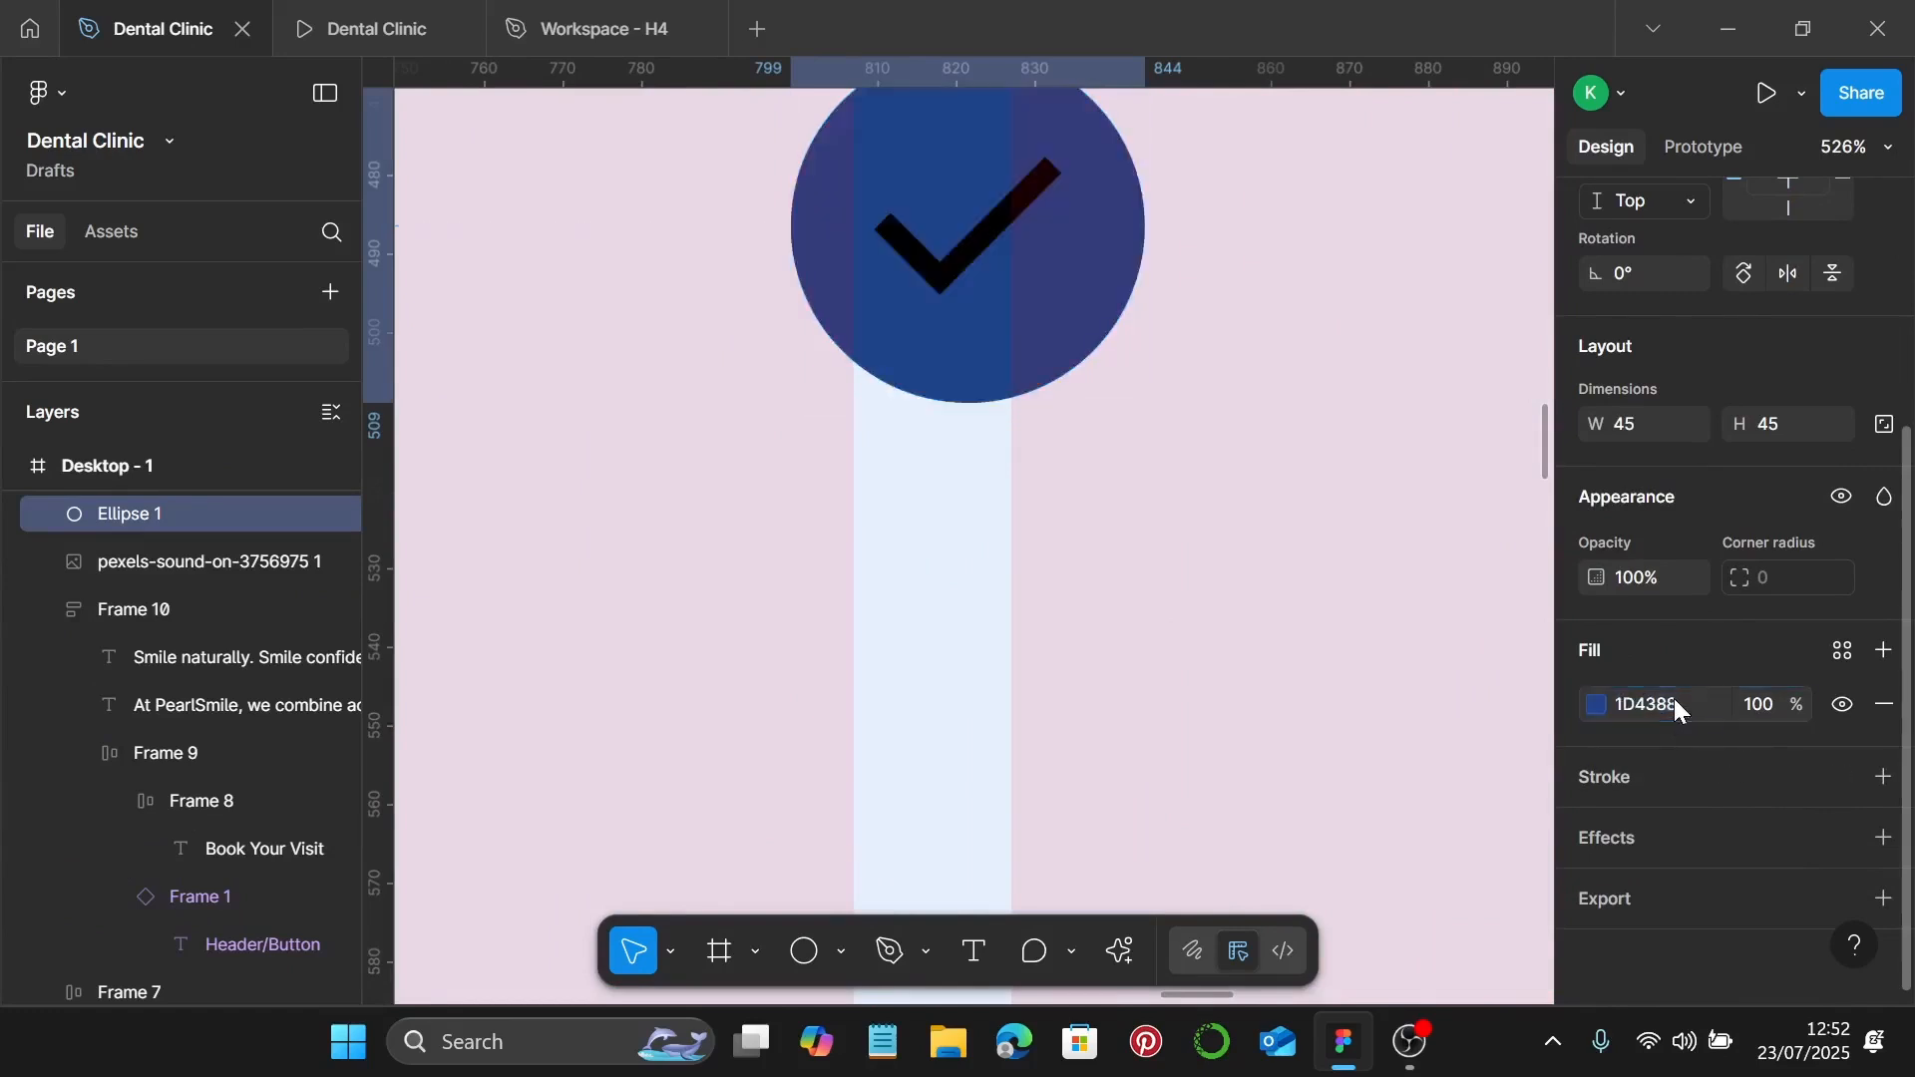
Step: Copy the background color code F9FBFF from the style guide text
{"action": "scroll", "coordinate": [1130, 561], "scroll_direction": "down", "scroll_amount": 3}
{"action": "scroll", "coordinate": [1130, 560], "scroll_direction": "down", "scroll_amount": 9}
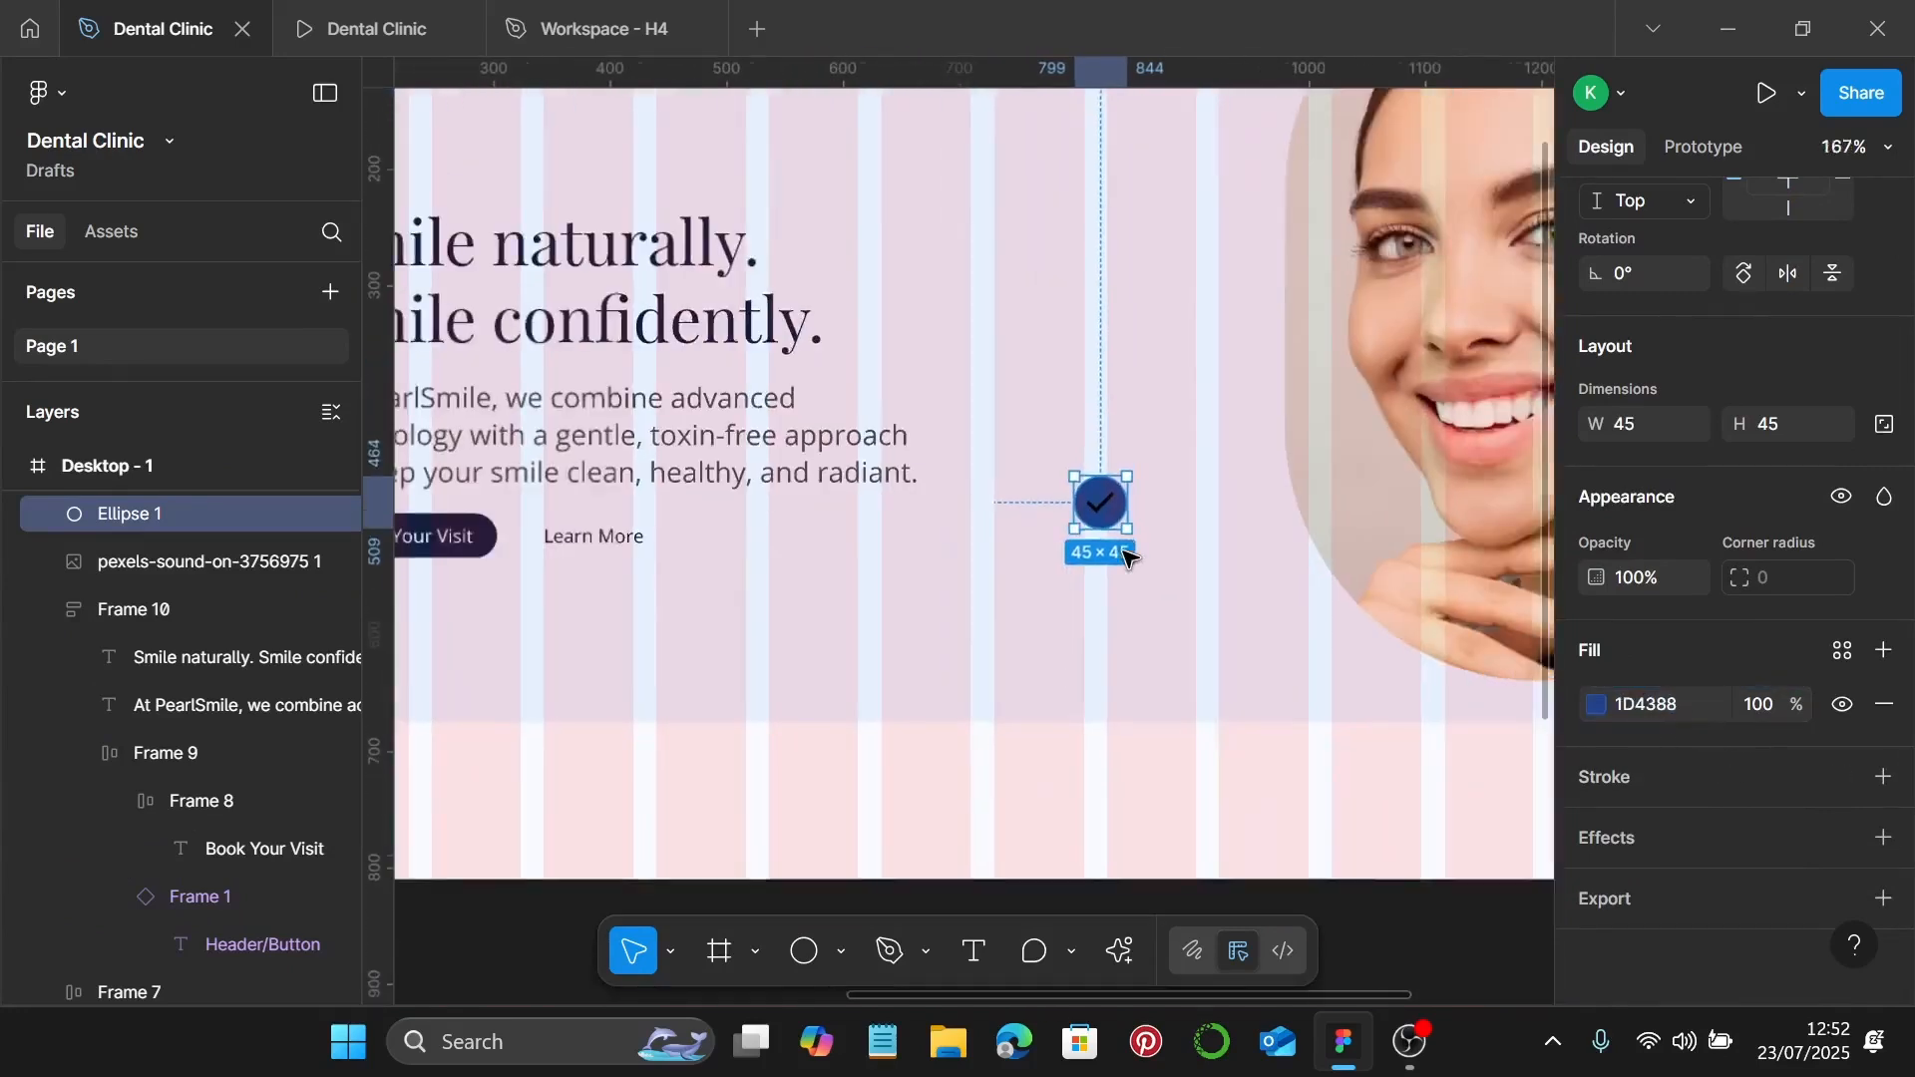
{"action": "scroll", "coordinate": [851, 509], "scroll_direction": "up", "scroll_amount": 6}
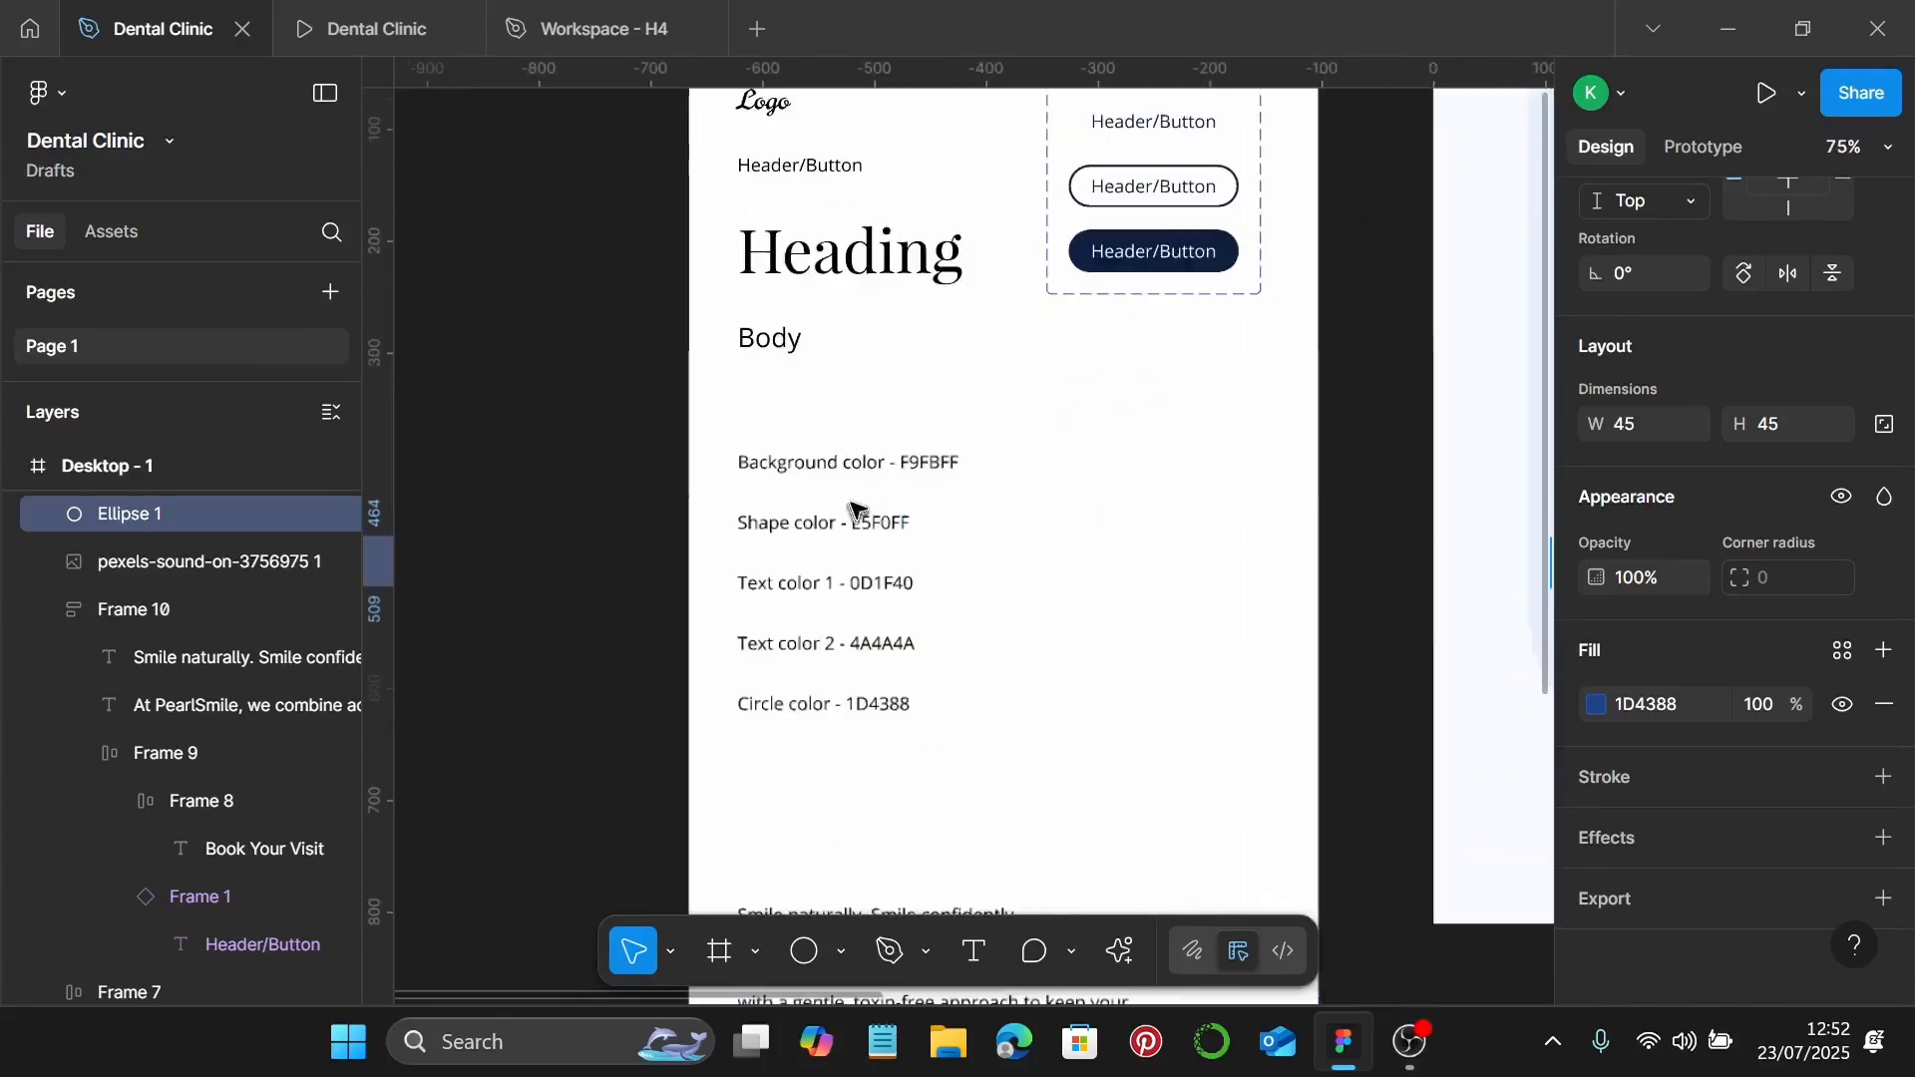
{"action": "left_click", "coordinate": [931, 444]}
{"action": "double_click", "coordinate": [926, 436]}
{"action": "left_click_drag", "start_coordinate": [923, 439], "coordinate": [1039, 444]}
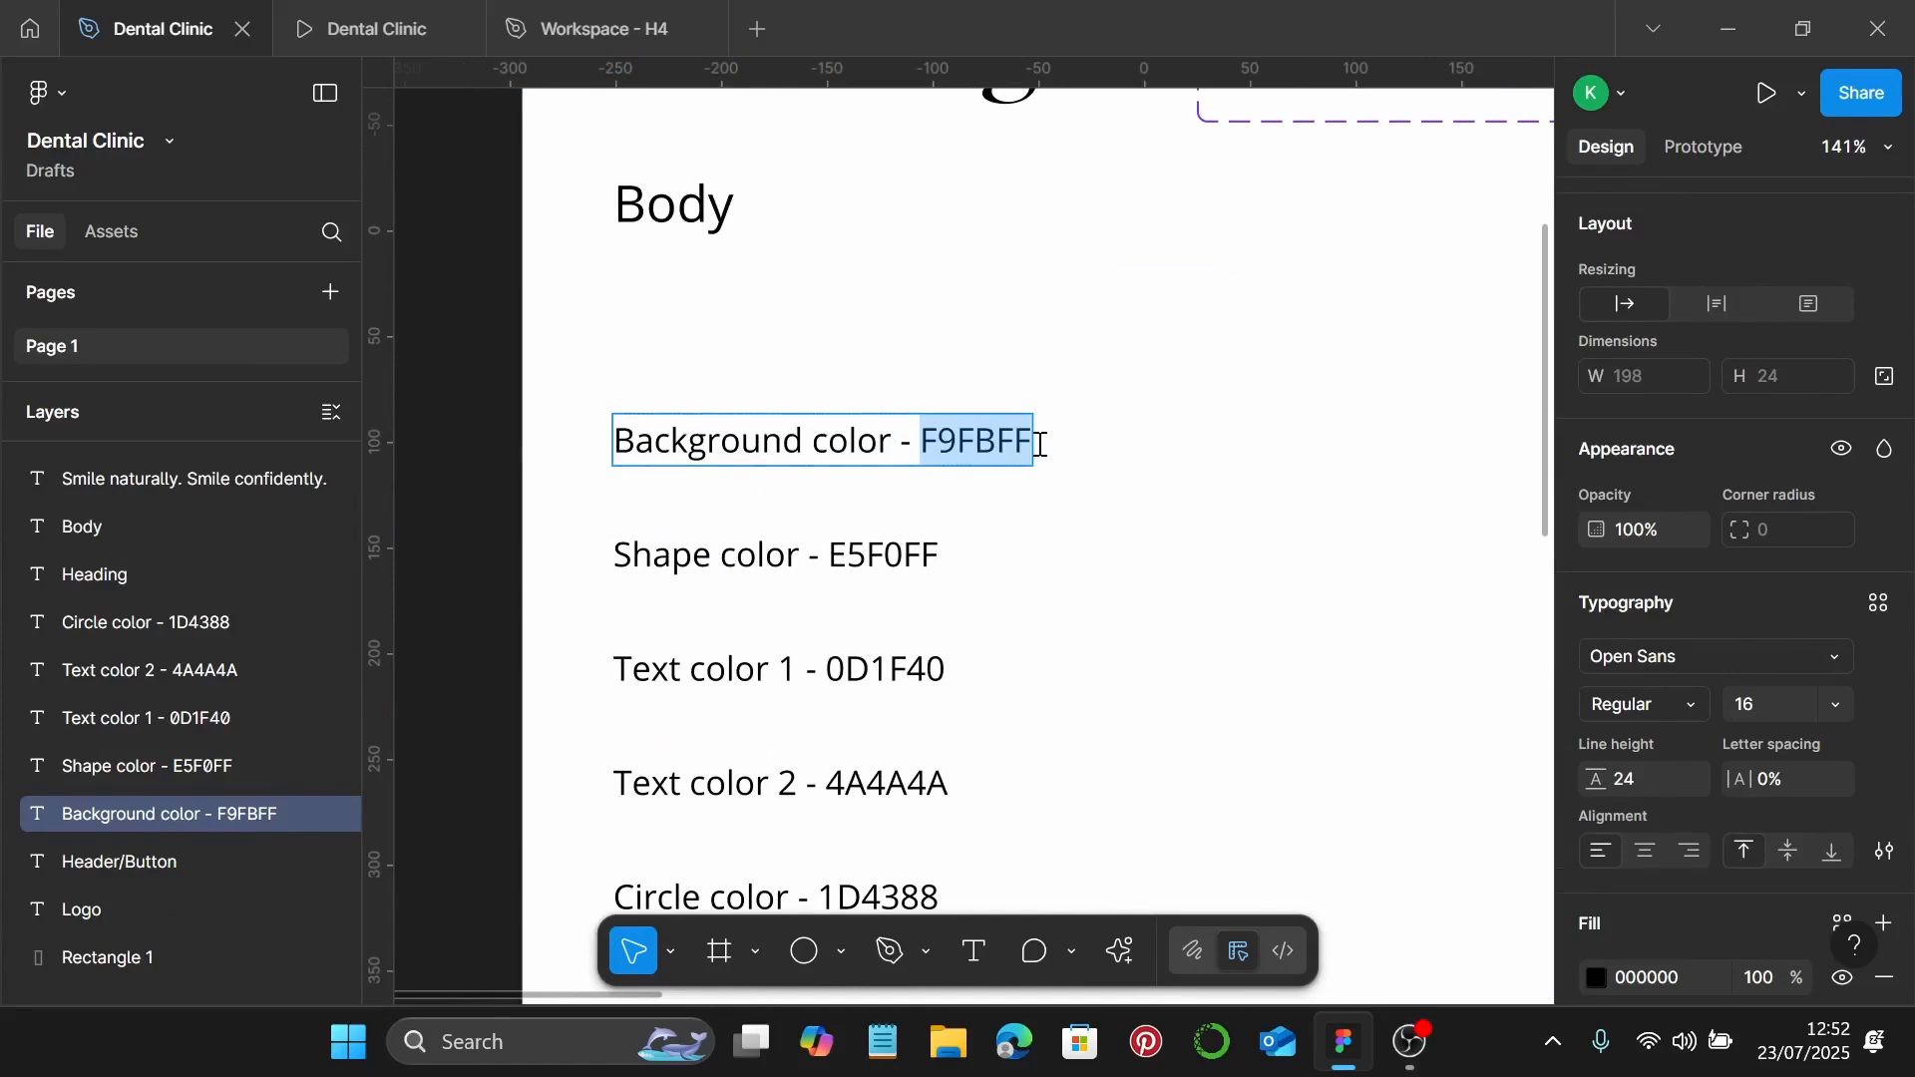
Step: Change the check icon's black vector color to F9FBFF
{"action": "scroll", "coordinate": [1039, 443], "scroll_direction": "down", "scroll_amount": 3}
{"action": "scroll", "coordinate": [1048, 459], "scroll_direction": "right", "scroll_amount": 10}
{"action": "scroll", "coordinate": [1059, 488], "scroll_direction": "up", "scroll_amount": 3}
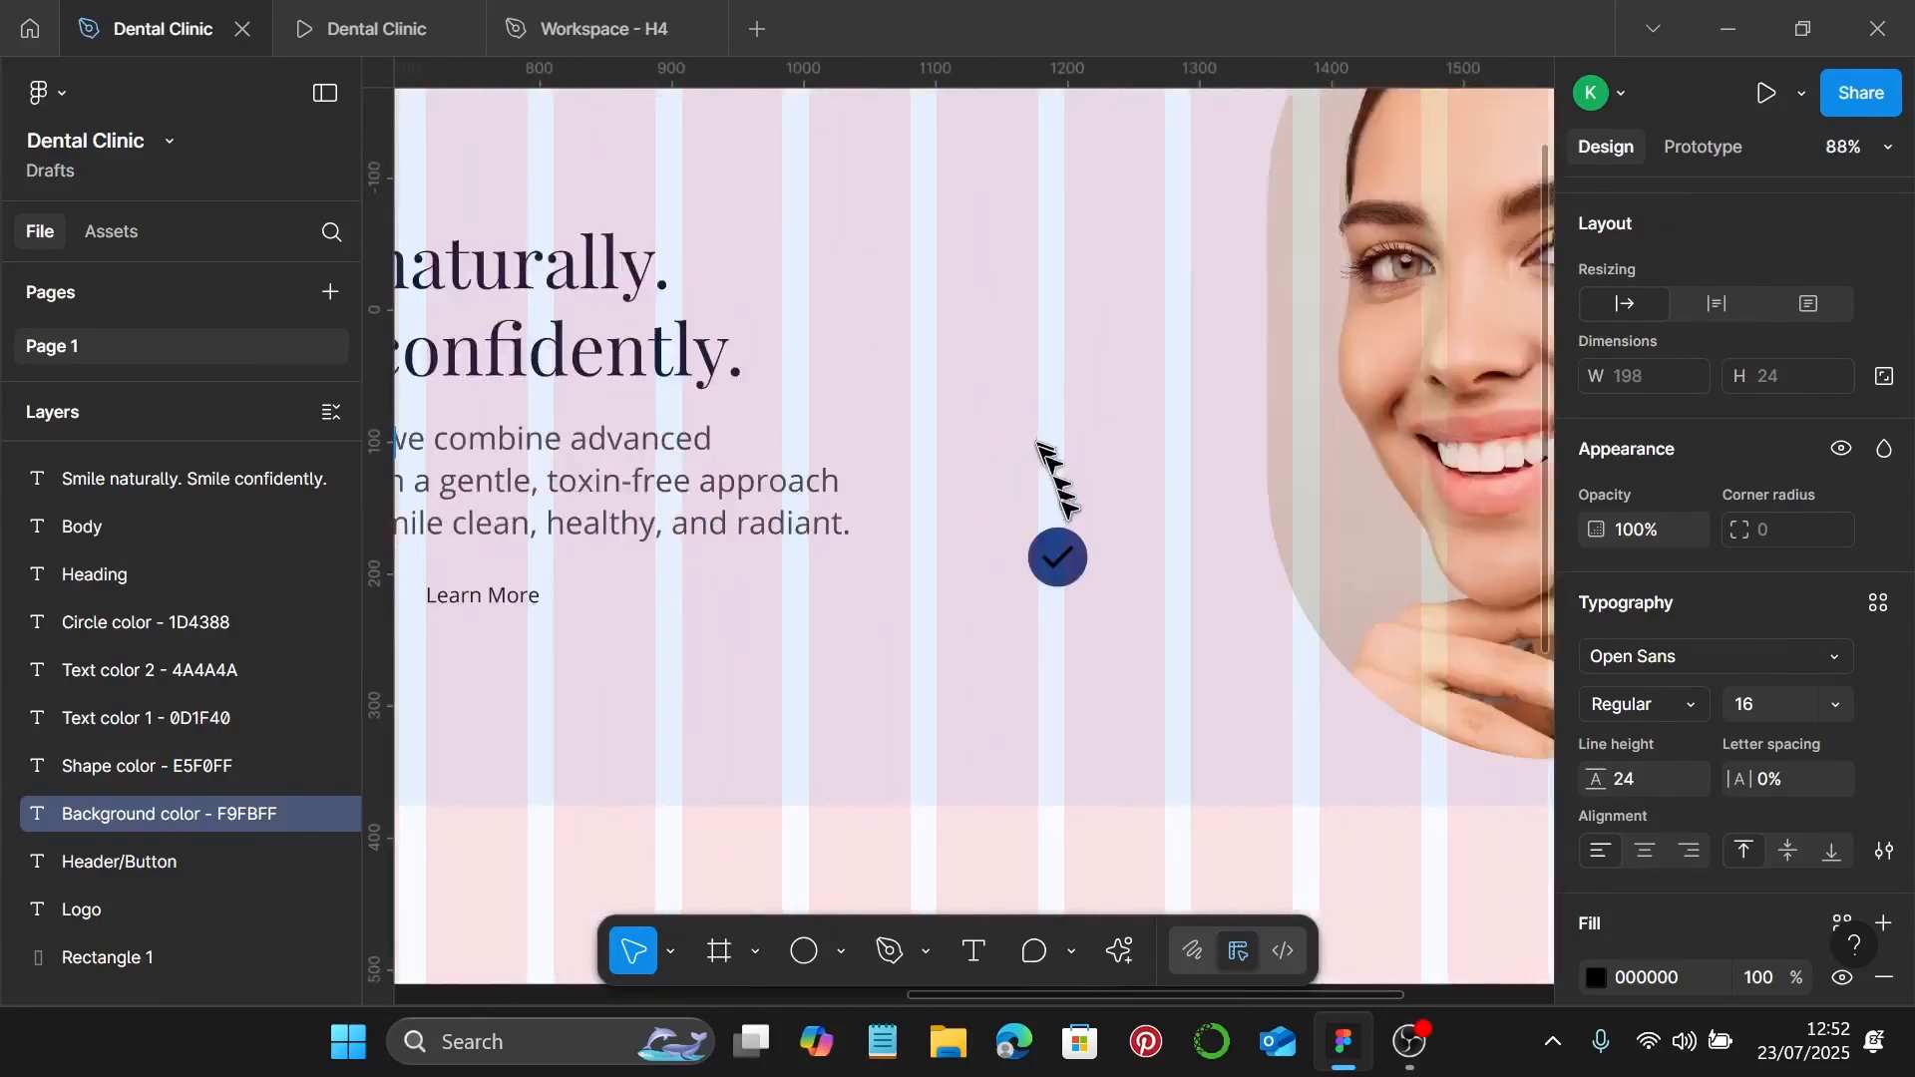
{"action": "scroll", "coordinate": [1059, 489], "scroll_direction": "up", "scroll_amount": 8}
{"action": "left_click", "coordinate": [1073, 646]}
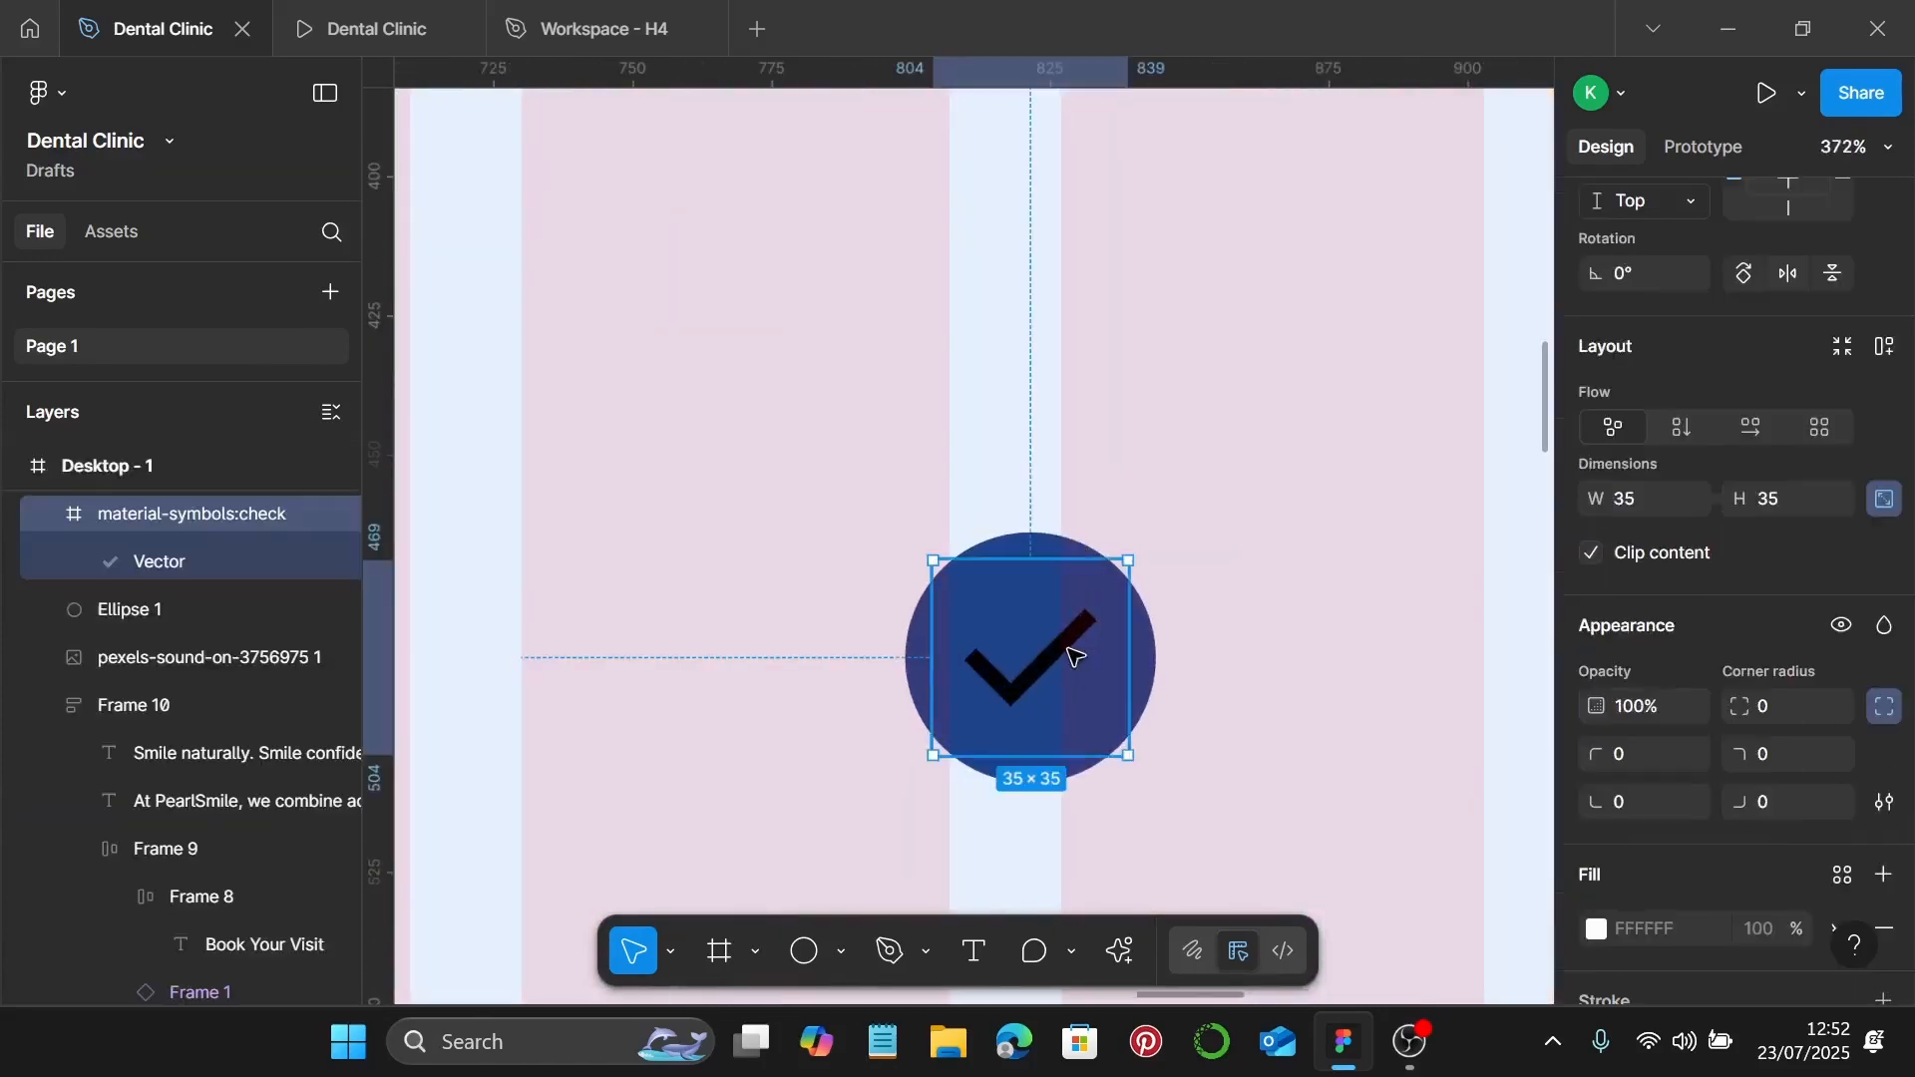
{"action": "scroll", "coordinate": [1740, 788], "scroll_direction": "down", "scroll_amount": 5}
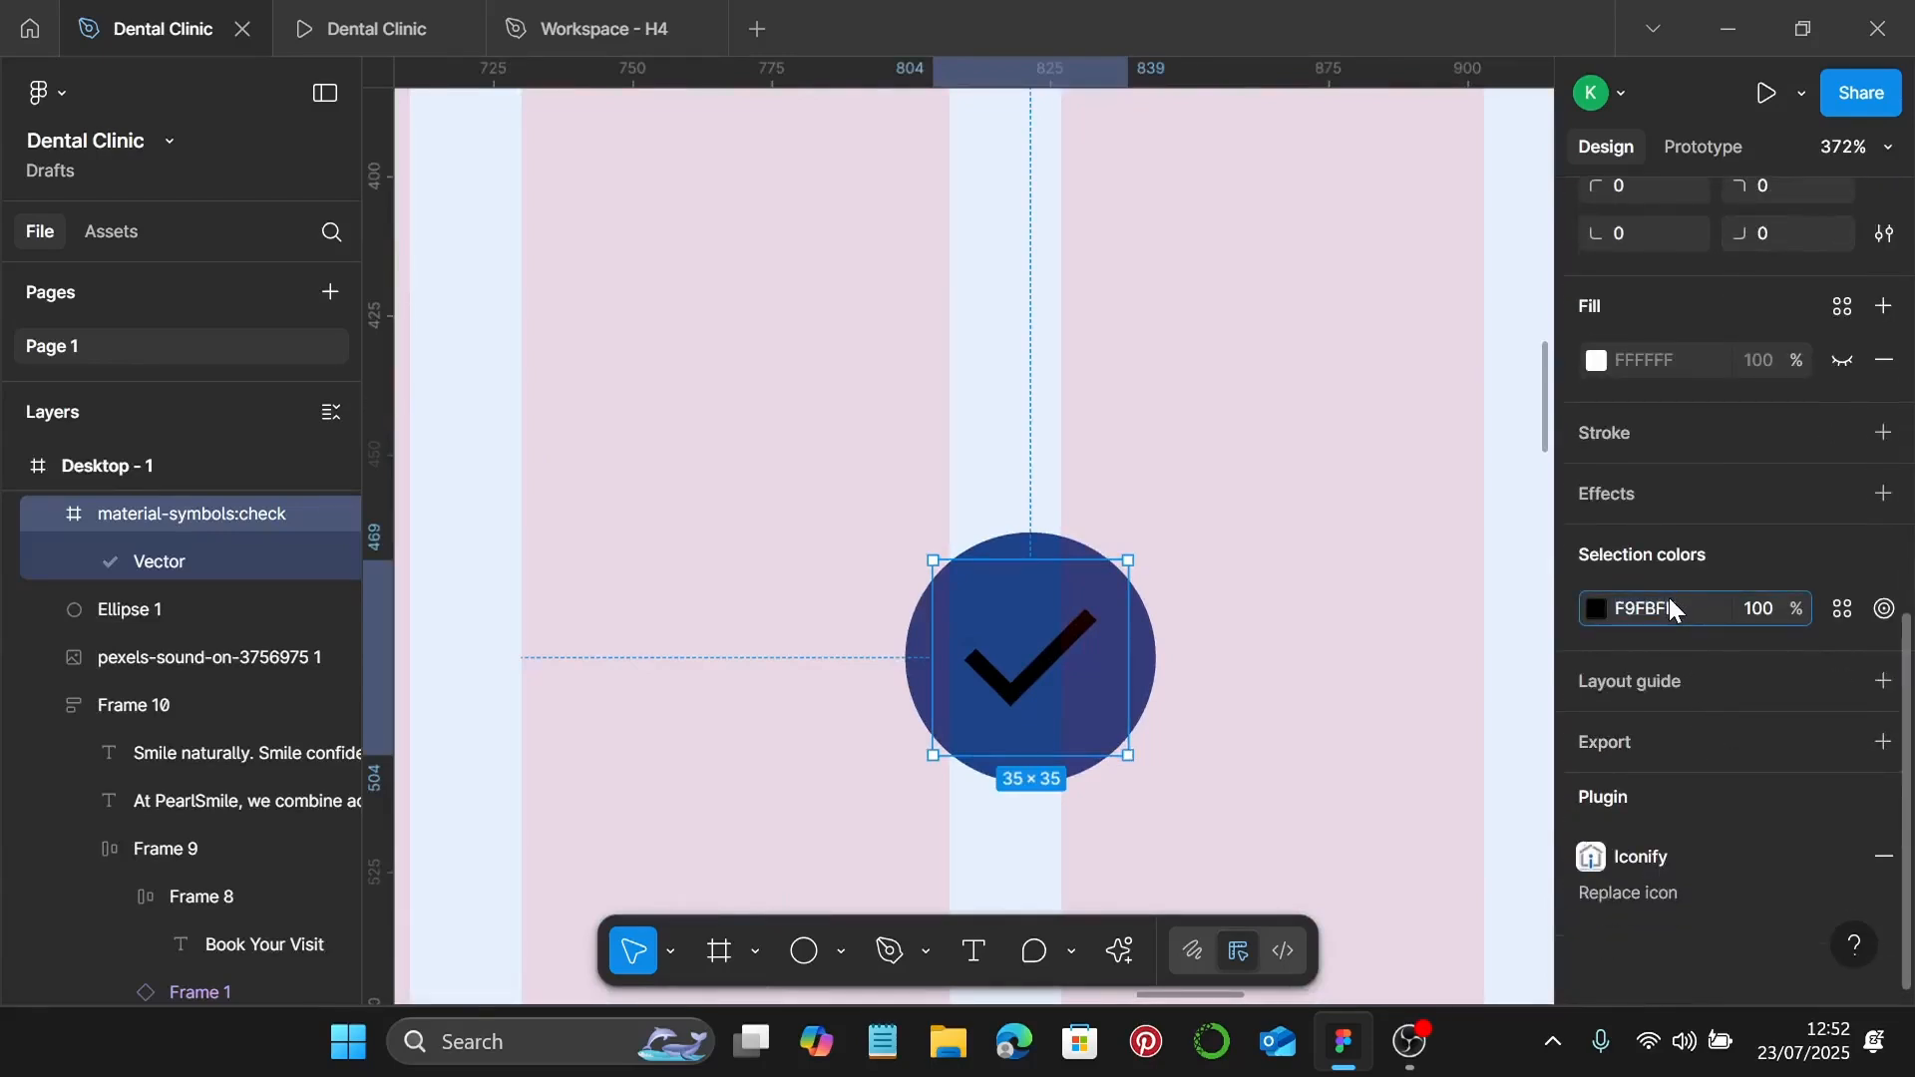
{"action": "type", "text": "F"}
{"action": "key", "text": "Return"}
Step: Combine the check icon and its blue circle into one auto layout frame
{"action": "scroll", "coordinate": [1205, 716], "scroll_direction": "up", "scroll_amount": 3}
{"action": "left_click", "coordinate": [1124, 672], "text": "shift"}
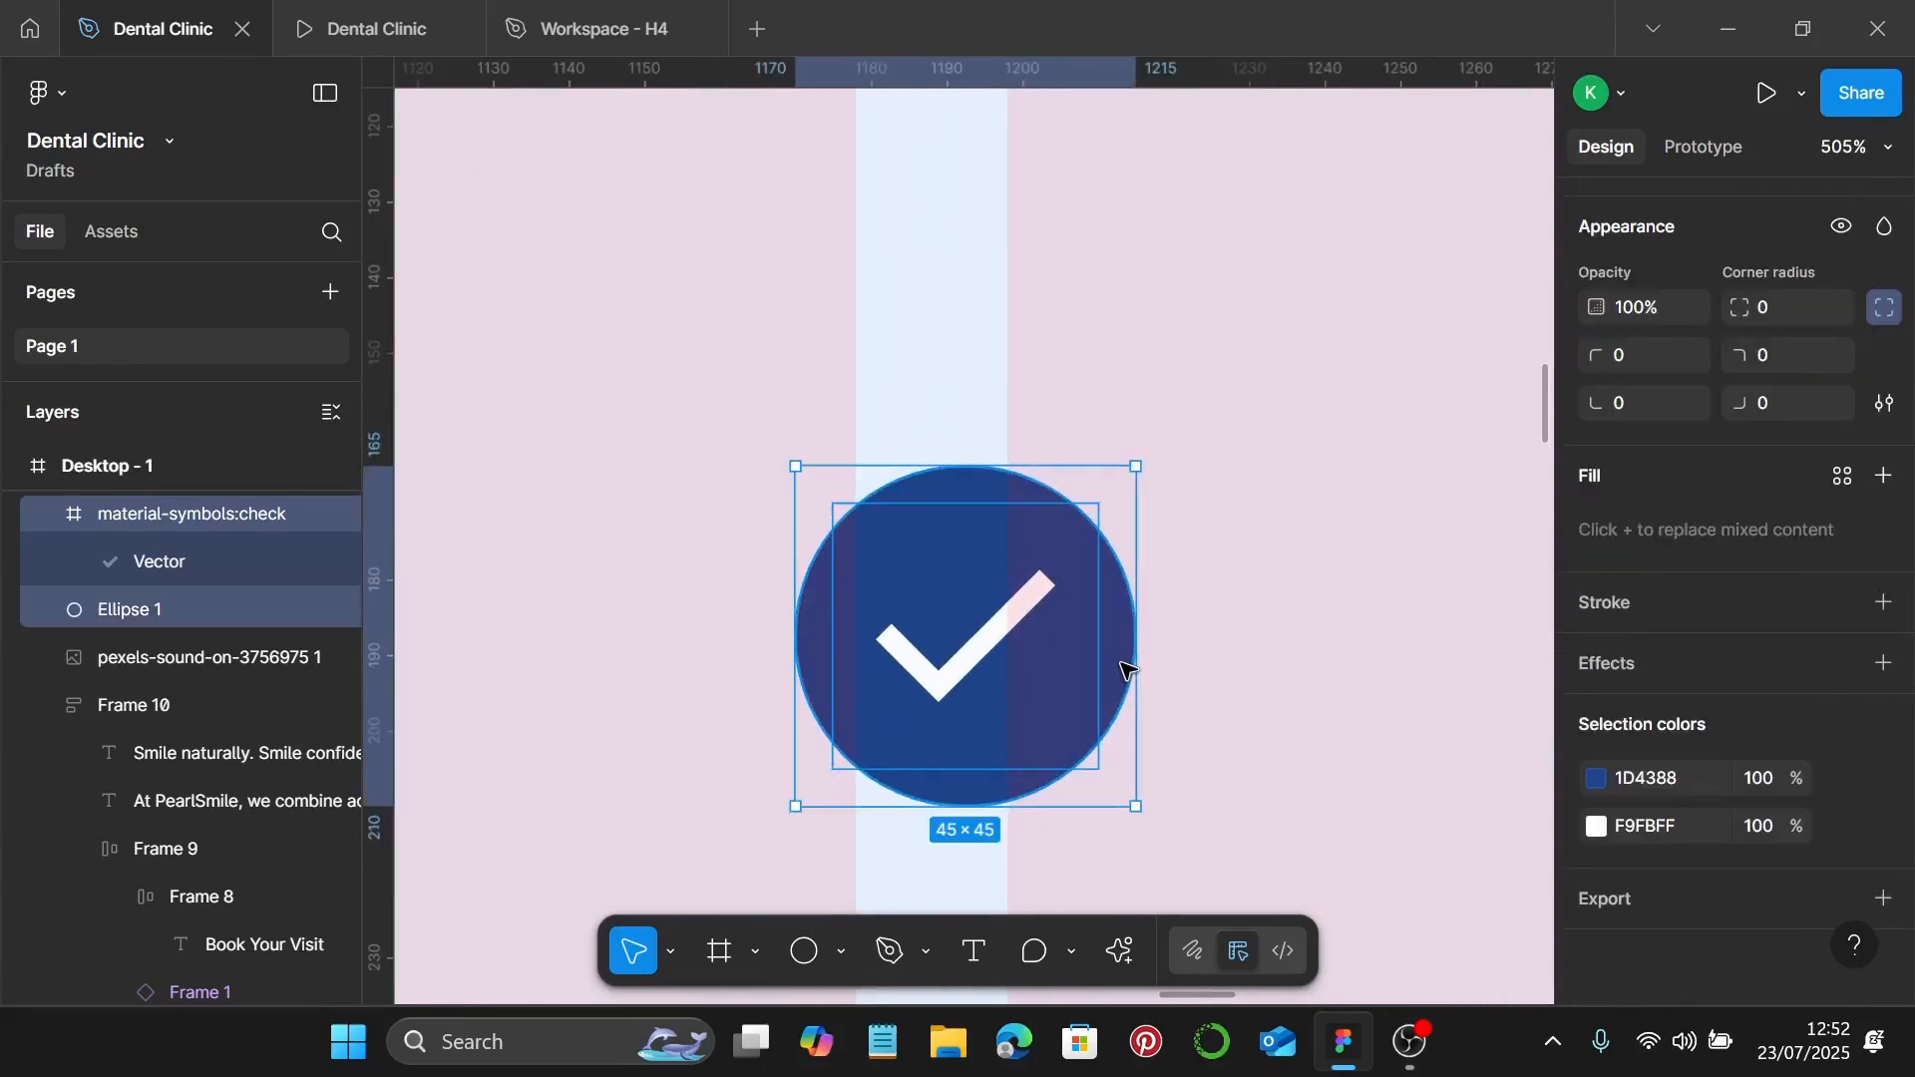
{"action": "key", "text": "shift+a"}
{"action": "scroll", "coordinate": [1124, 672], "scroll_direction": "down", "scroll_amount": 10}
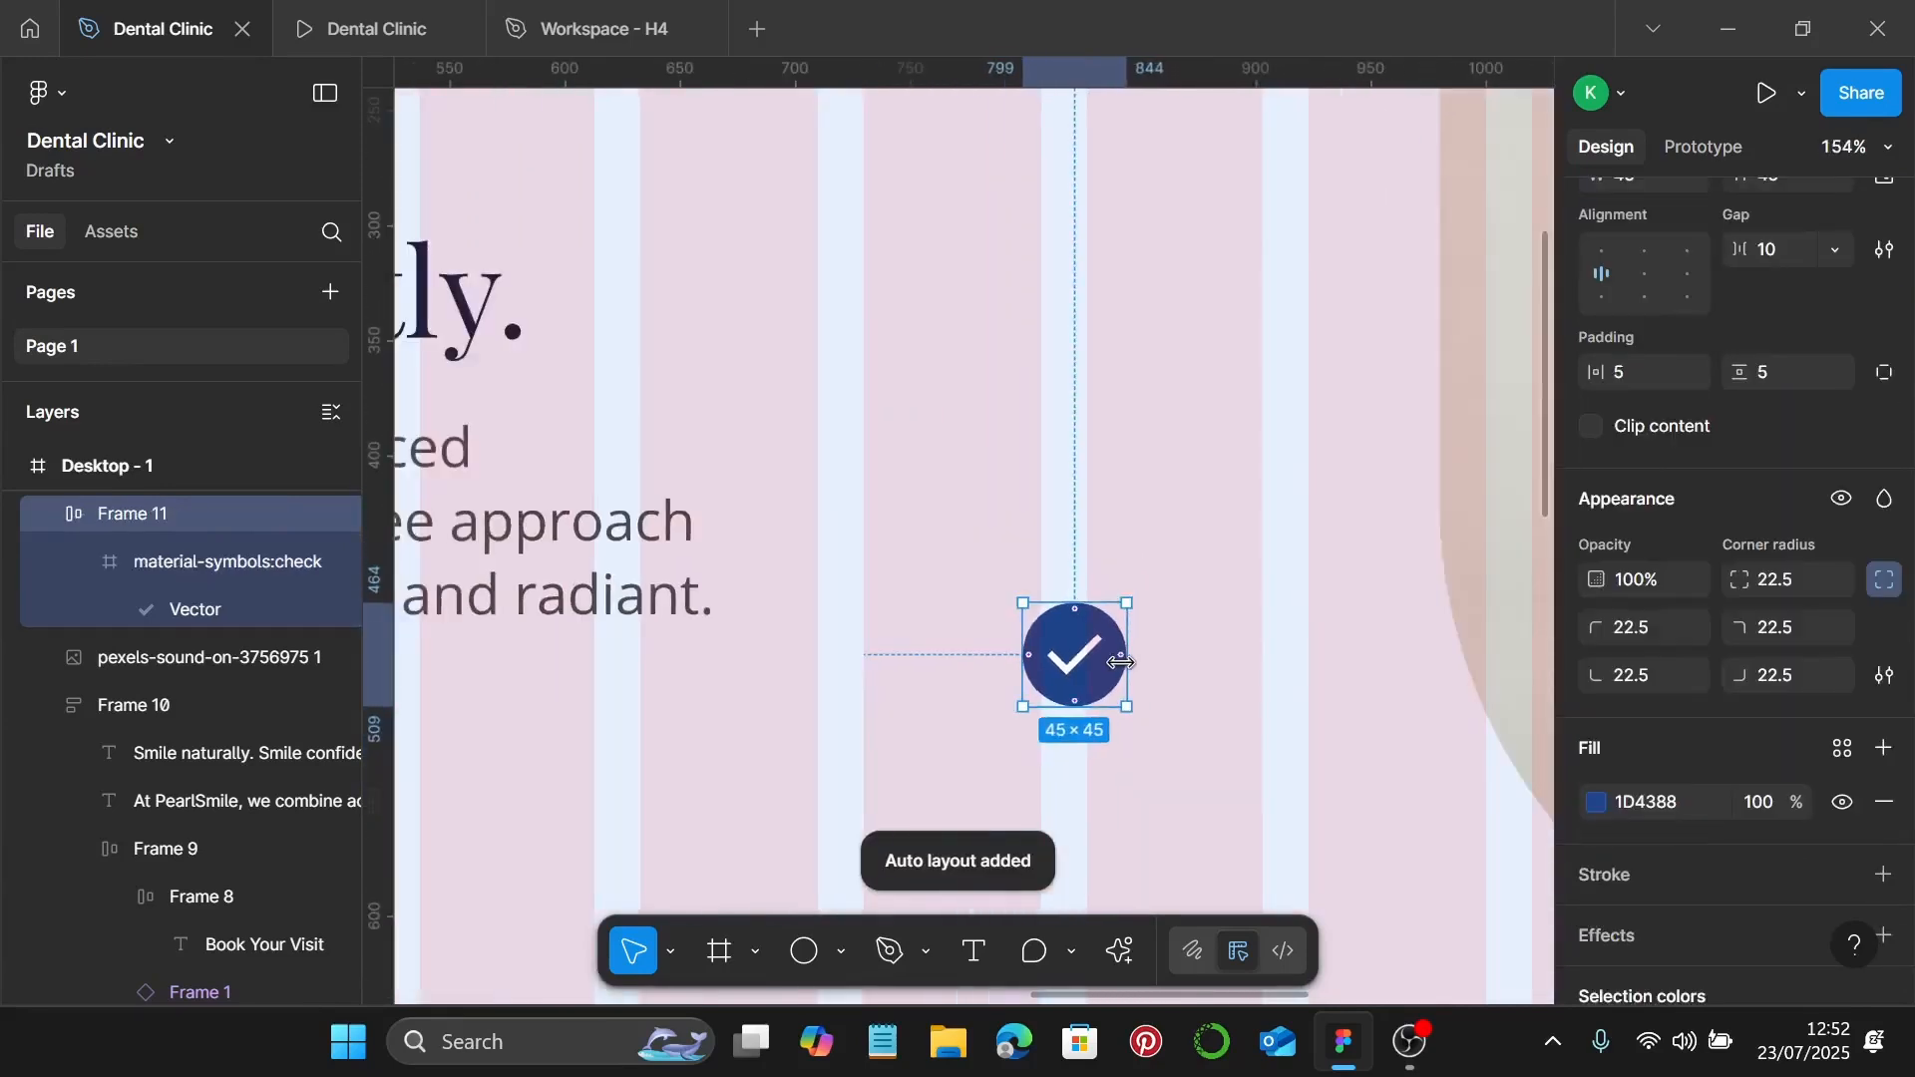
Step: Move the circular check icon up and into the open area between the hero text and the portrait photo
{"action": "scroll", "coordinate": [1097, 661], "scroll_direction": "down", "scroll_amount": 1}
{"action": "left_click_drag", "start_coordinate": [1098, 658], "coordinate": [1064, 578]}
{"action": "scroll", "coordinate": [987, 595], "scroll_direction": "down", "scroll_amount": 4}
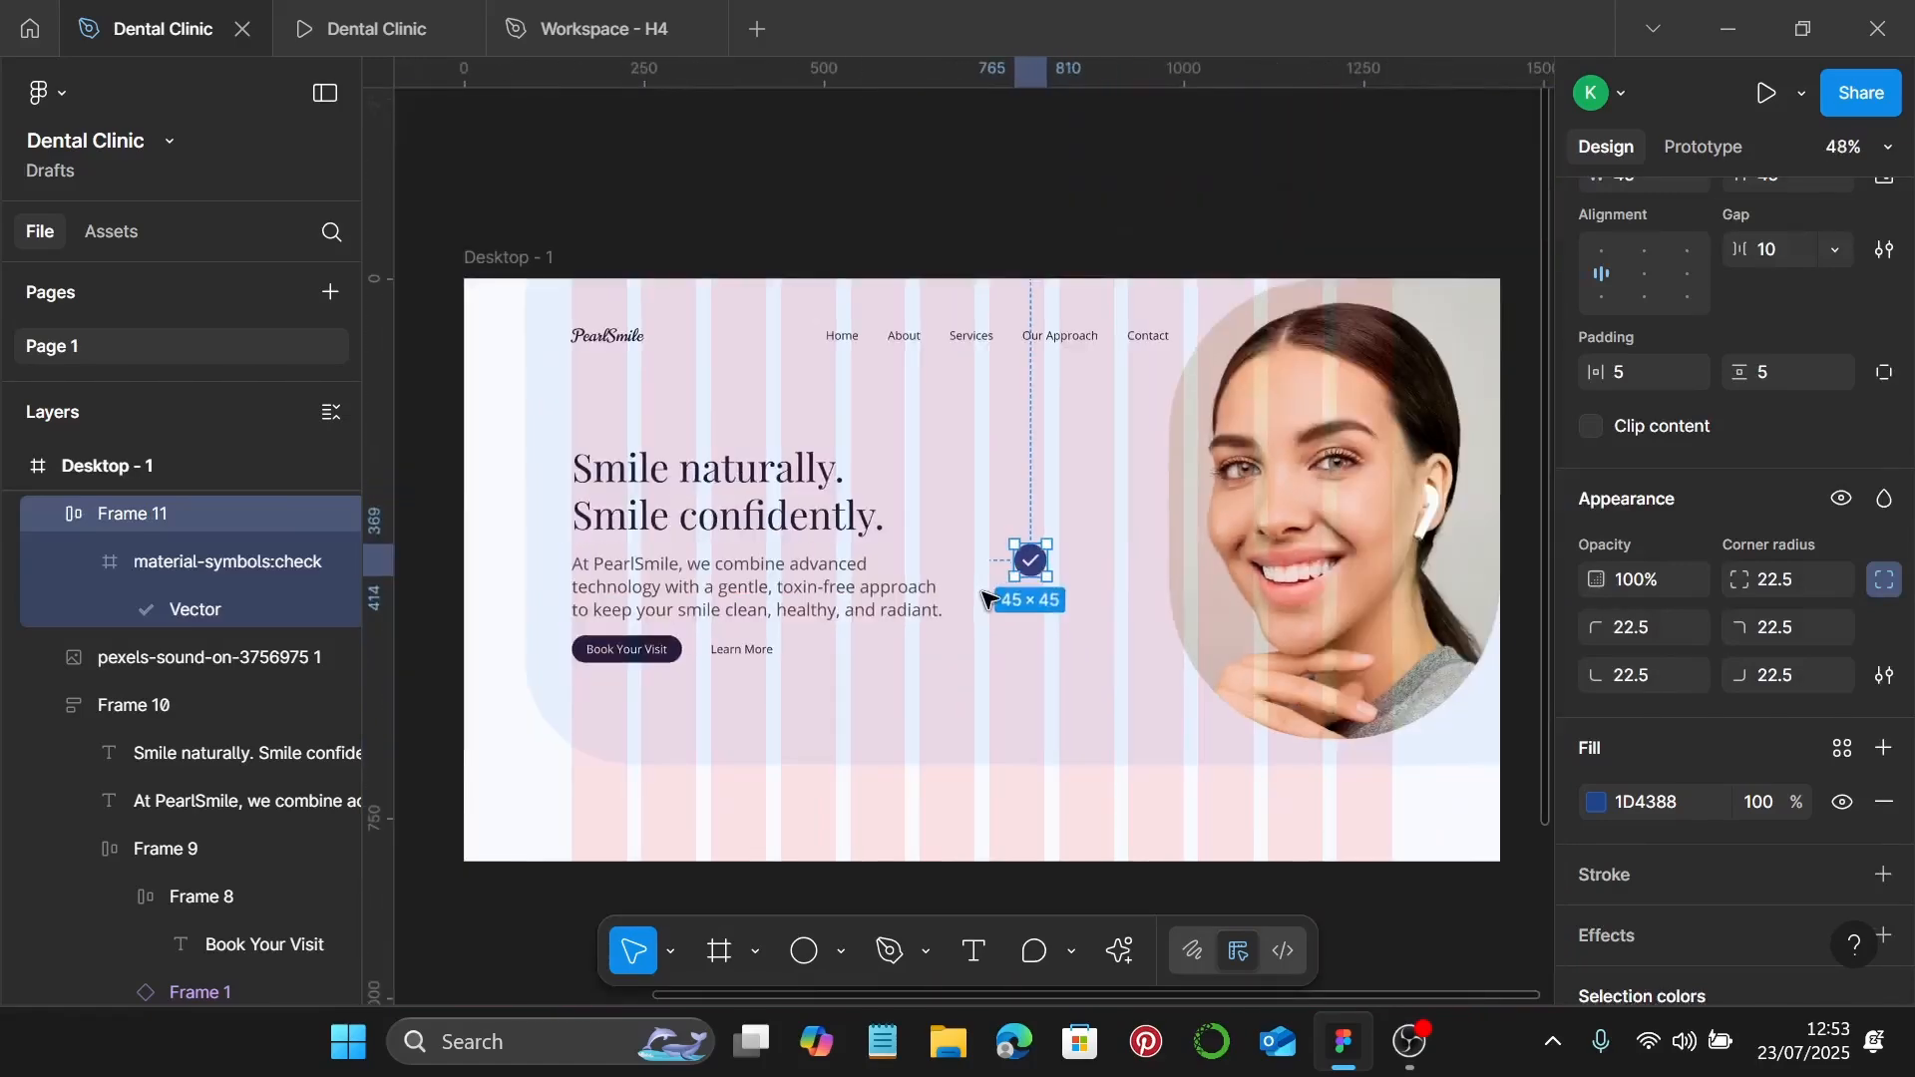
Step: Place a copy of the style guide's "Over 15,000 happy smiles" text in the hero frame below the check icon
{"action": "scroll", "coordinate": [986, 599], "scroll_direction": "left", "scroll_amount": 7}
{"action": "scroll", "coordinate": [988, 601], "scroll_direction": "down", "scroll_amount": 2}
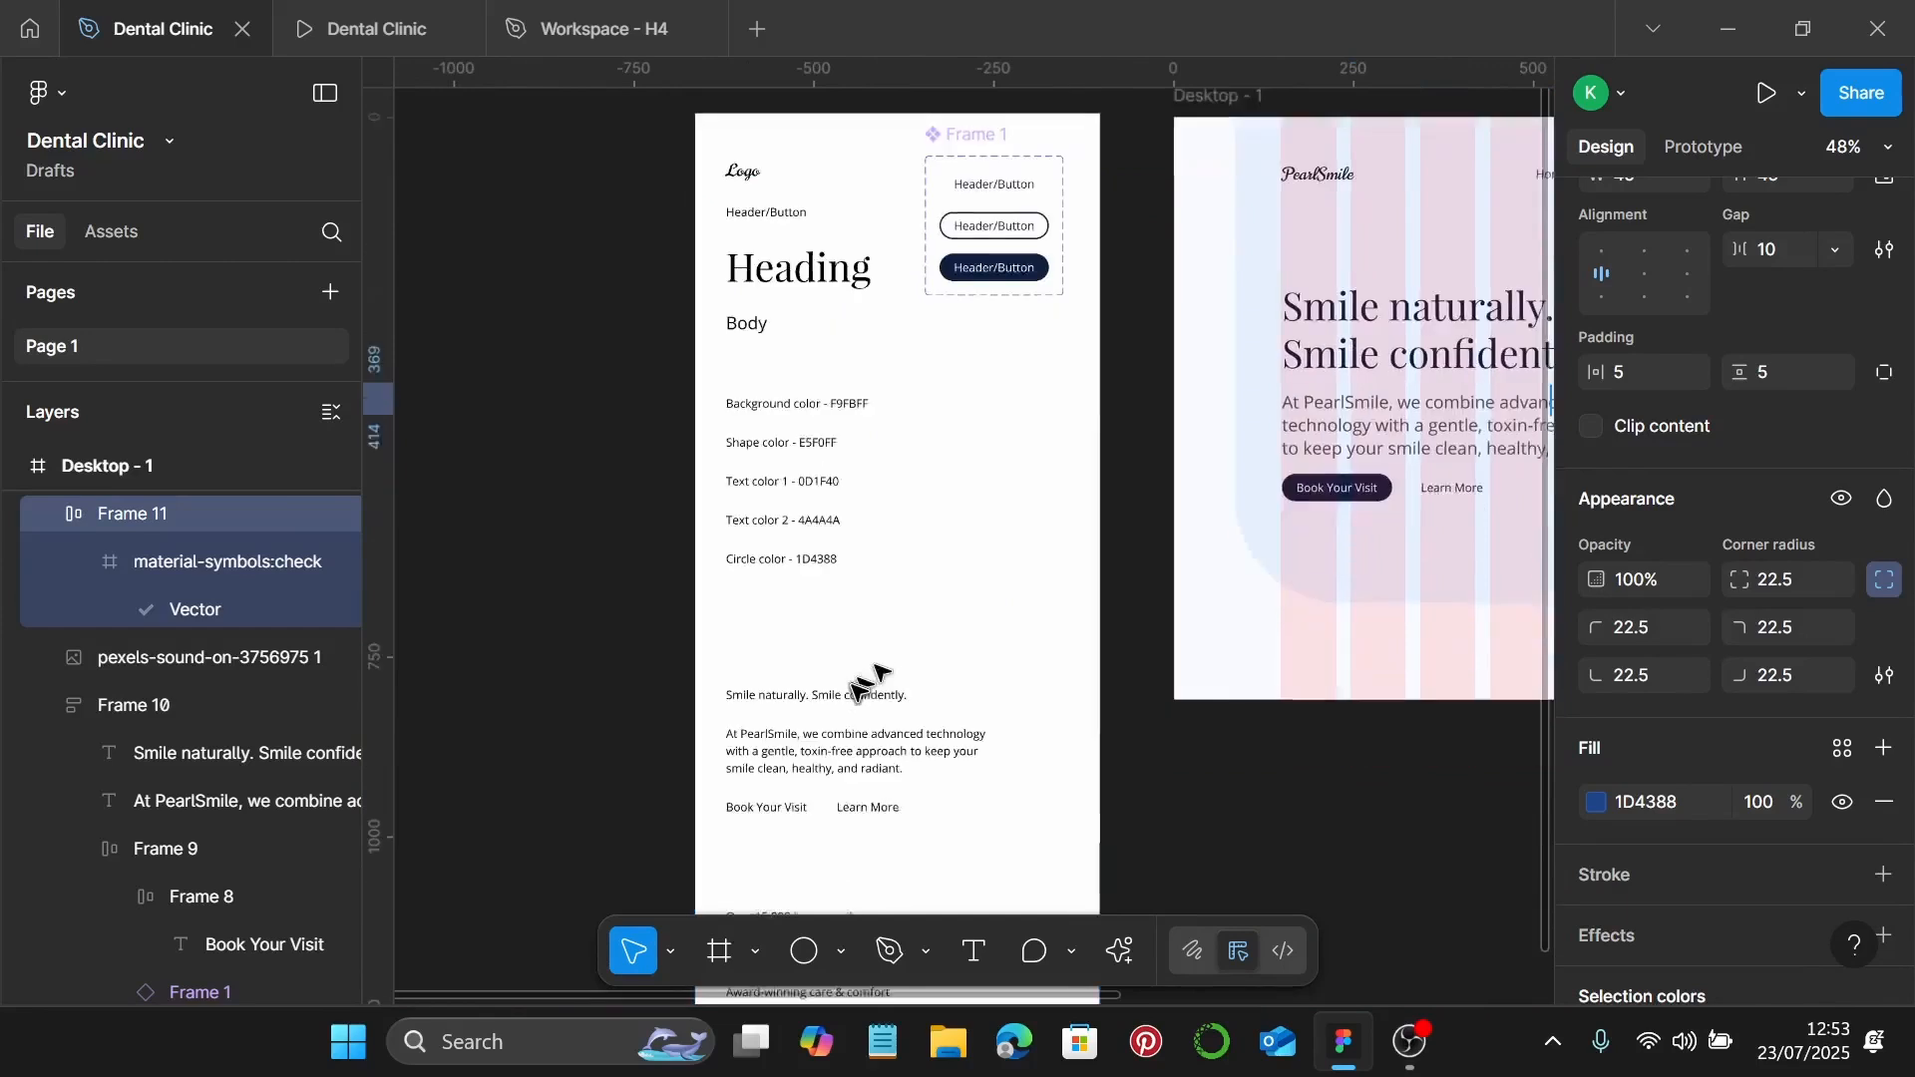
{"action": "scroll", "coordinate": [858, 688], "scroll_direction": "down", "scroll_amount": 2}
{"action": "left_click", "coordinate": [806, 801]}
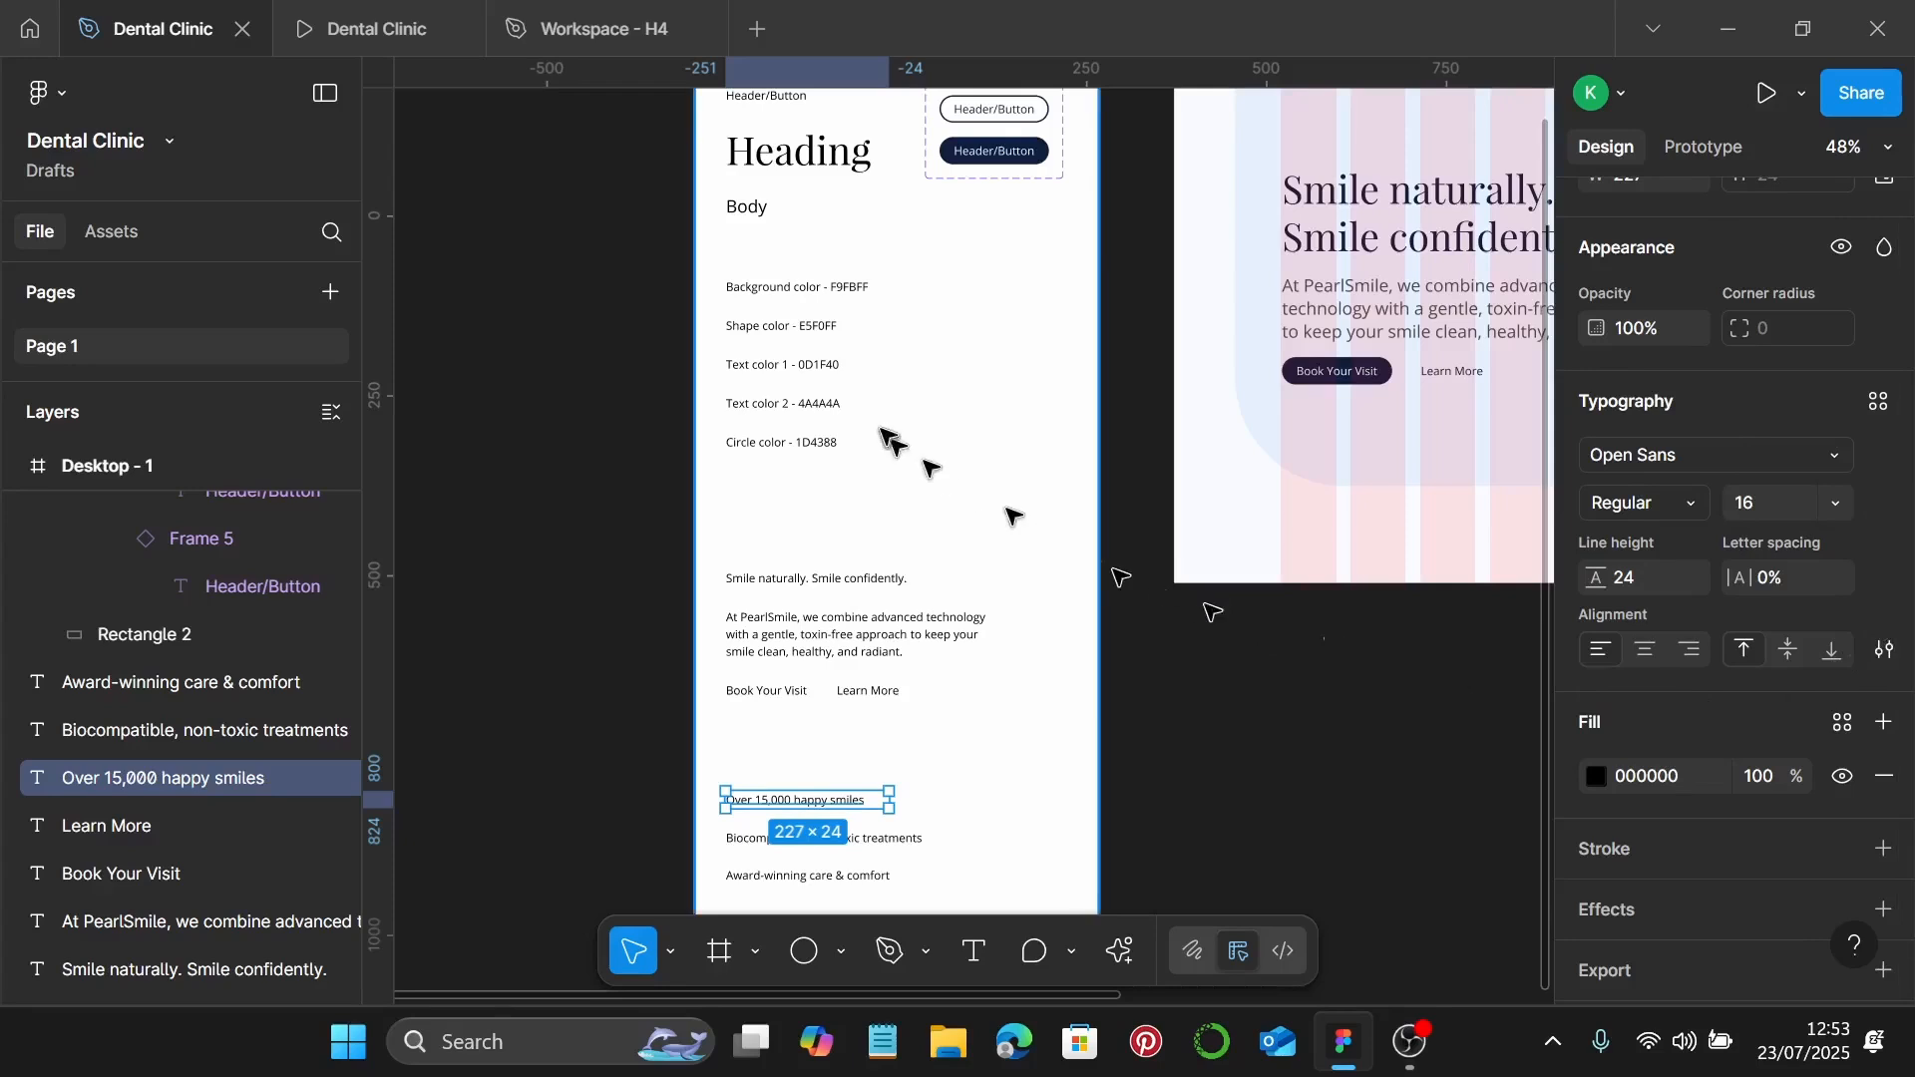
{"action": "scroll", "coordinate": [781, 160], "scroll_direction": "up", "scroll_amount": 1}
{"action": "left_click", "coordinate": [788, 114]}
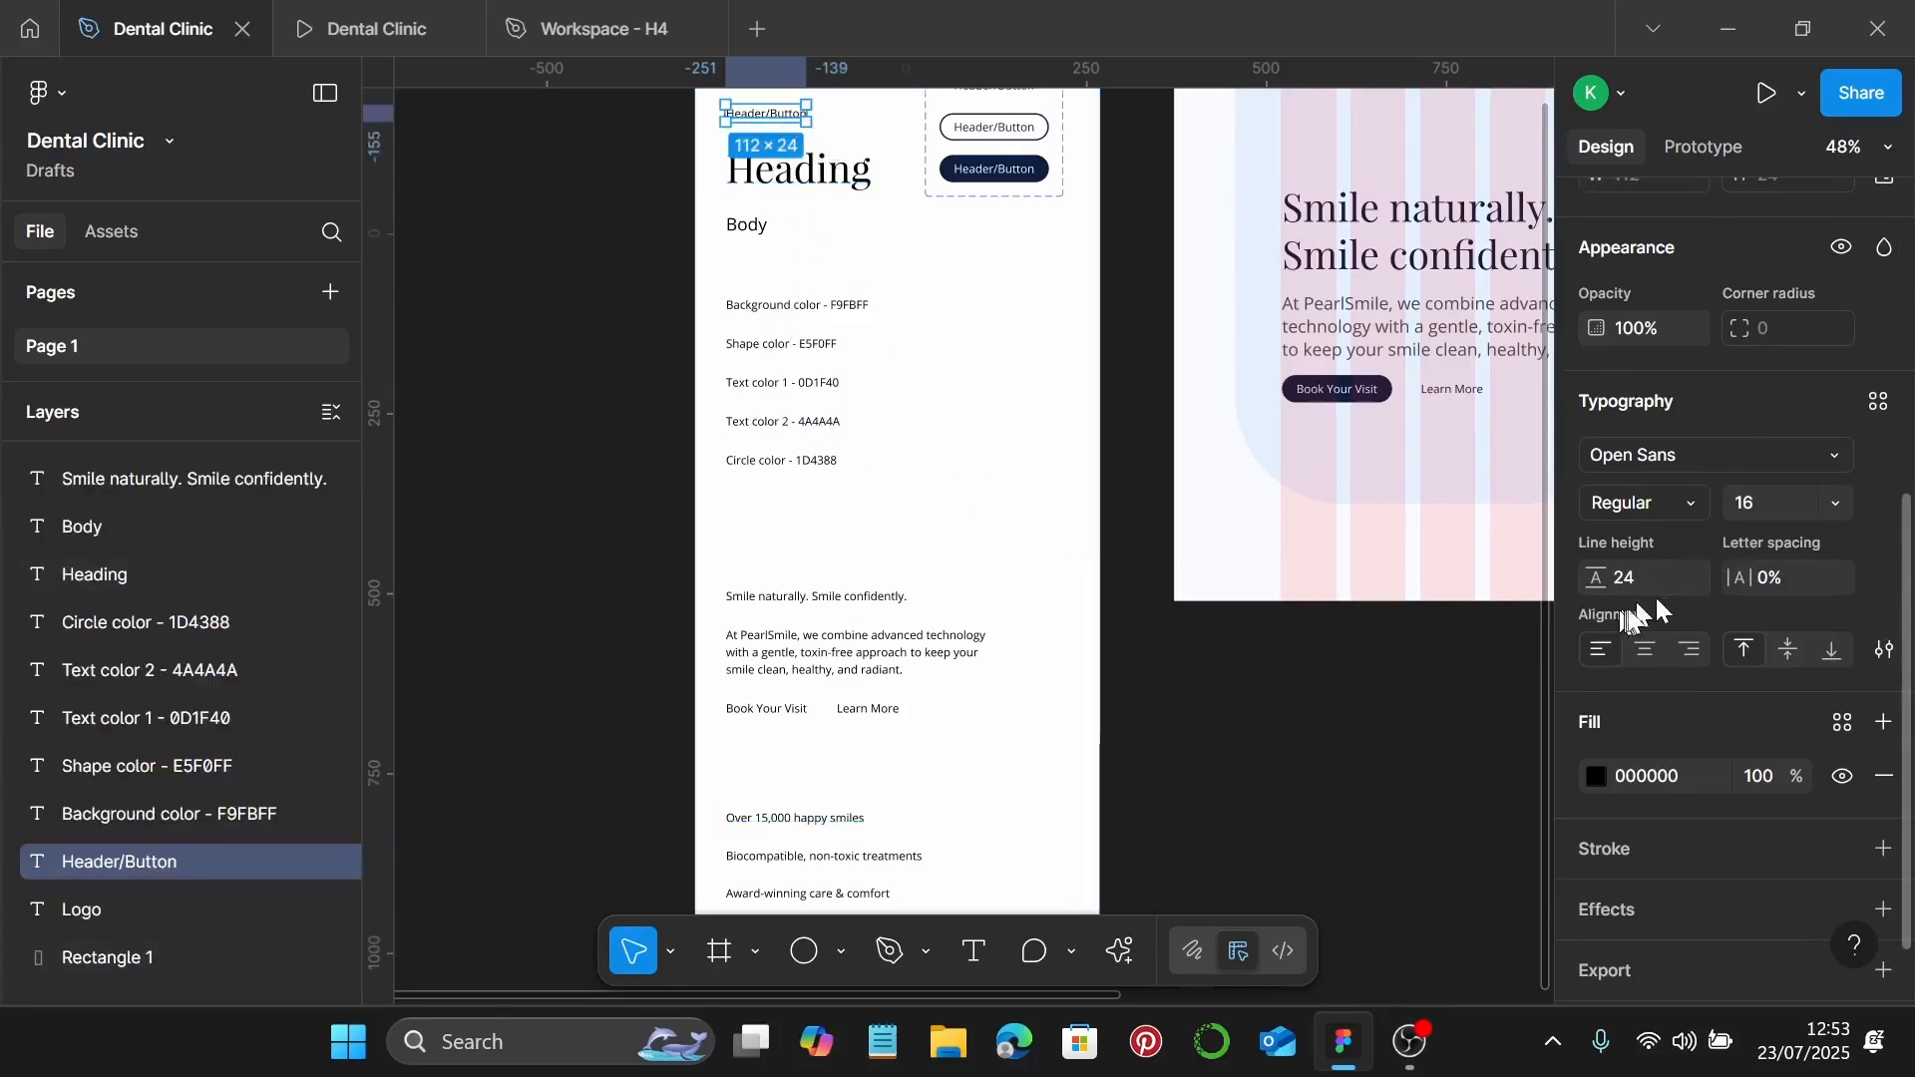
{"action": "left_click", "coordinate": [793, 821]}
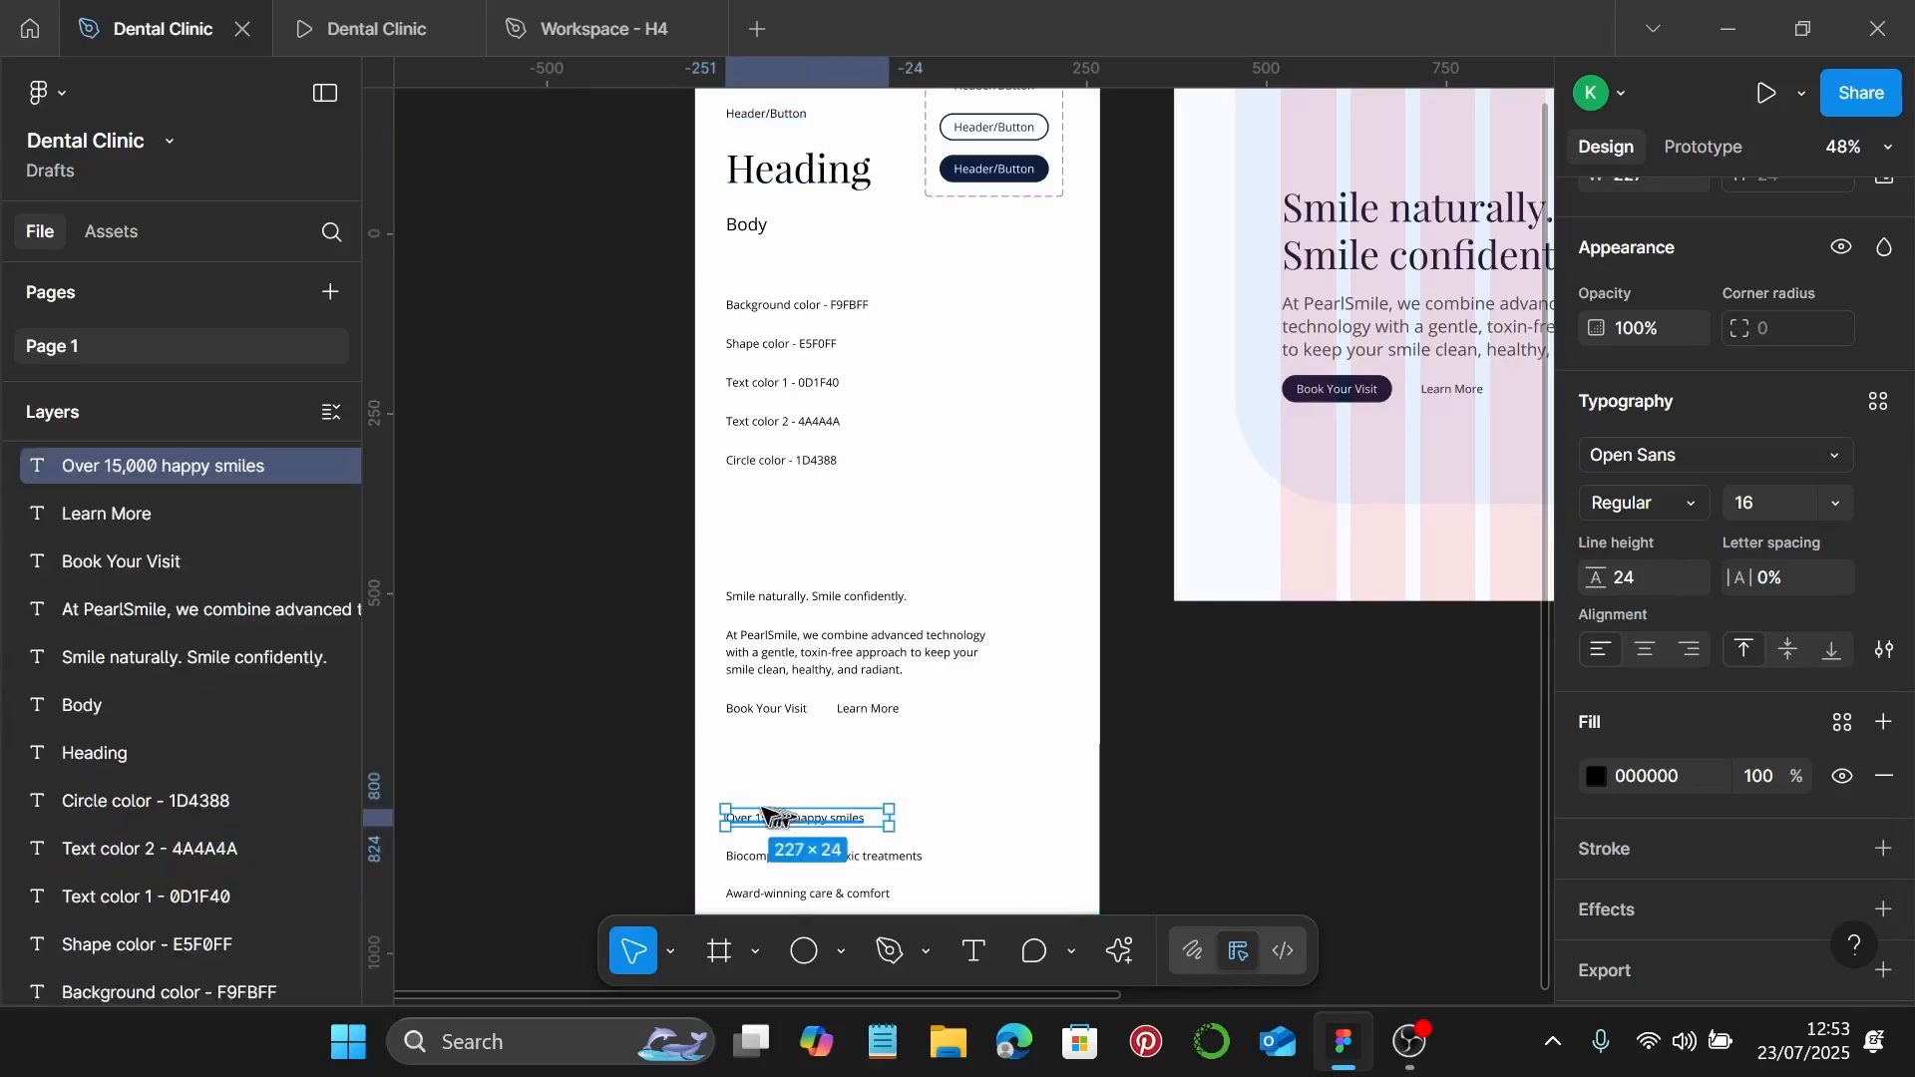
{"action": "scroll", "coordinate": [758, 824], "scroll_direction": "right", "scroll_amount": 2}
{"action": "key", "text": "alt"}
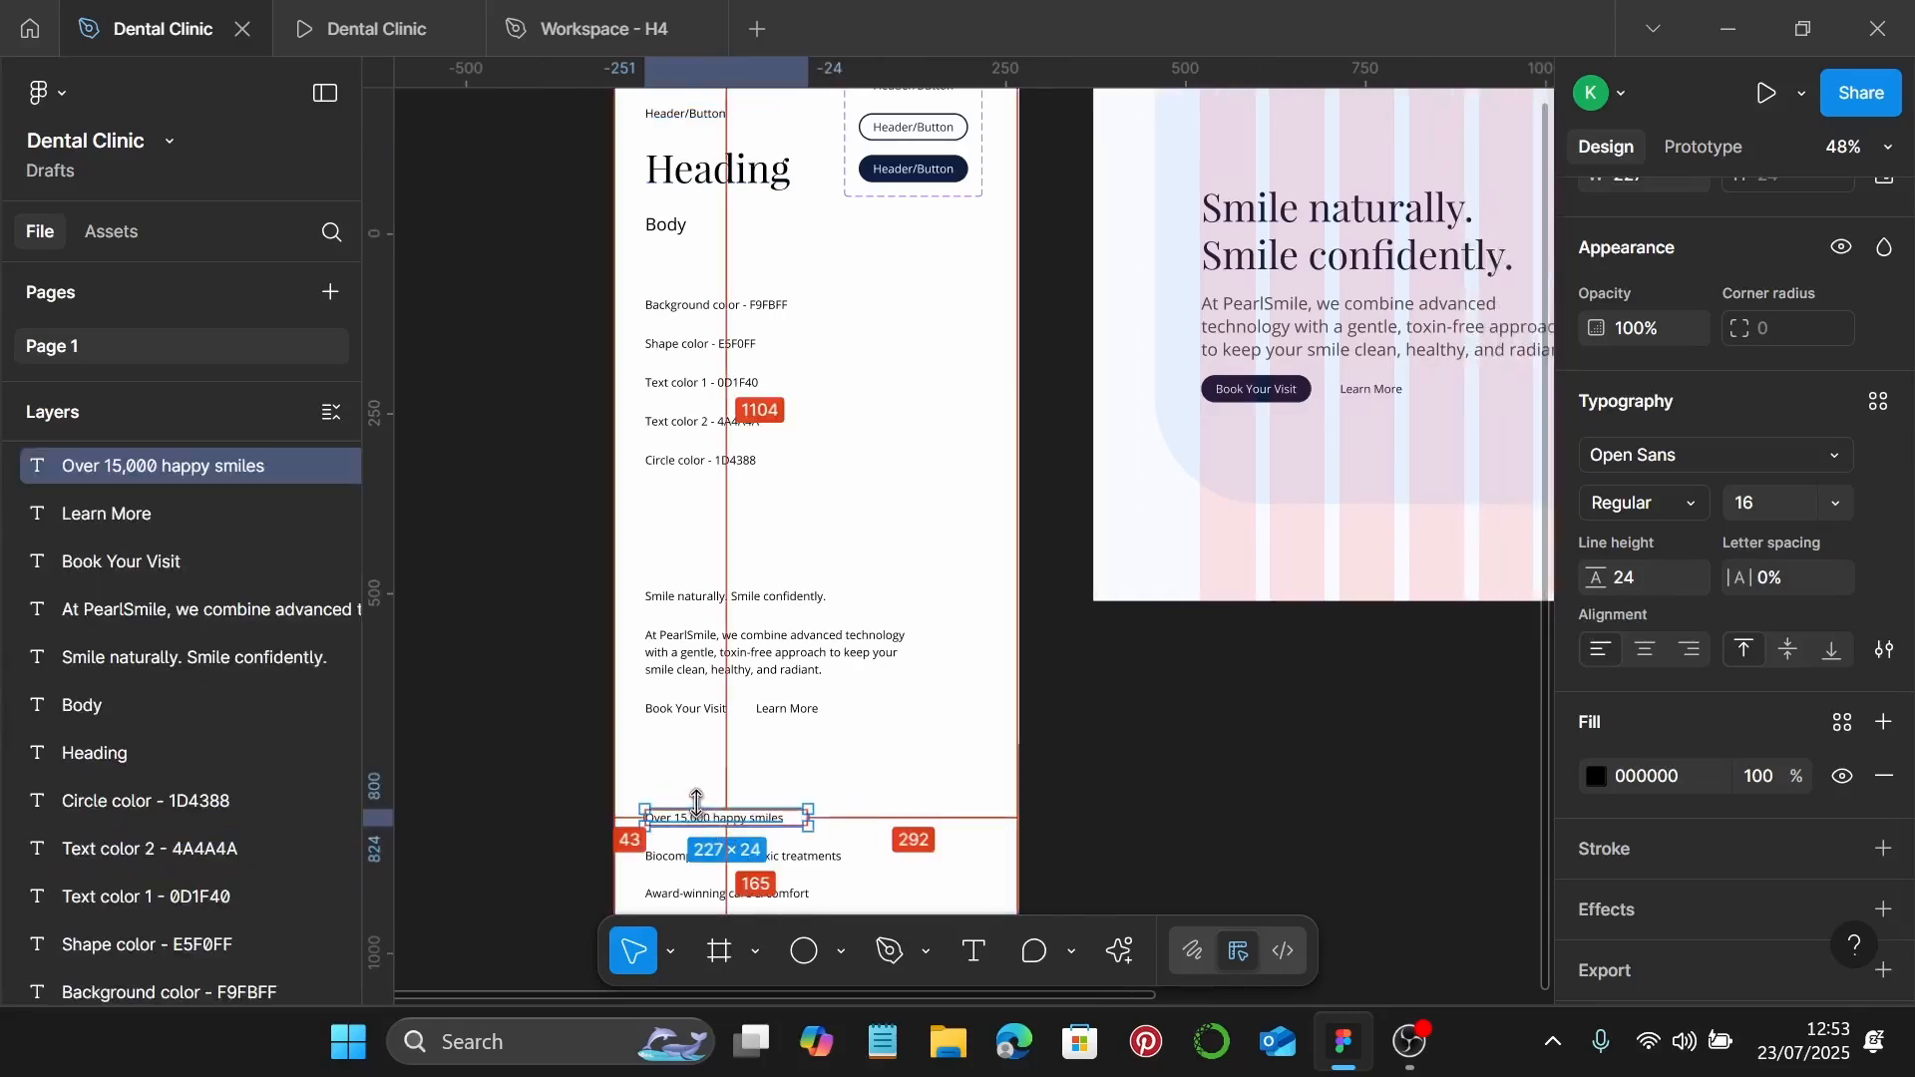
{"action": "left_click_drag", "start_coordinate": [701, 808], "coordinate": [868, 371]}
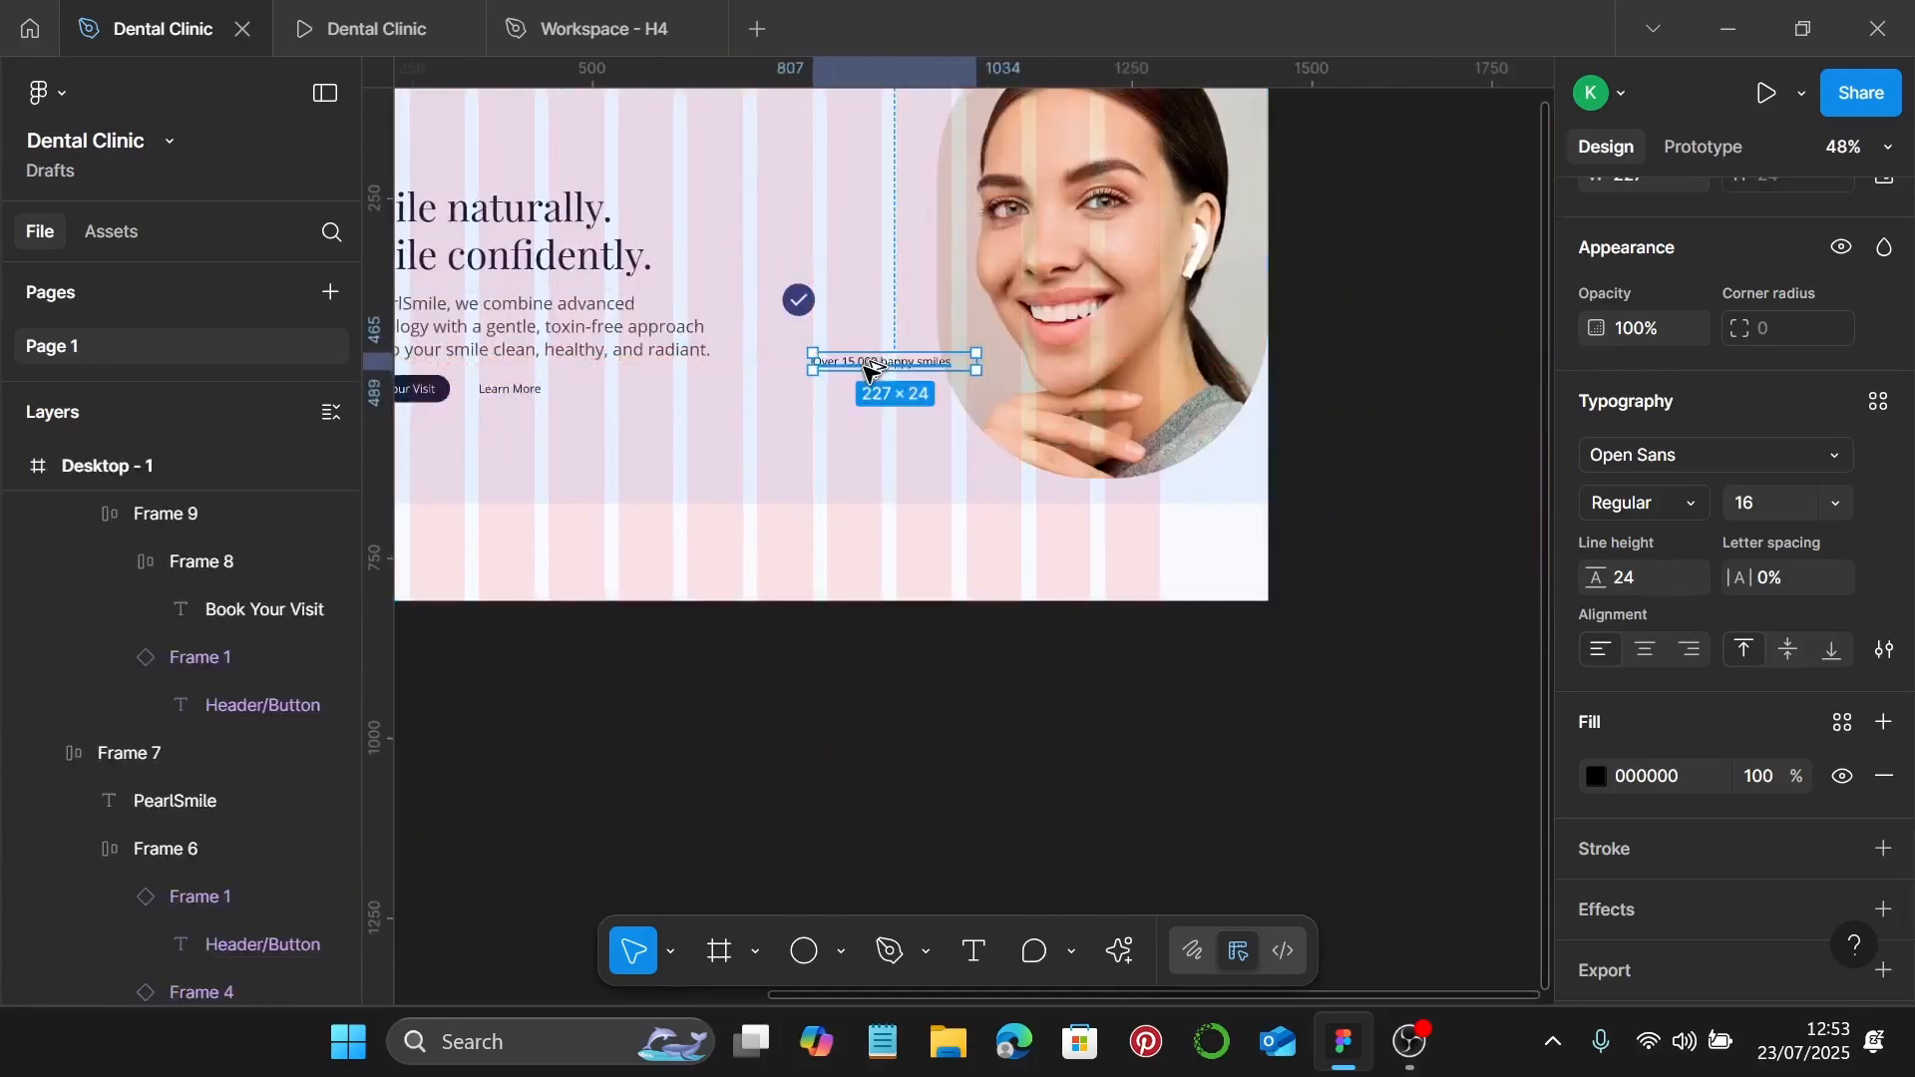
Step: Move the "Over 15,000 happy smiles" text closer to the check icon and set its line height to 22
{"action": "scroll", "coordinate": [864, 372], "scroll_direction": "up", "scroll_amount": 2}
{"action": "scroll", "coordinate": [864, 372], "scroll_direction": "up", "scroll_amount": 3}
{"action": "scroll", "coordinate": [908, 410], "scroll_direction": "up", "scroll_amount": 4}
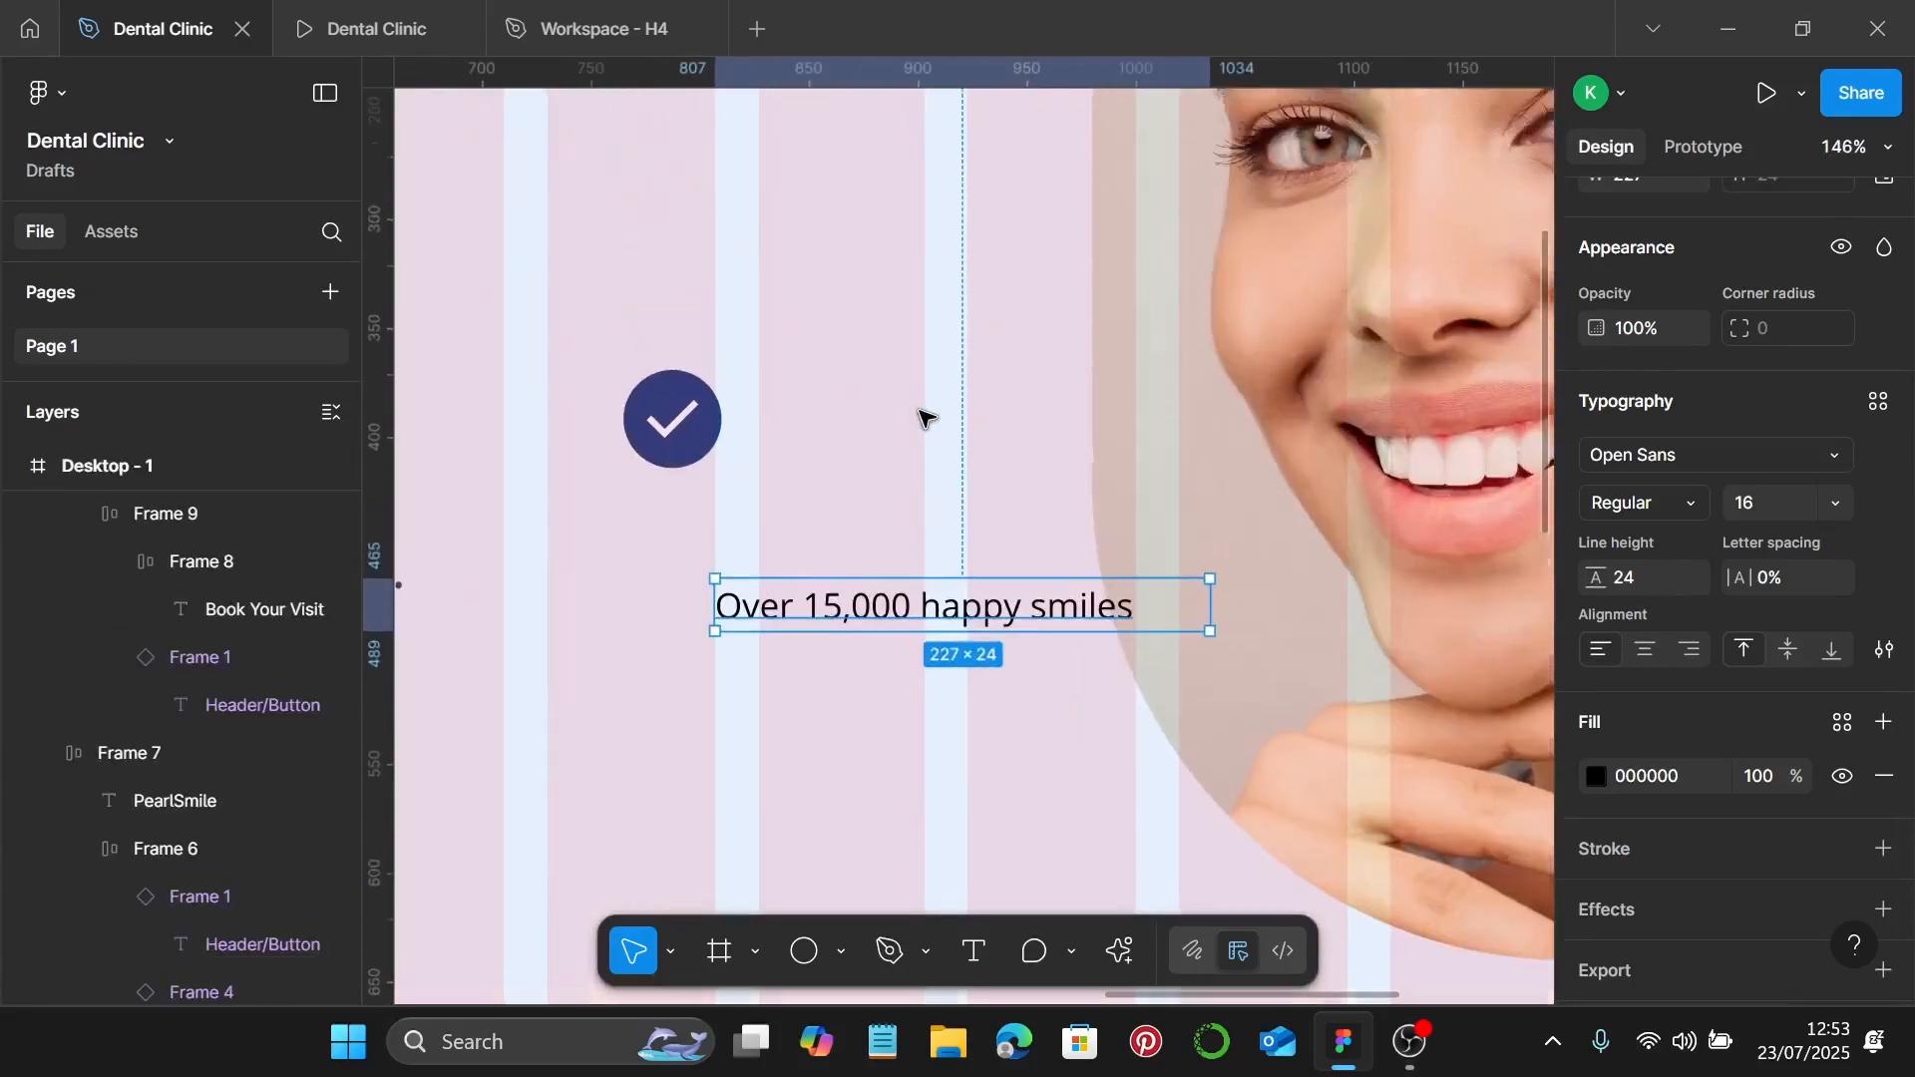
{"action": "left_click_drag", "start_coordinate": [842, 735], "coordinate": [896, 608]}
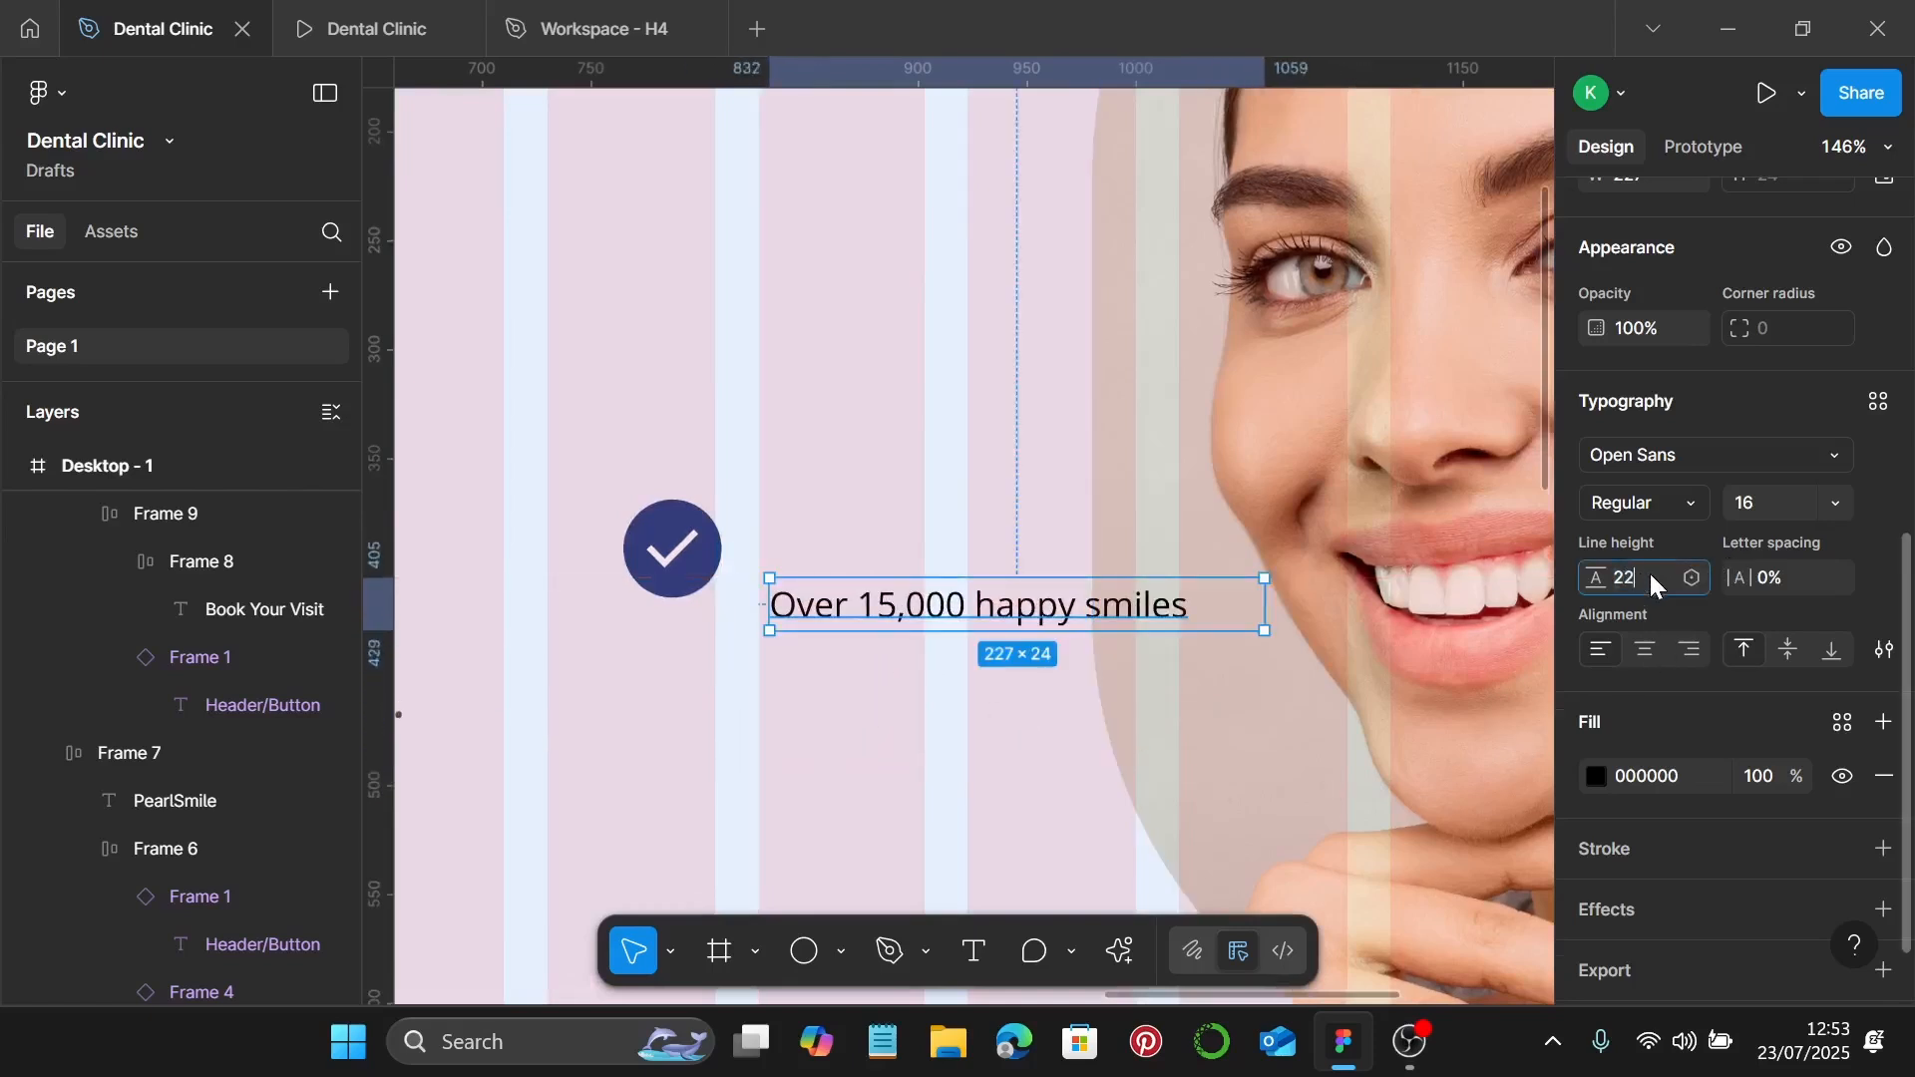
{"action": "key", "text": "Return"}
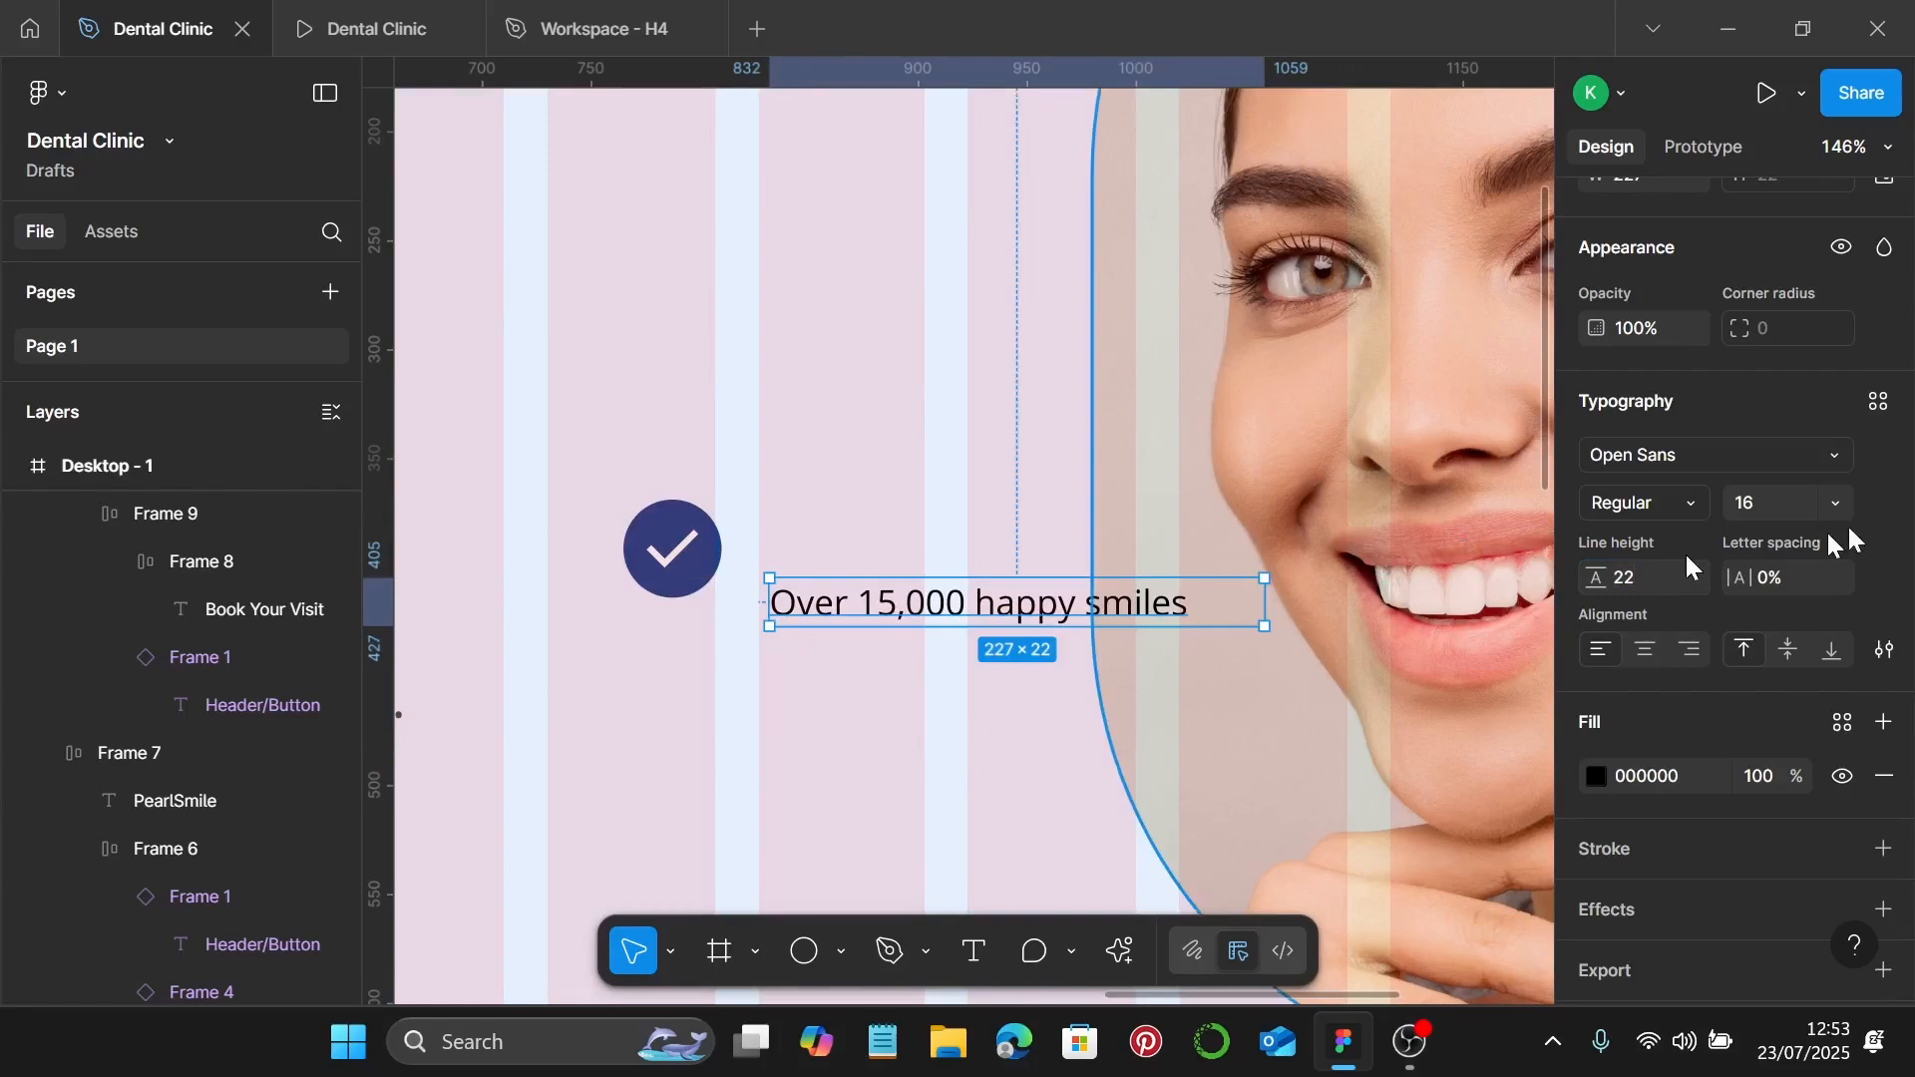
Step: Line up the check icon with the "Over 15,000 happy smiles" text and combine both into one auto layout frame
{"action": "scroll", "coordinate": [1865, 526], "scroll_direction": "up", "scroll_amount": 3}
{"action": "scroll", "coordinate": [1865, 528], "scroll_direction": "up", "scroll_amount": 1}
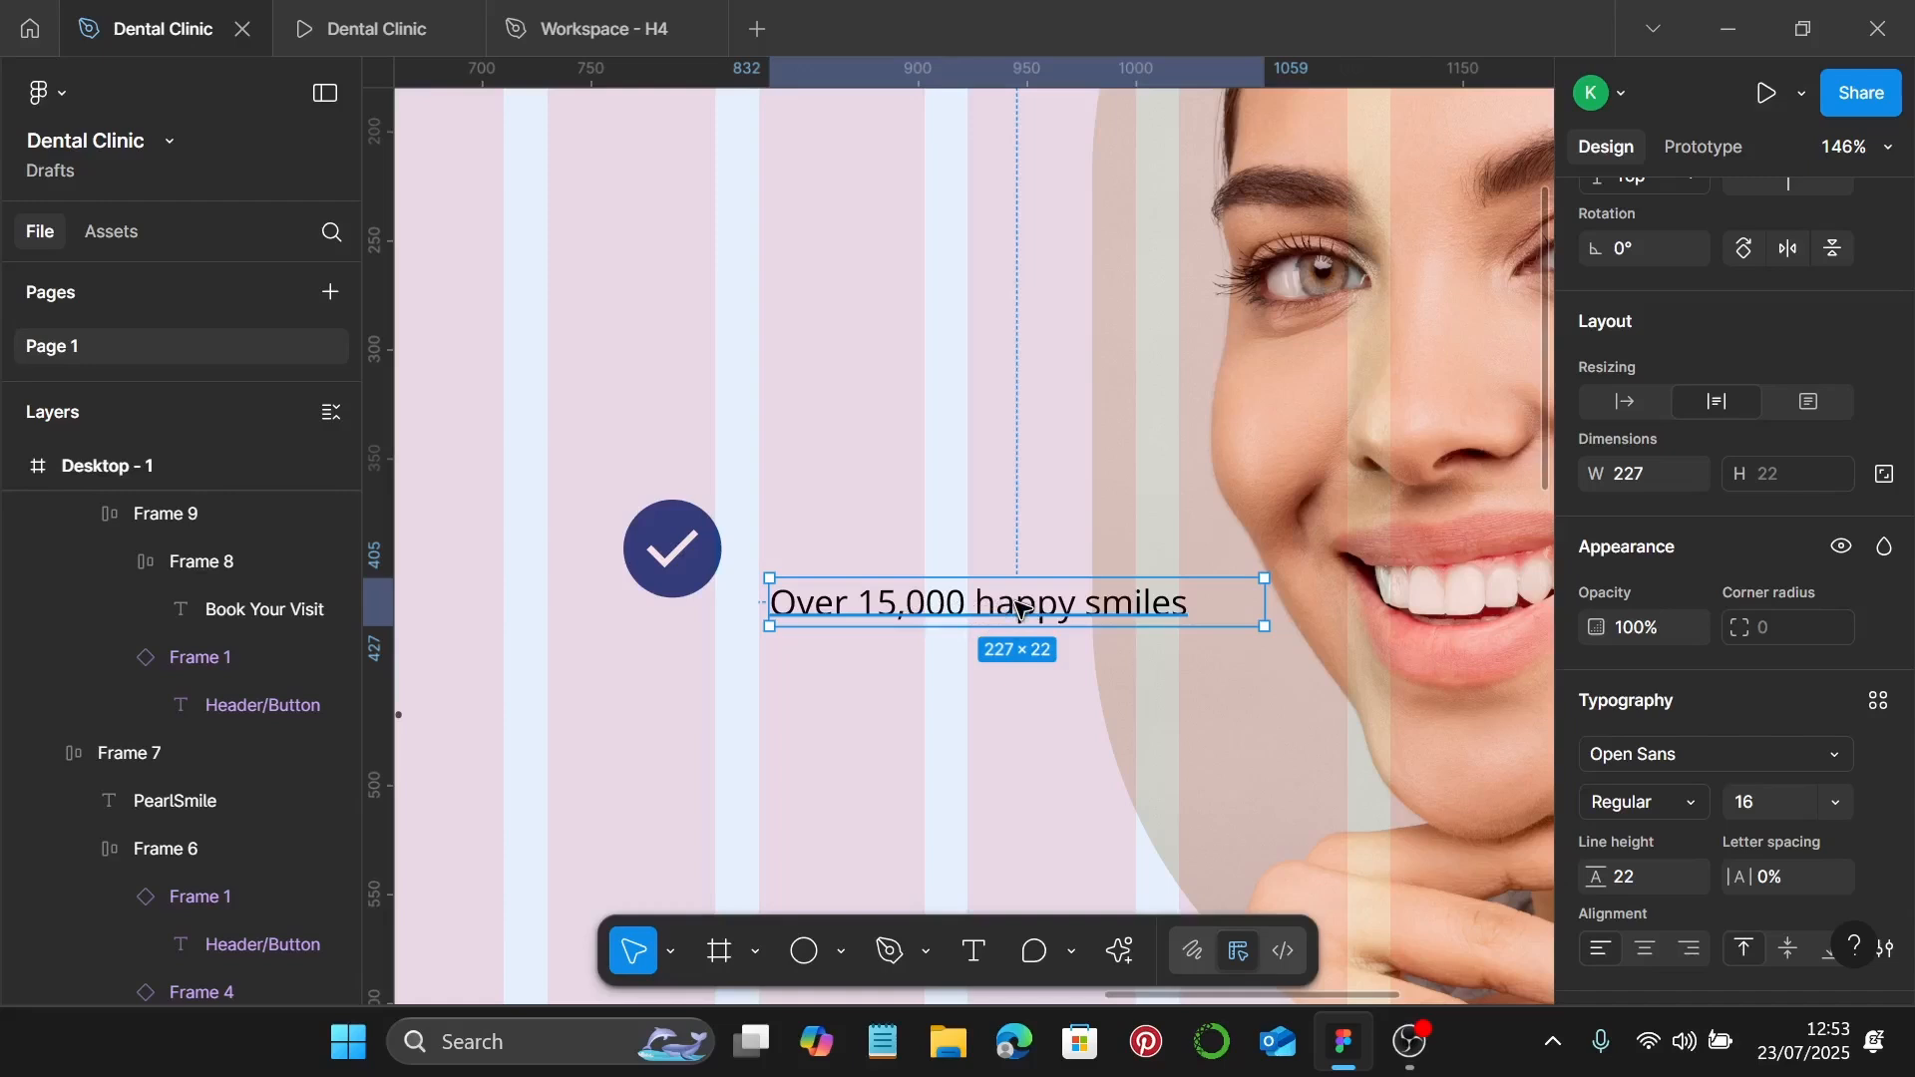
{"action": "left_click", "coordinate": [671, 545]}
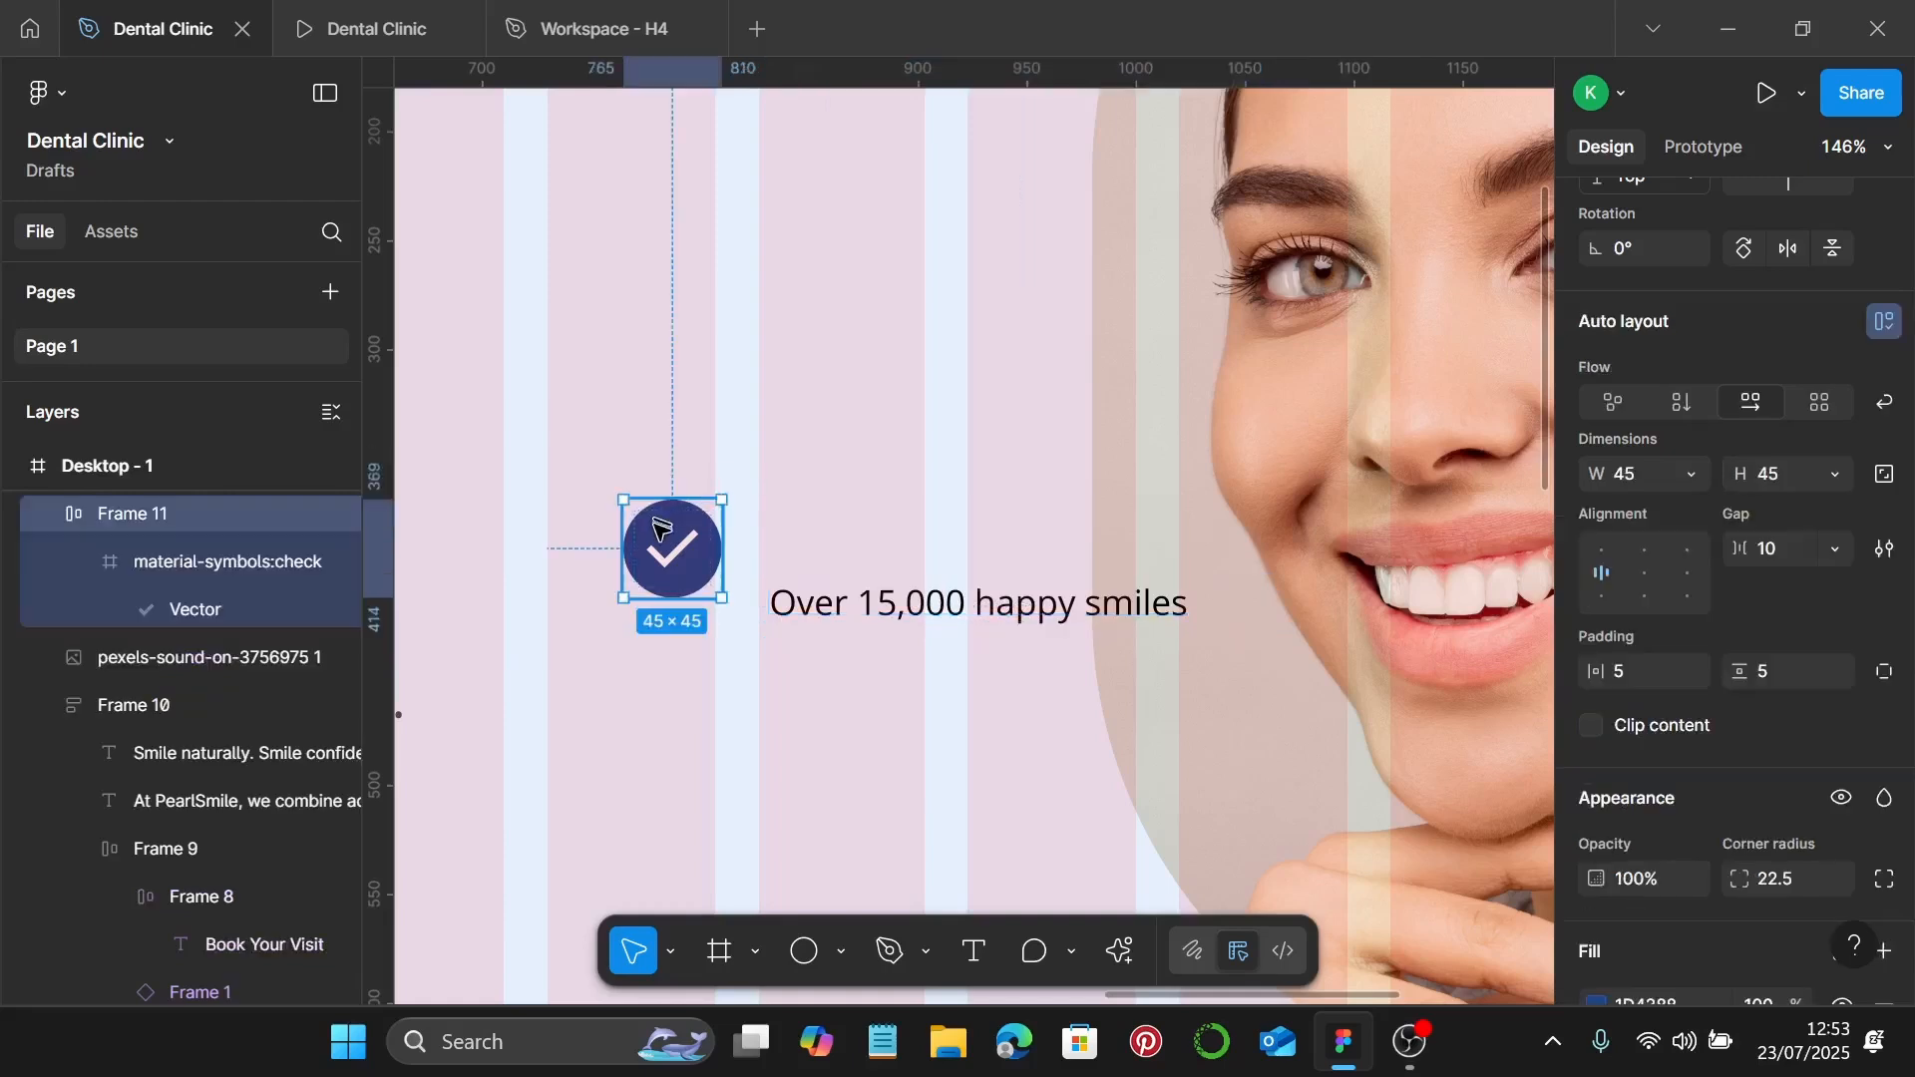
{"action": "left_click_drag", "start_coordinate": [671, 545], "coordinate": [670, 603]}
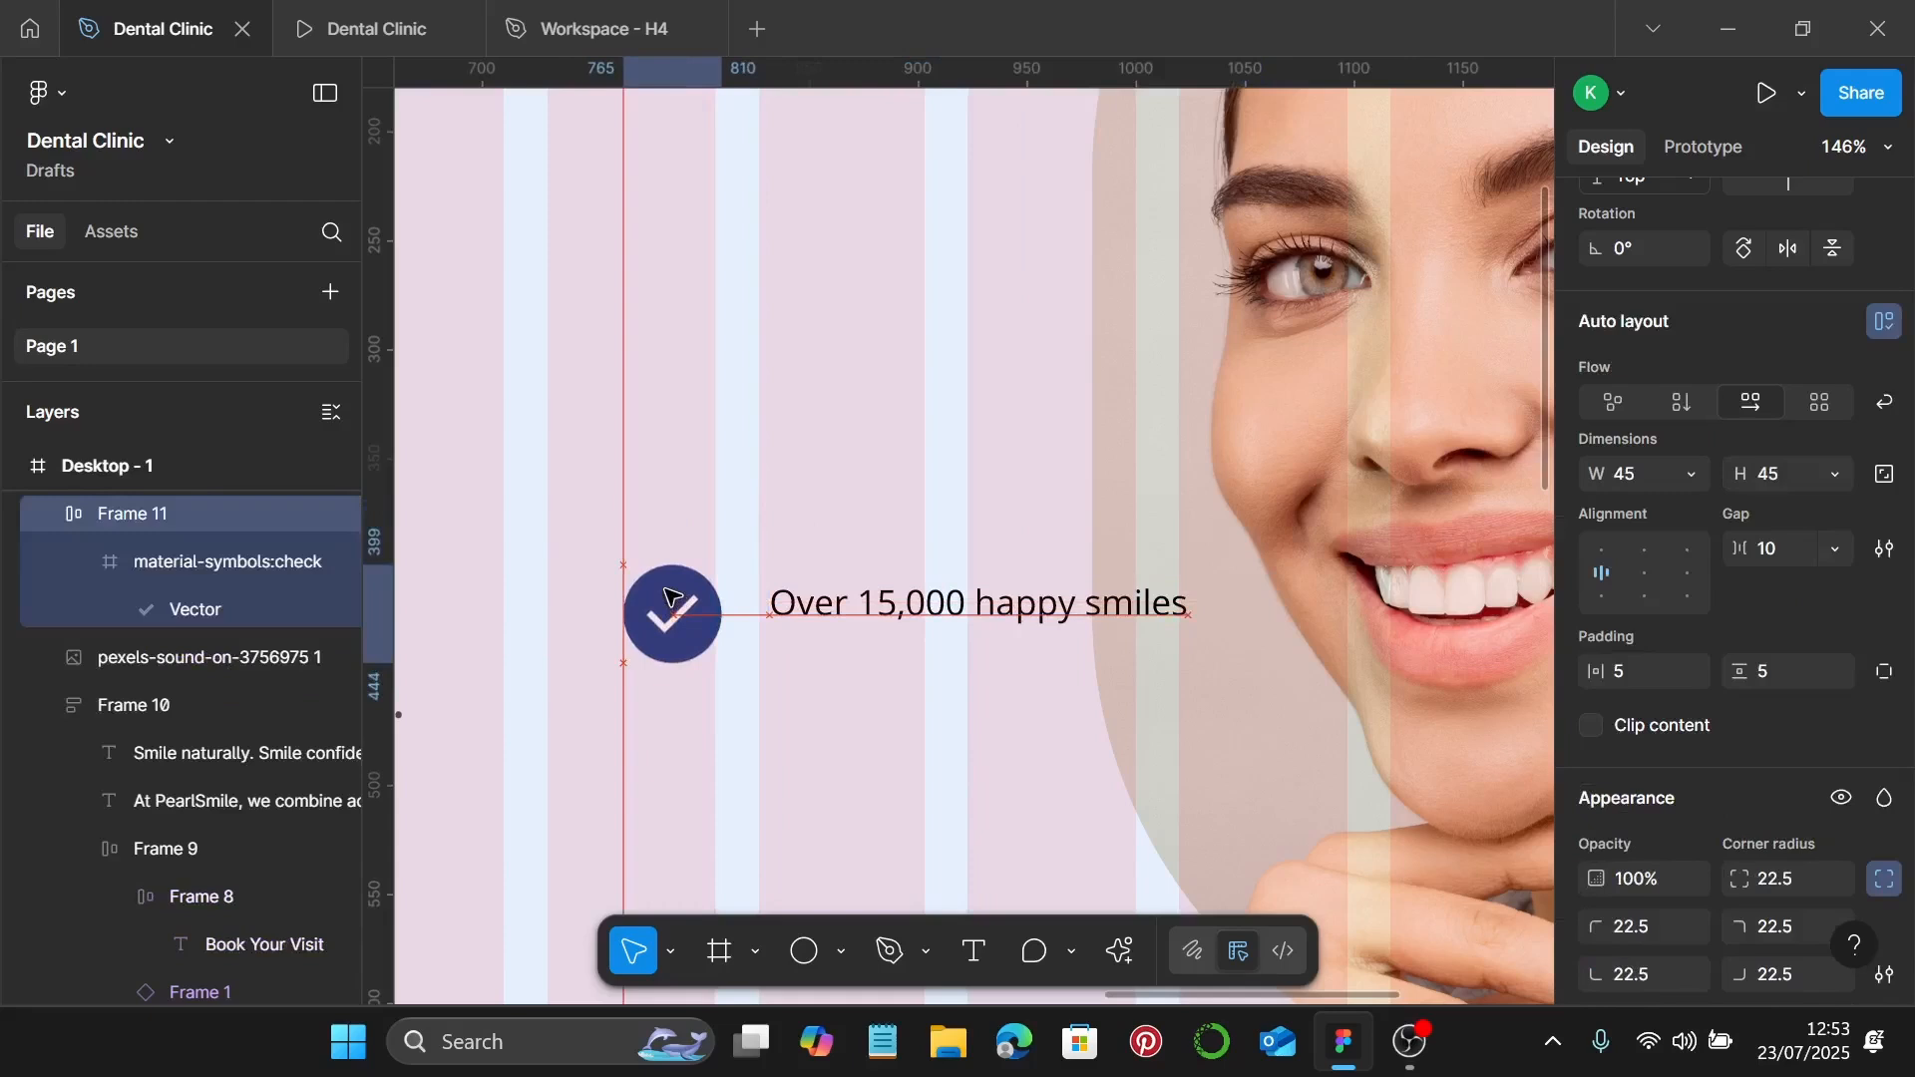
{"action": "left_click", "coordinate": [850, 602], "text": "shift"}
{"action": "left_click", "coordinate": [850, 601]}
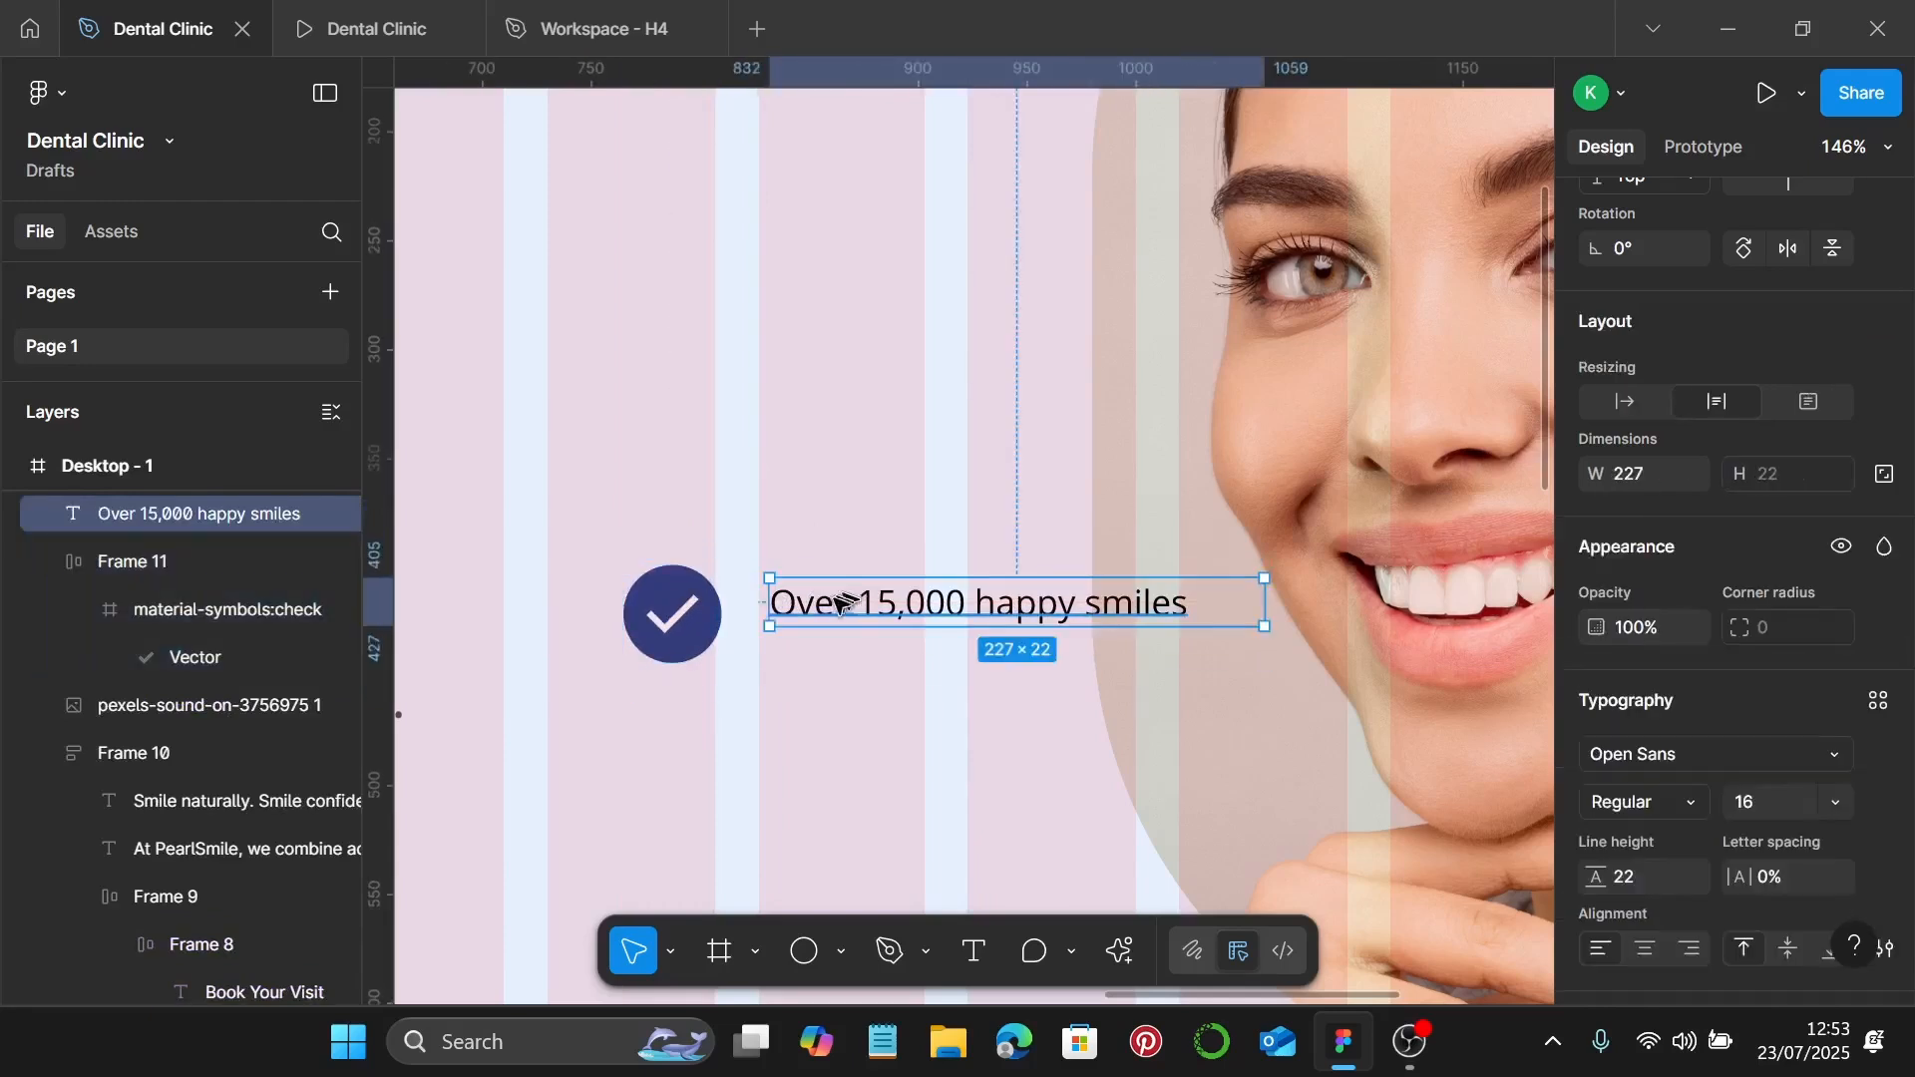
{"action": "left_click_drag", "start_coordinate": [850, 601], "coordinate": [831, 622]}
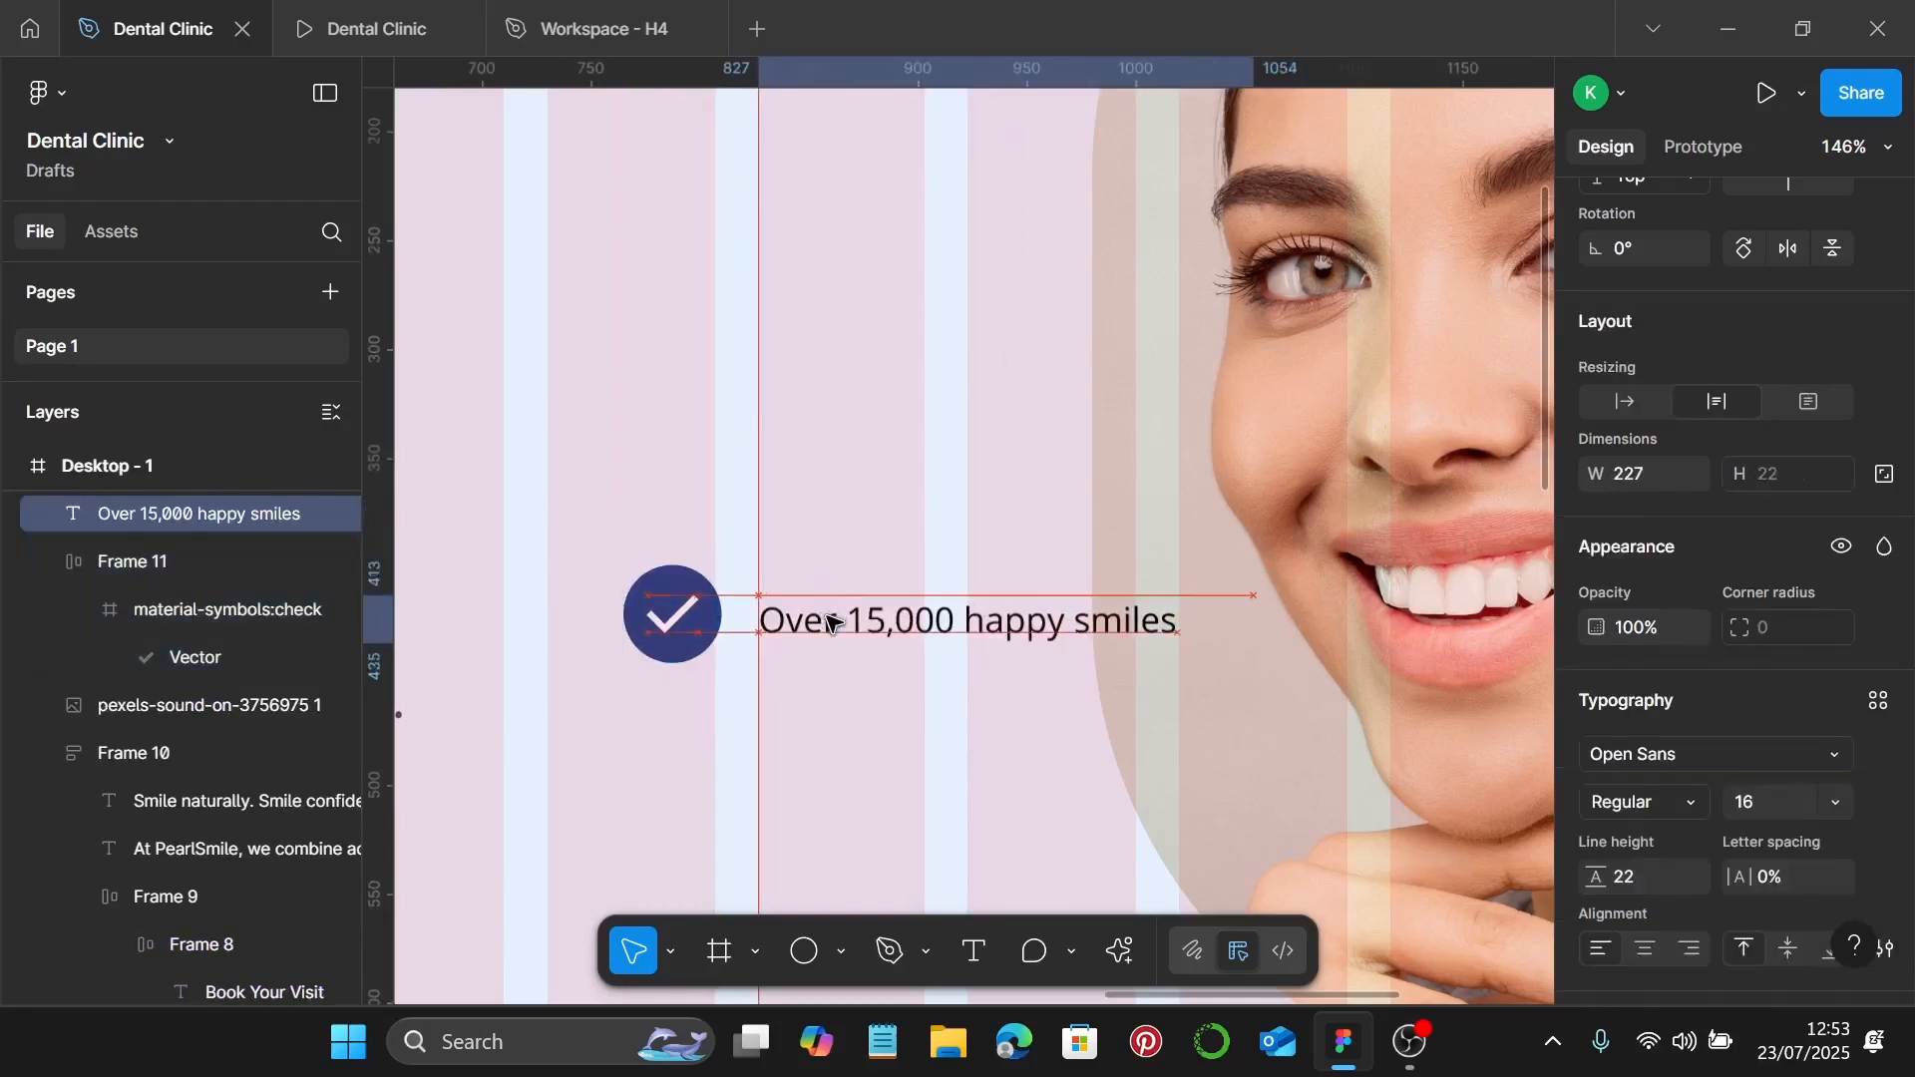
{"action": "left_click", "coordinate": [699, 633], "text": "shift"}
{"action": "key", "text": "shift+a"}
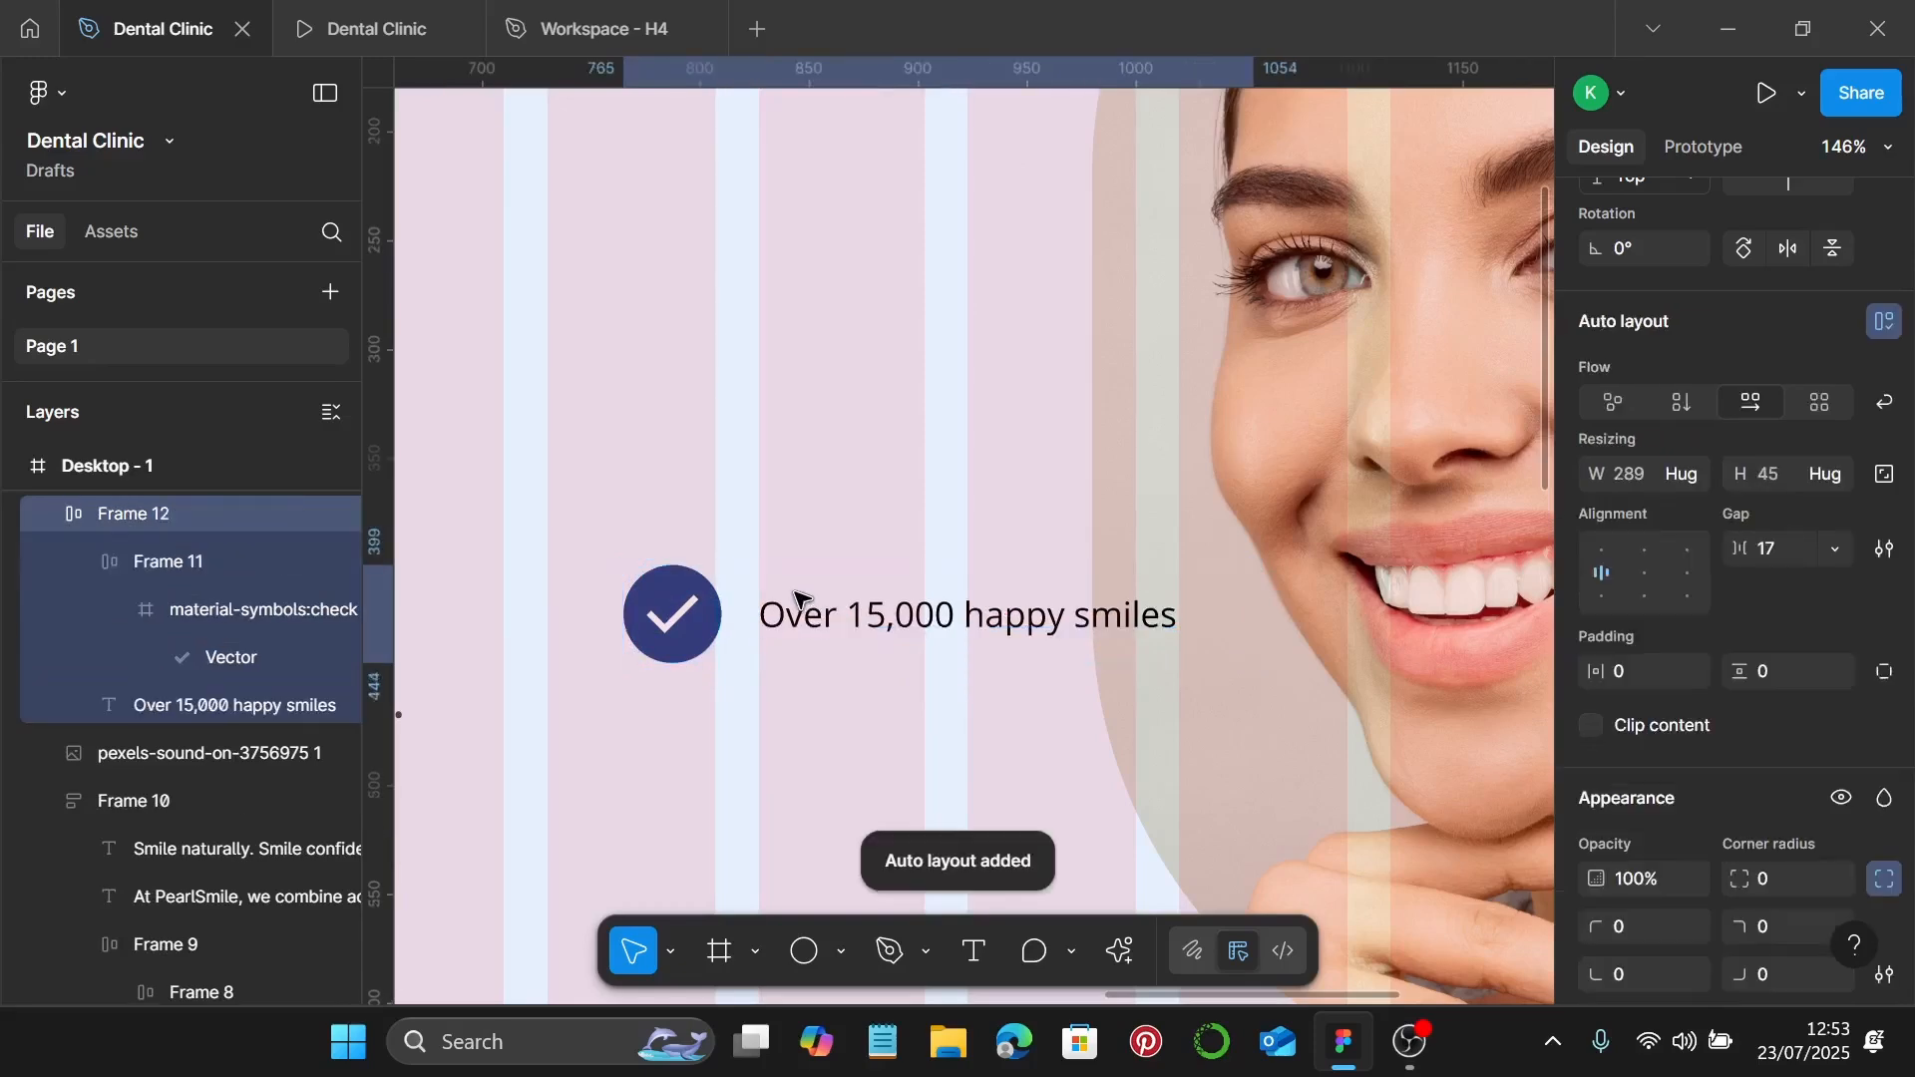
Step: Set the happy smiles badge's horizontal padding, vertical padding and gap to 10 each
{"action": "left_click", "coordinate": [855, 530]}
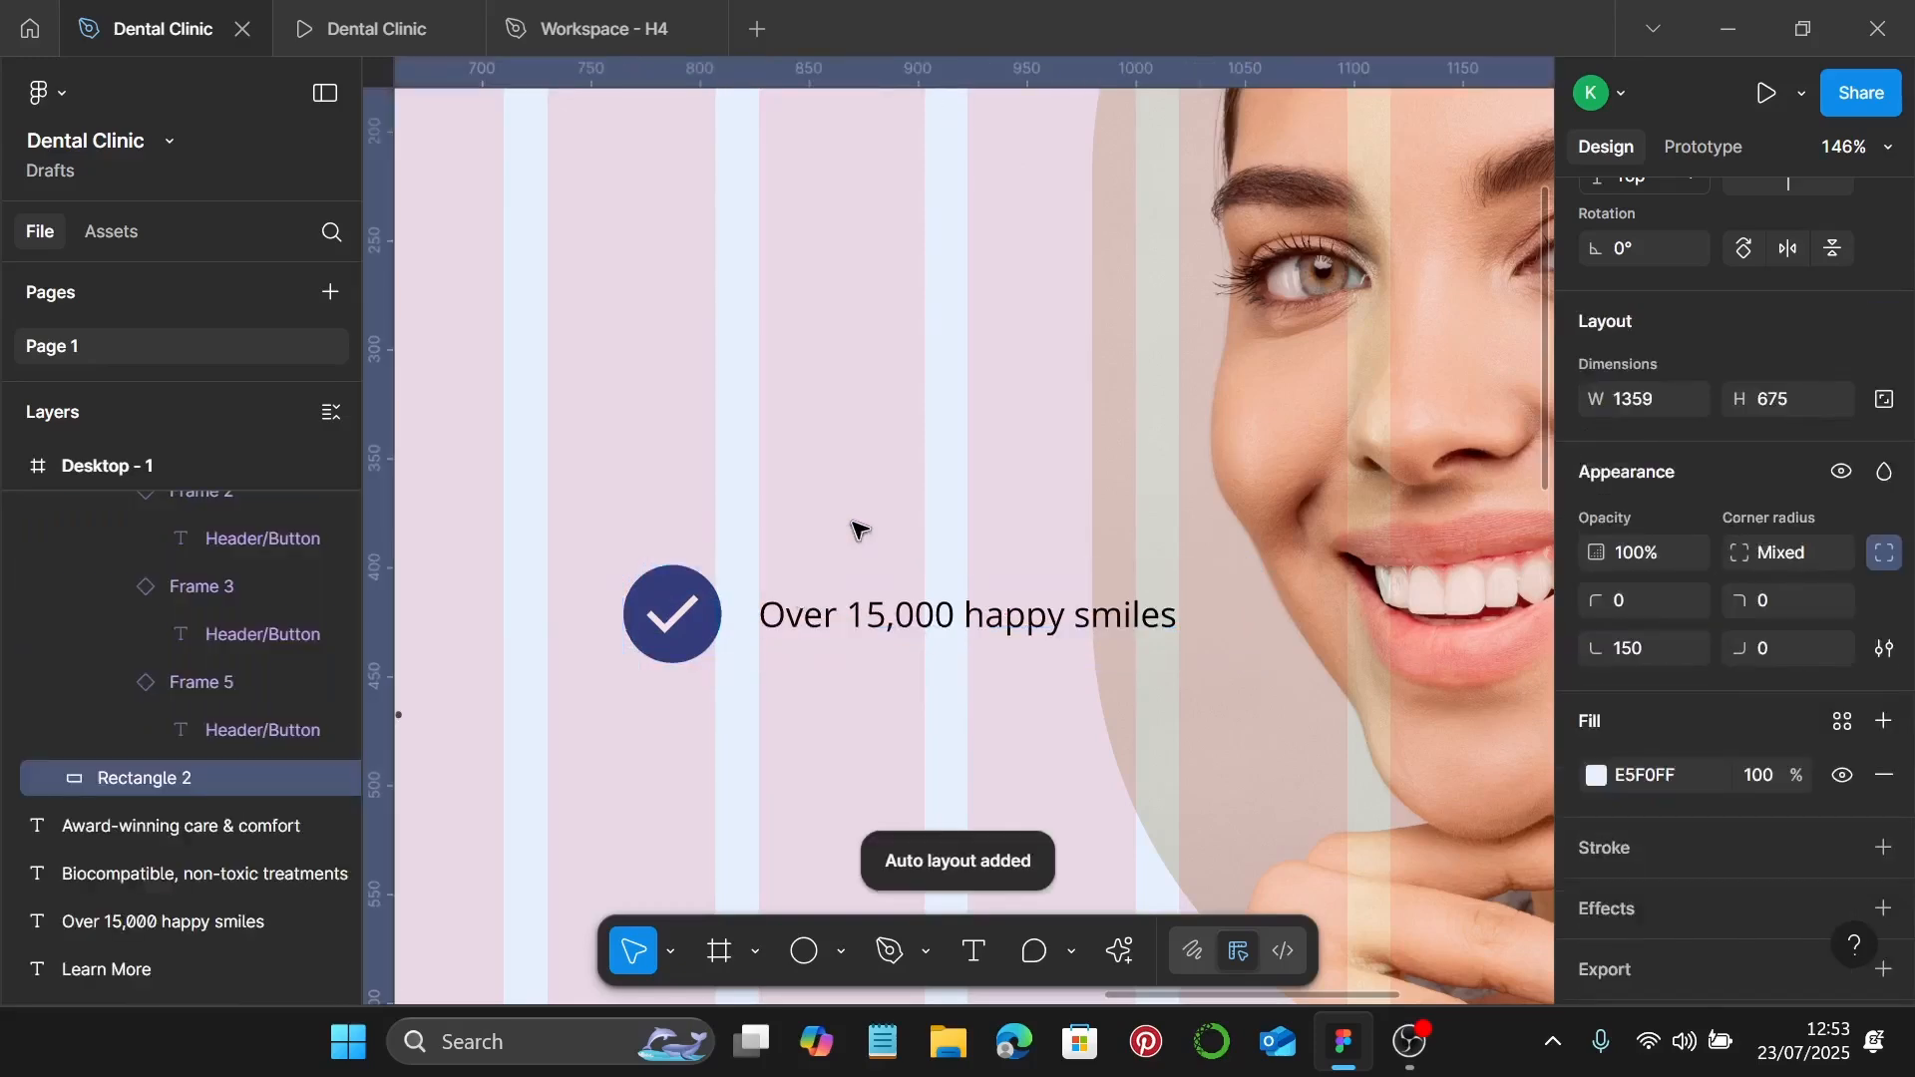
{"action": "left_click", "coordinate": [808, 639]}
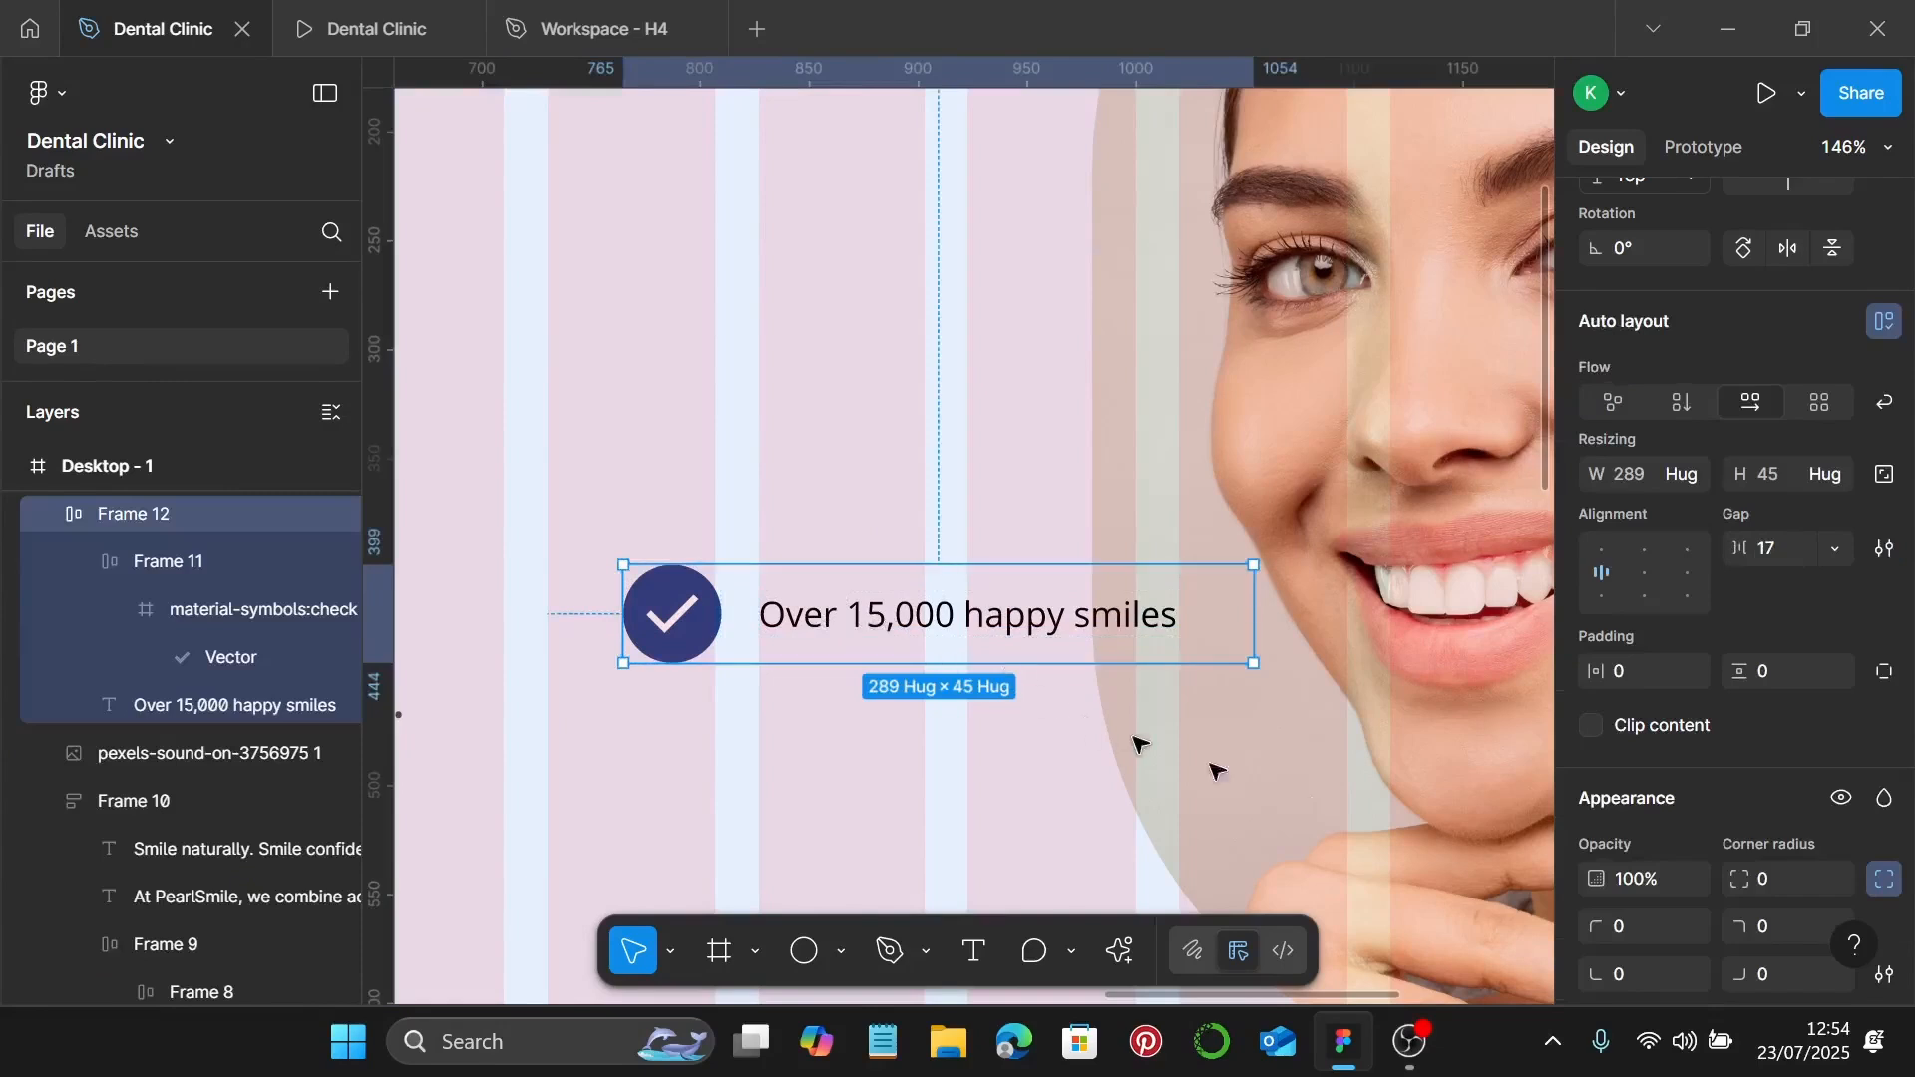
{"action": "scroll", "coordinate": [1786, 649], "scroll_direction": "down", "scroll_amount": 3}
{"action": "left_click", "coordinate": [1665, 527]}
{"action": "type", "text": "10"}
{"action": "key", "text": "Return"}
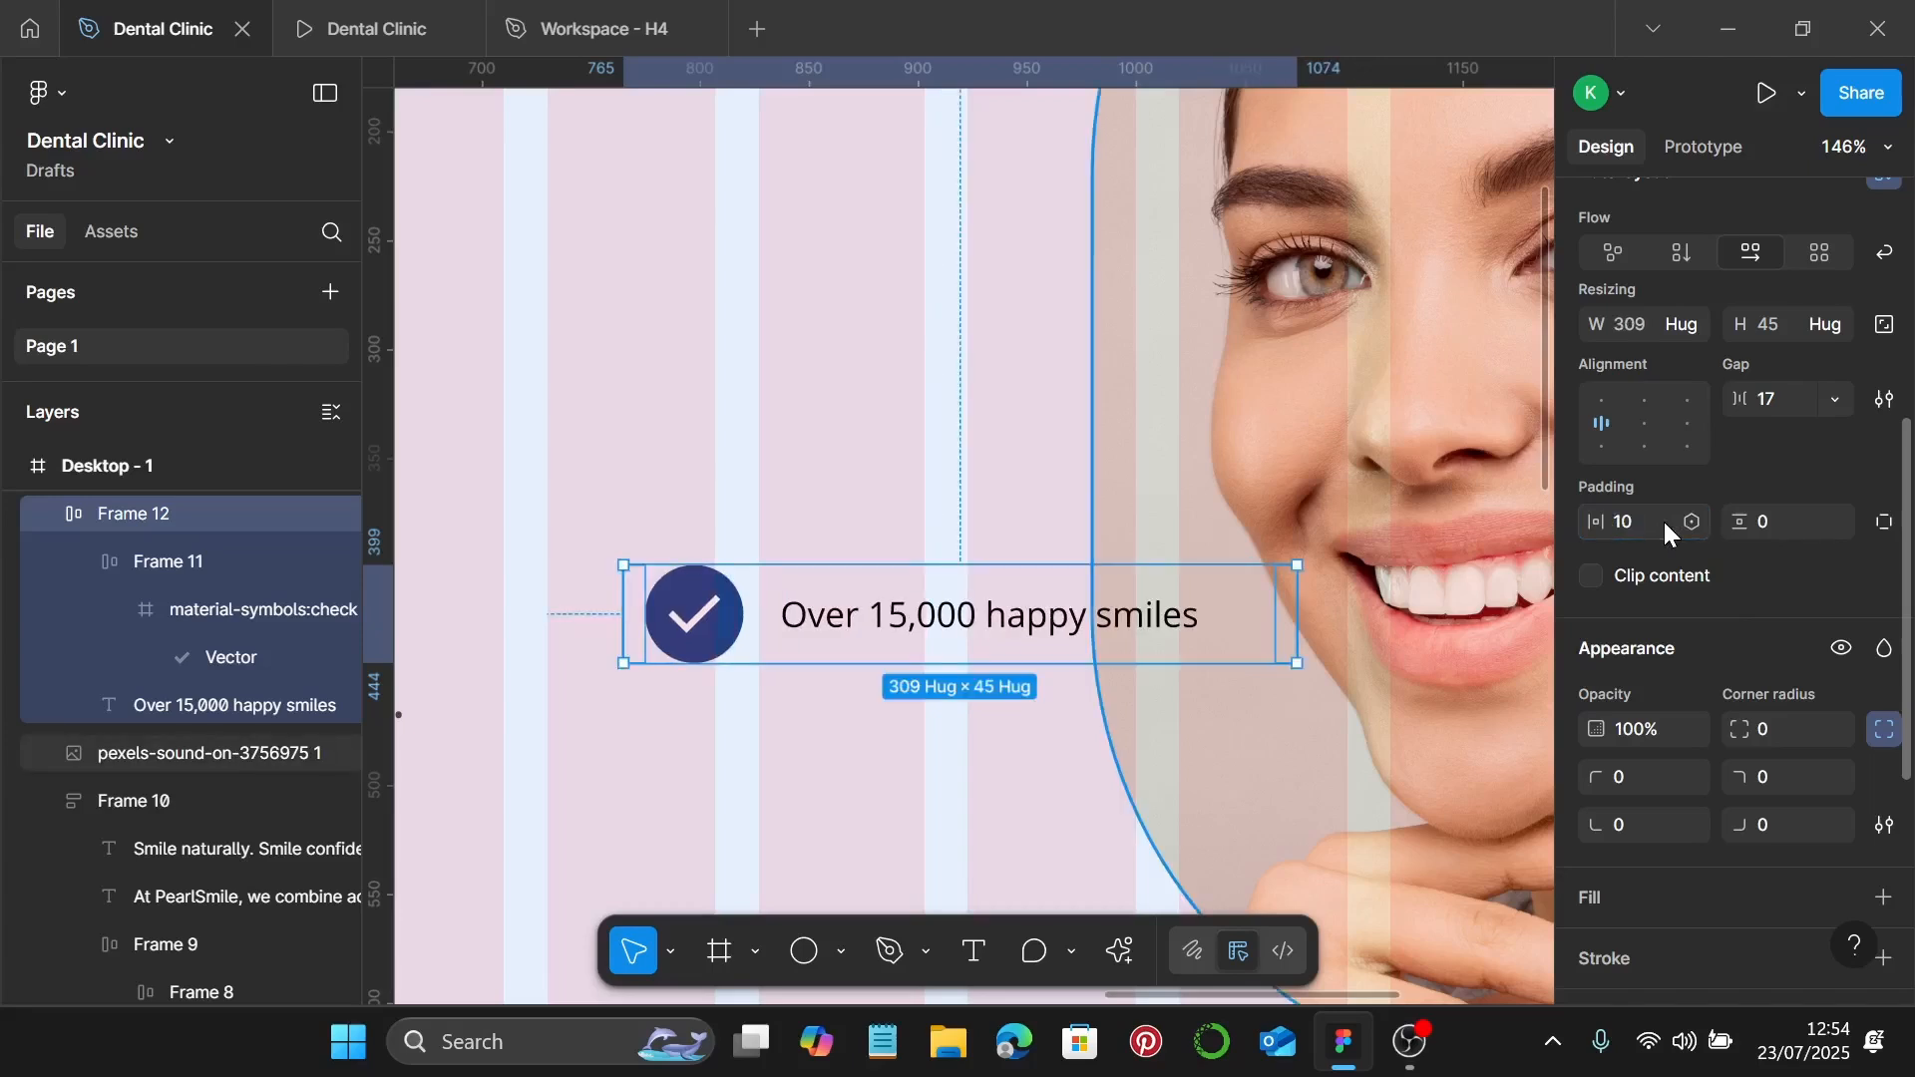
{"action": "left_click", "coordinate": [1785, 520]}
{"action": "type", "text": "10"}
{"action": "key", "text": "Return"}
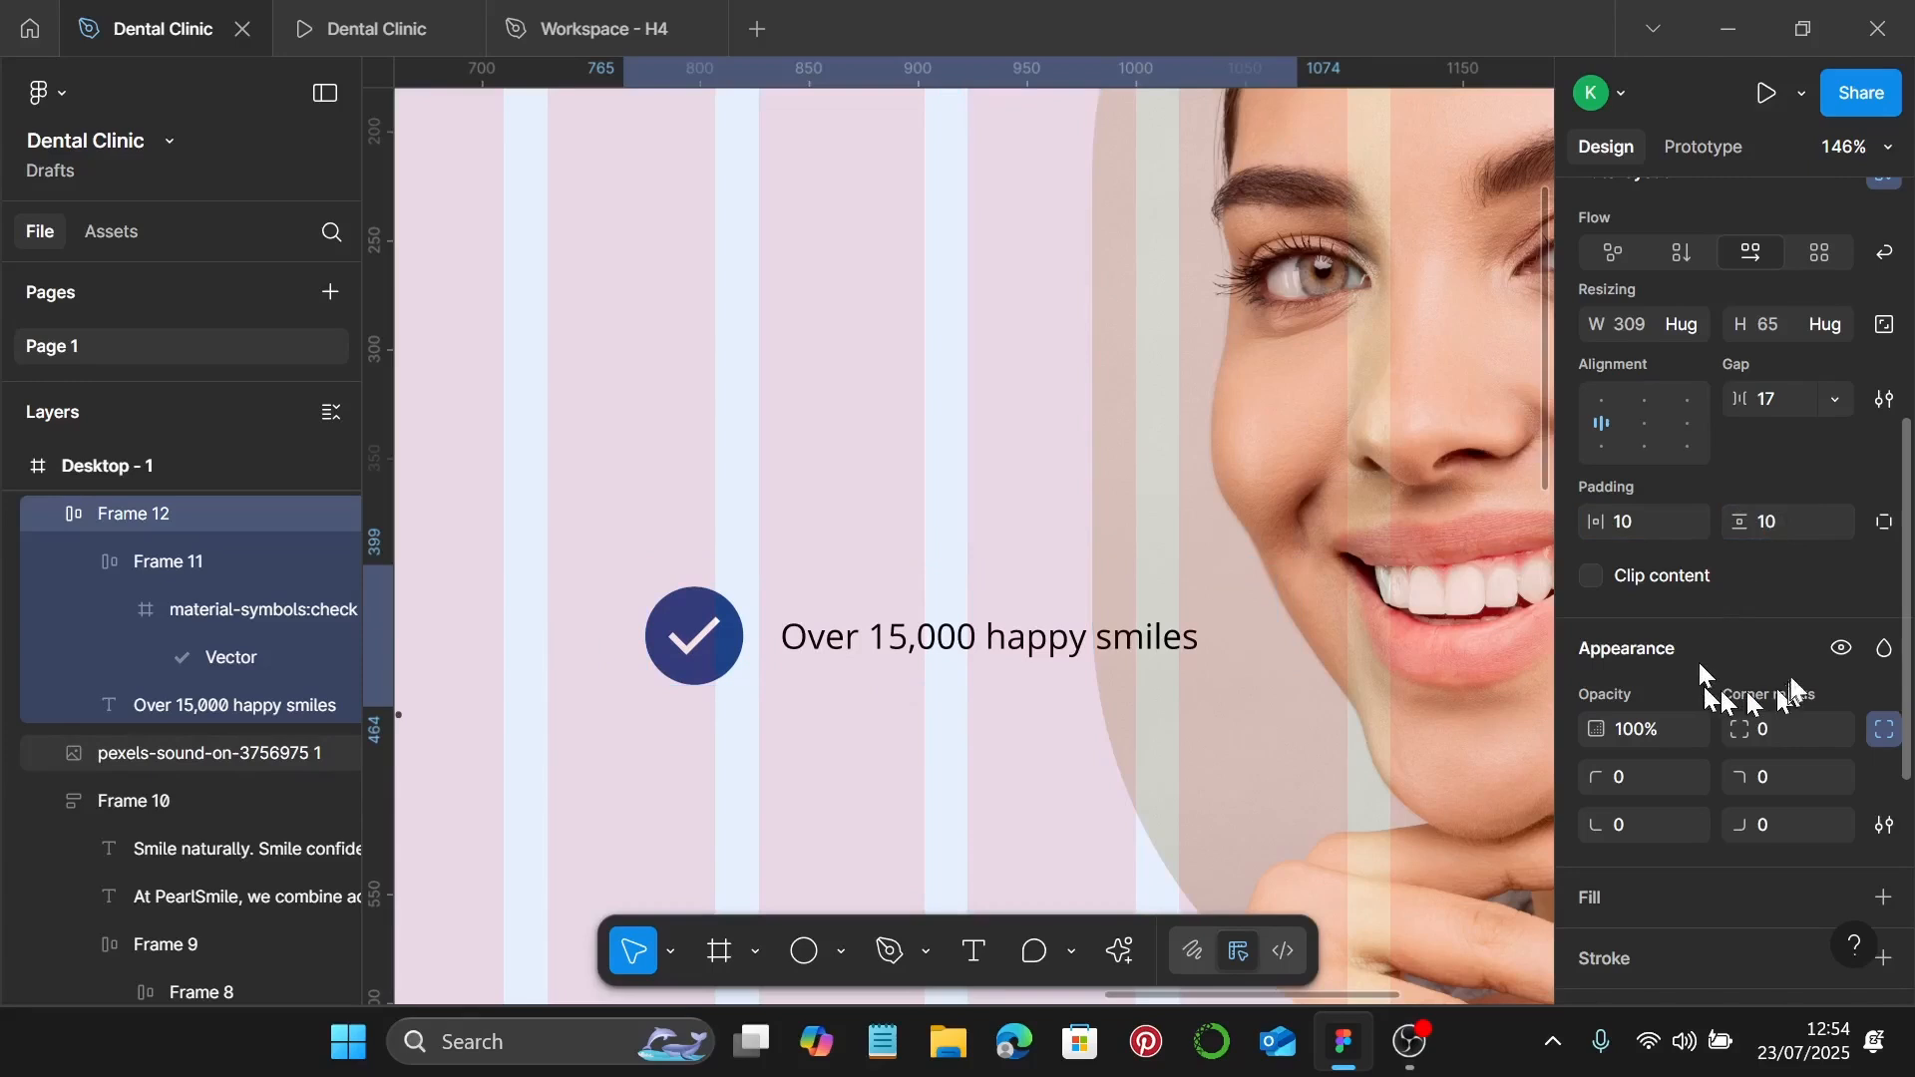
{"action": "left_click", "coordinate": [1792, 404]}
{"action": "type", "text": "10"}
{"action": "key", "text": "Return"}
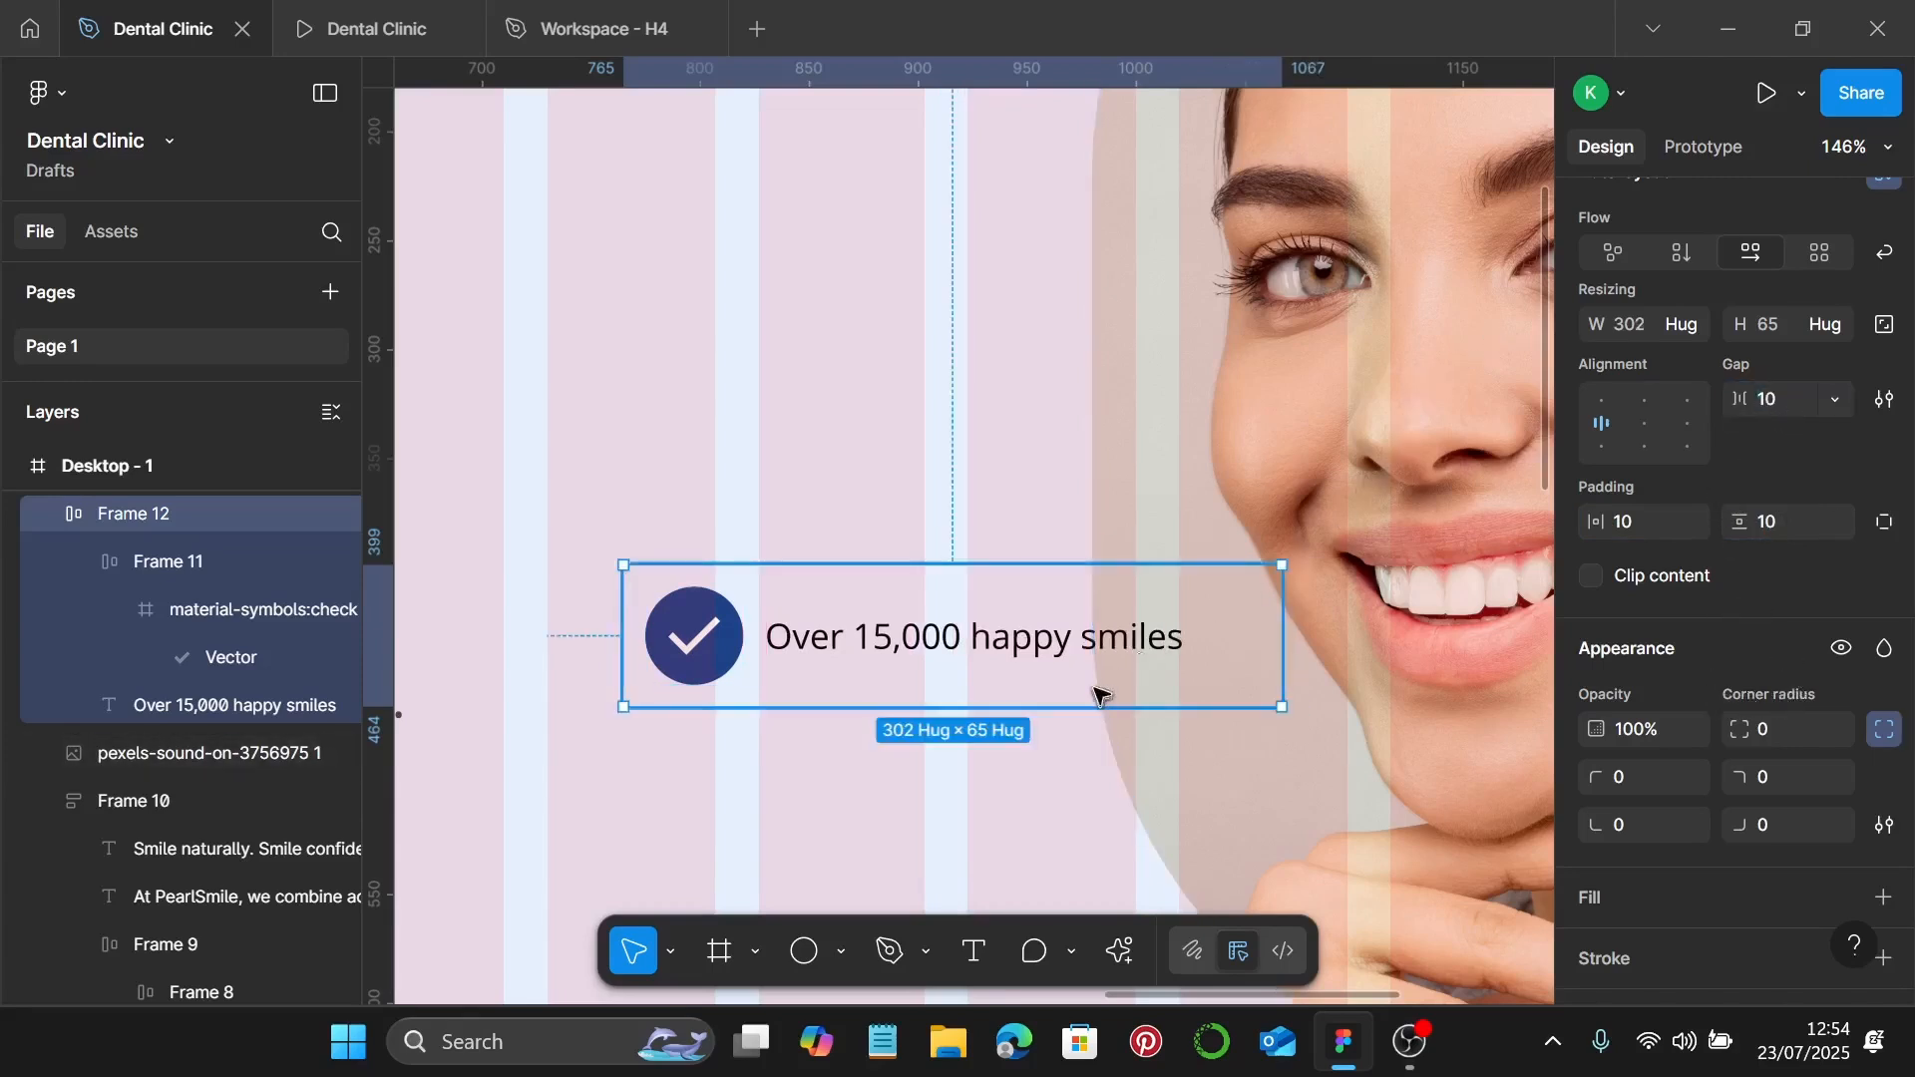
Step: Add a white FFFFFF fill to the happy smiles badge frame
{"action": "scroll", "coordinate": [1146, 661], "scroll_direction": "down", "scroll_amount": 2}
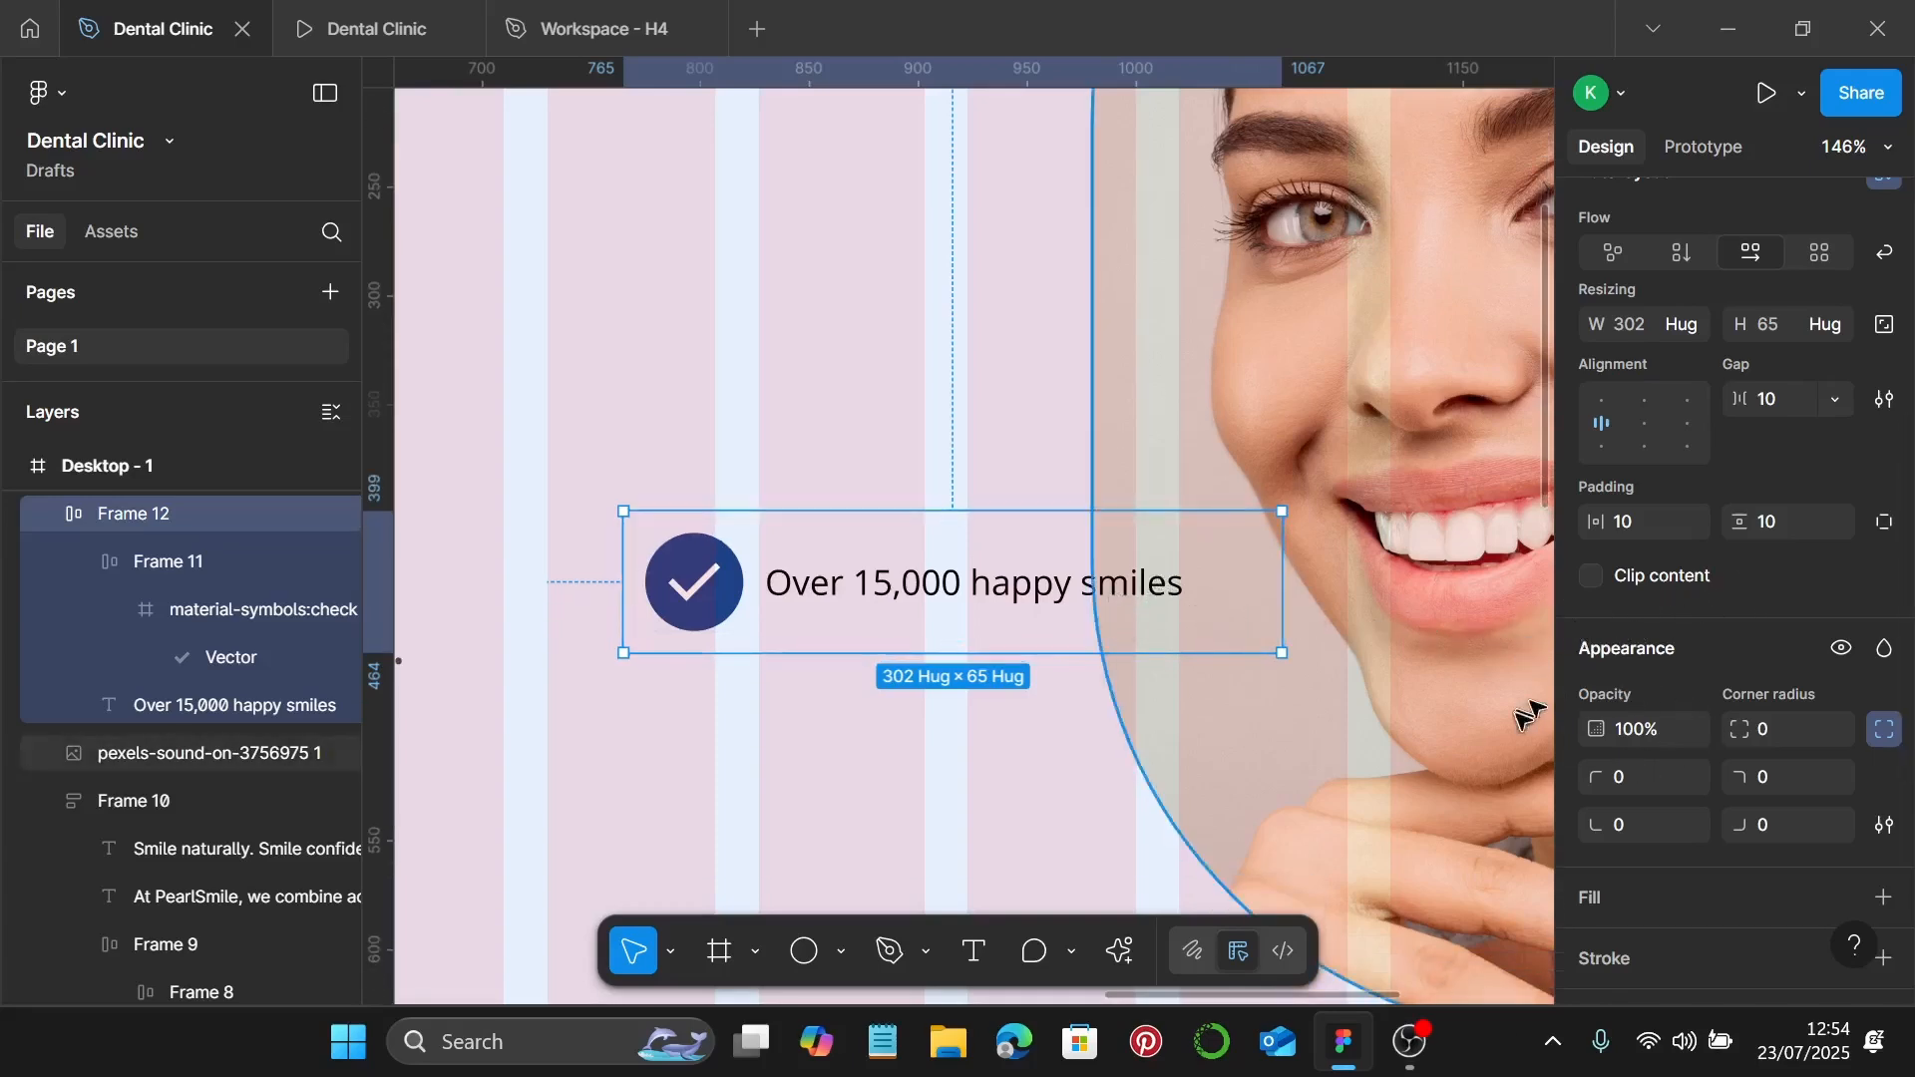
{"action": "scroll", "coordinate": [1686, 729], "scroll_direction": "down", "scroll_amount": 3}
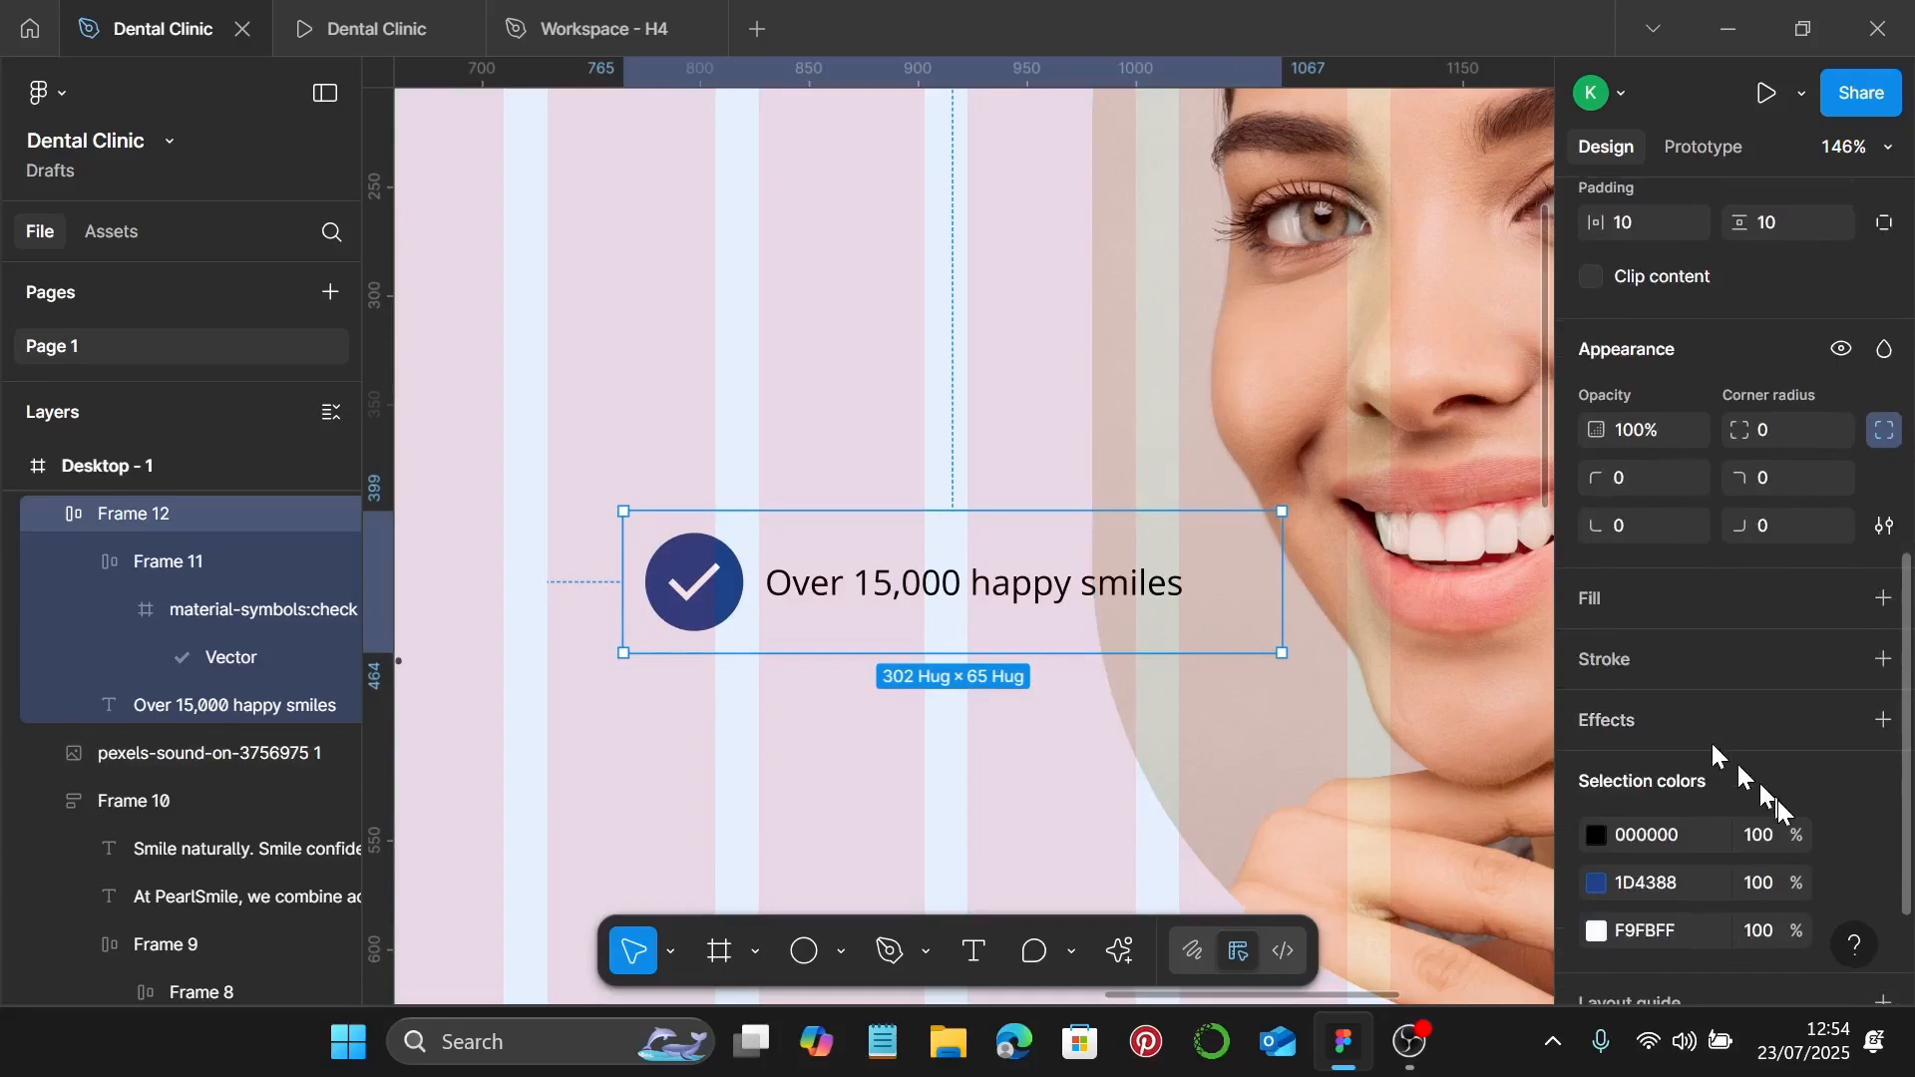
{"action": "left_click", "coordinate": [1883, 599]}
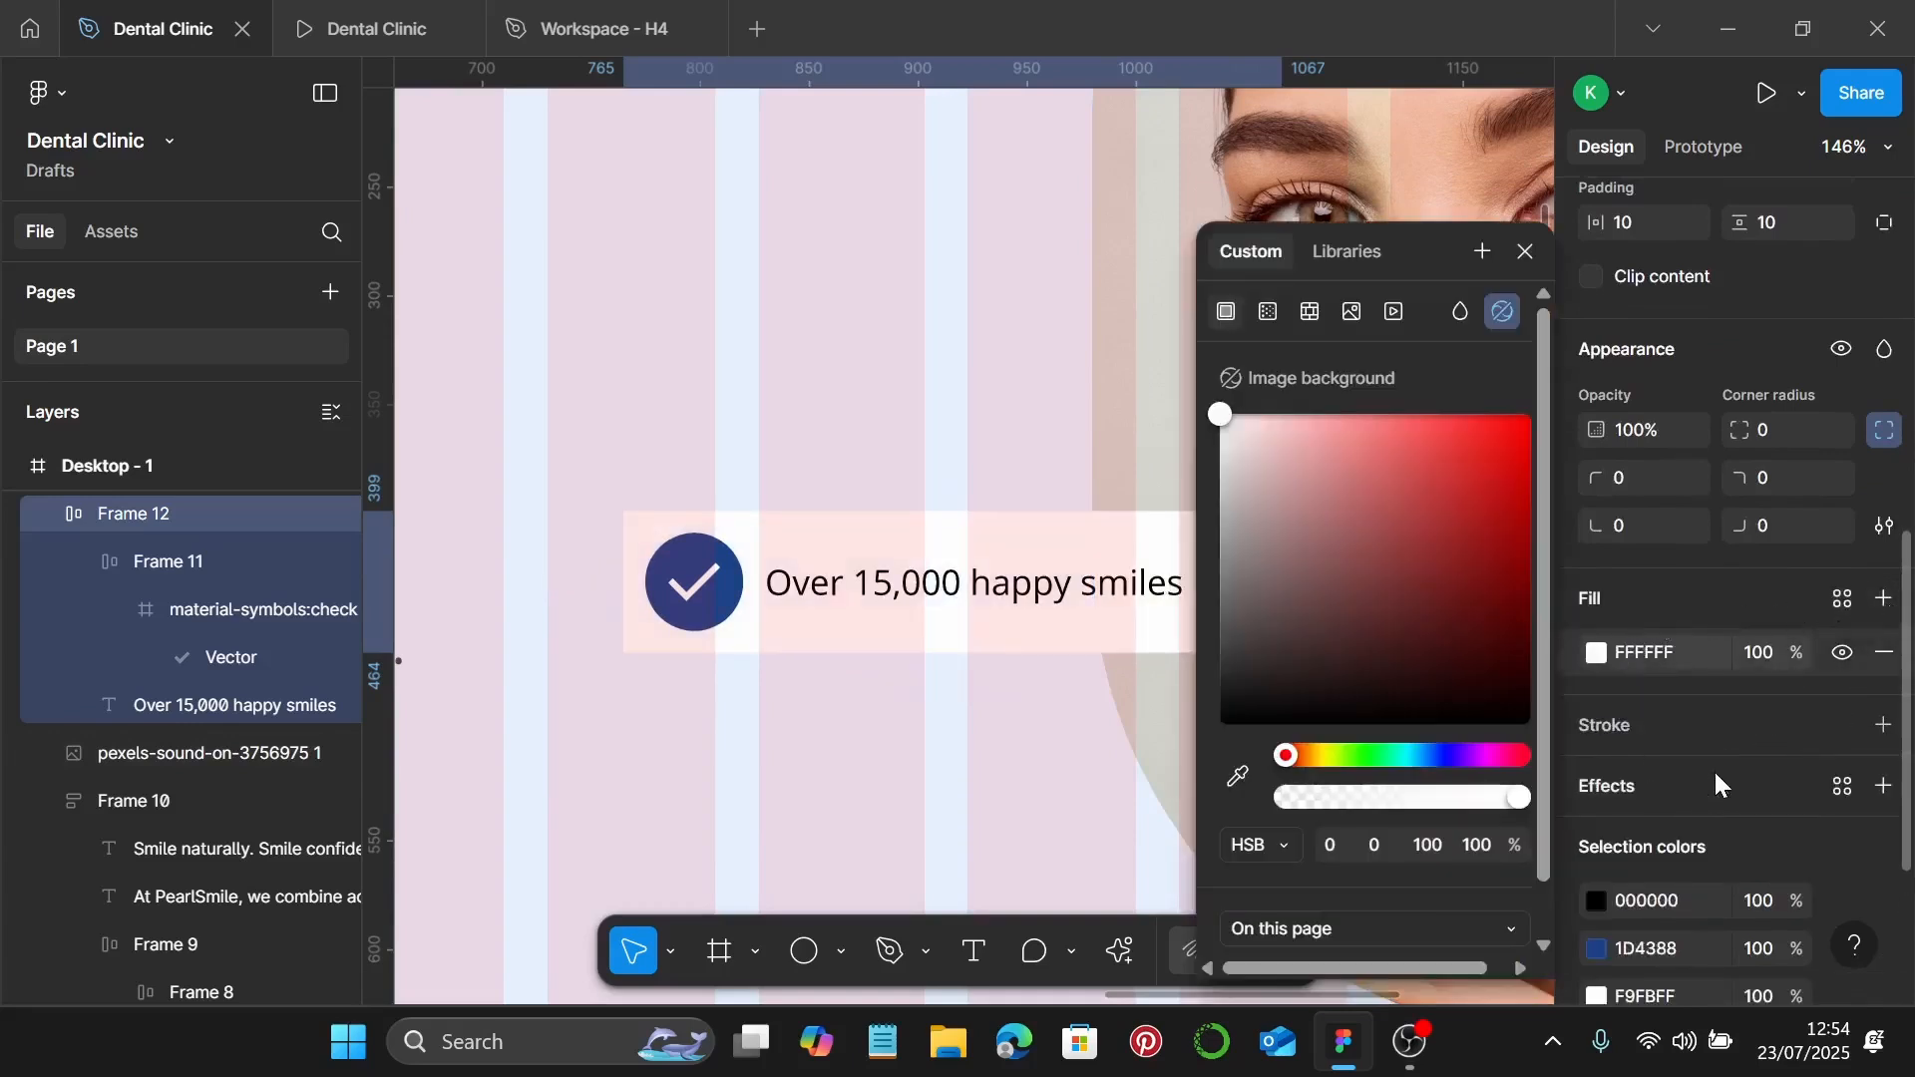
{"action": "scroll", "coordinate": [1048, 783], "scroll_direction": "down", "scroll_amount": 2}
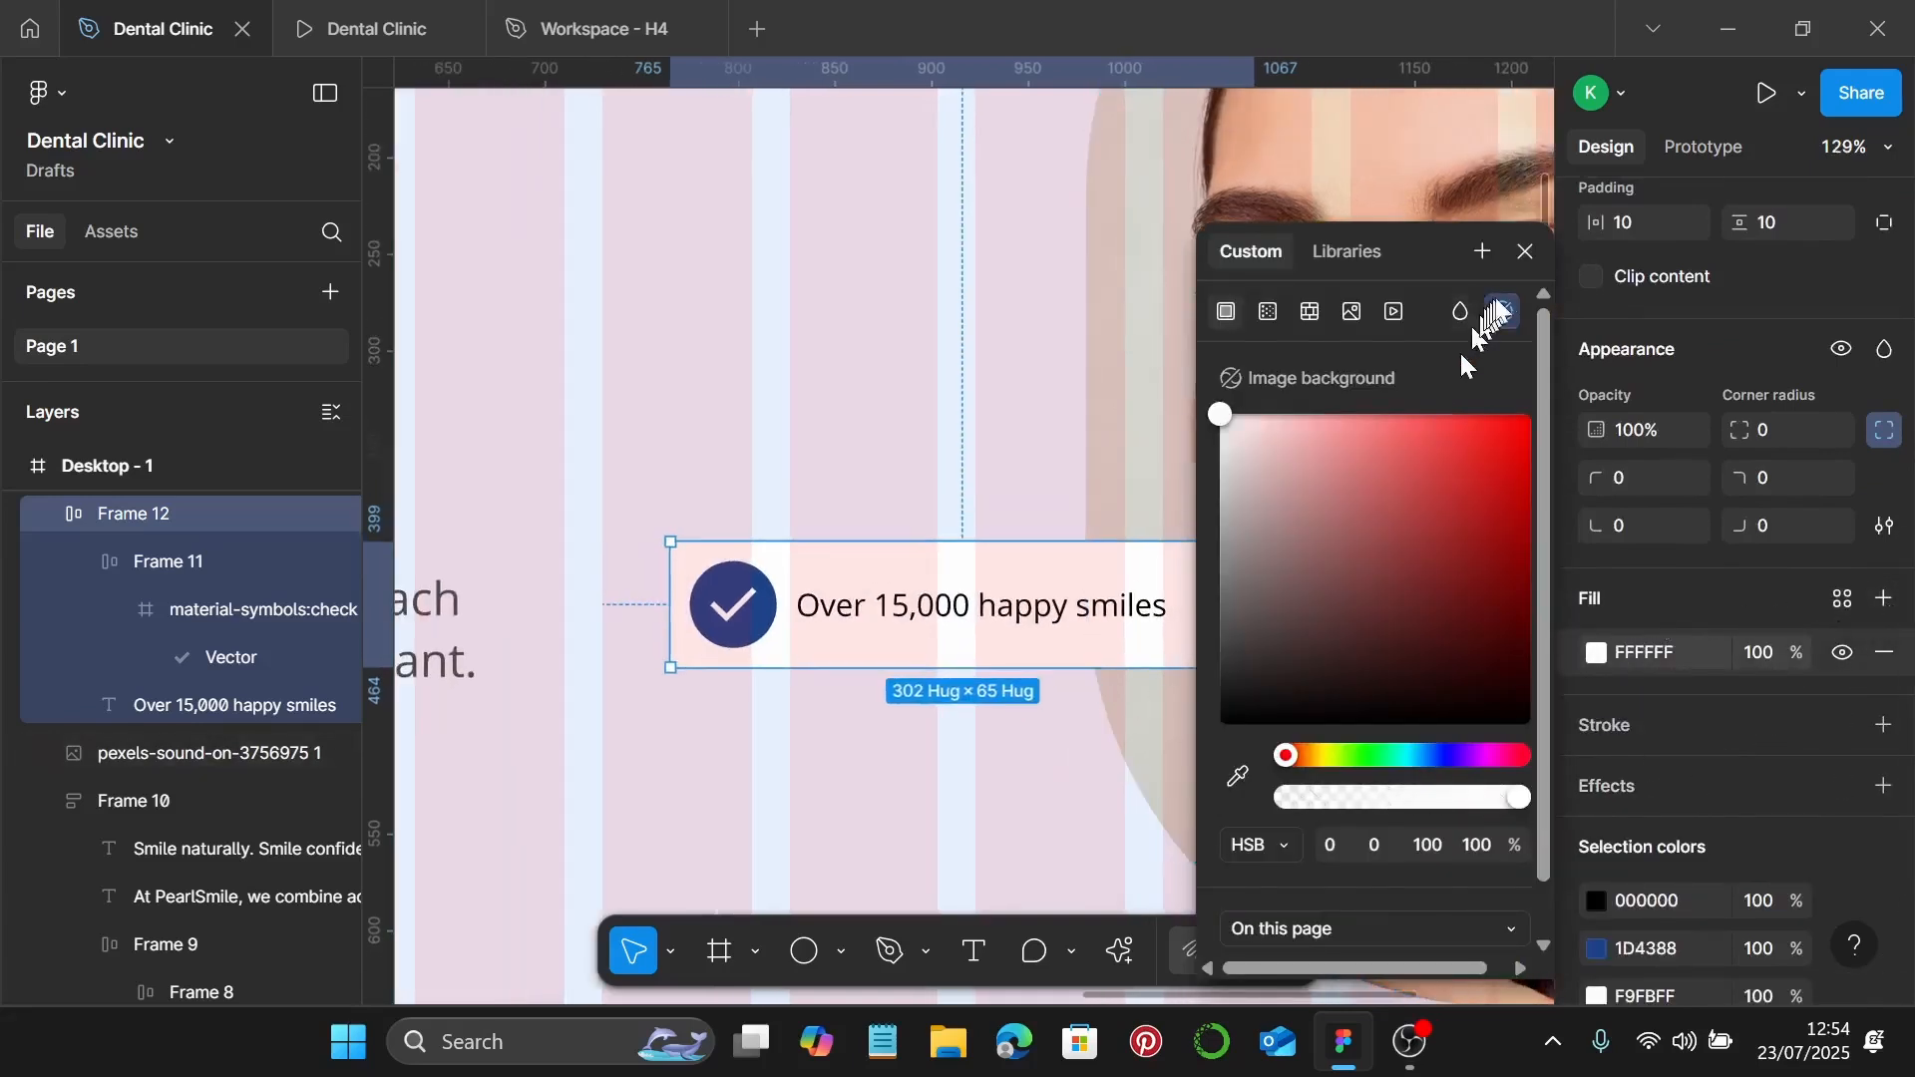
{"action": "left_click", "coordinate": [1528, 261]}
{"action": "scroll", "coordinate": [1112, 656], "scroll_direction": "down", "scroll_amount": 5}
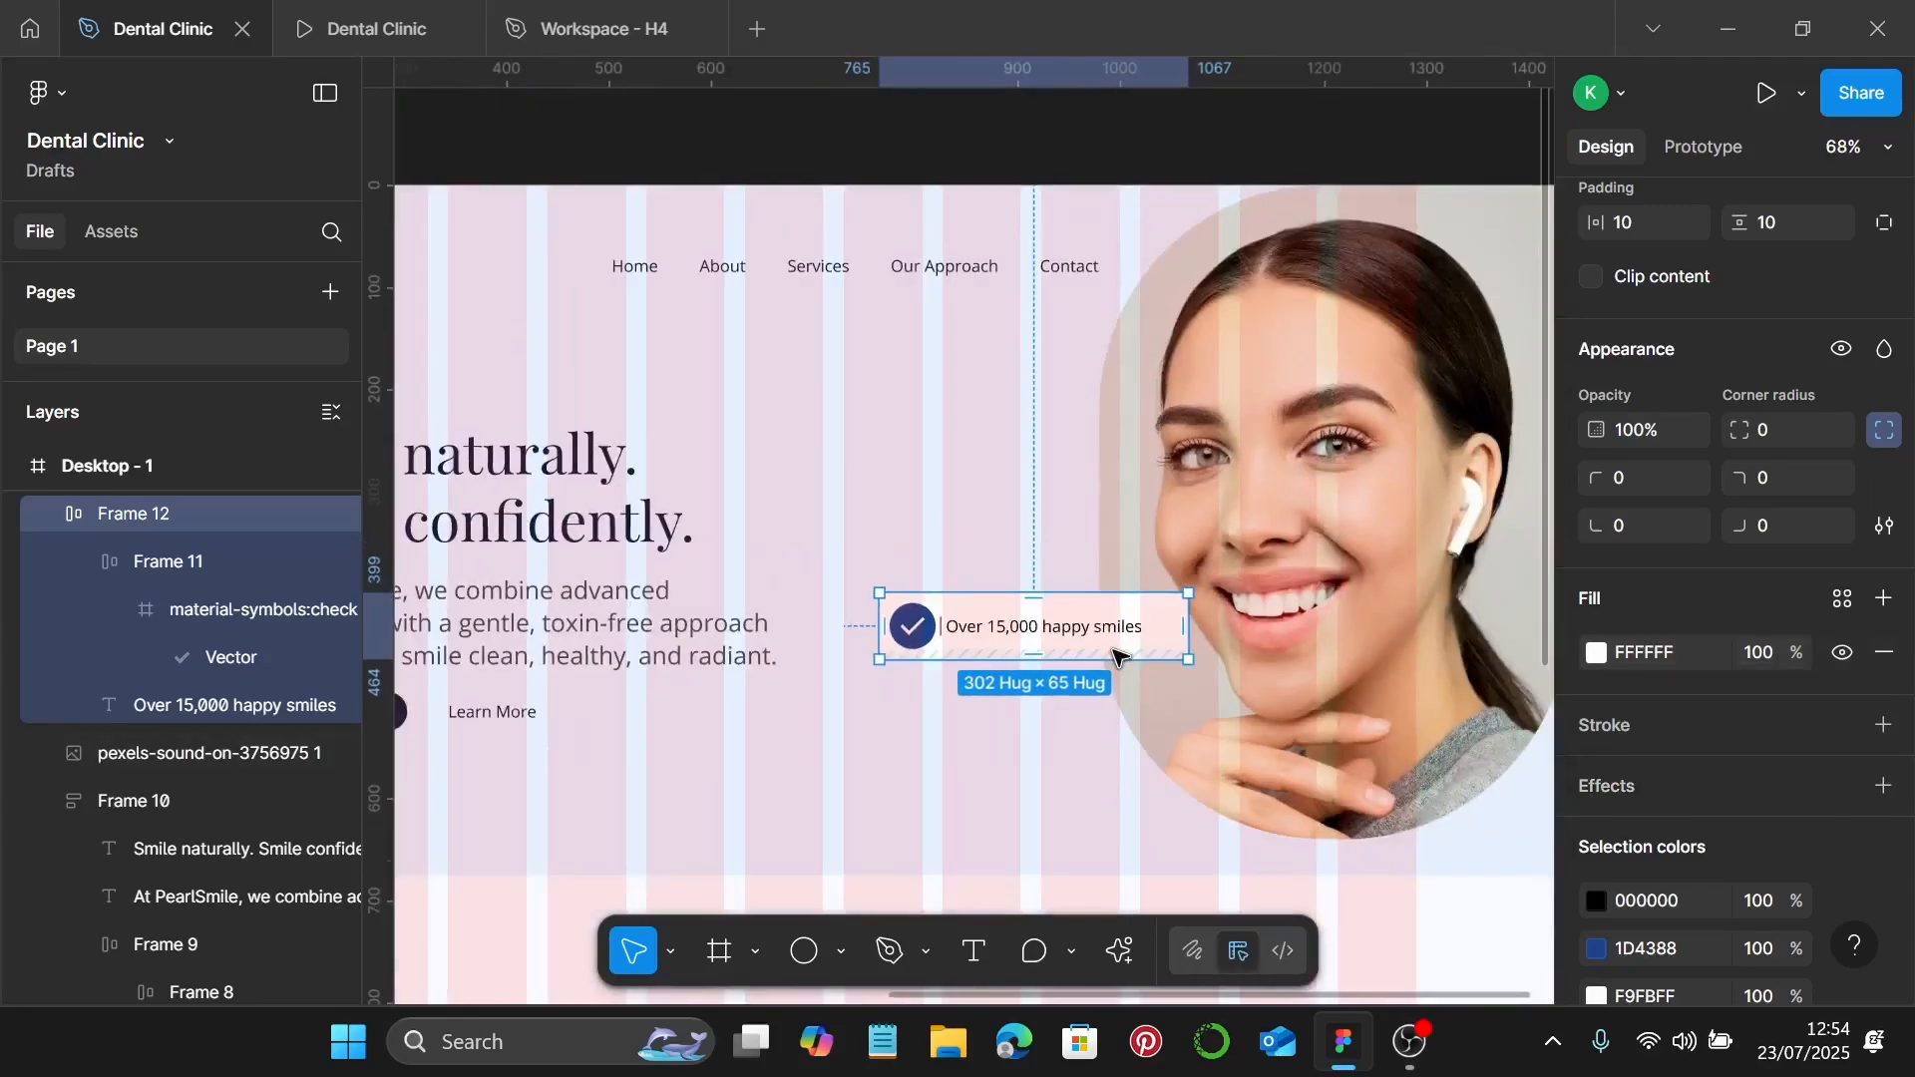
Step: Copy the background color code F9FBFF from the style guide for the badge fill
{"action": "scroll", "coordinate": [1117, 659], "scroll_direction": "left", "scroll_amount": 5}
{"action": "scroll", "coordinate": [1117, 659], "scroll_direction": "left", "scroll_amount": 5}
{"action": "scroll", "coordinate": [877, 632], "scroll_direction": "up", "scroll_amount": 3}
{"action": "left_click", "coordinate": [875, 570]}
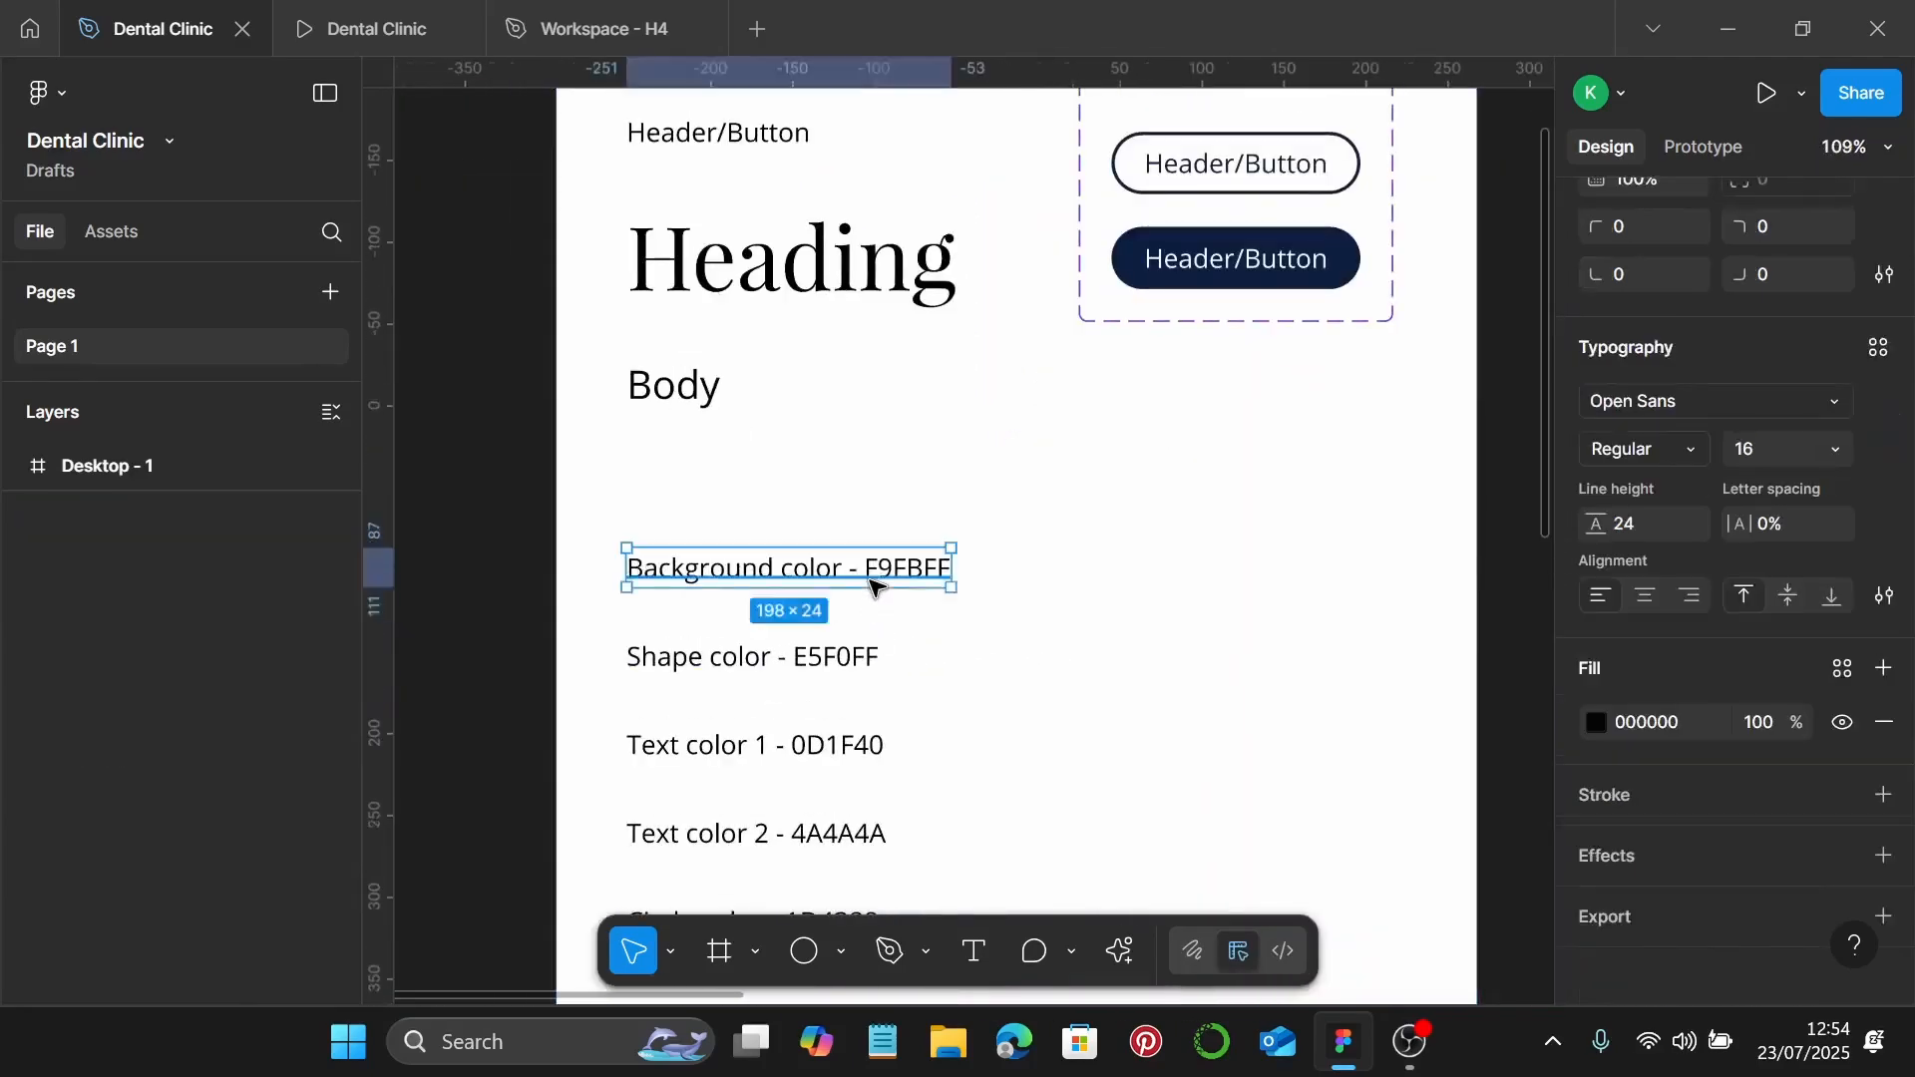
{"action": "left_click", "coordinate": [872, 568]}
{"action": "left_click_drag", "start_coordinate": [867, 567], "coordinate": [984, 567]}
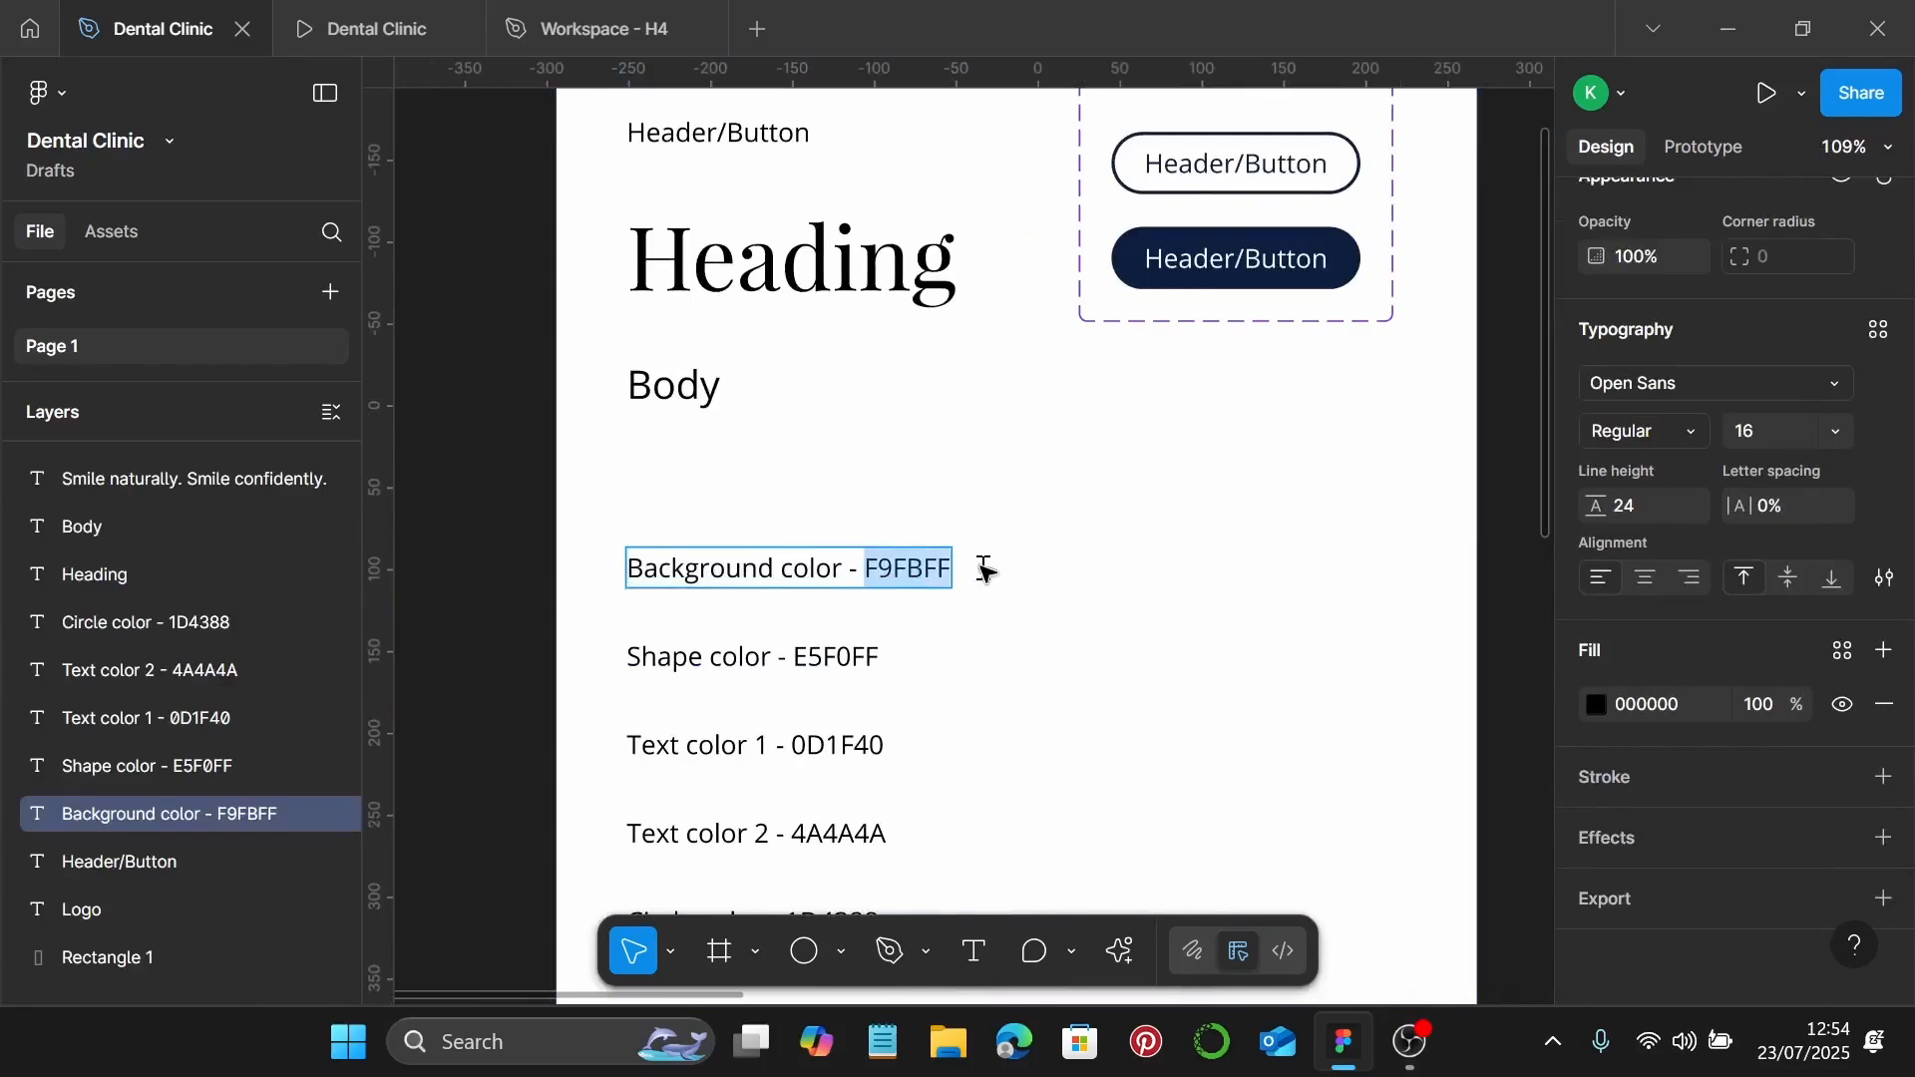
Step: Change the happy smiles badge's fill color to F9FBFF
{"action": "scroll", "coordinate": [986, 574], "scroll_direction": "down", "scroll_amount": 3}
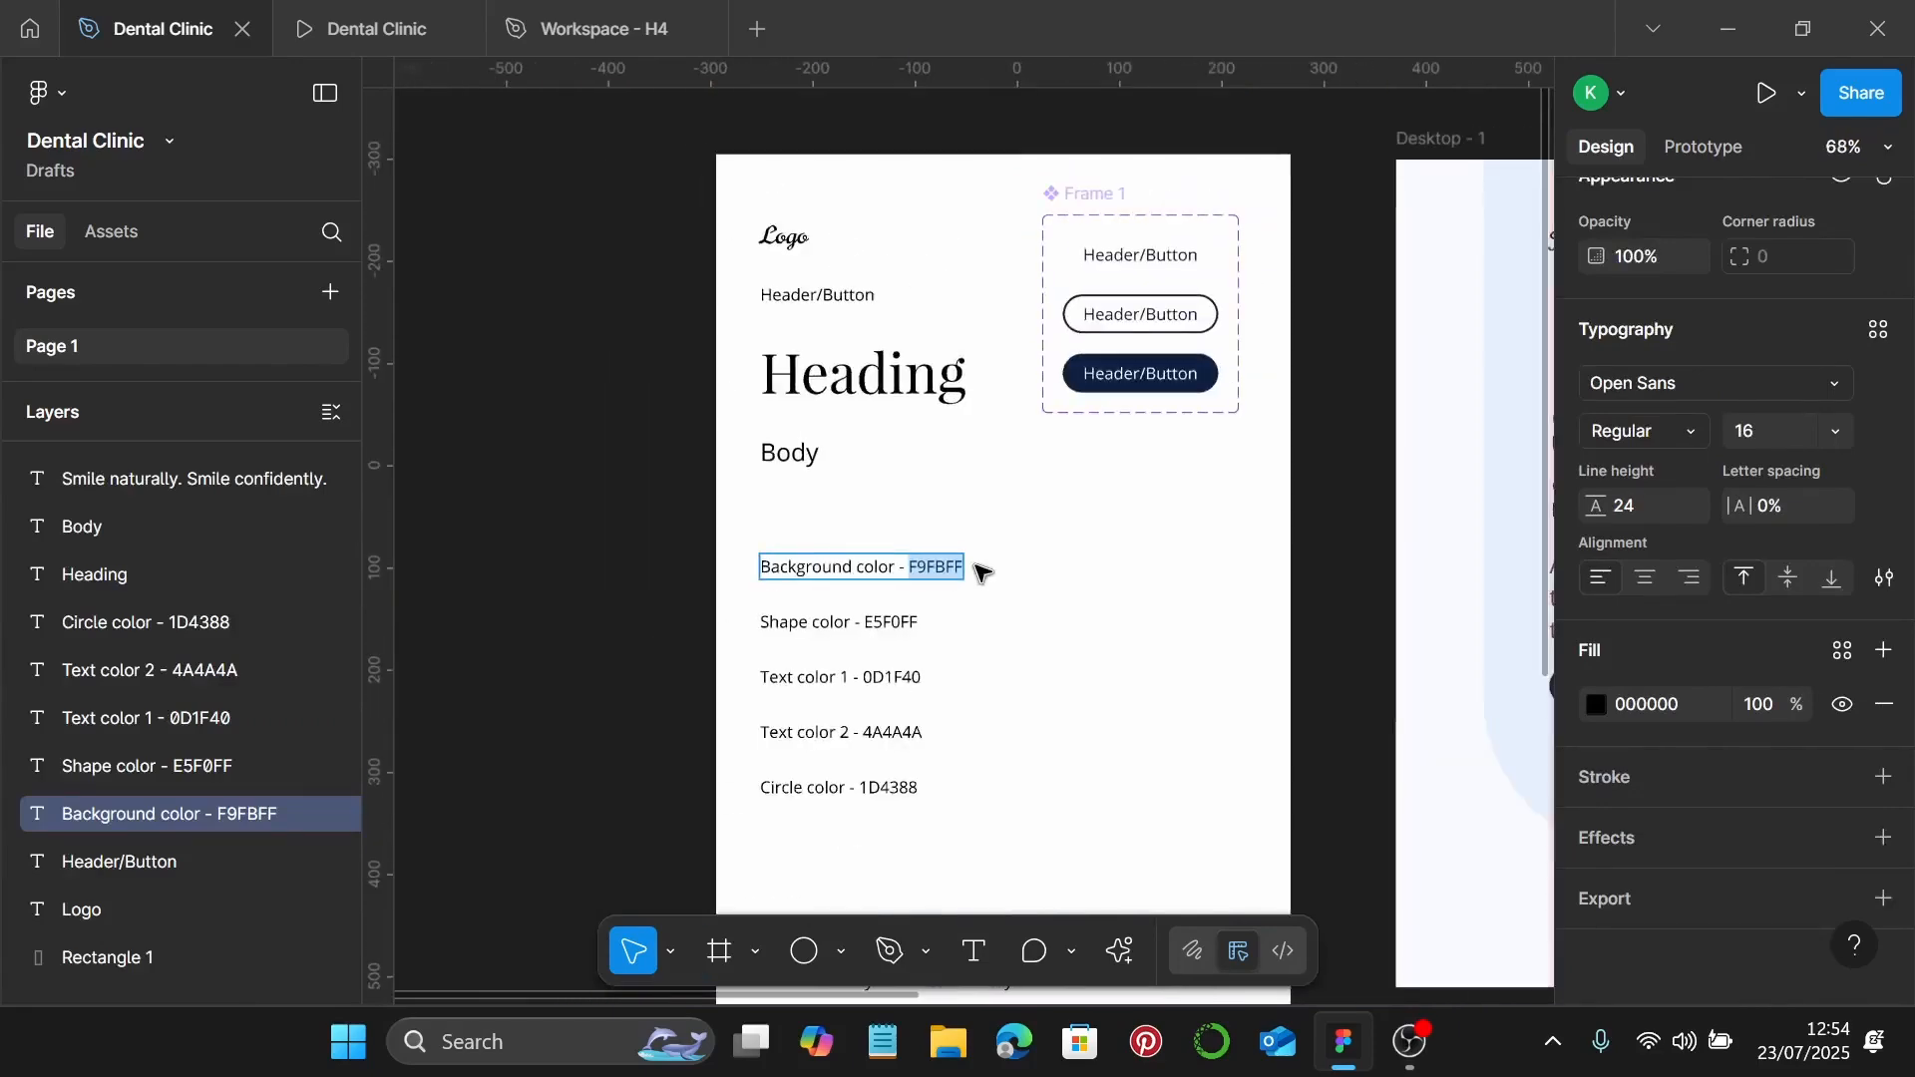
{"action": "scroll", "coordinate": [982, 570], "scroll_direction": "right", "scroll_amount": 8}
{"action": "scroll", "coordinate": [983, 574], "scroll_direction": "down", "scroll_amount": 2}
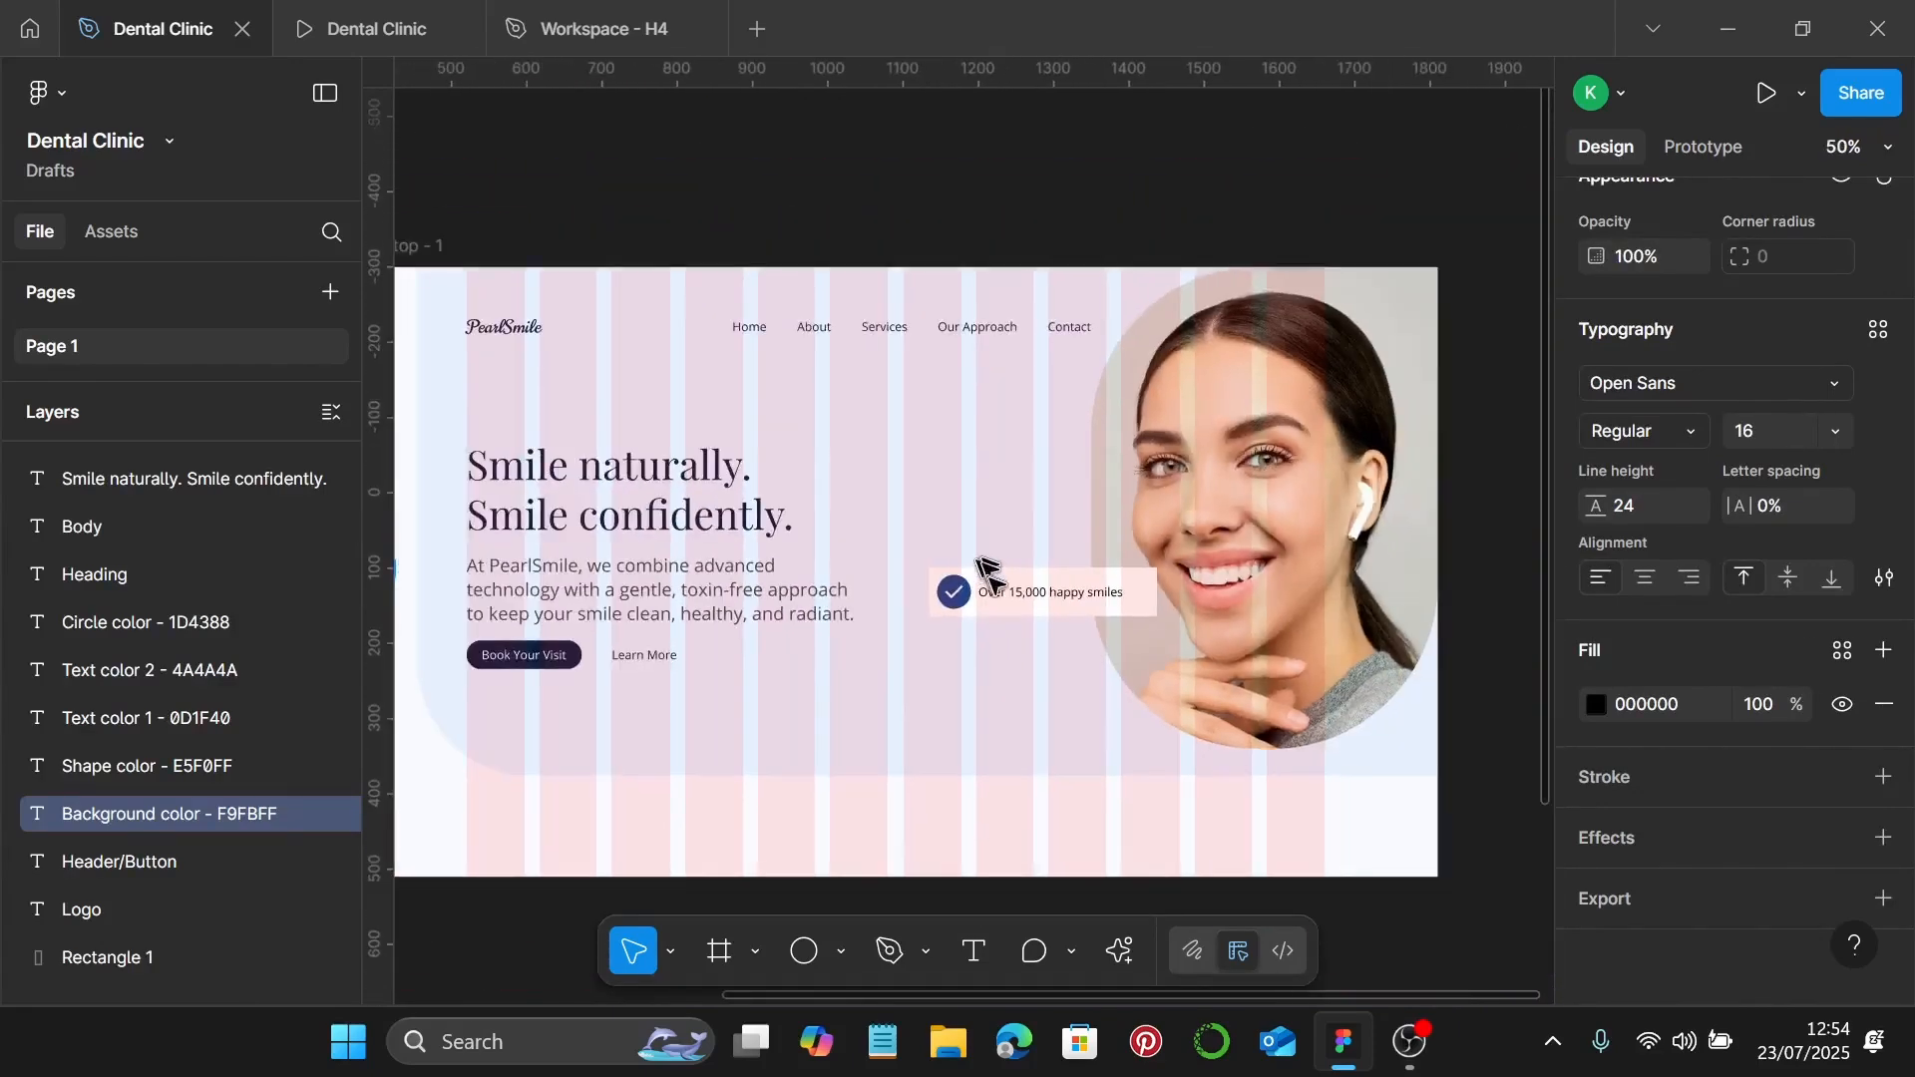
{"action": "scroll", "coordinate": [988, 599], "scroll_direction": "up", "scroll_amount": 5}
{"action": "left_click", "coordinate": [1002, 602]}
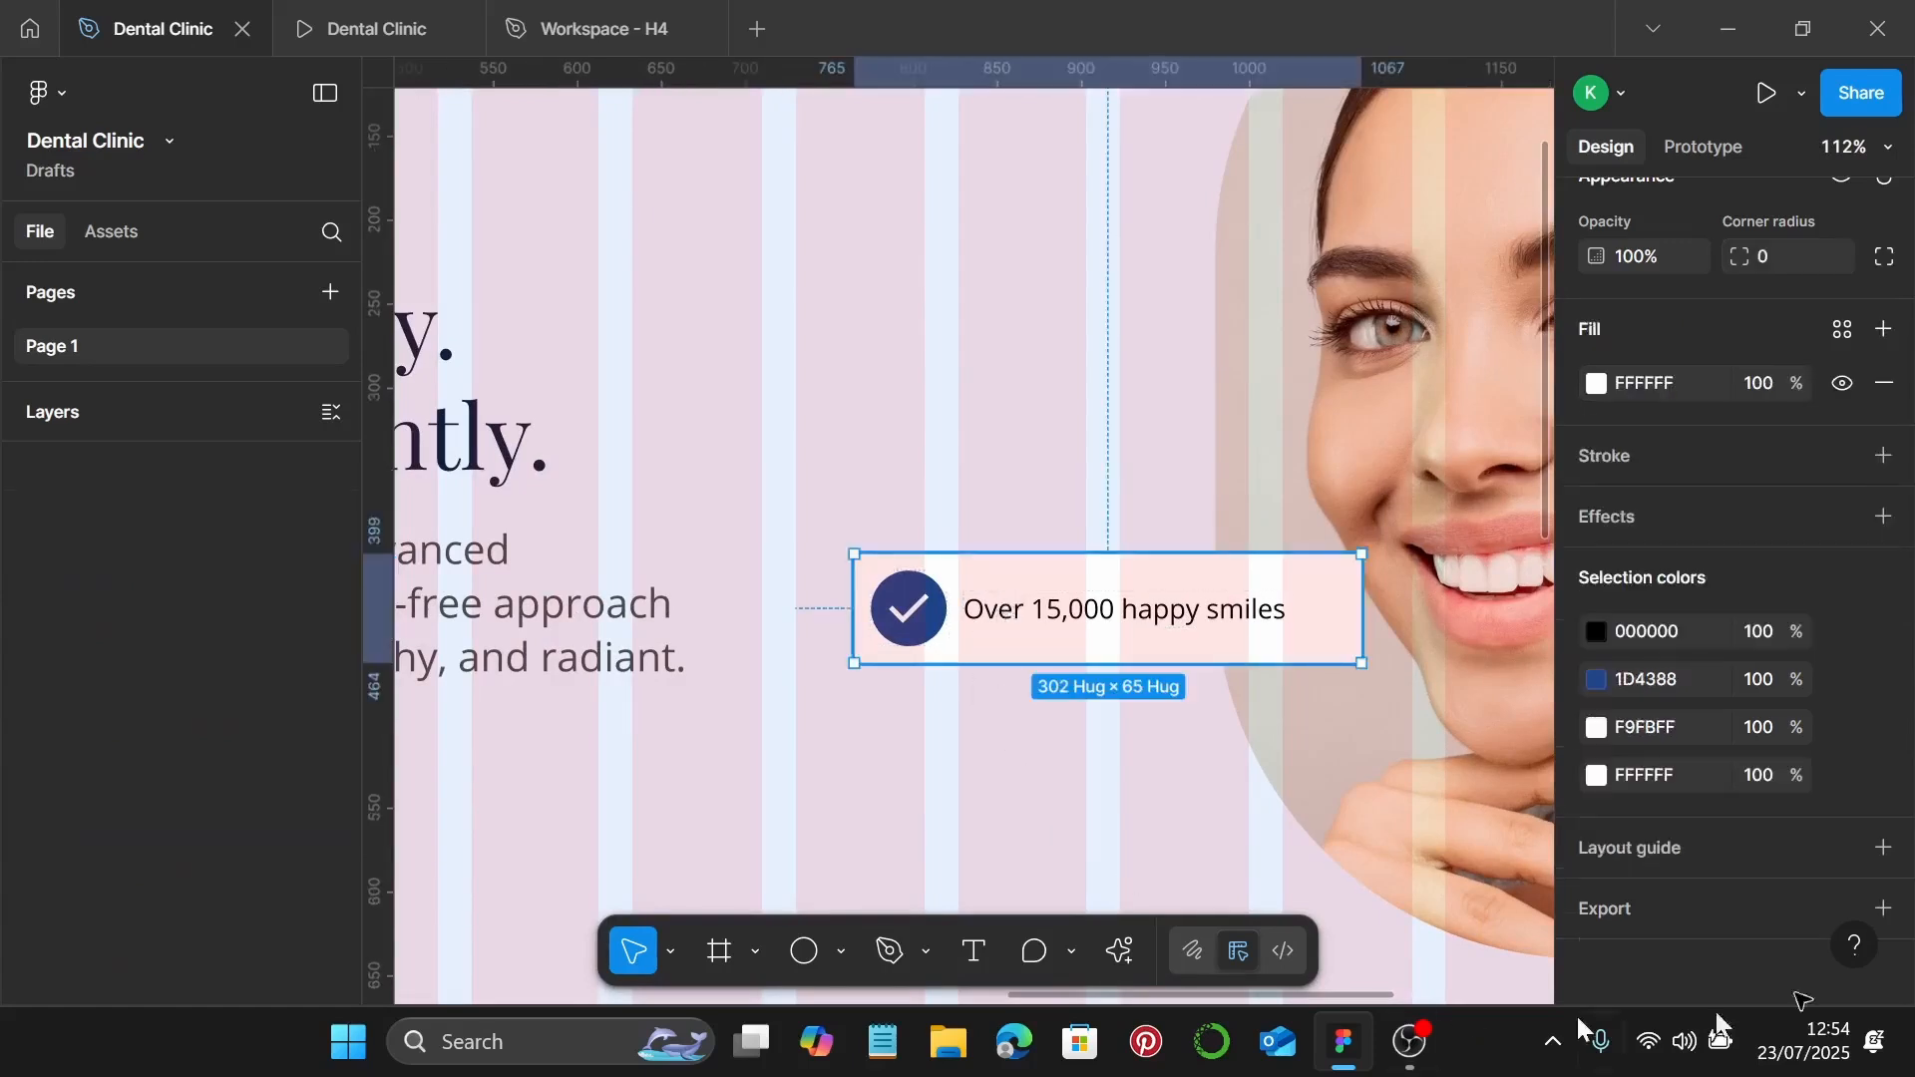
{"action": "left_click", "coordinate": [1660, 491]}
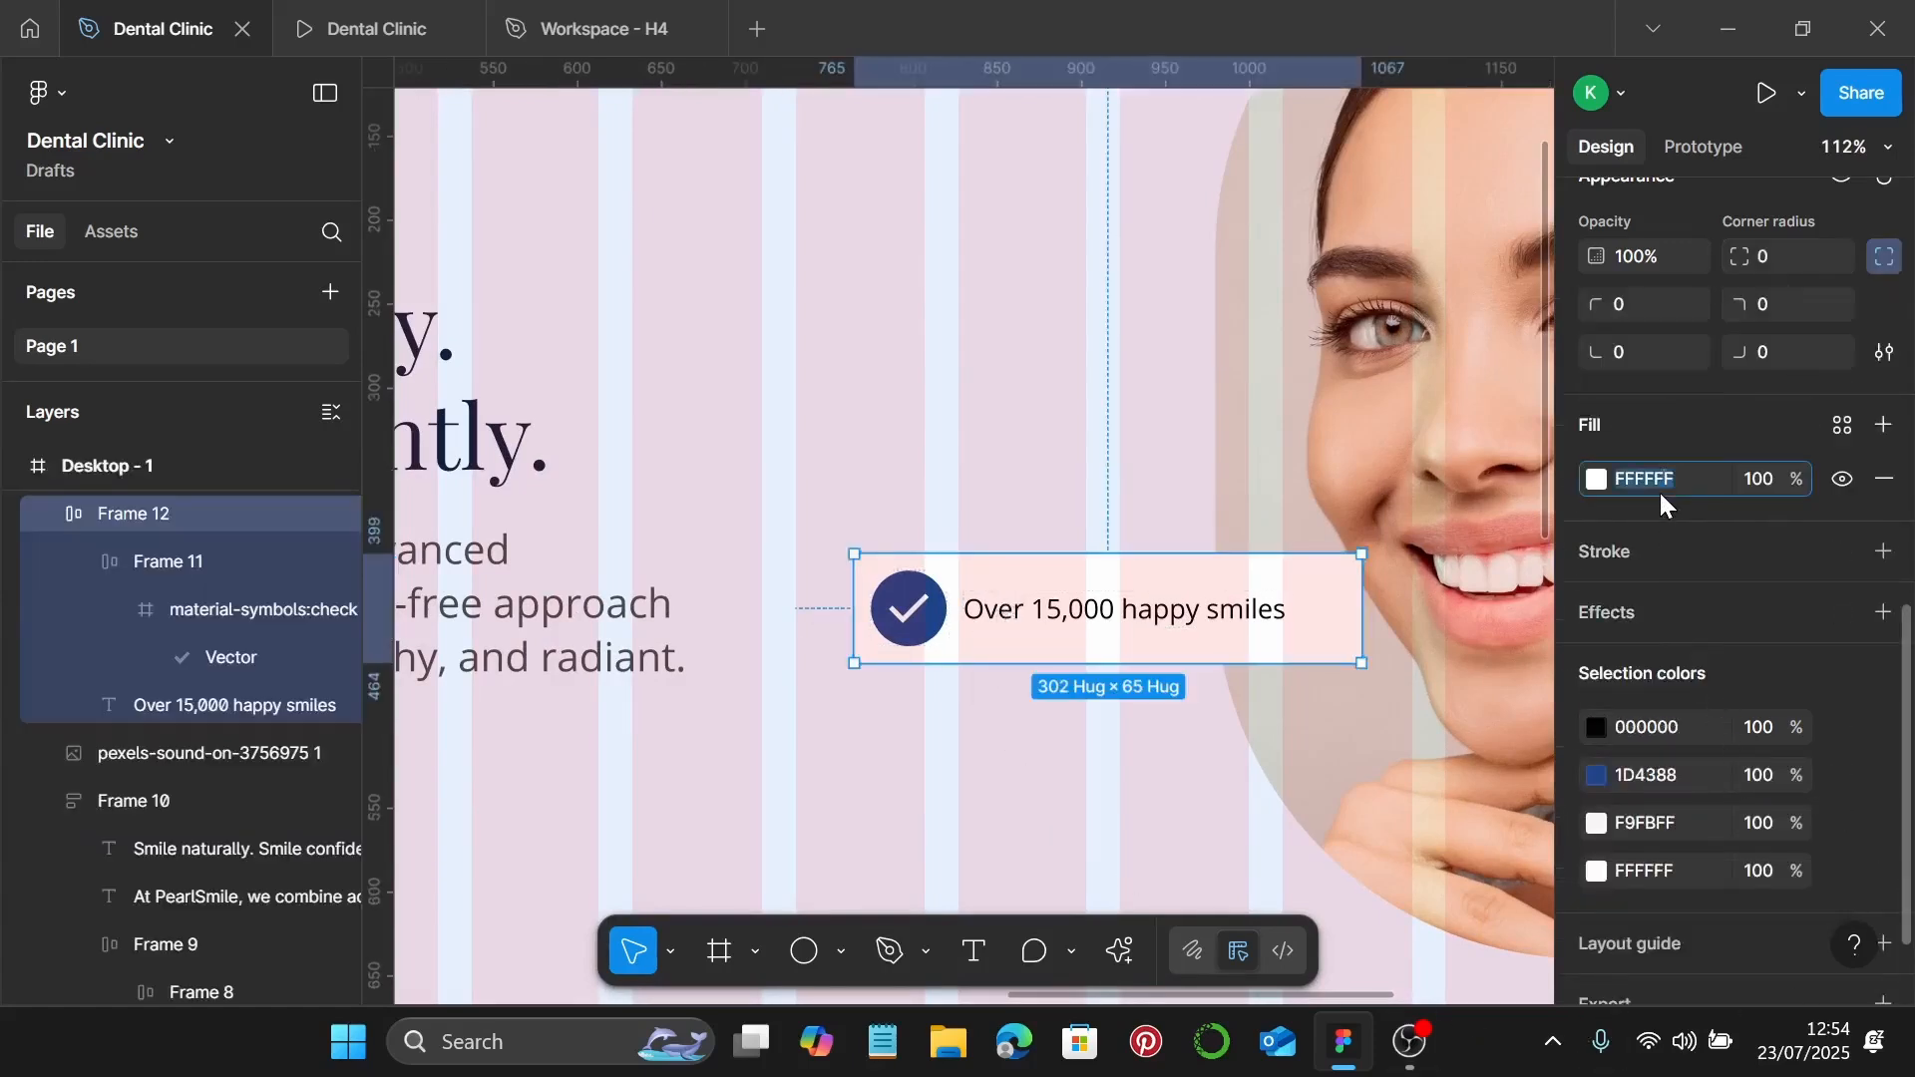
{"action": "key", "text": "Return"}
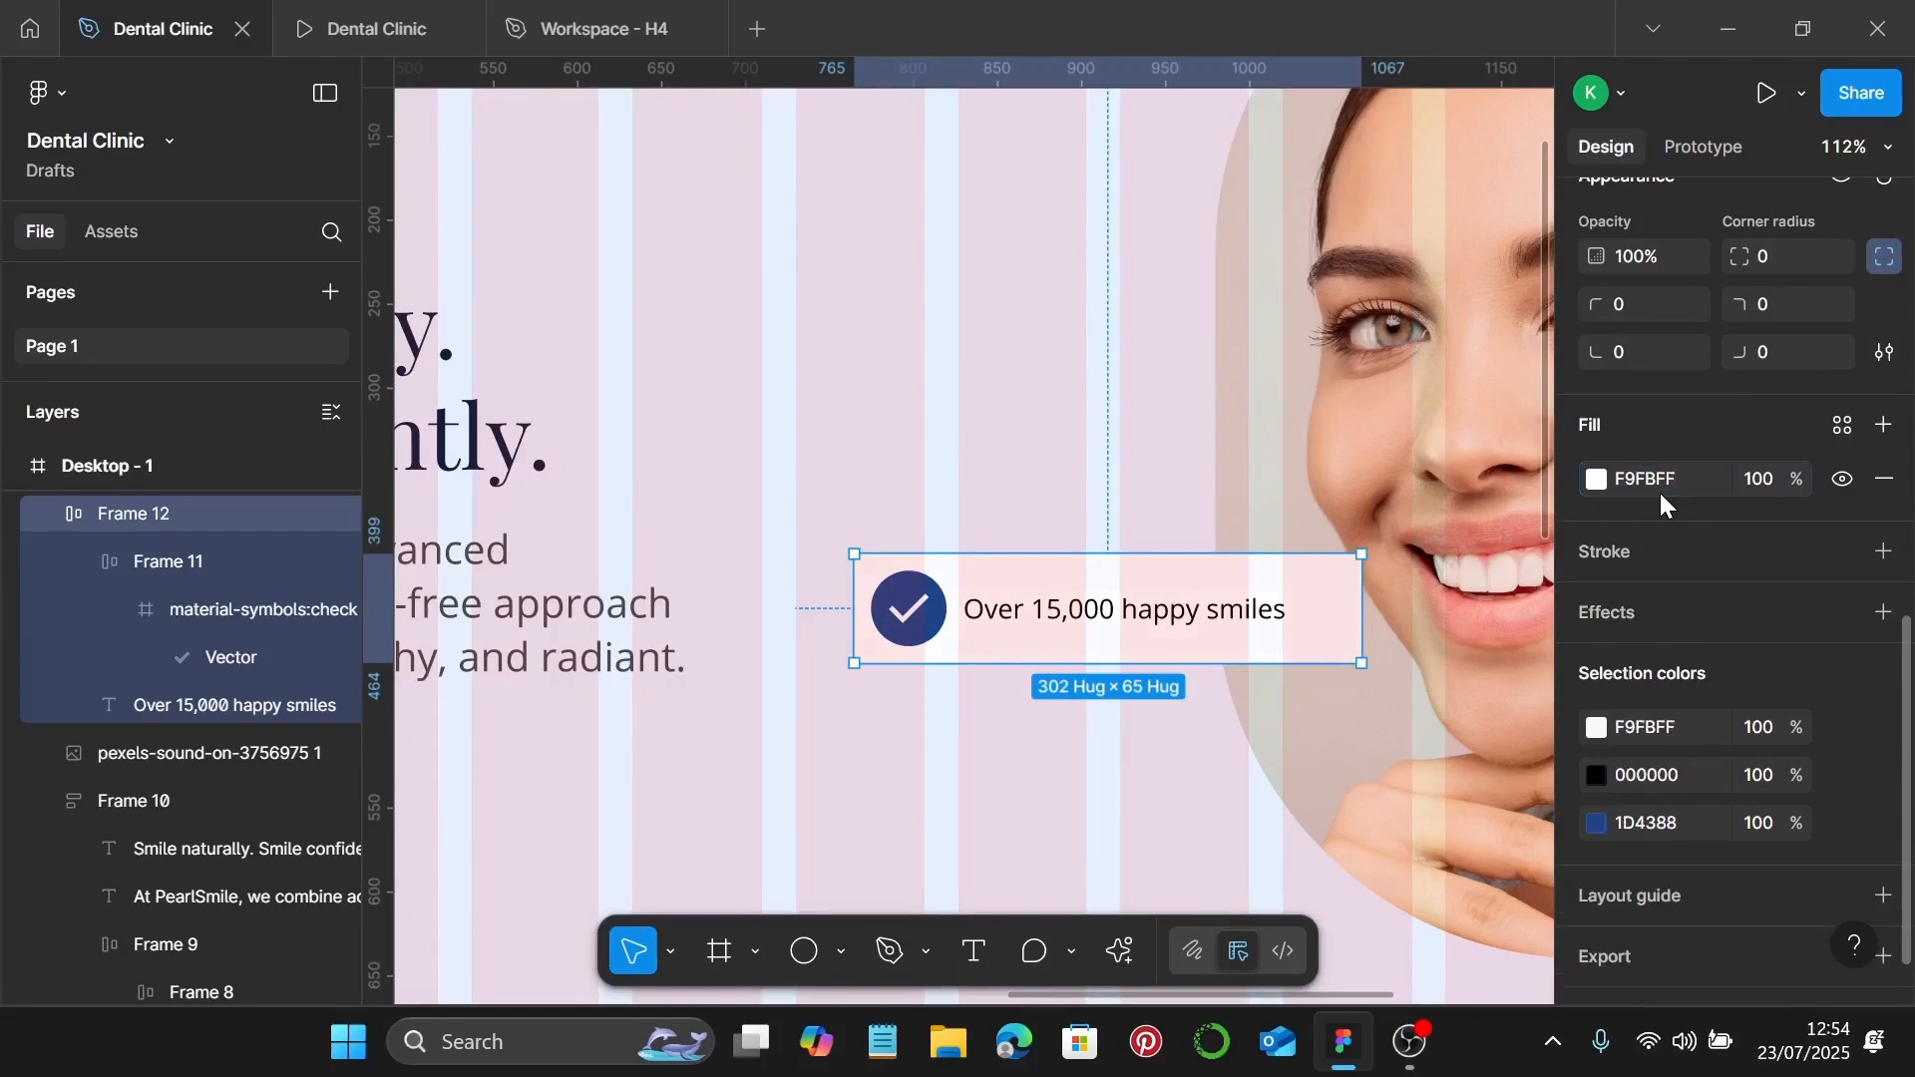
Step: Change the happy smiles badge text's fill color to 0D1F40, copied from the hero text group's colors
{"action": "scroll", "coordinate": [1002, 655], "scroll_direction": "down", "scroll_amount": 5}
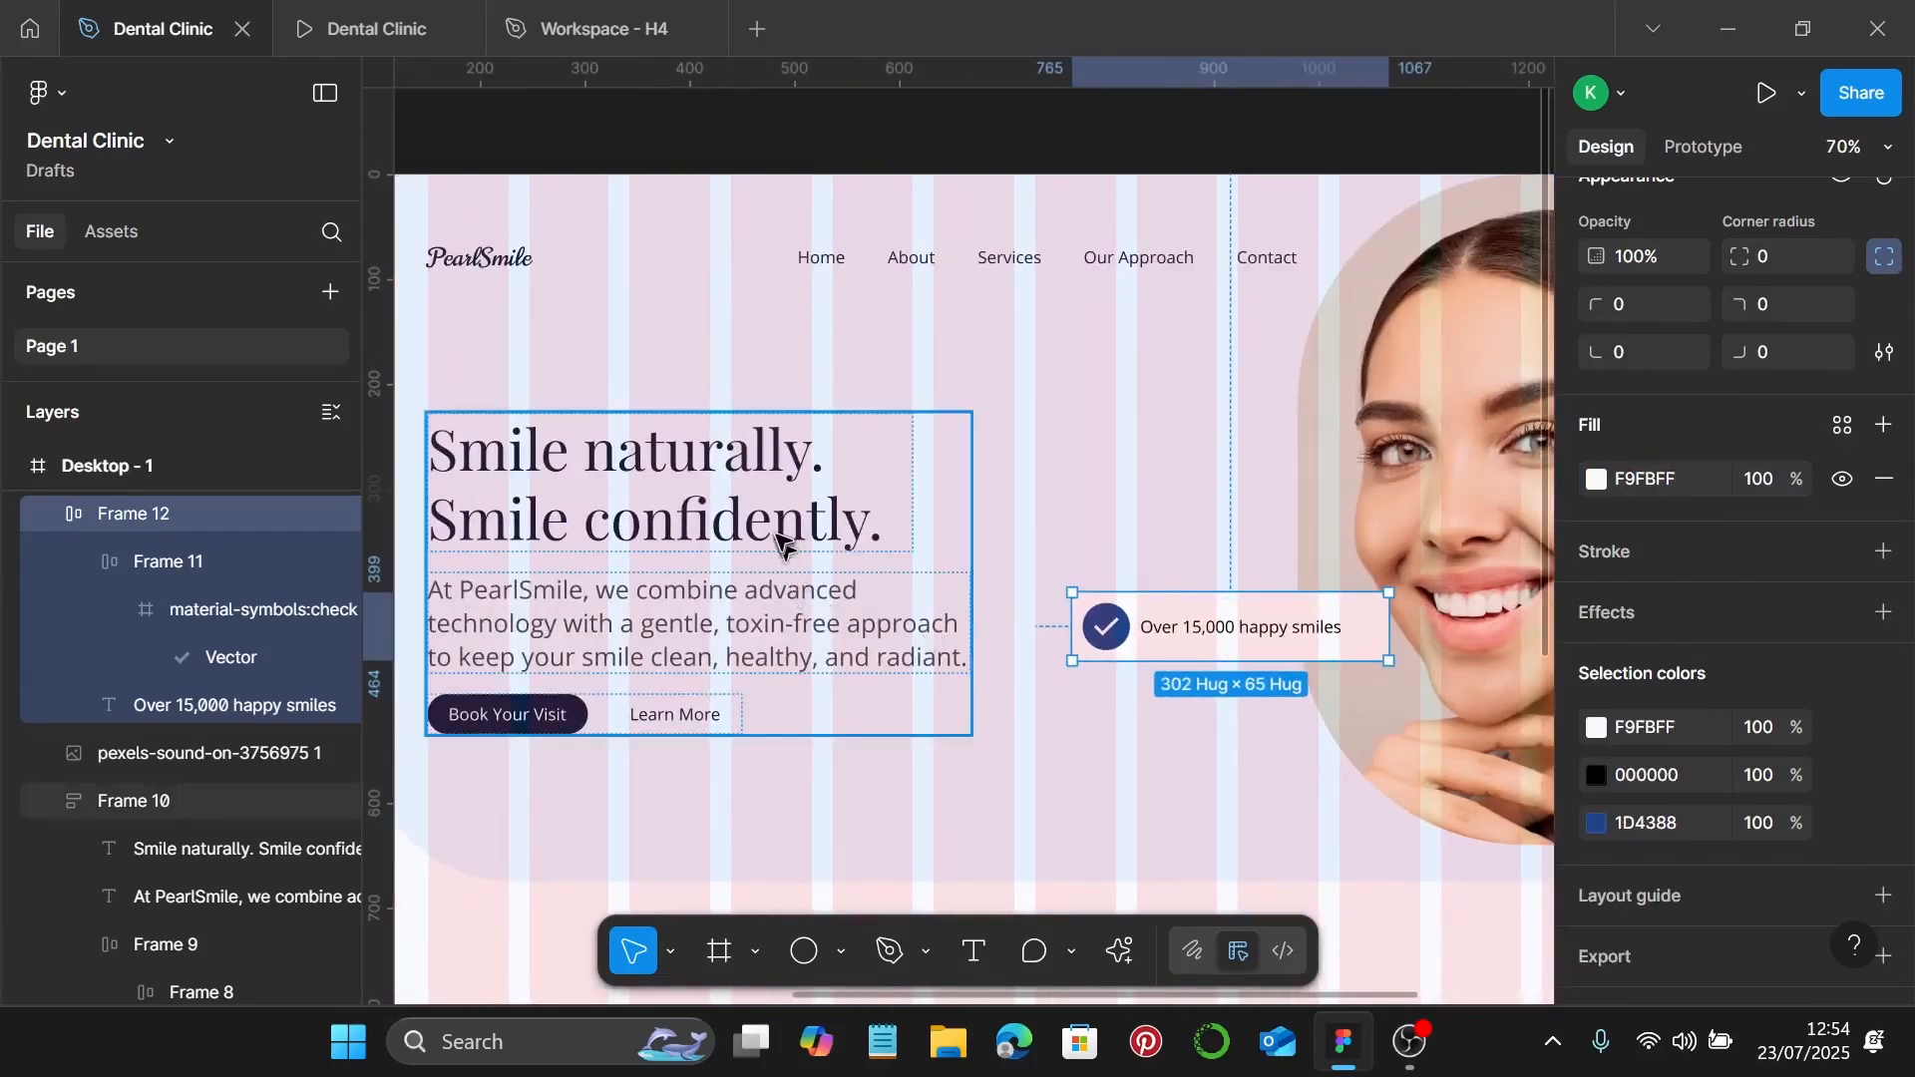
{"action": "left_click", "coordinate": [786, 555]}
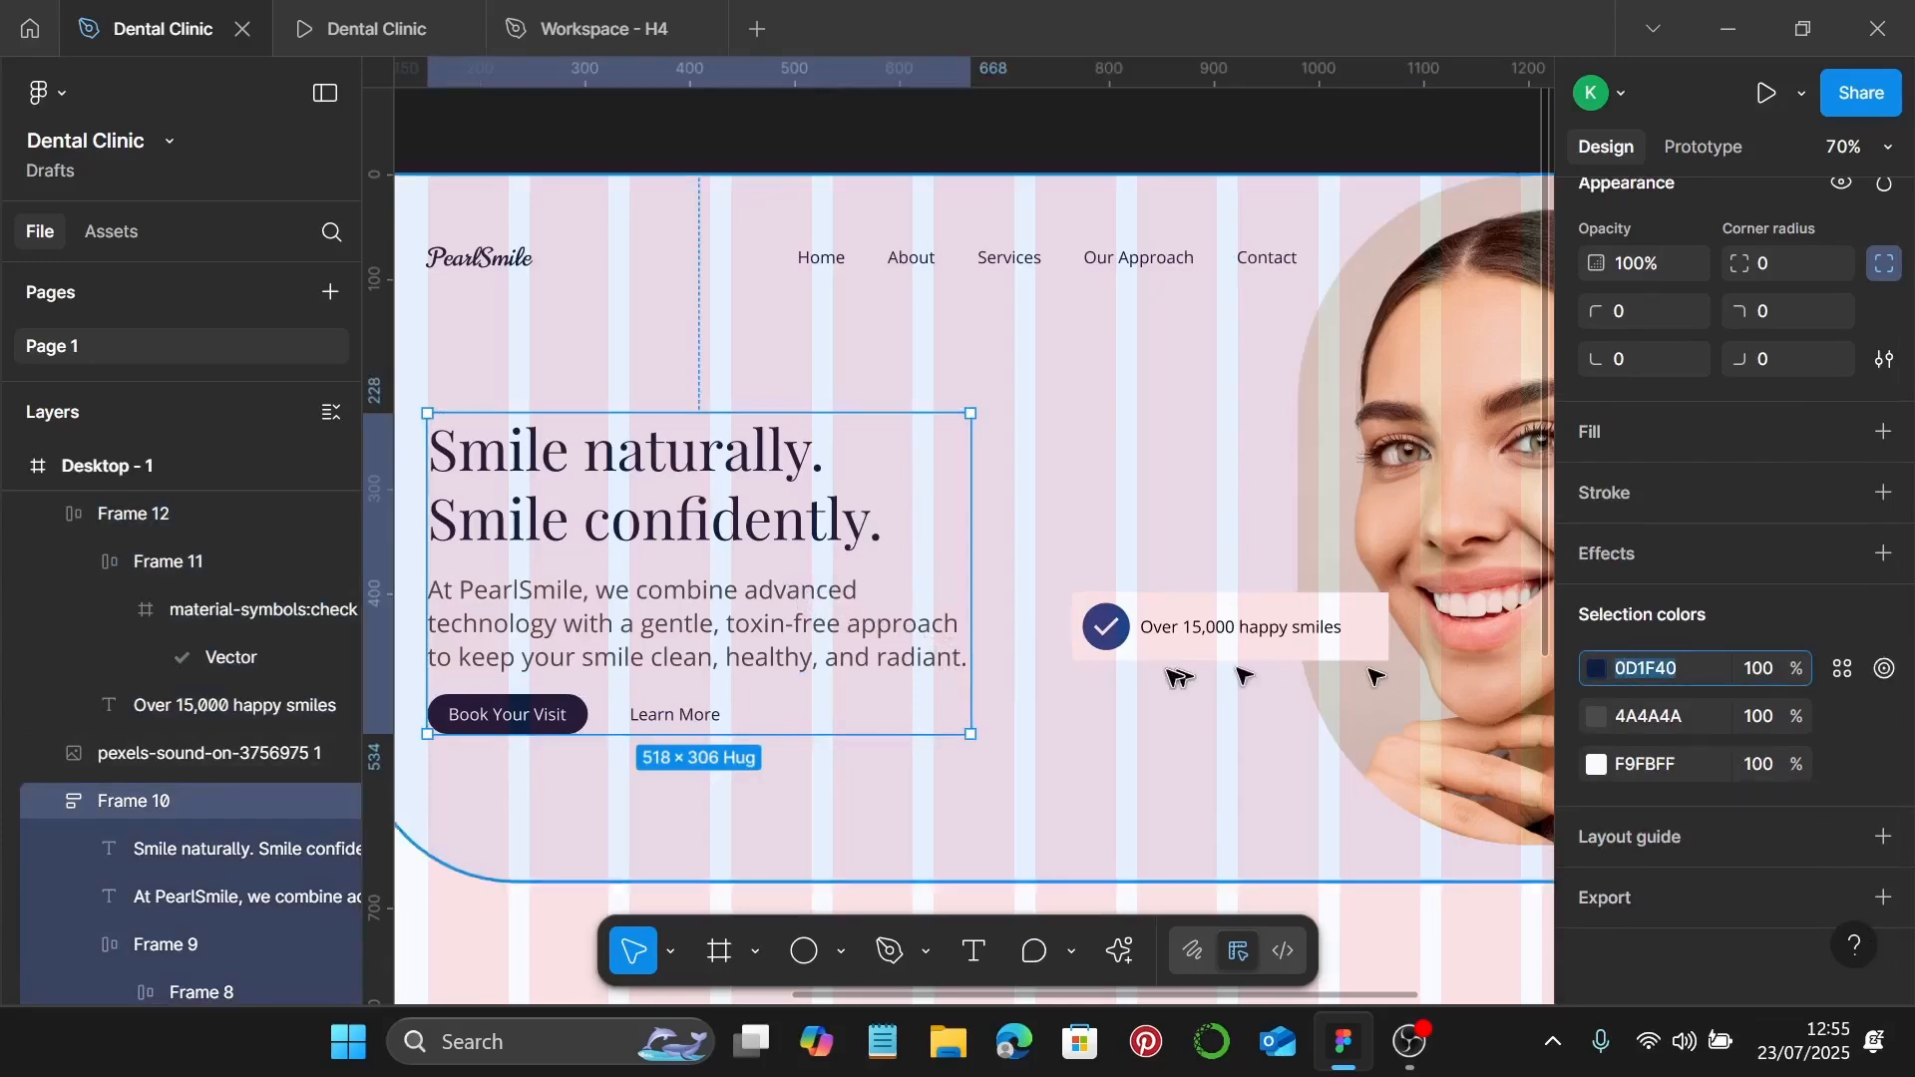
{"action": "scroll", "coordinate": [1197, 643], "scroll_direction": "up", "scroll_amount": 6}
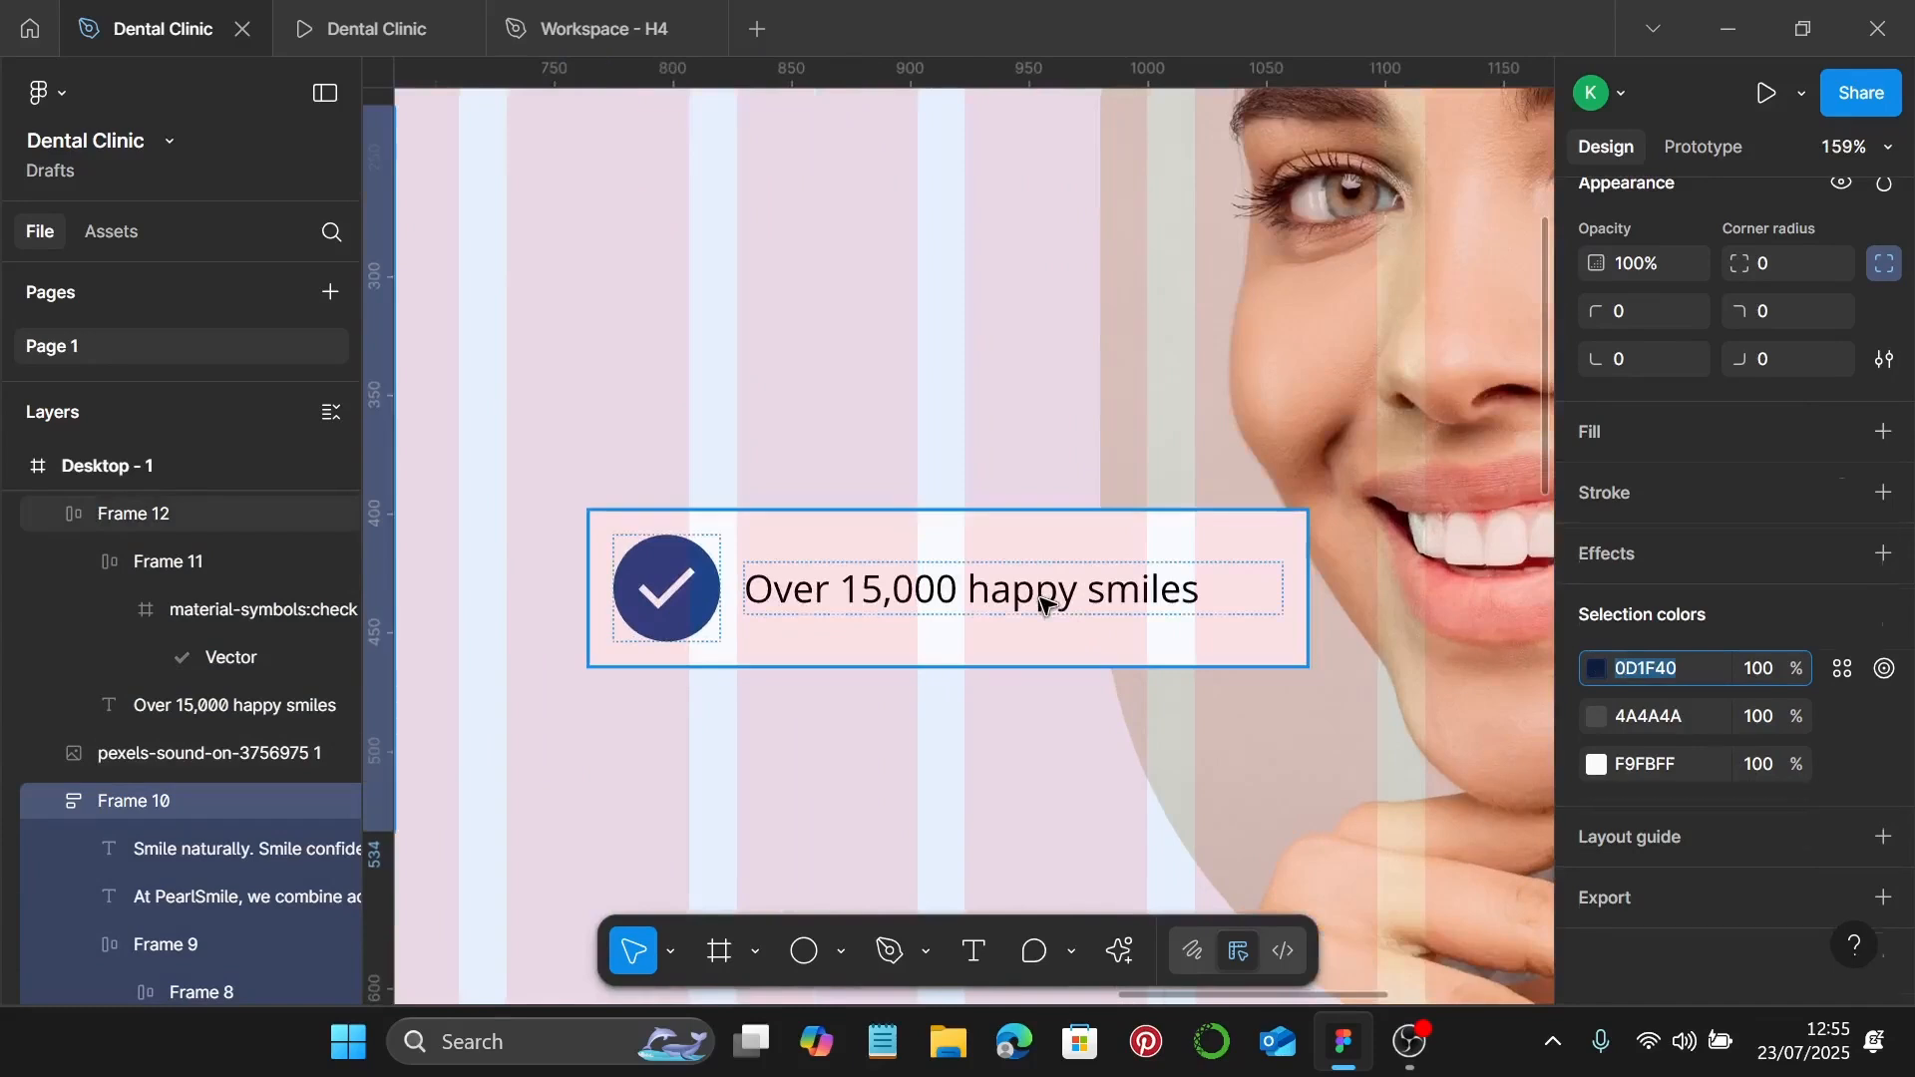
{"action": "left_click", "coordinate": [1042, 601], "text": "ctrl"}
{"action": "left_click", "coordinate": [1700, 710]}
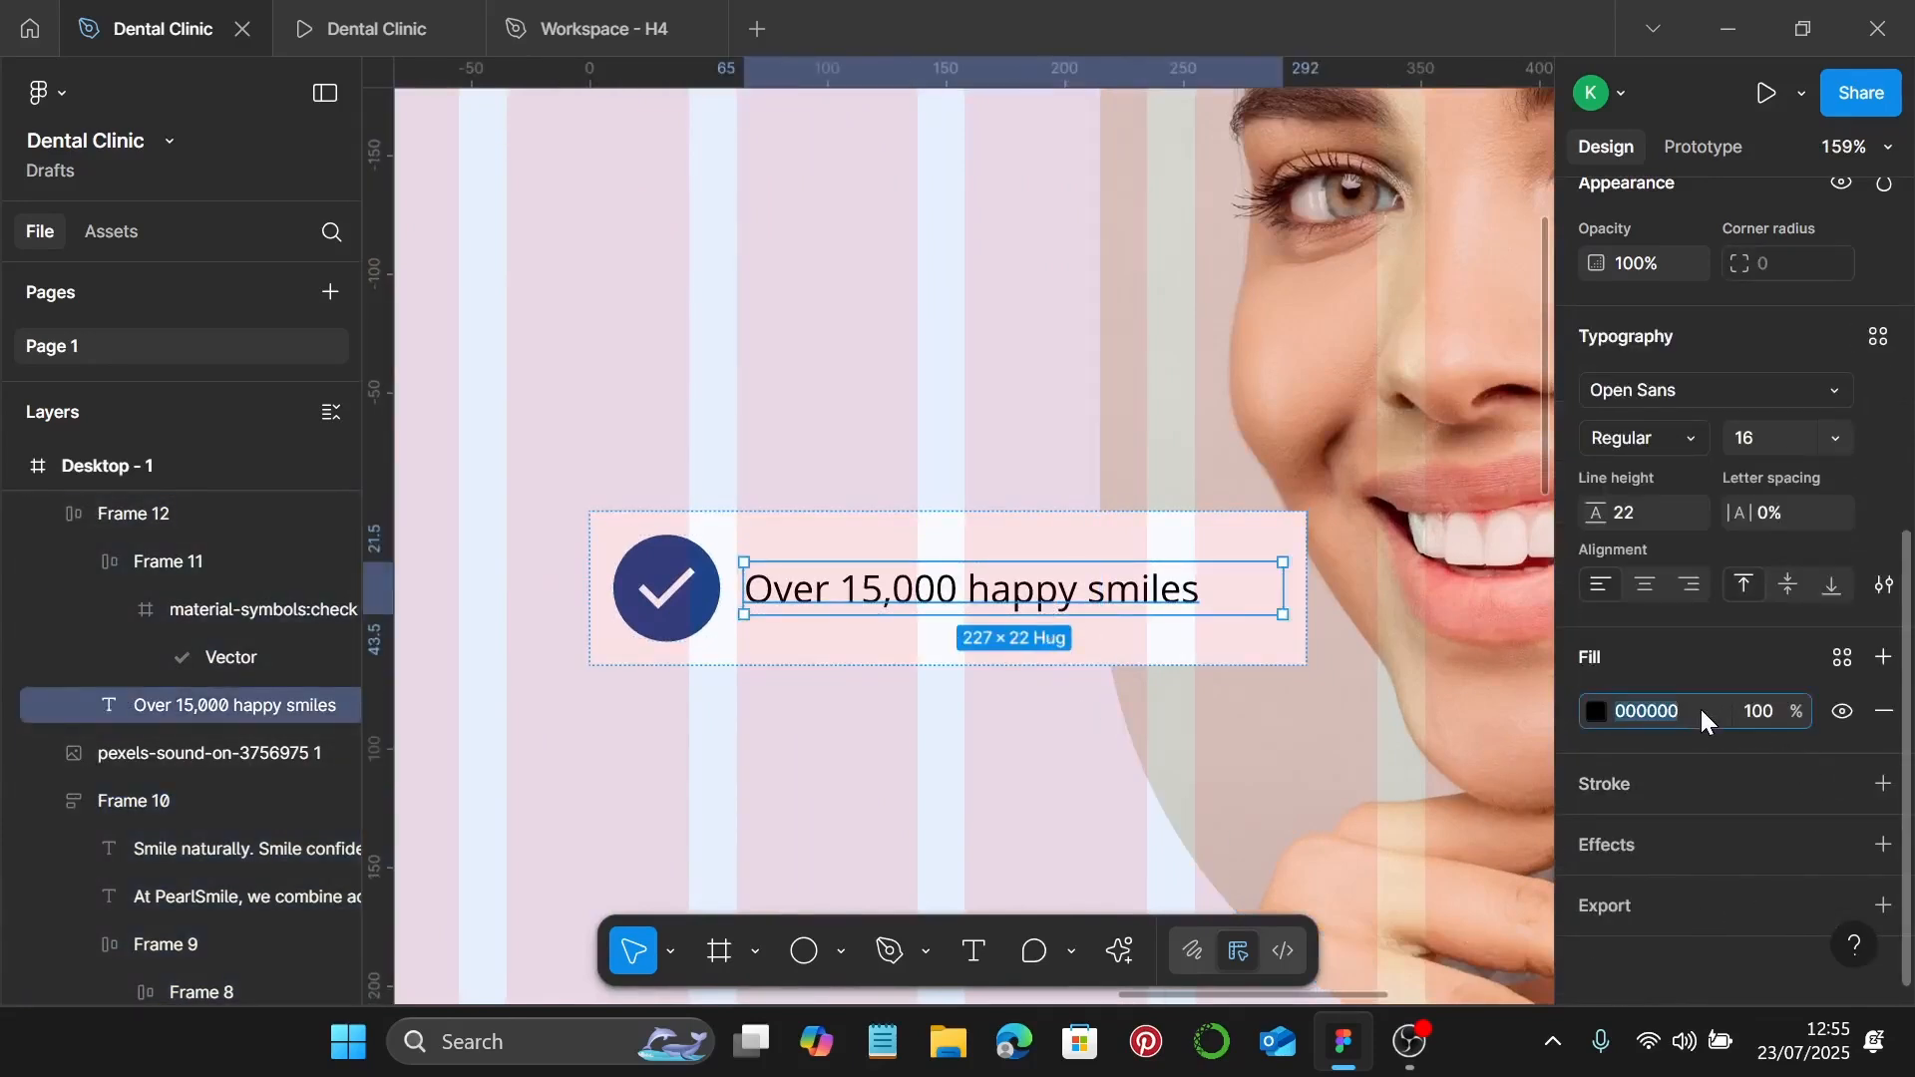
{"action": "type", "text": "0D1F40"}
{"action": "key", "text": "Return"}
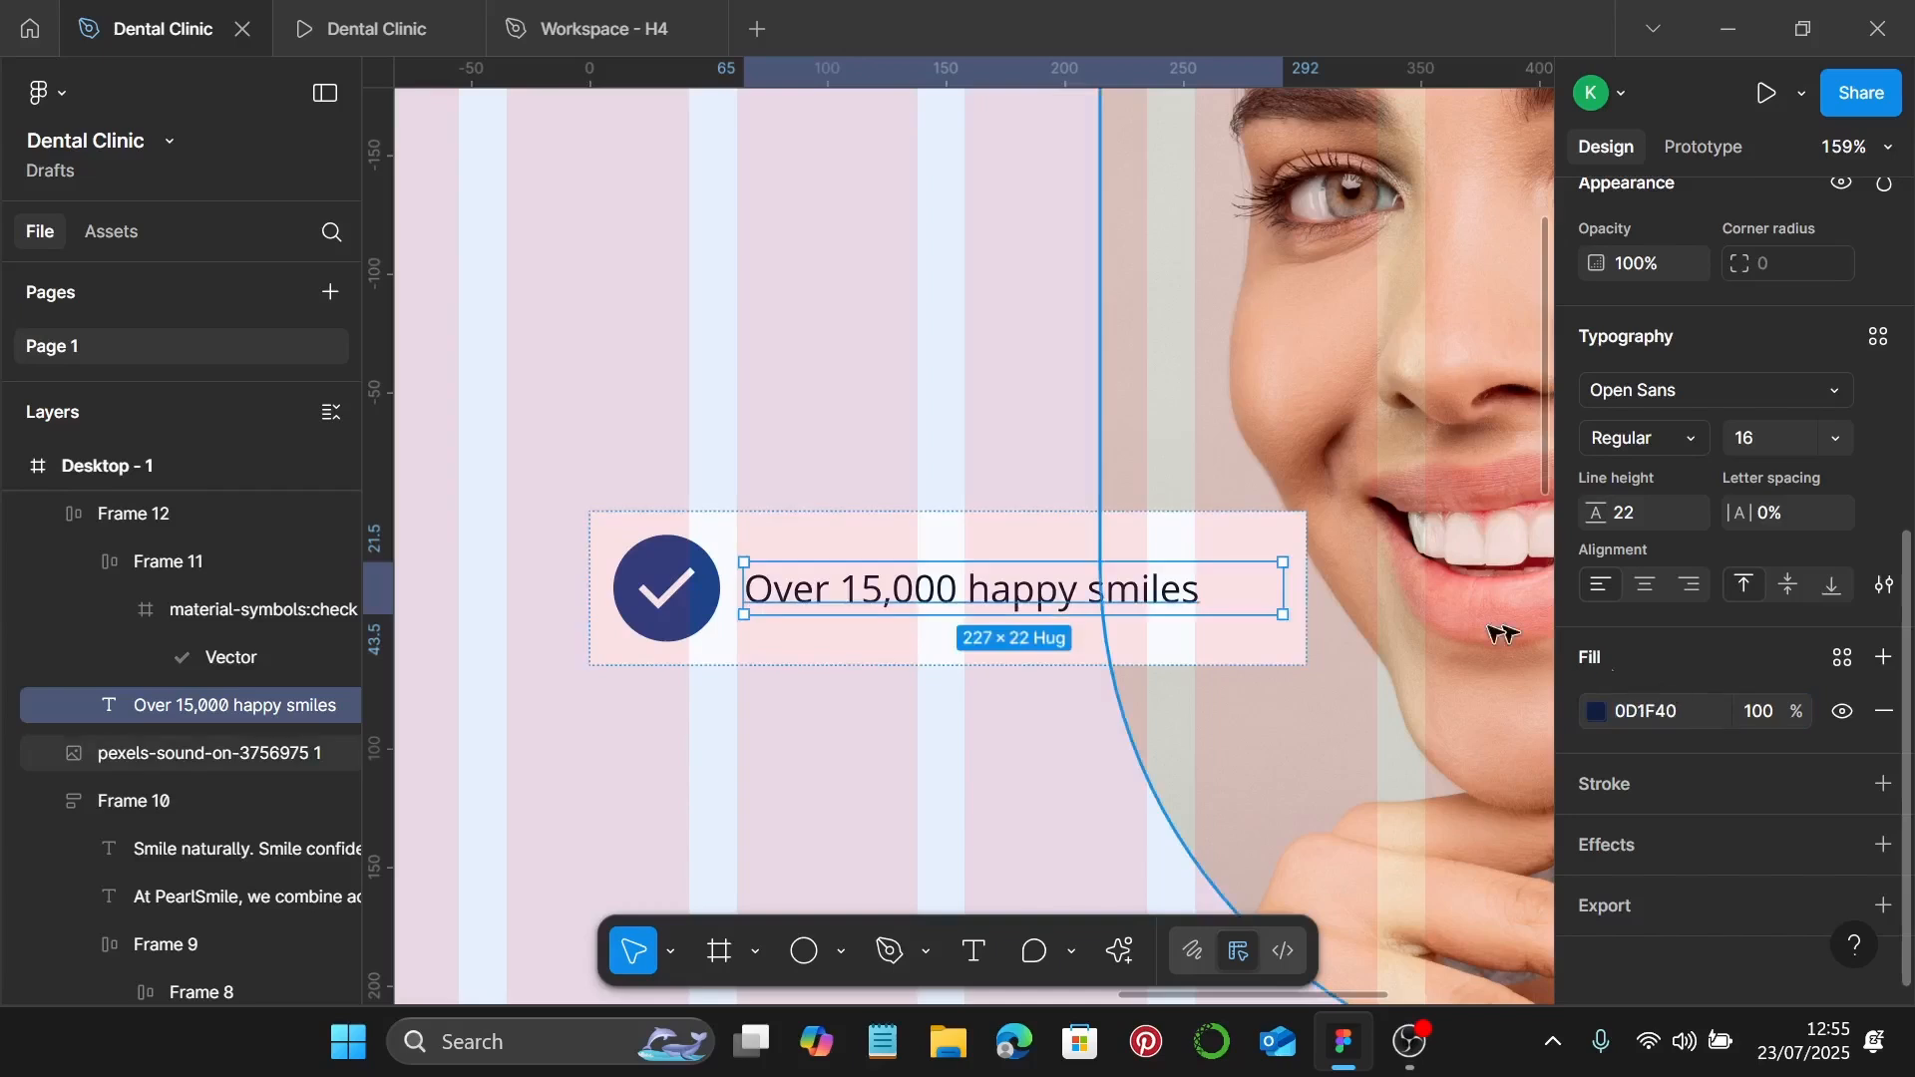
Step: Set the happy smiles badge's top-left, bottom-left and top-right corner radii to 50
{"action": "left_click", "coordinate": [996, 432]}
{"action": "left_click", "coordinate": [673, 587]}
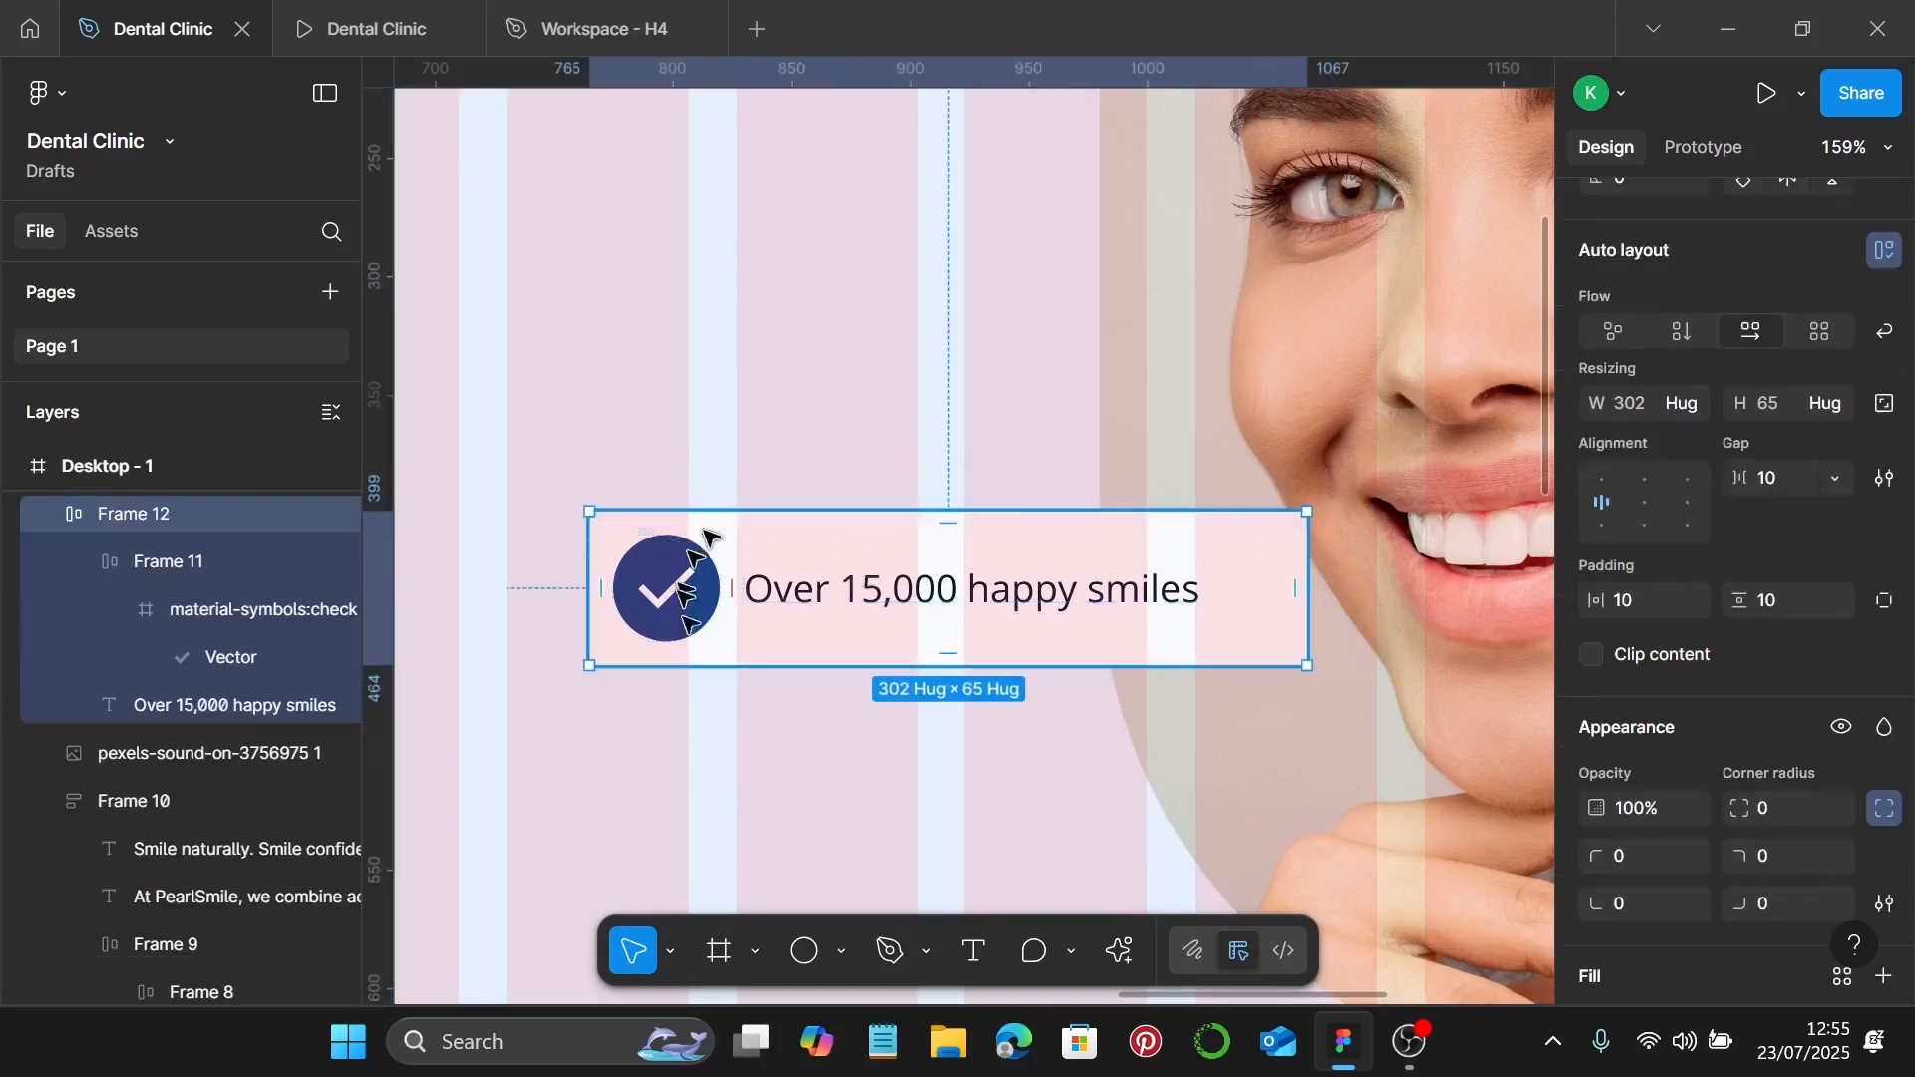
{"action": "scroll", "coordinate": [1795, 758], "scroll_direction": "down", "scroll_amount": 4}
{"action": "scroll", "coordinate": [1778, 774], "scroll_direction": "down", "scroll_amount": 1}
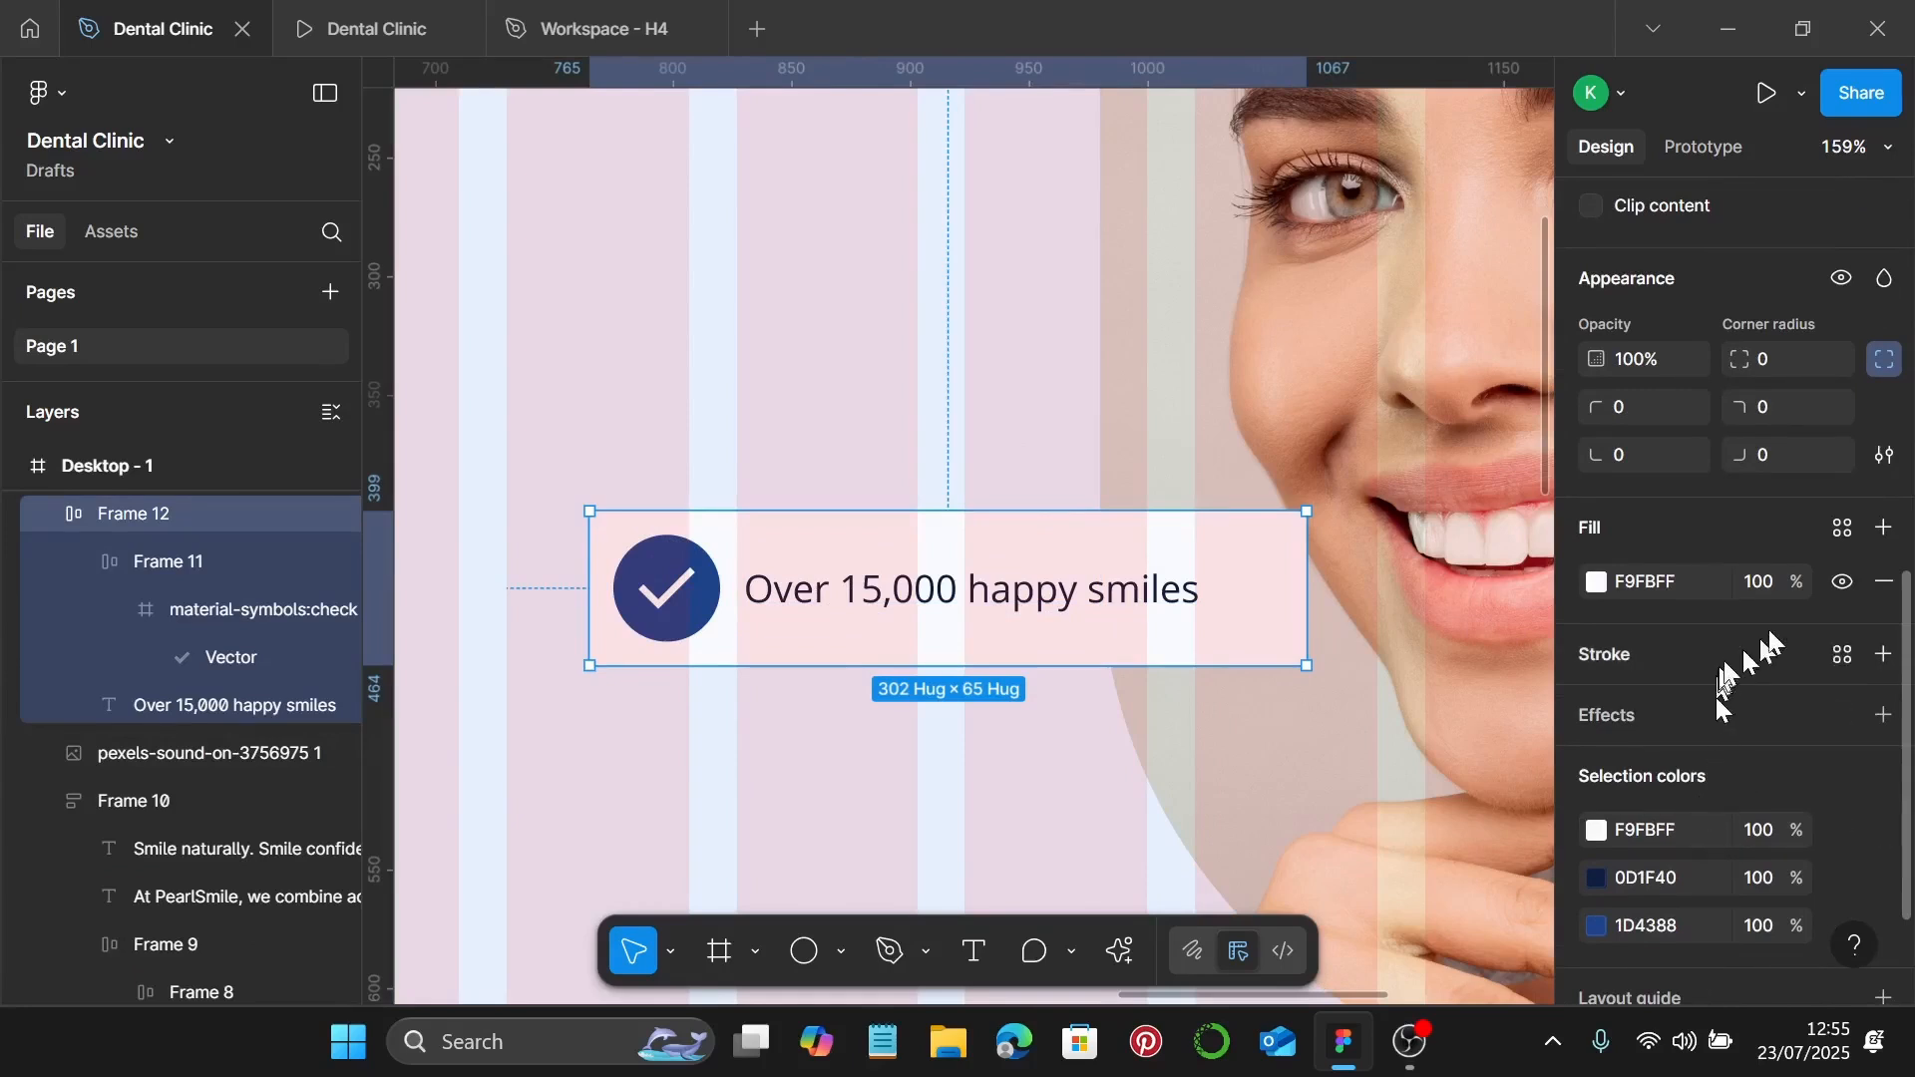
{"action": "left_click", "coordinate": [1652, 407]}
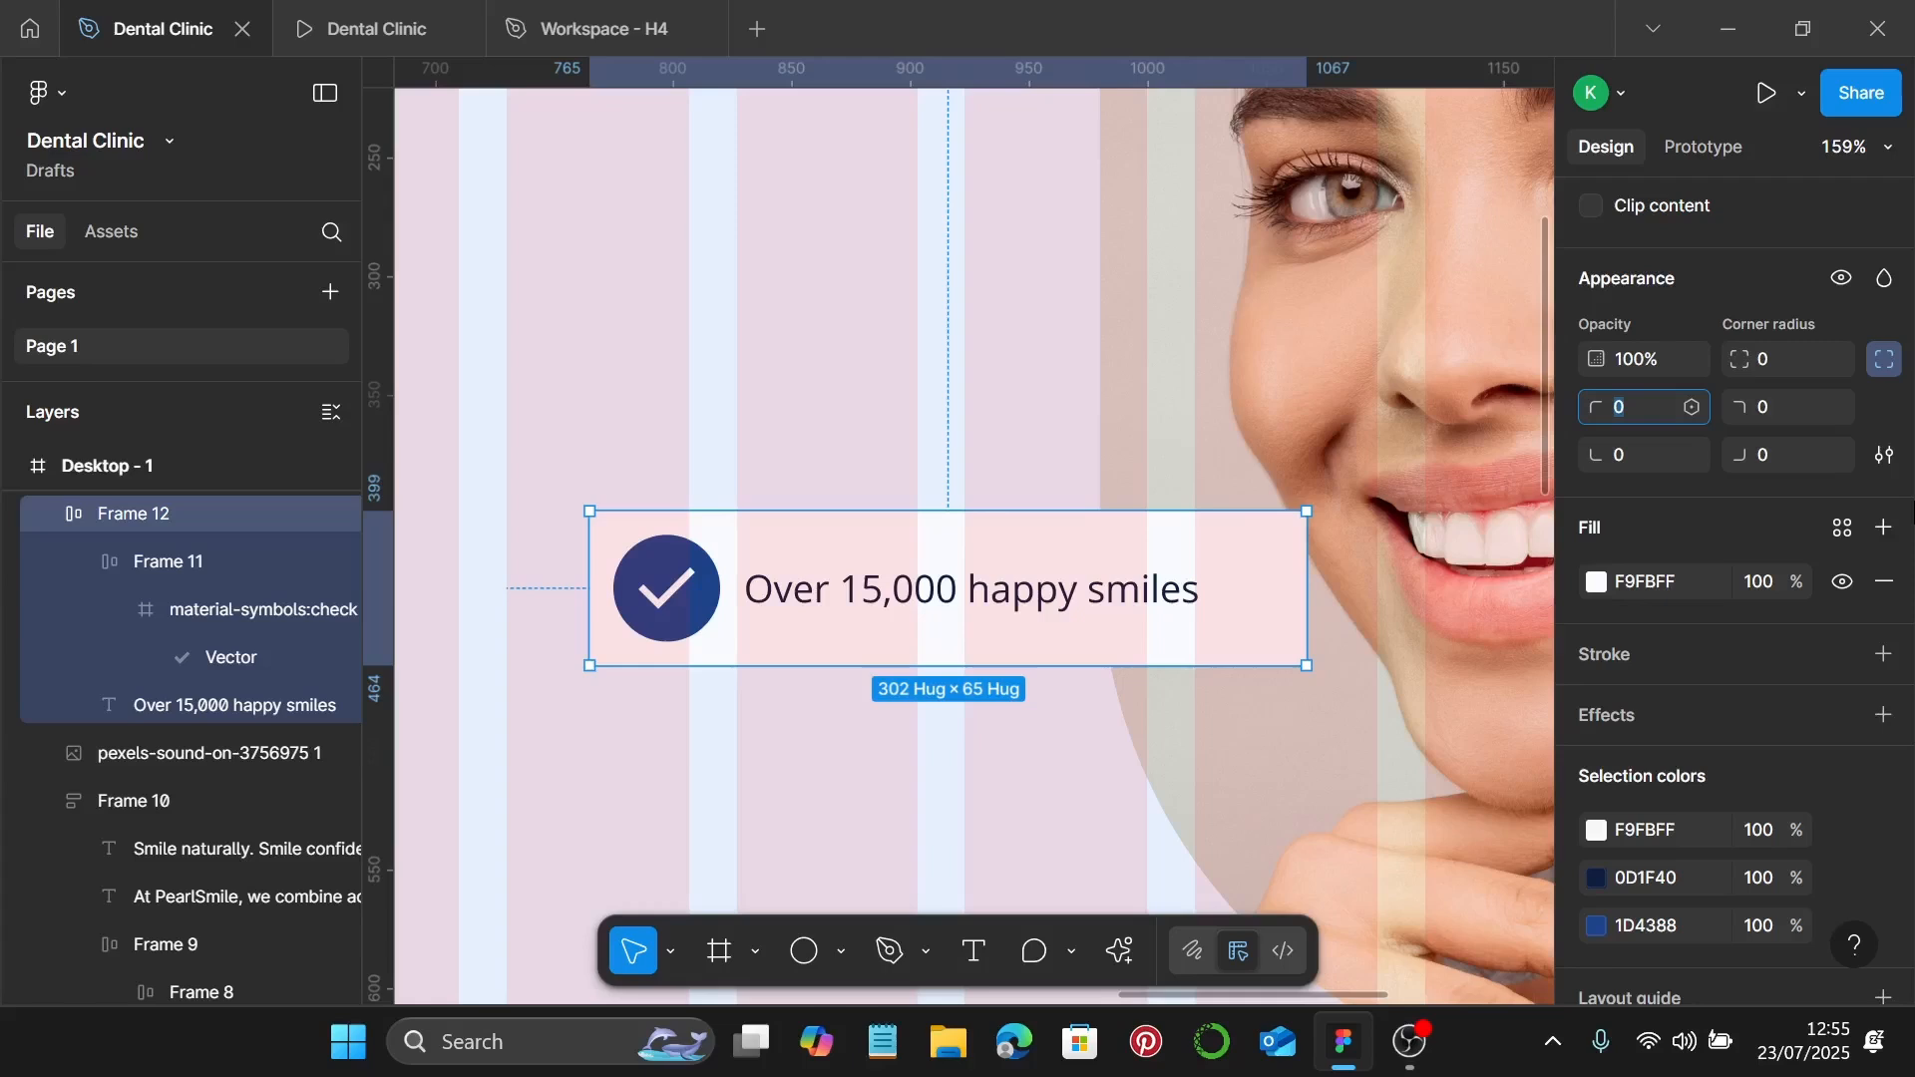
{"action": "key", "text": "Return"}
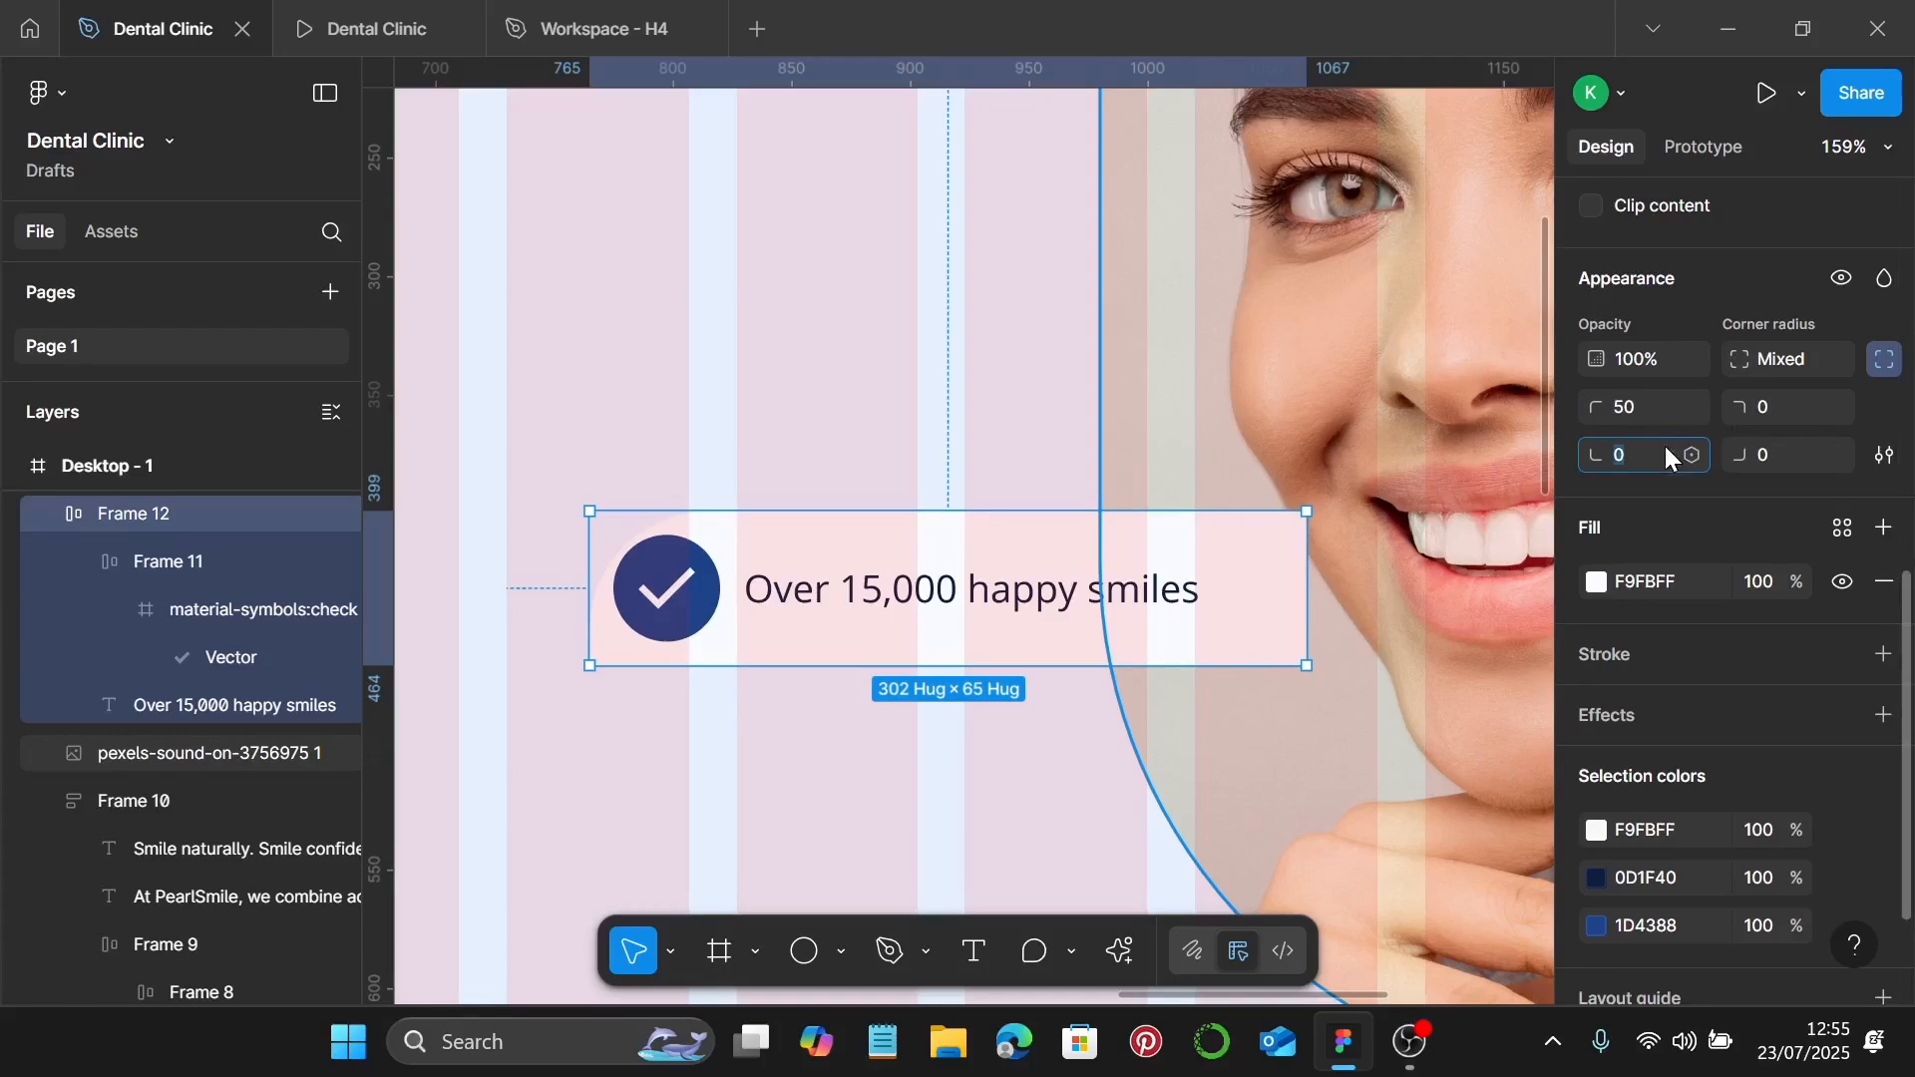
{"action": "type", "text": "50"}
{"action": "key", "text": "Return"}
{"action": "left_click", "coordinate": [1788, 405]}
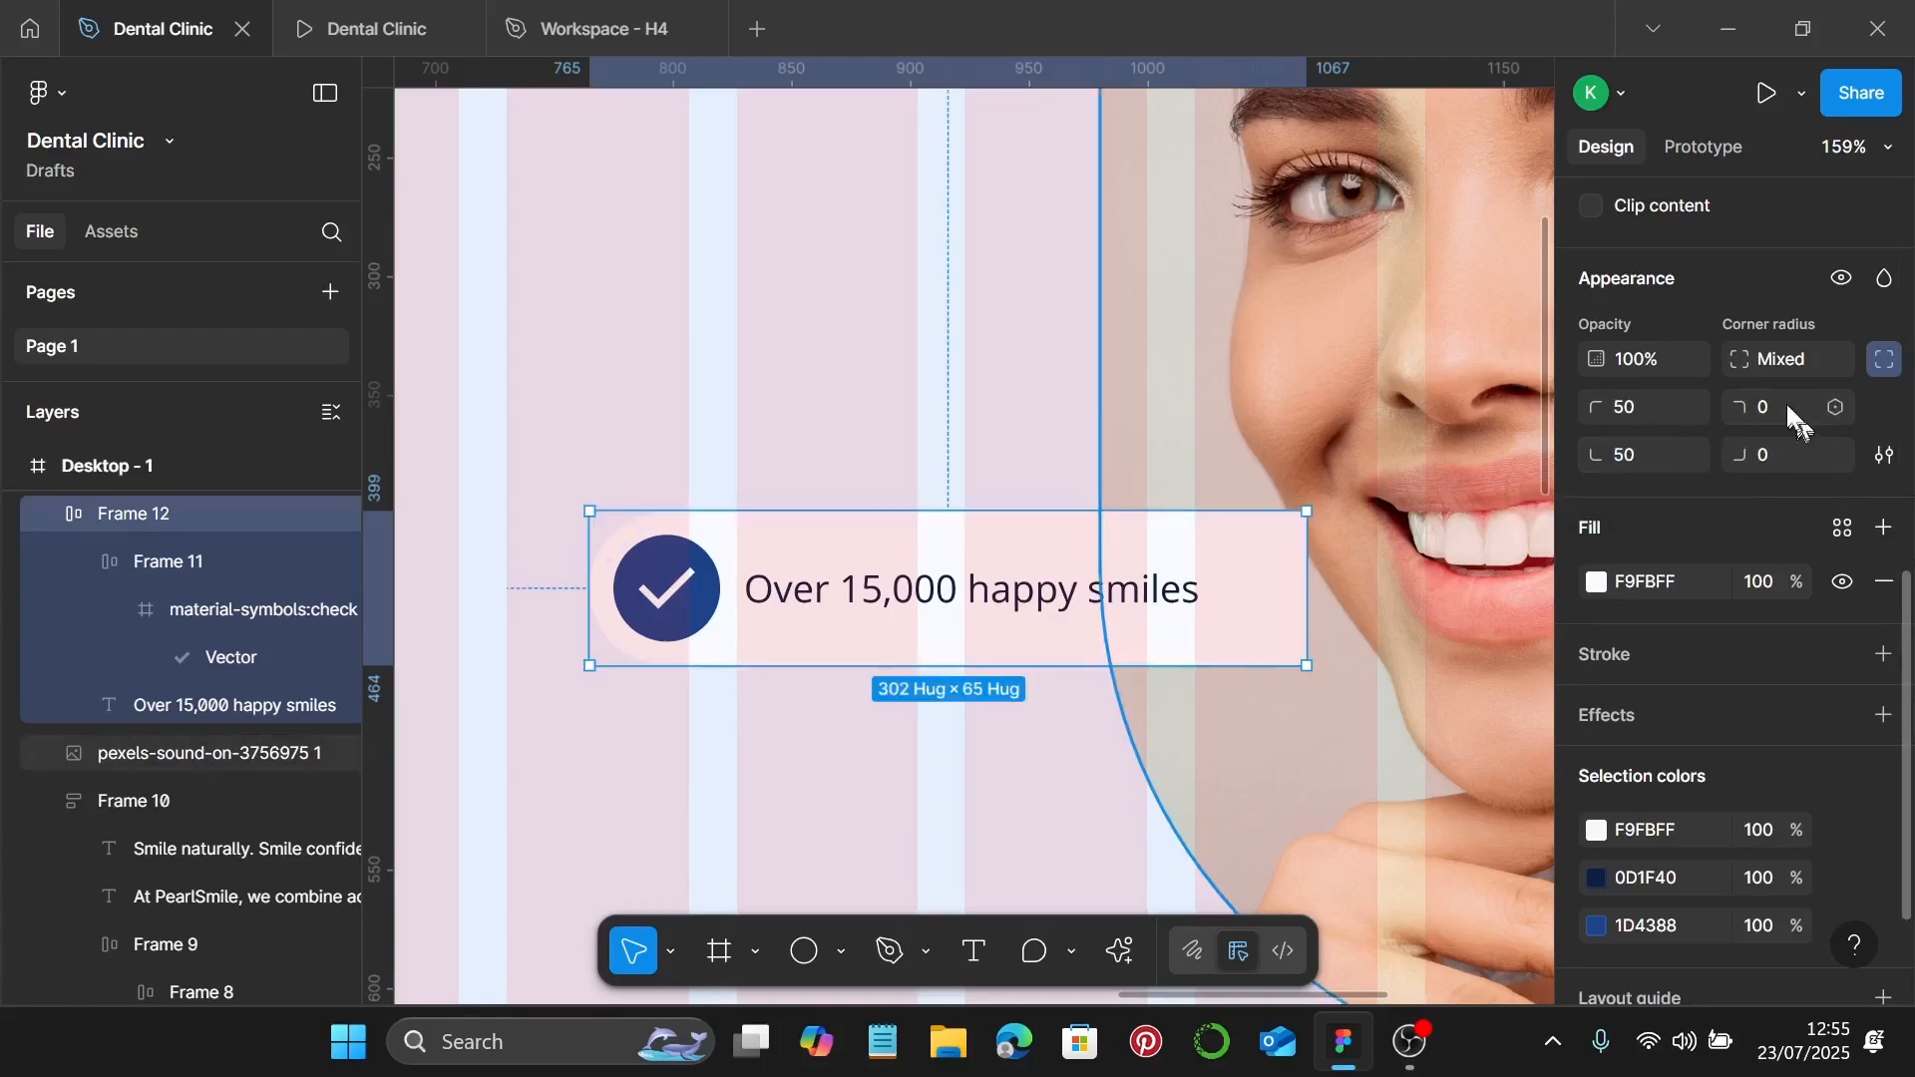
{"action": "type", "text": "5"}
{"action": "key", "text": "Return"}
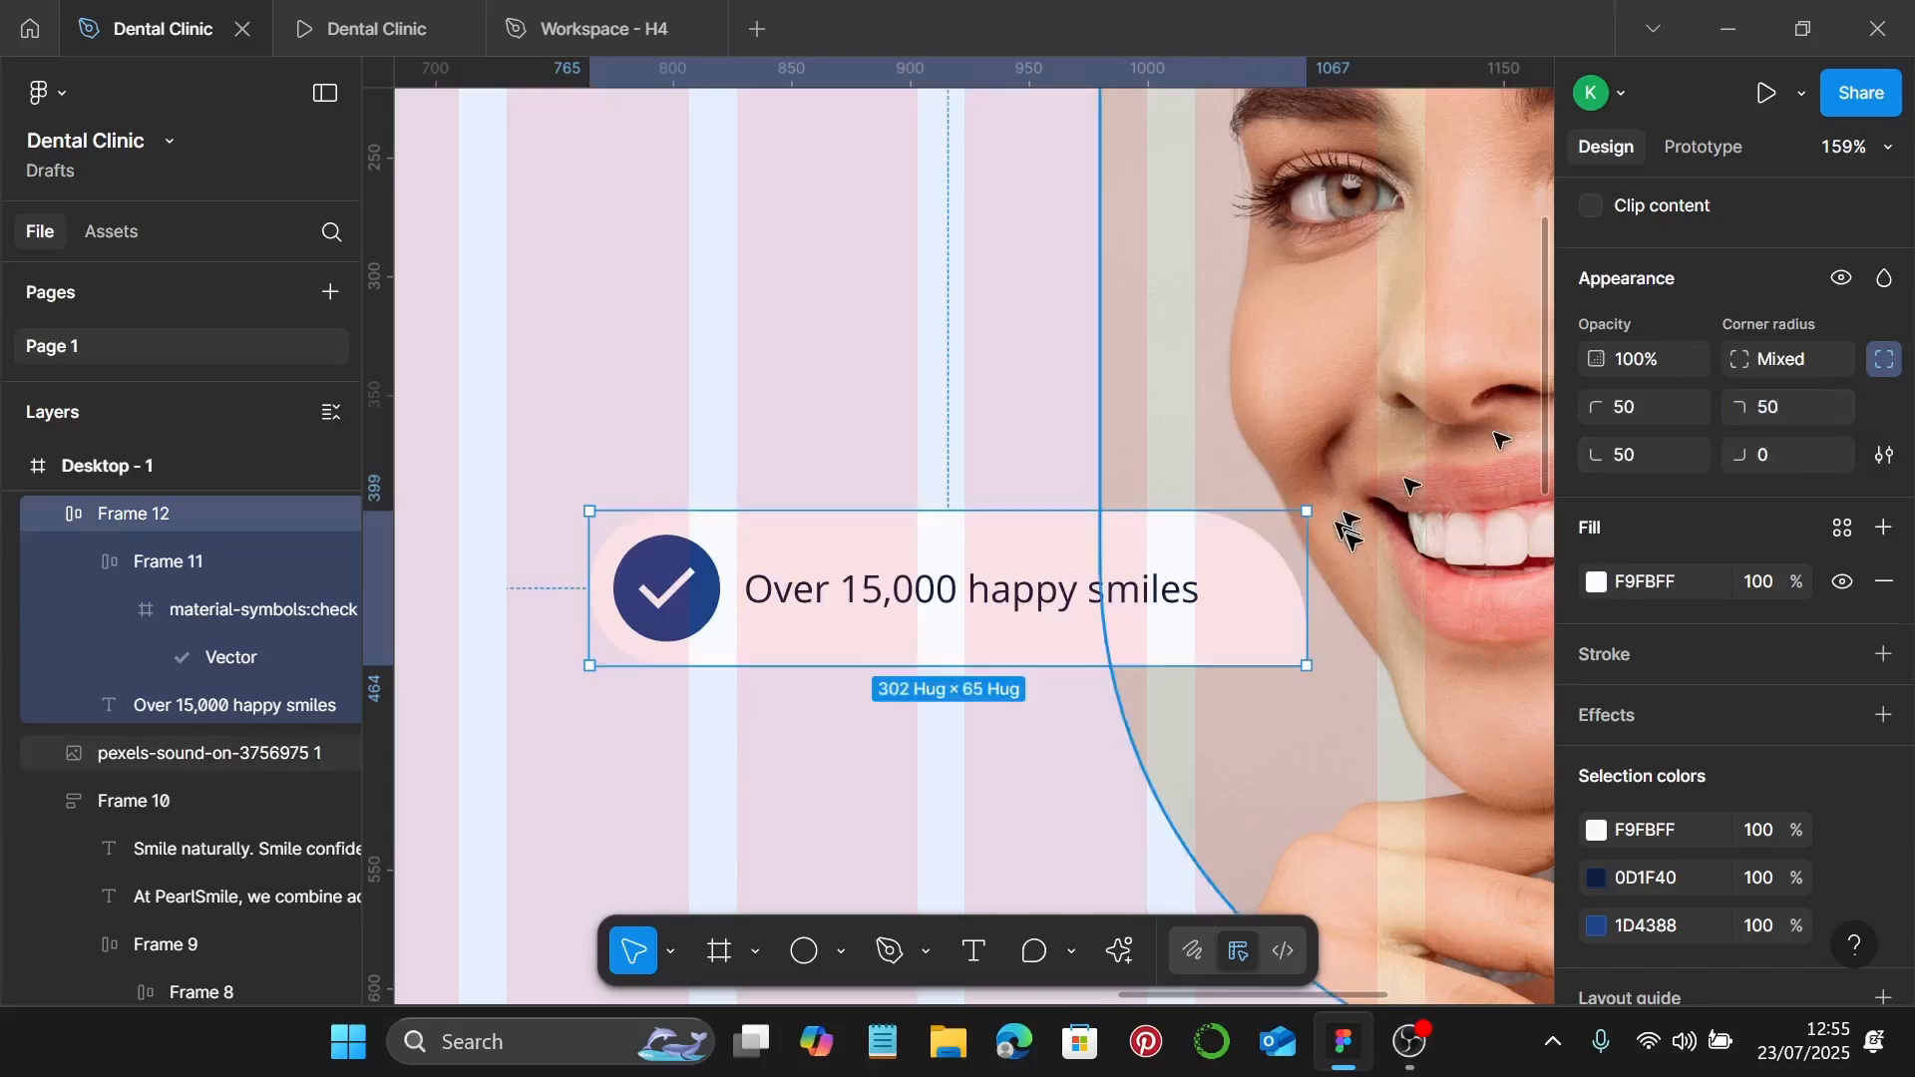
Step: Move the happy smiles badge up beside the headline at about X 698, Y 251, and duplicate it directly below at about Y 381
{"action": "scroll", "coordinate": [1304, 545], "scroll_direction": "down", "scroll_amount": 5}
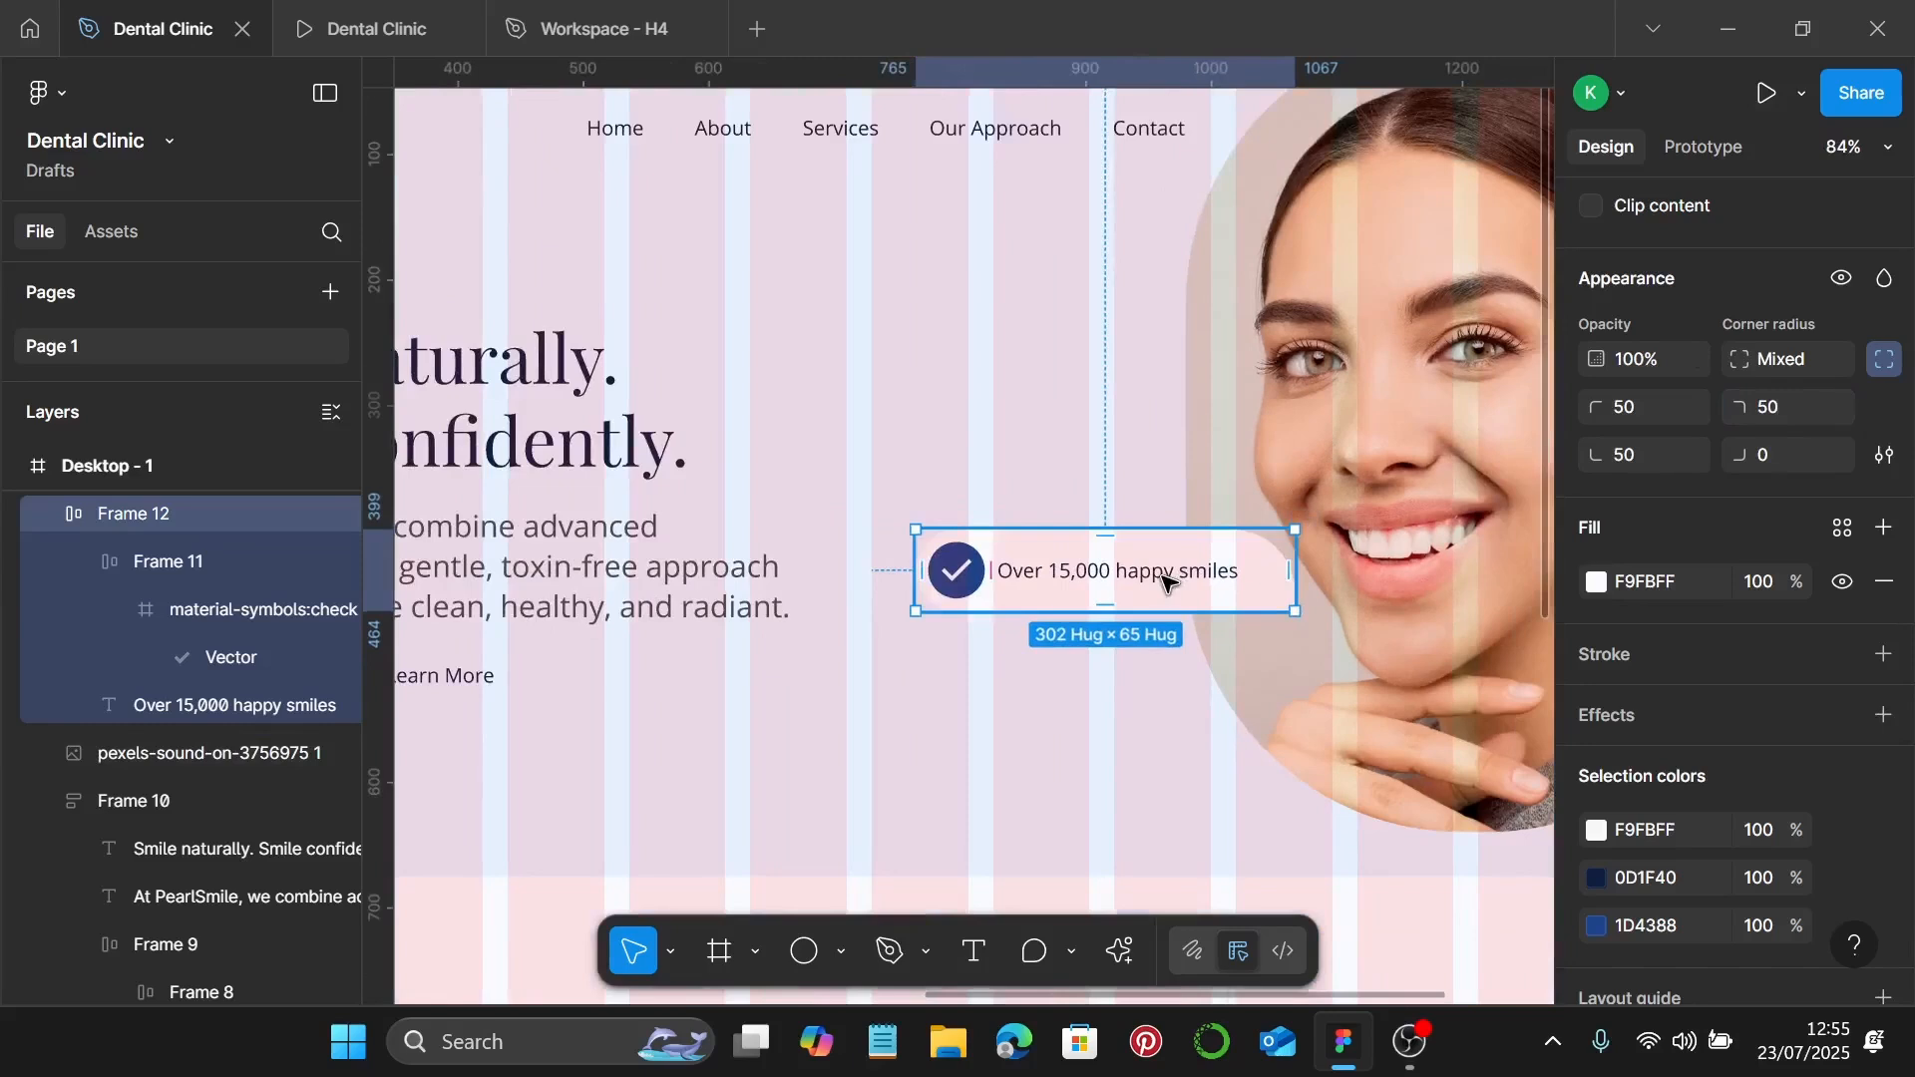
{"action": "left_click_drag", "start_coordinate": [1167, 581], "coordinate": [1076, 387]}
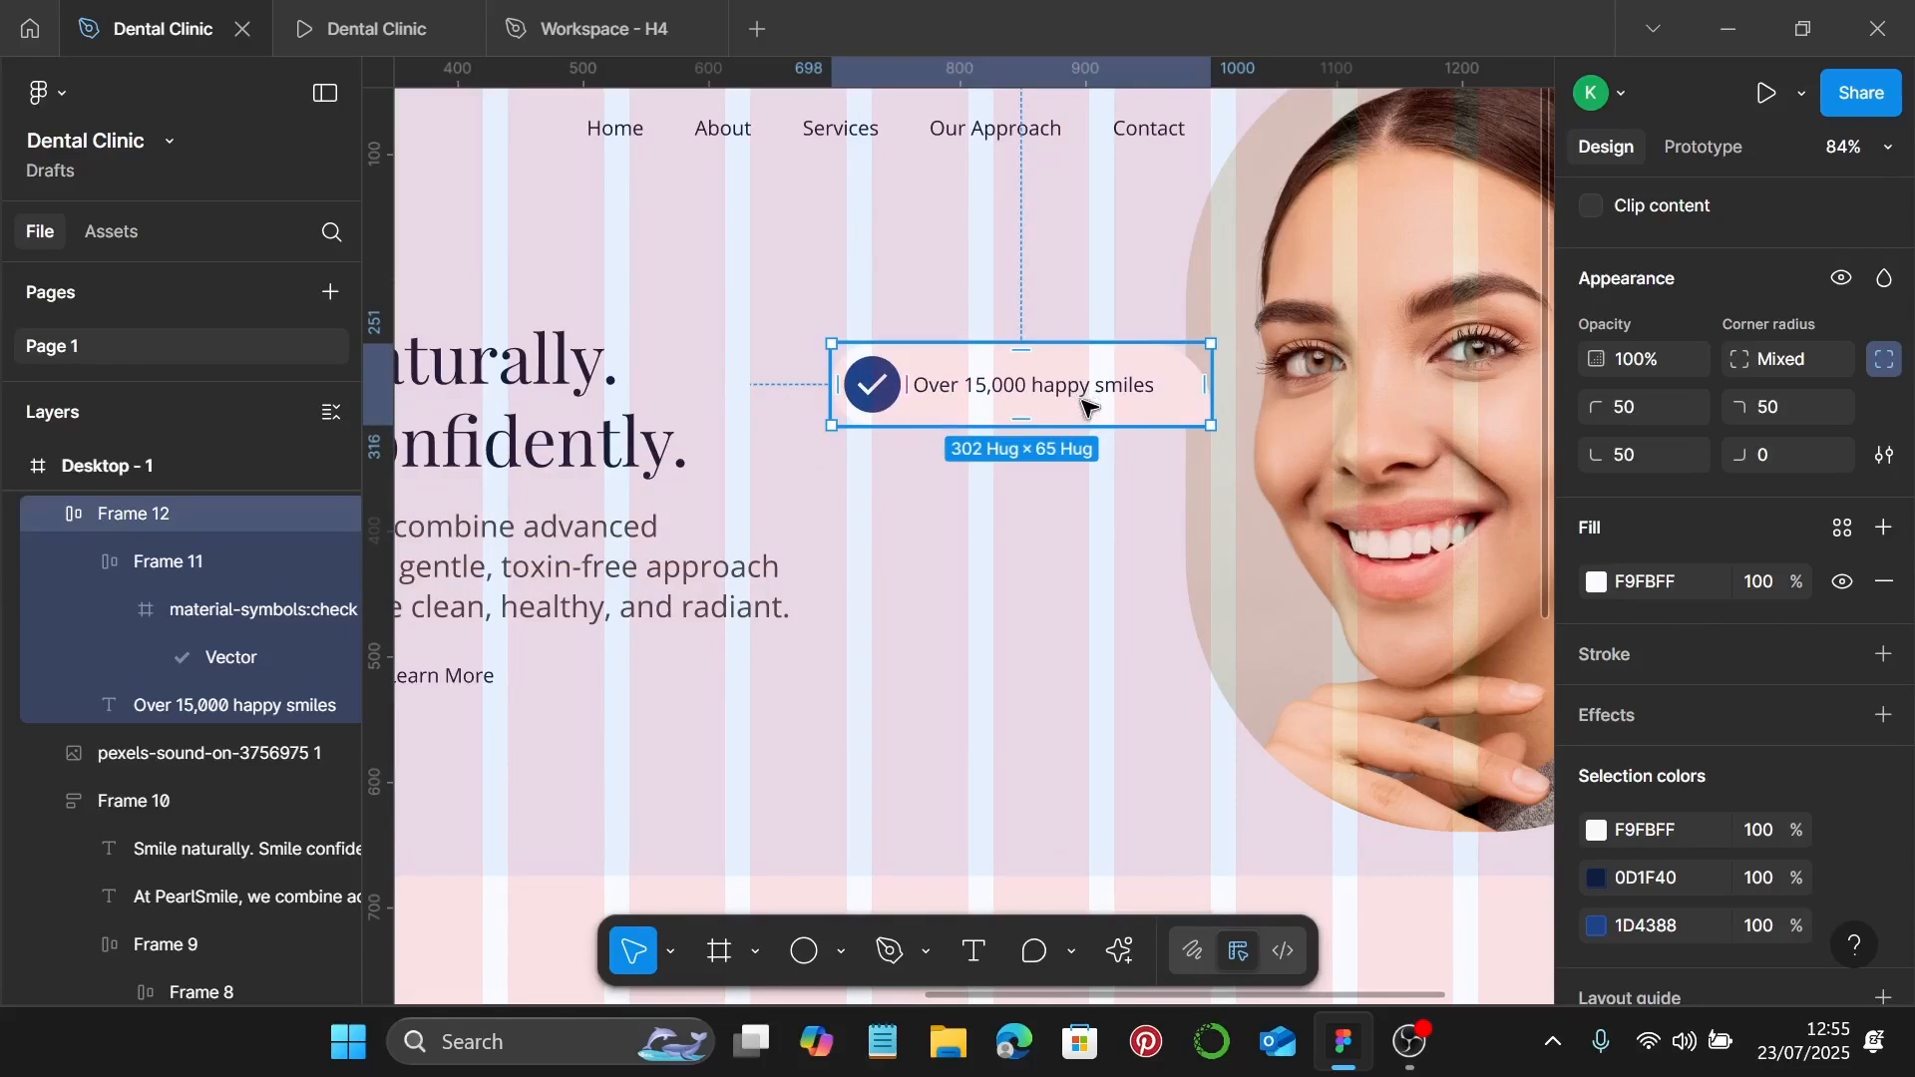
{"action": "scroll", "coordinate": [1085, 402], "scroll_direction": "down", "scroll_amount": 1}
{"action": "scroll", "coordinate": [1084, 402], "scroll_direction": "down", "scroll_amount": 2}
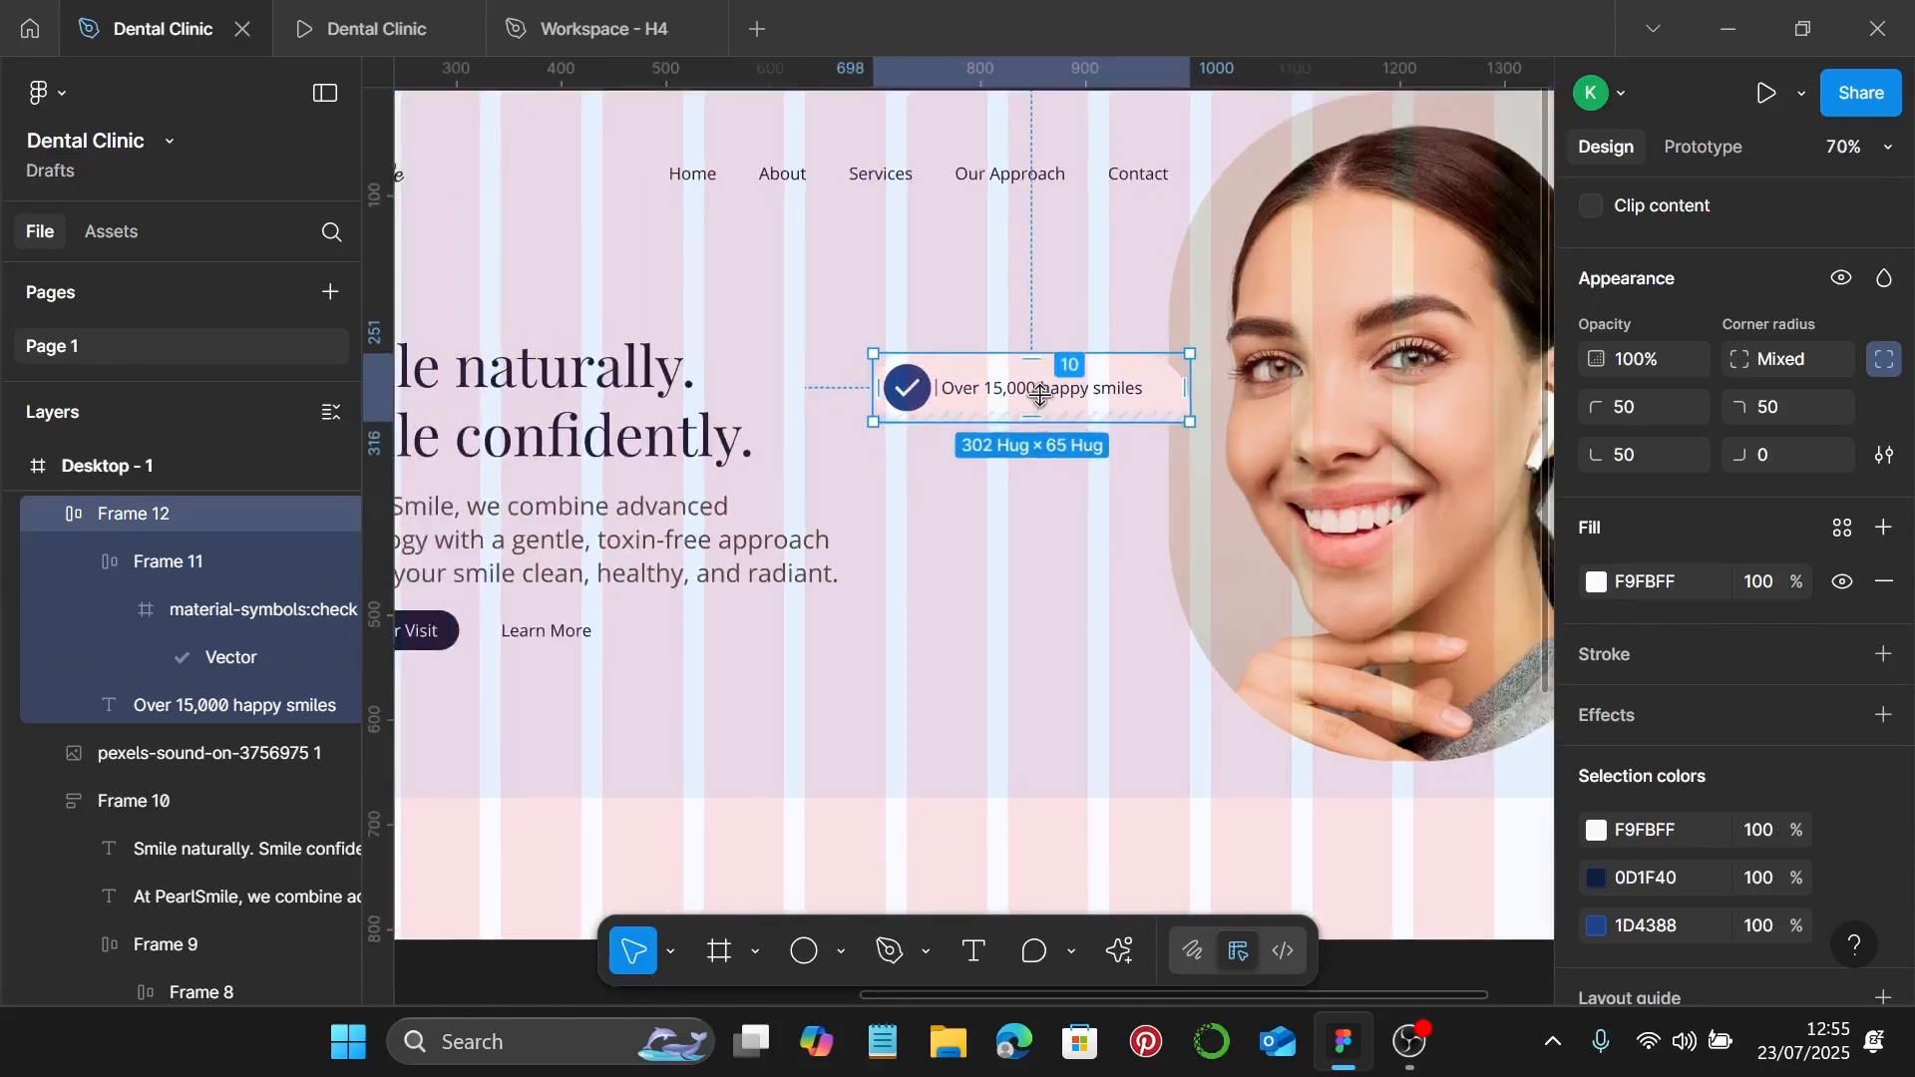
{"action": "left_click_drag", "start_coordinate": [1043, 389], "coordinate": [1047, 527]}
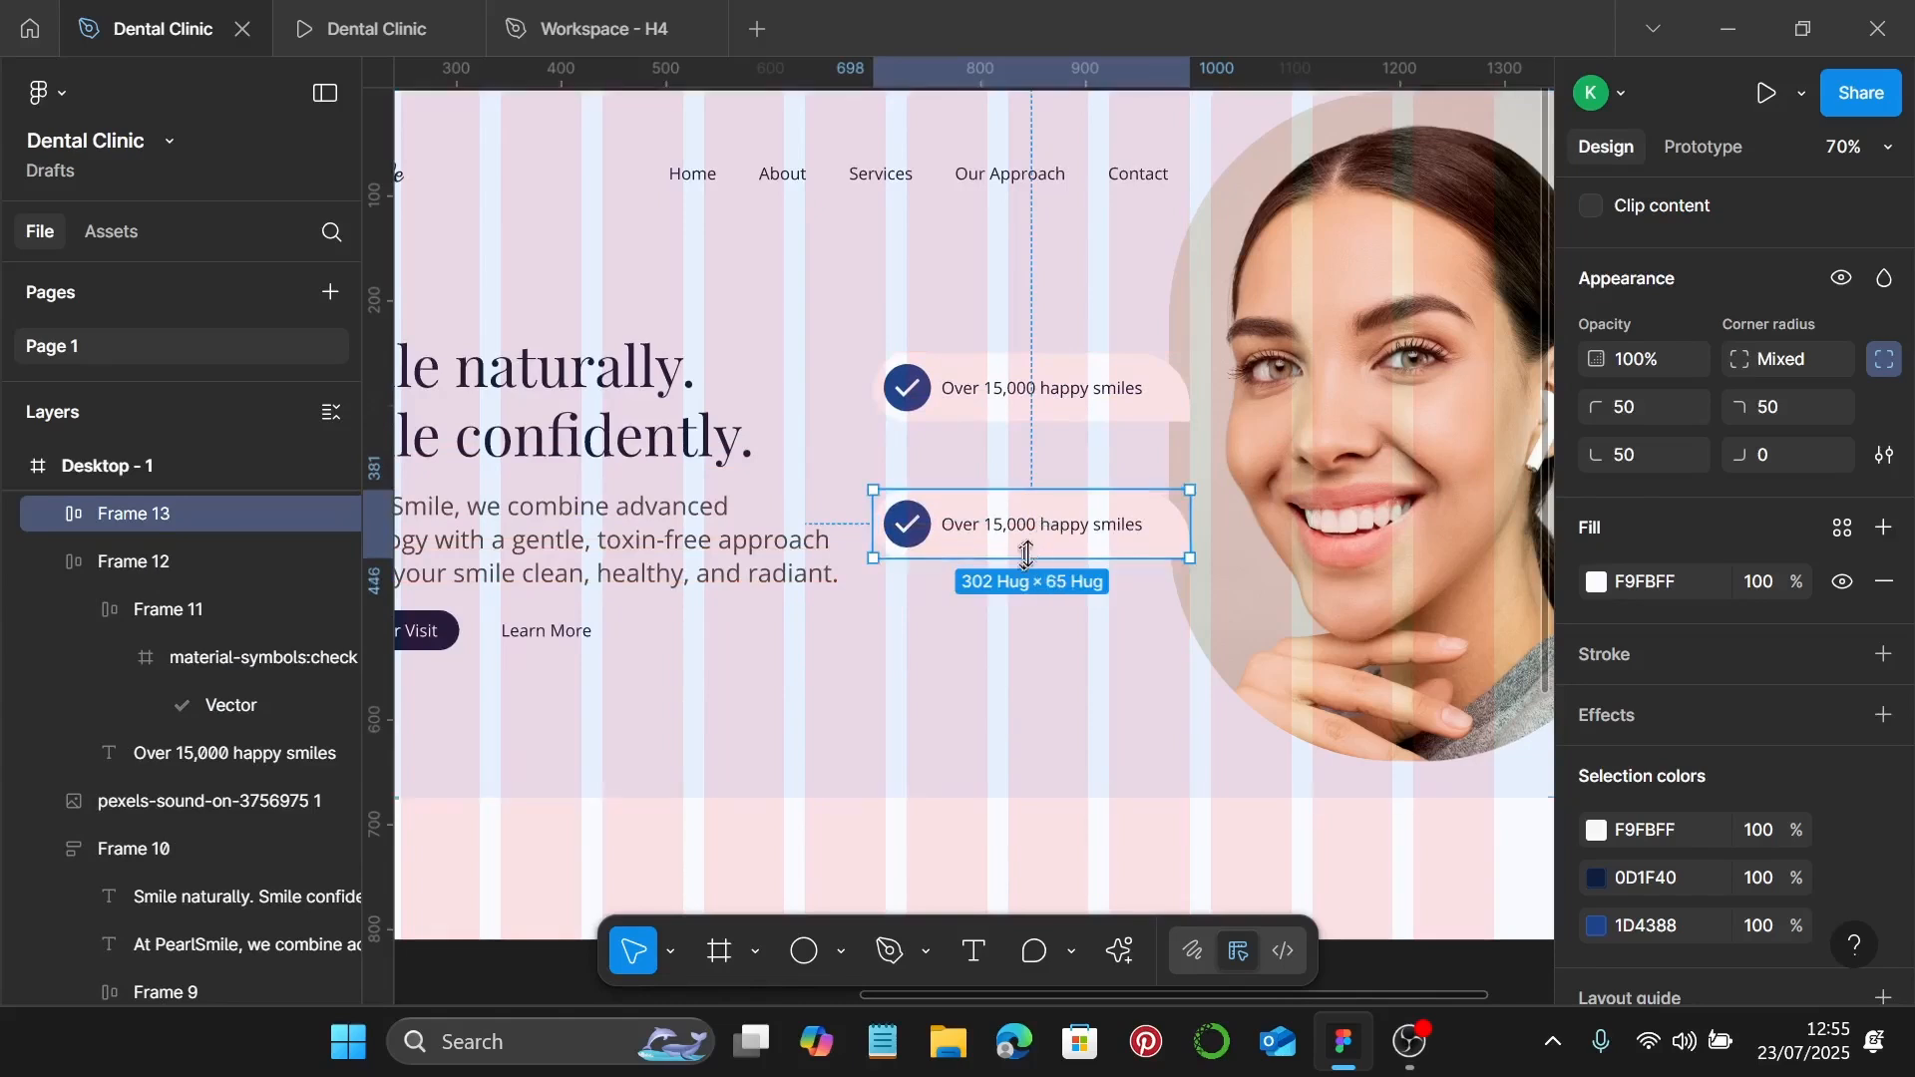
Step: Nudge the second badge 20 px to the right to align its right edge with the layout column edge
{"action": "key", "text": "Right"}
{"action": "key", "text": "Right"}
{"action": "key", "text": "Right"}
{"action": "key", "text": "Right"}
{"action": "key", "text": "Right"}
{"action": "key", "text": "Right"}
{"action": "key", "text": "Right"}
{"action": "key", "text": "Right"}
{"action": "key", "text": "Right"}
{"action": "key", "text": "Right"}
{"action": "key", "text": "Right"}
{"action": "key", "text": "Right"}
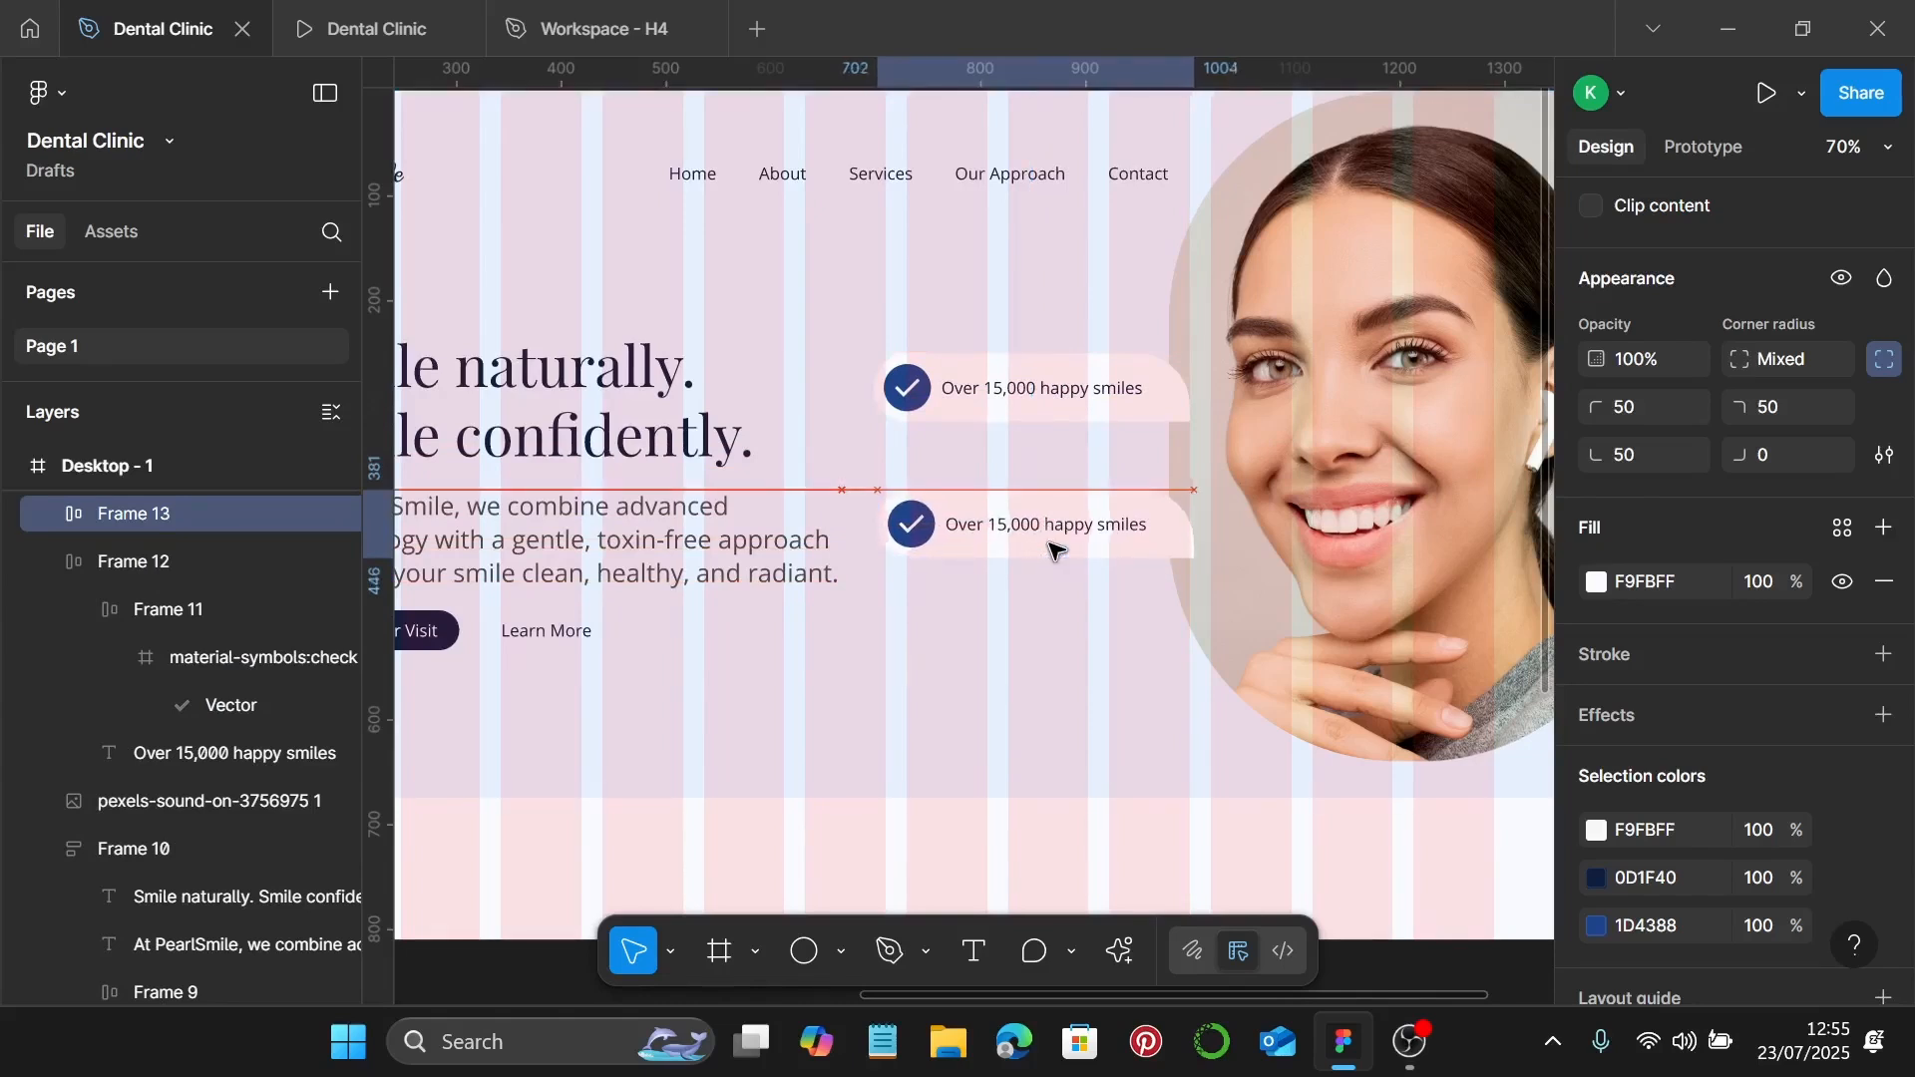
{"action": "key", "text": "Right"}
{"action": "key", "text": "Right"}
{"action": "key", "text": "Right"}
{"action": "key", "text": "Right"}
{"action": "key", "text": "Right"}
{"action": "key", "text": "Right"}
{"action": "key", "text": "Right"}
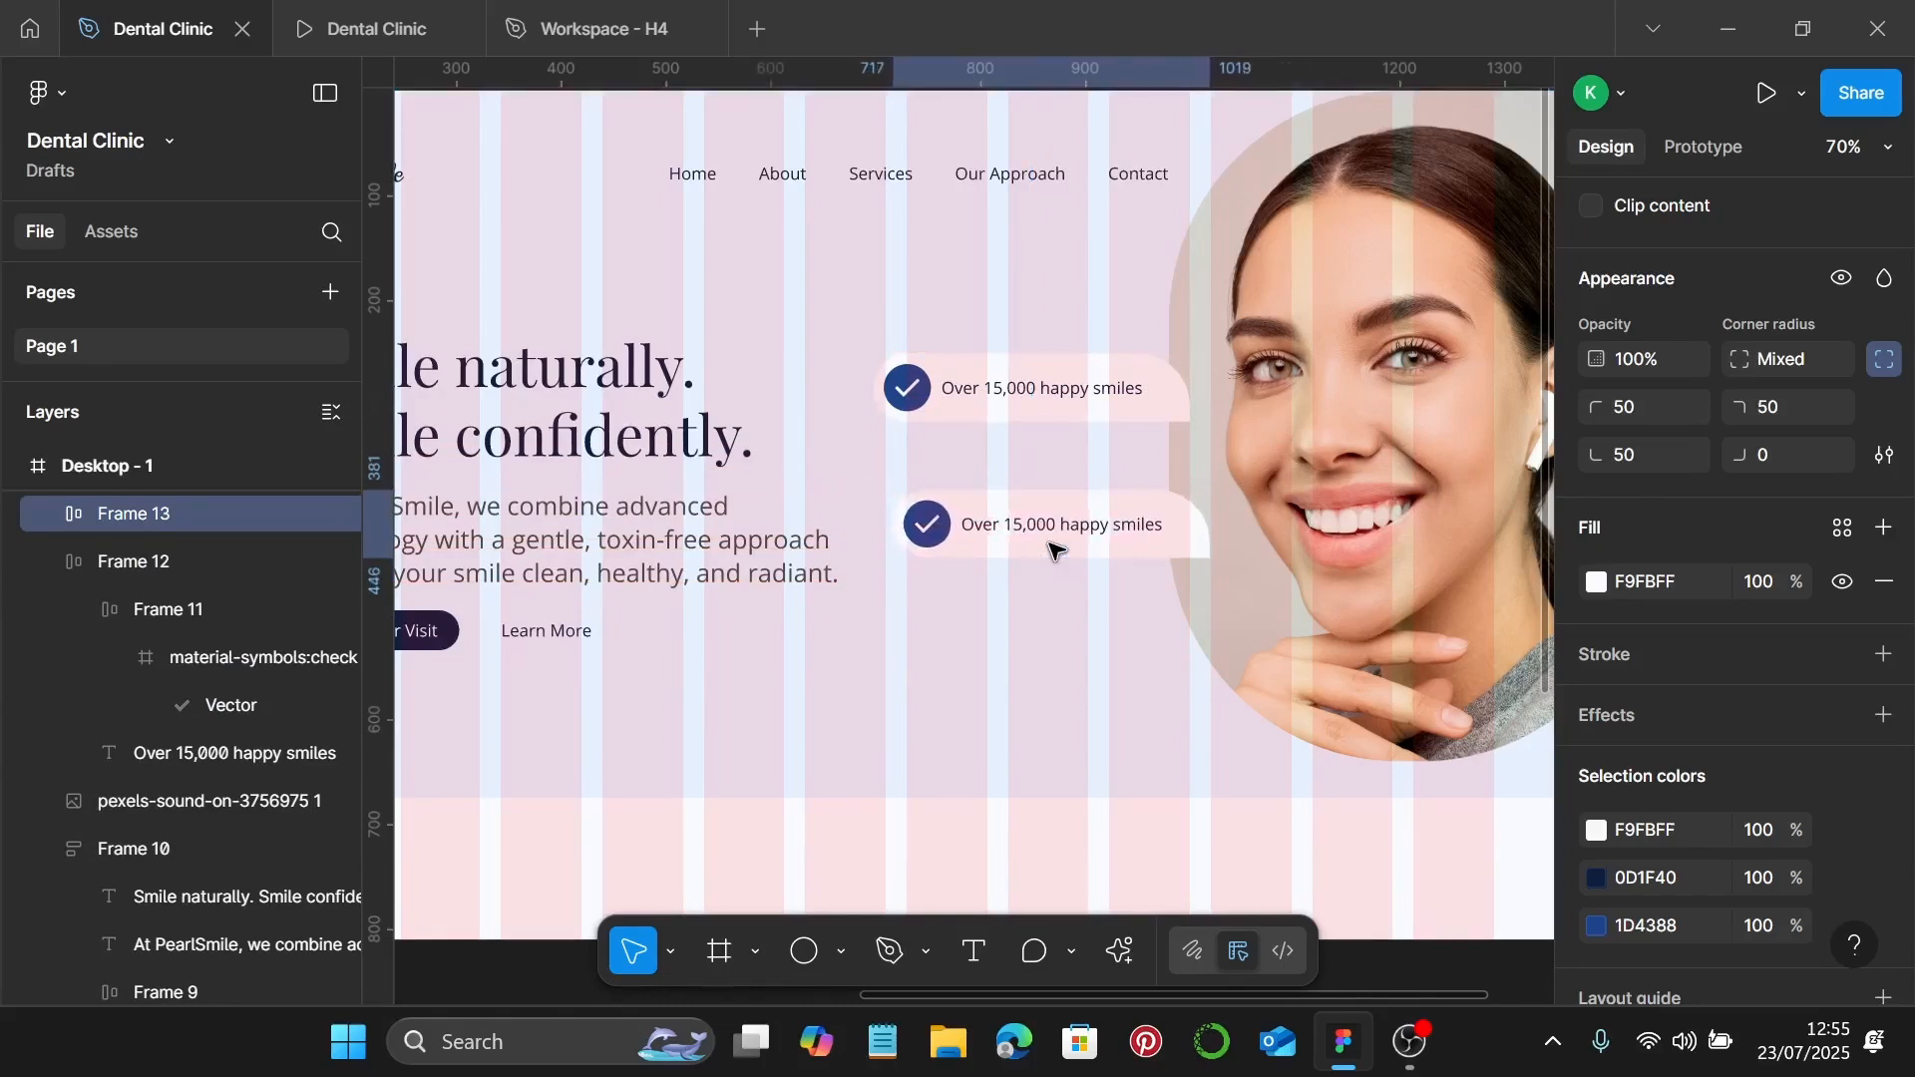
{"action": "scroll", "coordinate": [1227, 561], "scroll_direction": "up", "scroll_amount": 3}
{"action": "scroll", "coordinate": [1229, 563], "scroll_direction": "up", "scroll_amount": 6}
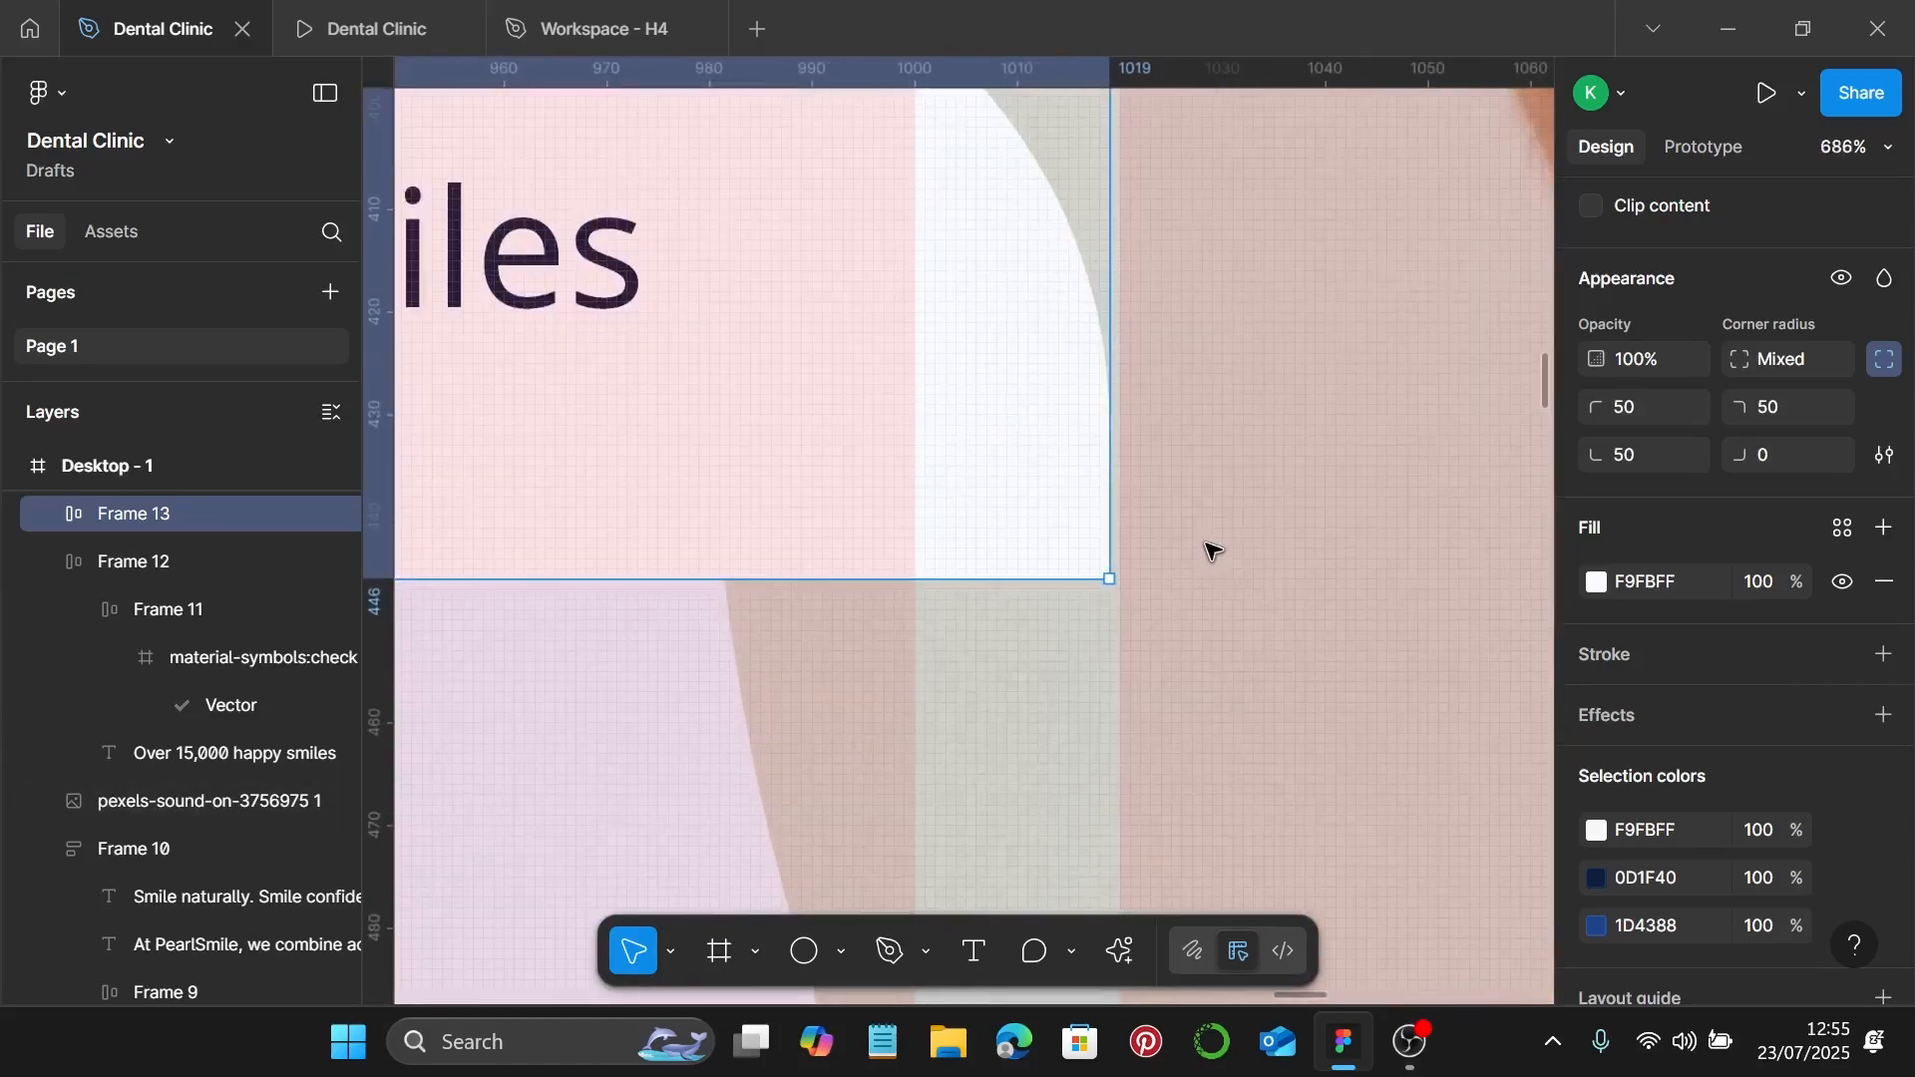
{"action": "scroll", "coordinate": [1210, 550], "scroll_direction": "down", "scroll_amount": 9}
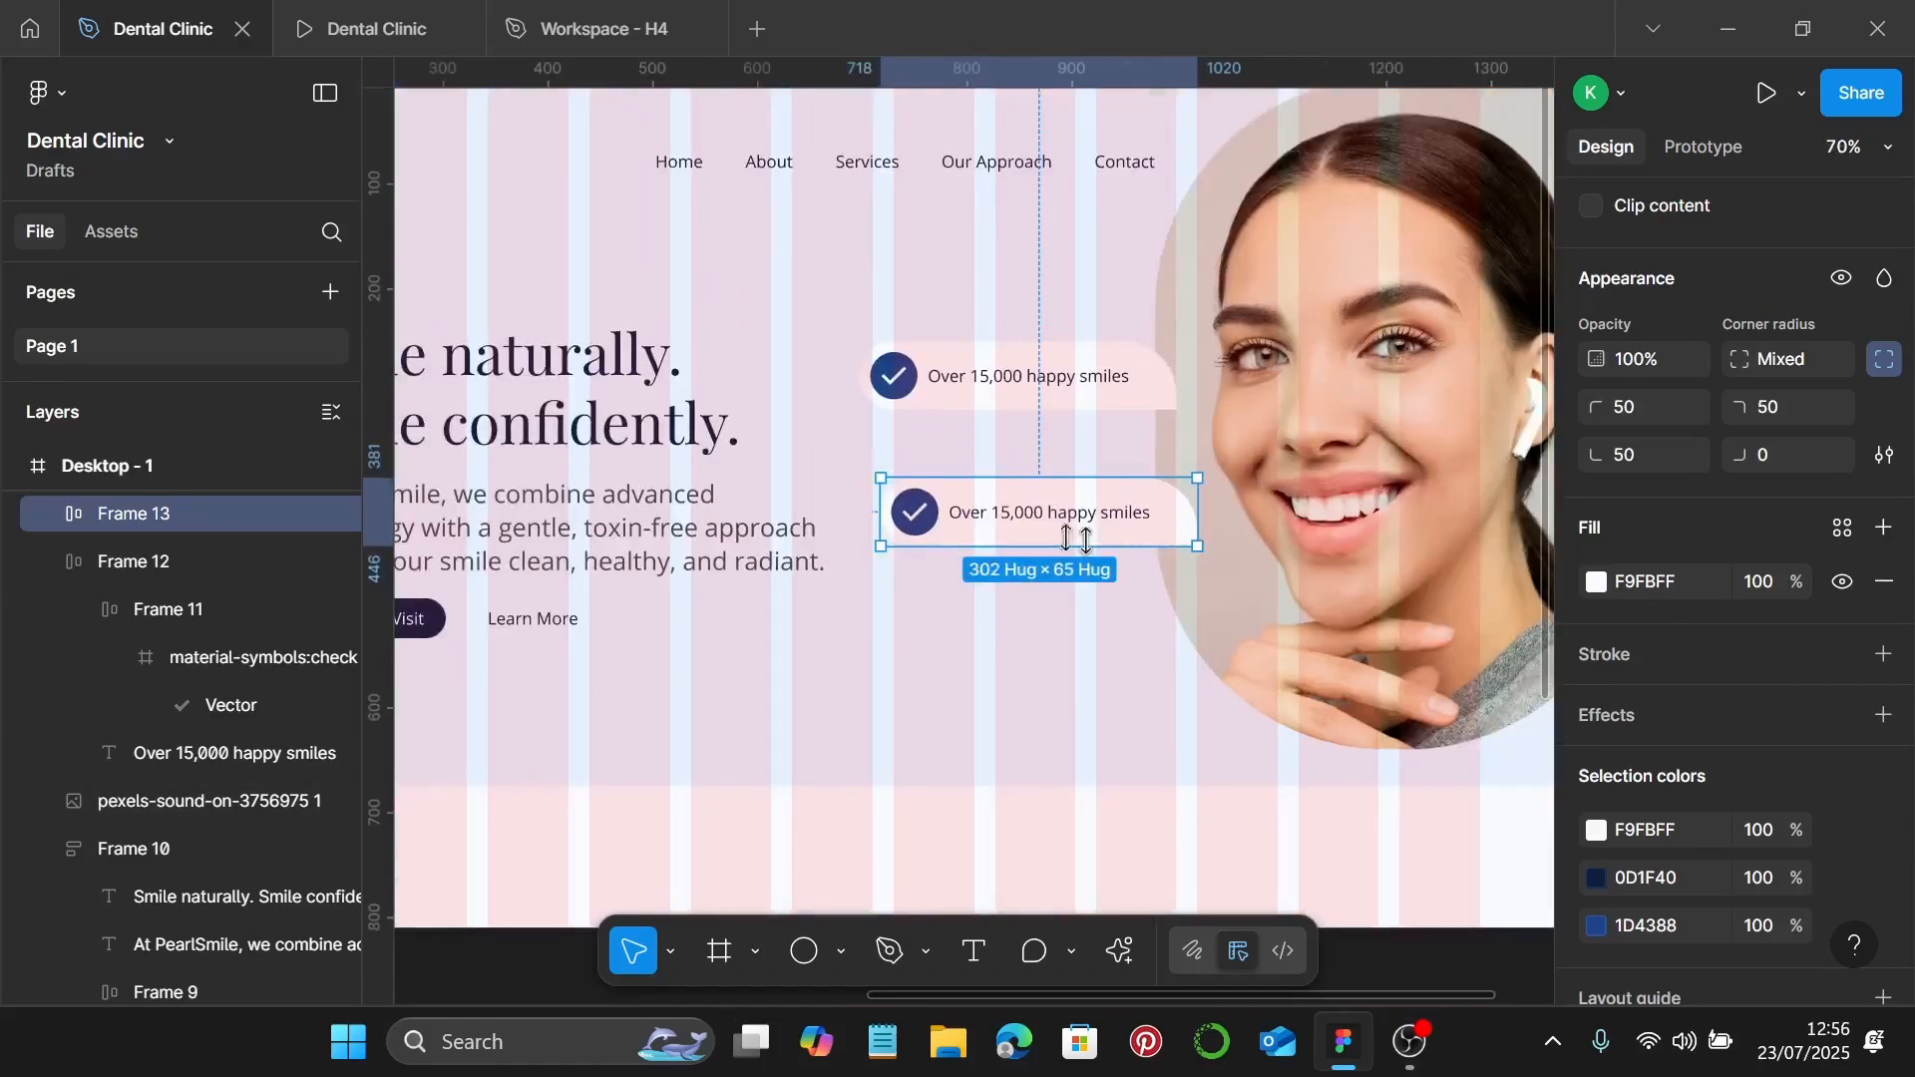
Step: Duplicate the second badge below and farther right, at about X 795, Y 511, as the third badge
{"action": "left_click_drag", "start_coordinate": [1037, 502], "coordinate": [1054, 606]}
{"action": "key", "text": "ctrl+z"}
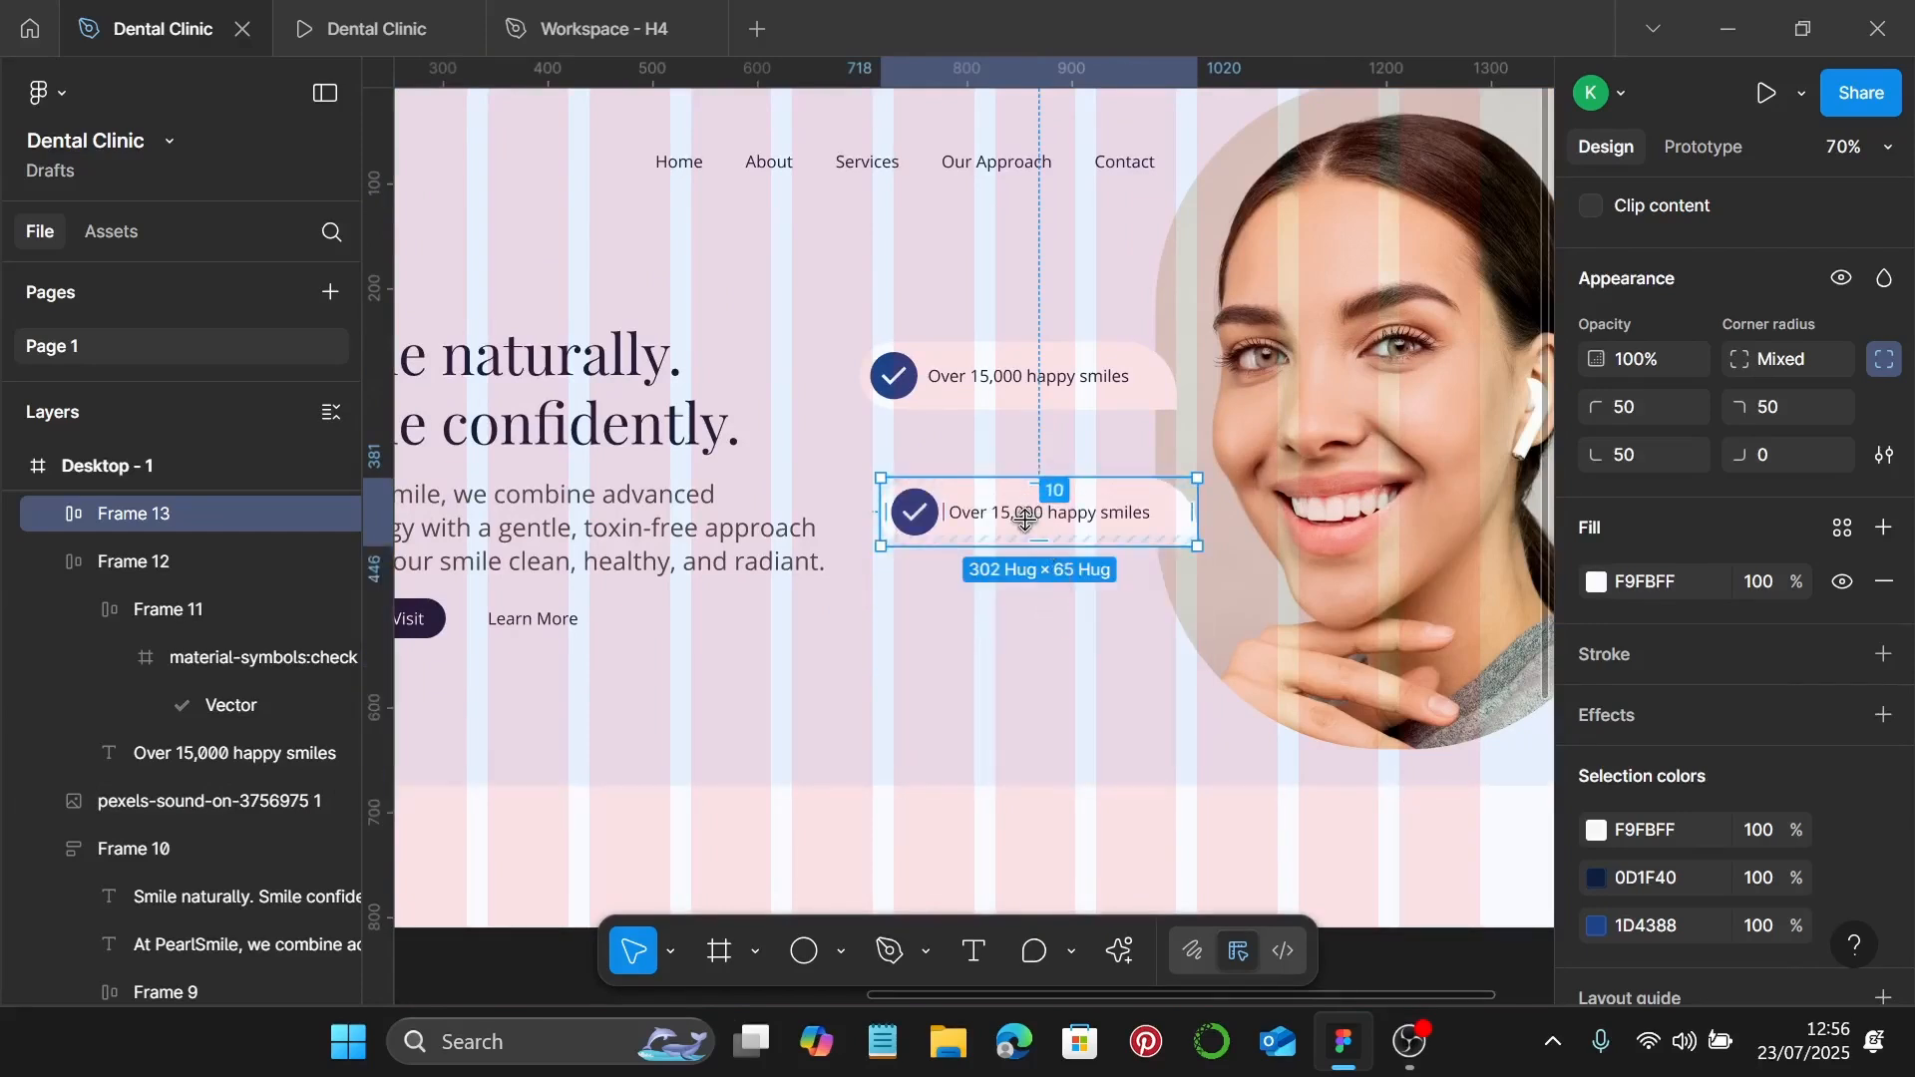
{"action": "left_click_drag", "start_coordinate": [1027, 528], "coordinate": [1103, 650]}
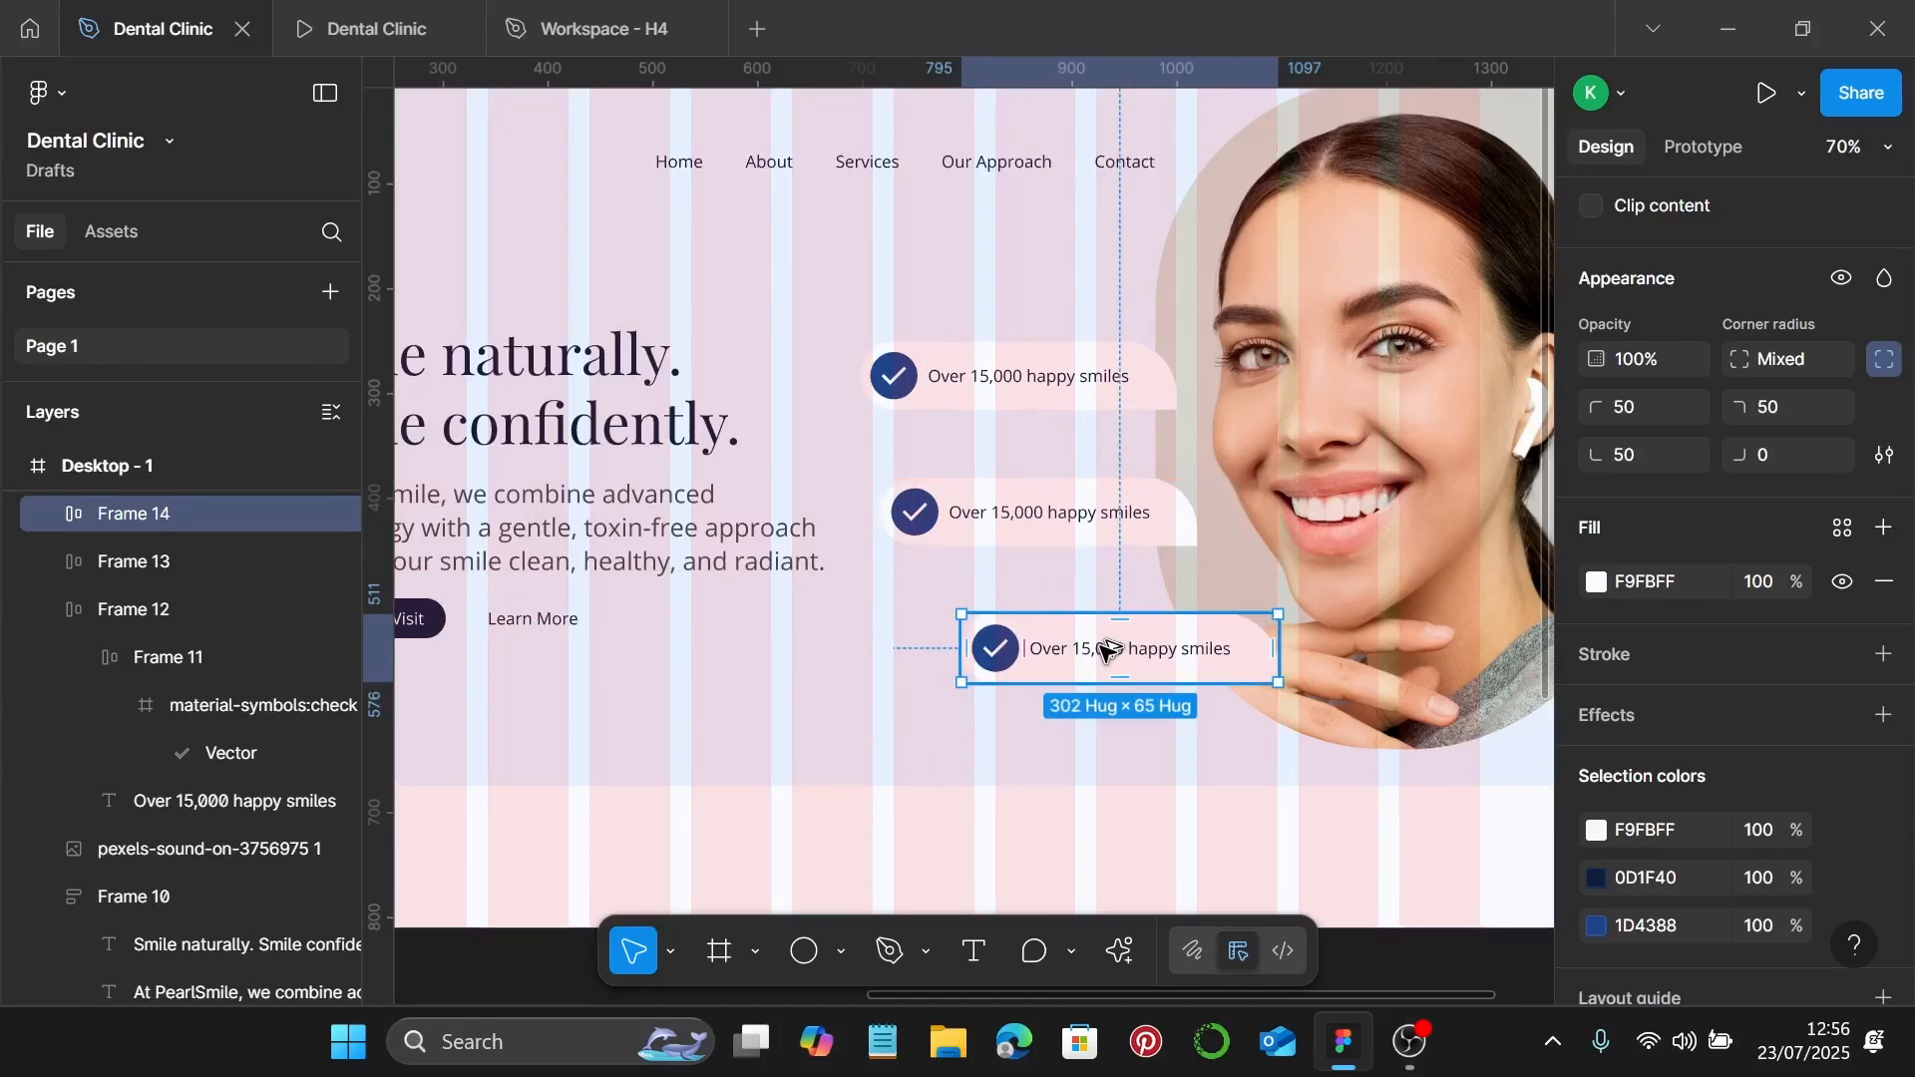
{"action": "scroll", "coordinate": [1161, 683], "scroll_direction": "down", "scroll_amount": 3}
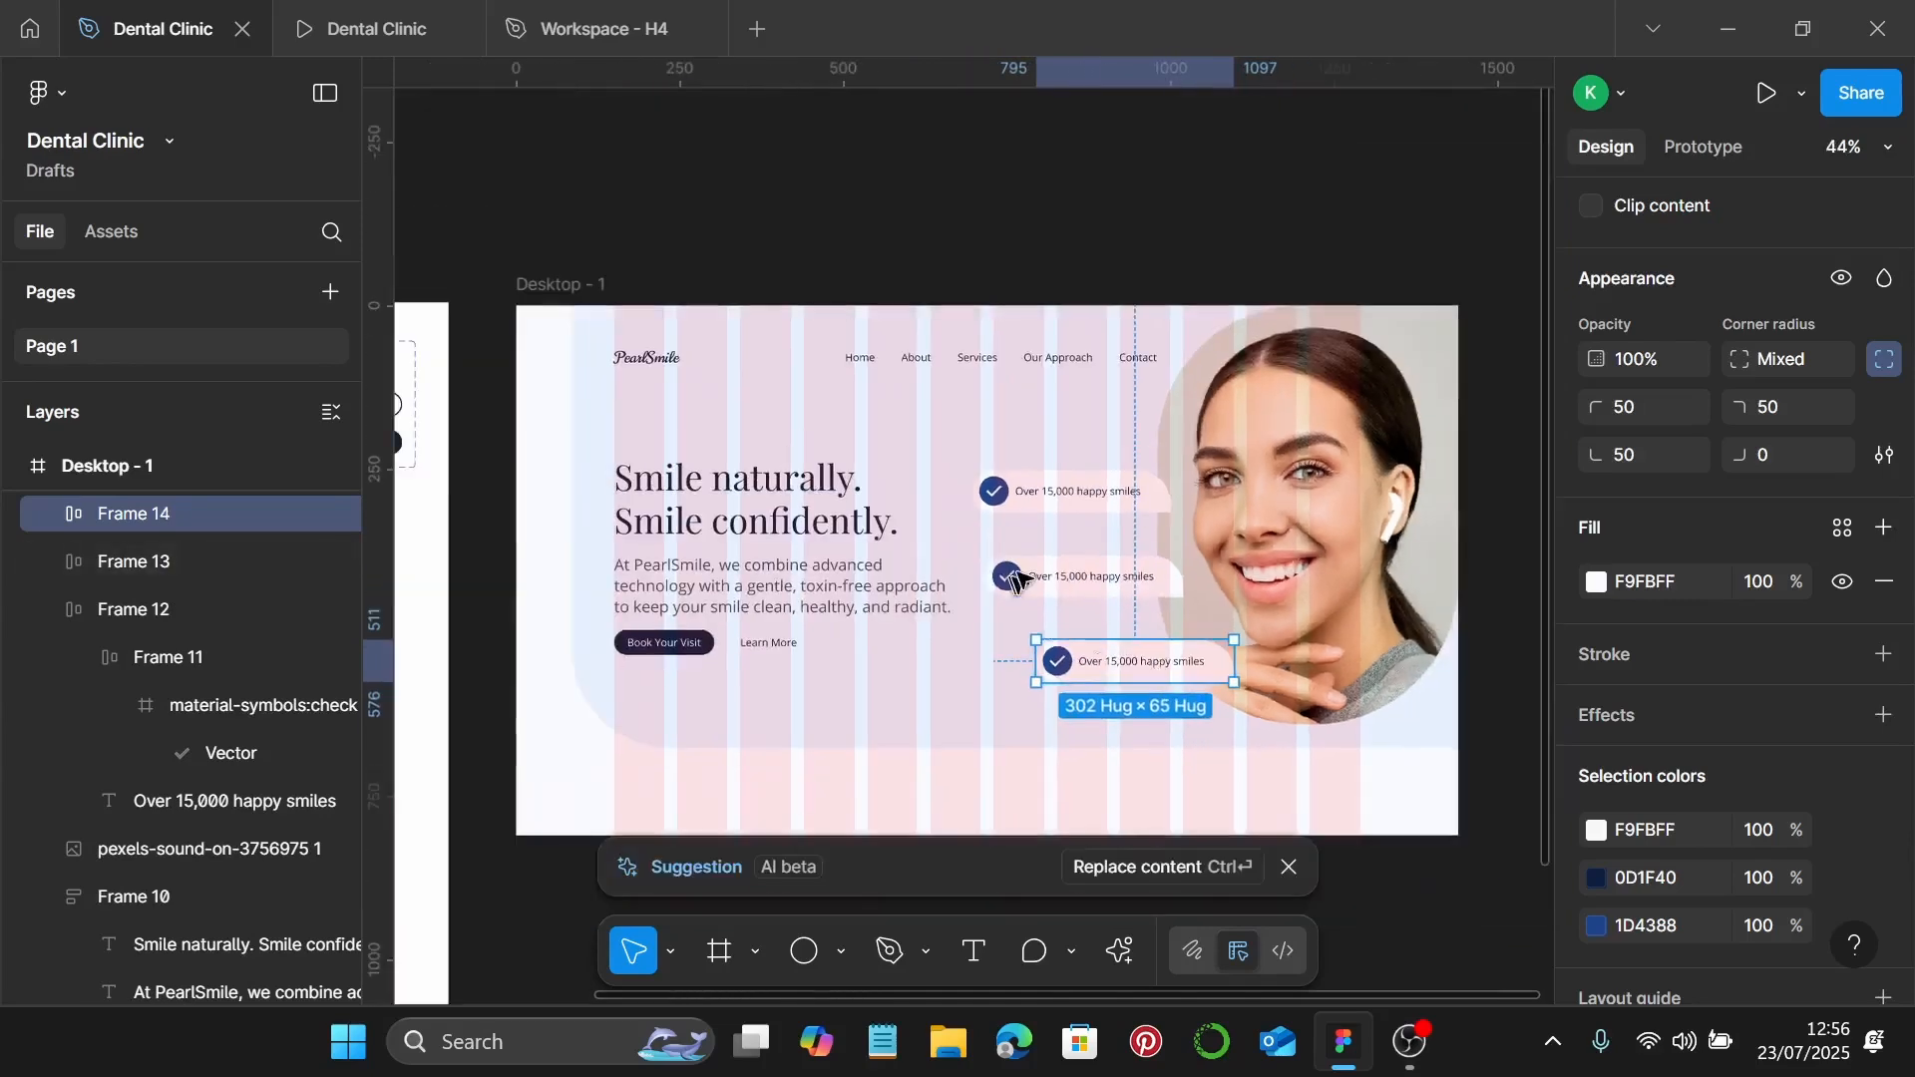
{"action": "scroll", "coordinate": [1100, 574], "scroll_direction": "up", "scroll_amount": 3}
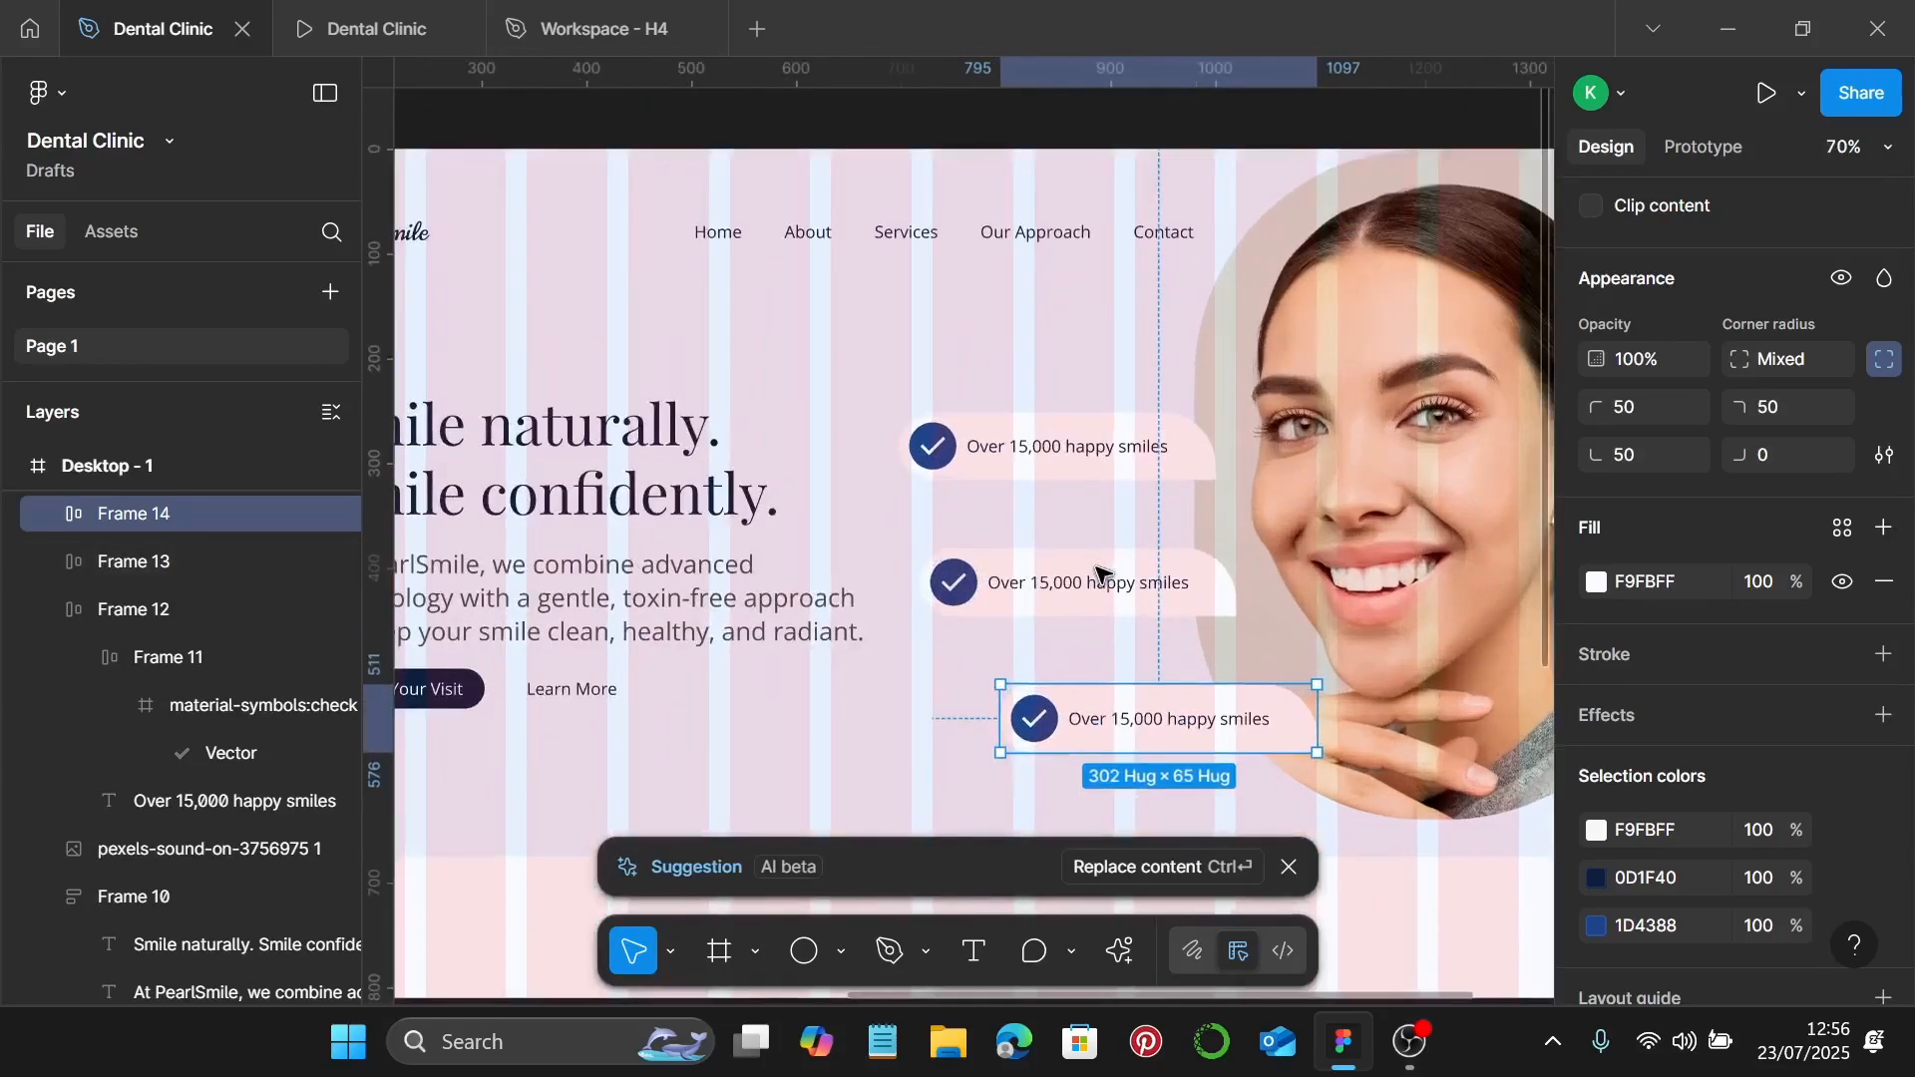
Step: Select all three badges and set the vertical spacing between them to 45
{"action": "left_click", "coordinate": [1093, 576]}
{"action": "left_click", "coordinate": [1087, 460]}
{"action": "left_click", "coordinate": [1089, 584], "text": "shift"}
{"action": "left_click", "coordinate": [1097, 720], "text": "shift"}
{"action": "scroll", "coordinate": [1671, 698], "scroll_direction": "up", "scroll_amount": 3}
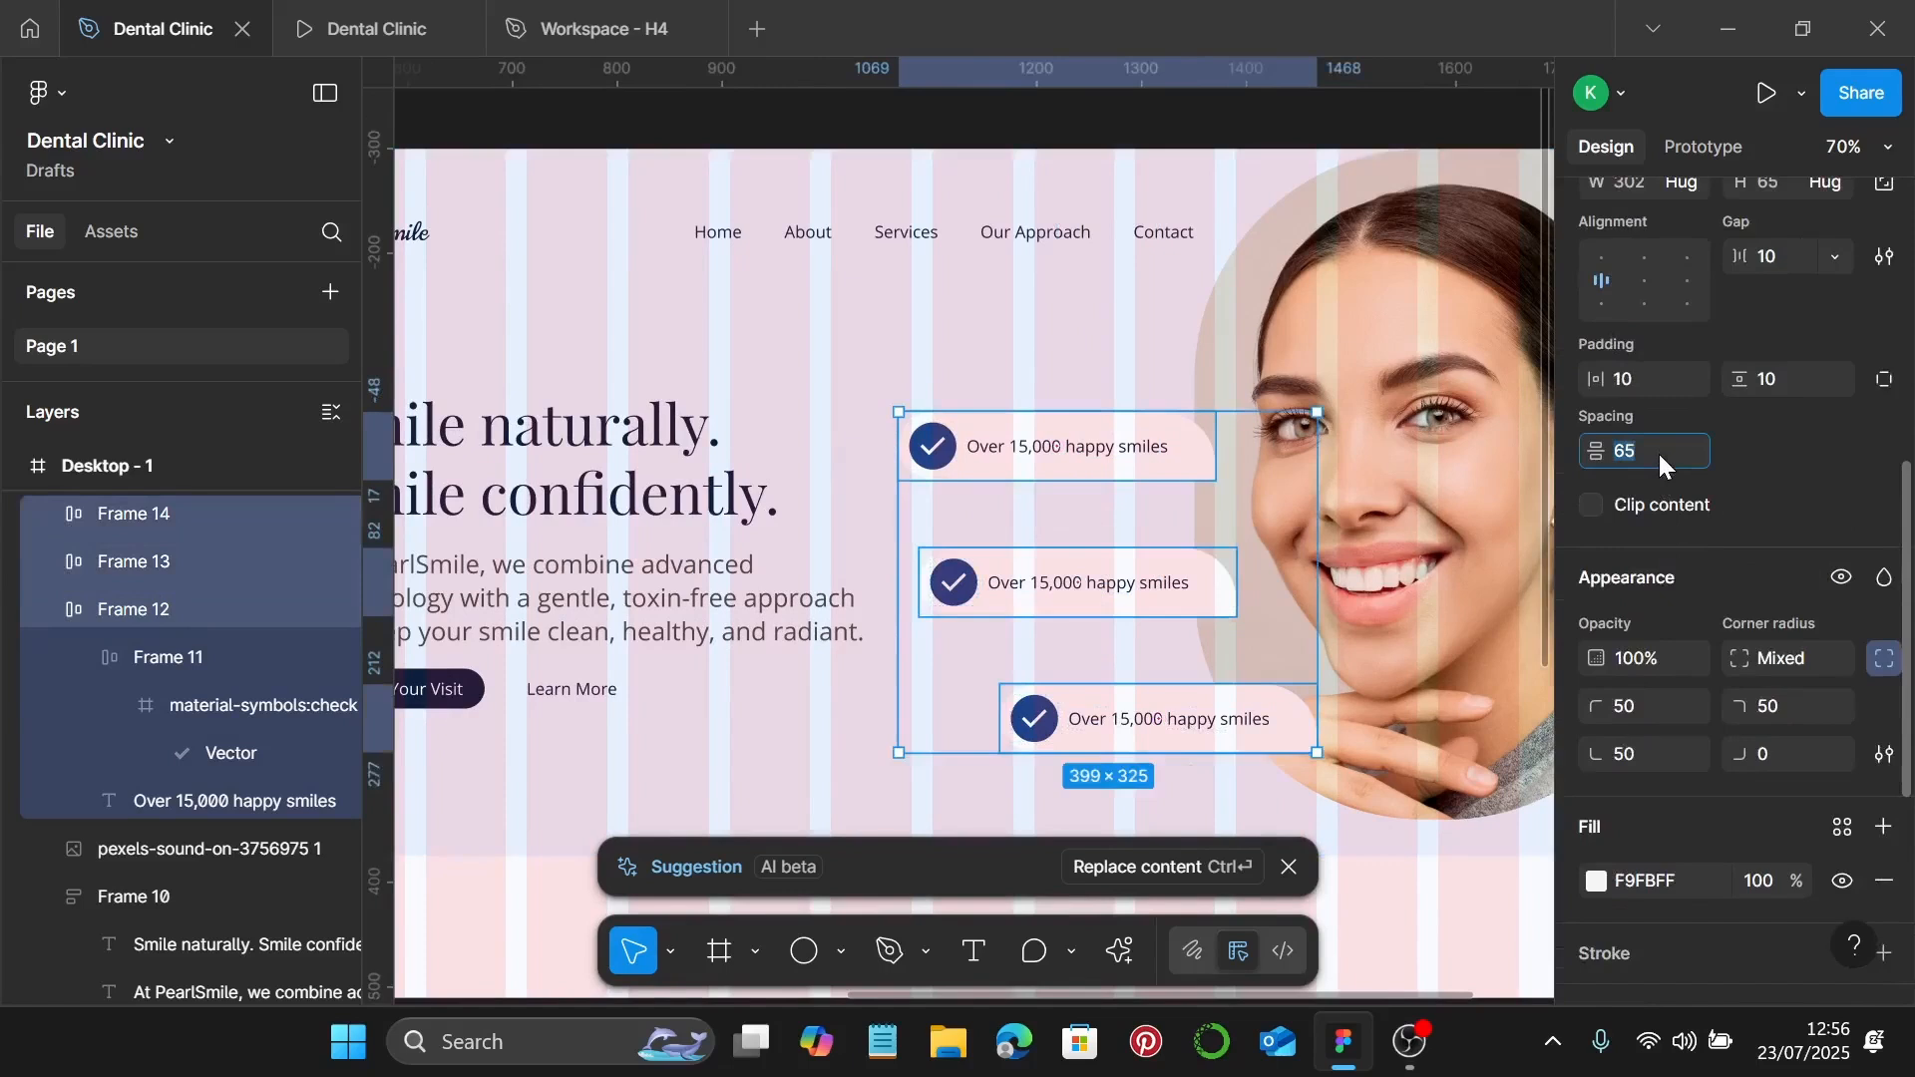
{"action": "type", "text": "5"}
{"action": "key", "text": "Return"}
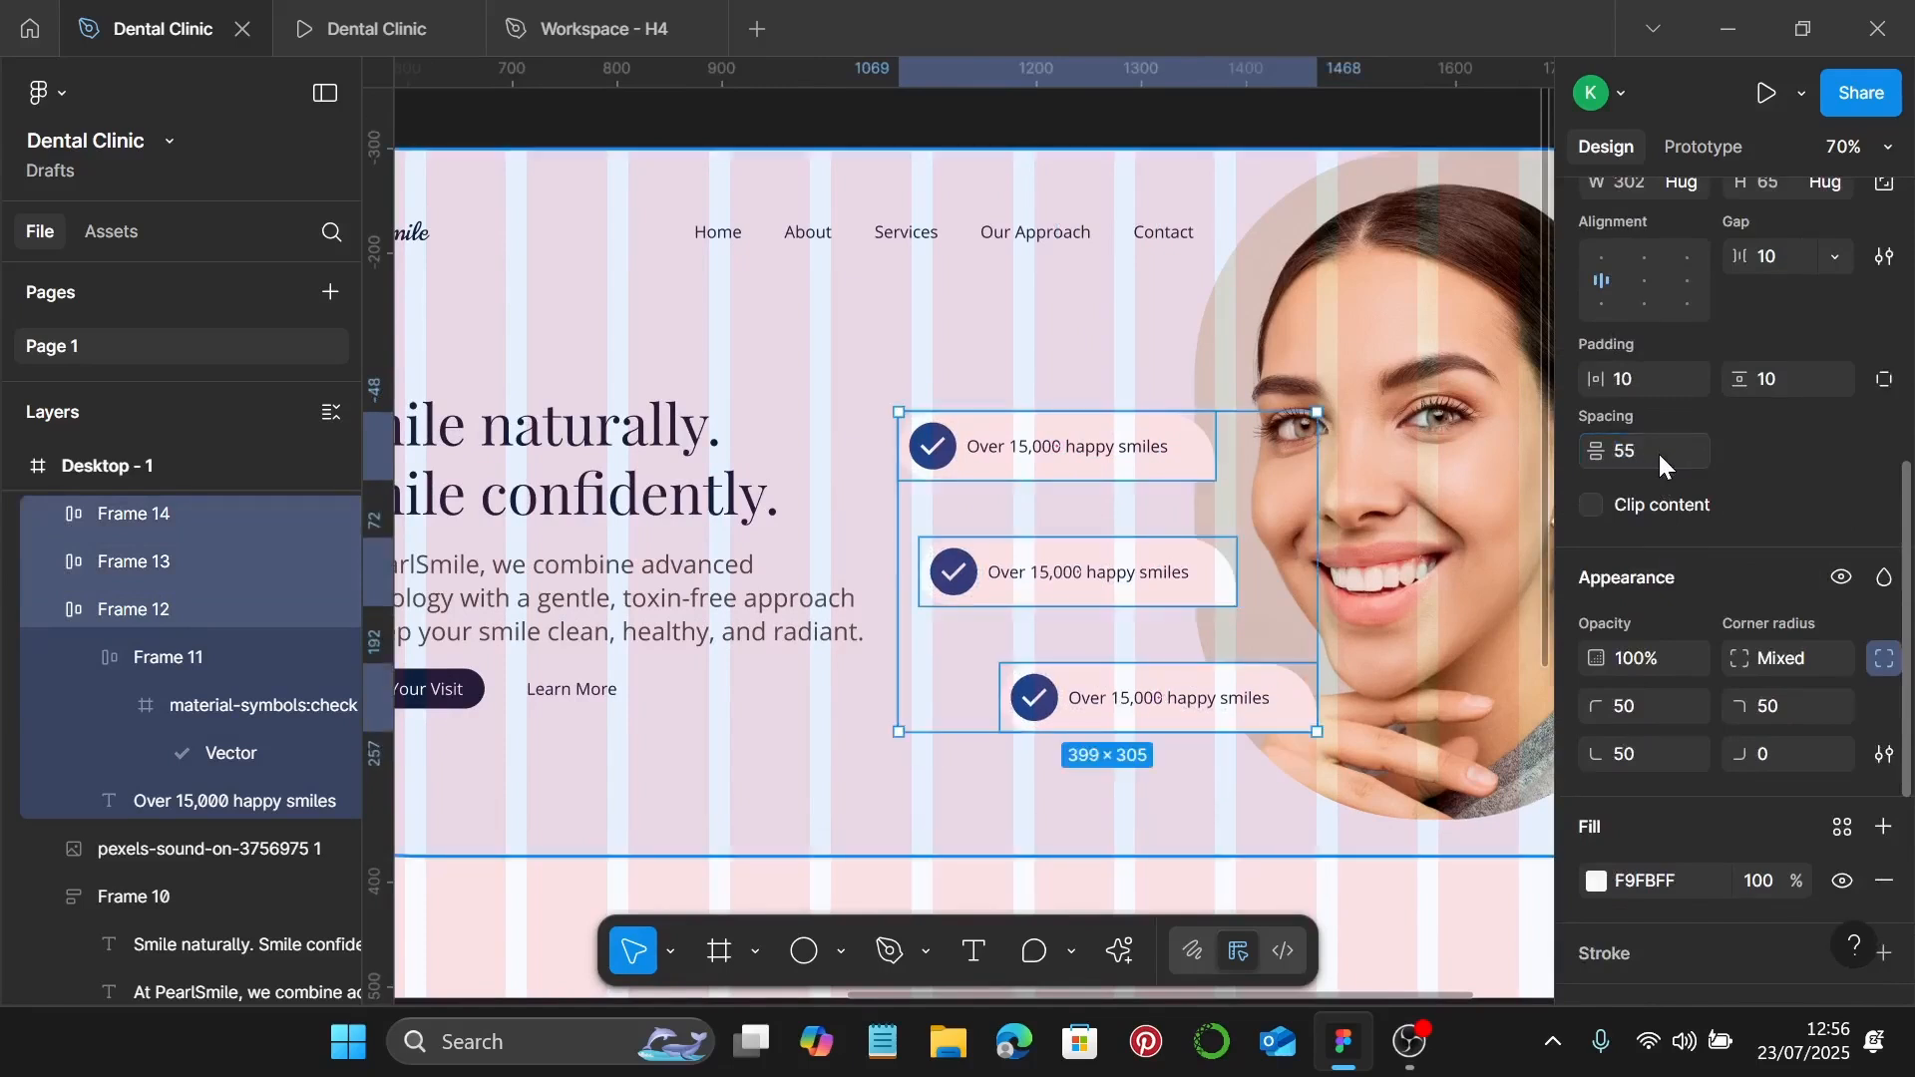
{"action": "left_click", "coordinate": [1698, 450]}
{"action": "type", "text": "55"}
{"action": "key", "text": "Return"}
{"action": "left_click", "coordinate": [1698, 450]}
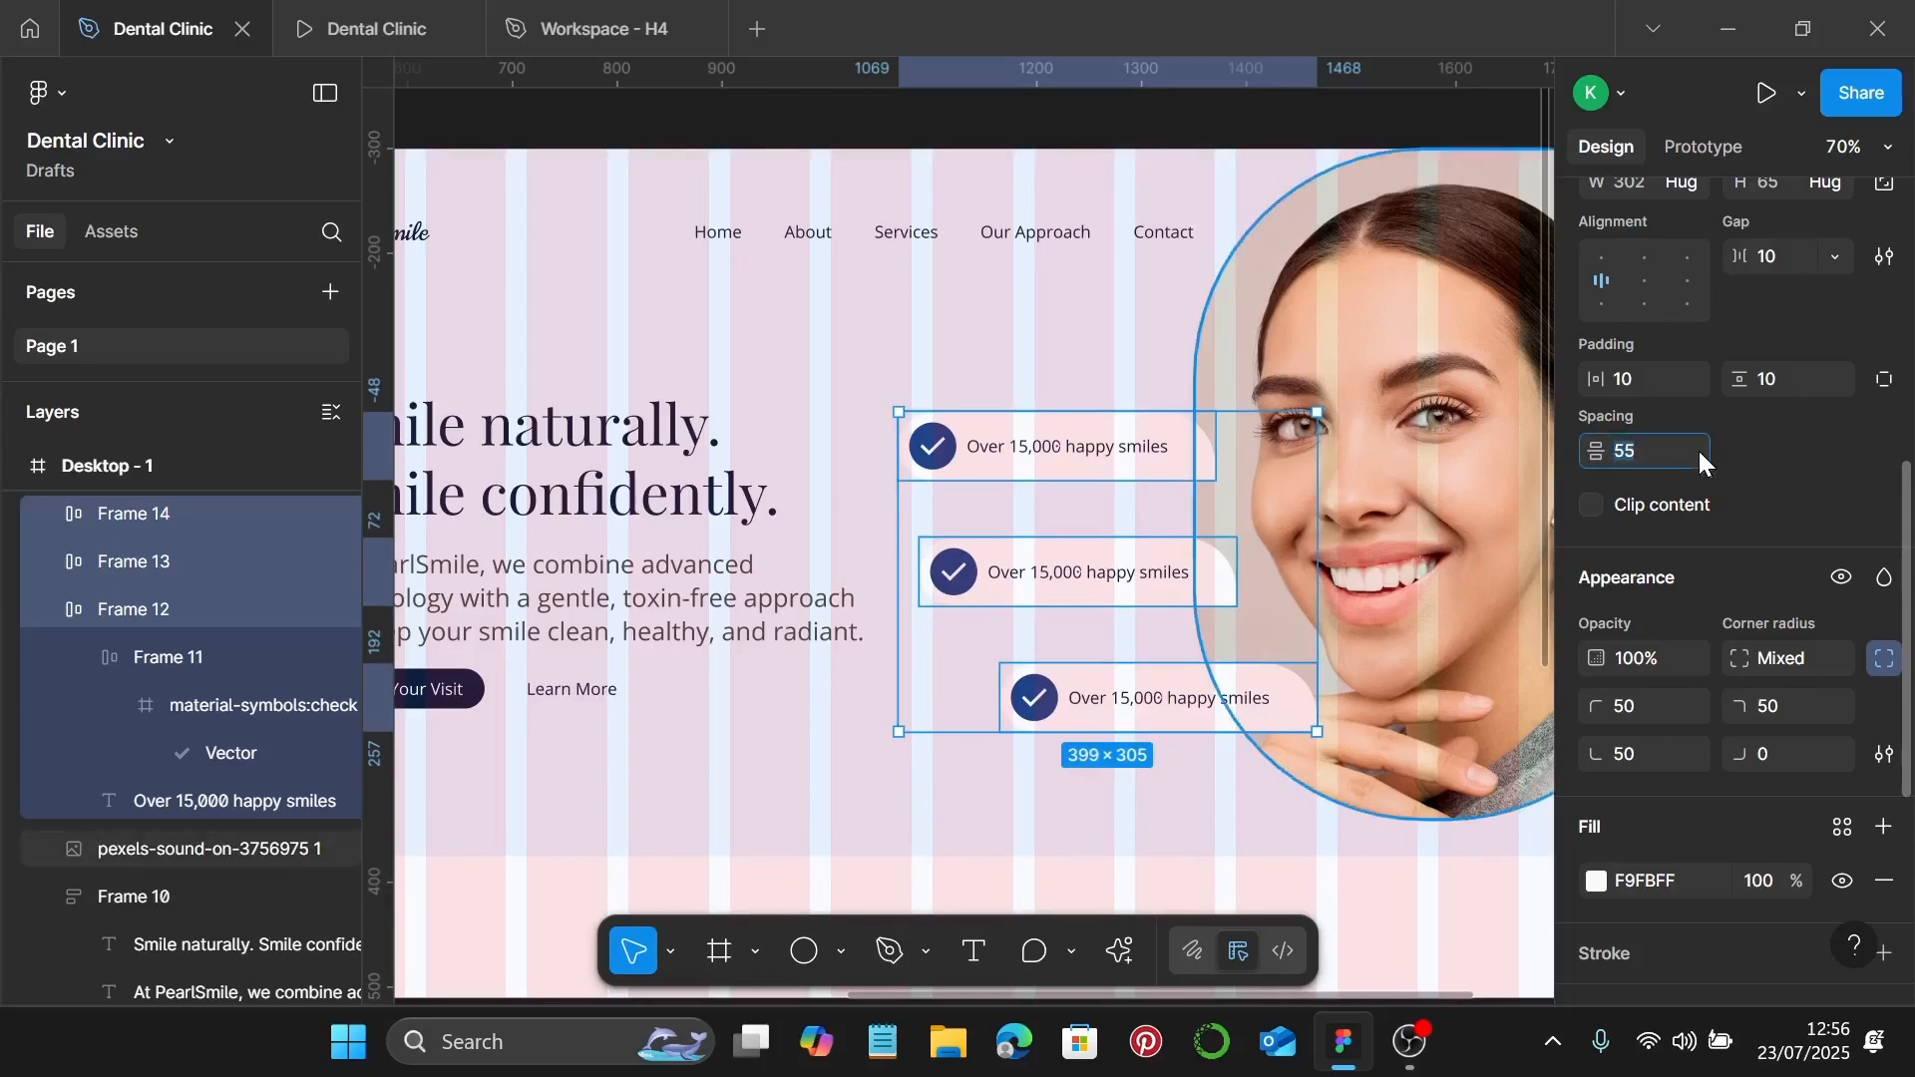
{"action": "type", "text": "45"}
{"action": "key", "text": "Return"}
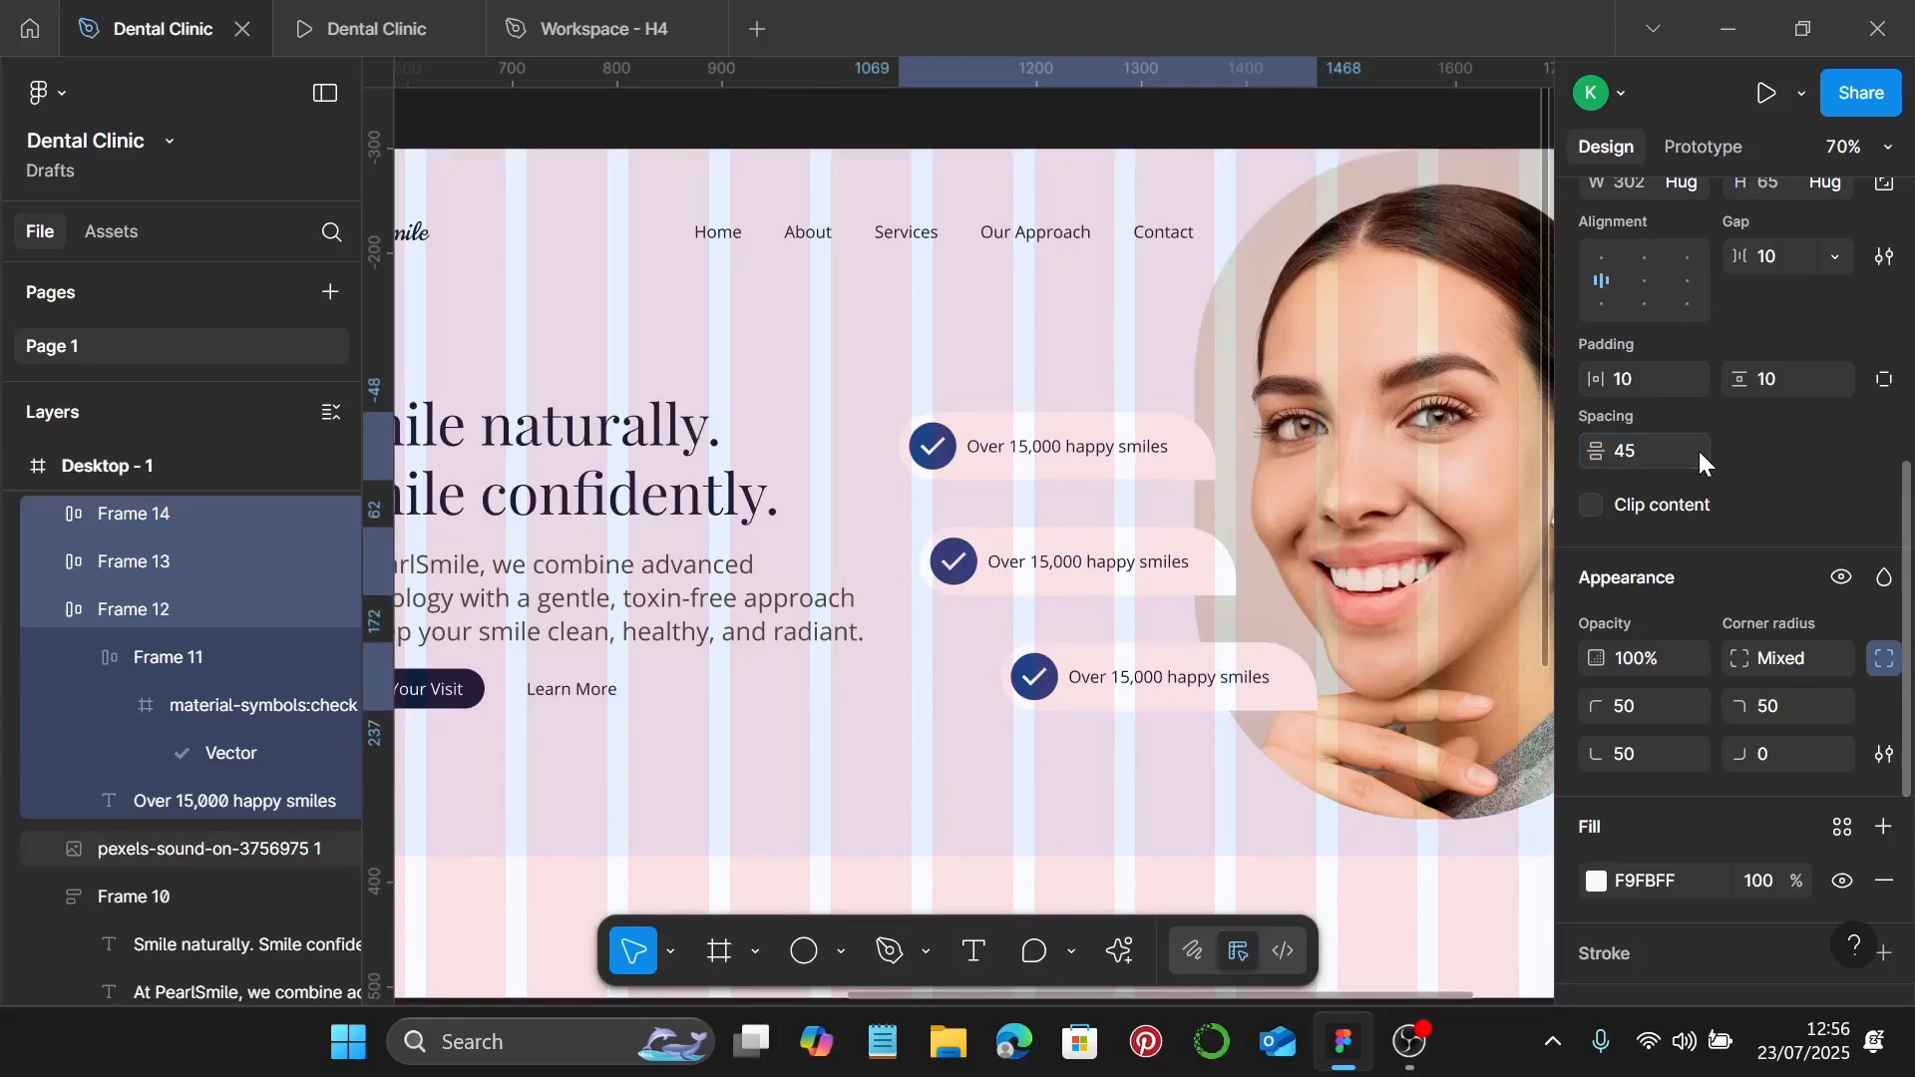
Step: Shift the third badge left to about X 753, continuing the staggered arrangement under the second badge
{"action": "scroll", "coordinate": [1225, 674], "scroll_direction": "up", "scroll_amount": 3}
{"action": "left_click", "coordinate": [1225, 674]}
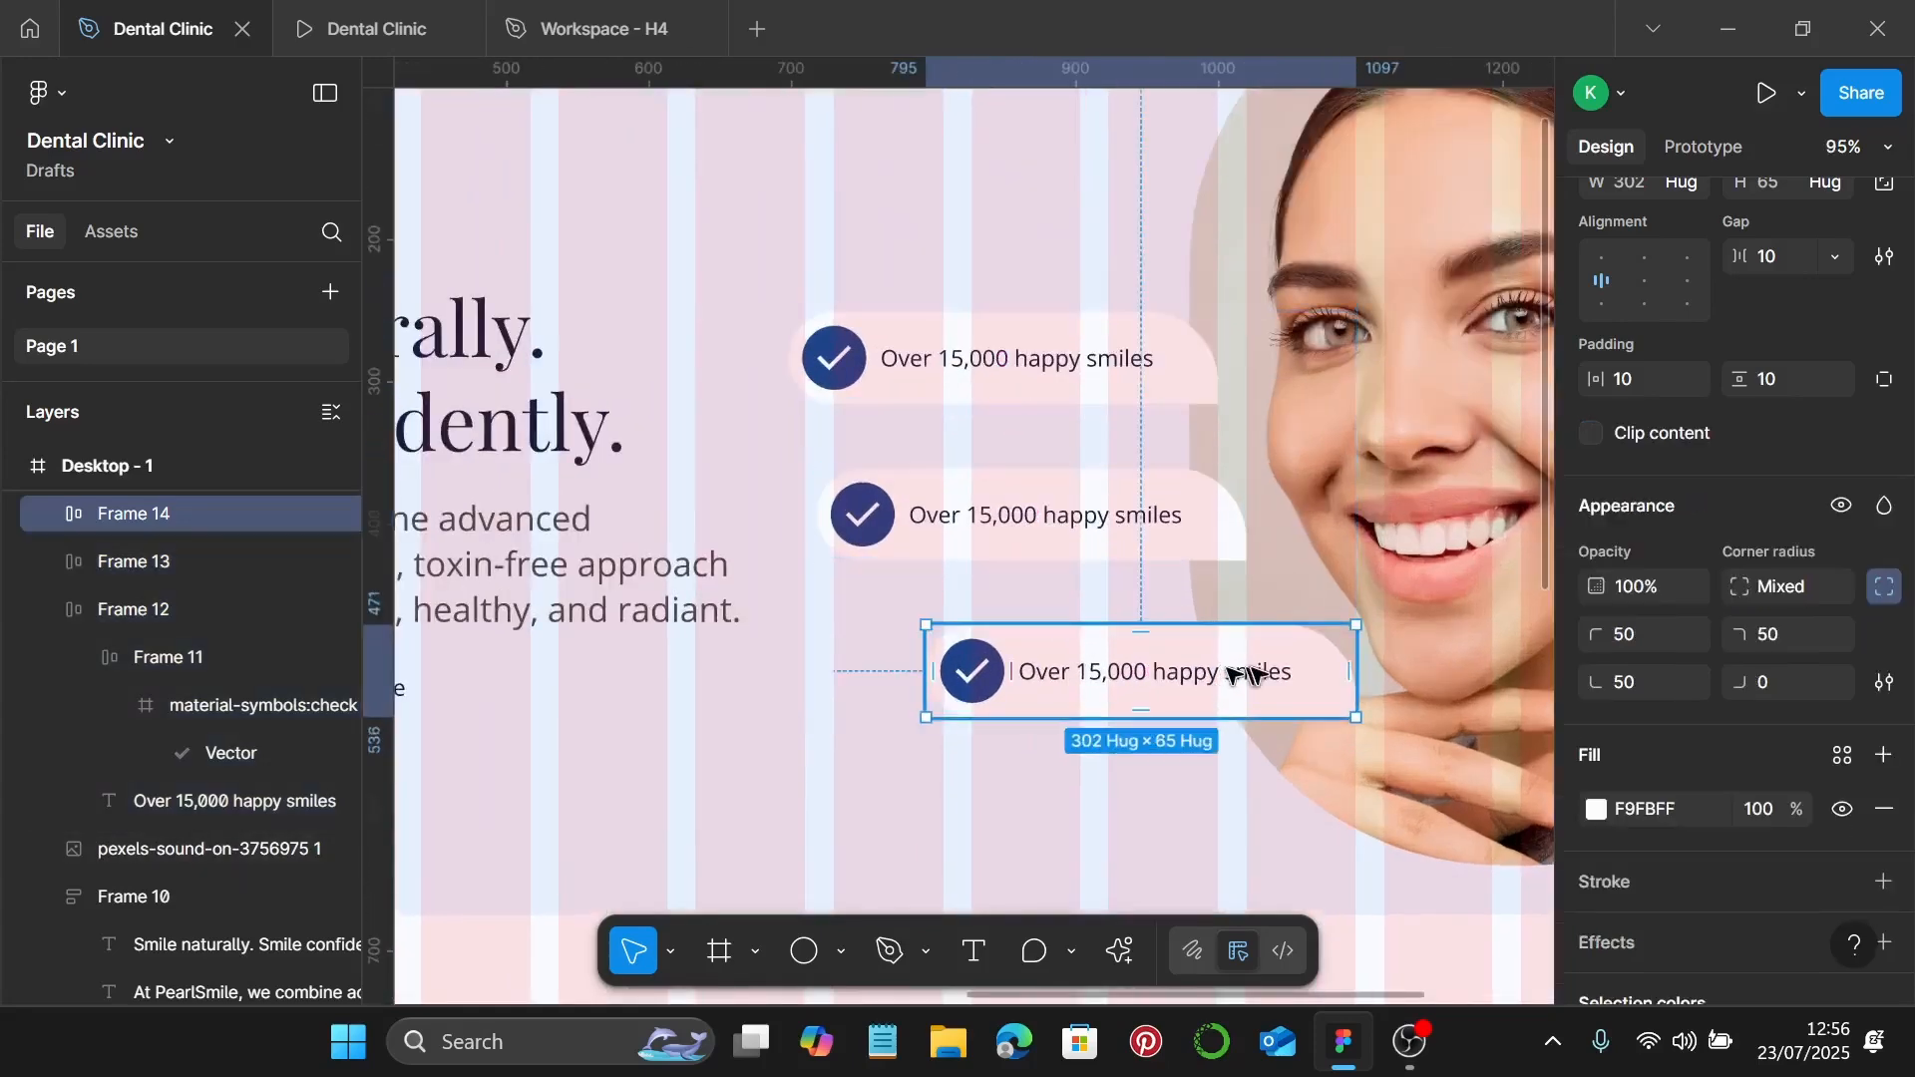
{"action": "left_click_drag", "start_coordinate": [1240, 672], "coordinate": [1209, 677]}
{"action": "scroll", "coordinate": [1209, 679], "scroll_direction": "down", "scroll_amount": 5, "text": "ctrl"}
{"action": "scroll", "coordinate": [1192, 684], "scroll_direction": "down", "scroll_amount": 1}
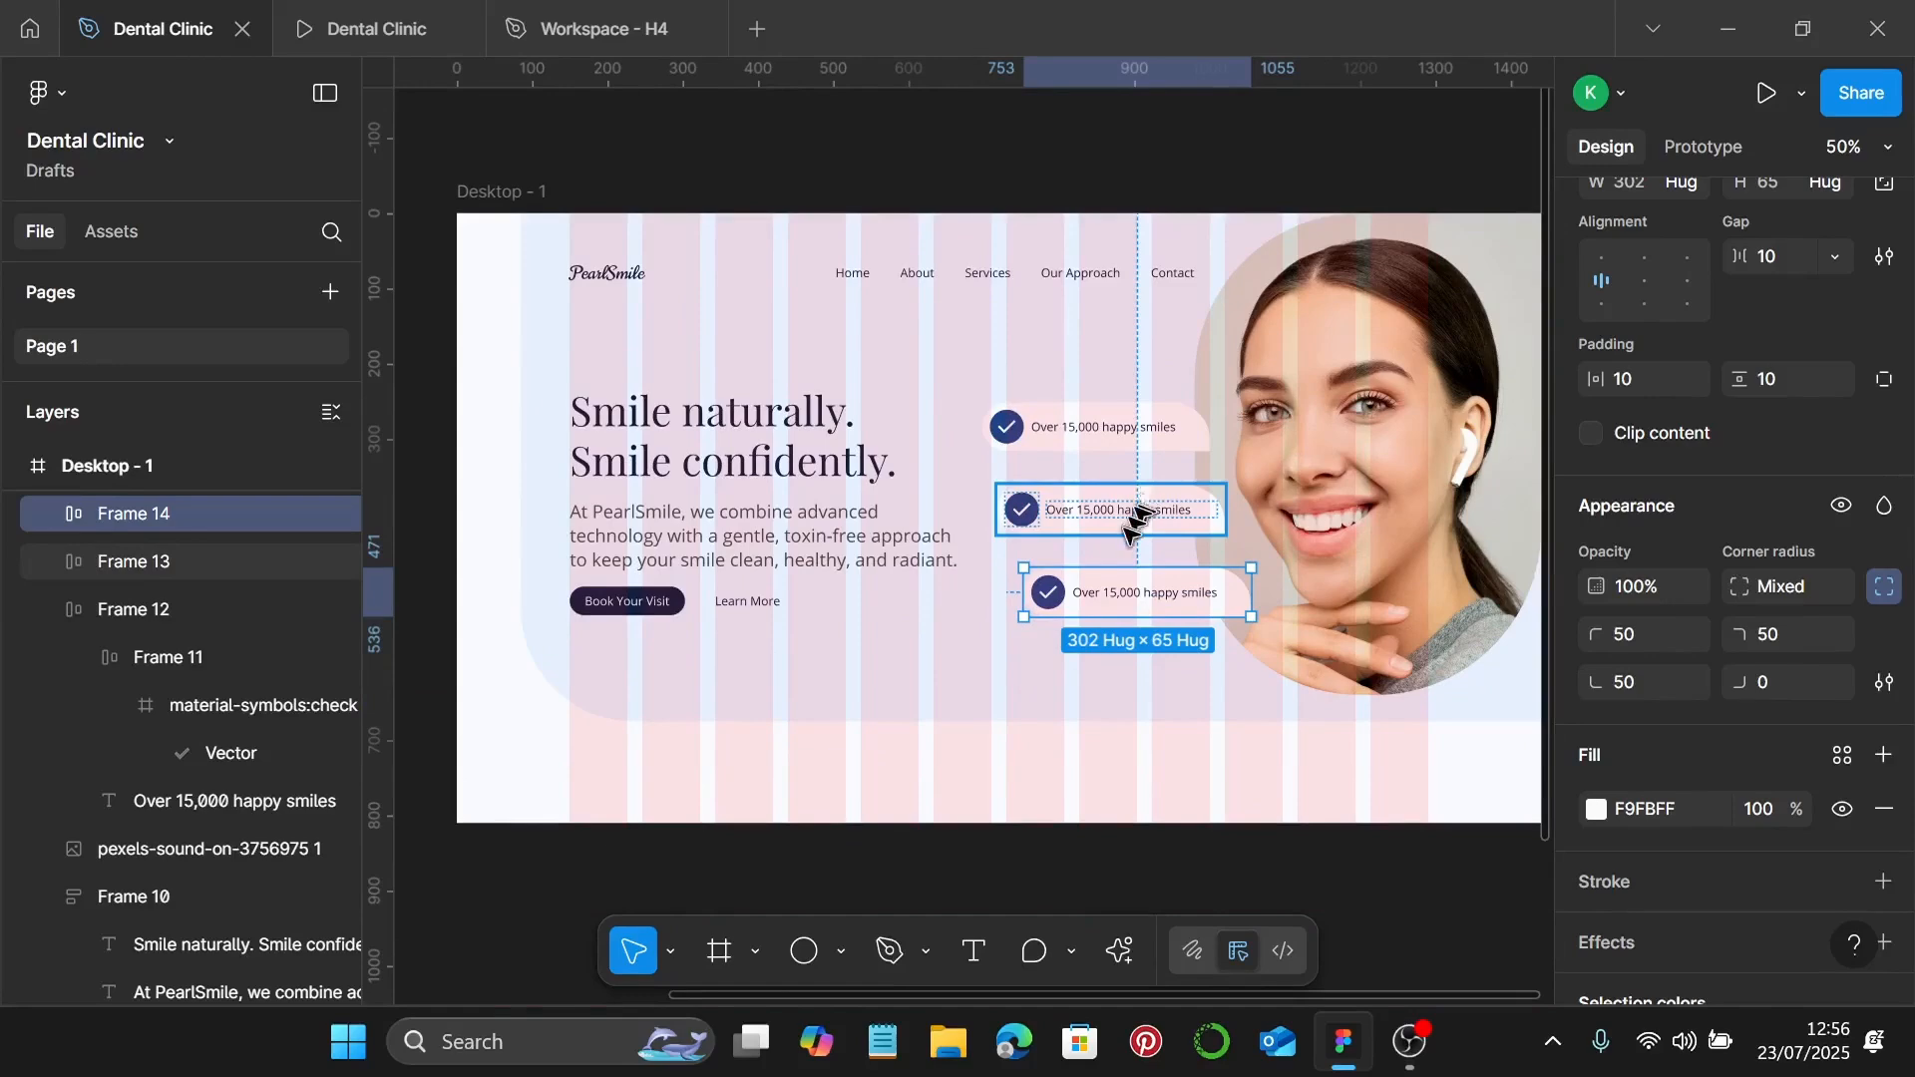
Step: Copy the text "Biocompatible, non-toxic treatments" from the style guide frame
{"action": "scroll", "coordinate": [1120, 543], "scroll_direction": "down", "scroll_amount": 3, "text": "ctrl"}
{"action": "scroll", "coordinate": [997, 718], "scroll_direction": "left", "scroll_amount": 4}
{"action": "scroll", "coordinate": [898, 778], "scroll_direction": "down", "scroll_amount": 4}
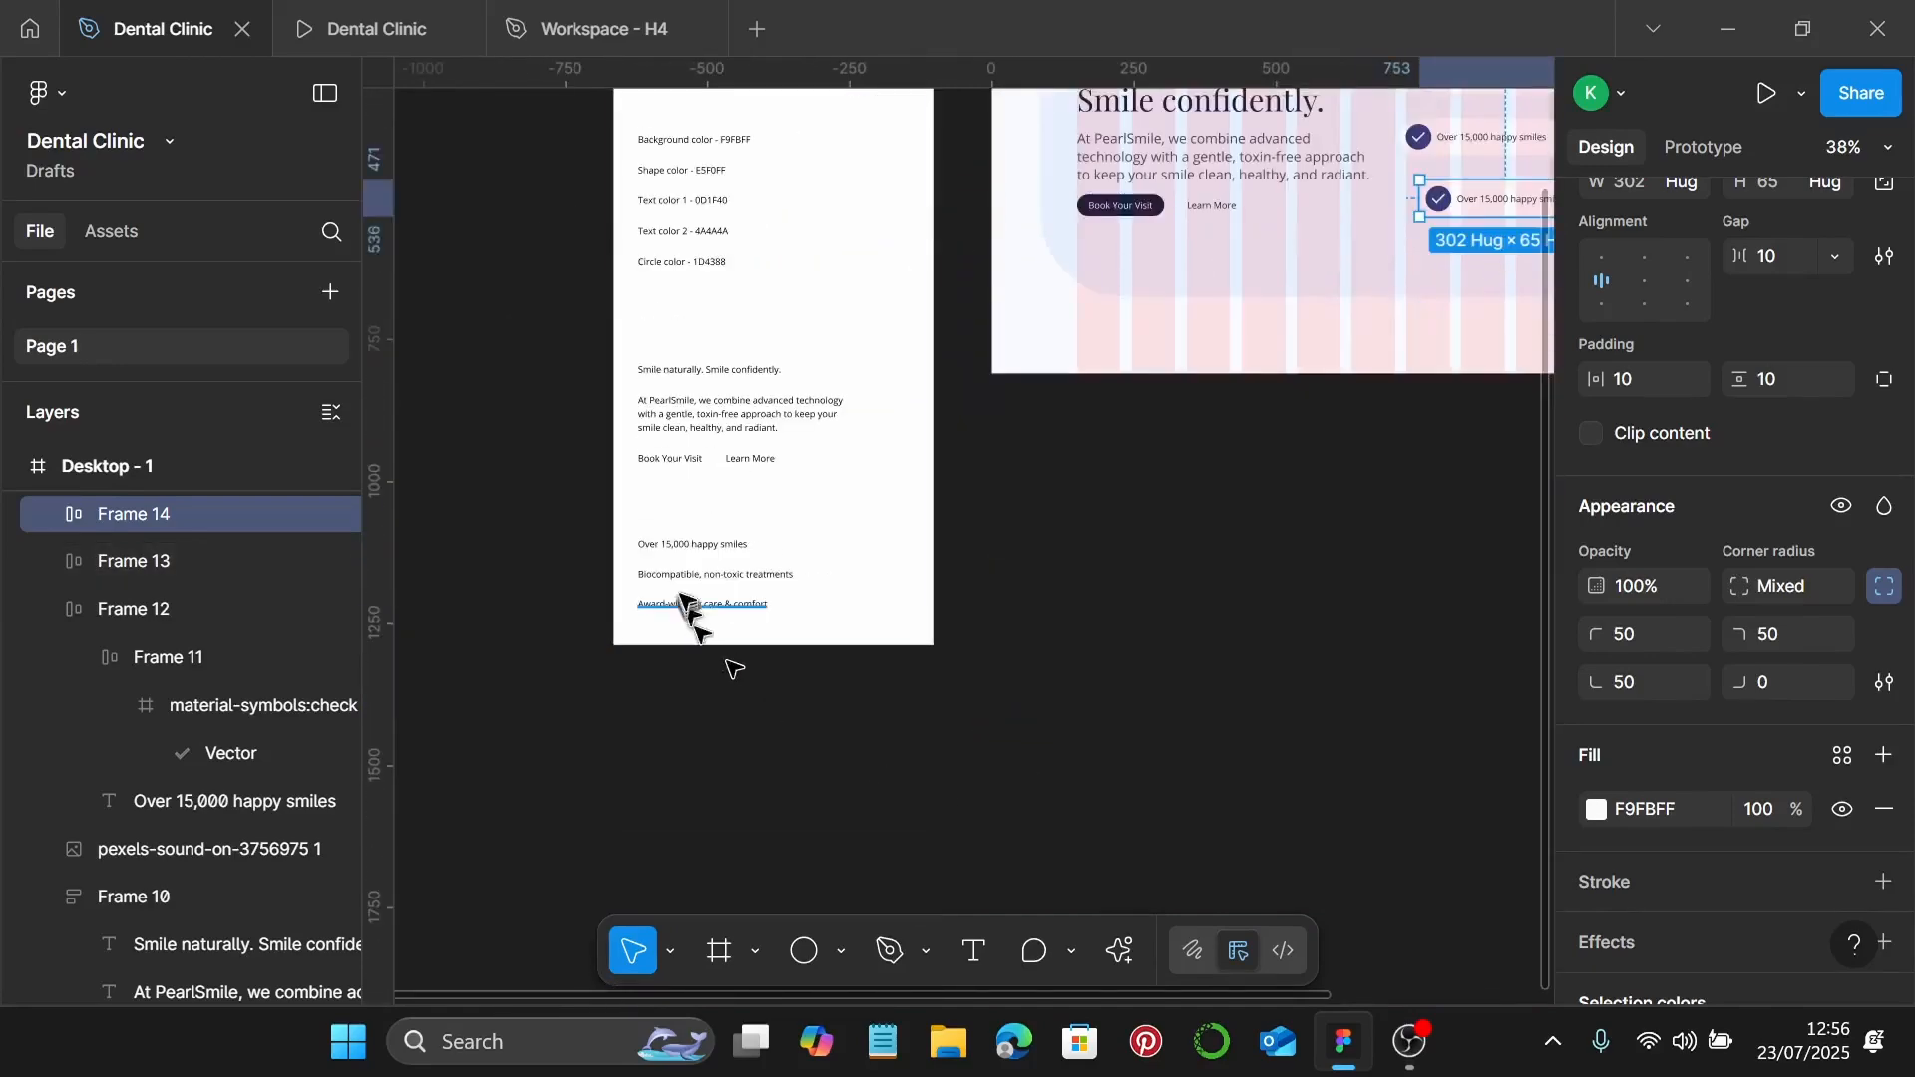
{"action": "scroll", "coordinate": [684, 611], "scroll_direction": "up", "scroll_amount": 1, "text": "ctrl"}
{"action": "double_click", "coordinate": [692, 623]}
{"action": "key", "text": "ctrl+c"}
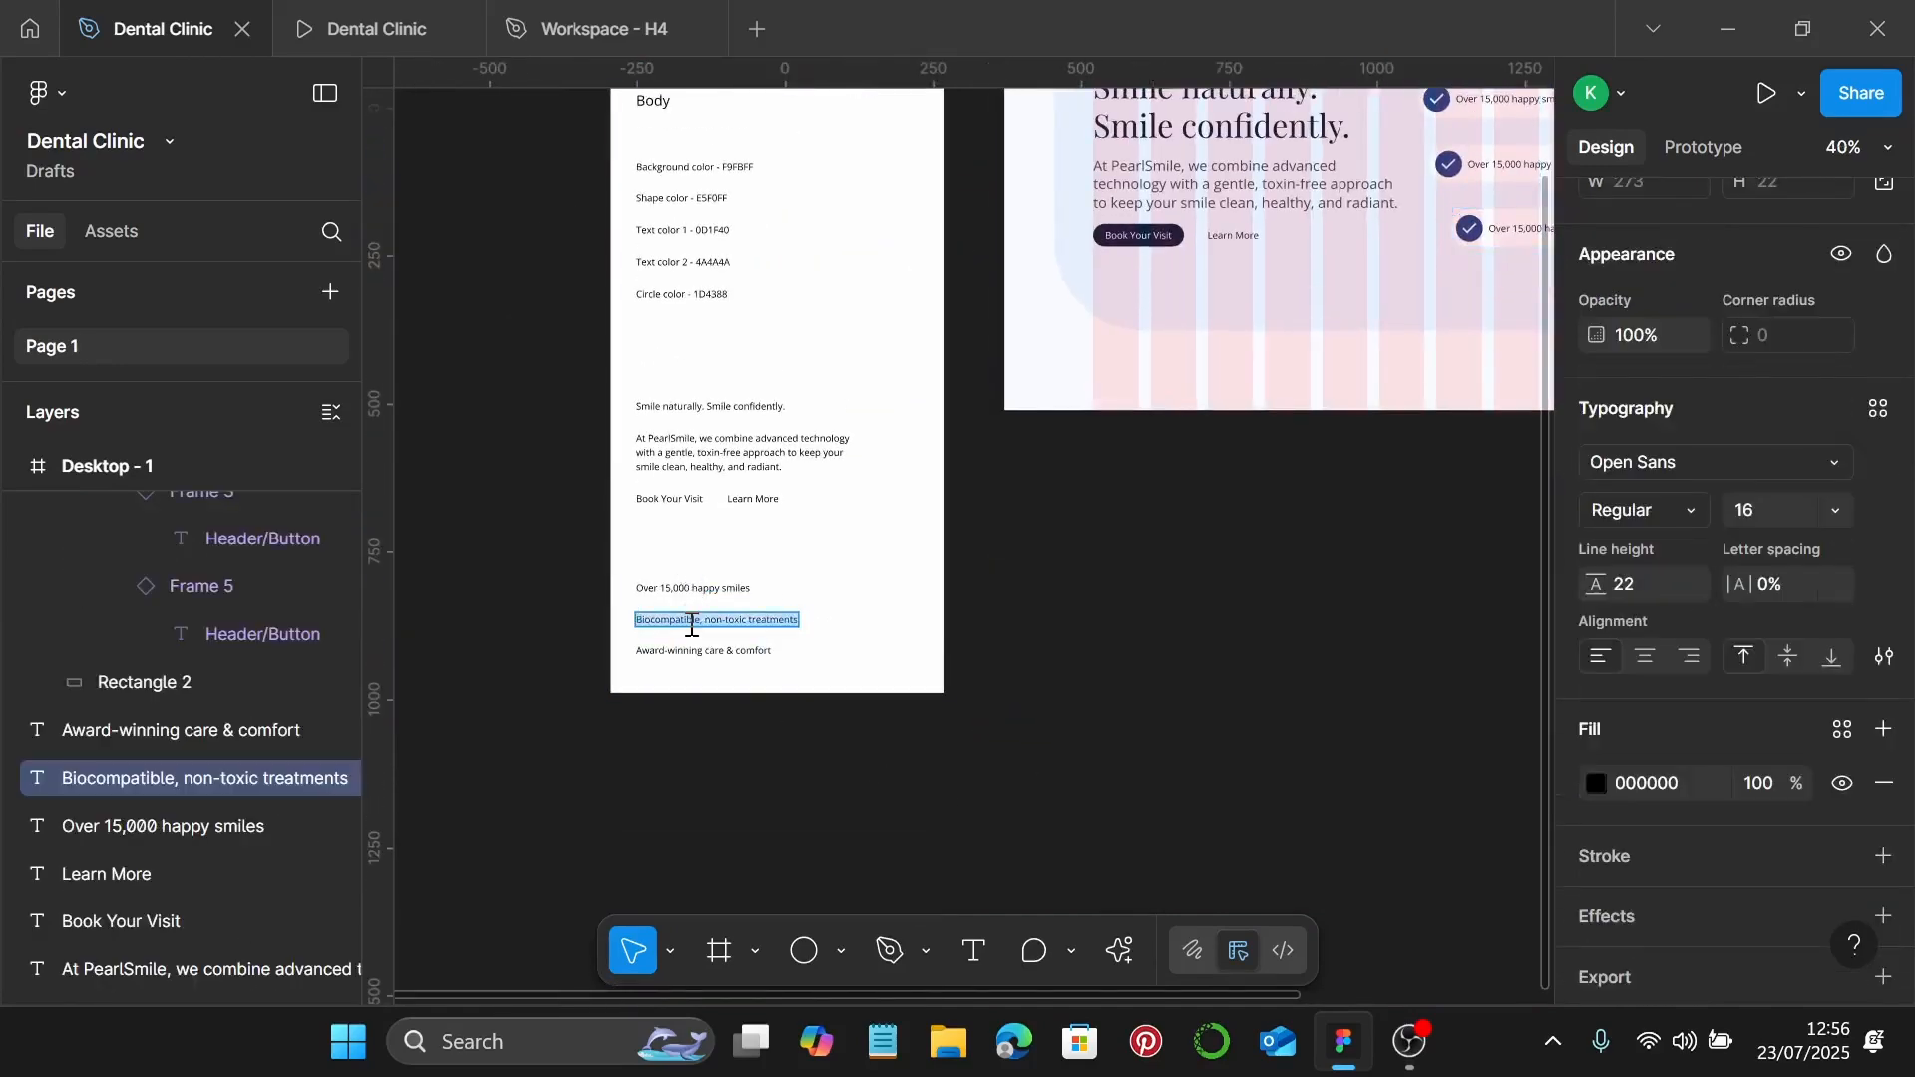
Step: Replace the second badge's text with "Biocompatible, non-toxic treatments"
{"action": "scroll", "coordinate": [692, 626], "scroll_direction": "down", "scroll_amount": 2, "text": "ctrl"}
{"action": "scroll", "coordinate": [898, 498], "scroll_direction": "right", "scroll_amount": 3}
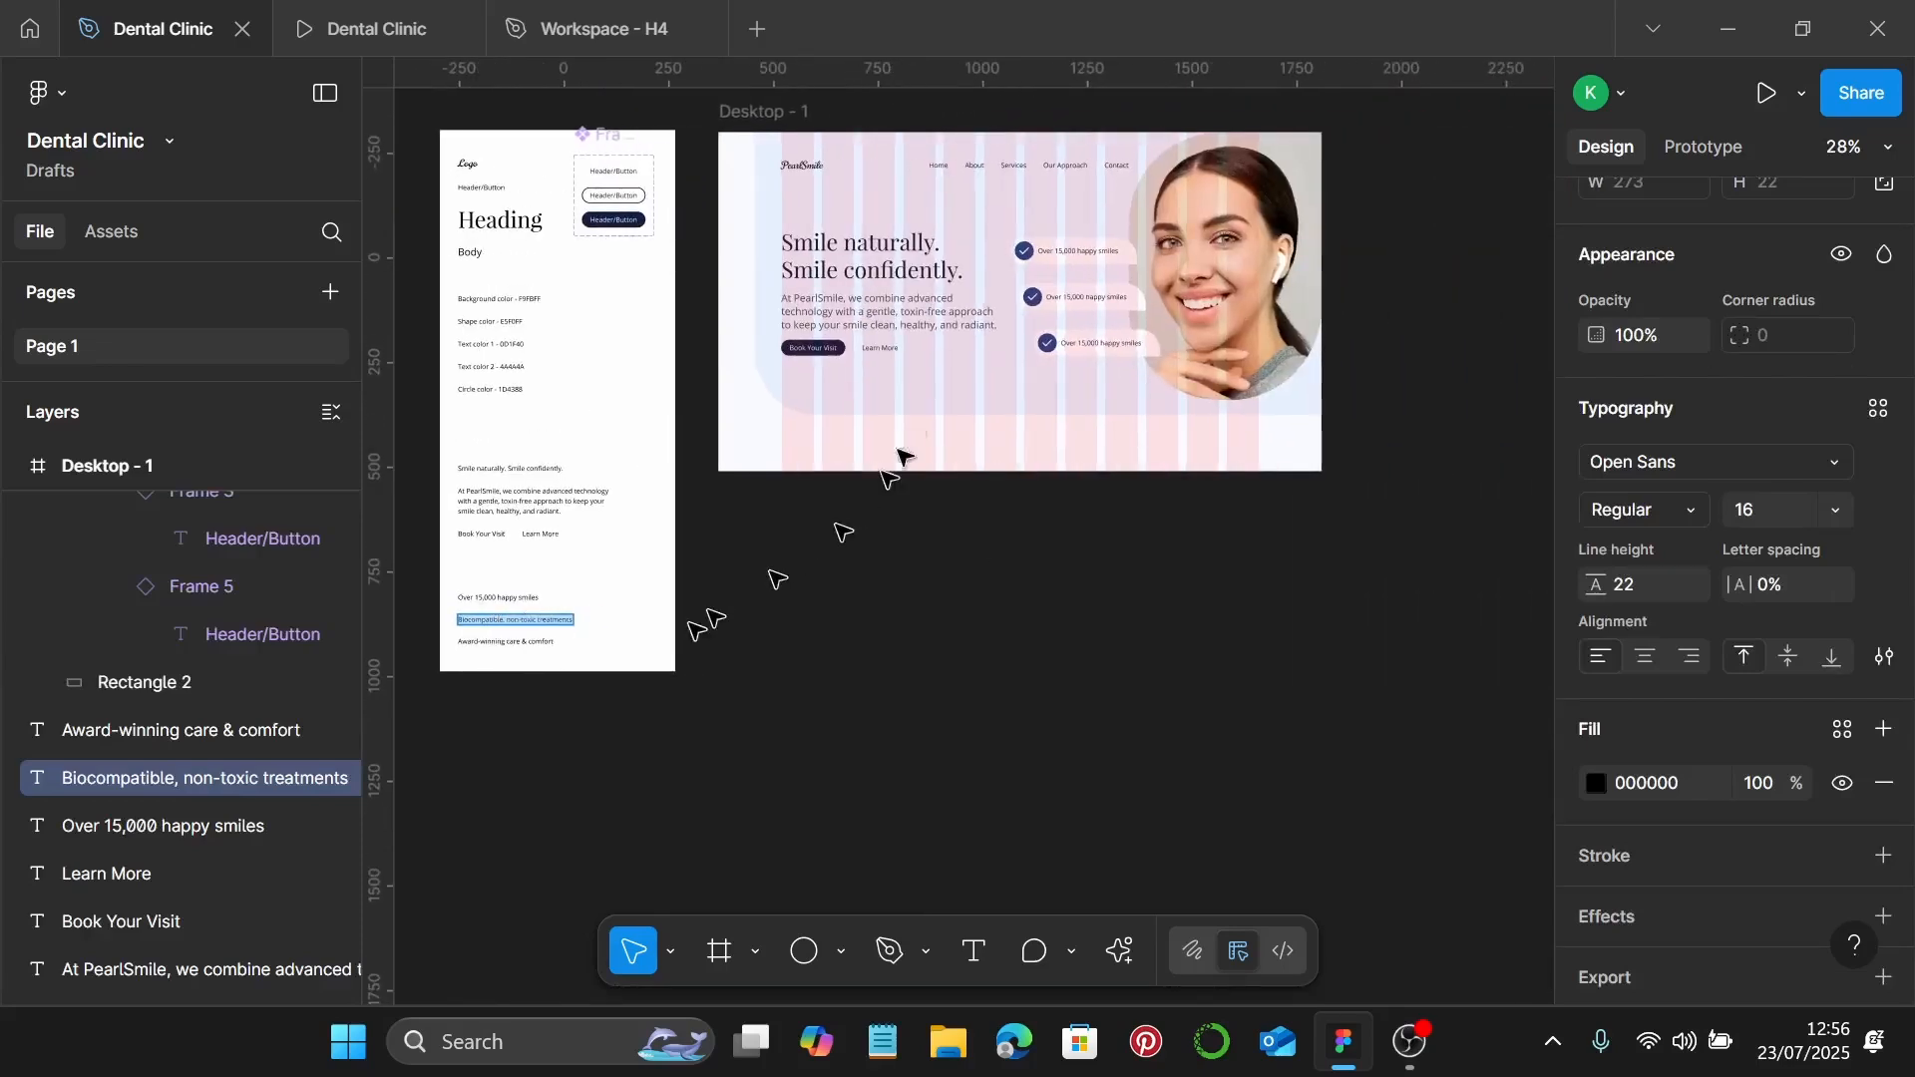
{"action": "scroll", "coordinate": [1098, 298], "scroll_direction": "up", "scroll_amount": 5, "text": "ctrl"}
{"action": "left_click", "coordinate": [1114, 298]}
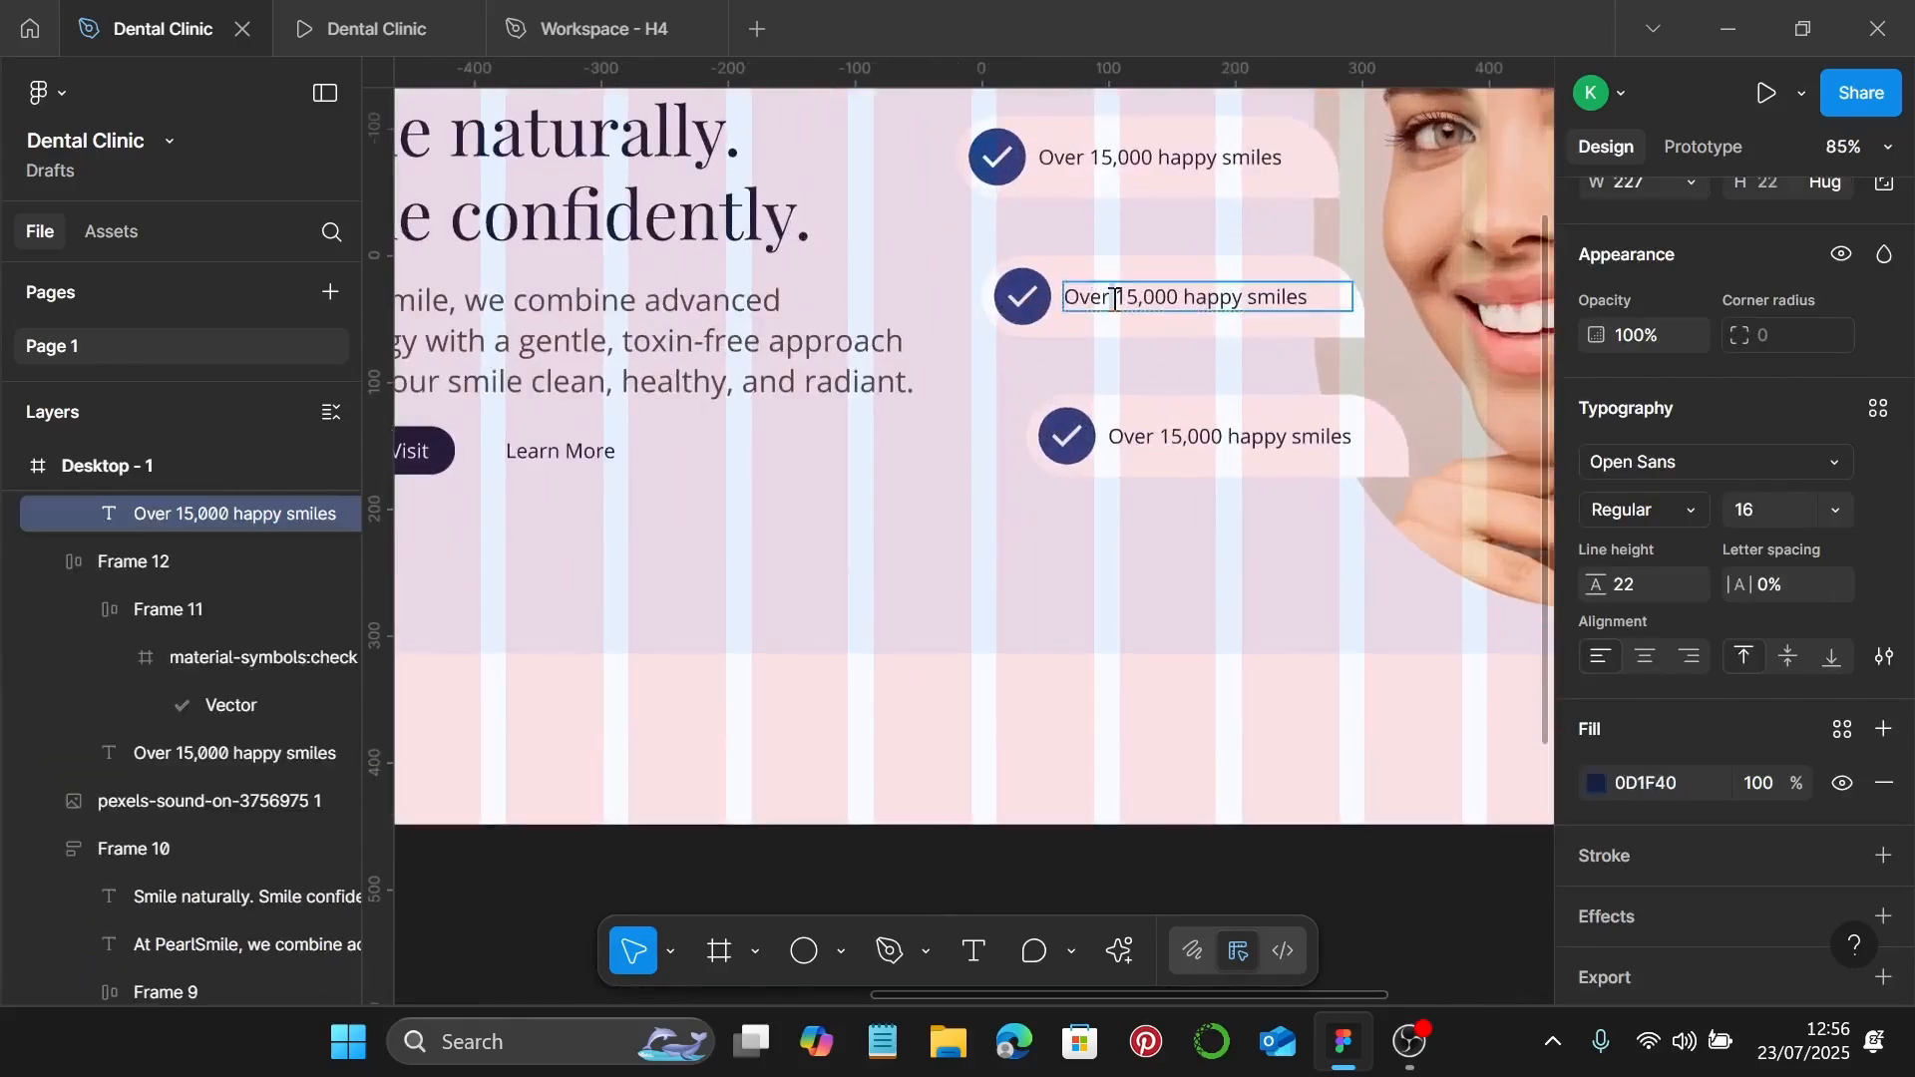
{"action": "double_click", "coordinate": [1114, 299]}
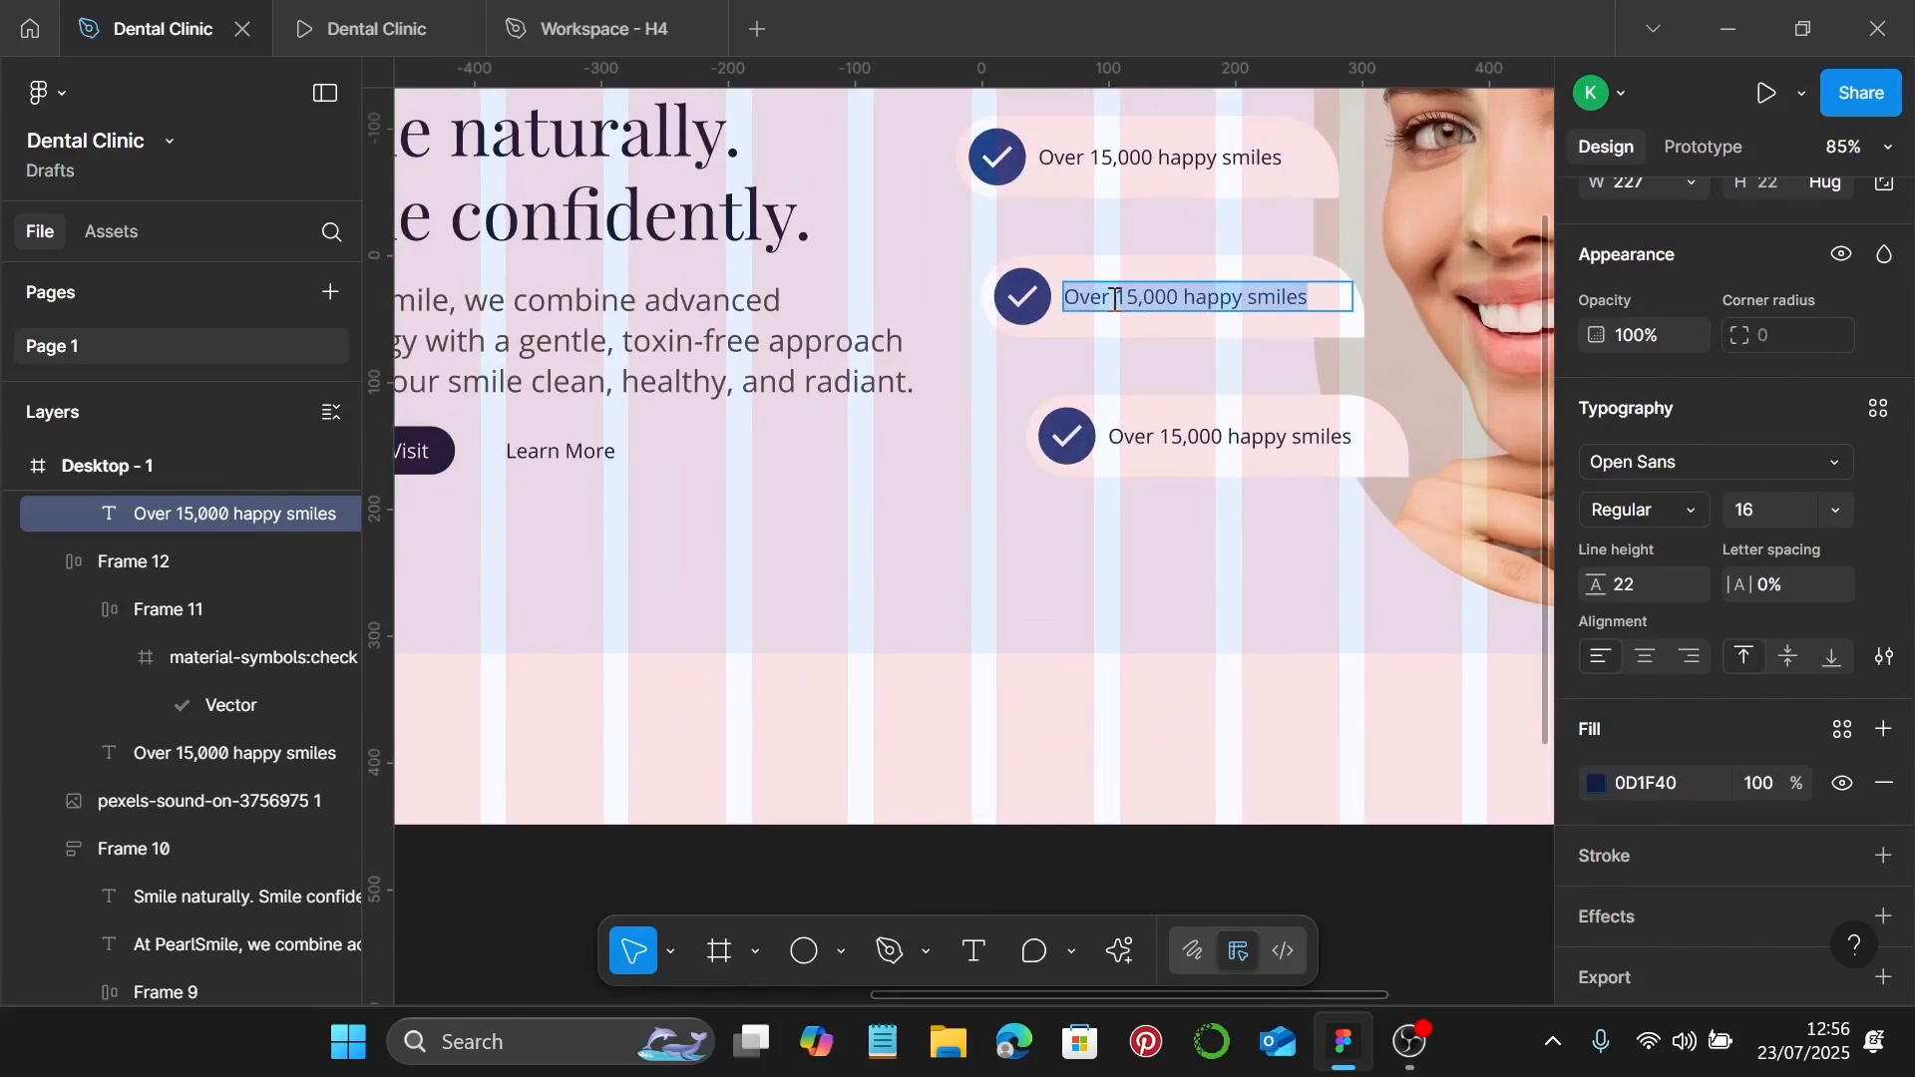
{"action": "key", "text": "ctrl+v"}
{"action": "scroll", "coordinate": [1115, 299], "scroll_direction": "down", "scroll_amount": 5}
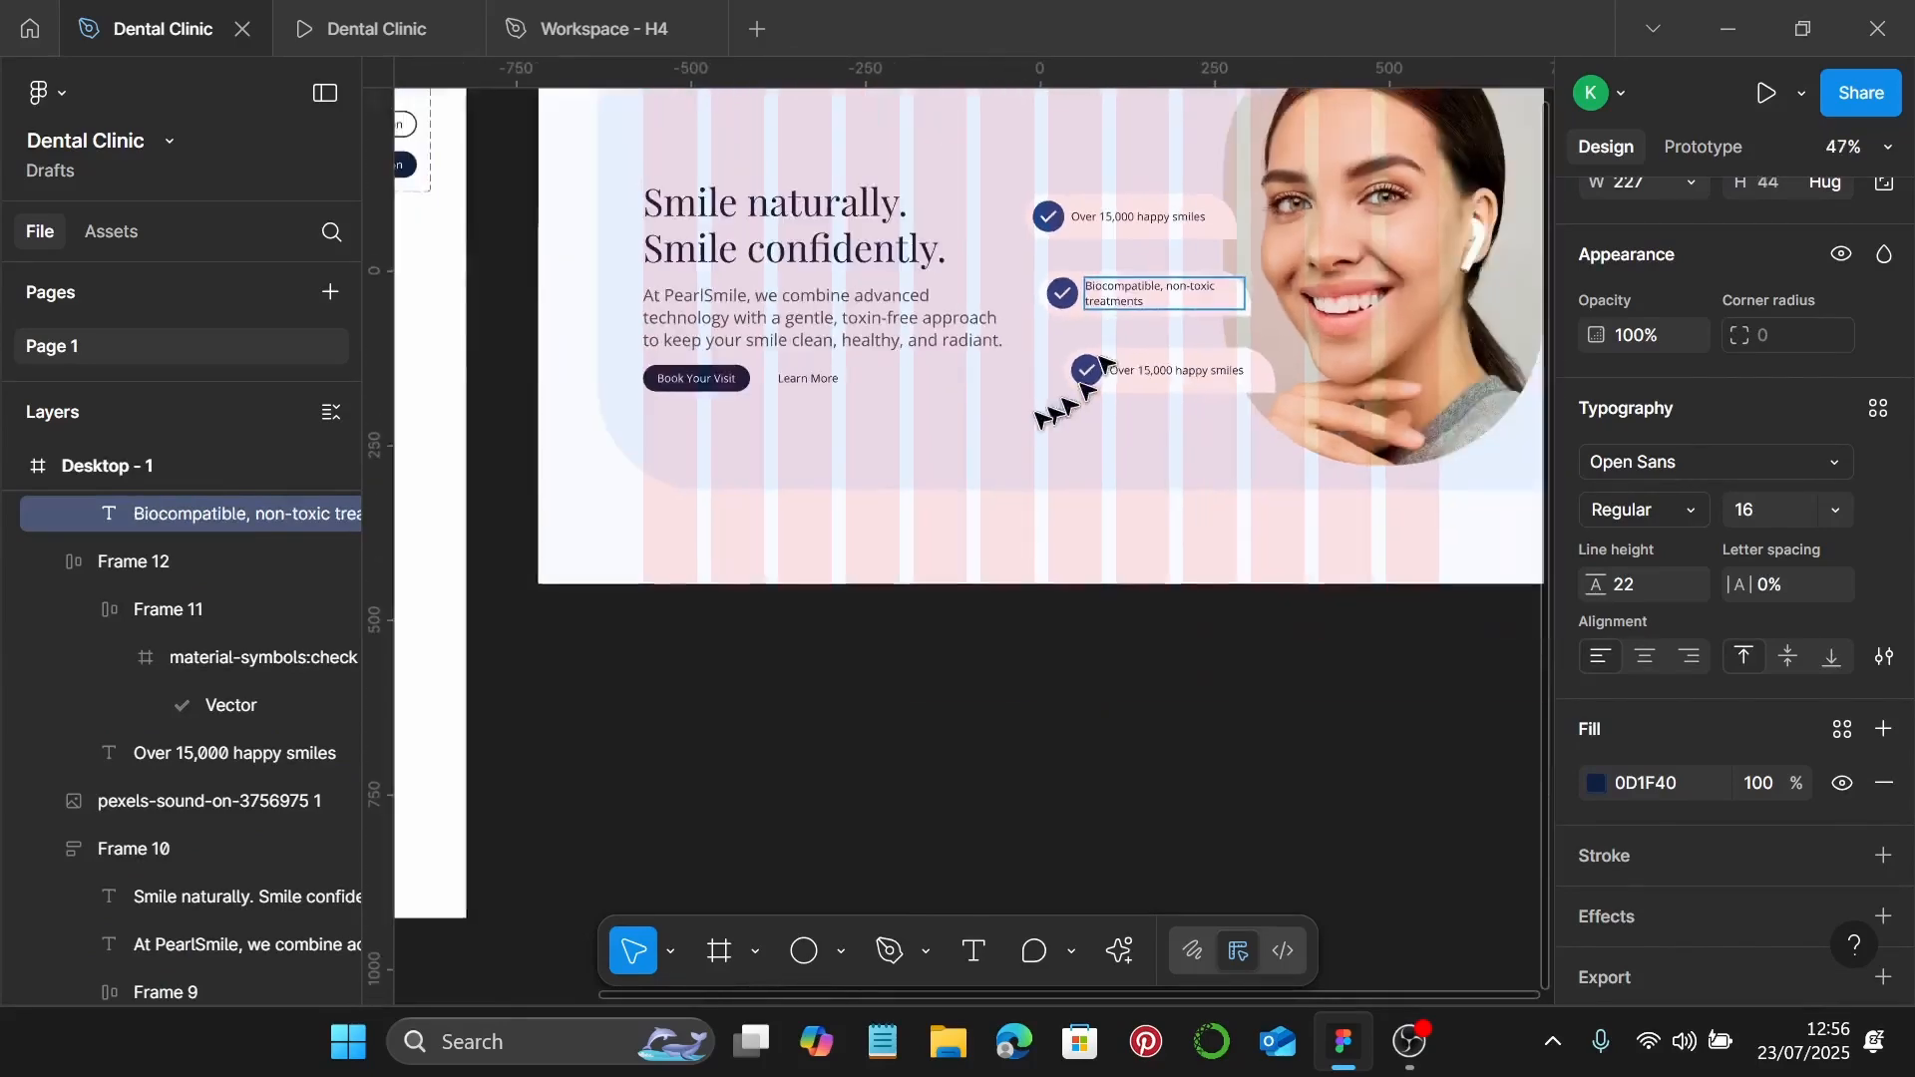
Step: Copy the text "Award-winning care & comfort" from the style guide frame
{"action": "scroll", "coordinate": [918, 483], "scroll_direction": "left", "scroll_amount": 7}
{"action": "left_click", "coordinate": [900, 873]}
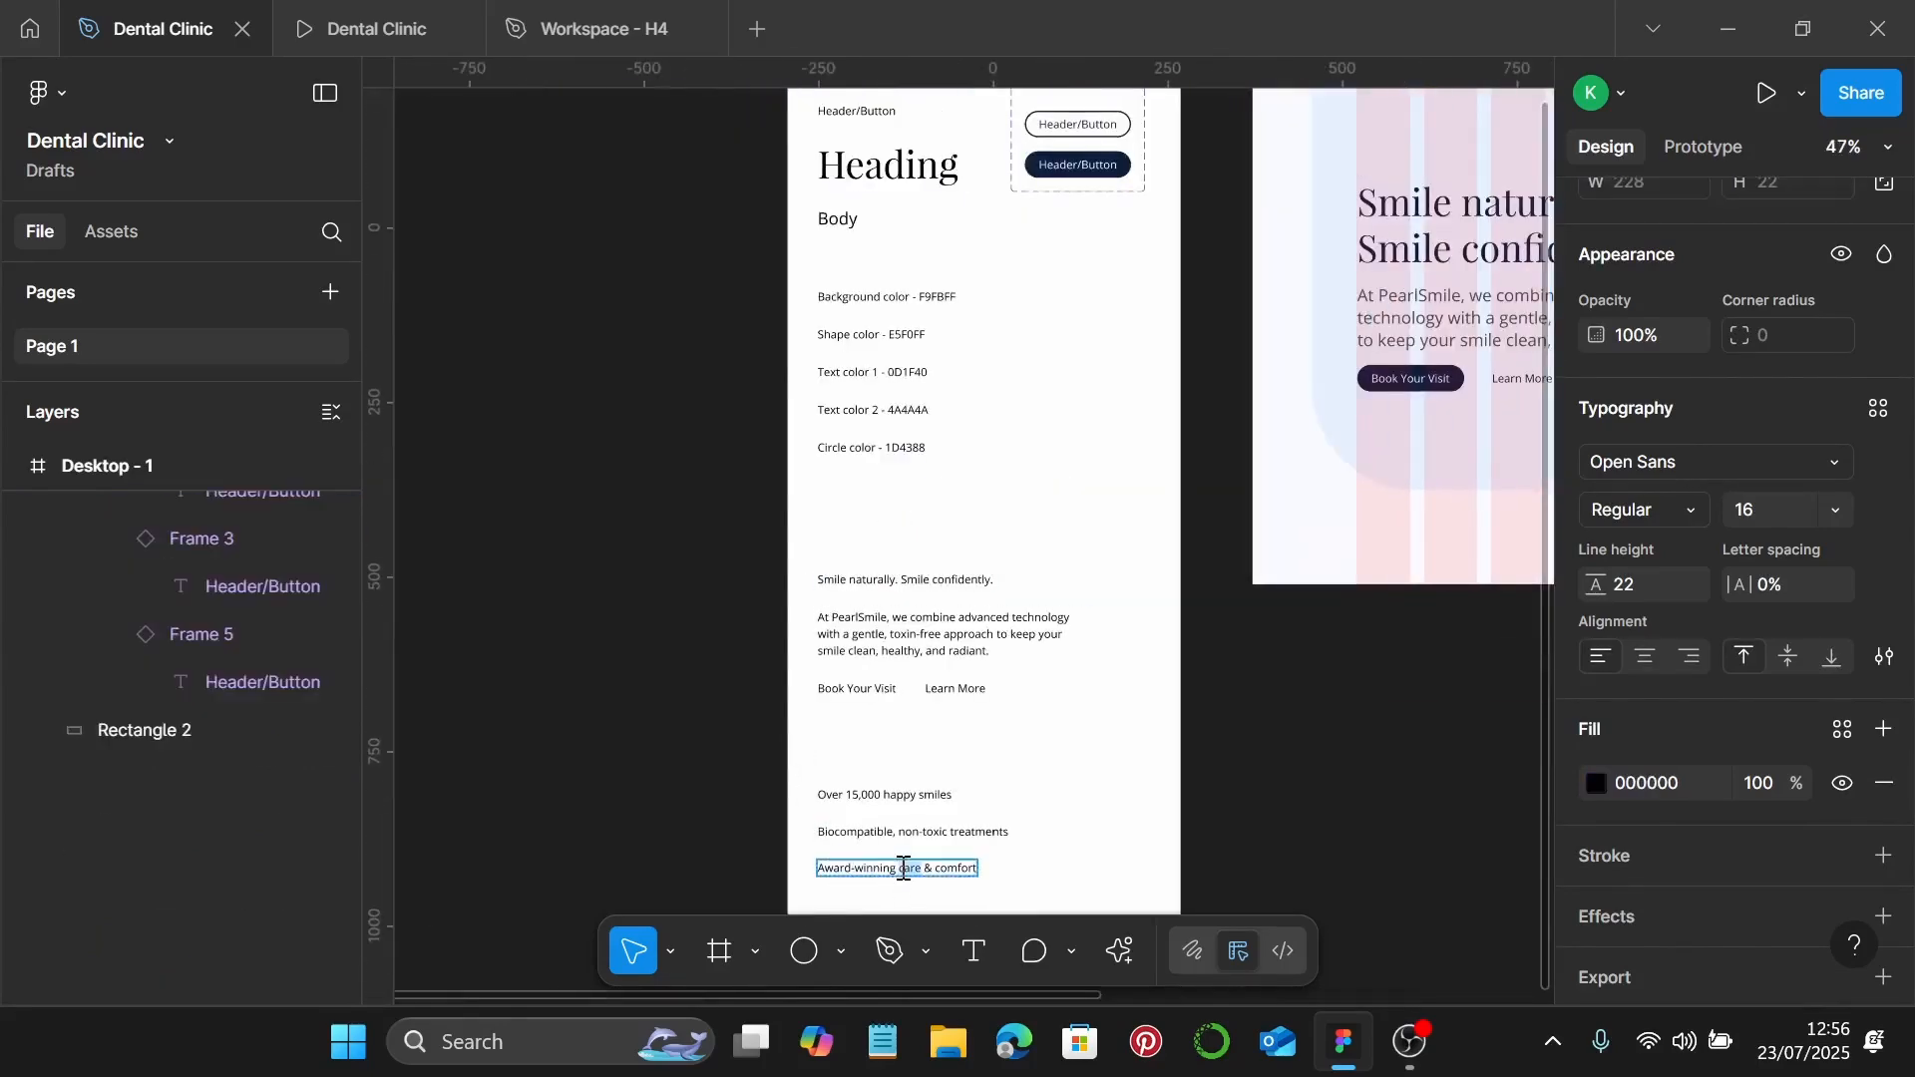
{"action": "double_click", "coordinate": [902, 869]}
{"action": "key", "text": "ctrl+c"}
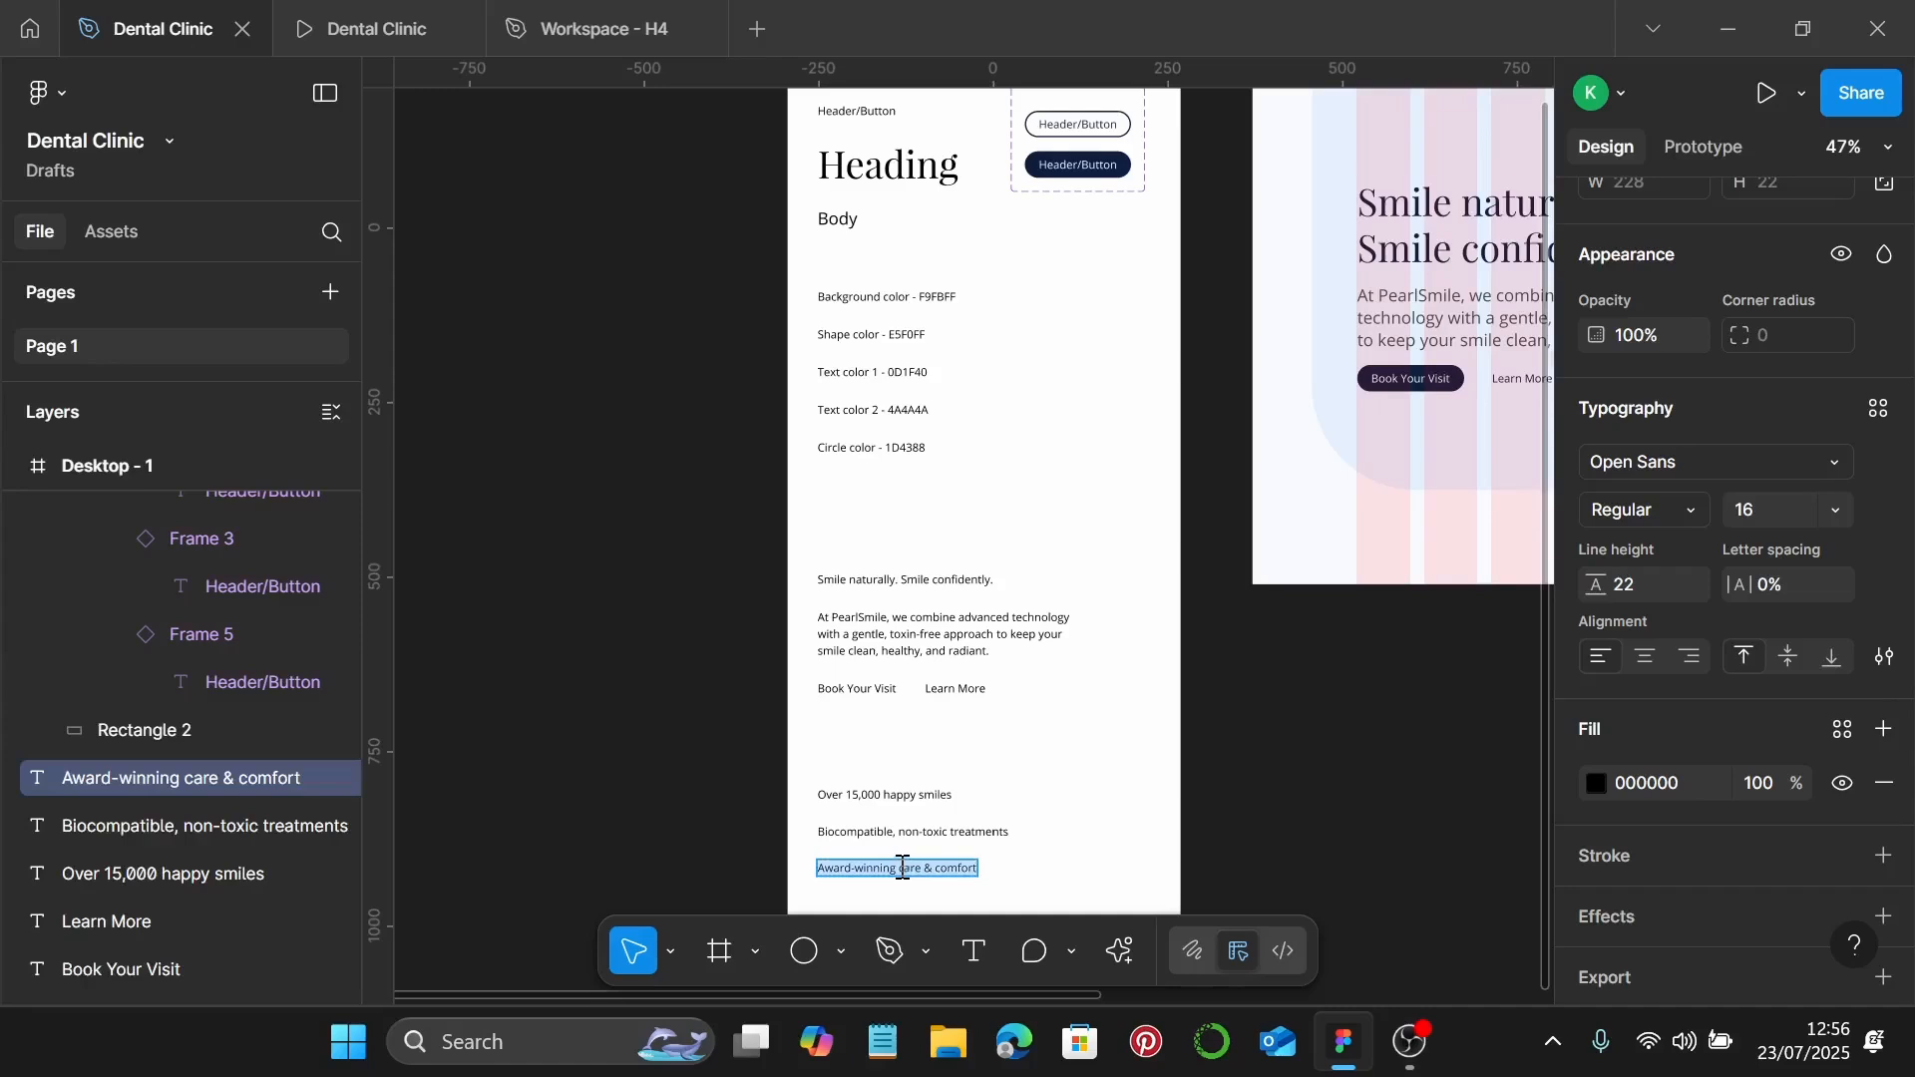
Step: Replace the third badge's text with "Award-winning care & comfort"
{"action": "scroll", "coordinate": [898, 885], "scroll_direction": "right", "scroll_amount": 5}
{"action": "scroll", "coordinate": [1417, 387], "scroll_direction": "up", "scroll_amount": 3}
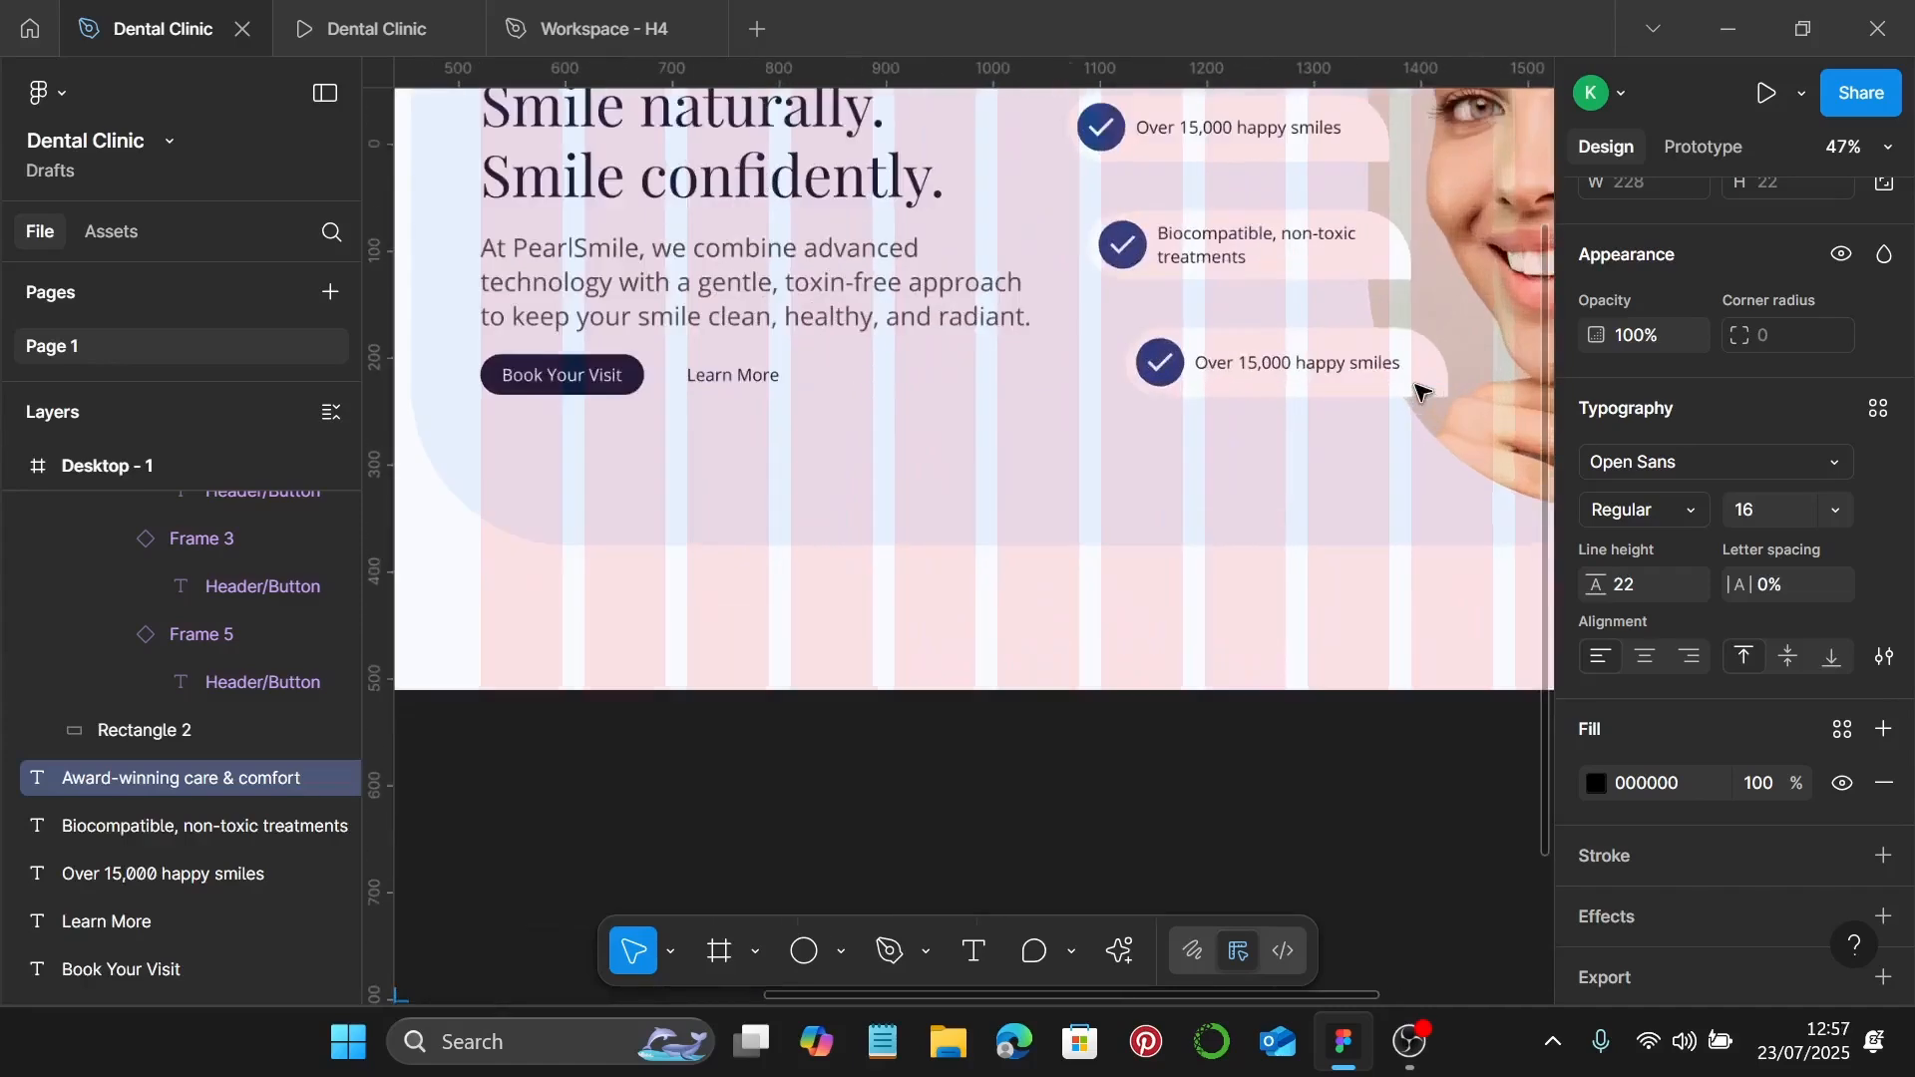
{"action": "double_click", "coordinate": [1270, 364]}
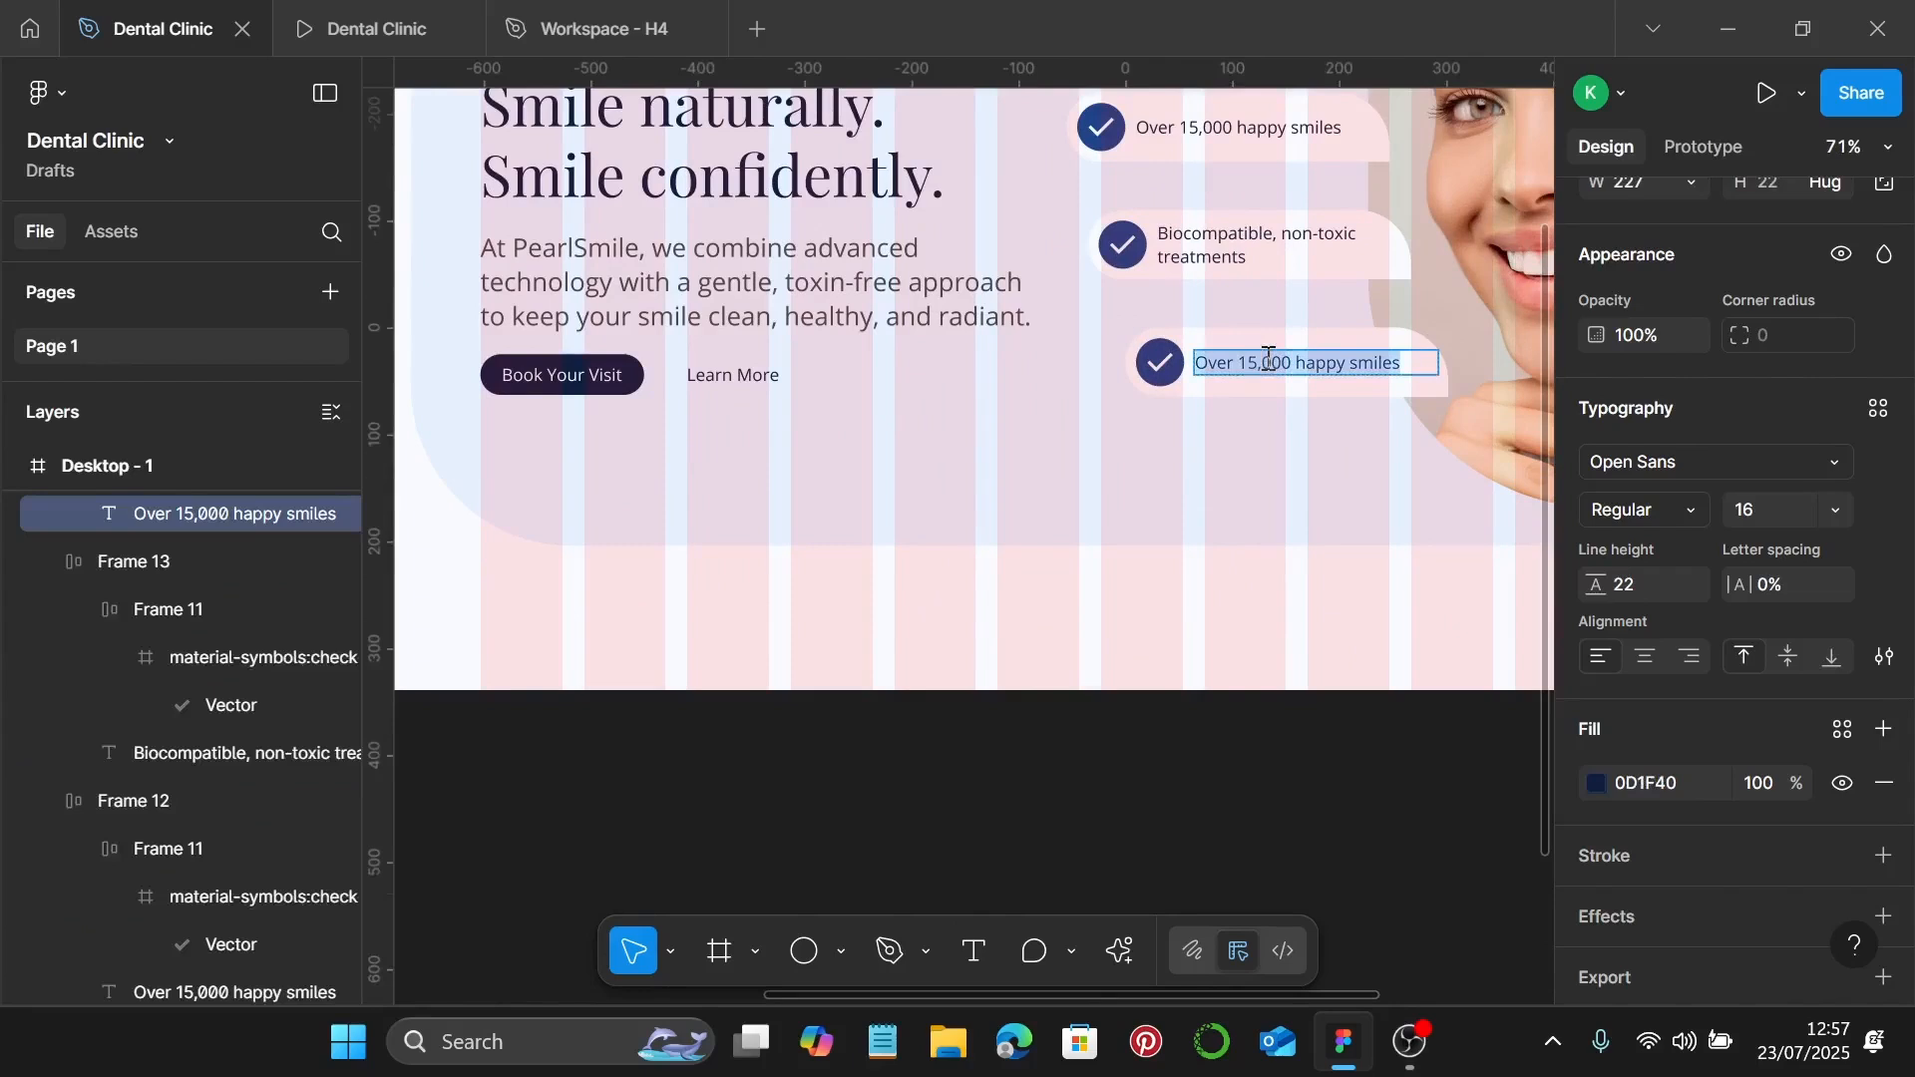
{"action": "key", "text": "ctrl+v"}
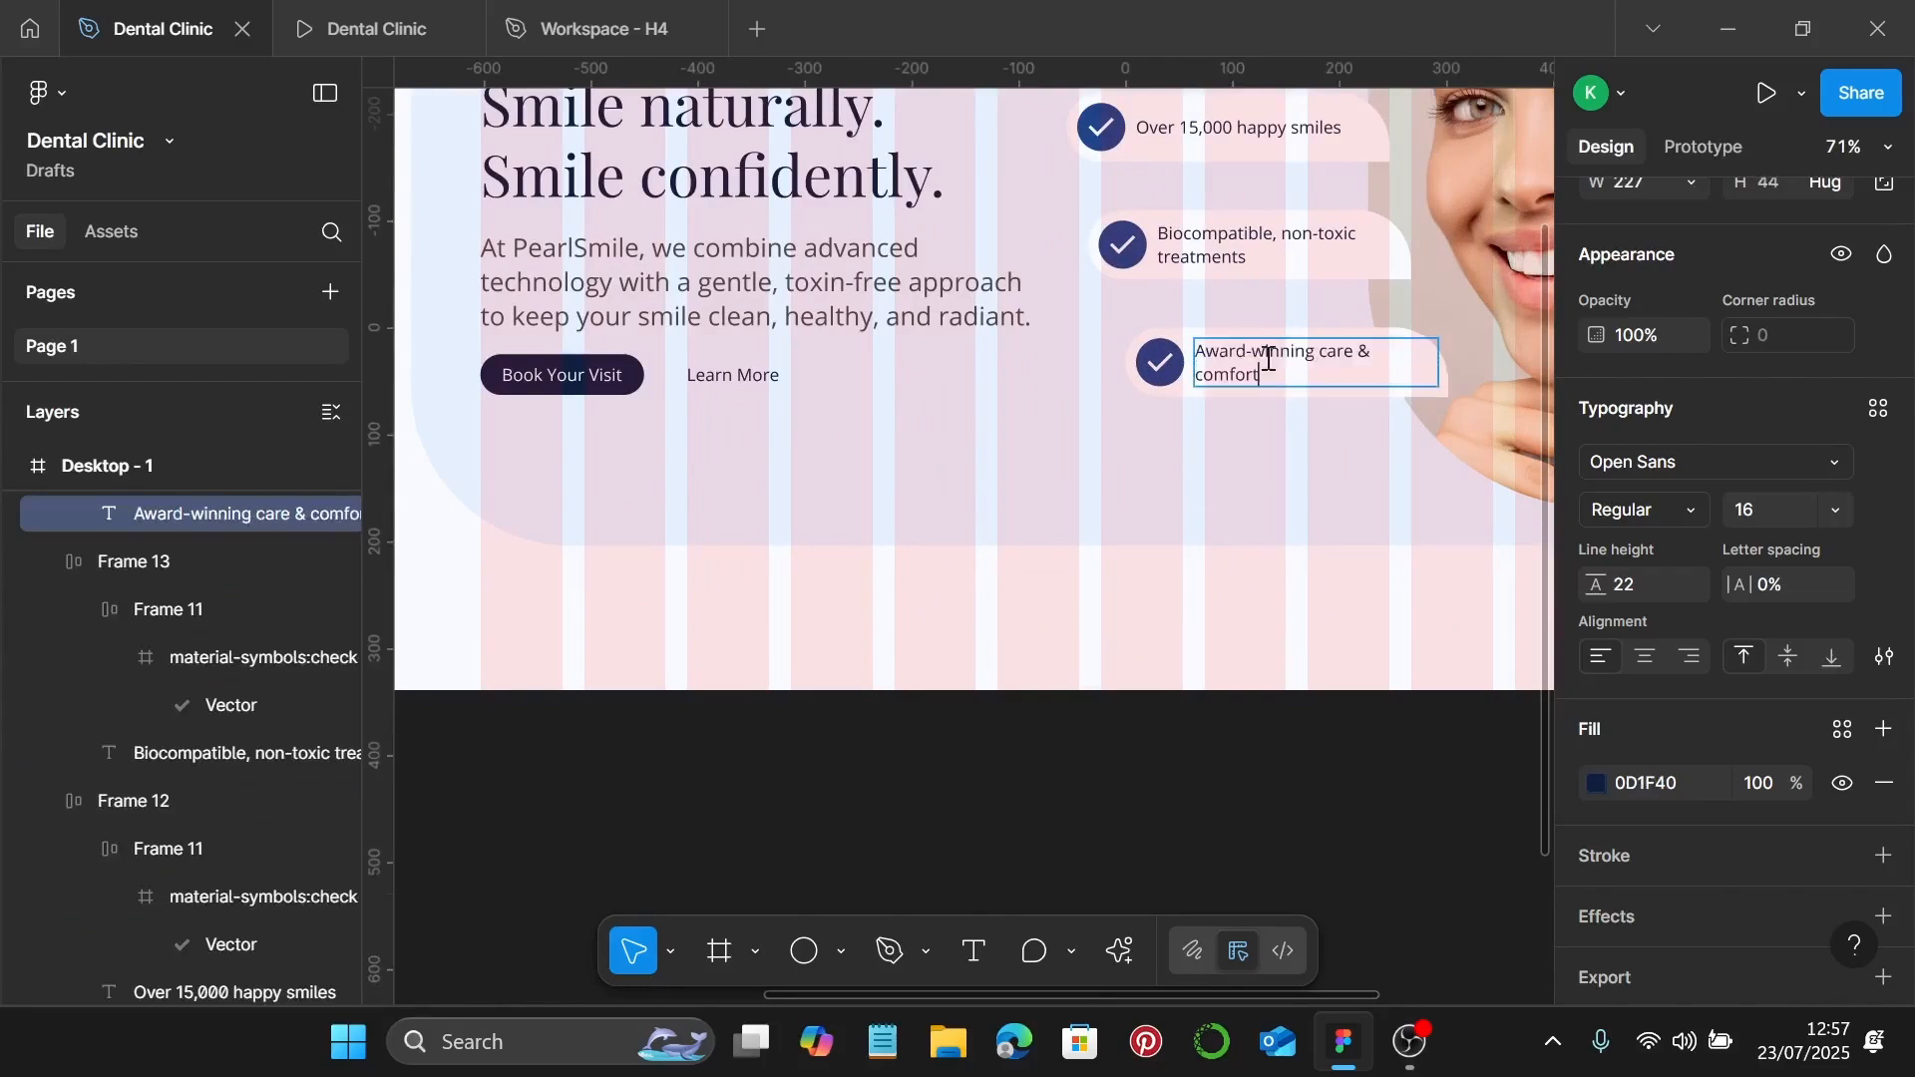
{"action": "key", "text": "Escape"}
Step: Shift the light blue background rectangle left to X 79 so its right edge meets the frame's right edge at 1440
{"action": "left_click", "coordinate": [1257, 461]}
{"action": "scroll", "coordinate": [1255, 462], "scroll_direction": "down", "scroll_amount": 3}
{"action": "scroll", "coordinate": [1255, 462], "scroll_direction": "down", "scroll_amount": 3}
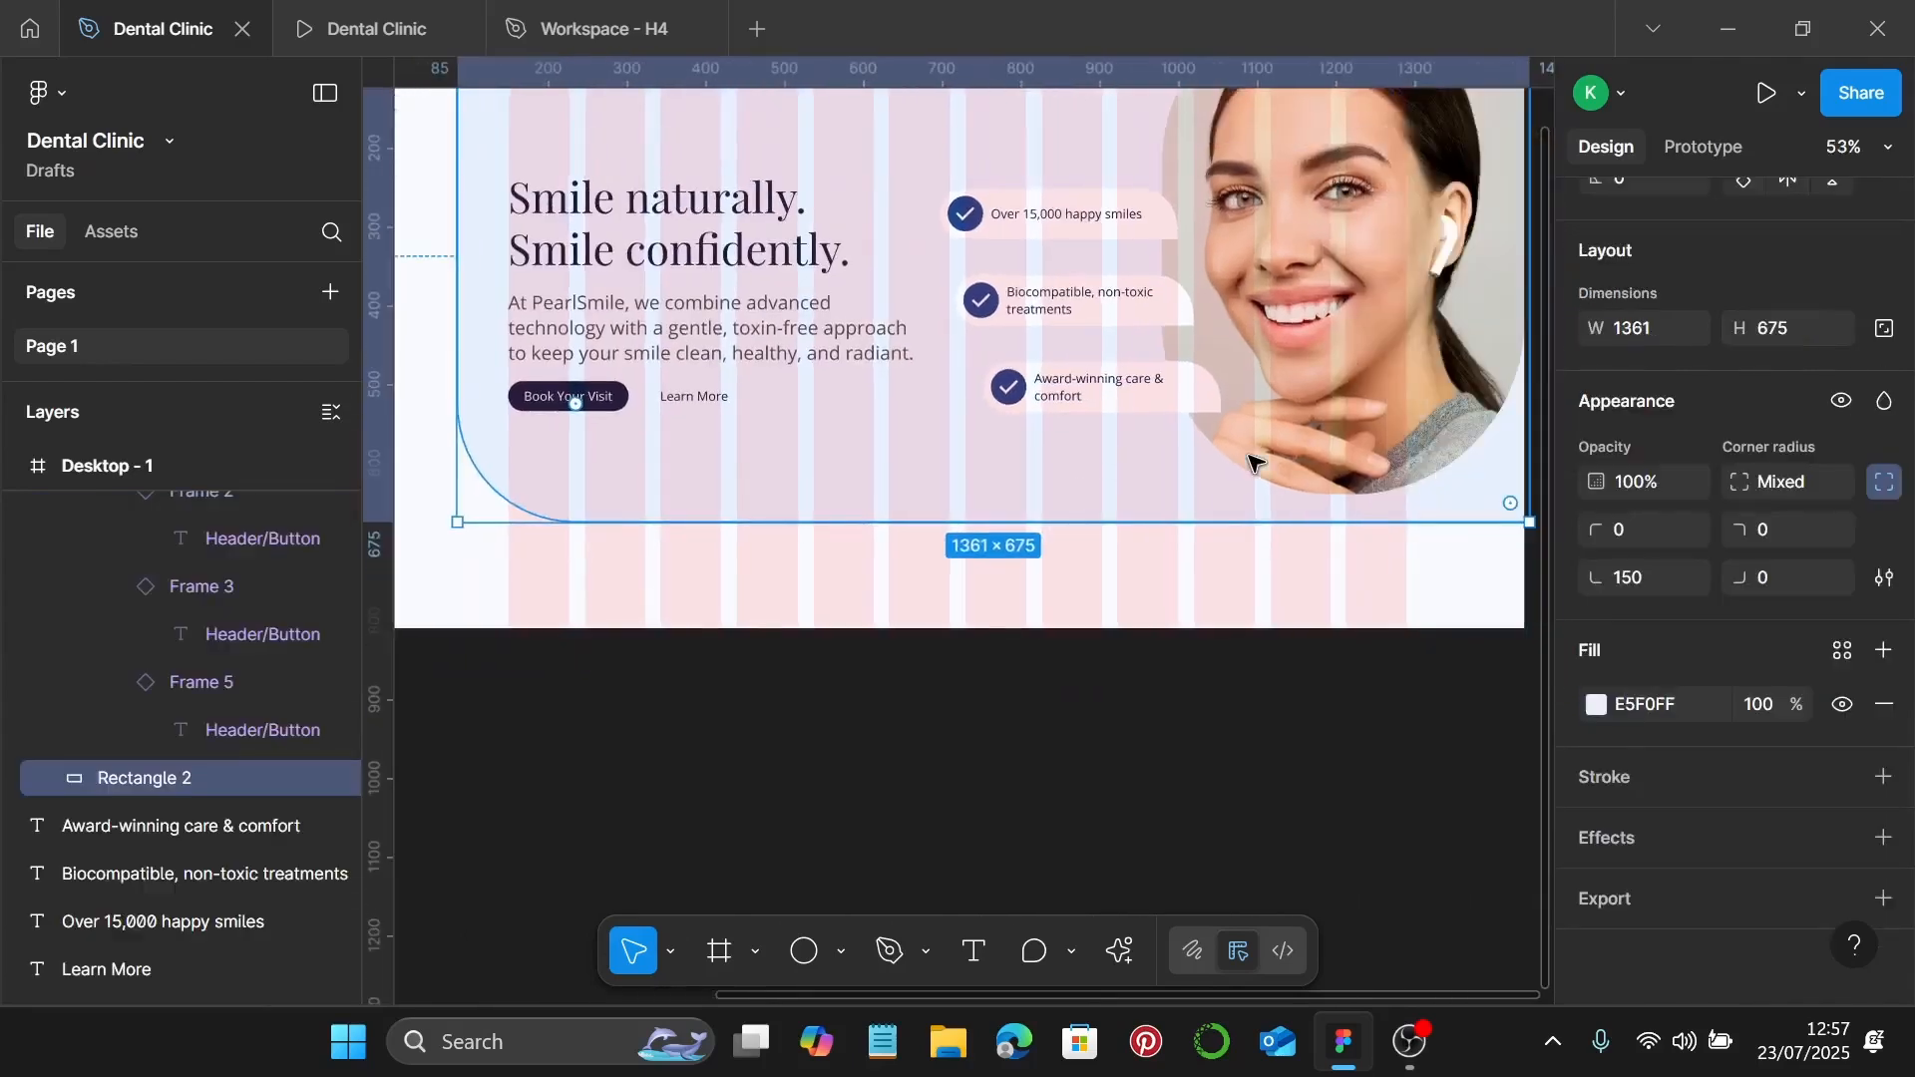
{"action": "scroll", "coordinate": [1252, 468], "scroll_direction": "up", "scroll_amount": 3}
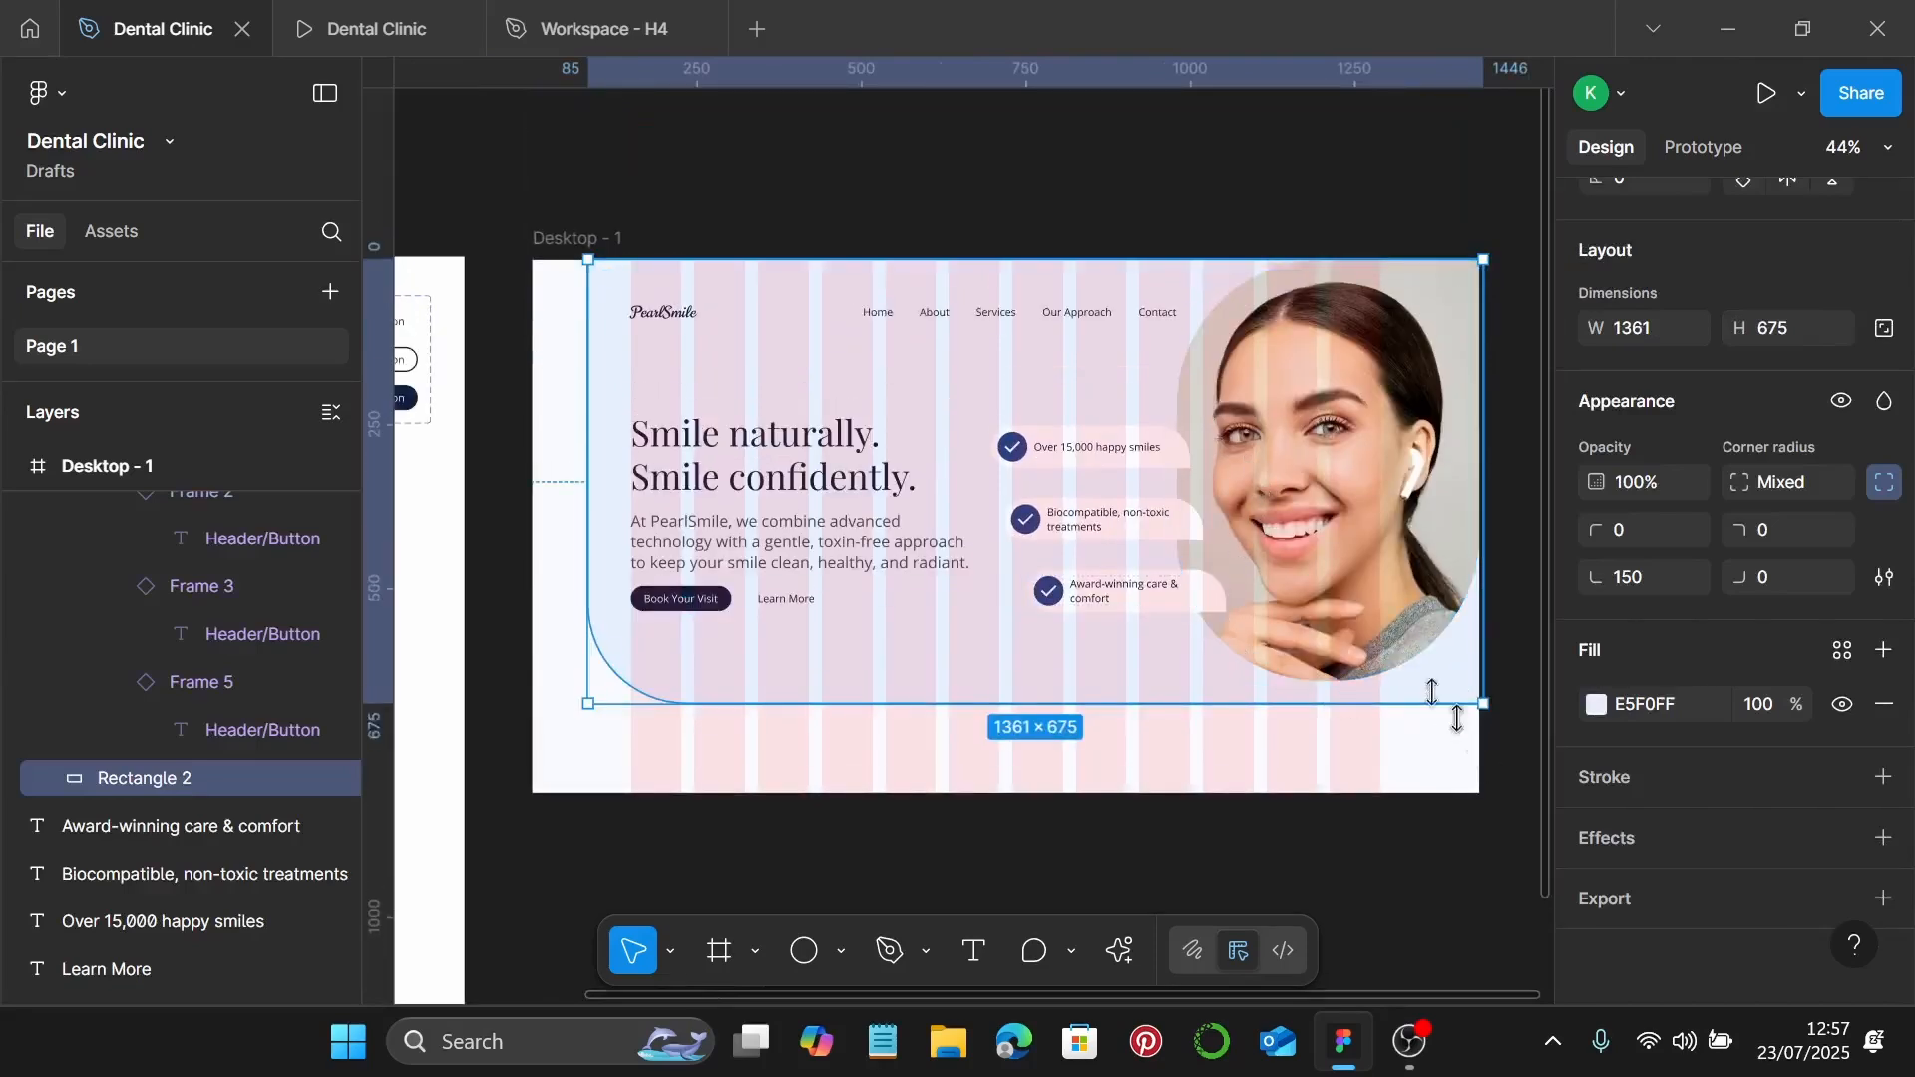
{"action": "scroll", "coordinate": [1406, 585], "scroll_direction": "up", "scroll_amount": 5}
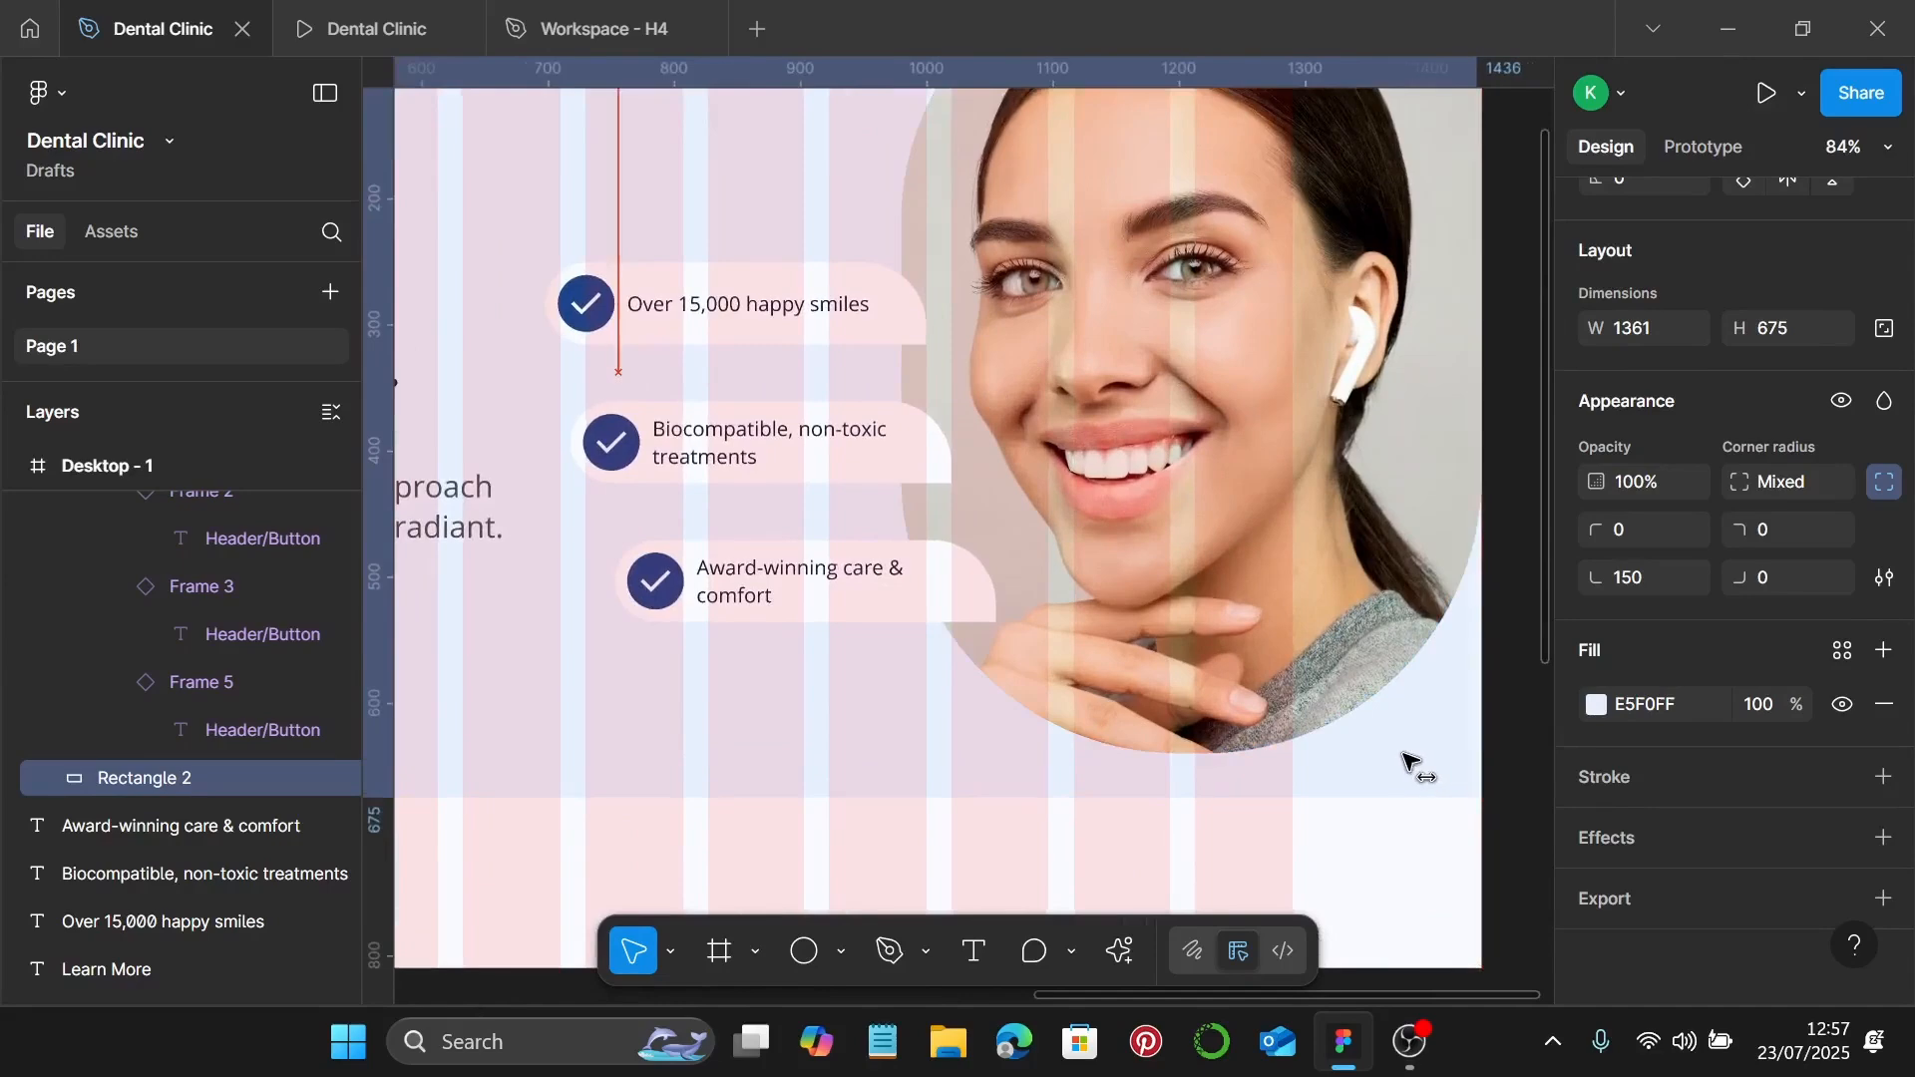
{"action": "scroll", "coordinate": [1446, 763], "scroll_direction": "up", "scroll_amount": 3}
{"action": "scroll", "coordinate": [1456, 768], "scroll_direction": "up", "scroll_amount": 2}
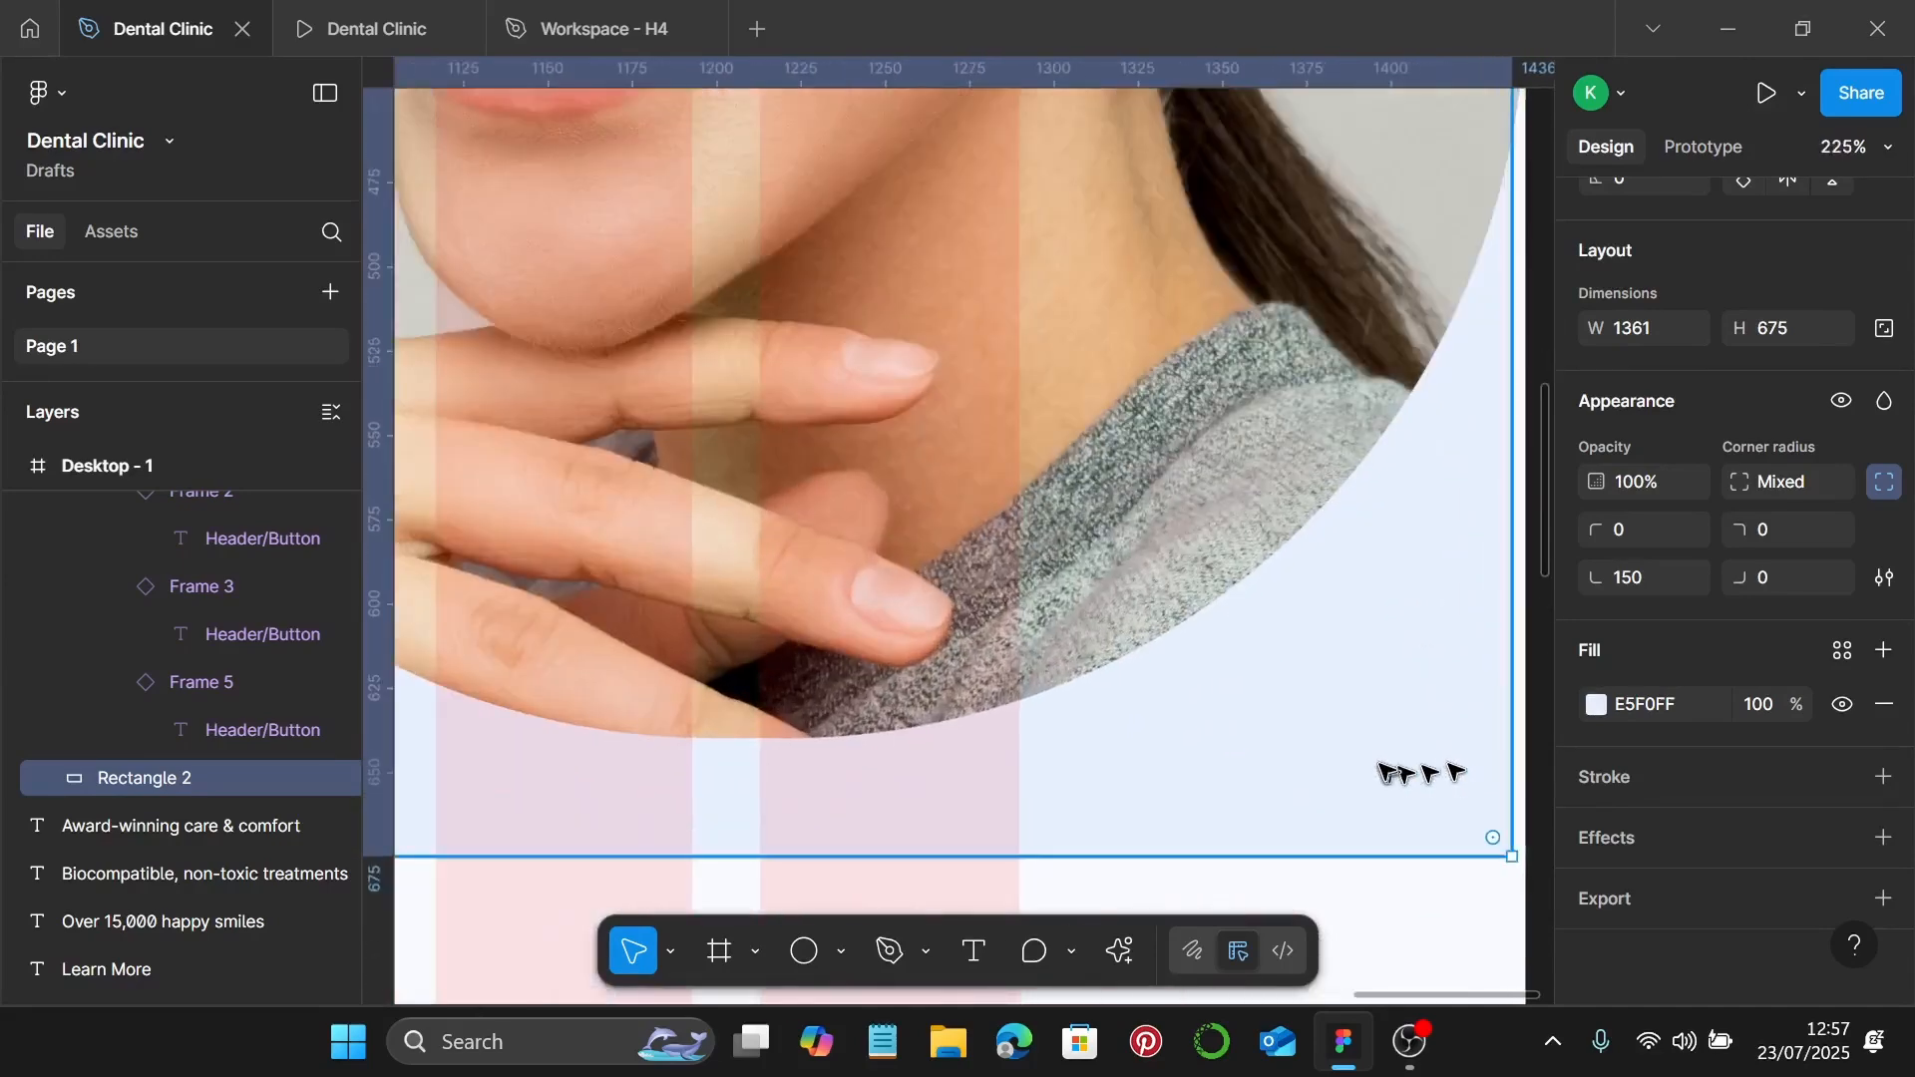
{"action": "scroll", "coordinate": [1412, 770], "scroll_direction": "right", "scroll_amount": 2}
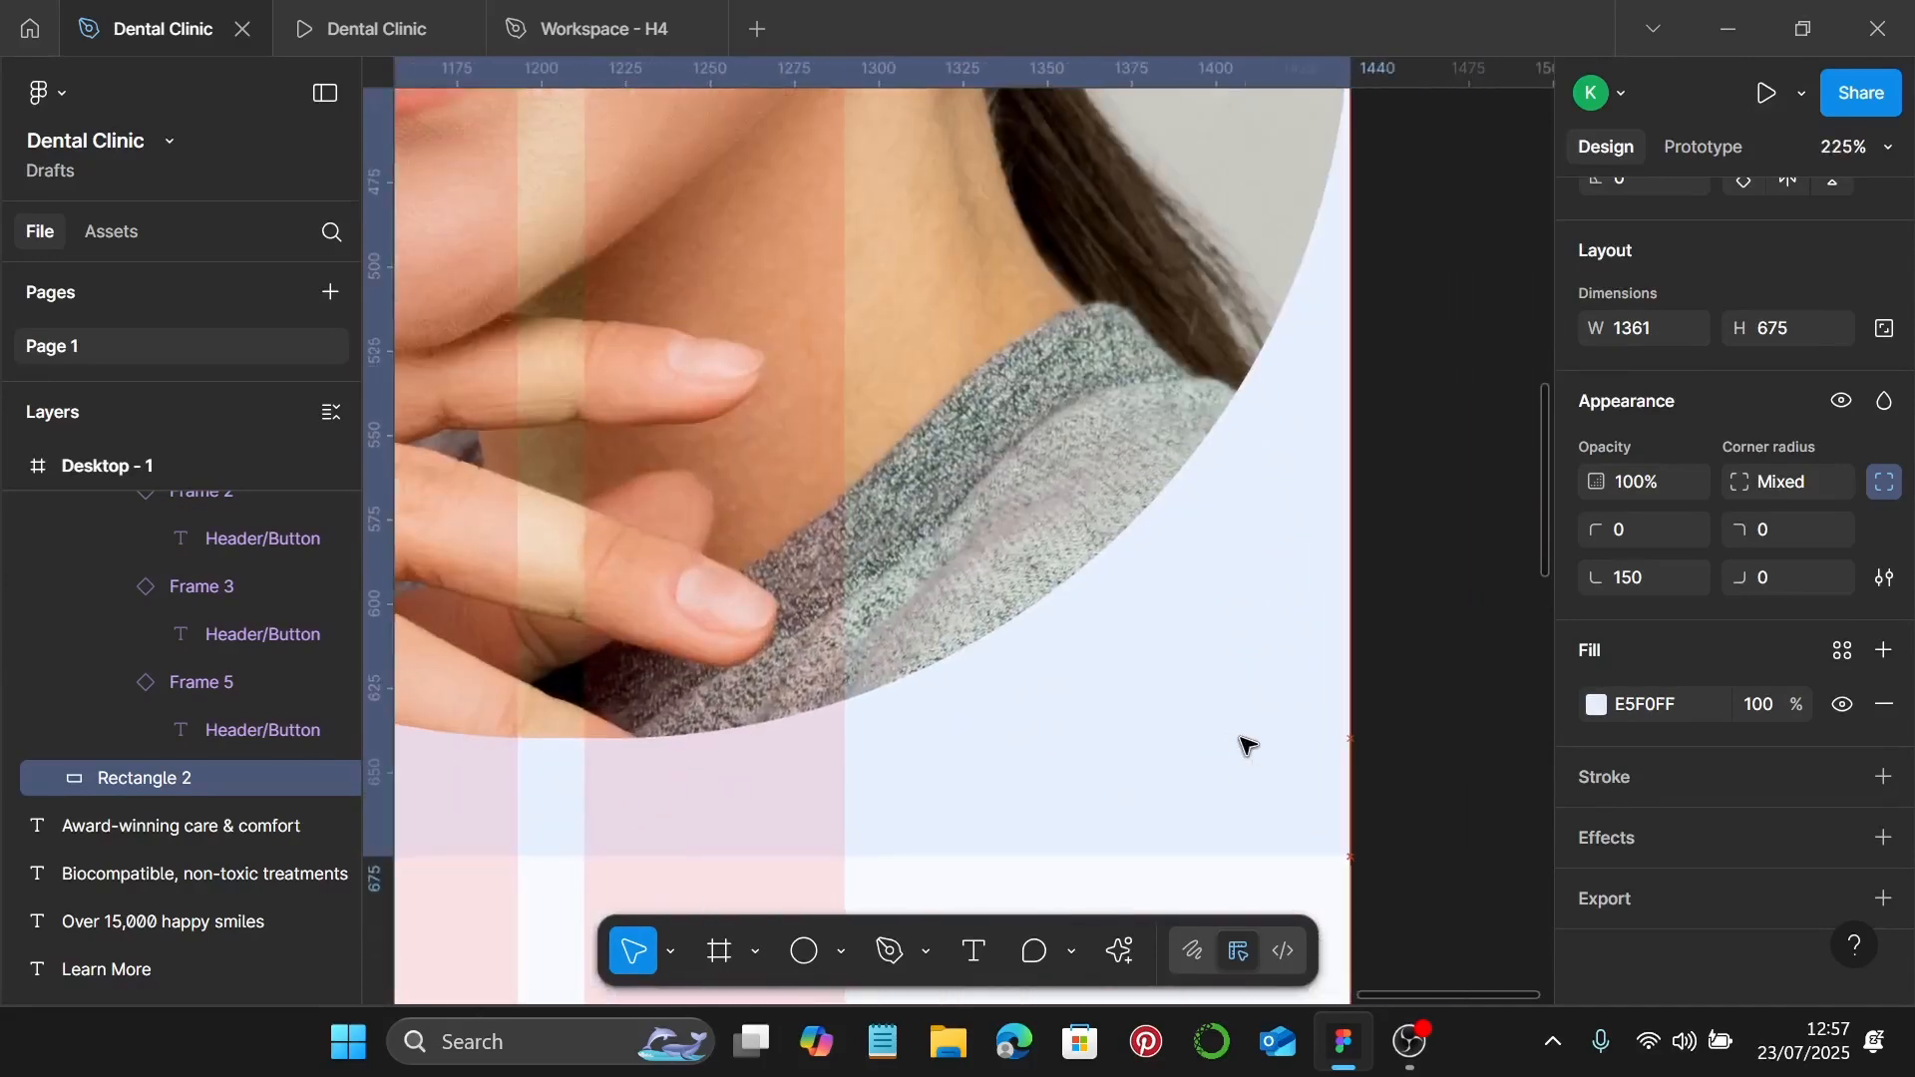
{"action": "scroll", "coordinate": [1246, 743], "scroll_direction": "down", "scroll_amount": 5}
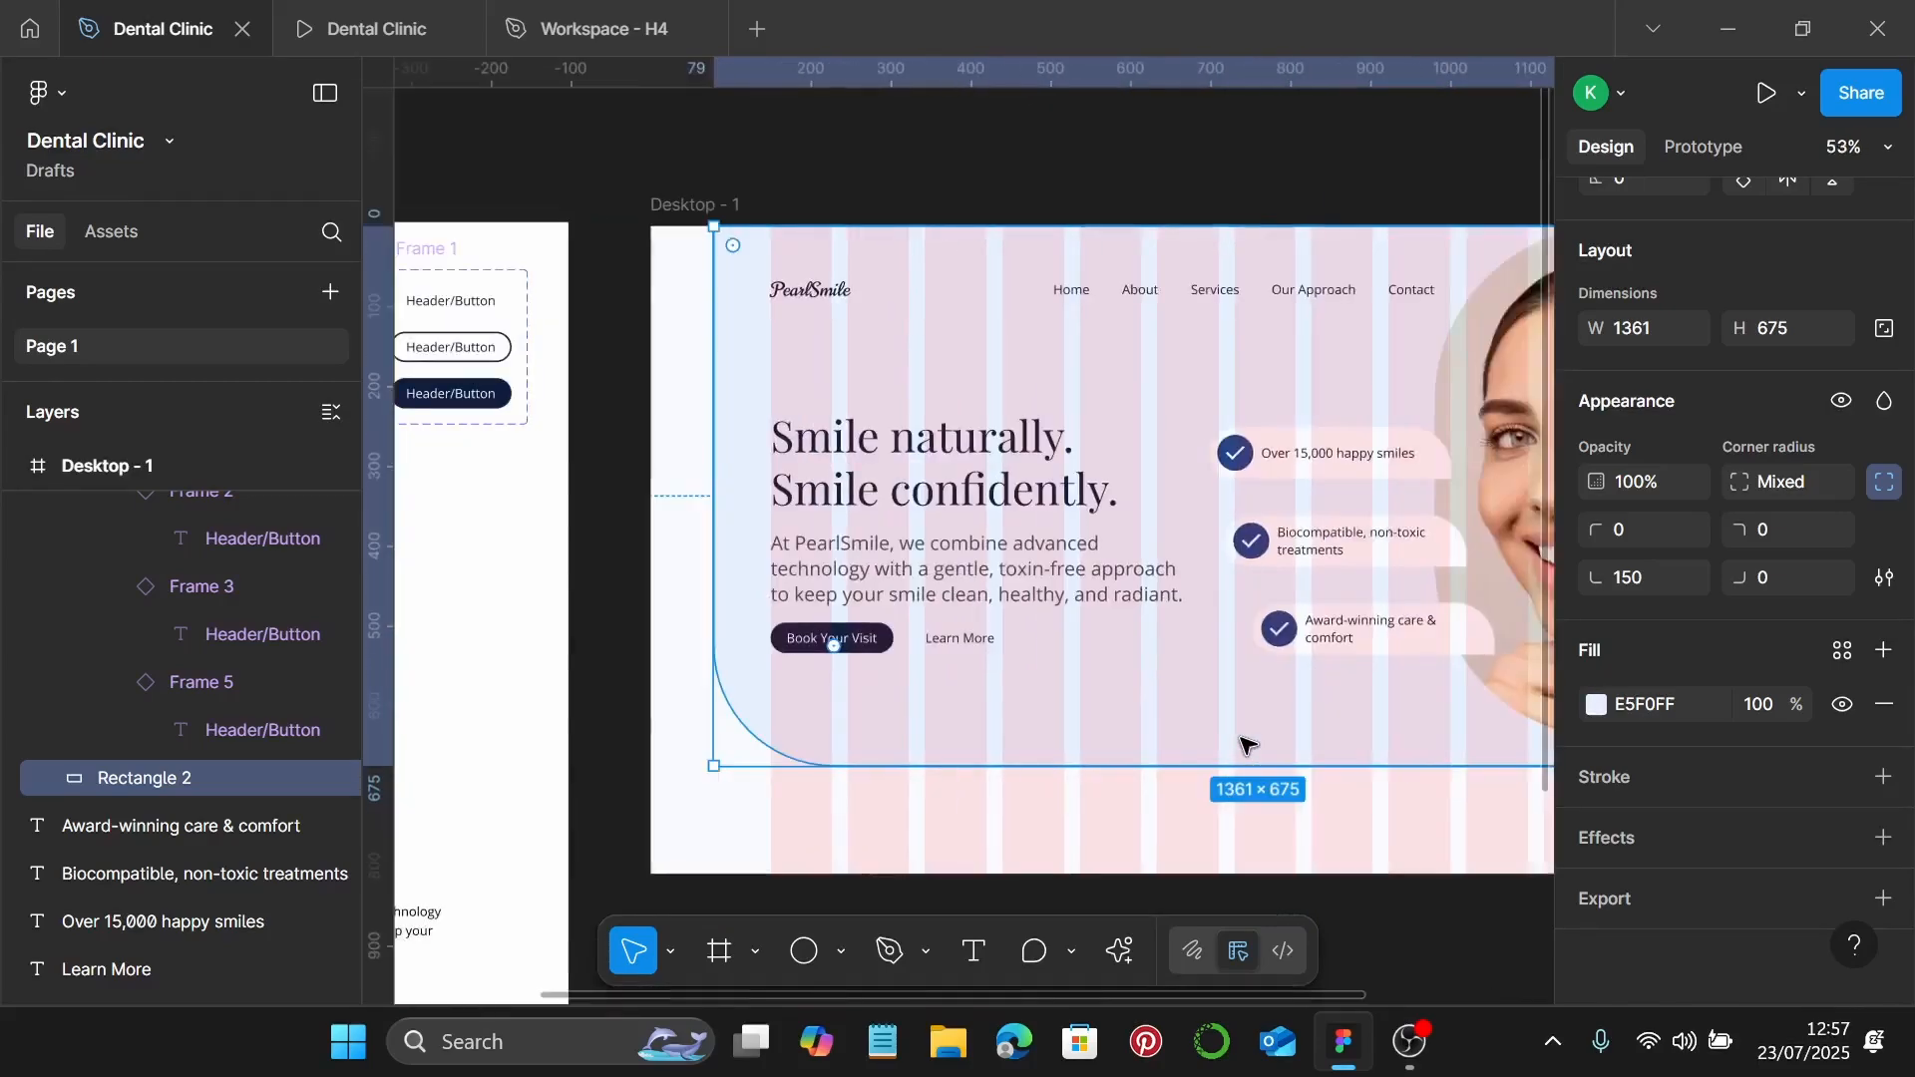
Step: Deselect the background rectangle and view the finished hero section in the Dental Clinic prototype preview
{"action": "scroll", "coordinate": [1246, 744], "scroll_direction": "down", "scroll_amount": 2}
{"action": "scroll", "coordinate": [1208, 824], "scroll_direction": "right", "scroll_amount": 2}
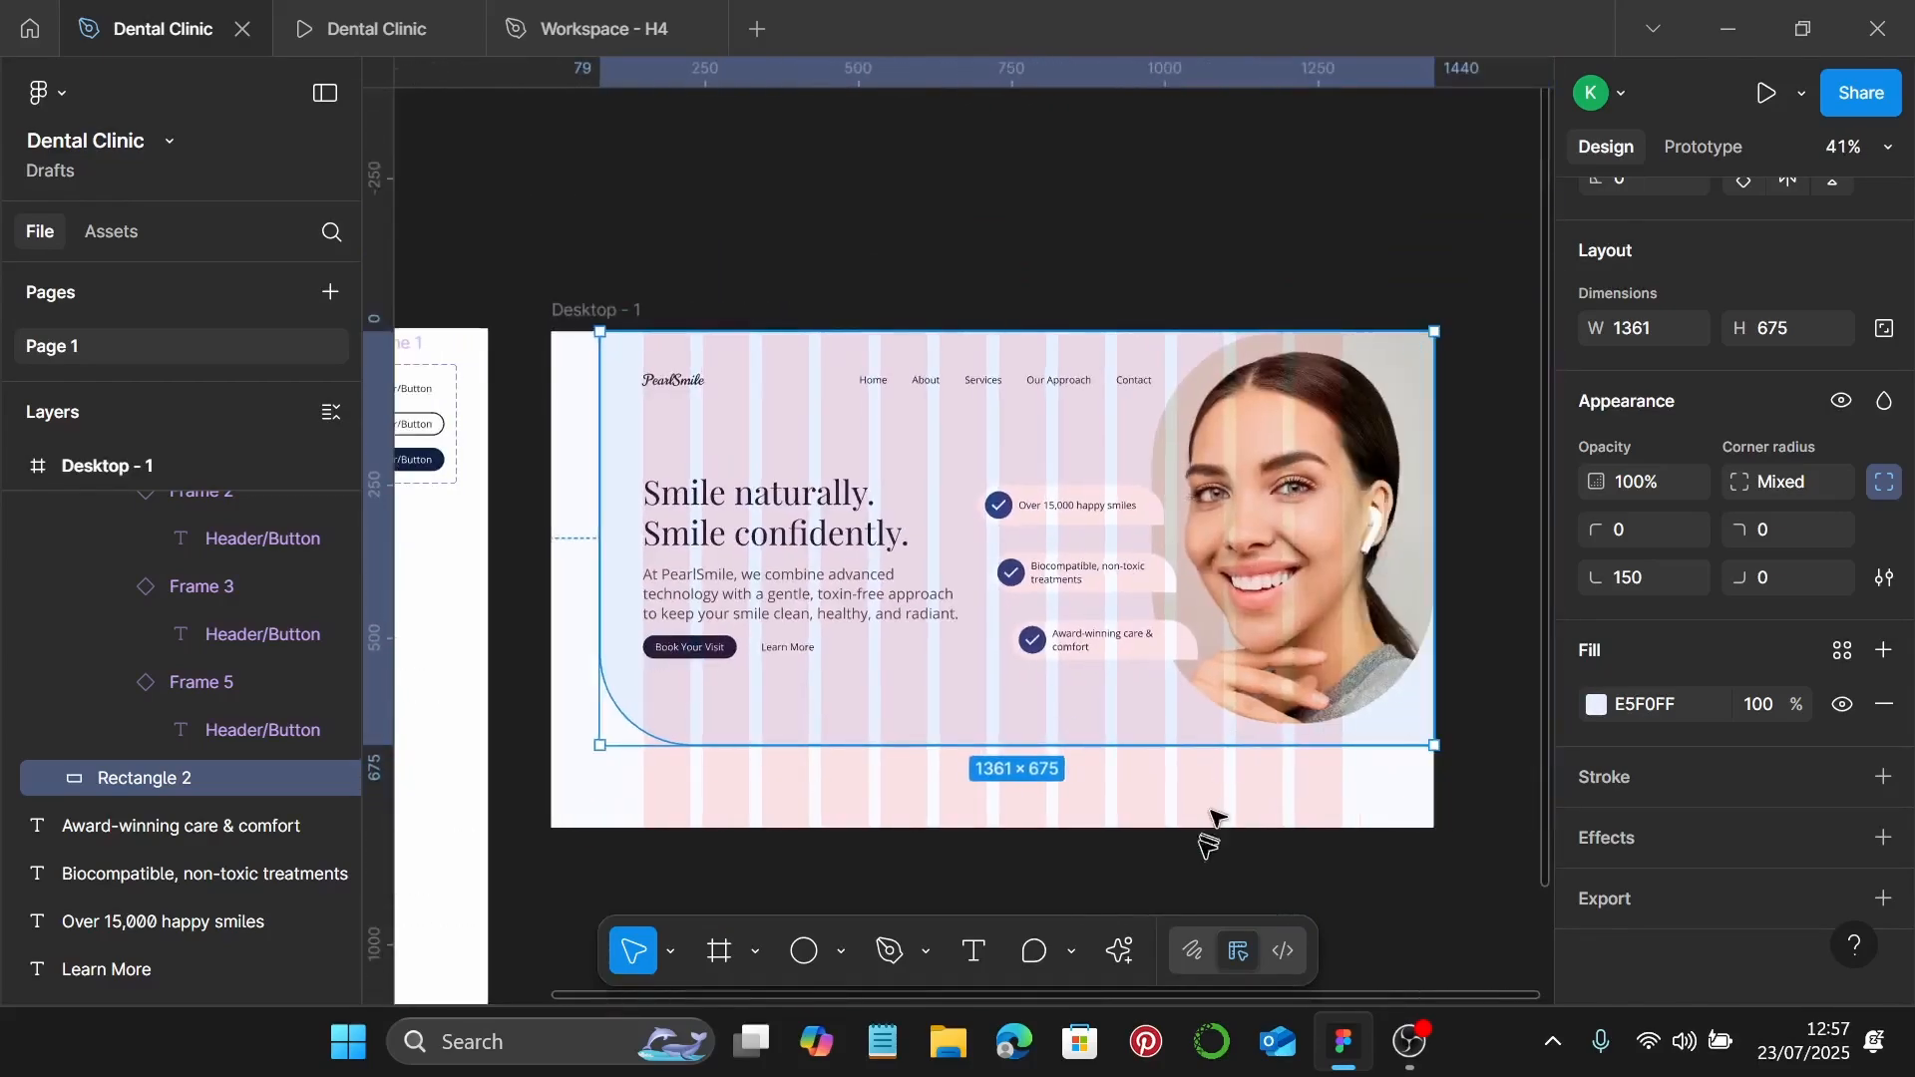
{"action": "left_click", "coordinate": [1192, 823]}
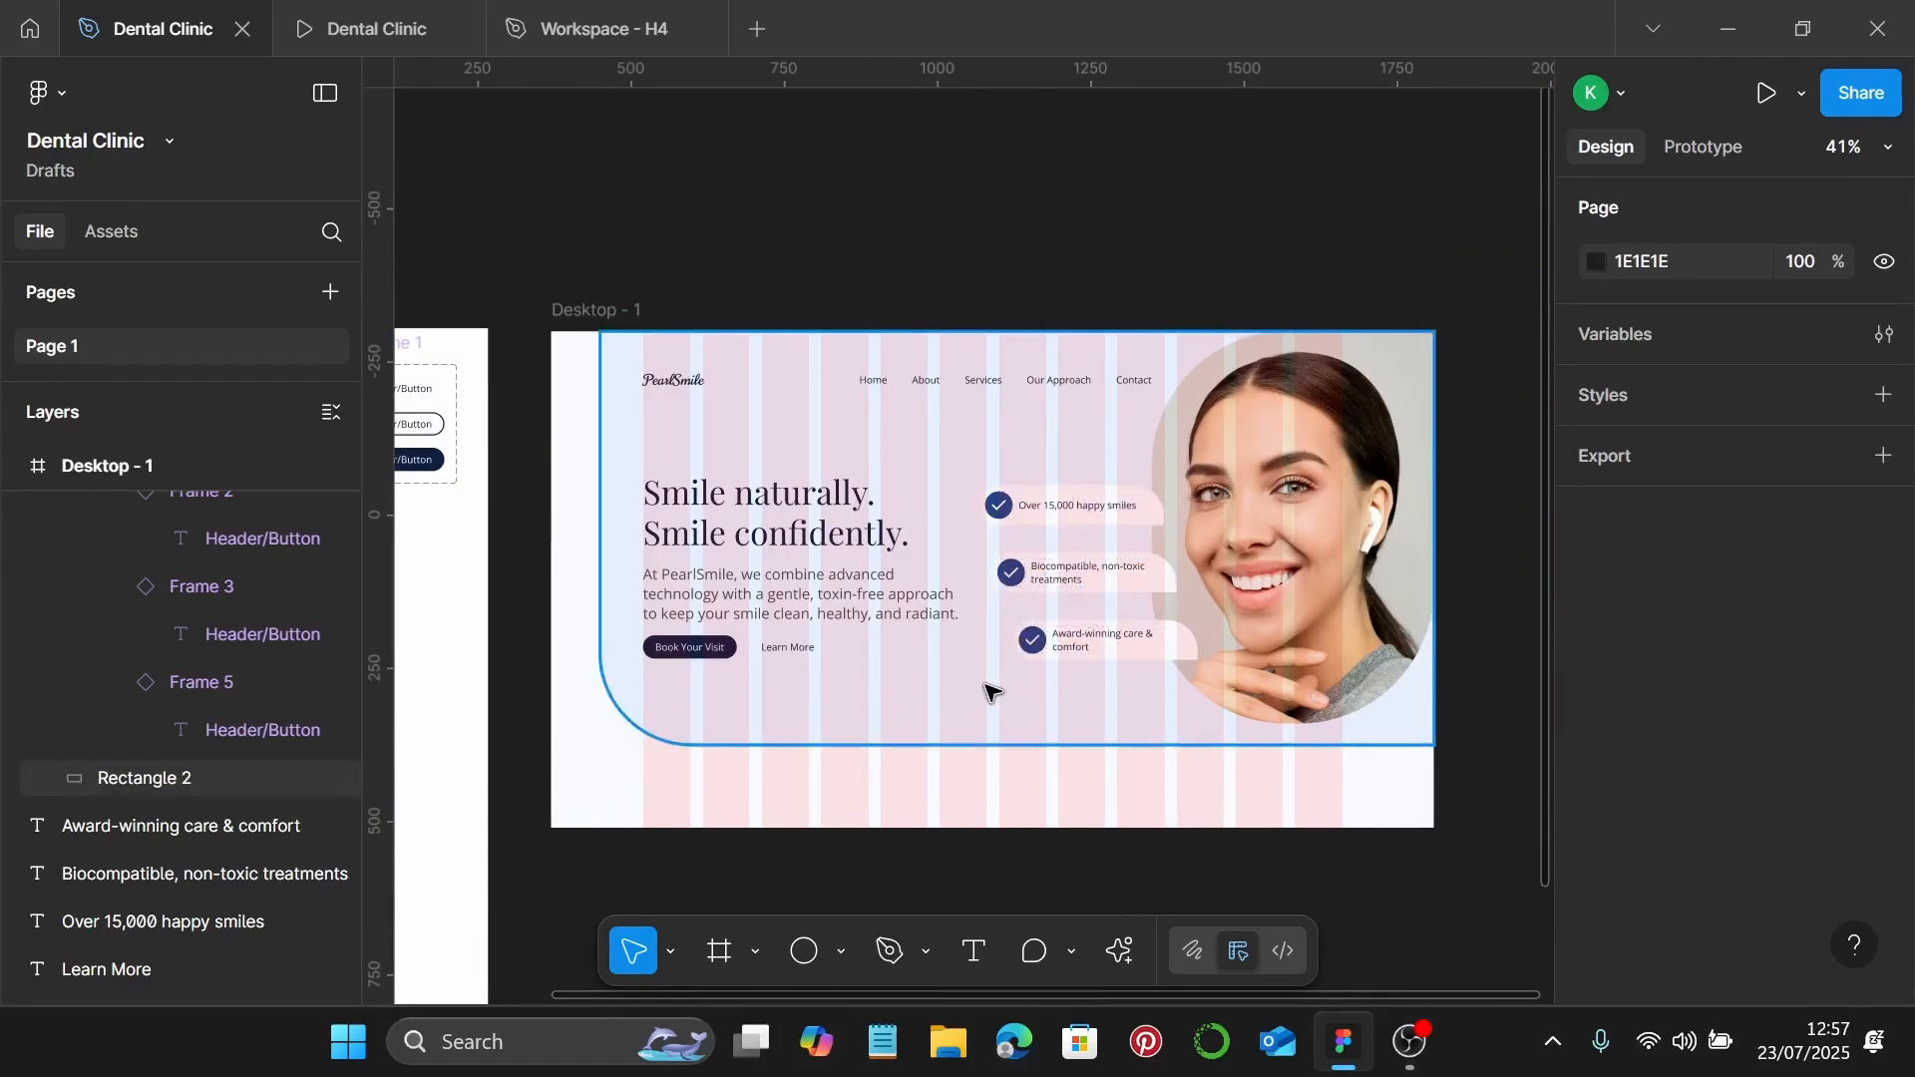
{"action": "left_click", "coordinate": [385, 38]}
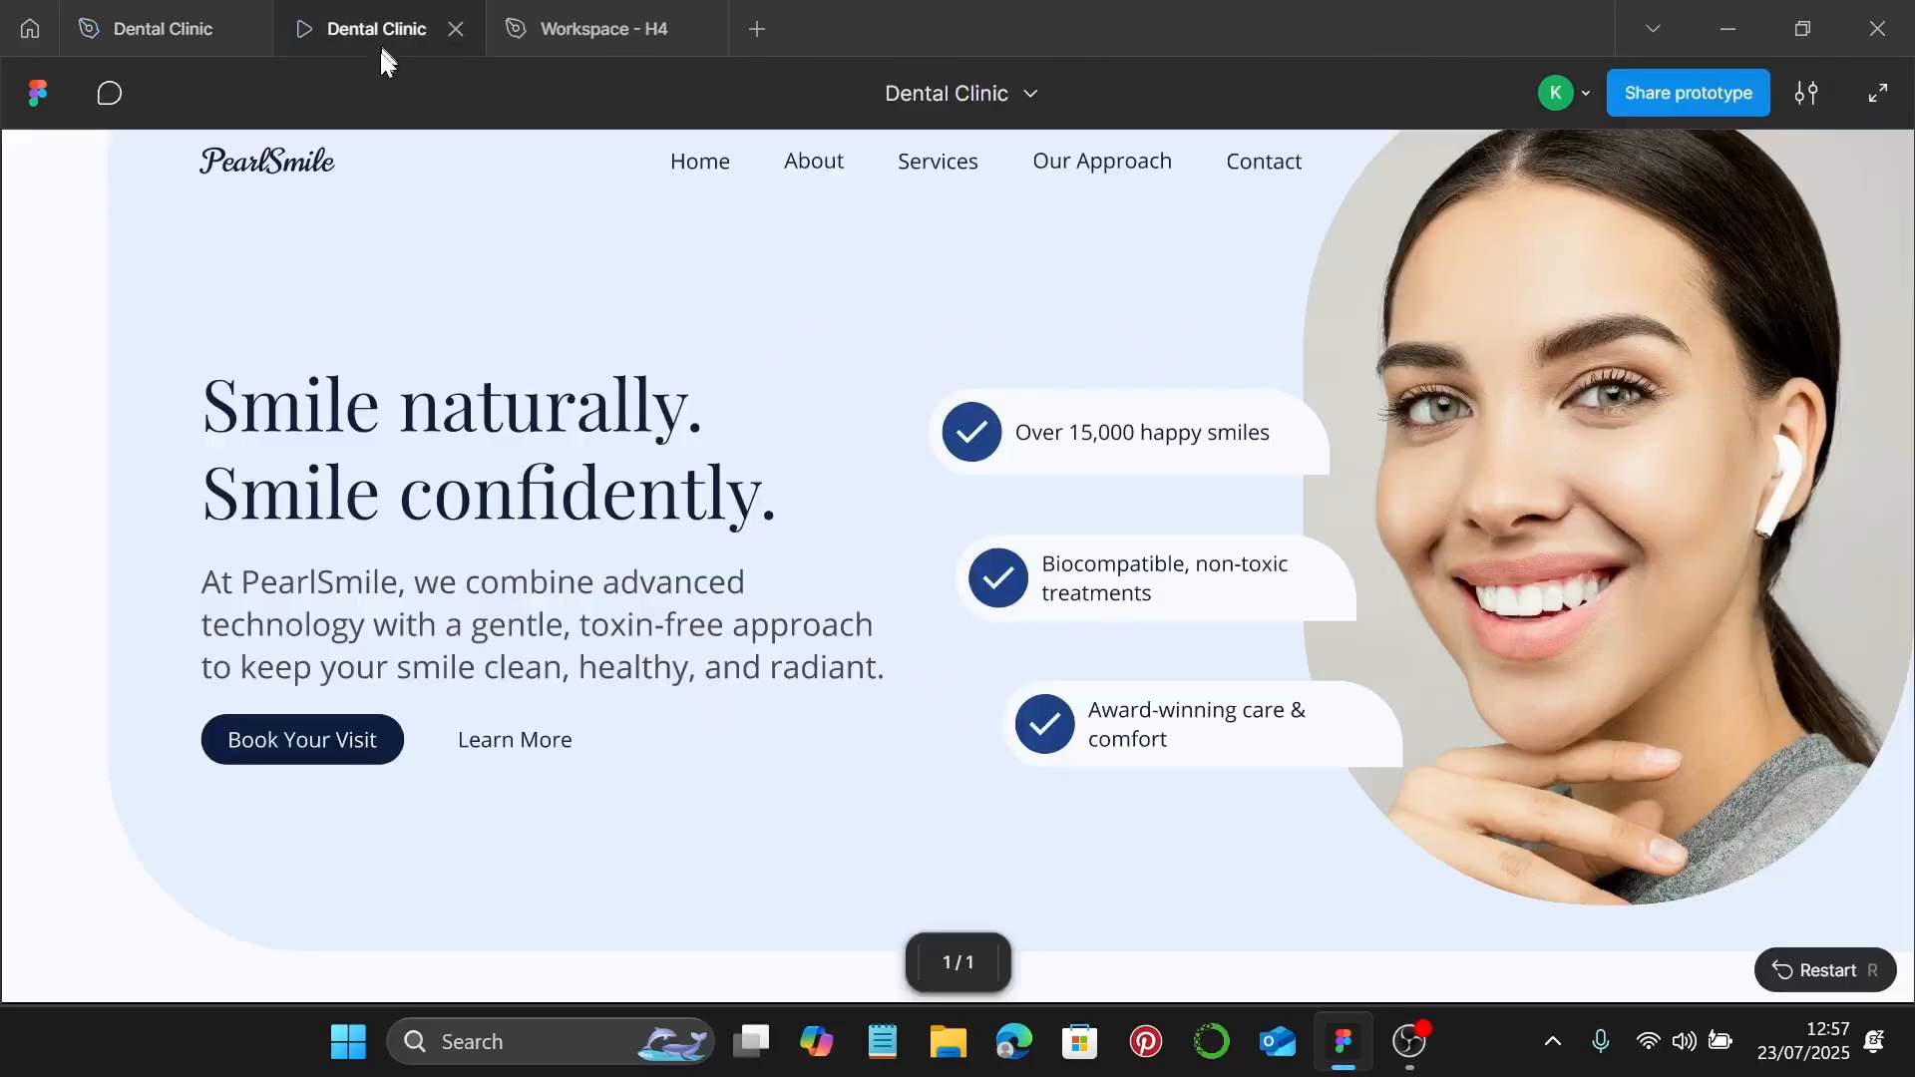